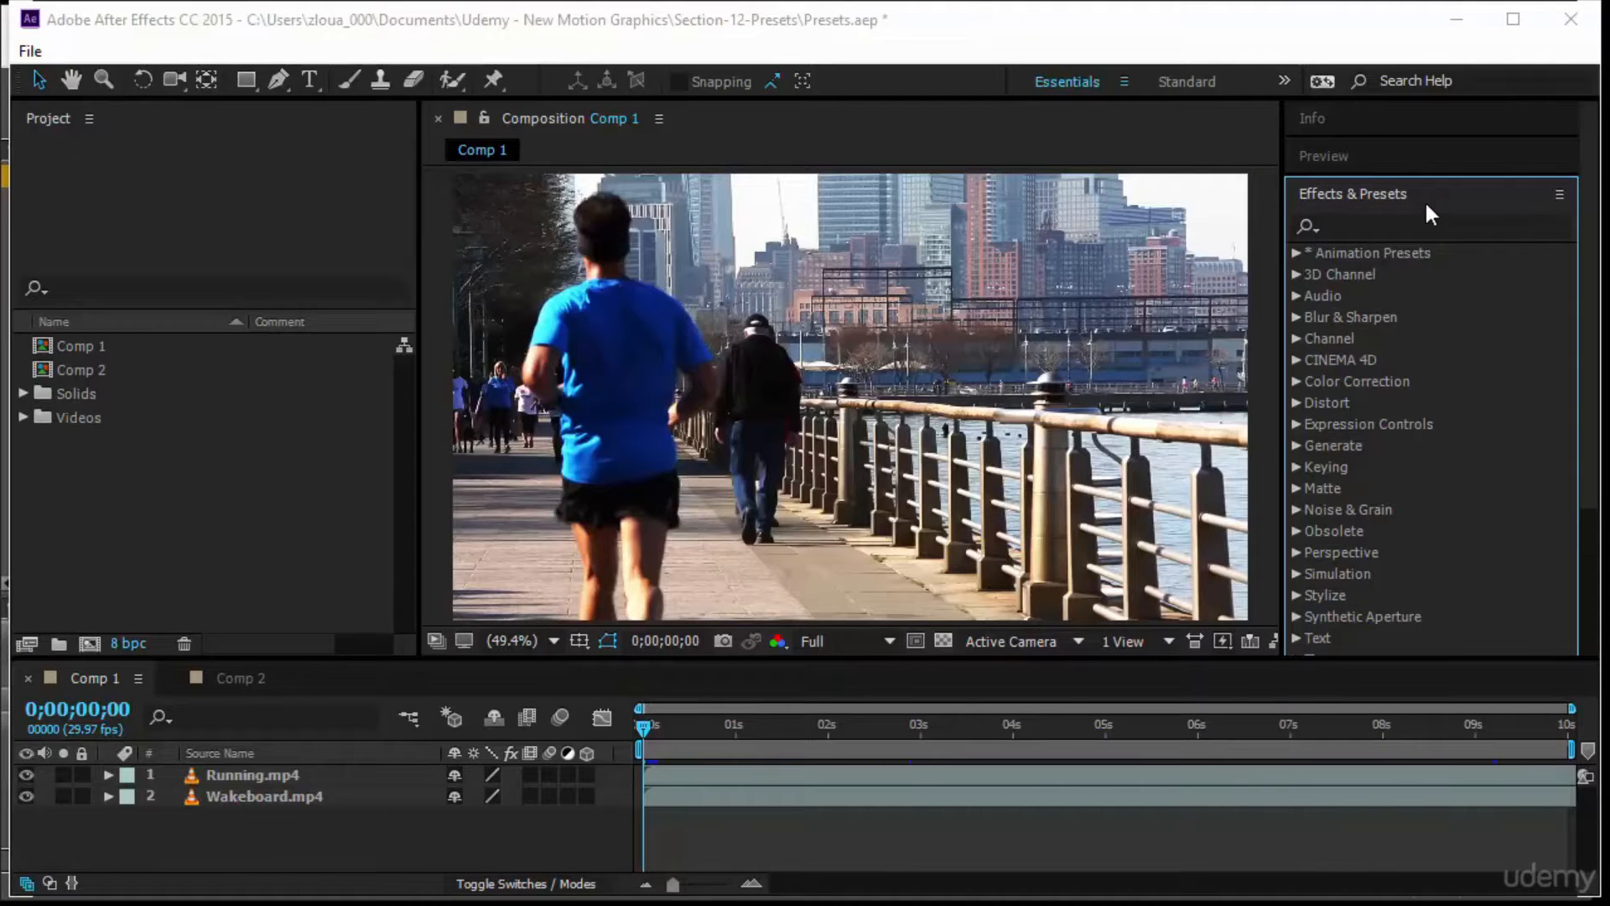
# Browse the Backgrounds animation presets and the Generate effects to see what is available and the bit depth each supports.
pyautogui.click(1297, 252)
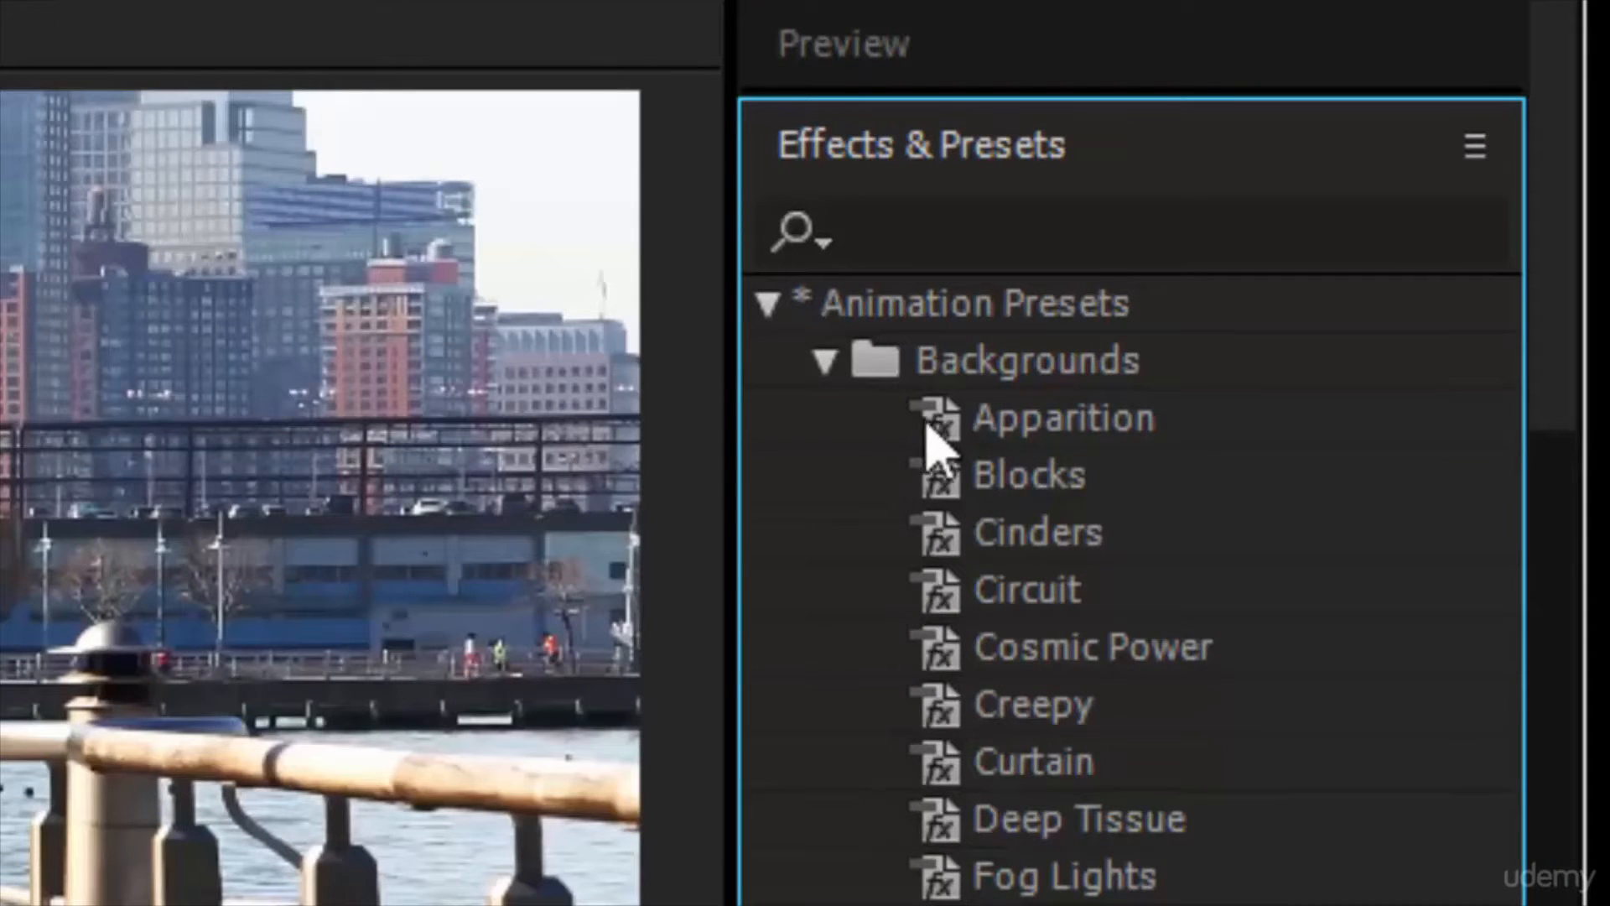
pyautogui.click(951, 426)
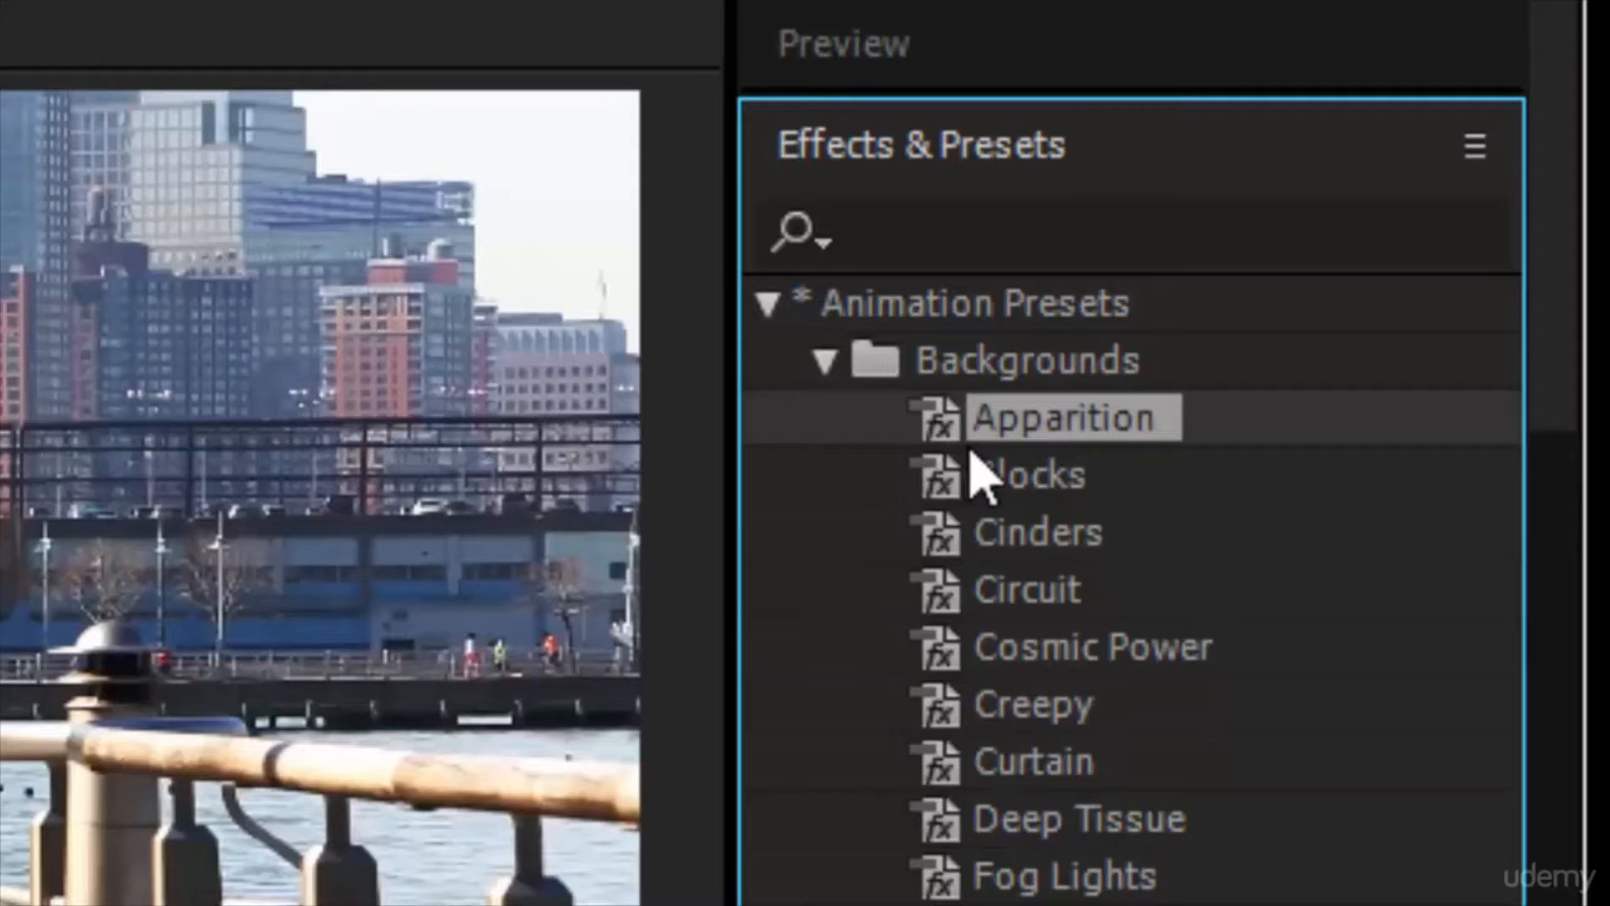
pyautogui.scroll(-15, 1032, 514)
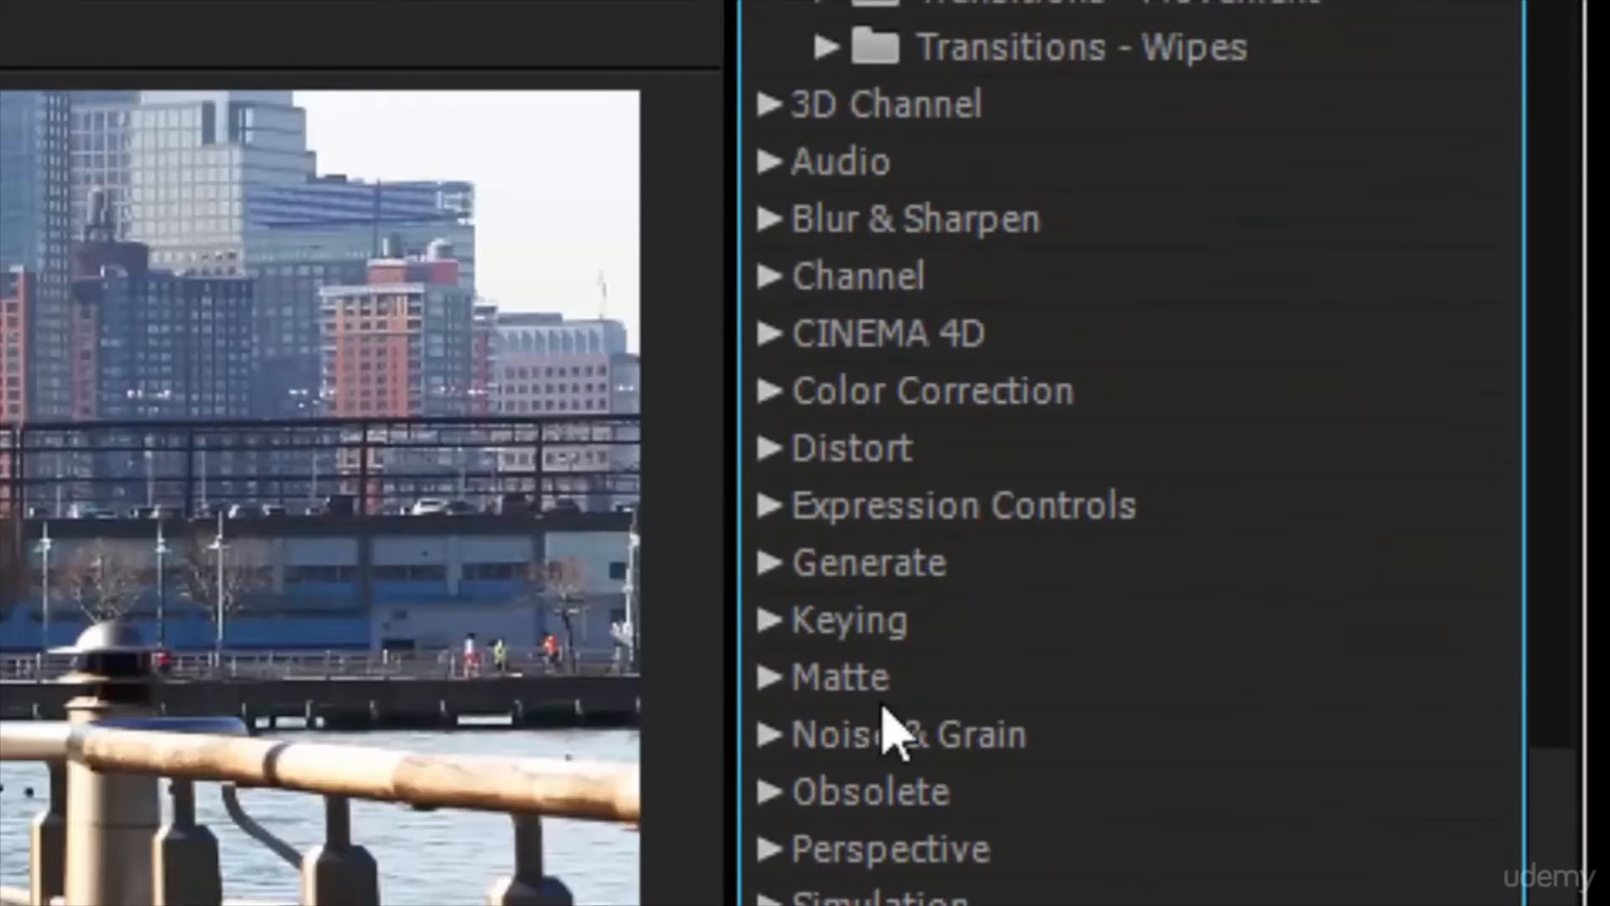
pyautogui.click(770, 563)
pyautogui.scroll(-2, 1208, 751)
pyautogui.scroll(-2, 1214, 772)
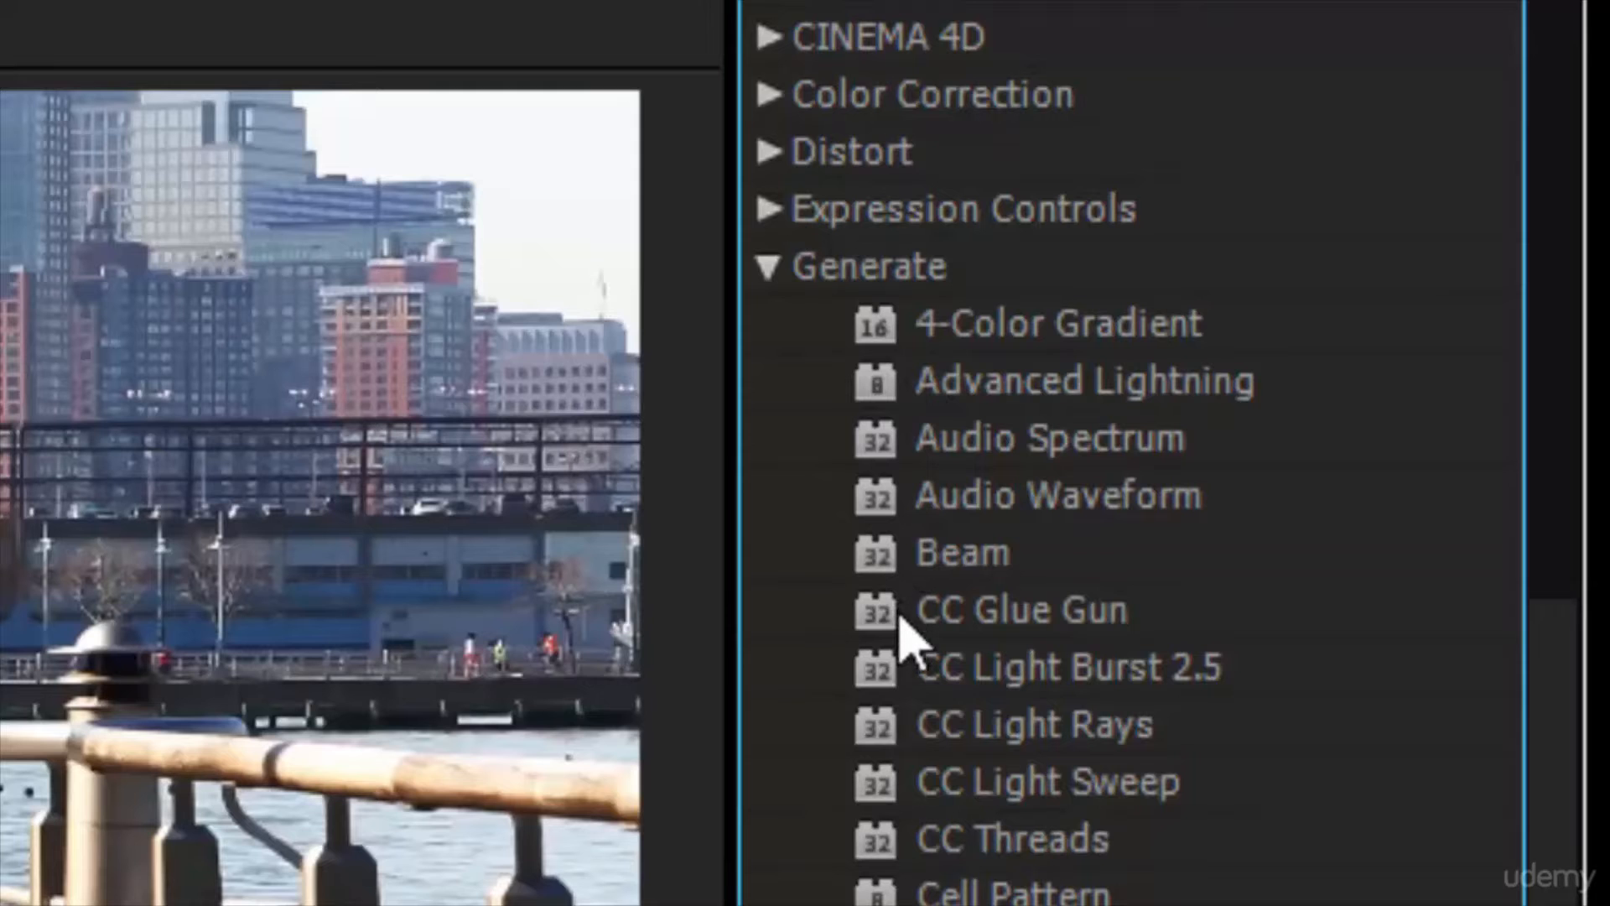
pyautogui.scroll(-3, 1132, 470)
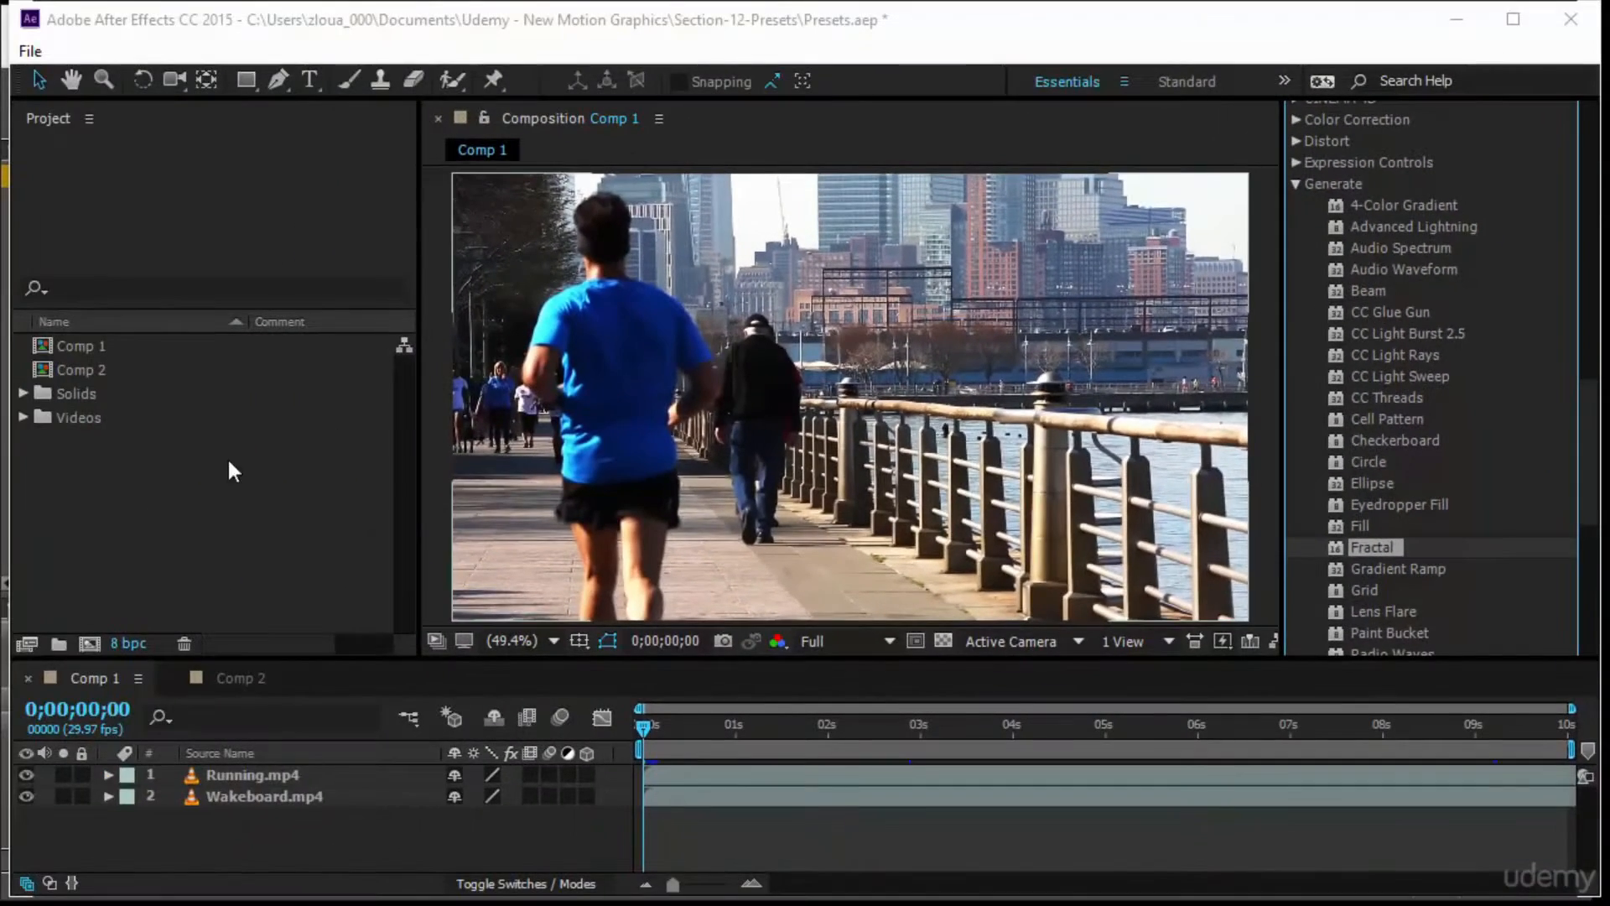
# Examine the color depth options in the project settings and leave them without changing anything.
pyautogui.click(143, 651)
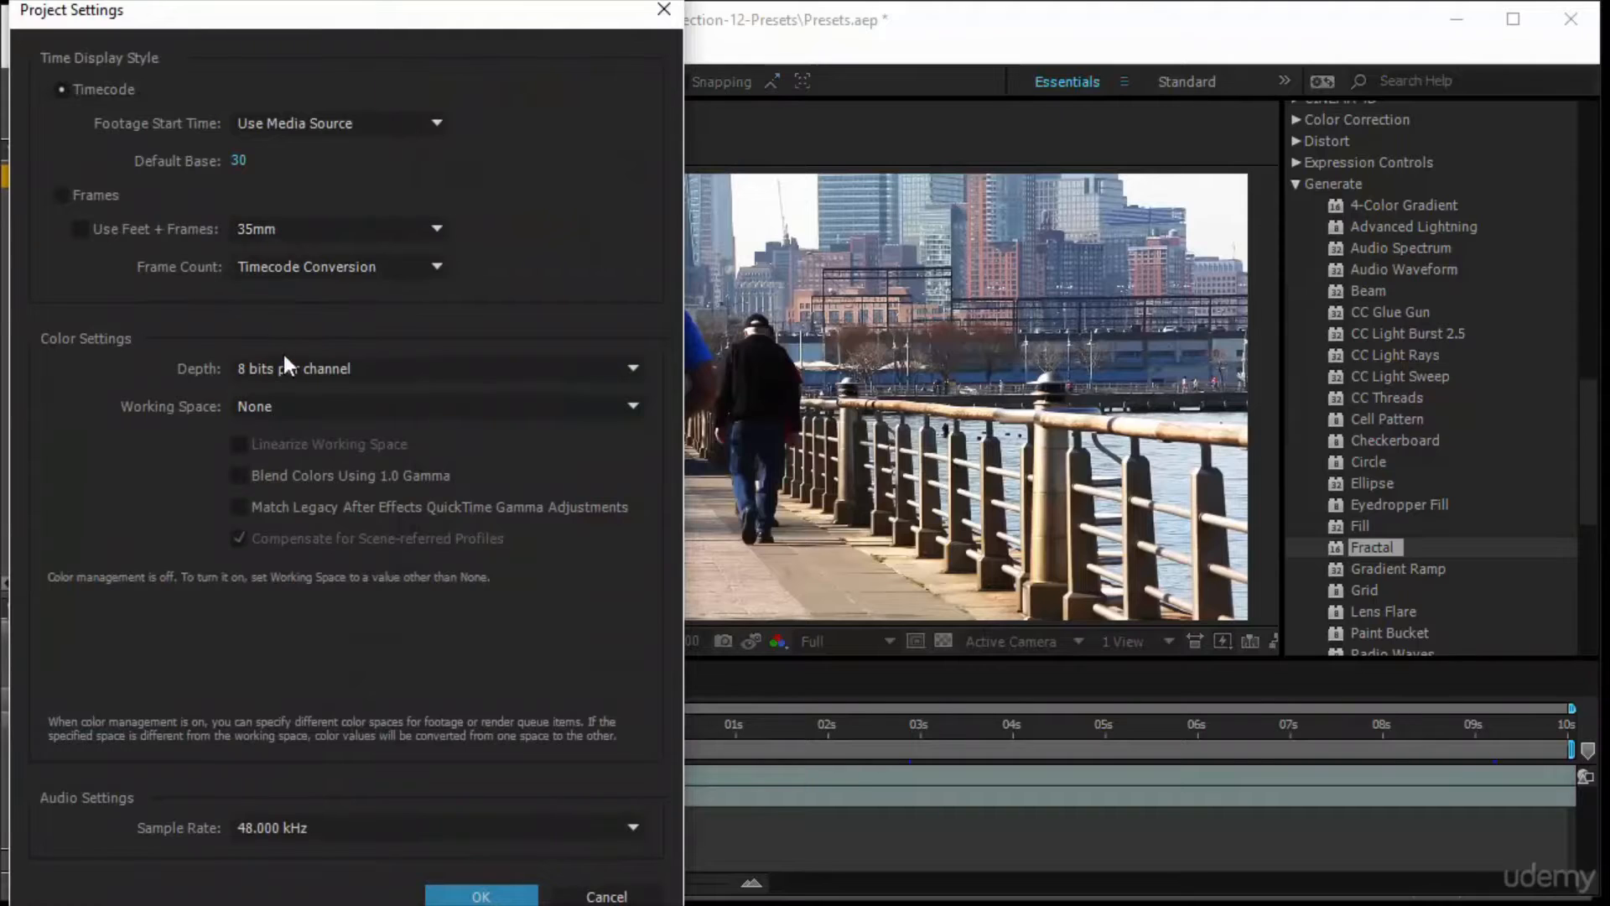
pyautogui.click(315, 367)
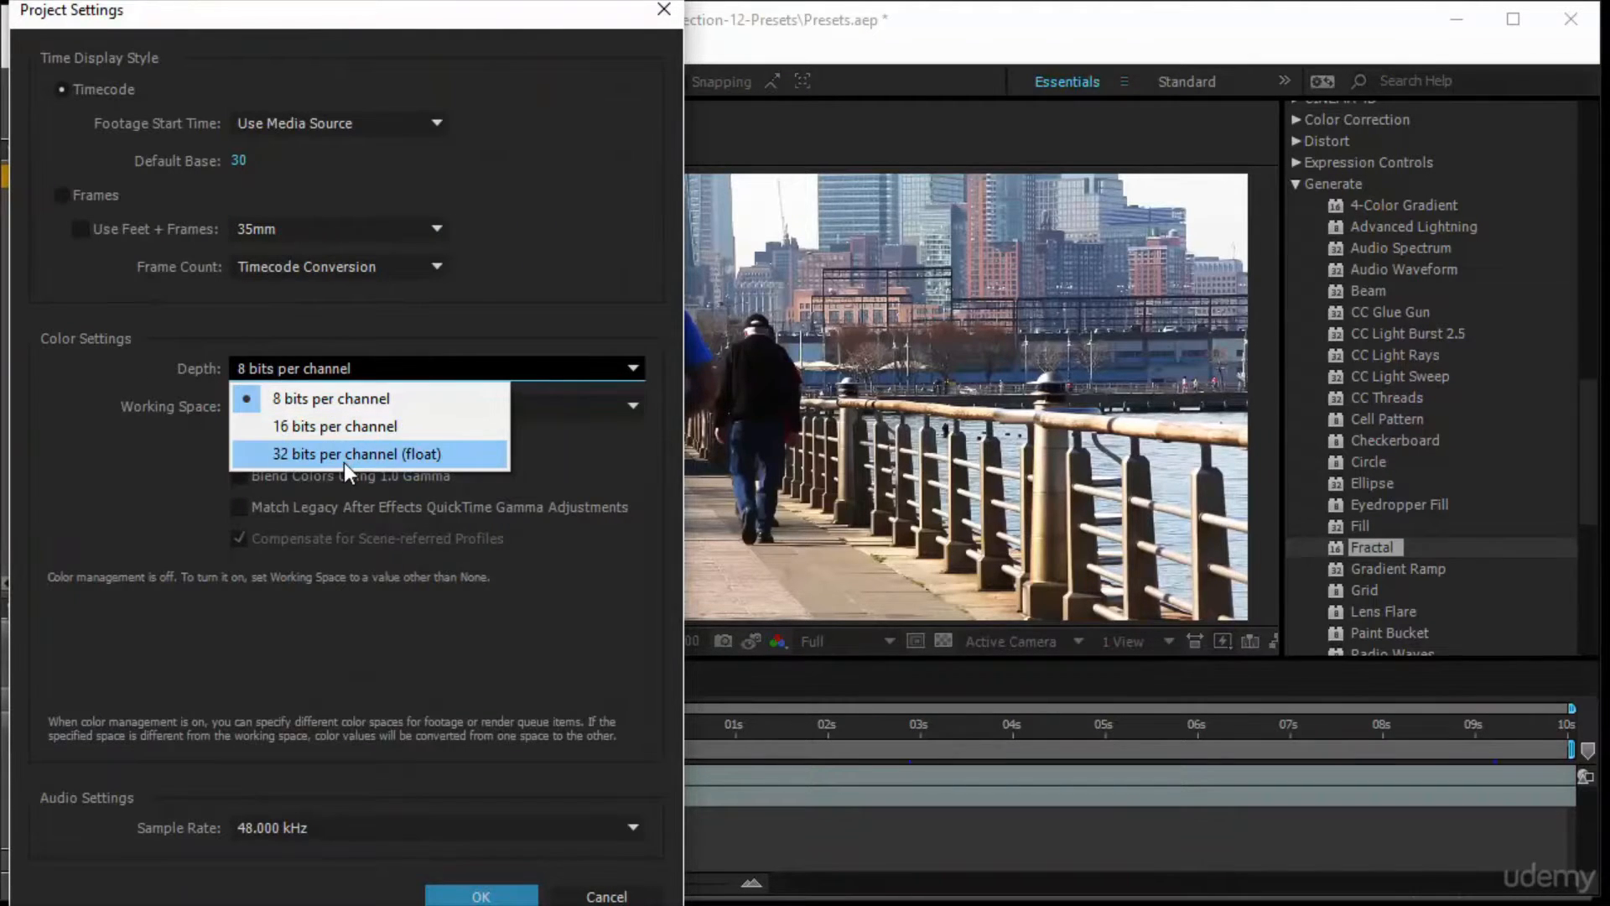
pyautogui.click(527, 665)
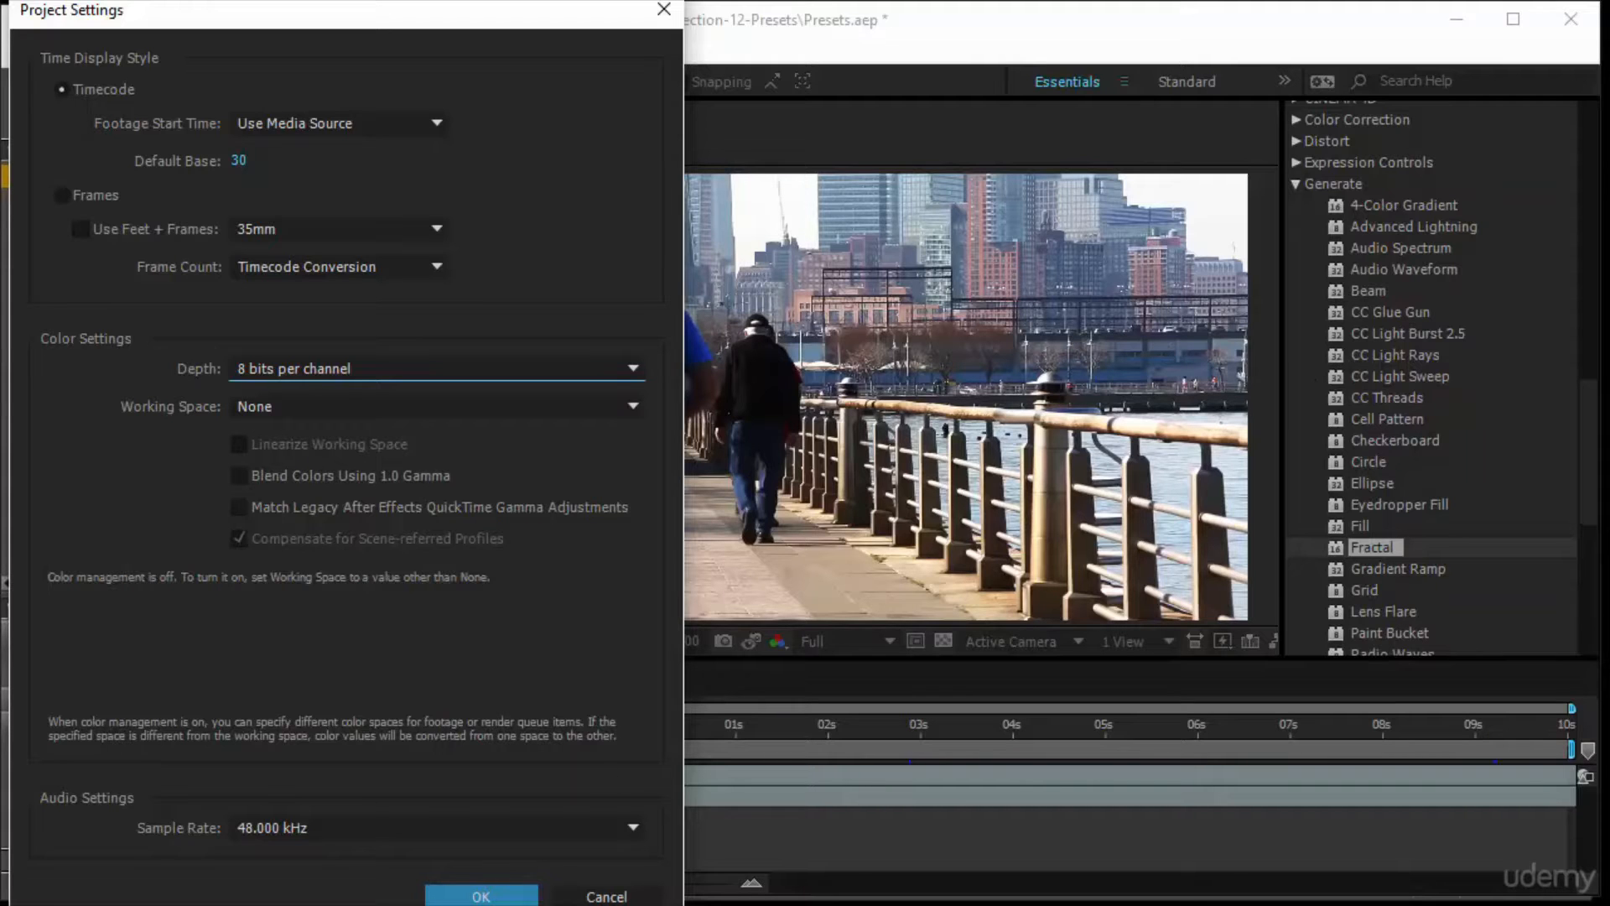
pyautogui.click(629, 894)
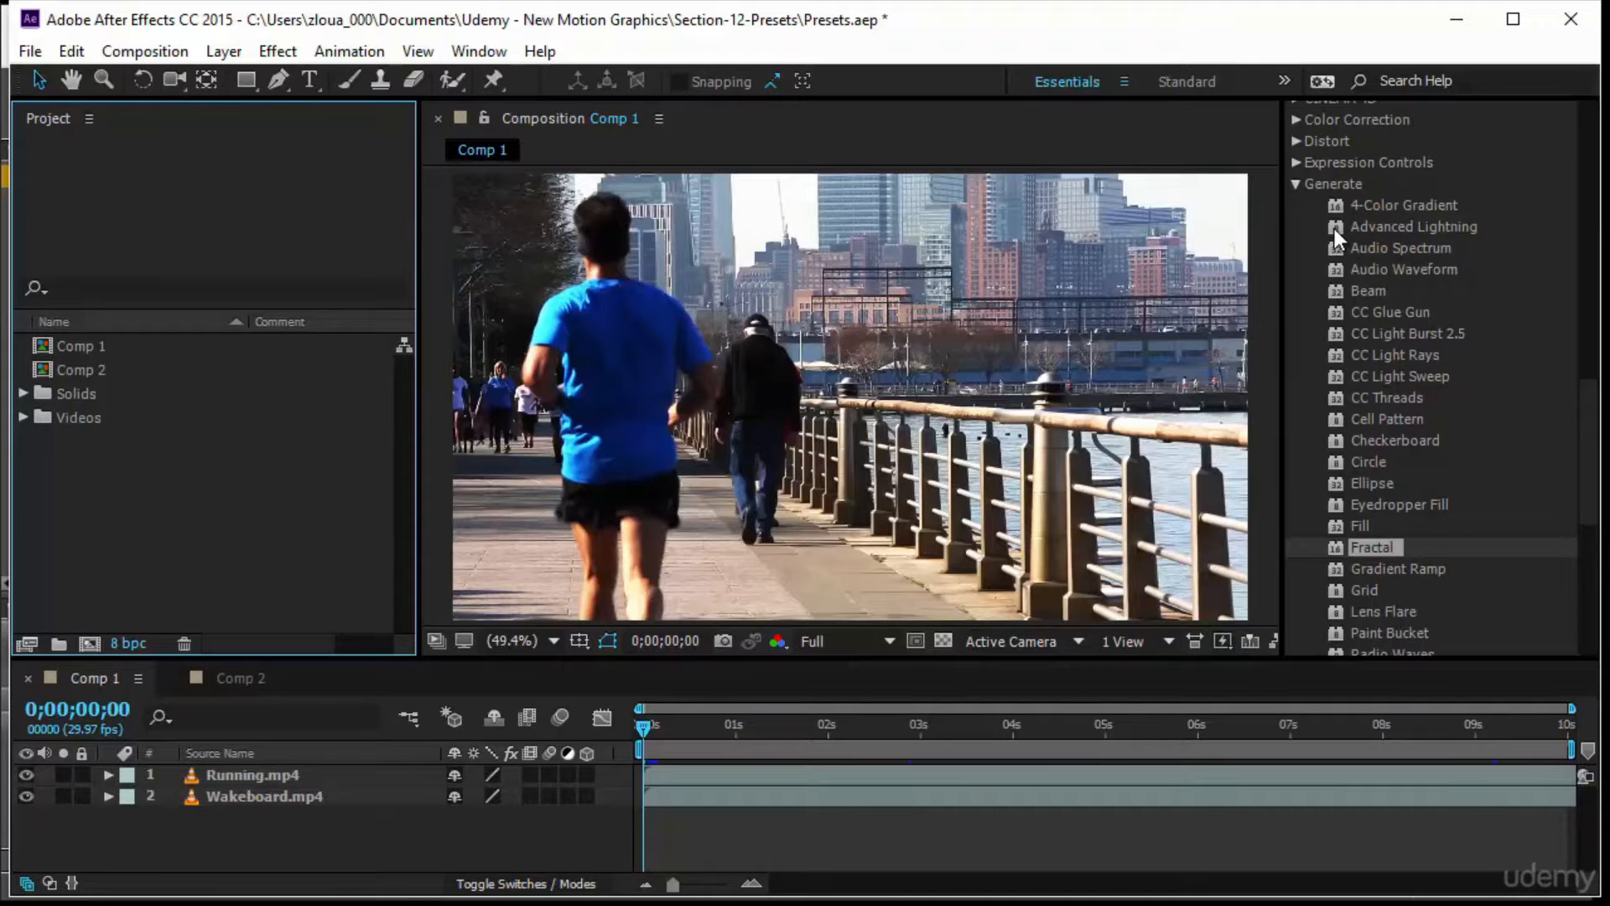
# Return to the Backgrounds animation presets and open the Presets folder in Adobe Bridge for browsing.
pyautogui.scroll(15, 1373, 354)
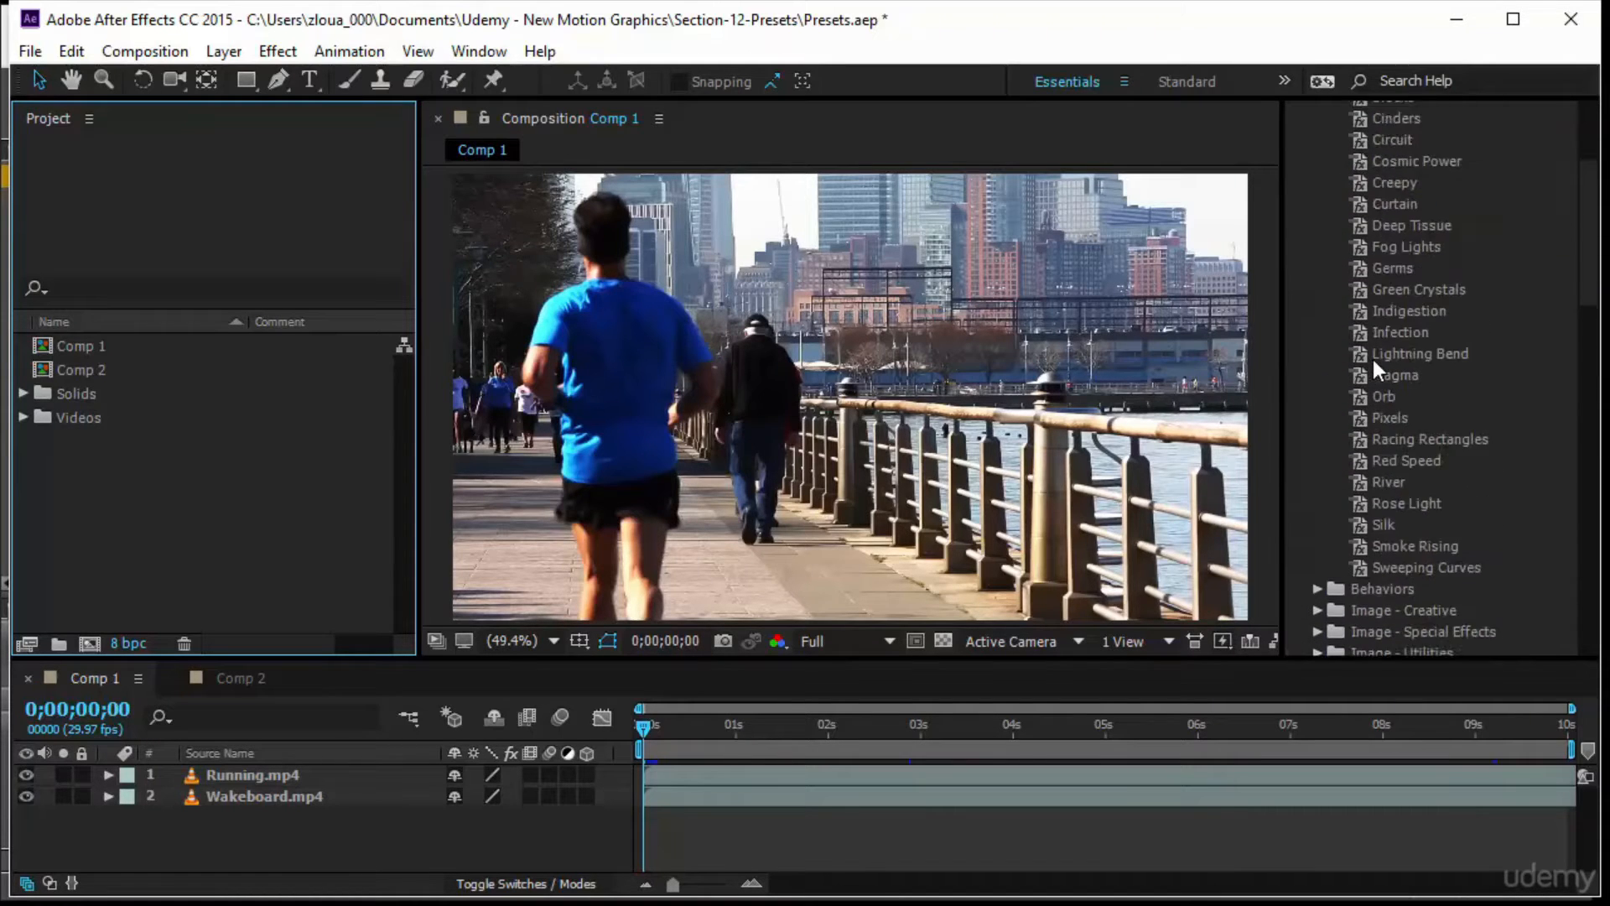
pyautogui.scroll(2, 1372, 359)
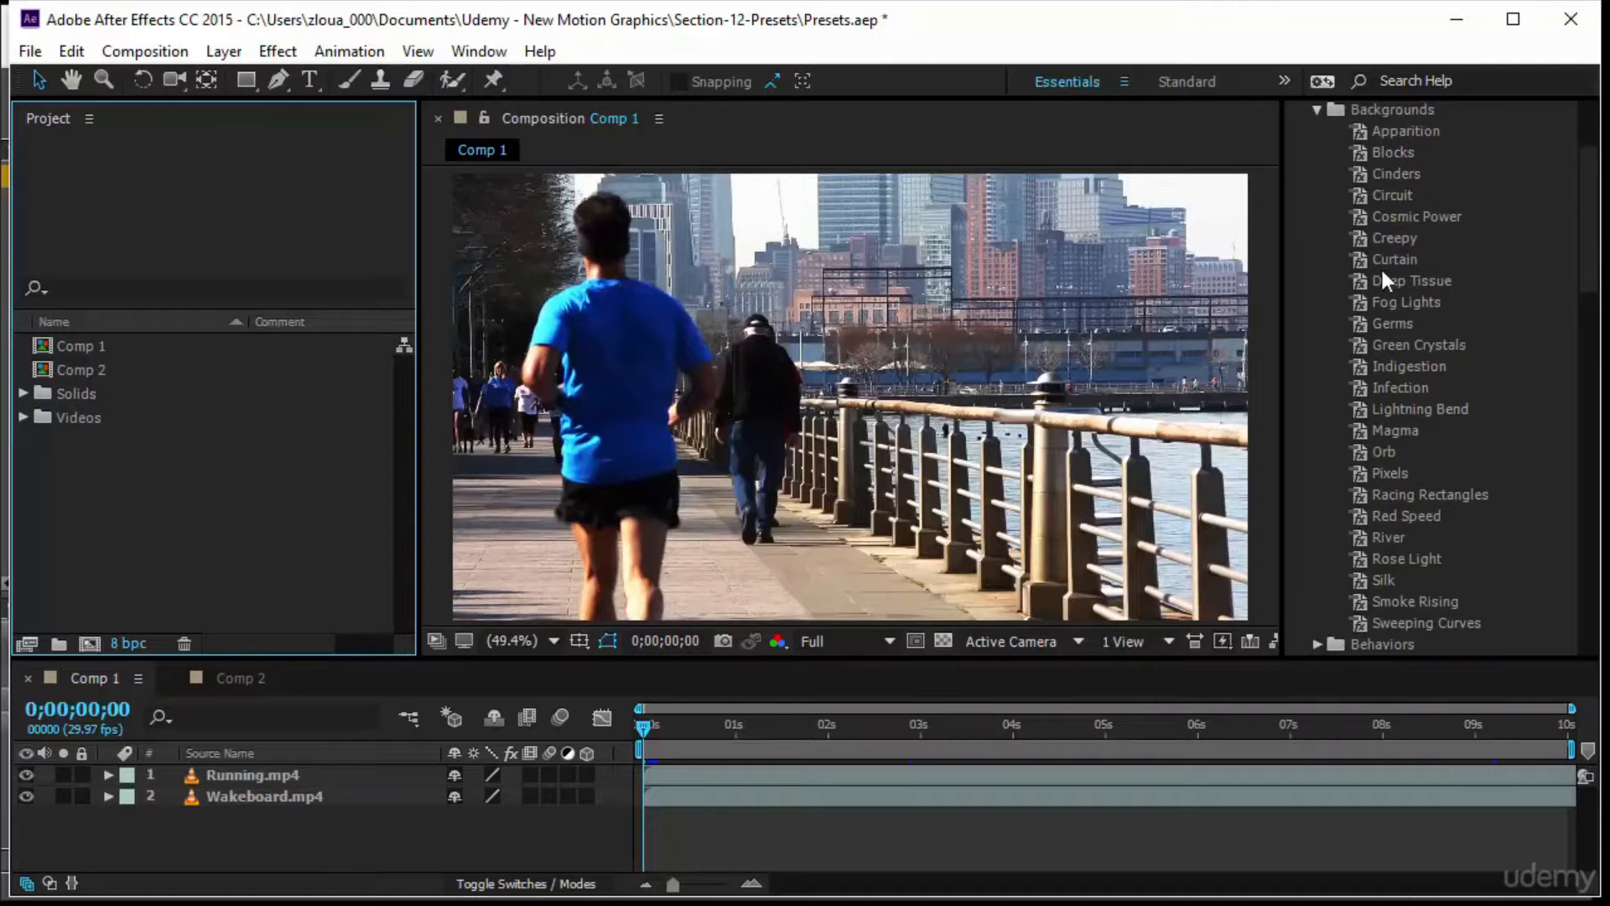
pyautogui.scroll(3, 1384, 280)
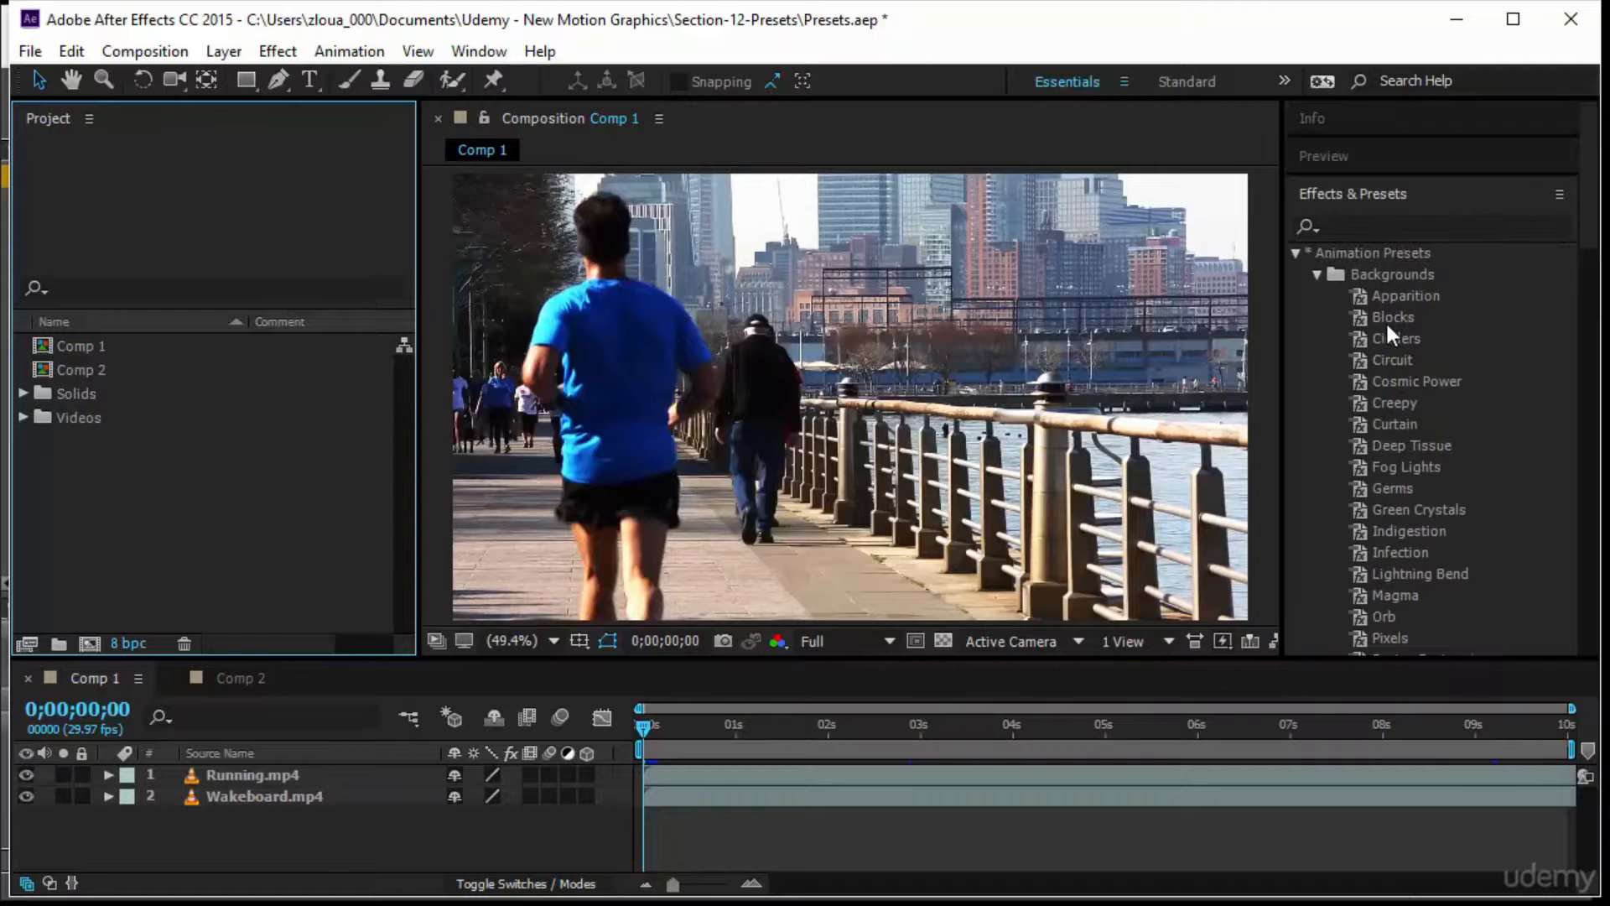
pyautogui.rightClick(1399, 194)
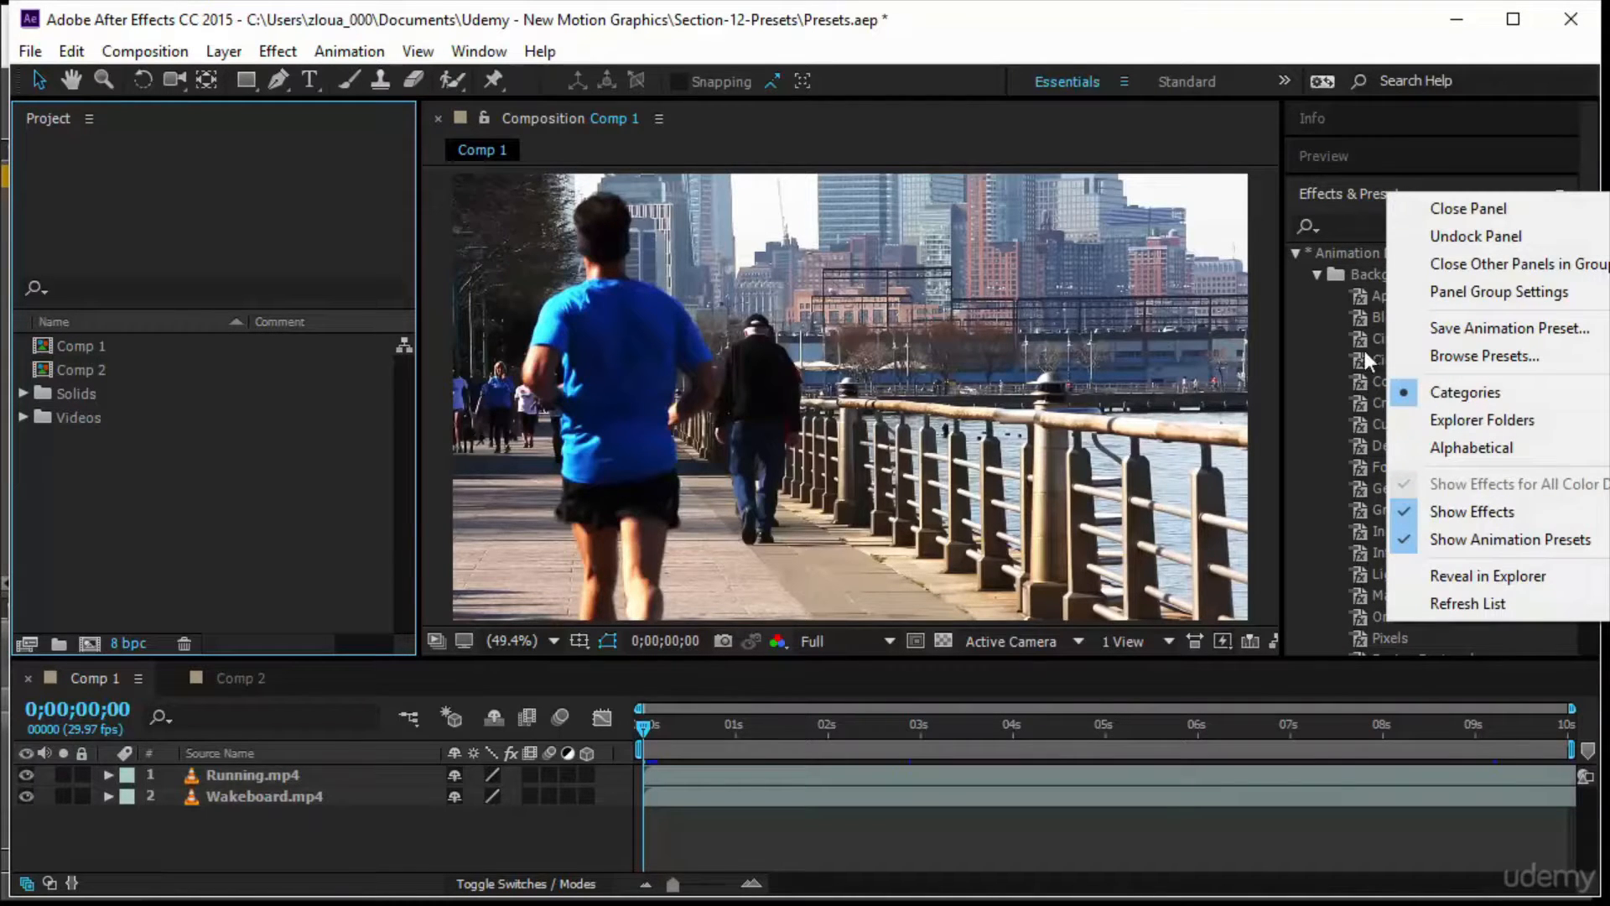
pyautogui.click(1330, 447)
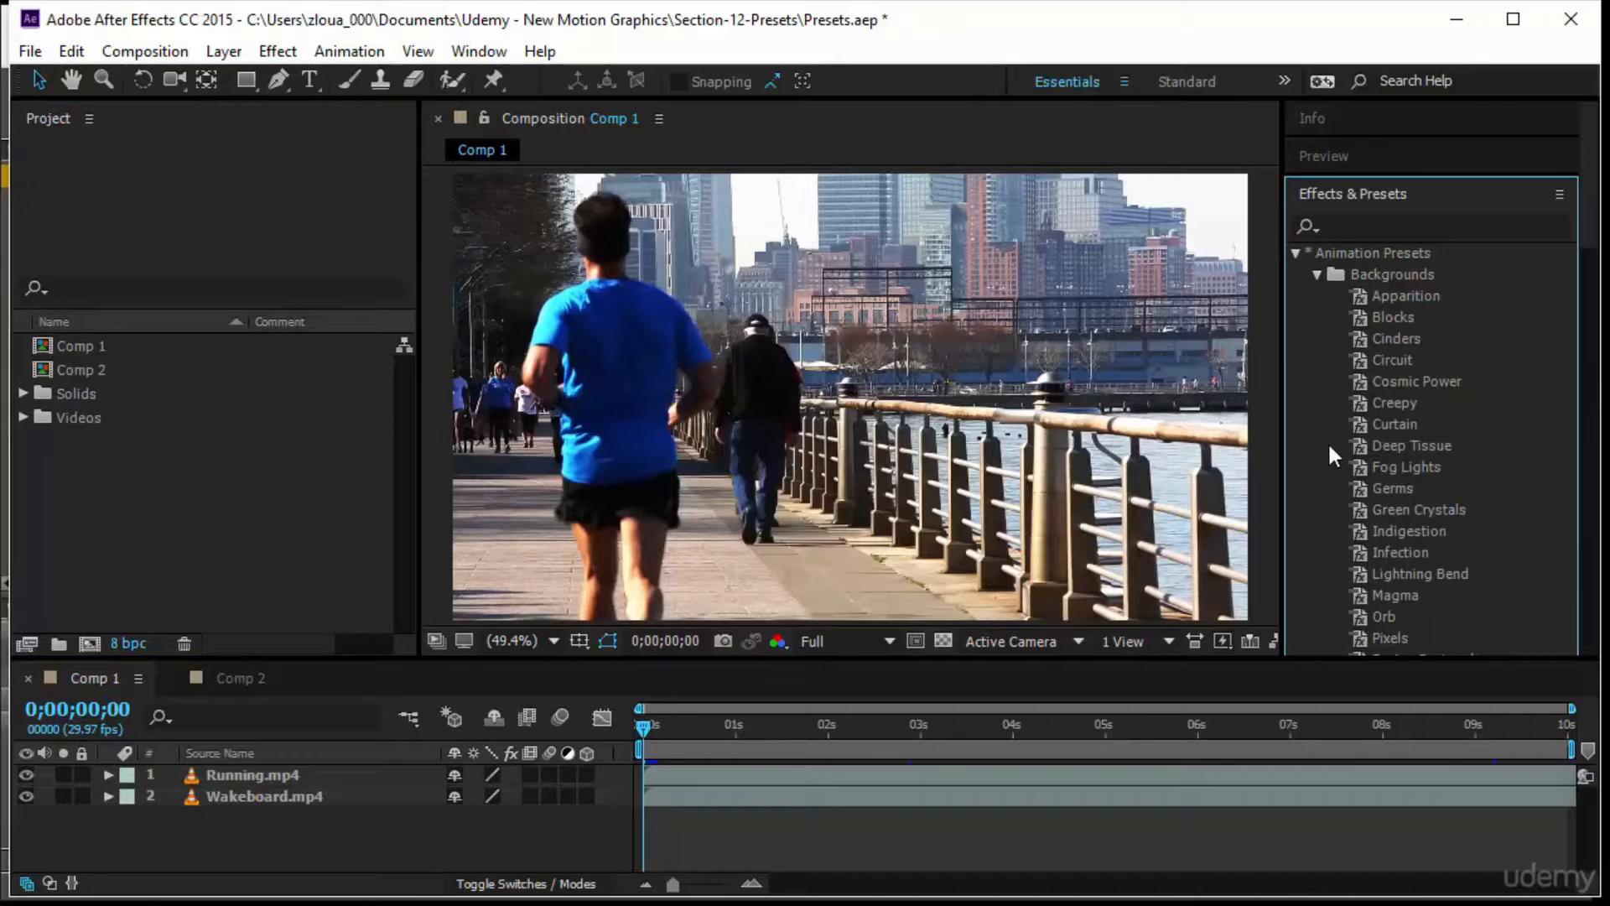
pyautogui.rightClick(1387, 192)
pyautogui.click(1510, 353)
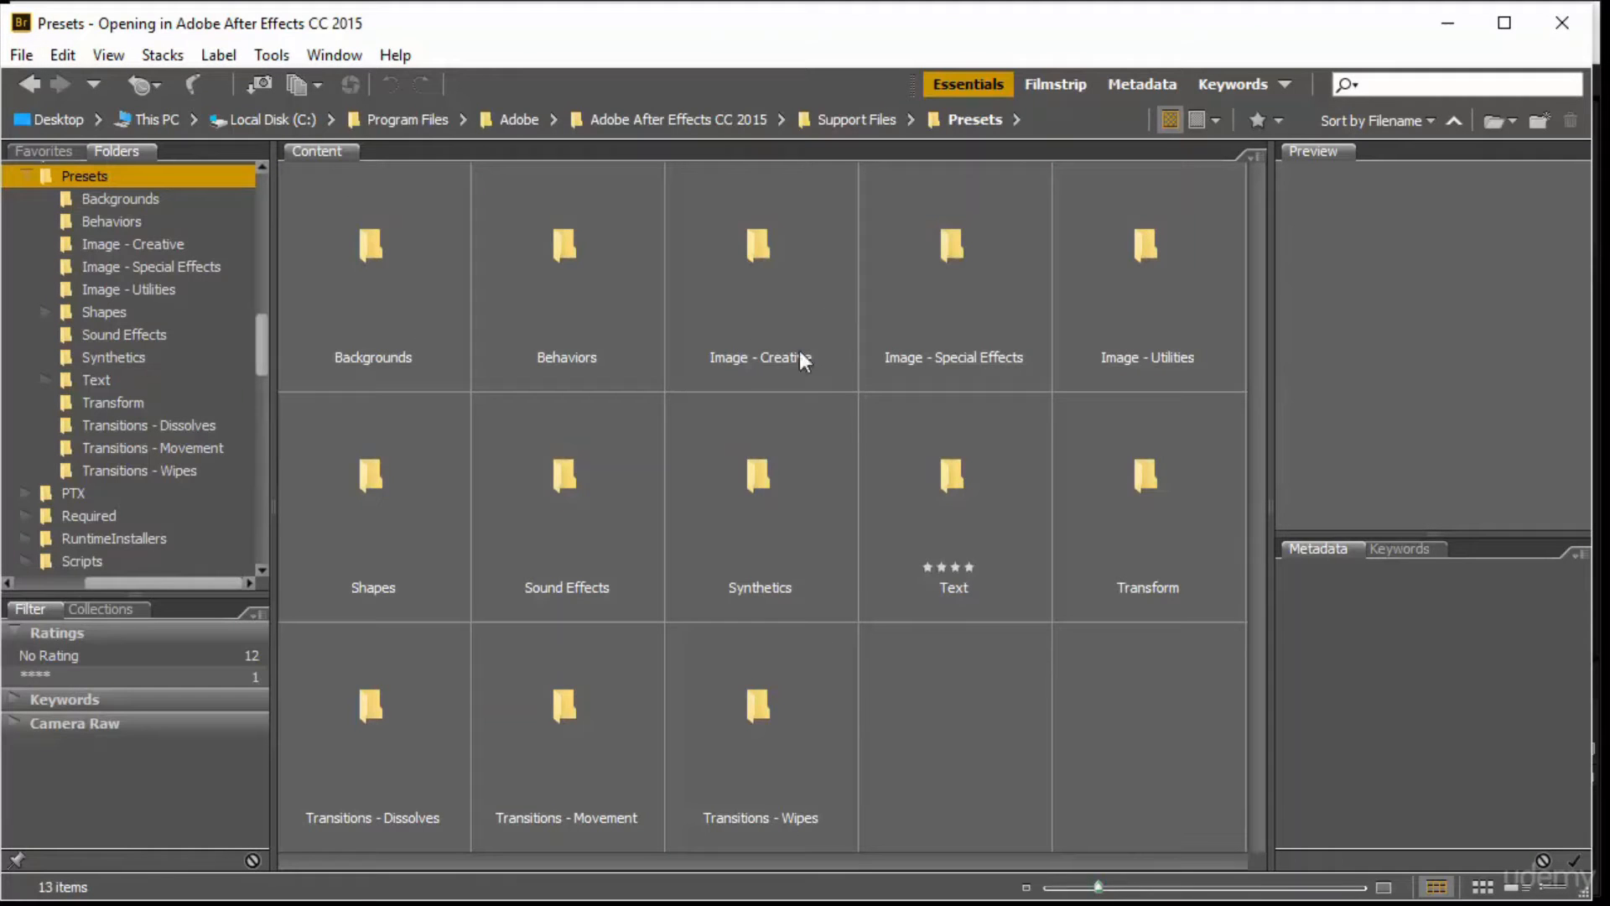
# Open the Behaviors preset folder and preview Autoscroll - vertical.ffx and Fade Out Over Layer Below.ffx.
pyautogui.click(613, 330)
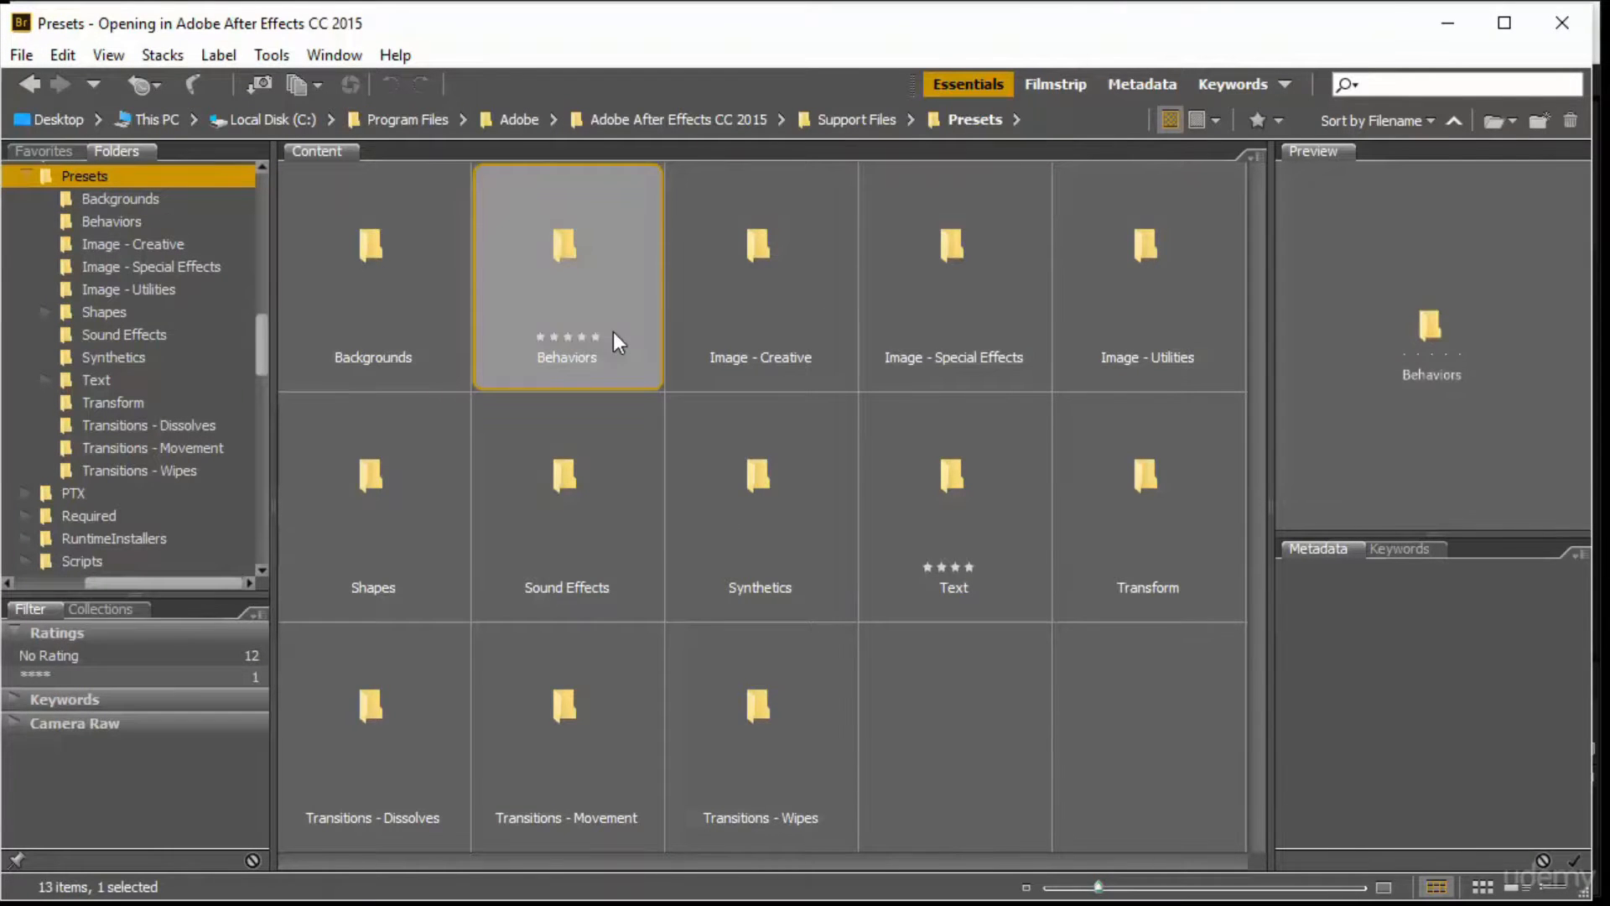
pyautogui.doubleClick(612, 331)
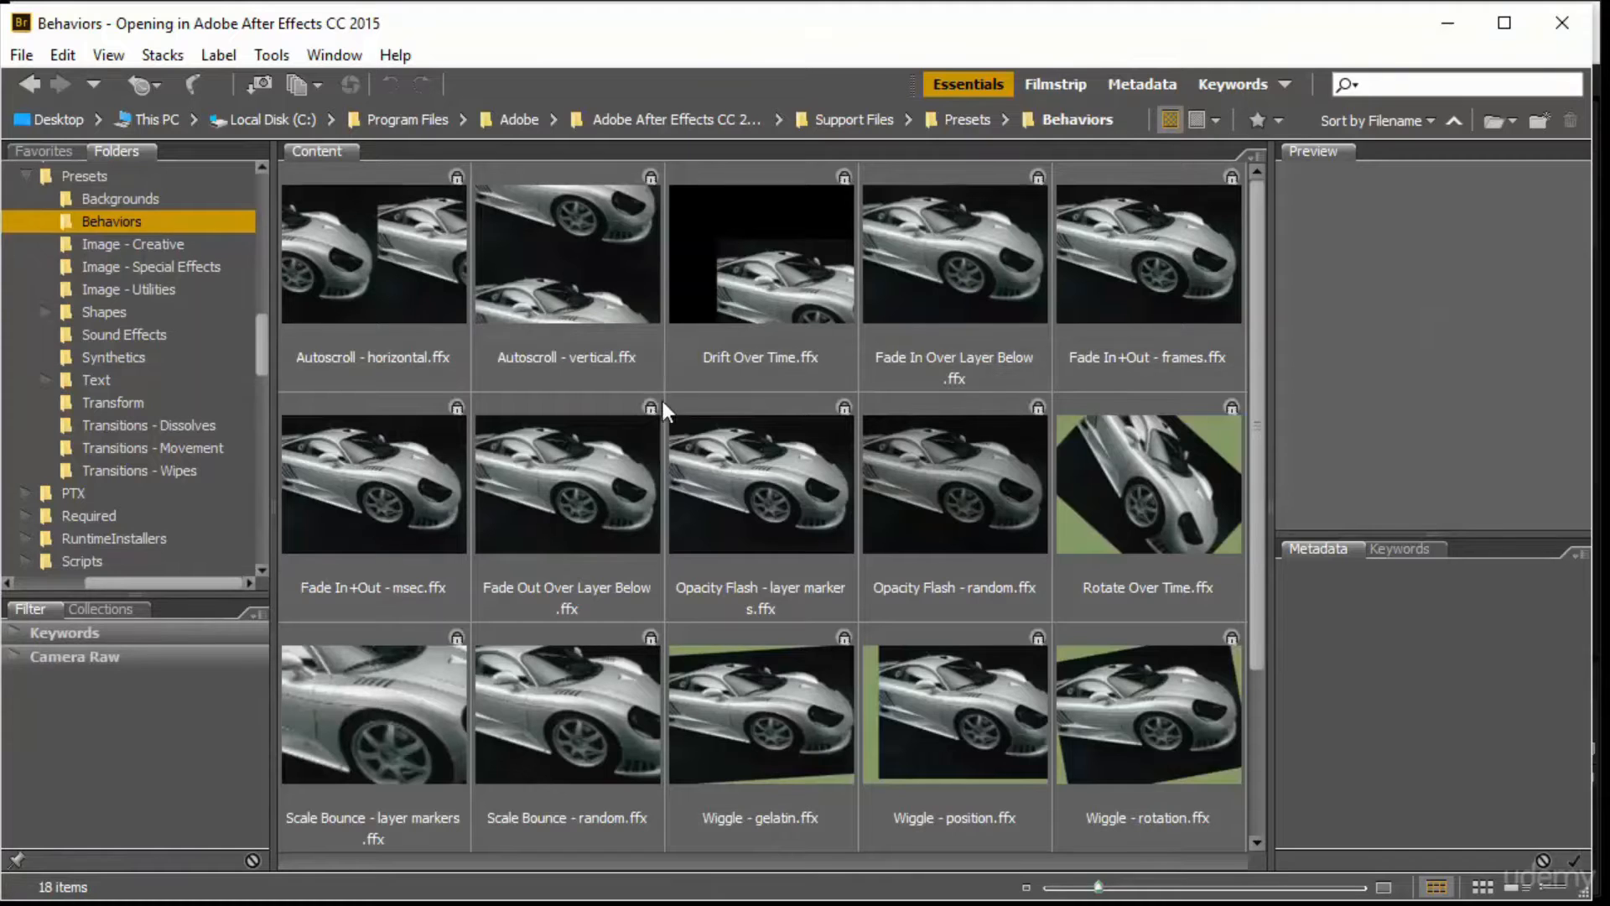
pyautogui.click(597, 314)
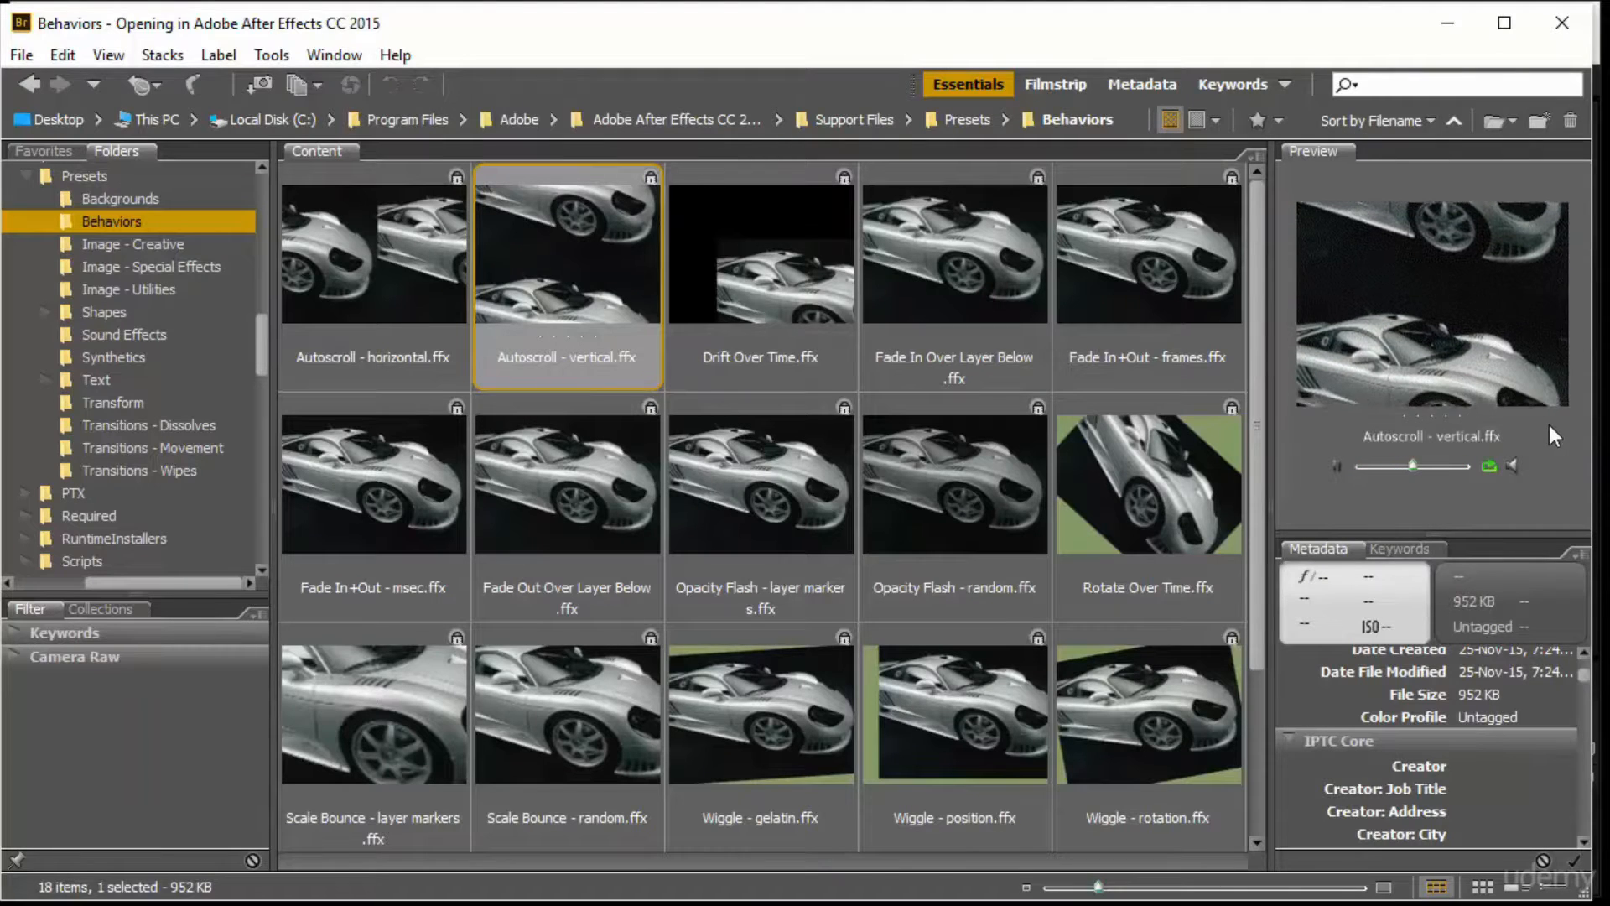
pyautogui.click(566, 555)
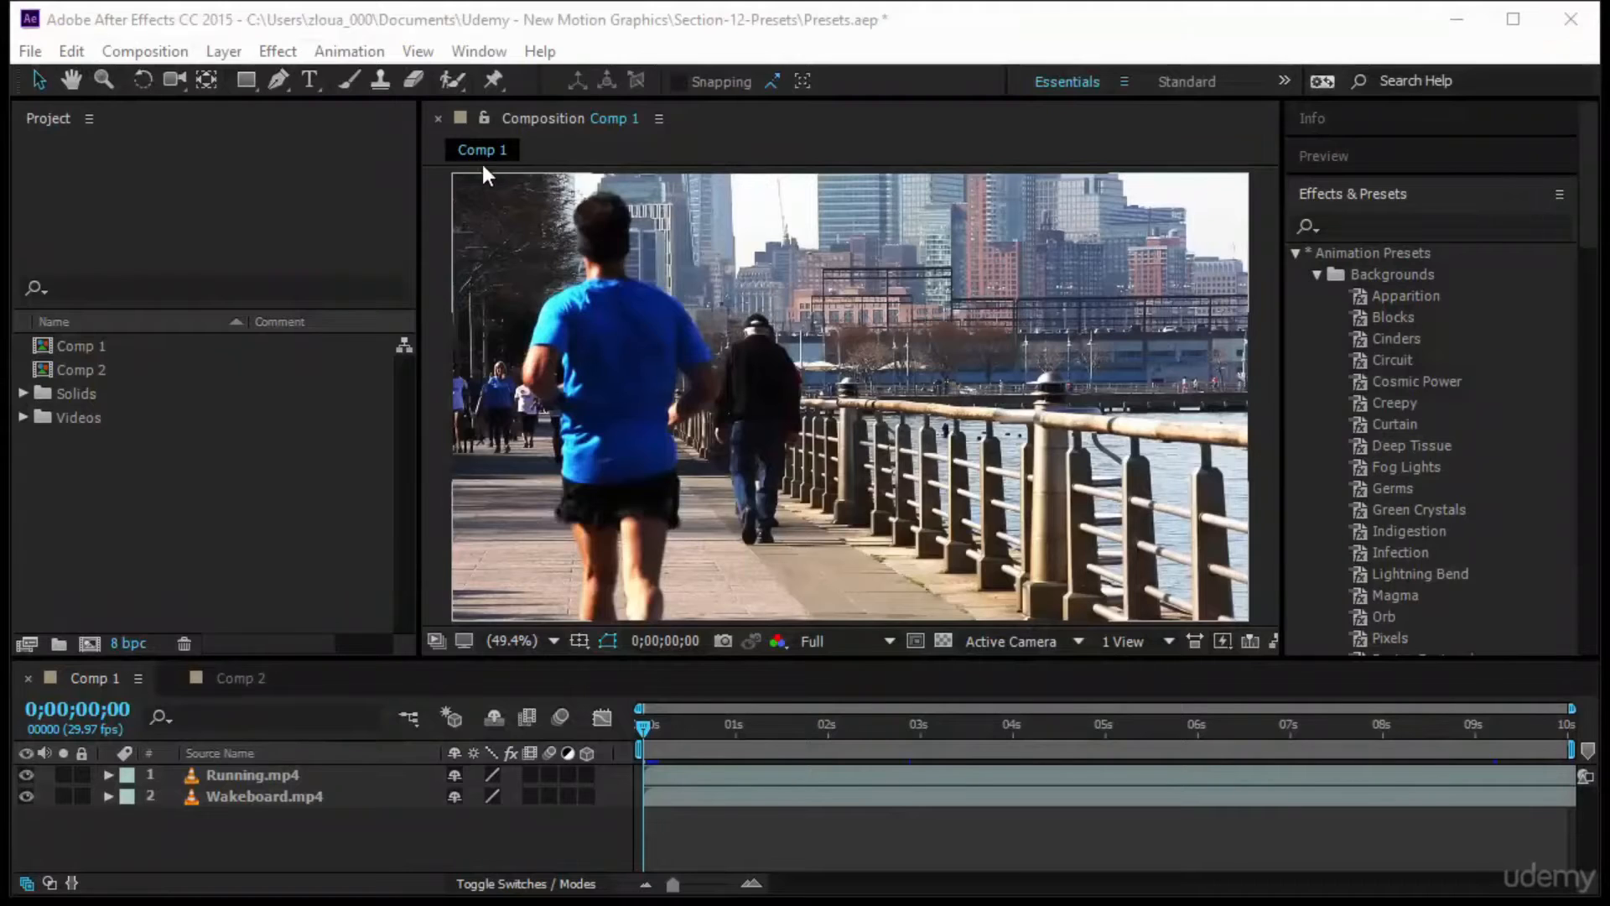
# Back in After Effects, select the Running.mp4 layer and examine the available effect categories and animation preset commands.
pyautogui.click(384, 842)
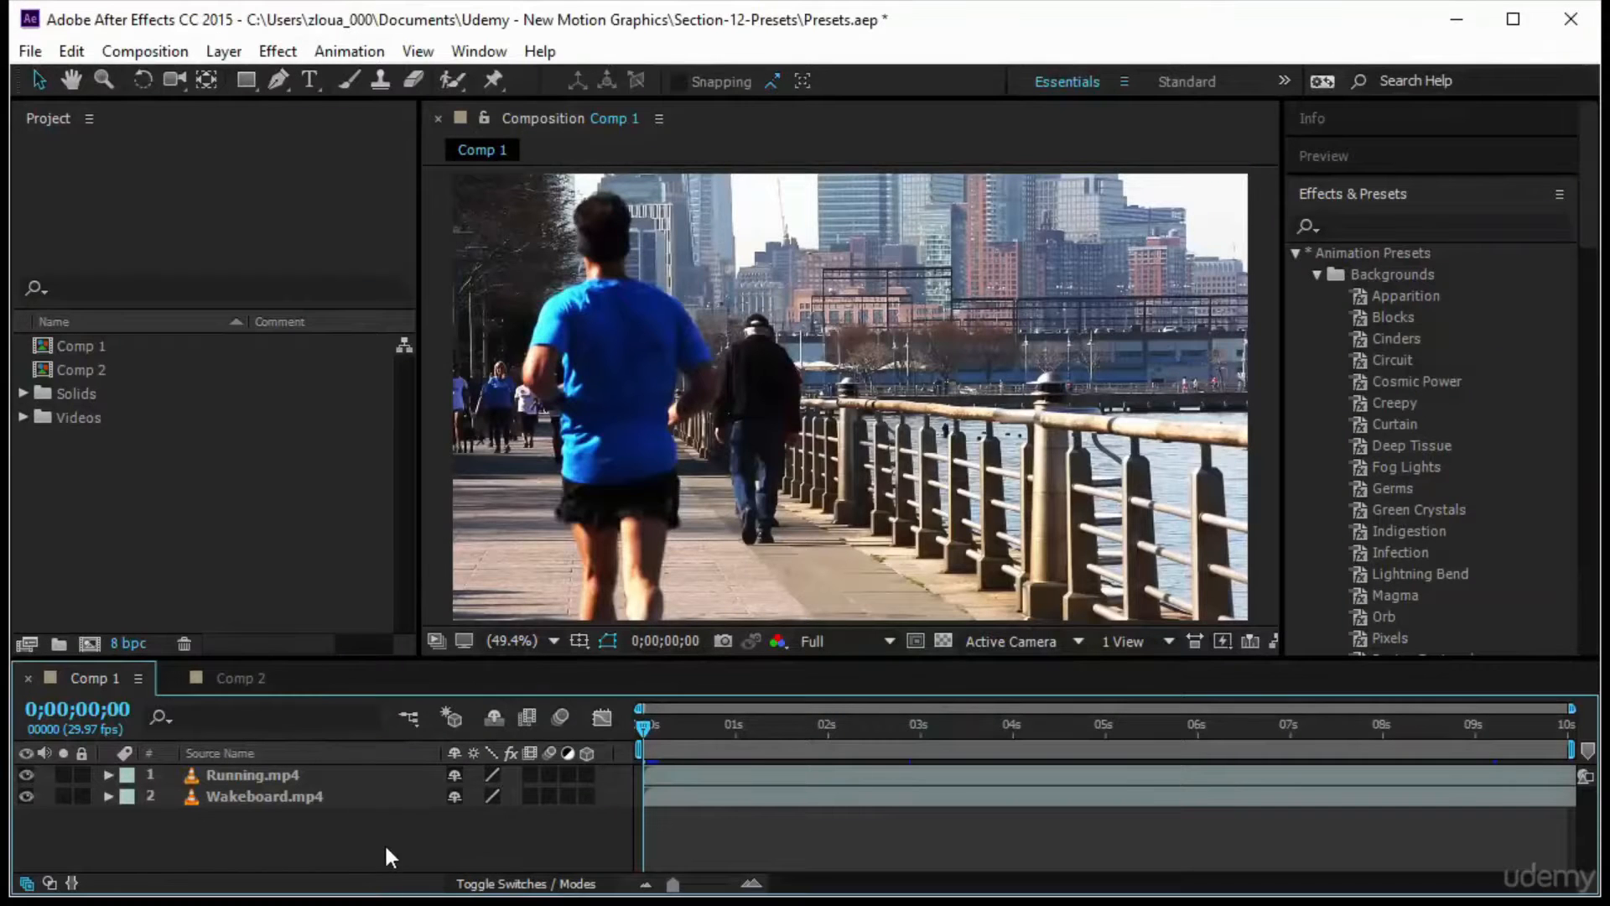
pyautogui.click(266, 52)
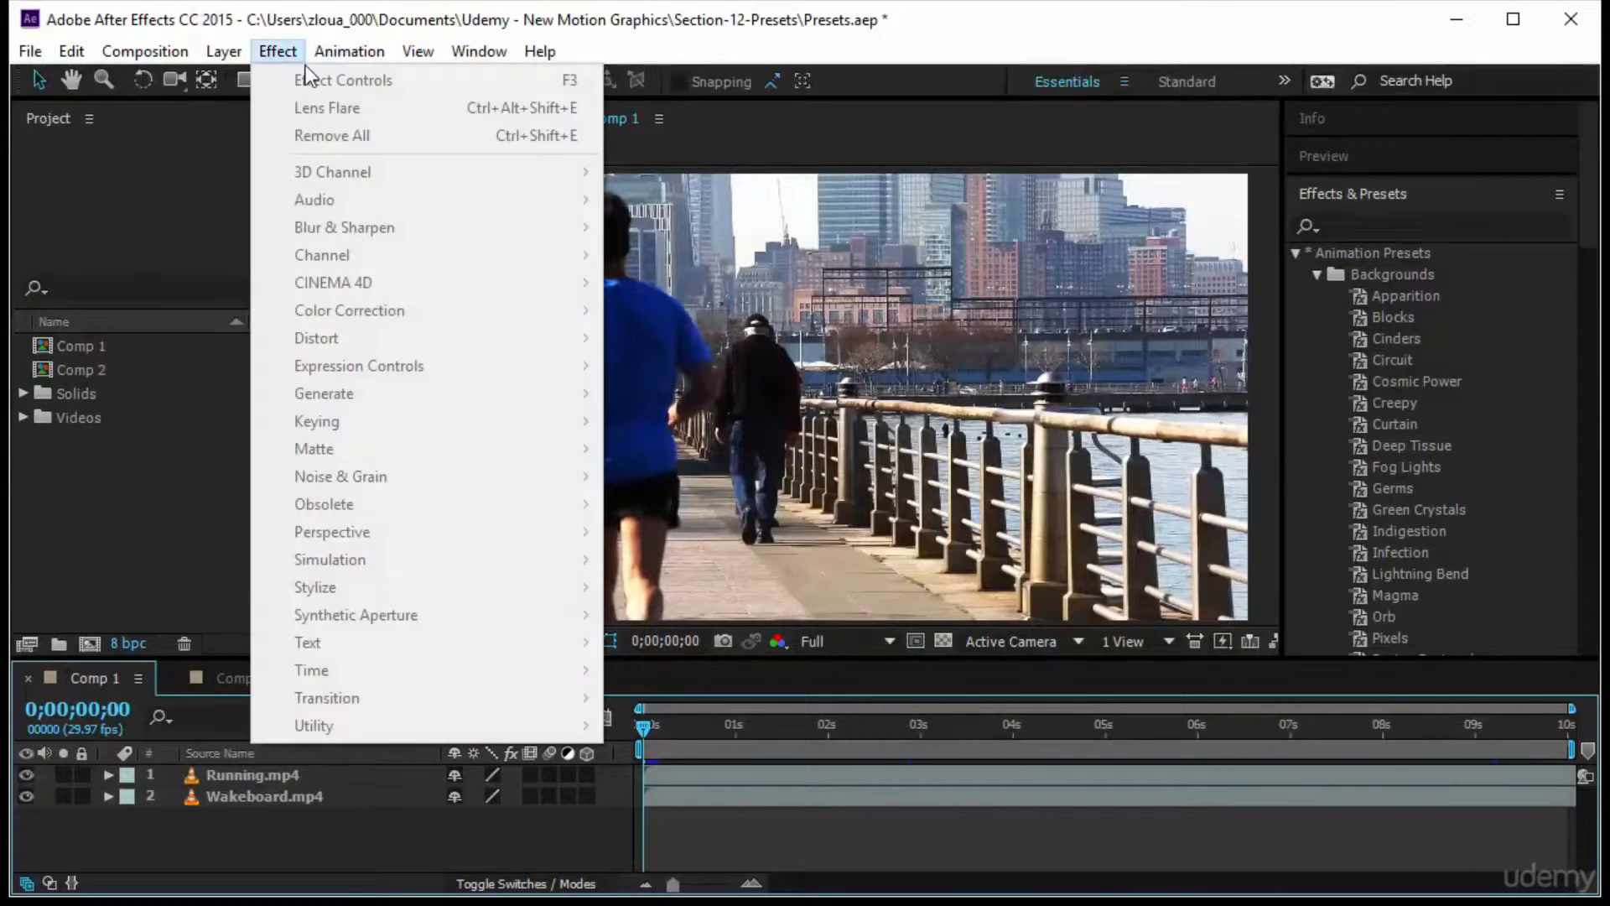
pyautogui.click(268, 773)
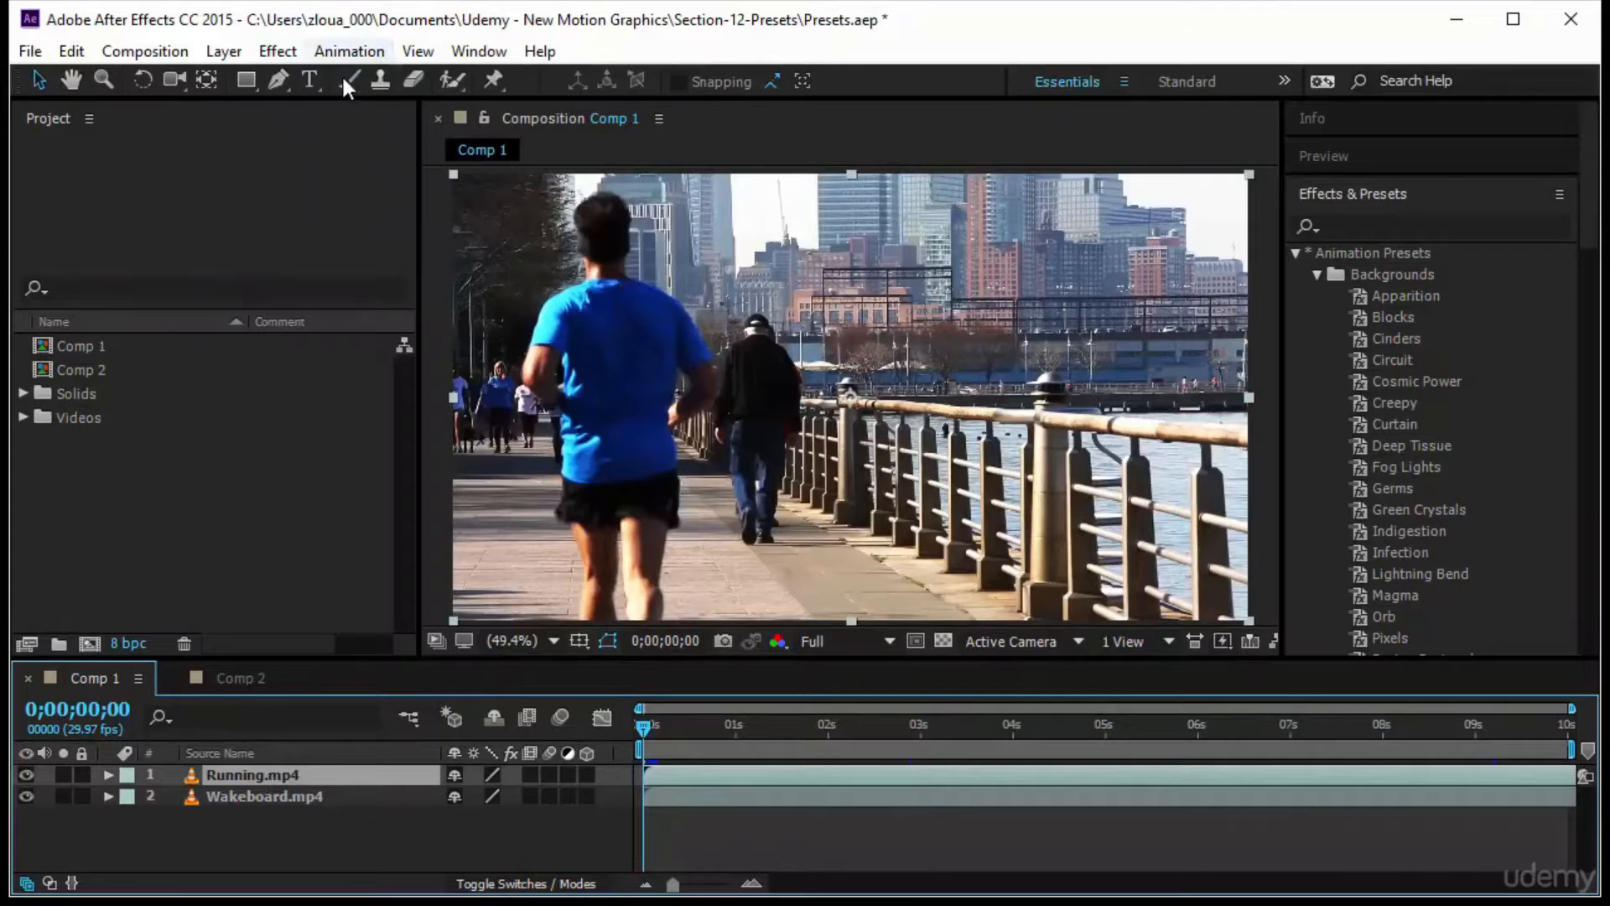
pyautogui.click(277, 51)
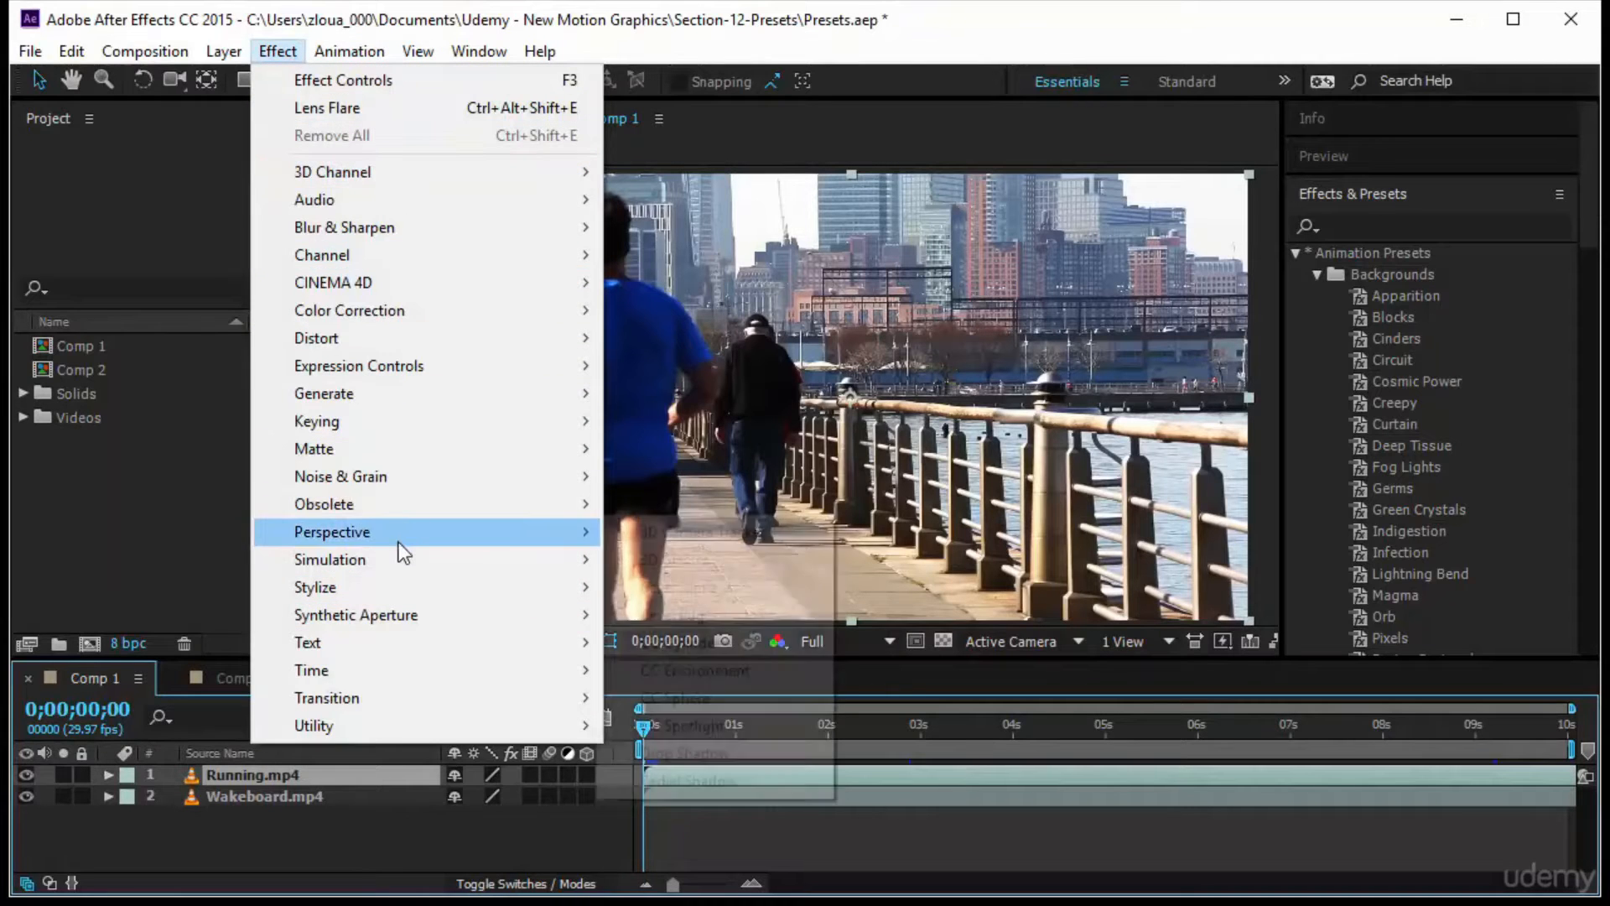
pyautogui.moveTo(352, 50)
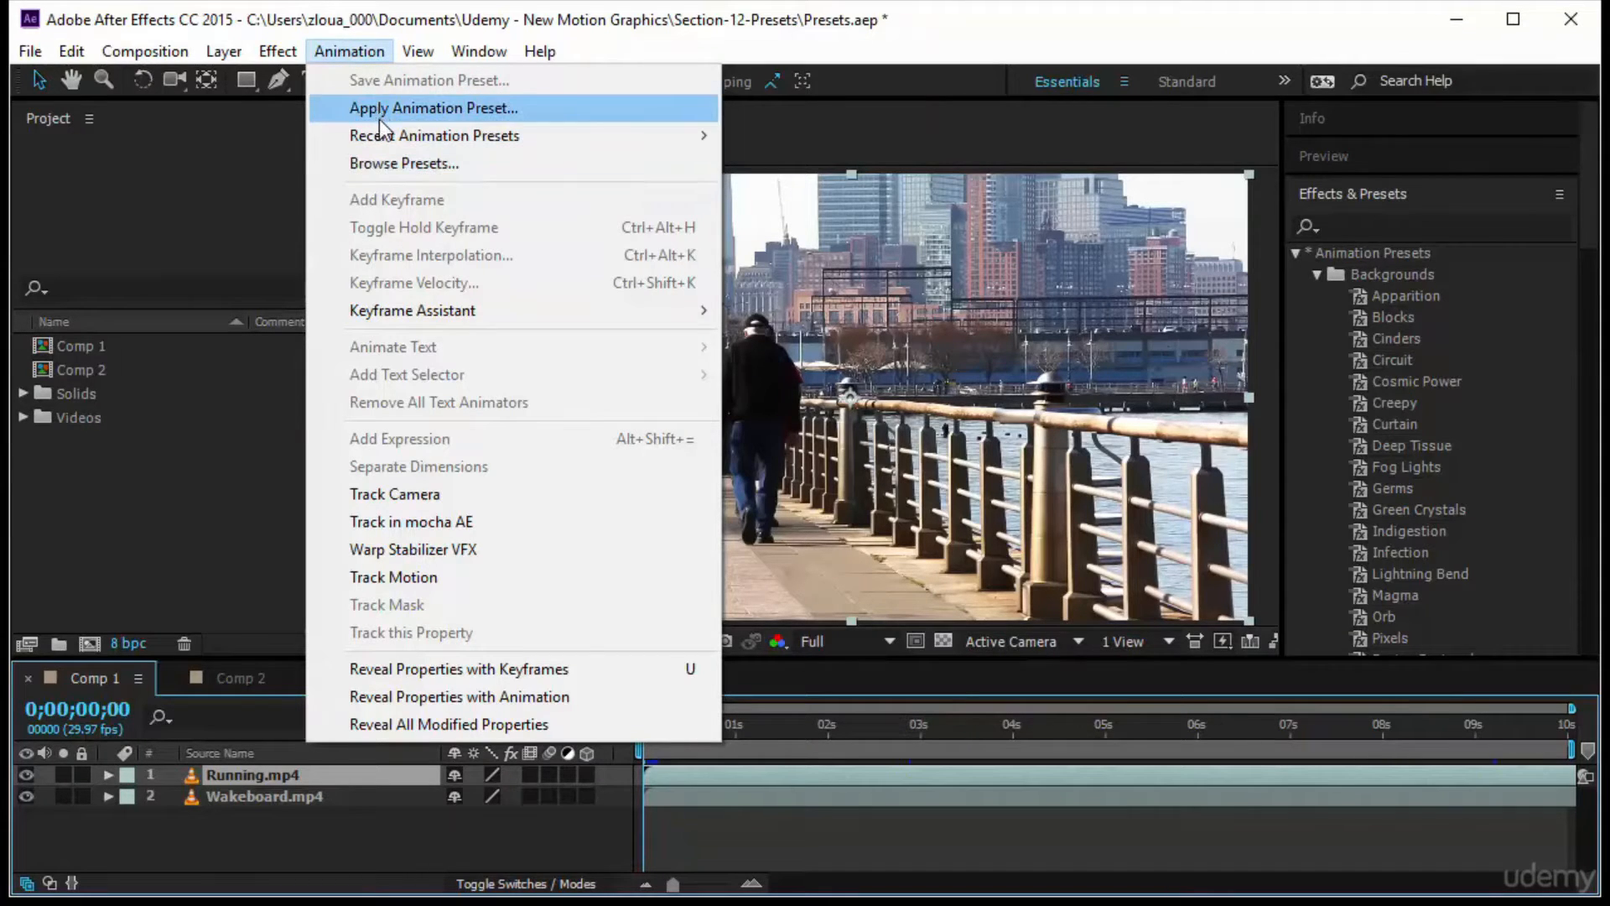
pyautogui.moveTo(379, 134)
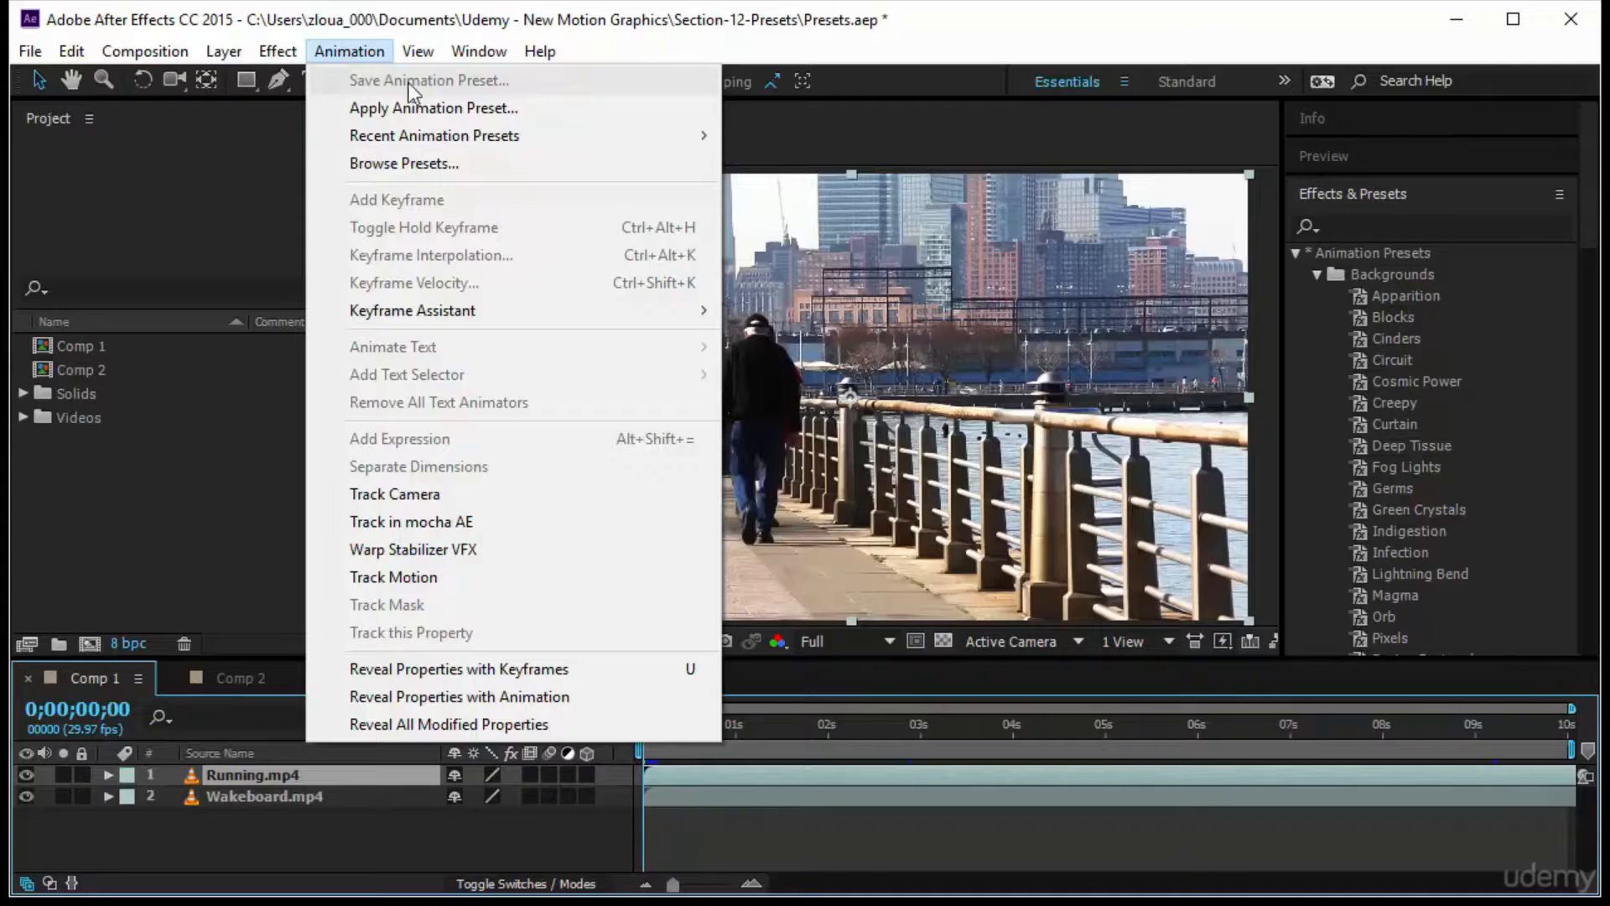
pyautogui.click(591, 11)
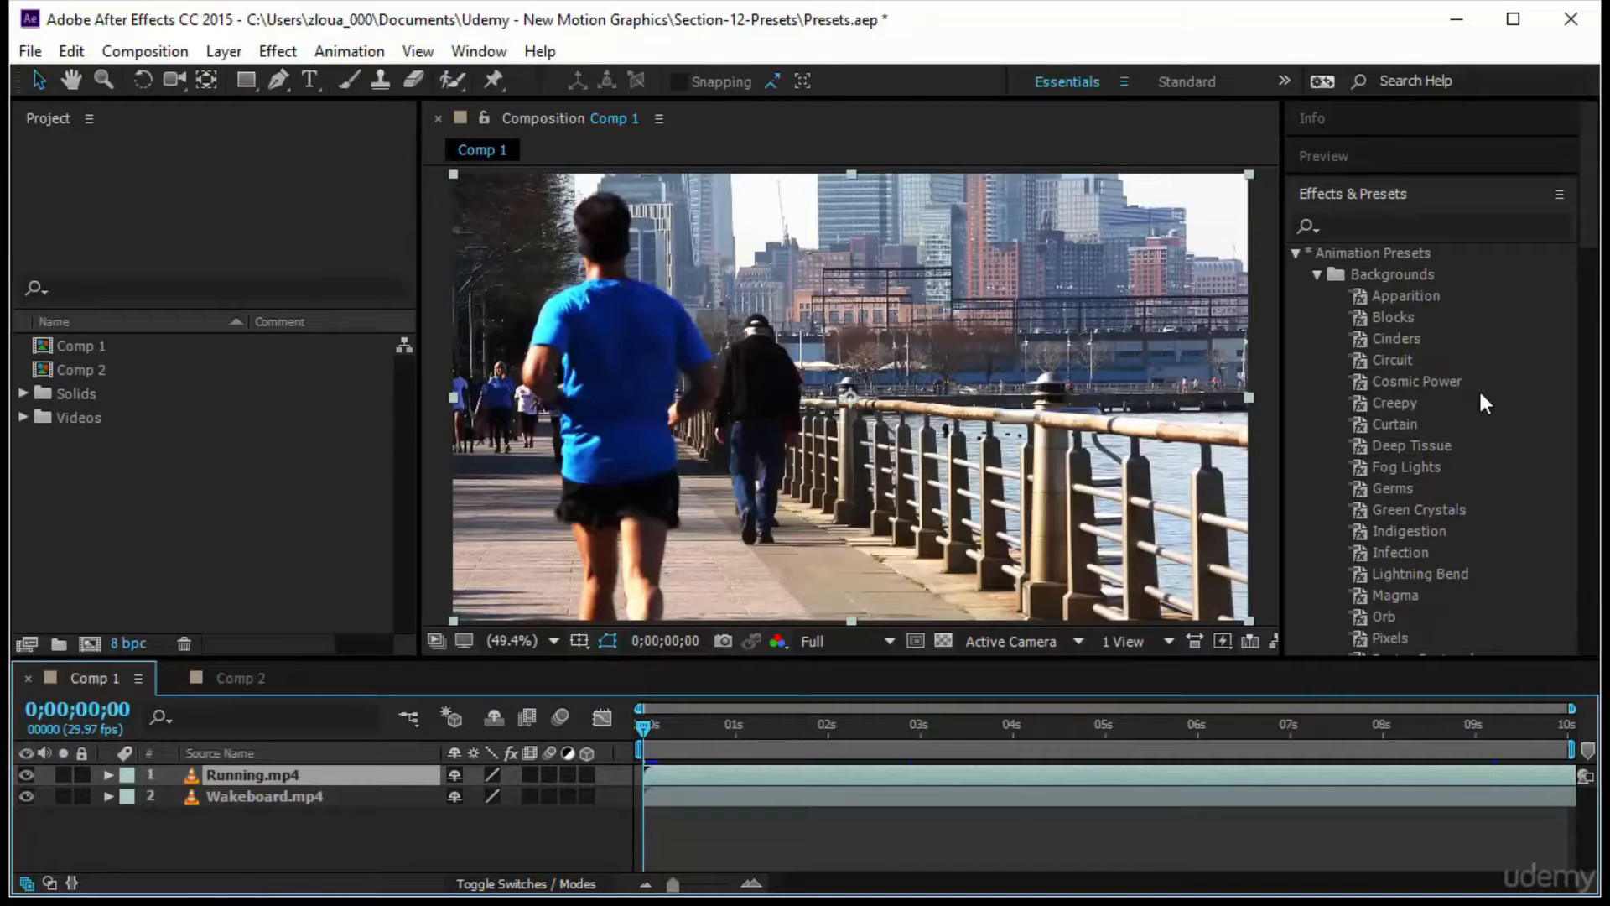
# Collapse the Backgrounds presets, expand Behaviors, and select the Fade In Over Layer Below preset.
pyautogui.click(1317, 275)
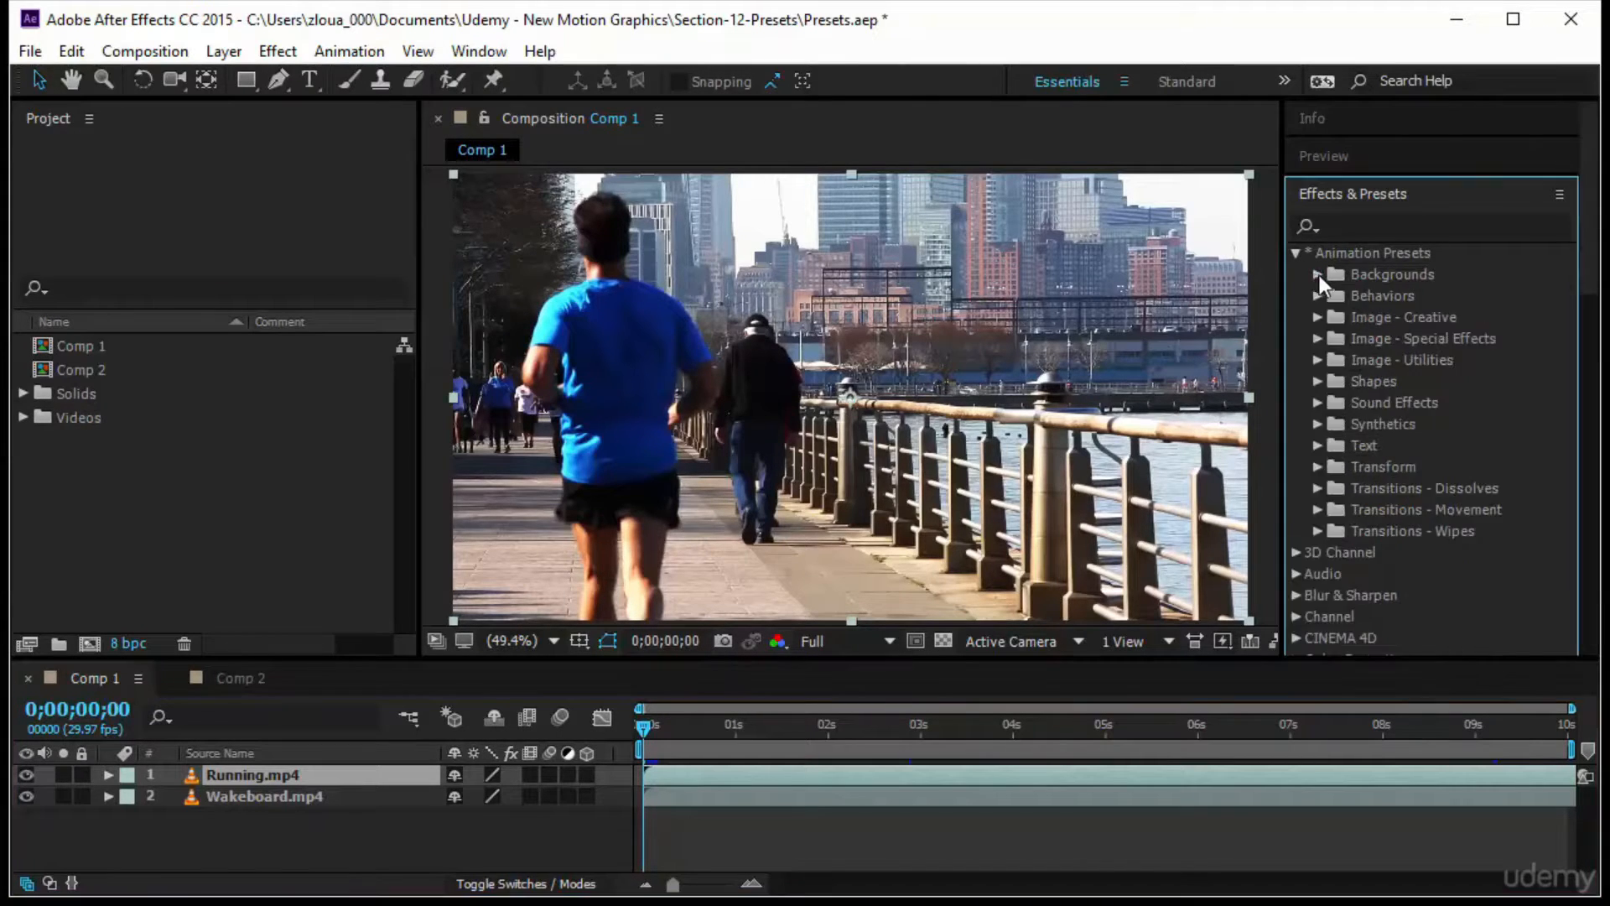
pyautogui.click(1320, 295)
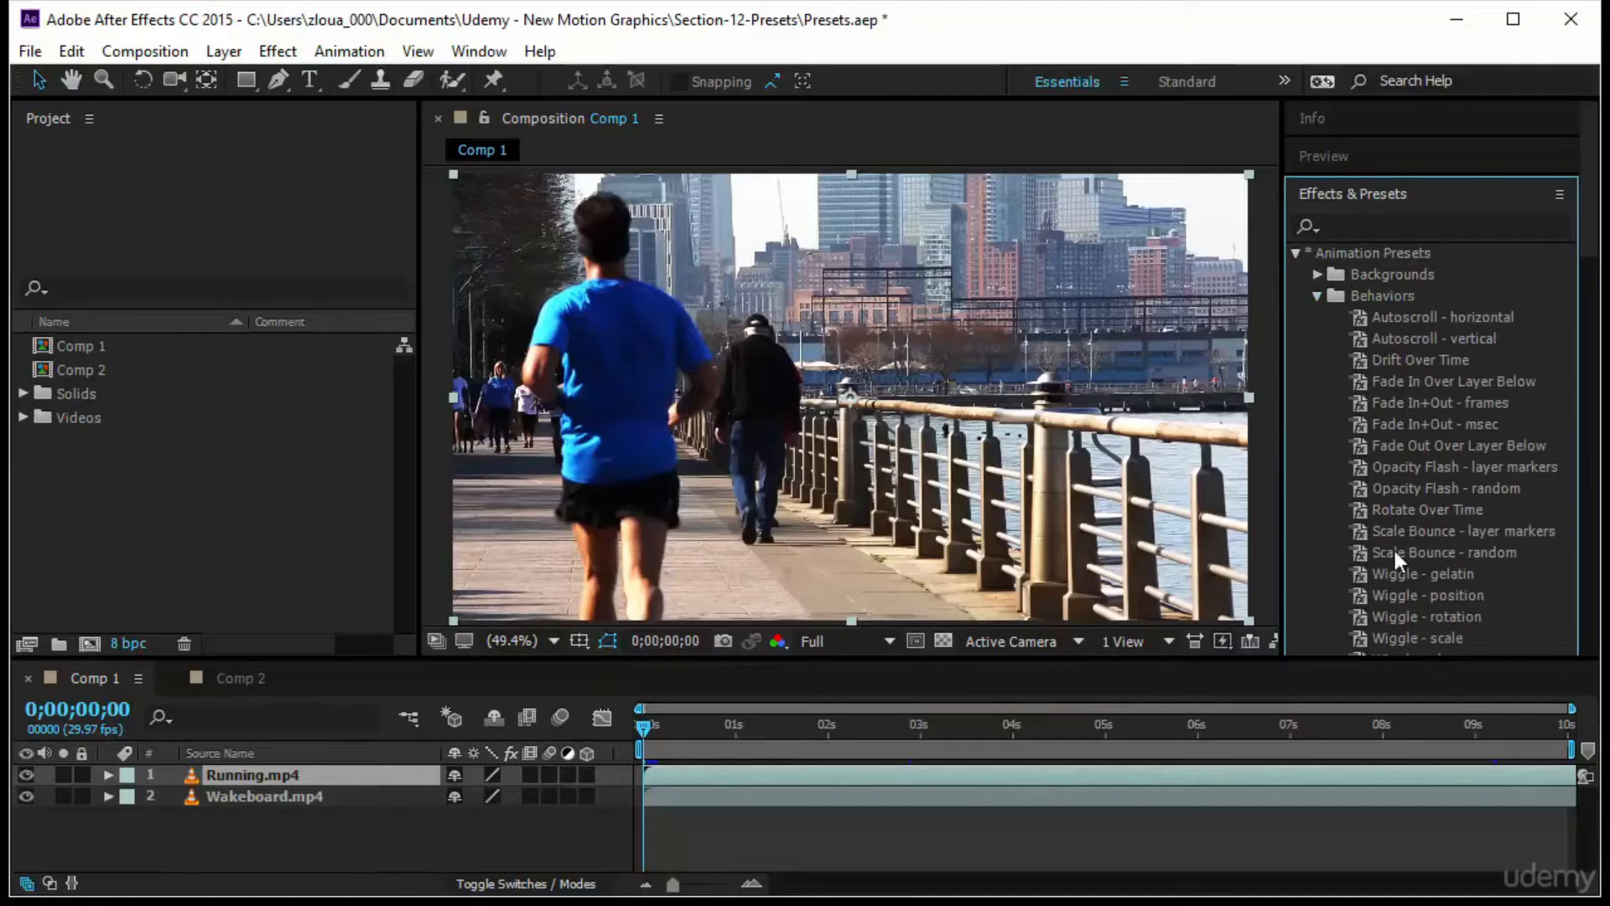
pyautogui.click(1441, 381)
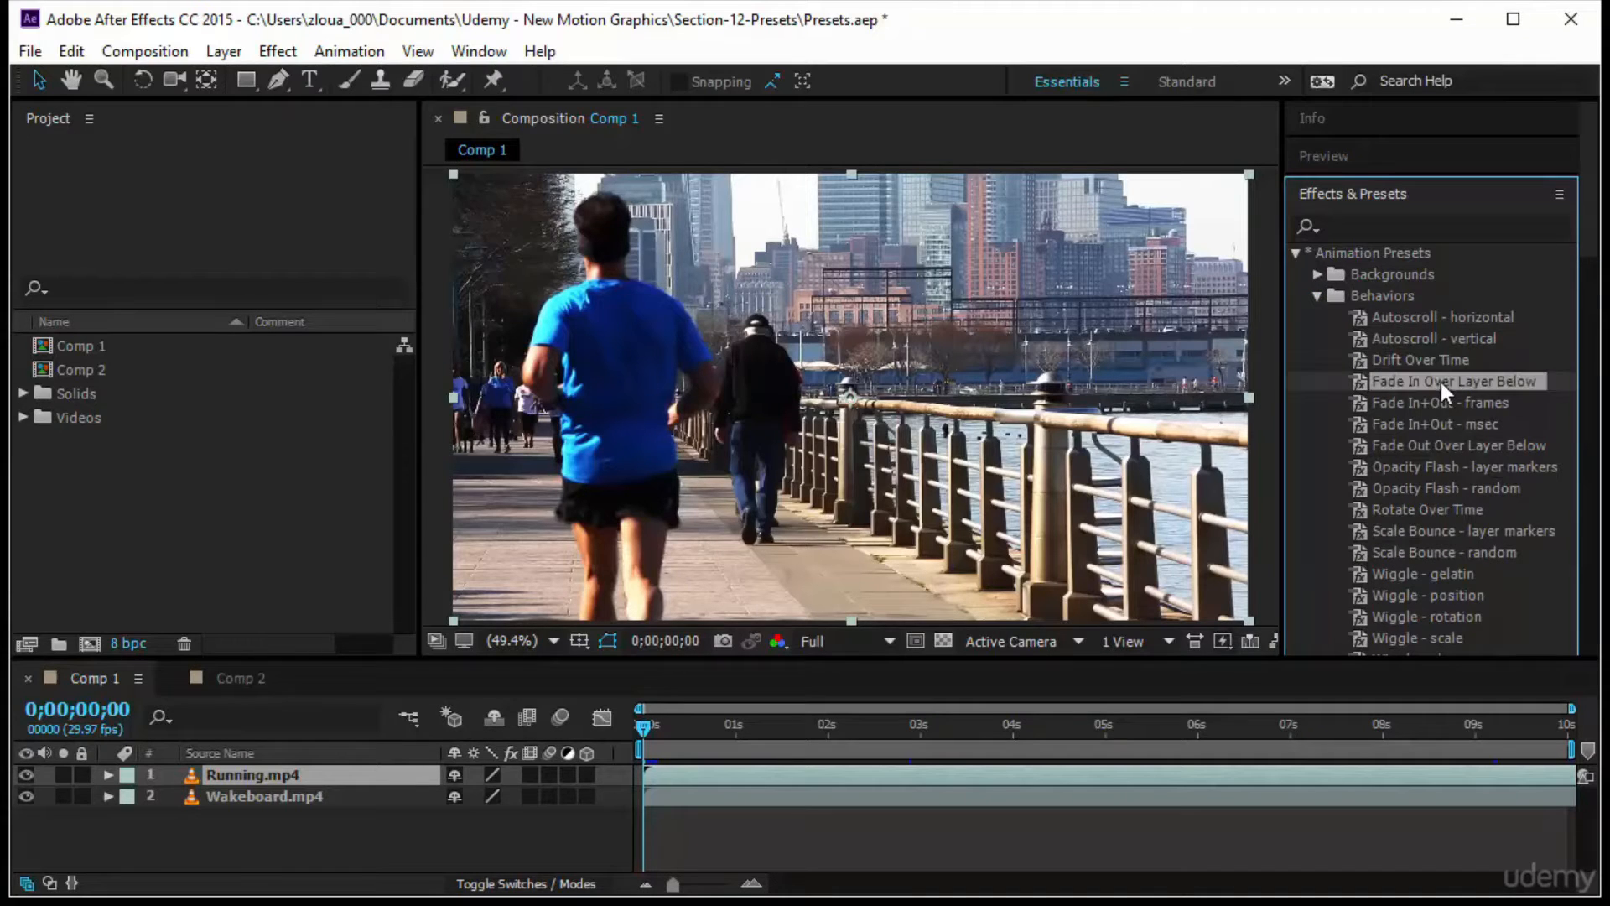
pyautogui.click(1442, 452)
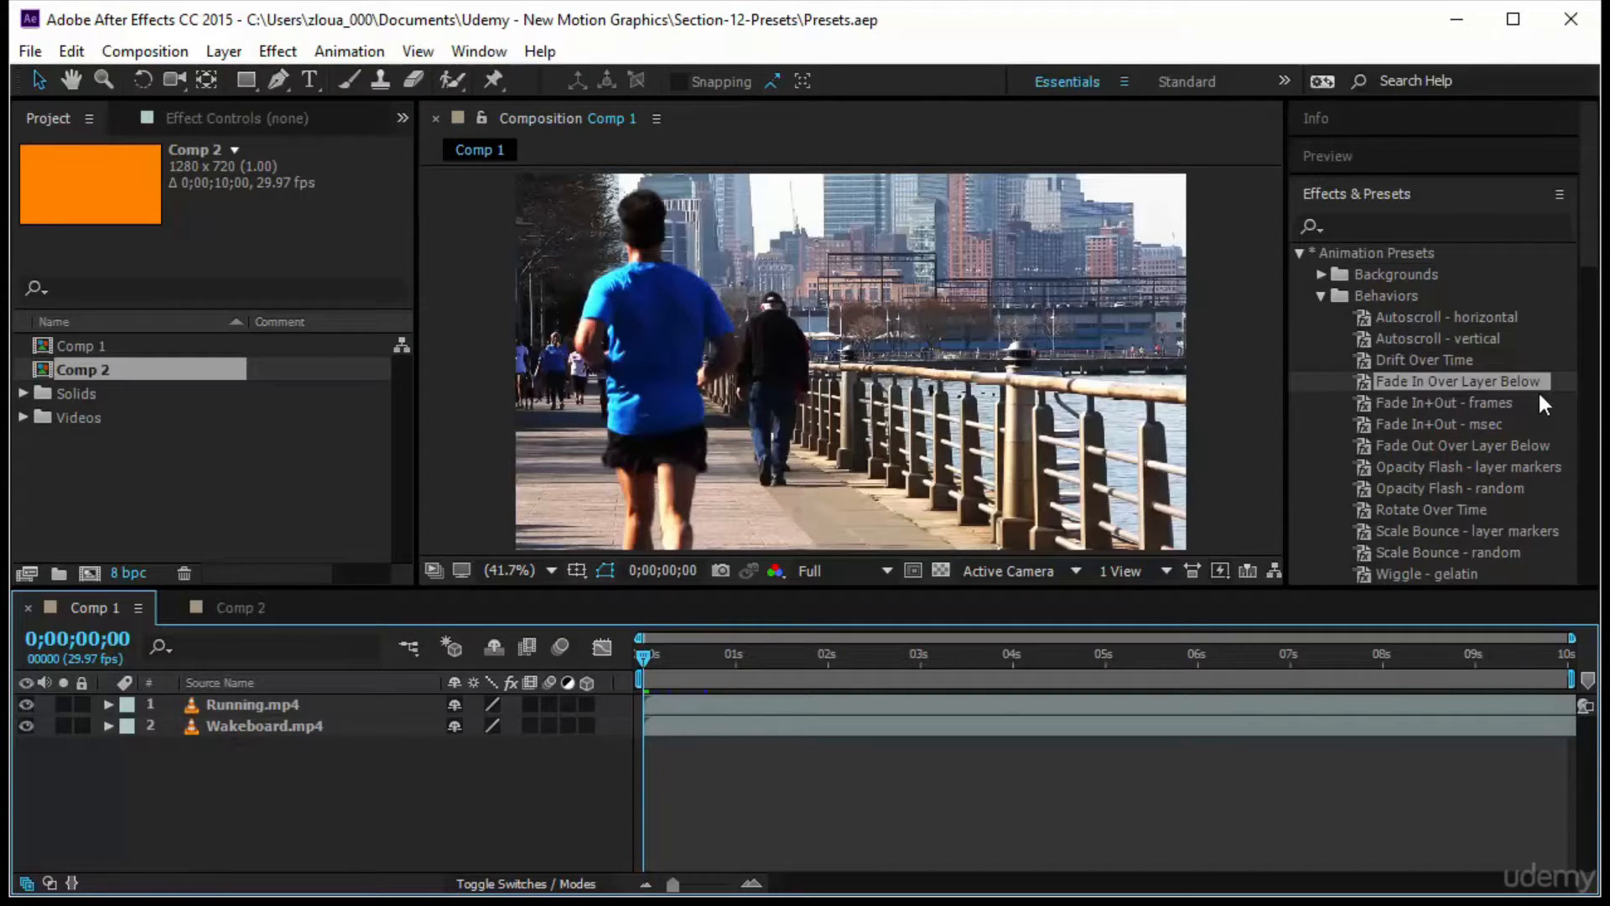
# Trim the start of the Running.mp4 layer to 0;00;02;18, with the current time there, and select the Wakeboard.mp4 layer.
pyautogui.click(347, 706)
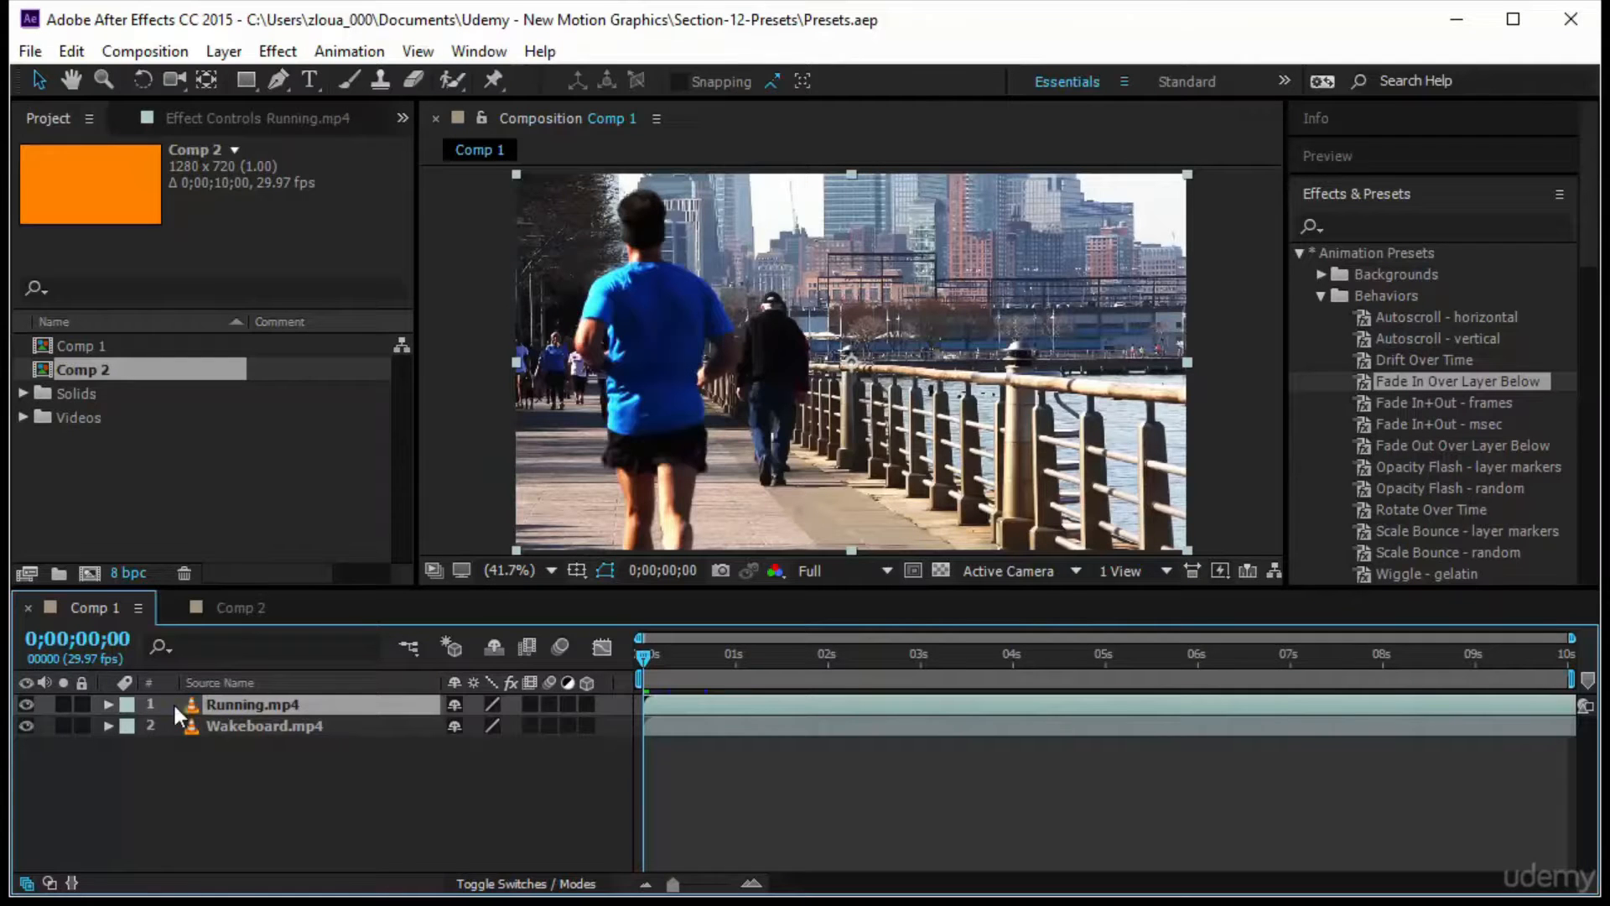
pyautogui.click(245, 726)
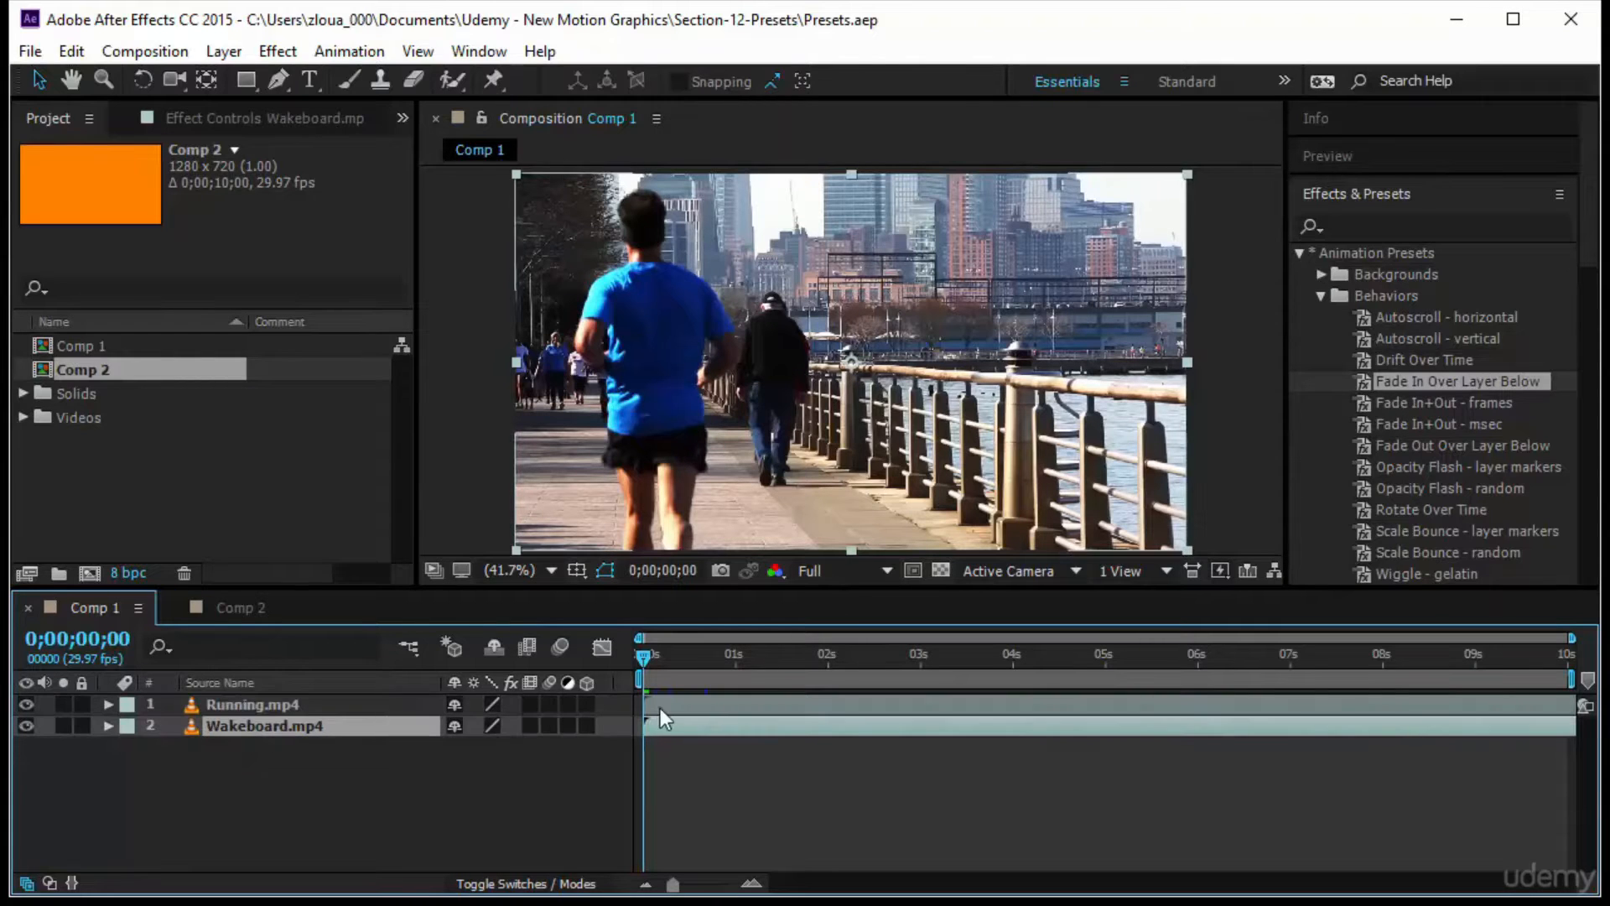
pyautogui.click(238, 705)
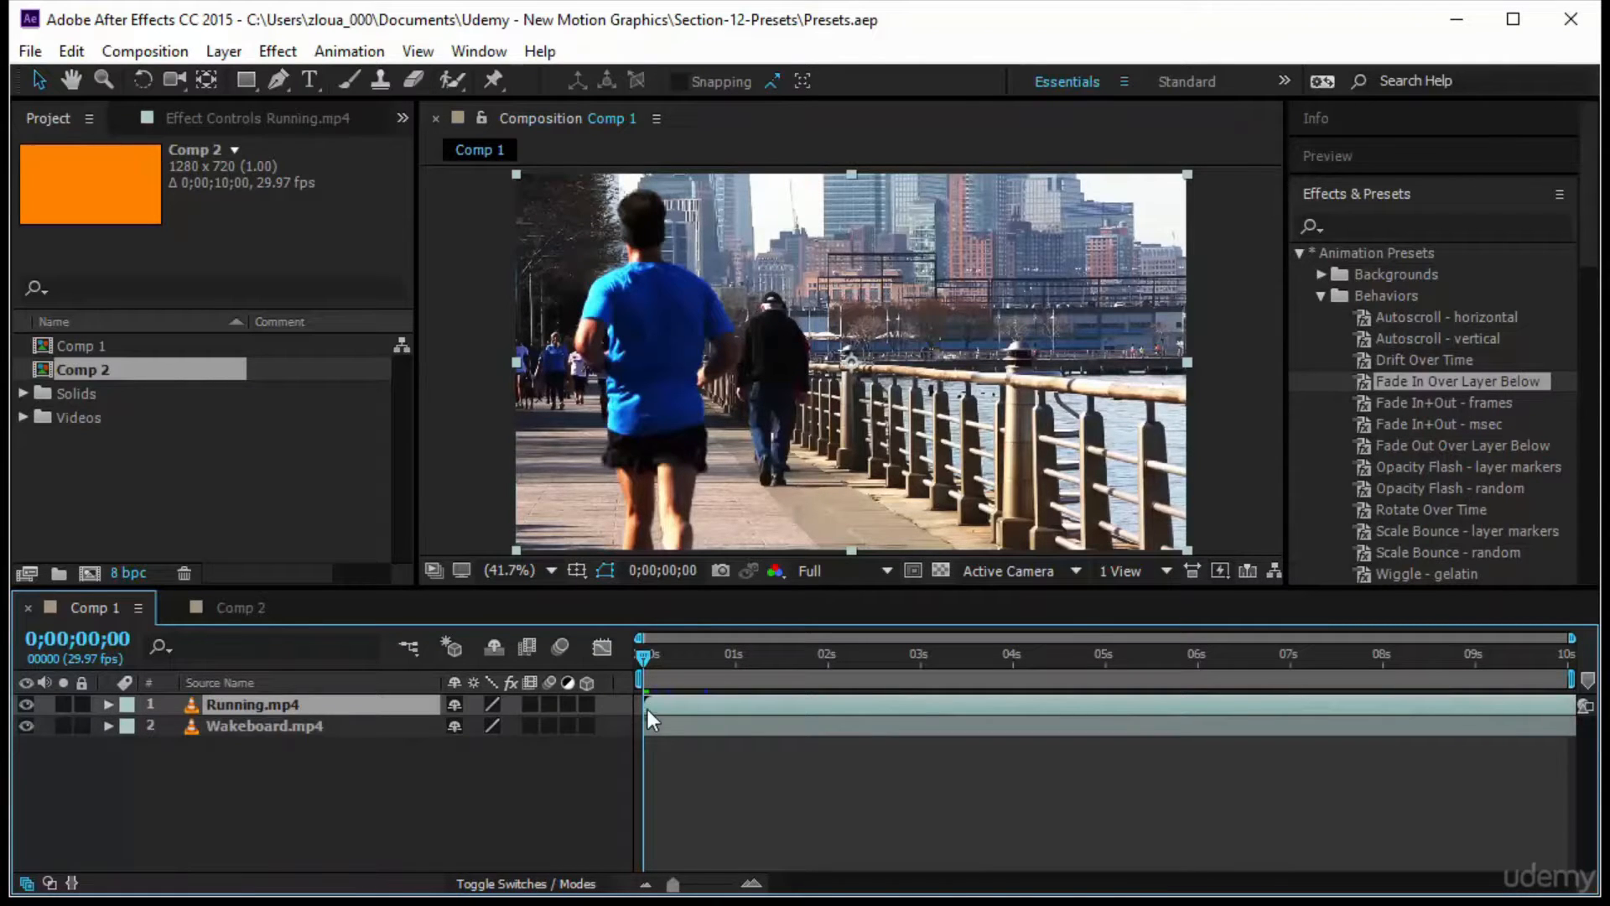
pyautogui.moveTo(642, 705); pyautogui.dragTo(869, 710)
pyautogui.moveTo(646, 658); pyautogui.dragTo(887, 707)
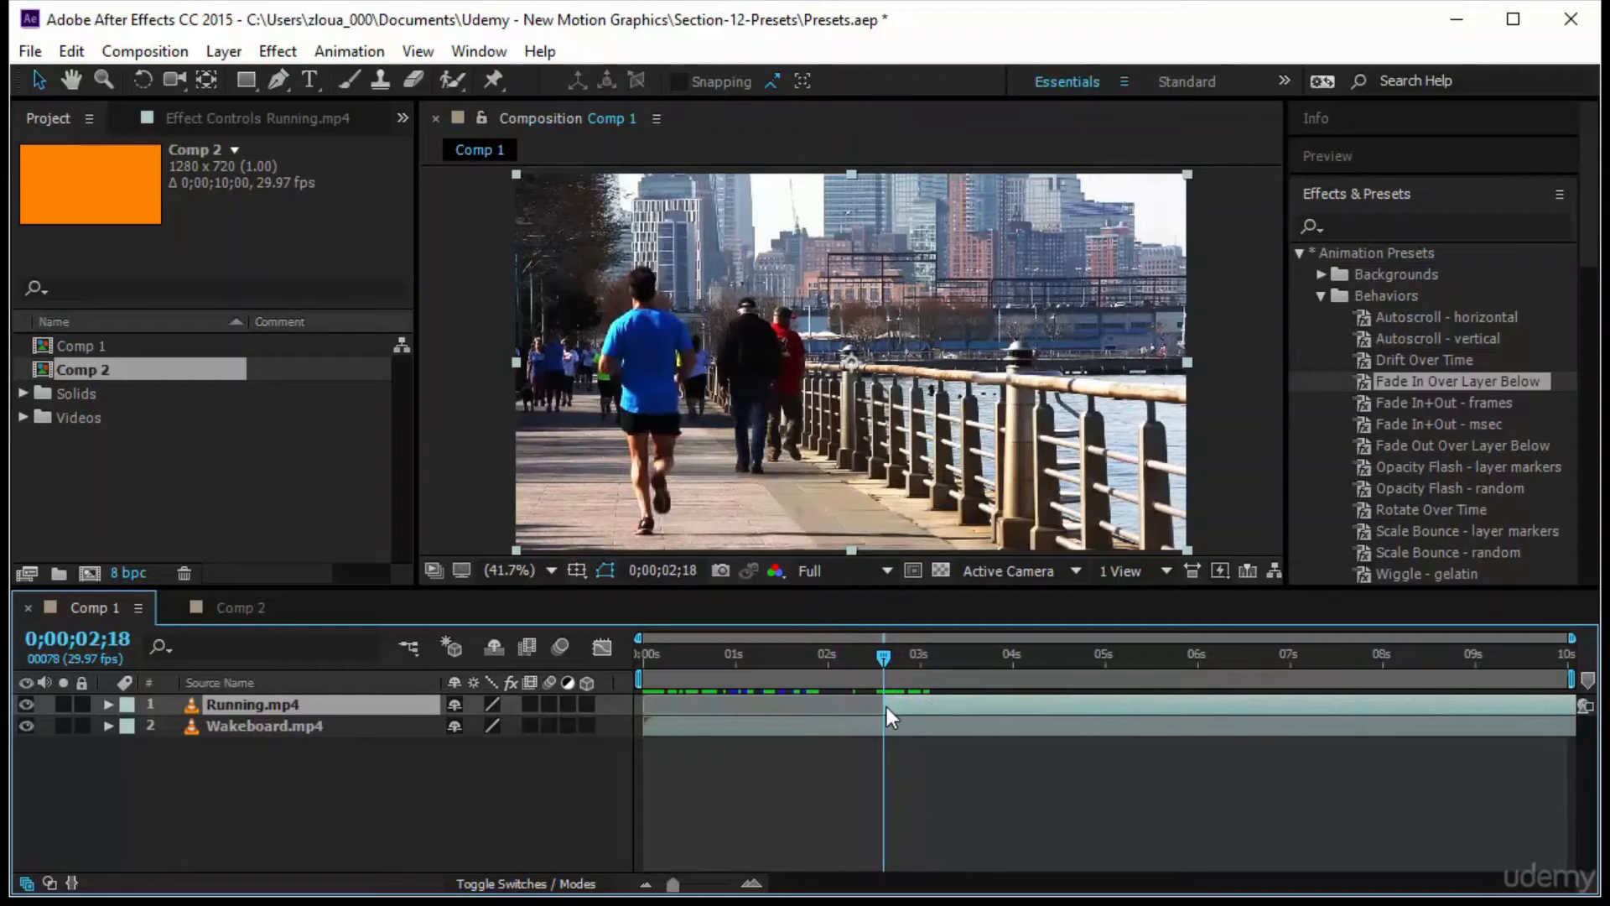
pyautogui.click(682, 719)
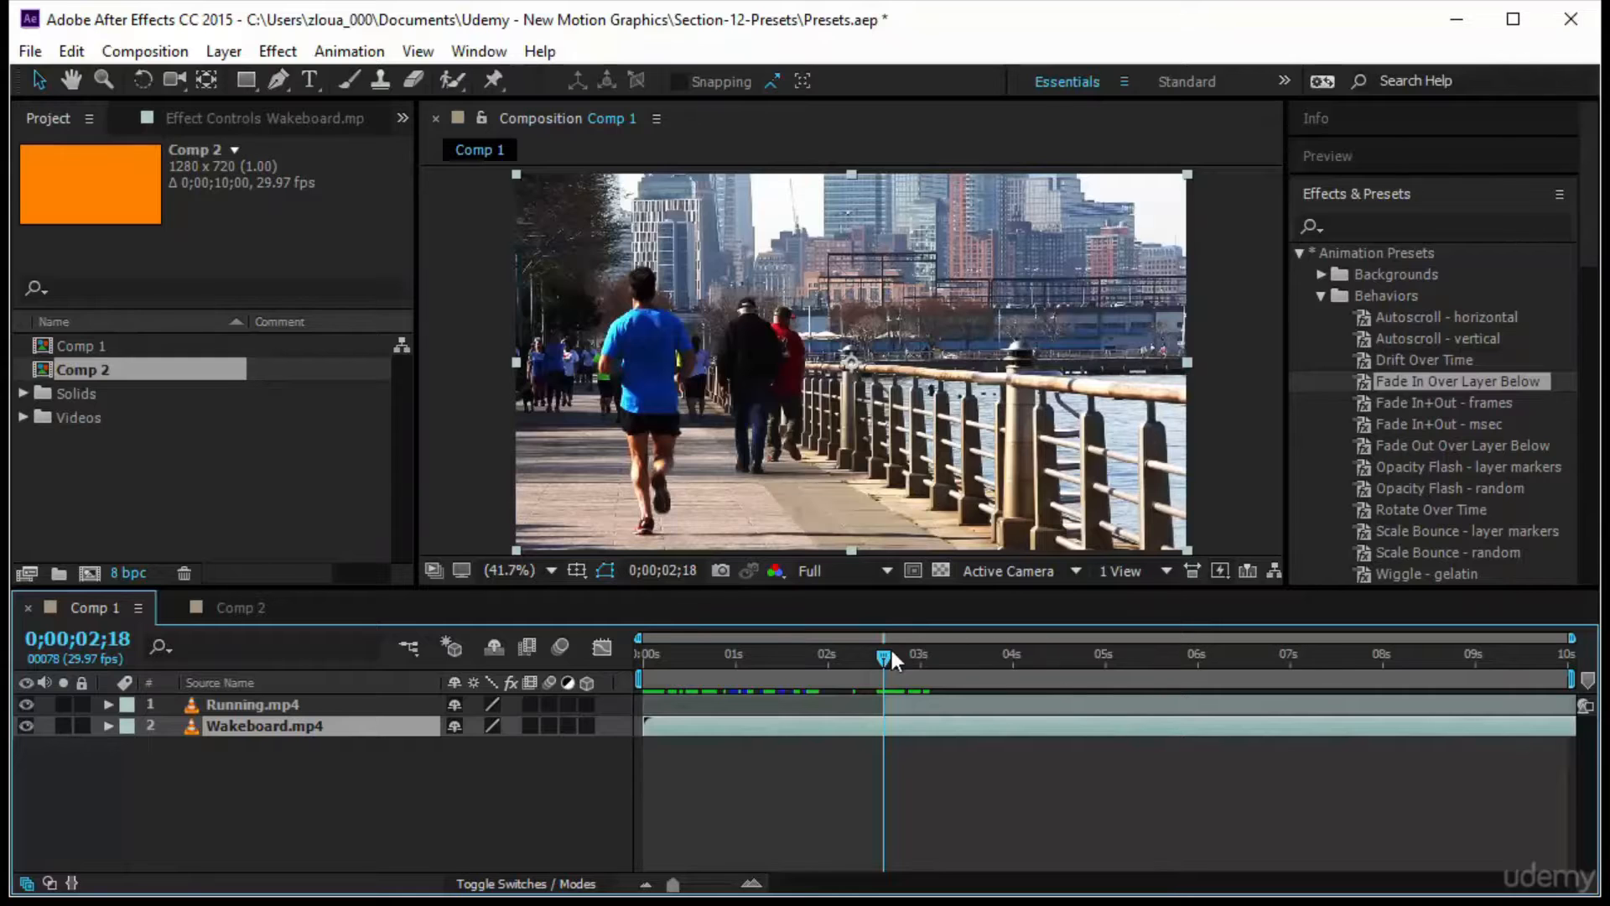
# Trim the end of the Wakeboard.mp4 layer to 0;00;04;01, with the current time there.
pyautogui.moveTo(882, 655); pyautogui.dragTo(1014, 672)
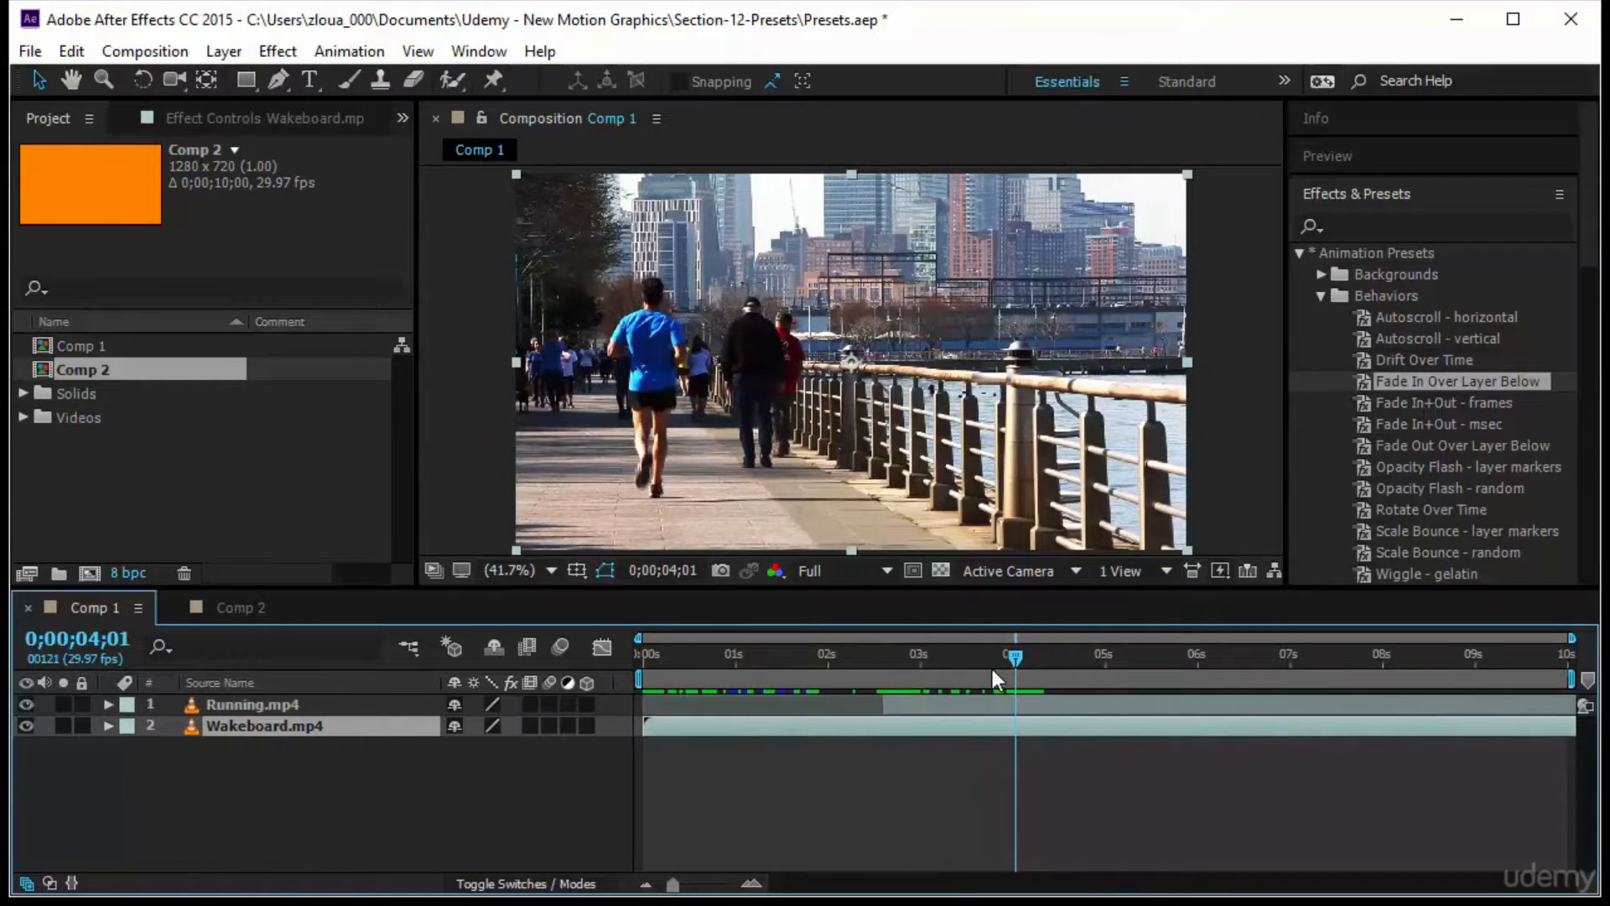
pyautogui.hotkey('alt', ']')
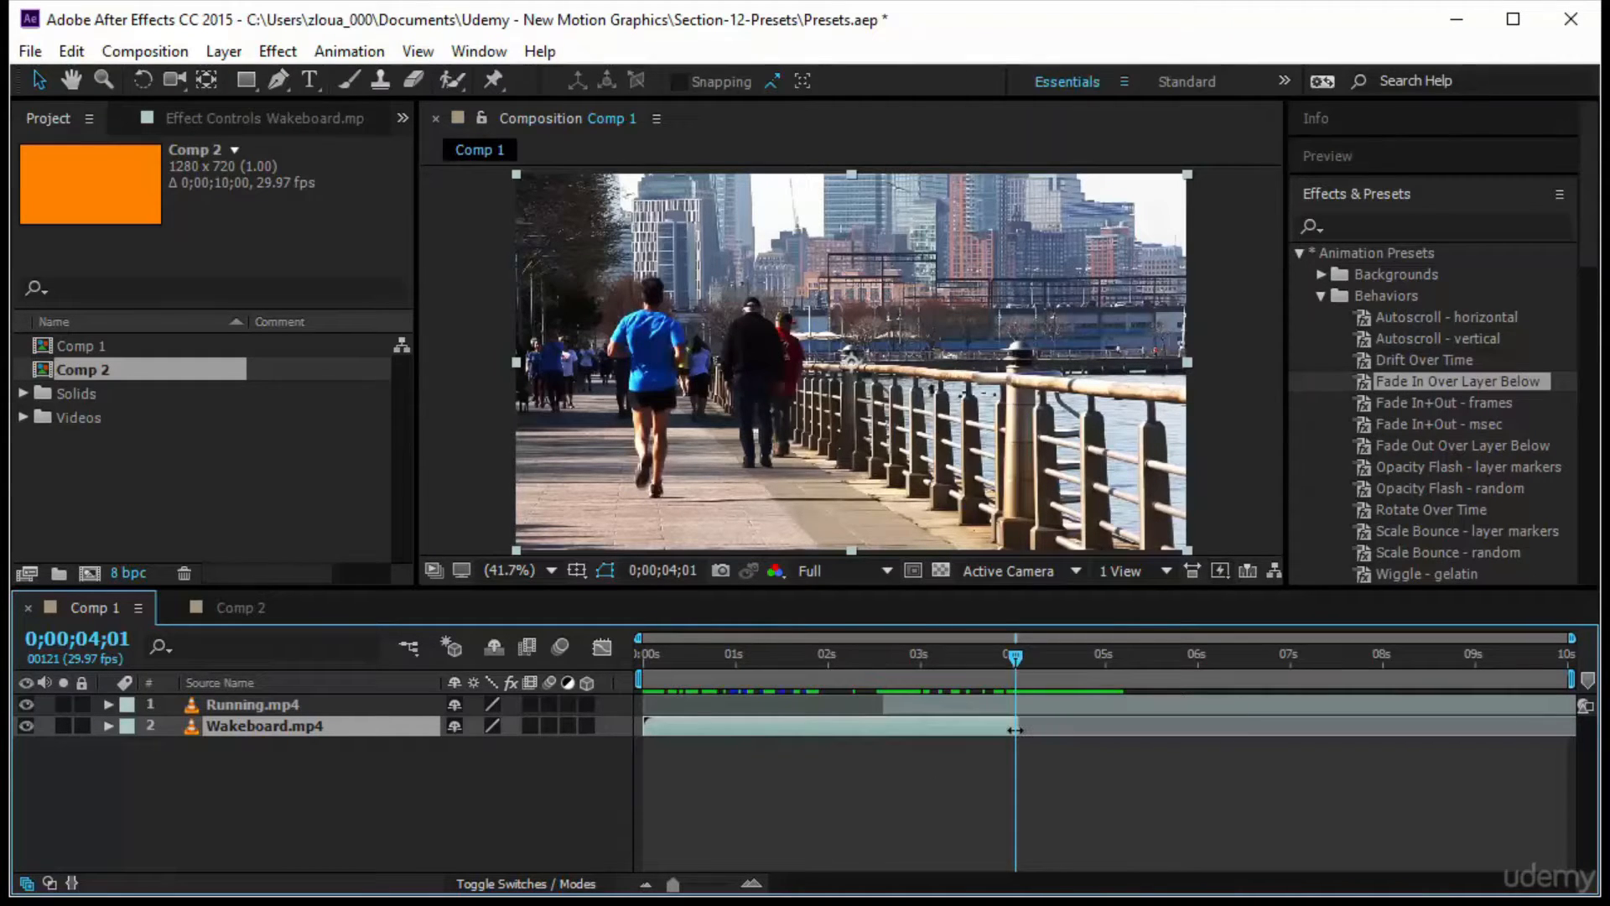
pyautogui.click(408, 746)
pyautogui.click(406, 729)
# Scrub and play Composition 1 from its start to examine the unfaded cut between the Wakeboard.mp4 and Running.mp4 layers.
pyautogui.click(934, 698)
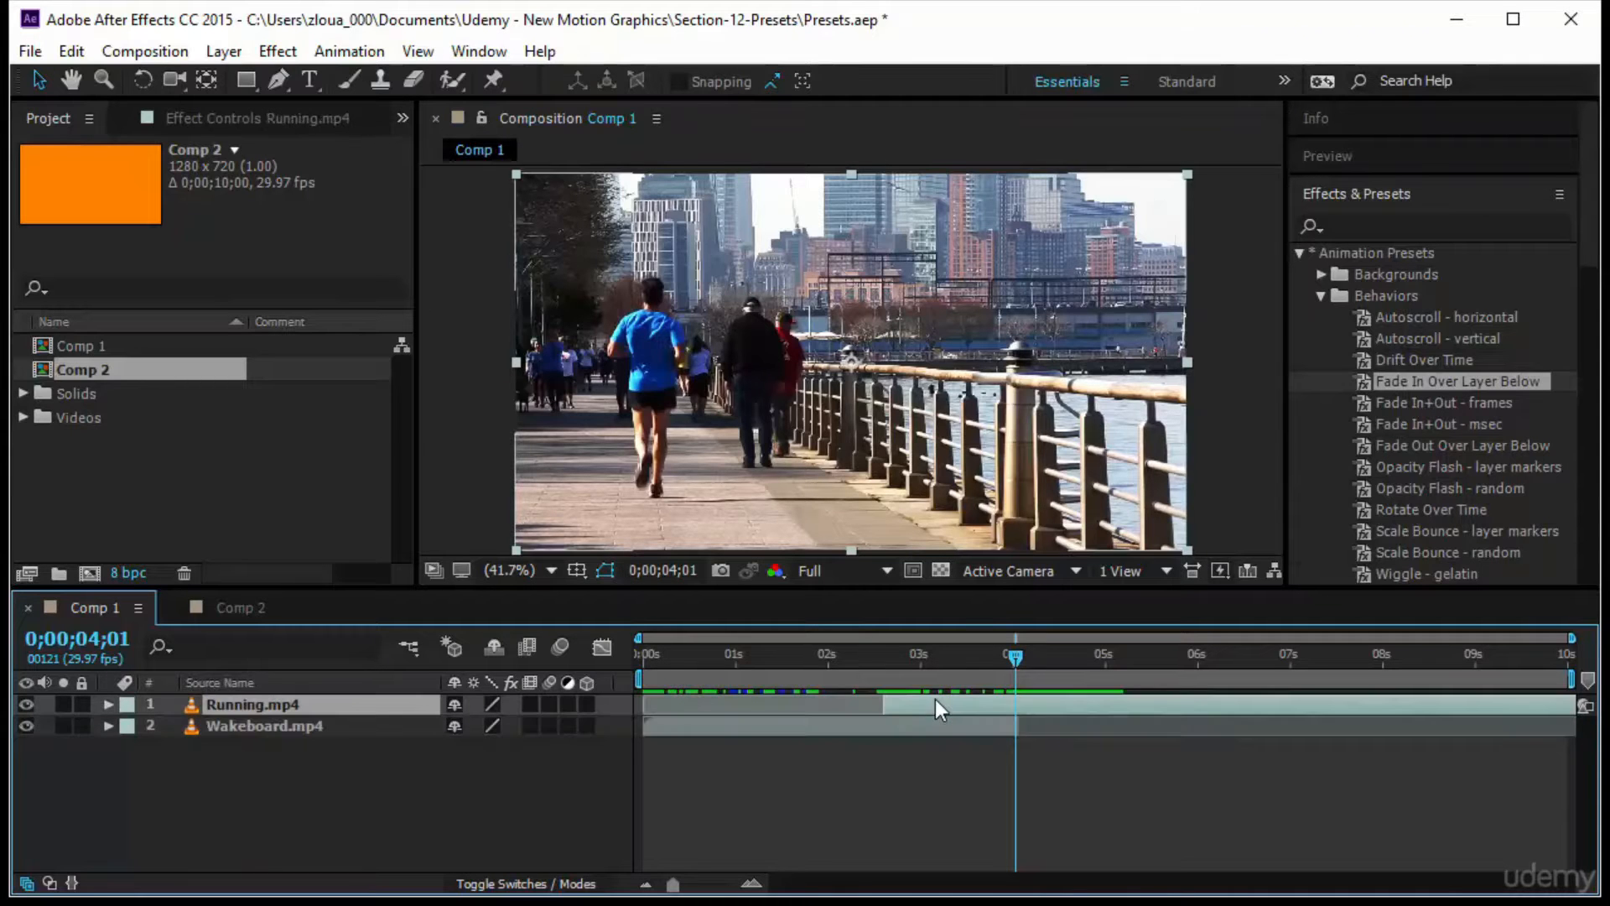
pyautogui.moveTo(1014, 657); pyautogui.dragTo(872, 692)
pyautogui.press('space')
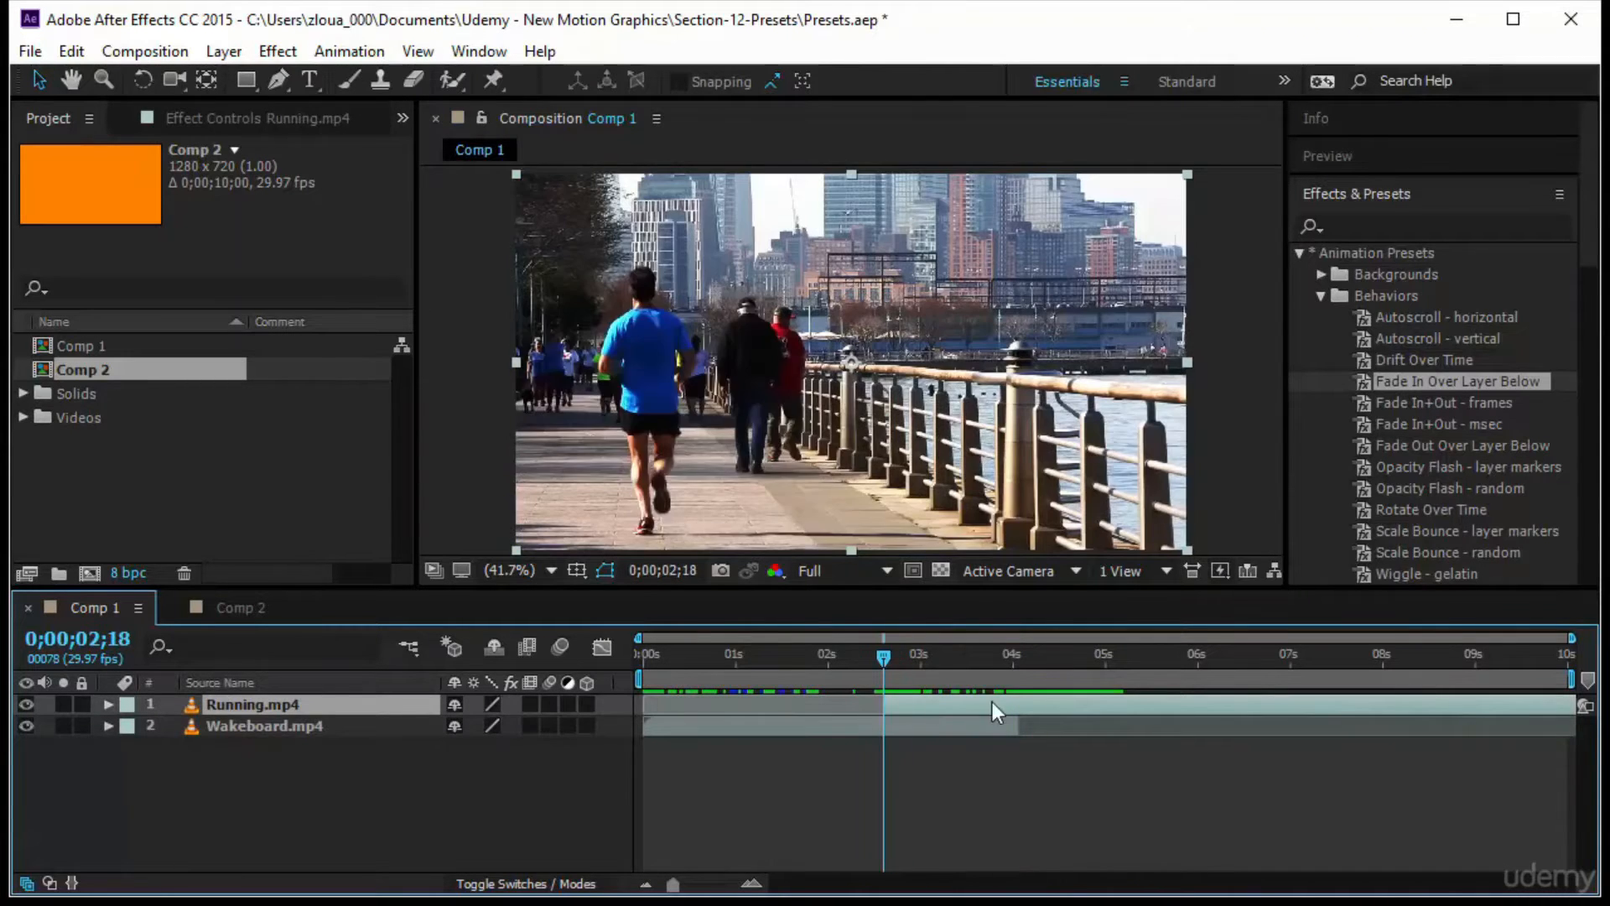
pyautogui.press('space')
pyautogui.press('Home')
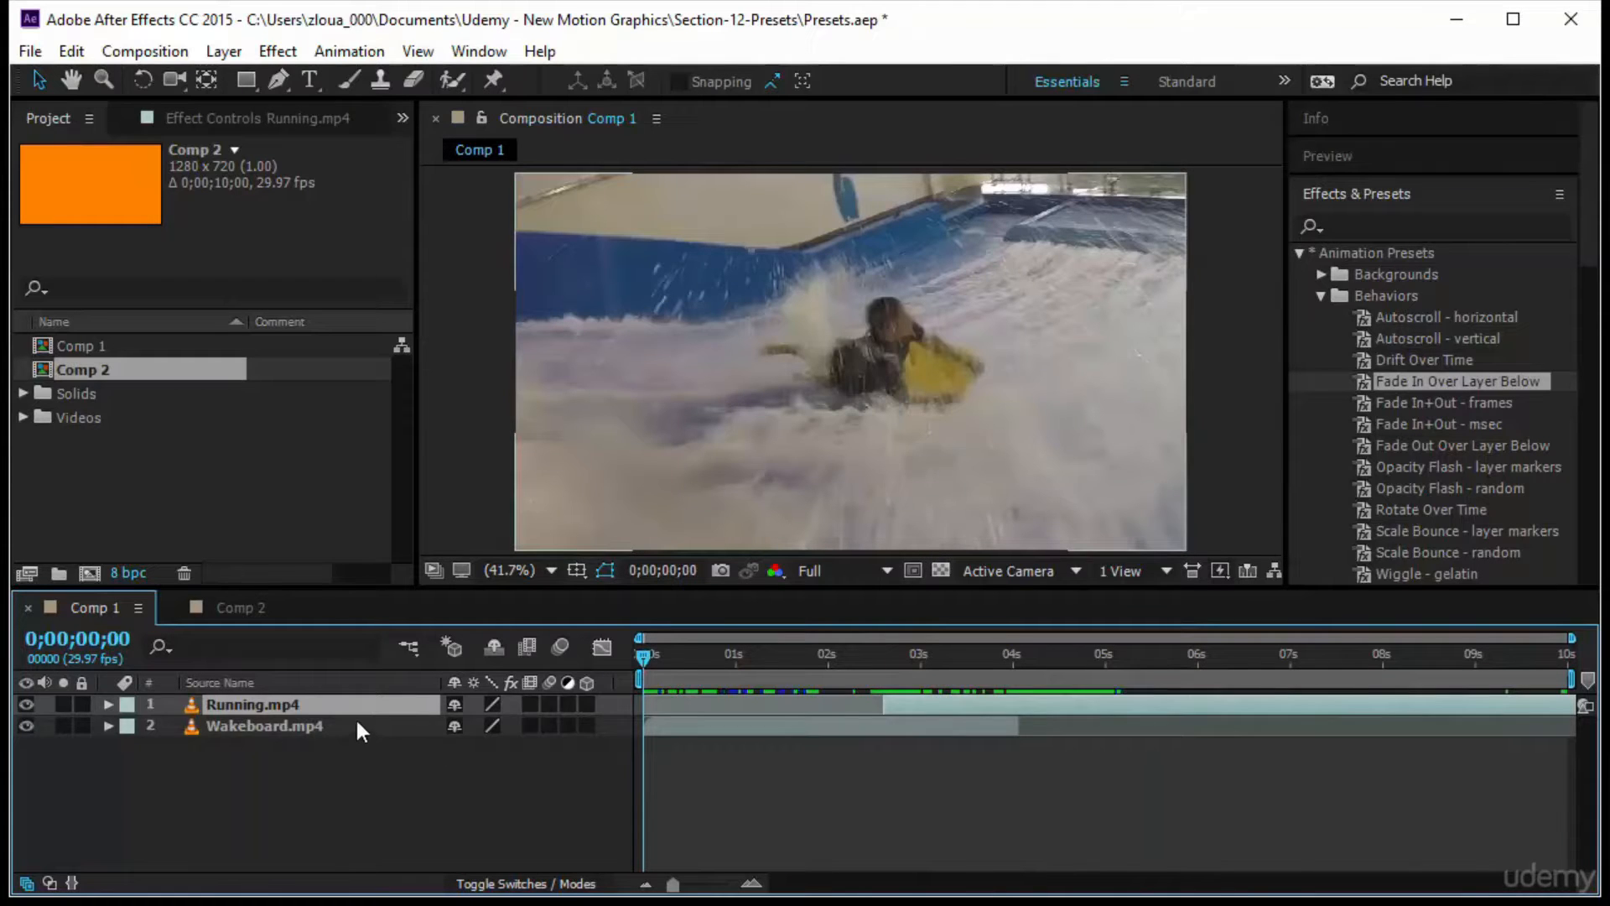
pyautogui.click(359, 726)
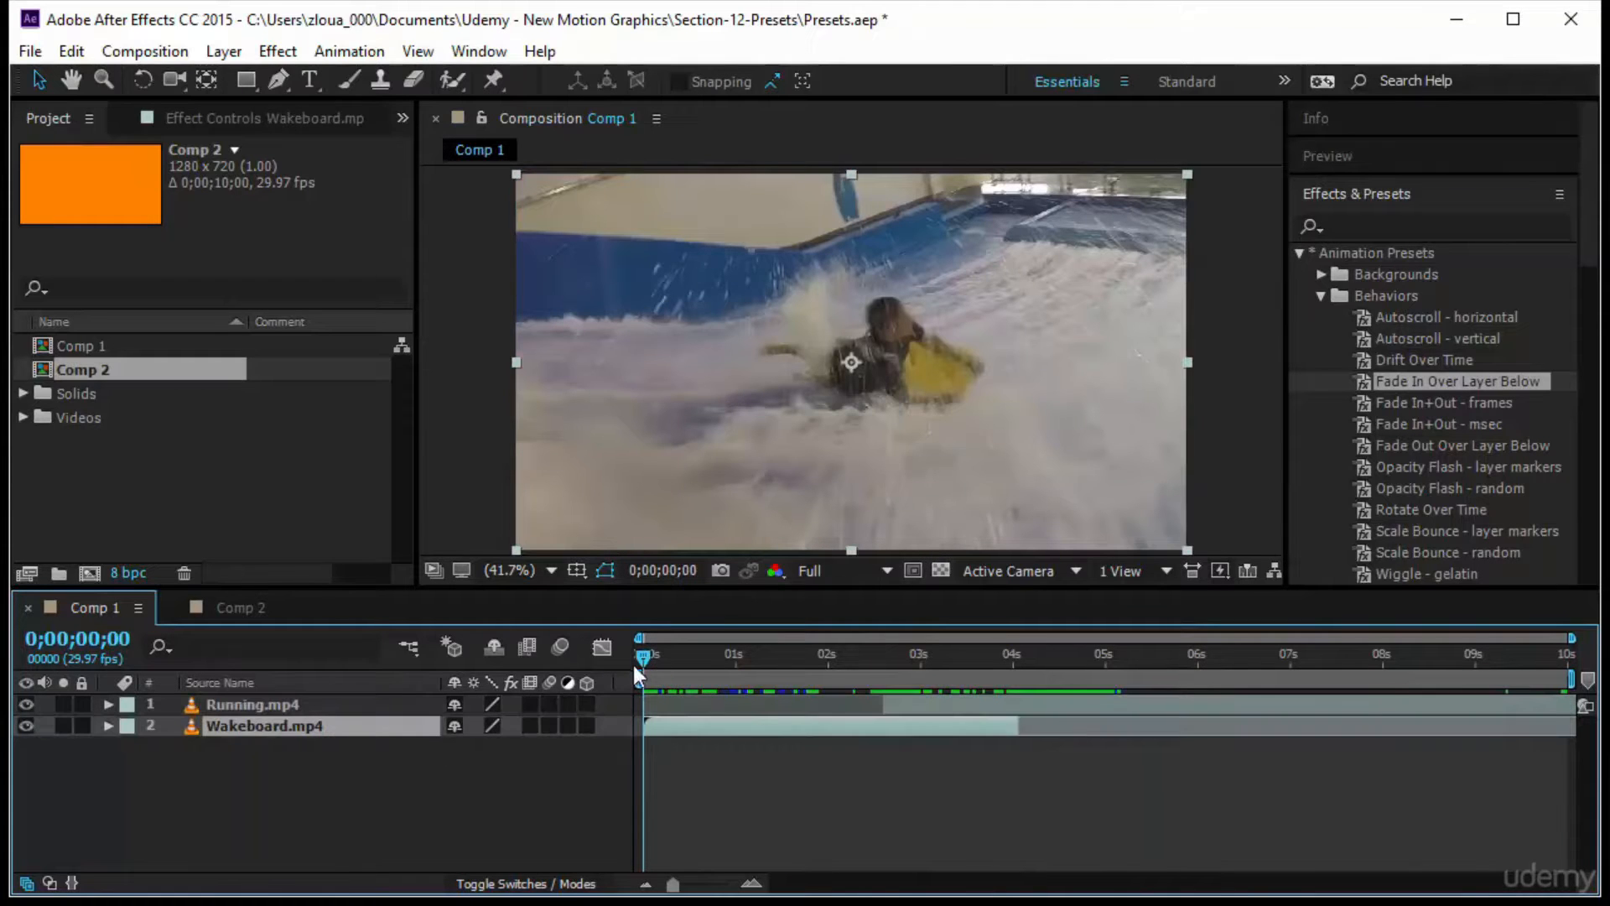
pyautogui.moveTo(641, 661); pyautogui.dragTo(929, 686)
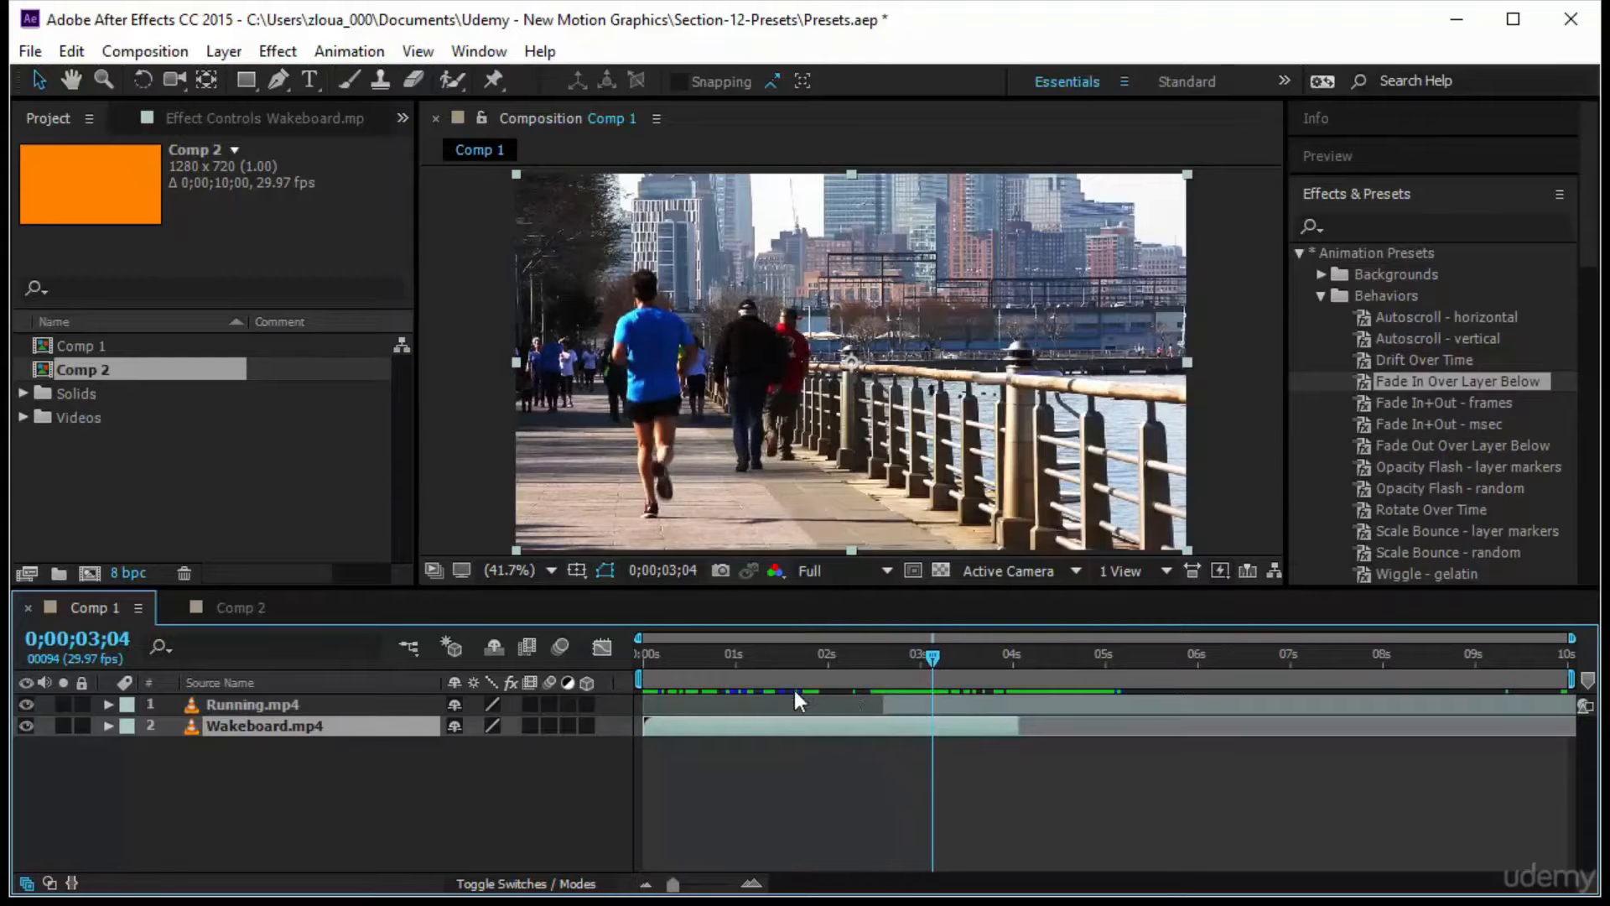
pyautogui.press('Home')
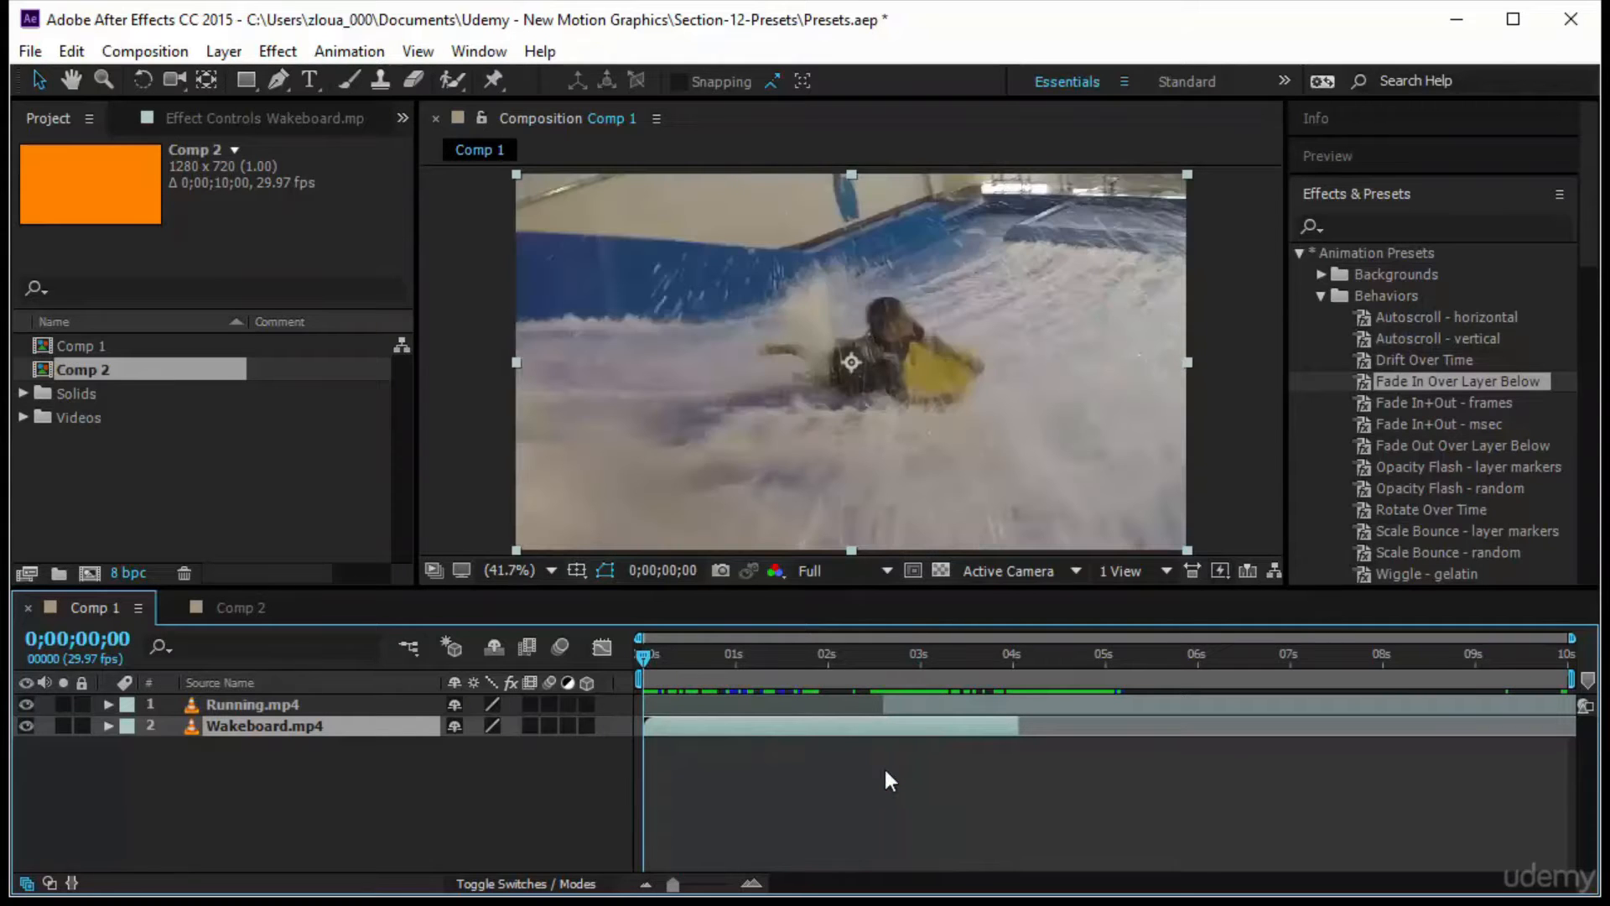
pyautogui.press('space')
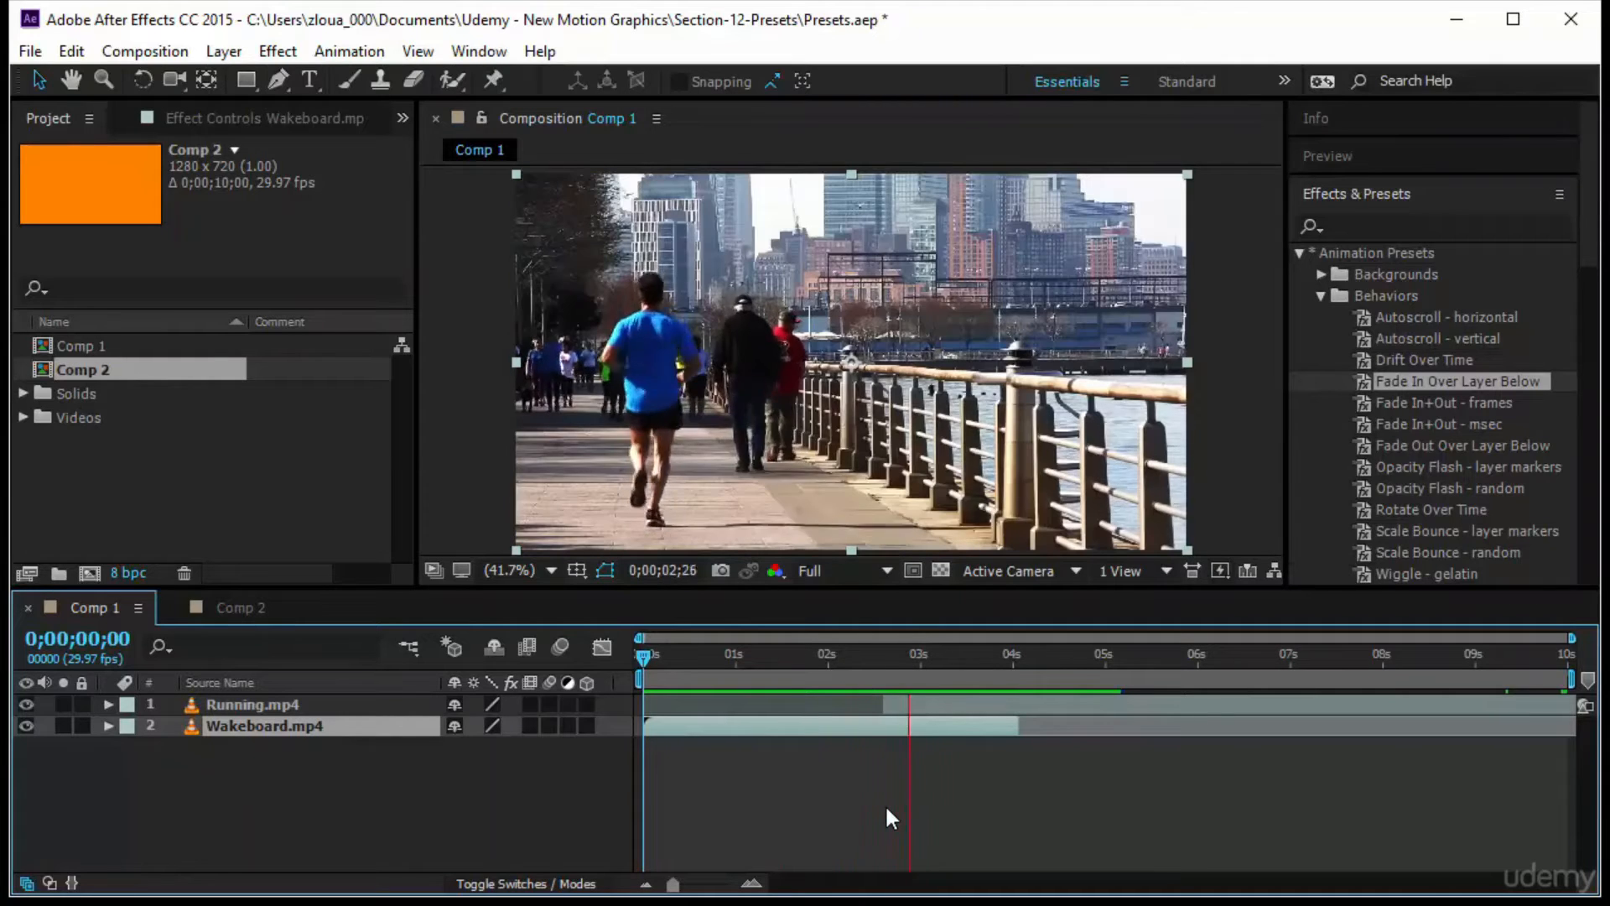
# Apply the Fade In Over Layer Below preset to the Running.mp4 layer and make room to read its effect settings.
pyautogui.click(894, 708)
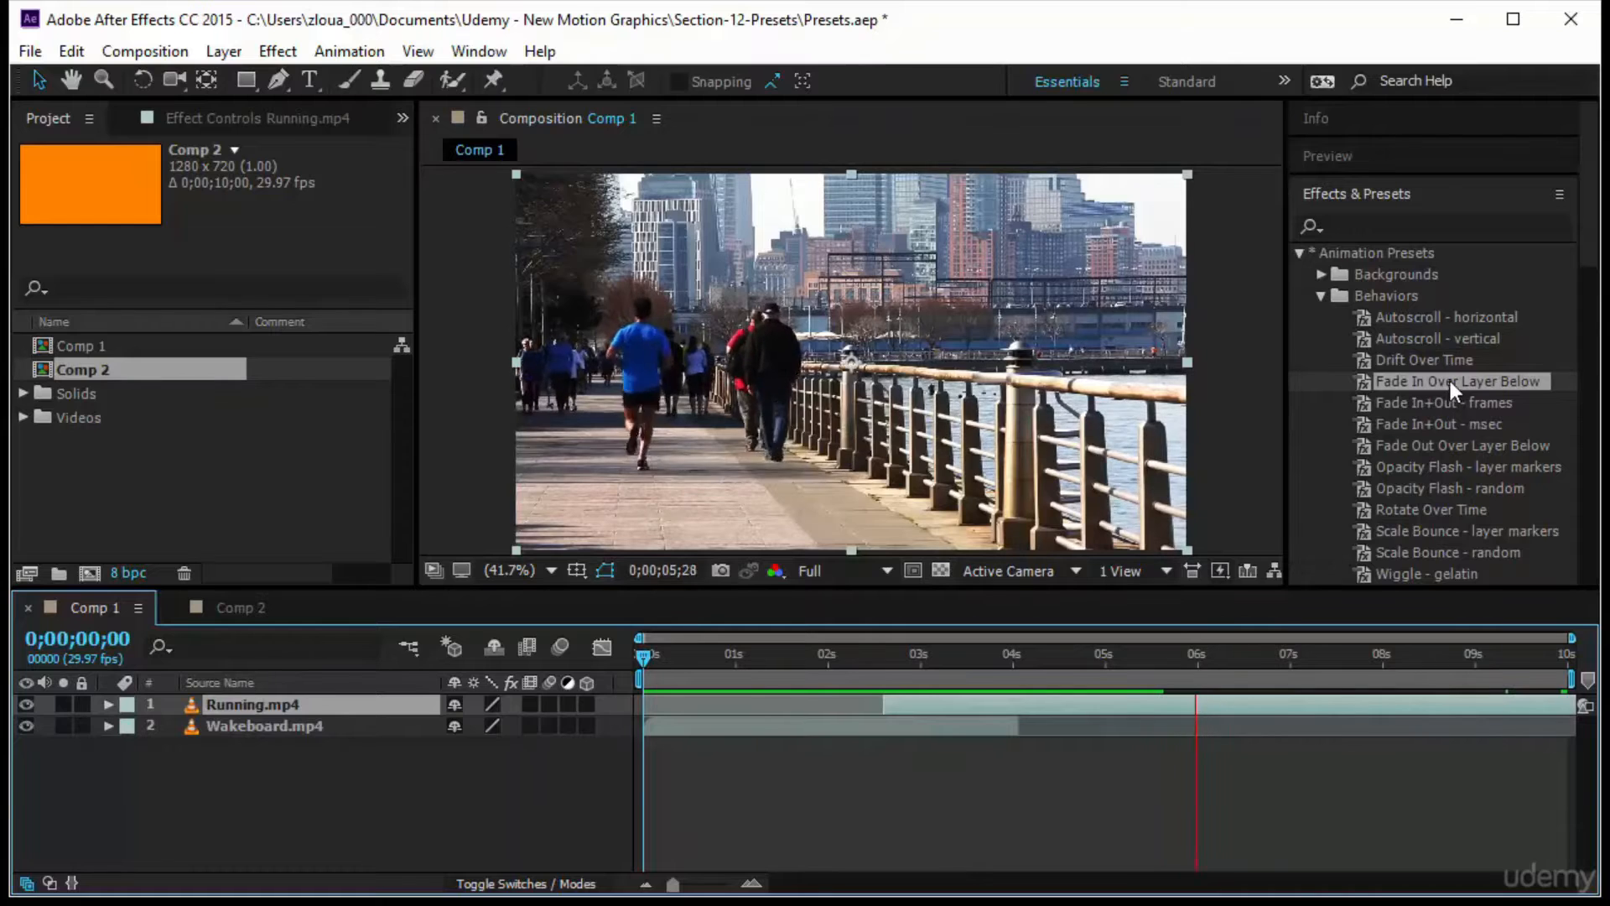
pyautogui.moveTo(1451, 381); pyautogui.dragTo(338, 701)
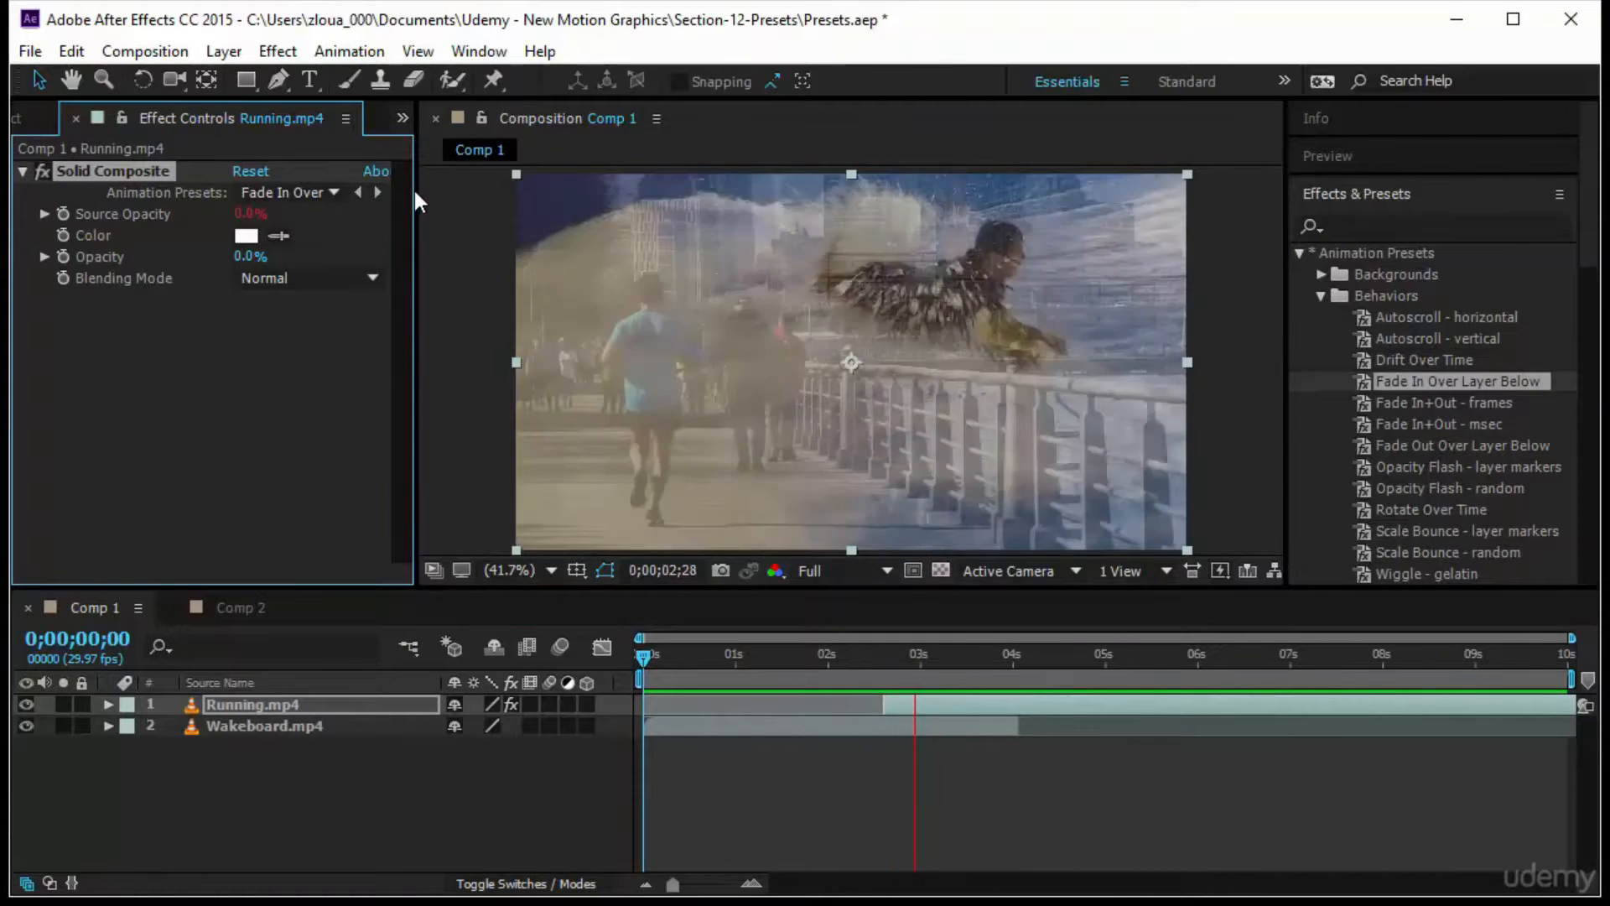
pyautogui.moveTo(414, 185); pyautogui.dragTo(495, 205)
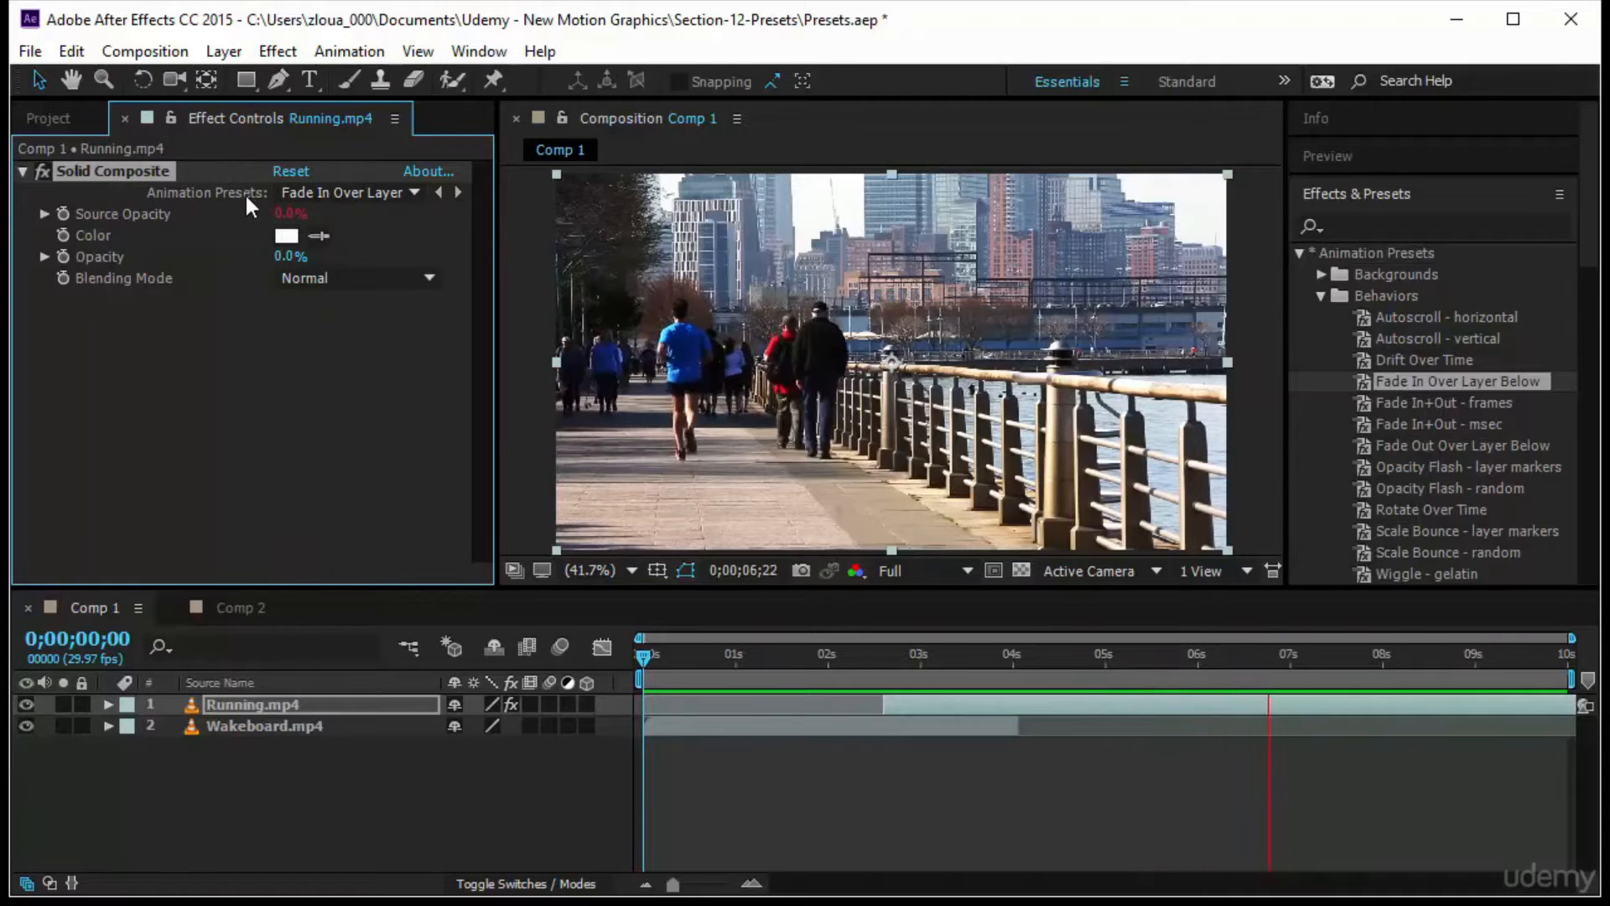
# Examine the preset choices of the Solid Composite effect and expand its Source Opacity property.
pyautogui.click(386, 193)
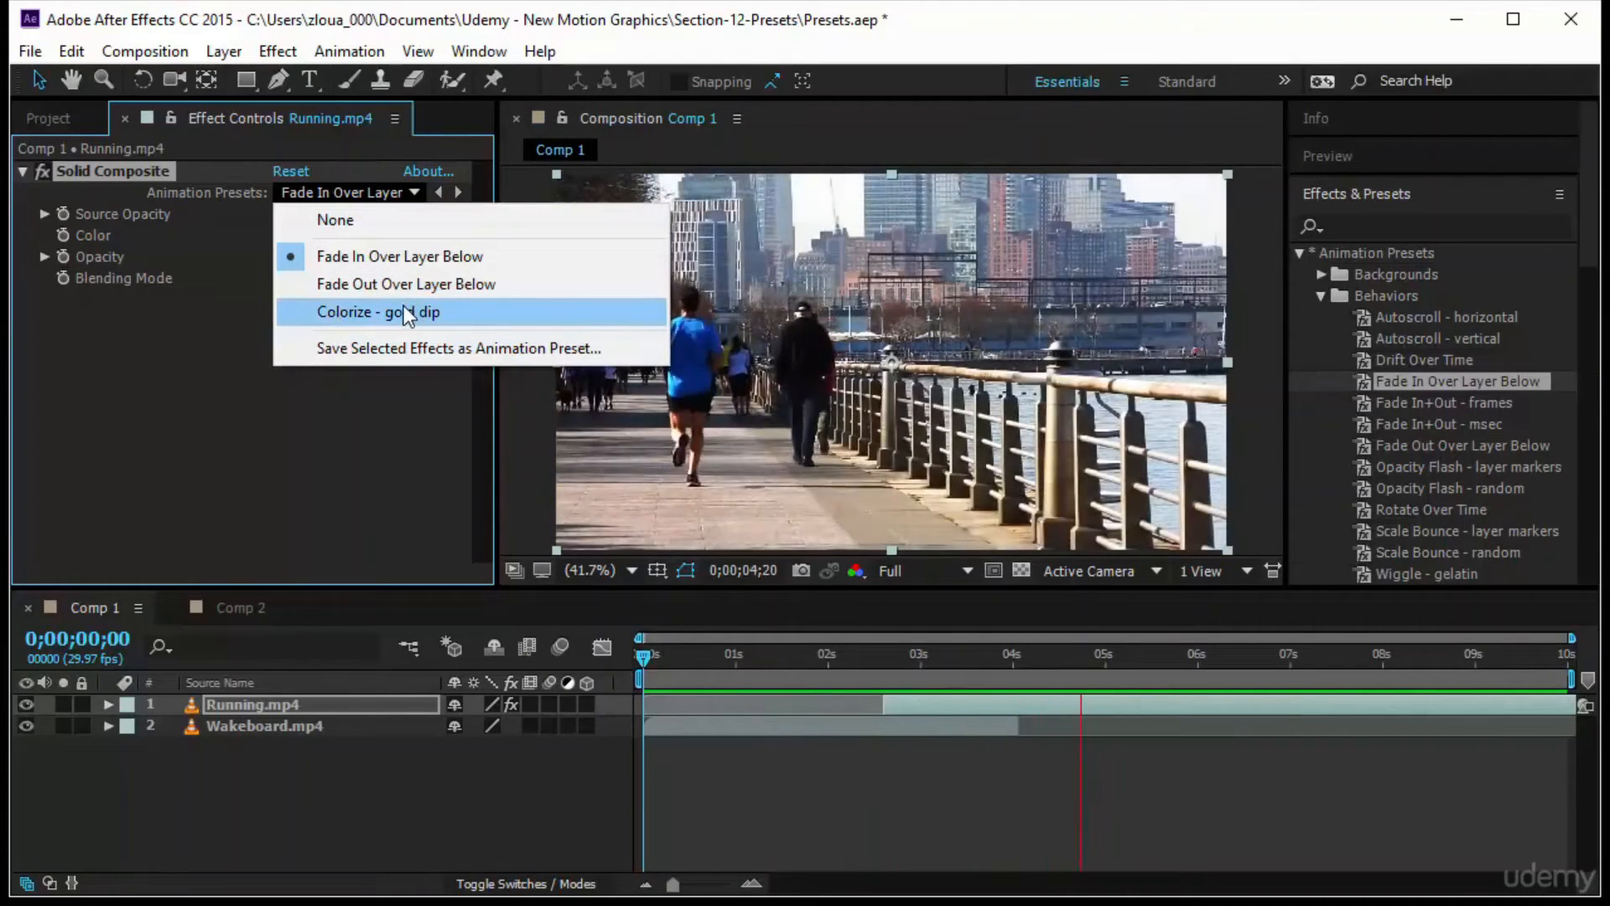
pyautogui.click(399, 258)
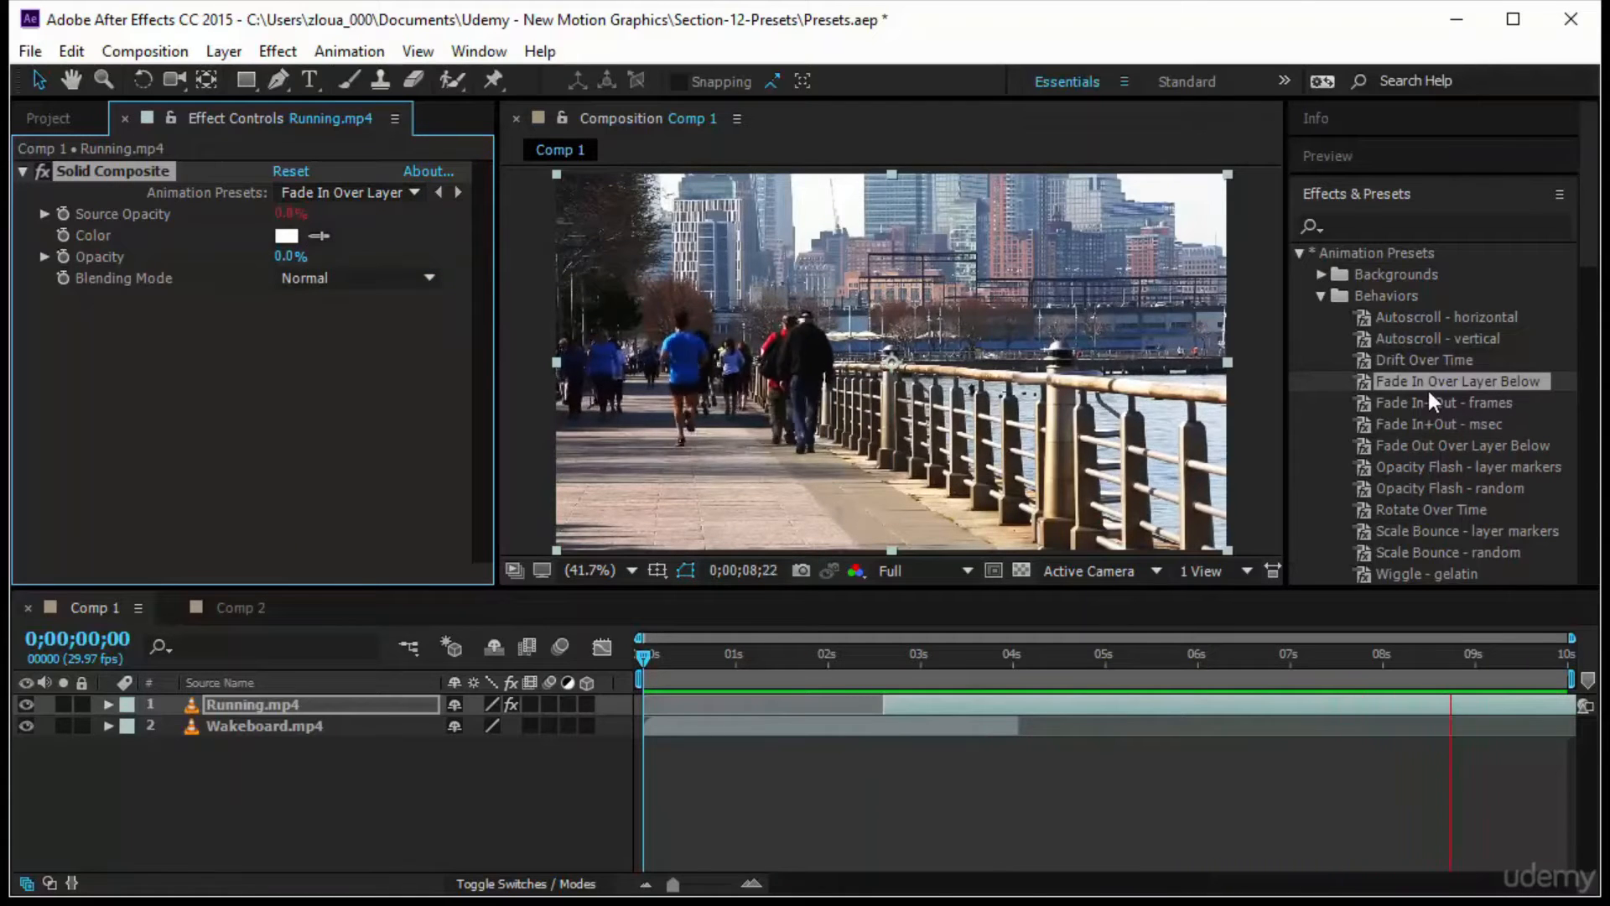
pyautogui.click(1413, 447)
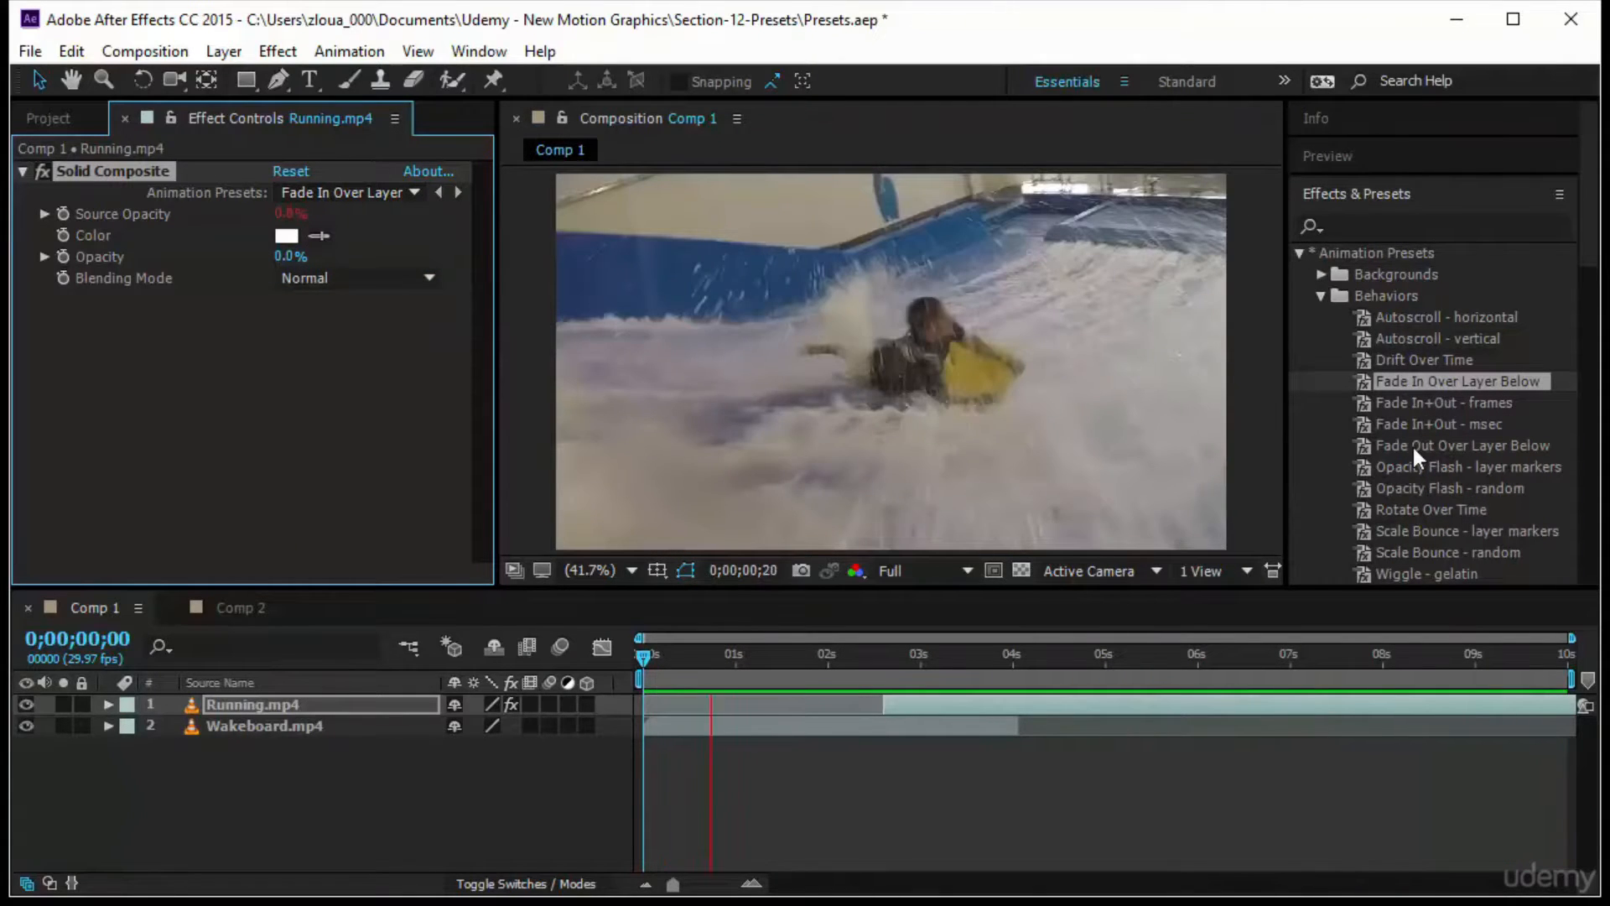
pyautogui.click(384, 193)
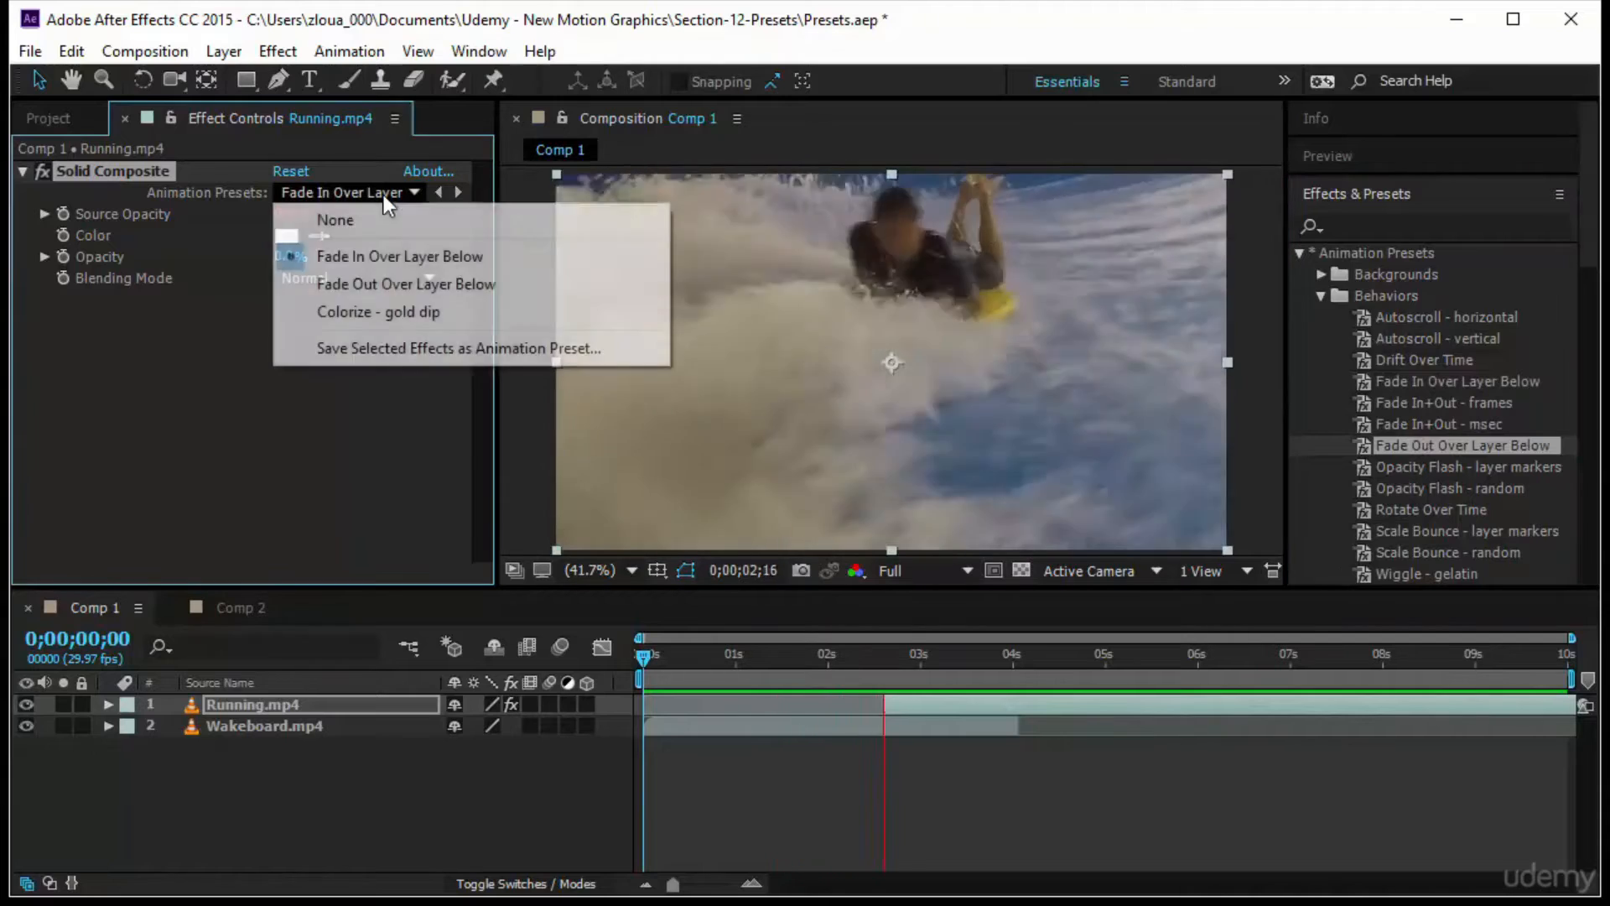
pyautogui.click(385, 444)
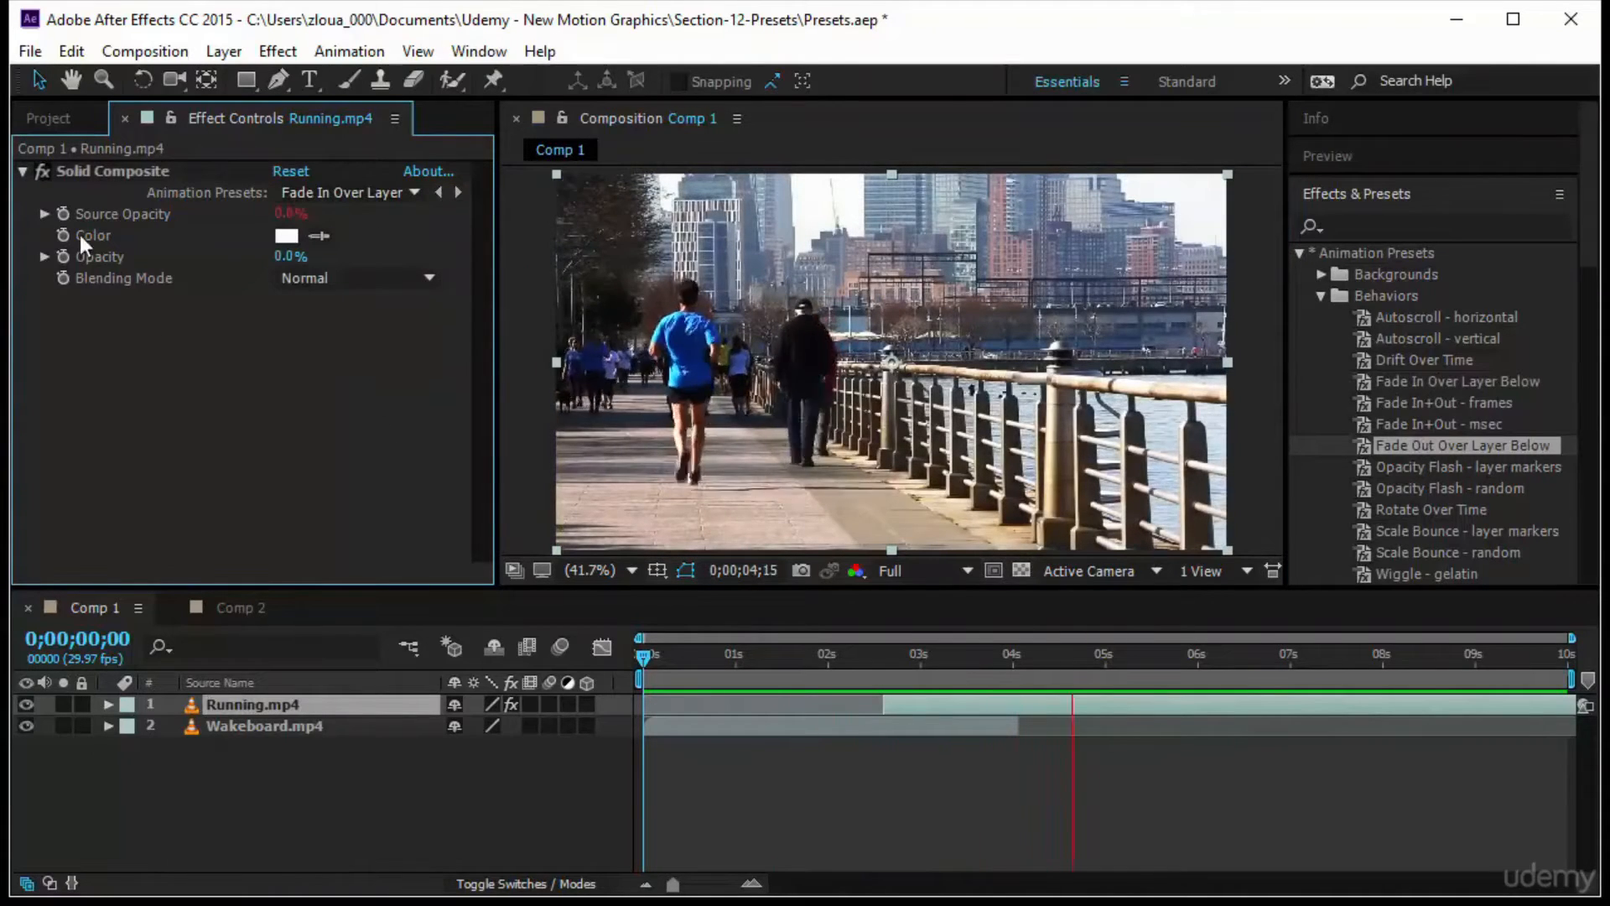
pyautogui.click(1382, 389)
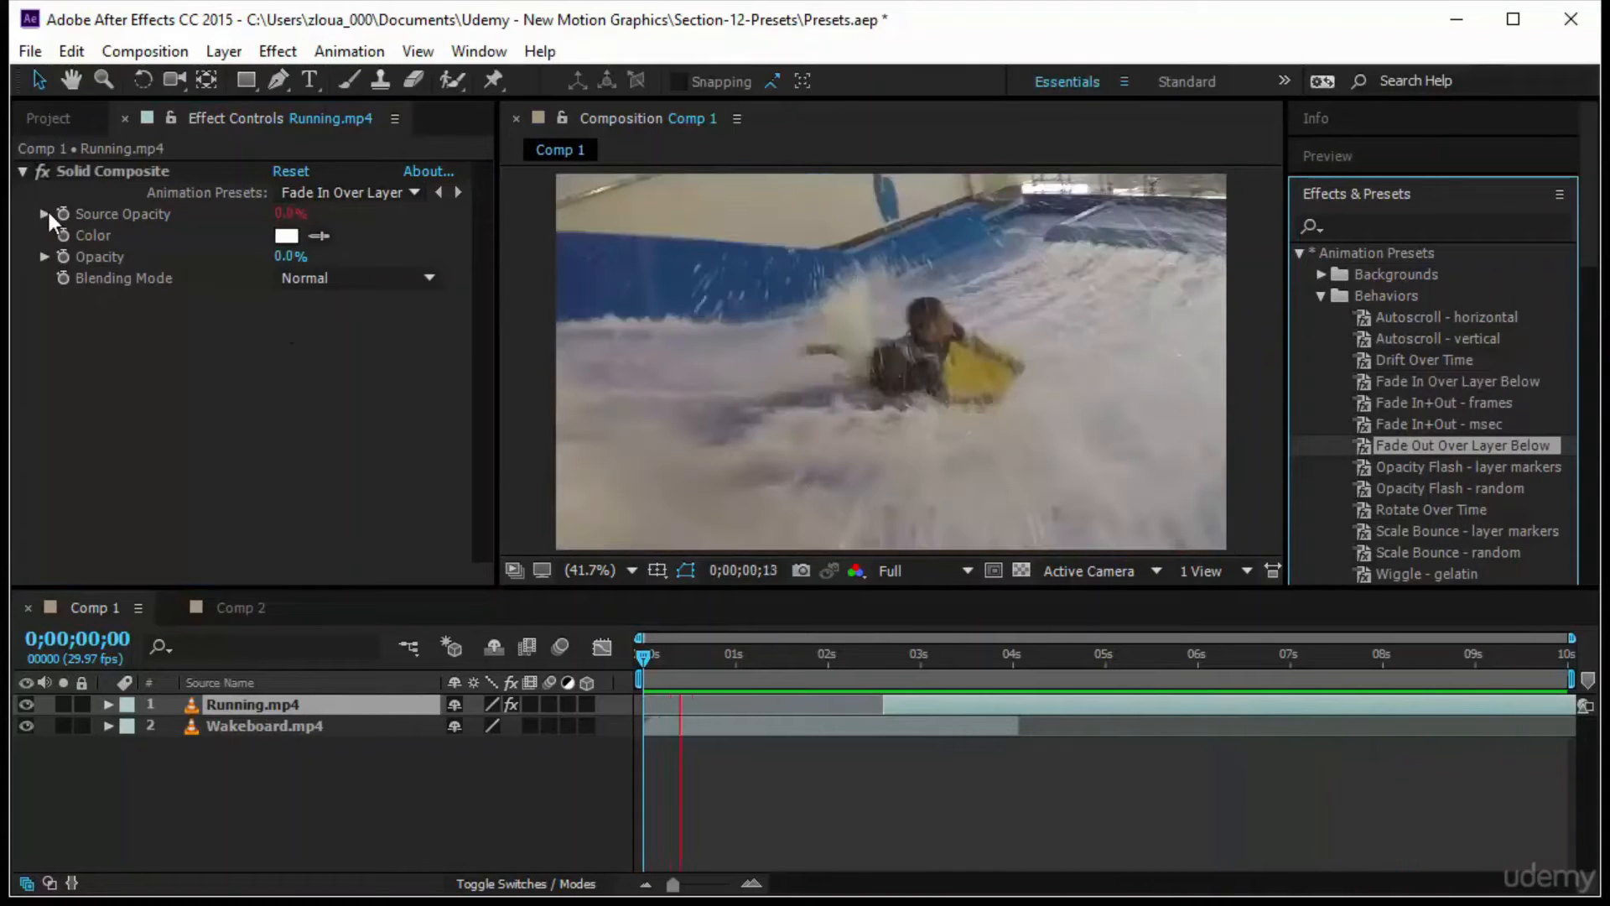
pyautogui.click(46, 213)
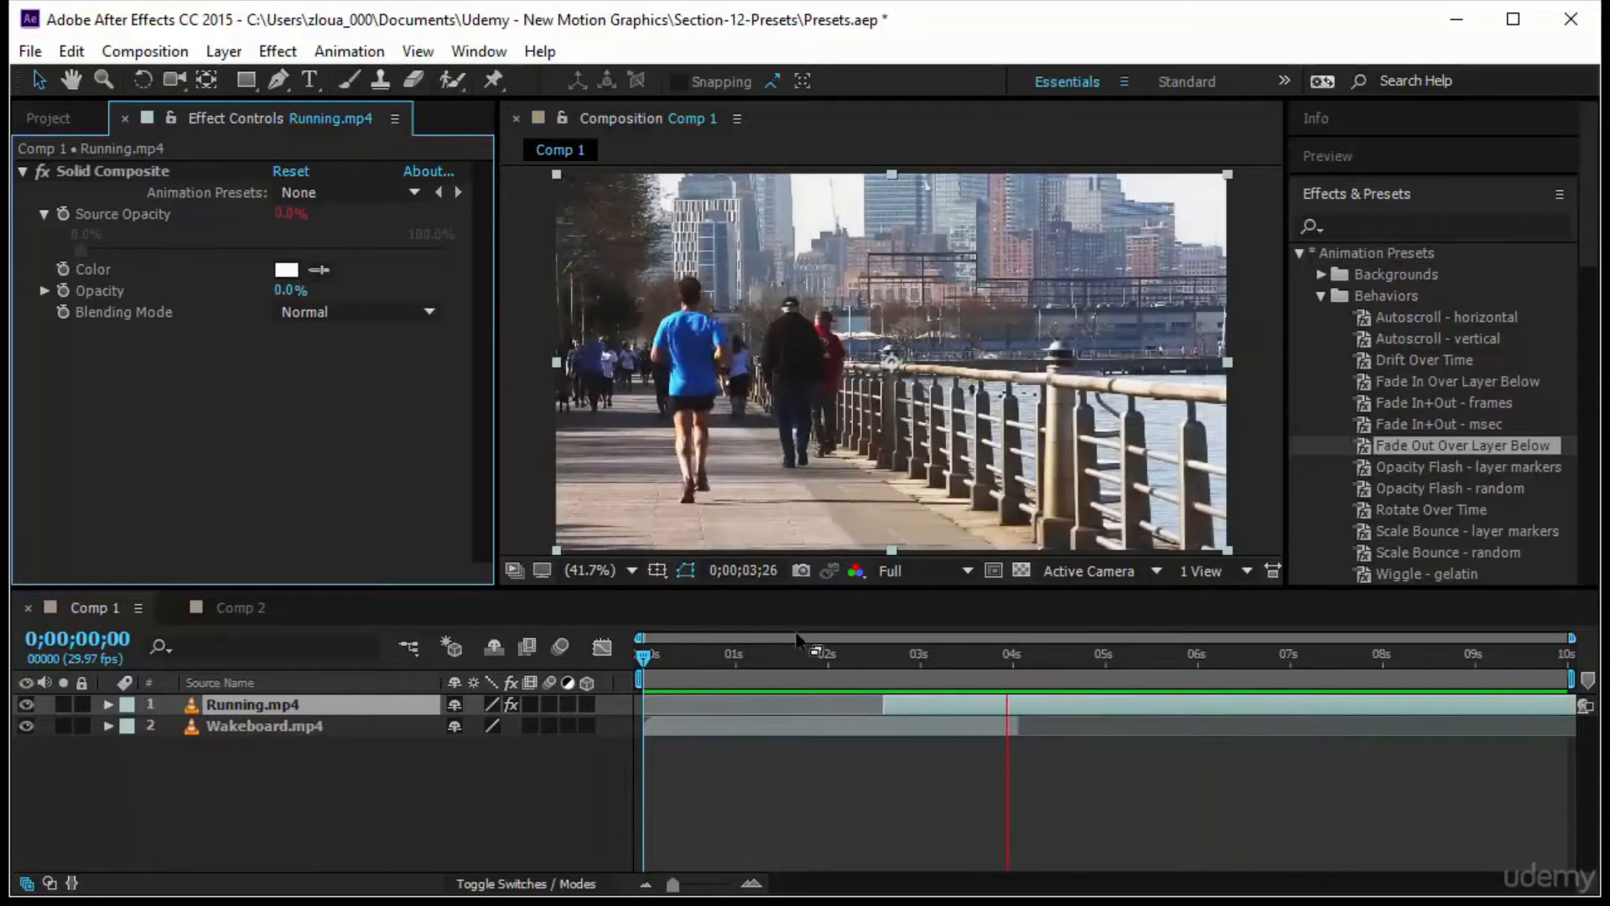
# Scrub across the fade beginning at 0;00;02;18, then play the composition from the start to check the transition.
pyautogui.moveTo(642, 660); pyautogui.dragTo(882, 700)
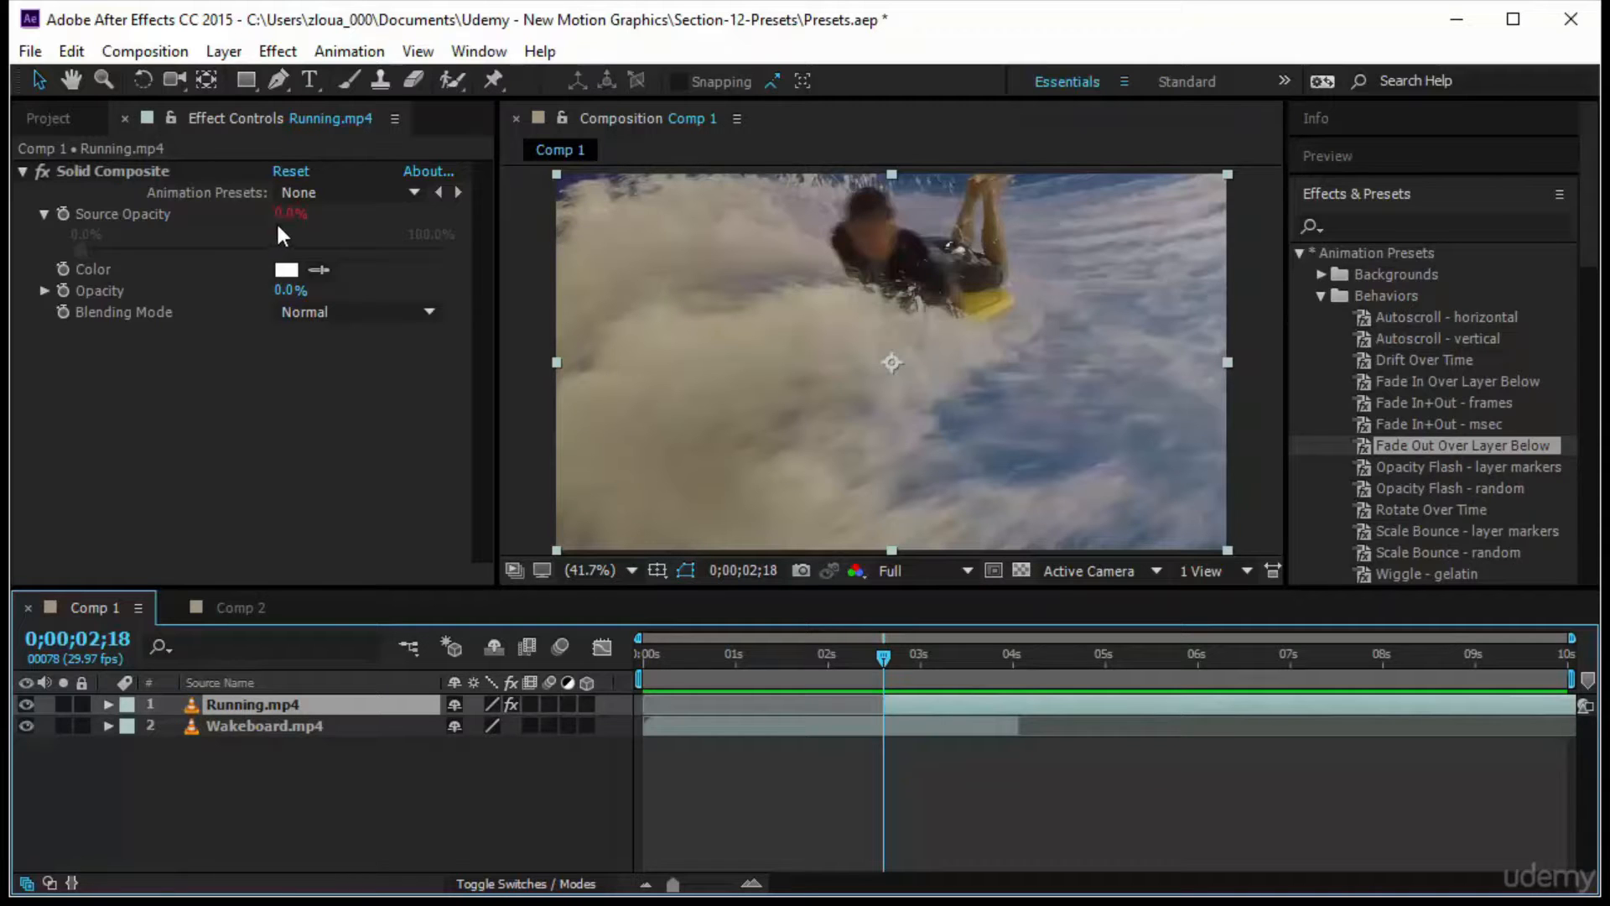
pyautogui.click(890, 656)
pyautogui.moveTo(901, 656); pyautogui.dragTo(884, 706)
pyautogui.moveTo(884, 657); pyautogui.dragTo(642, 659)
pyautogui.click(824, 780)
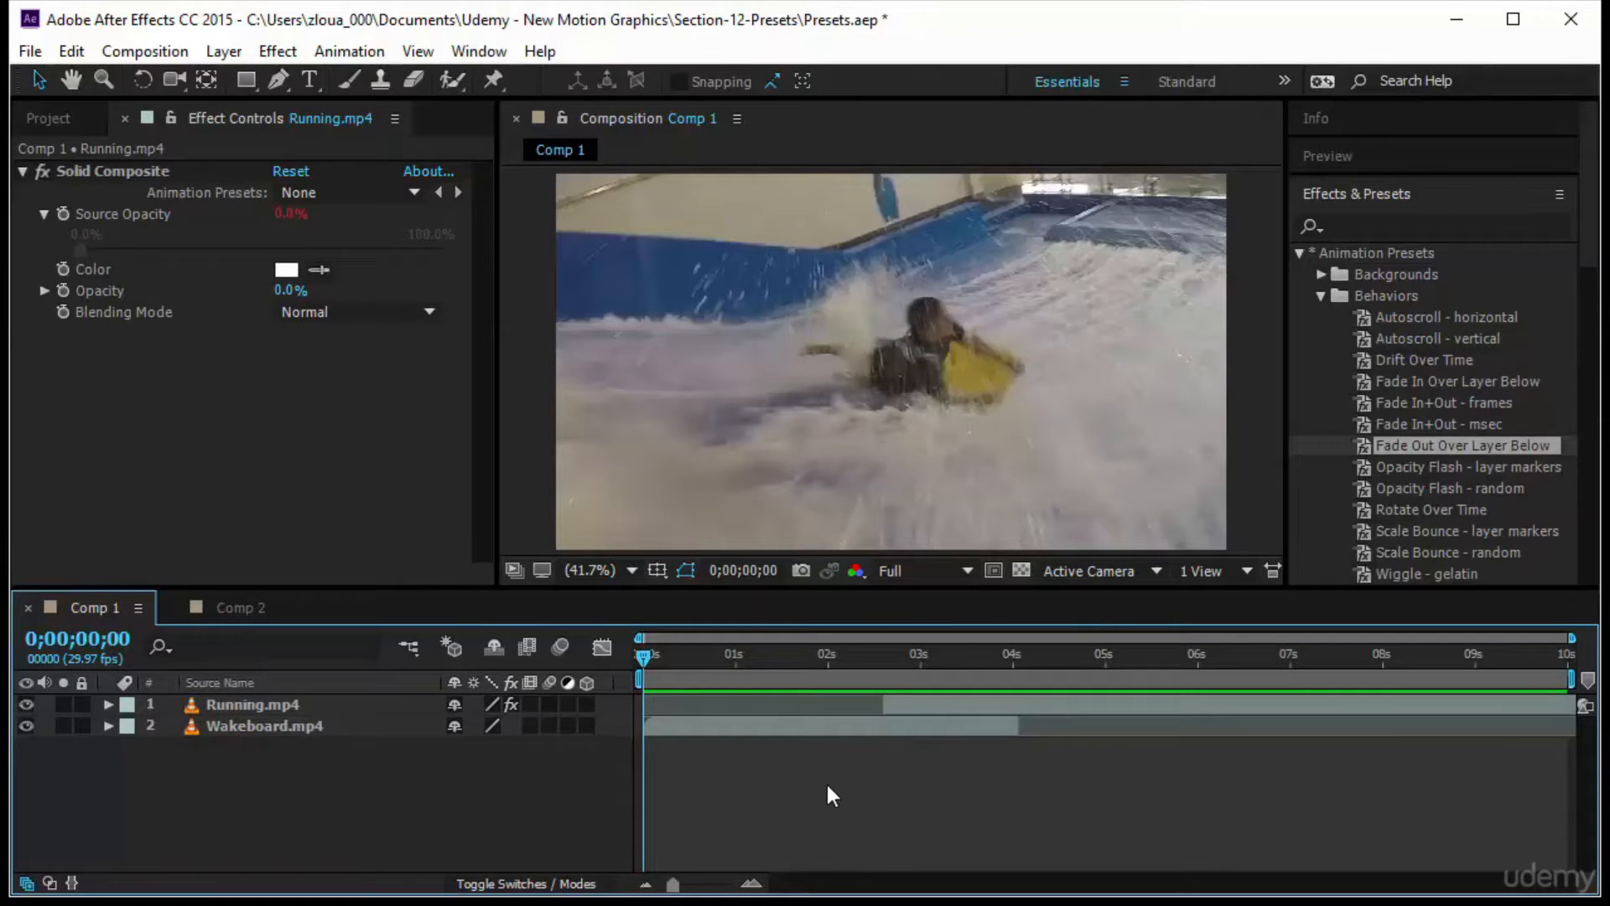
pyautogui.press('space')
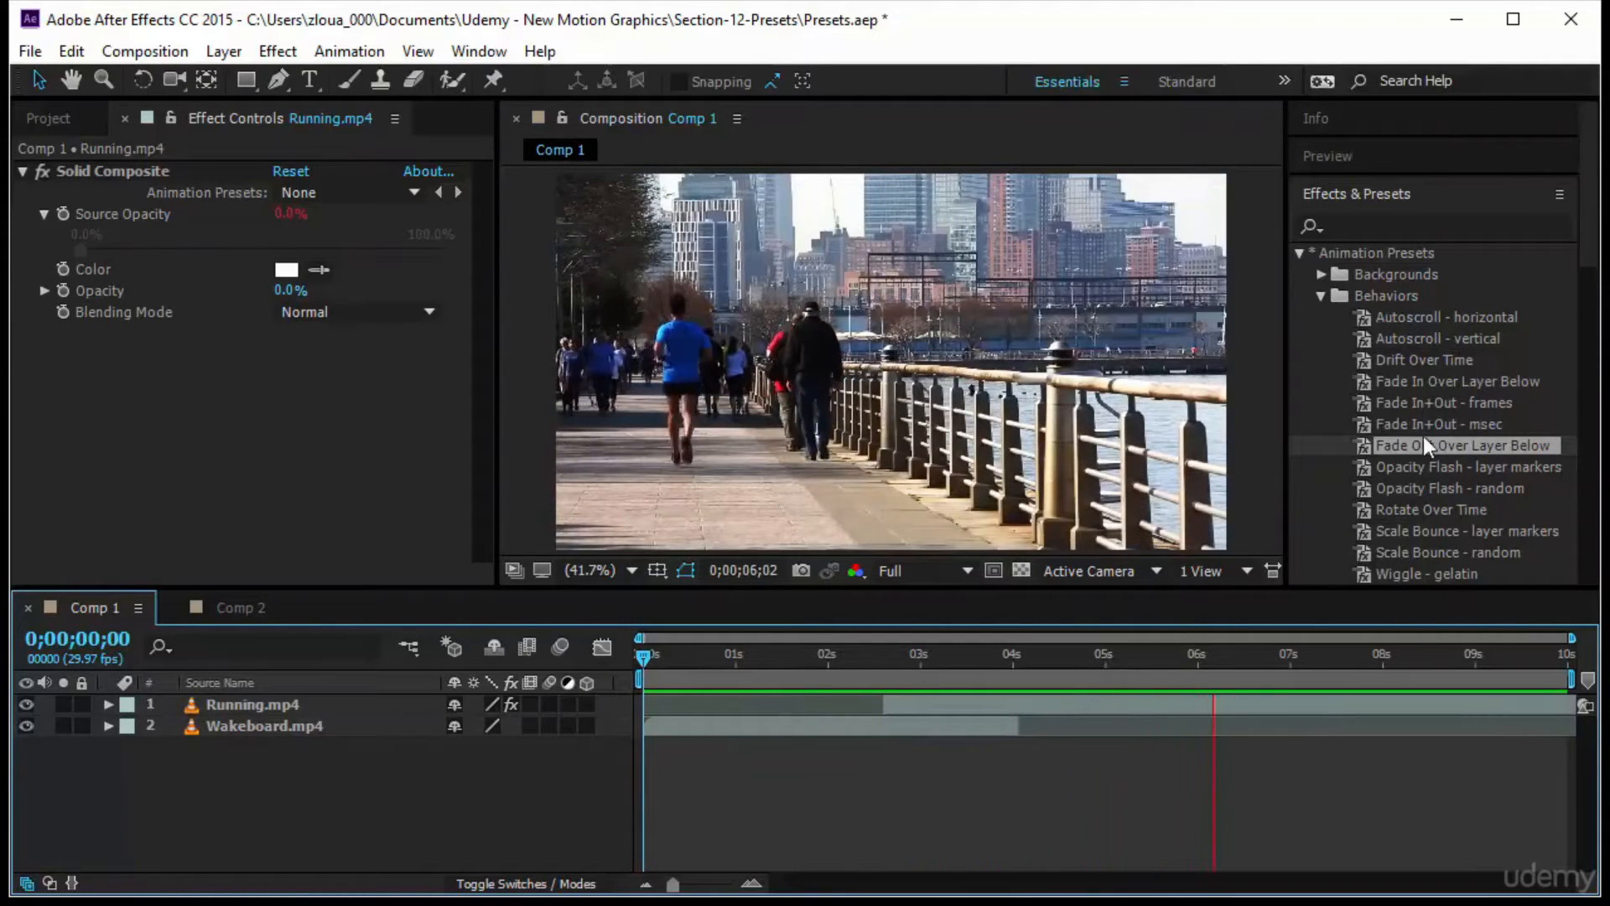
# Extend the end of the Wakeboard.mp4 layer to about 5.5 seconds and preview the overlap from 0;00;02;07.
pyautogui.click(1449, 382)
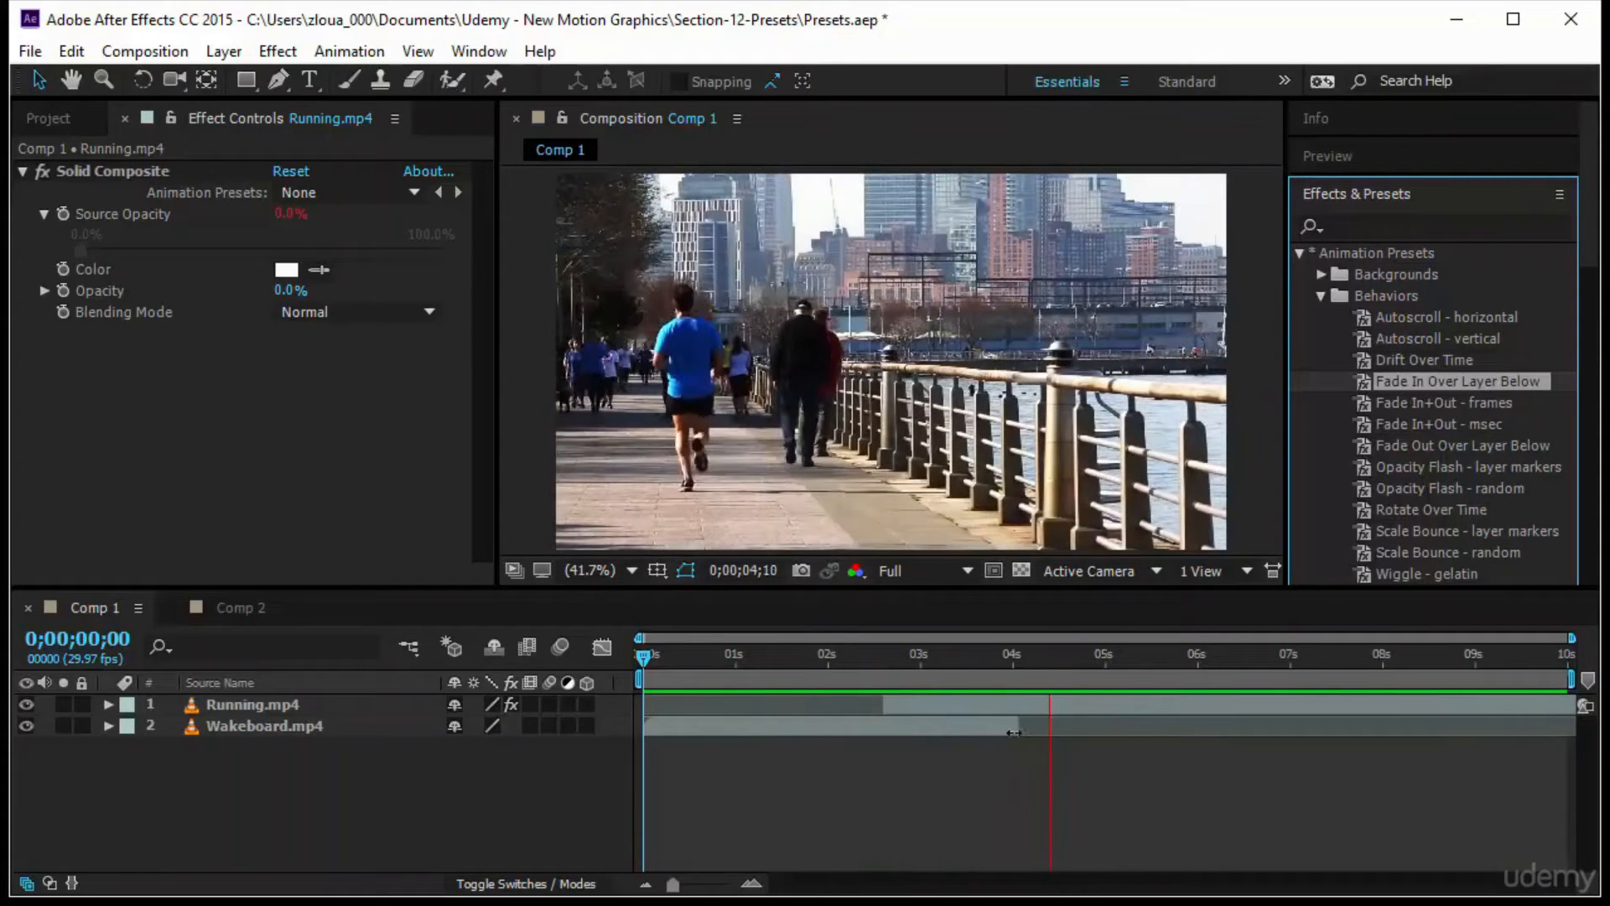
pyautogui.moveTo(1018, 725); pyautogui.dragTo(1146, 730)
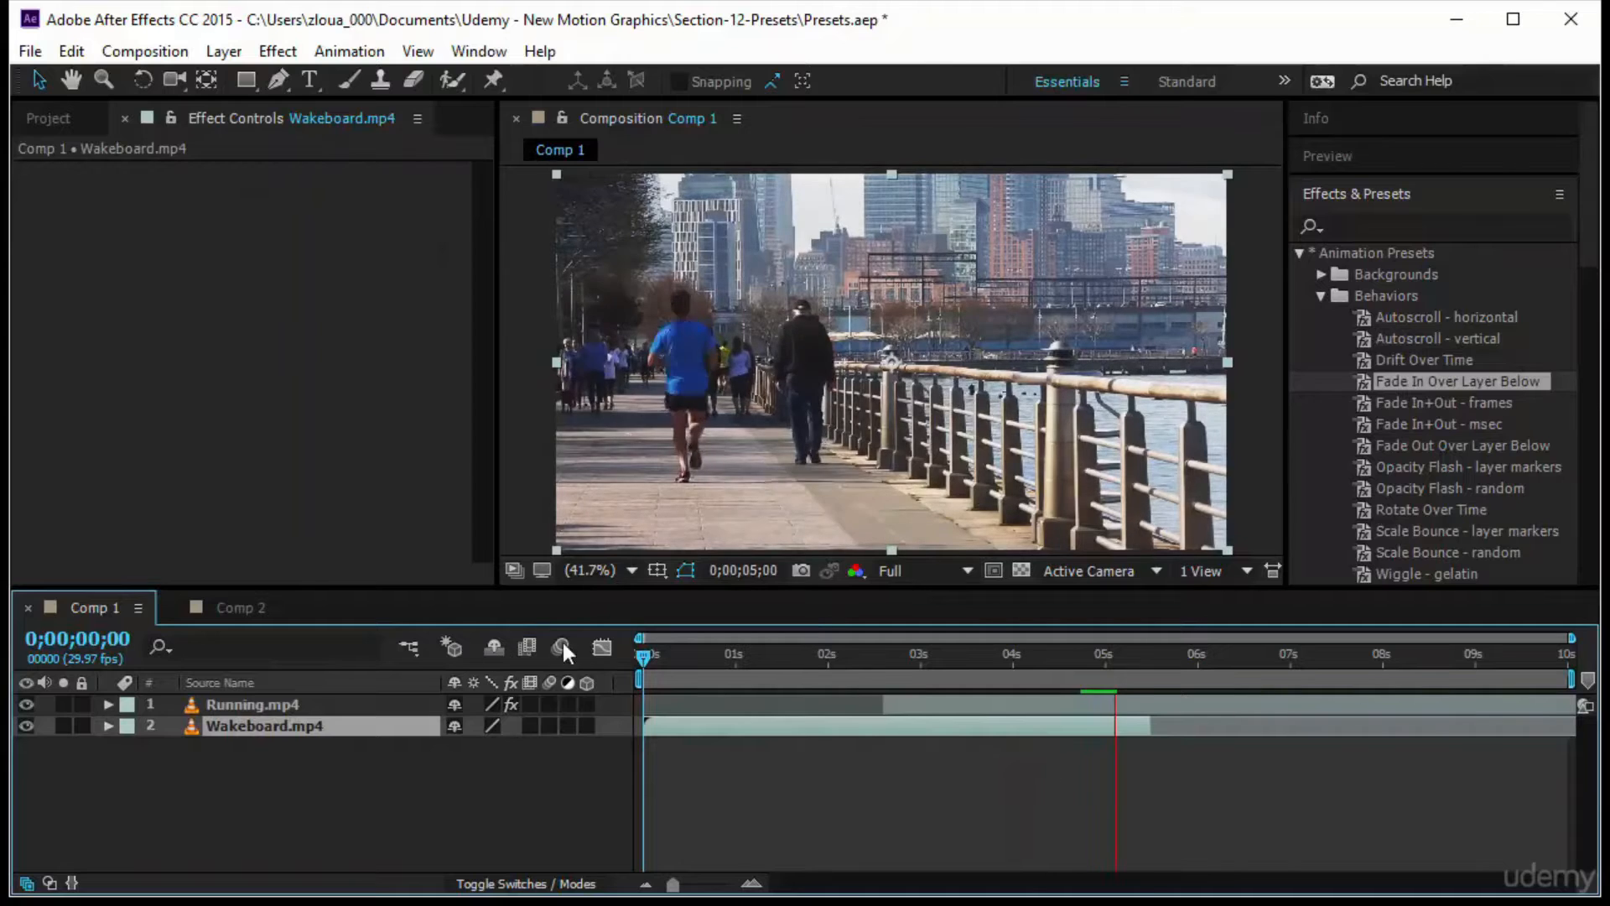
pyautogui.moveTo(643, 658); pyautogui.dragTo(847, 696)
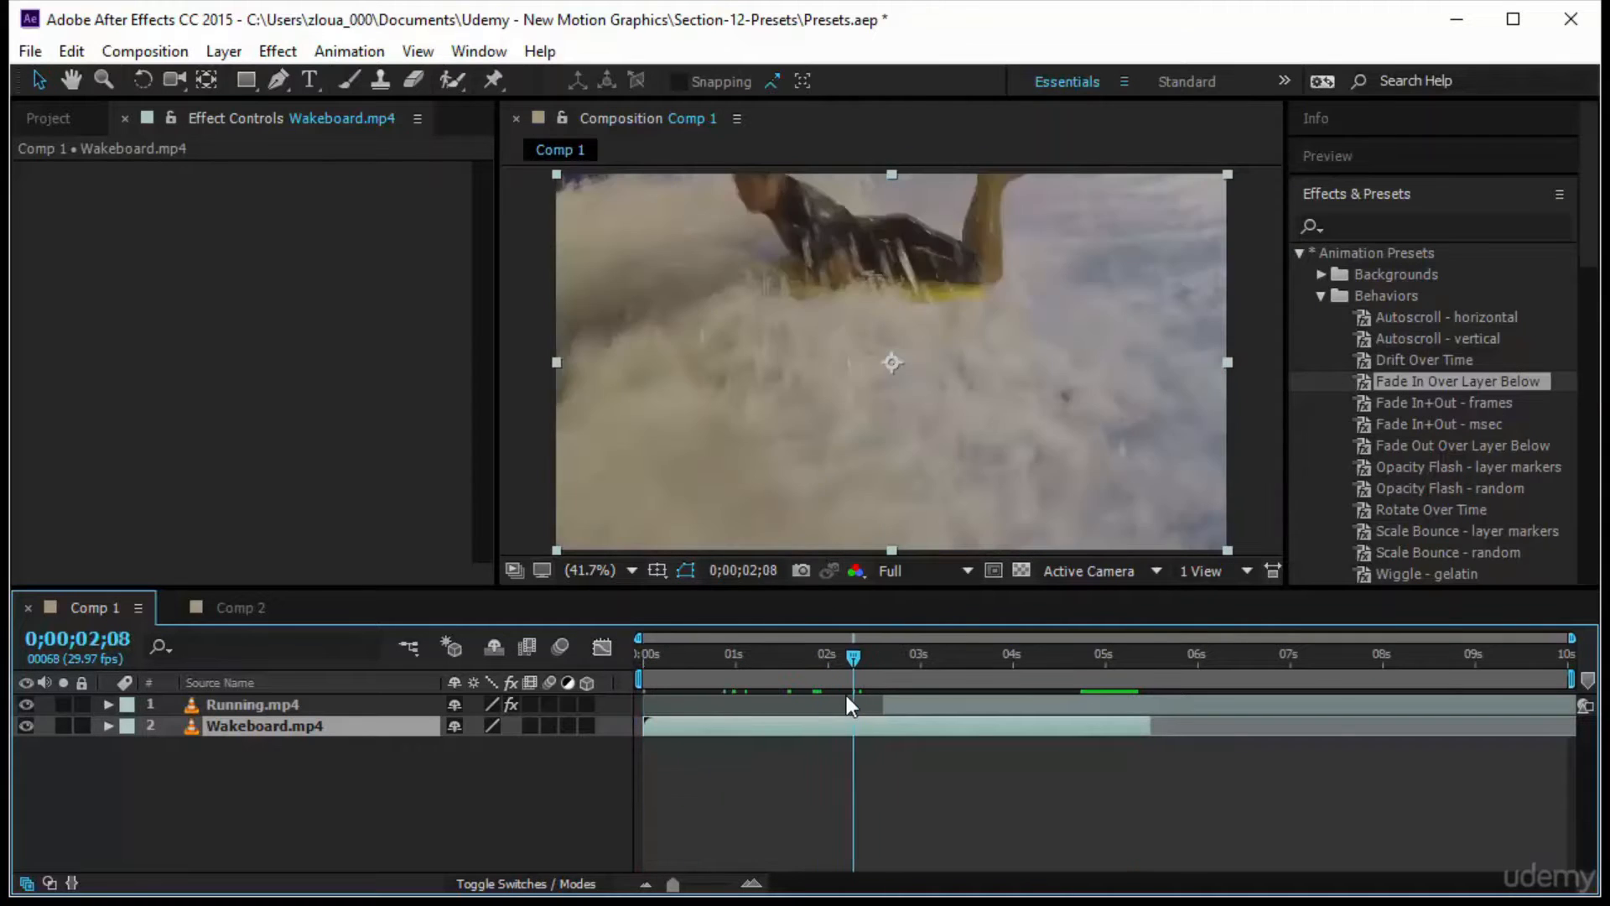
pyautogui.press('space')
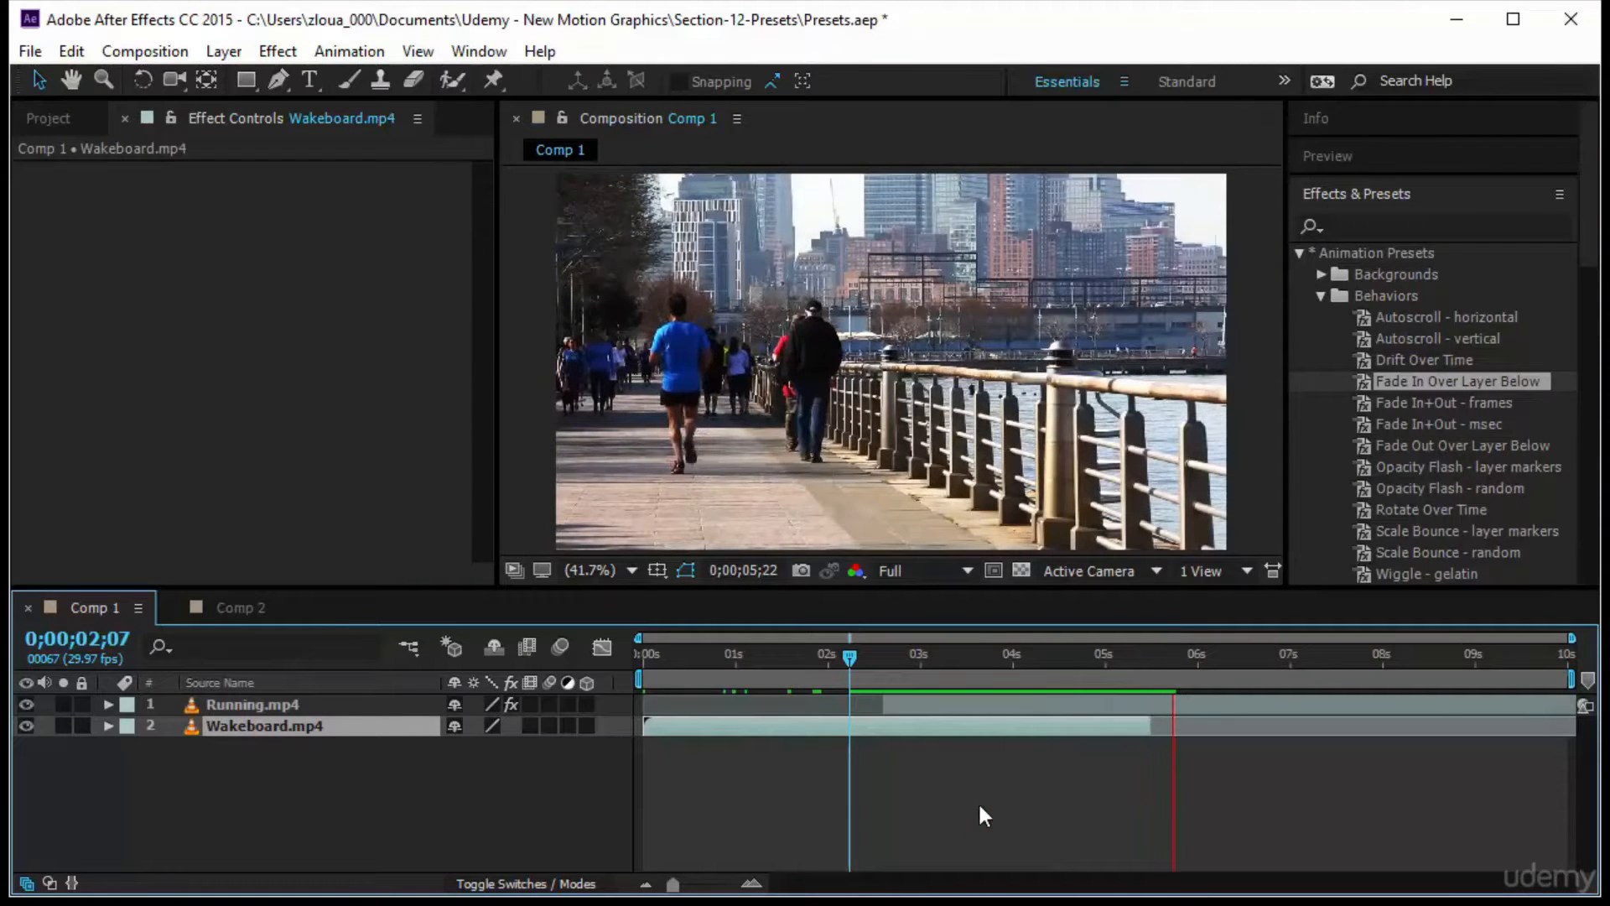
pyautogui.click(1075, 787)
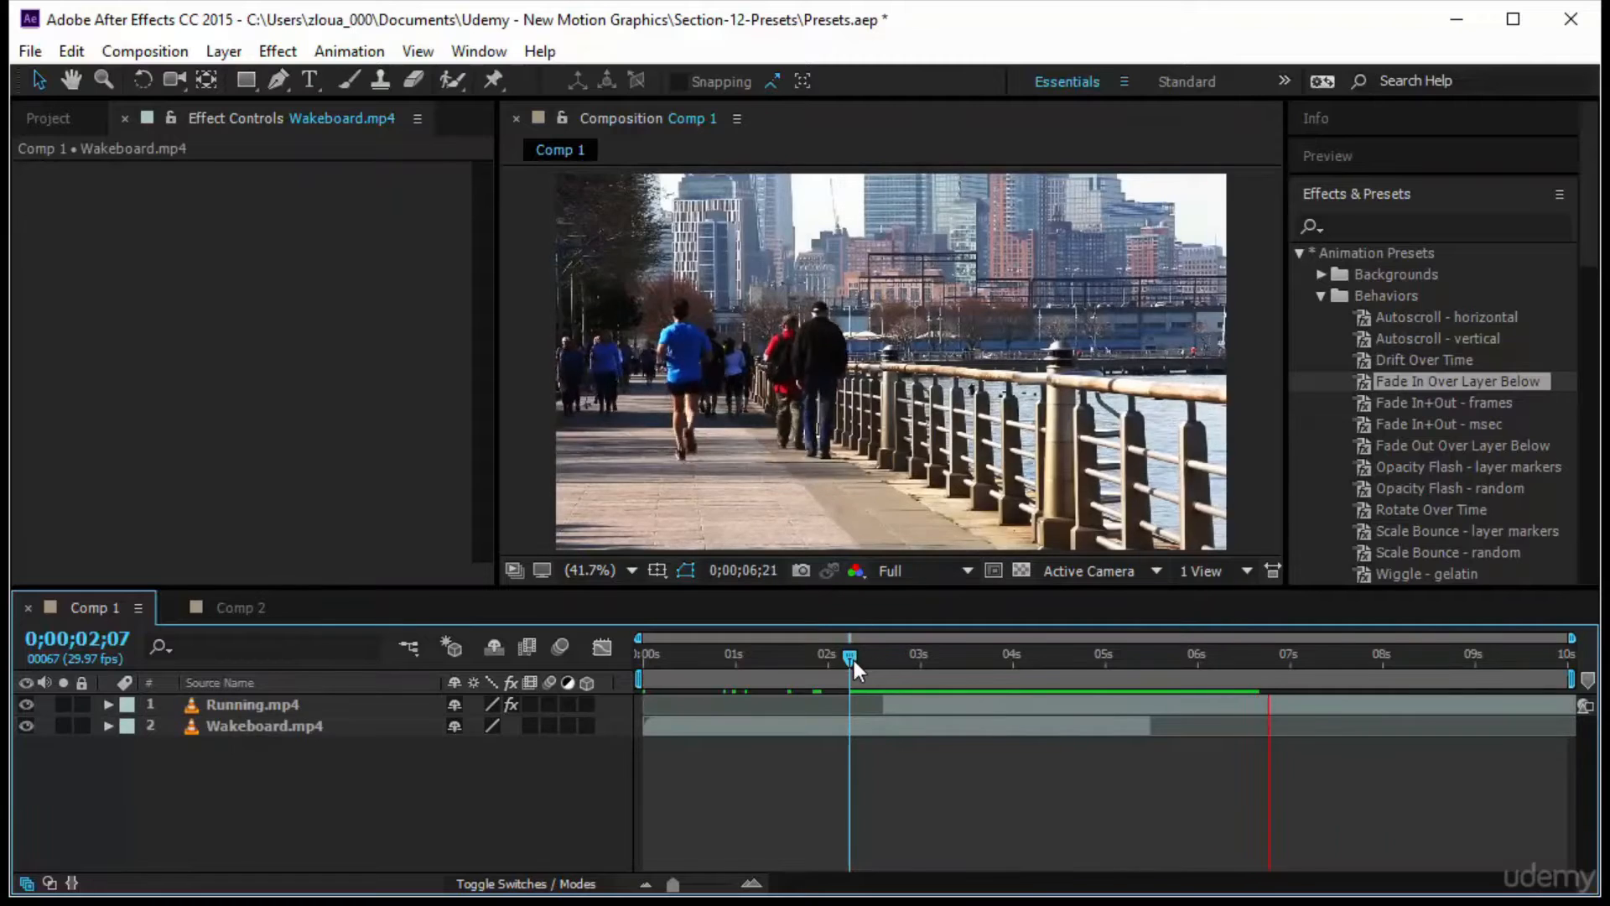
# Return to the composition's start and switch the Running.mp4 layer's Solid Composite preset to Fade Out Over Layer Below.
pyautogui.press('Home')
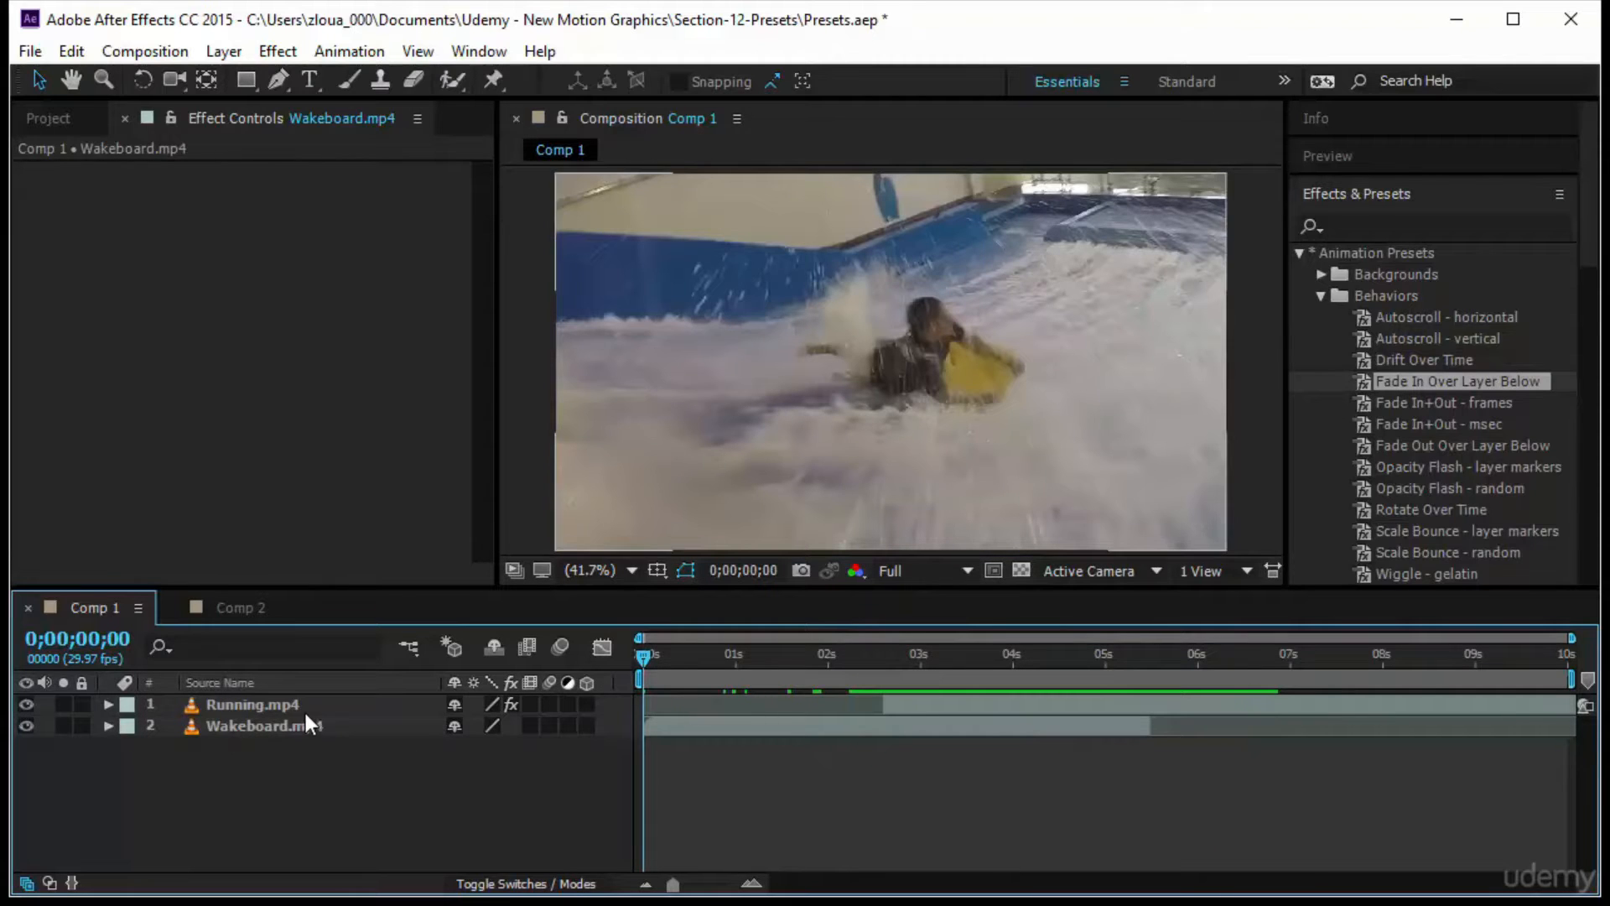
pyautogui.click(303, 712)
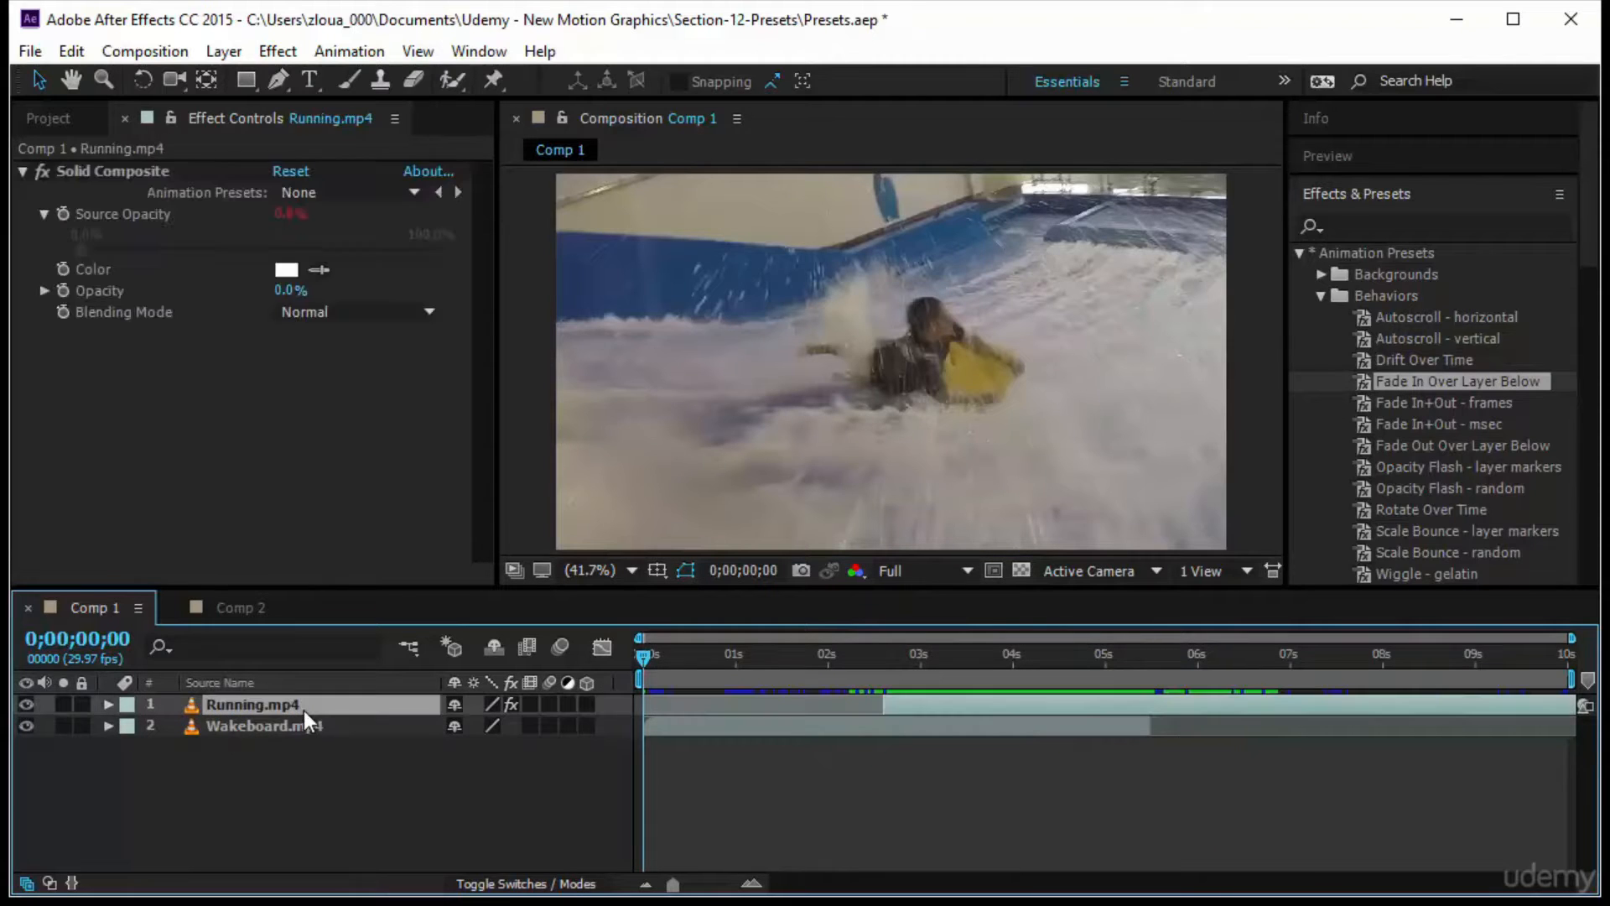
pyautogui.click(299, 195)
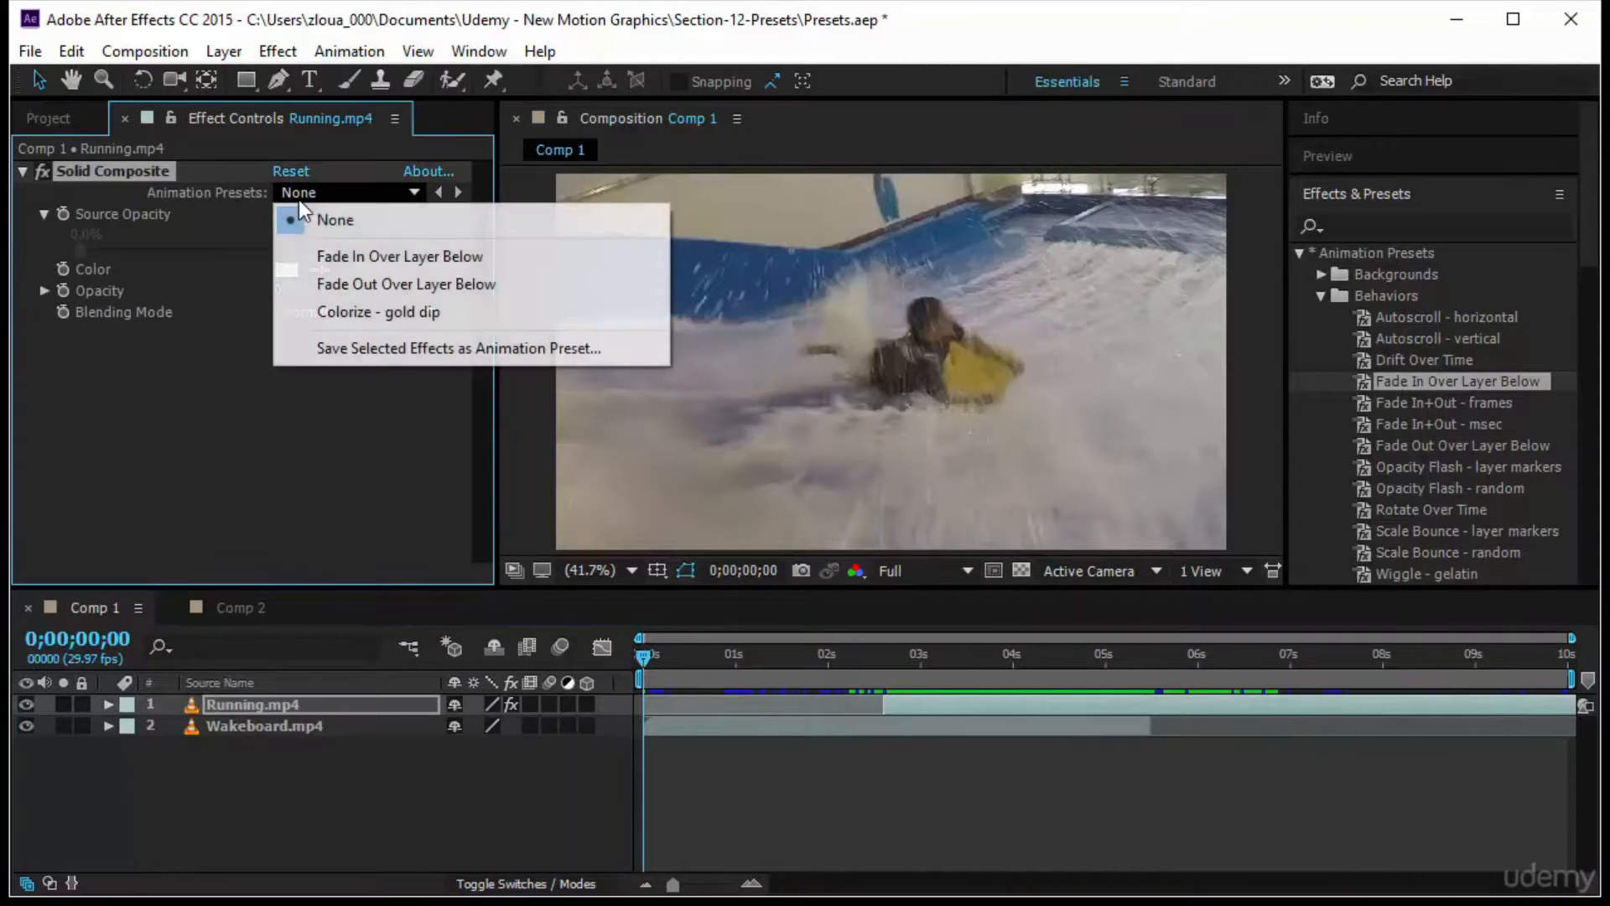
pyautogui.click(354, 283)
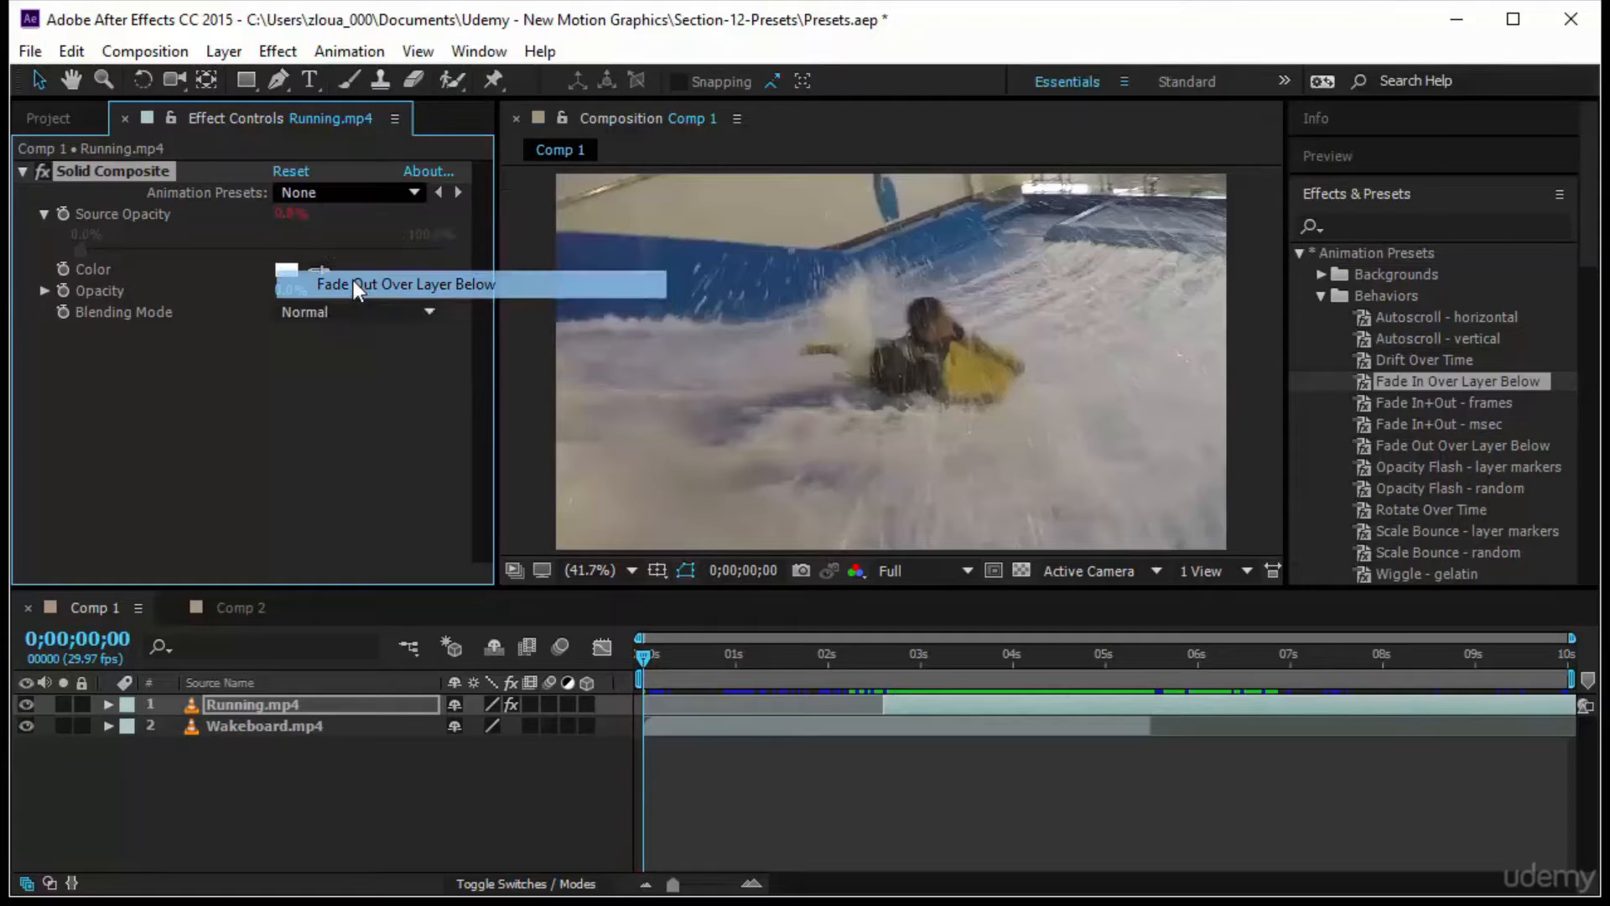
# Slide the Running.mp4 layer to begin at the composition's start and trim its end to about 2.5 seconds.
pyautogui.click(909, 706)
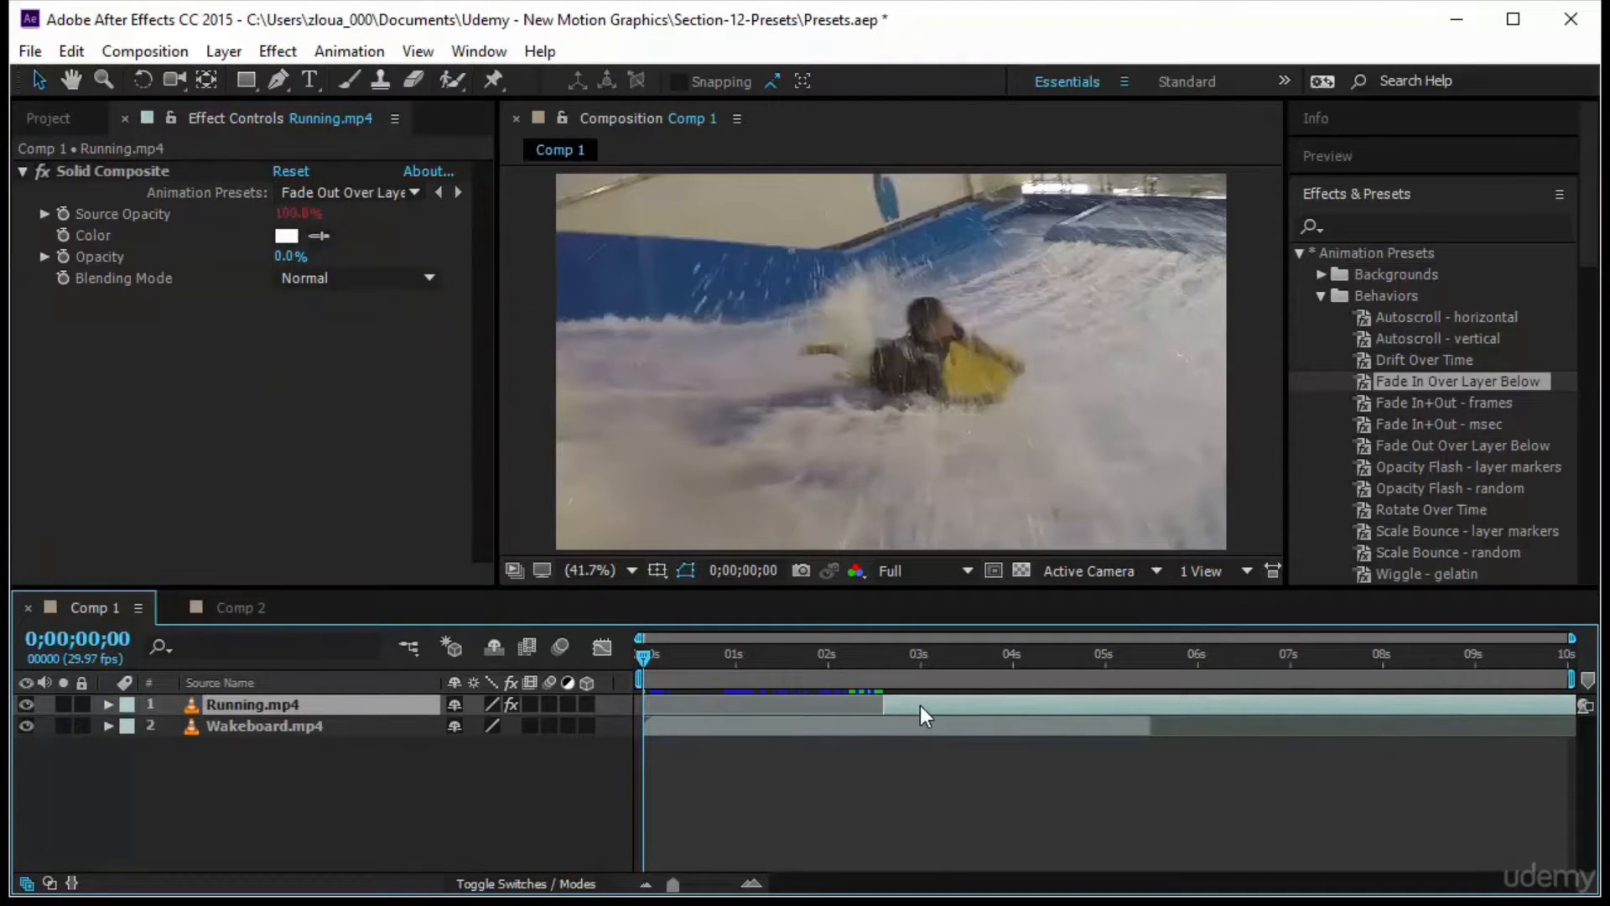
pyautogui.moveTo(943, 706); pyautogui.dragTo(858, 706)
pyautogui.moveTo(757, 710); pyautogui.dragTo(703, 713)
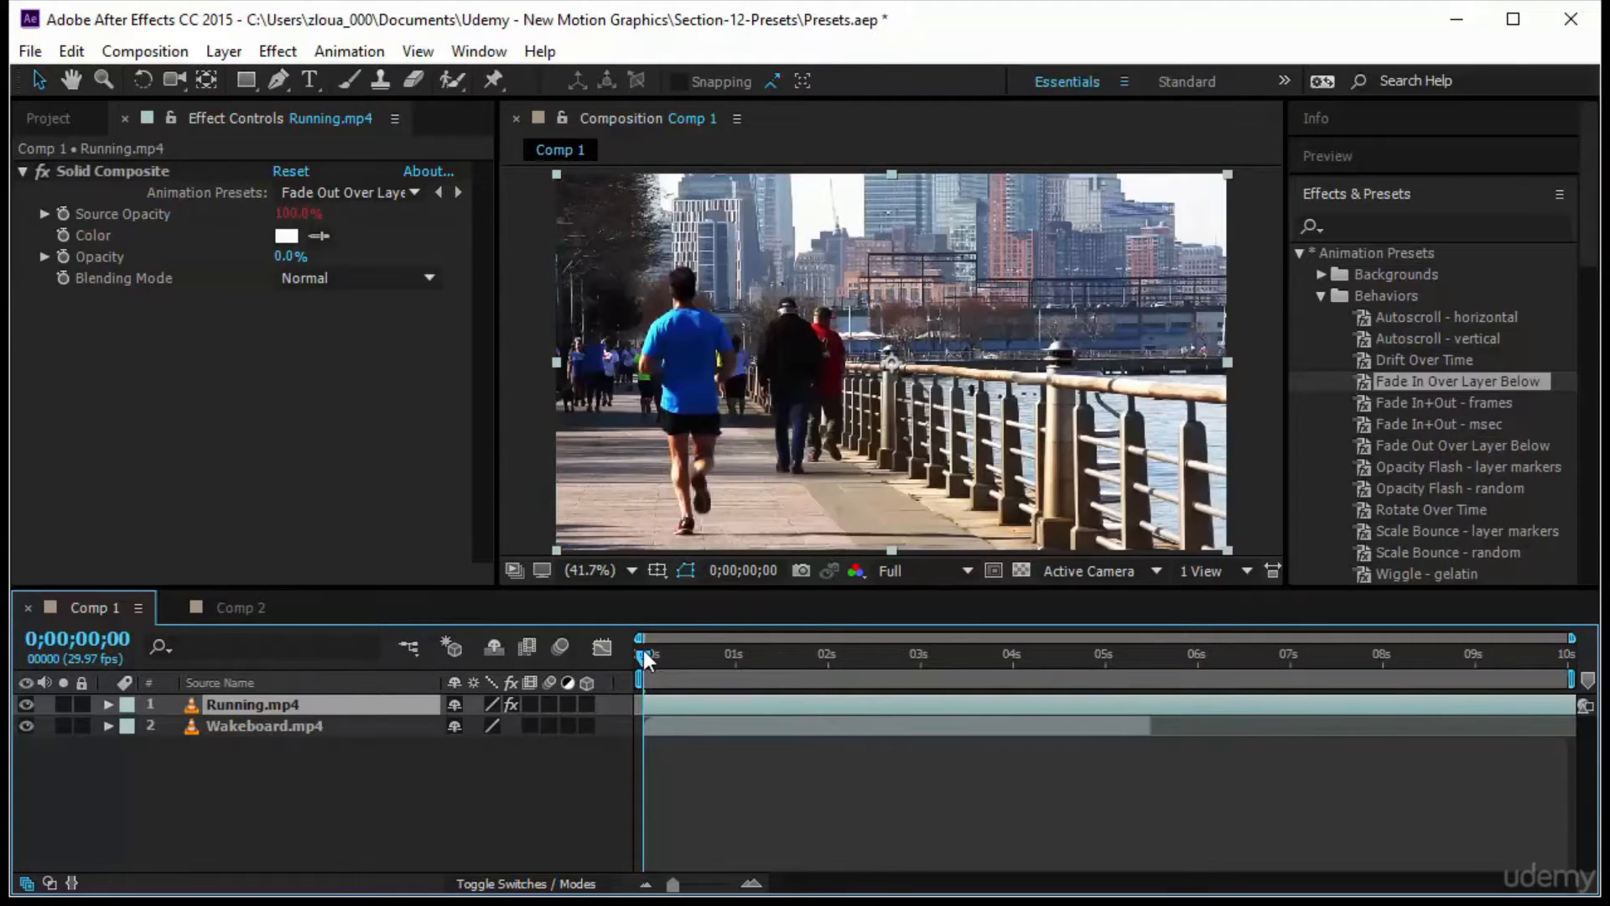
pyautogui.moveTo(643, 652); pyautogui.dragTo(838, 653)
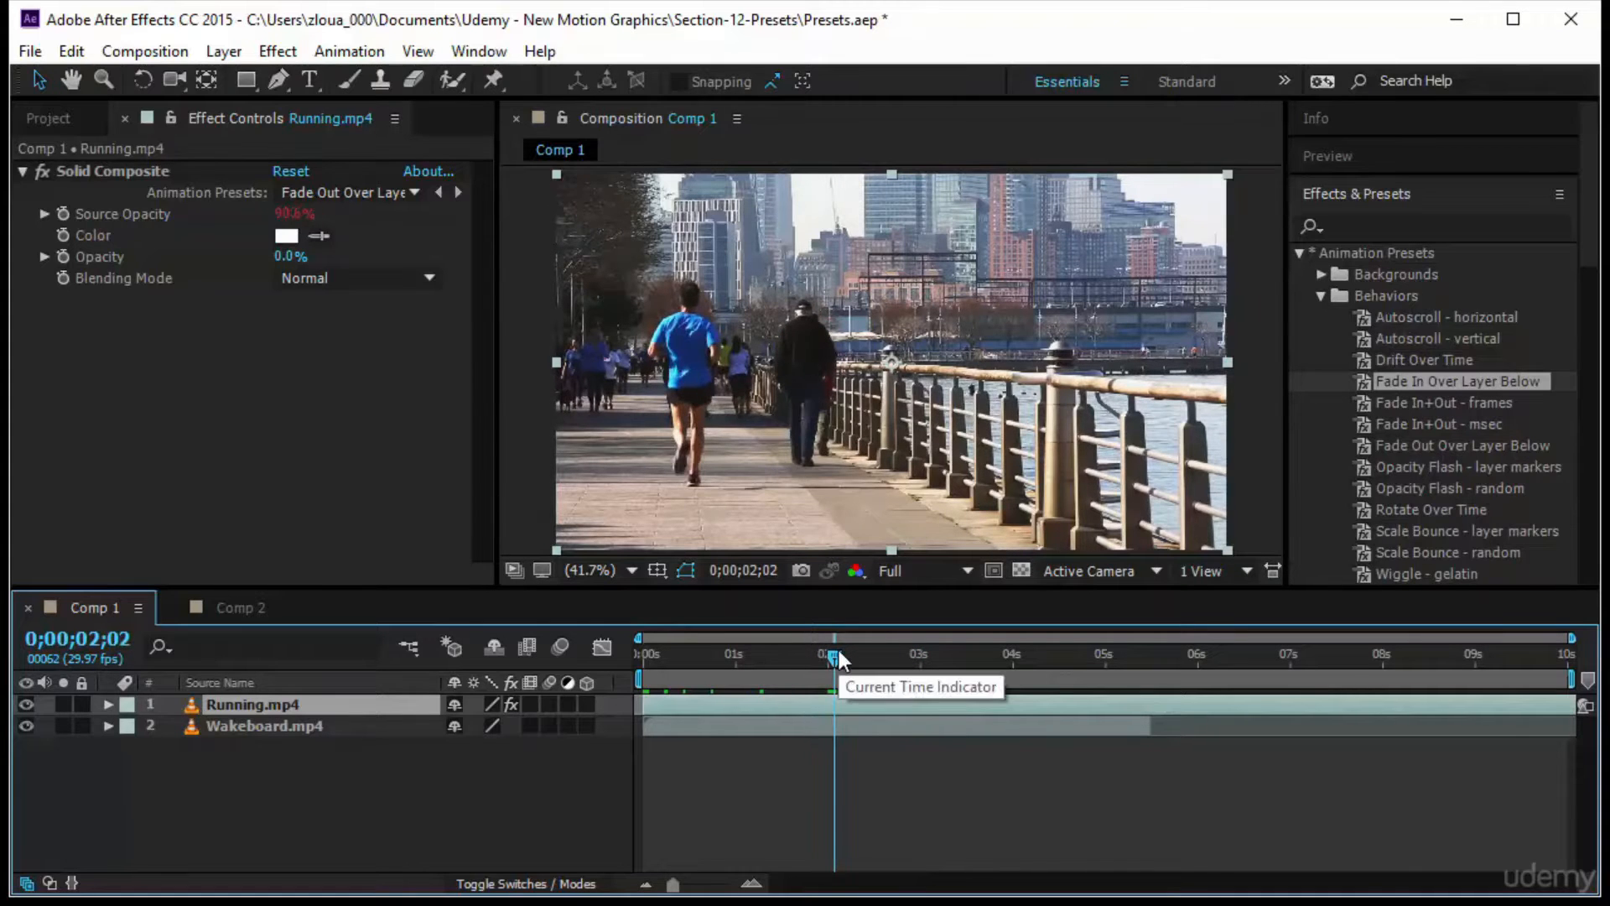
pyautogui.hotkey('alt', ']')
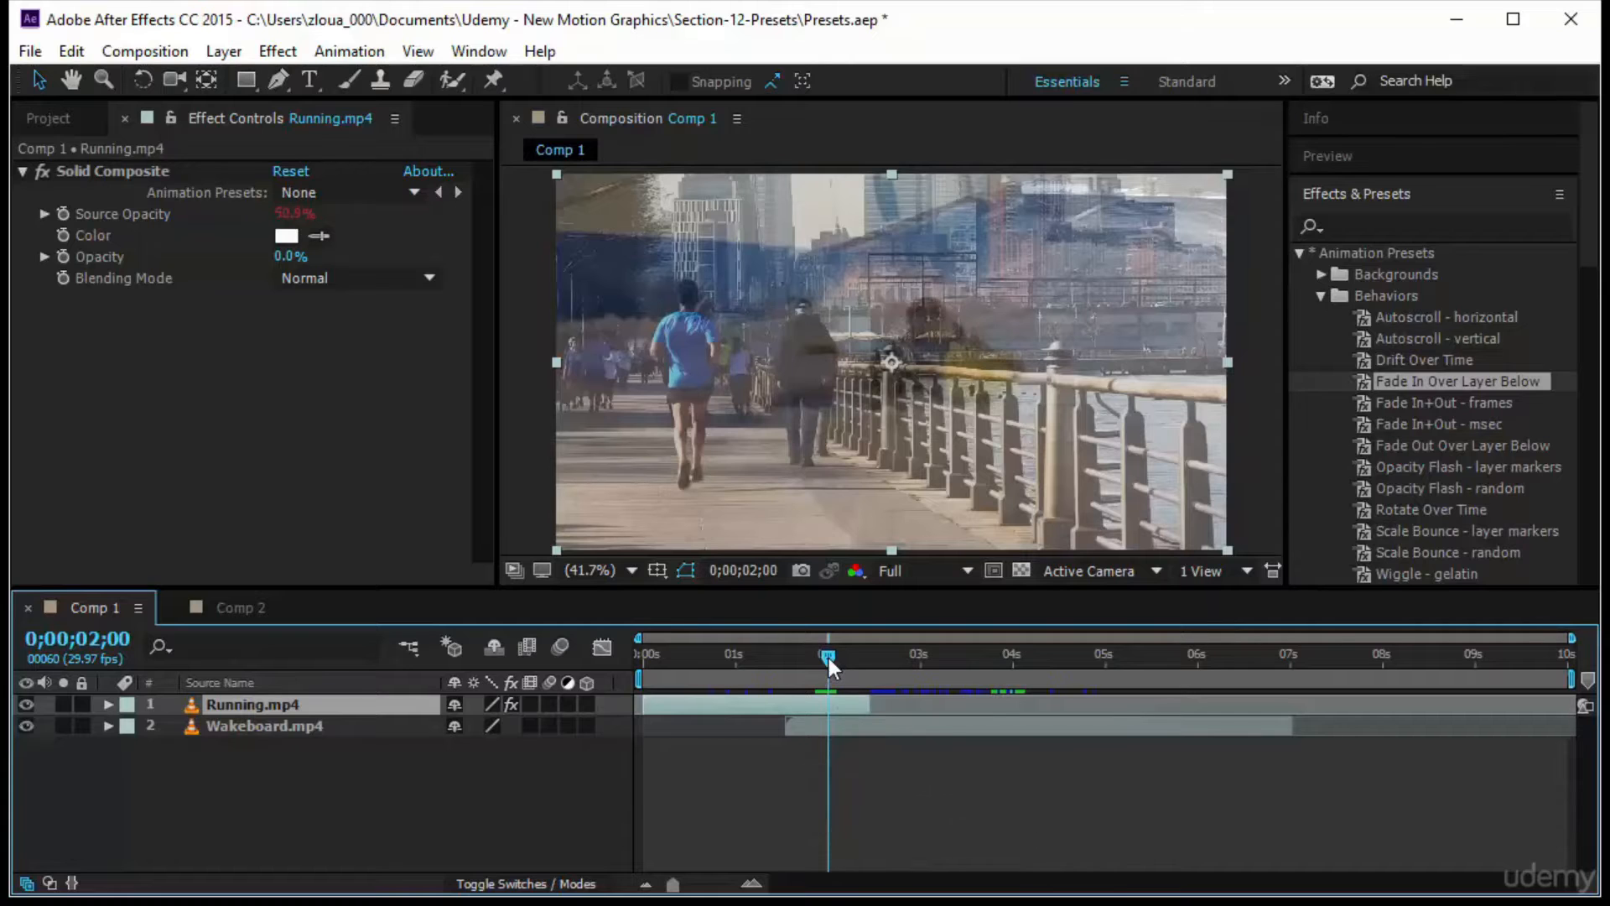
# Shift and trim the Wakeboard.mp4 layer so it starts at about 1.5 seconds, and preview the fade from 0;00;01;12.
pyautogui.moveTo(828, 658); pyautogui.dragTo(872, 682)
pyautogui.press('Home')
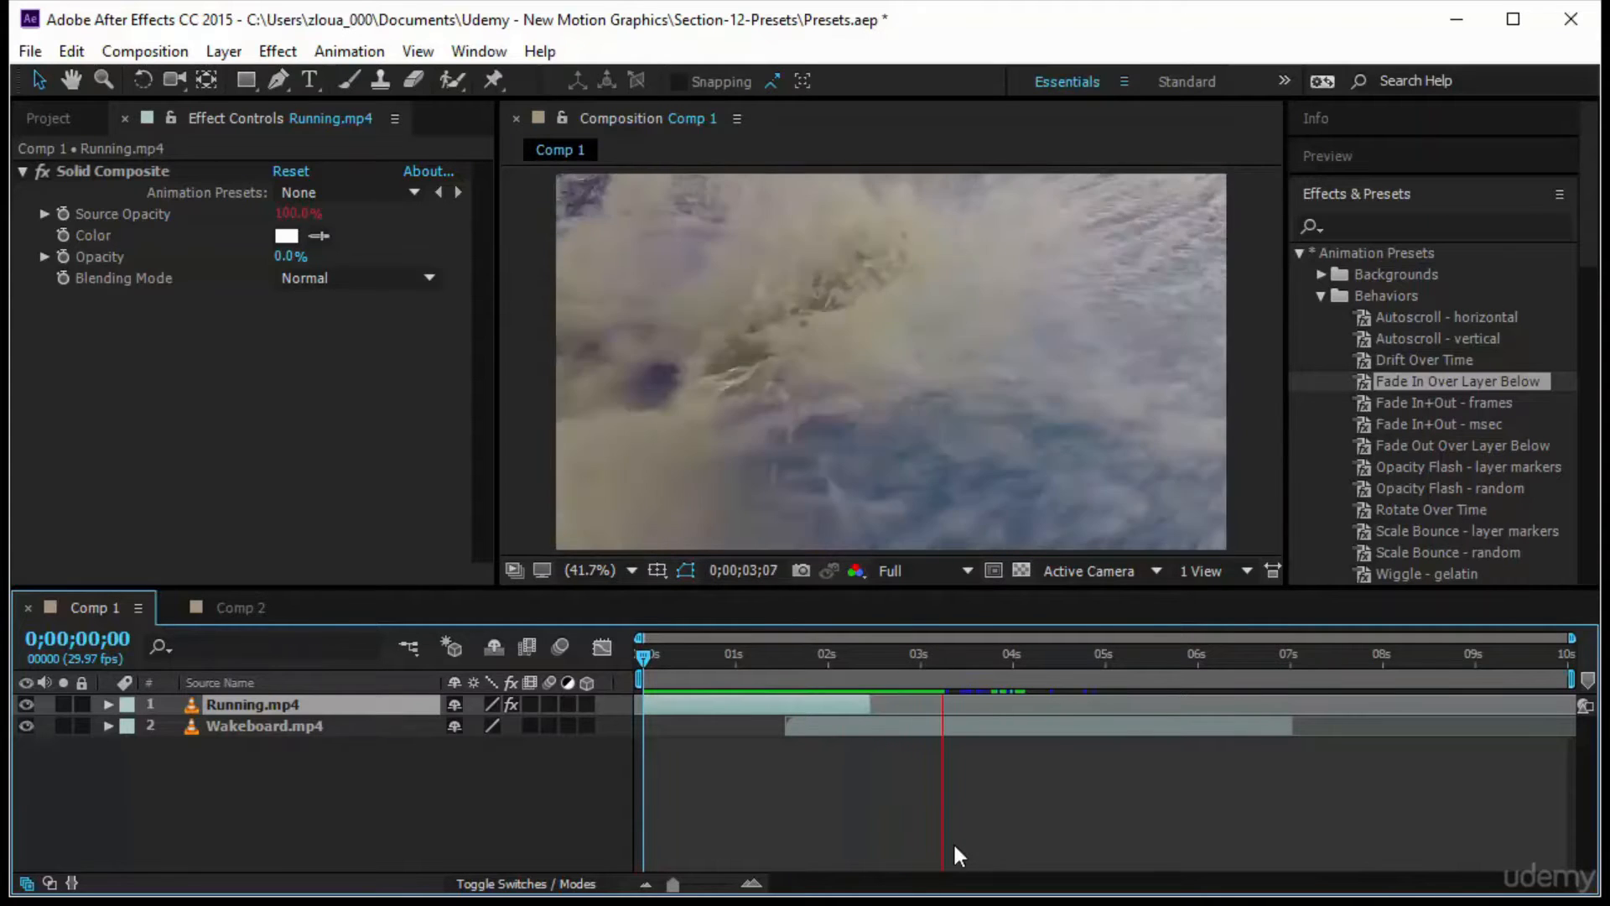
pyautogui.moveTo(789, 726); pyautogui.dragTo(831, 728)
pyautogui.moveTo(646, 661); pyautogui.dragTo(773, 671)
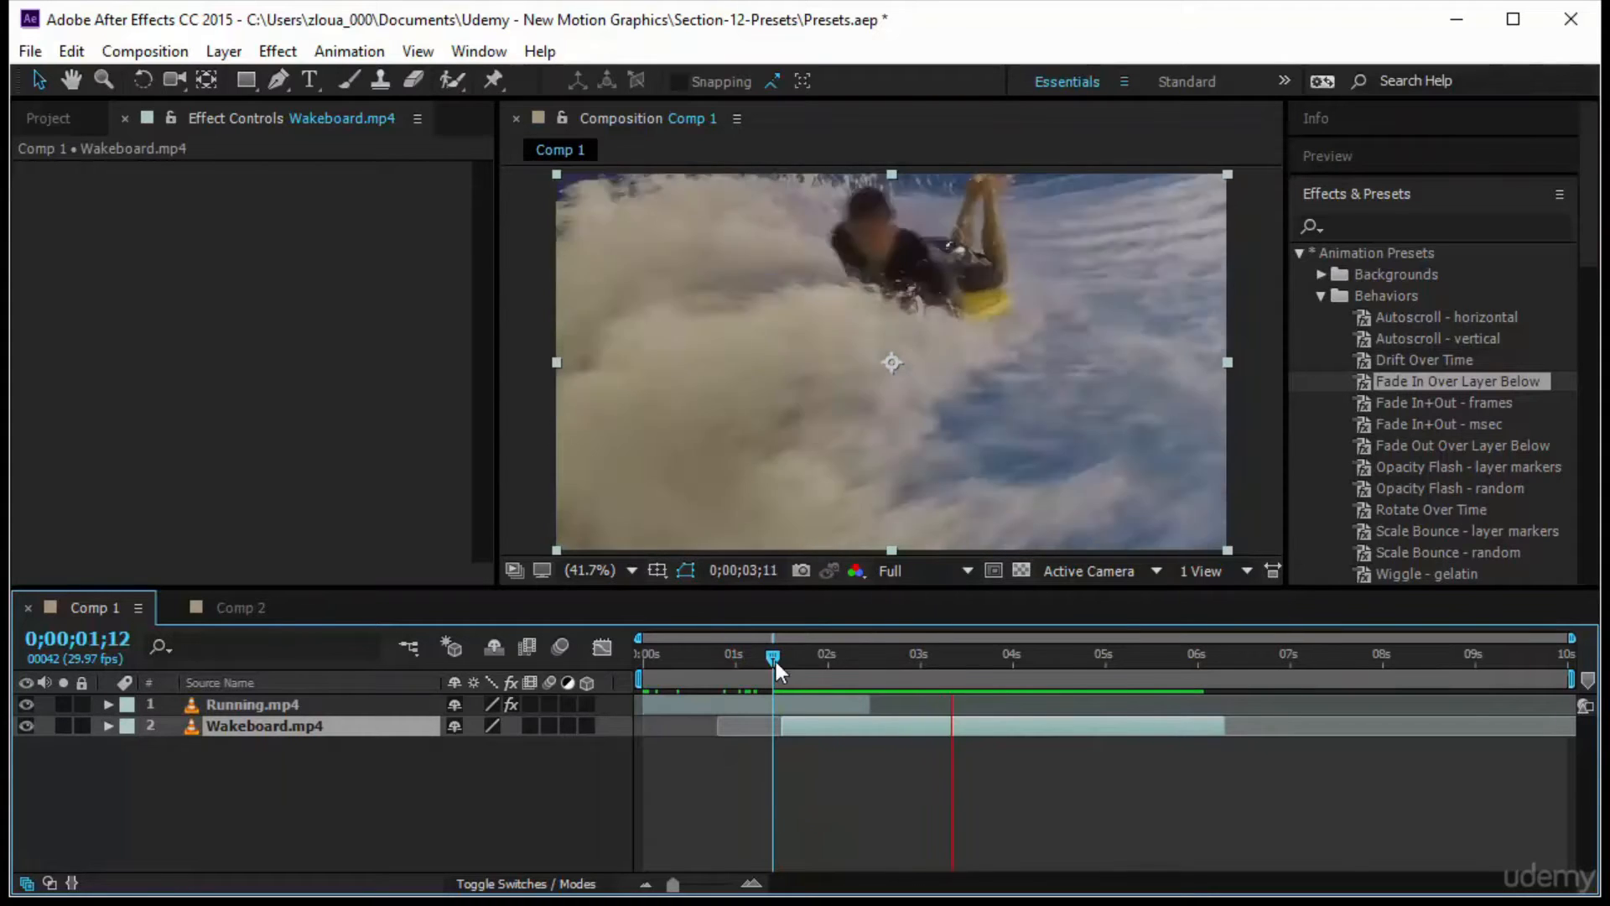
pyautogui.moveTo(775, 658); pyautogui.dragTo(636, 671)
# Reveal the Source Opacity expression on the Running.mp4 layer, examine its inPoint, outPoint and linear terms, and collapse the layer.
pyautogui.click(234, 703)
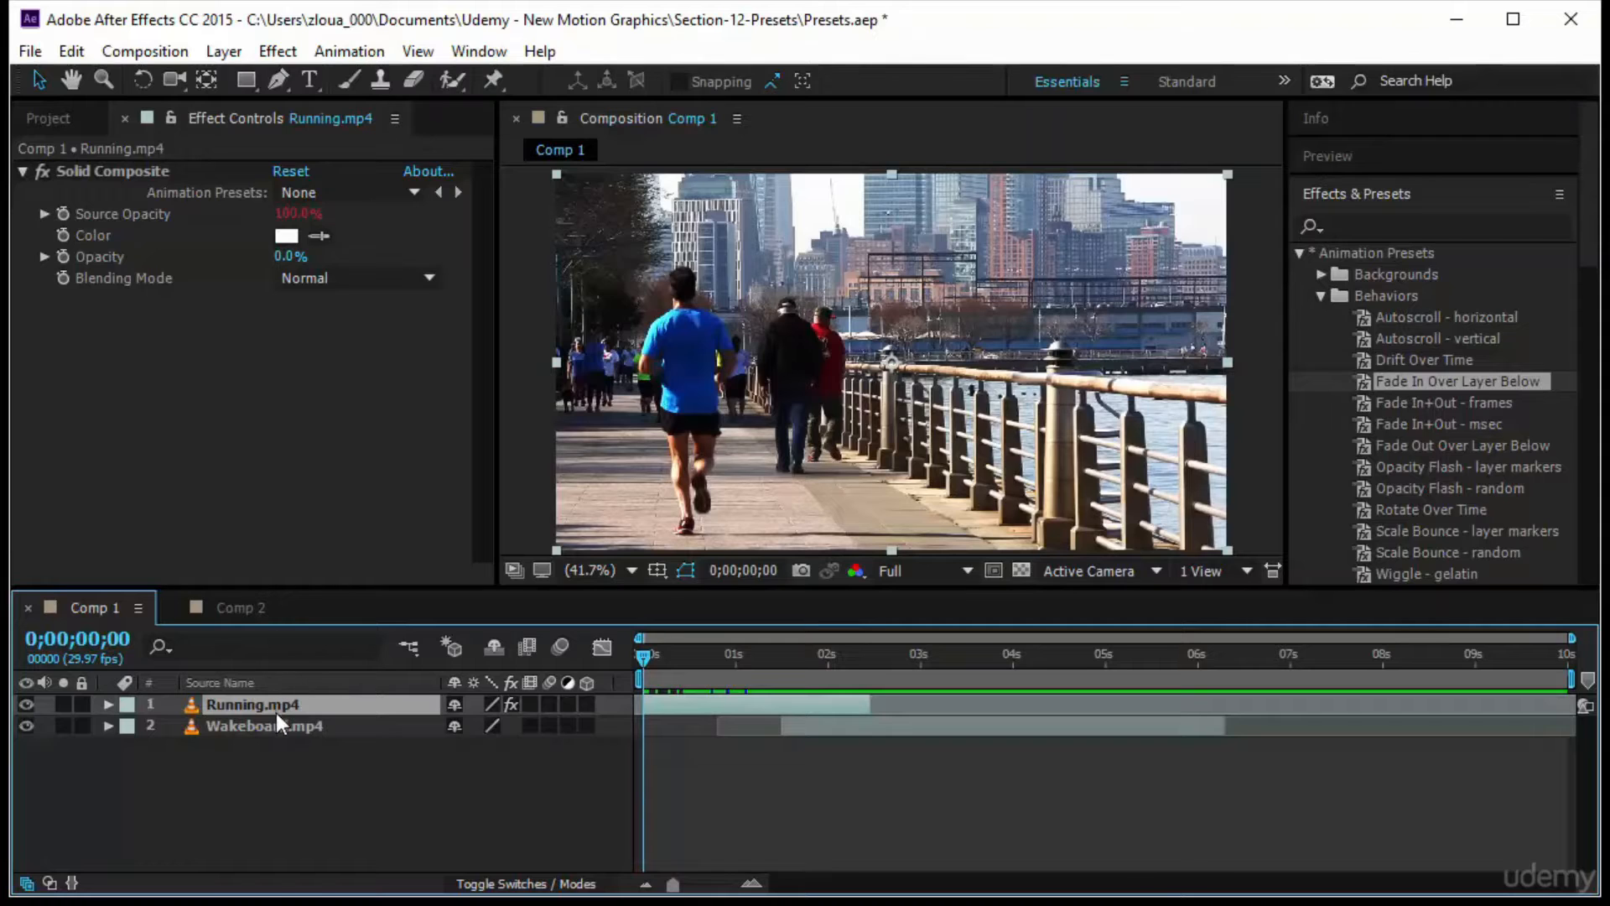
pyautogui.press('e')
pyautogui.press('e')
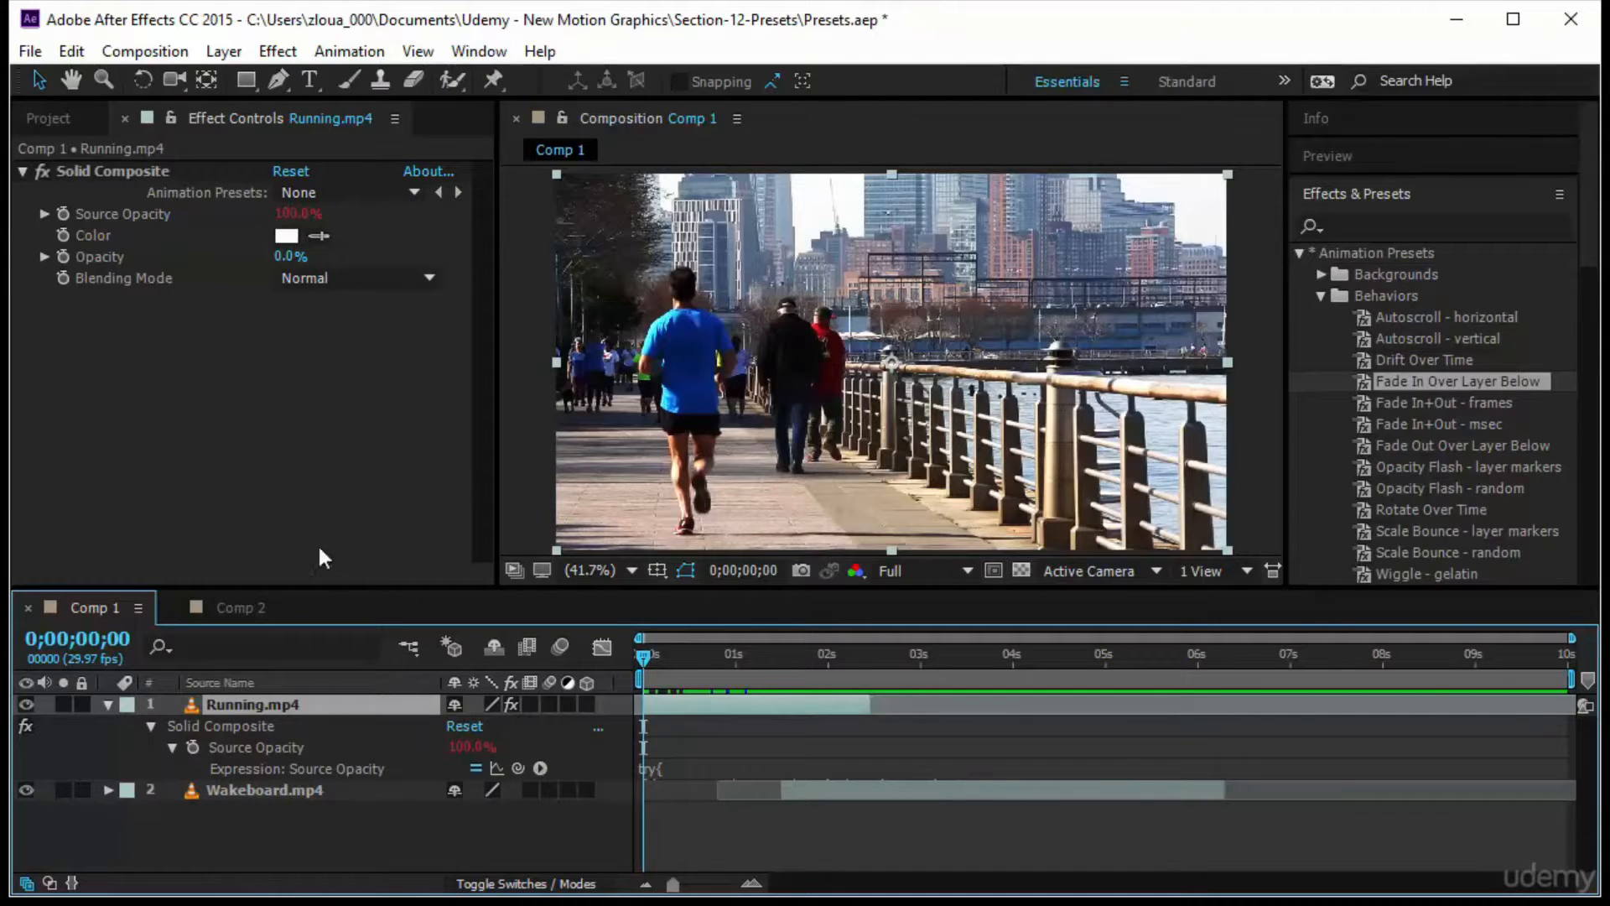
pyautogui.click(688, 780)
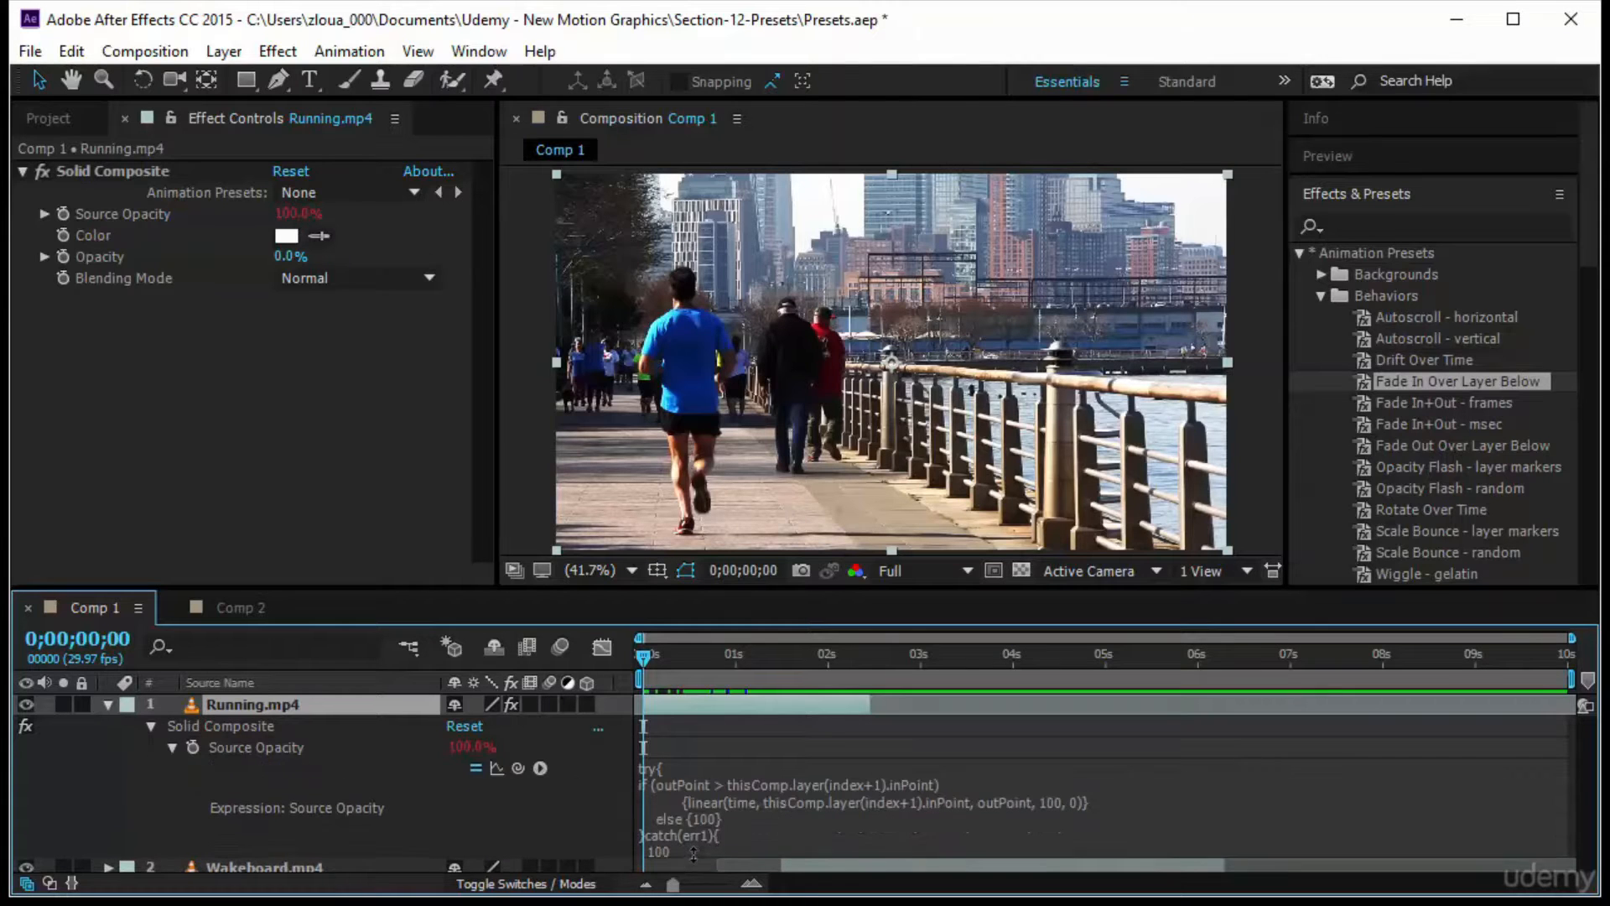
pyautogui.click(676, 778)
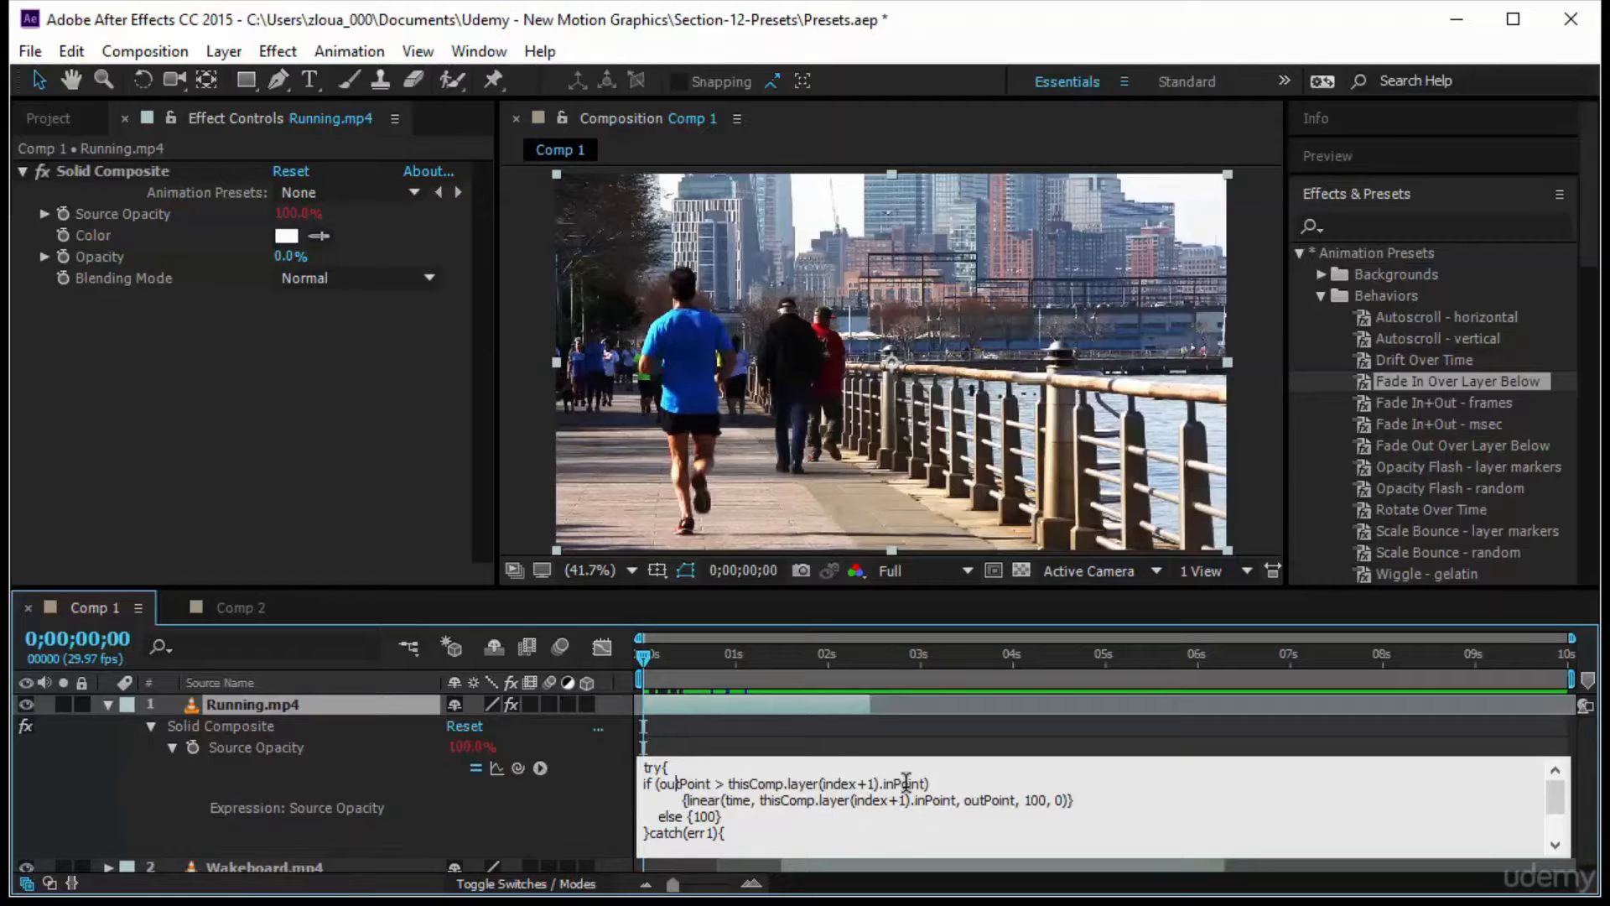
pyautogui.click(688, 815)
pyautogui.moveTo(707, 803)
pyautogui.mouseDown()
pyautogui.moveTo(784, 802)
pyautogui.moveTo(685, 803)
pyautogui.mouseUp()
pyautogui.click(688, 816)
pyautogui.click(540, 821)
pyautogui.click(108, 705)
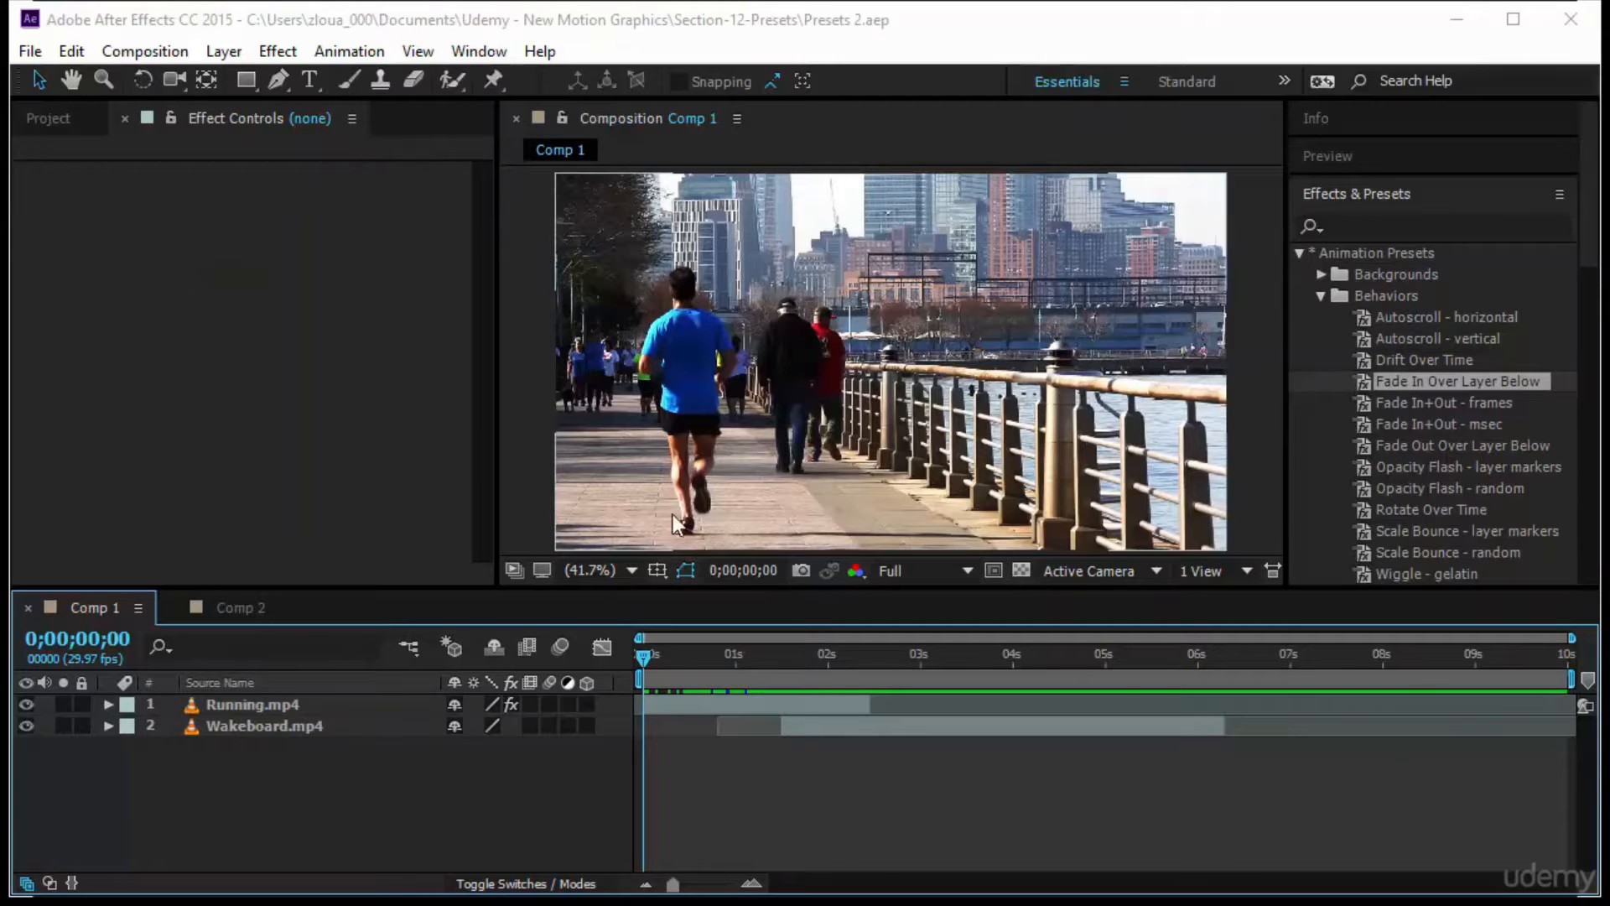
# In Comp 2, trim the start of Orange Solid 1 to about 2 seconds and the end of Deep Blue Solid 1 to about 3 seconds.
pyautogui.click(254, 607)
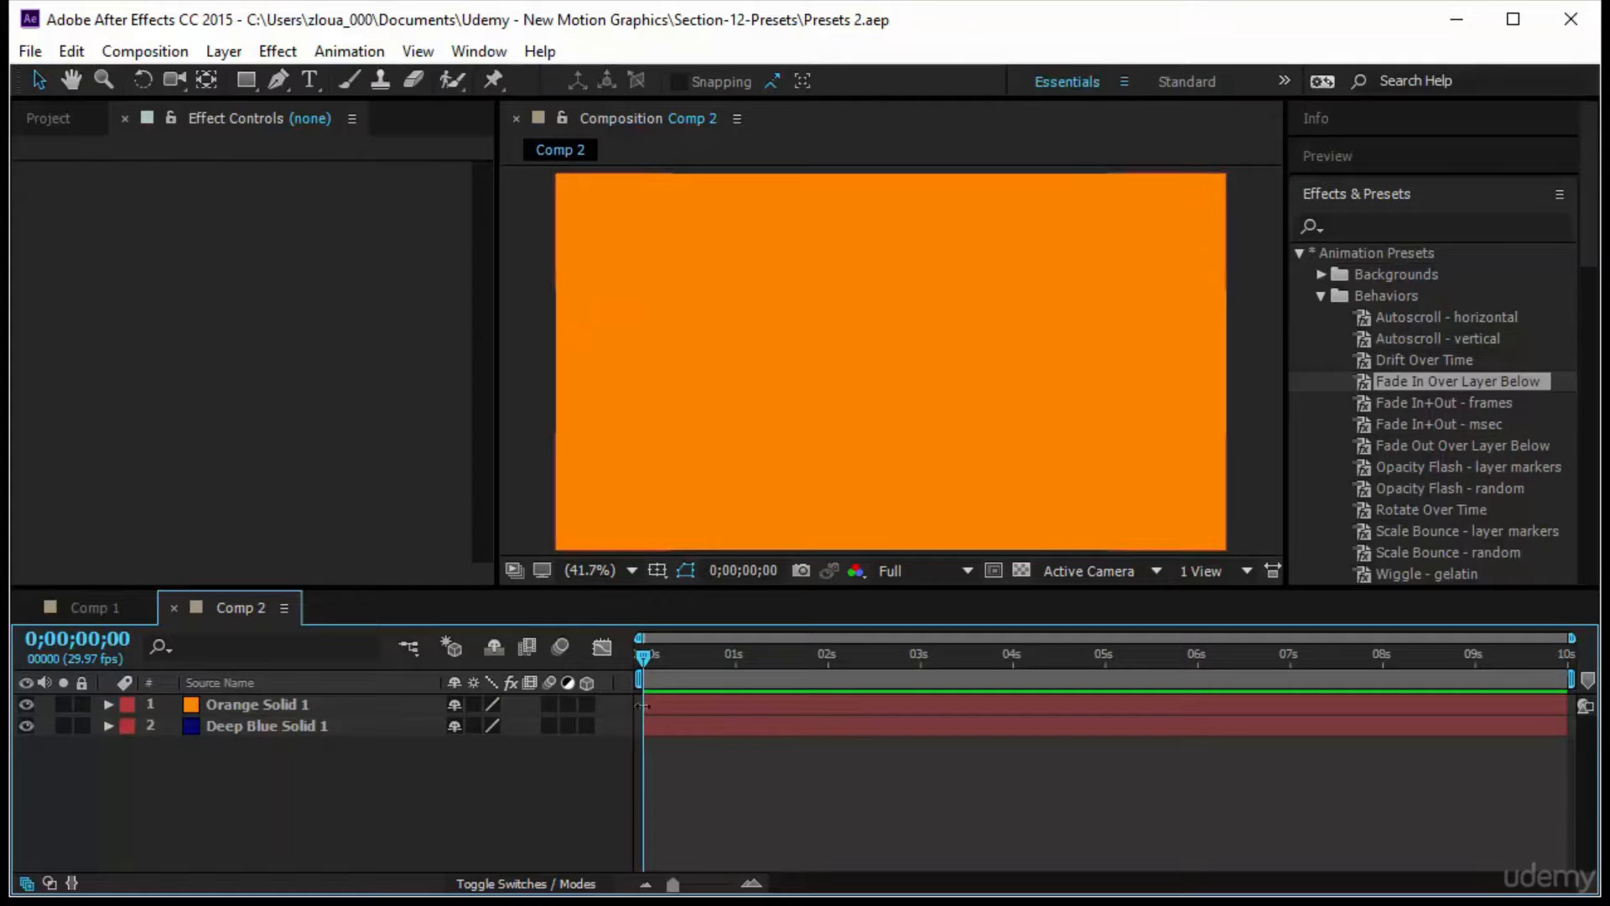
pyautogui.moveTo(642, 705); pyautogui.dragTo(826, 695)
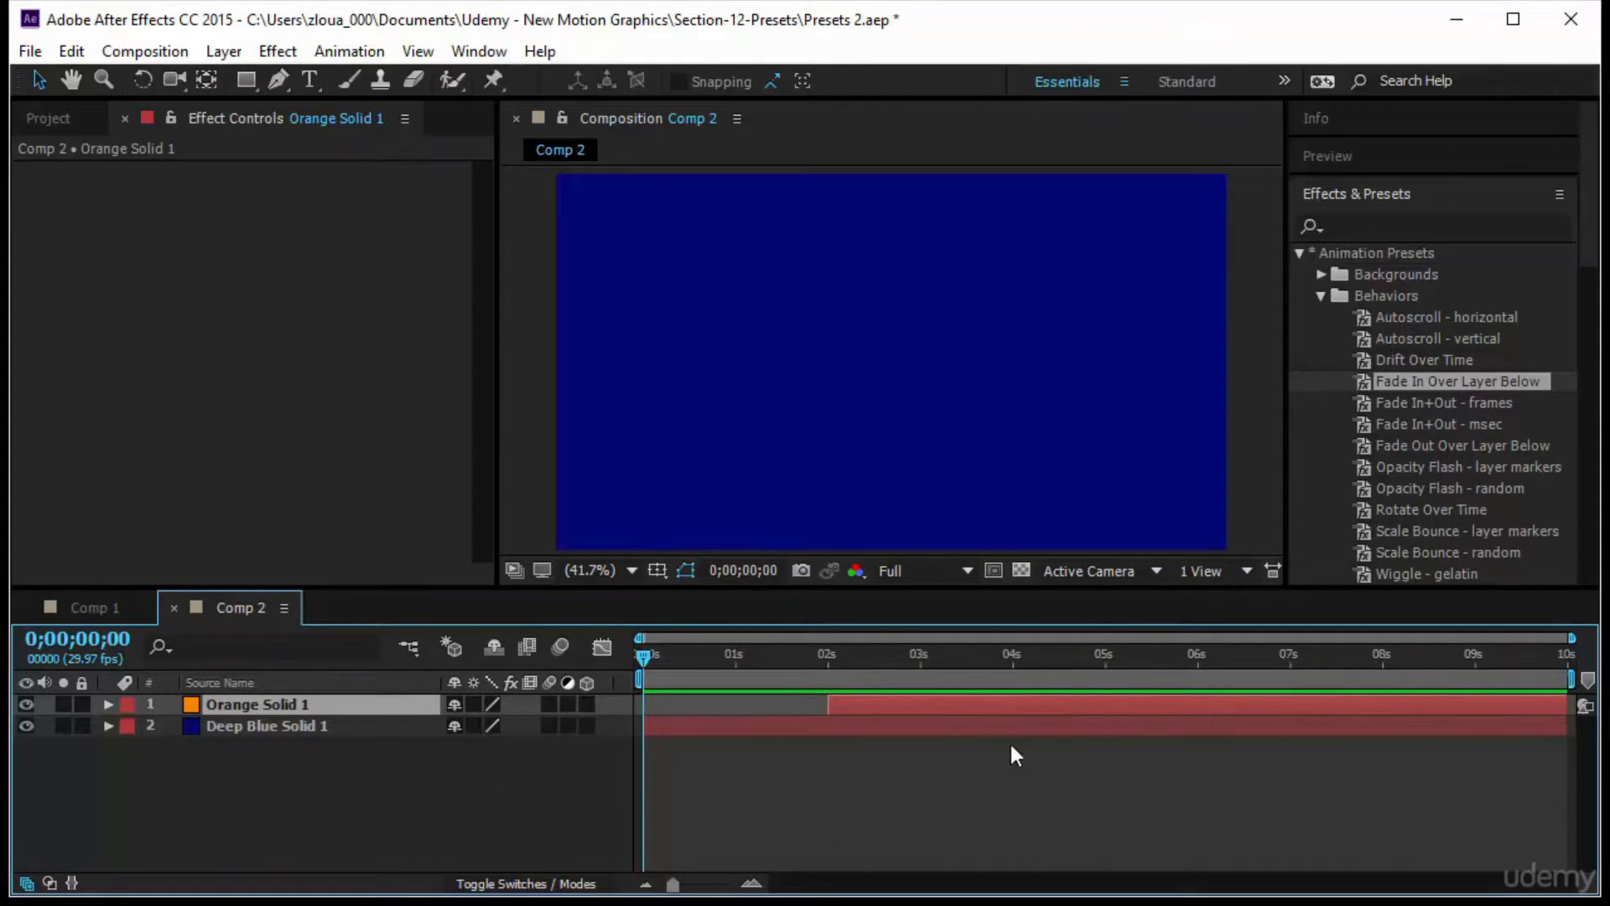
pyautogui.moveTo(1562, 726); pyautogui.dragTo(914, 731)
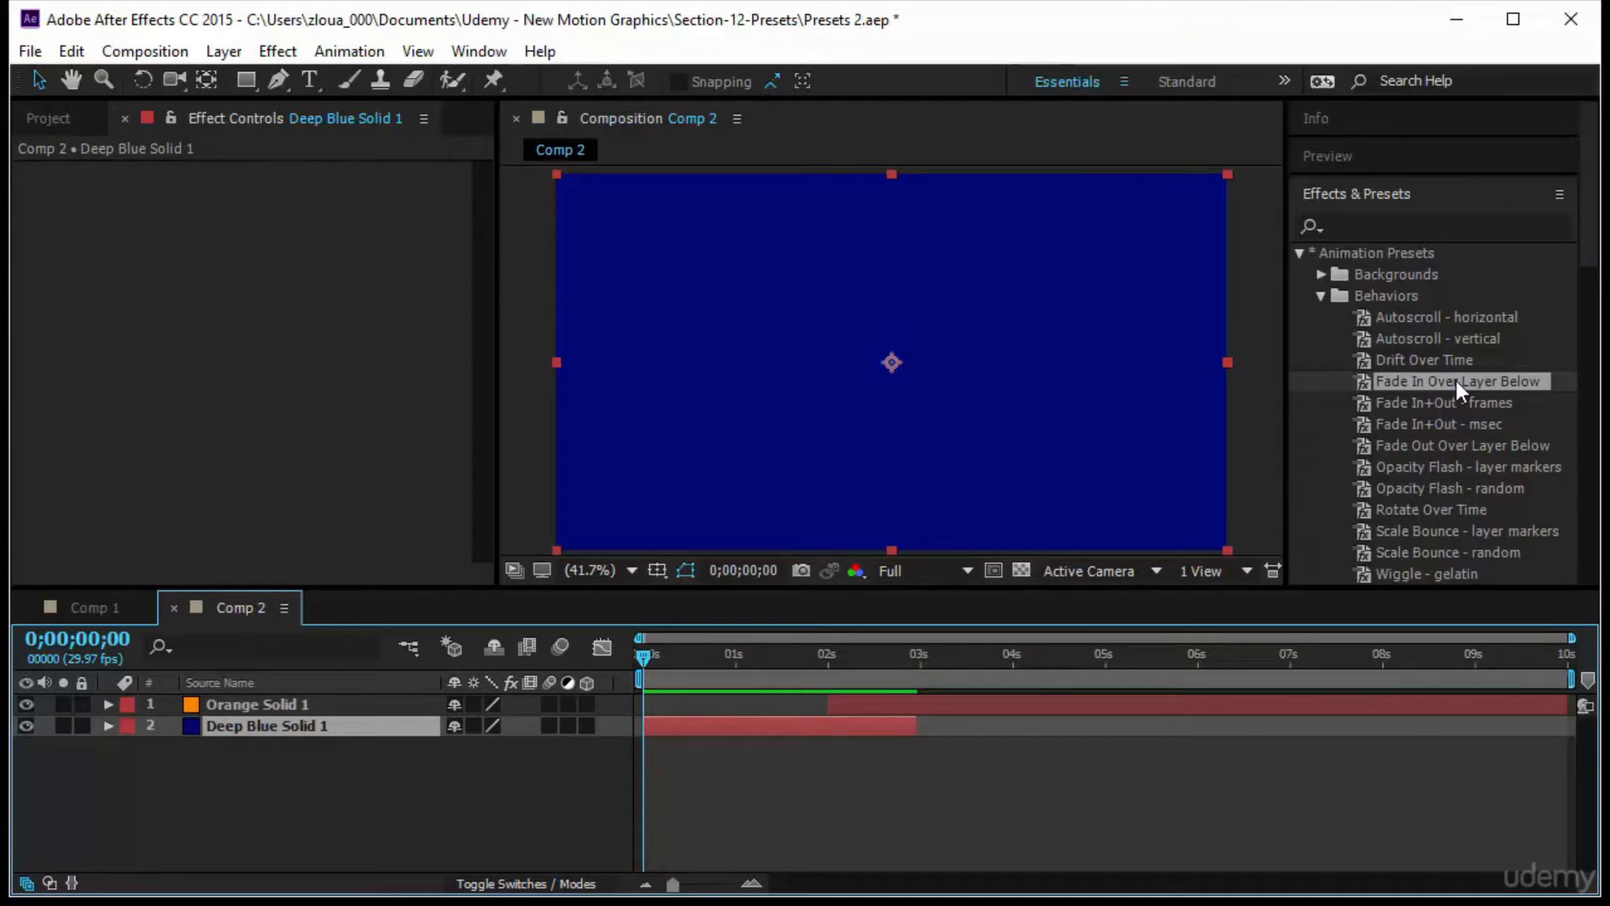
# Apply the Fade In Over Layer Below preset to Orange Solid 1 and preview the transition from the composition's start.
pyautogui.moveTo(1456, 381); pyautogui.dragTo(314, 698)
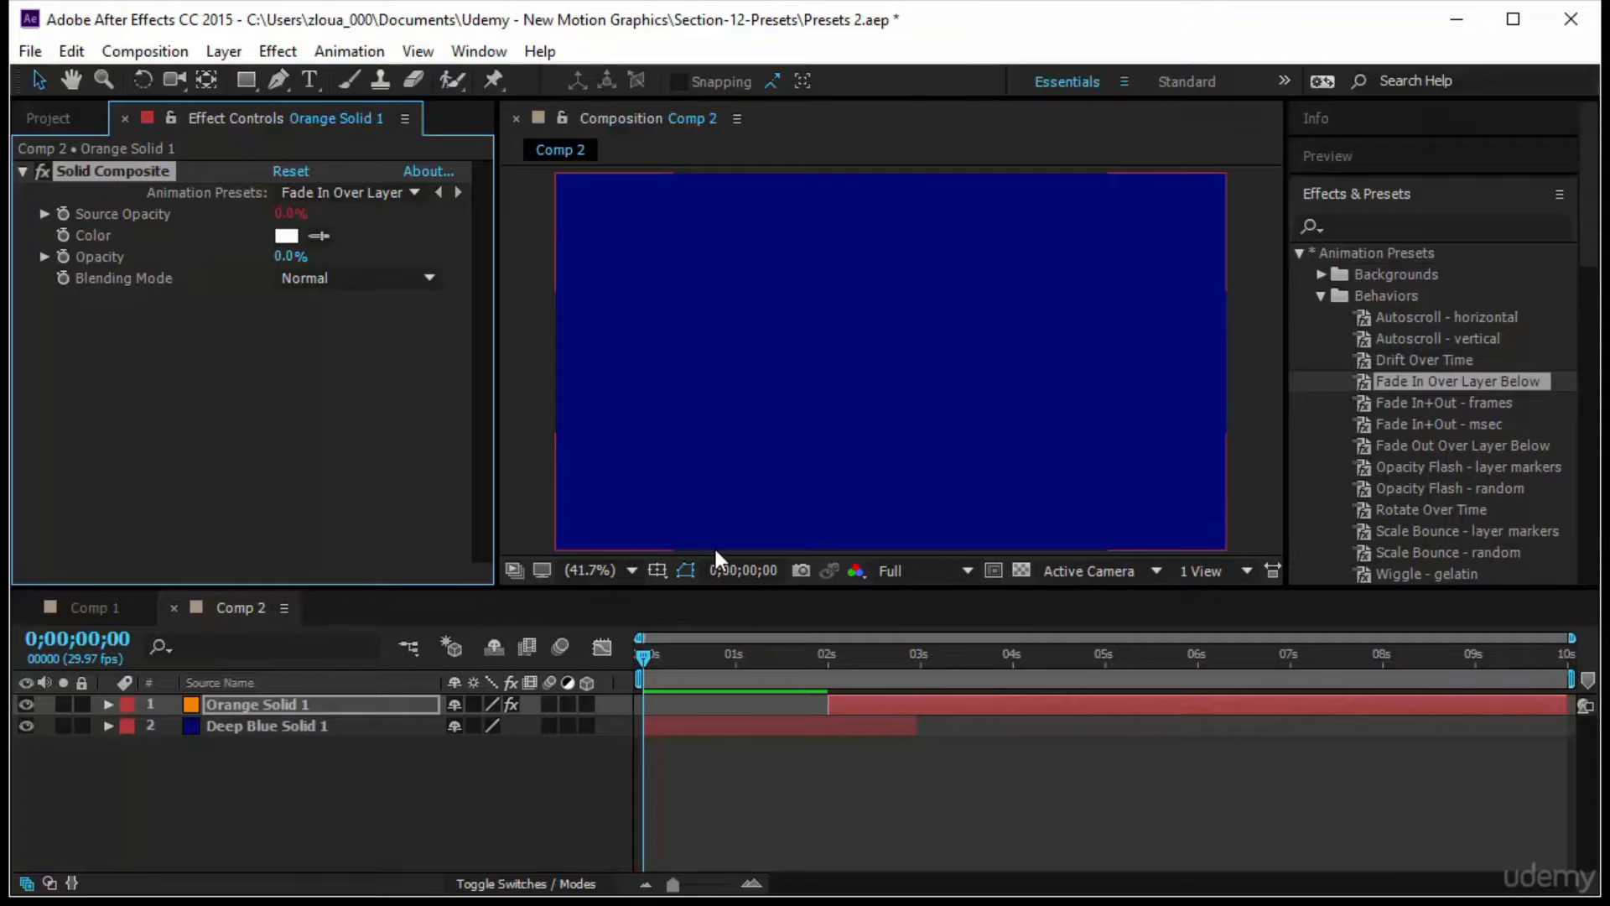
pyautogui.press('space')
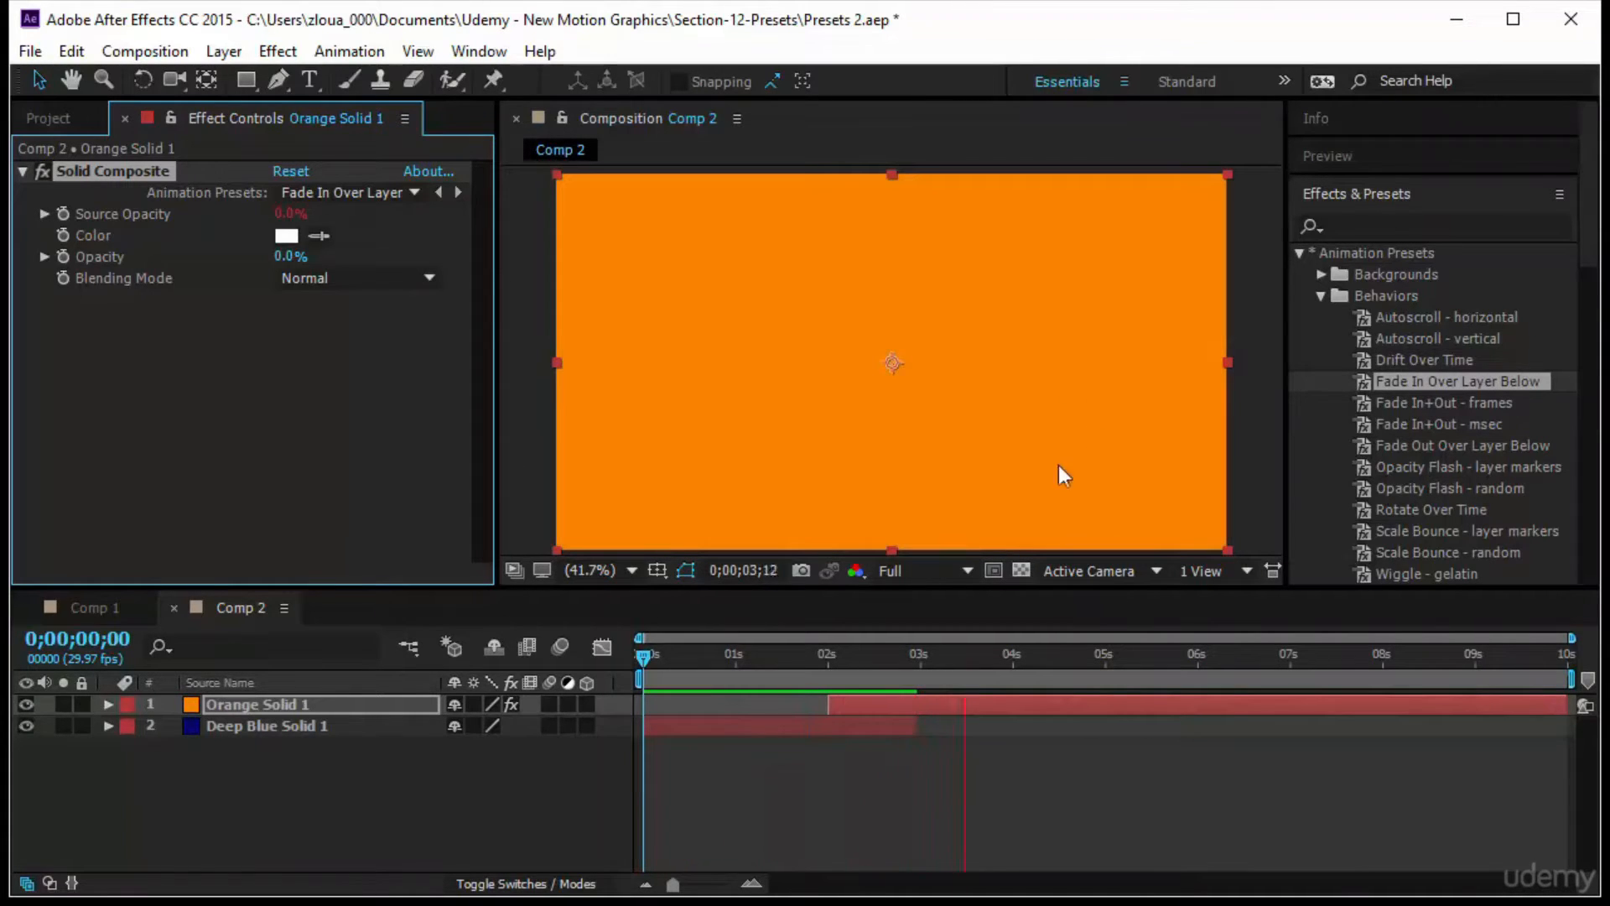
pyautogui.click(640, 662)
# Make Orange Solid 1 span from the composition's start to about 2.9 seconds and Deep Blue Solid 1 from about 1.9 seconds to the end.
pyautogui.moveTo(1516, 704); pyautogui.dragTo(1092, 705)
pyautogui.moveTo(973, 711)
pyautogui.mouseDown()
pyautogui.moveTo(807, 723)
pyautogui.moveTo(1010, 721)
pyautogui.moveTo(975, 733)
pyautogui.mouseUp()
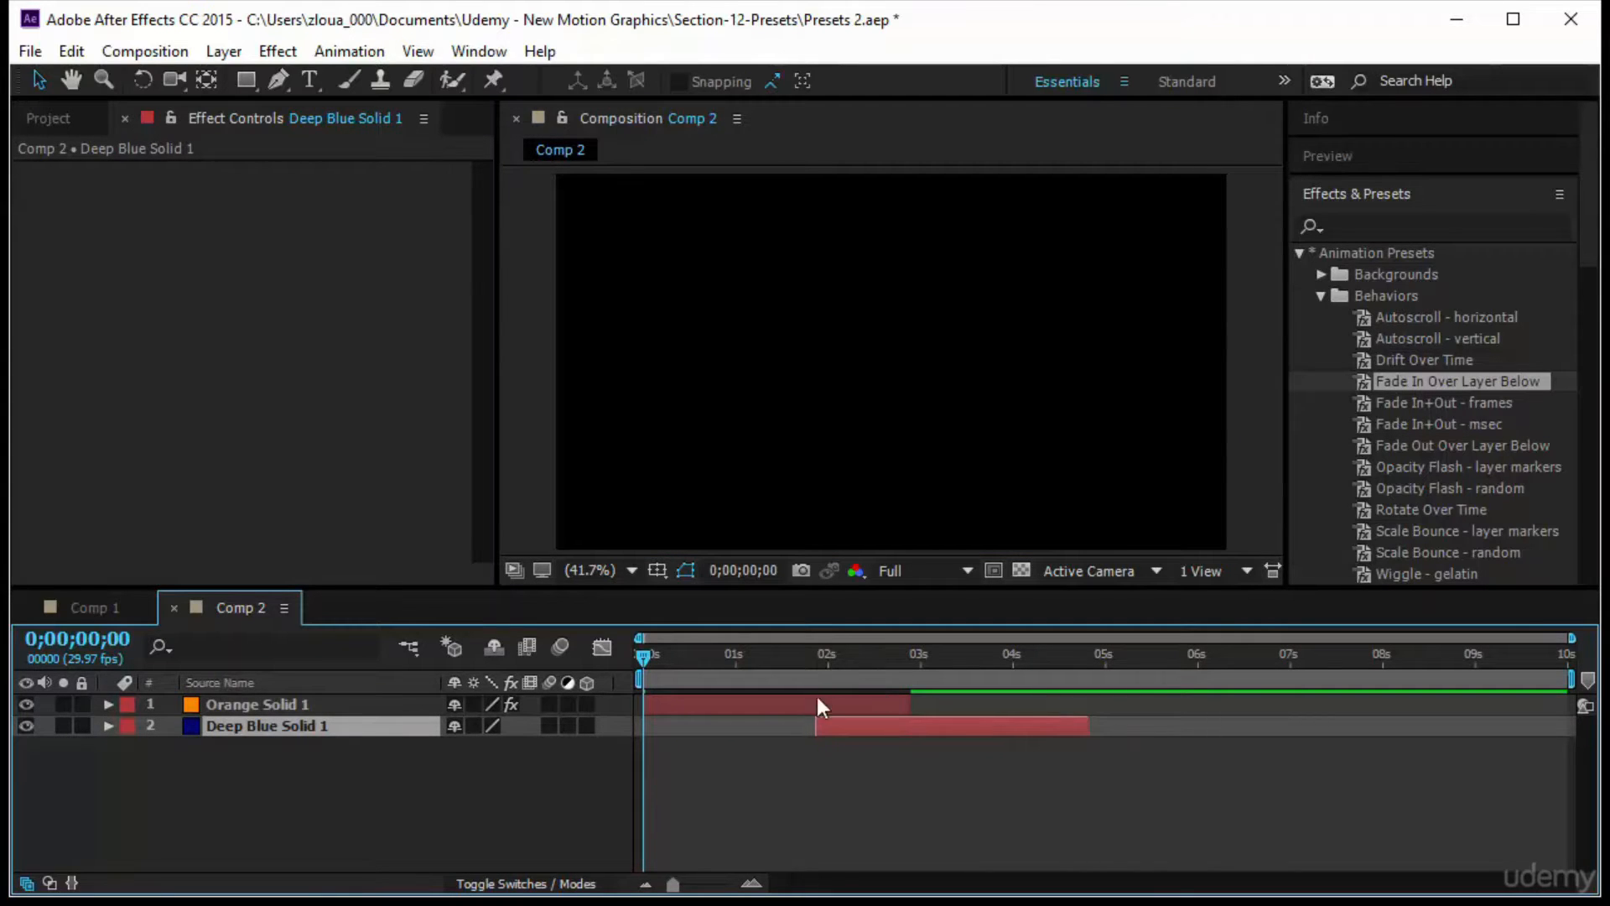
pyautogui.moveTo(1088, 725); pyautogui.dragTo(1570, 745)
pyautogui.click(1394, 815)
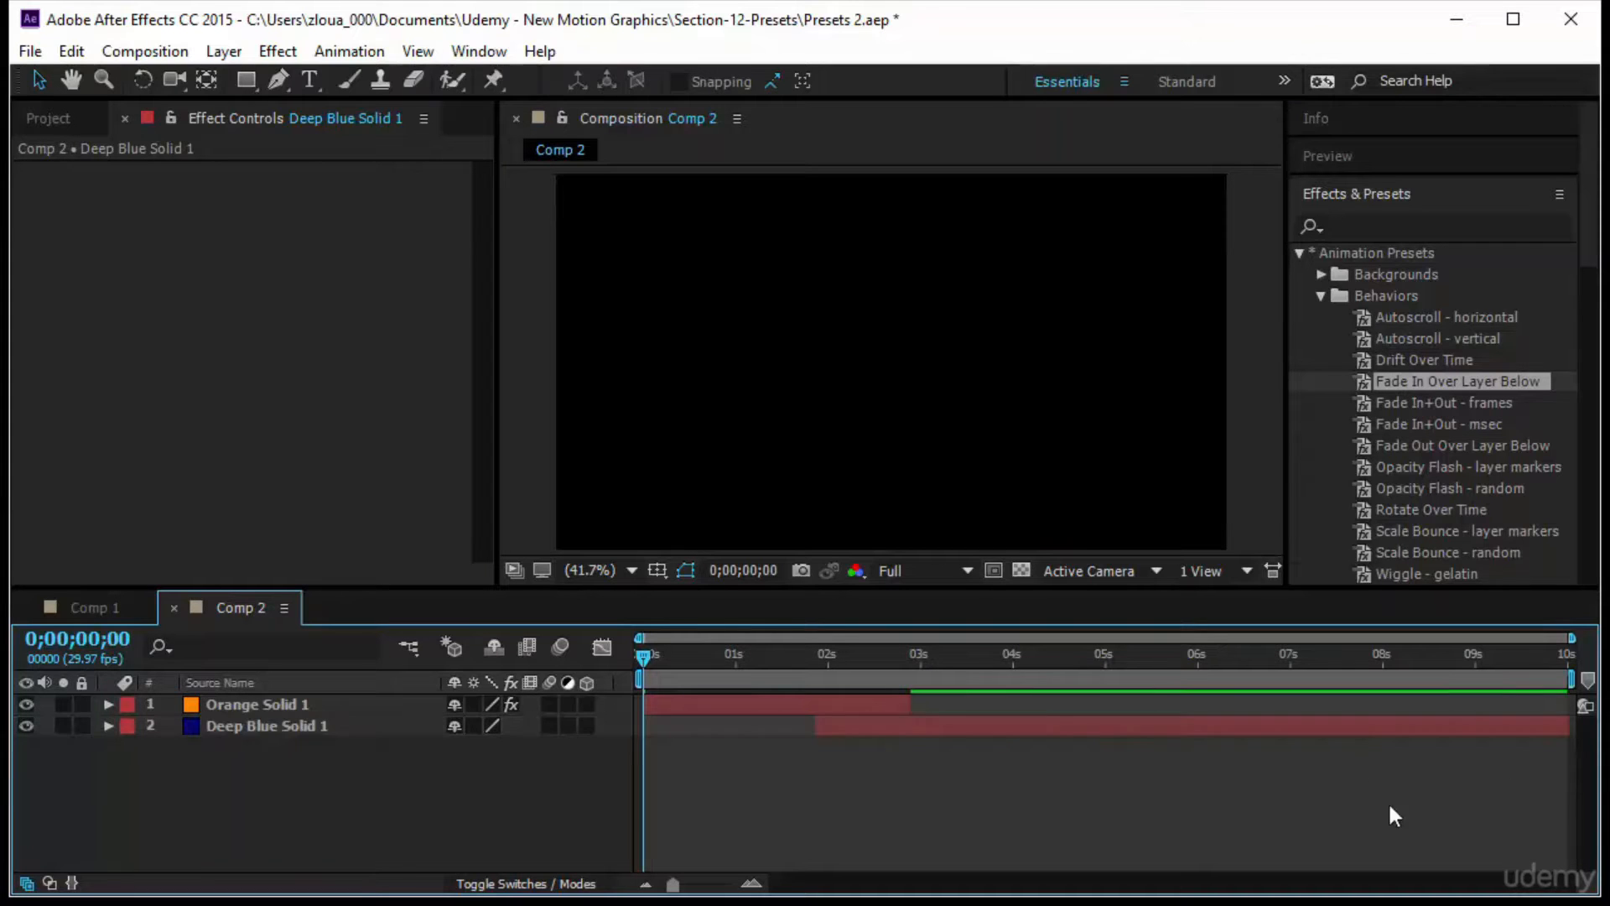
# Switch Orange Solid 1's Solid Composite preset to Fade Out Over Layer Below and preview it from the composition's start.
pyautogui.click(245, 704)
pyautogui.click(326, 189)
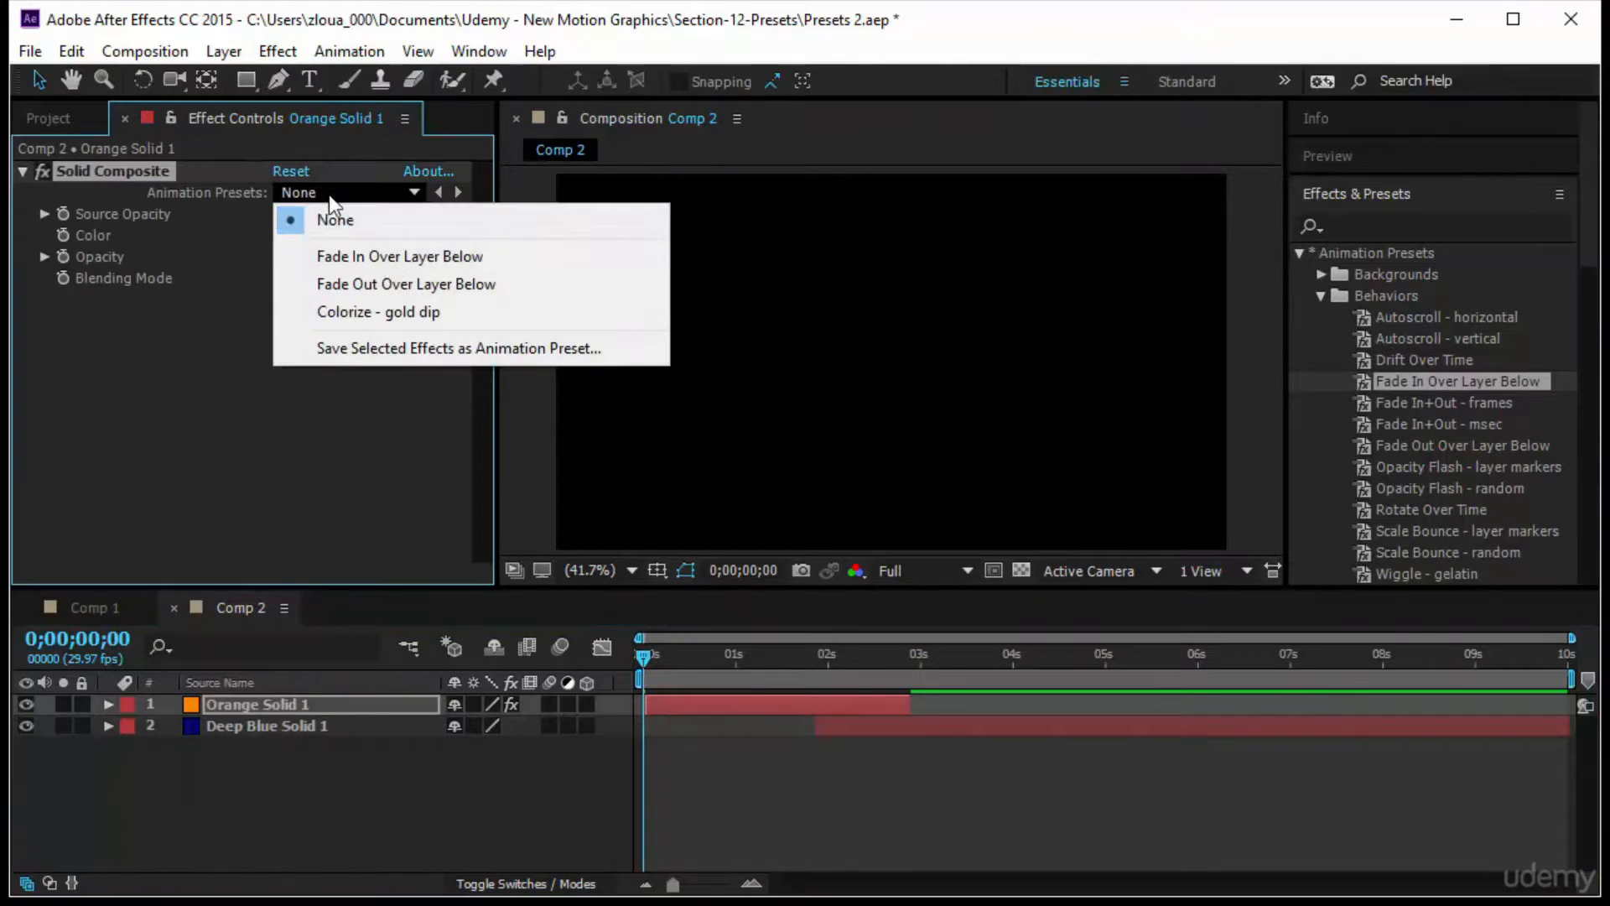
pyautogui.click(390, 282)
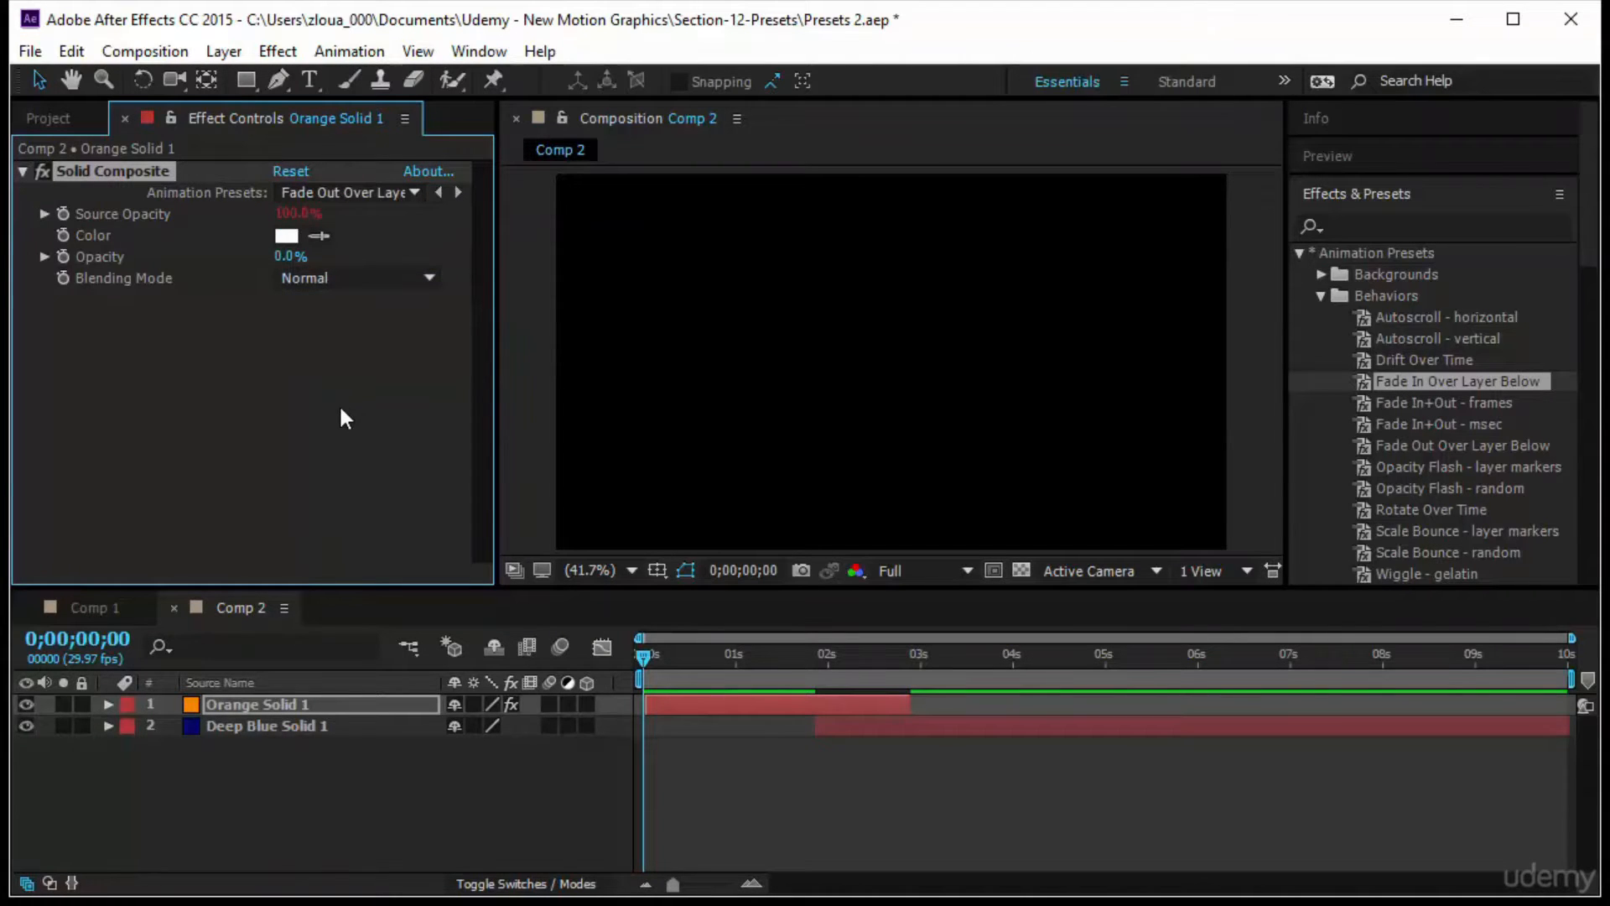
pyautogui.press('space')
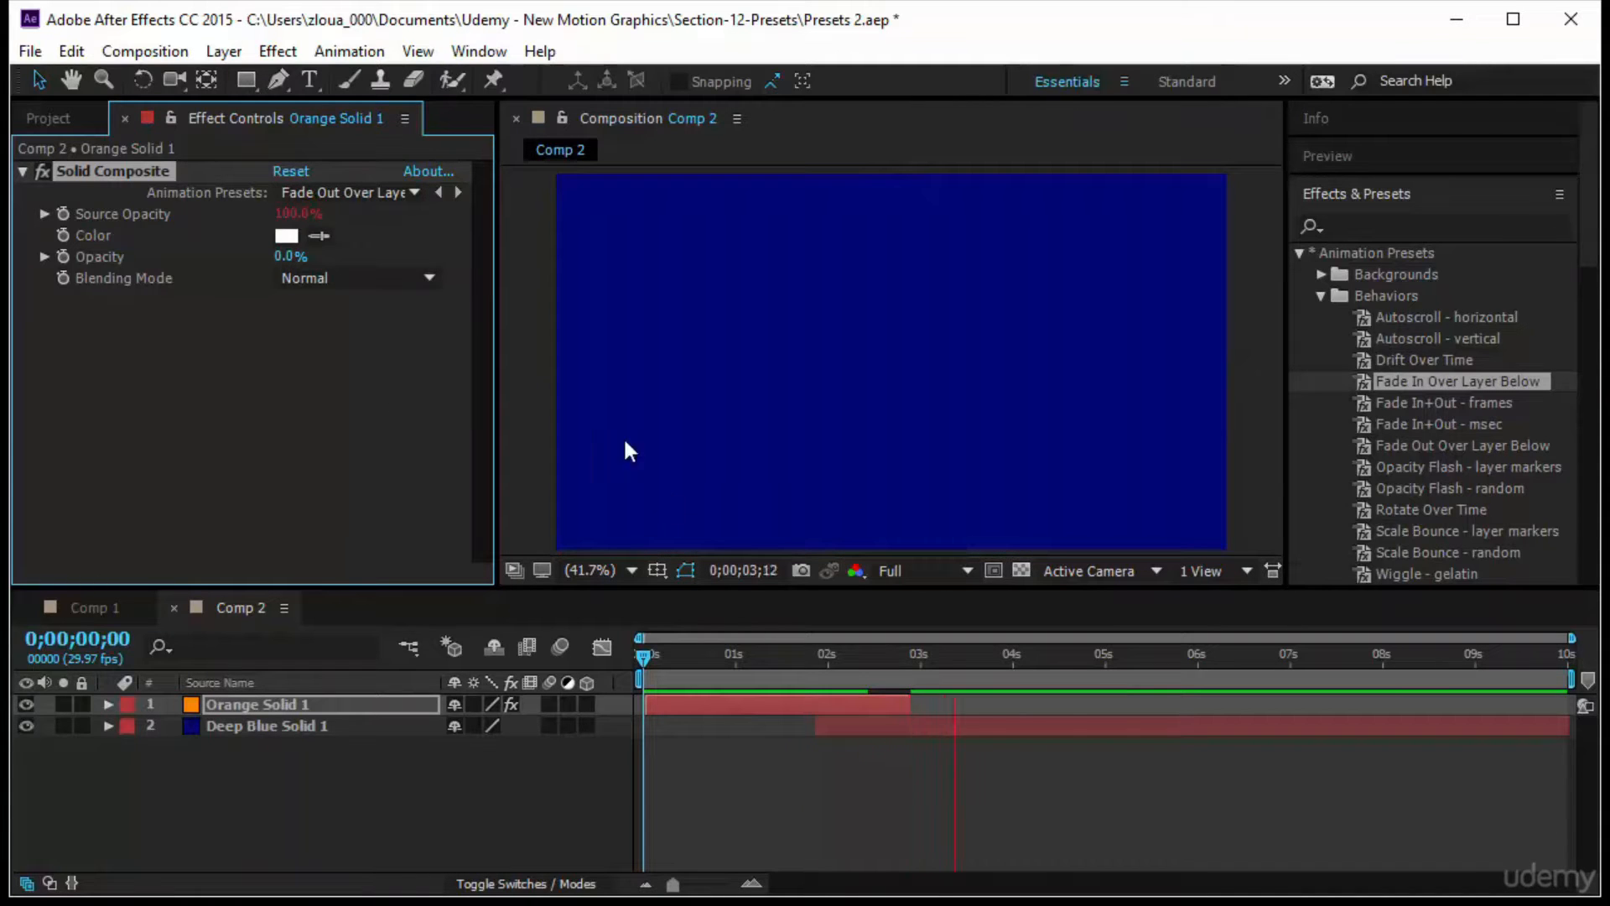
pyautogui.moveTo(643, 658); pyautogui.dragTo(547, 736)
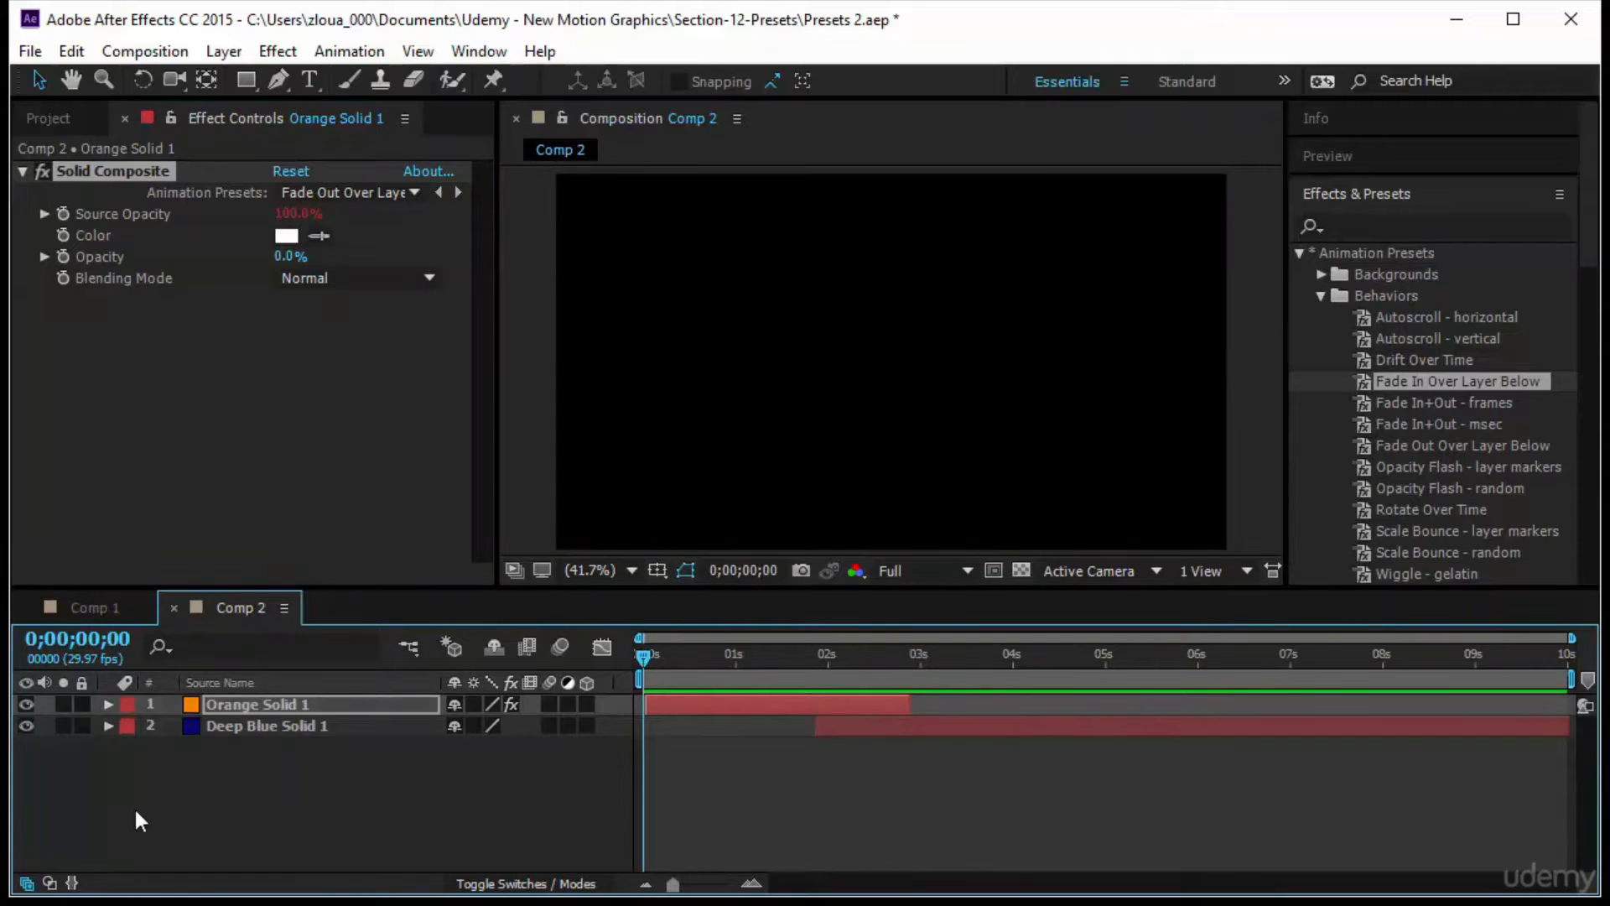
# Extend the end of Orange Solid 1 to about 5.5 seconds and trim the start of Deep Blue Solid 1 to about 4.6 seconds.
pyautogui.click(228, 702)
pyautogui.click(107, 704)
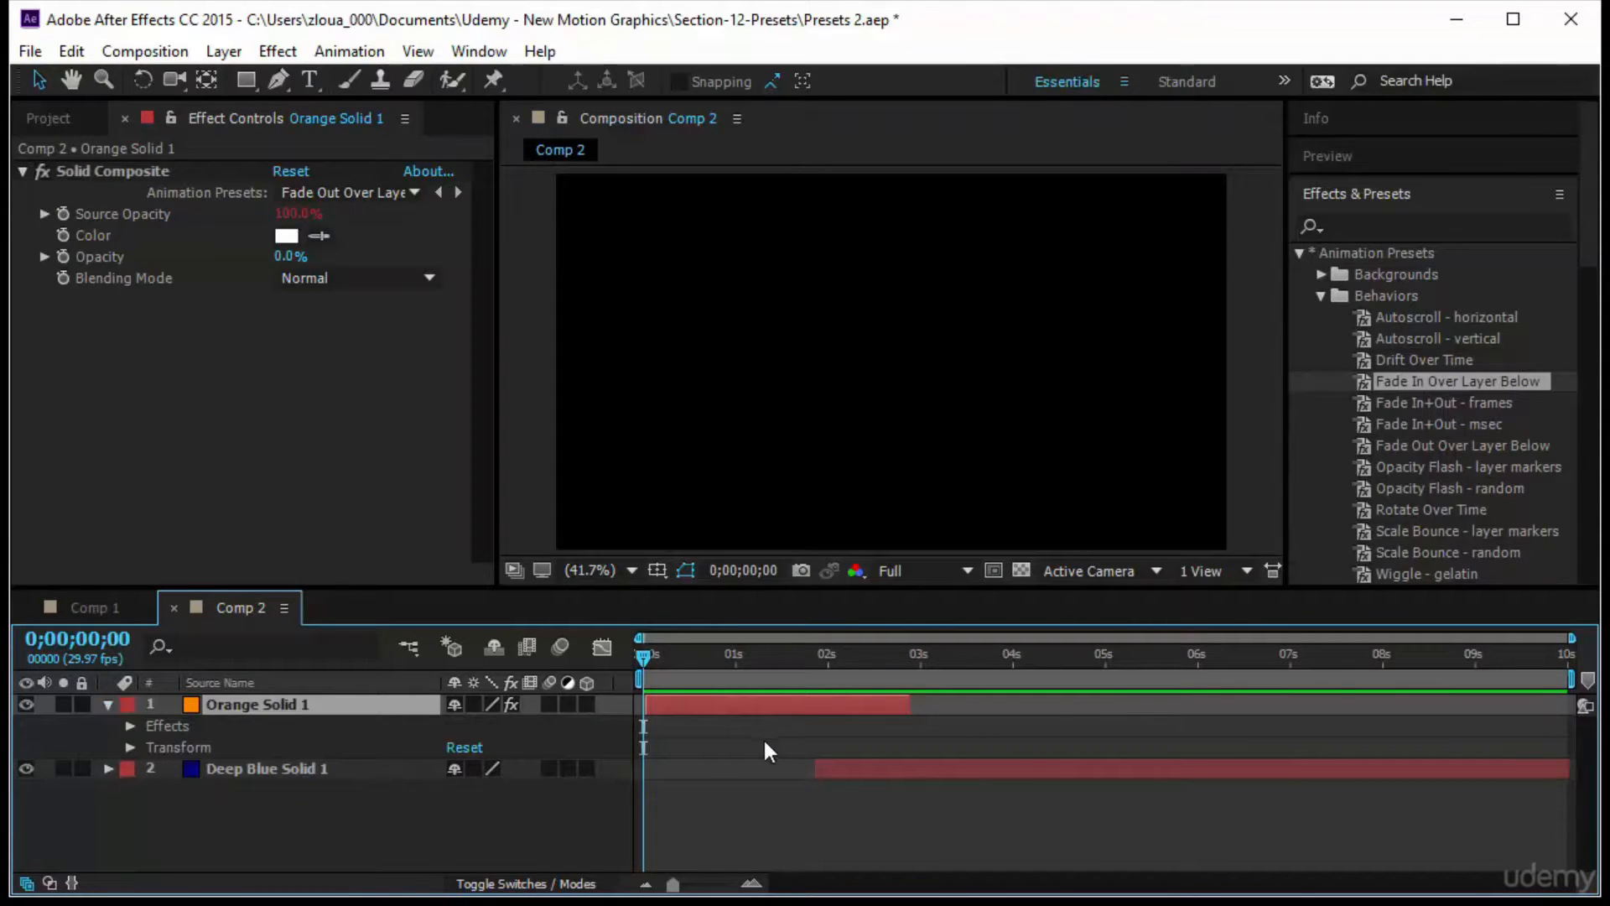
pyautogui.click(968, 769)
pyautogui.moveTo(915, 703); pyautogui.dragTo(1151, 704)
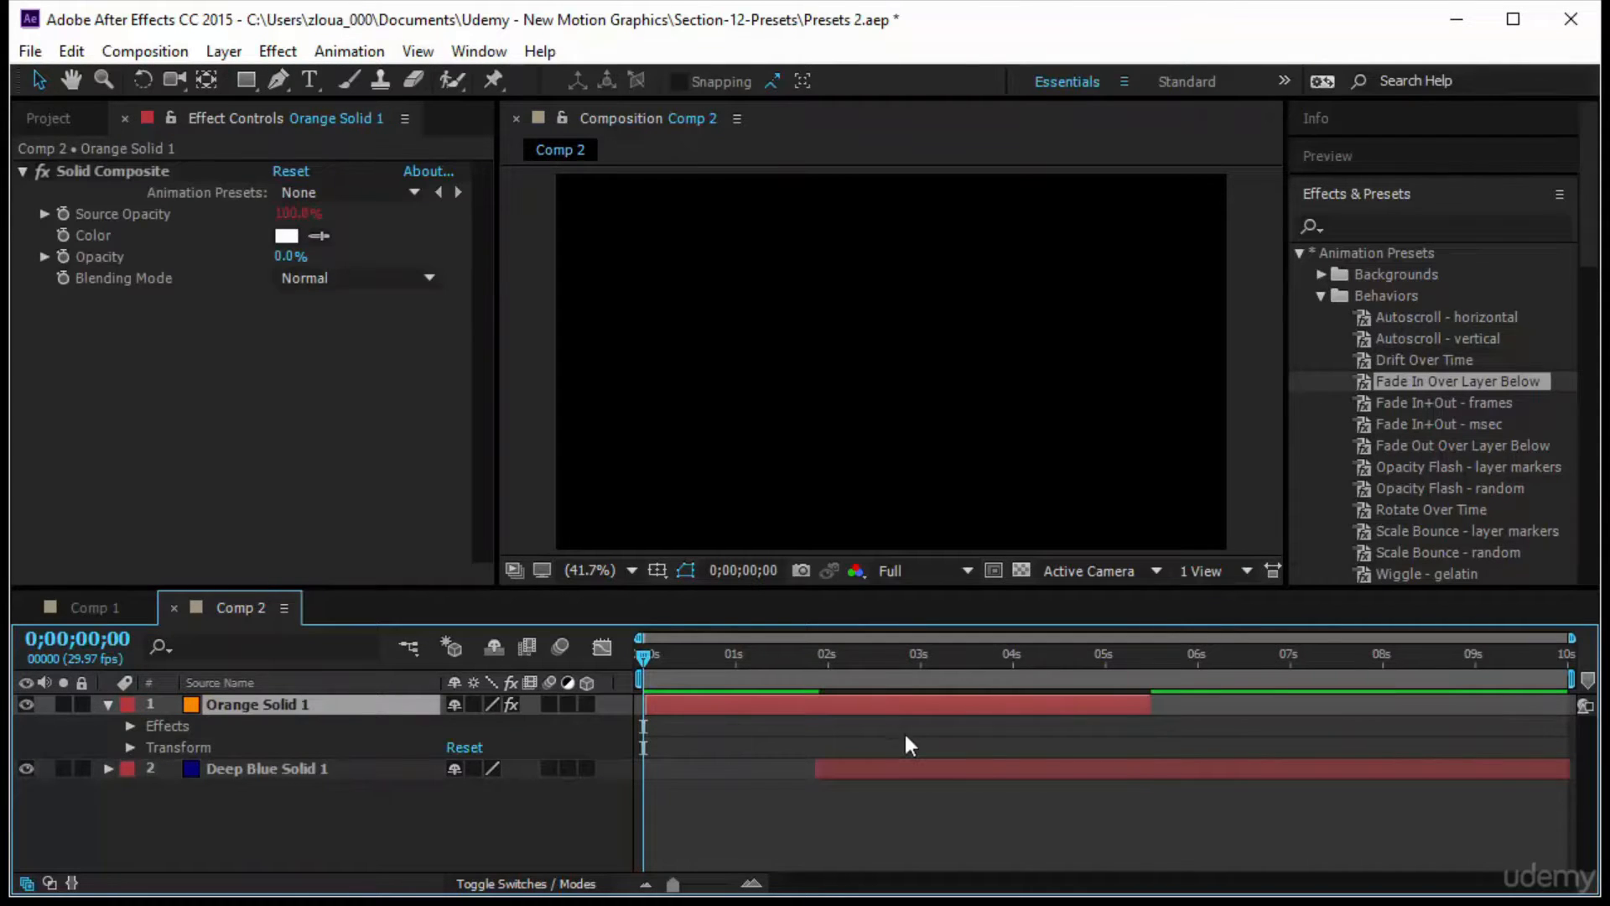
pyautogui.moveTo(822, 768); pyautogui.dragTo(1062, 763)
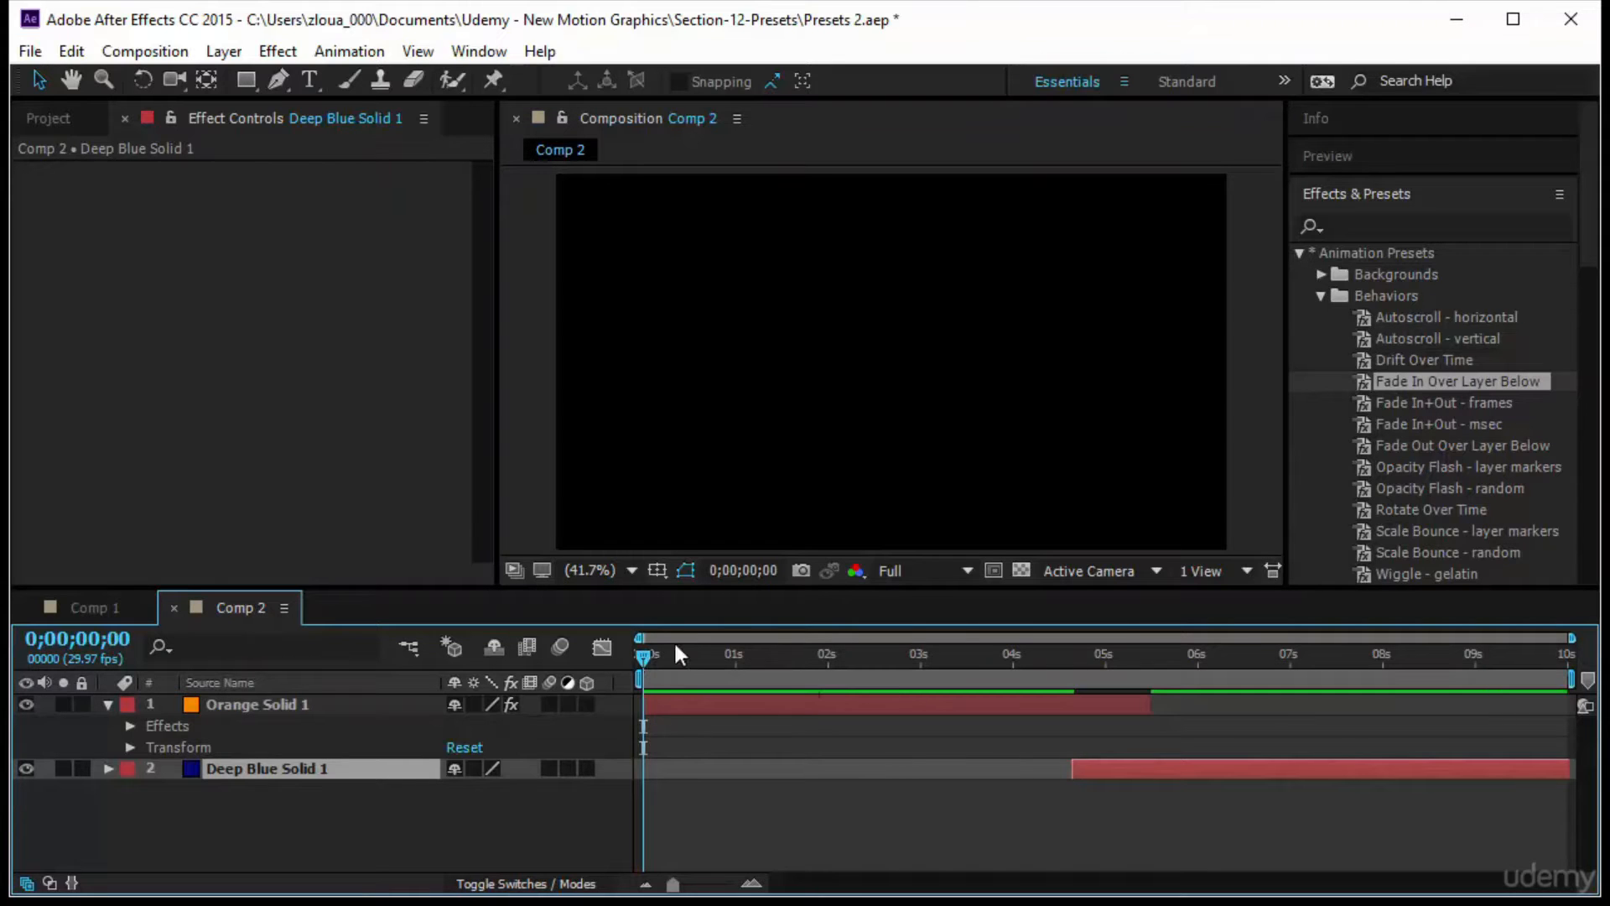
# Preview the overlap between the two solids from 0;00;04;02 and return to the composition's start.
pyautogui.moveTo(644, 655); pyautogui.dragTo(1020, 671)
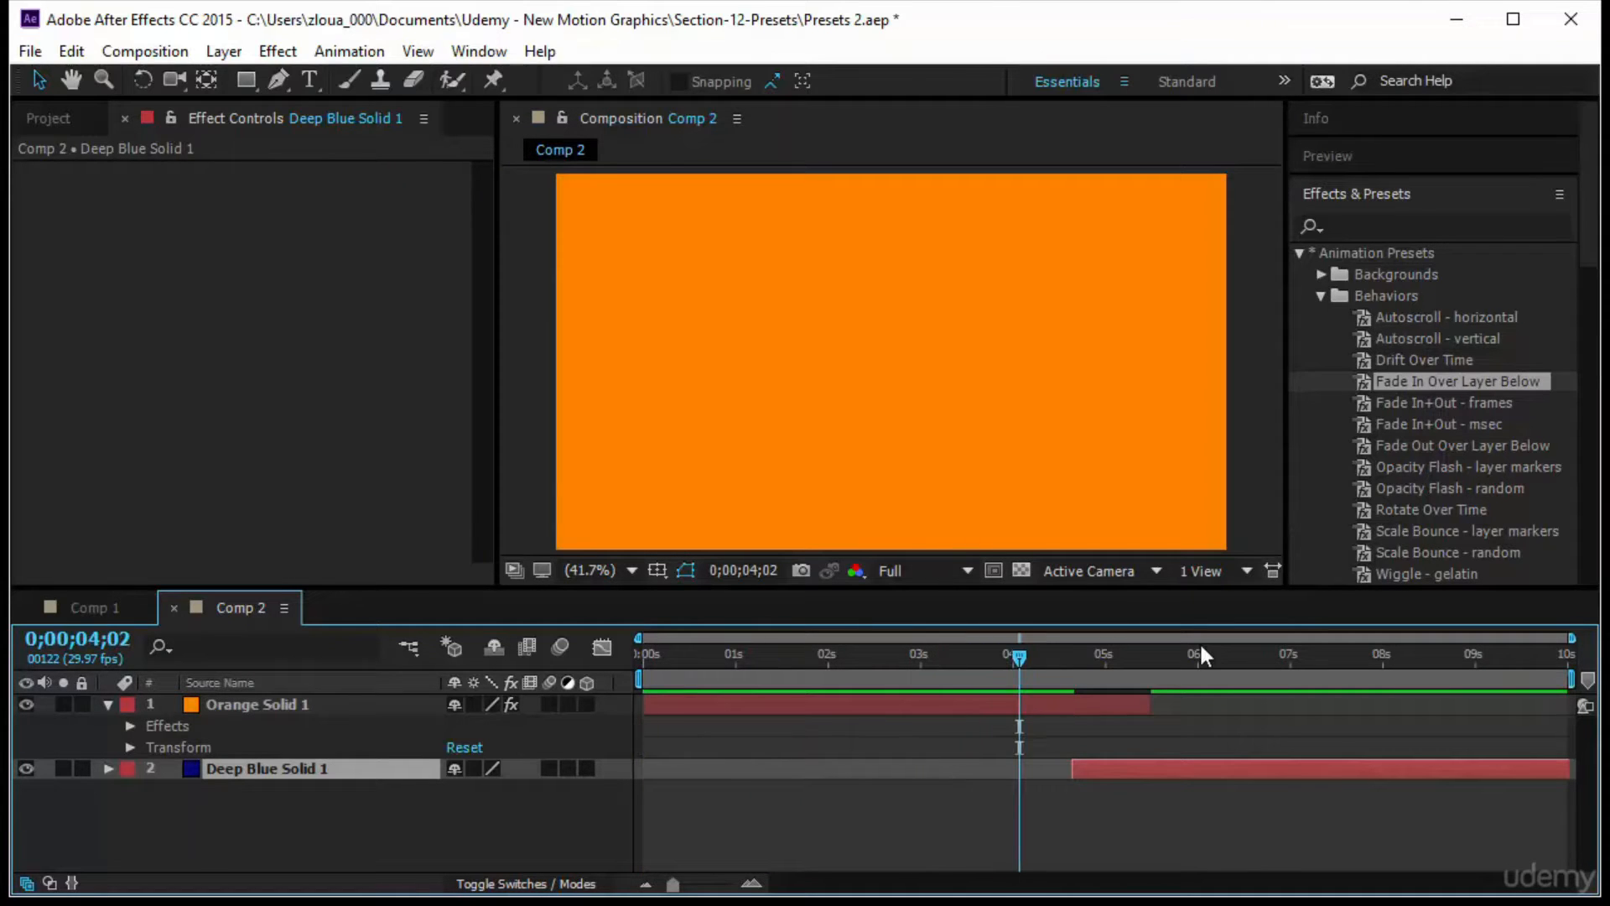
pyautogui.press('space')
pyautogui.press('space')
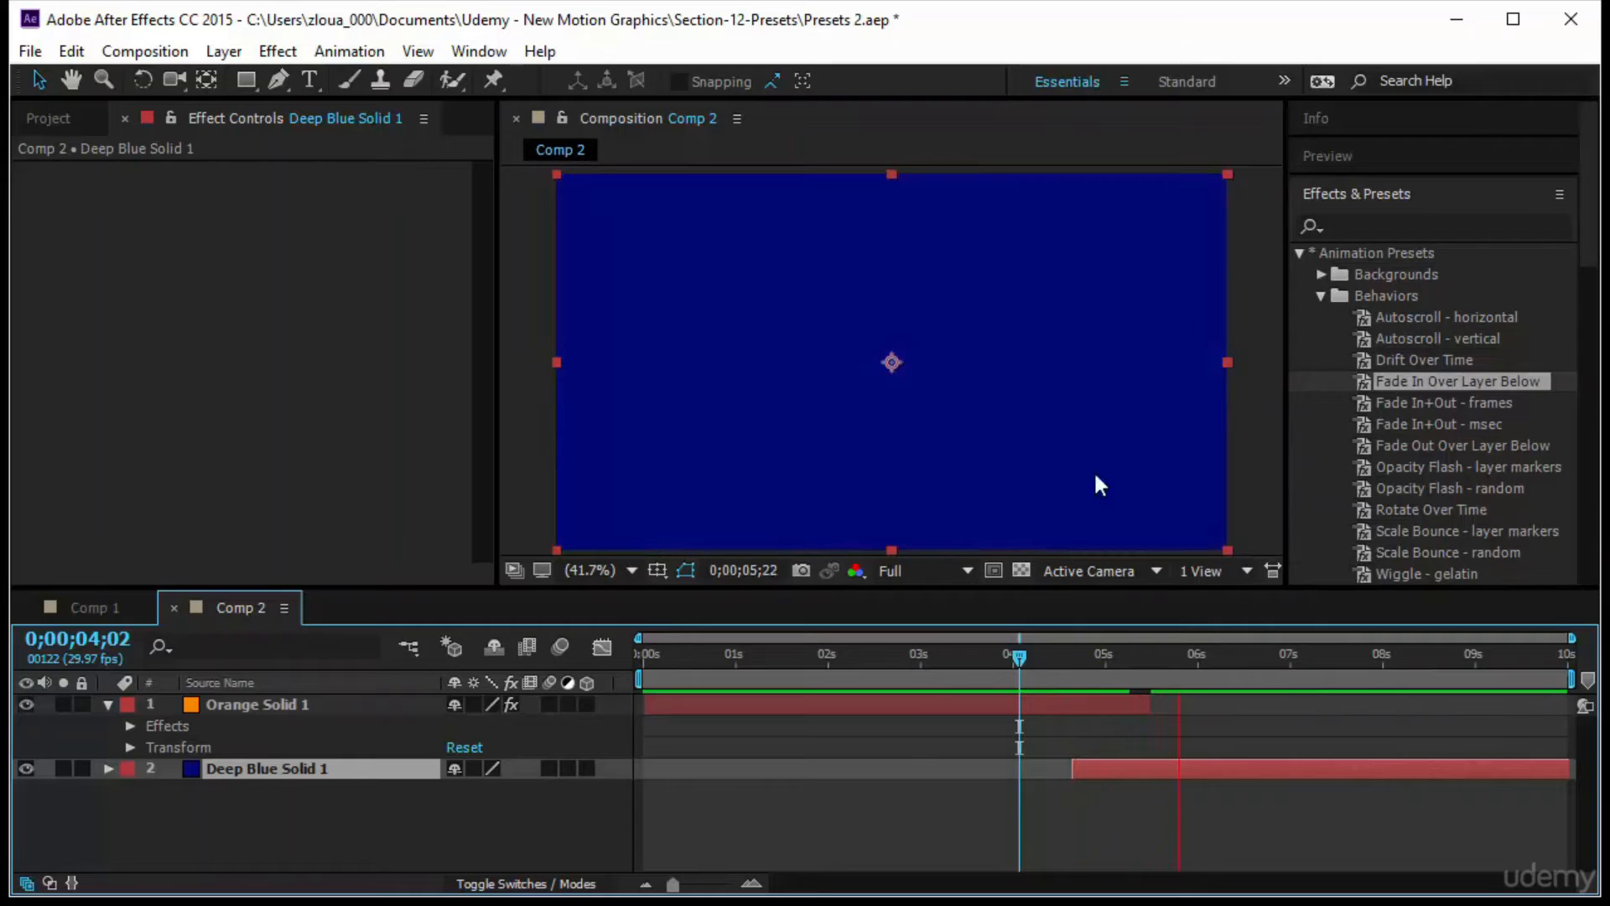
pyautogui.press('Home')
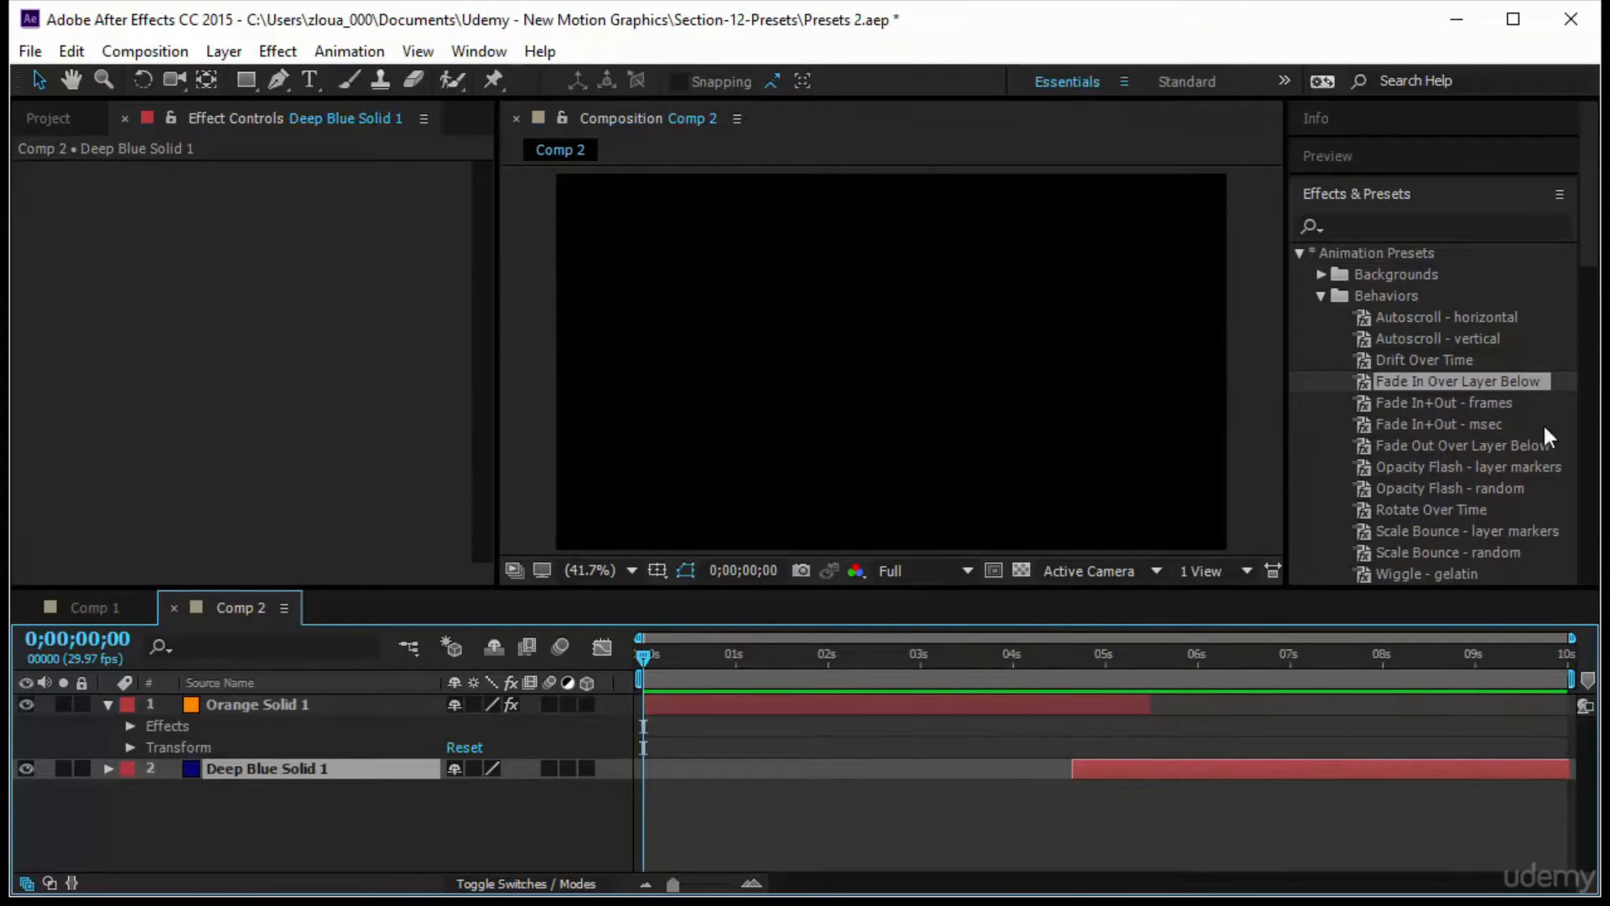
# In Comp 3, draw a small yellow rectangle with a 10 px white stroke to the left of the composition's centre.
pyautogui.click(1407, 503)
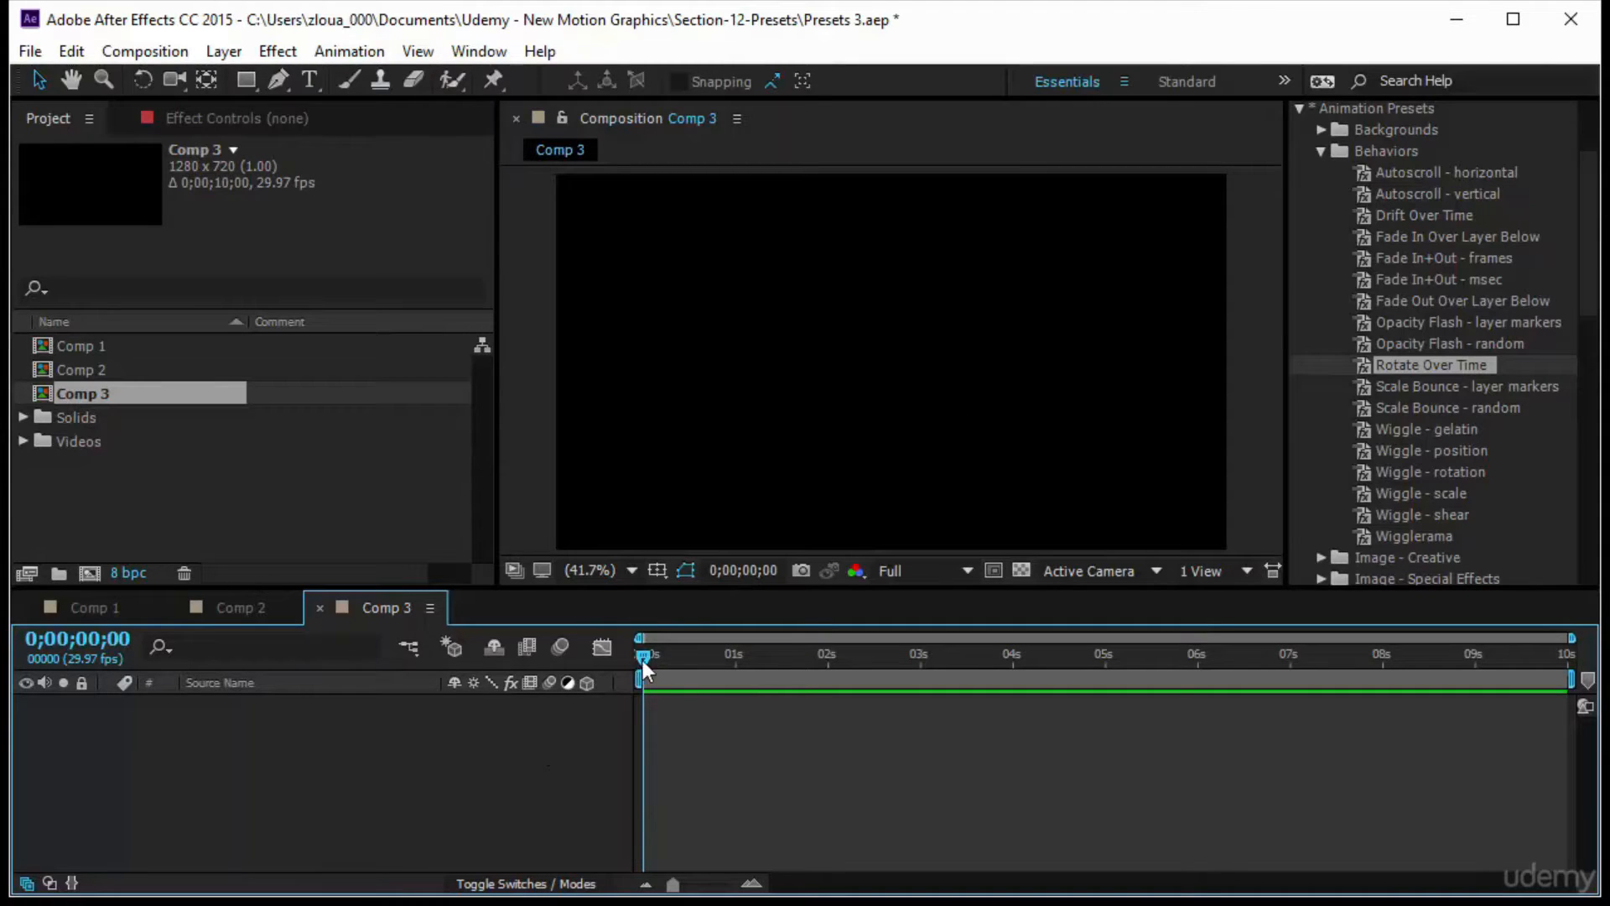
pyautogui.moveTo(643, 660); pyautogui.dragTo(394, 736)
pyautogui.moveTo(646, 659)
pyautogui.mouseDown()
pyautogui.moveTo(1019, 694)
pyautogui.moveTo(520, 671)
pyautogui.mouseUp()
pyautogui.click(246, 81)
pyautogui.moveTo(687, 325)
pyautogui.mouseDown()
pyautogui.moveTo(712, 360)
pyautogui.moveTo(795, 405)
pyautogui.mouseUp()
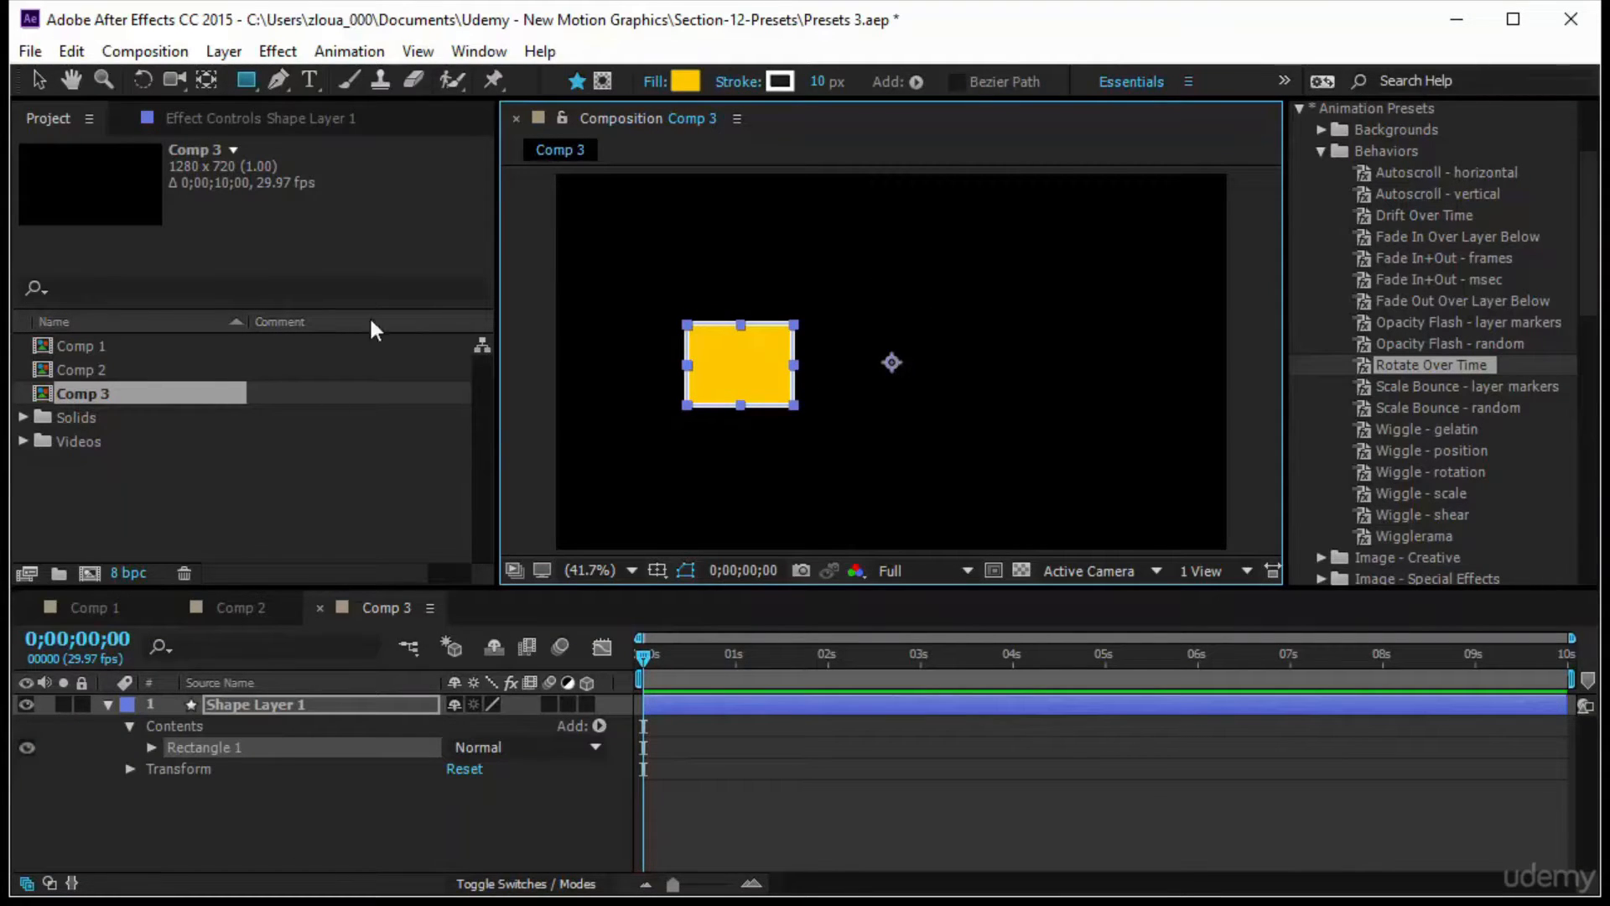
# Apply the Rotate Over Time preset to the rectangle's shape layer and switch to the Selection tool.
pyautogui.click(278, 701)
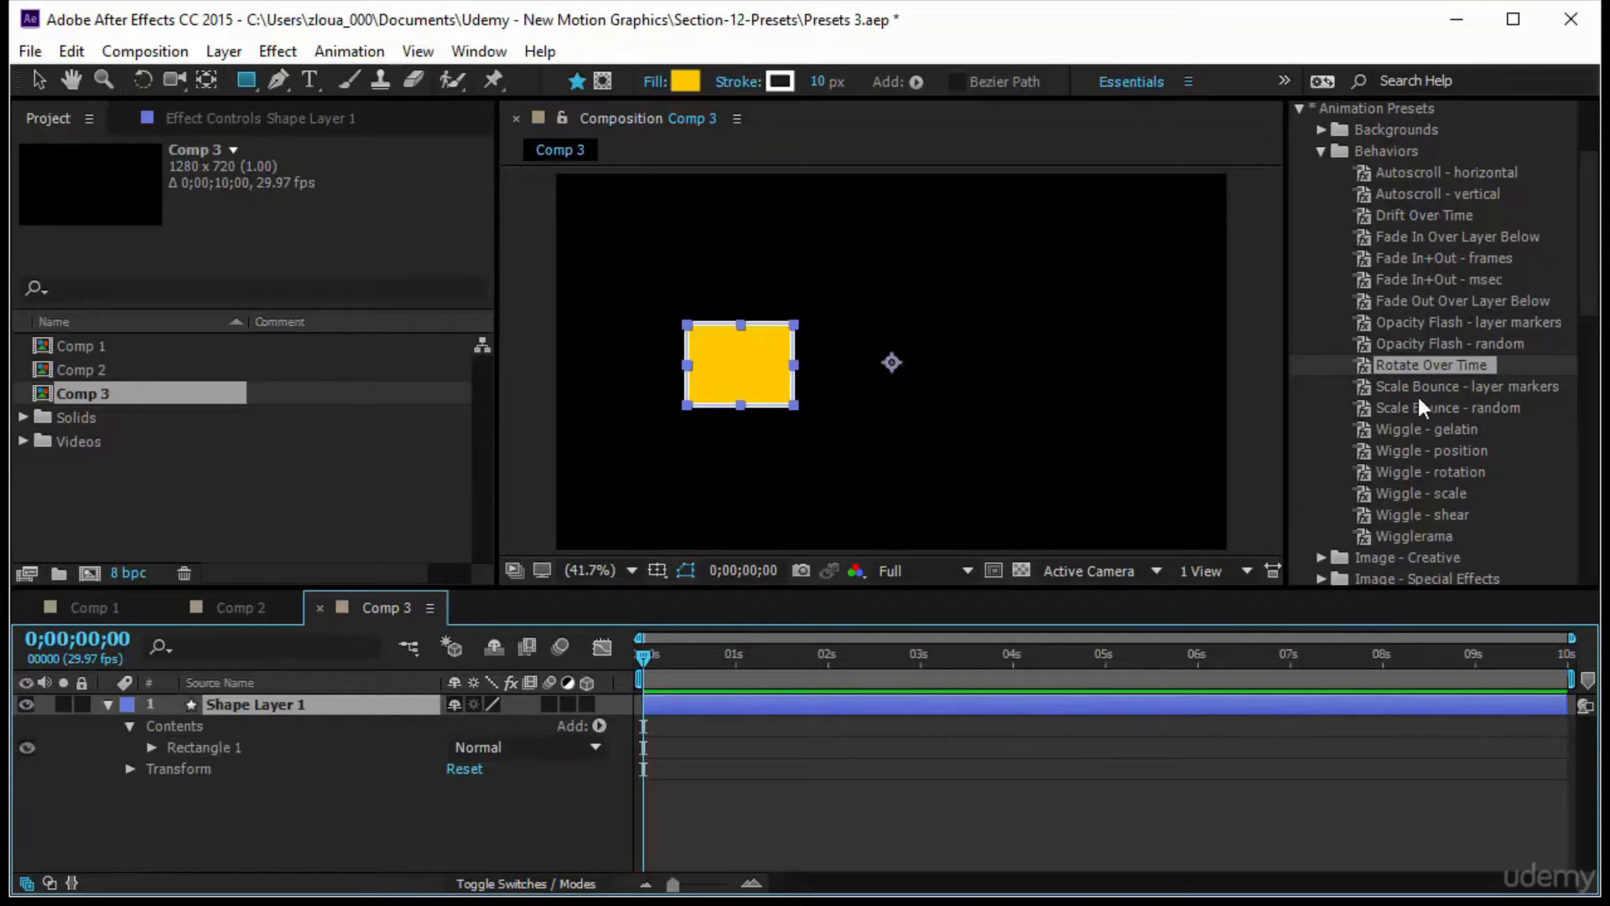
pyautogui.moveTo(1426, 364); pyautogui.dragTo(334, 710)
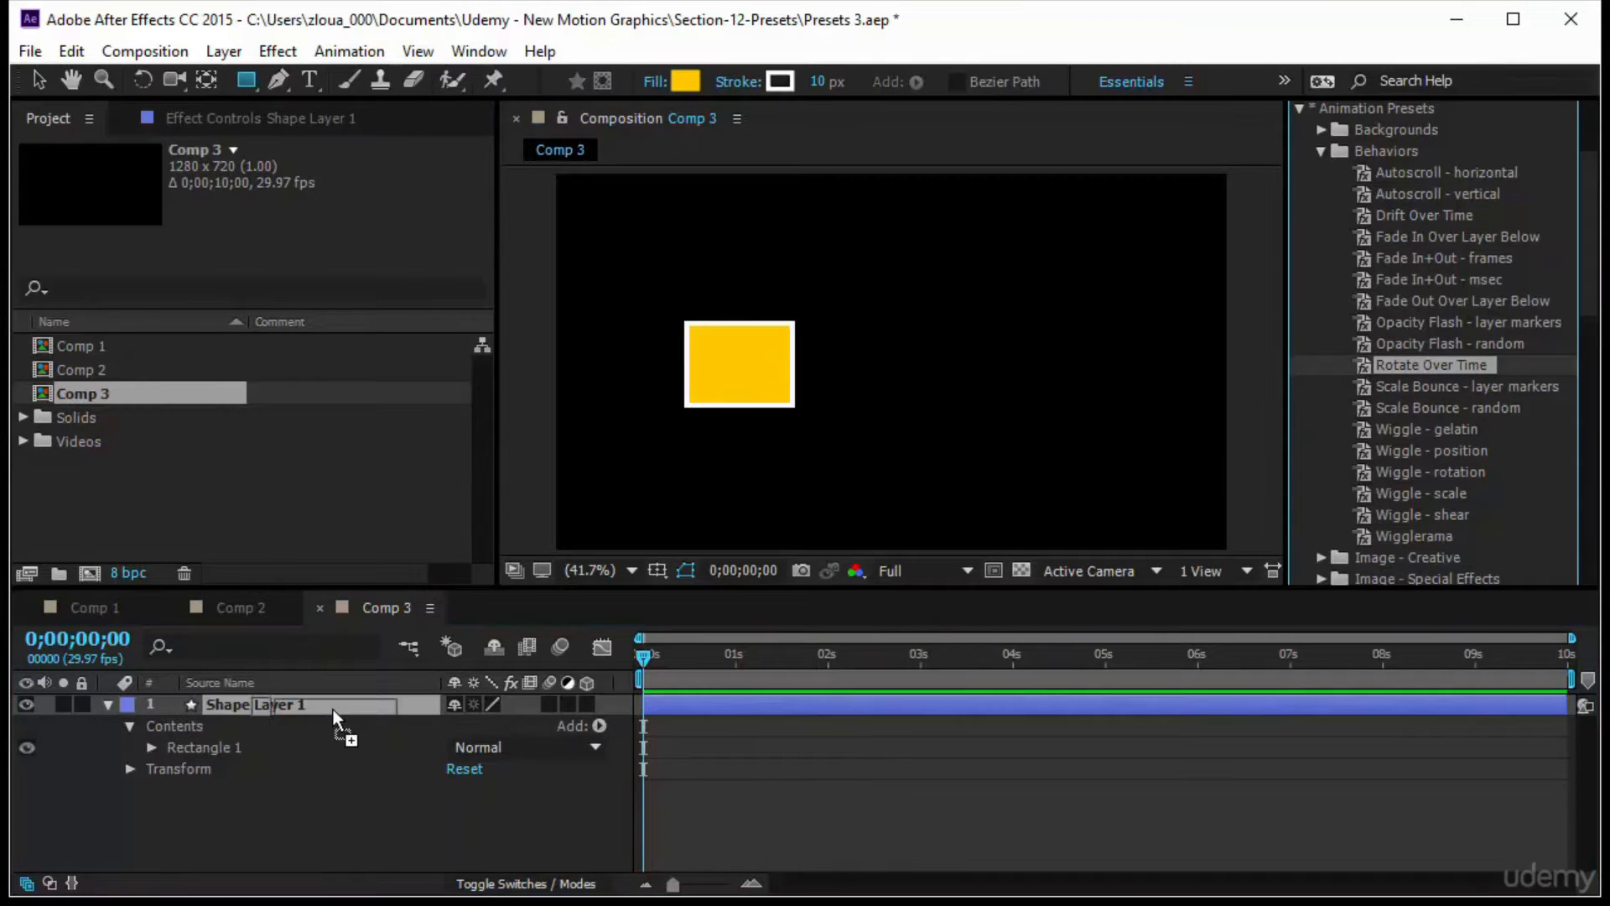
pyautogui.press('v')
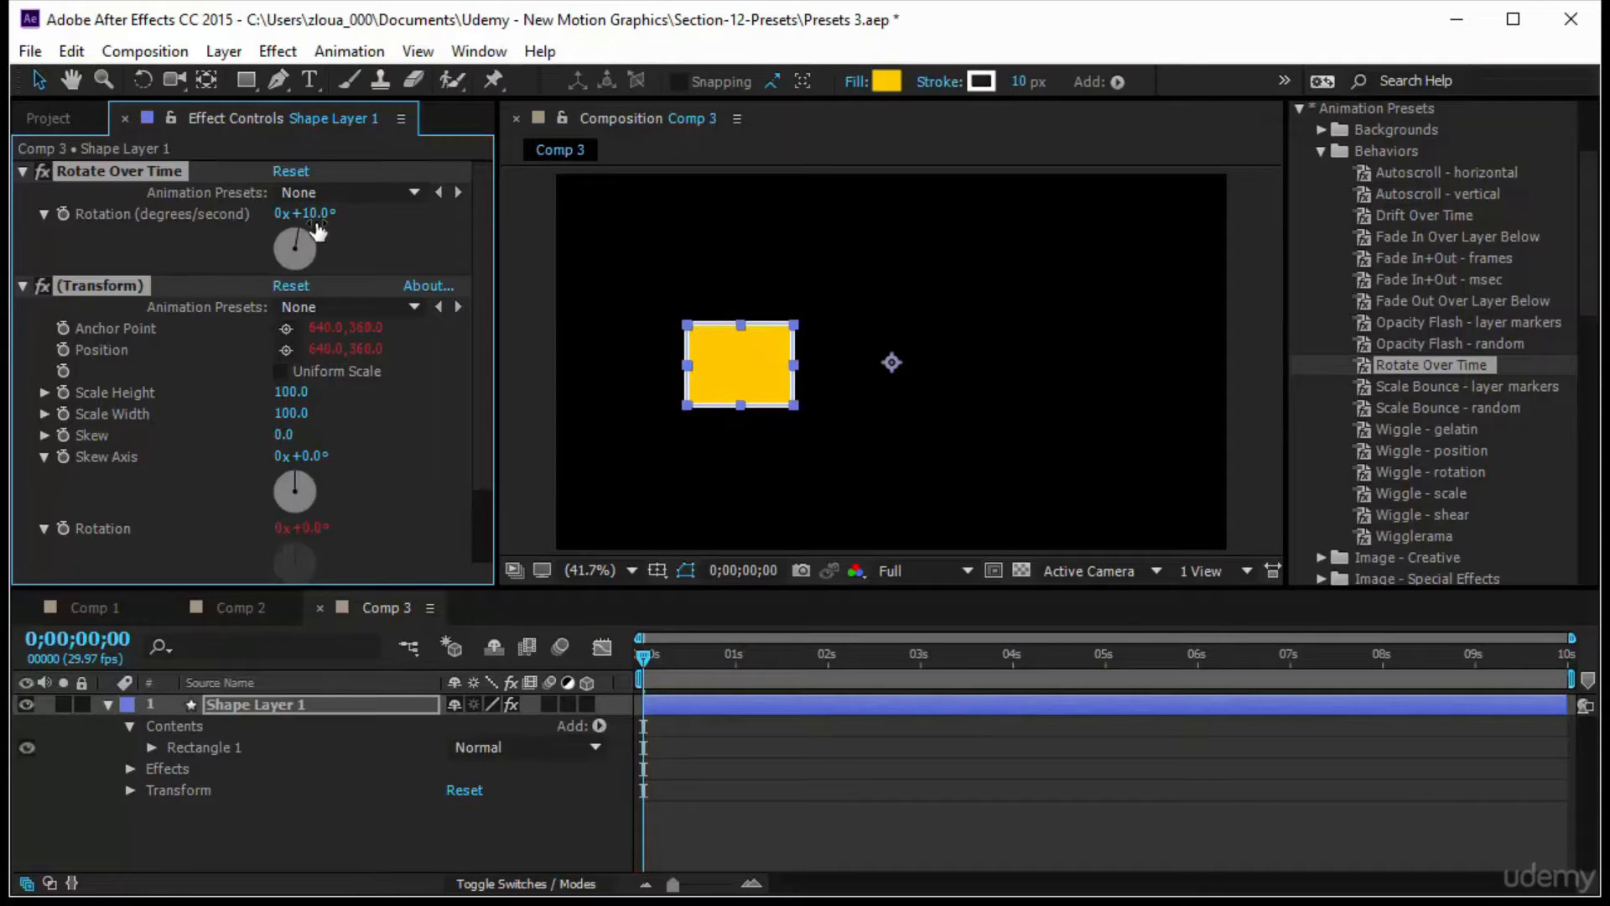
# Play the rectangle's rotation and select its shape layer to examine the anchor point it rotates around.
pyautogui.click(748, 763)
pyautogui.press('space')
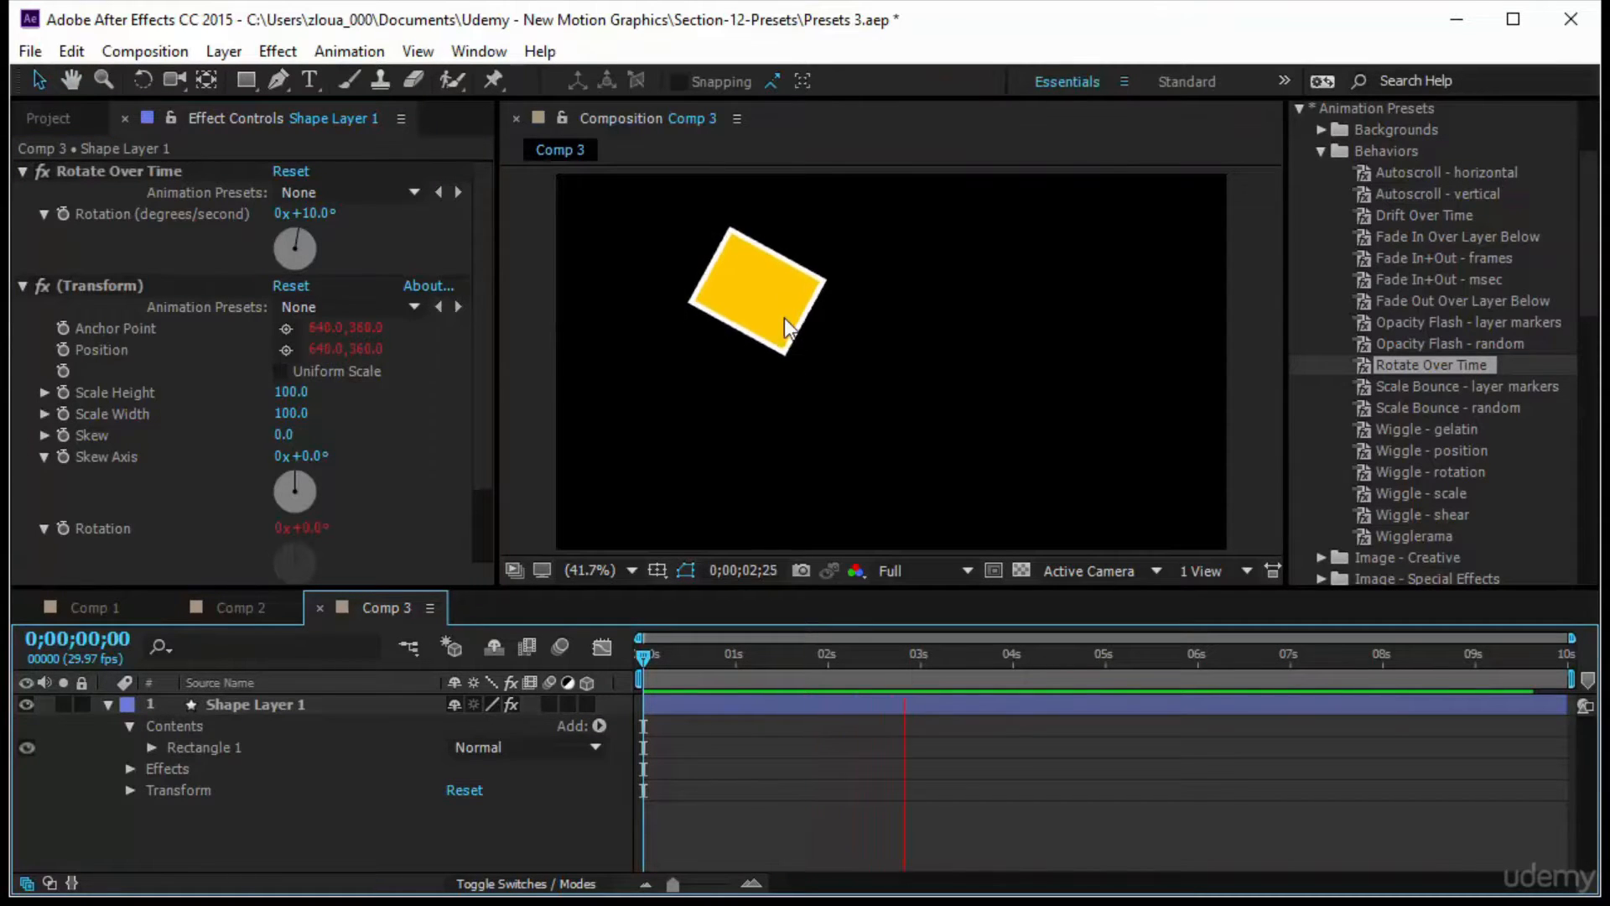
pyautogui.press('space')
pyautogui.click(754, 369)
pyautogui.press('space')
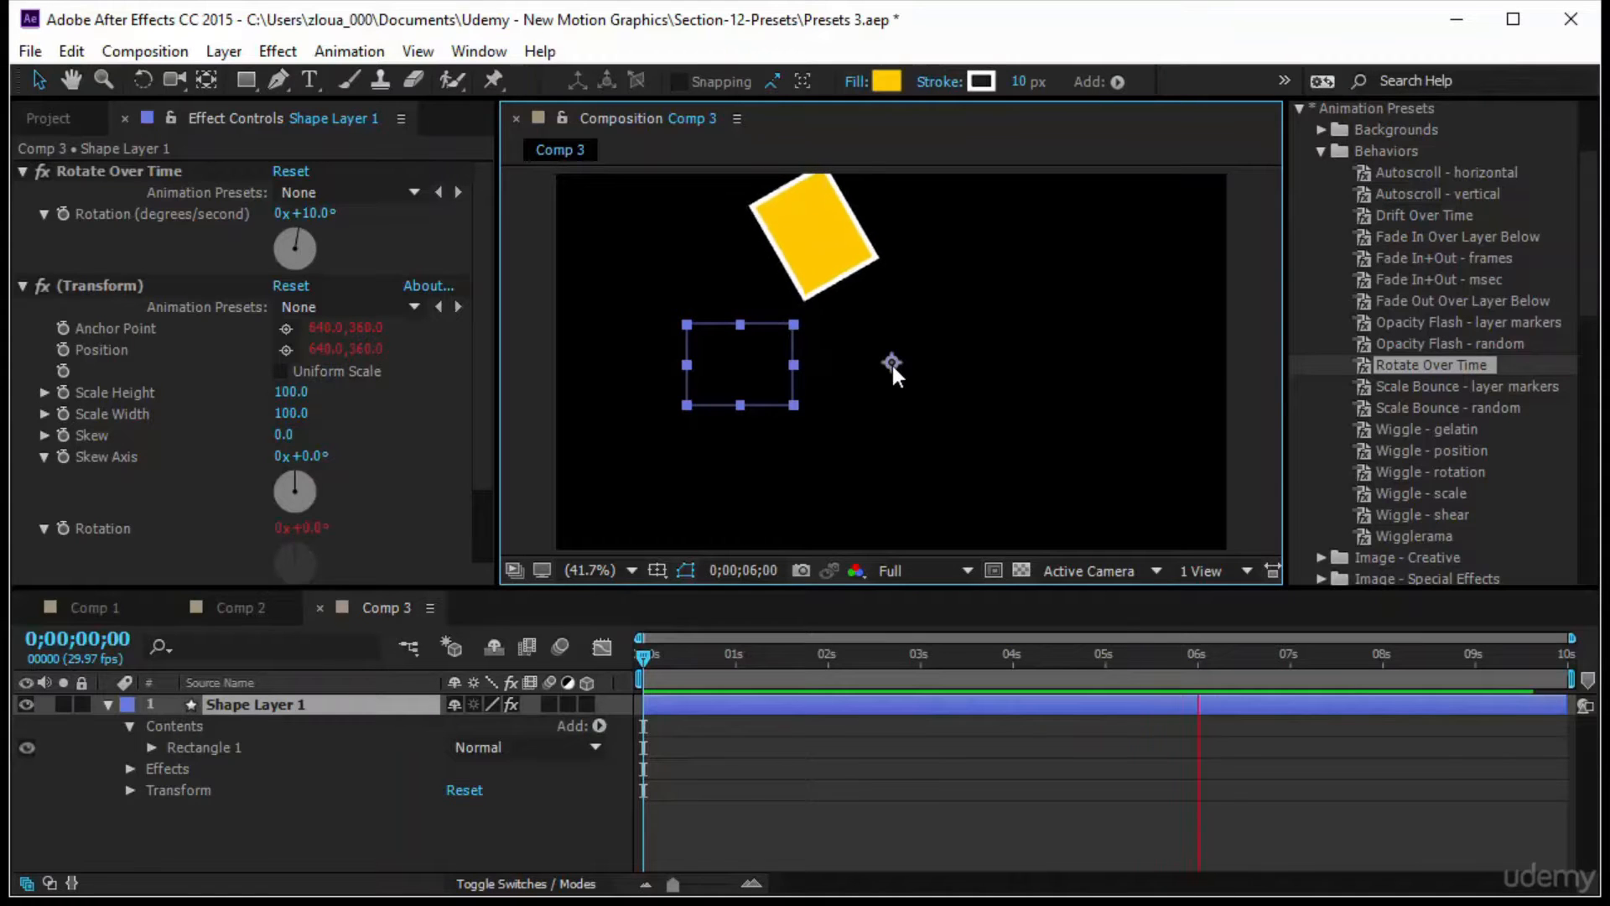
# Set the Rotate Over Time rotation rate to 45 degrees per second.
pyautogui.click(307, 214)
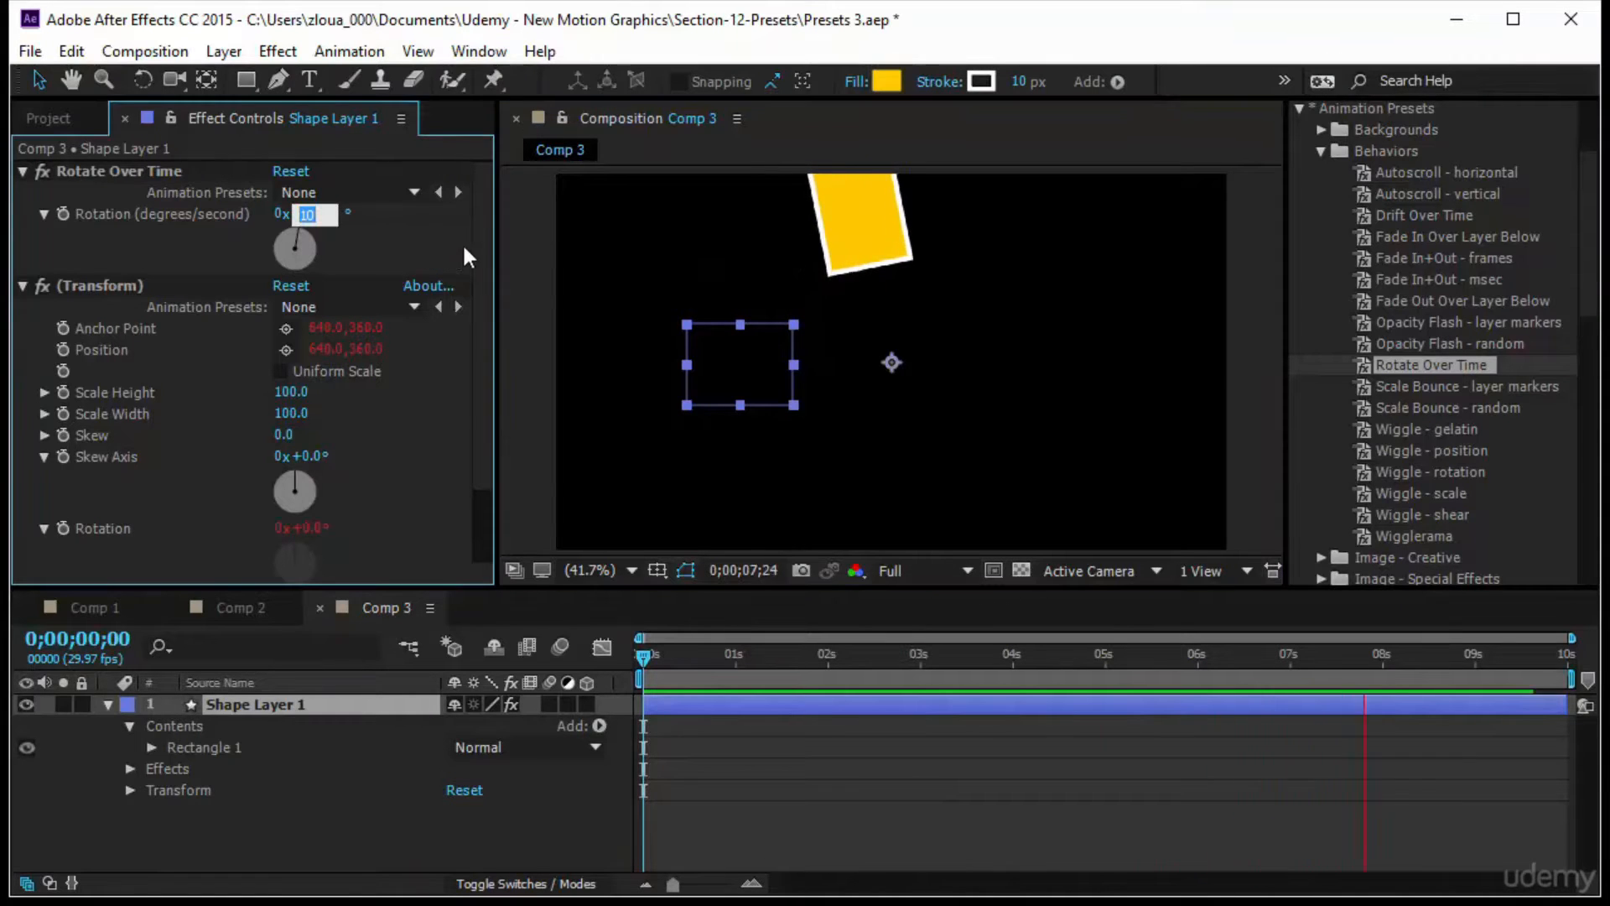
pyautogui.write('45')
pyautogui.press('Return')
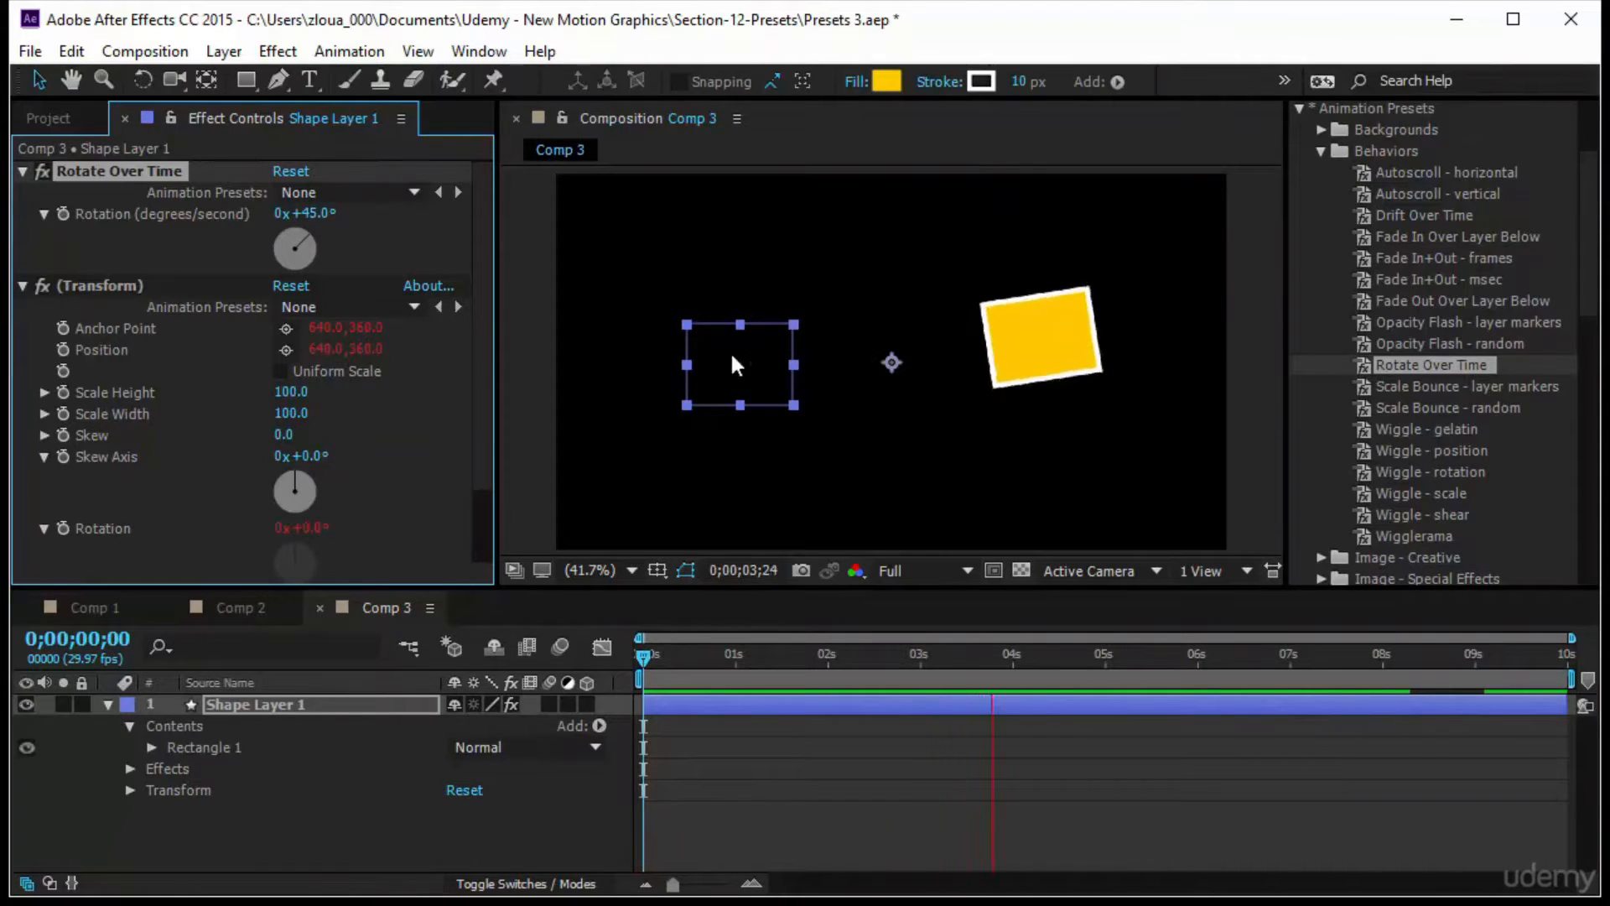
# Set the Rotate Over Time rotation rate to 180 degrees per second.
pyautogui.click(306, 214)
pyautogui.write('180')
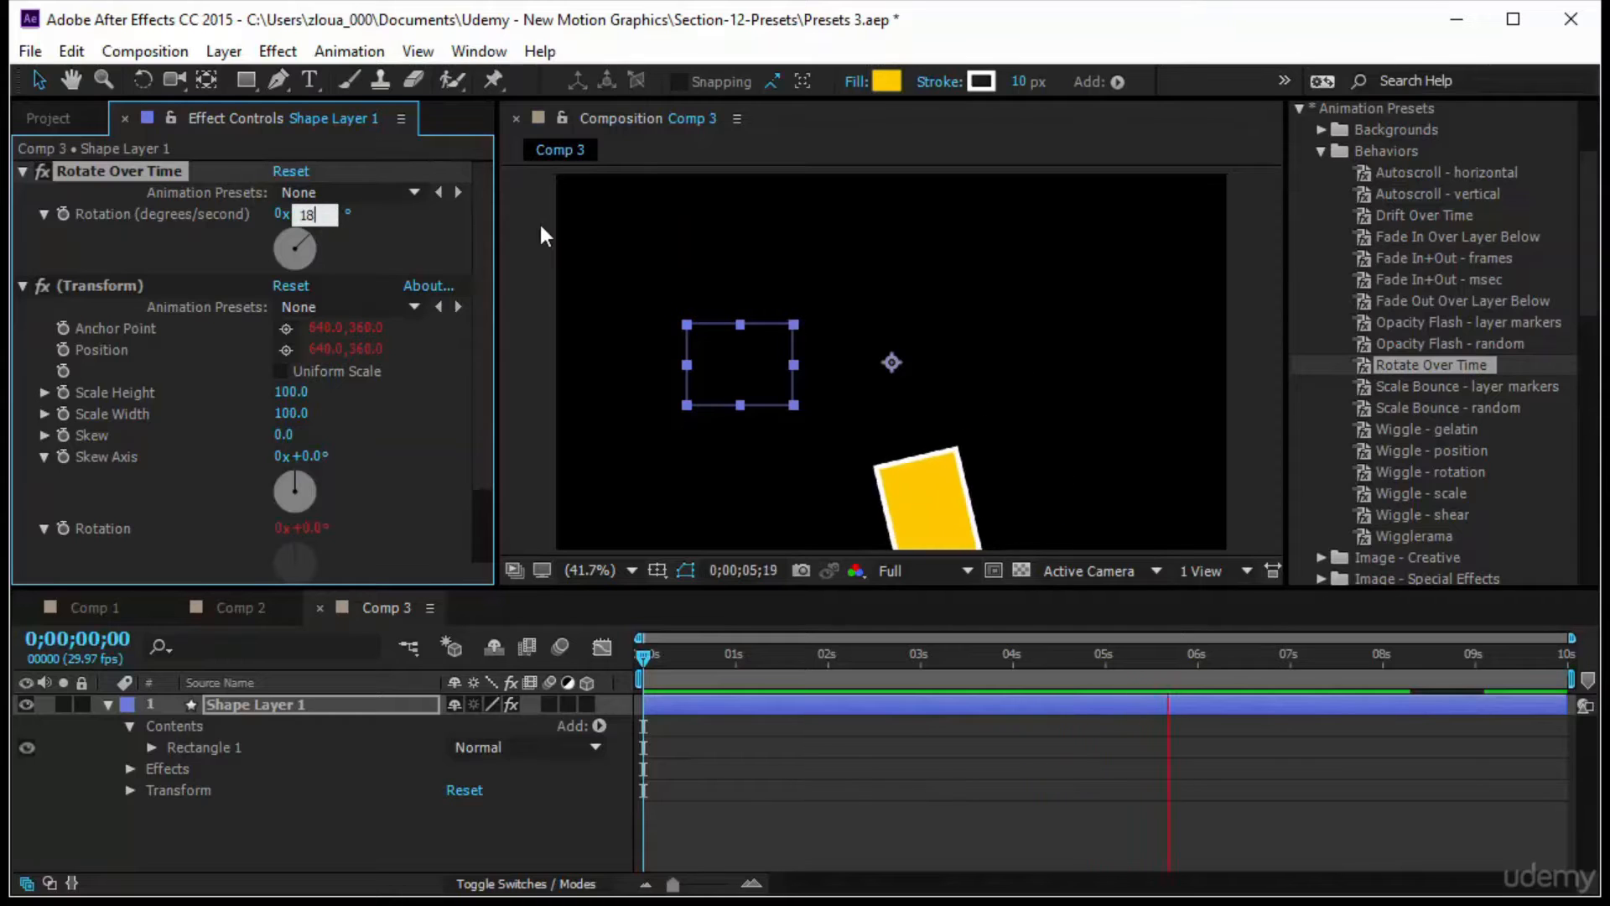
pyautogui.press('Return')
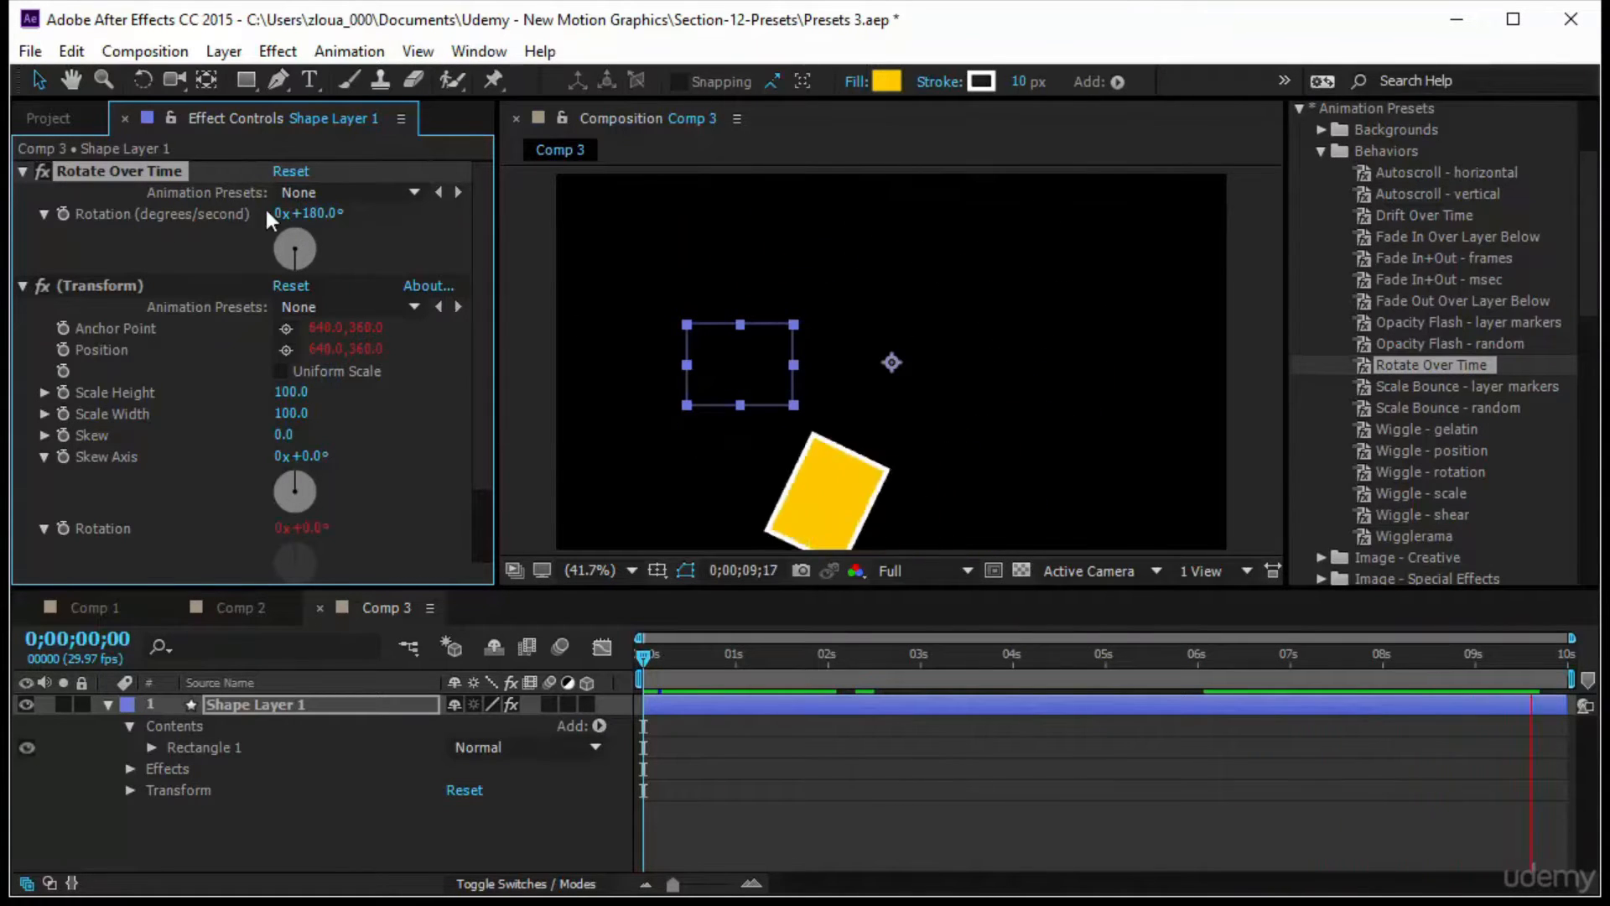
# Set the Rotate Over Time rotation rate to 360 degrees per second and play the rotation.
pyautogui.click(310, 214)
pyautogui.write('360')
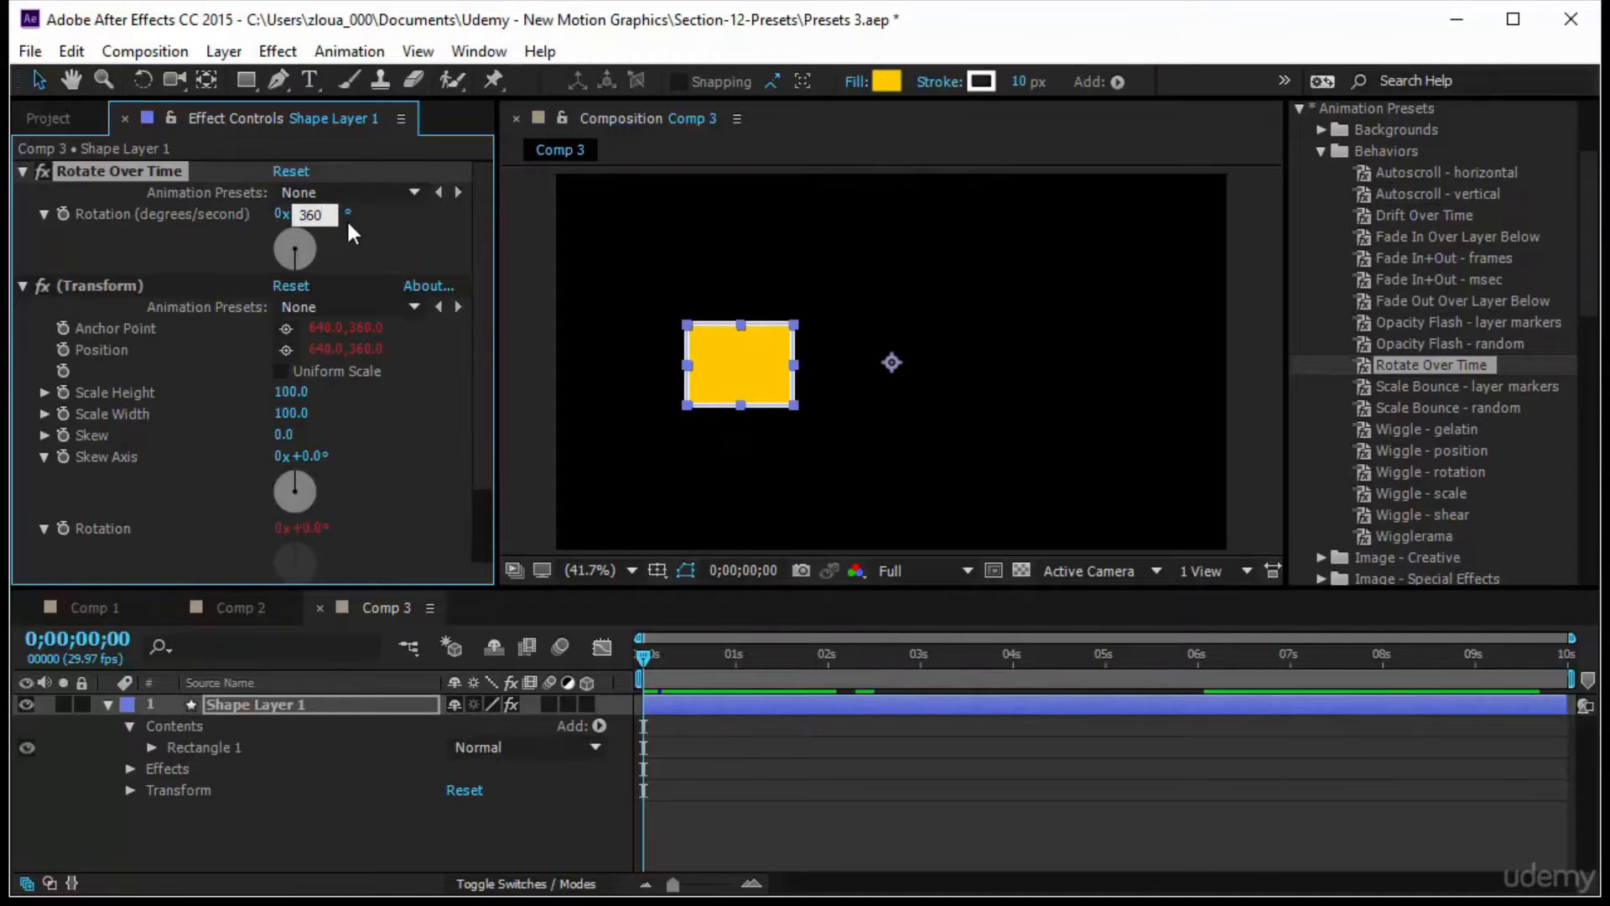
pyautogui.press('Return')
pyautogui.press('space')
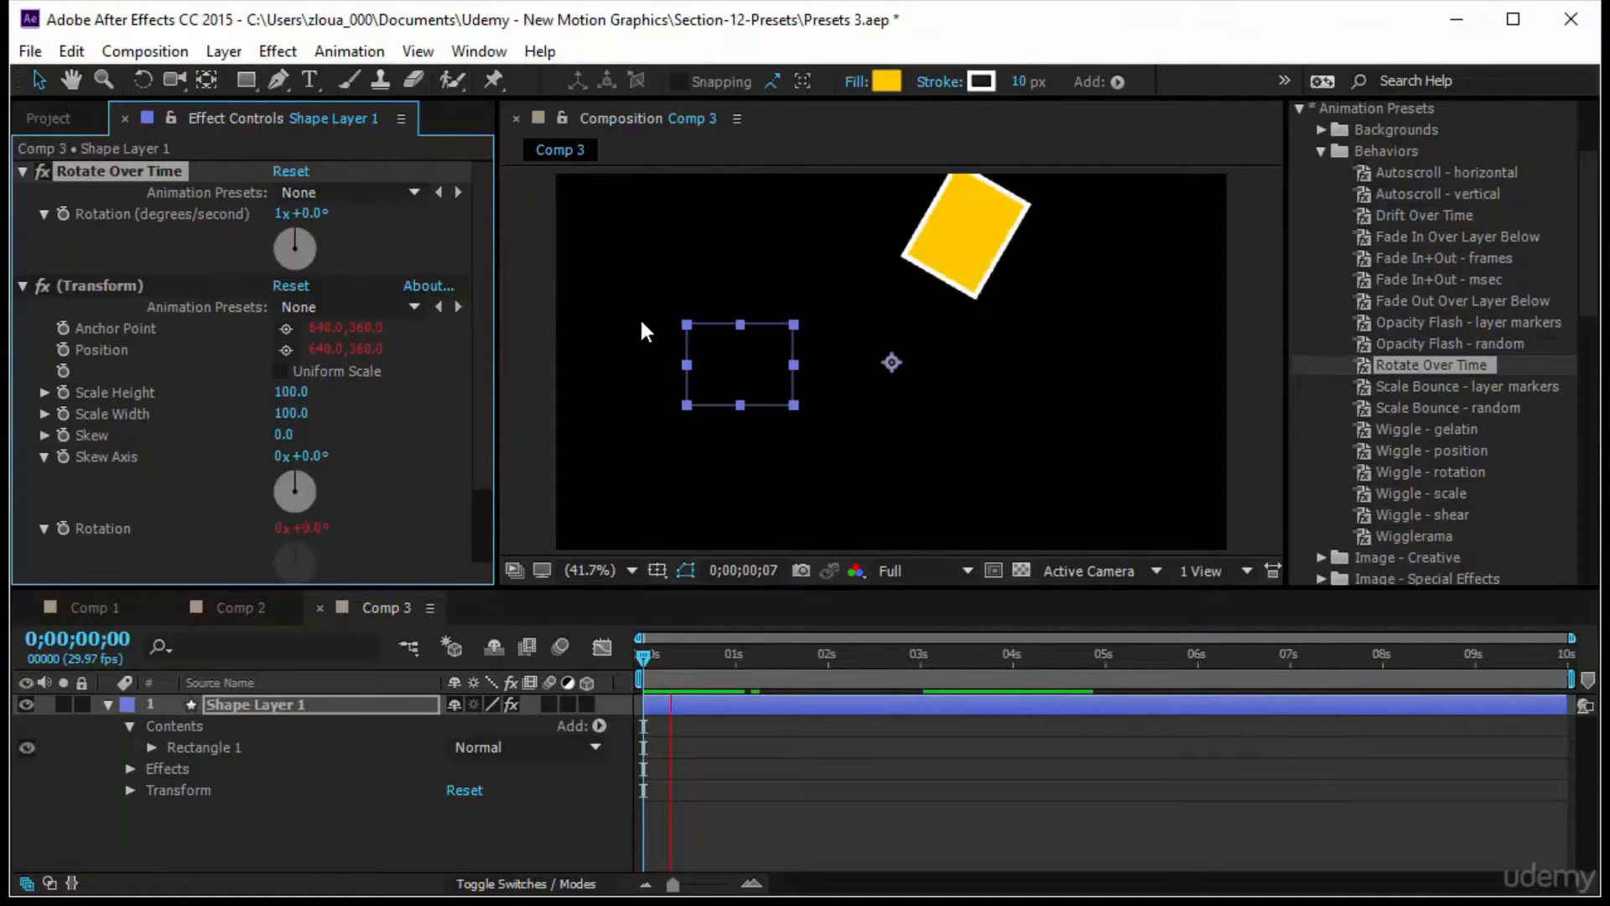
# Set the Rotate Over Time rate to 0.5 revolutions per second.
pyautogui.click(314, 214)
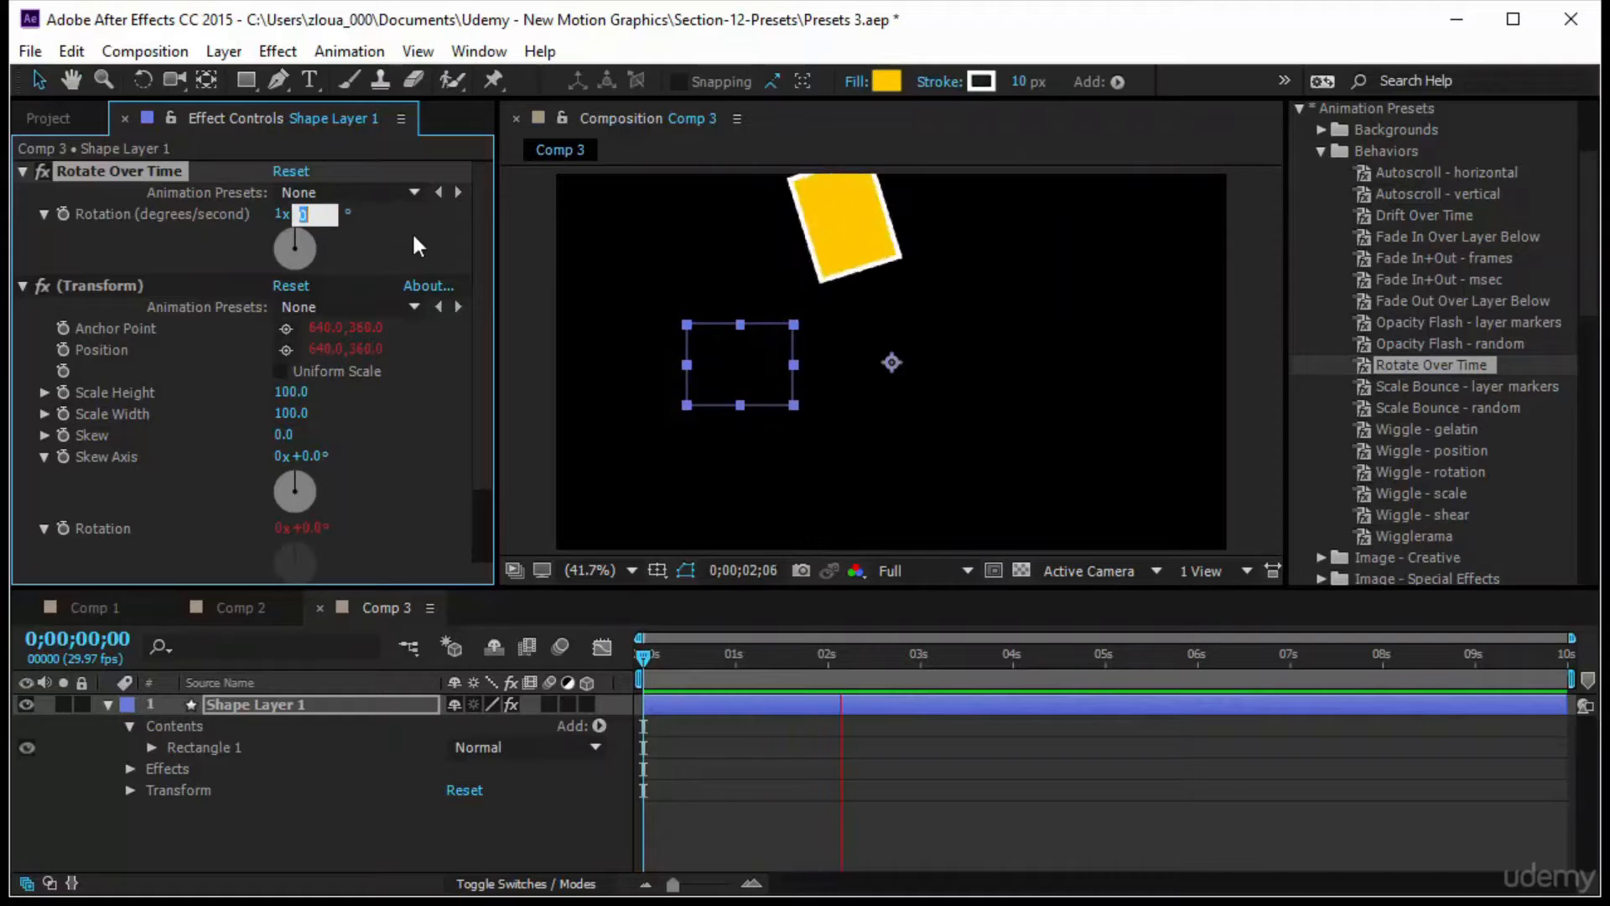
pyautogui.click(275, 213)
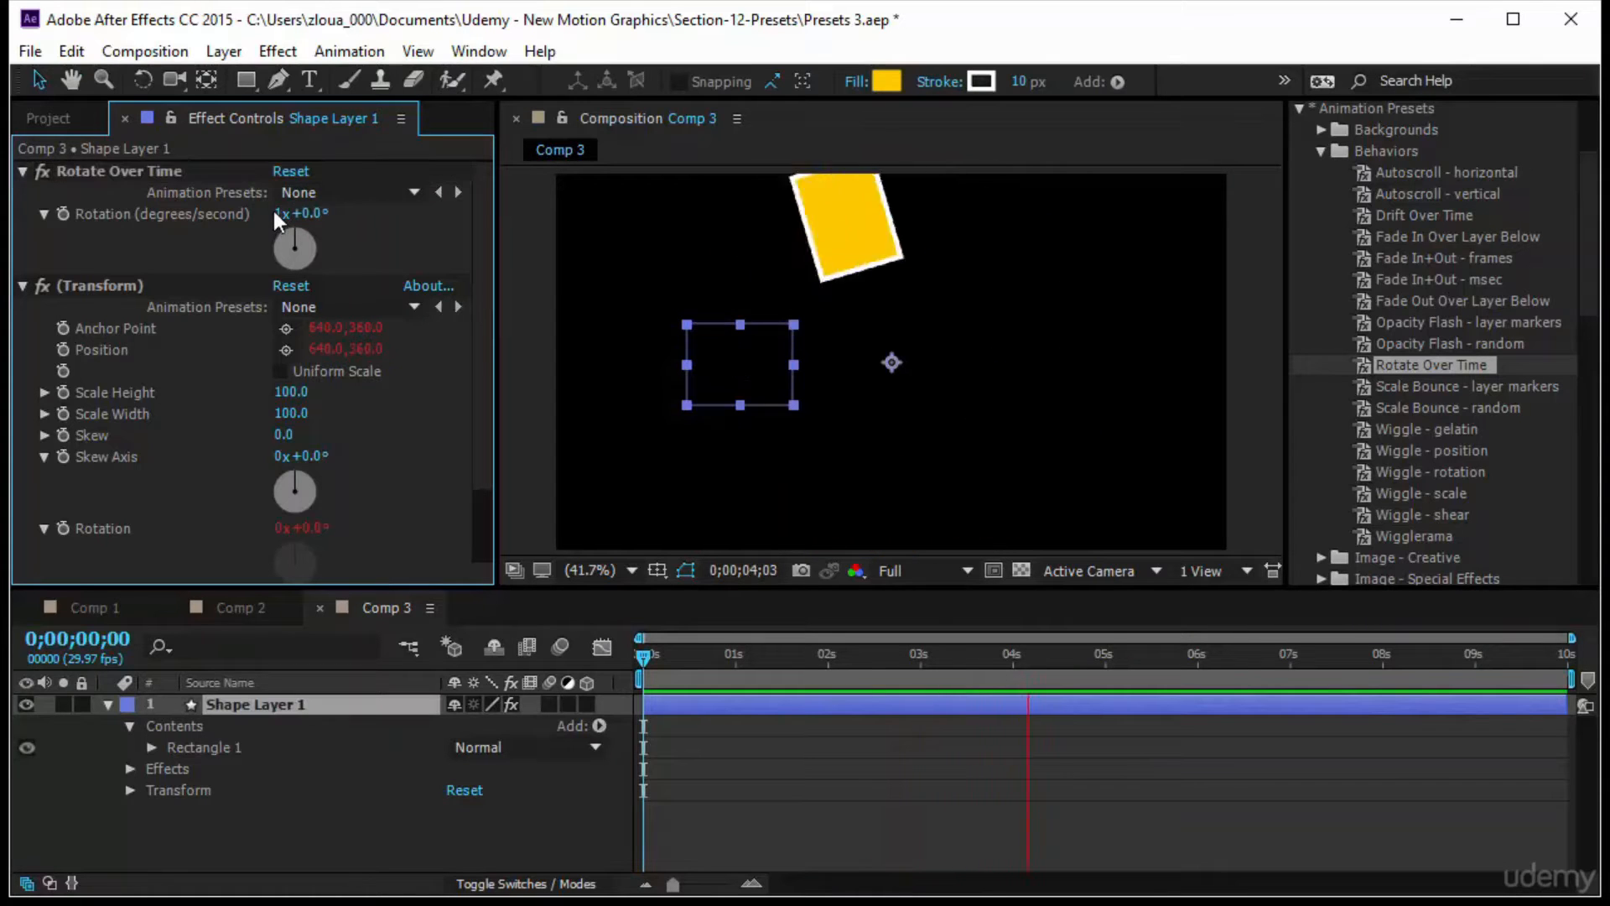
pyautogui.click(280, 214)
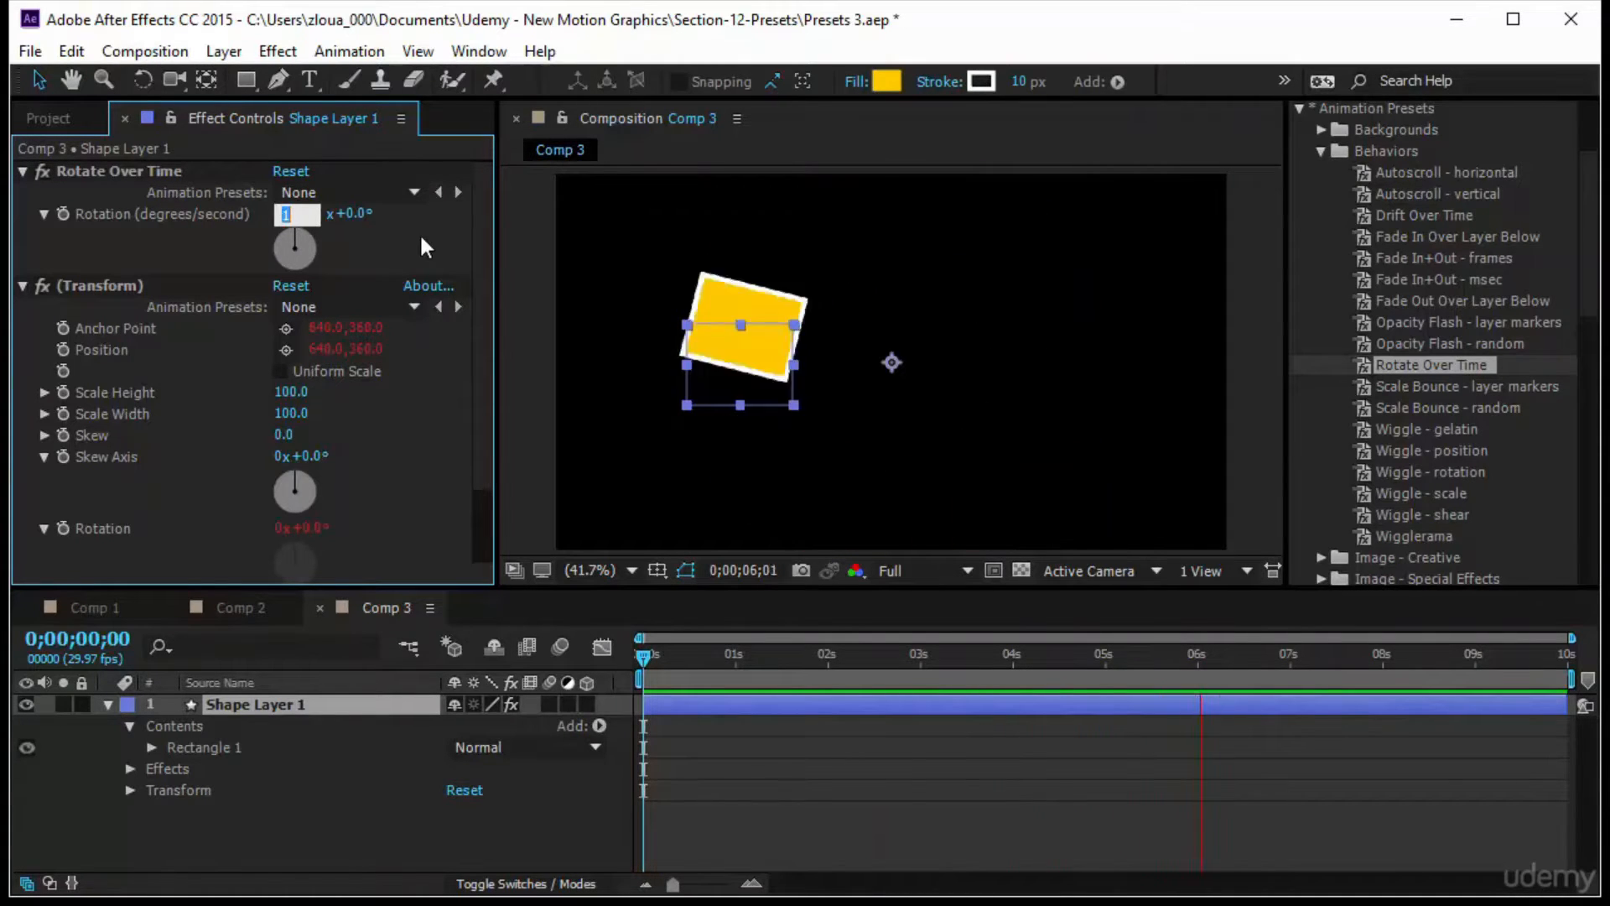
pyautogui.write('.5')
pyautogui.click(419, 234)
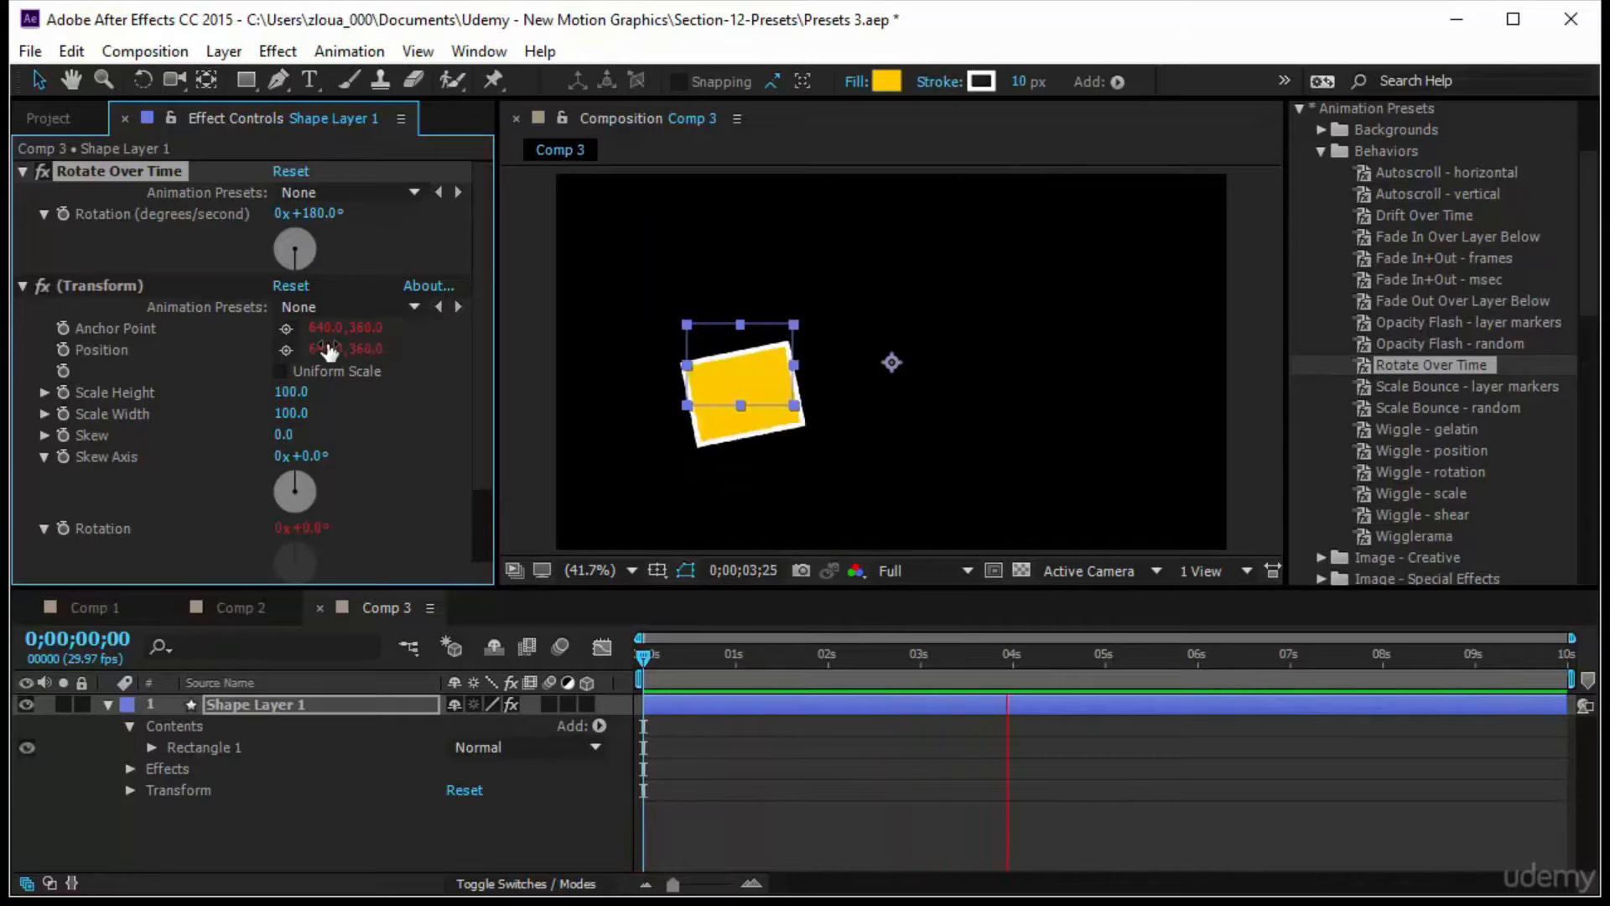
# Reveal the expressions on the rectangle's shape layer and stop the playback.
pyautogui.click(381, 703)
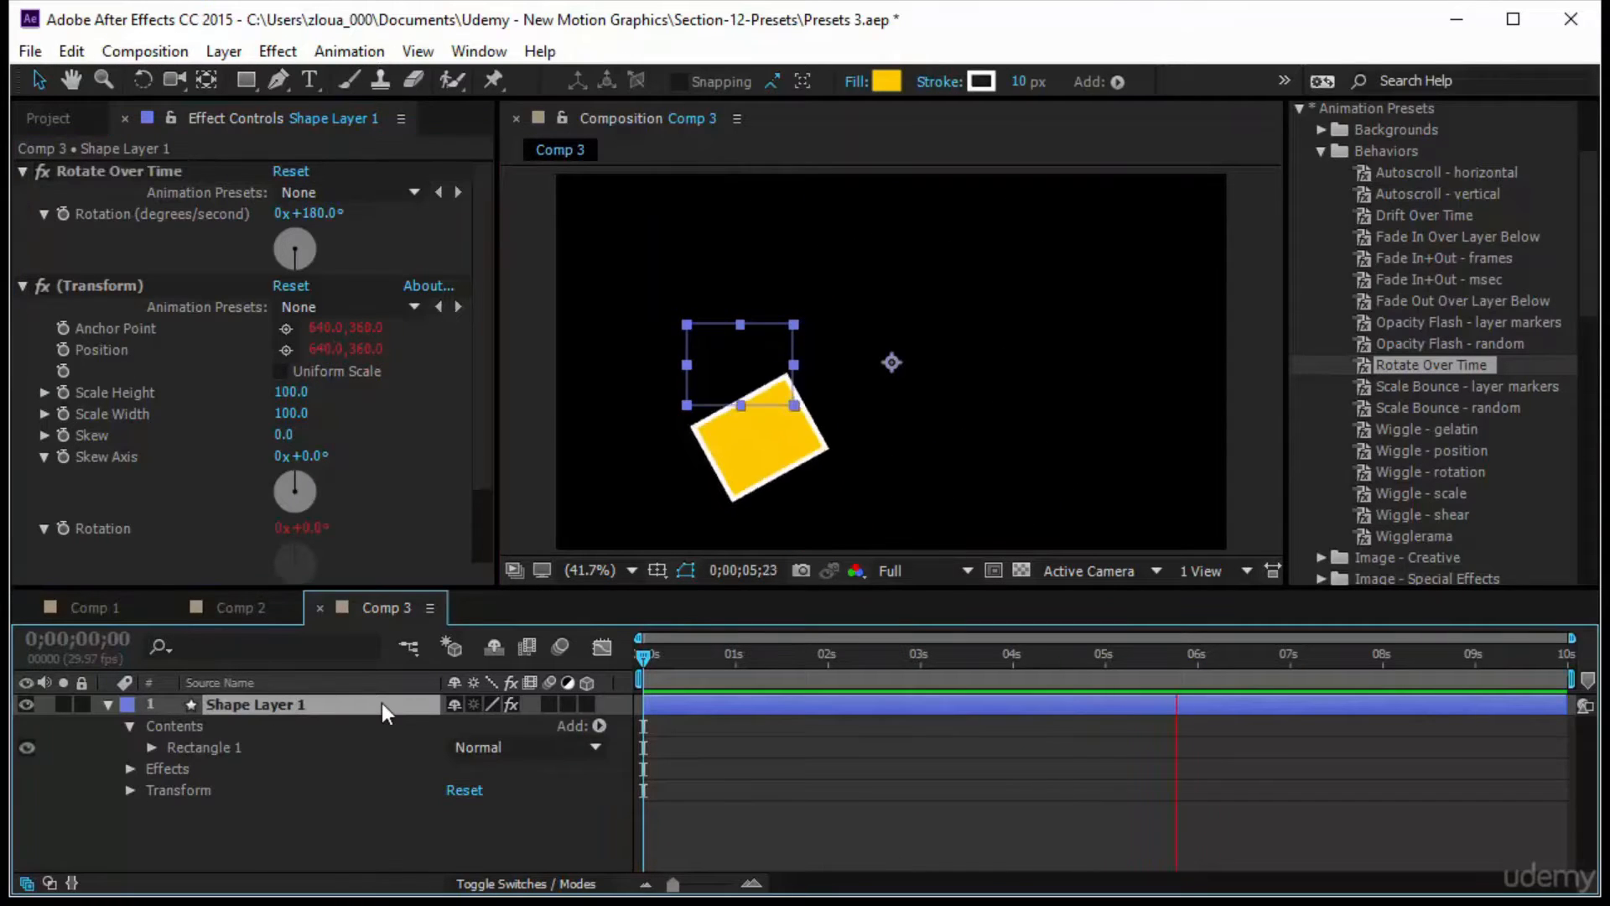
pyautogui.press('e')
pyautogui.press('e')
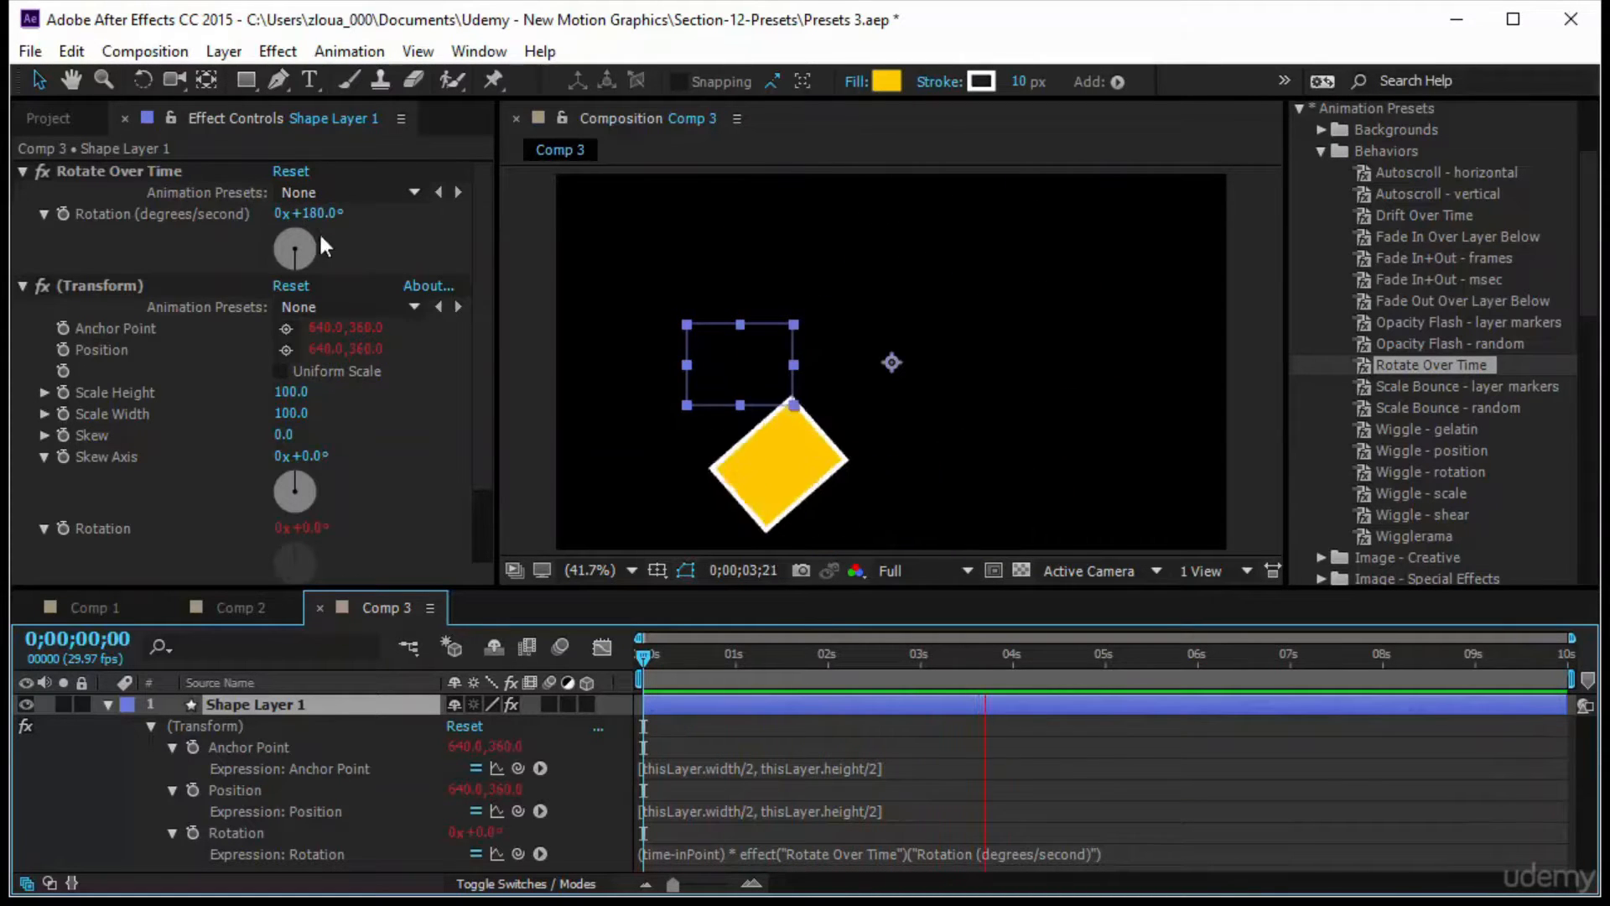
pyautogui.press('space')
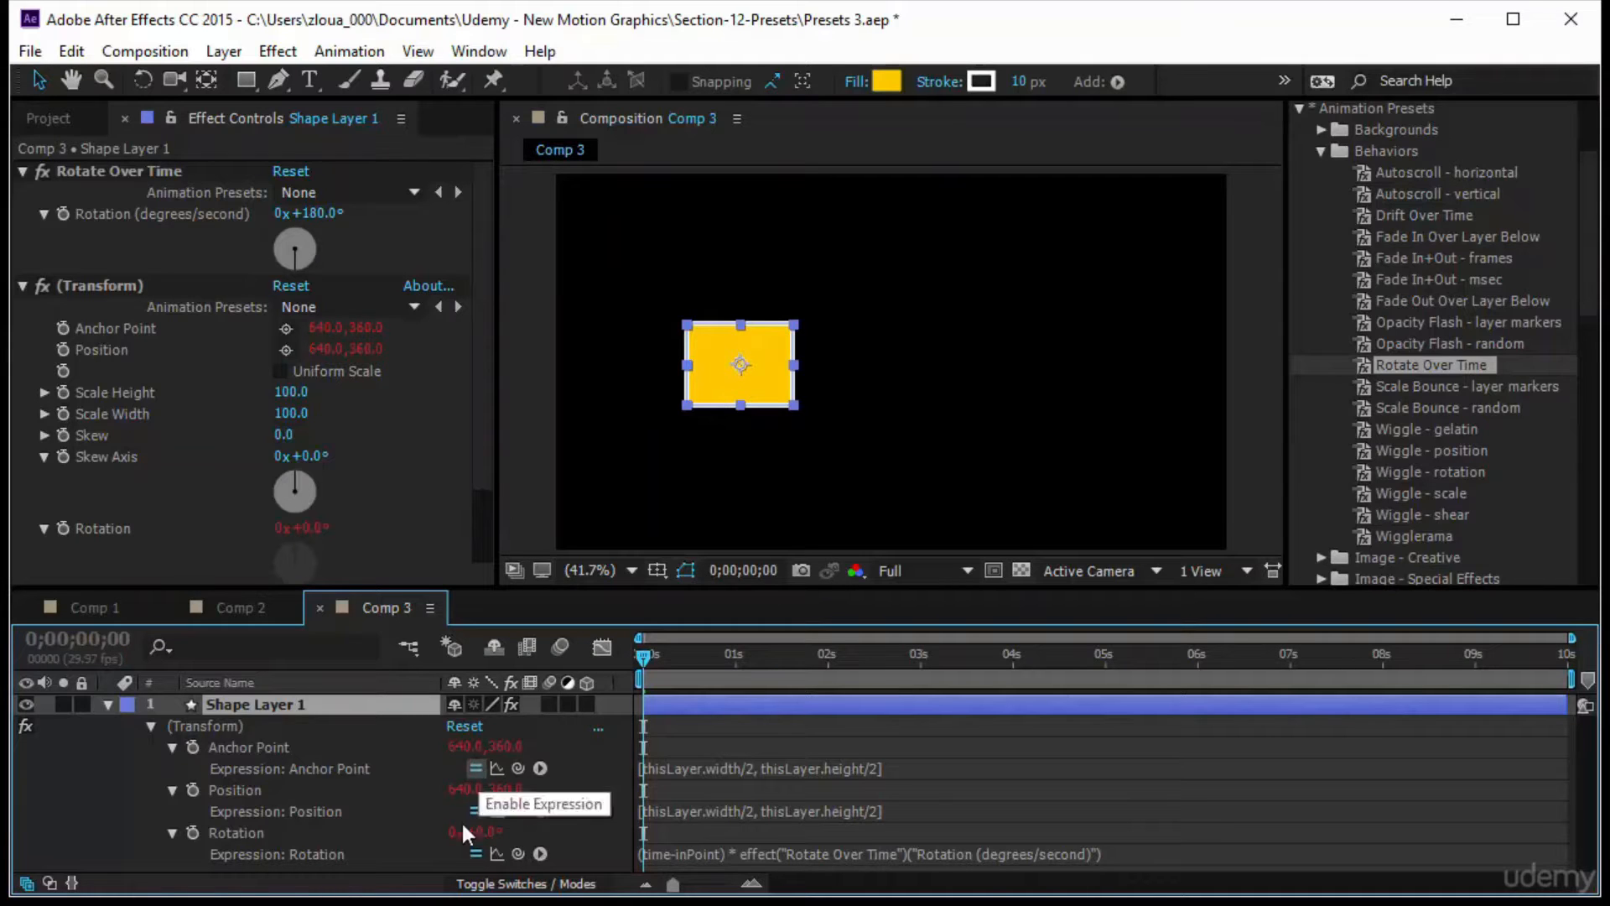
# Disable the Transform effect's Anchor Point and Position expressions and preview the rectangle's motion.
pyautogui.click(476, 767)
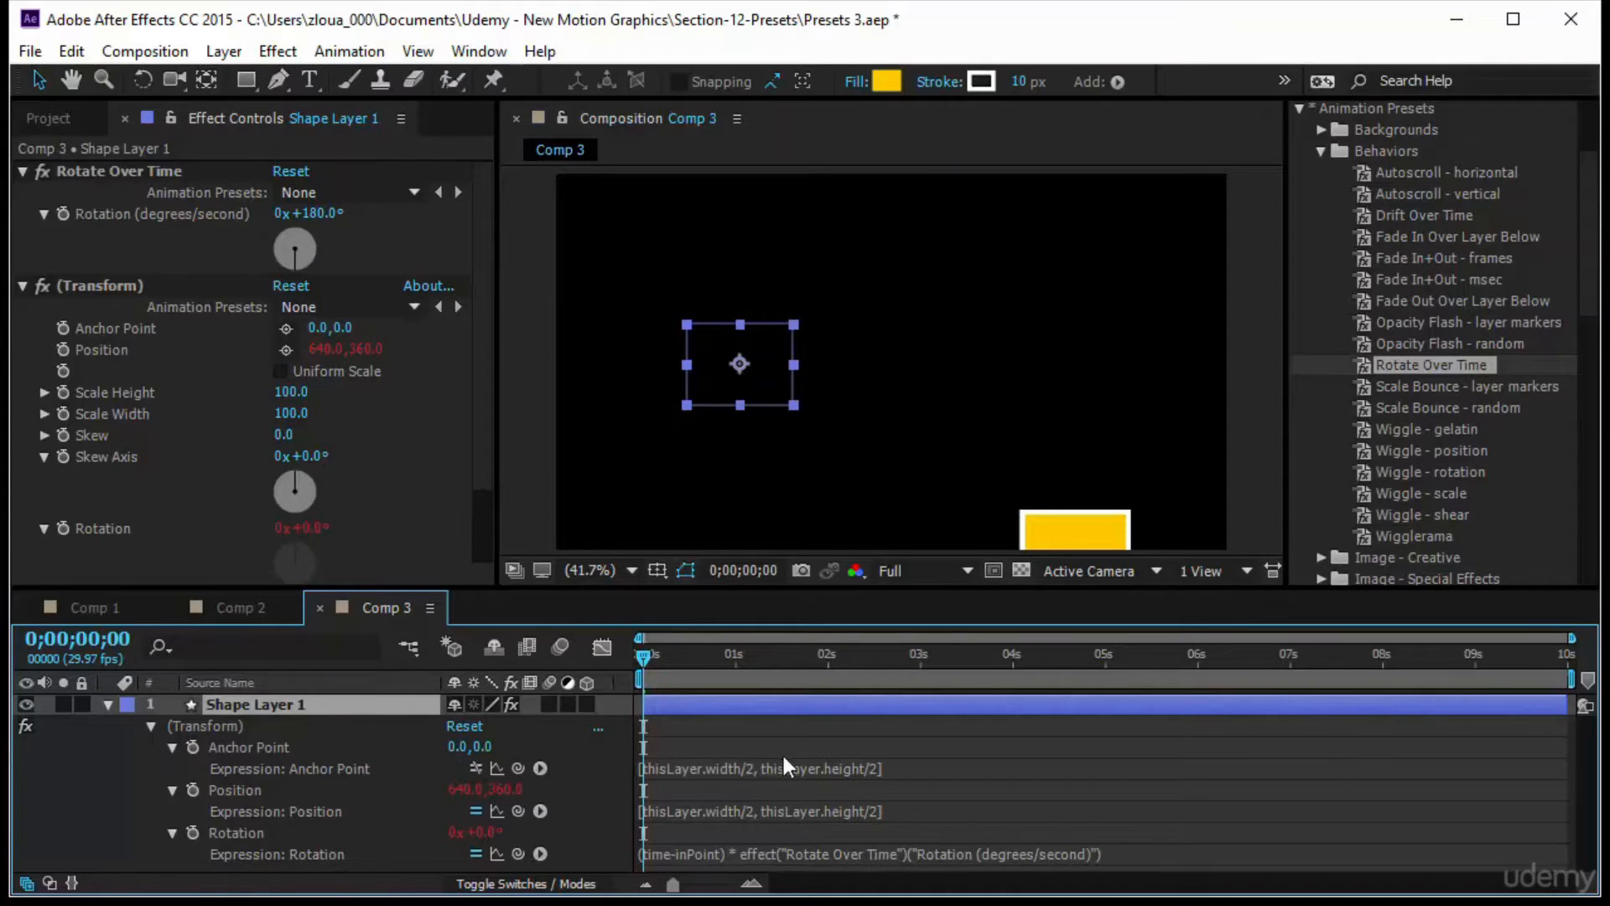
pyautogui.click(476, 810)
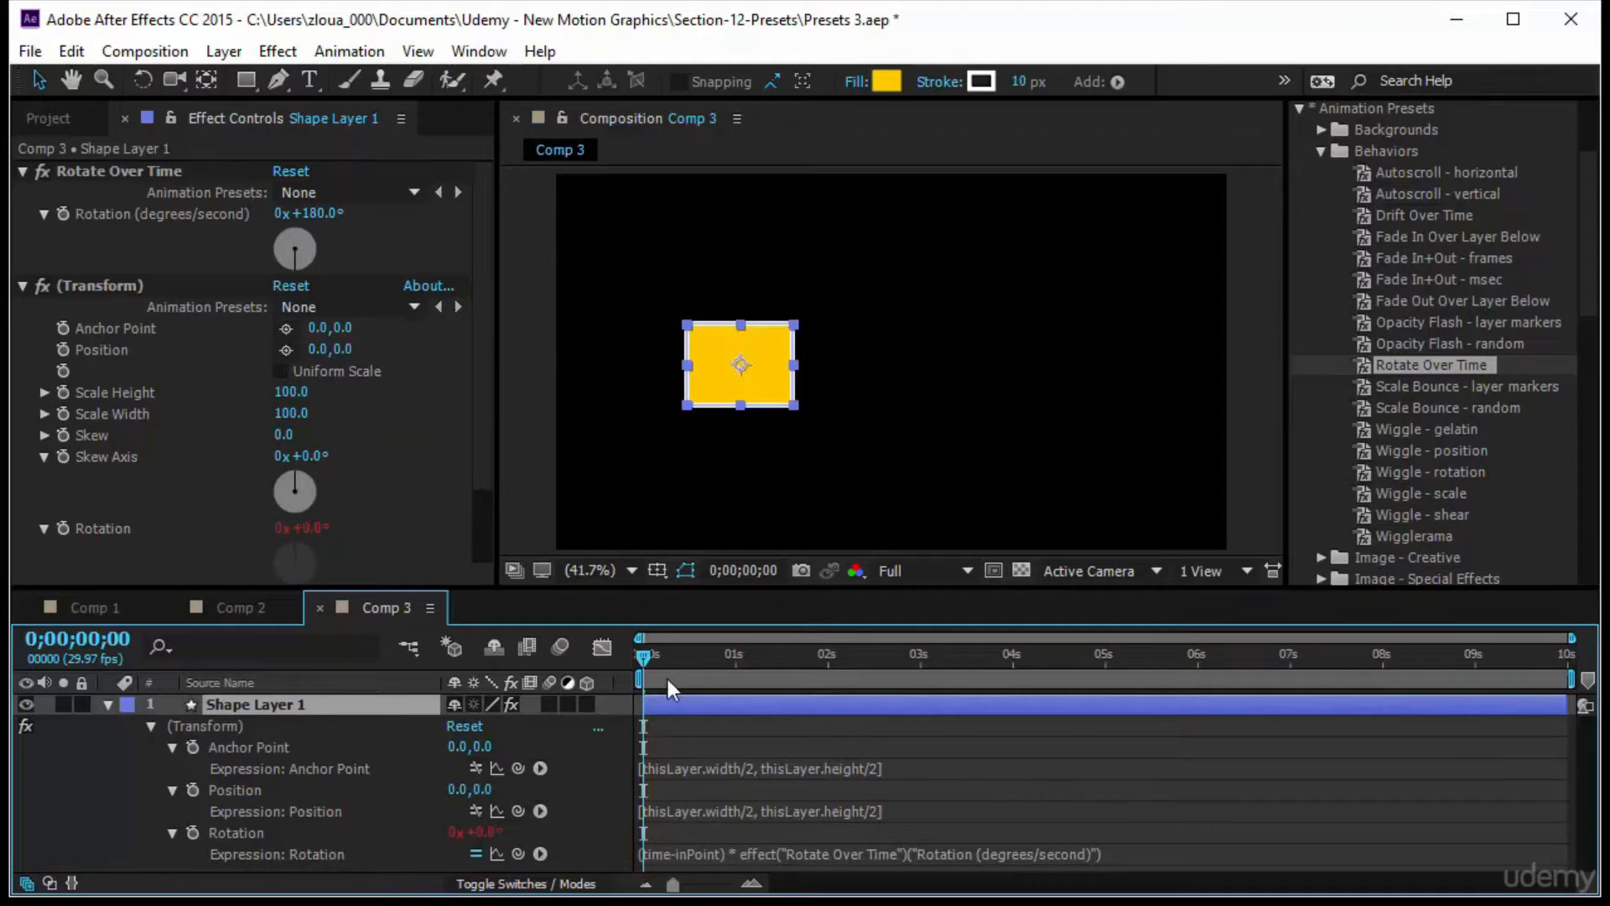
pyautogui.moveTo(638, 656); pyautogui.dragTo(592, 737)
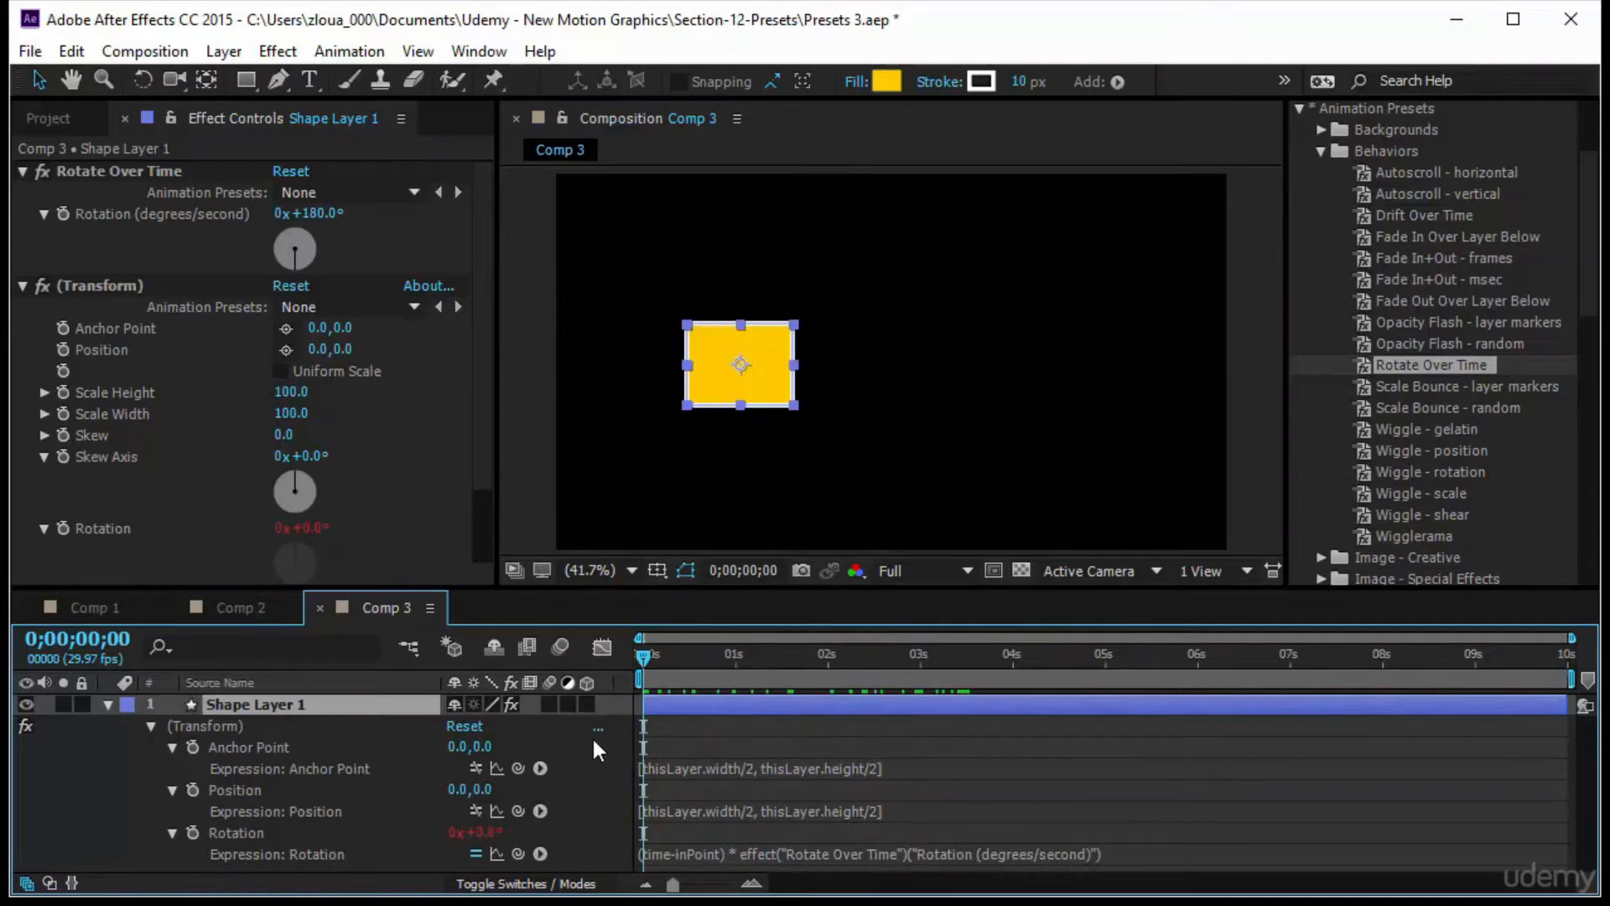
# Place the Transform effect's anchor point at about 352.8, 367.2 and its position at about 350.4, 362.4, both on the rectangle's centre.
pyautogui.click(288, 329)
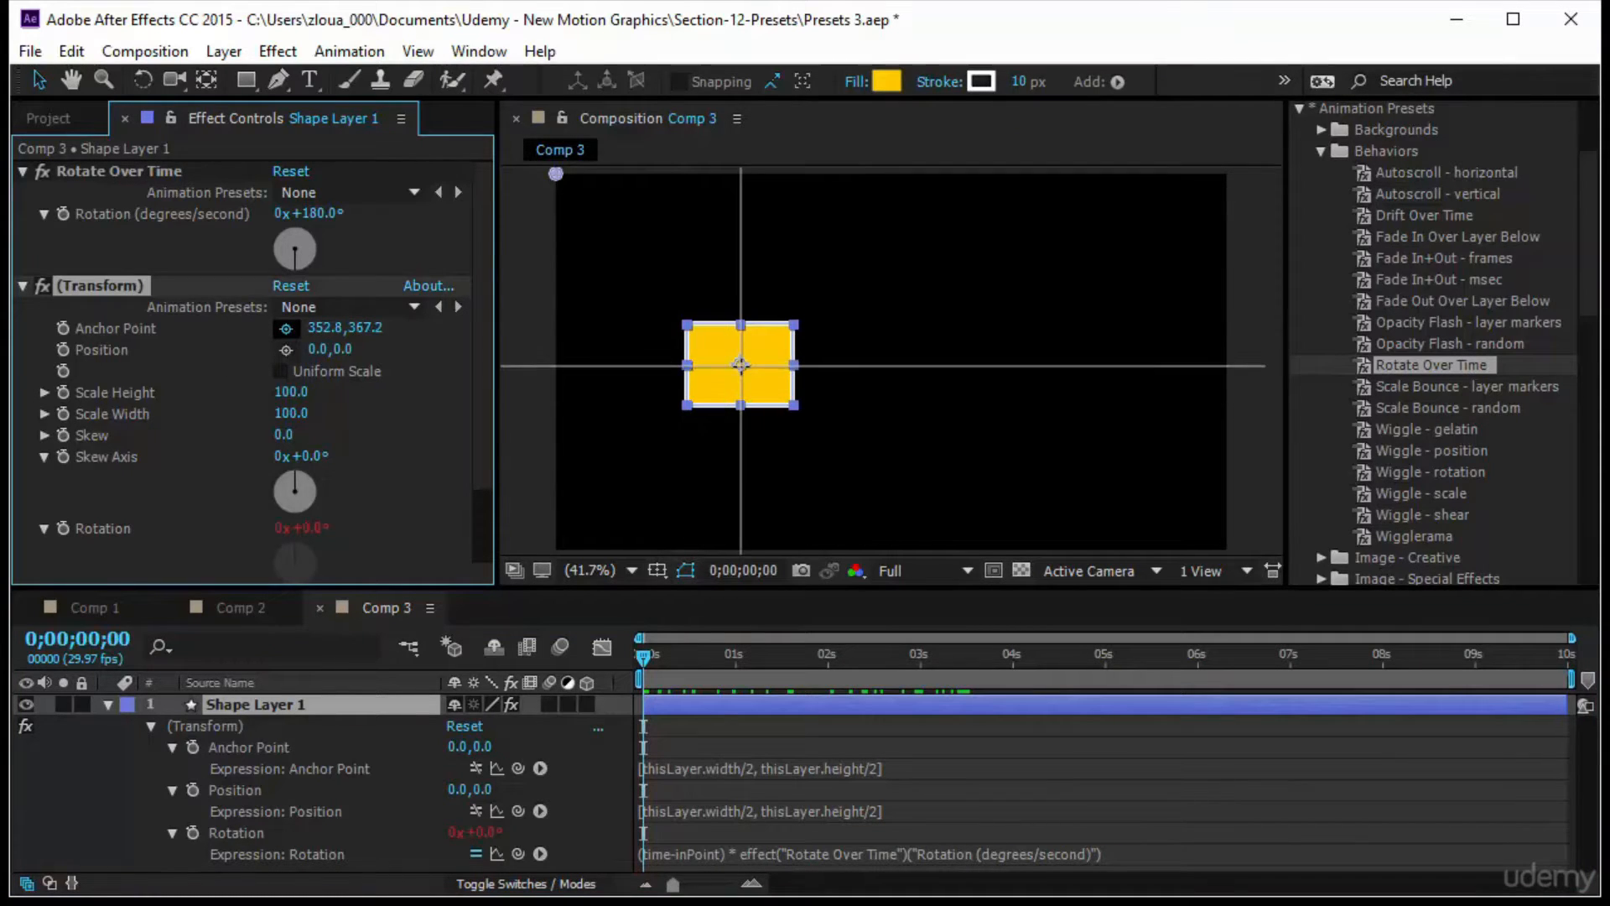
pyautogui.click(740, 365)
pyautogui.moveTo(648, 656); pyautogui.dragTo(779, 659)
pyautogui.press('Home')
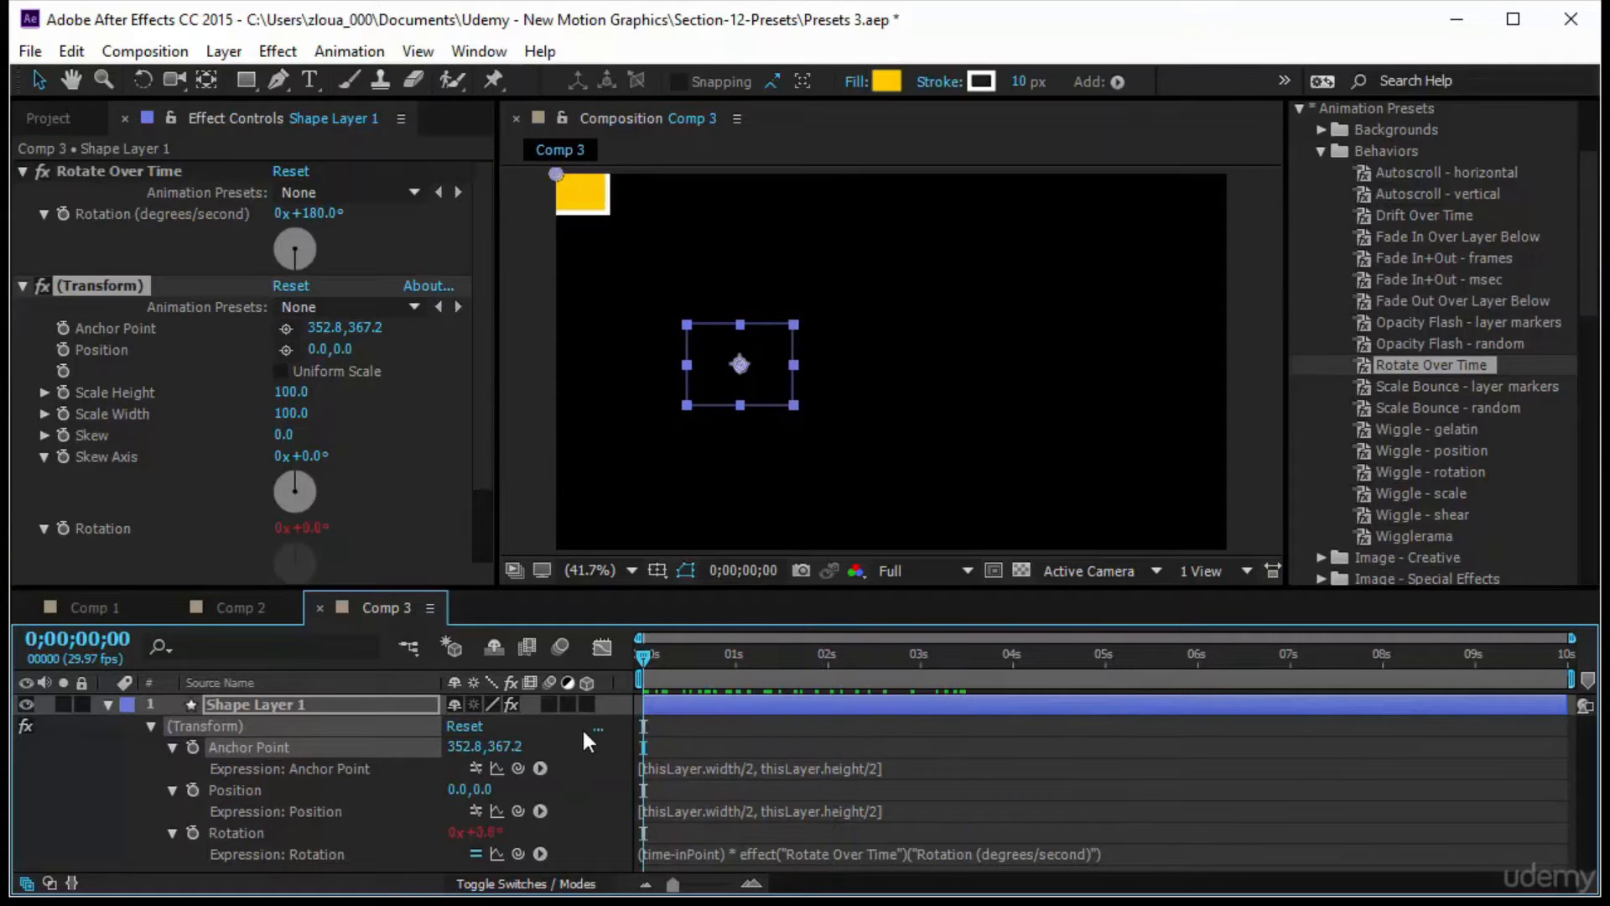
pyautogui.click(285, 349)
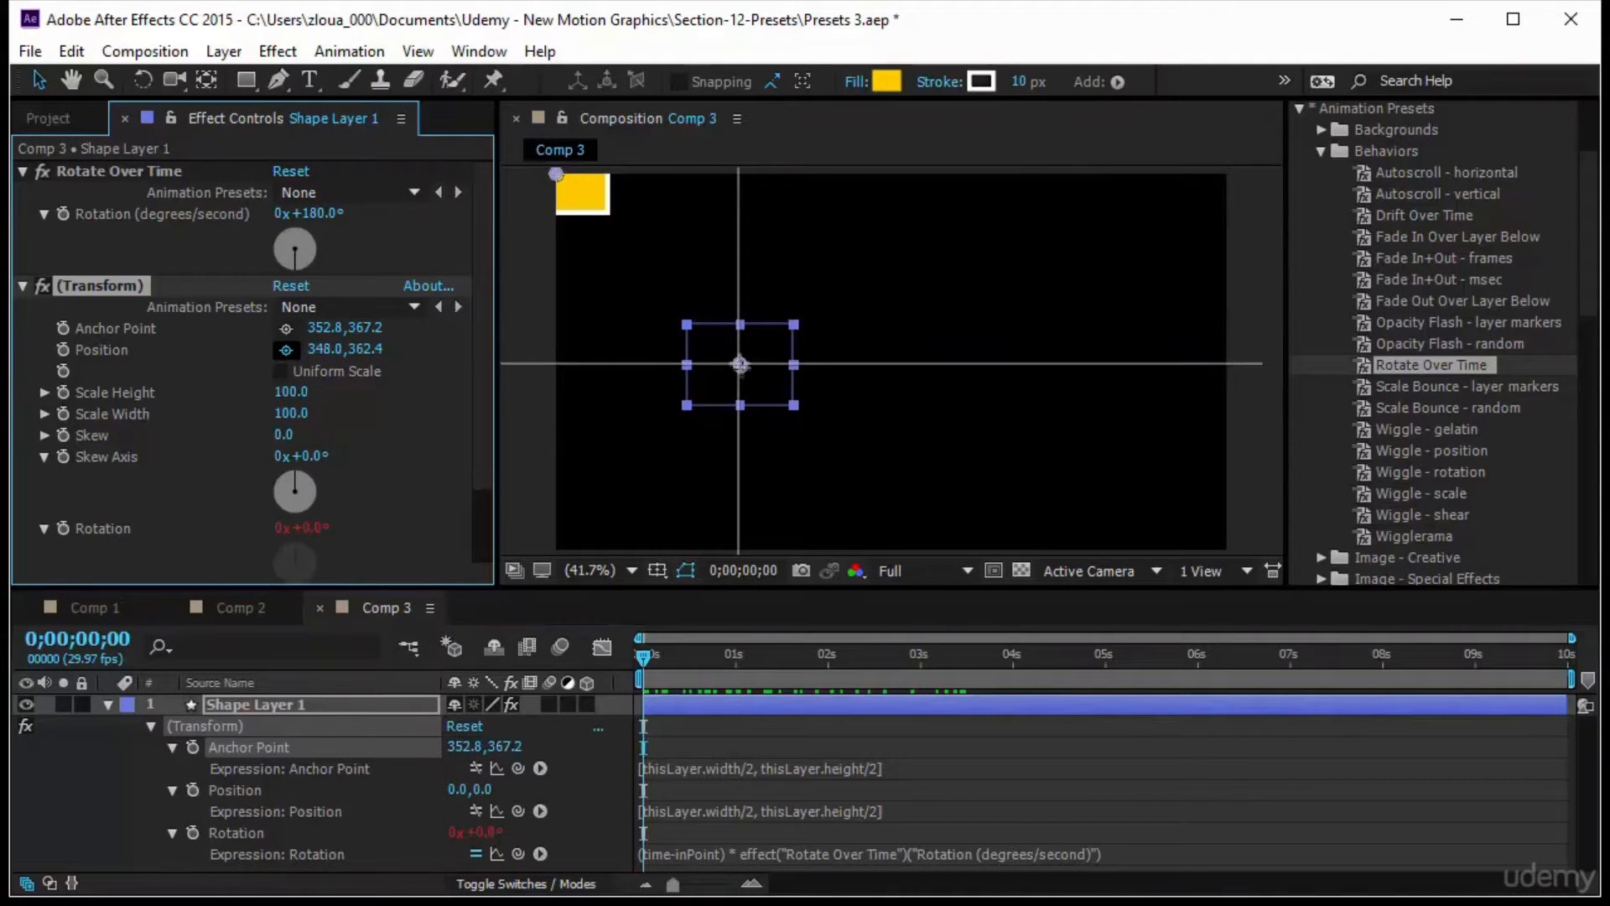
pyautogui.click(740, 364)
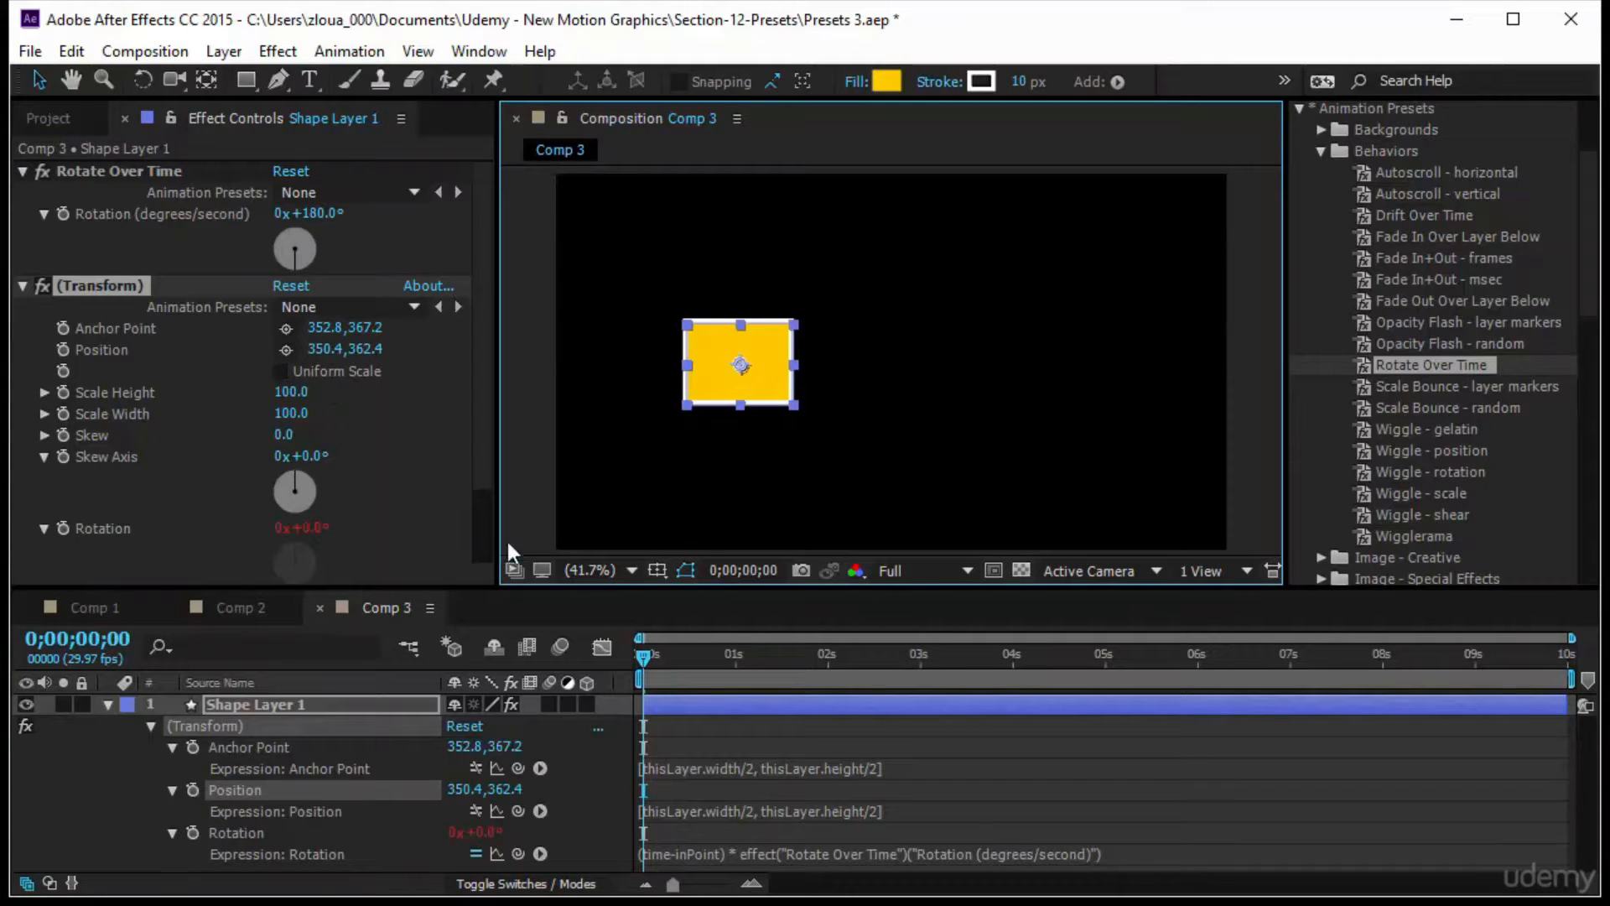
# Set the Transform effect's anchor point to 350, 362 and its vertical position to 362.
pyautogui.click(343, 334)
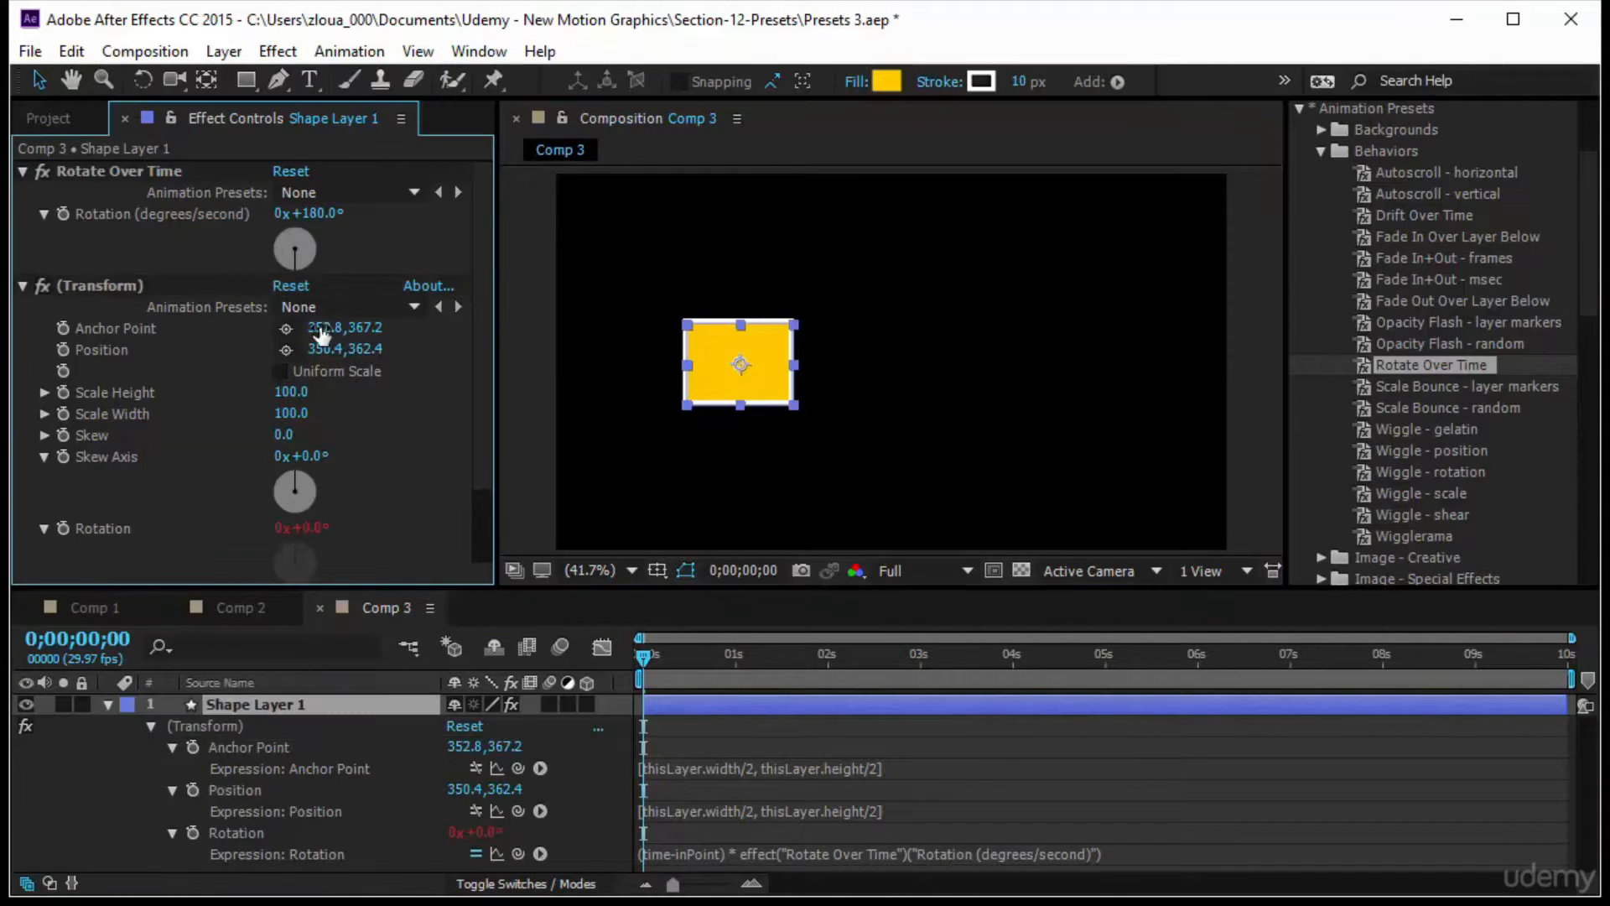
pyautogui.click(321, 333)
pyautogui.write('350')
pyautogui.press('Return')
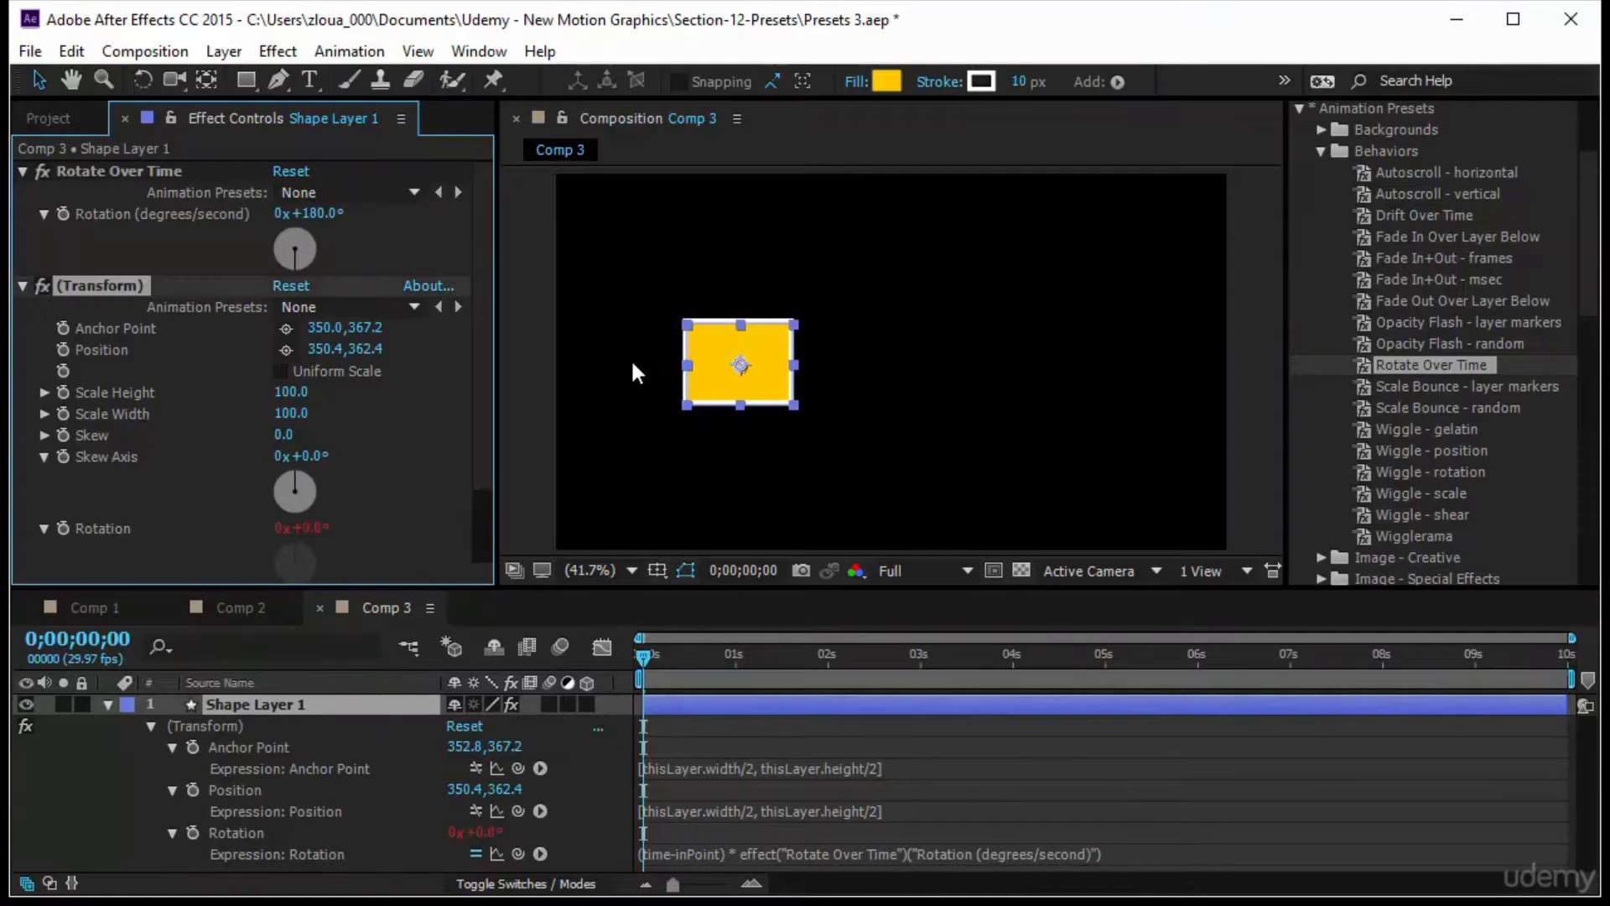
pyautogui.click(370, 328)
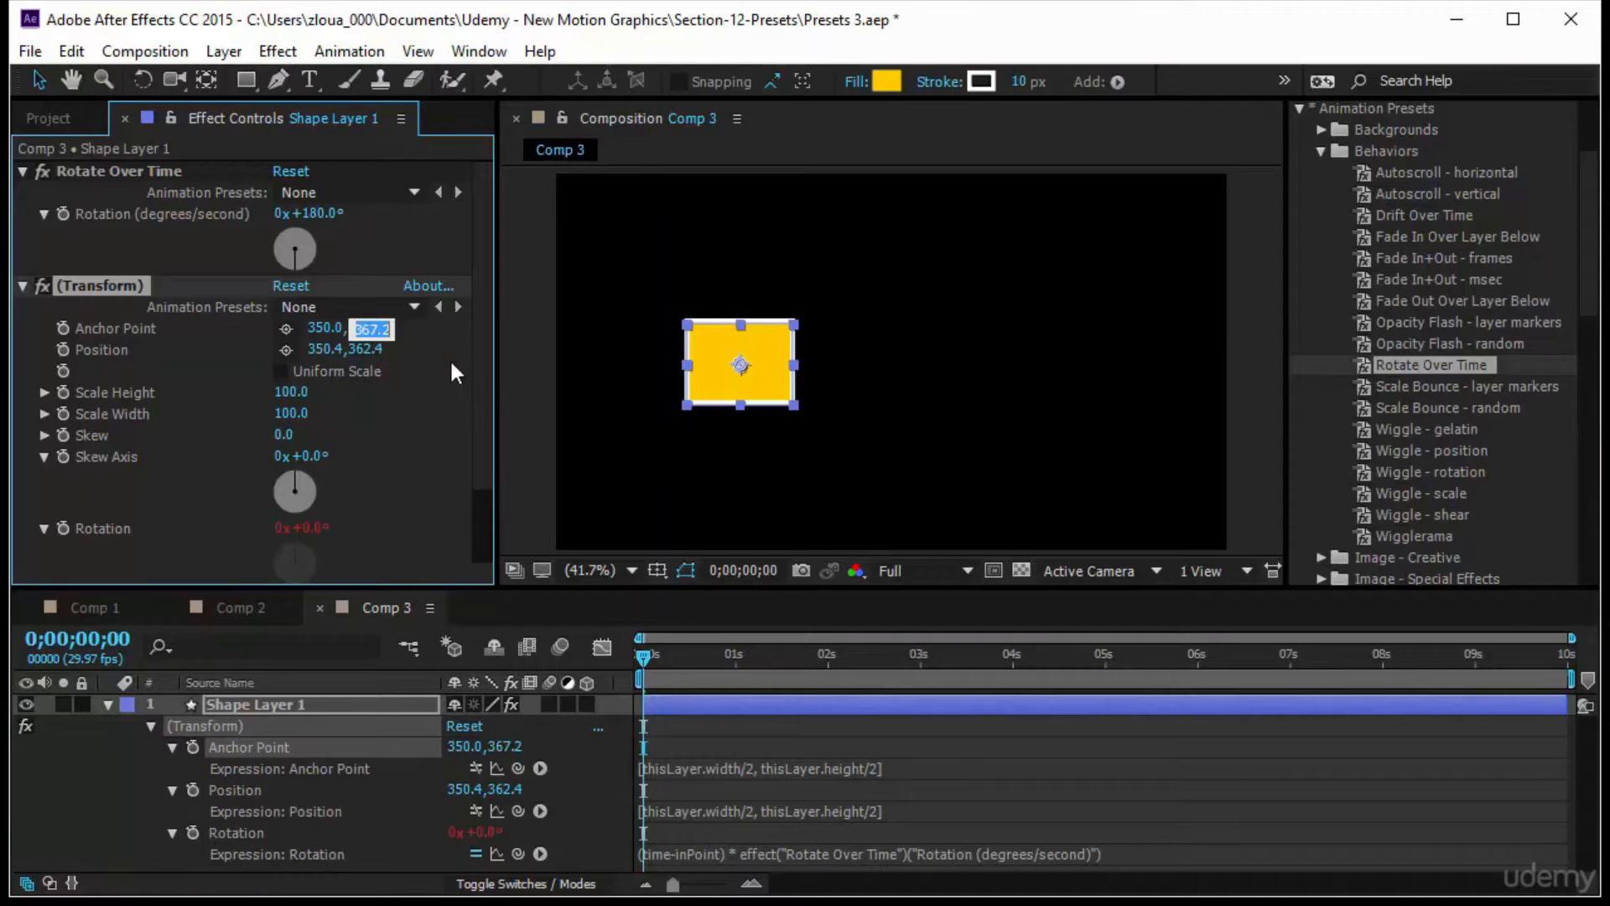
pyautogui.write('362')
pyautogui.press('Return')
pyautogui.click(369, 348)
pyautogui.write('362')
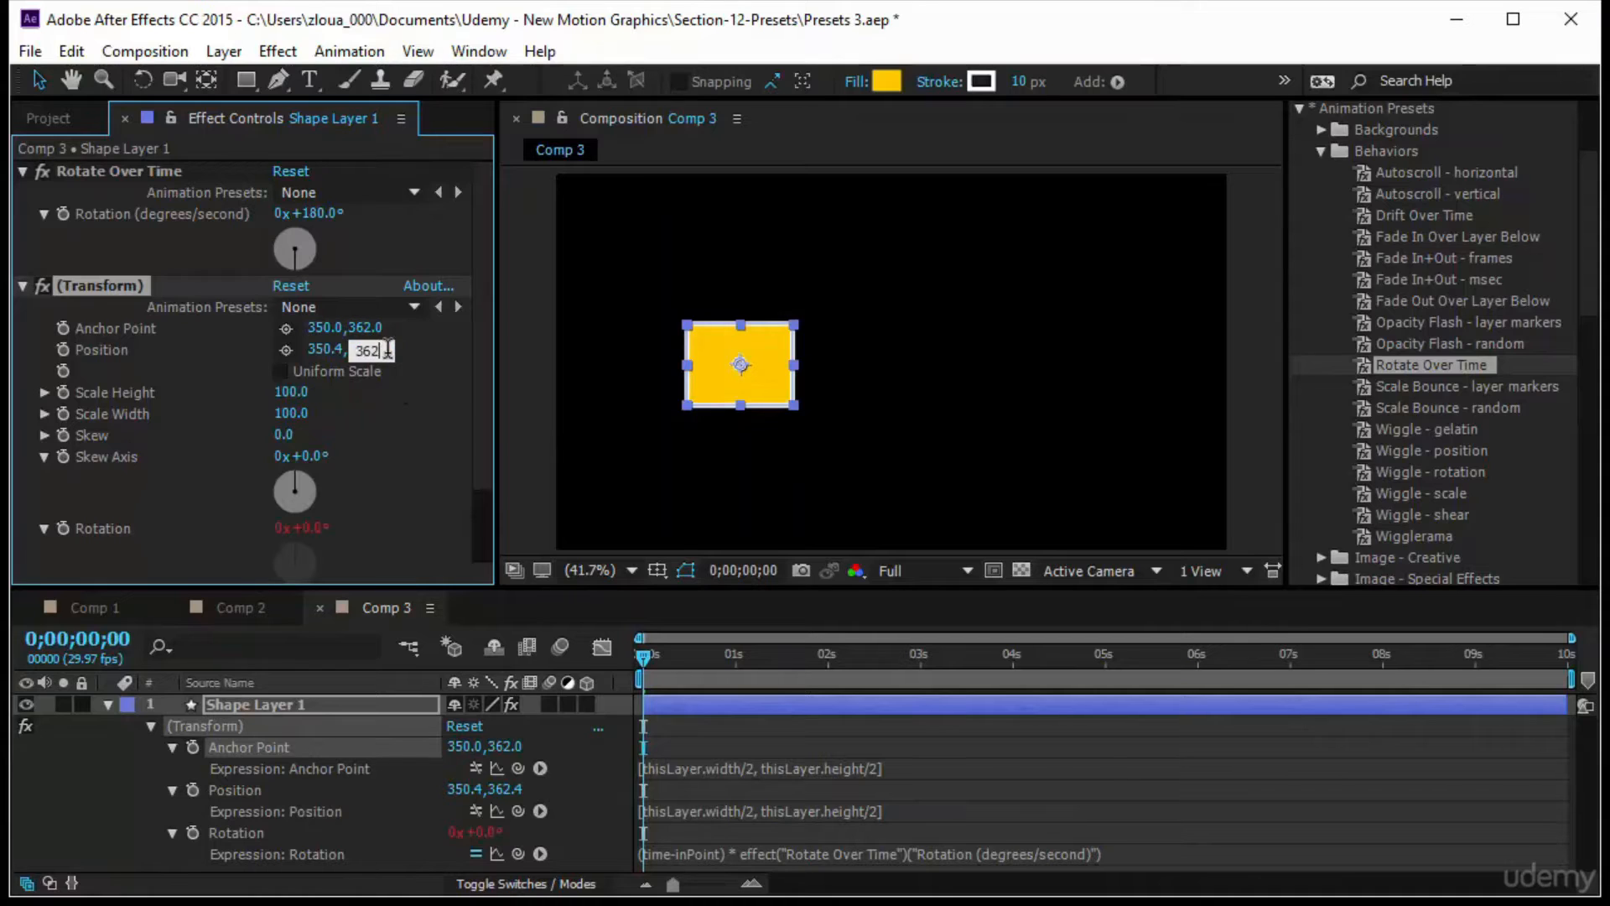
pyautogui.press('Return')
# Select the rectangle and play its rotation around the centred anchor point.
pyautogui.click(938, 747)
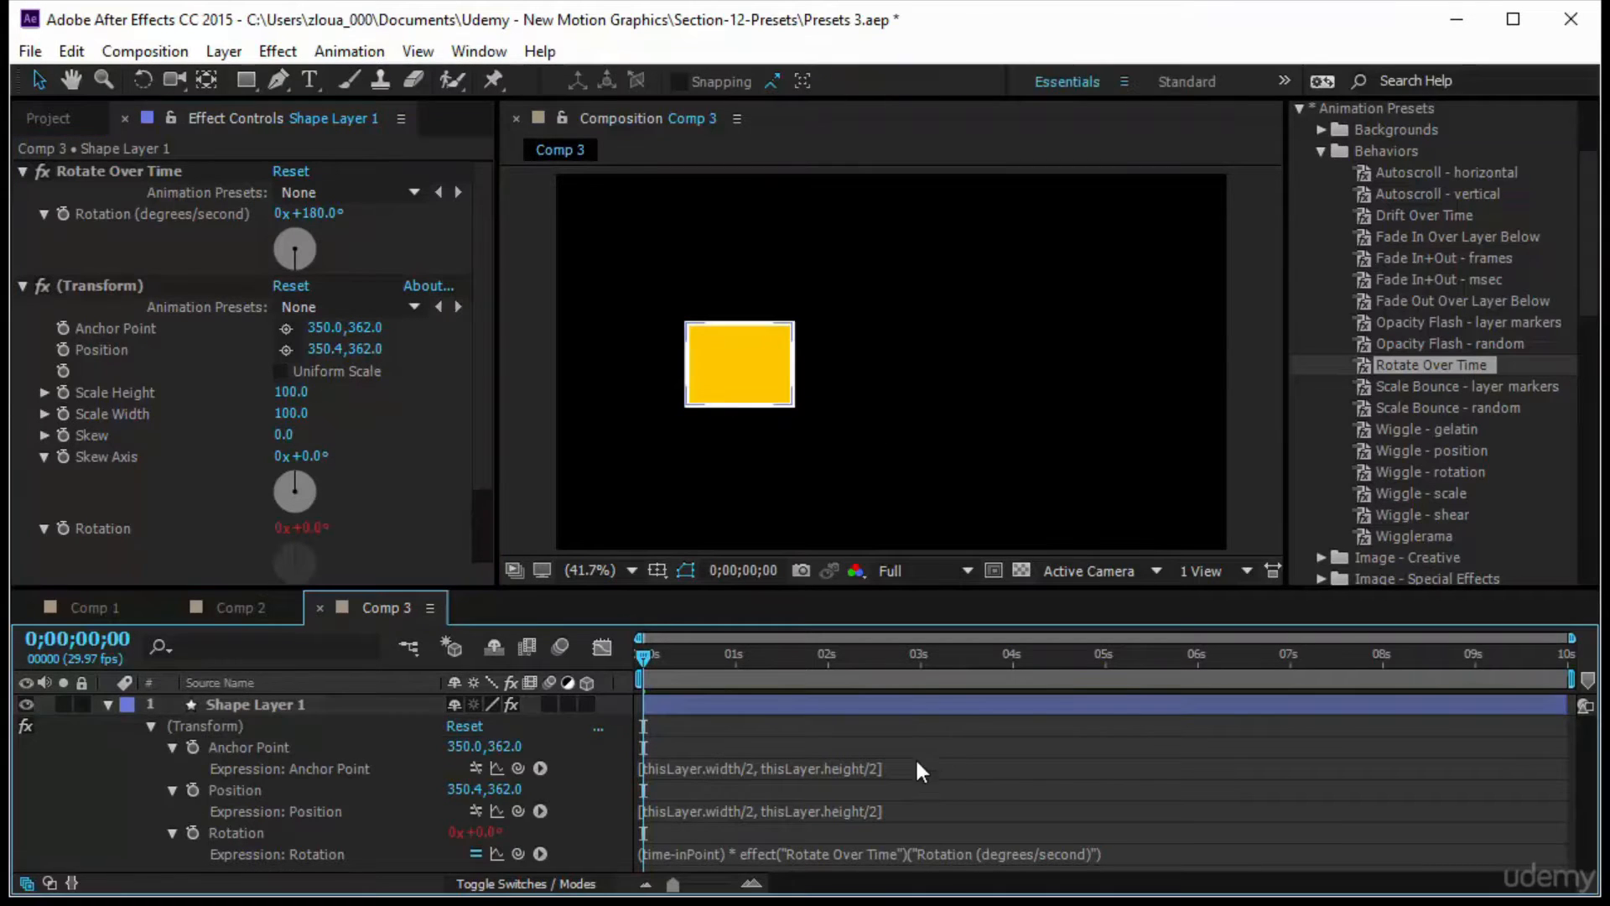
pyautogui.click(728, 384)
pyautogui.click(855, 743)
pyautogui.click(701, 406)
pyautogui.press('space')
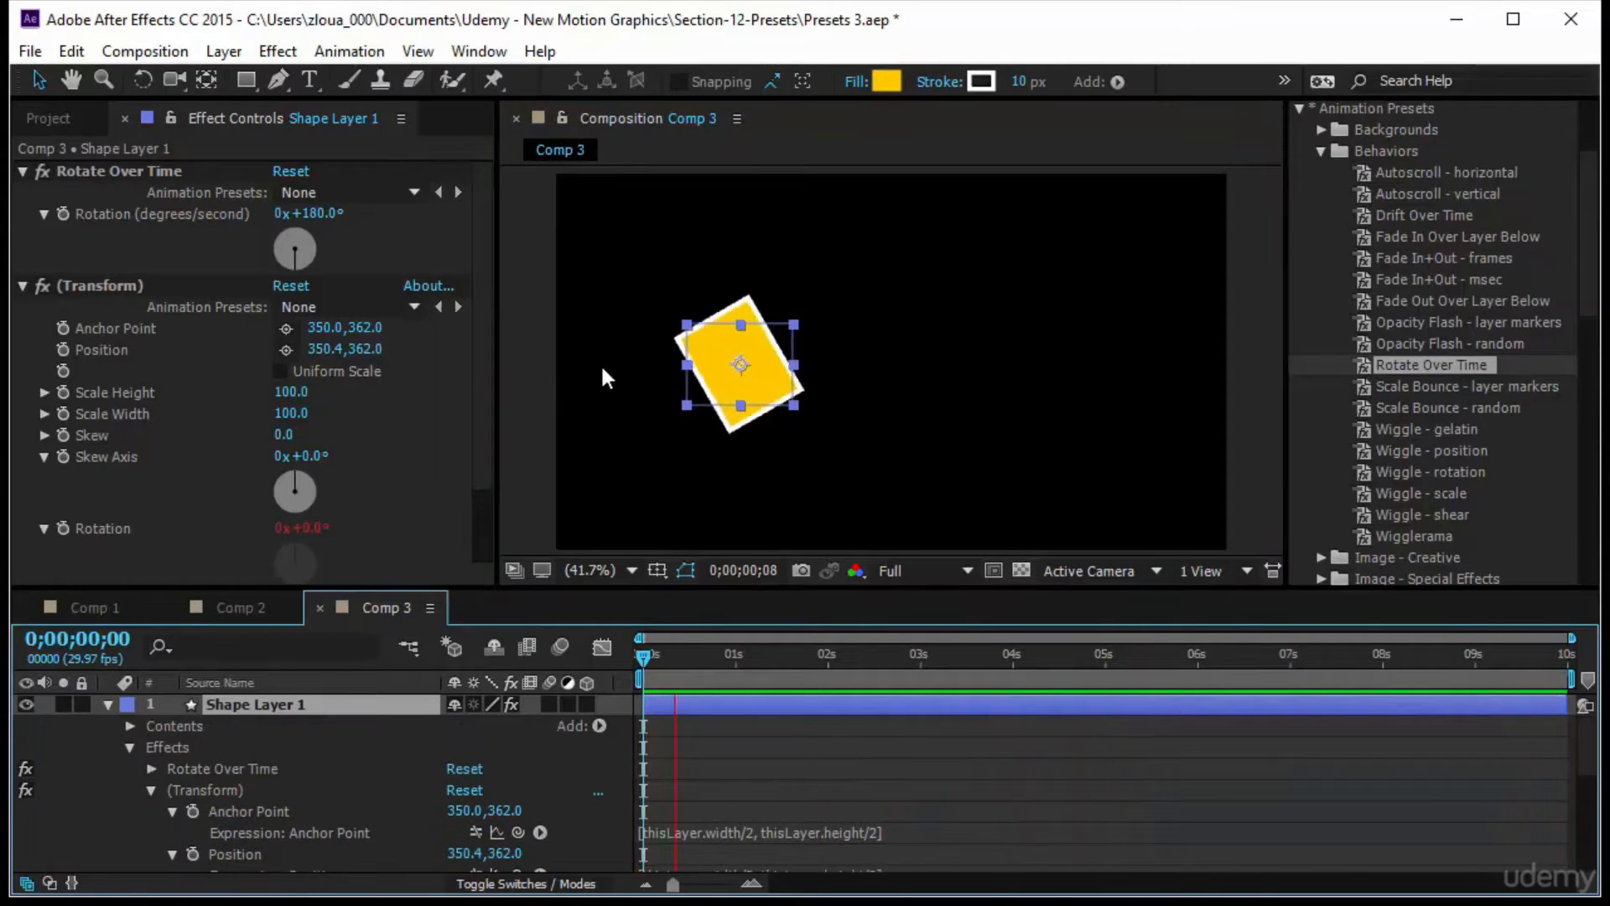
# Try the Transform effect's anchor point beside the rectangle at about 571.2, 372.0, and undo the move.
pyautogui.click(289, 330)
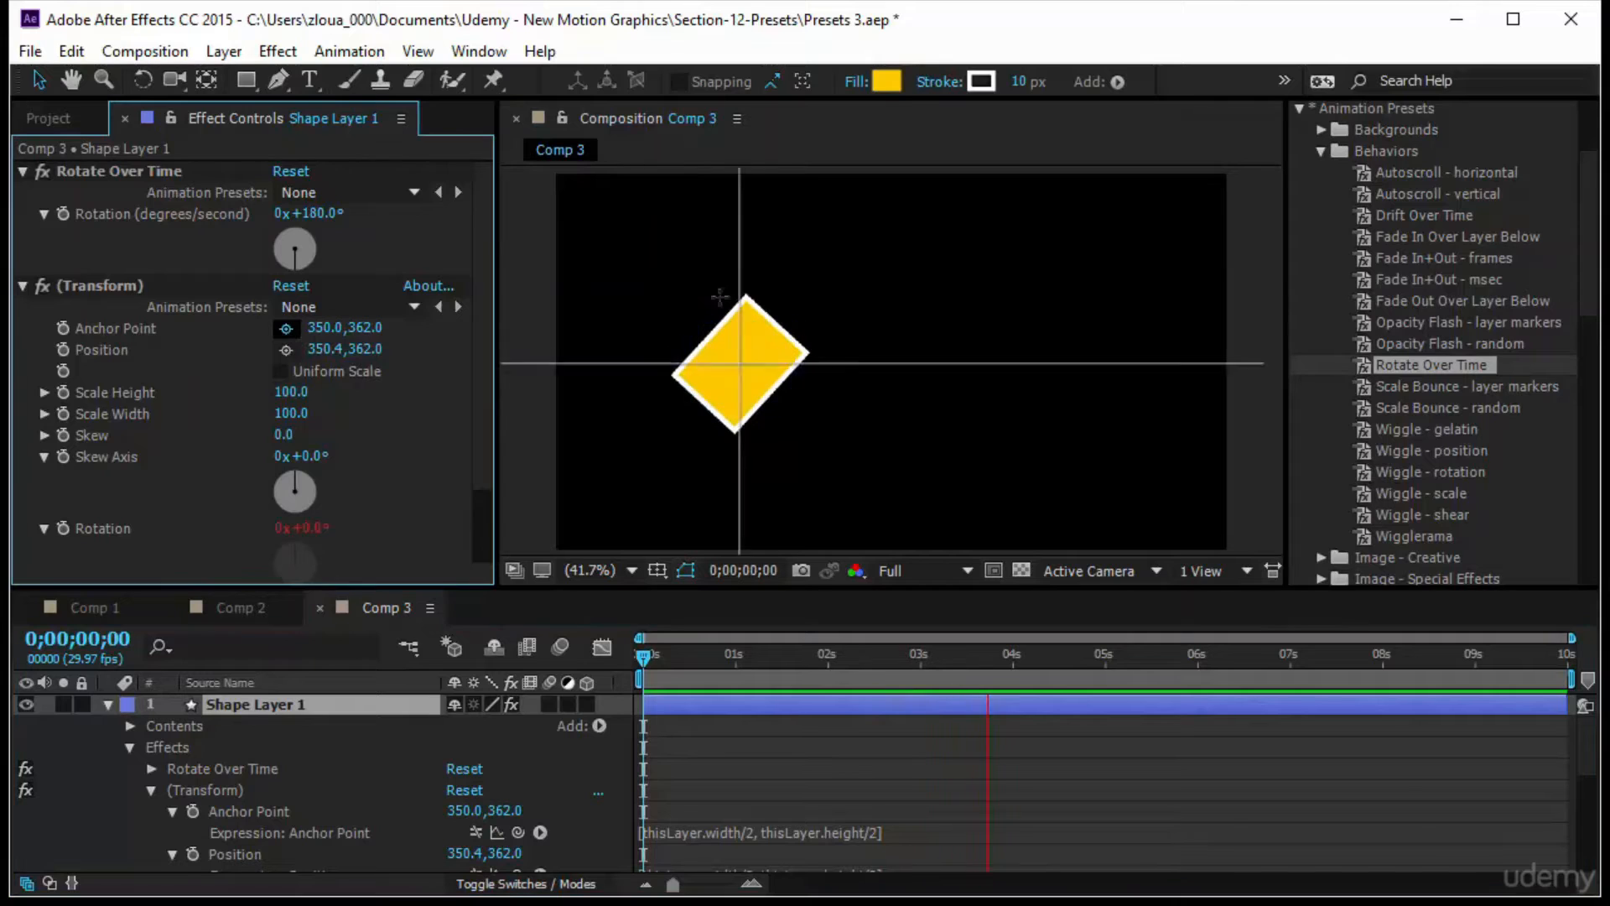
pyautogui.click(856, 369)
pyautogui.press('space')
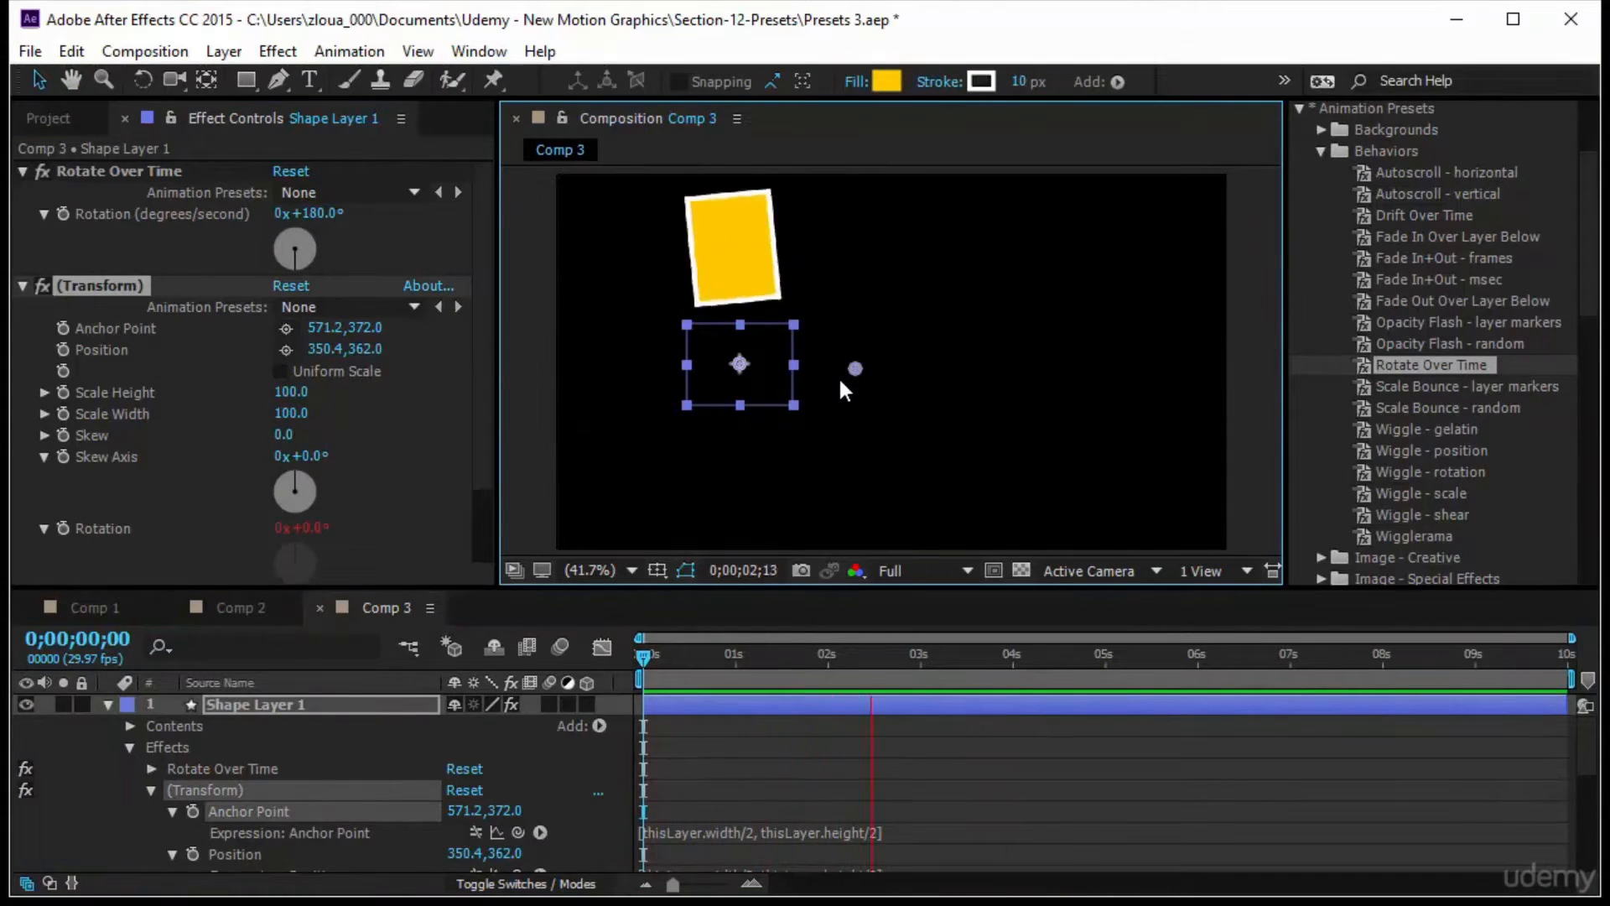
pyautogui.hotkey('ctrl', 'z')
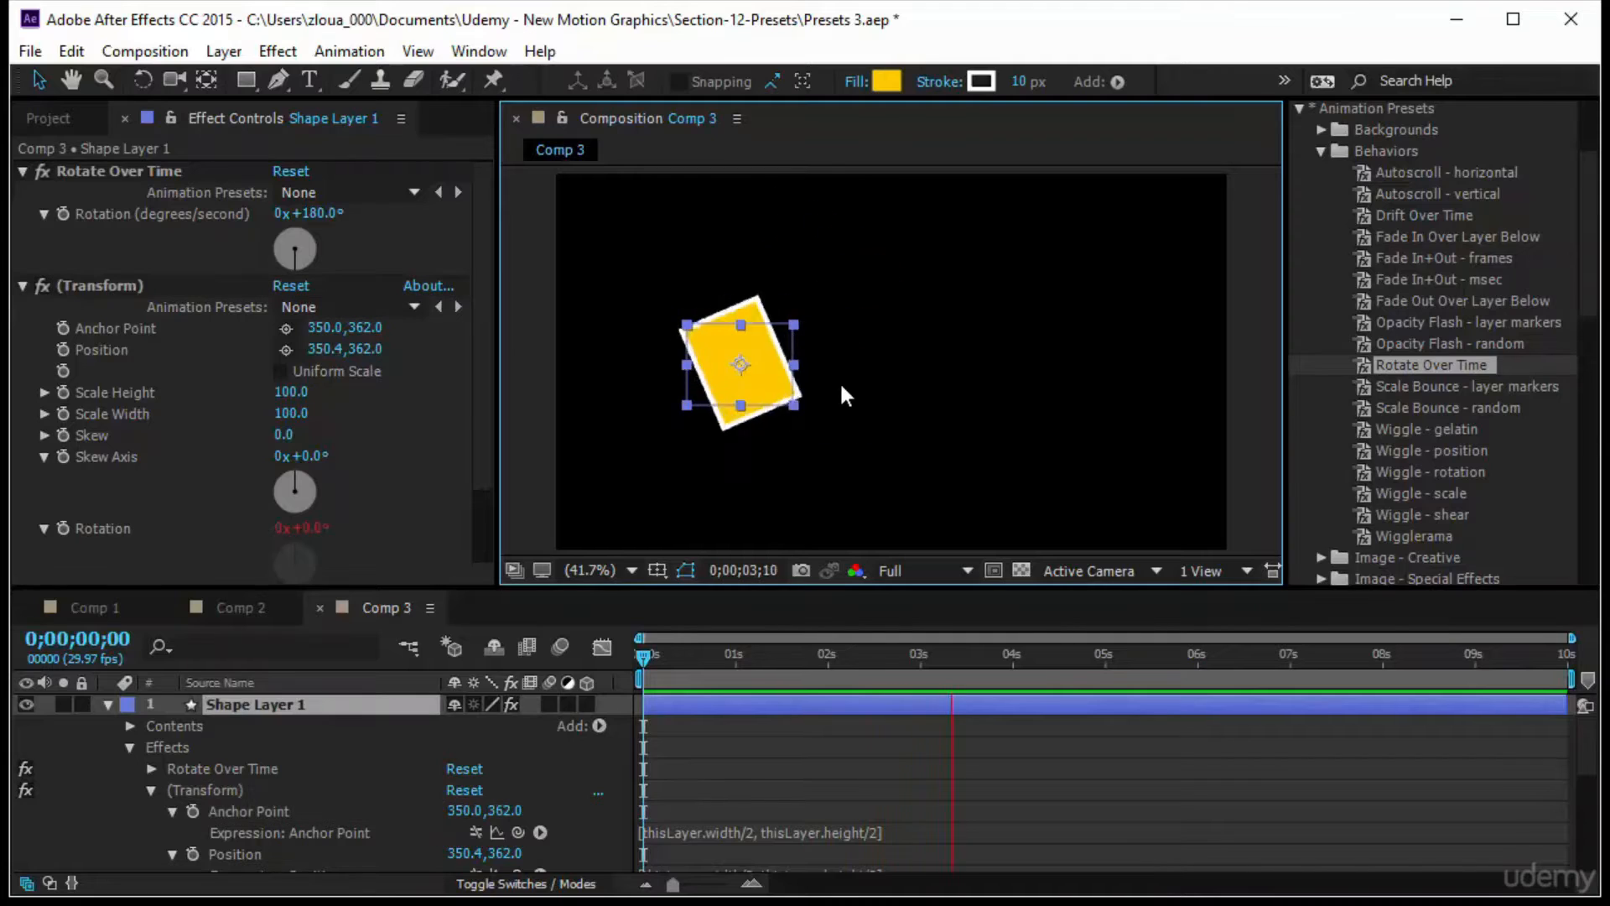
# Place the Transform effect's anchor point at about 532.8, 367.2 and its position at about 616.8, 237.6, previewing the rotation.
pyautogui.click(286, 328)
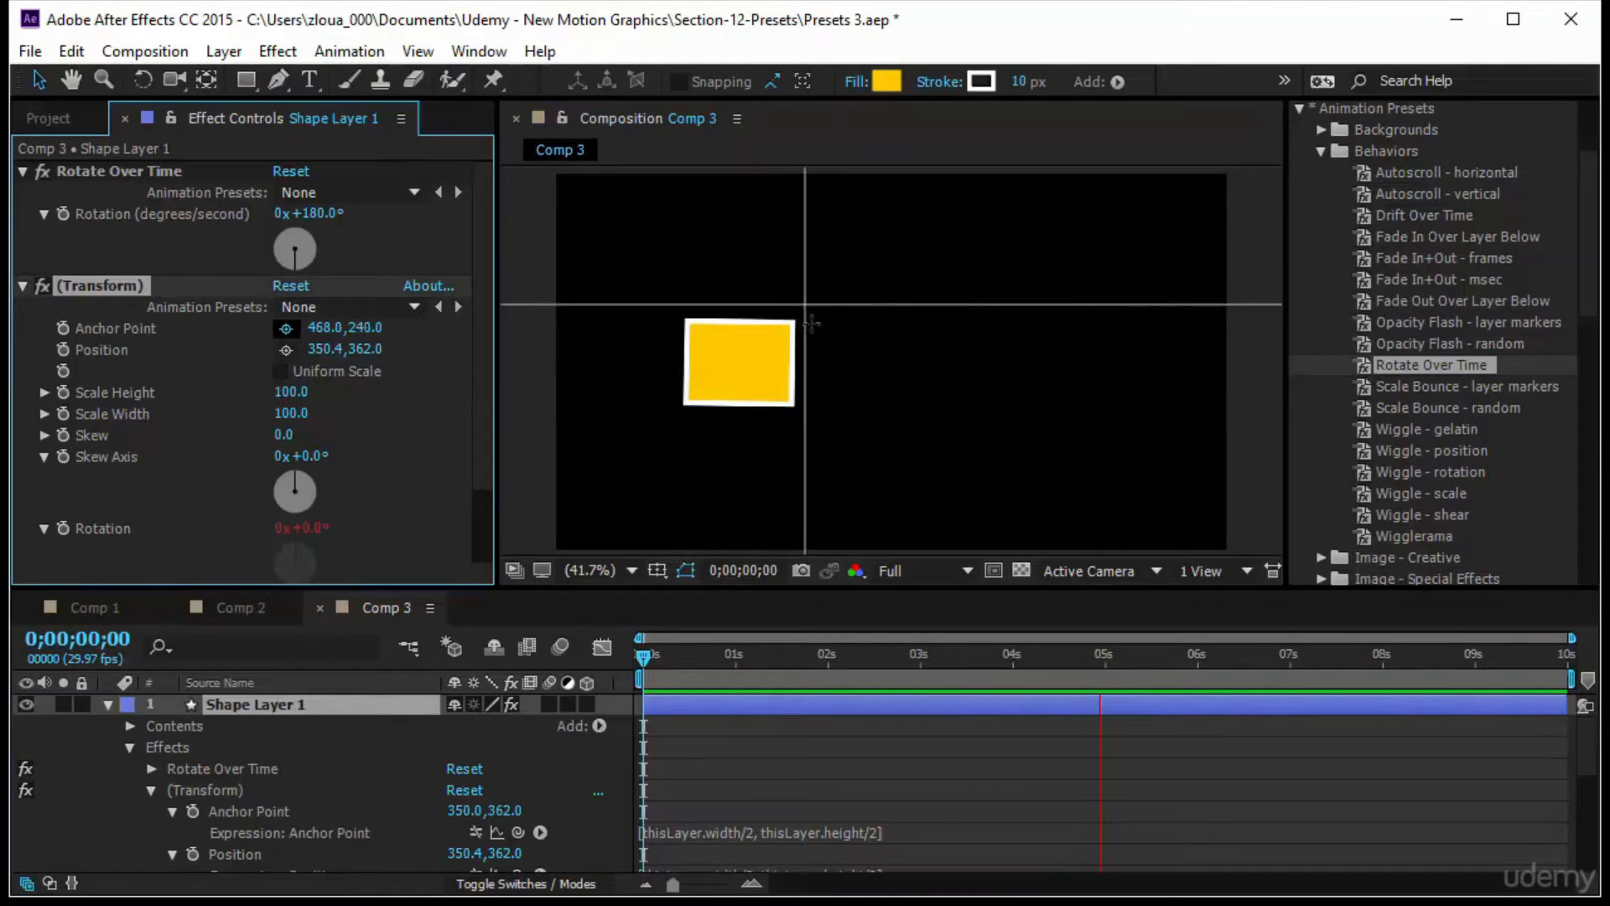
pyautogui.click(833, 364)
pyautogui.click(286, 349)
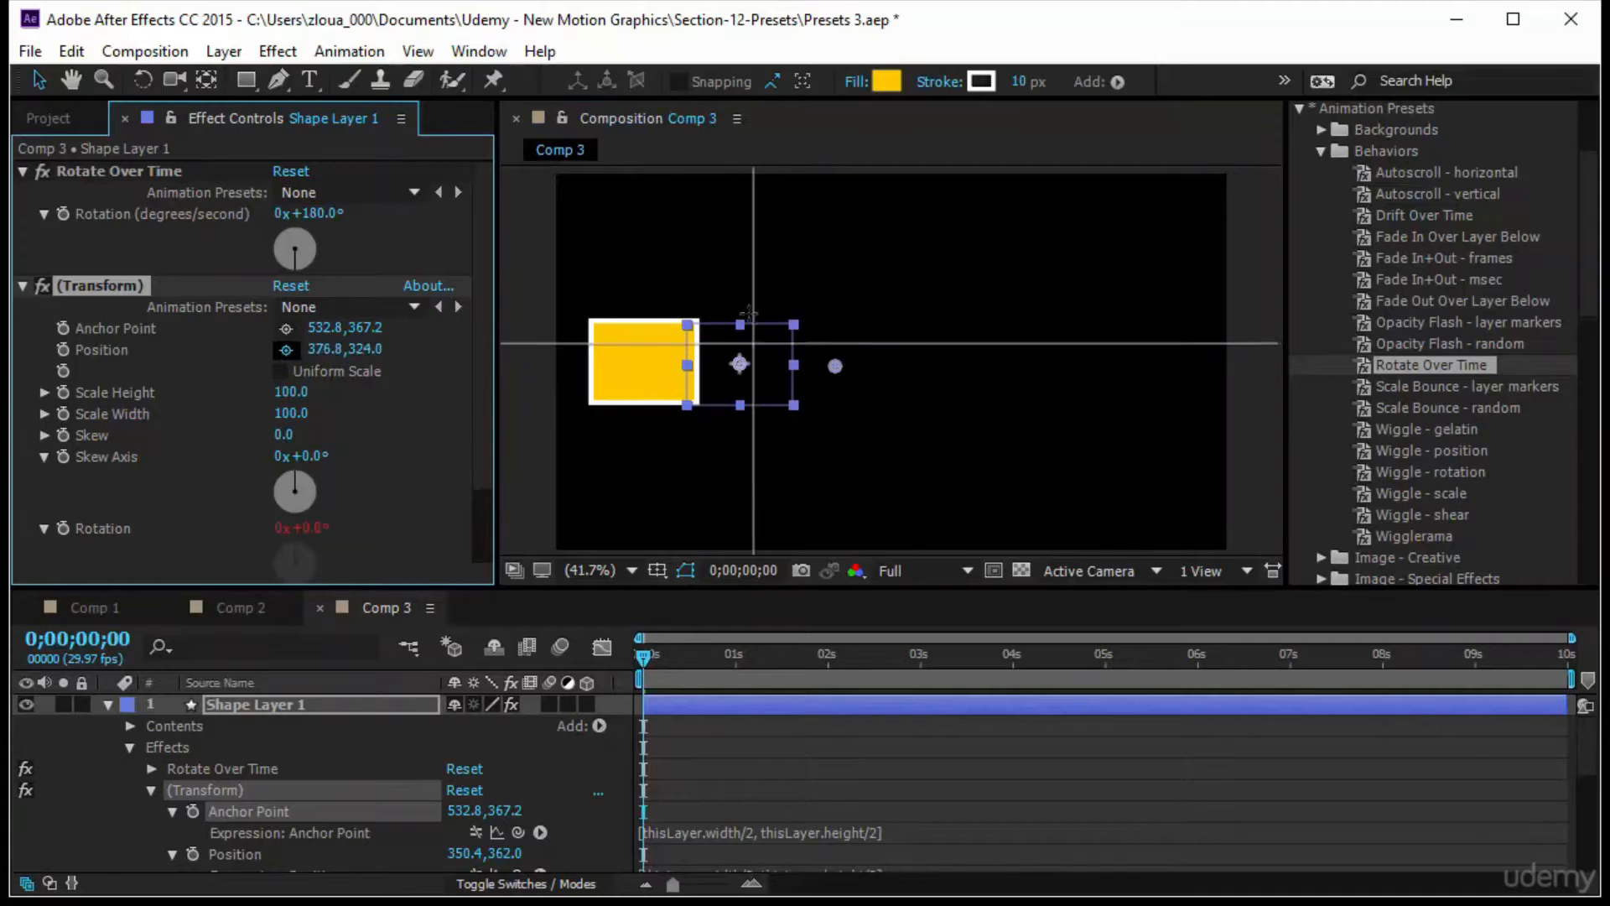
pyautogui.click(866, 299)
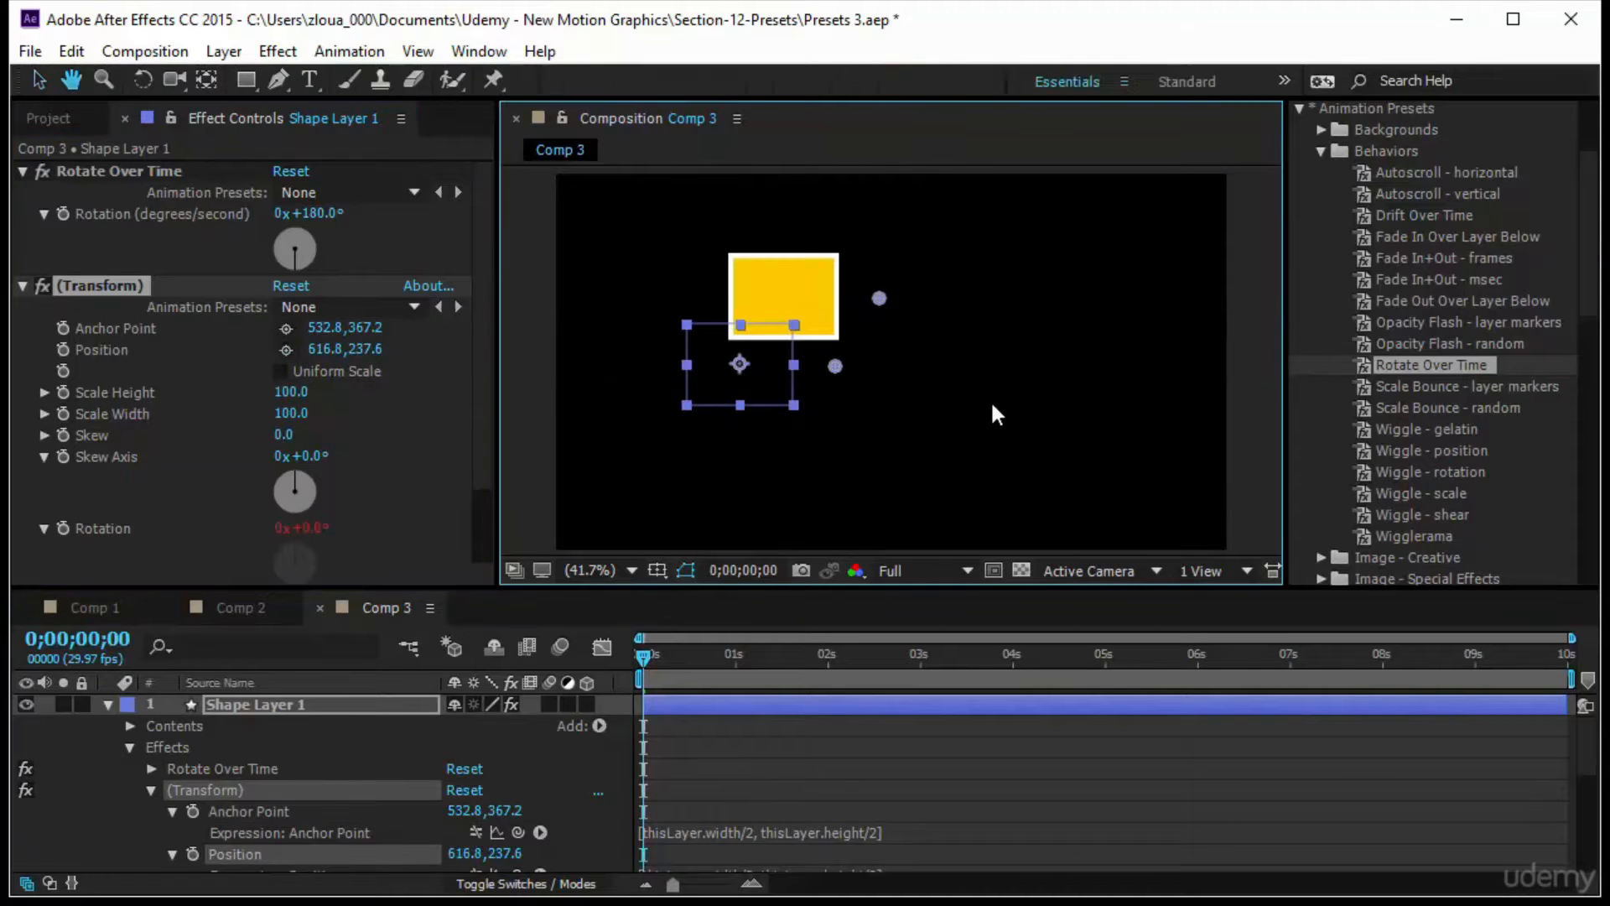
pyautogui.press('space')
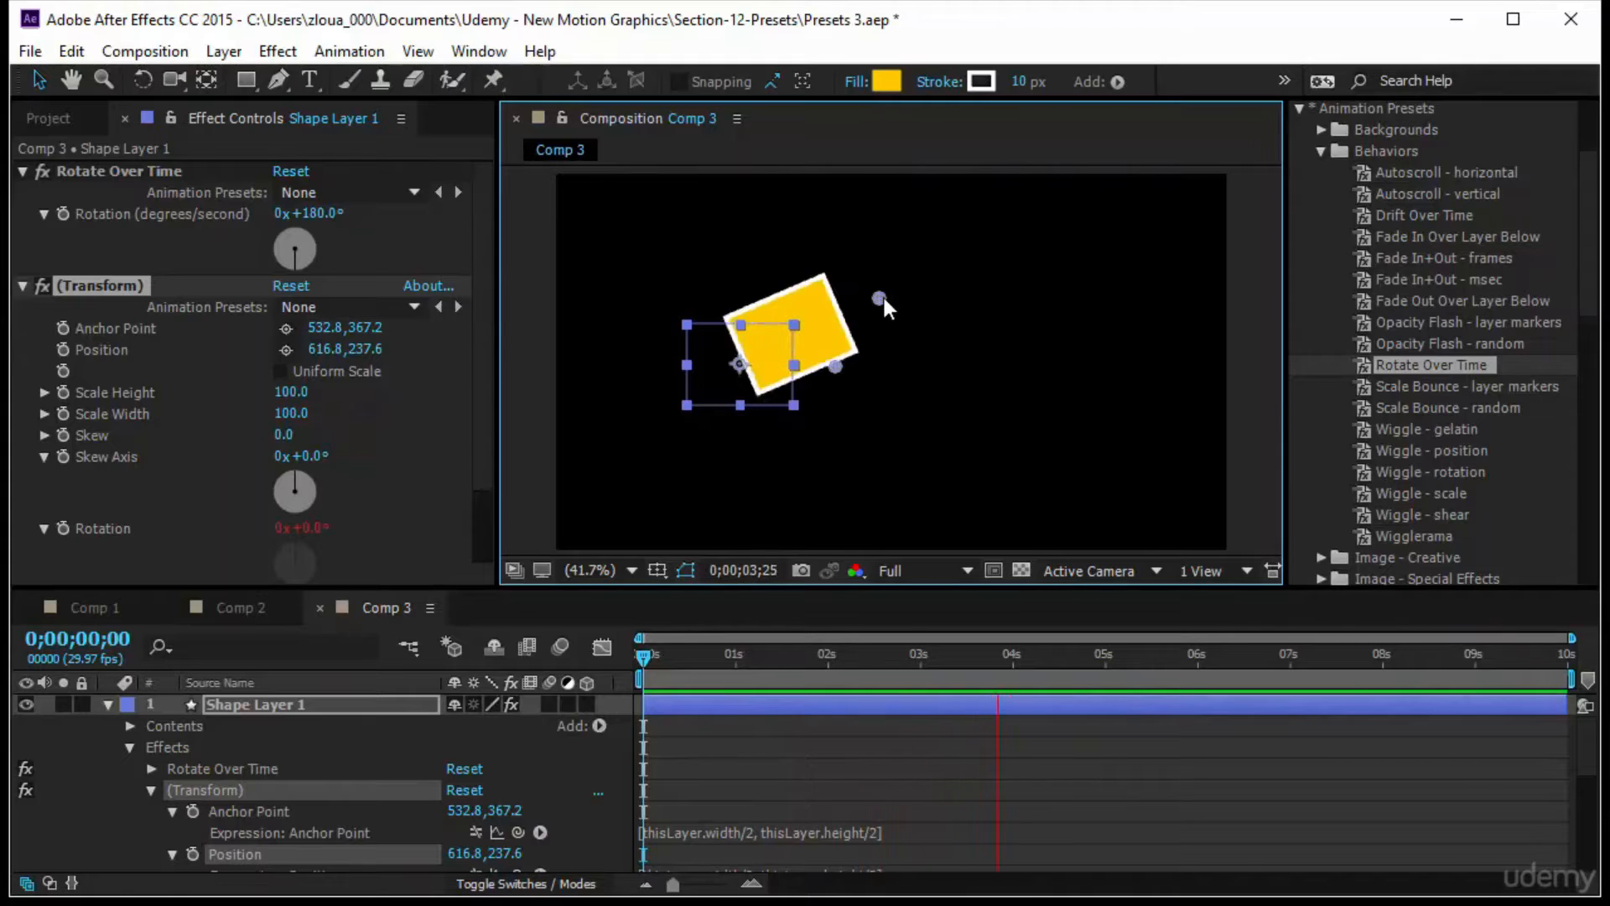
# Move the Transform effect's position to about 451.2, 153.6 and preview the rectangle's rotation.
pyautogui.click(286, 349)
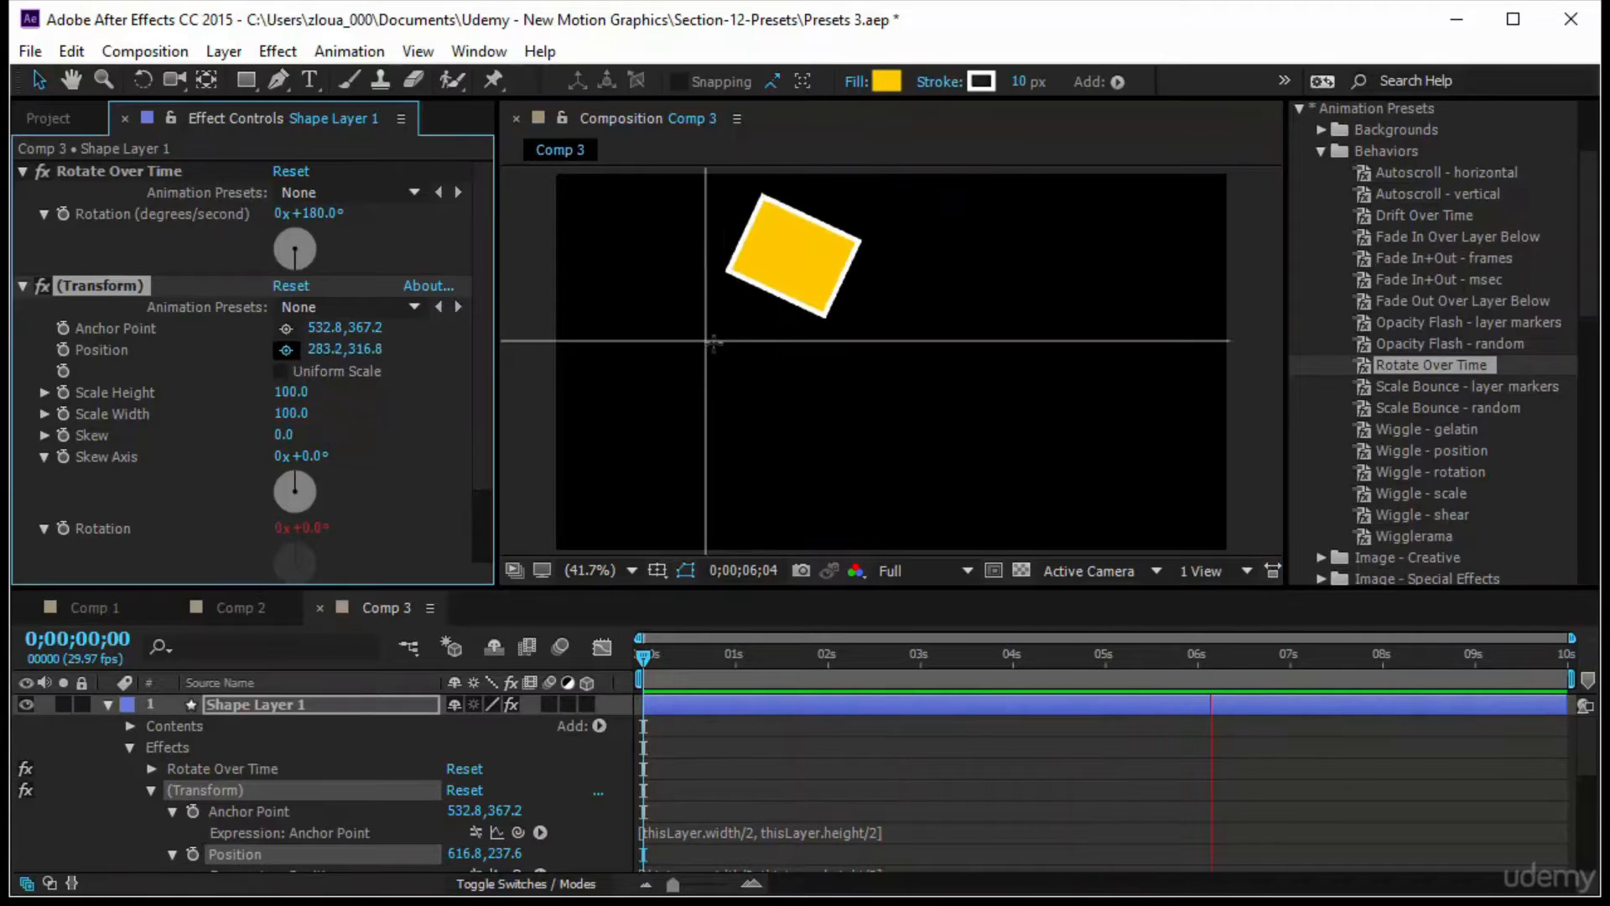
pyautogui.click(792, 253)
pyautogui.press('space')
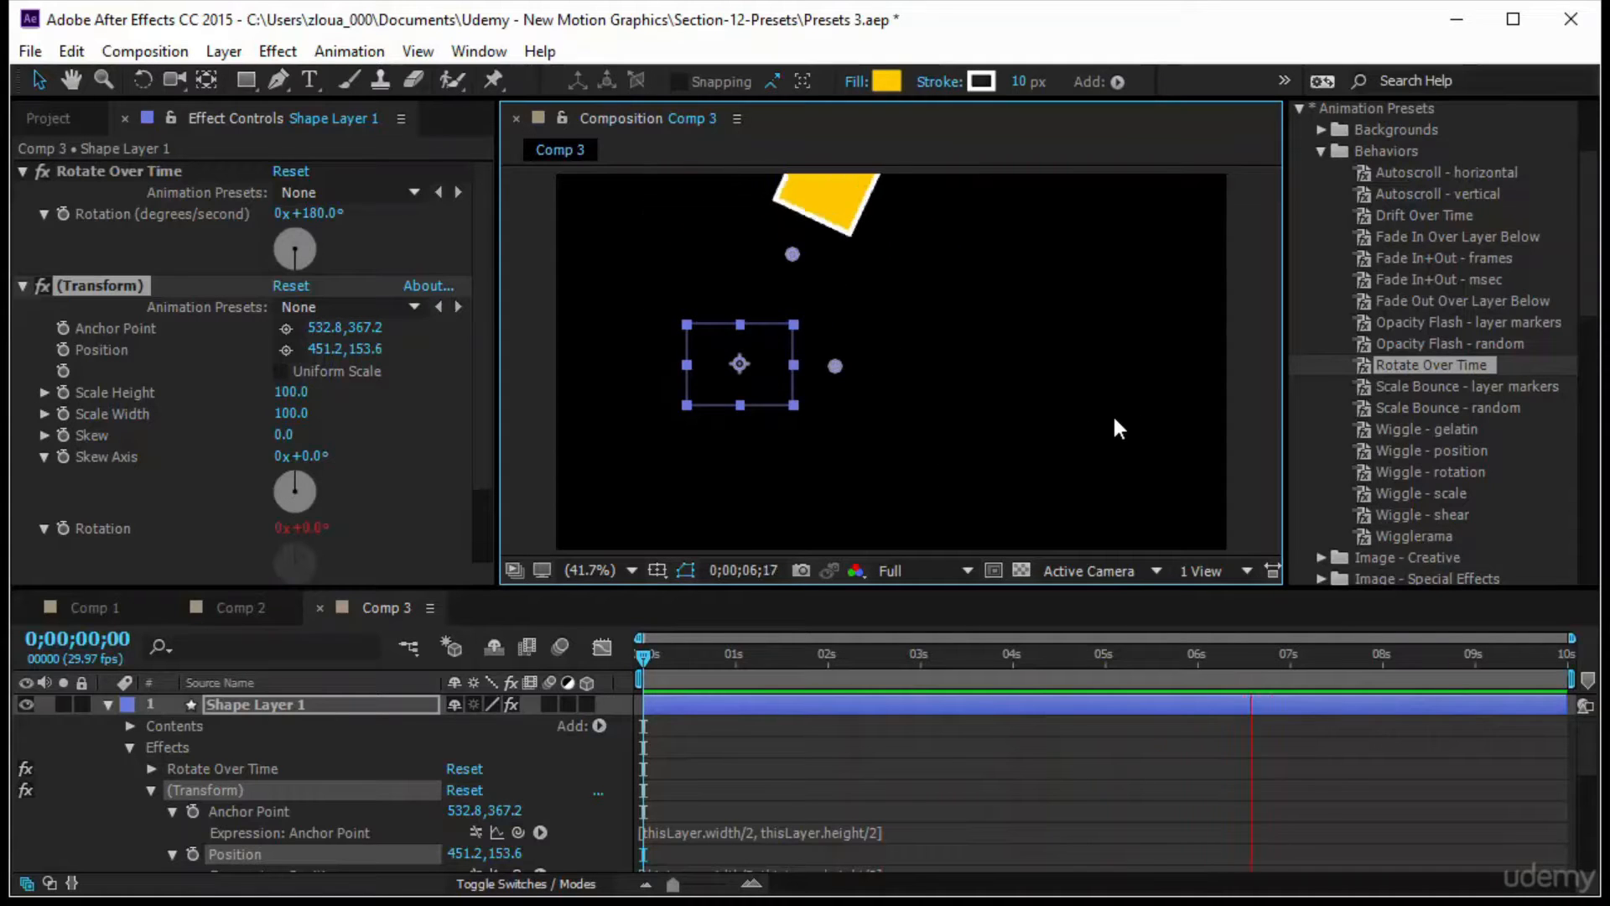
pyautogui.press('space')
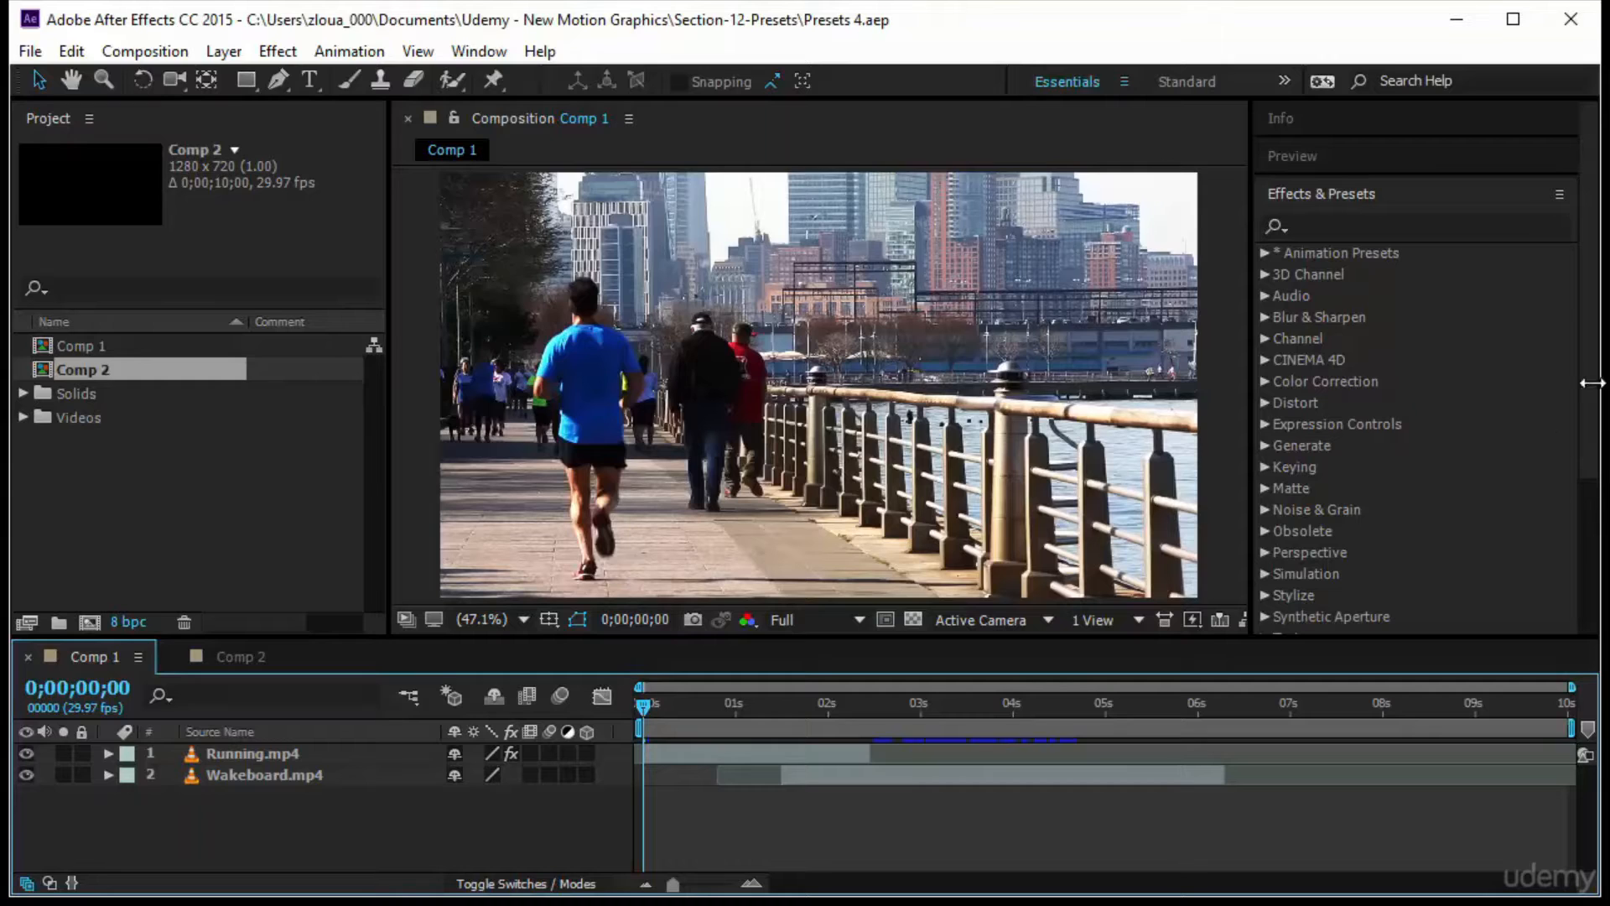
# Expand Animation Presets and its Transitions - Dissolves folder to browse the dissolve presets.
pyautogui.click(1260, 253)
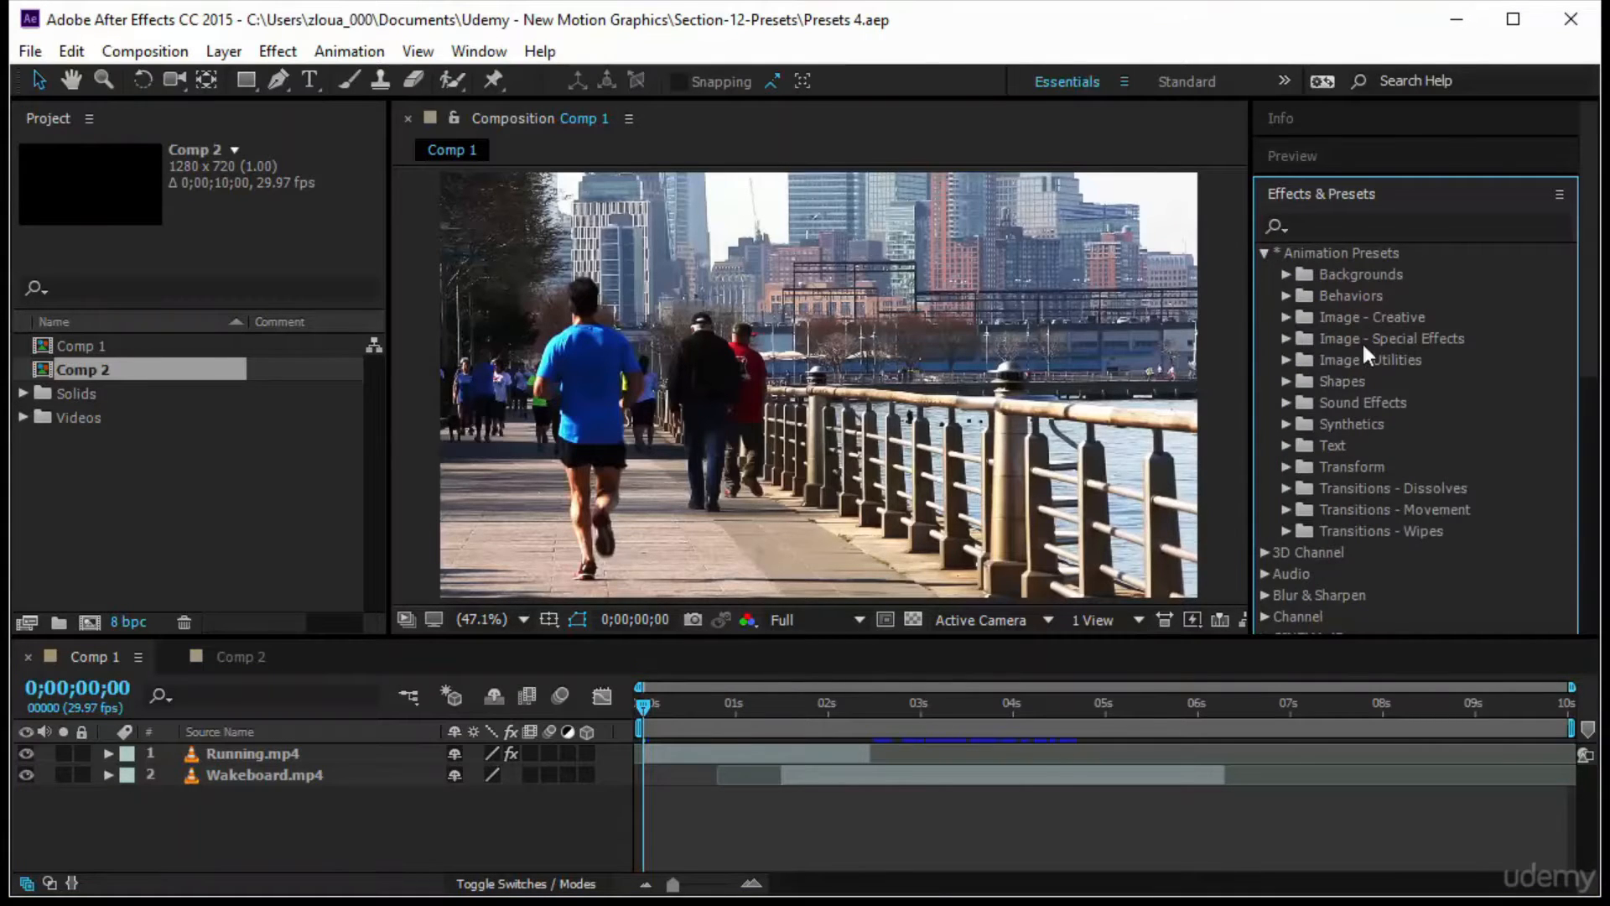
pyautogui.click(1284, 489)
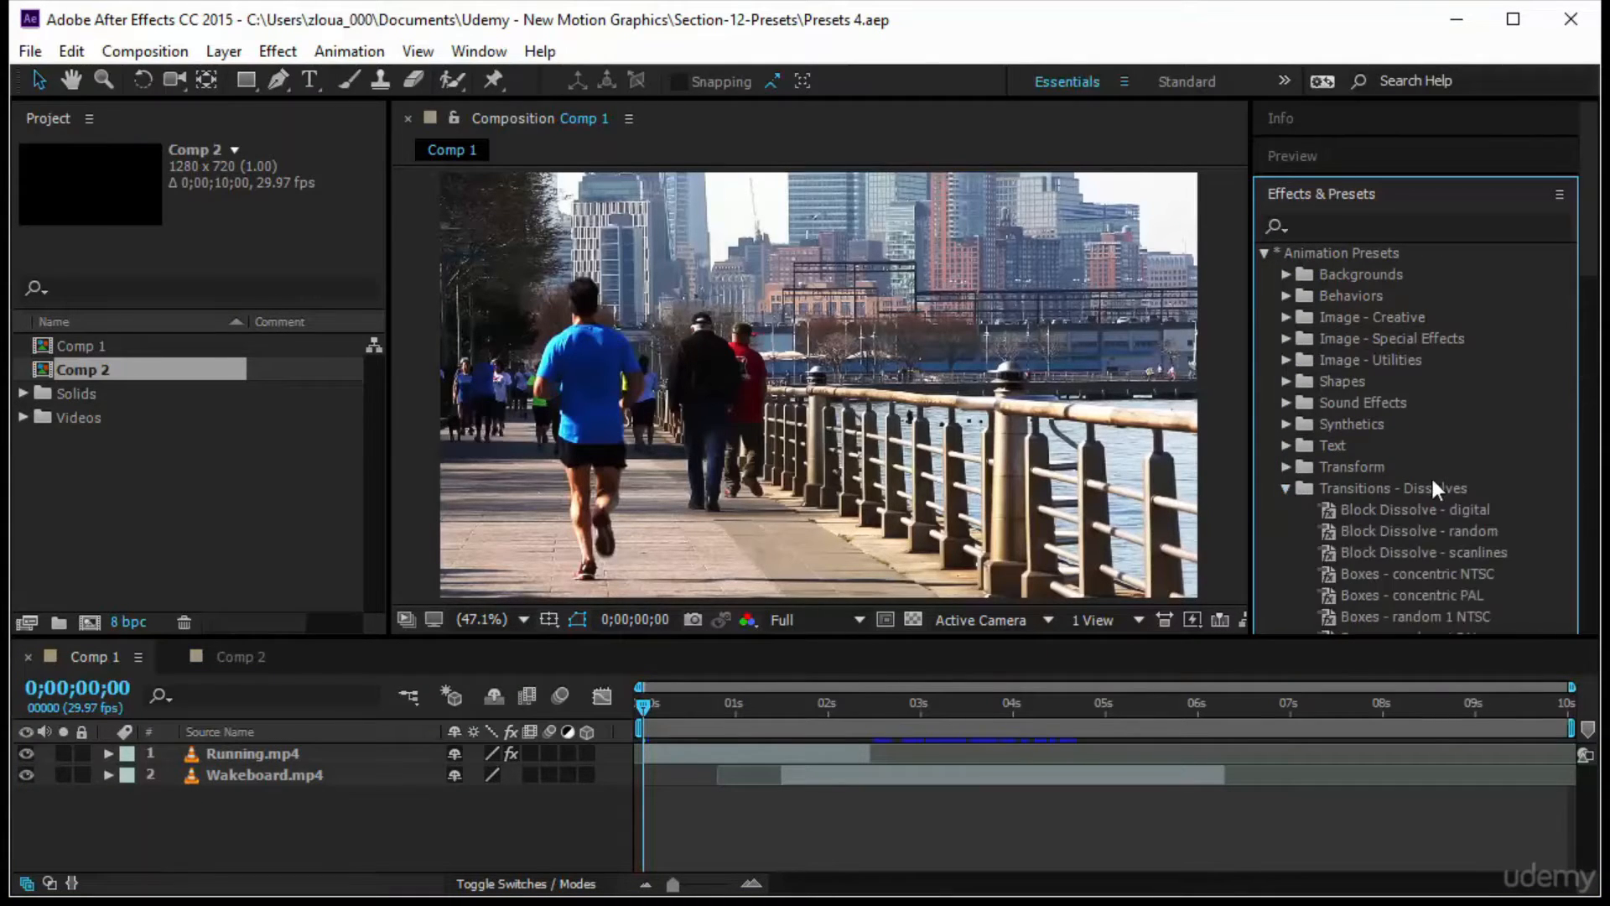
pyautogui.scroll(-1, 1442, 502)
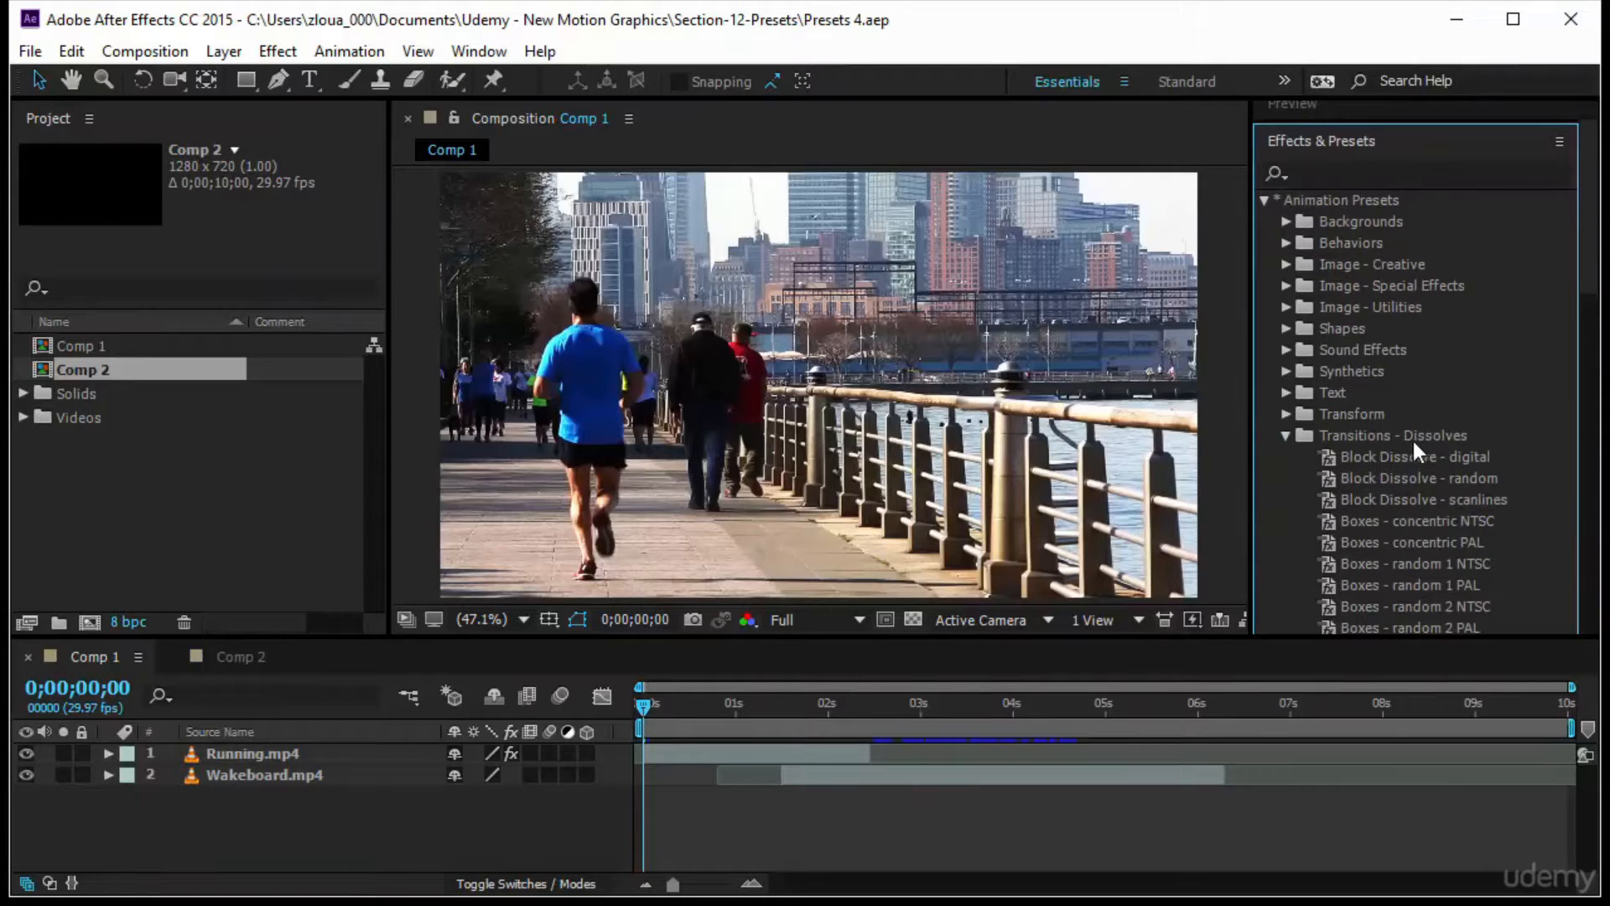
# Examine the Block Dissolve, Boxes, Dissolve and Fade presets in the Transitions - Dissolves folder.
pyautogui.click(1466, 459)
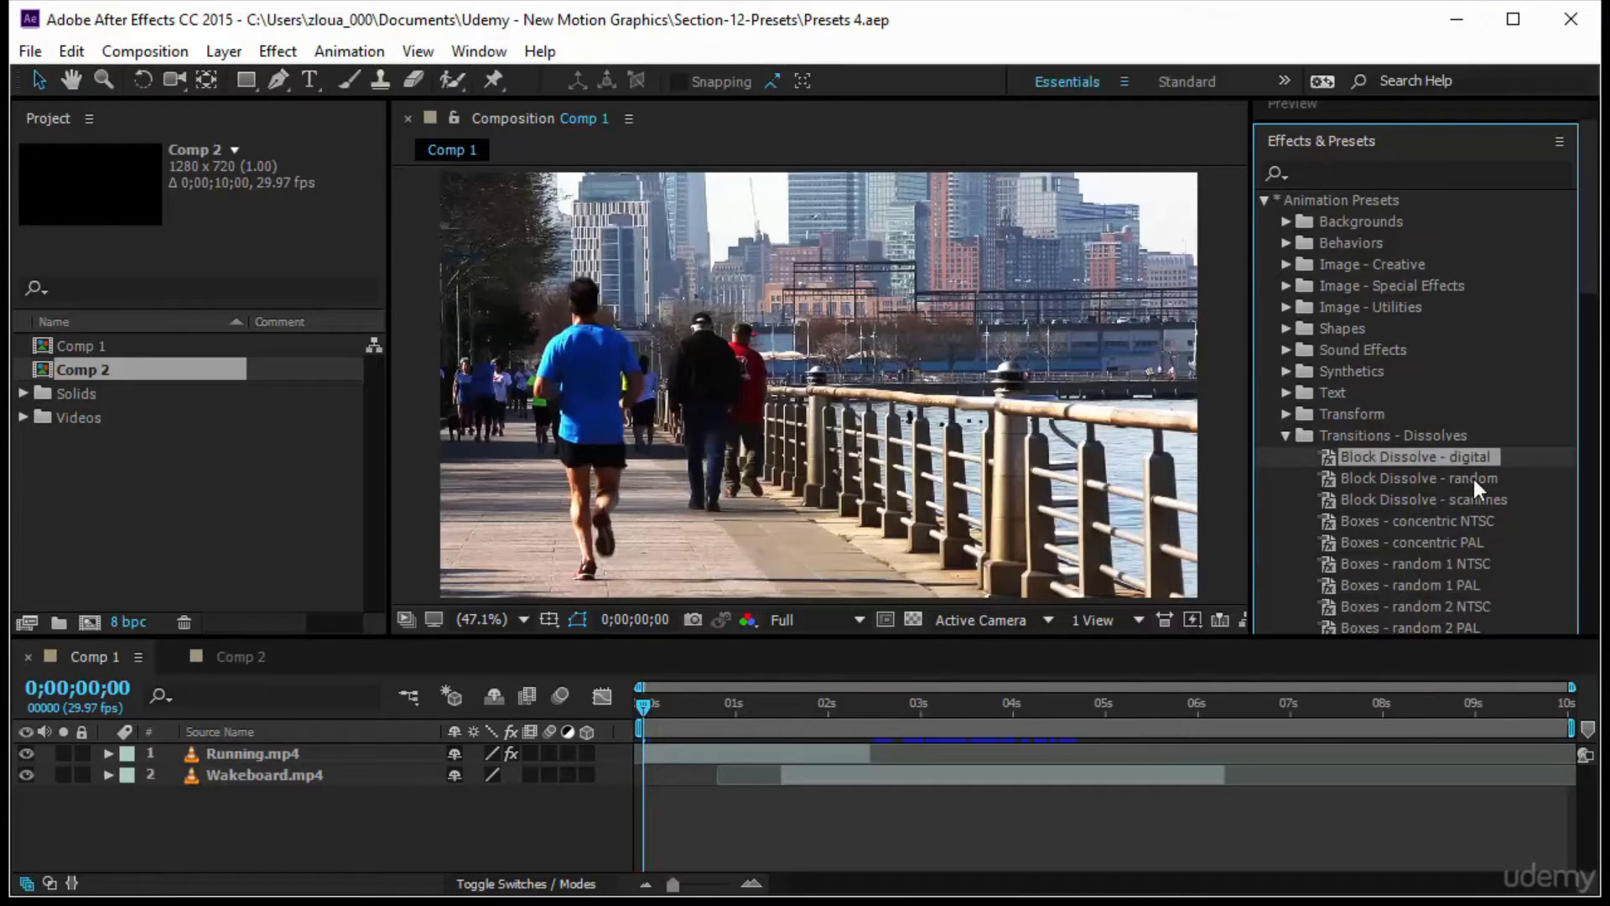
pyautogui.click(1474, 481)
pyautogui.click(1488, 500)
pyautogui.scroll(-4, 1467, 534)
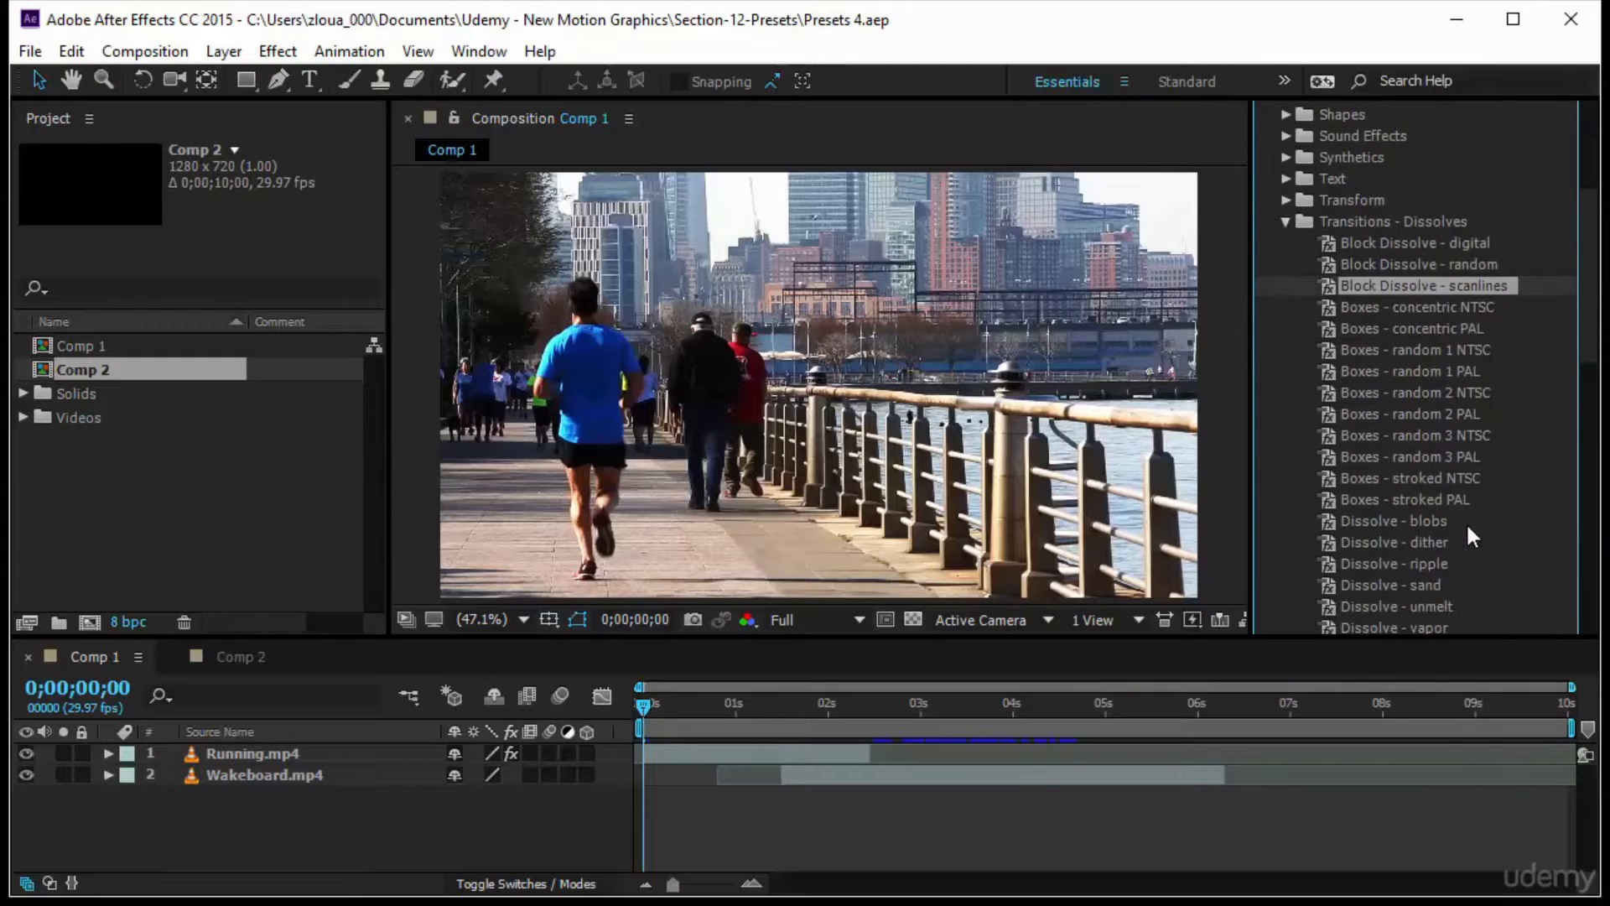
pyautogui.scroll(-1, 1466, 535)
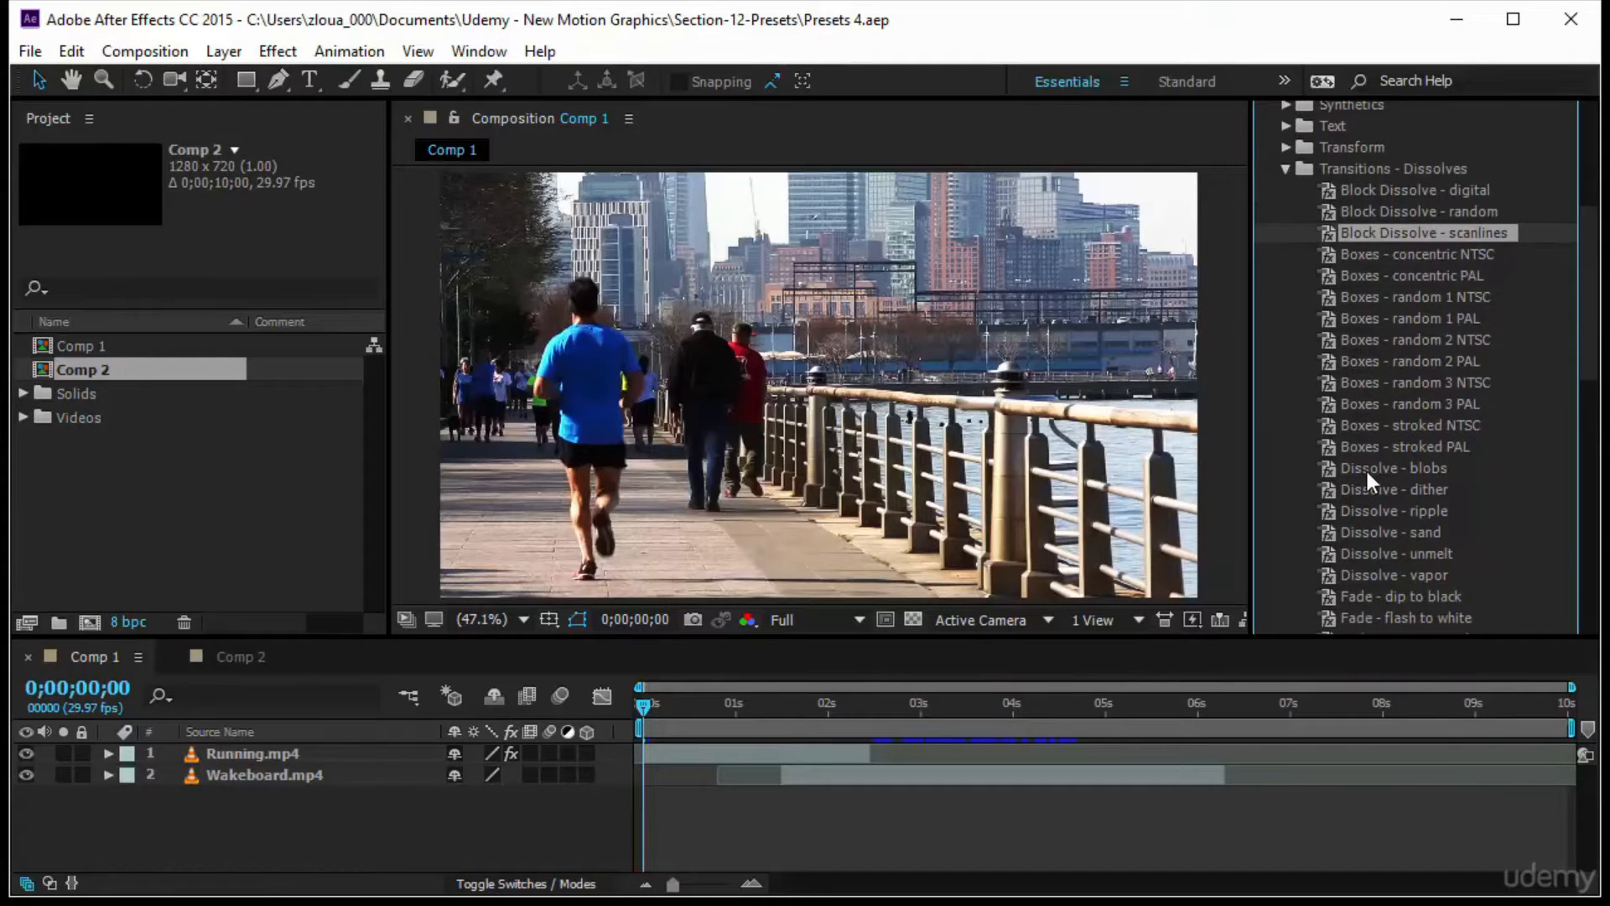
pyautogui.click(1366, 468)
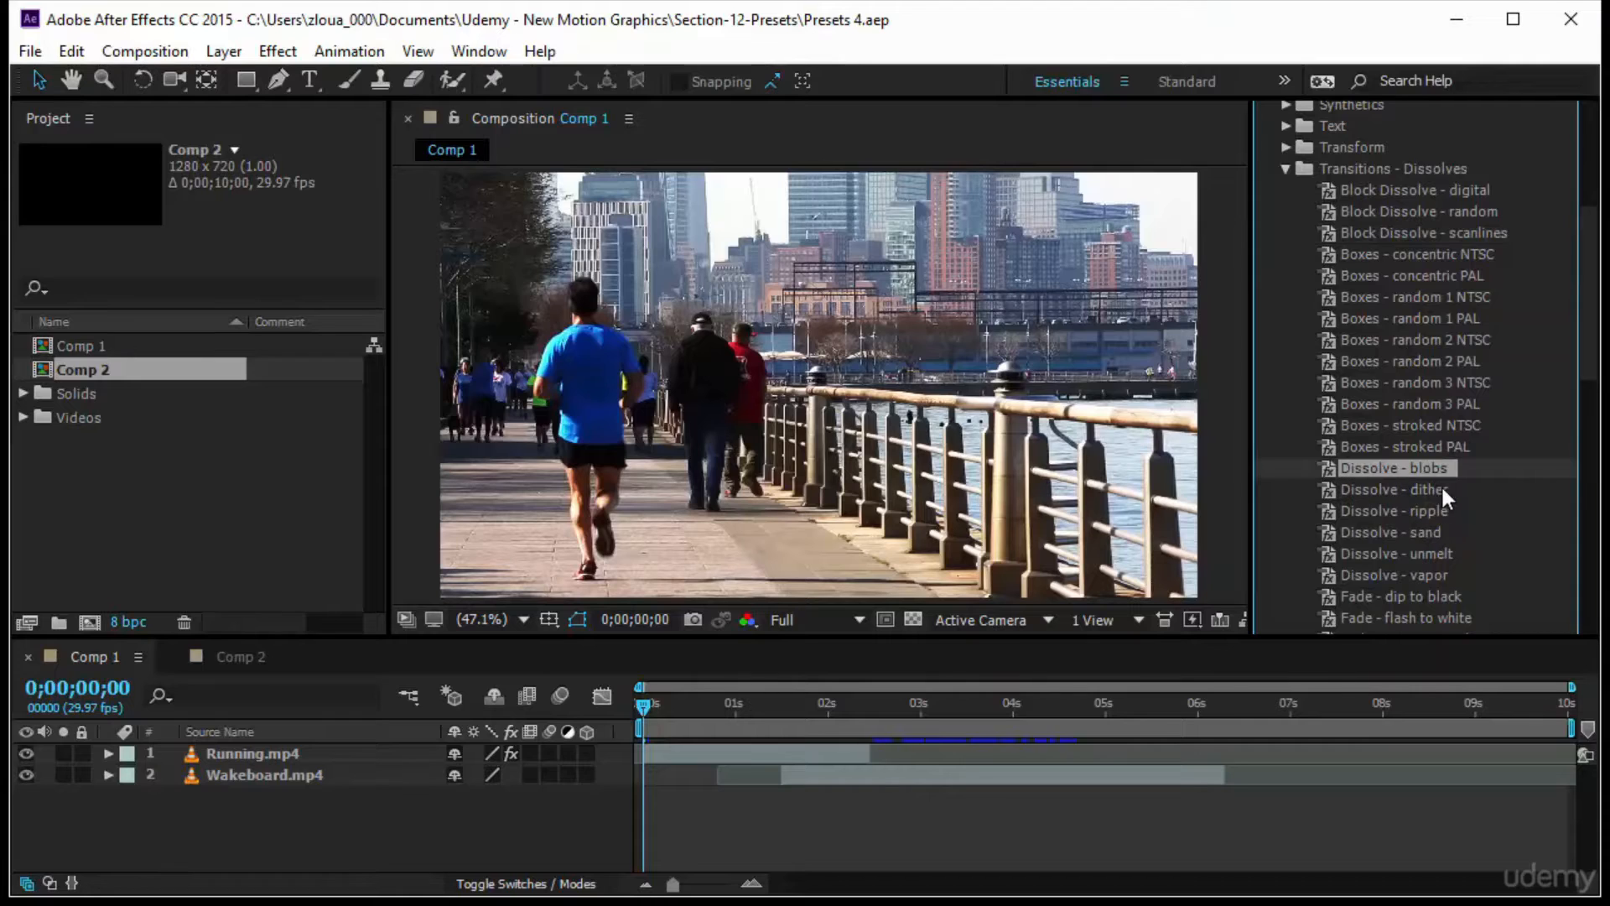
pyautogui.click(1440, 489)
pyautogui.click(1441, 509)
pyautogui.click(1438, 532)
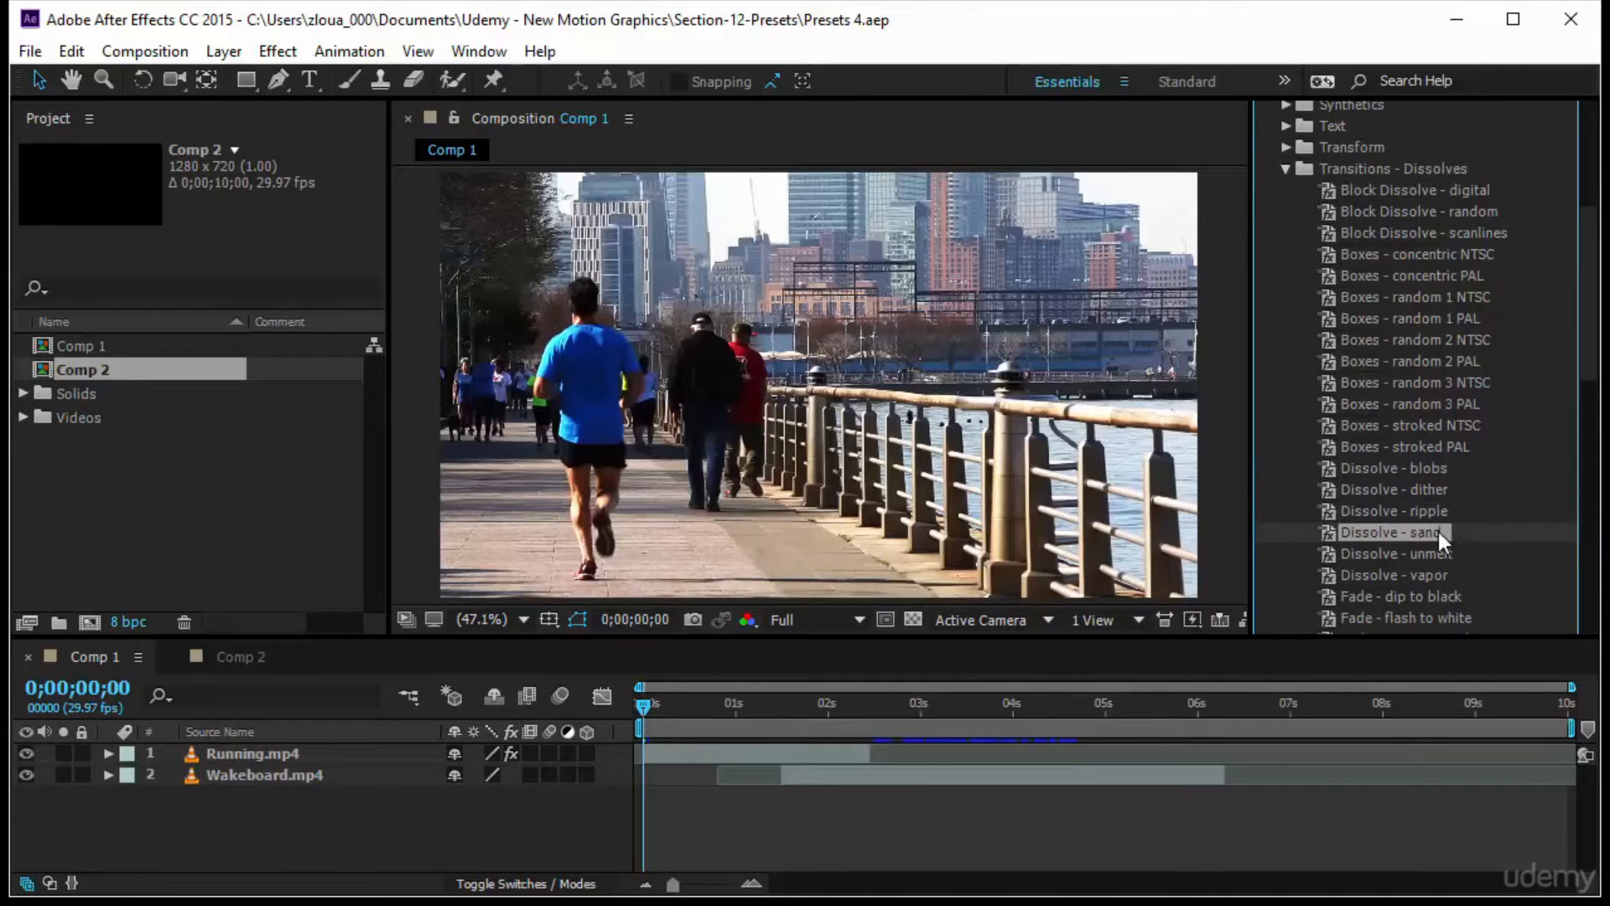
pyautogui.scroll(-2, 1438, 537)
pyautogui.scroll(4, 1337, 334)
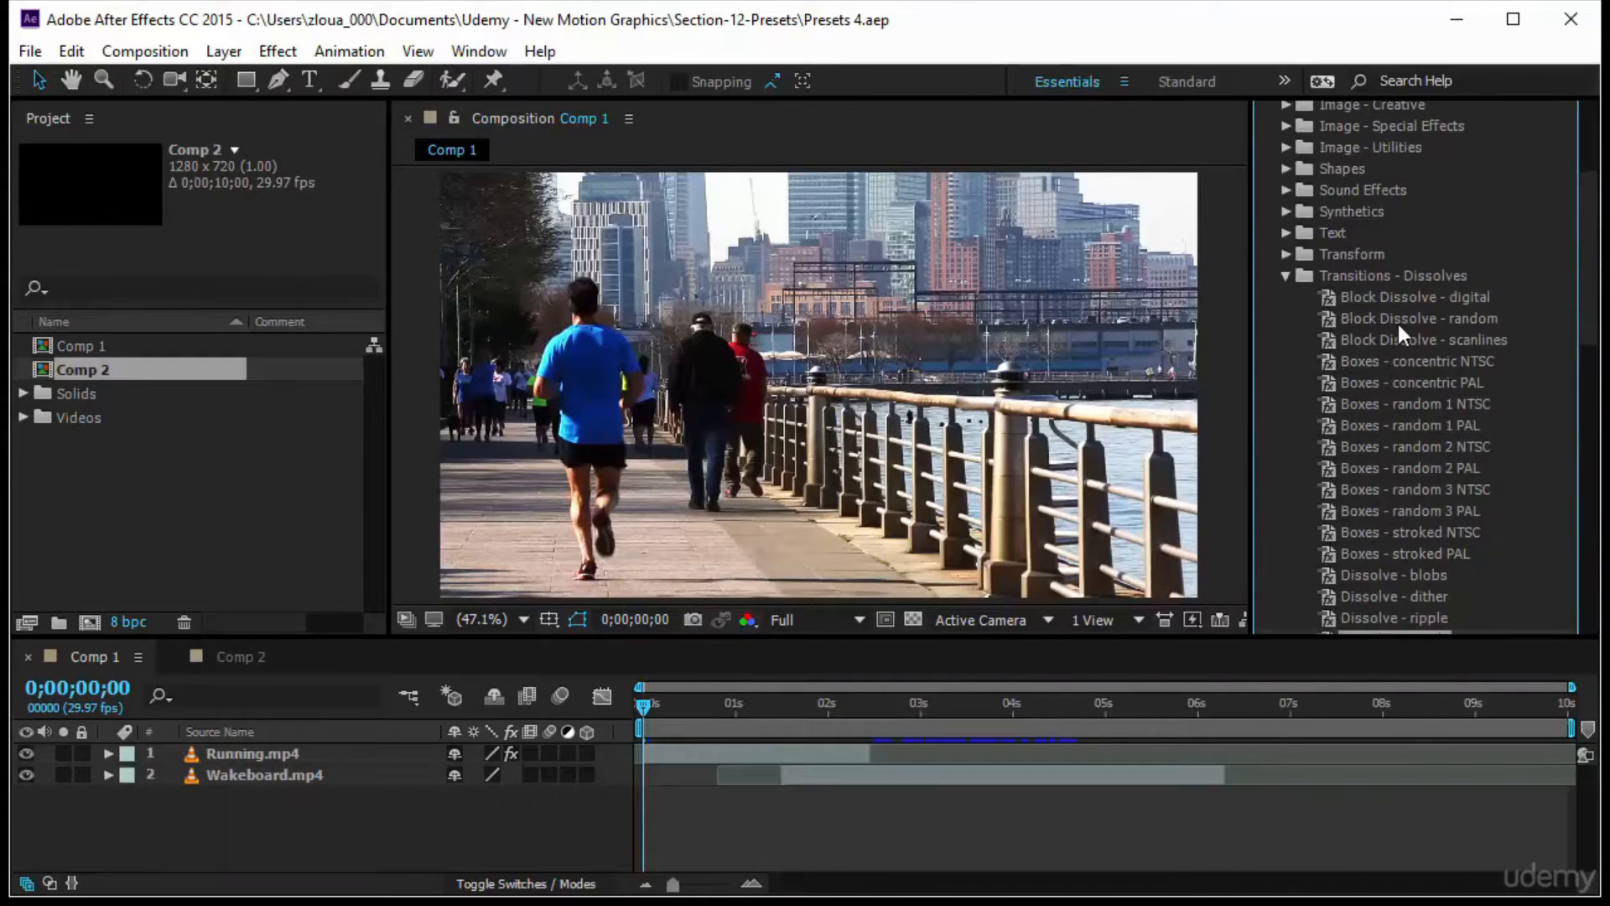
pyautogui.scroll(4, 1399, 333)
pyautogui.scroll(-15, 1380, 401)
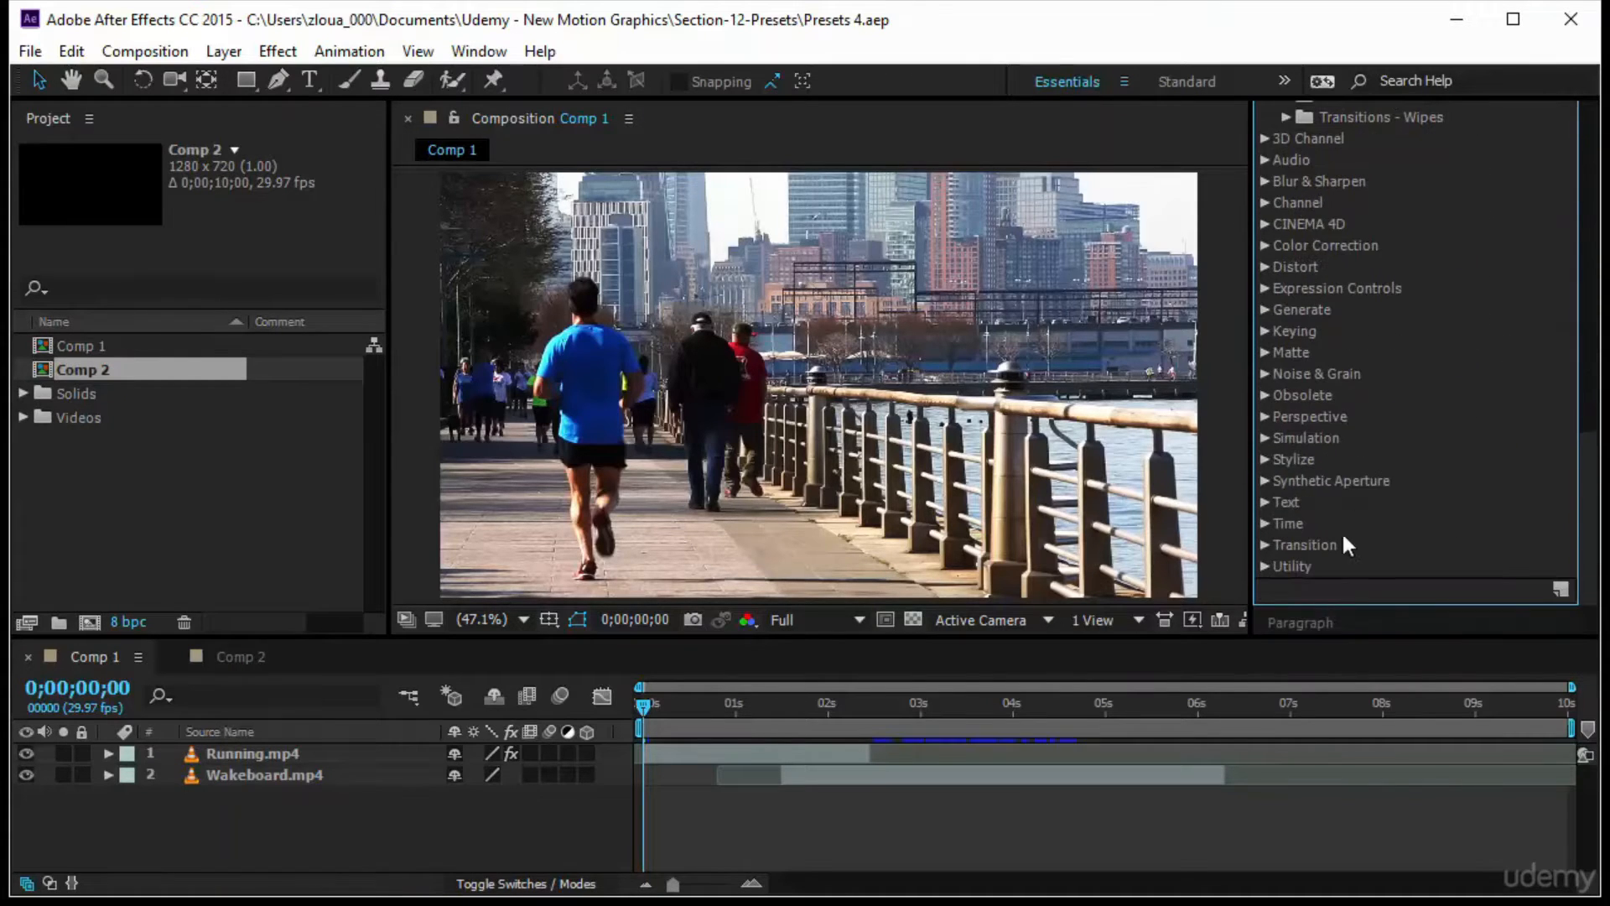
# Expand the Transition effects category, look at its Block Dissolve effect, and return to the Transitions - Dissolves presets for comparison.
pyautogui.click(1266, 545)
pyautogui.scroll(-3, 1361, 526)
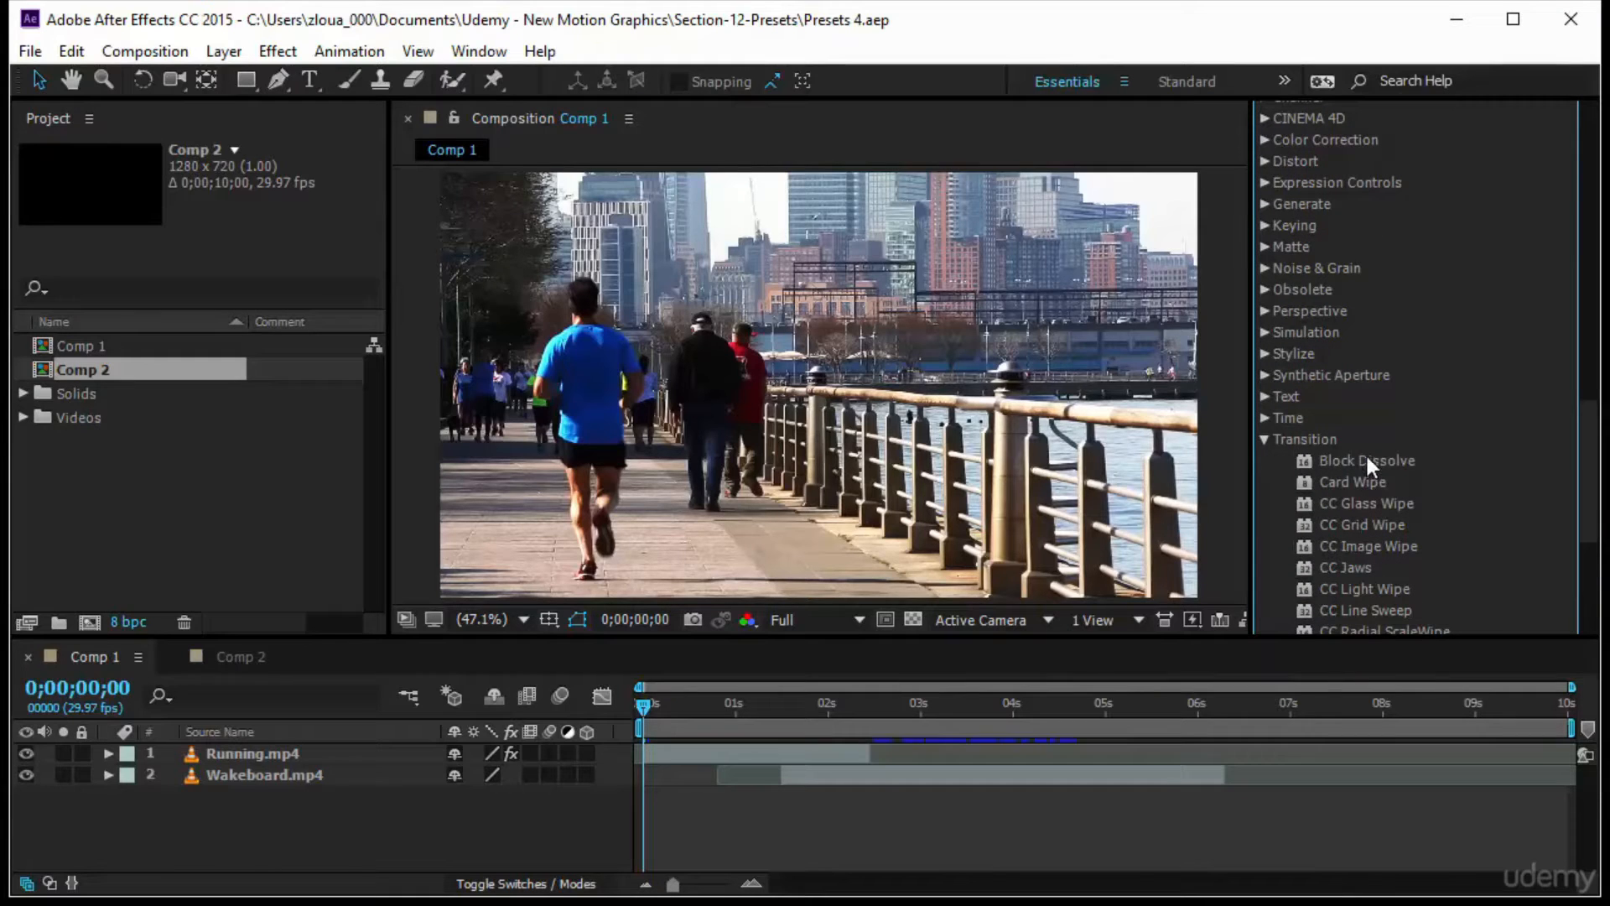
pyautogui.click(1367, 461)
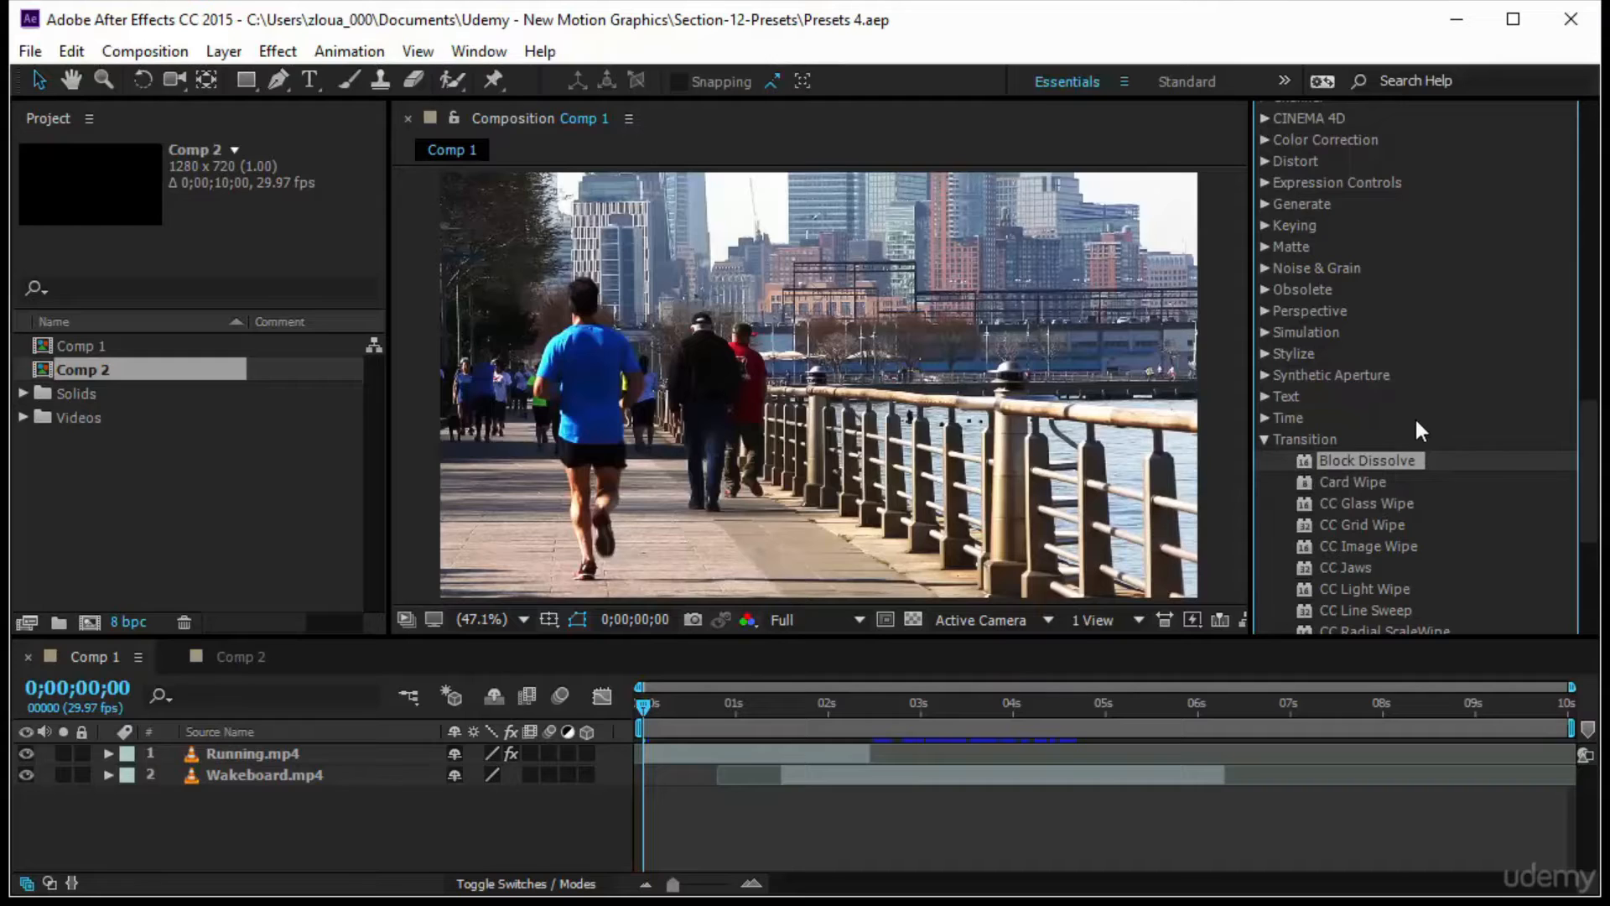
pyautogui.scroll(6, 1424, 426)
pyautogui.scroll(-5, 1424, 429)
pyautogui.scroll(8, 1400, 462)
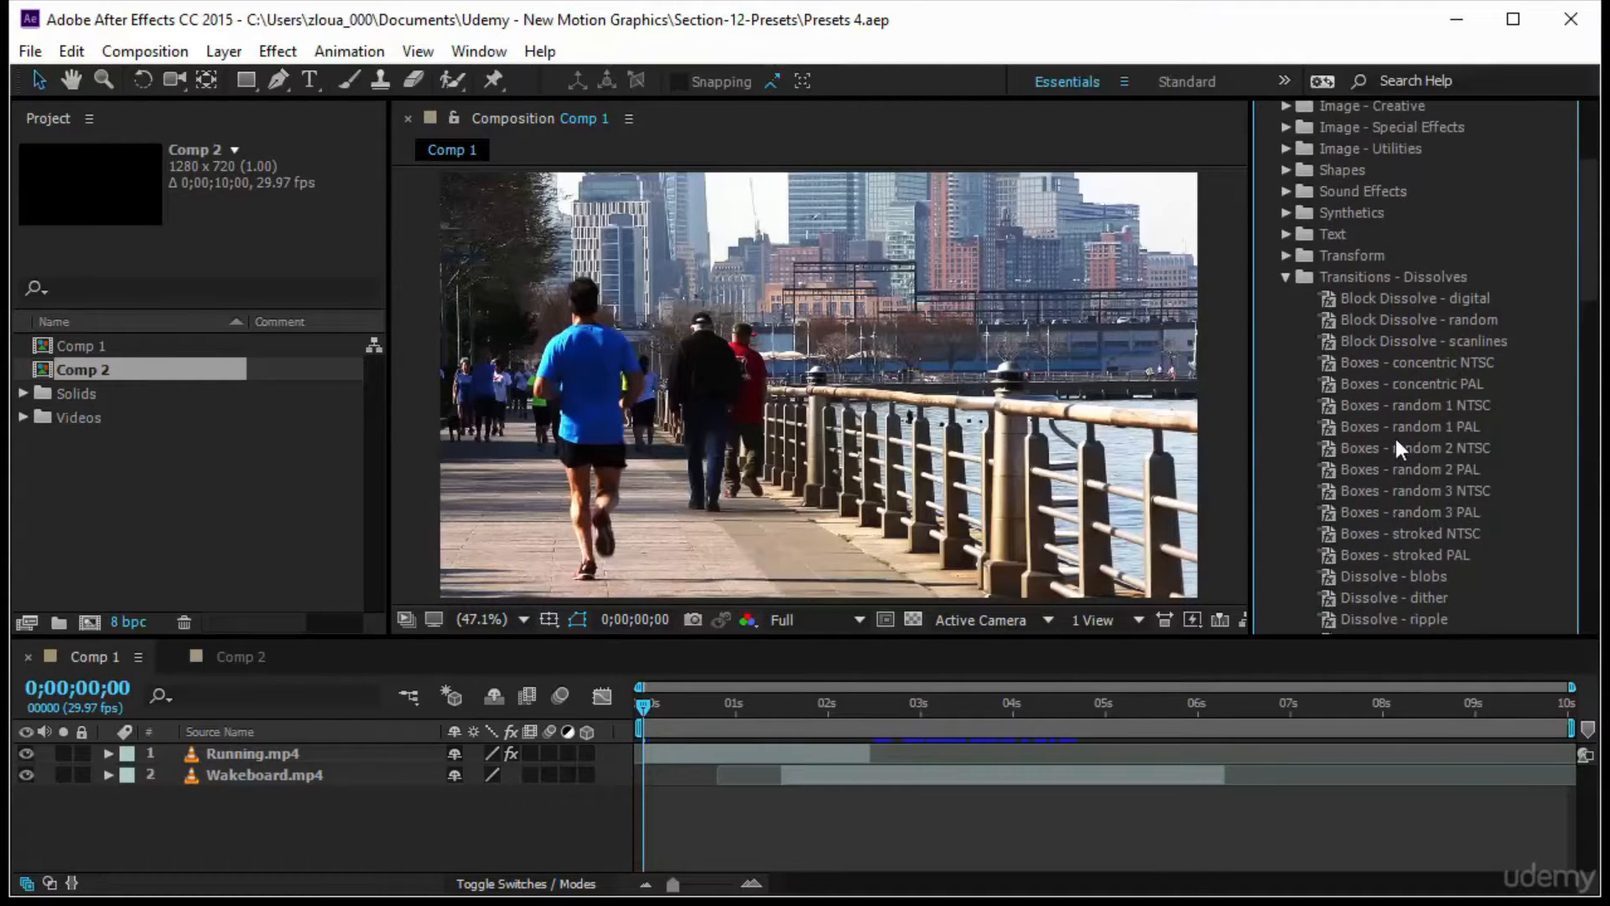
# Expand the Running.mp4 layer in Comp 1 and delete all of its effects.
pyautogui.click(1423, 298)
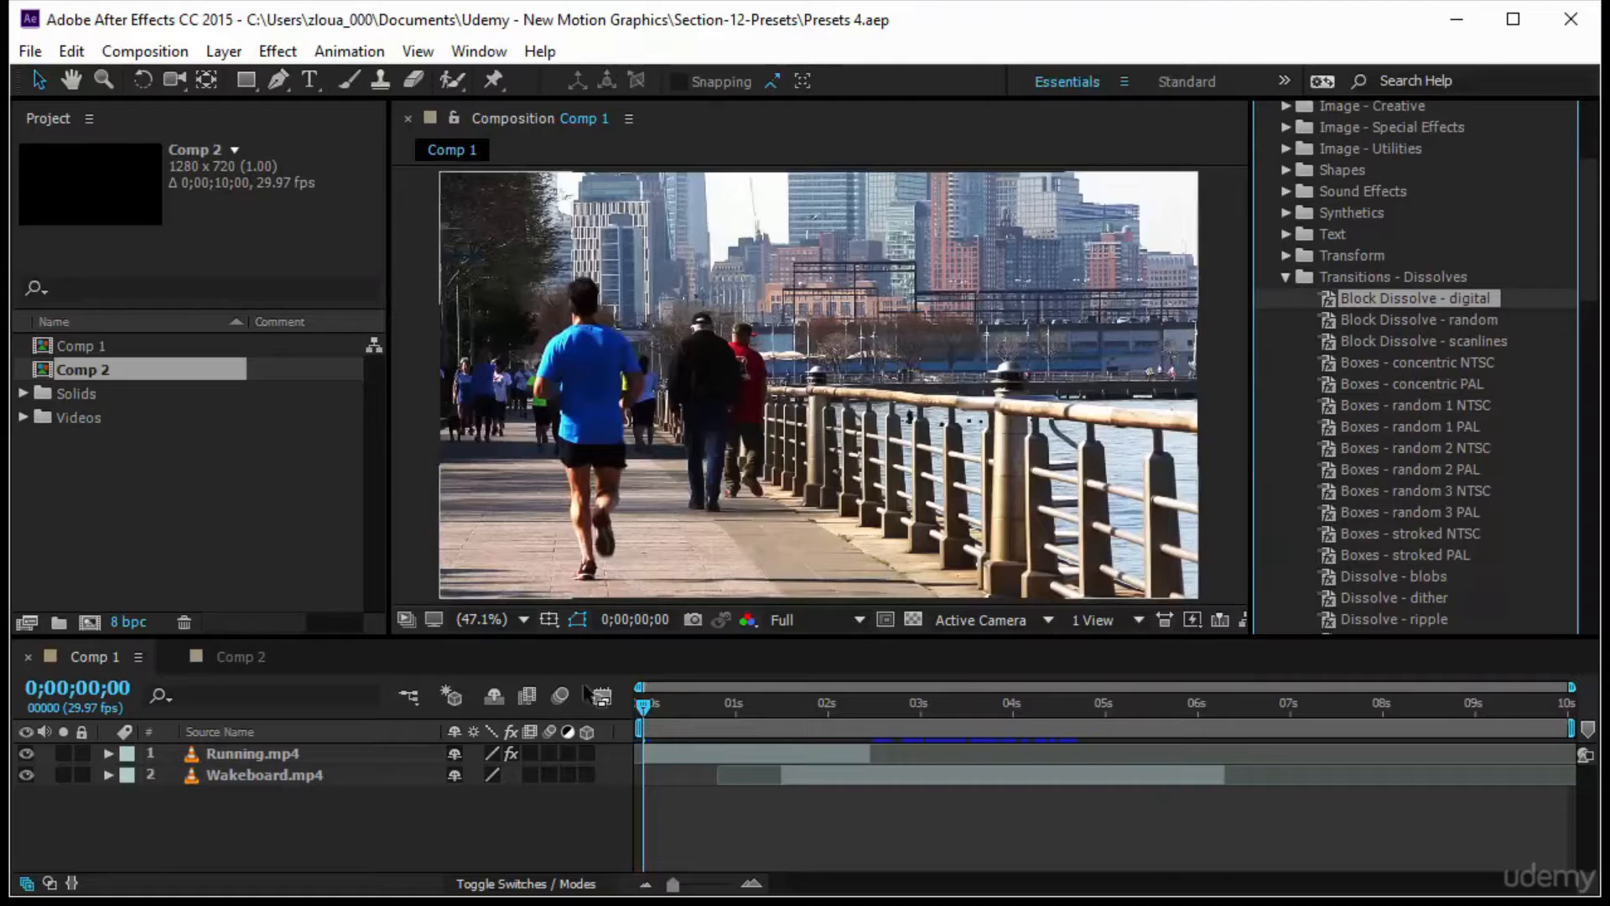
pyautogui.click(253, 754)
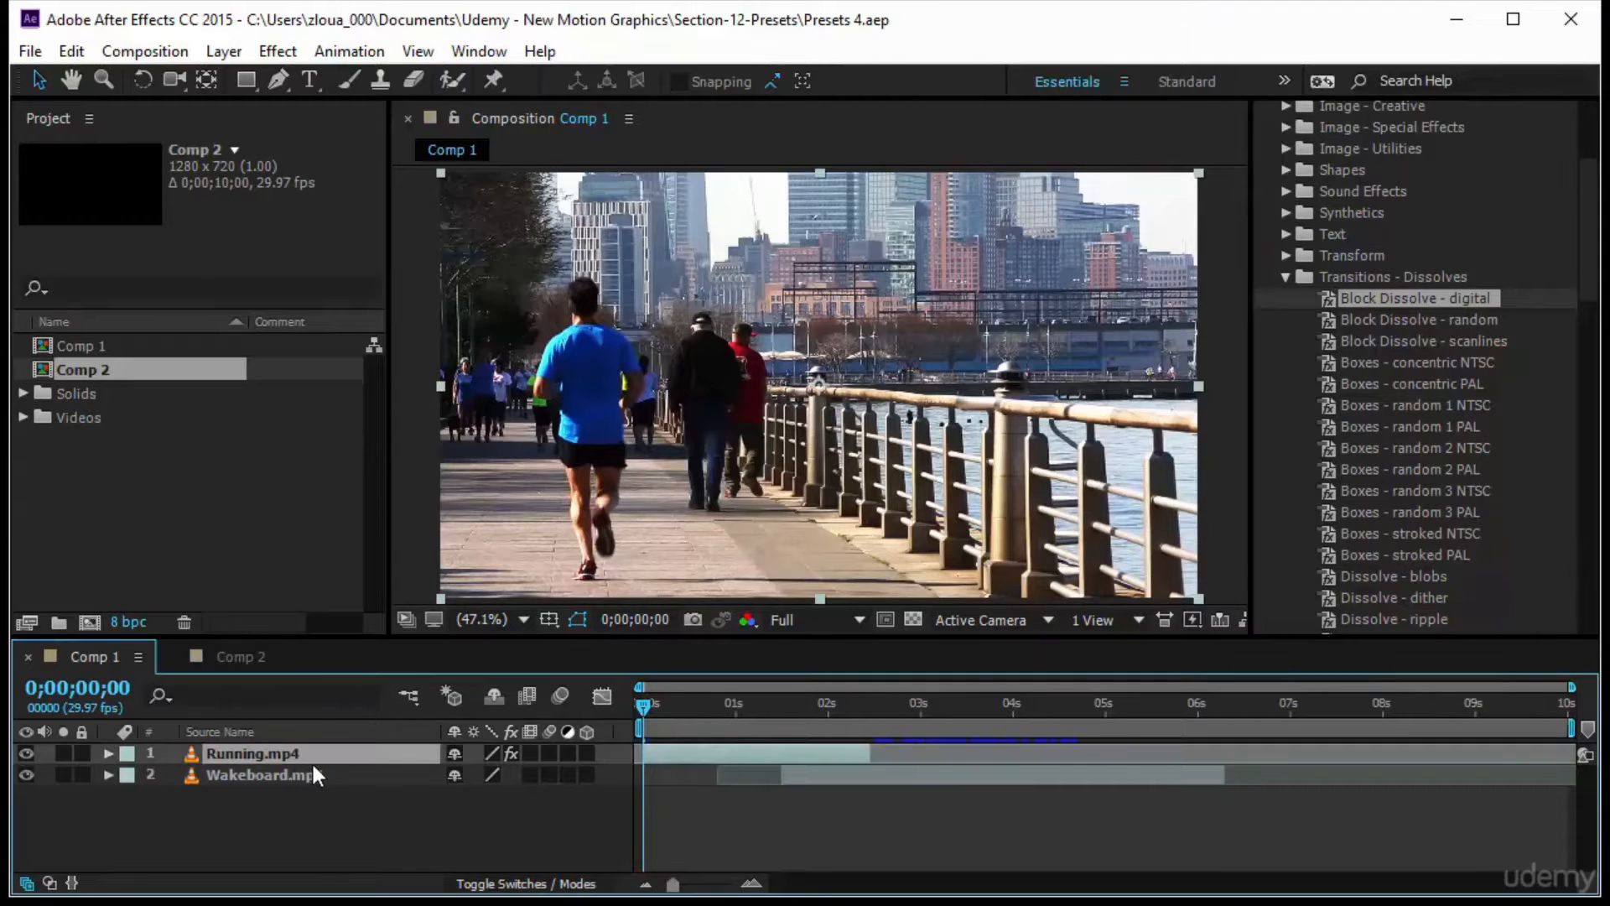
pyautogui.click(106, 754)
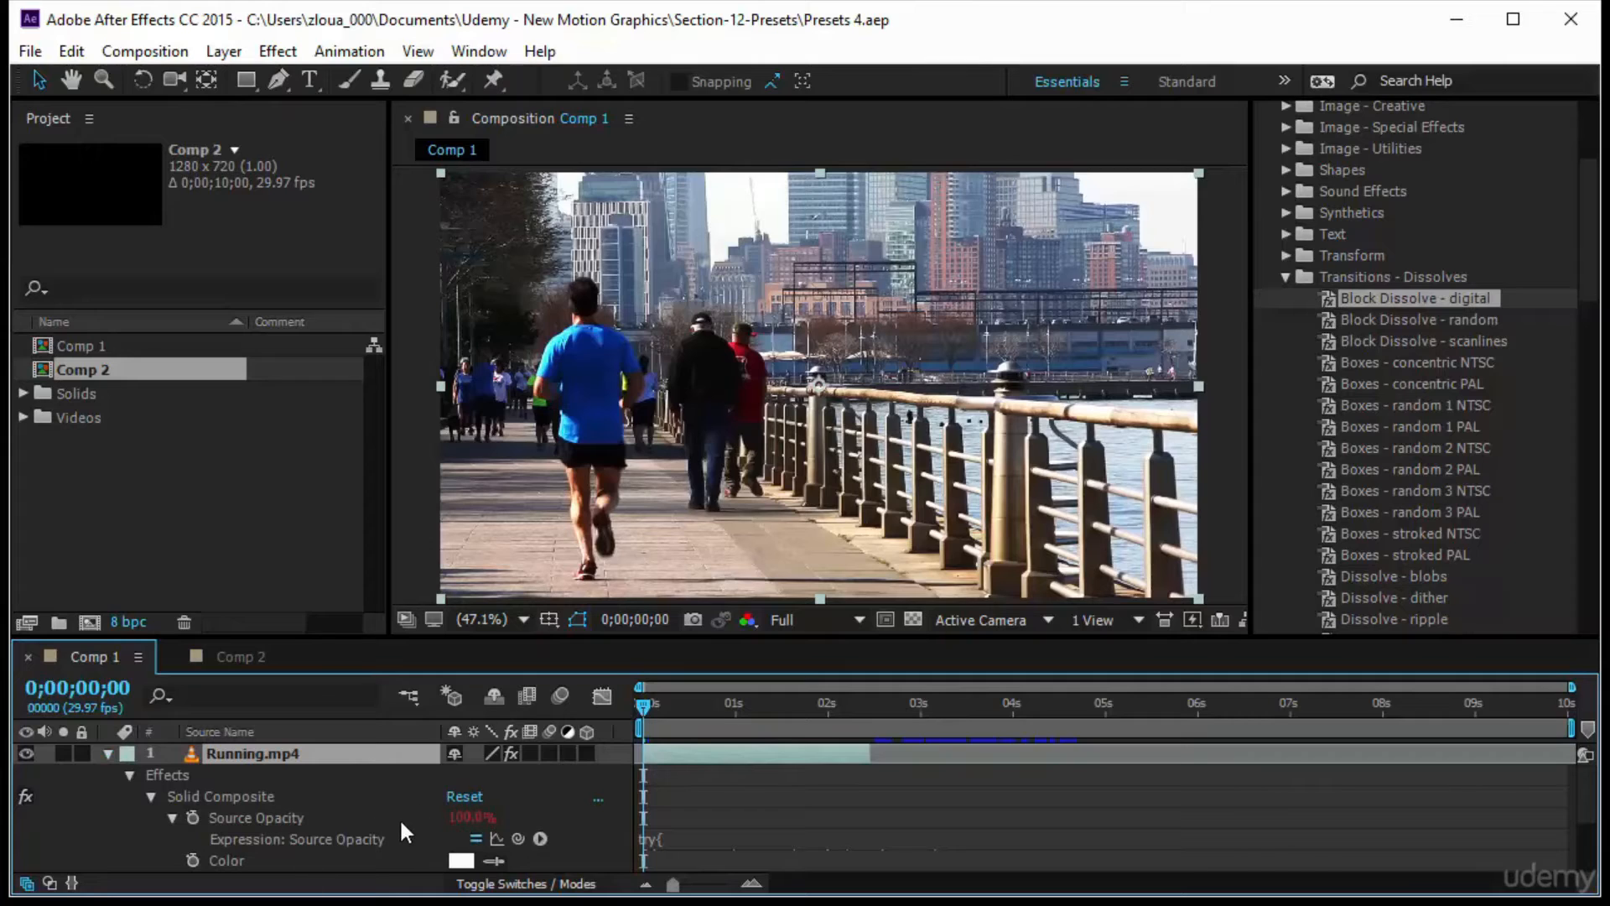
pyautogui.click(192, 776)
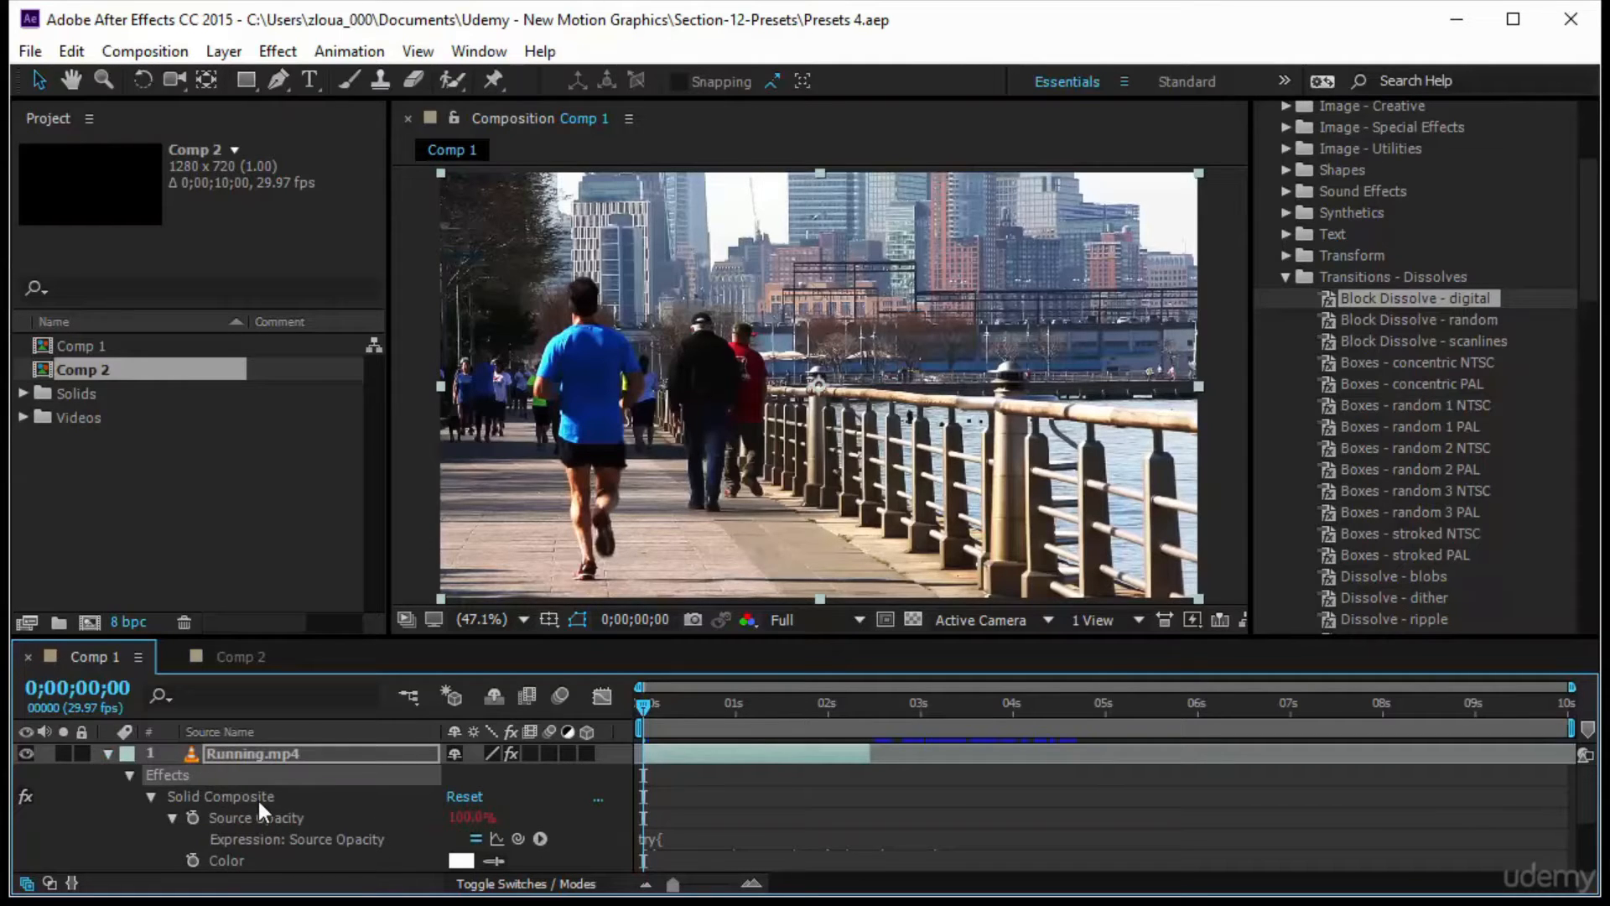
pyautogui.press('Delete')
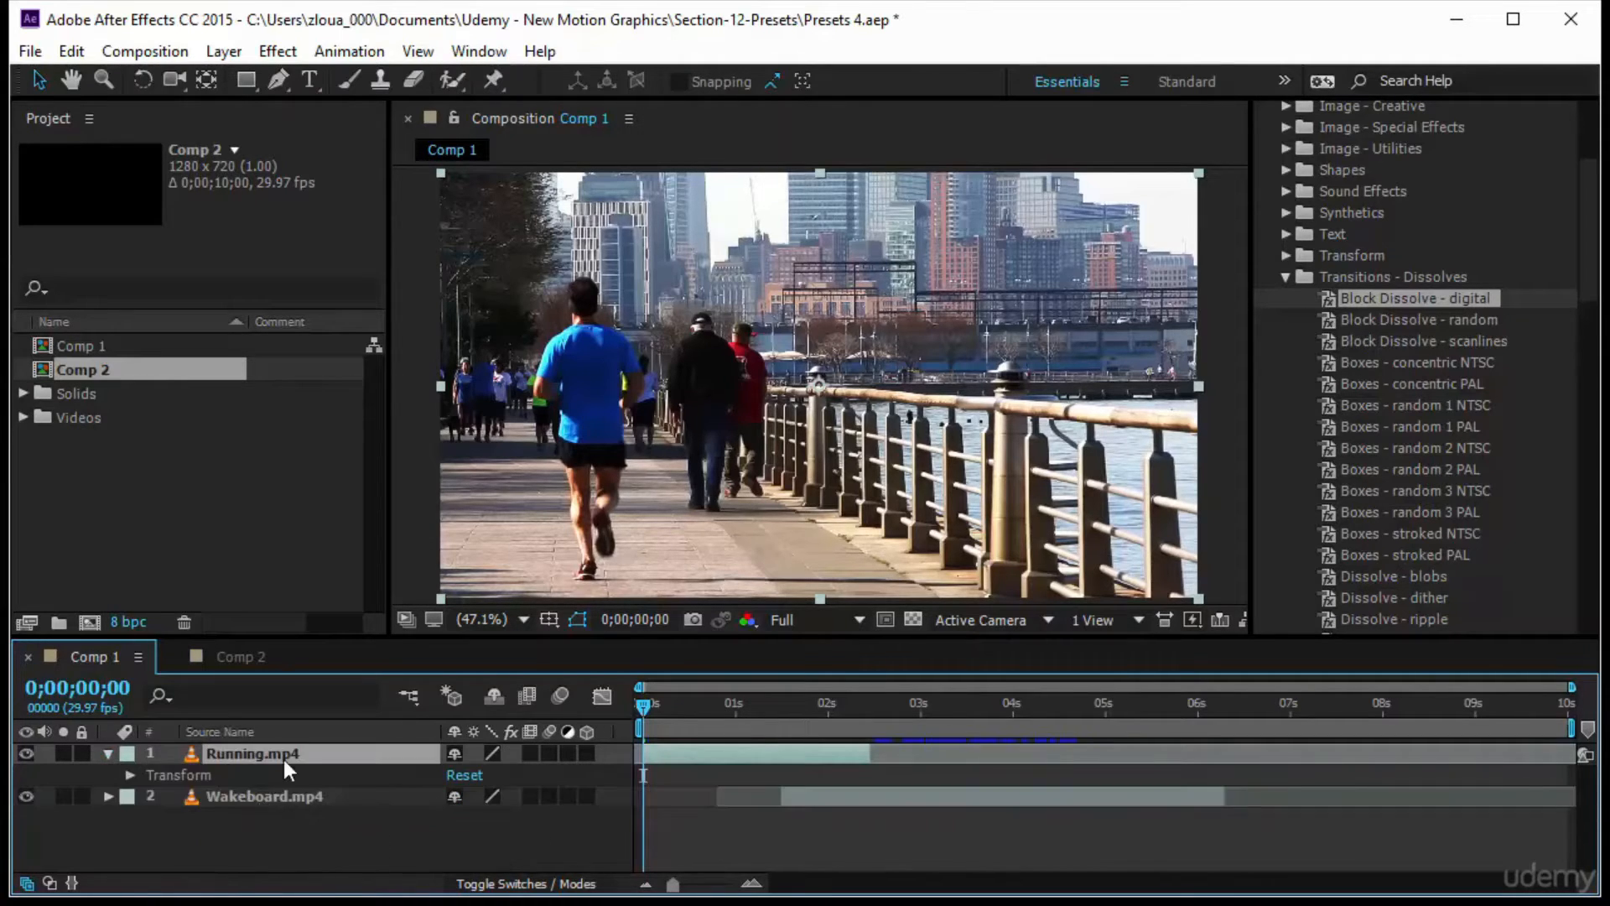
# Restore the full source duration of the Running.mp4 and Wakeboard.mp4 layers, and shift Wakeboard.mp4 earlier to cover the composition's start.
pyautogui.doubleClick(309, 753)
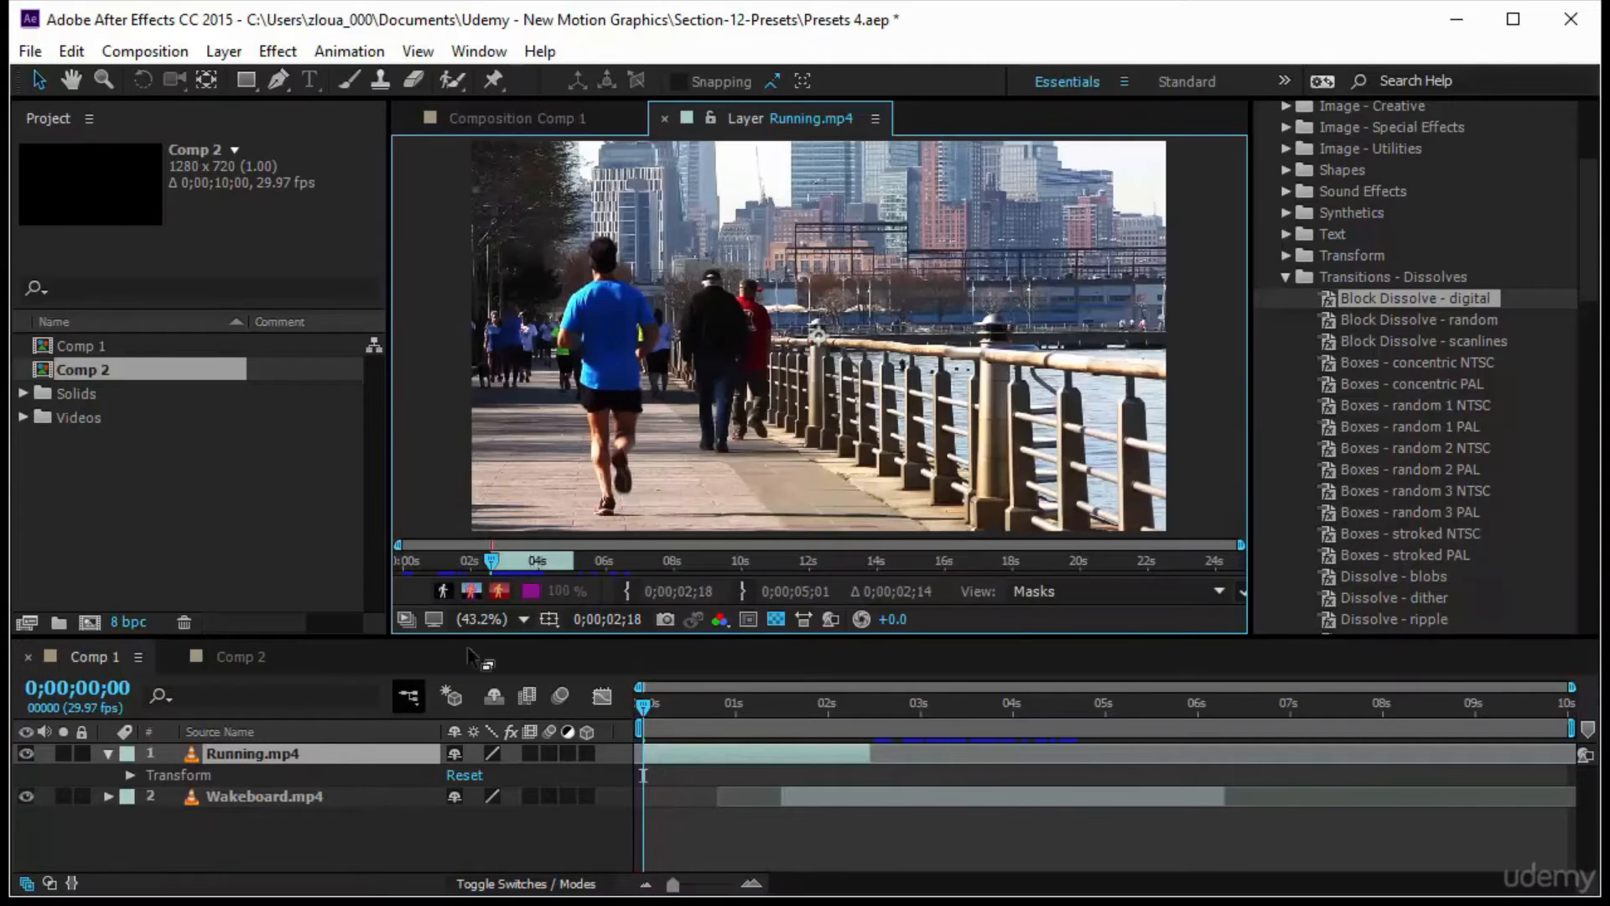
pyautogui.doubleClick(534, 560)
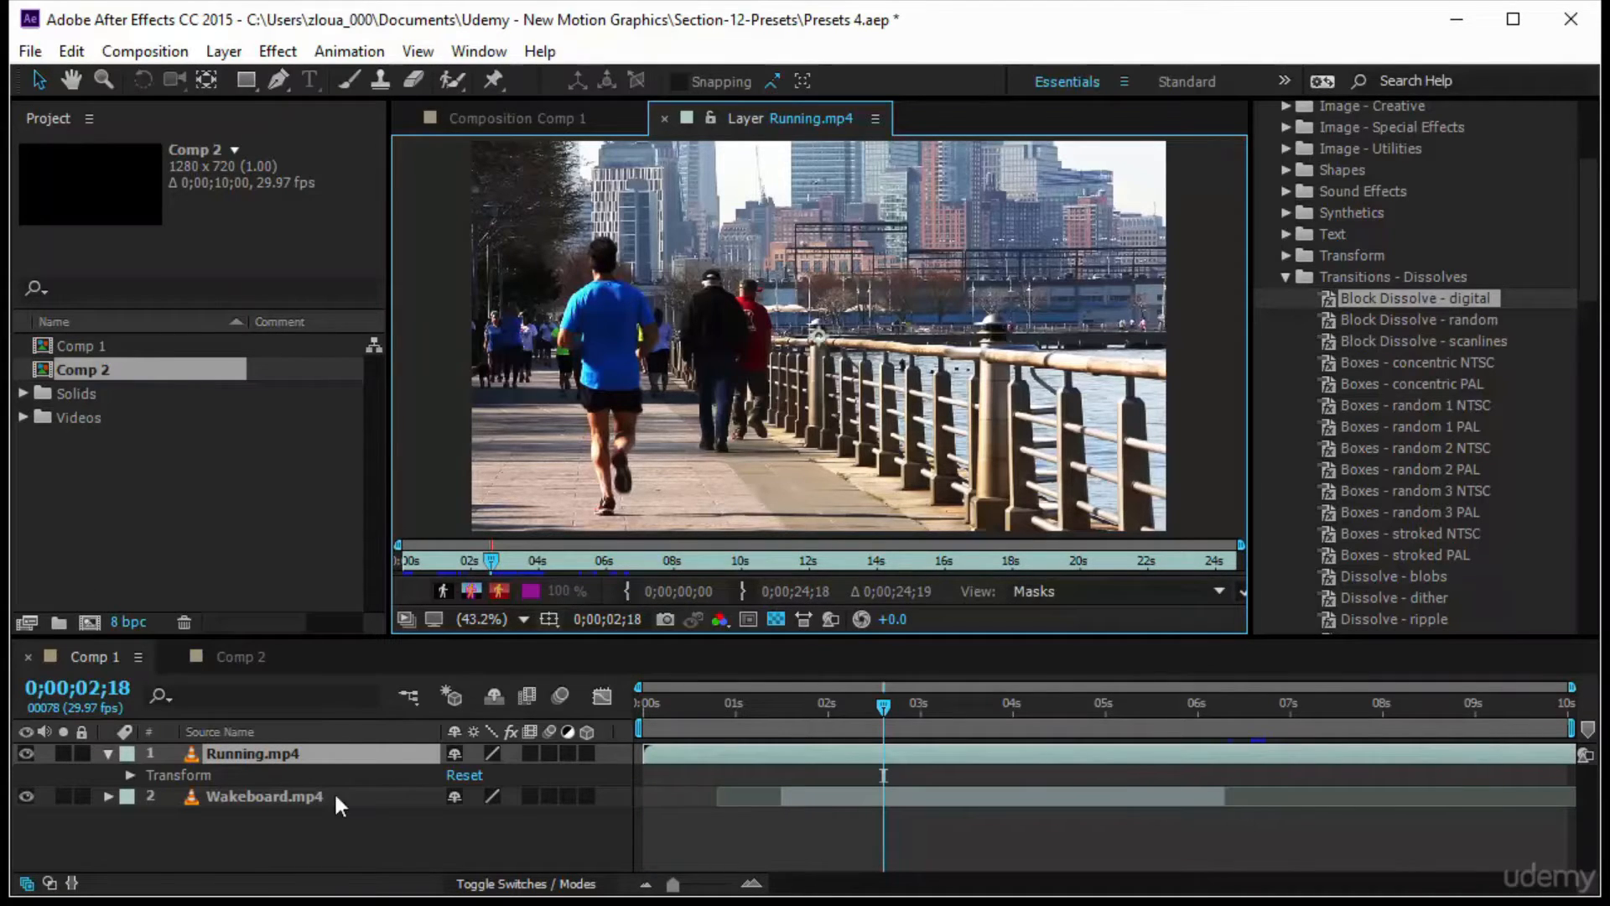
pyautogui.doubleClick(270, 794)
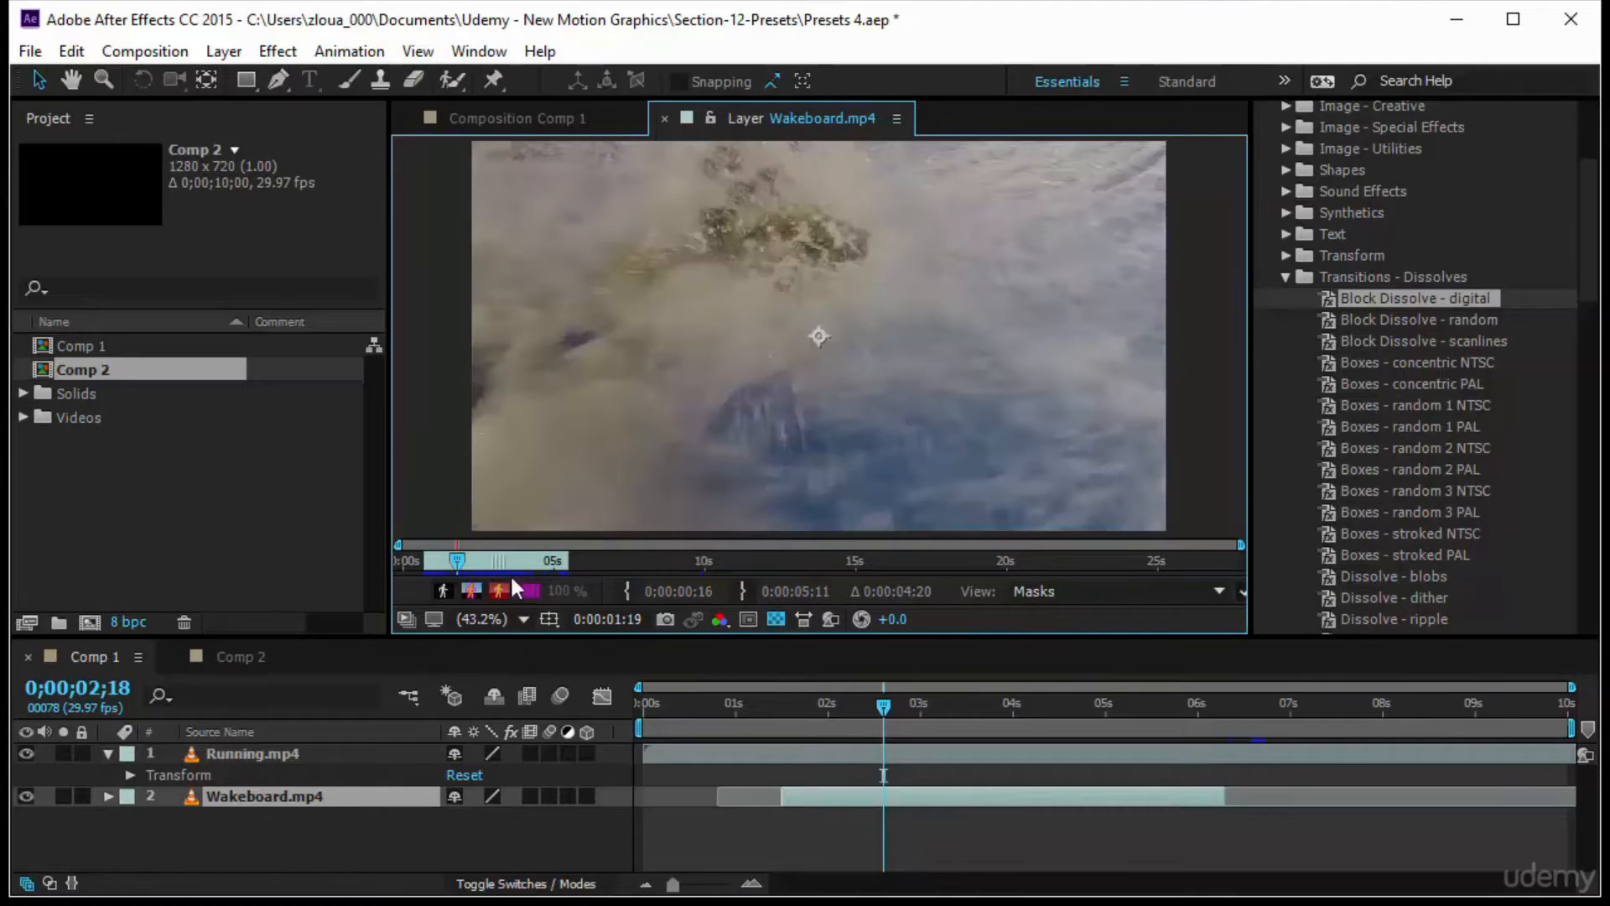
pyautogui.doubleClick(493, 560)
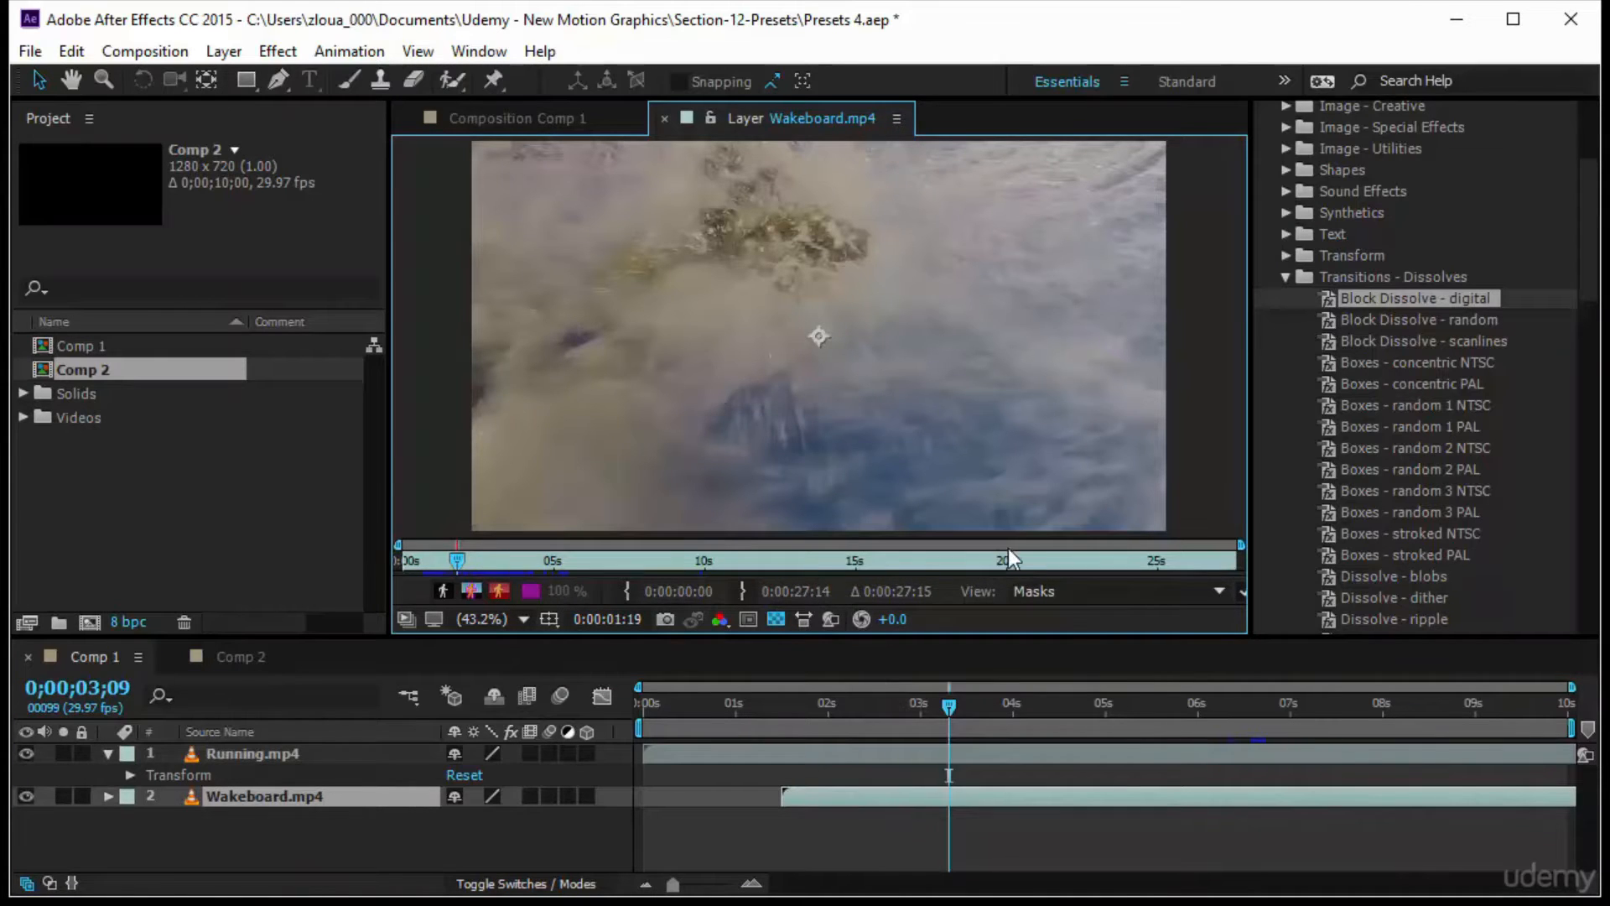
pyautogui.click(664, 118)
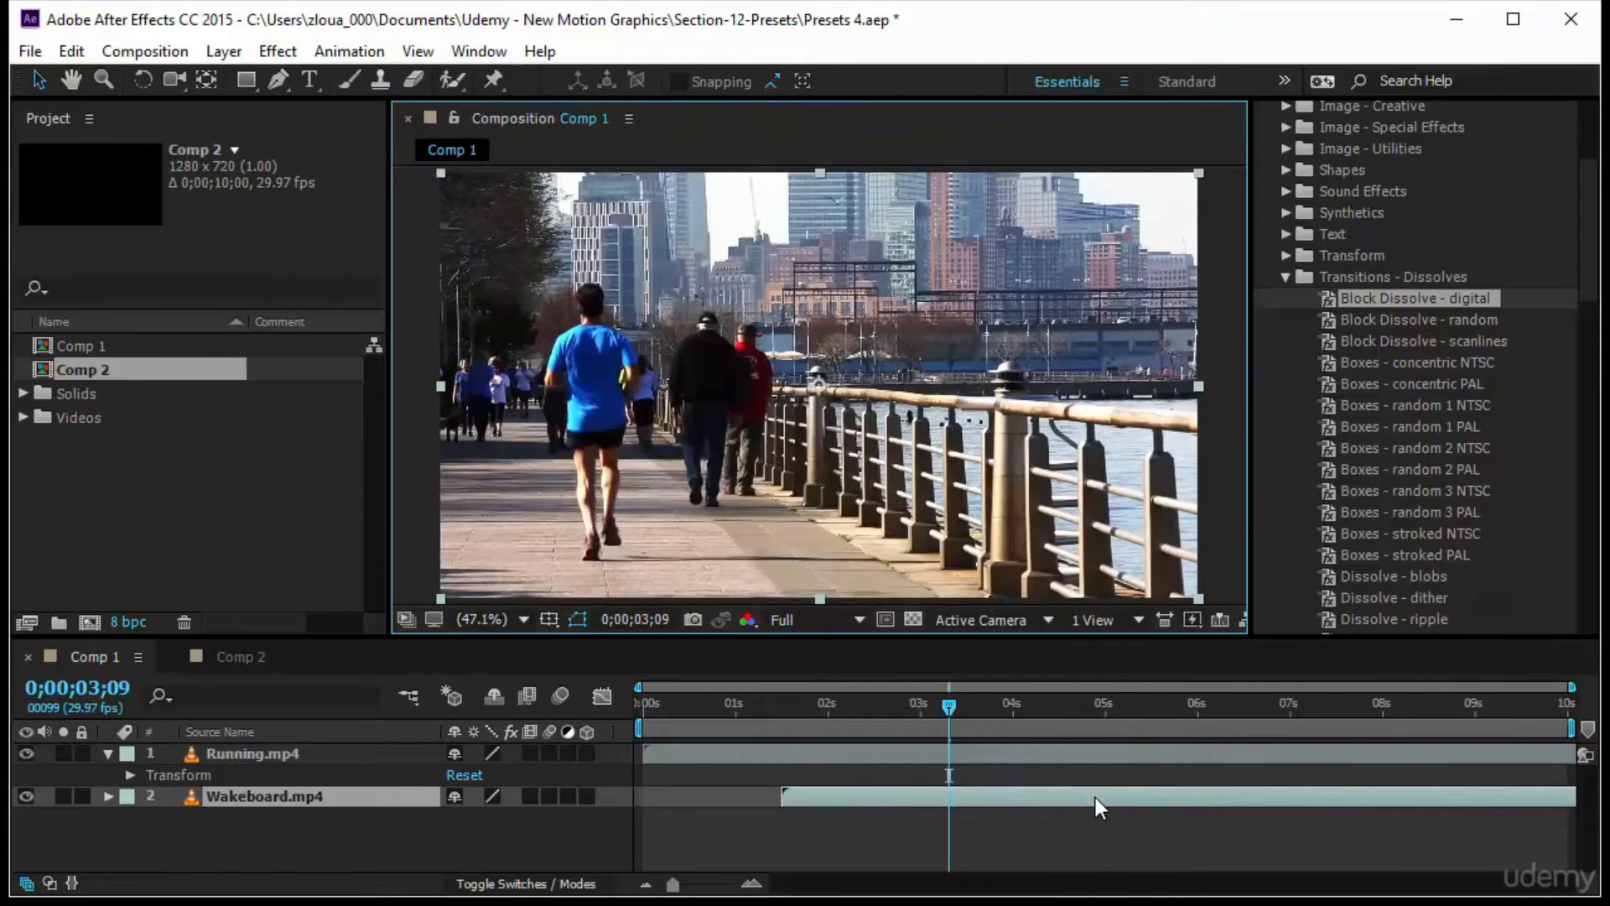
pyautogui.moveTo(1098, 797); pyautogui.dragTo(914, 818)
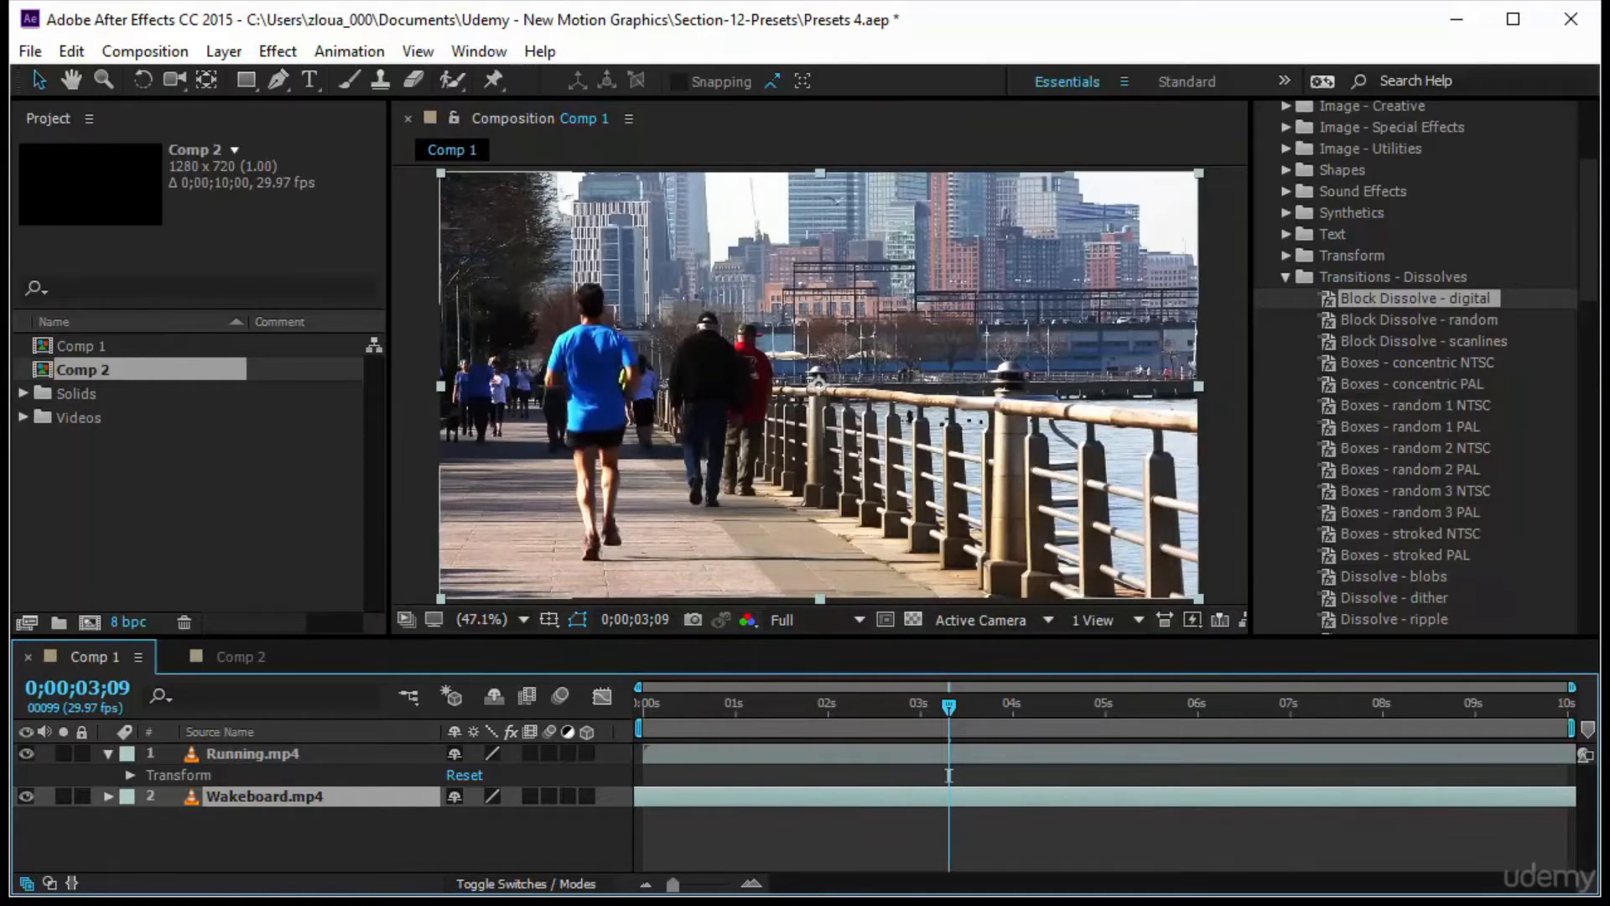
# Apply the Block Dissolve - digital preset to Running.mp4 at 0;00;00;00 and preview the transition up to 0;00;02;01.
pyautogui.moveTo(928, 711); pyautogui.dragTo(612, 757)
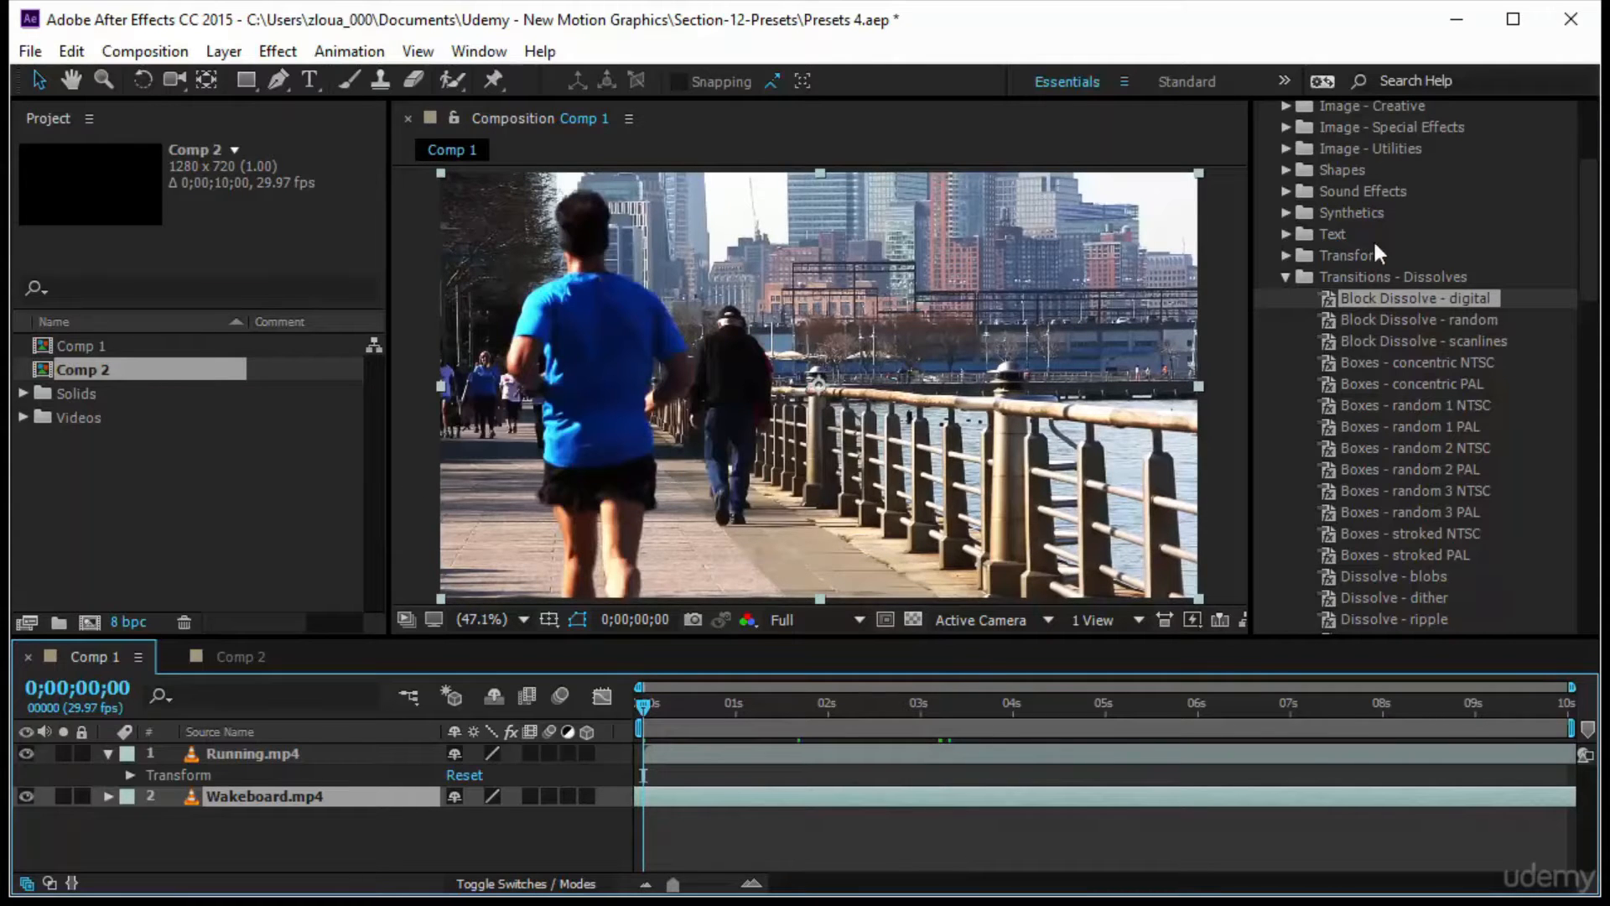
pyautogui.moveTo(1397, 302); pyautogui.dragTo(265, 754)
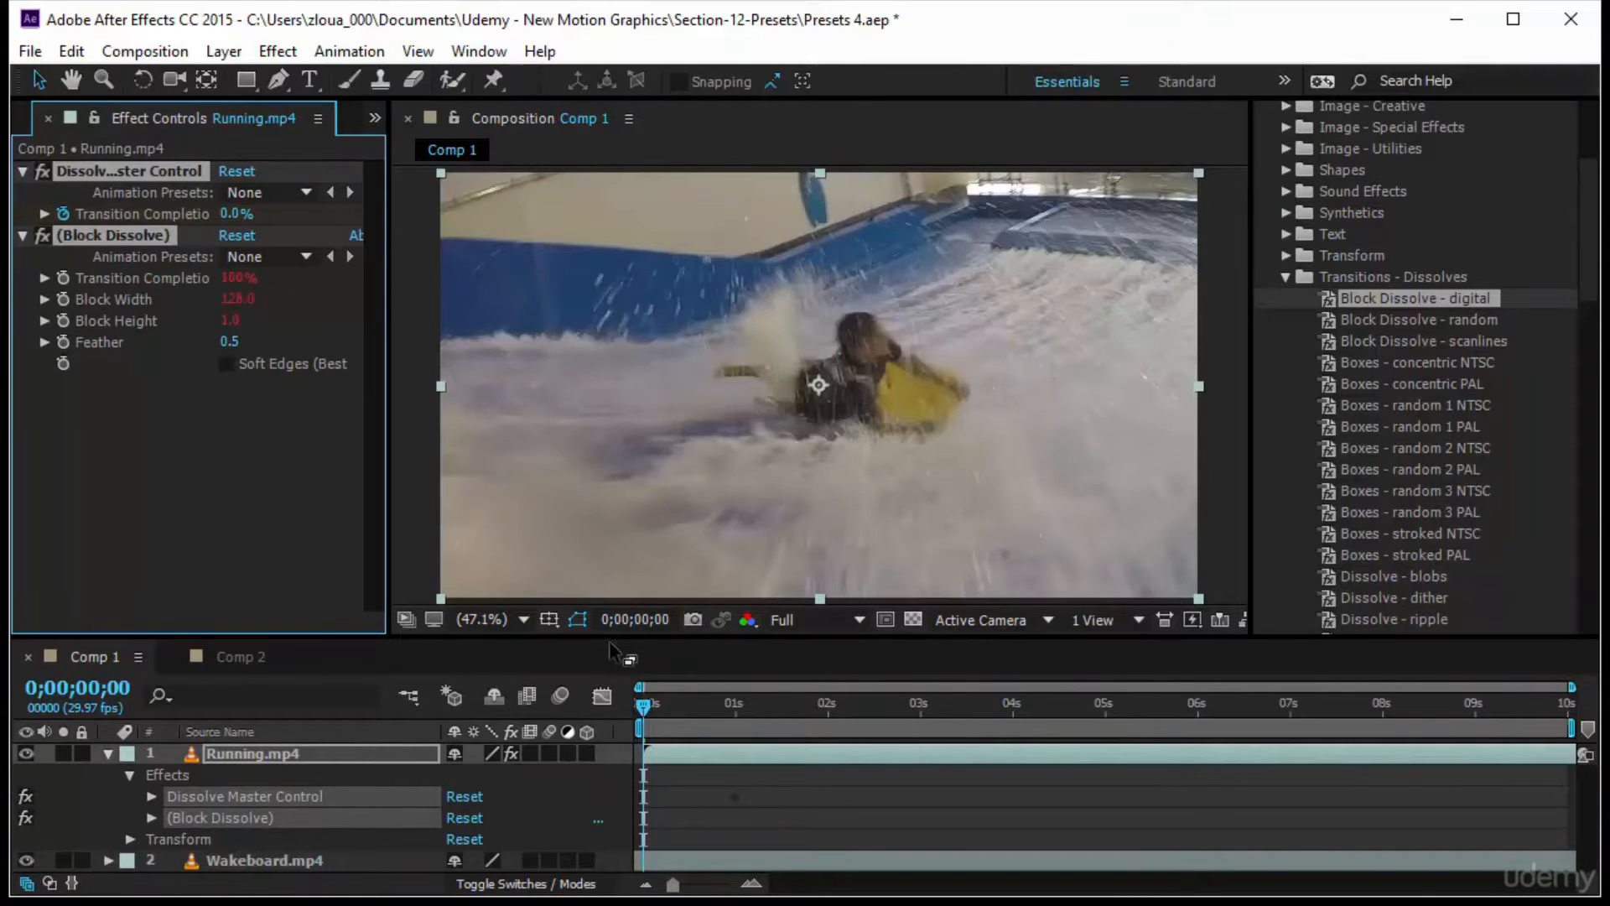
pyautogui.moveTo(610, 635); pyautogui.dragTo(612, 571)
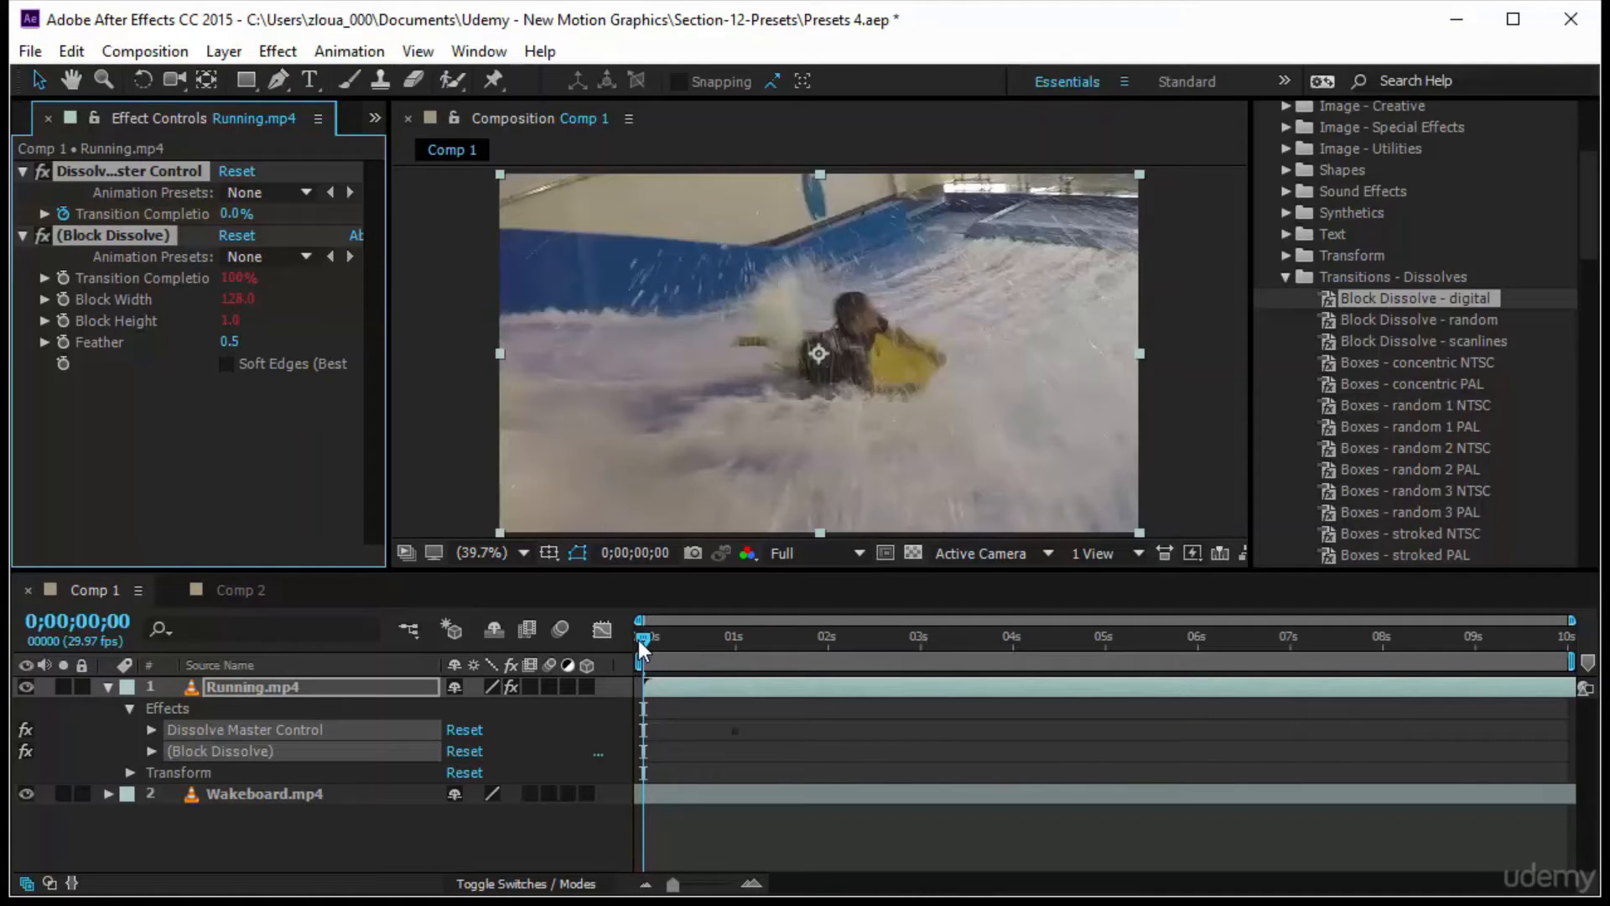
pyautogui.moveTo(637, 641); pyautogui.dragTo(830, 642)
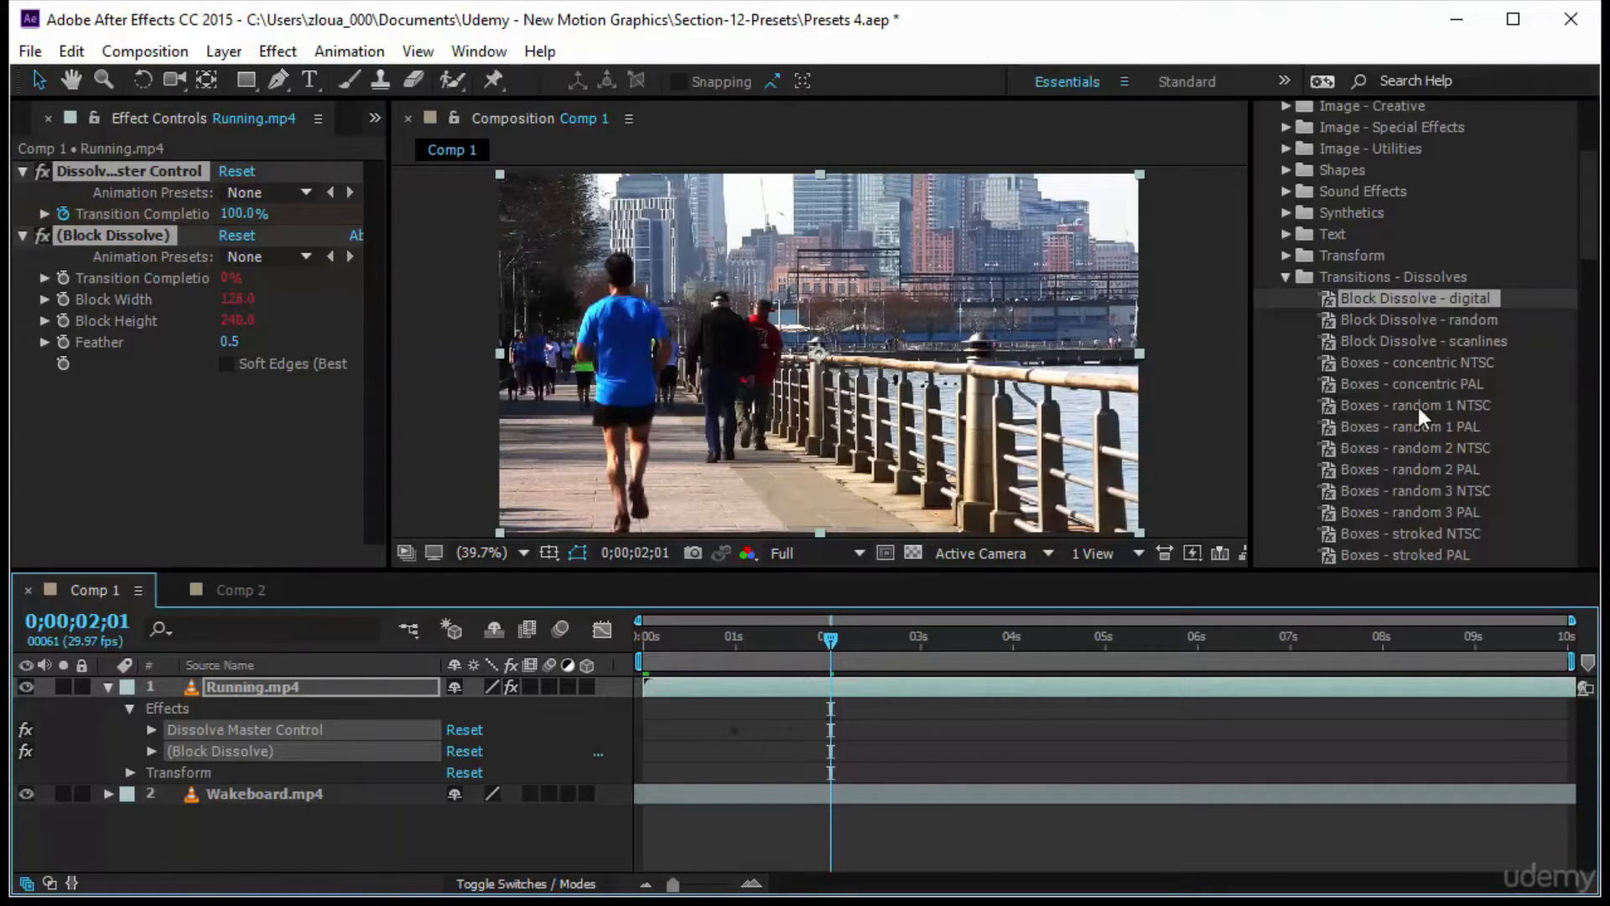
pyautogui.scroll(-15, 1426, 411)
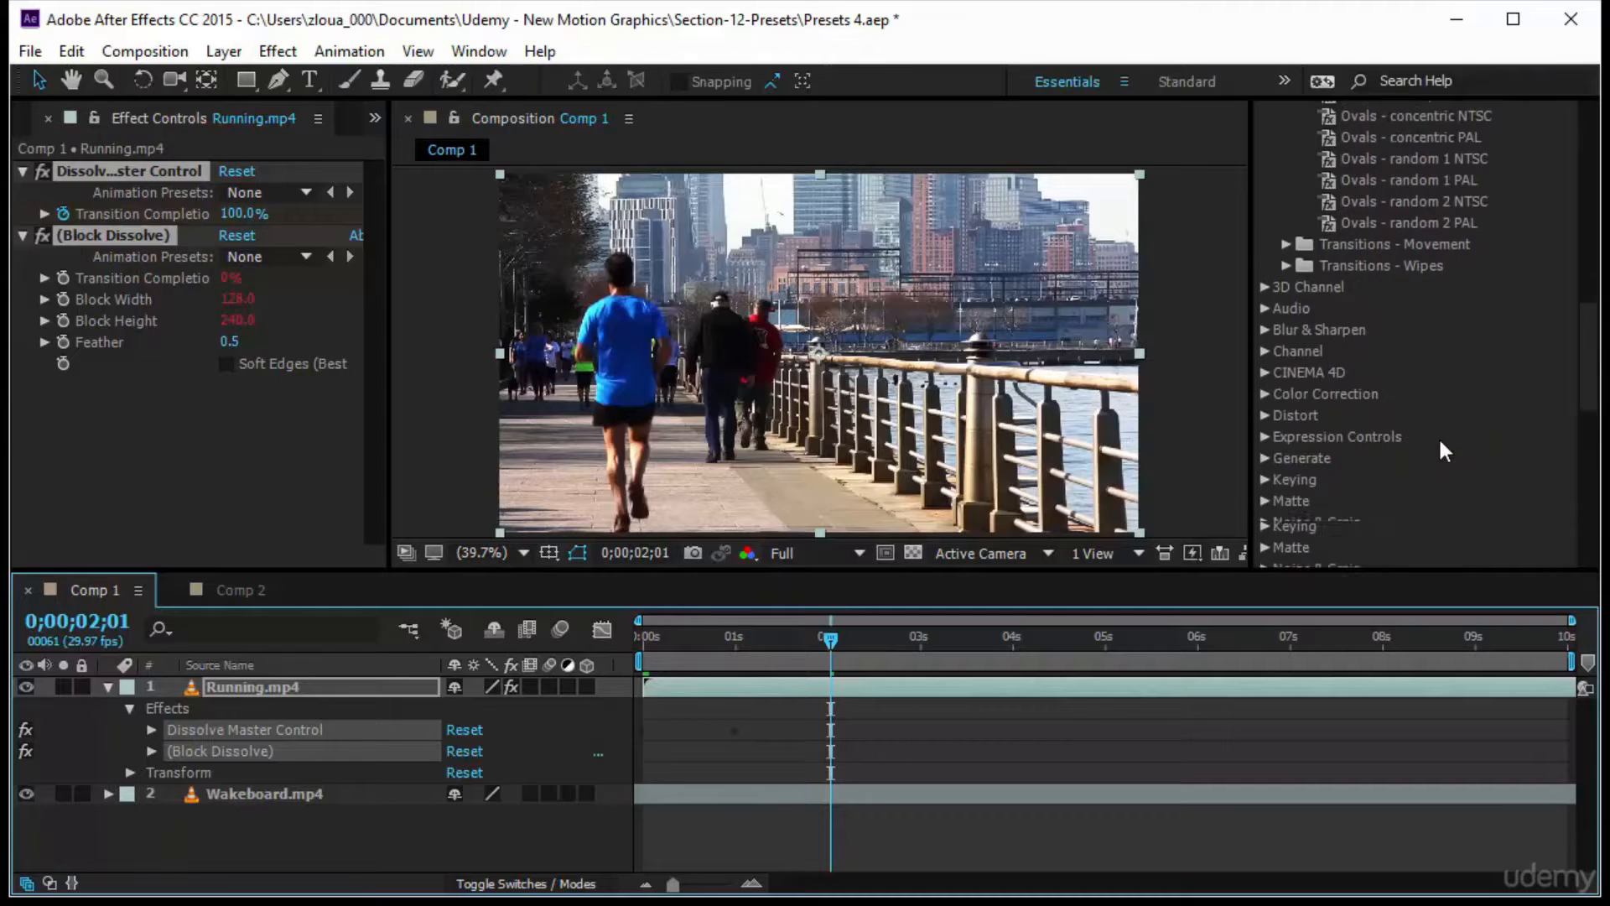
pyautogui.scroll(-6, 1440, 445)
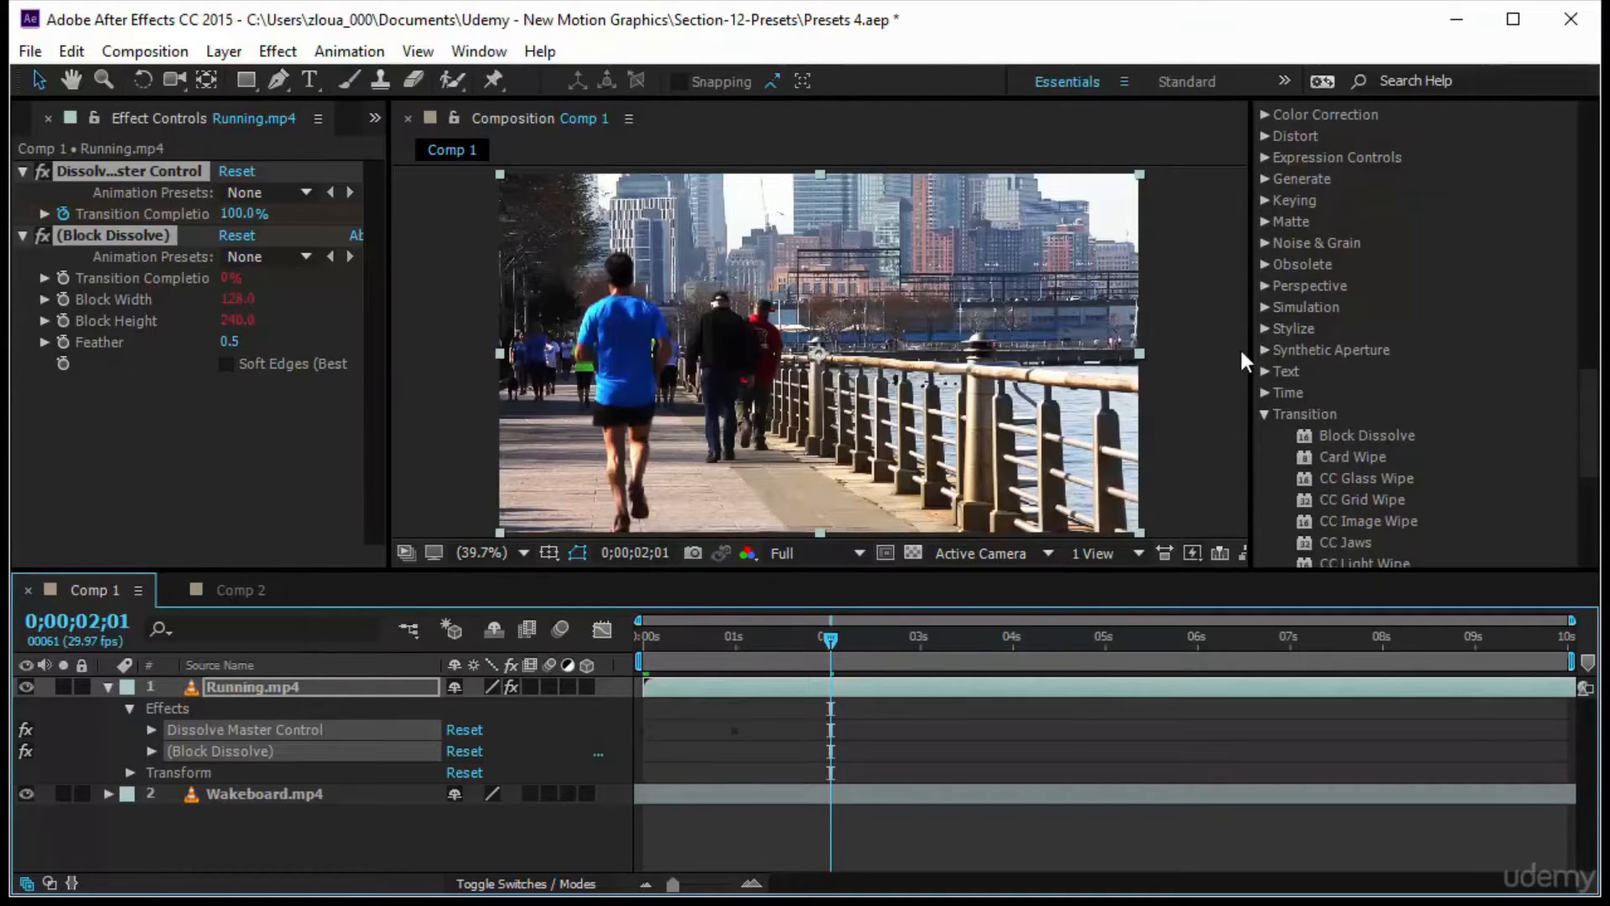
pyautogui.scroll(20, 1426, 377)
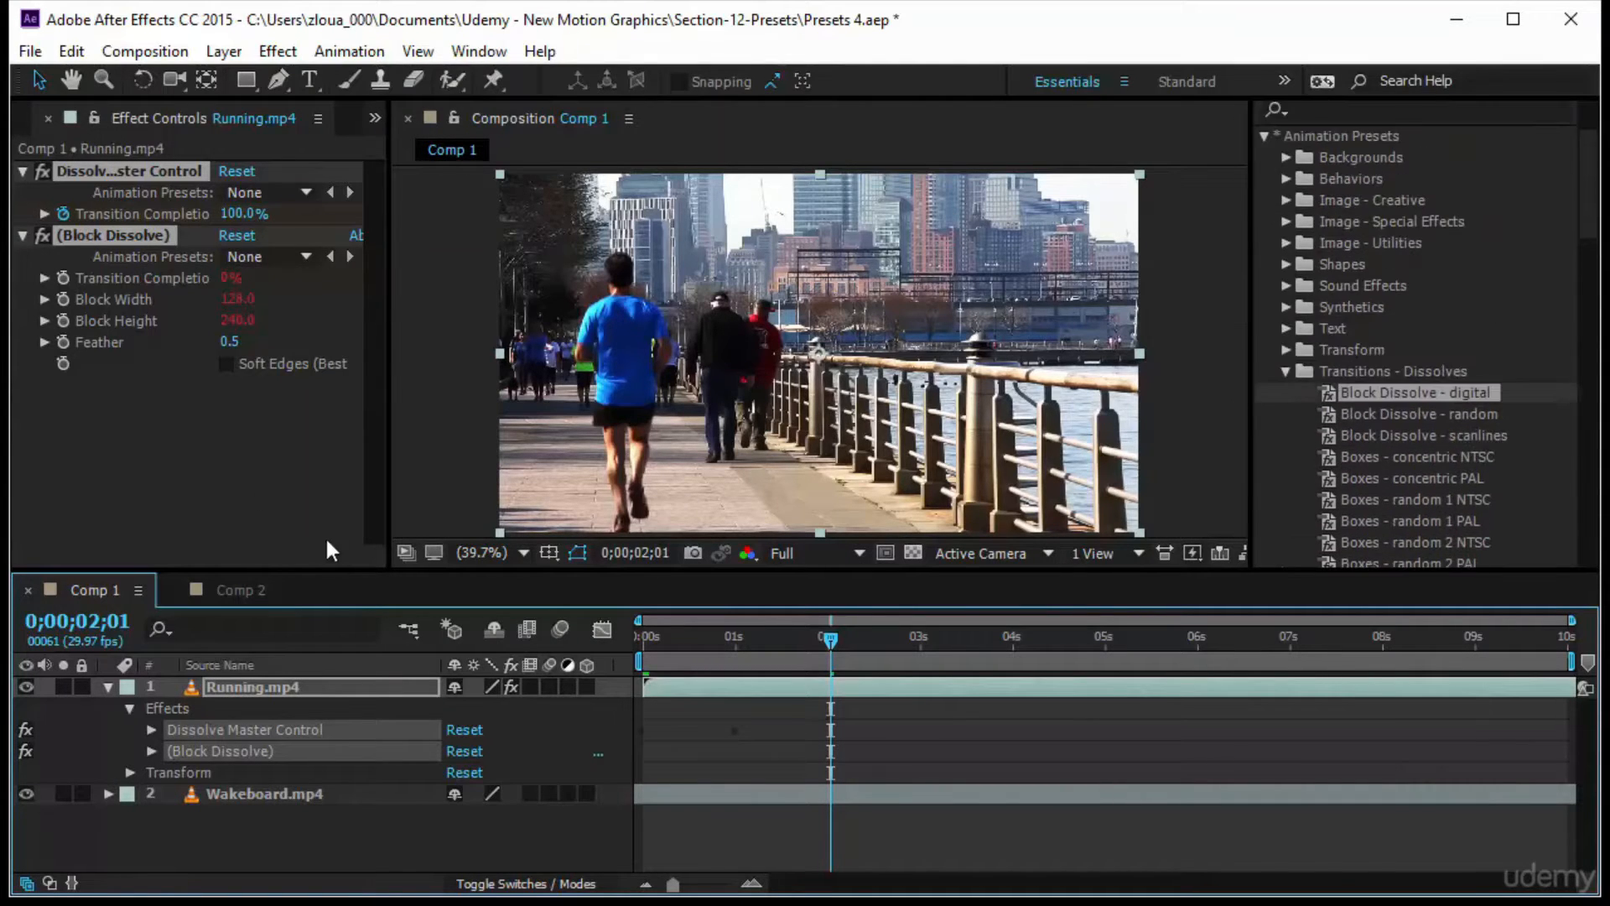
# Examine Running.mp4's Dissolve Master Control and Block Dissolve effects with the effect settings widened and the master Transition Completion expanded.
pyautogui.click(216, 502)
pyautogui.click(119, 173)
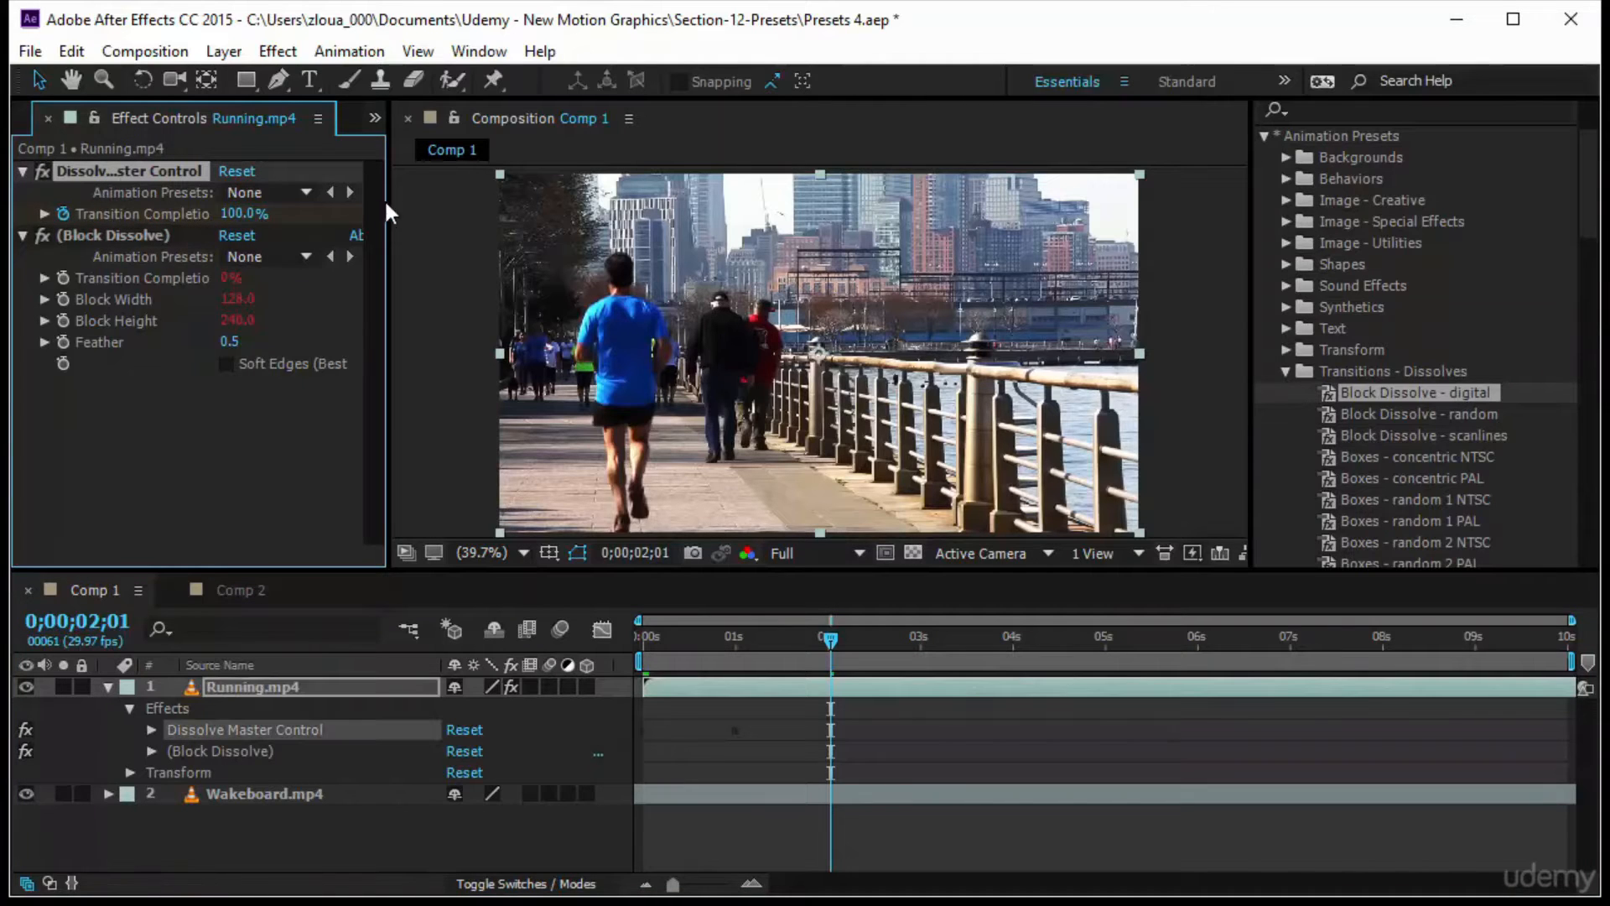
pyautogui.moveTo(386, 201); pyautogui.dragTo(467, 225)
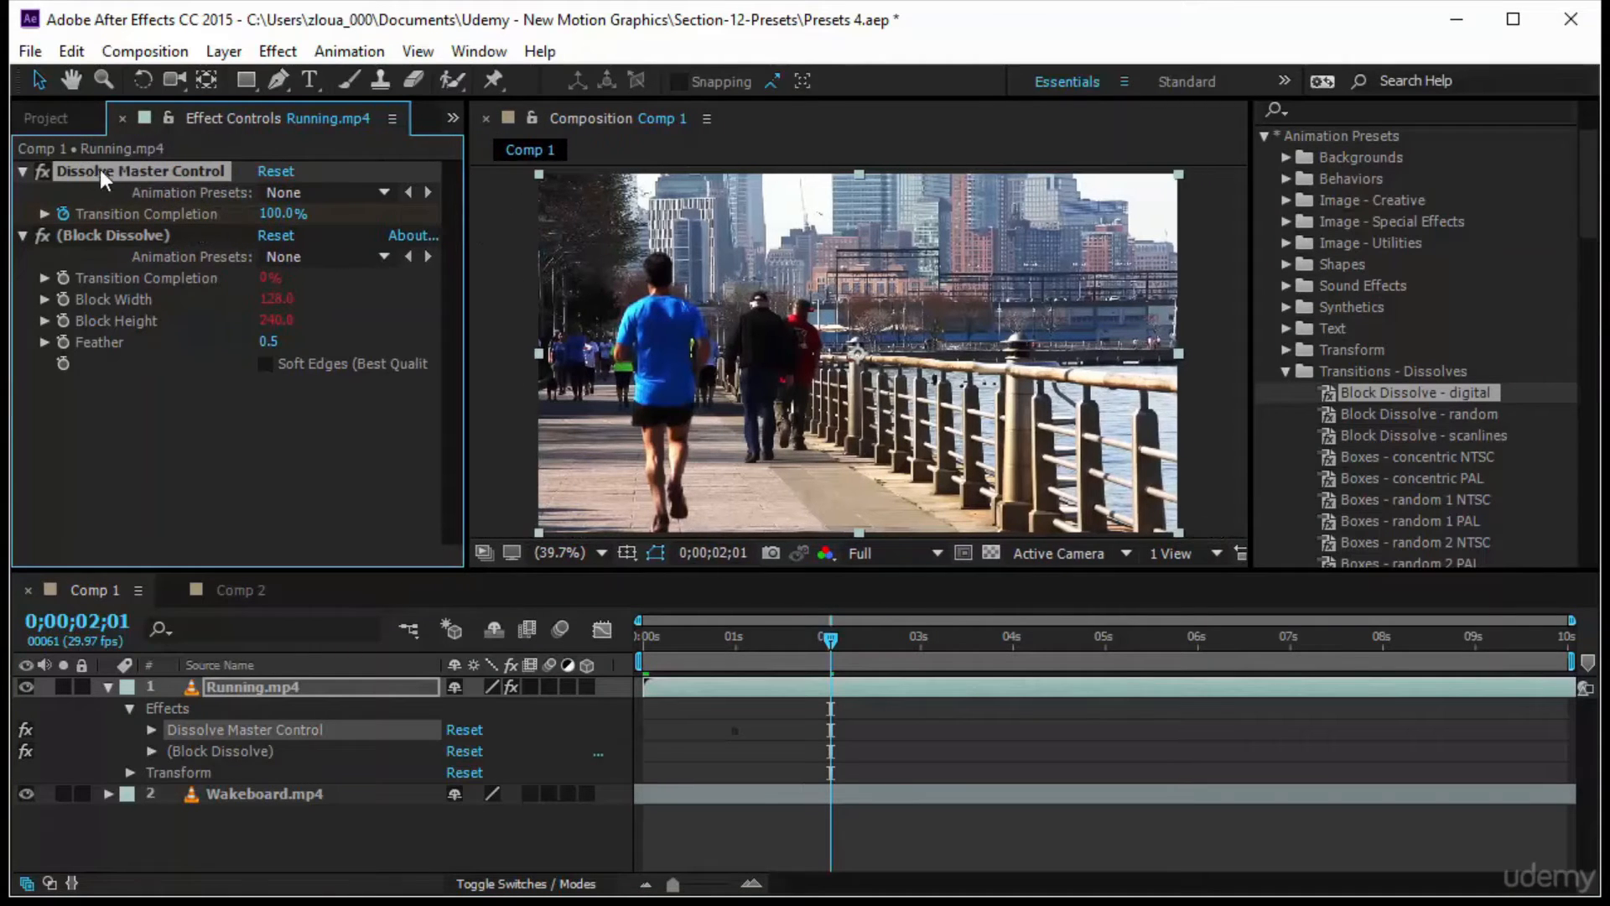
pyautogui.click(39, 216)
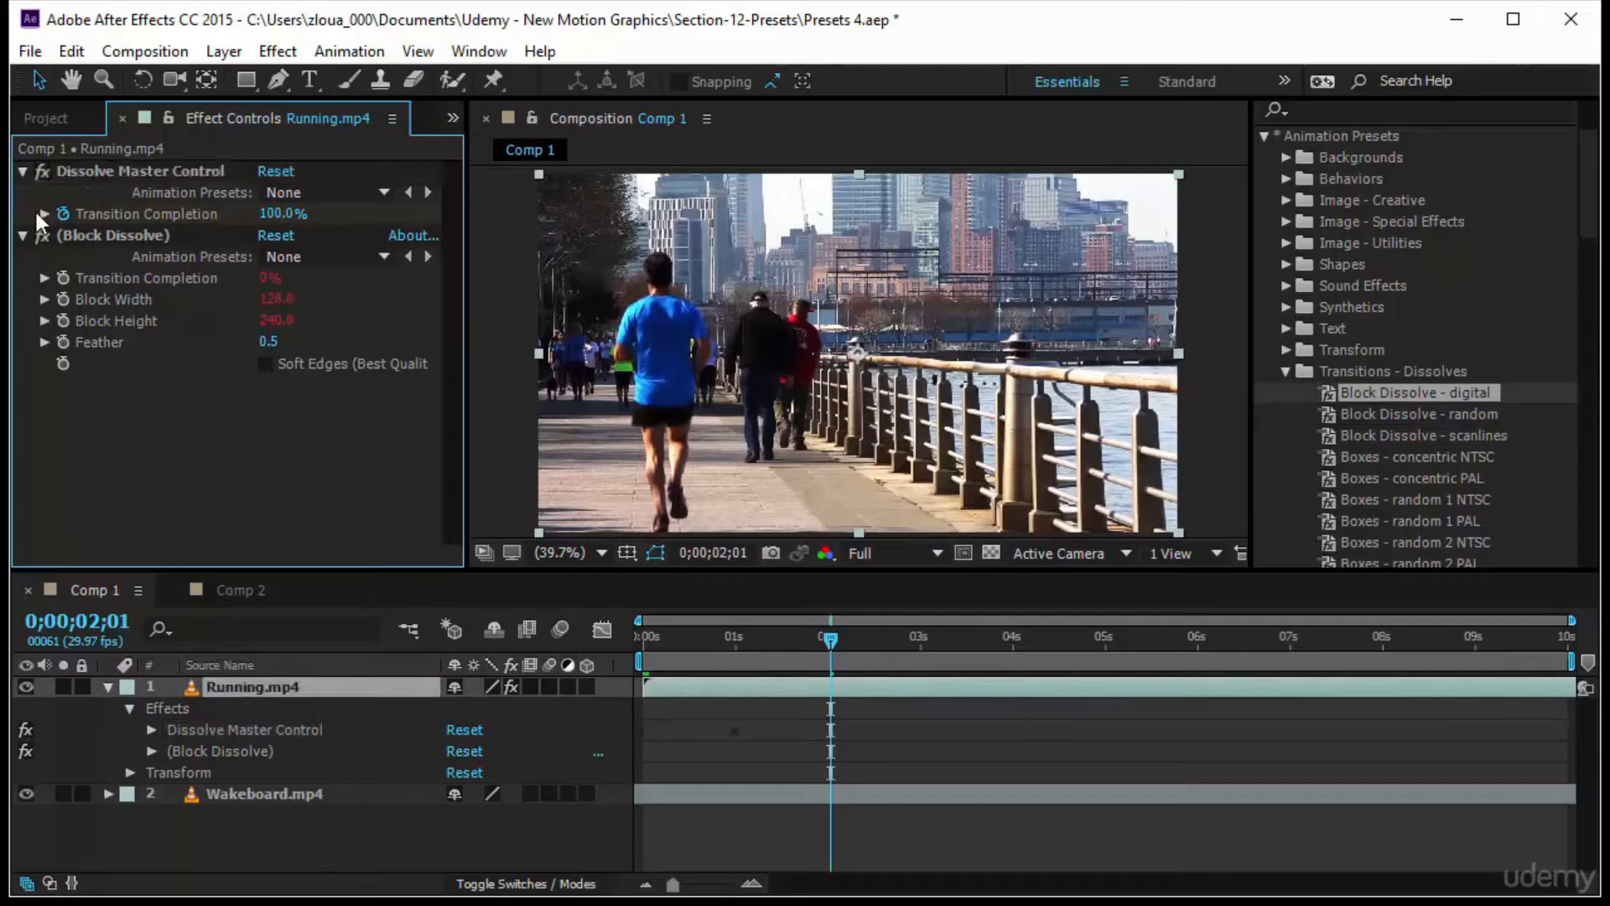
pyautogui.click(42, 215)
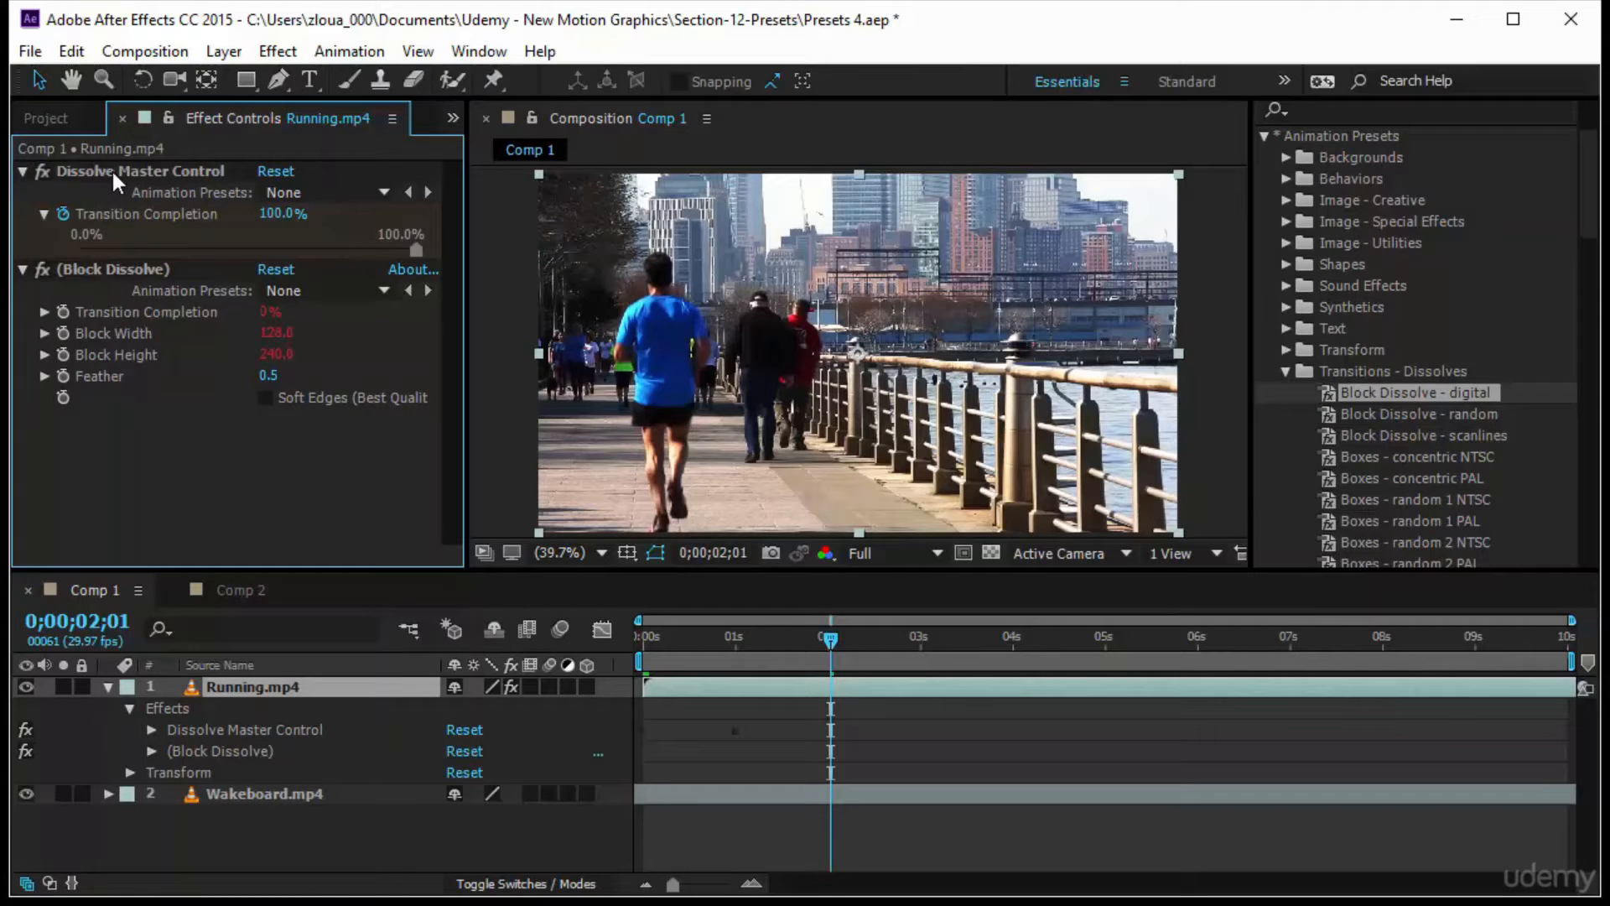
pyautogui.click(99, 166)
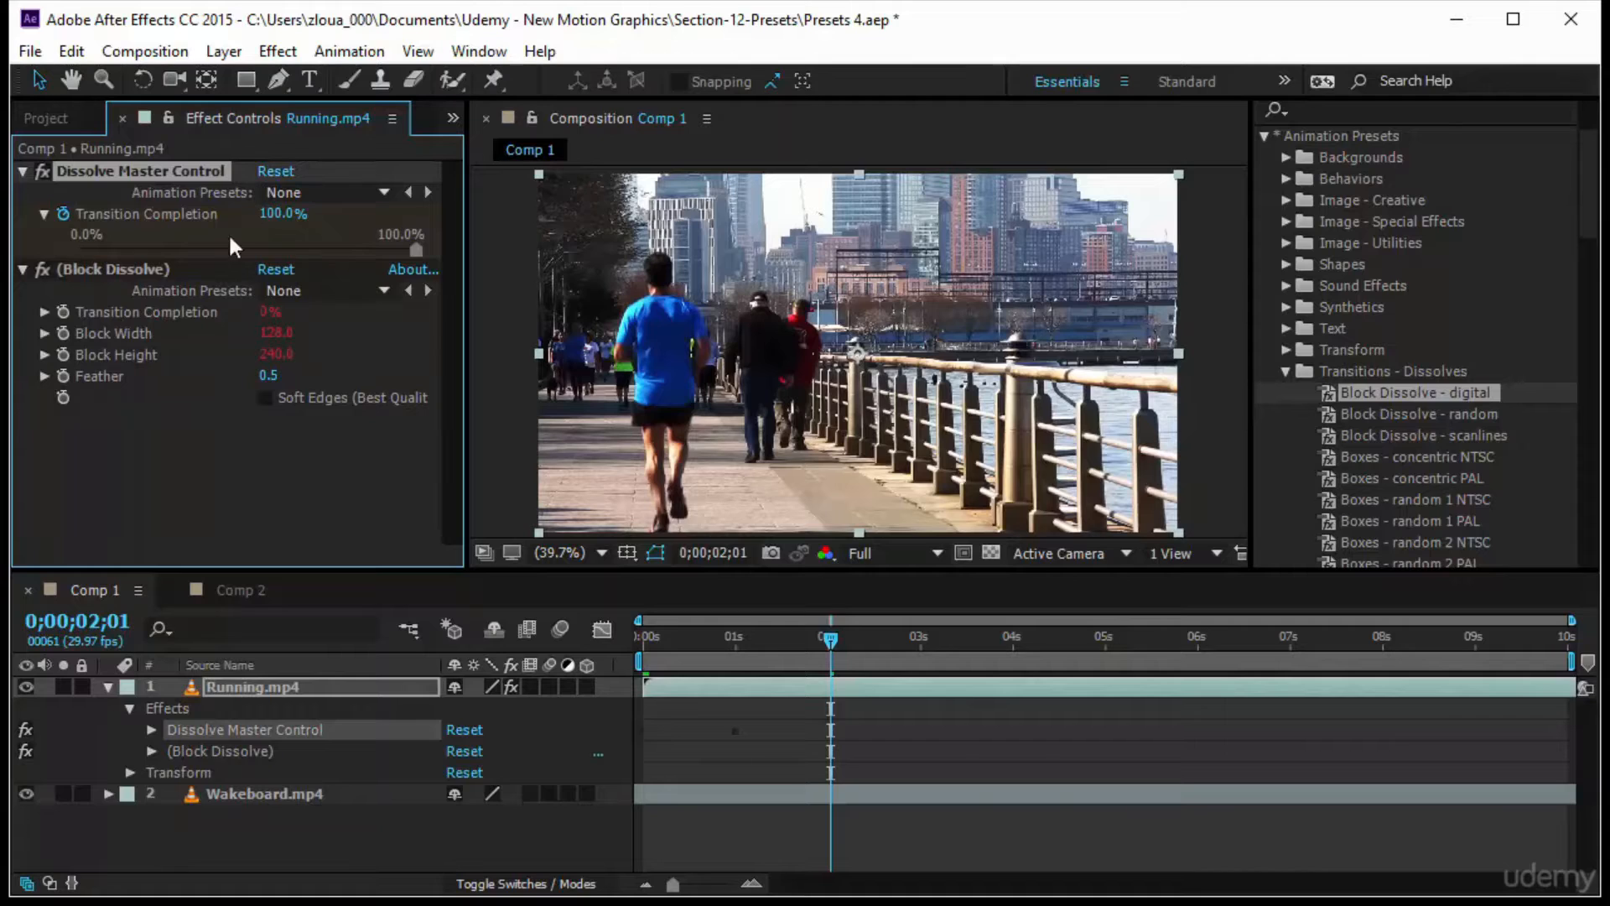
pyautogui.click(178, 414)
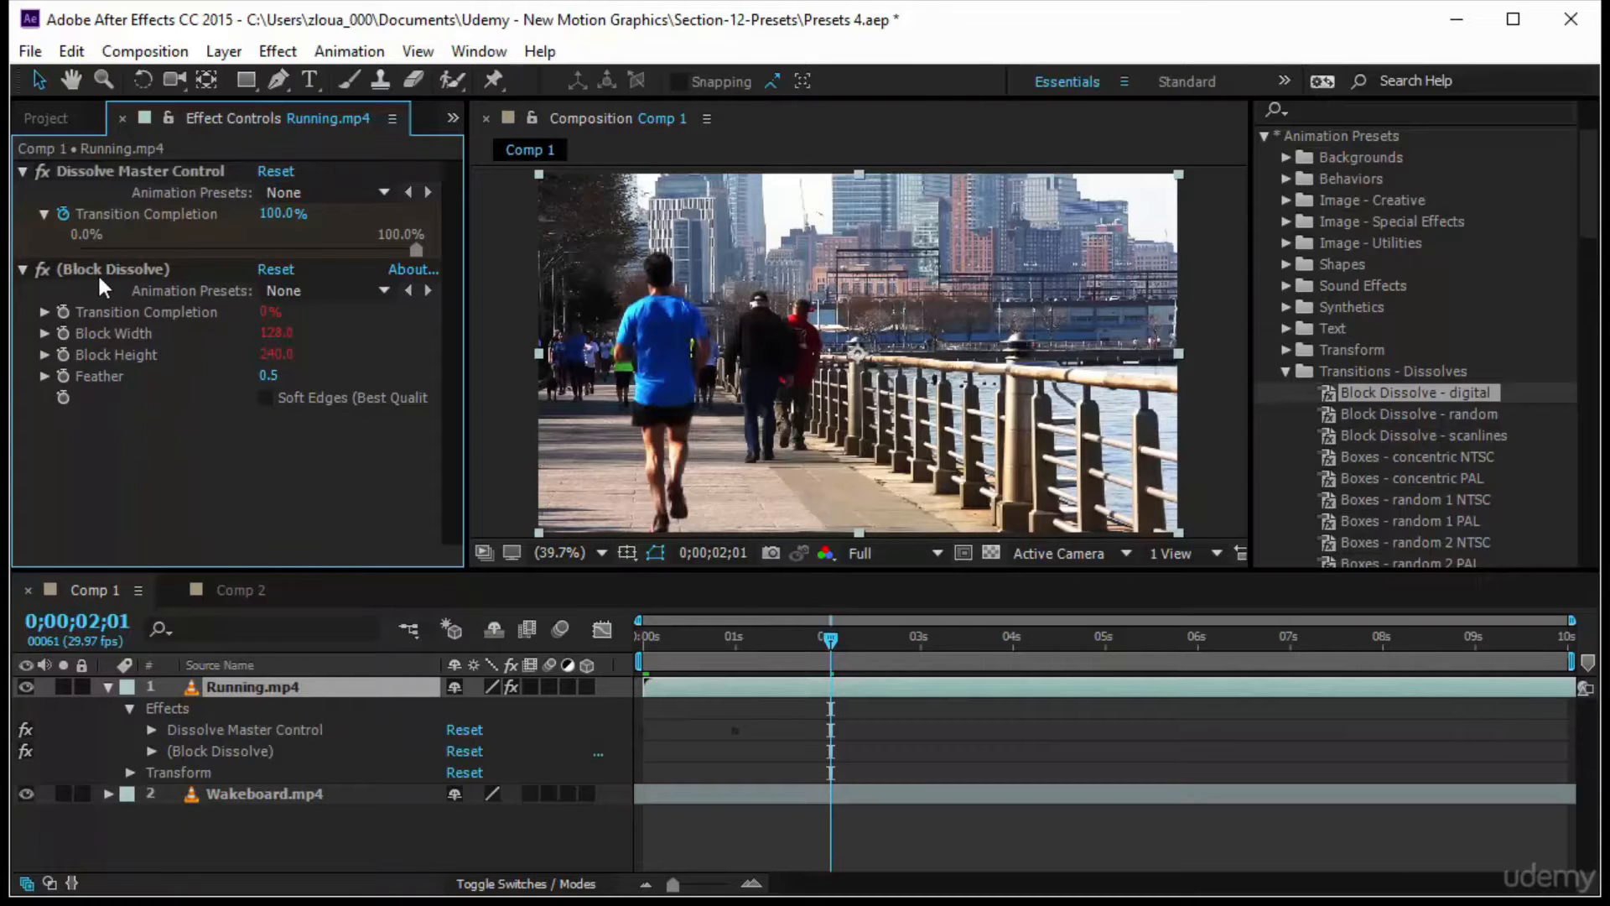
pyautogui.click(99, 270)
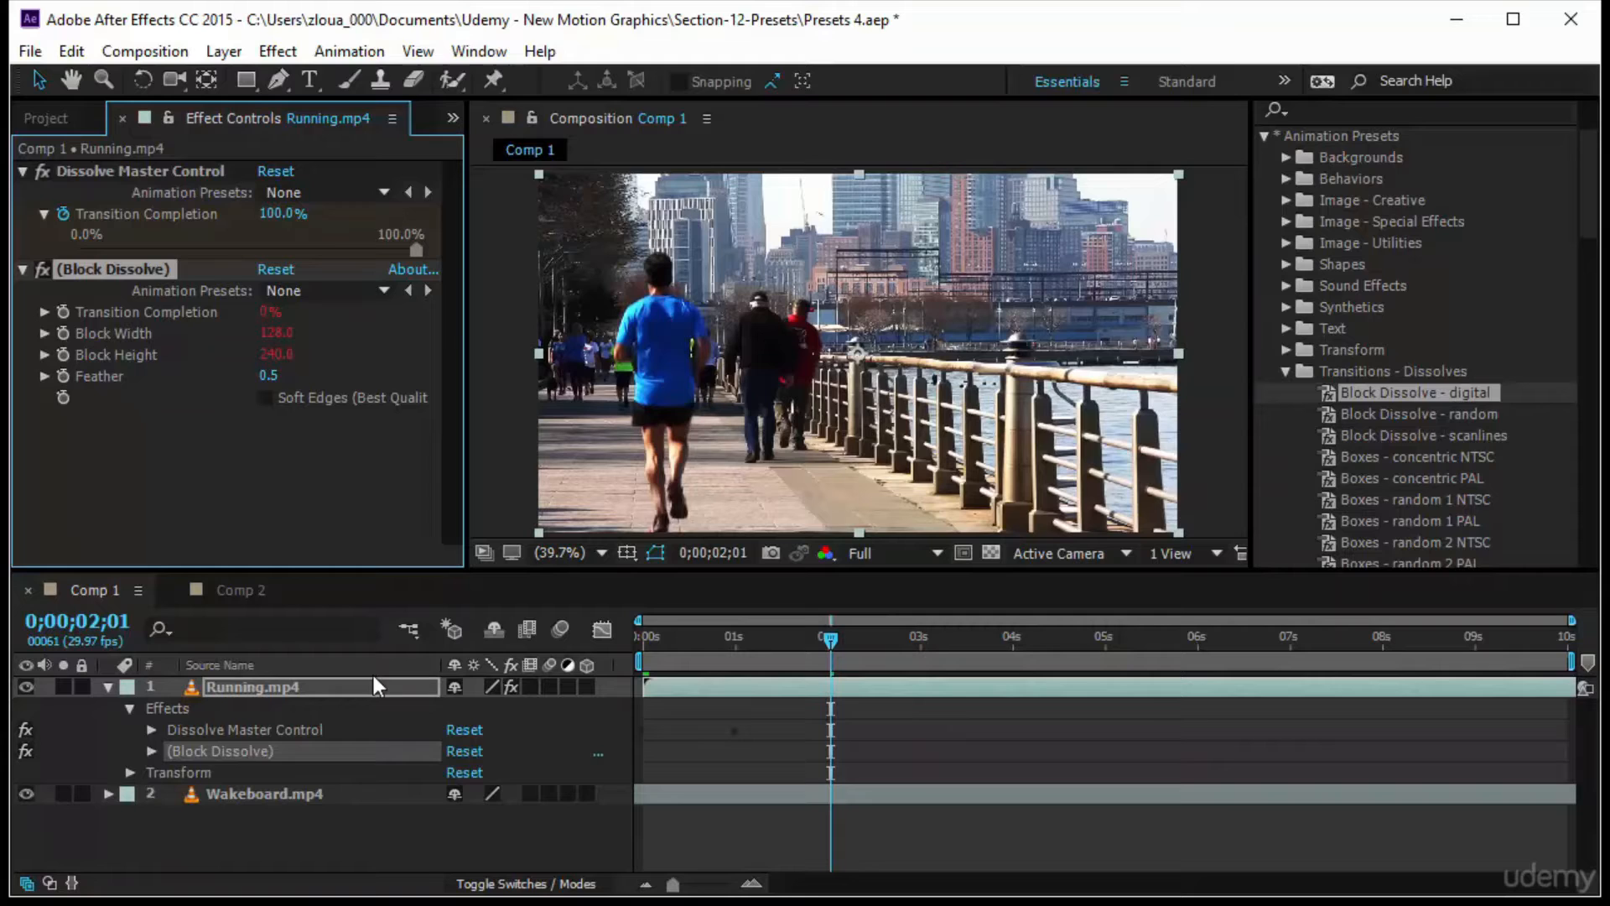
# Reveal the expressions on Running.mp4's Block Dissolve effect in an enlarged timeline and examine those of Transition Completion, Block Width and Block Height.
pyautogui.click(280, 686)
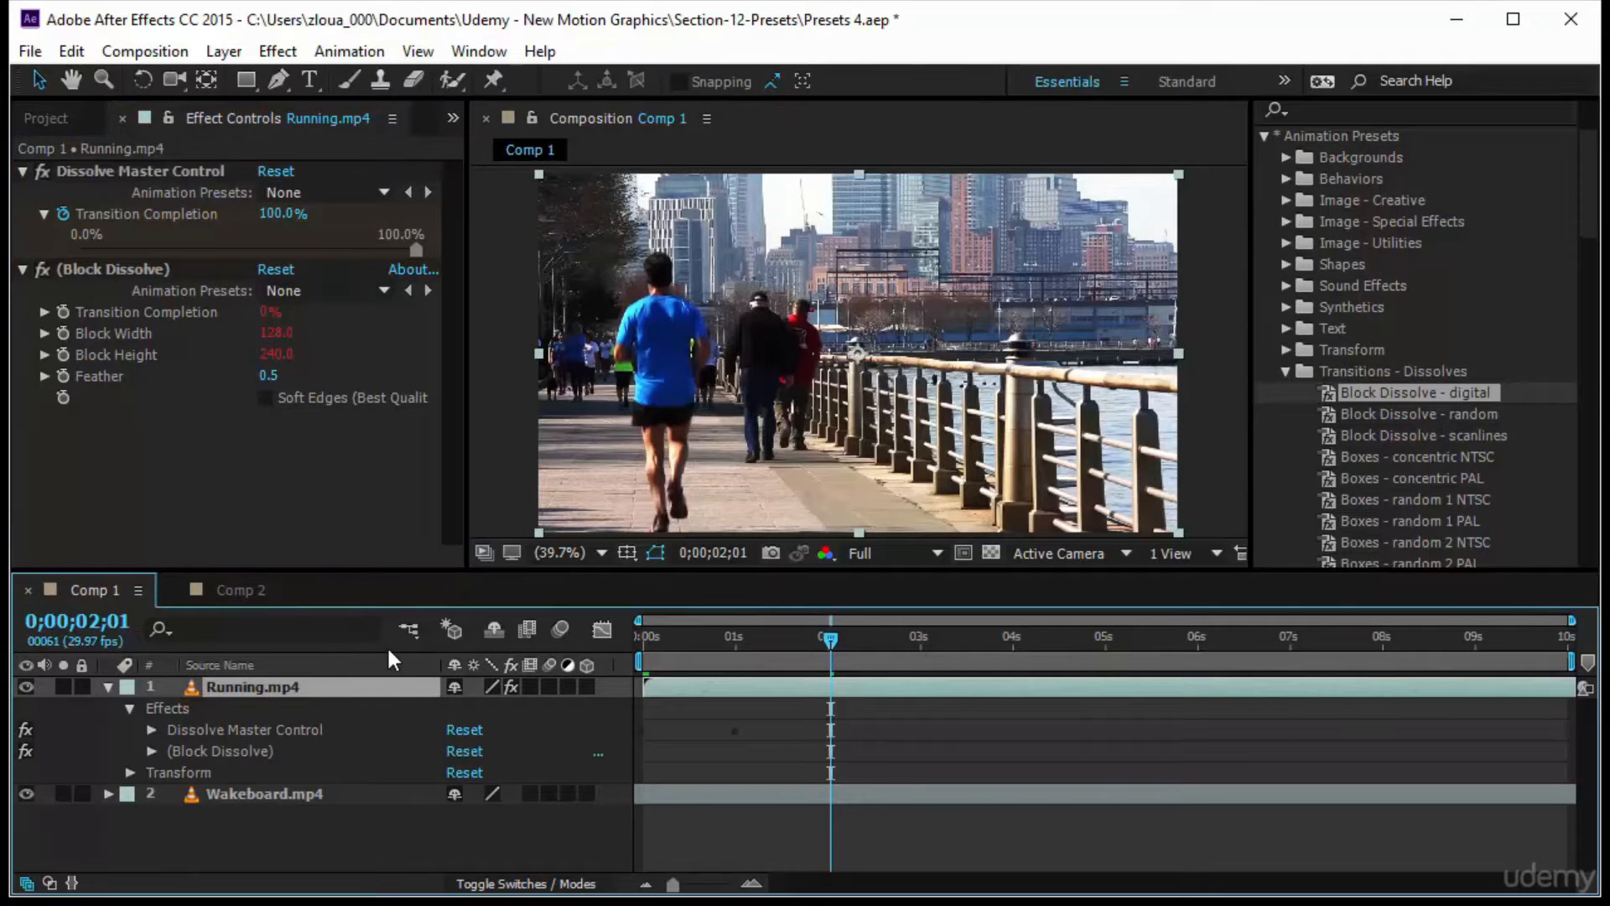
pyautogui.press('e')
pyautogui.press('e')
pyautogui.moveTo(386, 573); pyautogui.dragTo(386, 469)
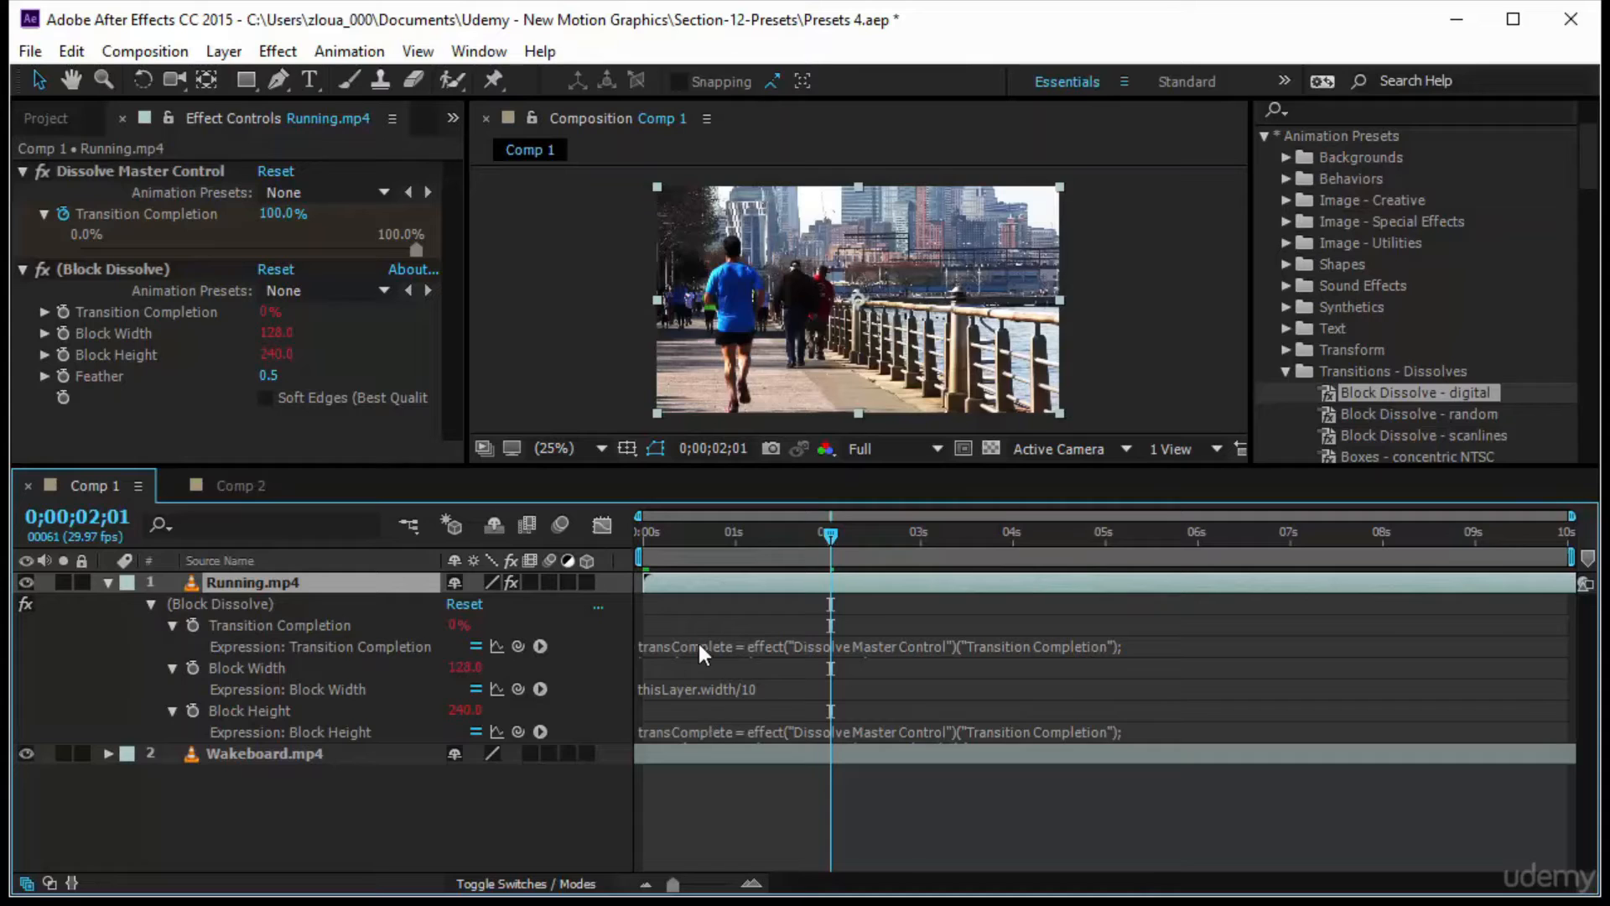
pyautogui.click(698, 641)
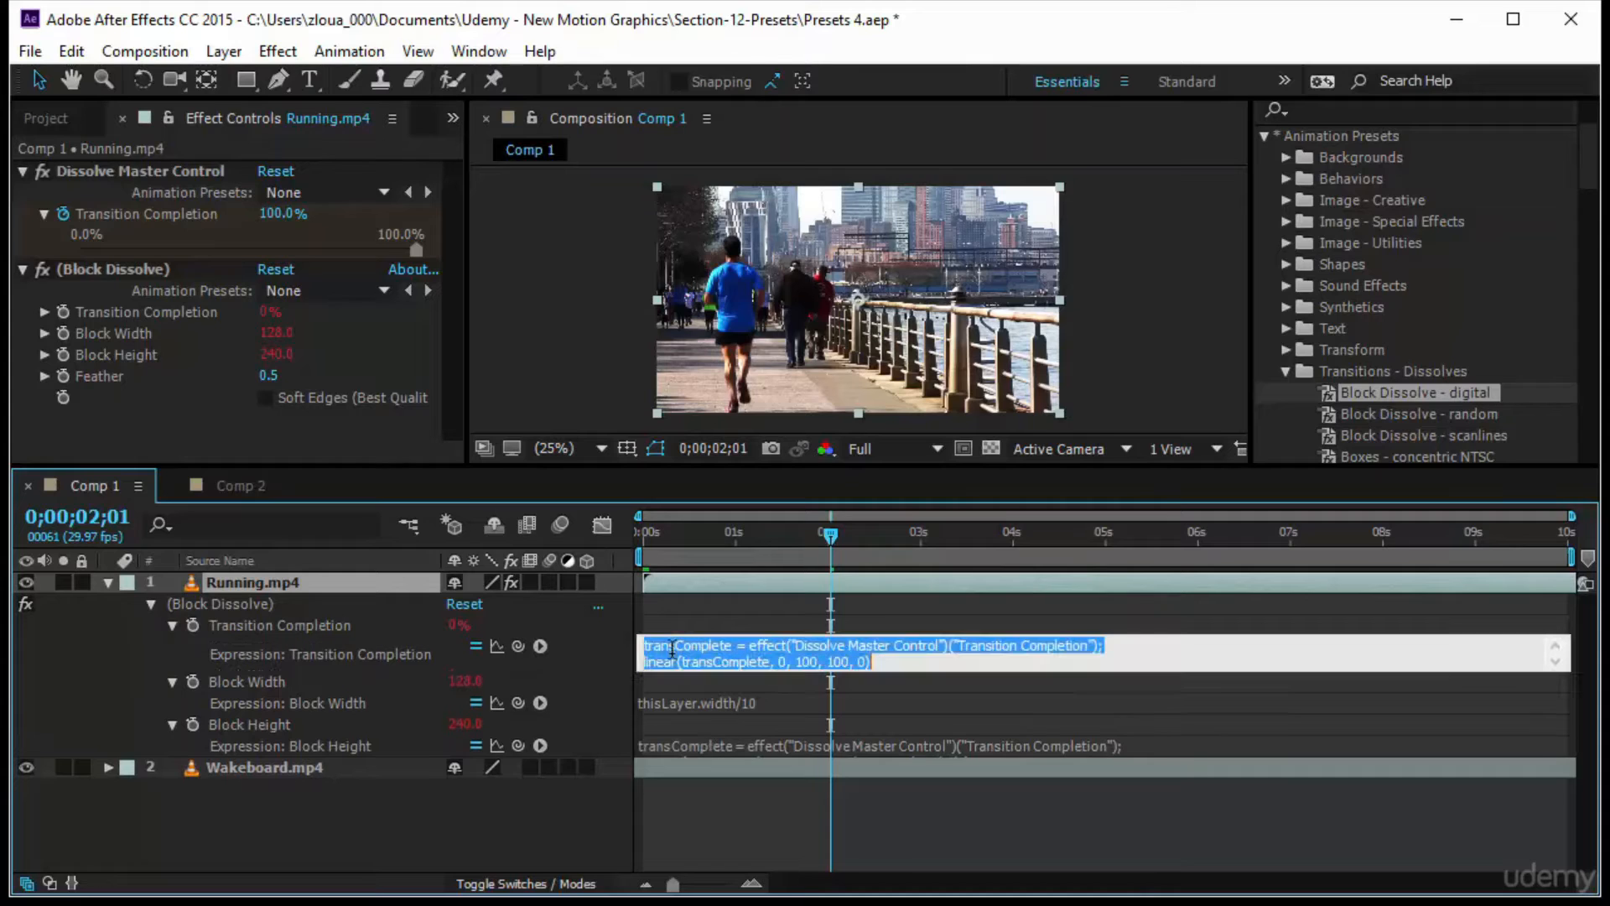
pyautogui.press('Down')
pyautogui.click(906, 703)
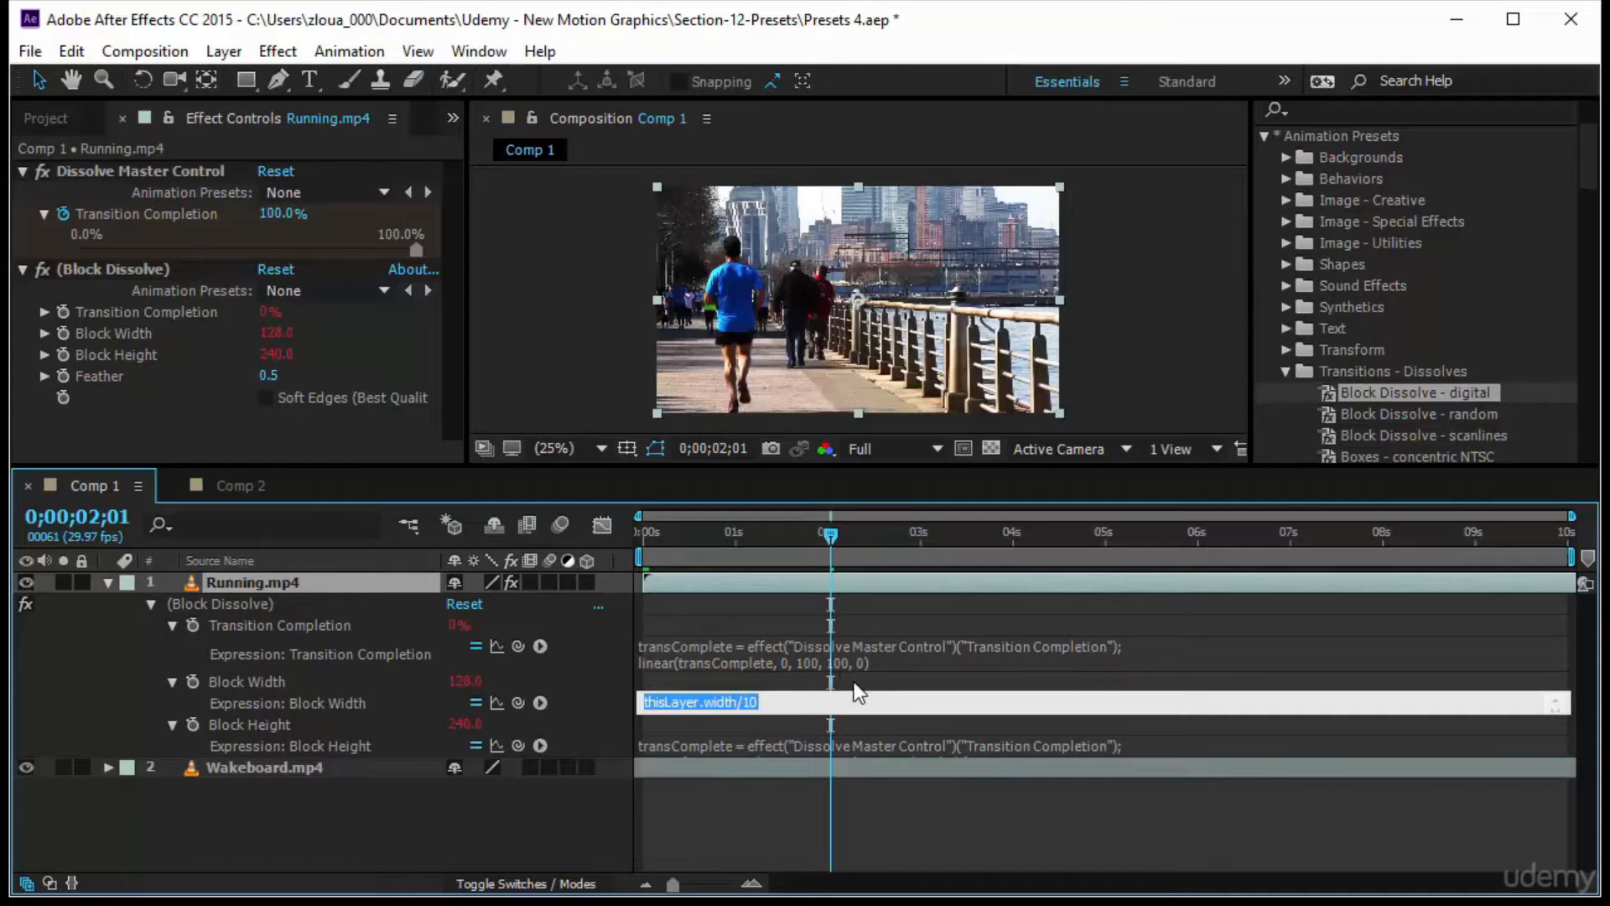
pyautogui.click(723, 816)
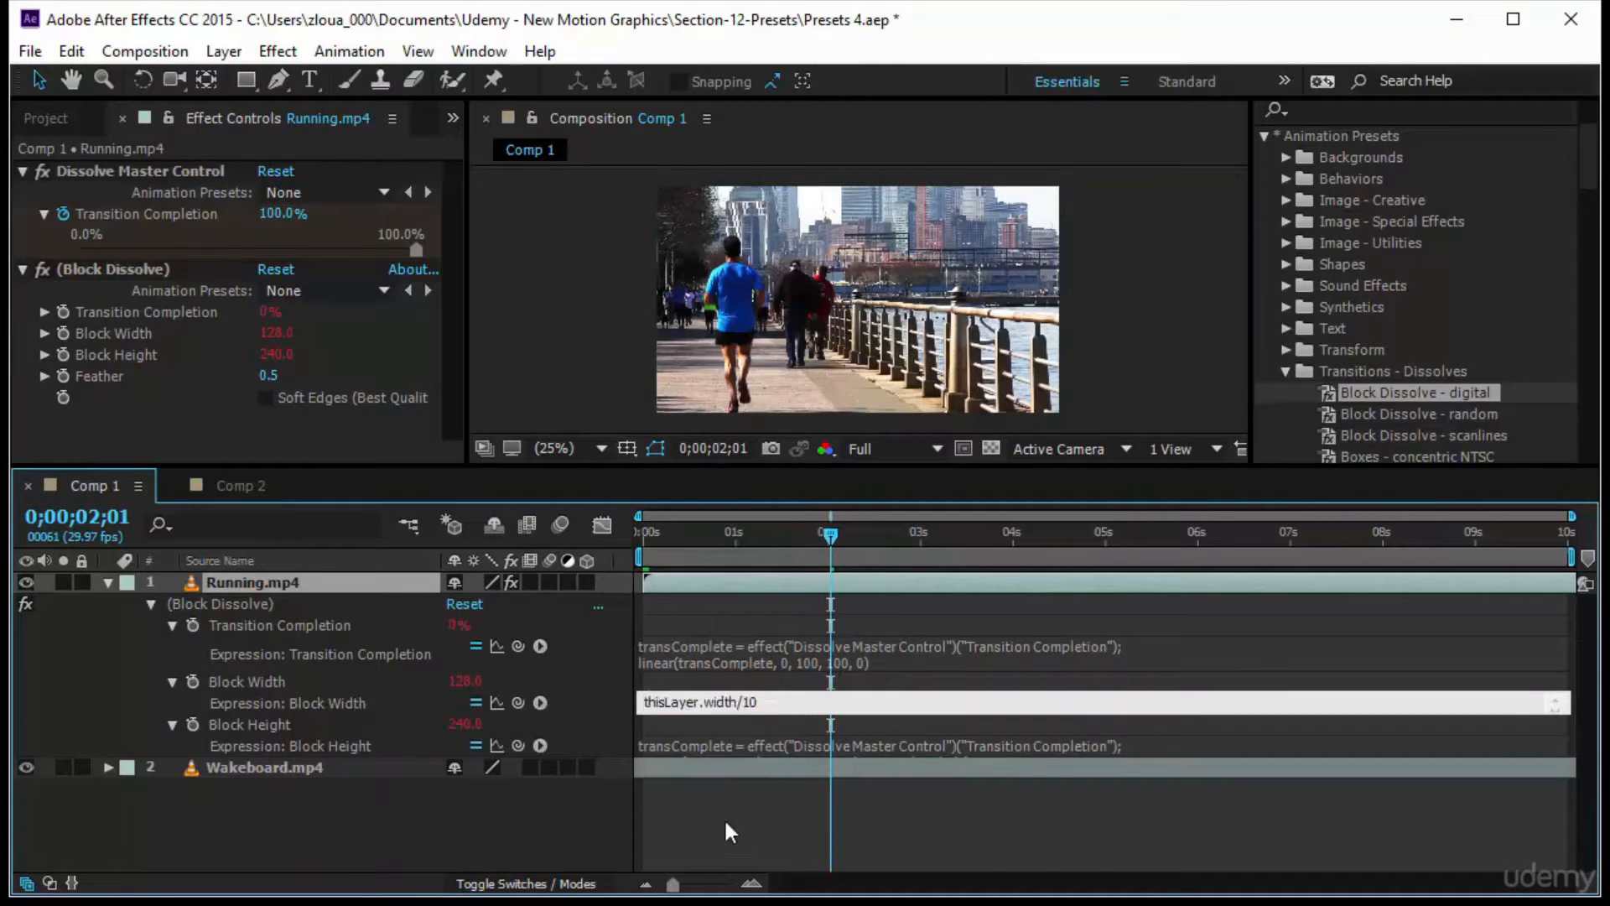
pyautogui.click(767, 700)
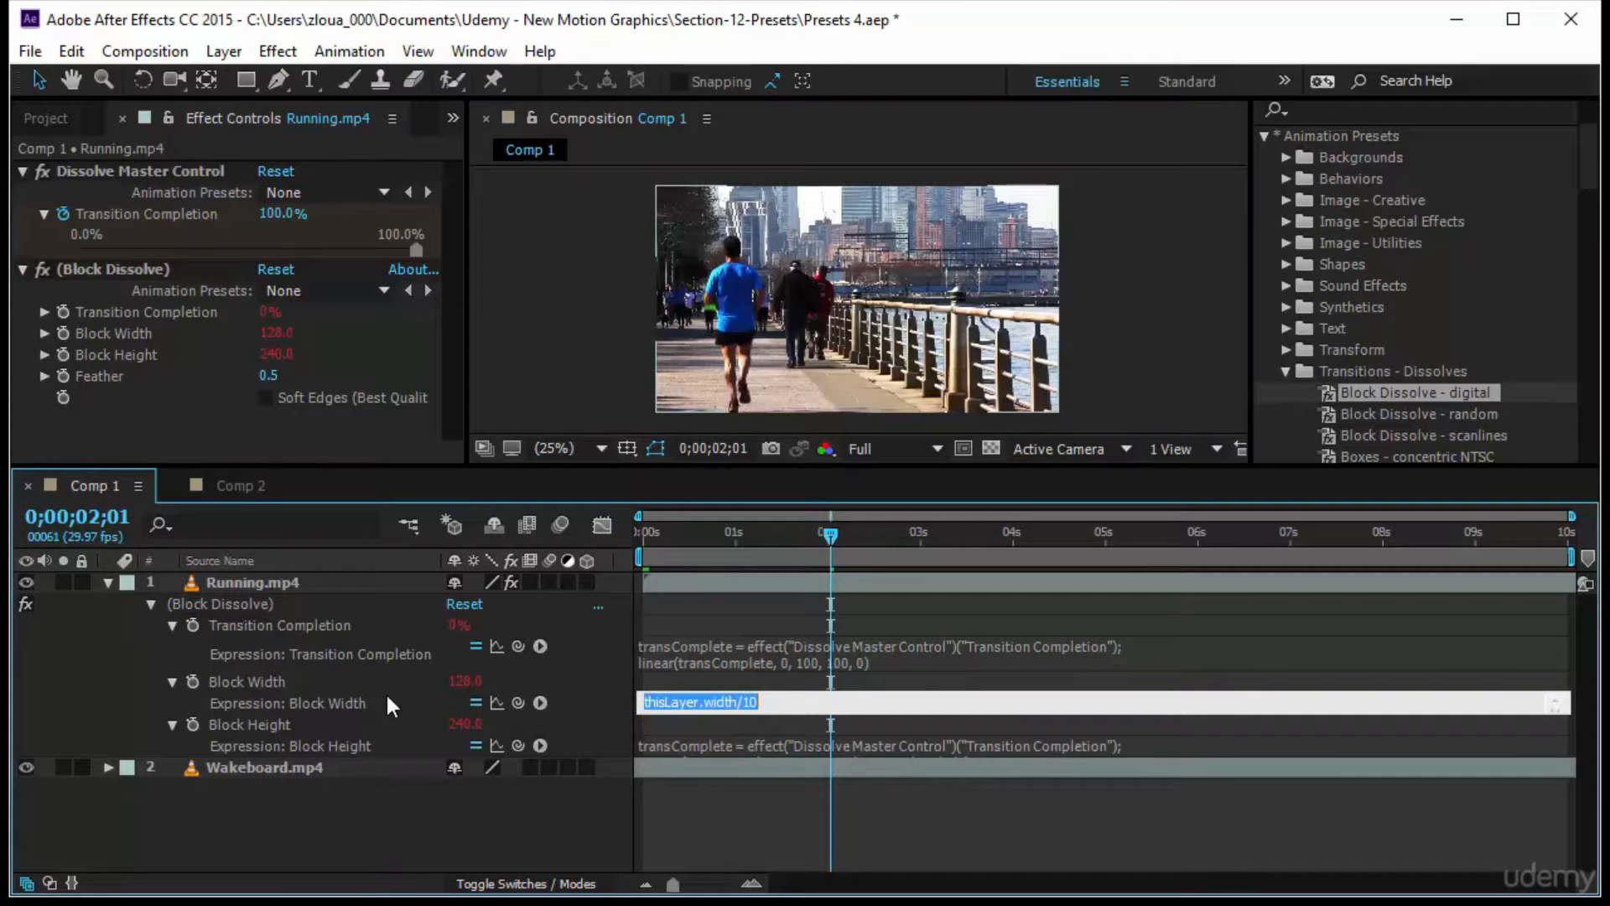
pyautogui.click(678, 759)
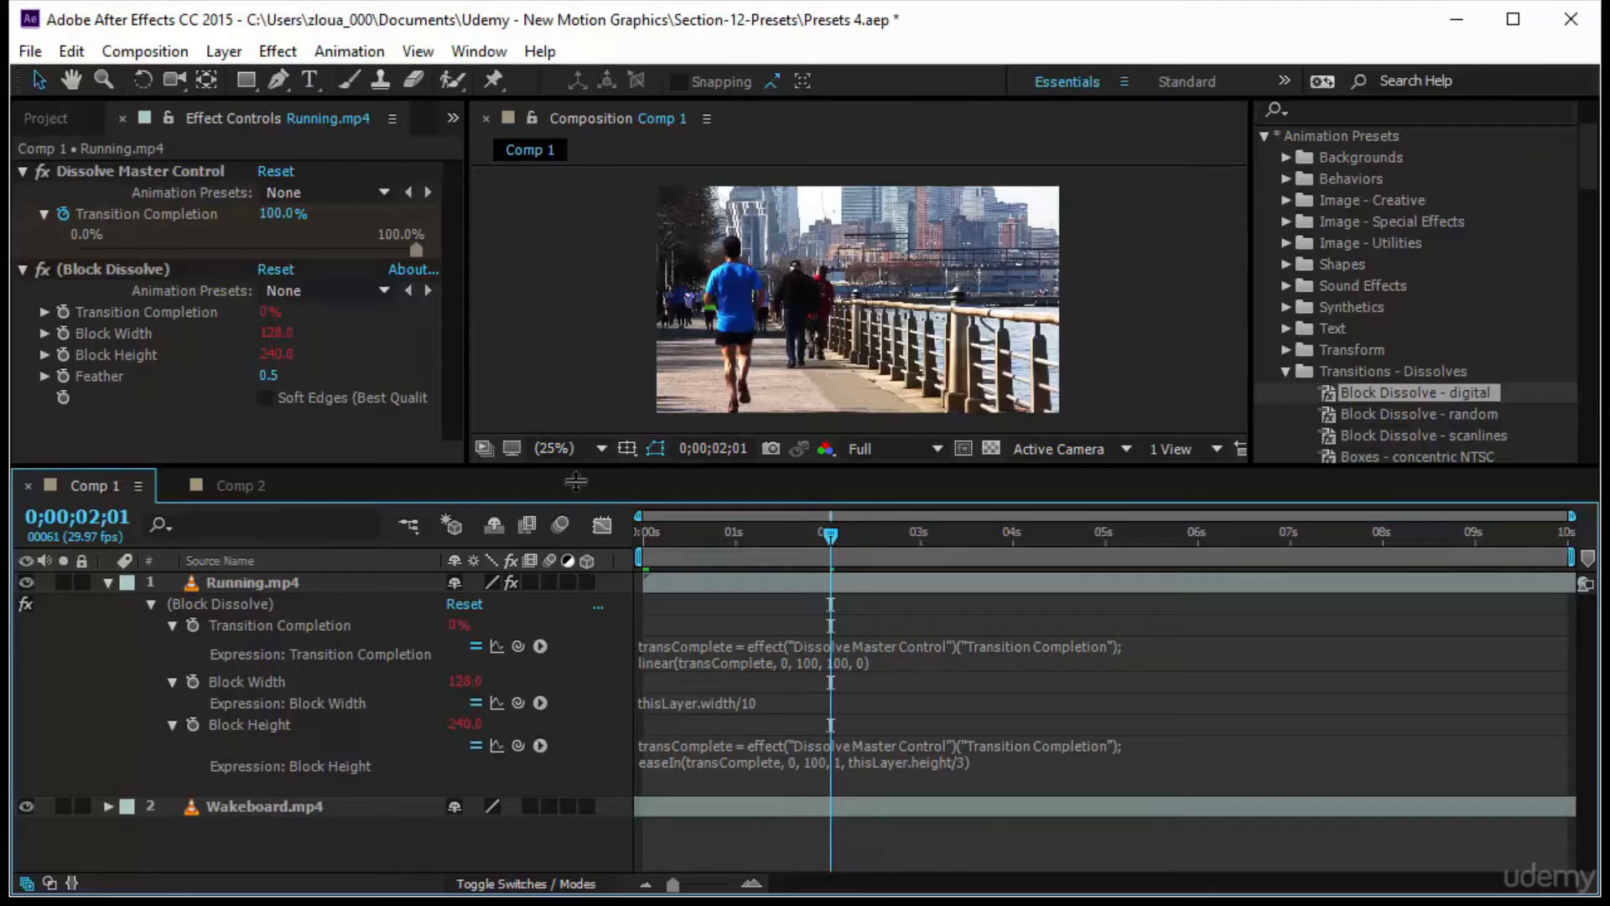
# Shrink the timeline, show only Running.mp4's keyframed Transition Completion, and preview the transition from 0;00;00;00.
pyautogui.moveTo(575, 462); pyautogui.dragTo(584, 618)
pyautogui.click(272, 730)
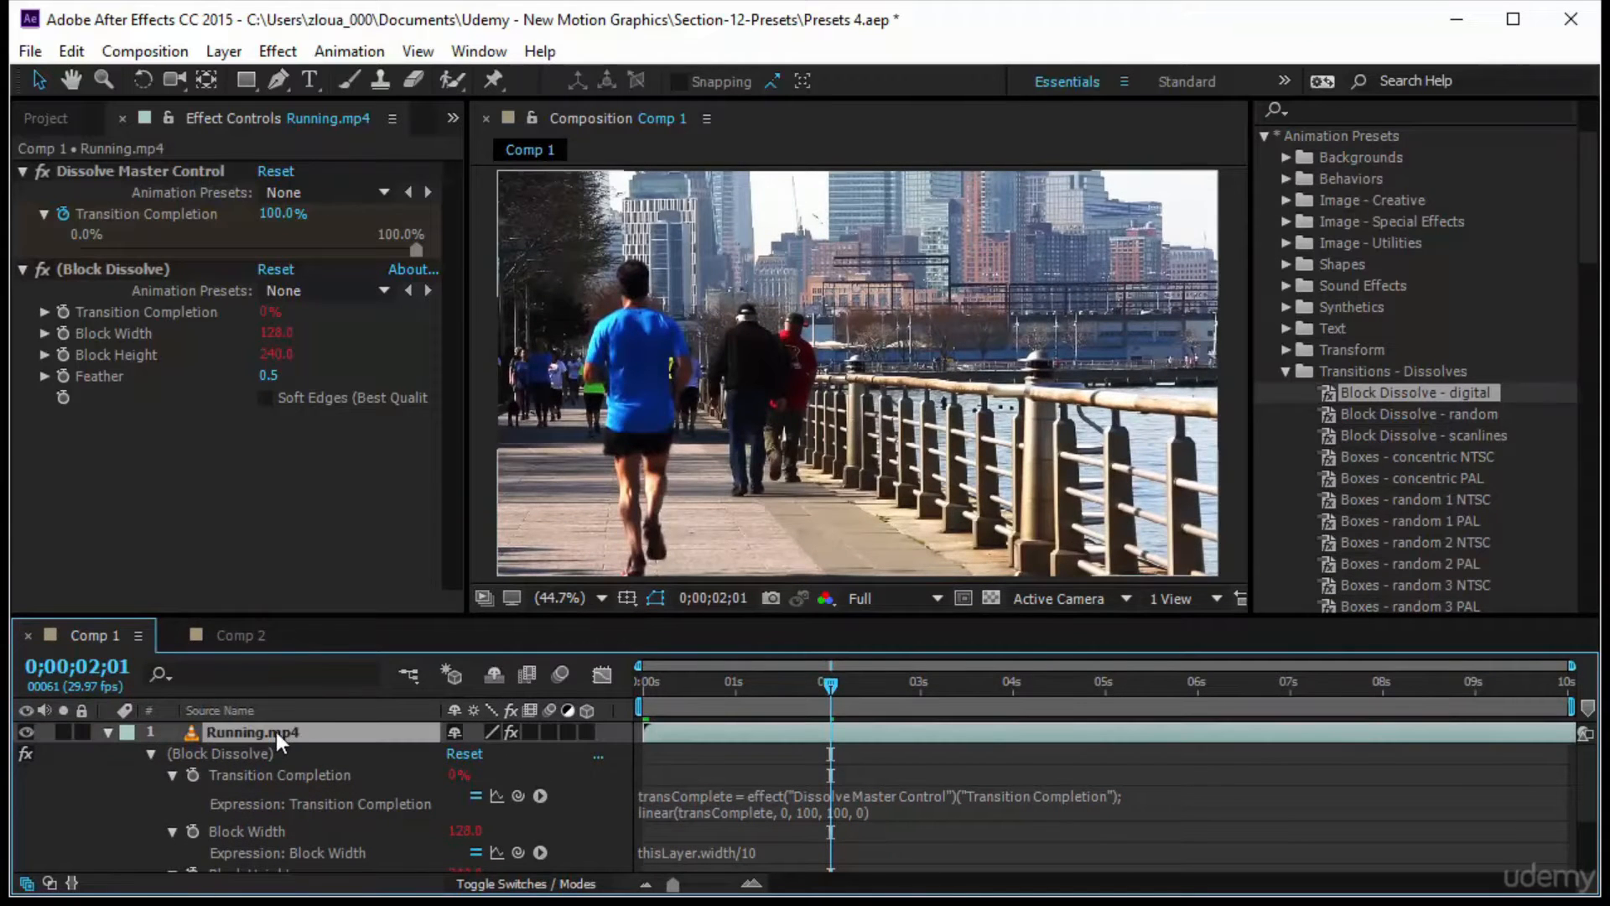
pyautogui.press('u')
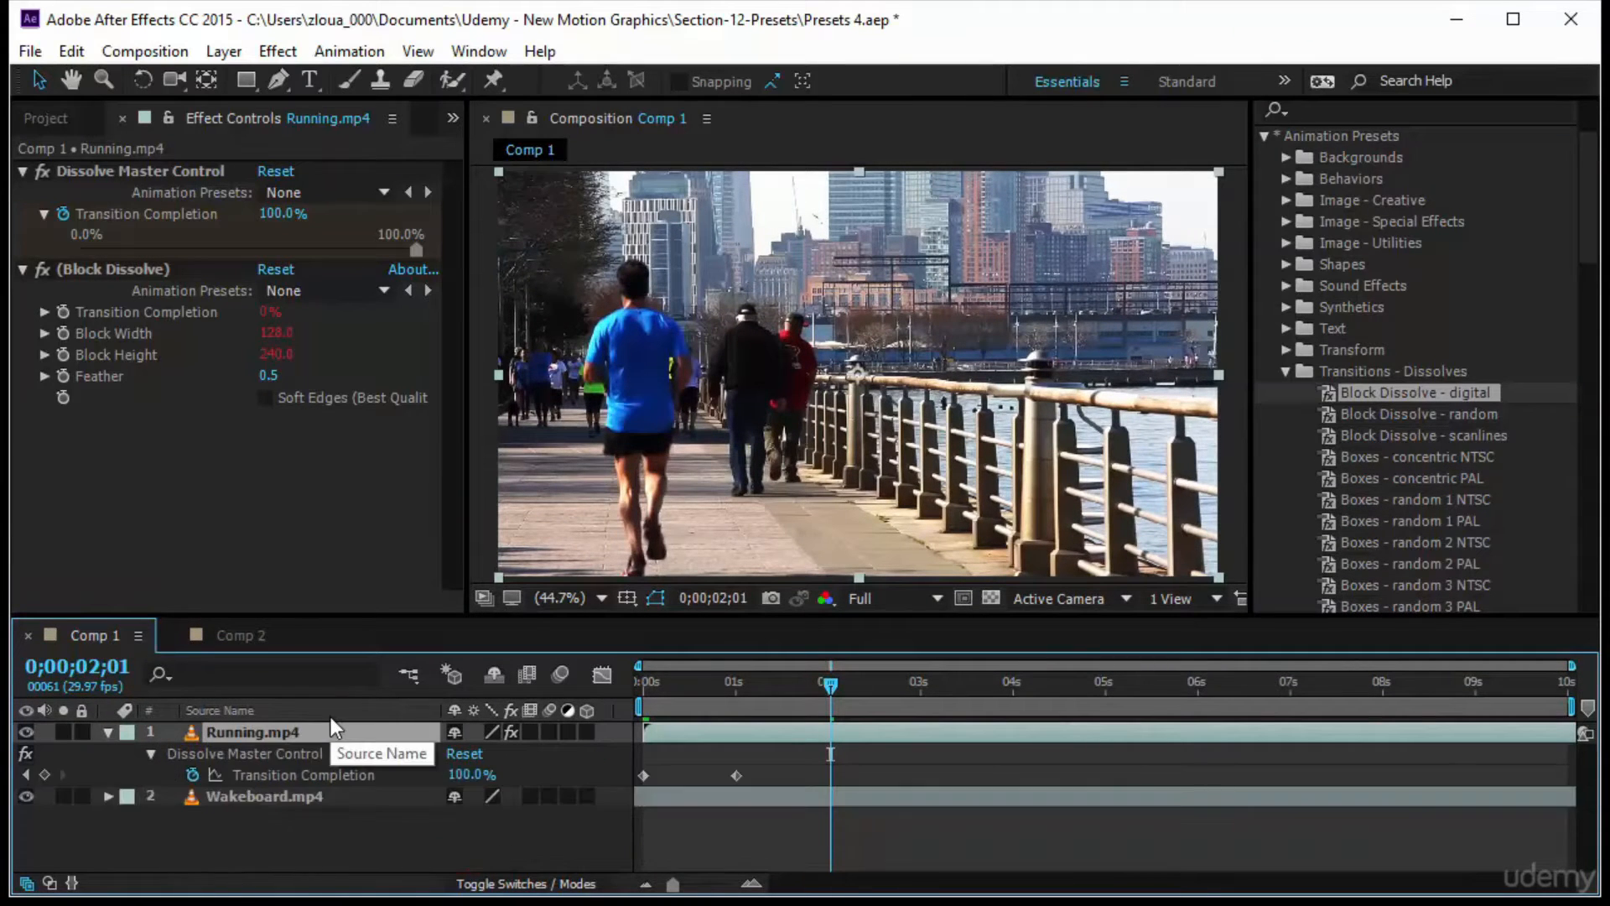
pyautogui.moveTo(830, 687); pyautogui.dragTo(611, 712)
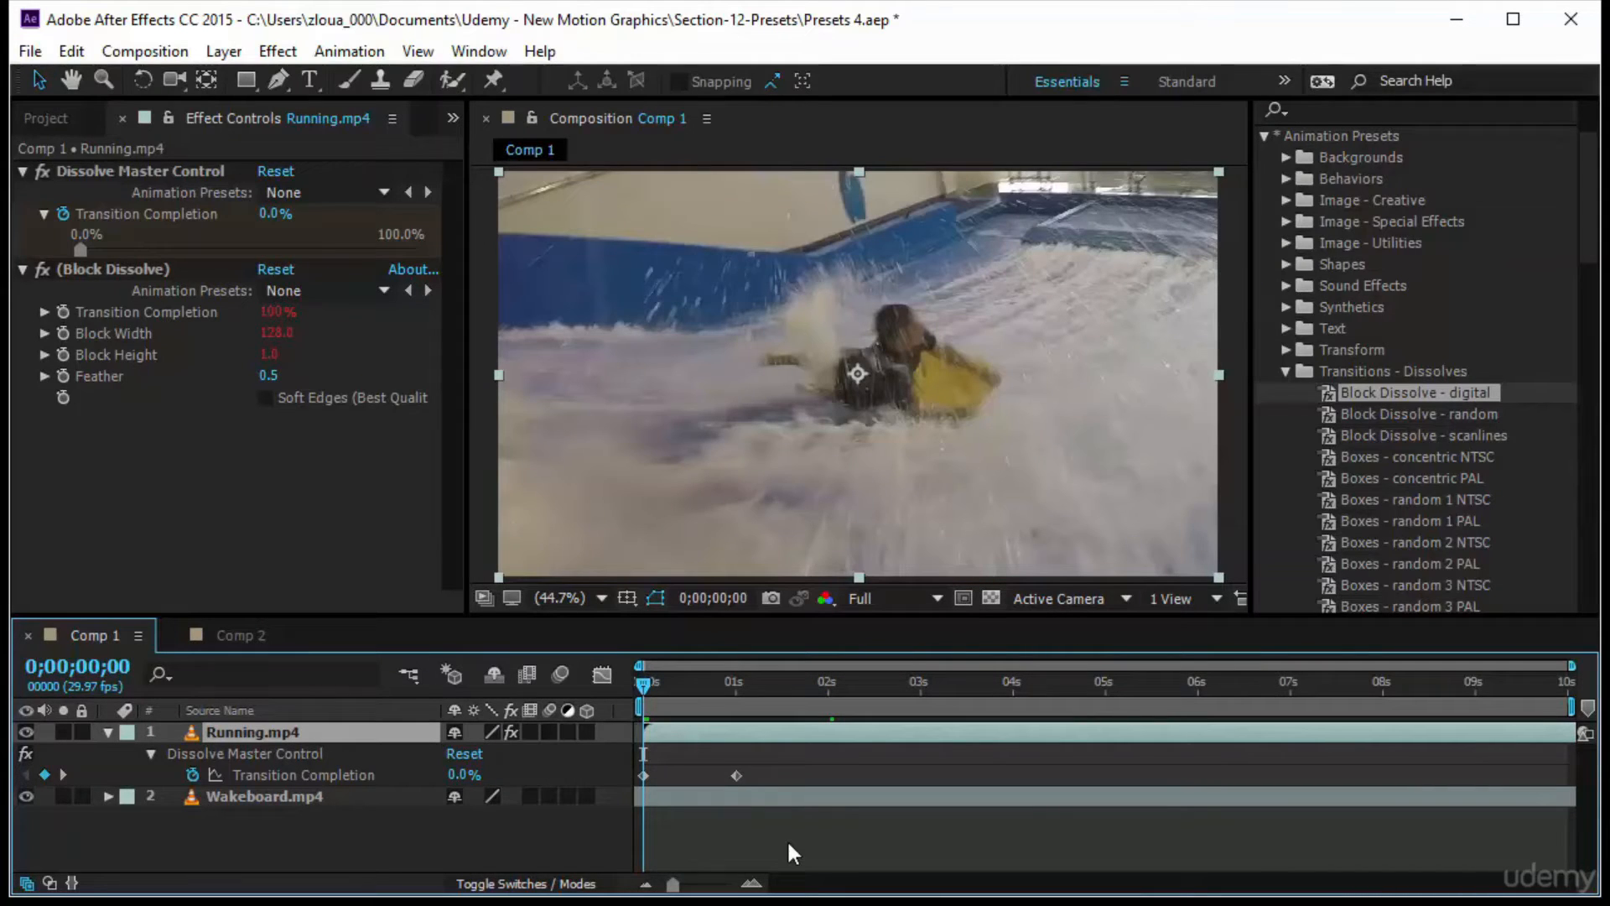
pyautogui.press('space')
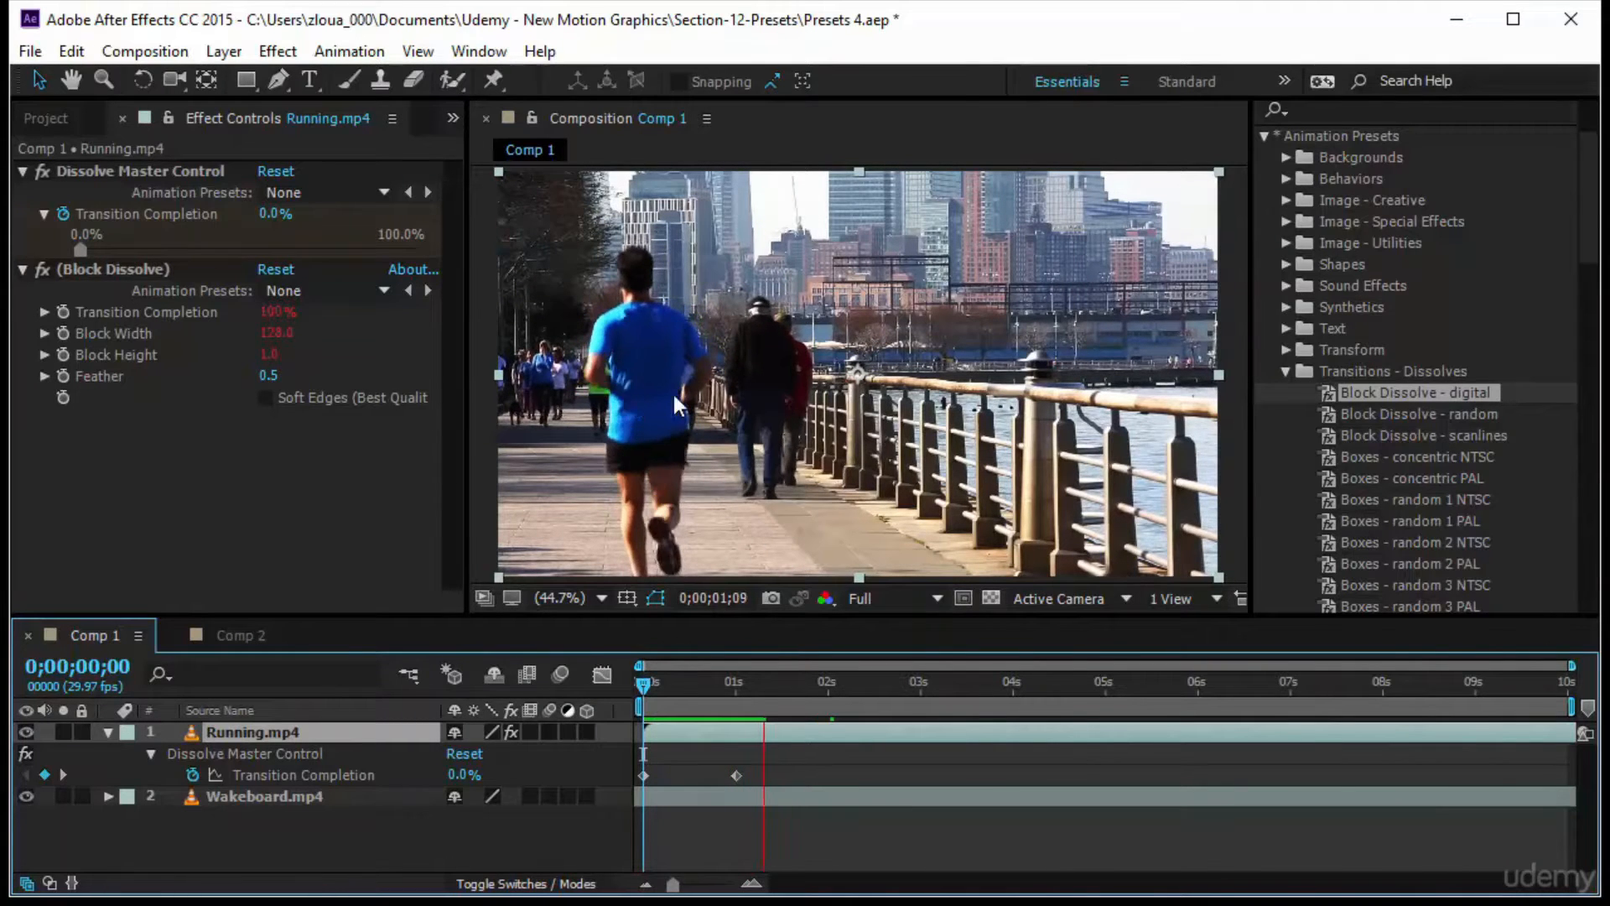
pyautogui.click(642, 691)
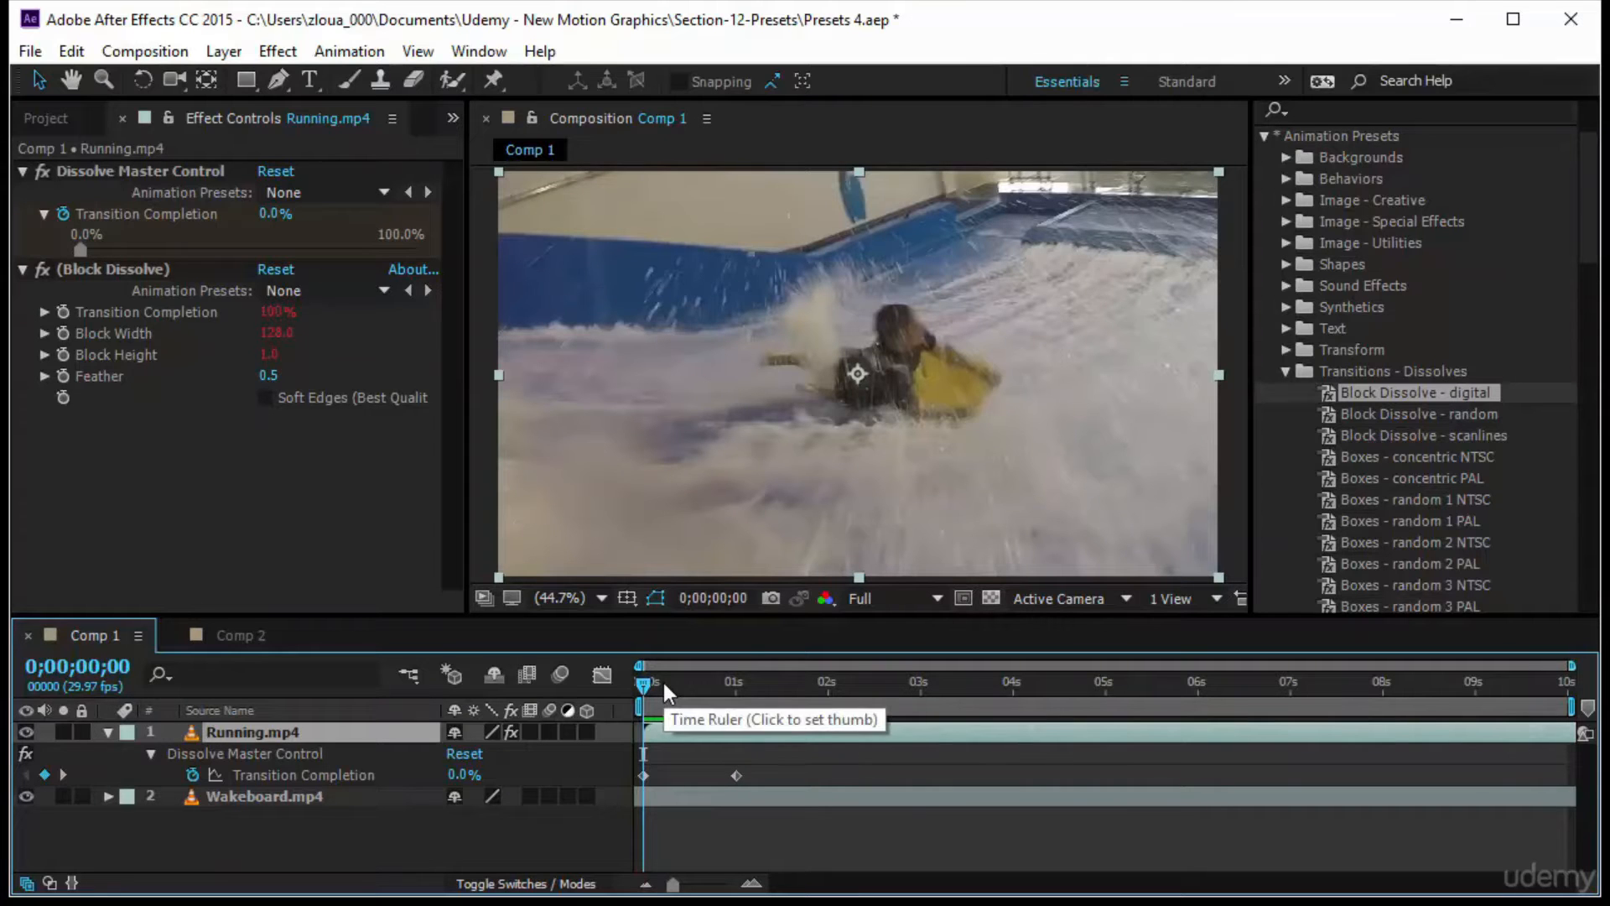
pyautogui.press('space')
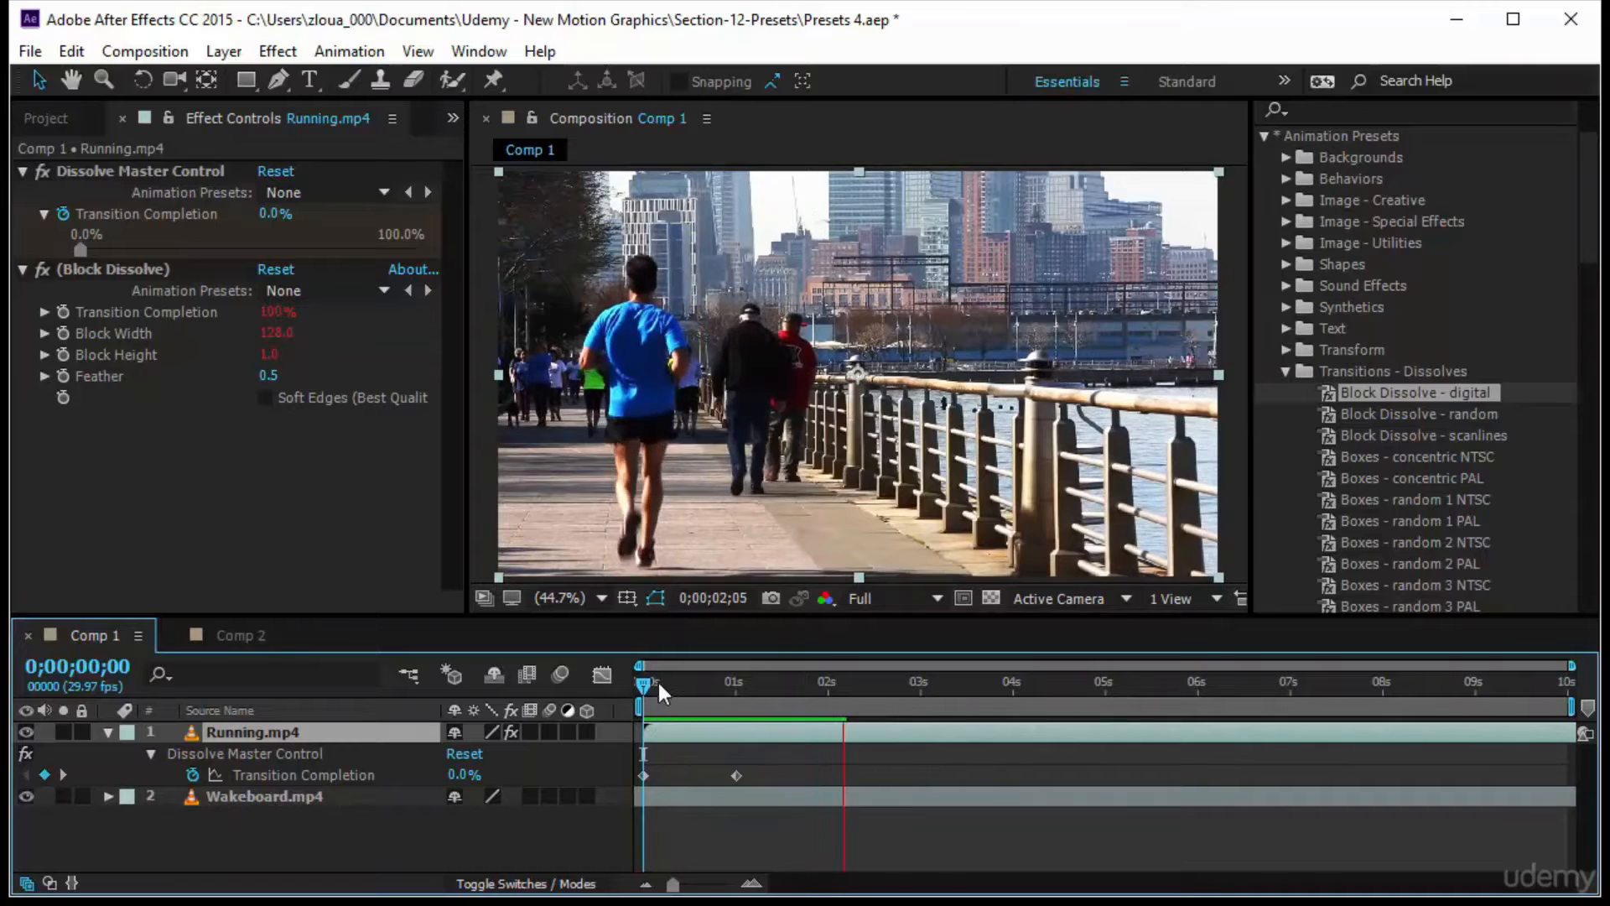
pyautogui.click(637, 686)
pyautogui.click(783, 827)
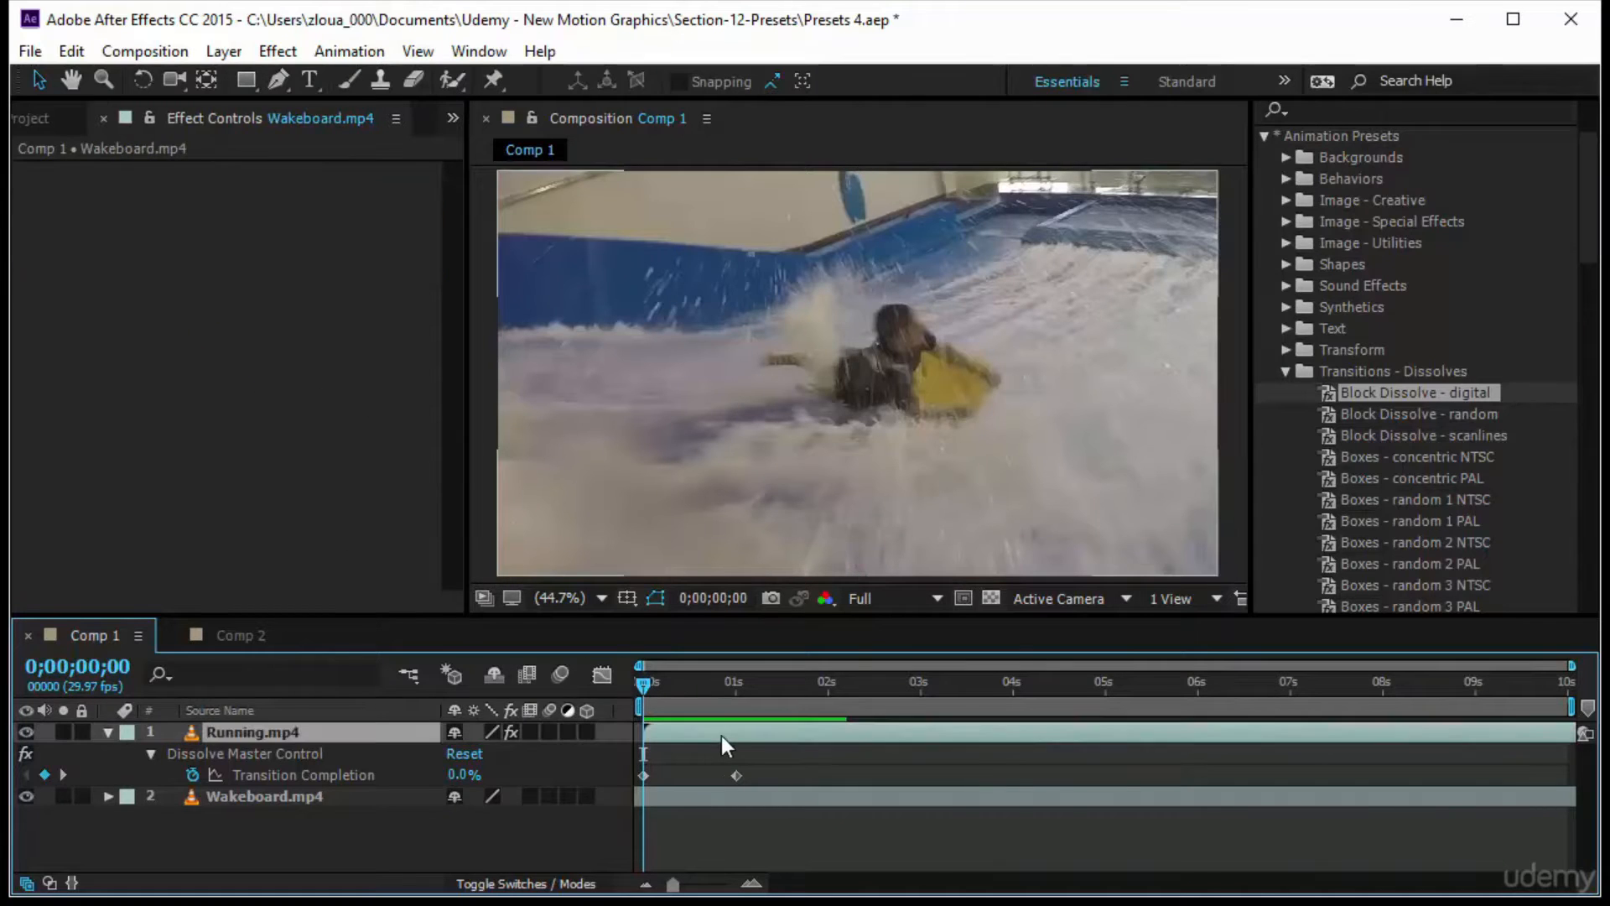
# Shift the Running.mp4 layer to start at about two seconds and preview the dissolve, inspecting the frame at 0;00;02;15.
pyautogui.moveTo(721, 736); pyautogui.dragTo(914, 741)
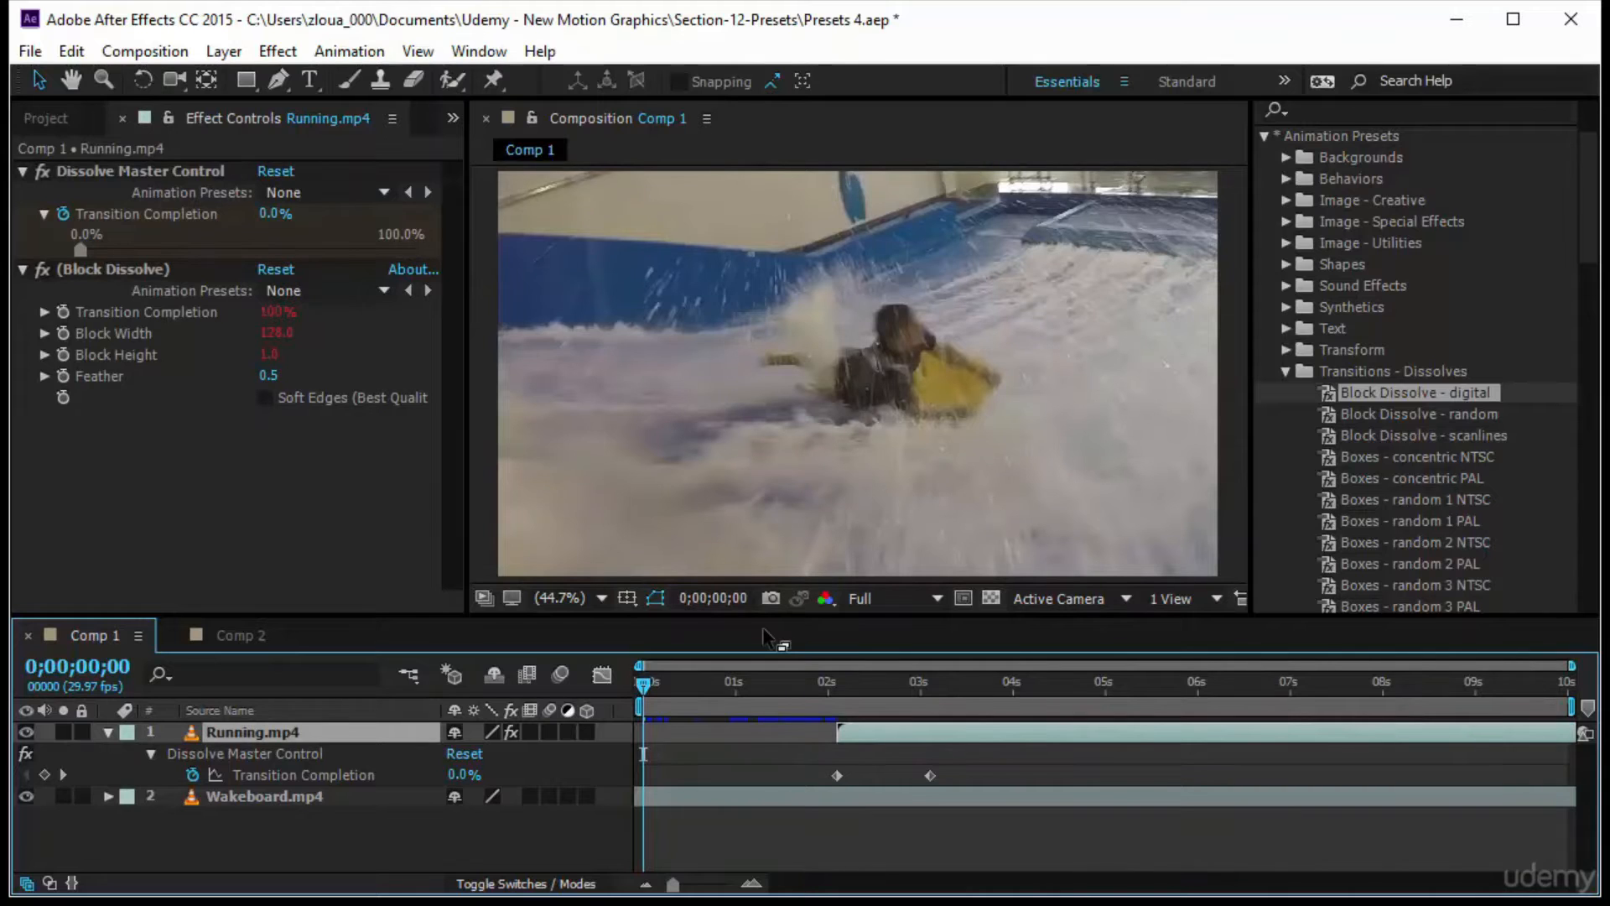
pyautogui.press('space')
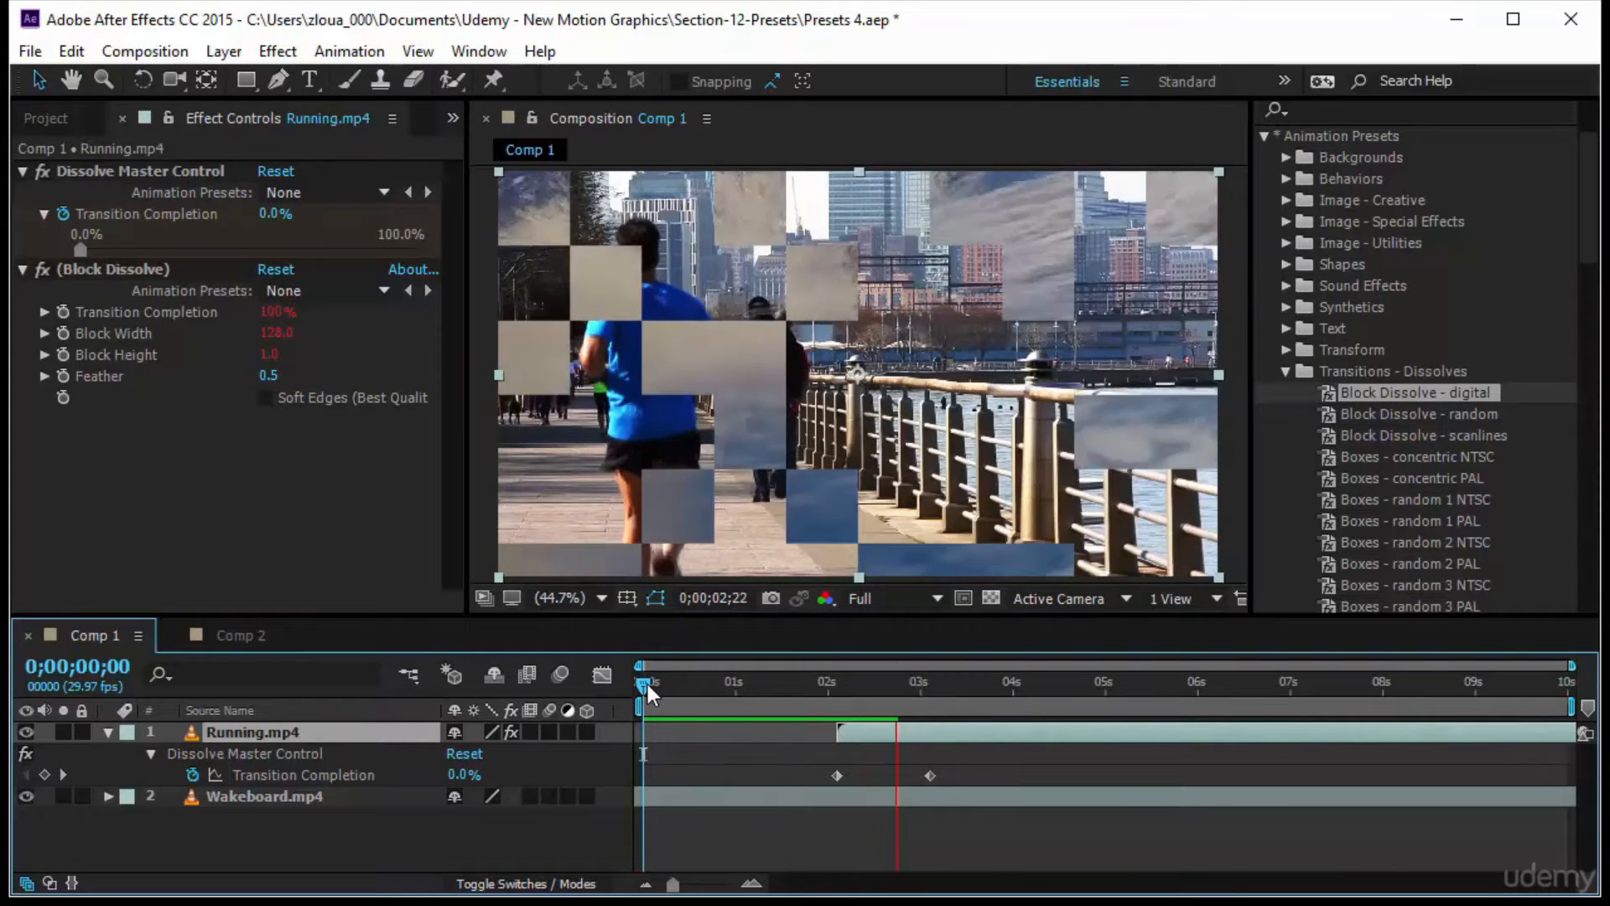
pyautogui.moveTo(647, 684); pyautogui.dragTo(876, 711)
pyautogui.scroll(-3, 1470, 413)
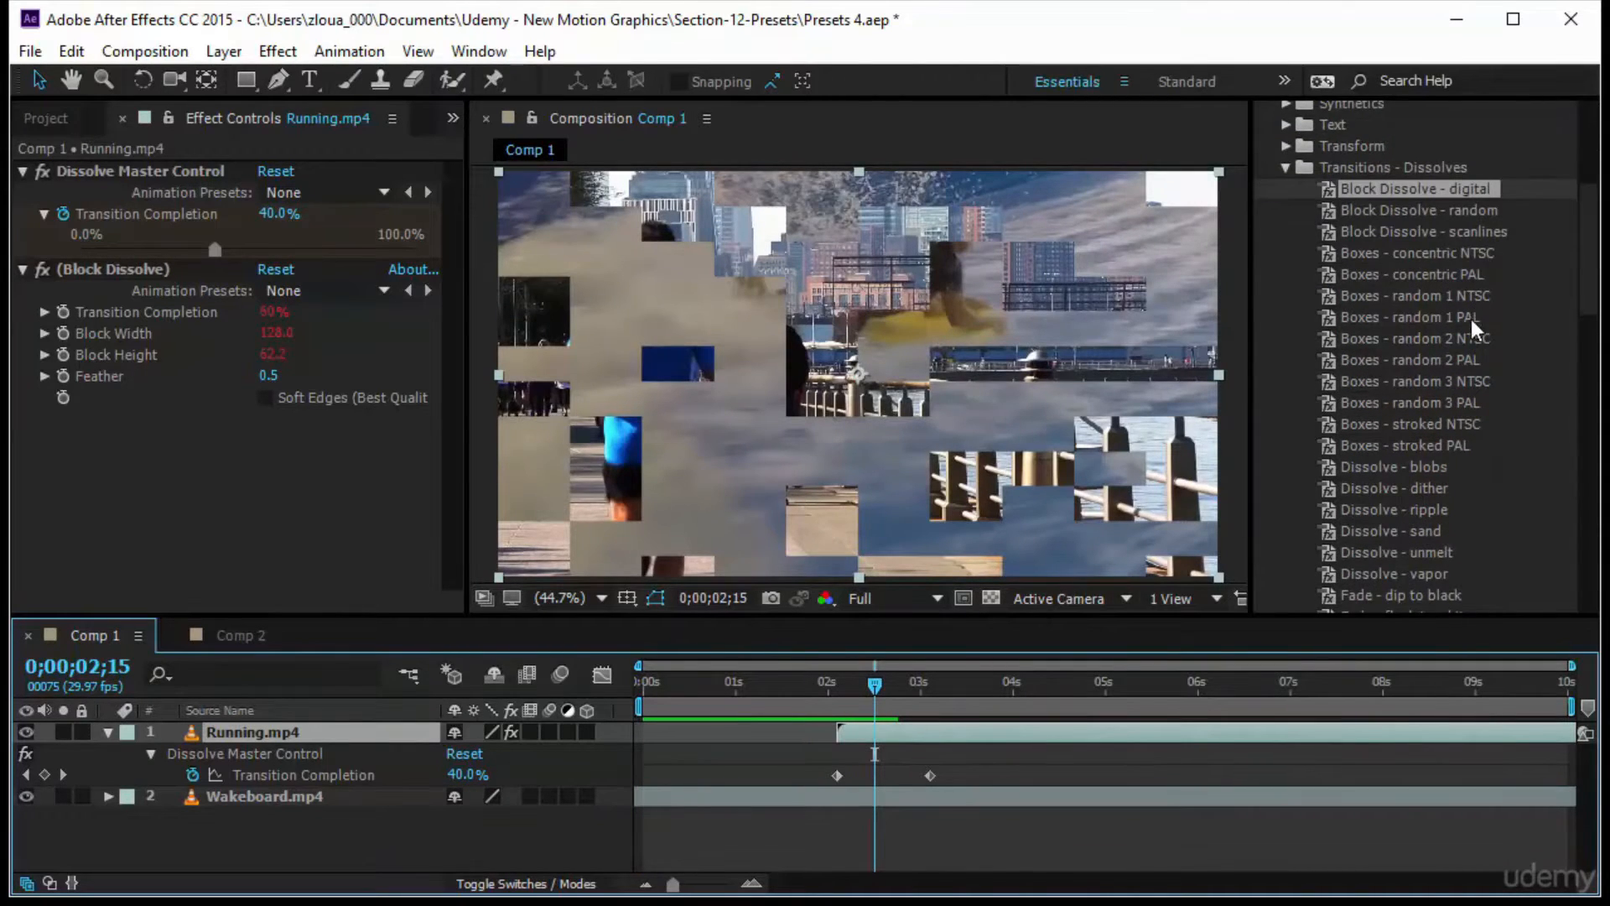
pyautogui.scroll(-1, 1459, 361)
pyautogui.scroll(2, 1439, 407)
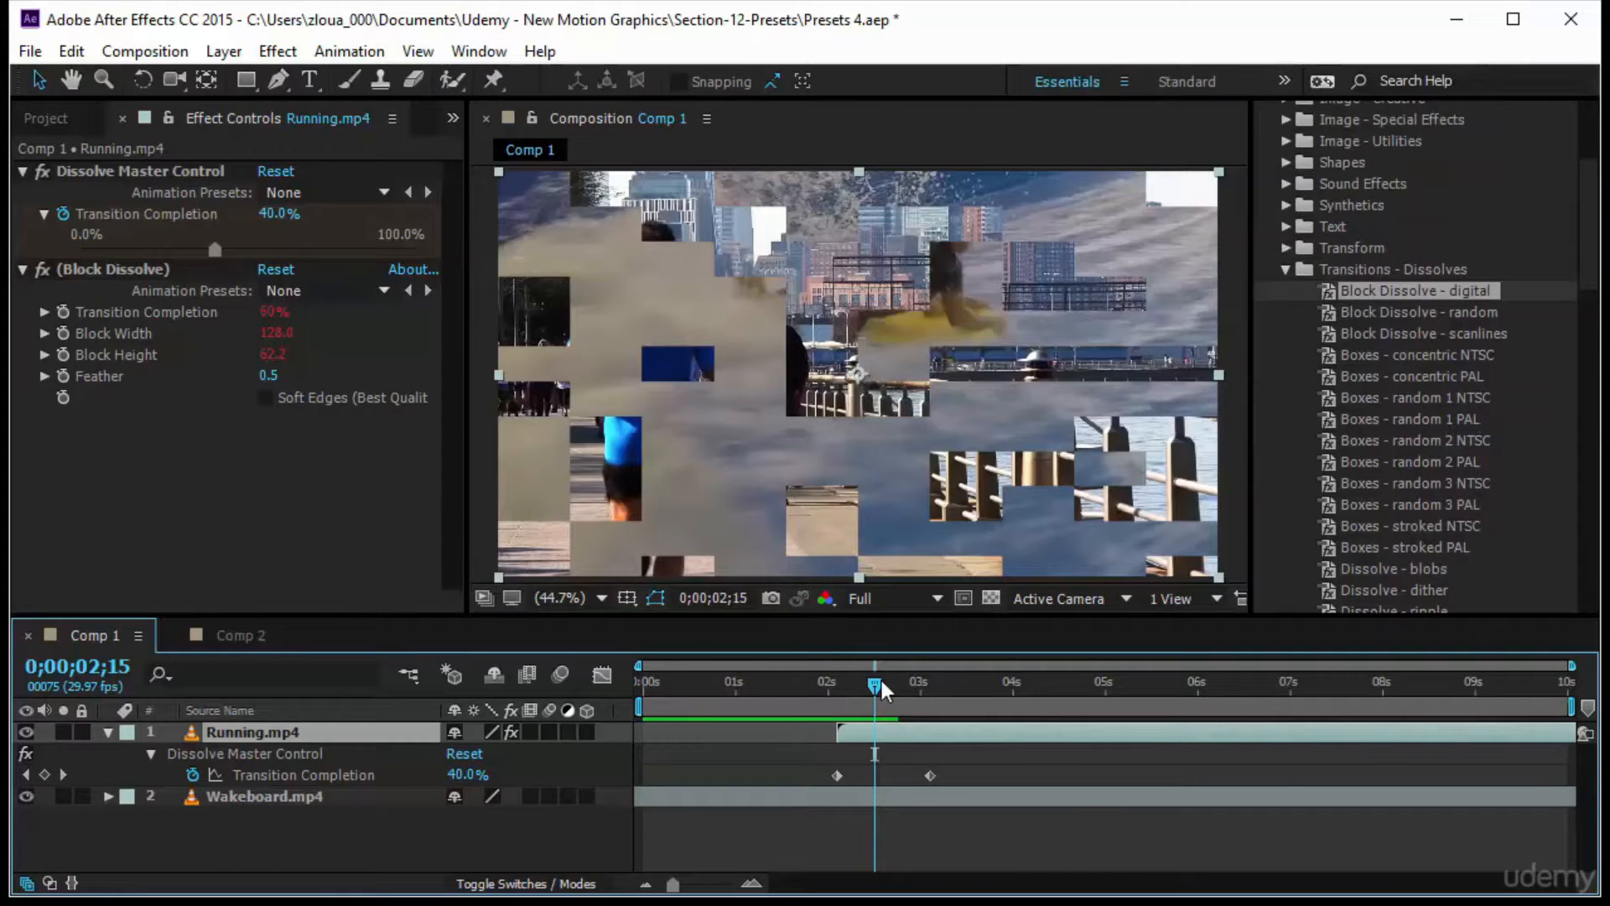
pyautogui.moveTo(880, 690); pyautogui.dragTo(581, 728)
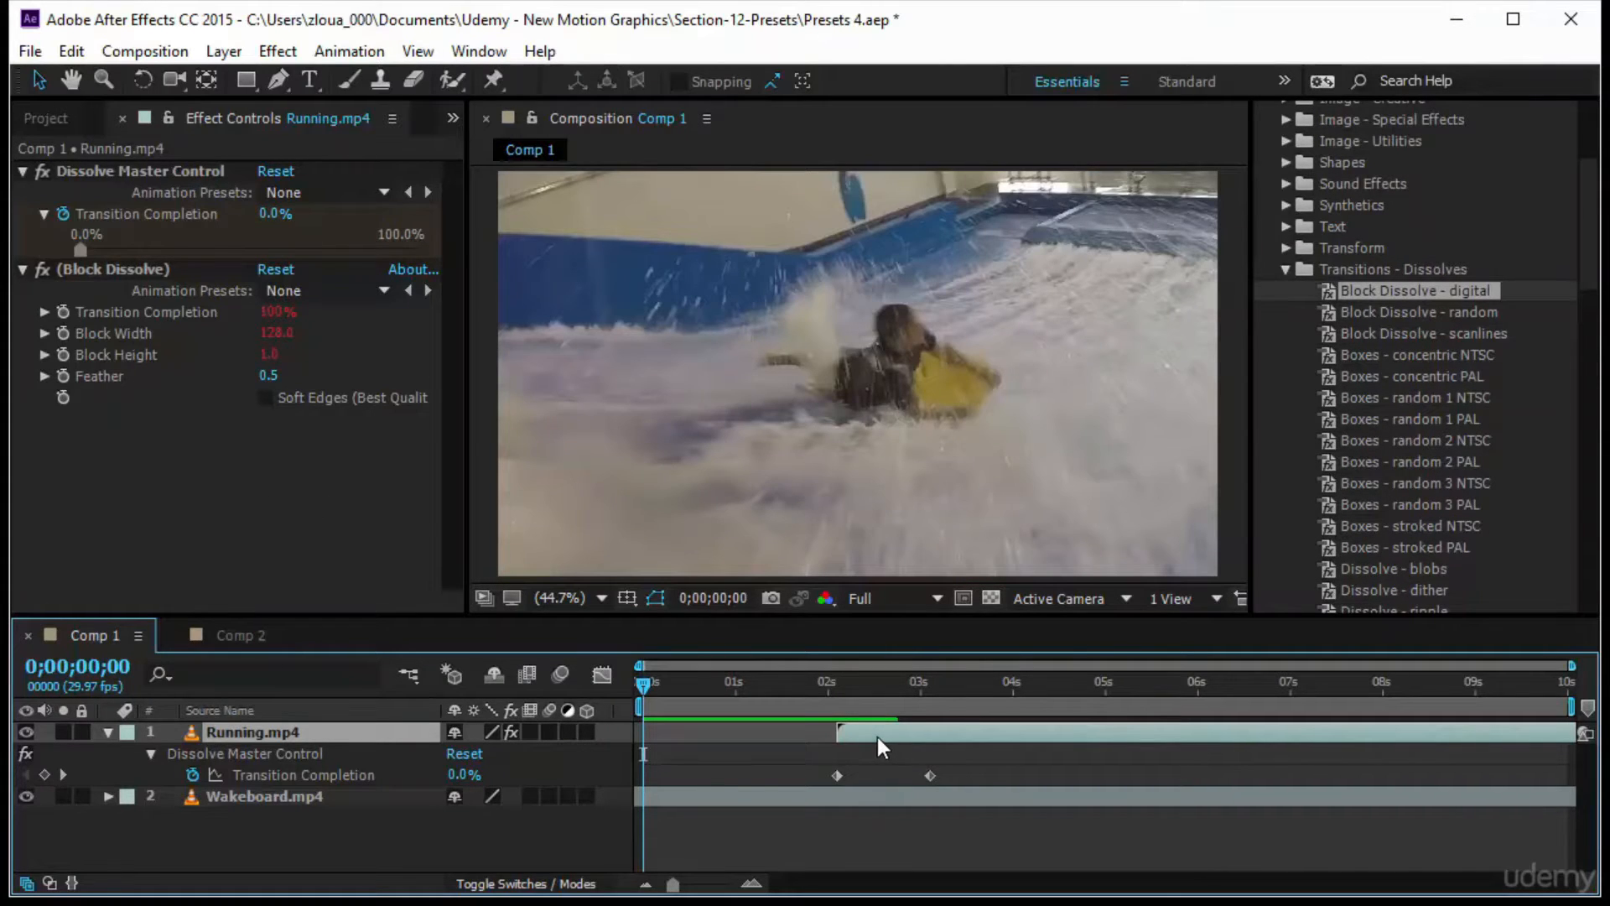
# Move Running.mp4 back to the composition's start, time-reverse its two Transition Completion keyframes, and preview the reversed dissolve.
pyautogui.moveTo(877, 737); pyautogui.dragTo(753, 823)
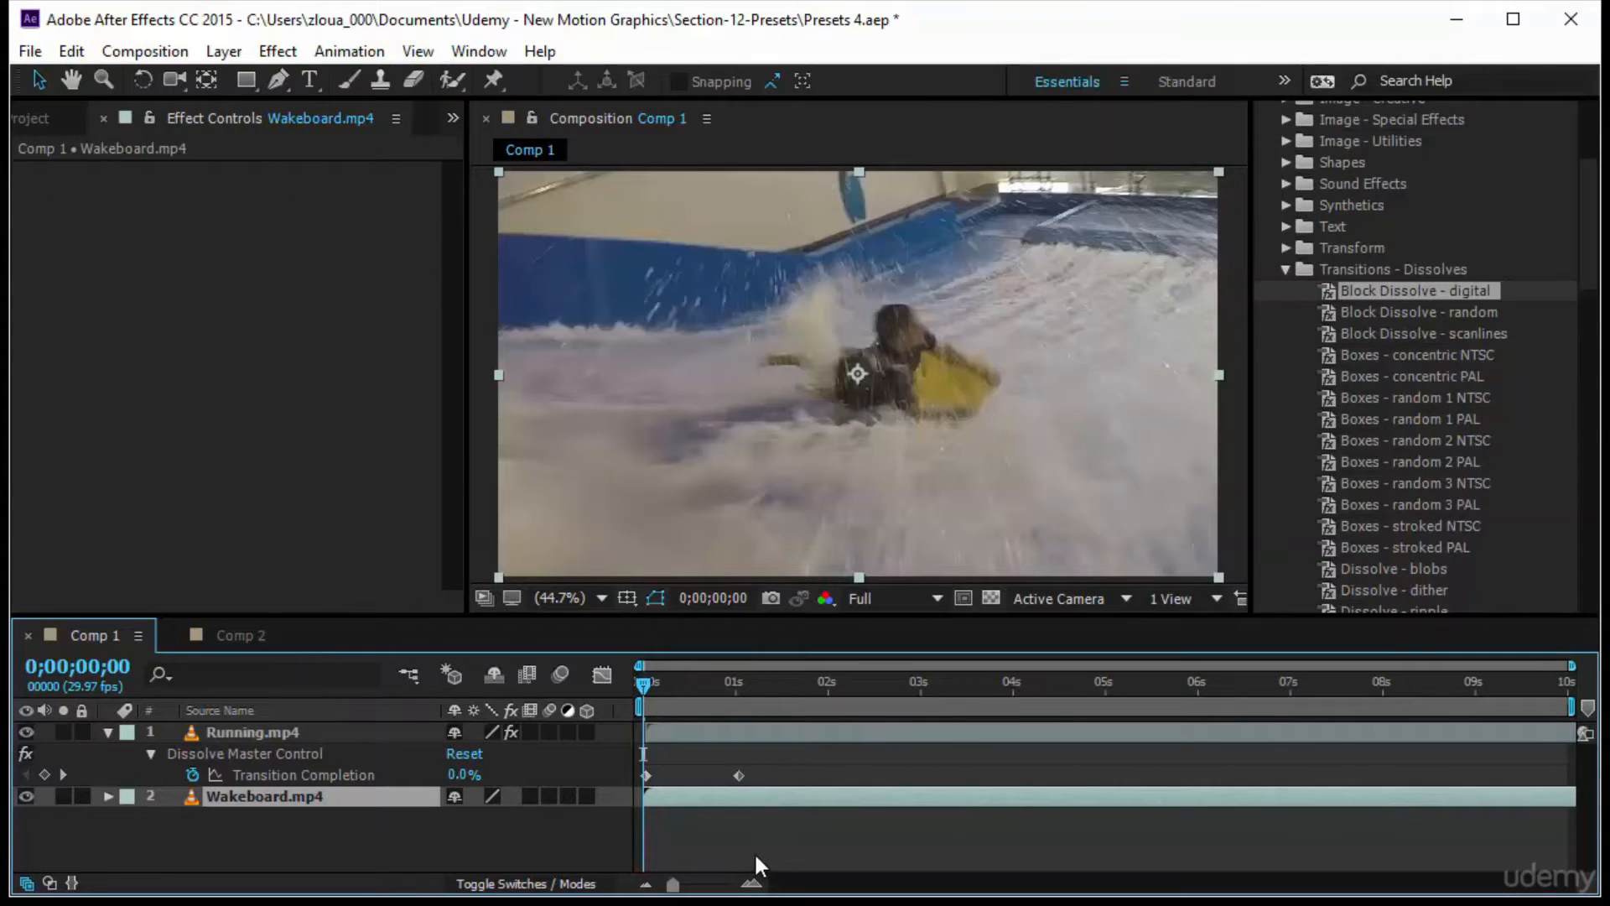
pyautogui.moveTo(765, 764); pyautogui.dragTo(623, 795)
pyautogui.rightClick(738, 776)
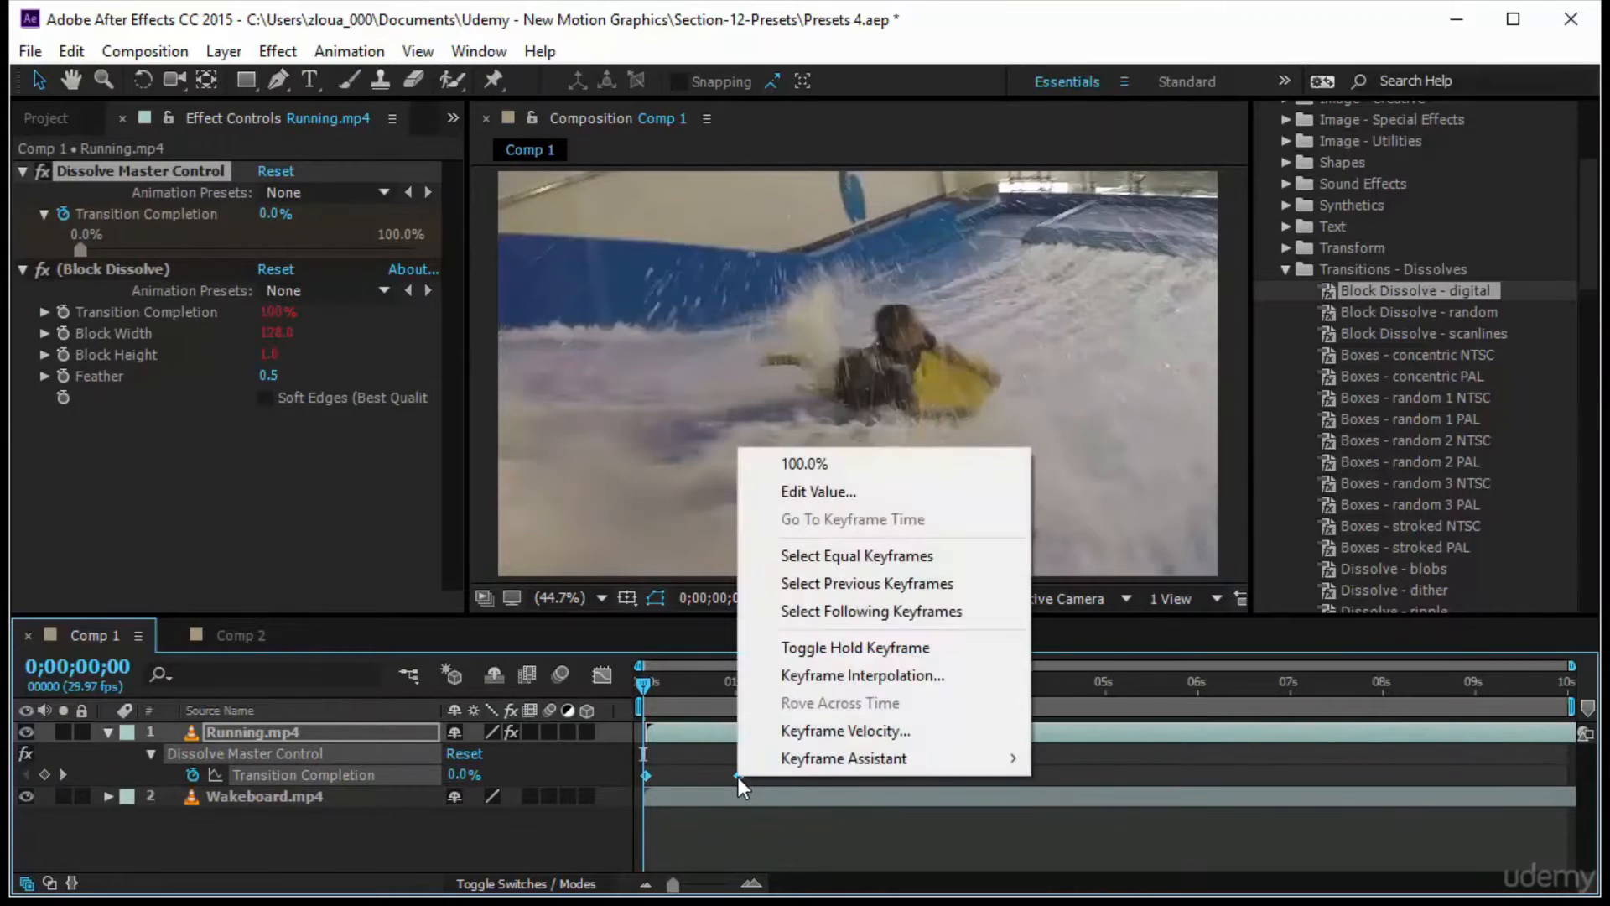
pyautogui.moveTo(768, 769)
pyautogui.click(1082, 758)
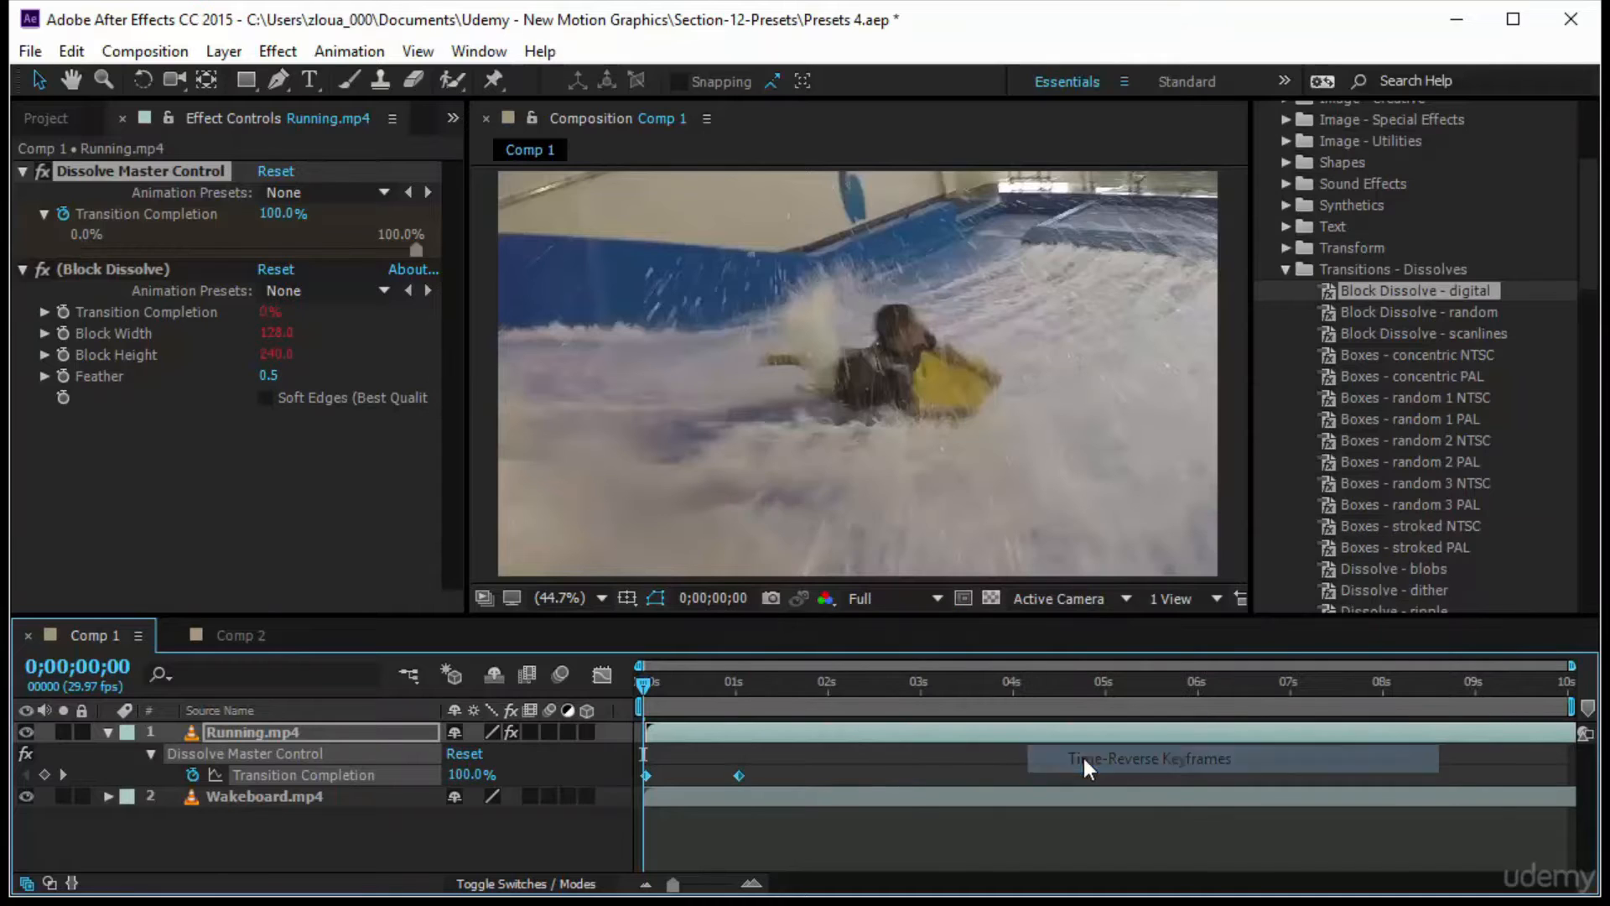
pyautogui.press('space')
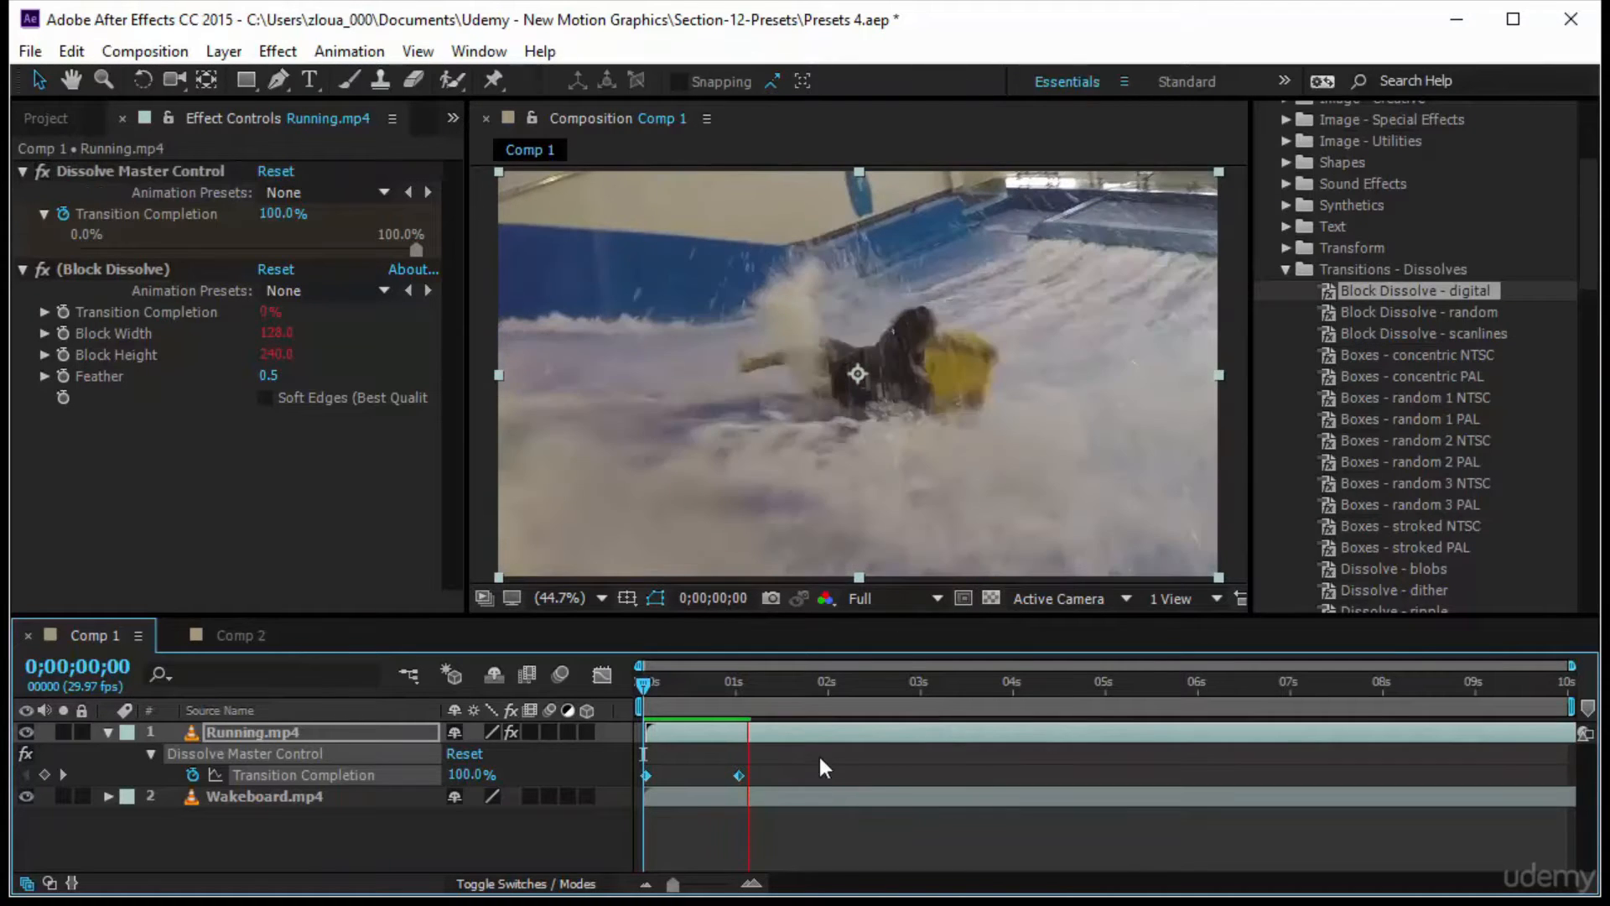
# Move both Transition Completion keyframes to about two and three seconds and preview Running.mp4 dissolving out from 0;00;00;00.
pyautogui.moveTo(758, 768); pyautogui.dragTo(616, 783)
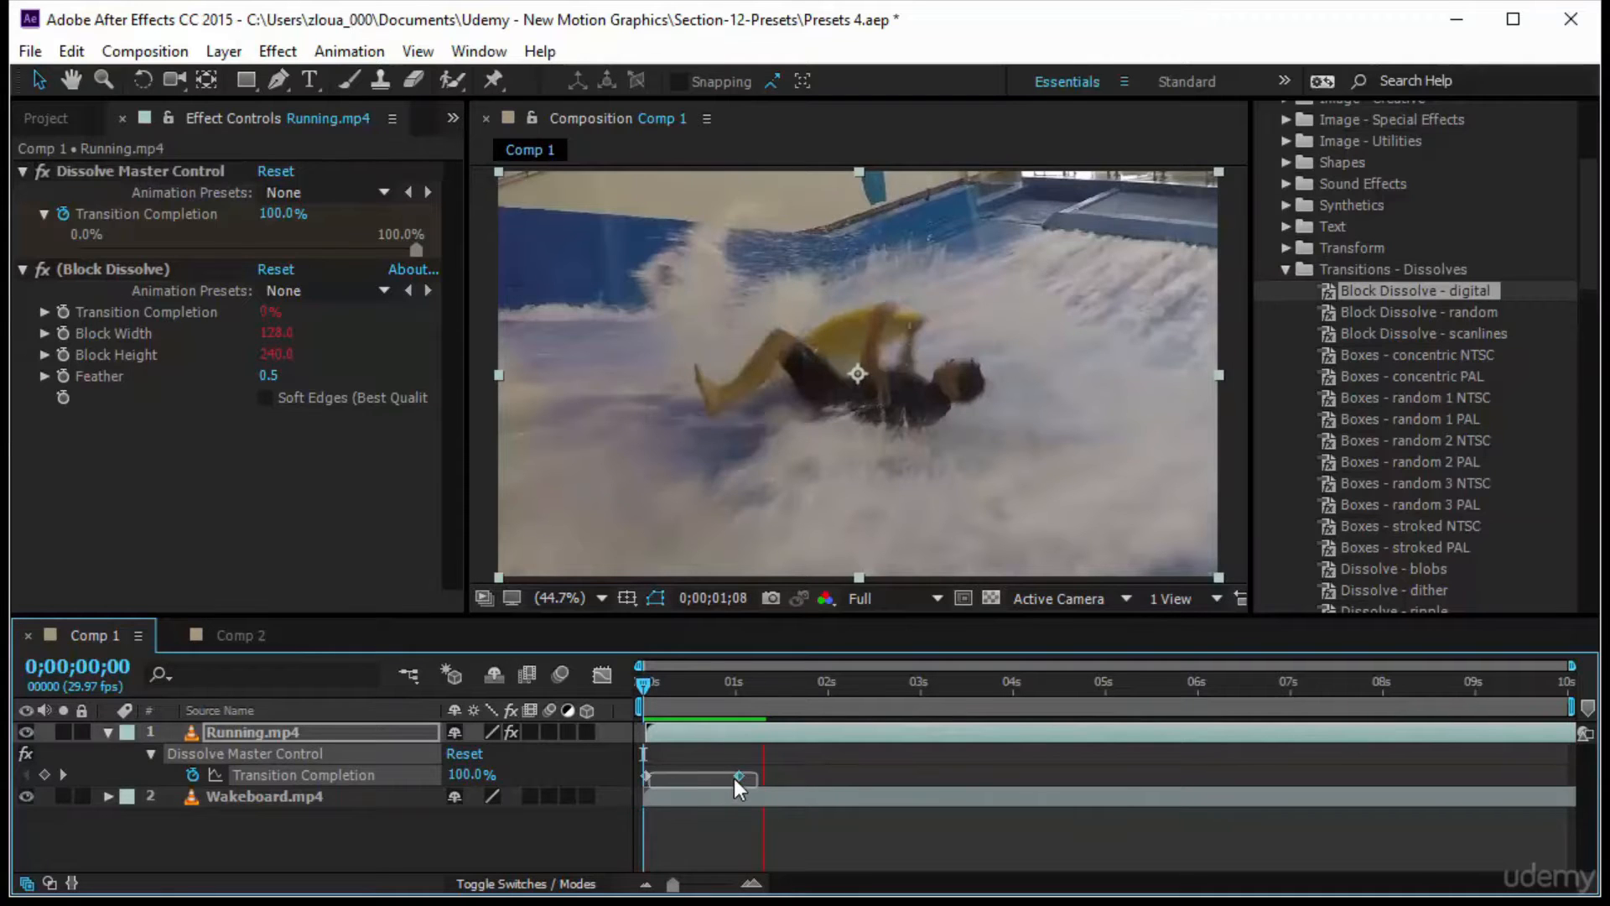
pyautogui.moveTo(744, 770); pyautogui.dragTo(622, 787)
pyautogui.moveTo(738, 777); pyautogui.dragTo(907, 783)
pyautogui.click(928, 833)
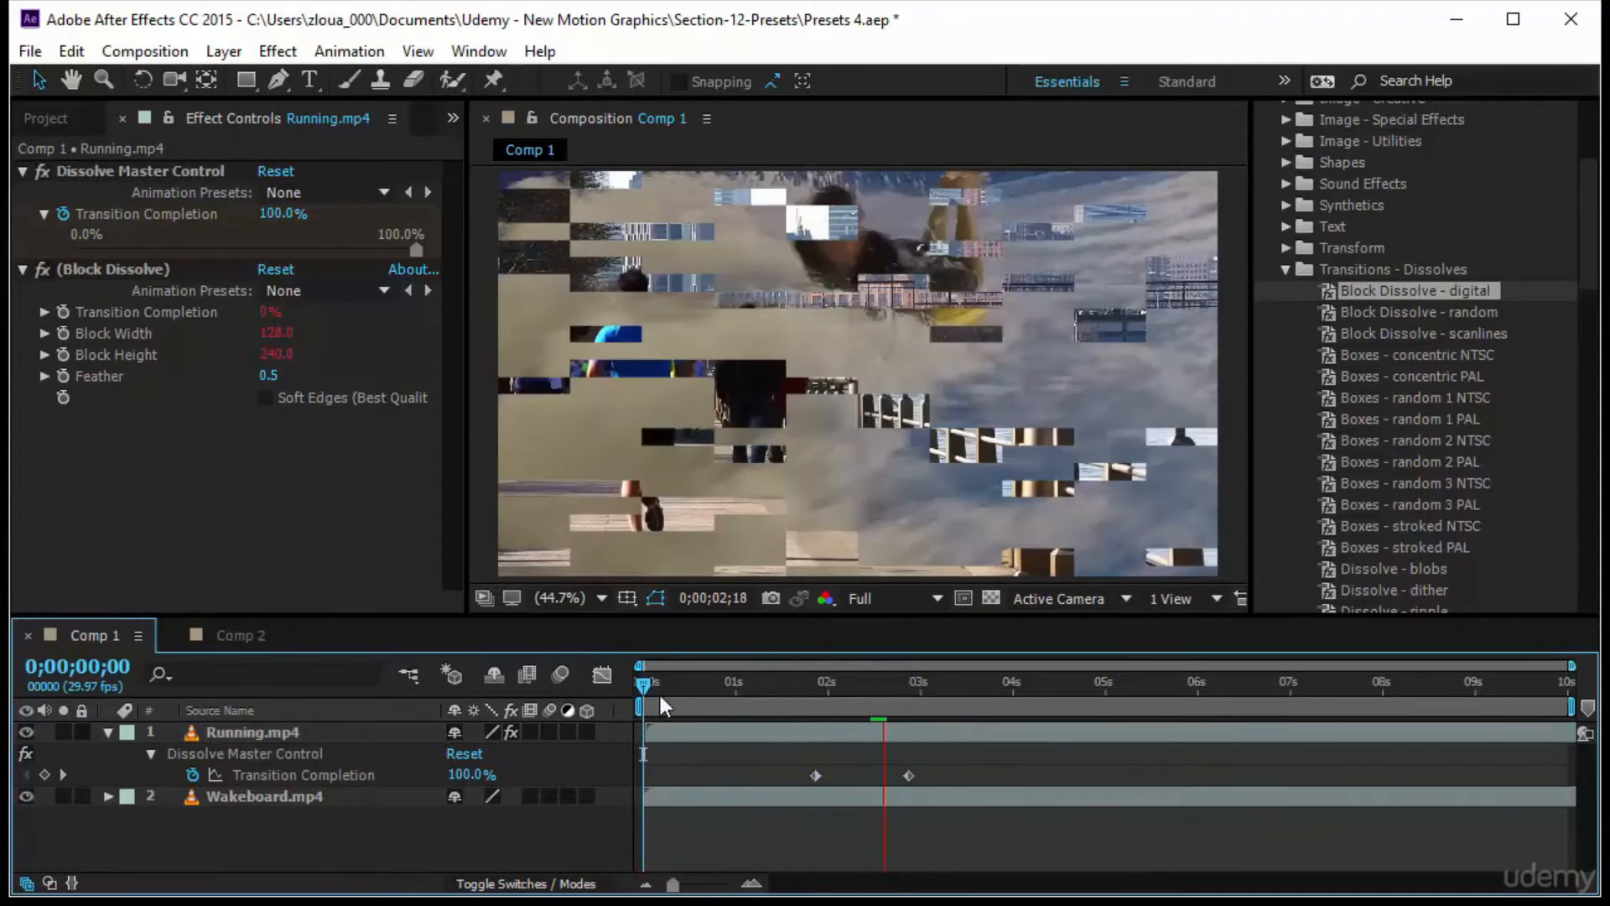
pyautogui.click(642, 686)
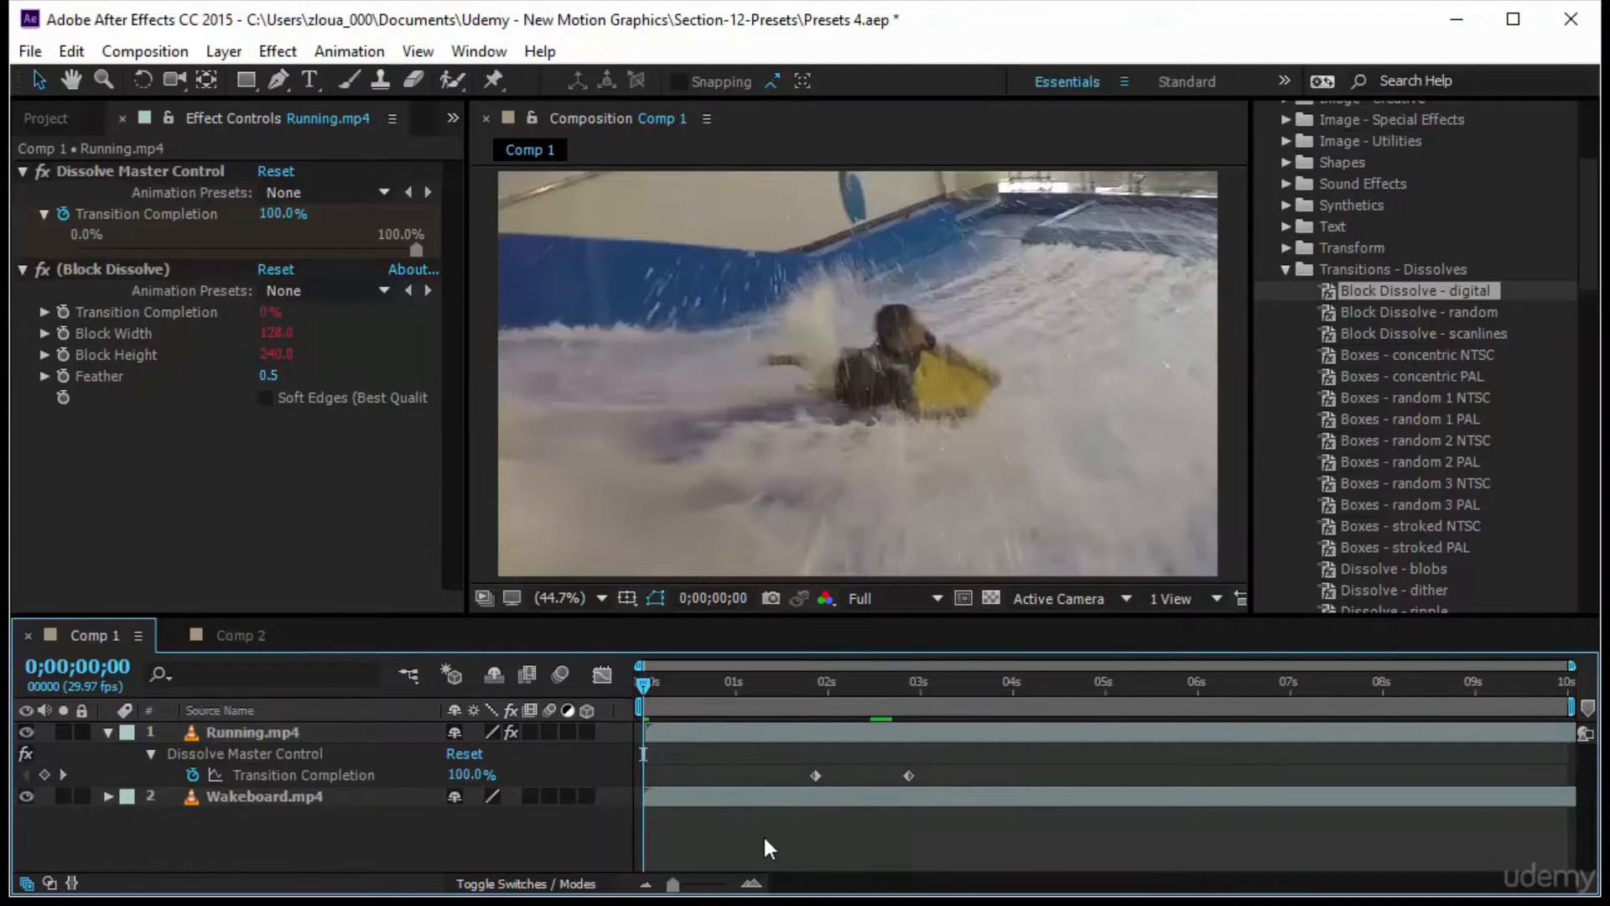
pyautogui.press('space')
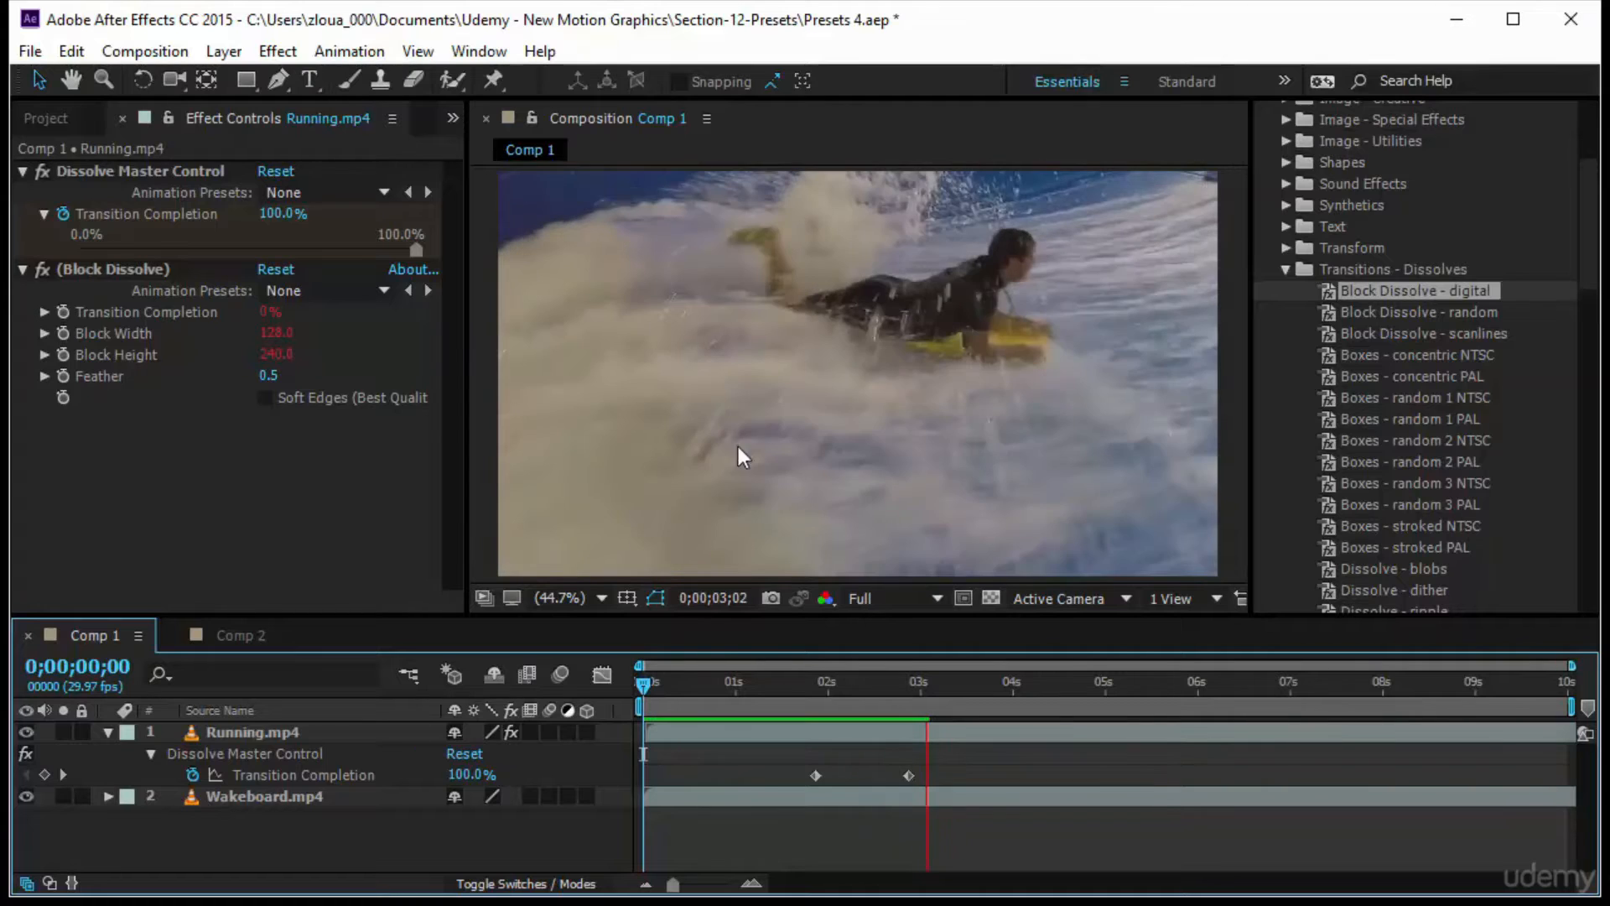
# Check which animation presets the Block Dissolve effect on Running.mp4 offers, and select Block Dissolve - scanlines among the dissolve transitions.
pyautogui.click(309, 295)
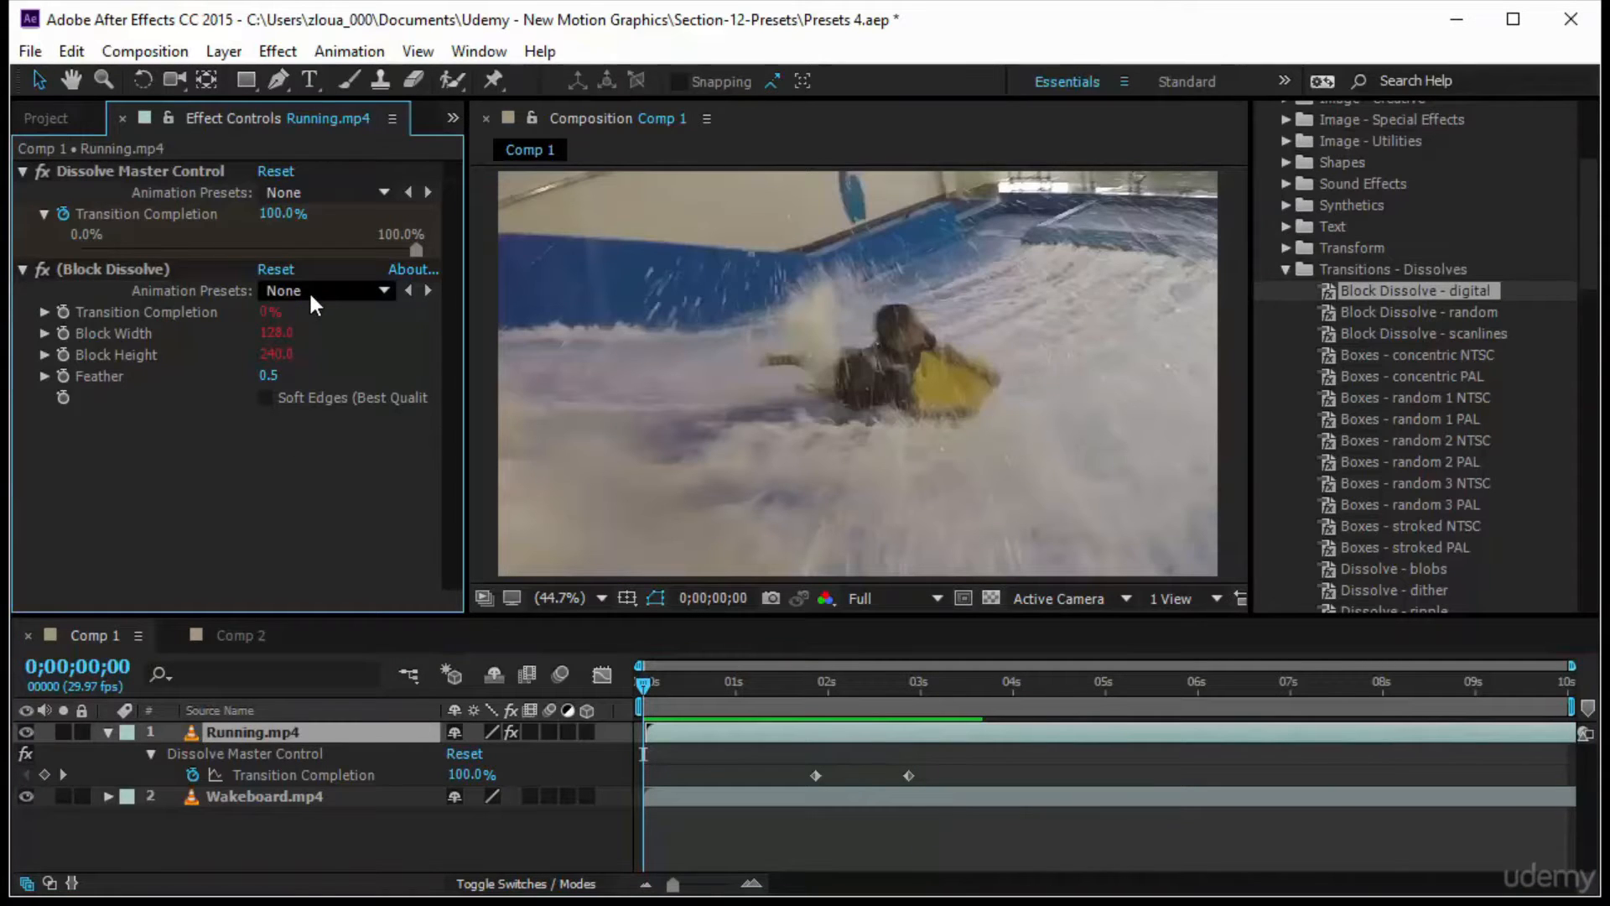
pyautogui.click(109, 269)
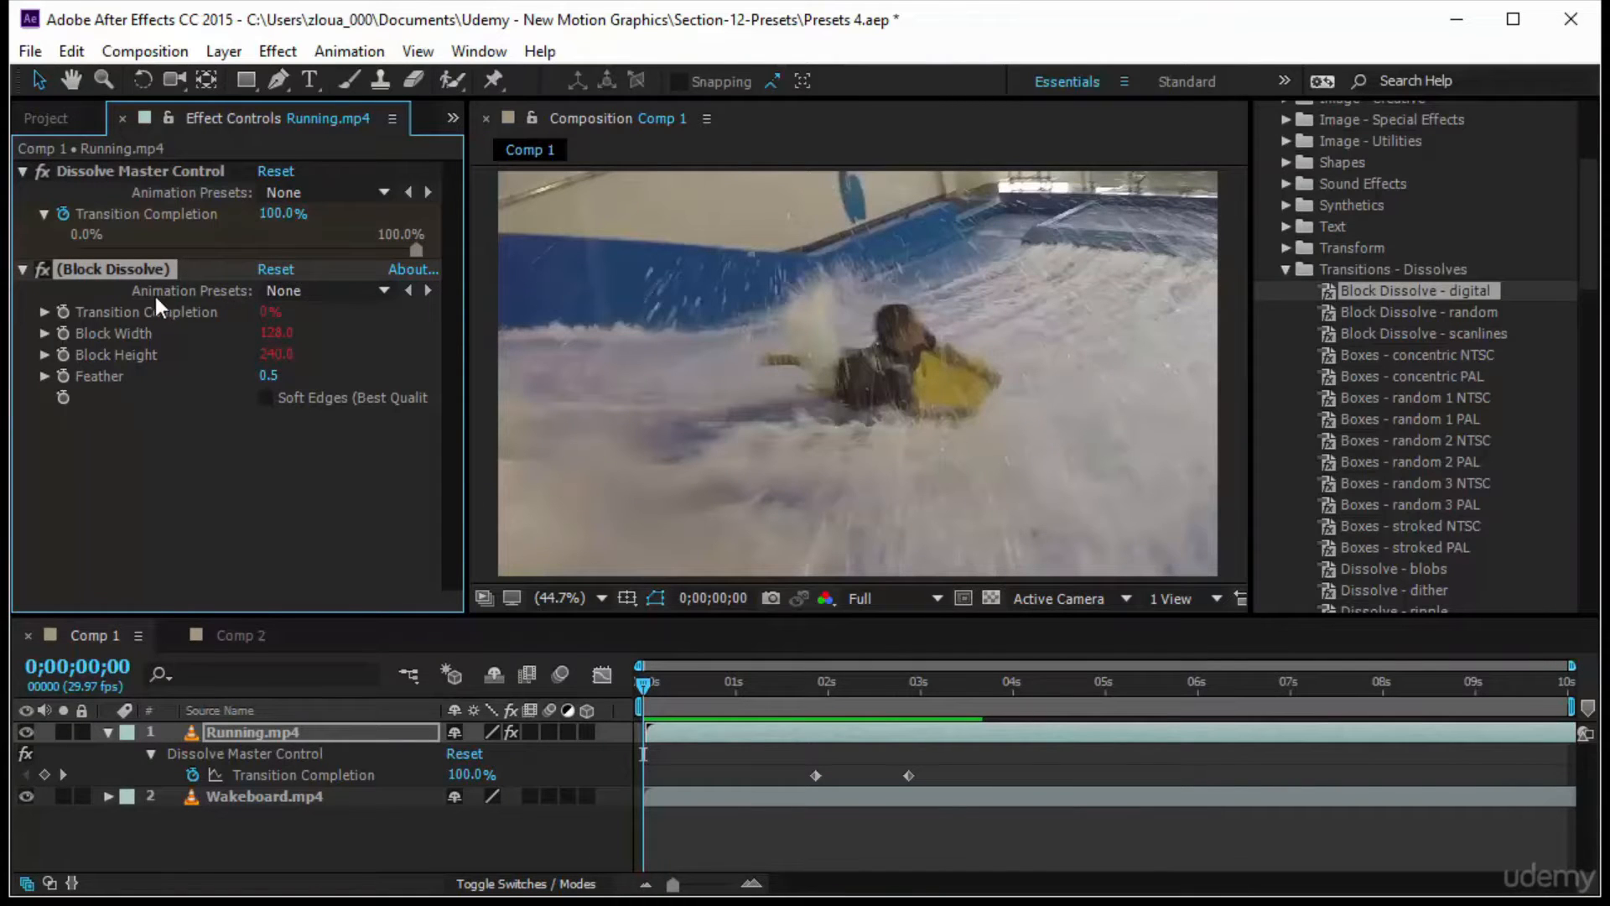
pyautogui.click(334, 290)
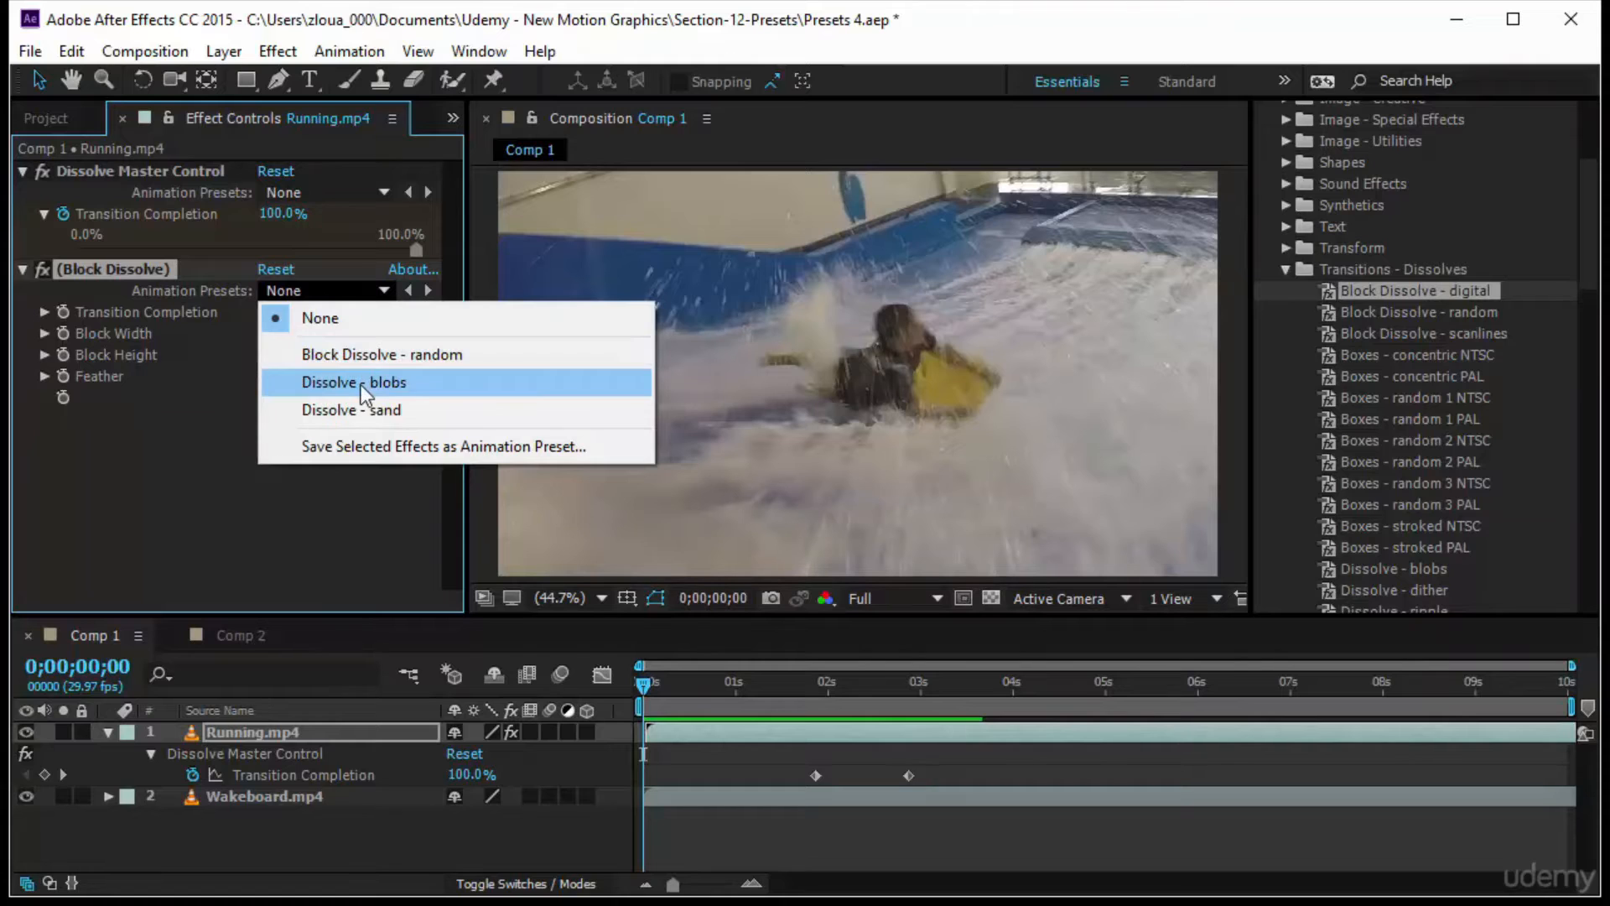
pyautogui.doubleClick(1471, 334)
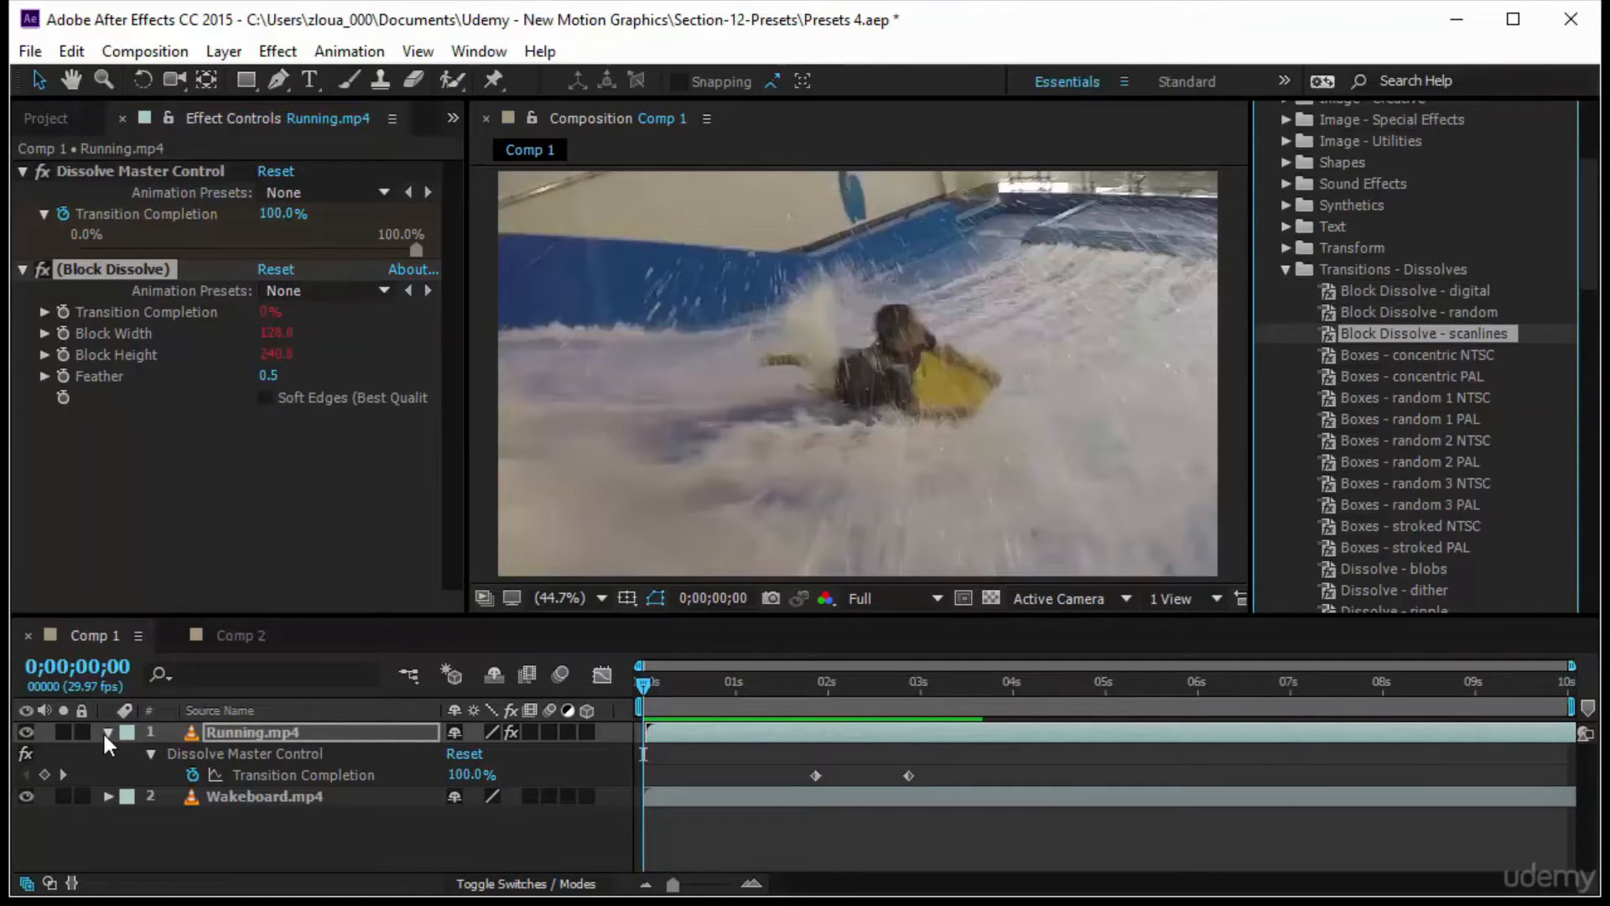
# Delete all effects from Running.mp4 and apply the Block Dissolve - random preset to it at 0;00;00;00.
pyautogui.click(107, 731)
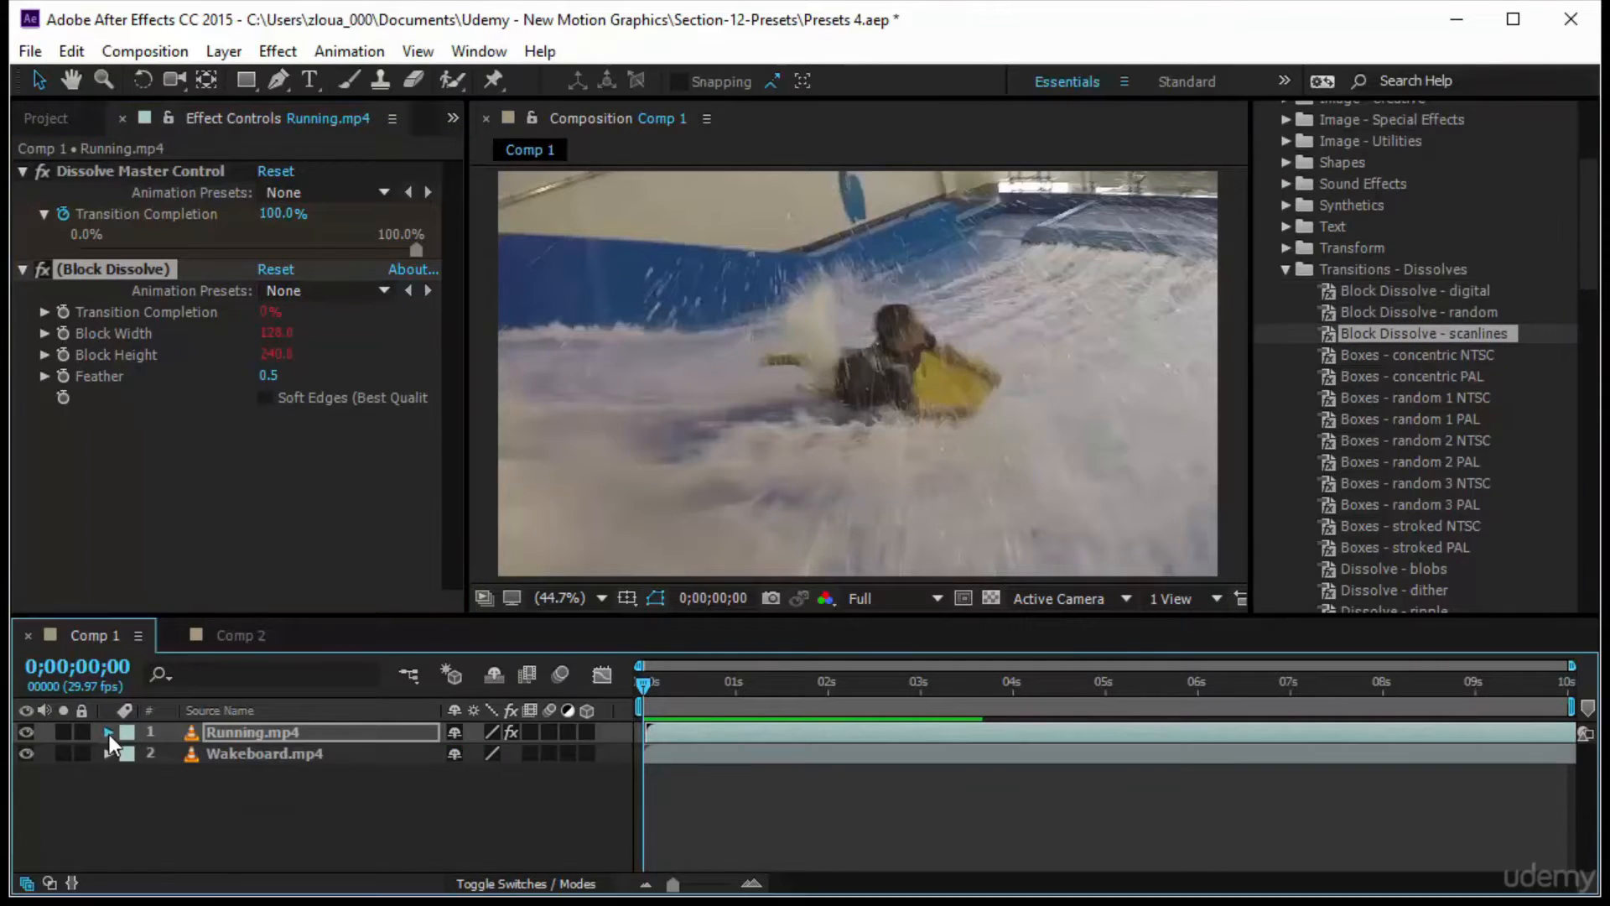
pyautogui.click(107, 731)
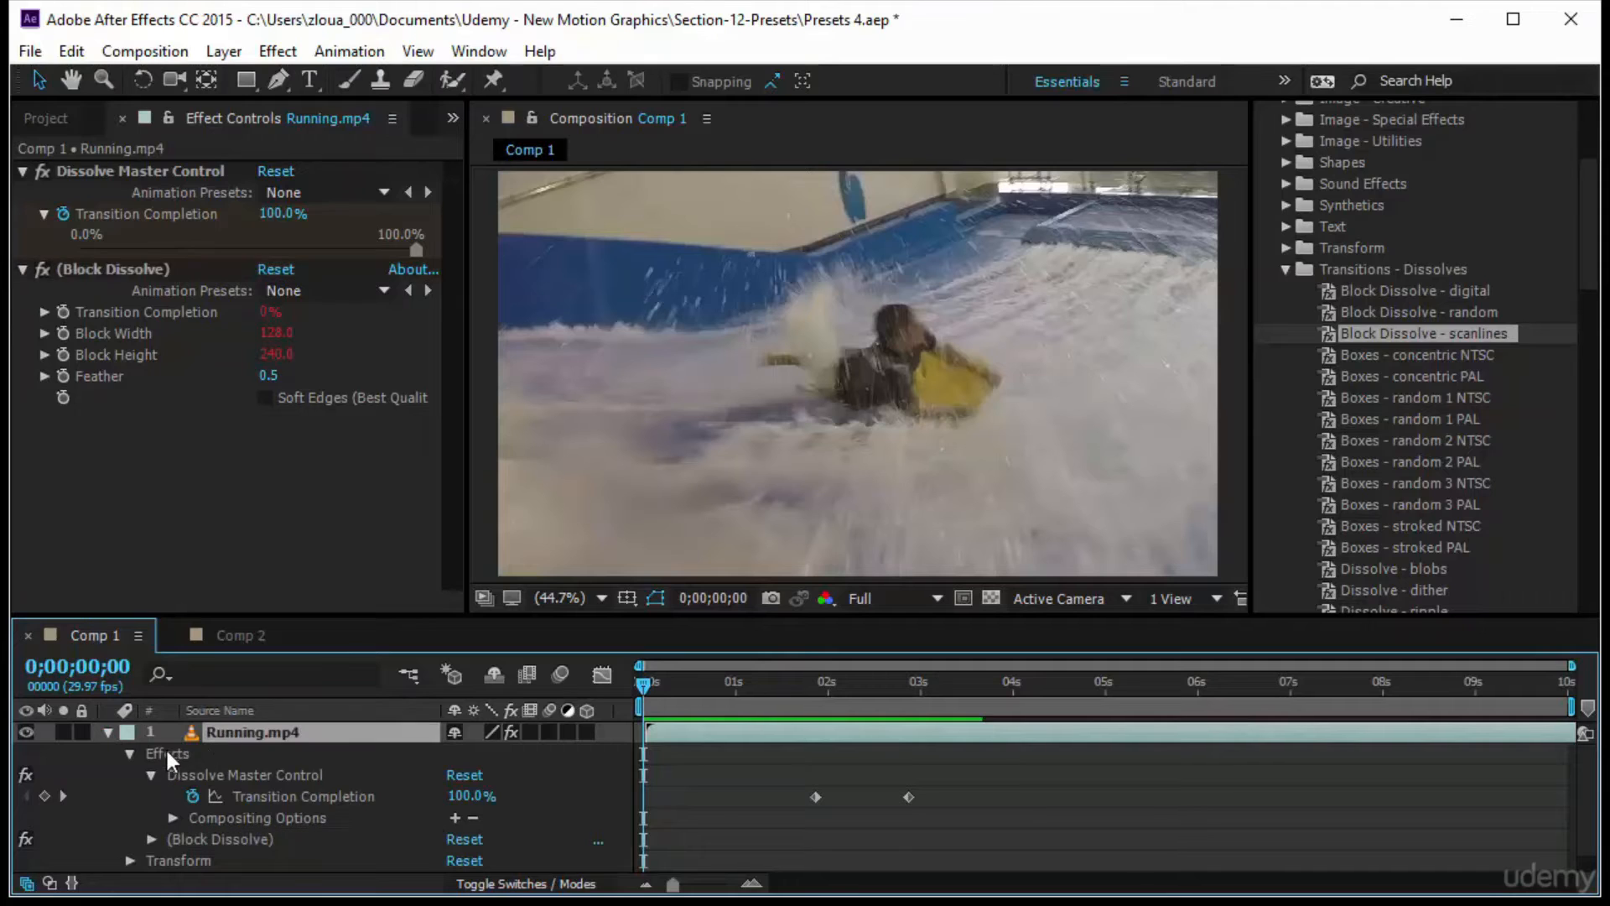
pyautogui.click(168, 753)
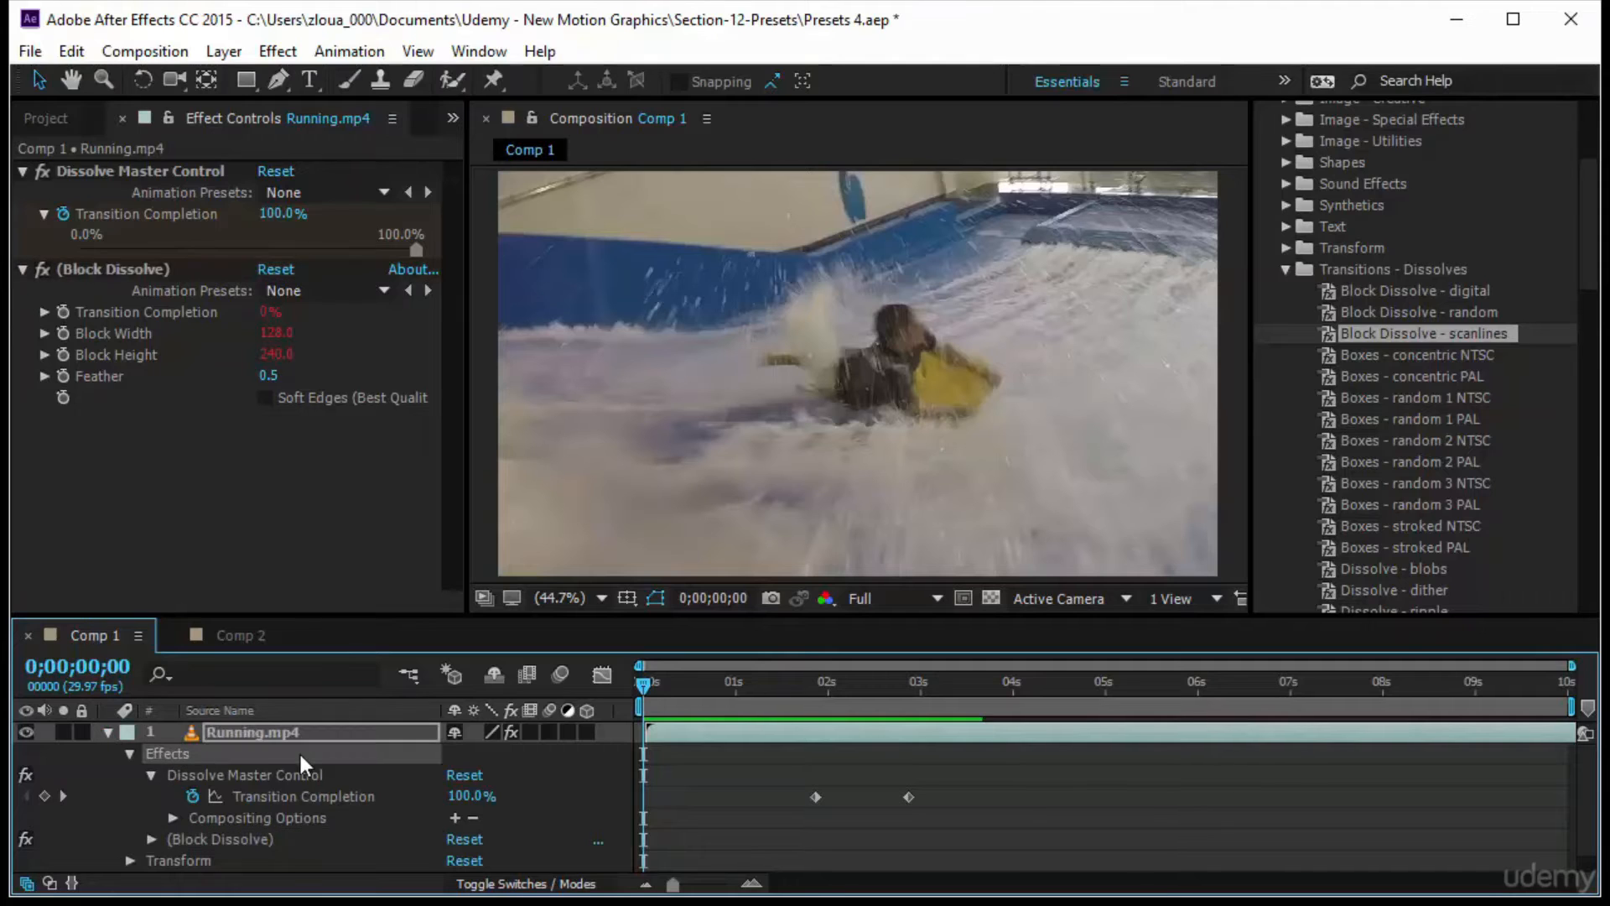
pyautogui.press('Delete')
pyautogui.moveTo(1502, 312); pyautogui.dragTo(426, 731)
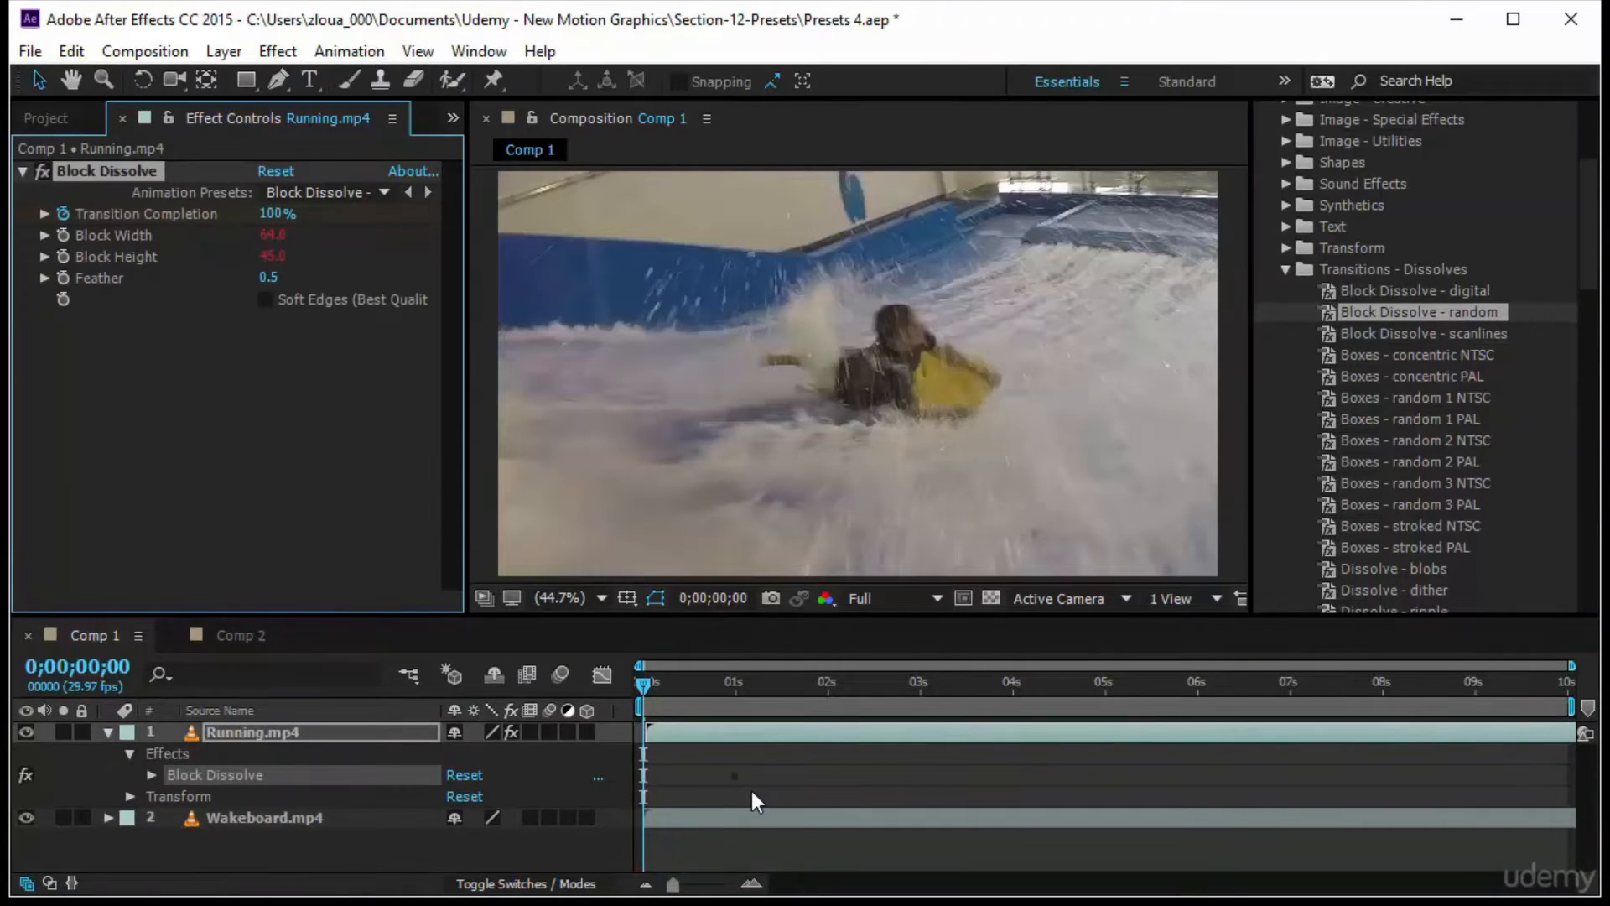
# Preview the Block Dissolve - random transition on Running.mp4 from 0;00;00;00.
pyautogui.press('space')
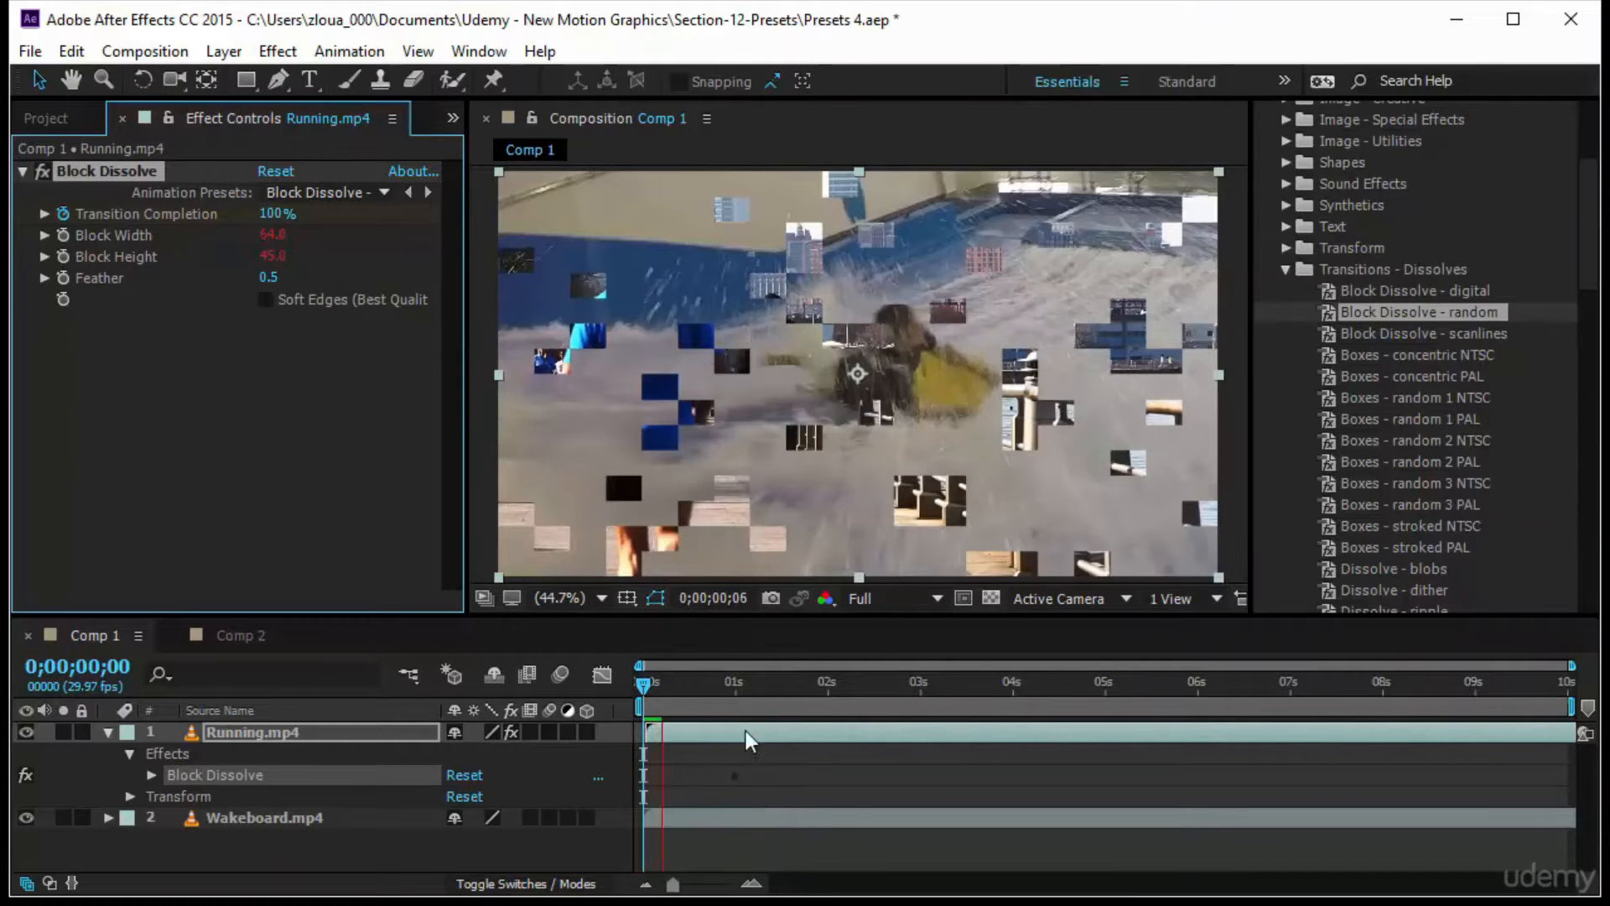
pyautogui.press('space')
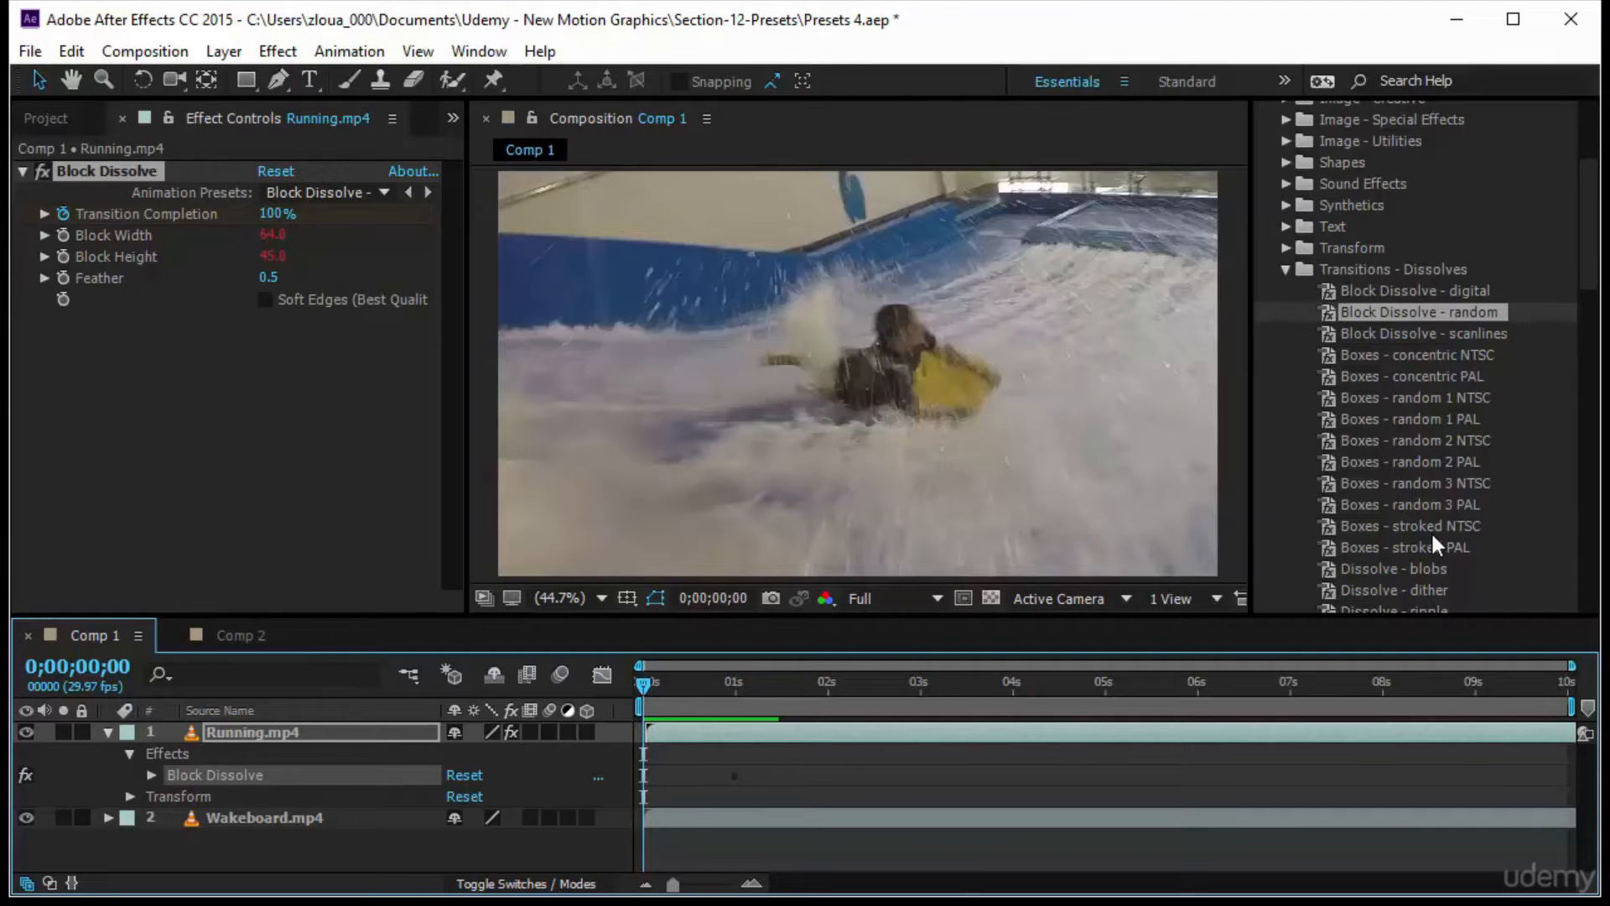
pyautogui.click(104, 238)
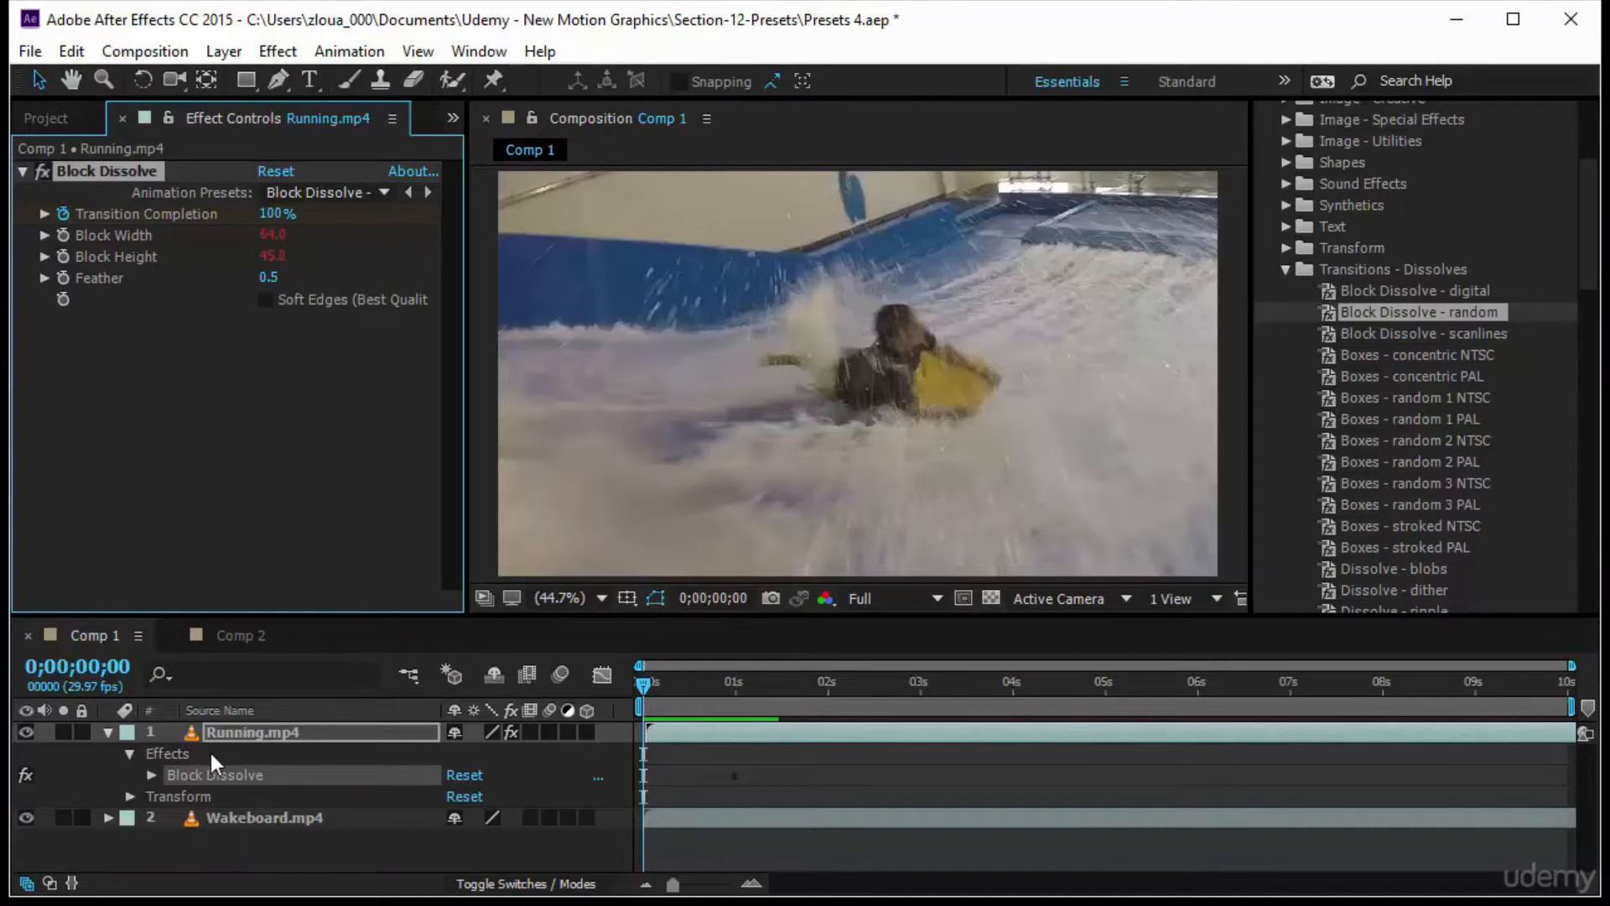
# Reveal the Block Width and Block Height expressions on Running.mp4 and compare the preset with the base Block Dissolve transition effect.
pyautogui.click(240, 726)
pyautogui.press('e')
pyautogui.press('e')
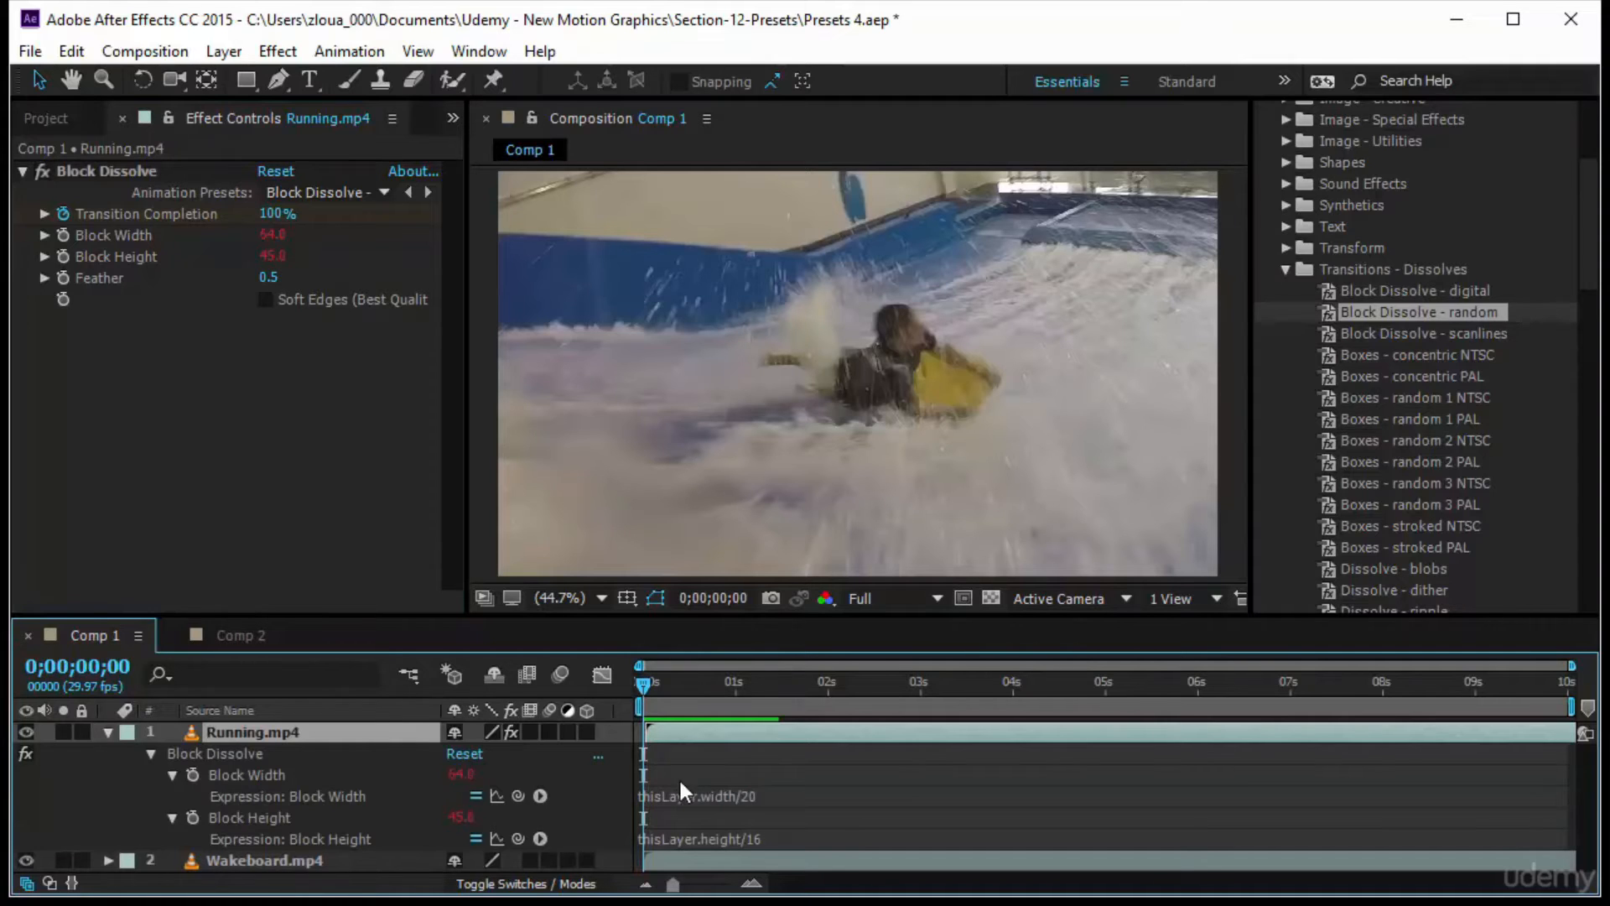
pyautogui.click(771, 798)
pyautogui.click(794, 834)
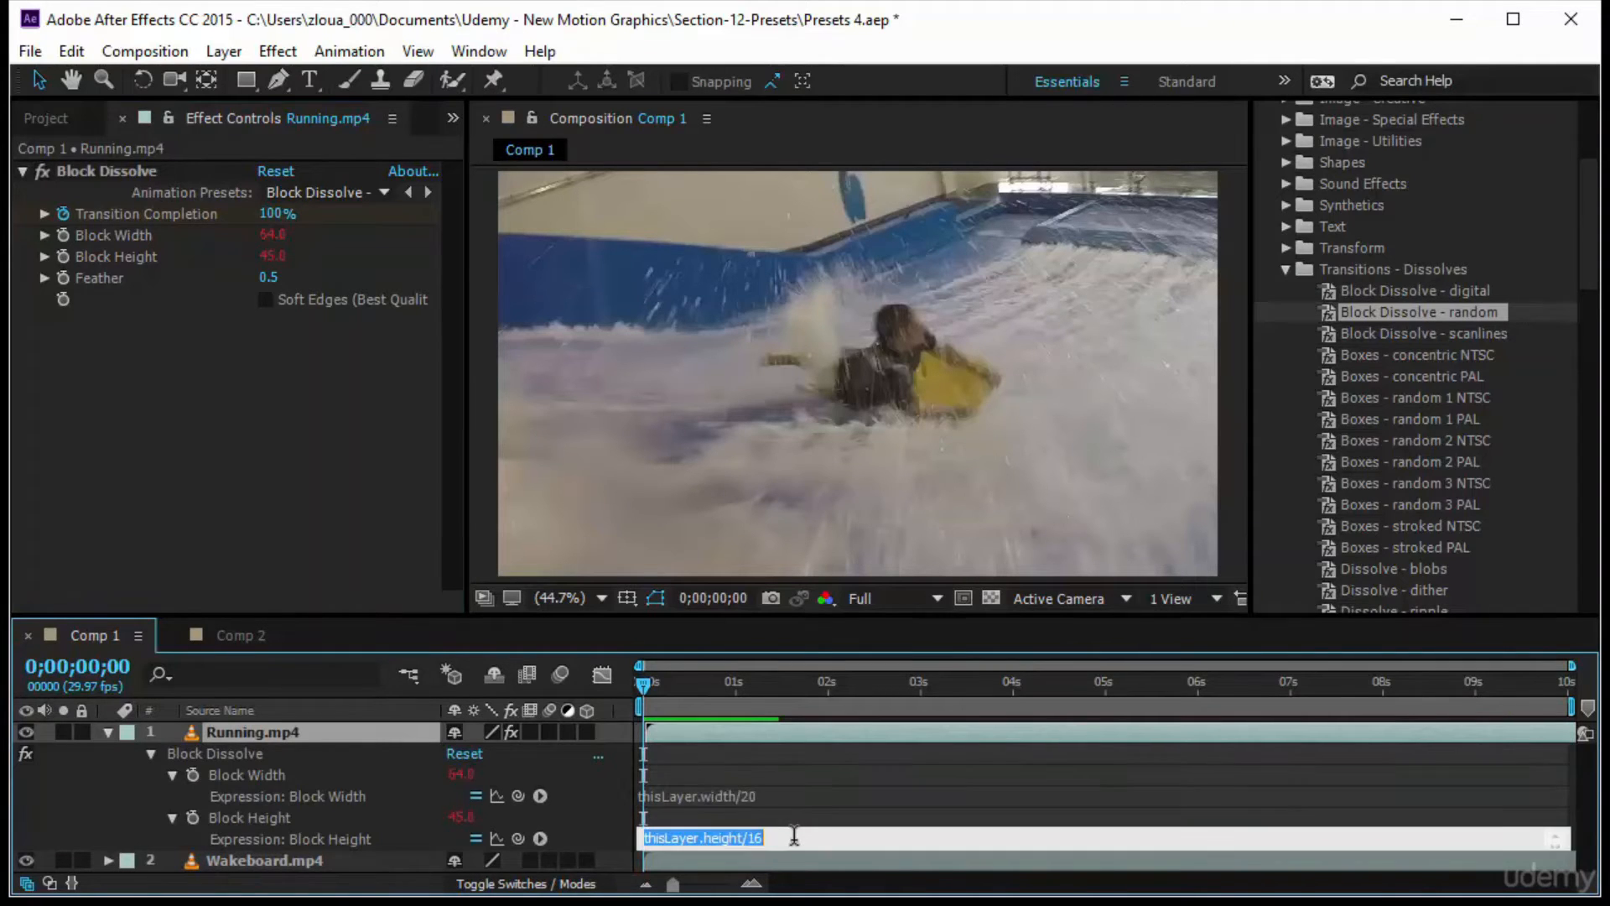
pyautogui.click(802, 781)
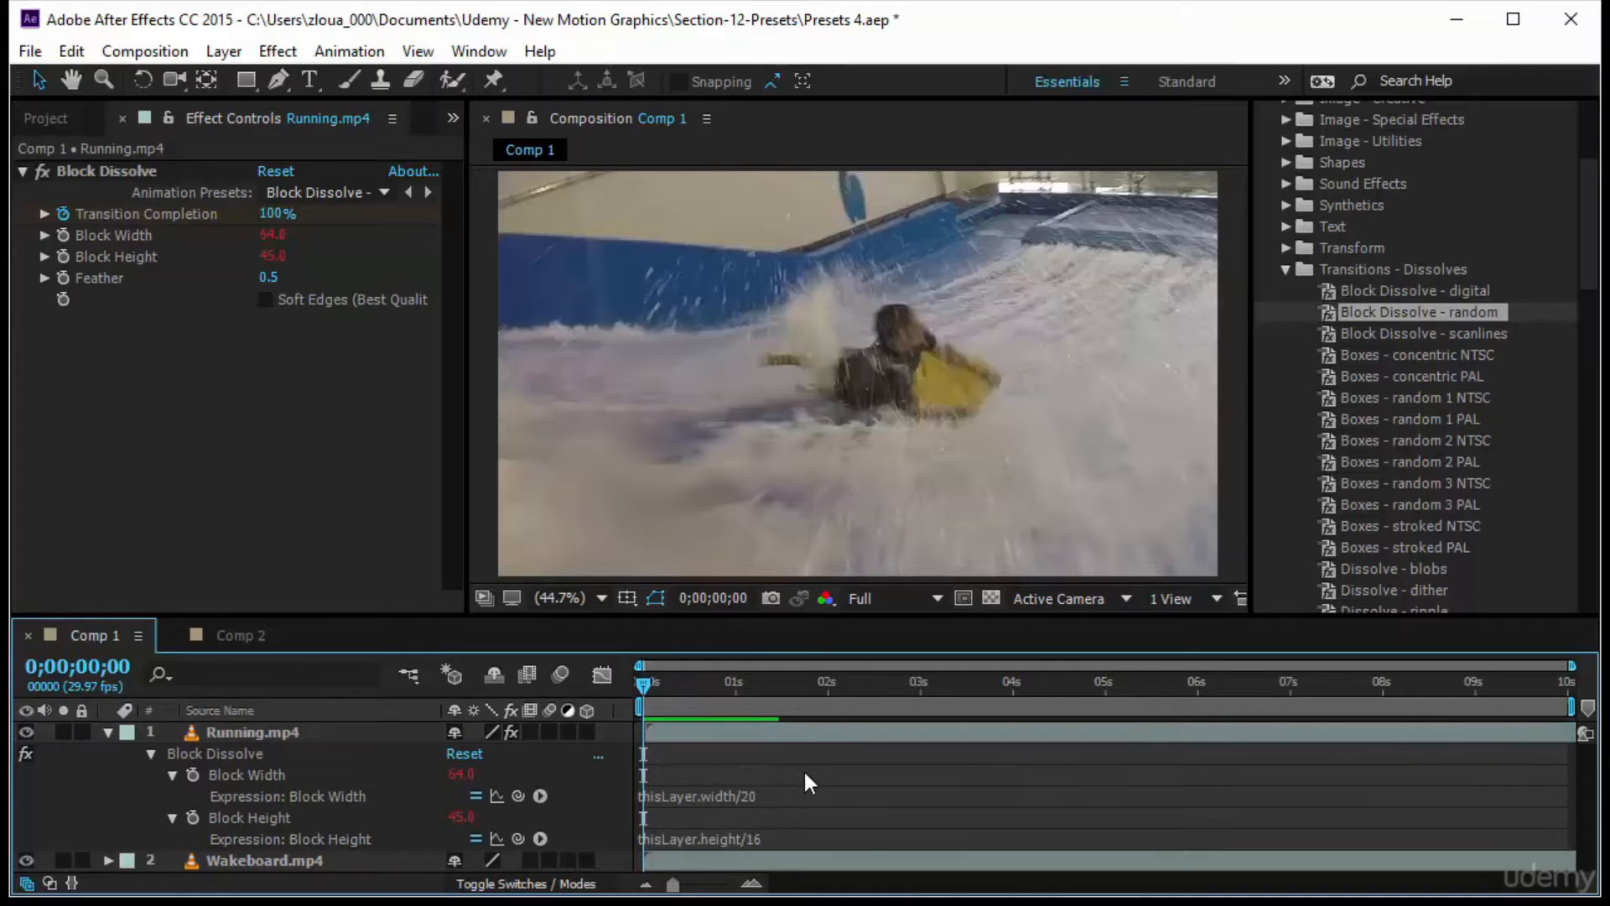
pyautogui.scroll(-10, 1437, 384)
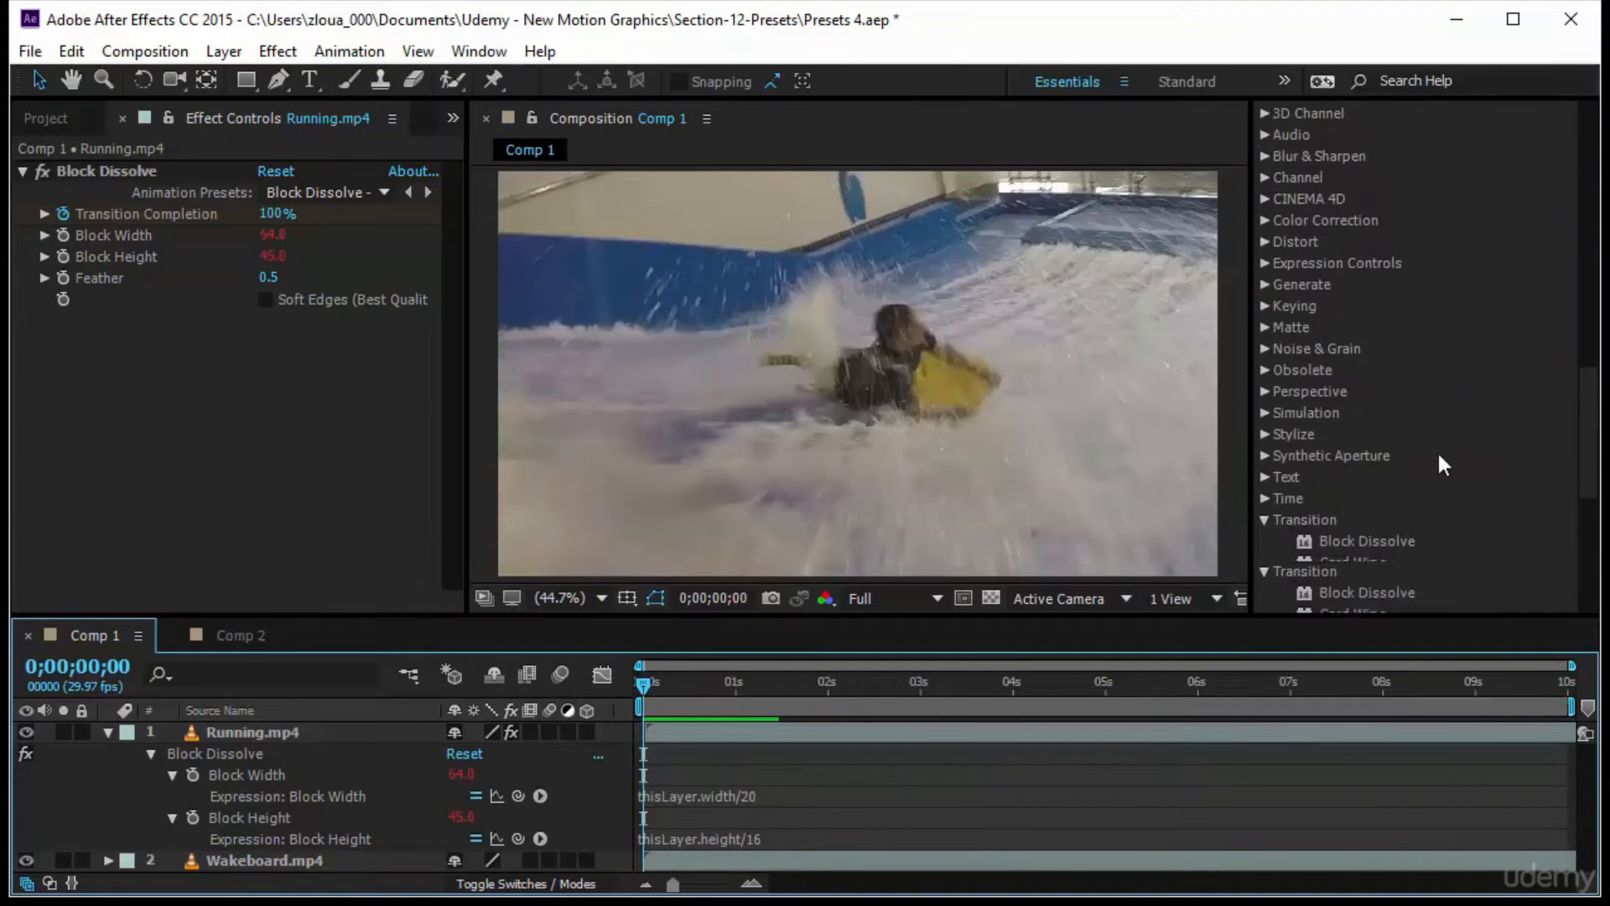
pyautogui.click(1395, 489)
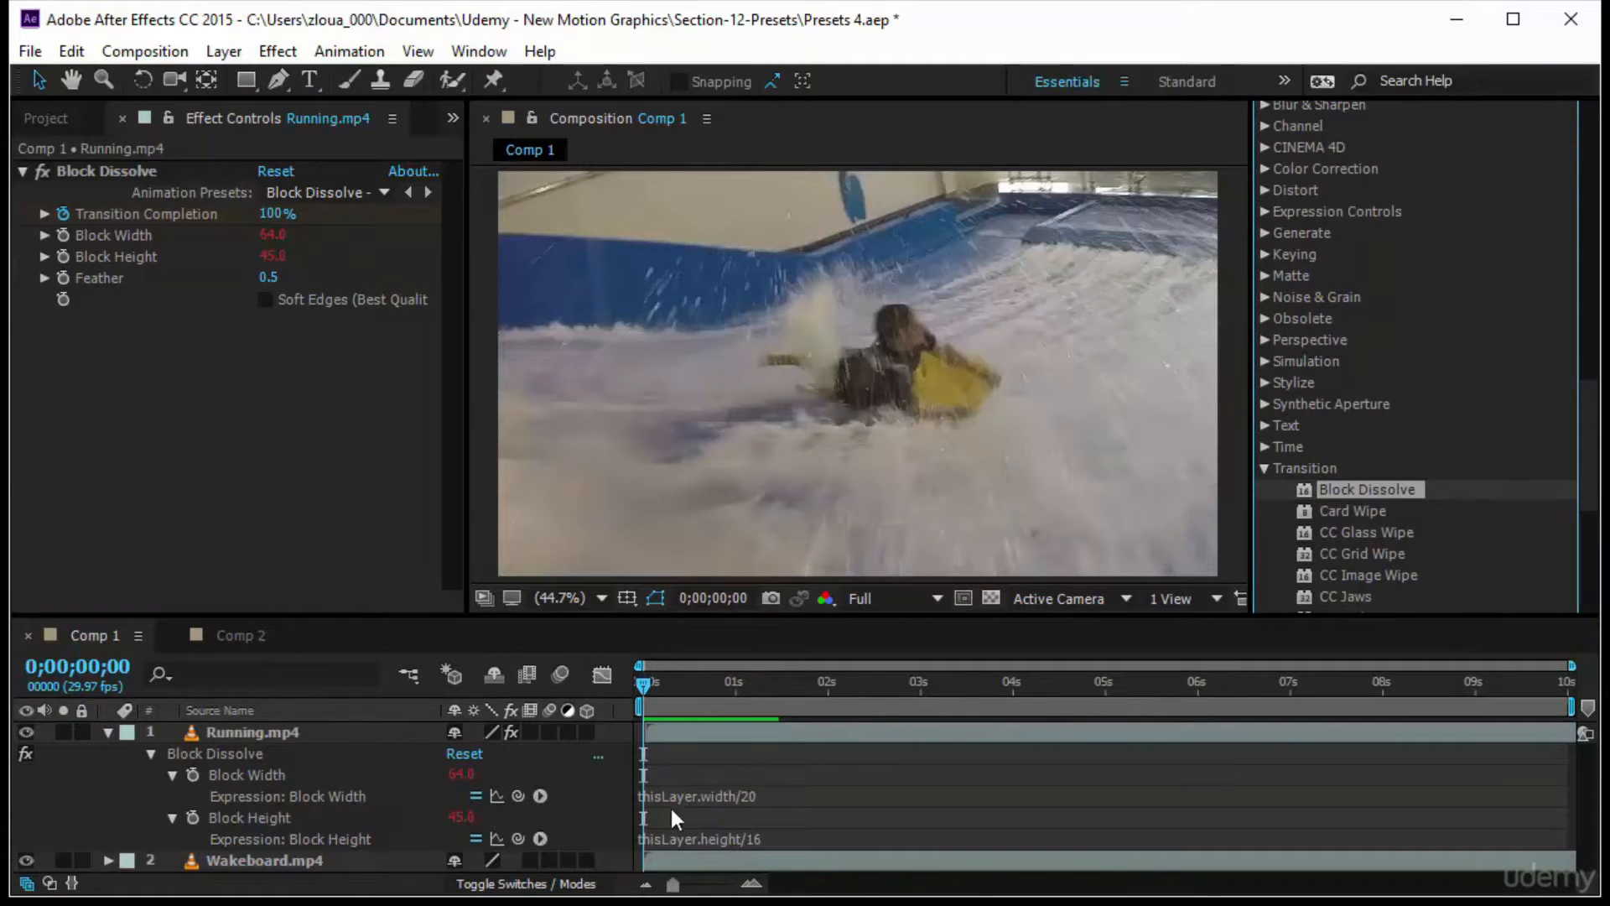
pyautogui.scroll(5, 1461, 429)
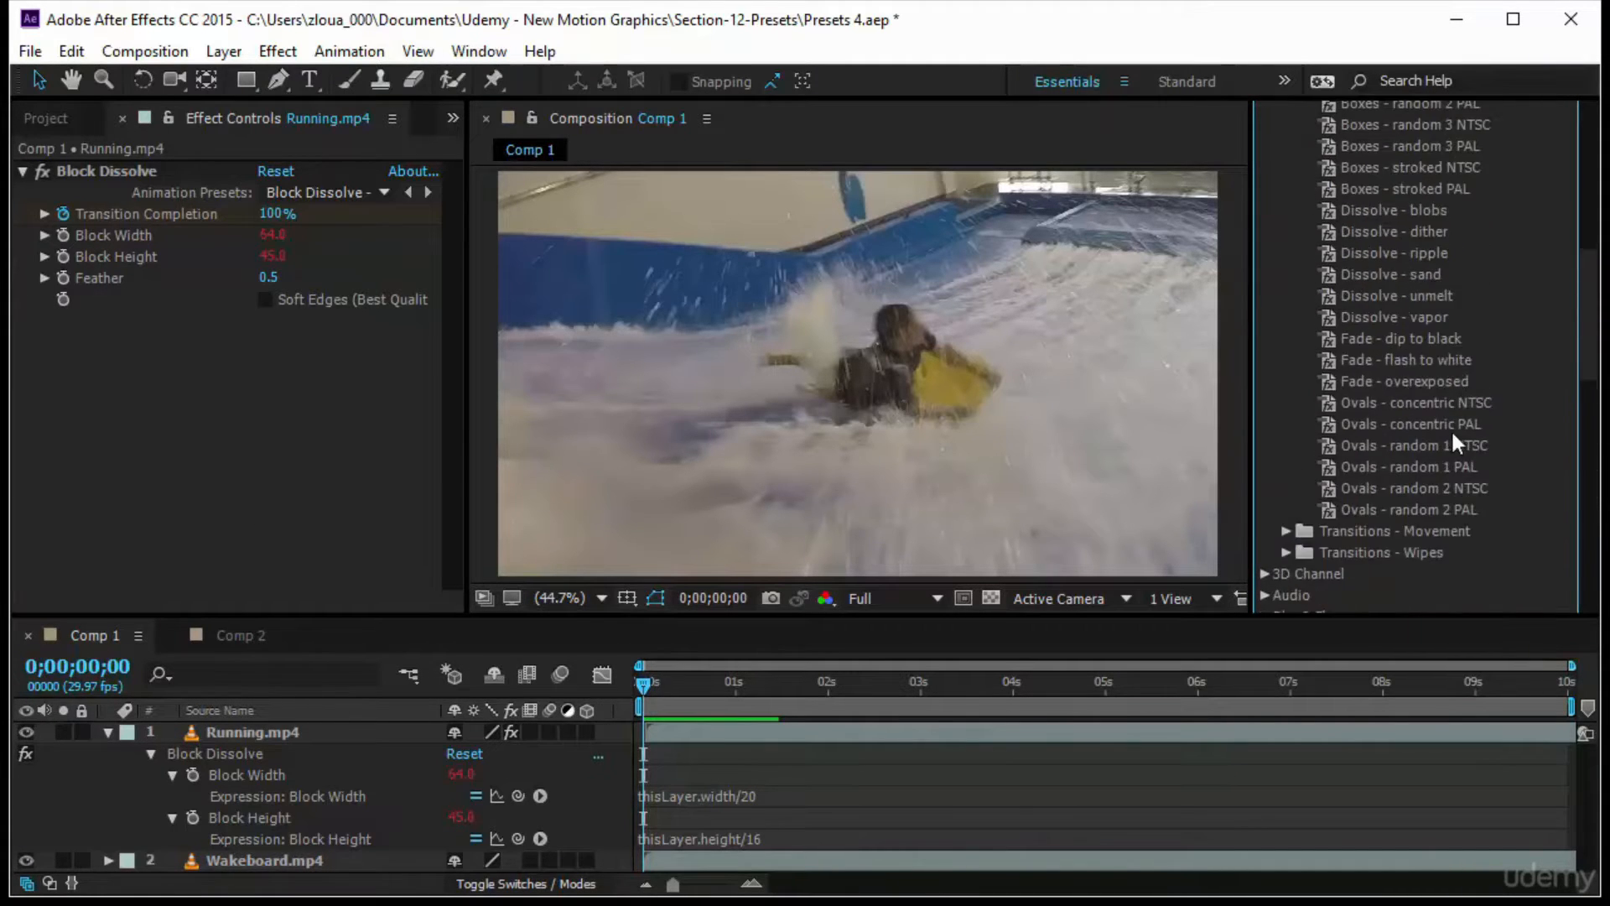
# Change the Block Width expression on Running.mp4 to thisLayer.width/25 and preview the dissolve.
pyautogui.click(762, 792)
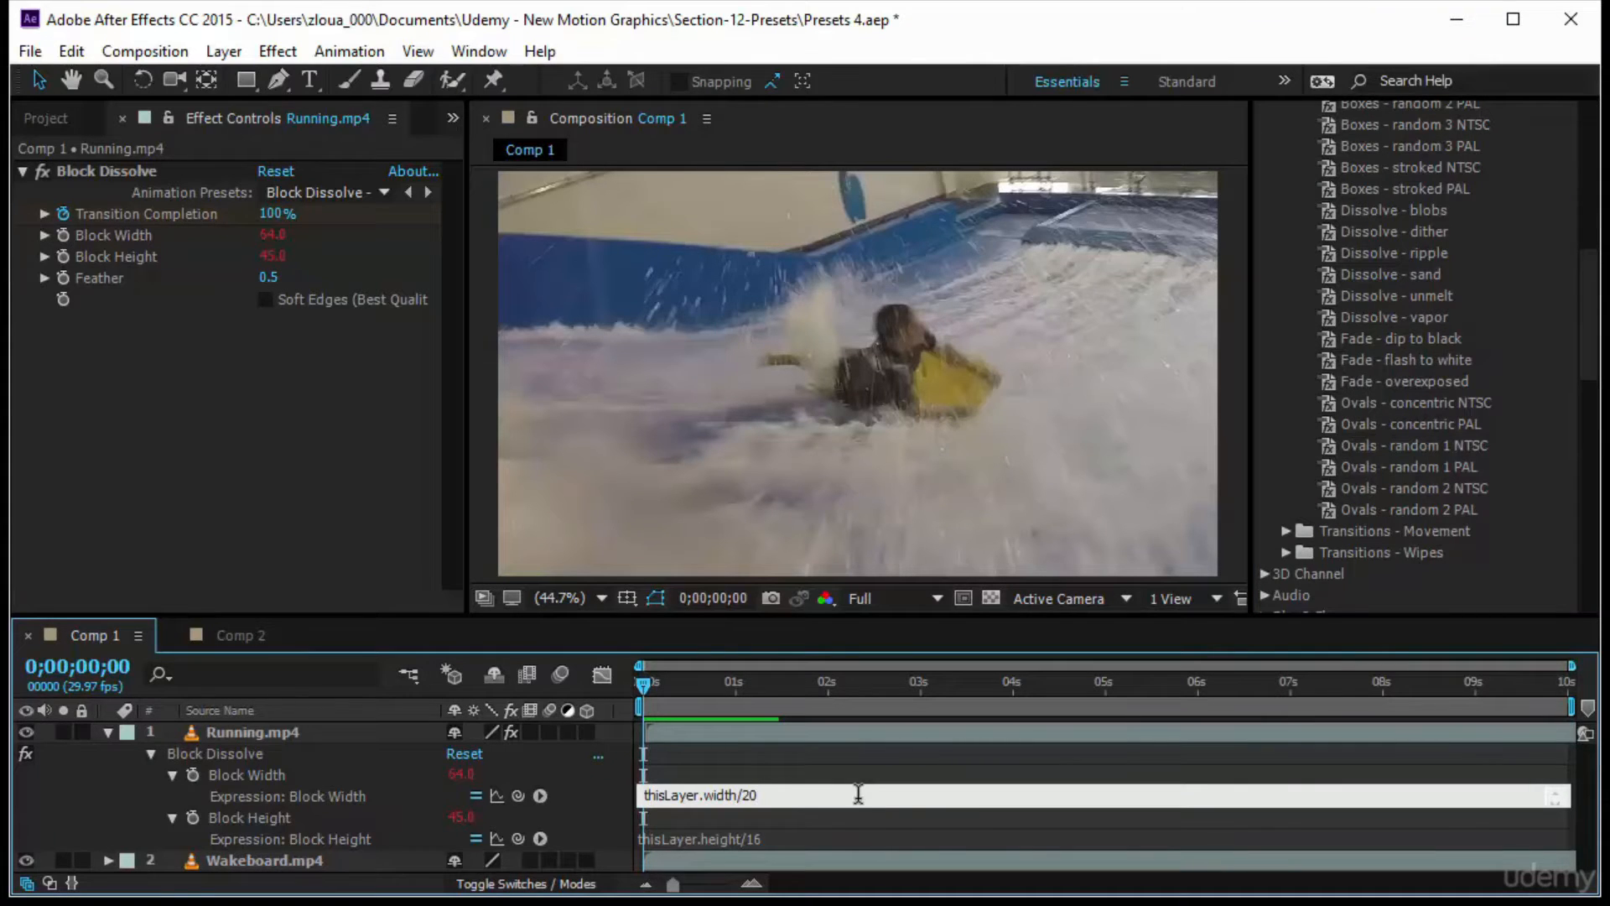
pyautogui.press('BackSpace')
pyautogui.press('BackSpace')
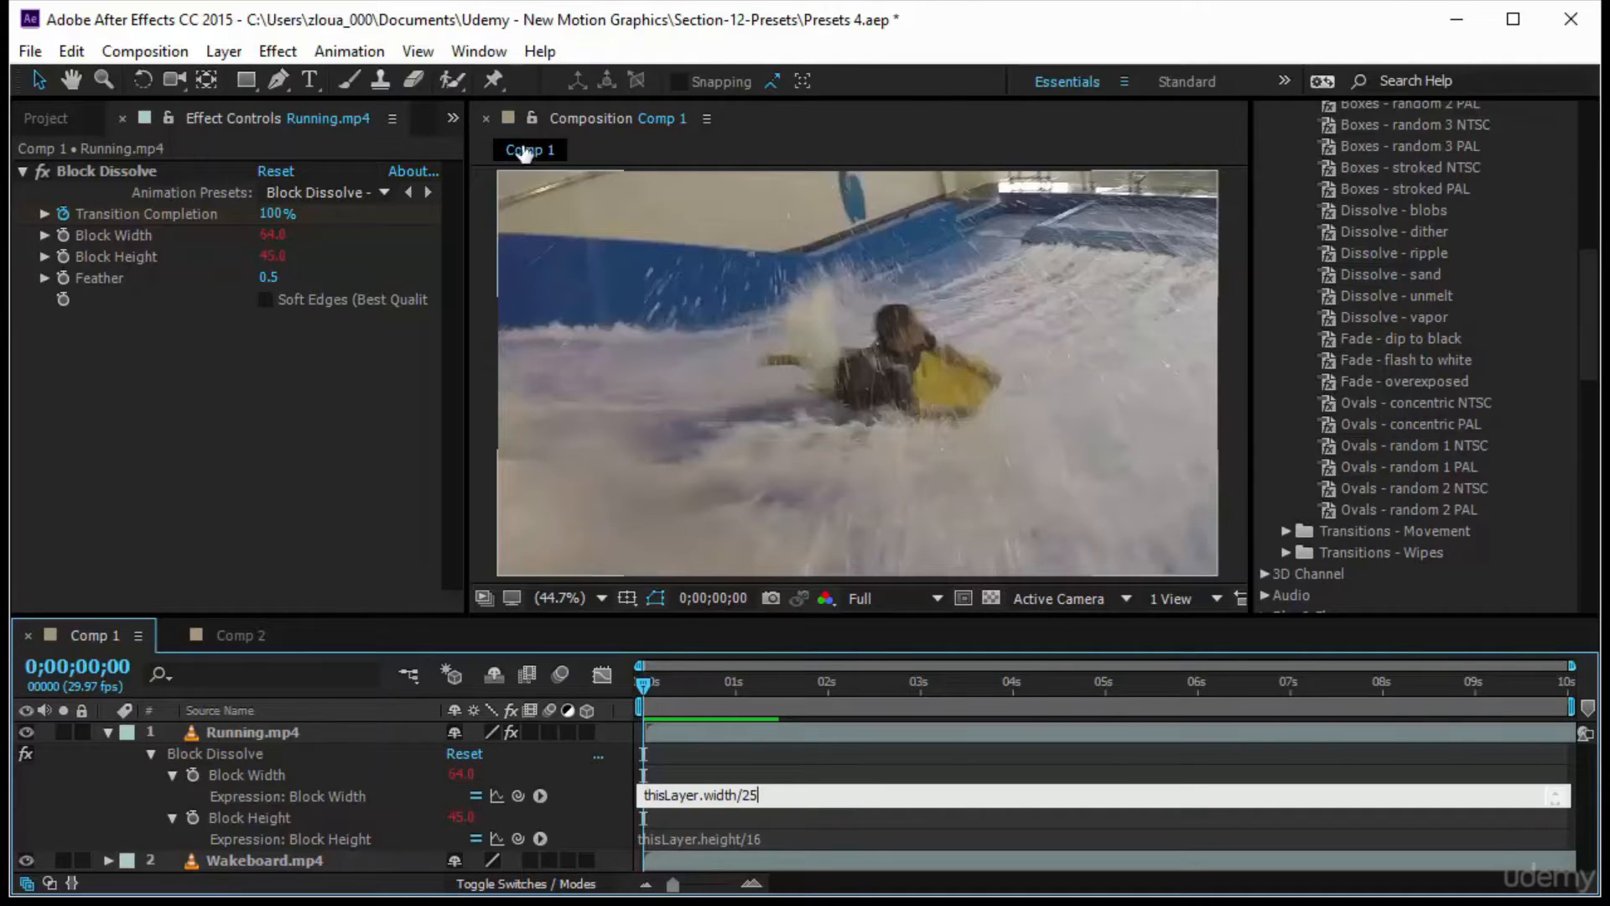
pyautogui.click(855, 823)
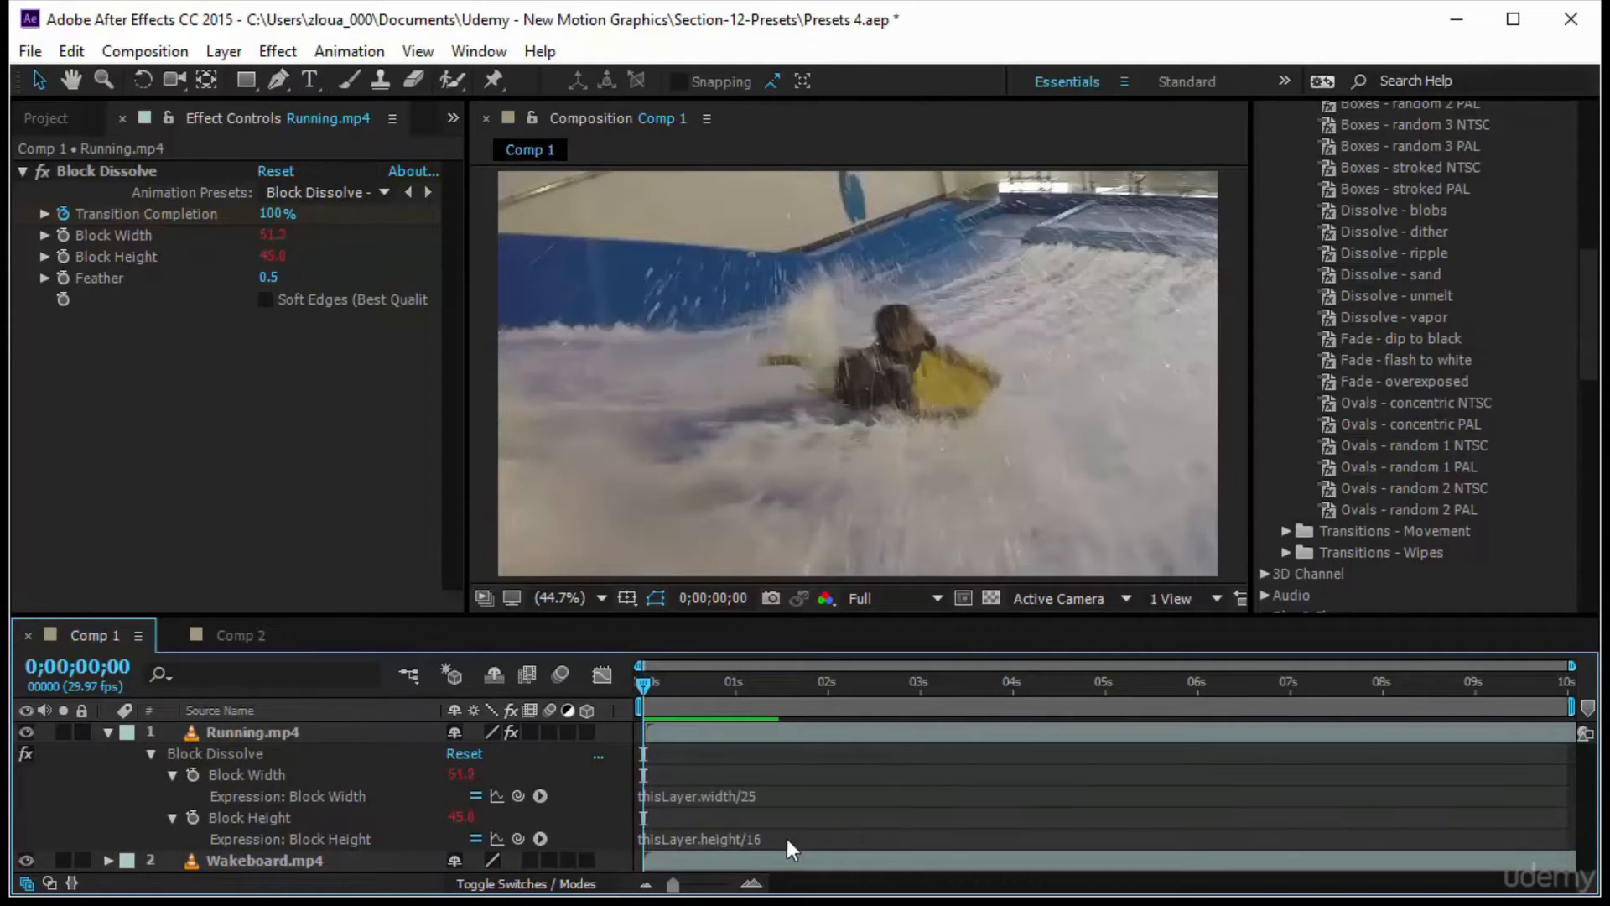
pyautogui.press('space')
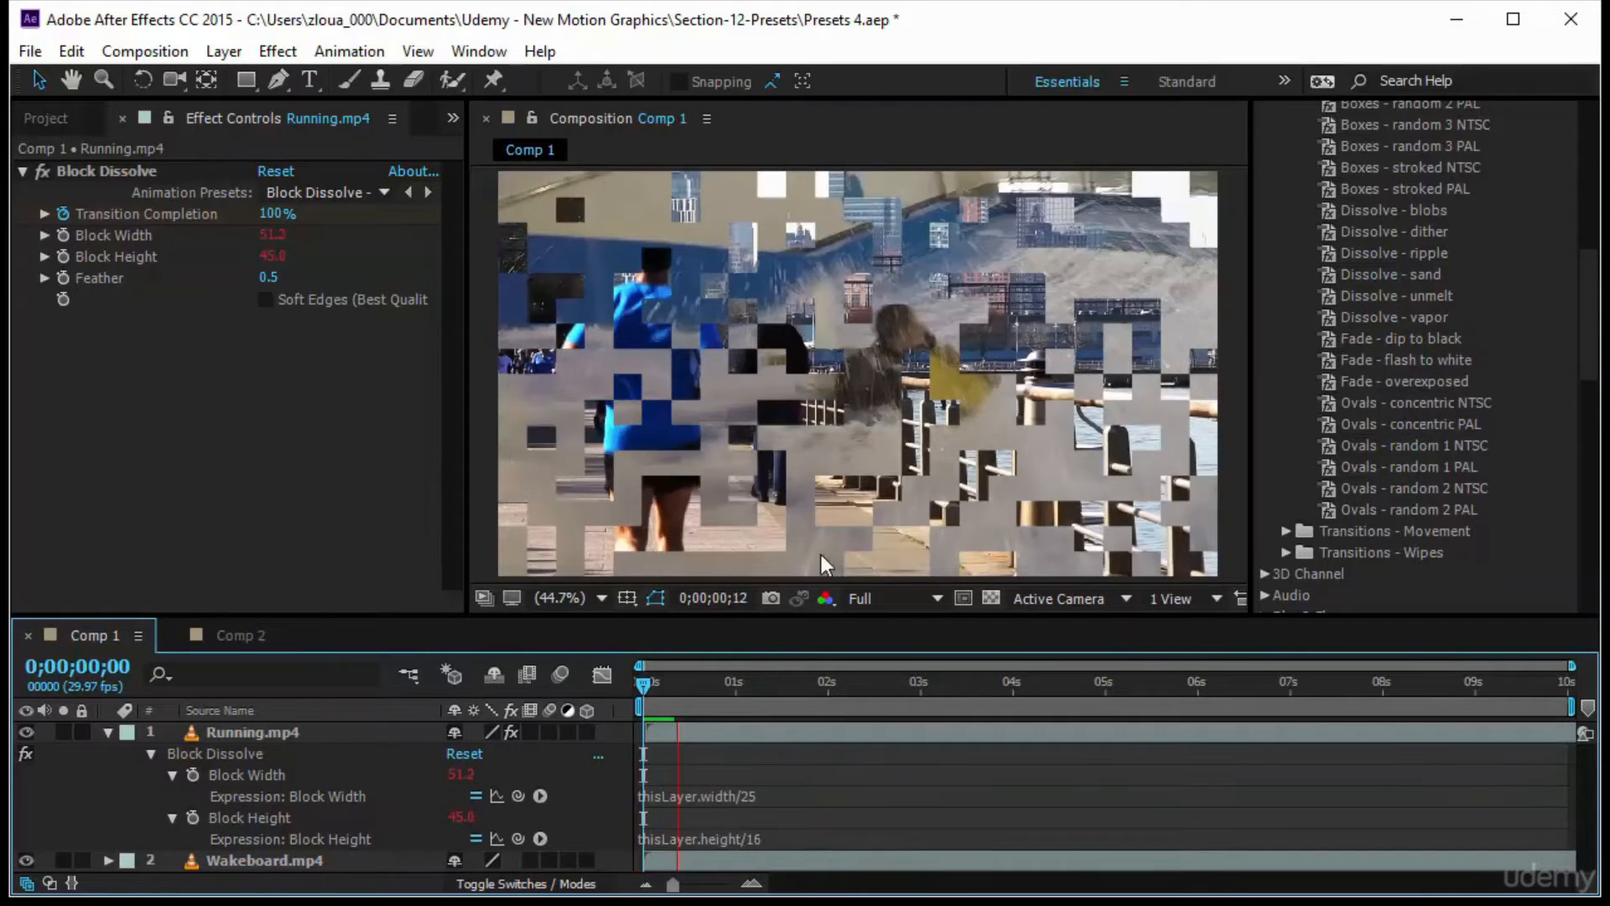
# Change the Block Height expression on Running.mp4 to thisLayer.height/20 and preview the dissolve from the composition's start.
pyautogui.click(774, 834)
pyautogui.click(776, 832)
pyautogui.press('BackSpace')
pyautogui.press('BackSpace')
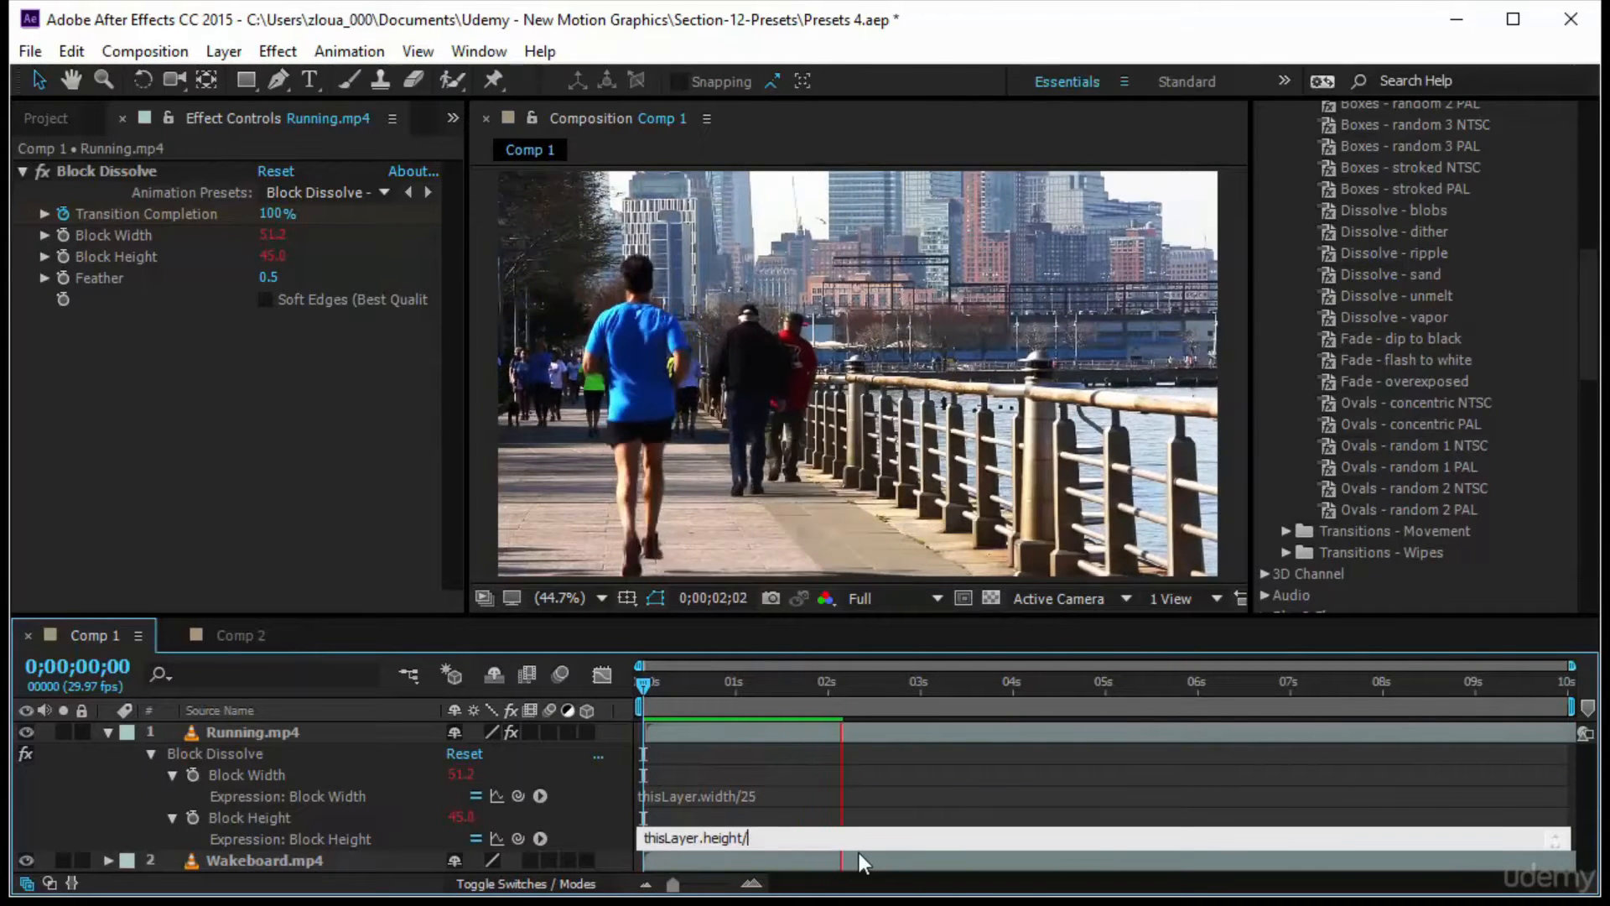
pyautogui.write('20')
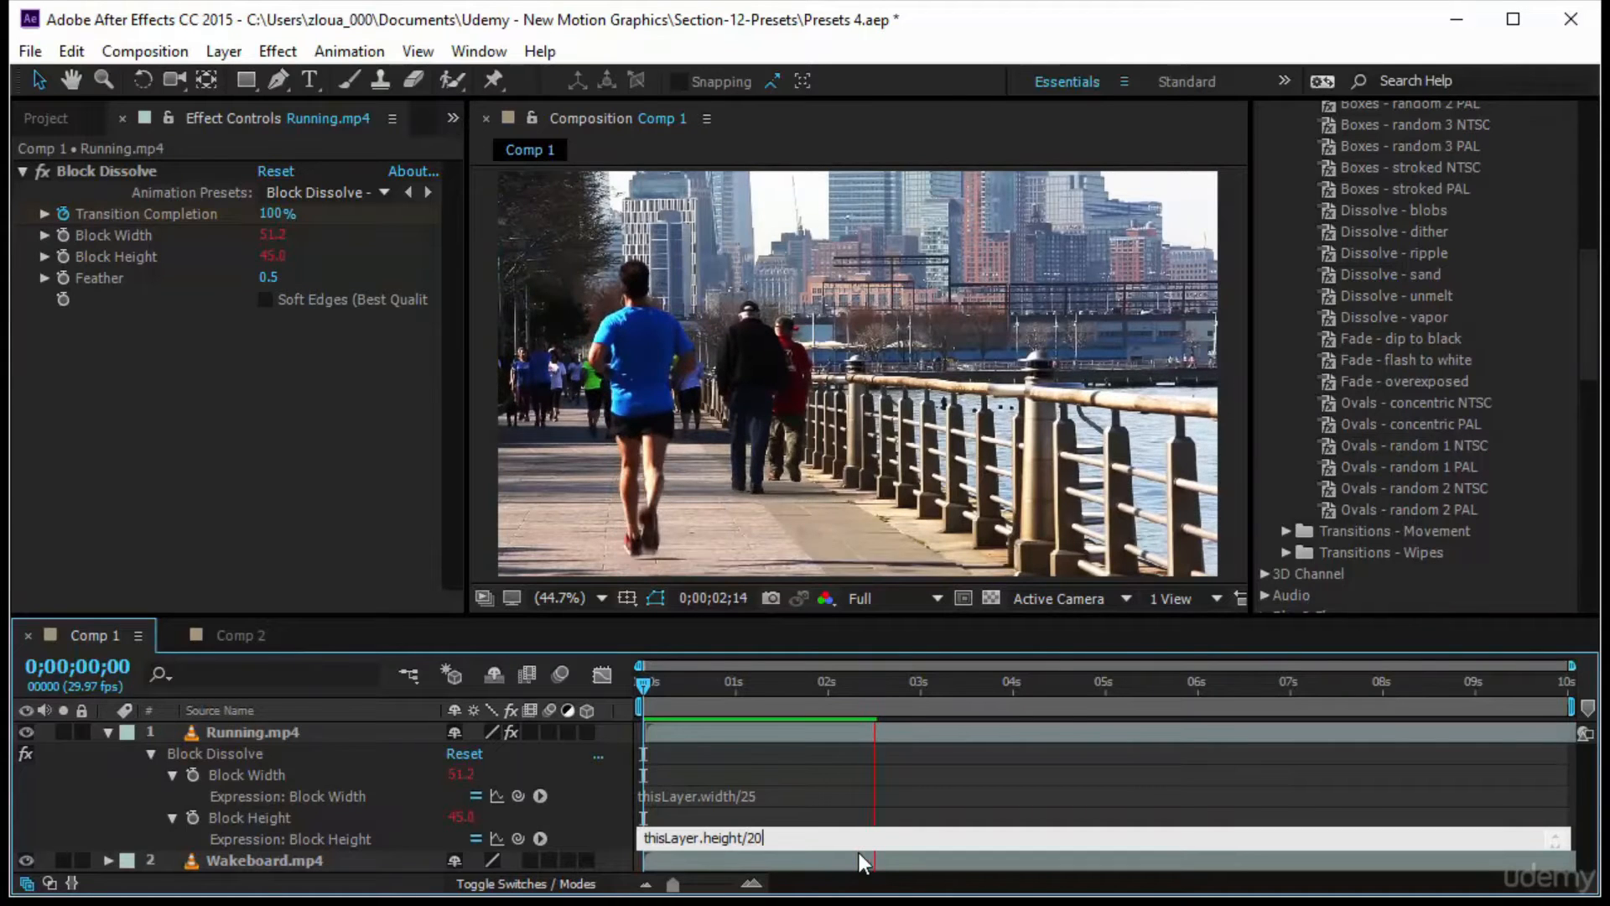
pyautogui.click(884, 764)
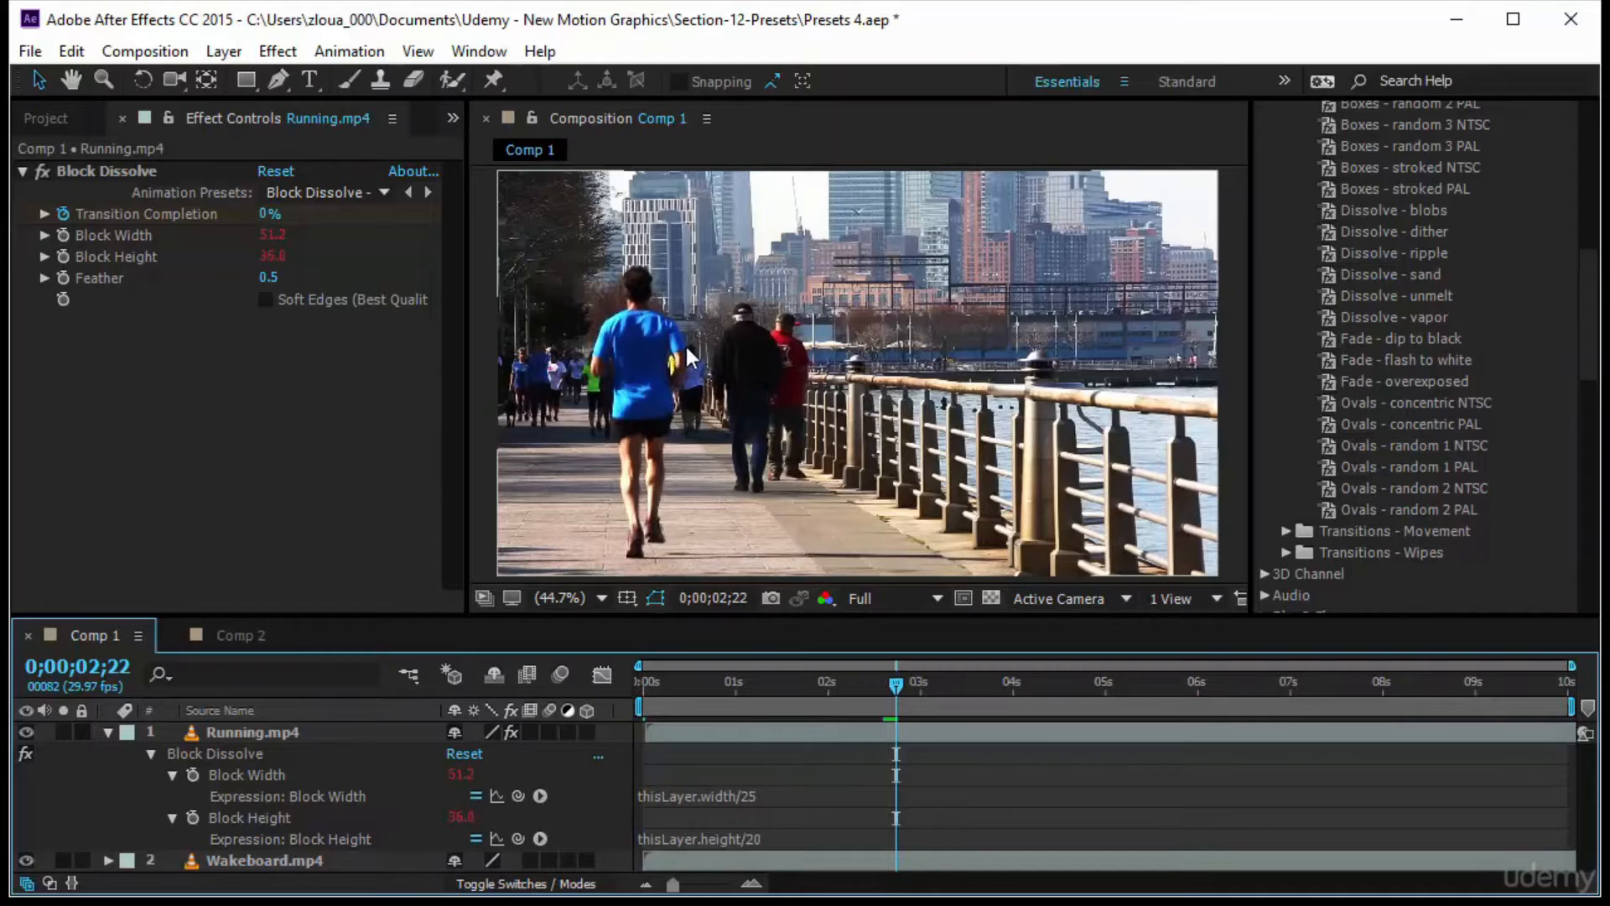
pyautogui.press('Home')
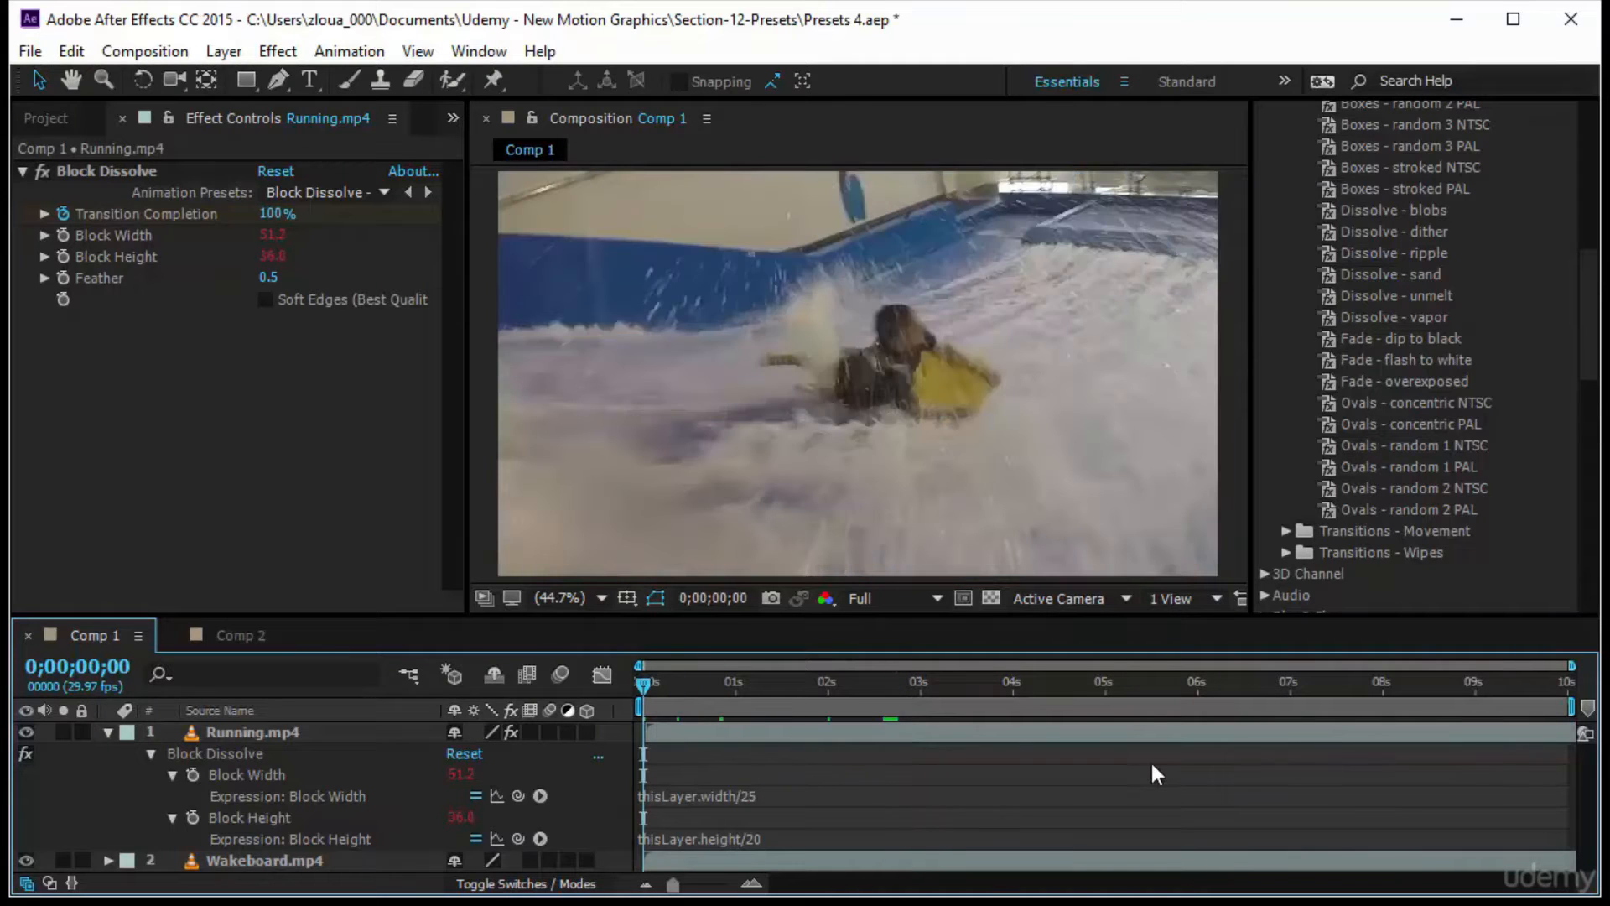
pyautogui.press('space')
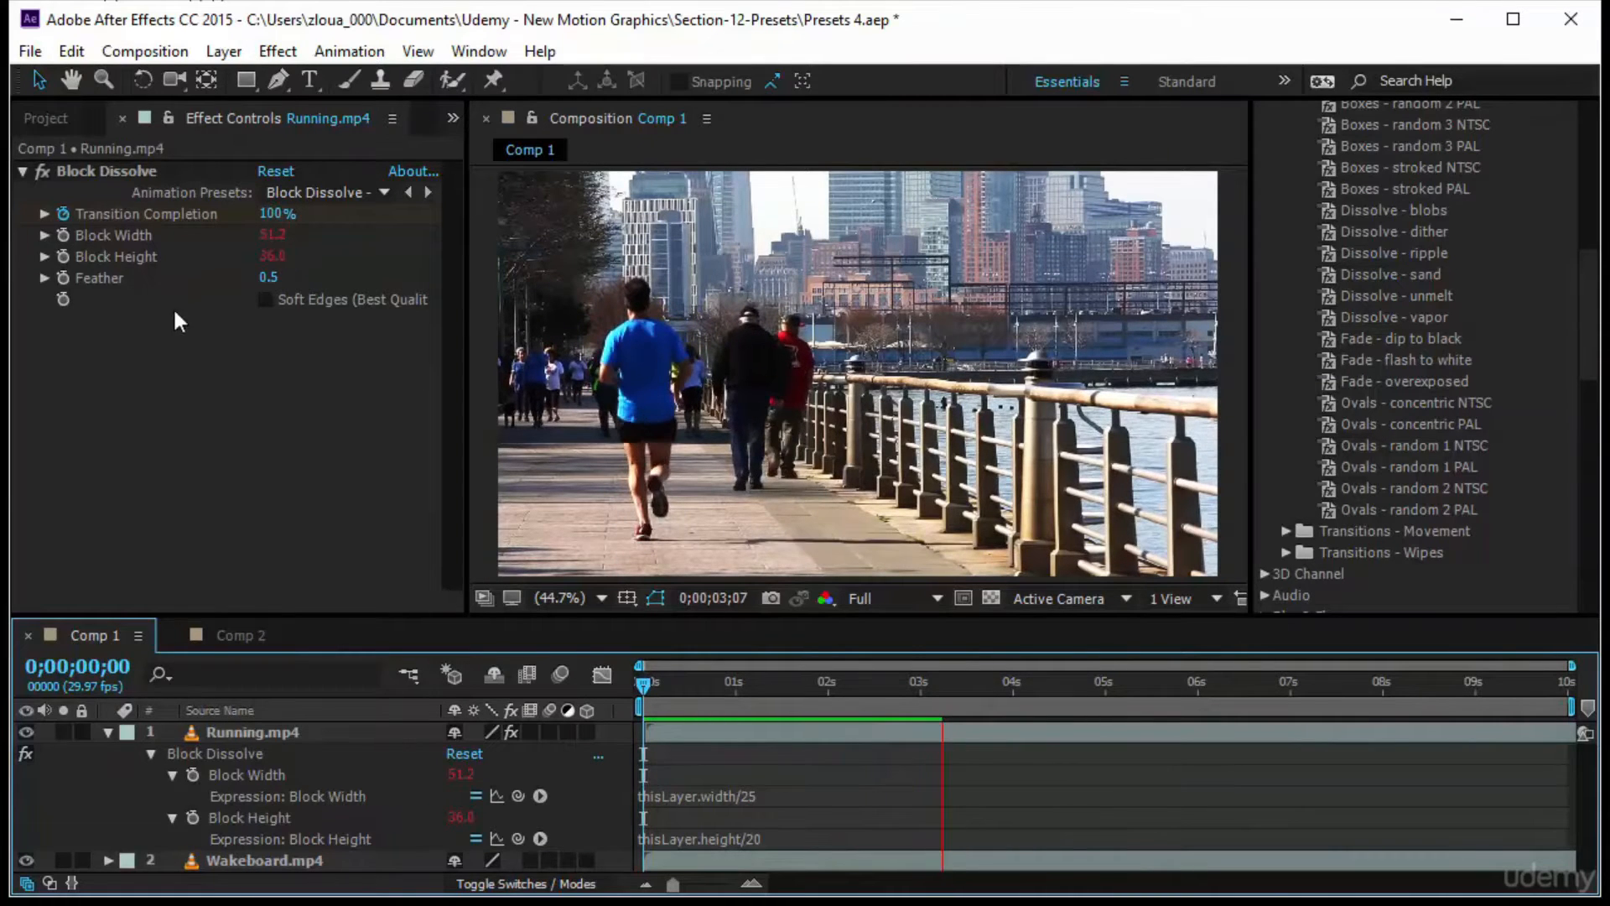
# Remove the expressions from Block Width and Block Height of Running.mp4's Block Dissolve effect.
pyautogui.keyDown('alt'); pyautogui.click(62, 235); pyautogui.keyUp('alt')
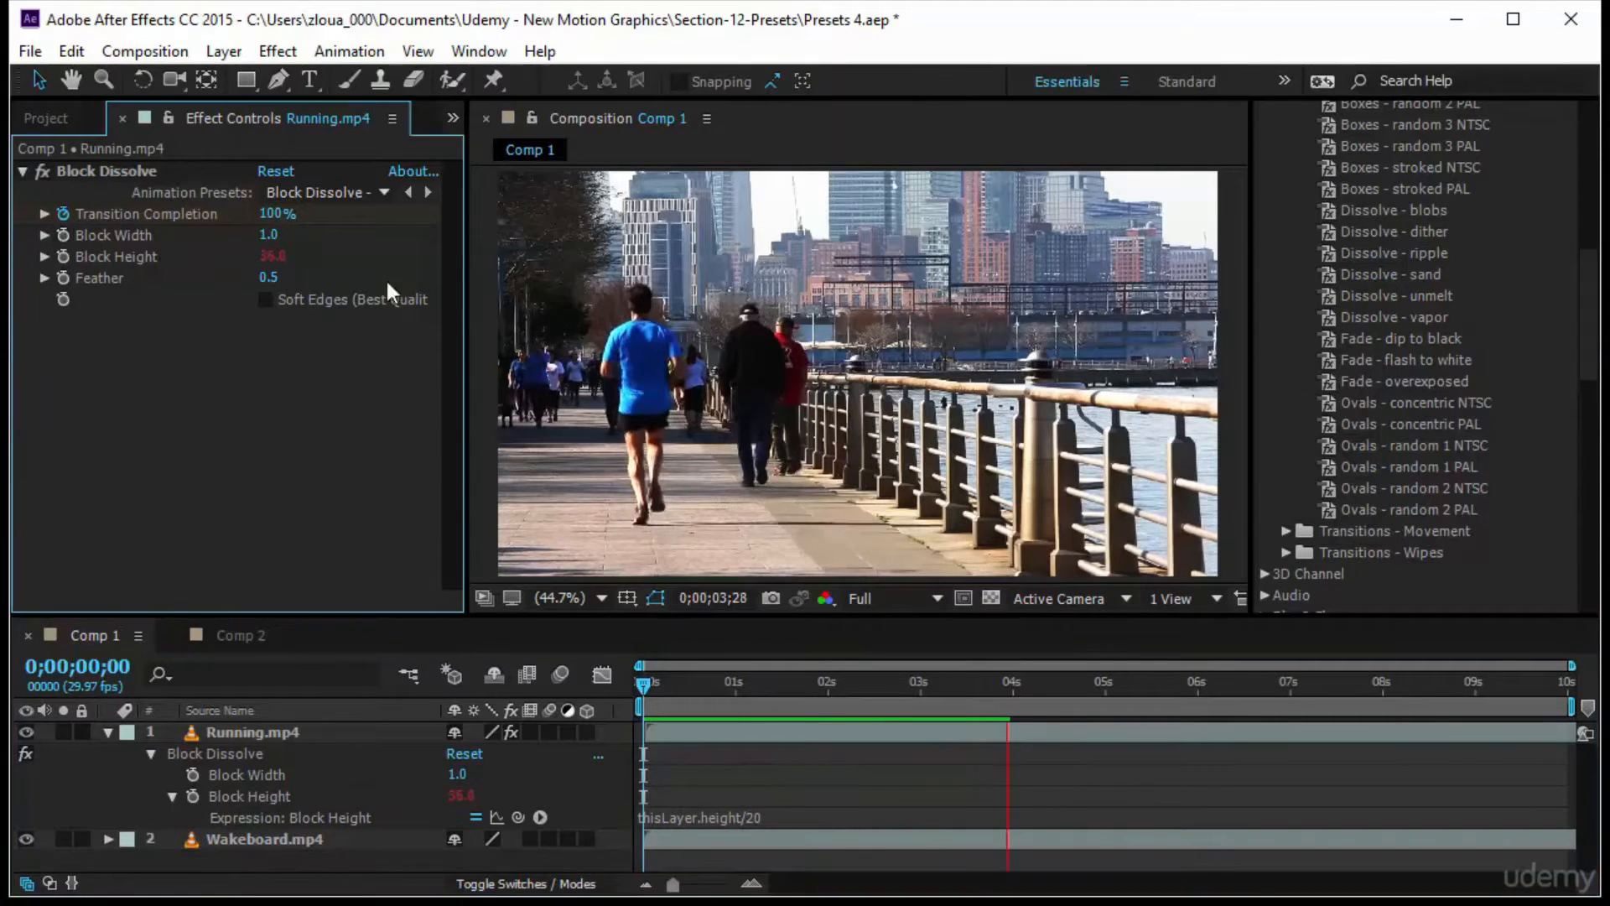
pyautogui.keyDown('alt'); pyautogui.click(63, 256); pyautogui.keyUp('alt')
pyautogui.click(99, 171)
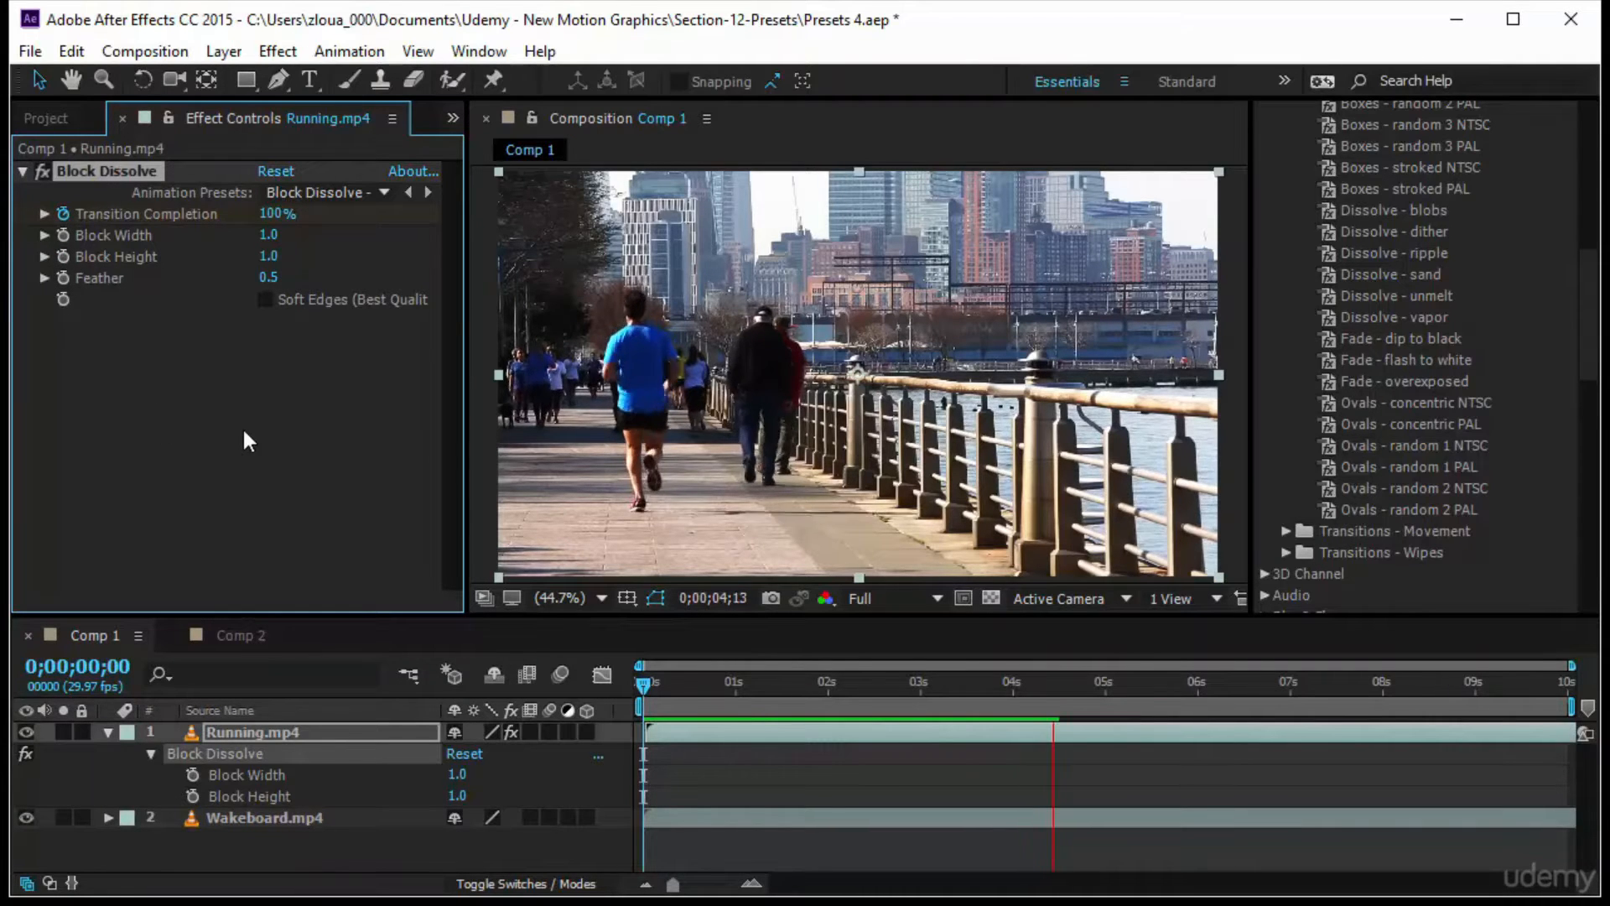
# Compare the Block Dissolve - random preset among the dissolve transitions with the plain Block Dissolve effect in the Transition category.
pyautogui.scroll(5, 1346, 404)
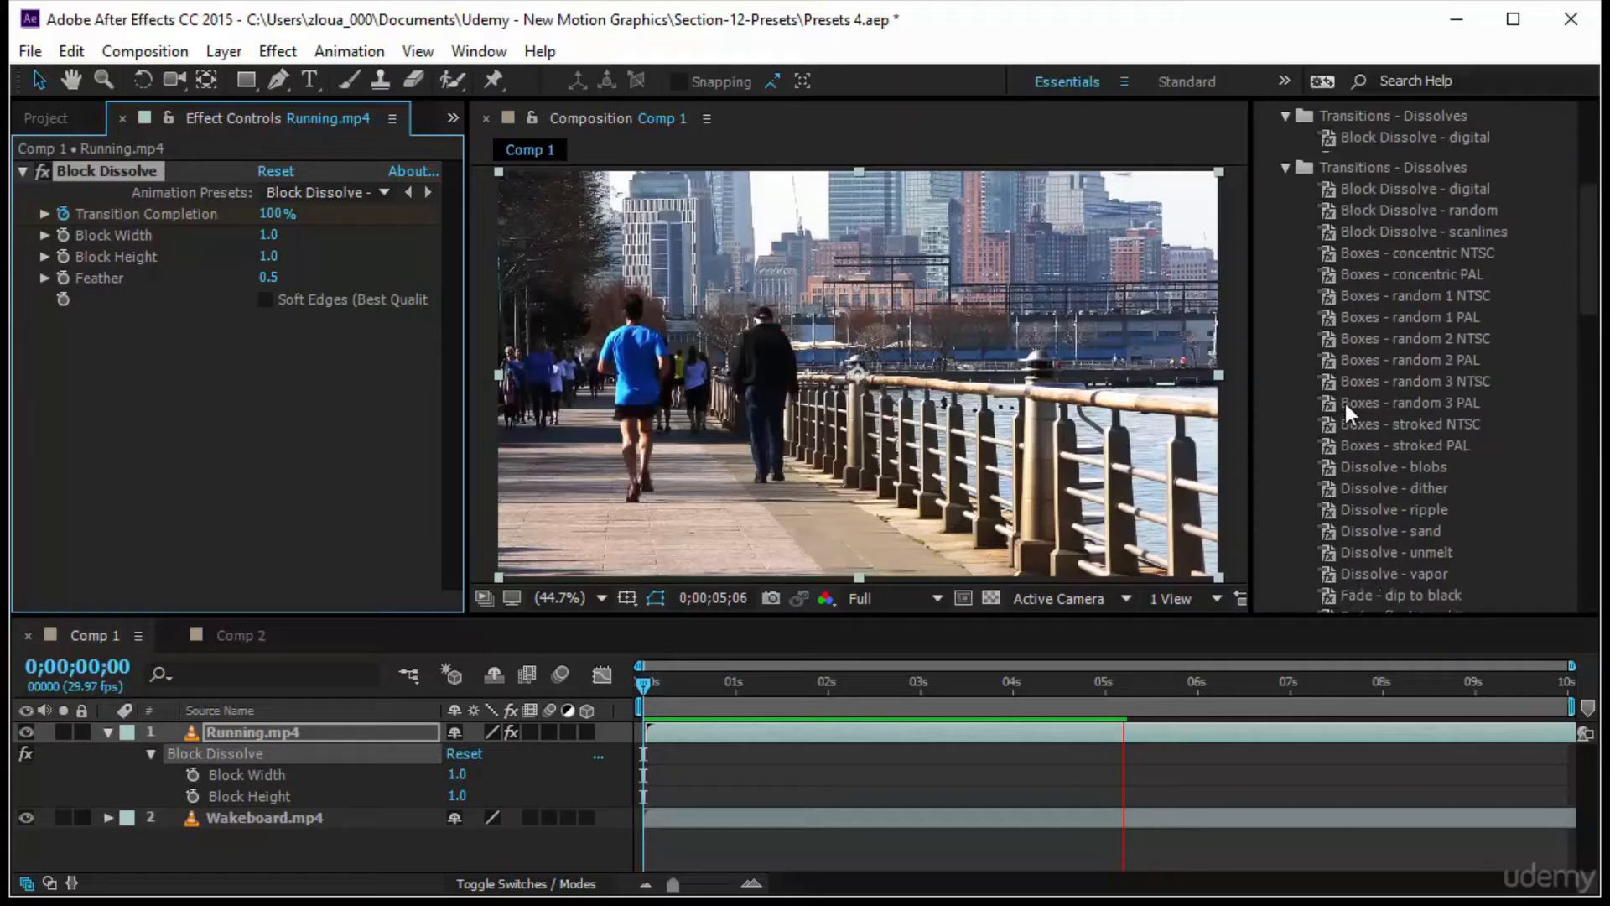
pyautogui.scroll(2, 1345, 404)
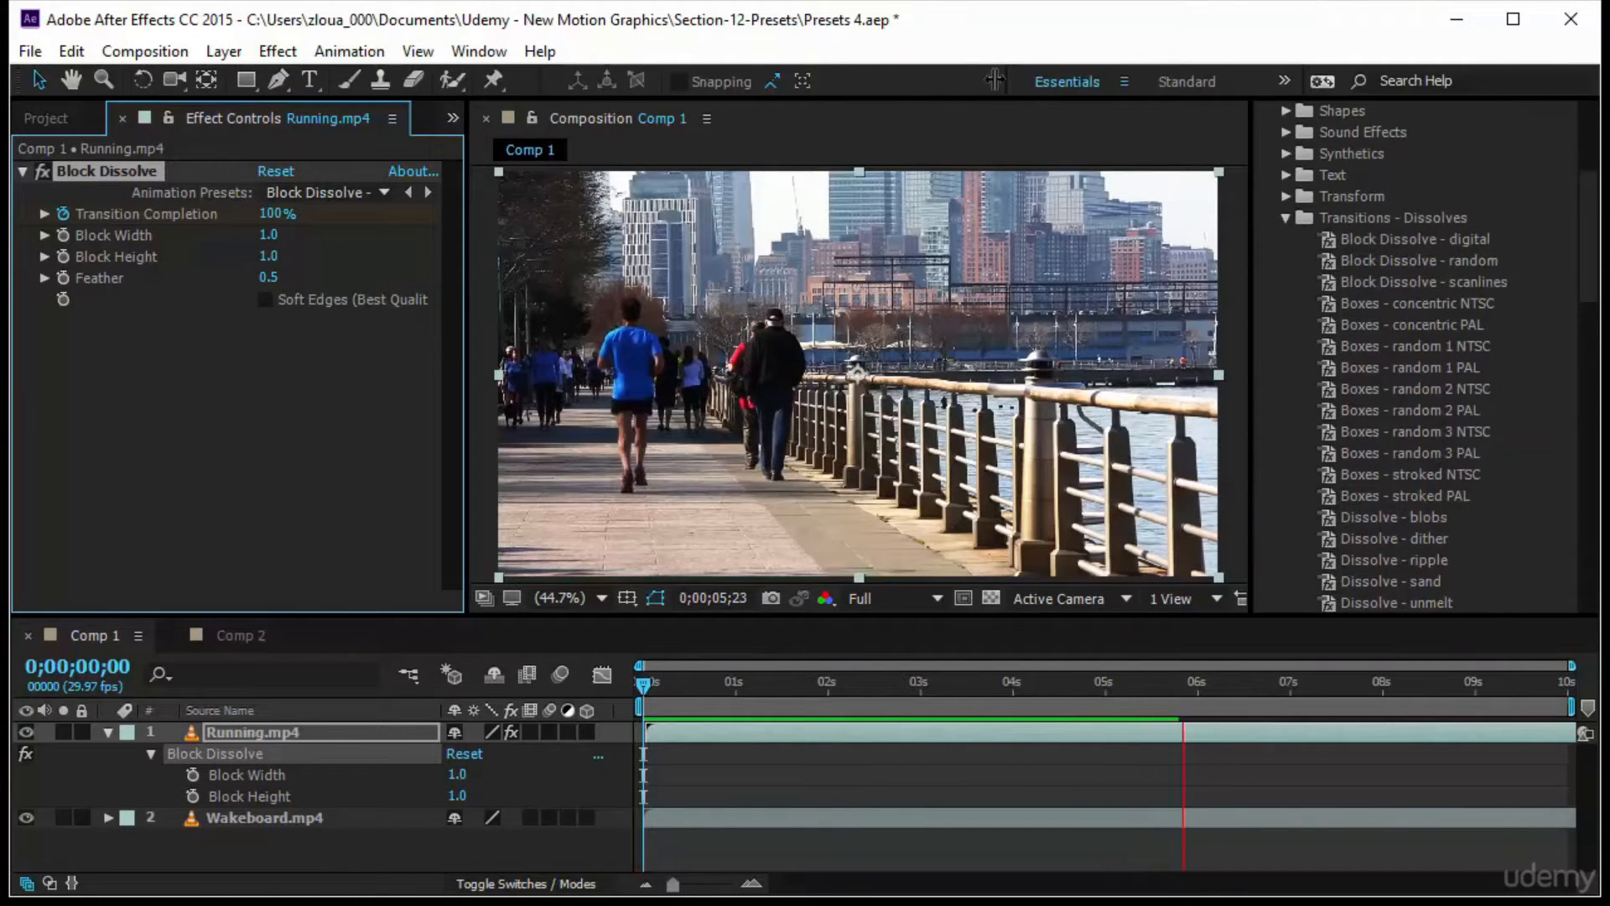
pyautogui.click(1399, 261)
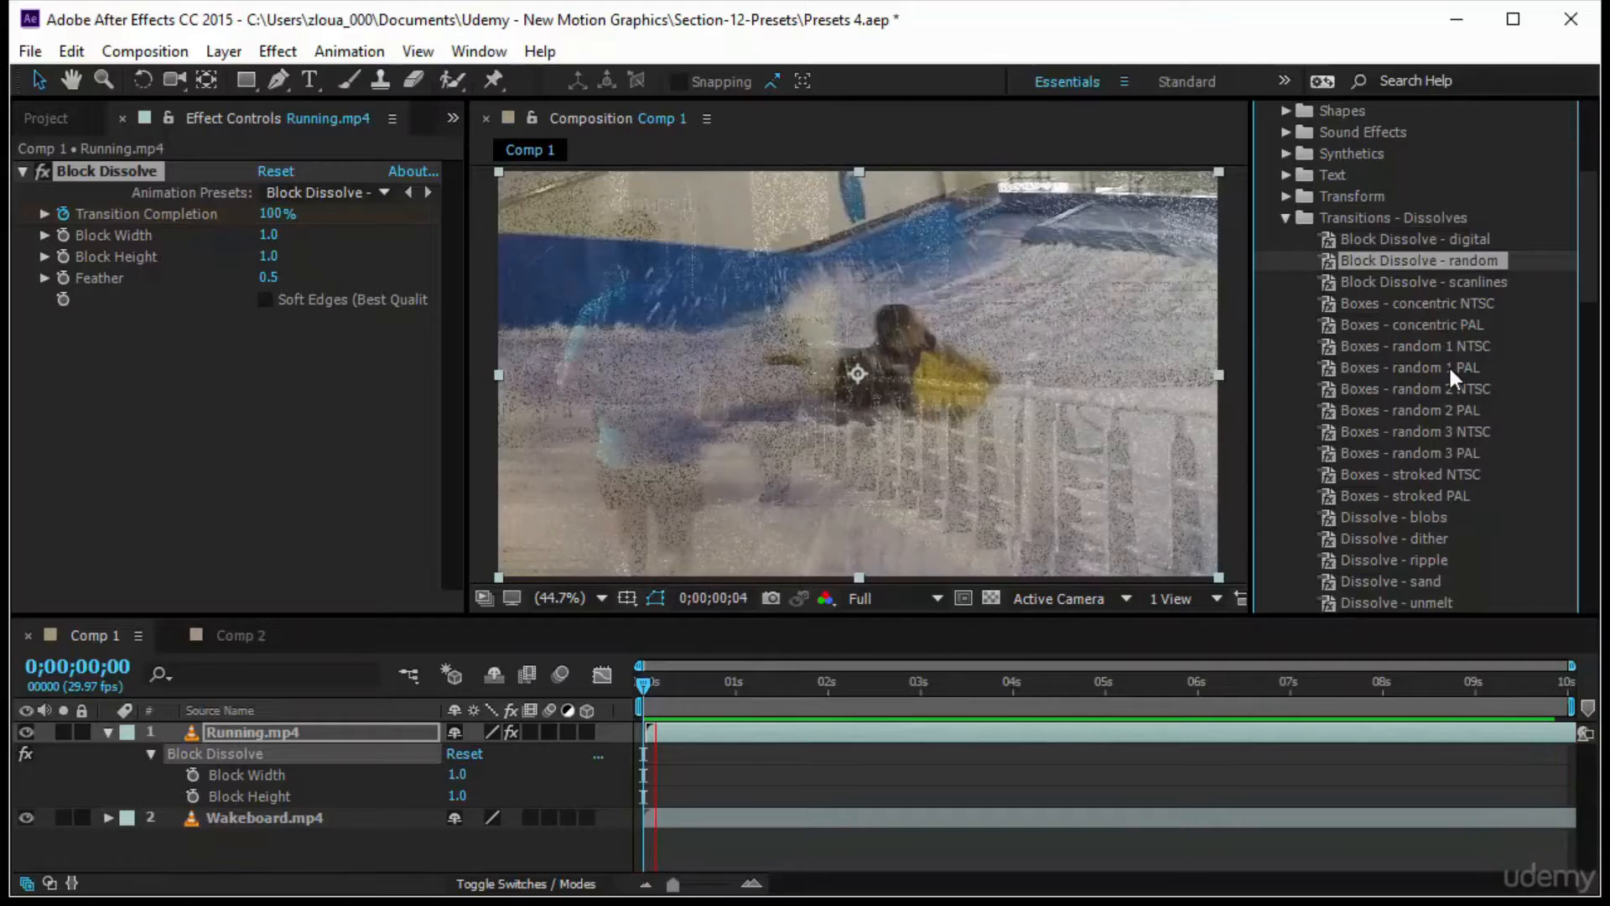
pyautogui.scroll(-10, 1447, 364)
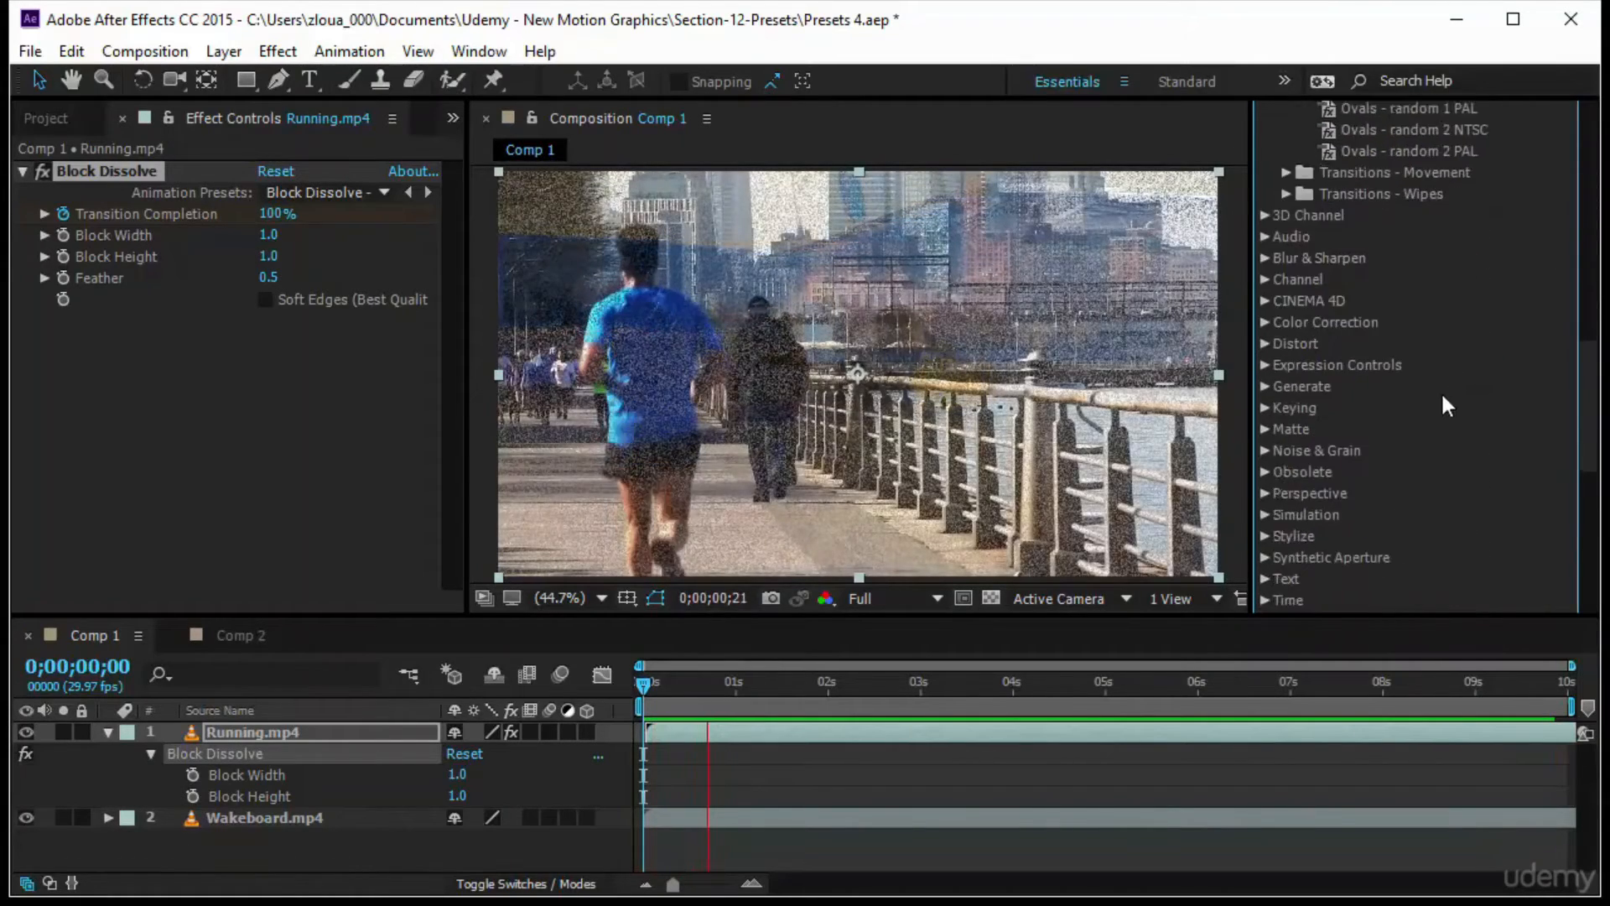
pyautogui.scroll(-4, 1442, 395)
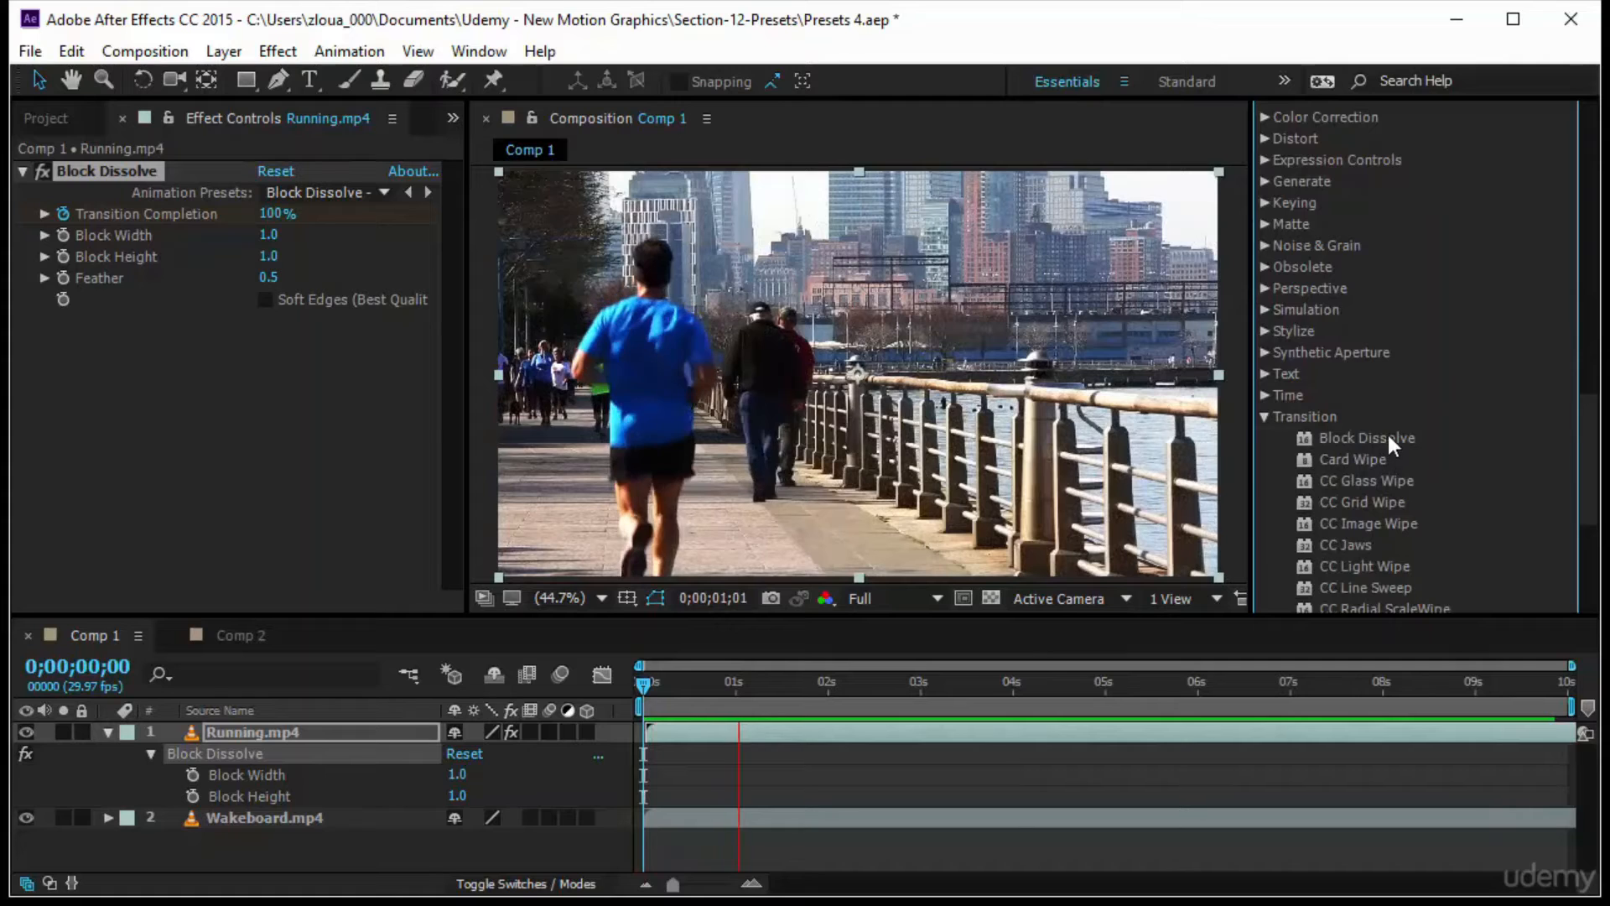
pyautogui.click(1387, 438)
pyautogui.scroll(-2, 1396, 457)
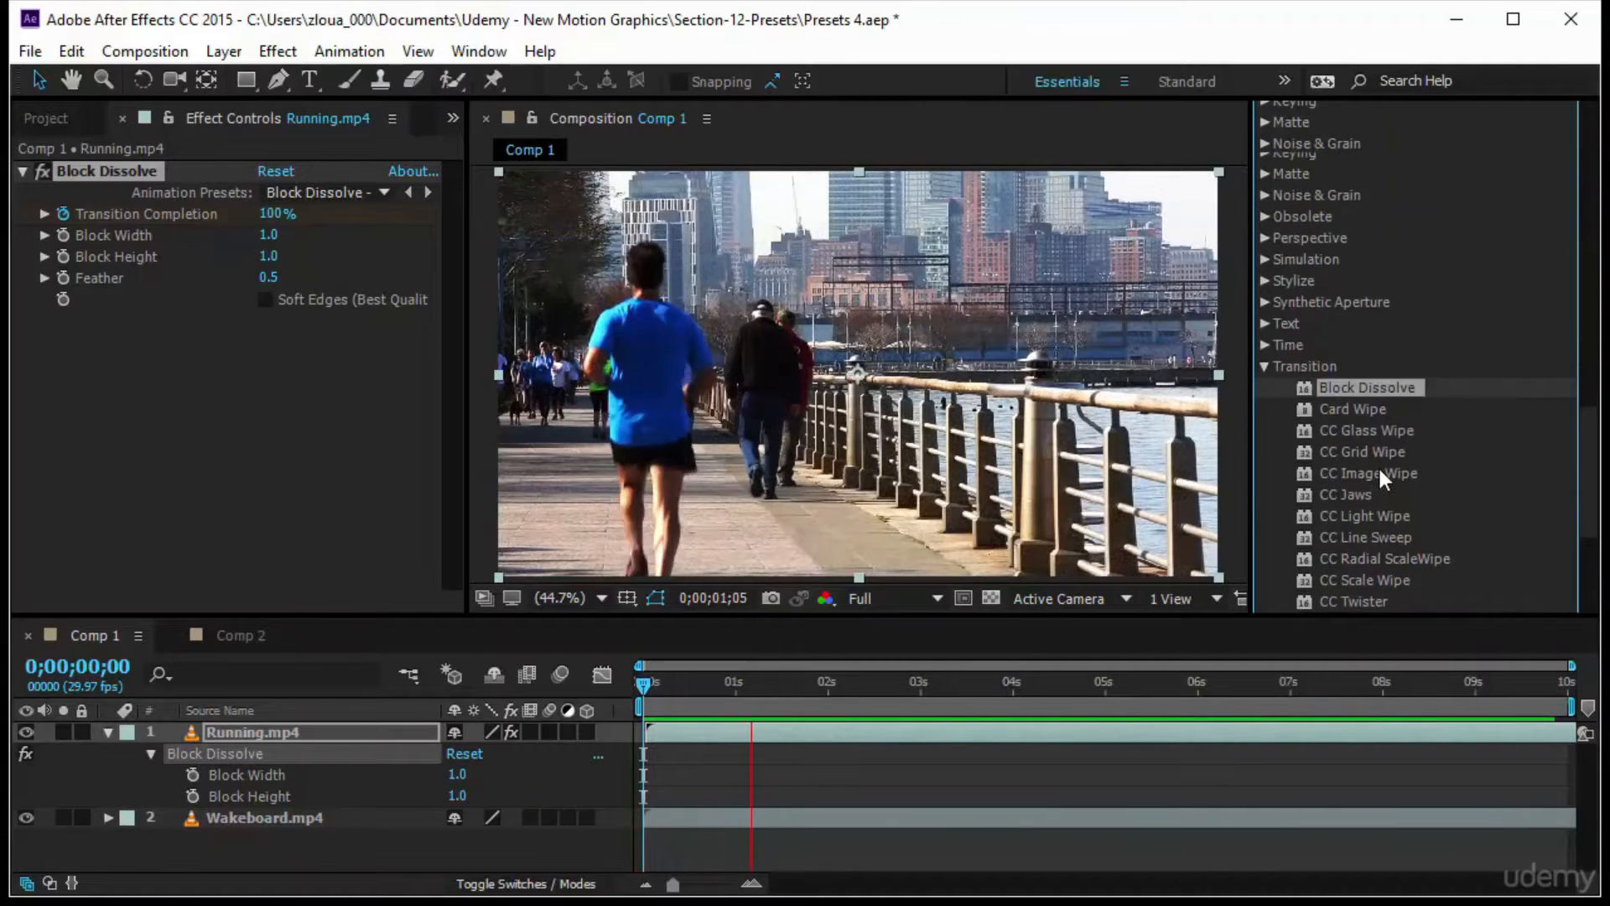
pyautogui.scroll(12, 1377, 464)
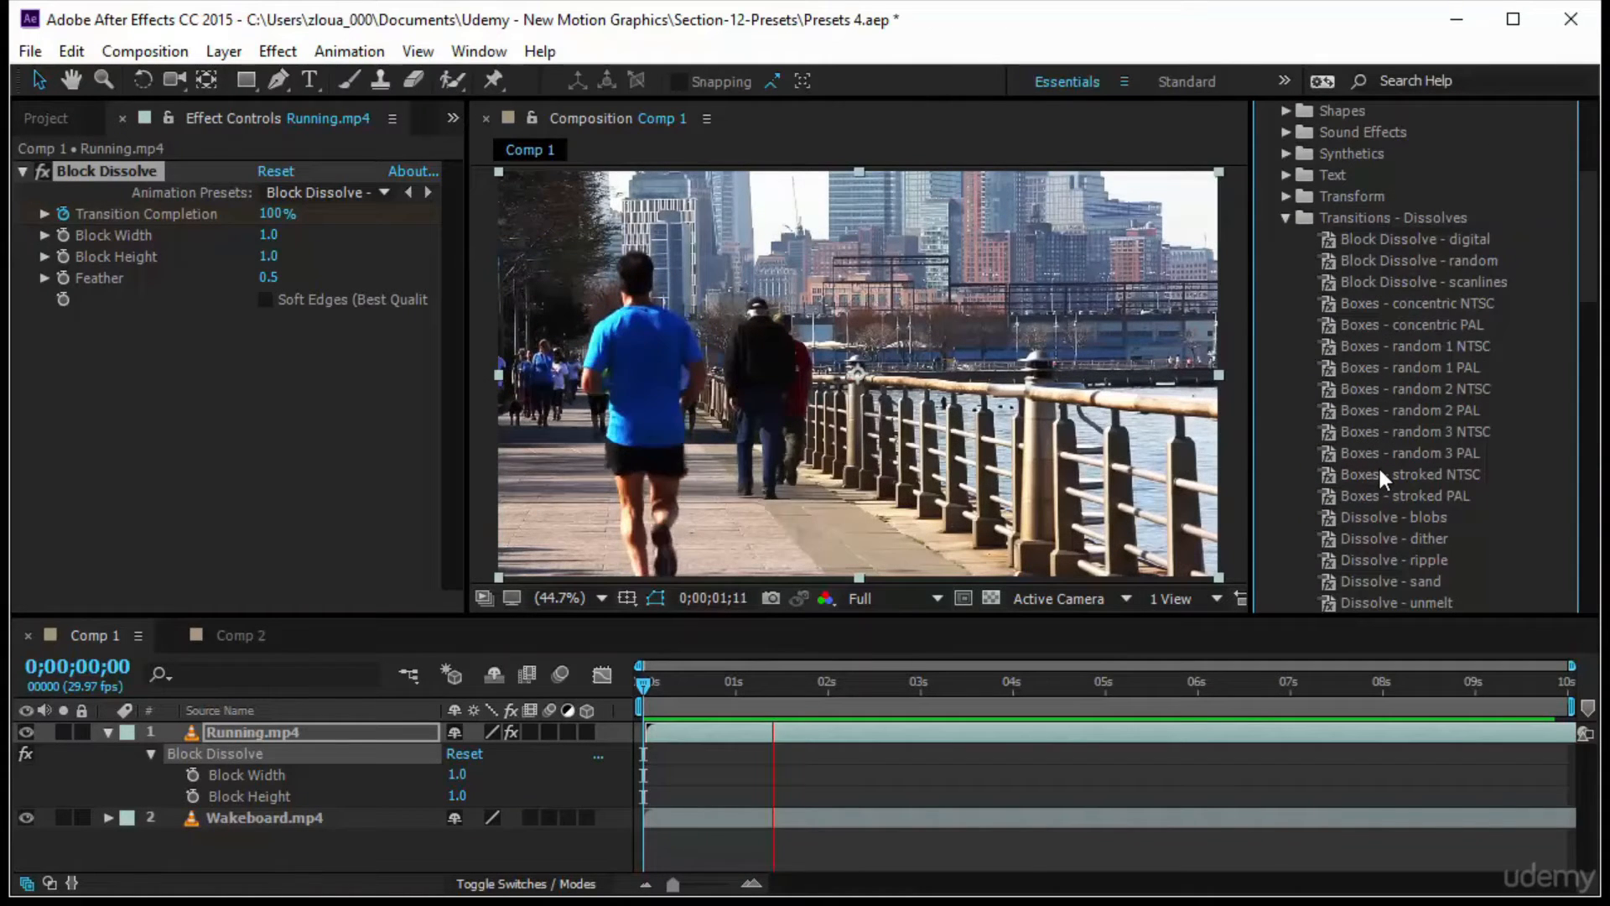
# Delete all effects from Running.mp4 and apply the Block Dissolve - scanlines preset to it at 0;00;00;00.
pyautogui.click(299, 734)
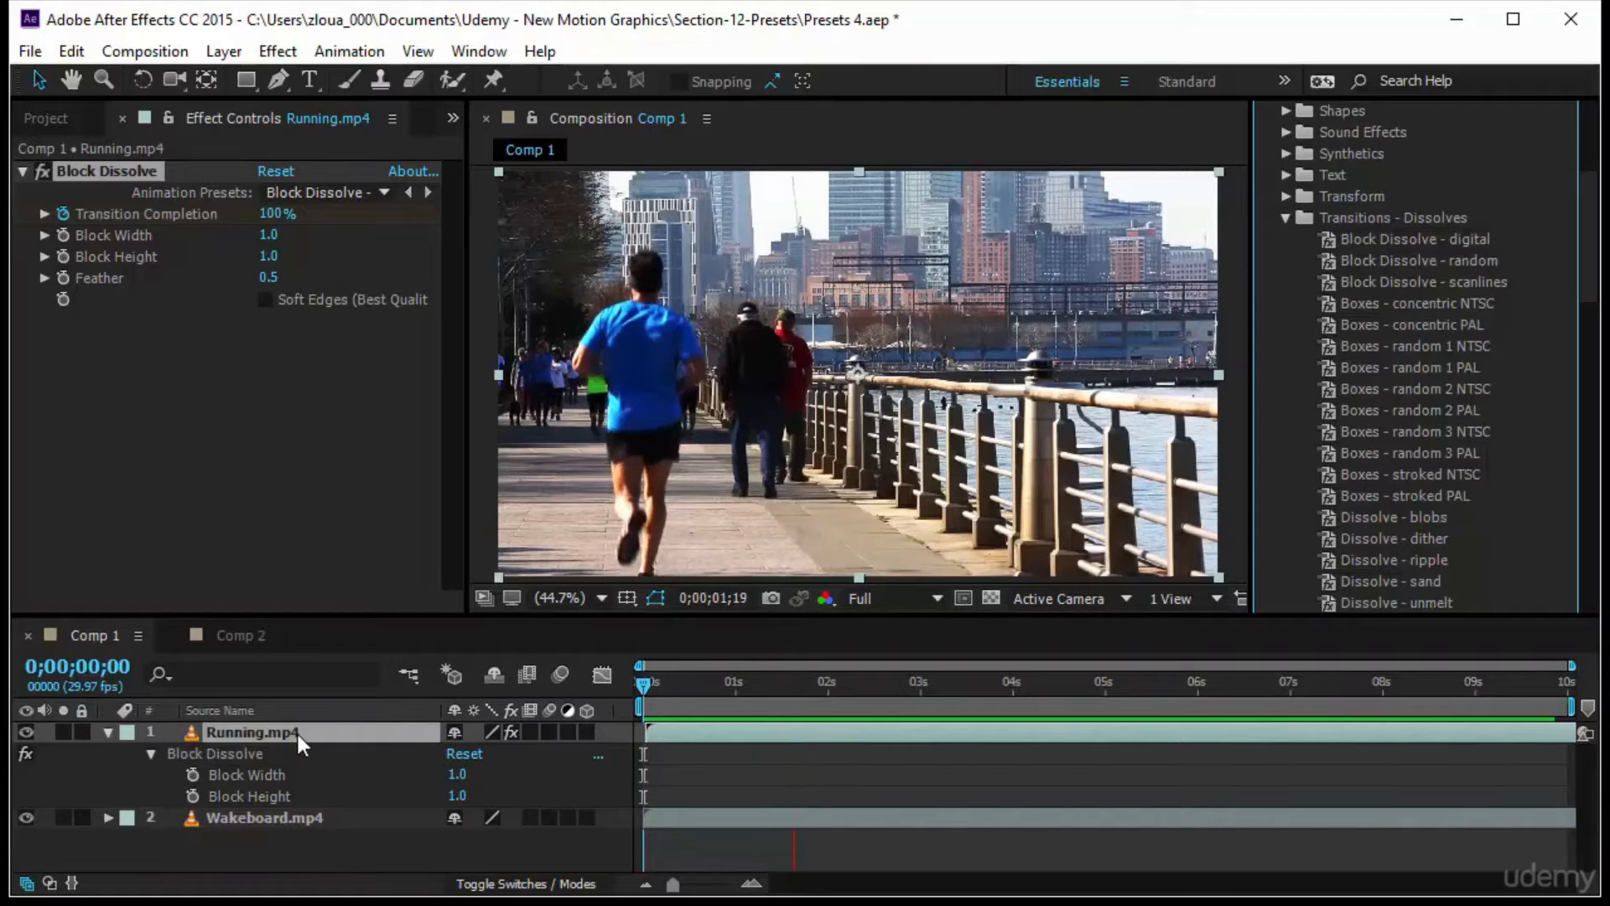
pyautogui.click(109, 734)
pyautogui.click(109, 733)
pyautogui.click(161, 752)
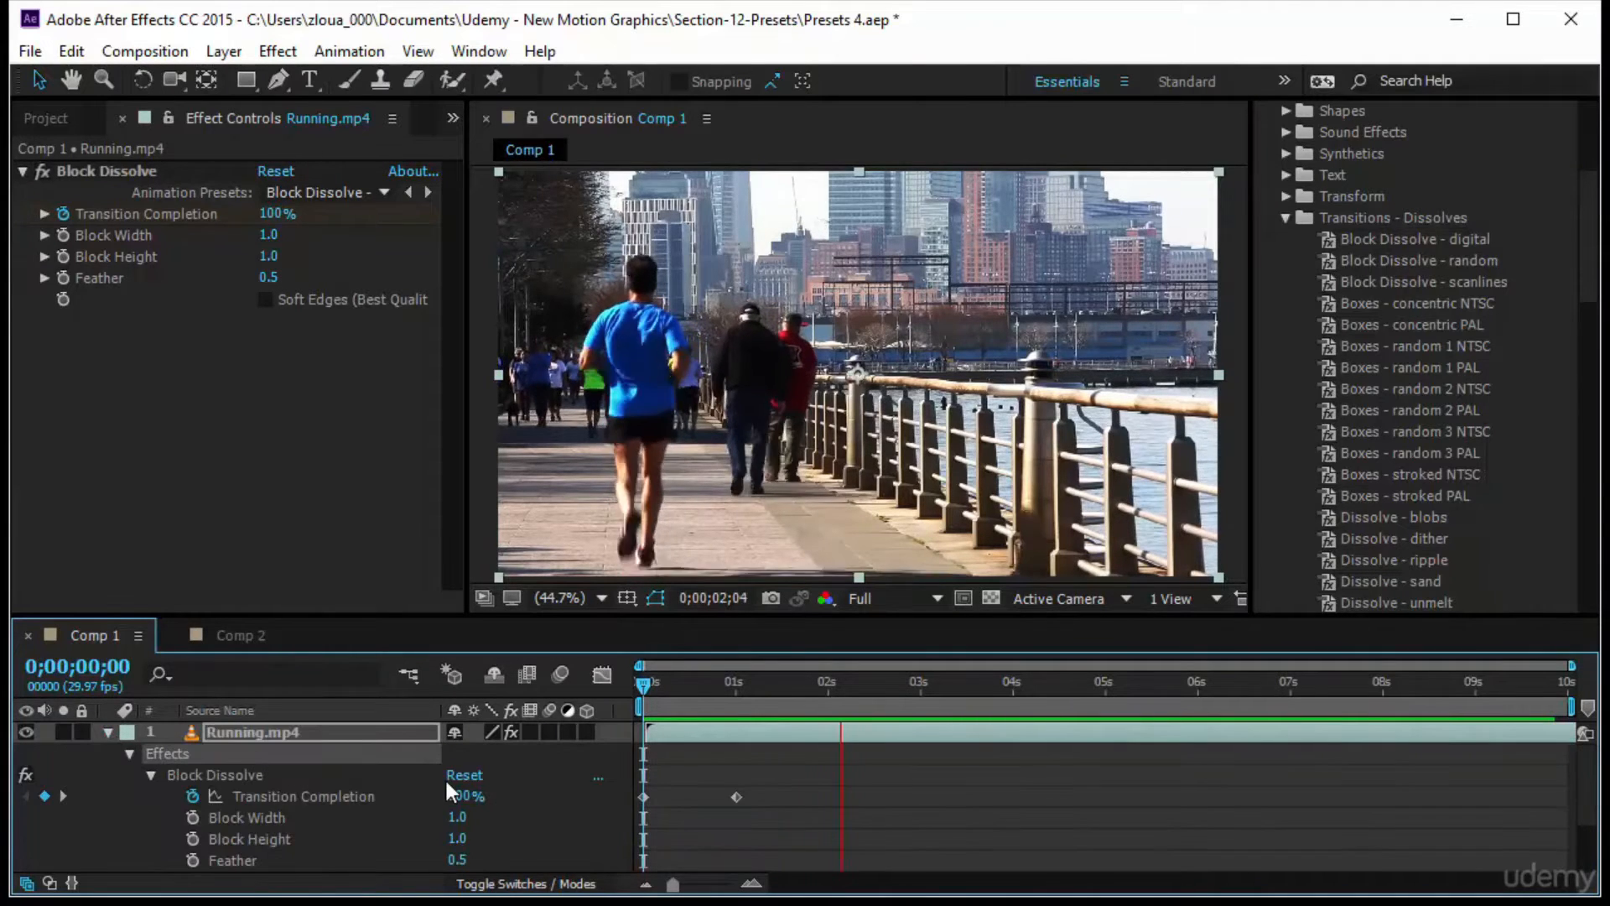
pyautogui.hotkey('ctrl', 'z')
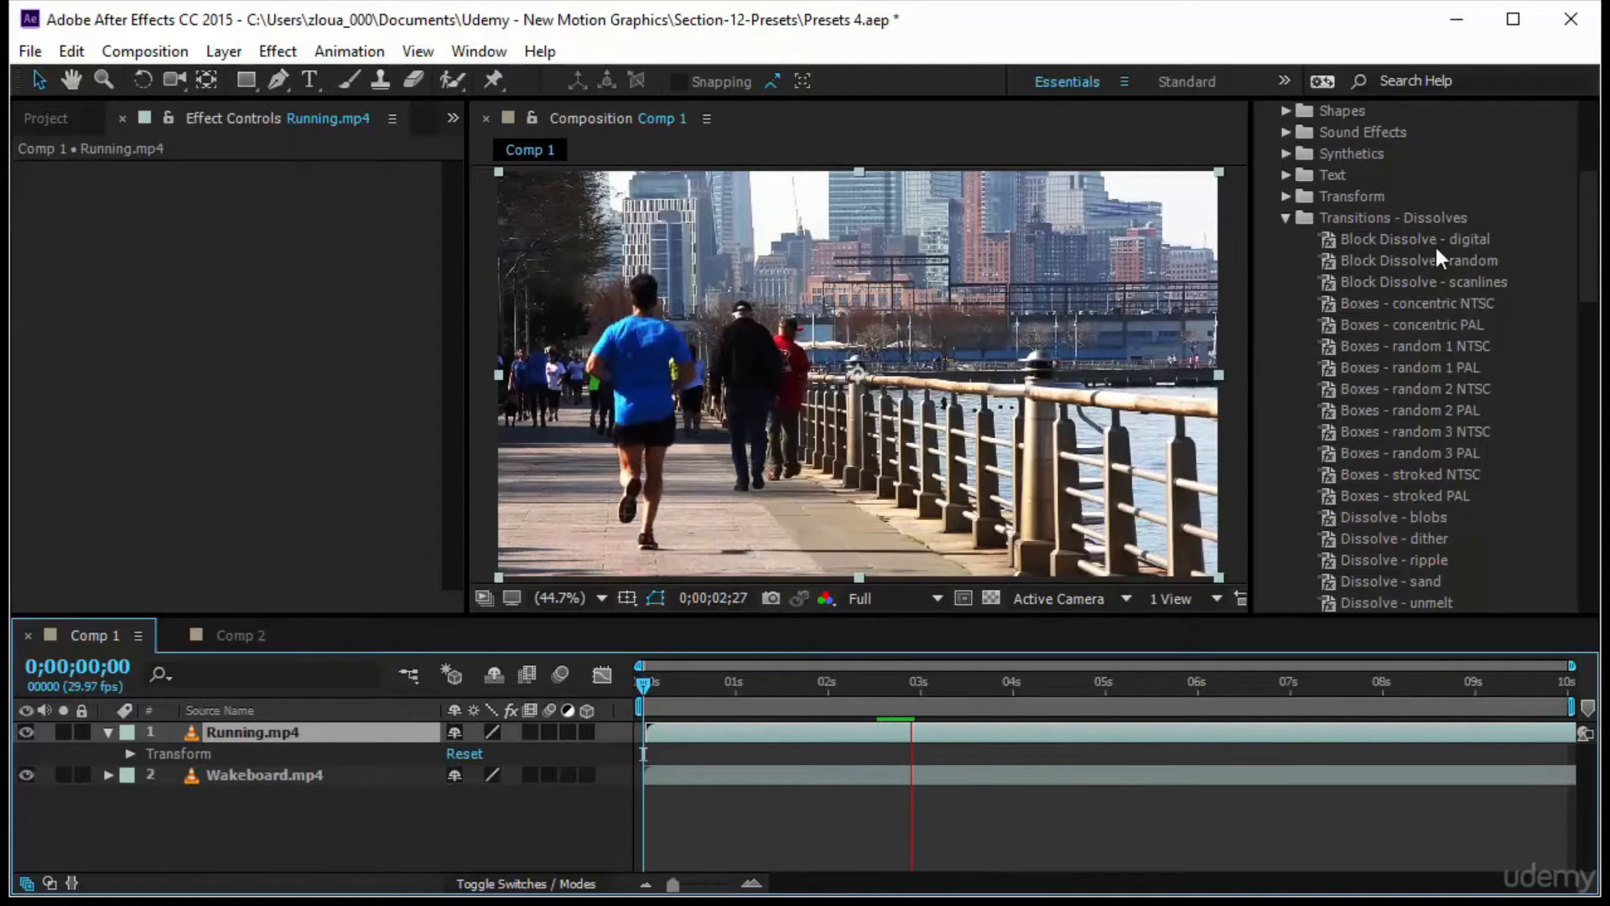
pyautogui.click(1462, 287)
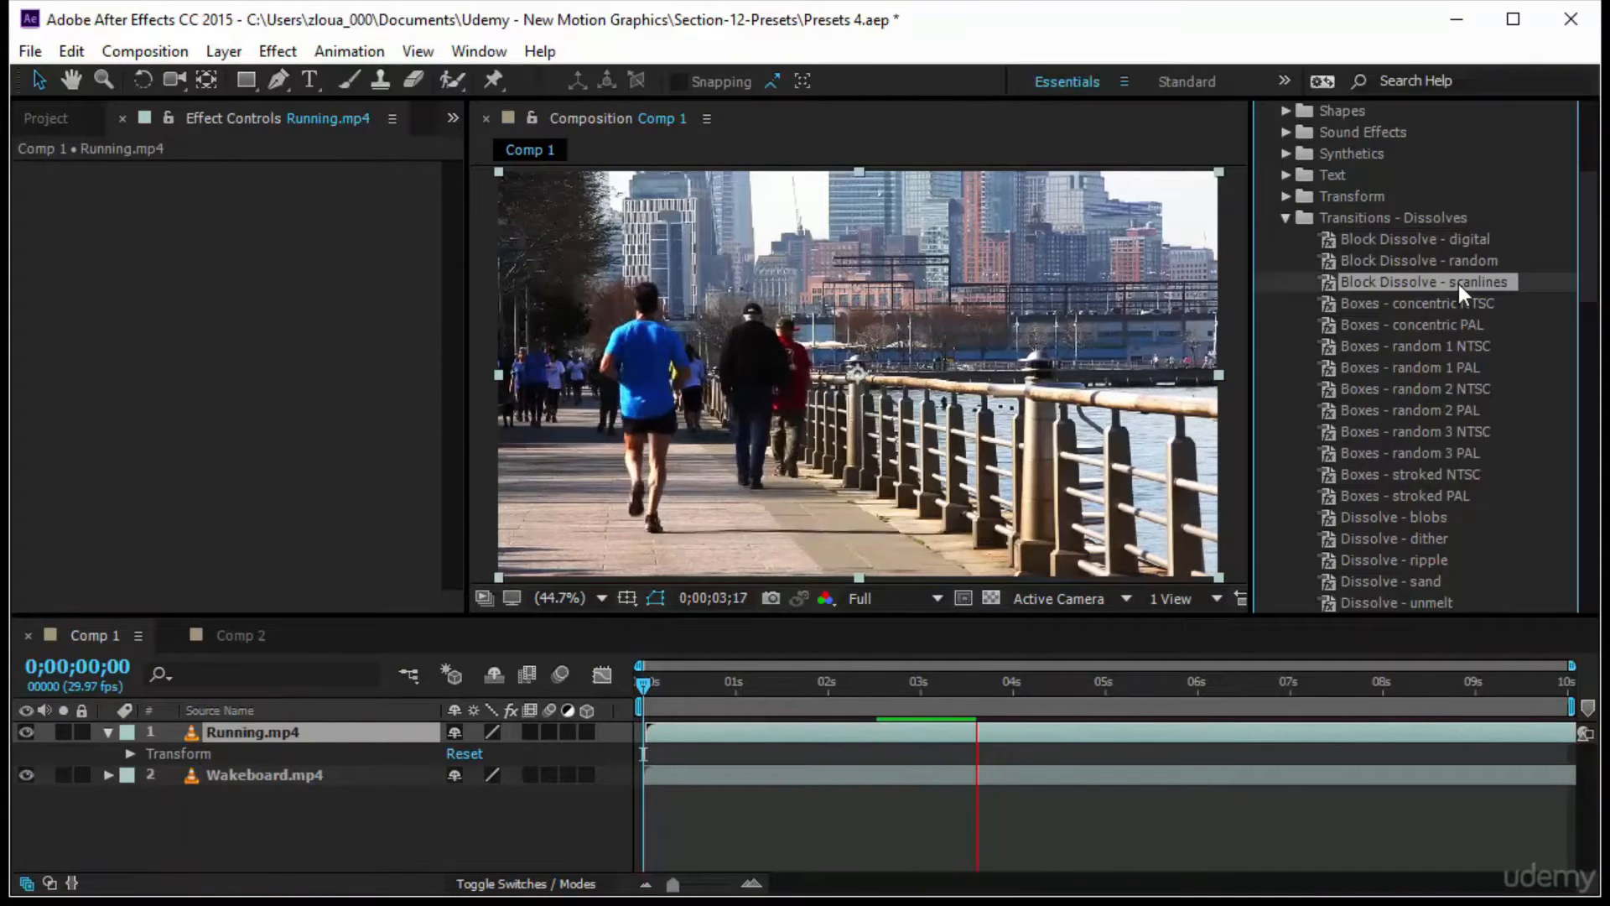
pyautogui.moveTo(1462, 288); pyautogui.dragTo(285, 738)
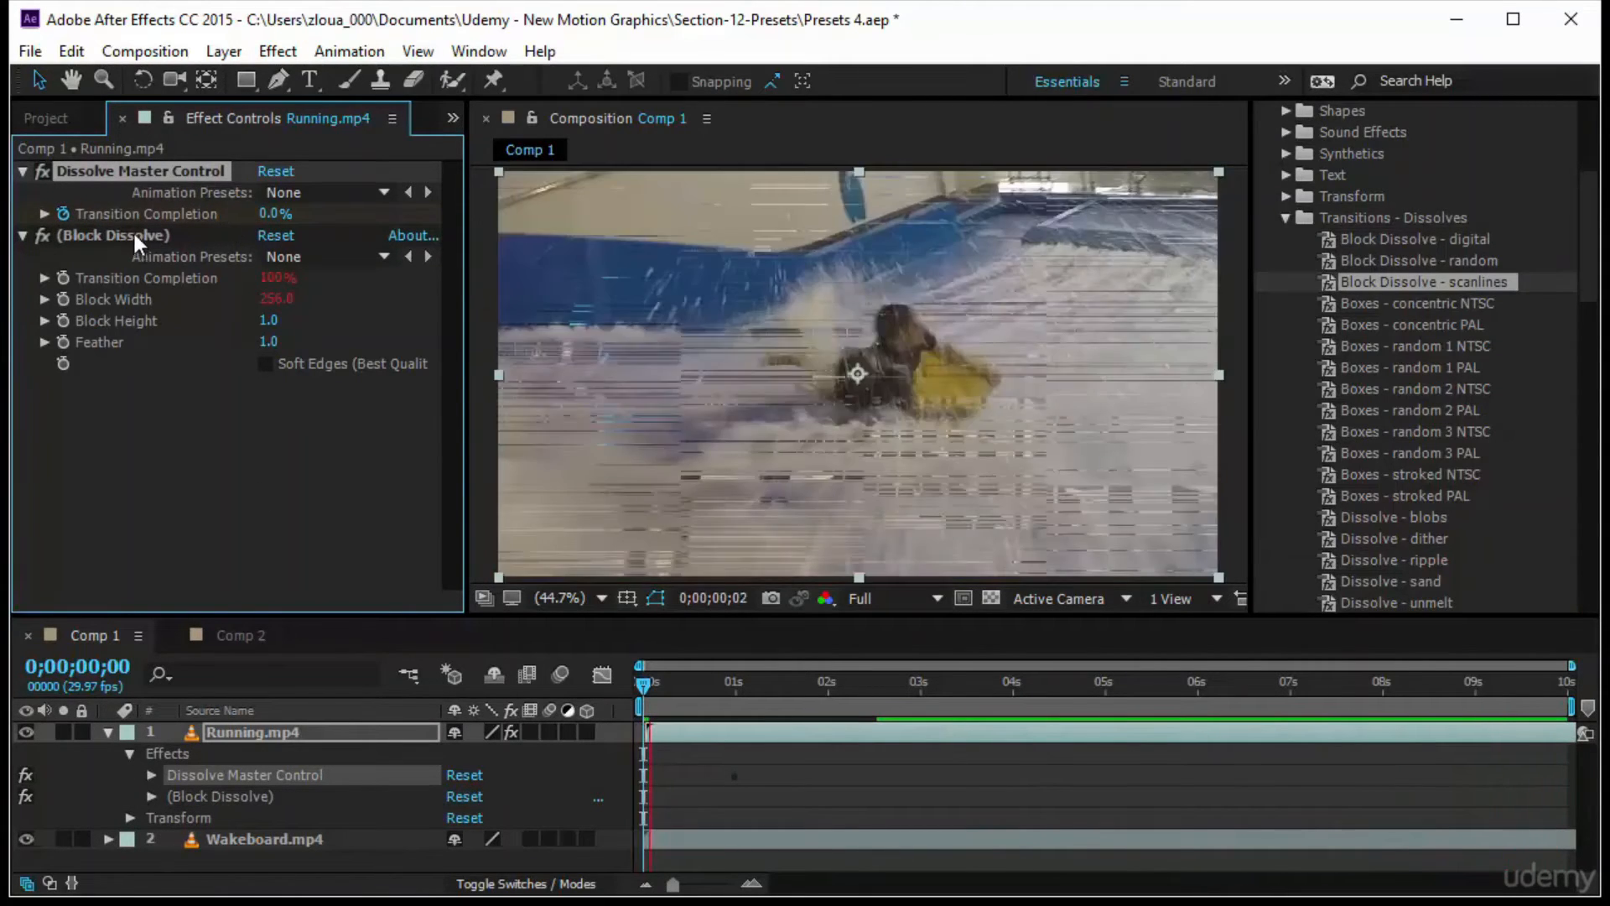
# Examine the Dissolve Master Control and Block Dissolve effects on Running.mp4 while the scanlines transition plays, and browse the other dissolve presets.
pyautogui.click(134, 240)
pyautogui.click(153, 401)
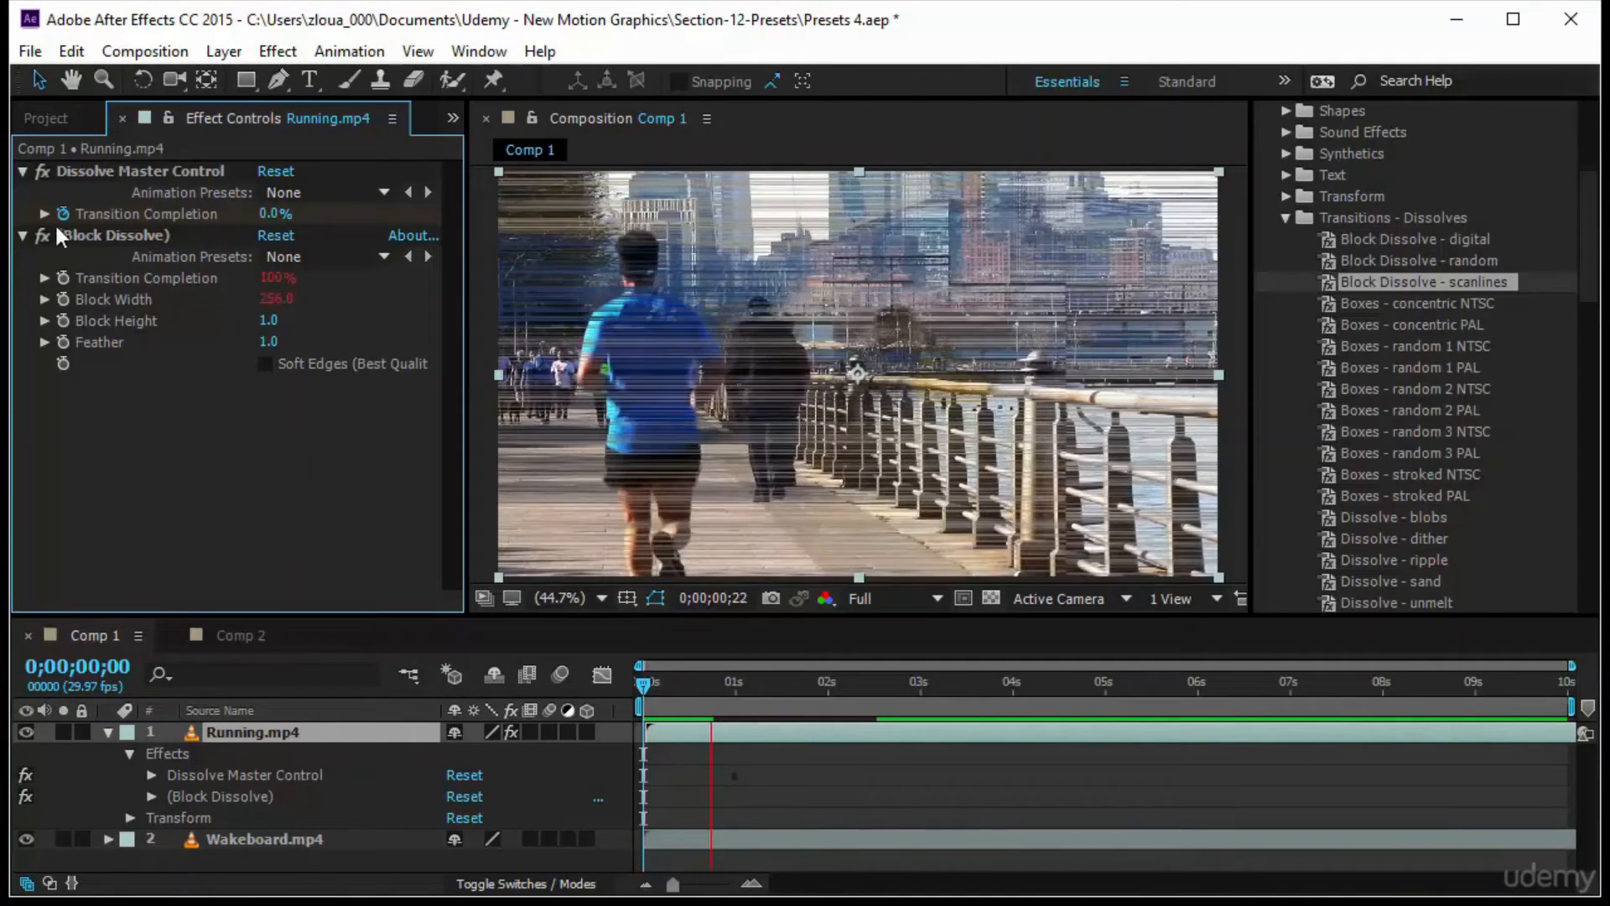
pyautogui.click(109, 171)
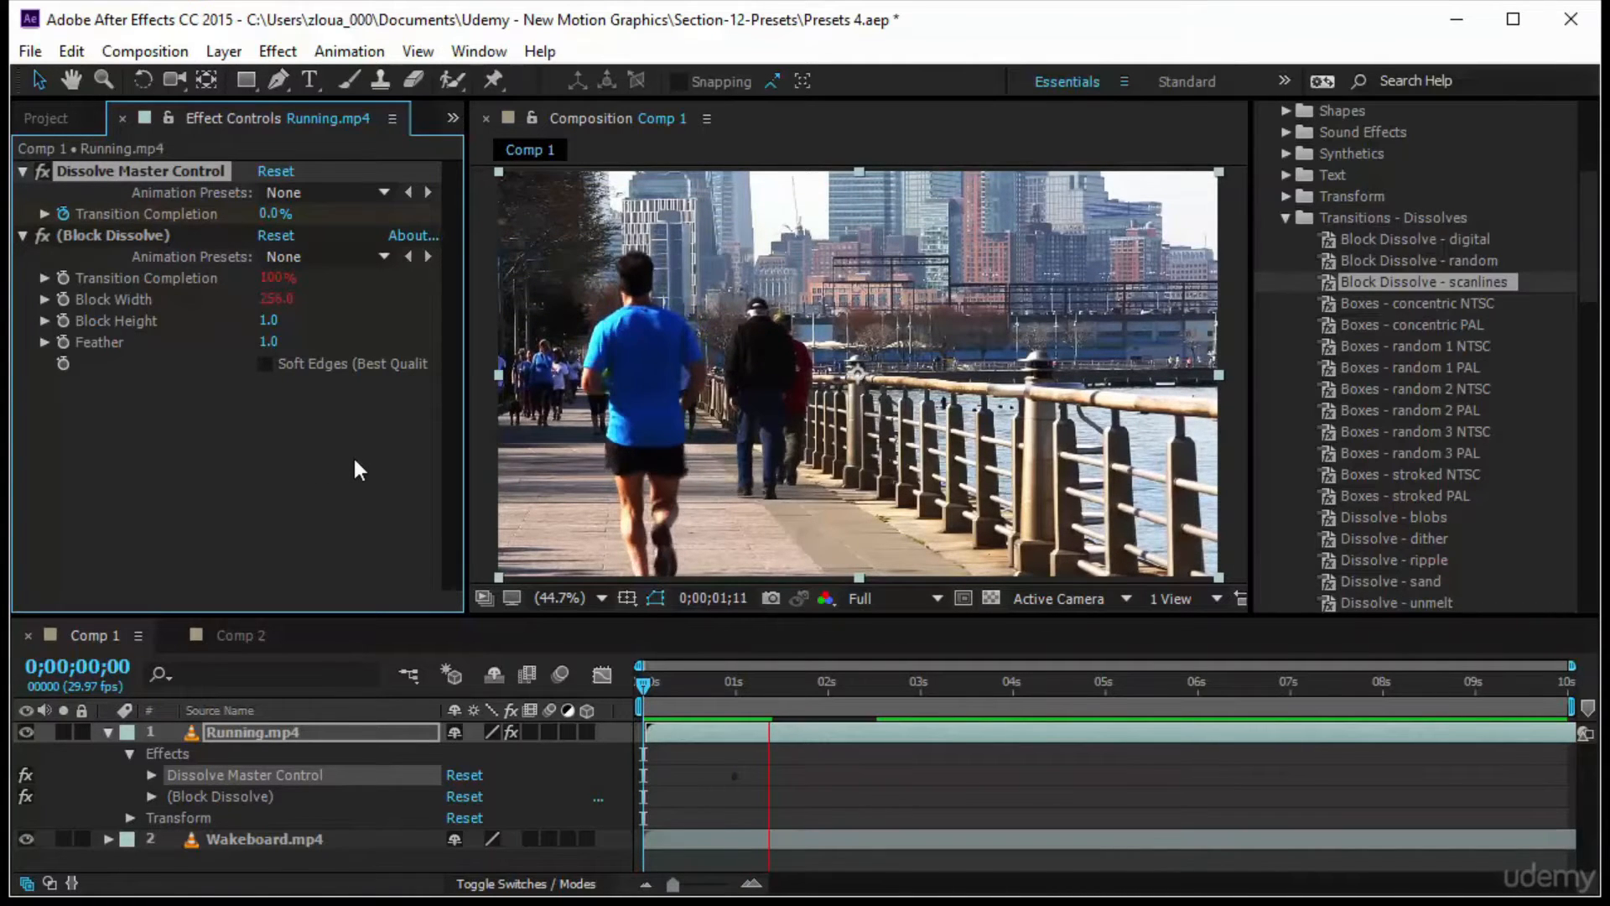
pyautogui.scroll(-5, 1406, 480)
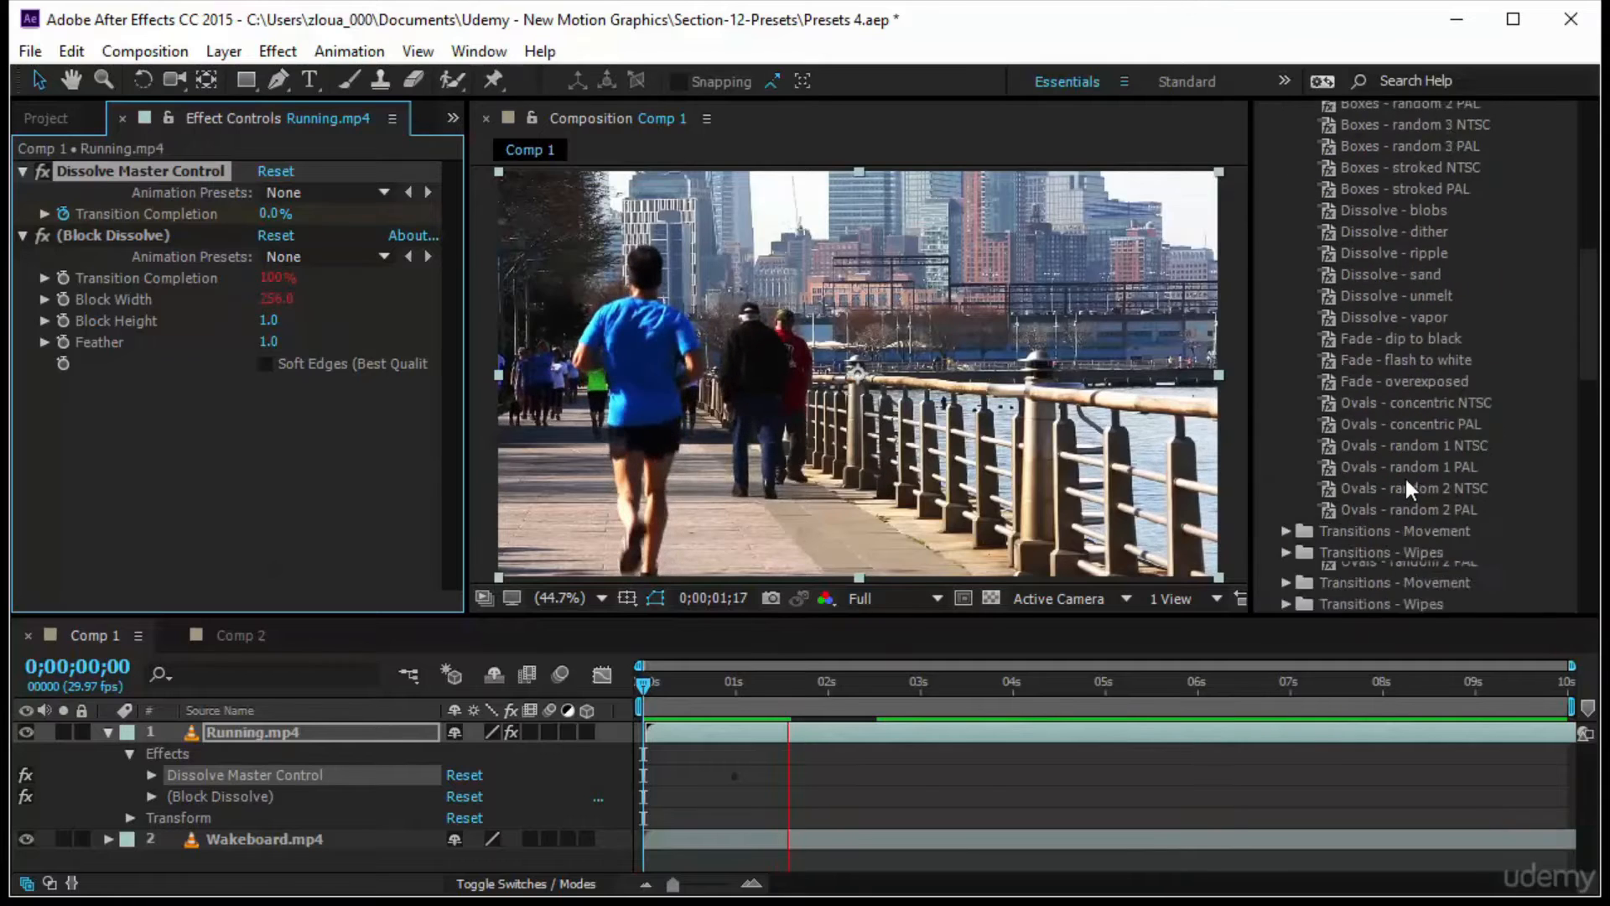
# Compare the Block Dissolve - scanlines preset with the plain Transition effects, and review its Dissolve Master Control and Block Dissolve effects on Running.mp4.
pyautogui.scroll(-10, 1405, 476)
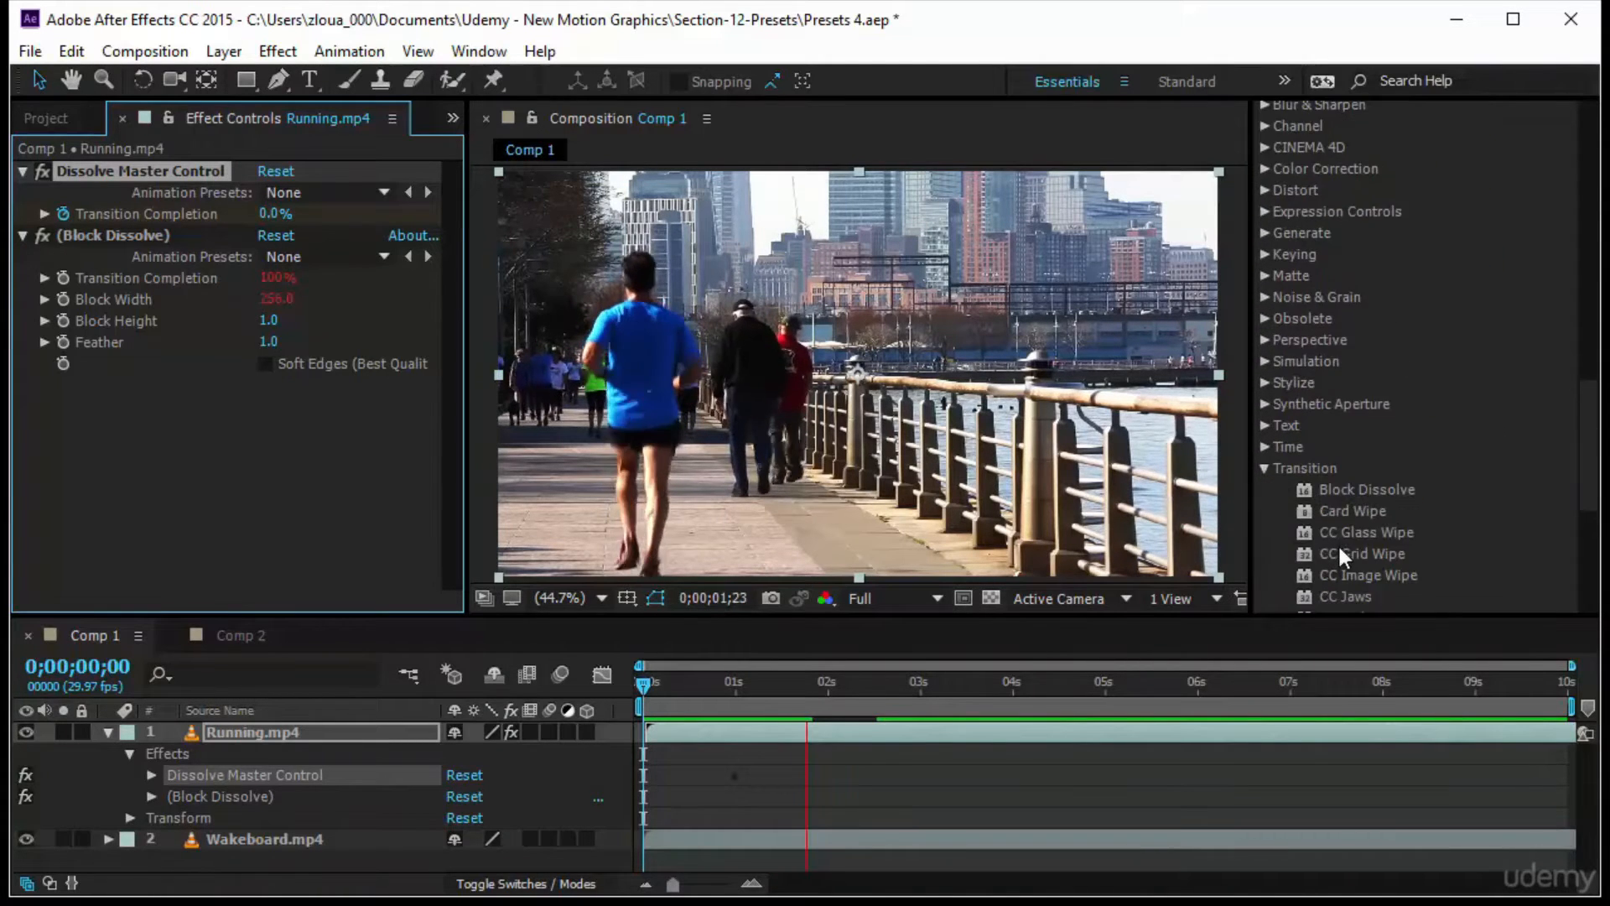
pyautogui.scroll(-3, 1337, 543)
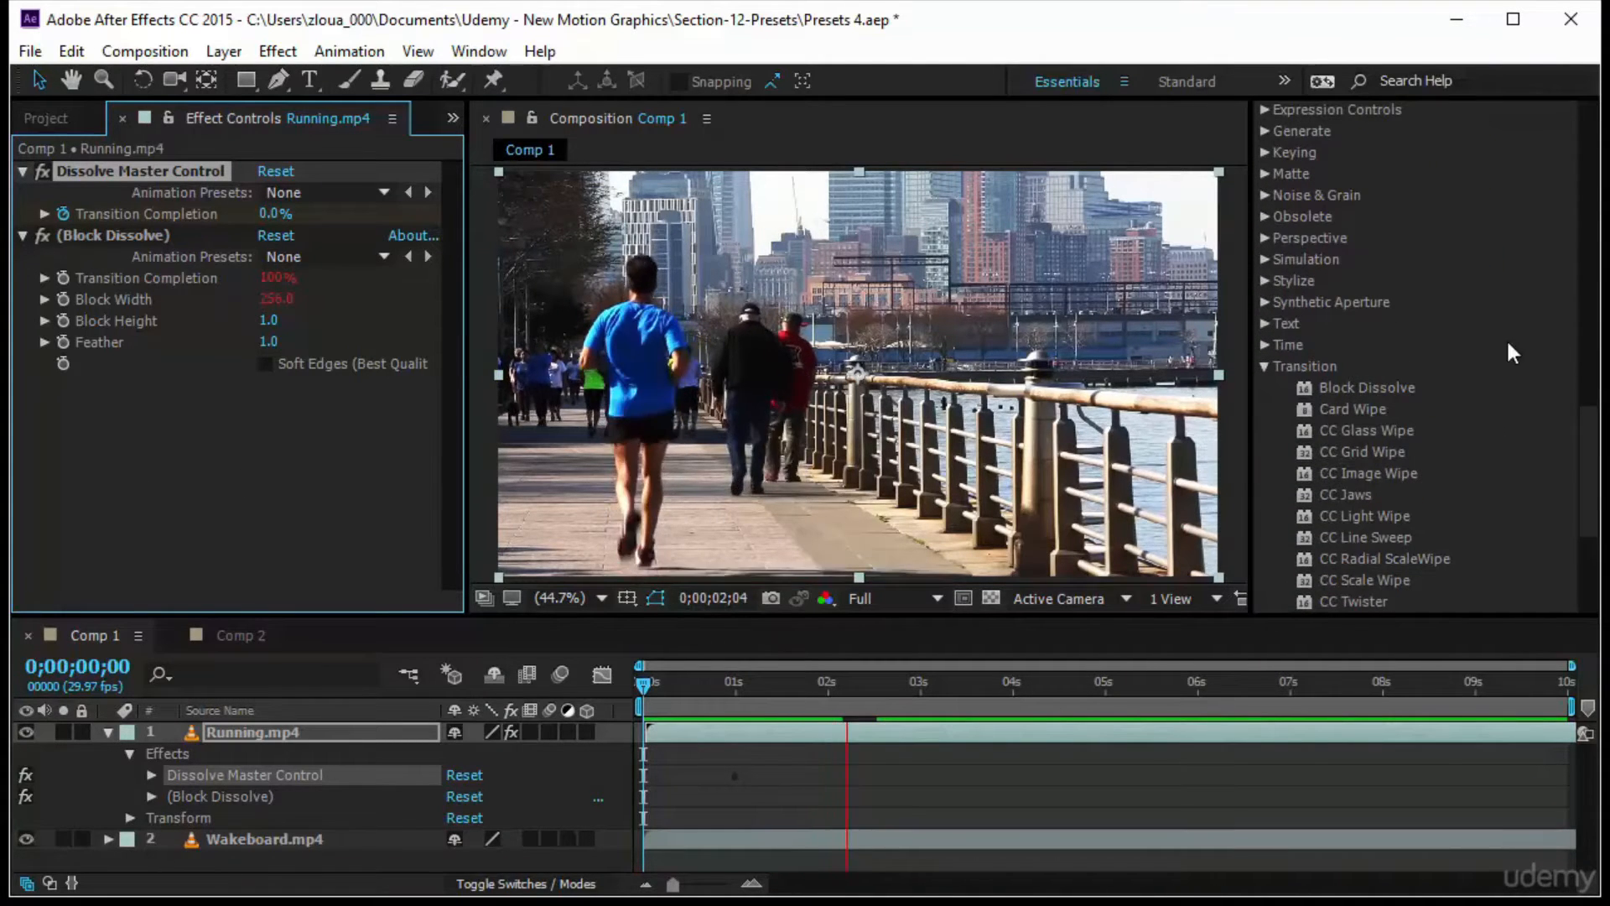
pyautogui.scroll(10, 1407, 371)
pyautogui.click(1414, 383)
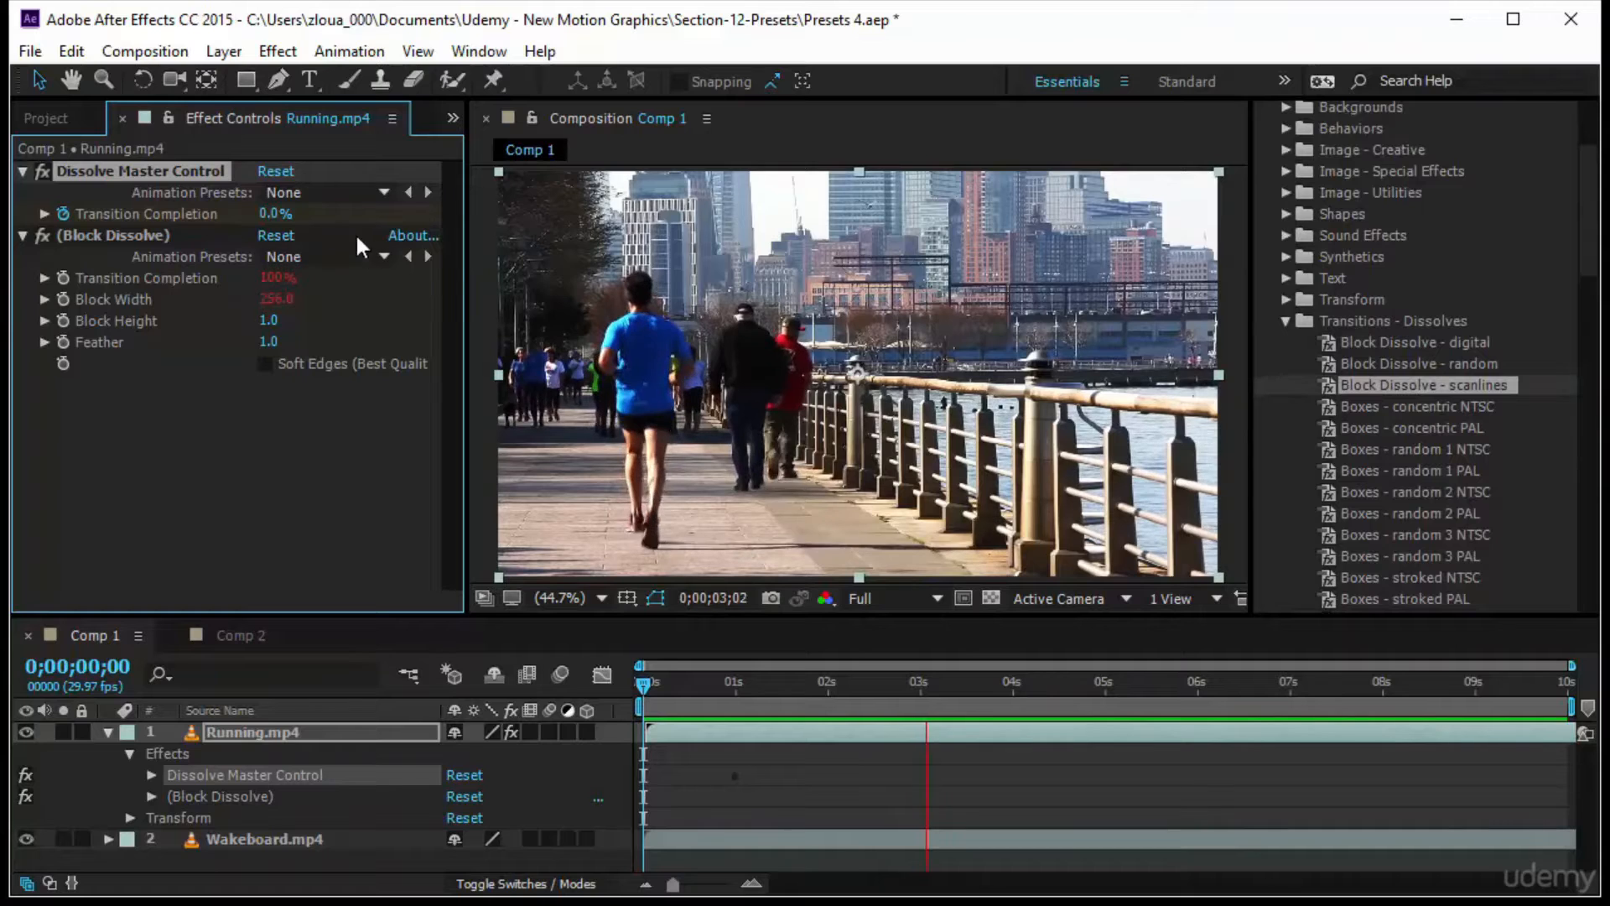
pyautogui.click(369, 193)
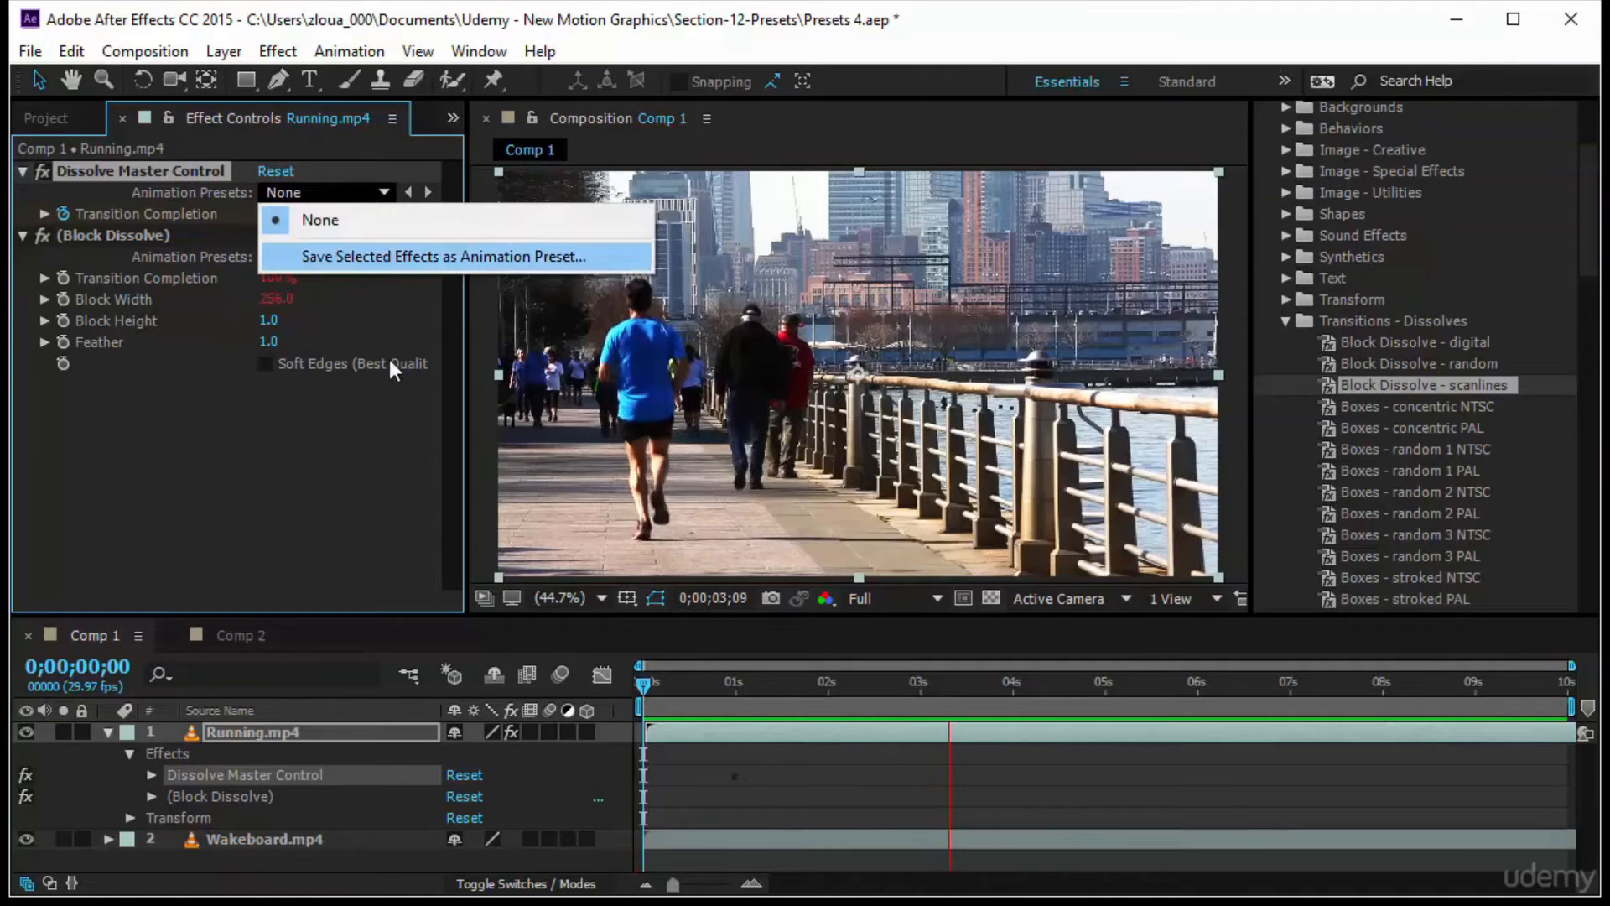
pyautogui.click(379, 470)
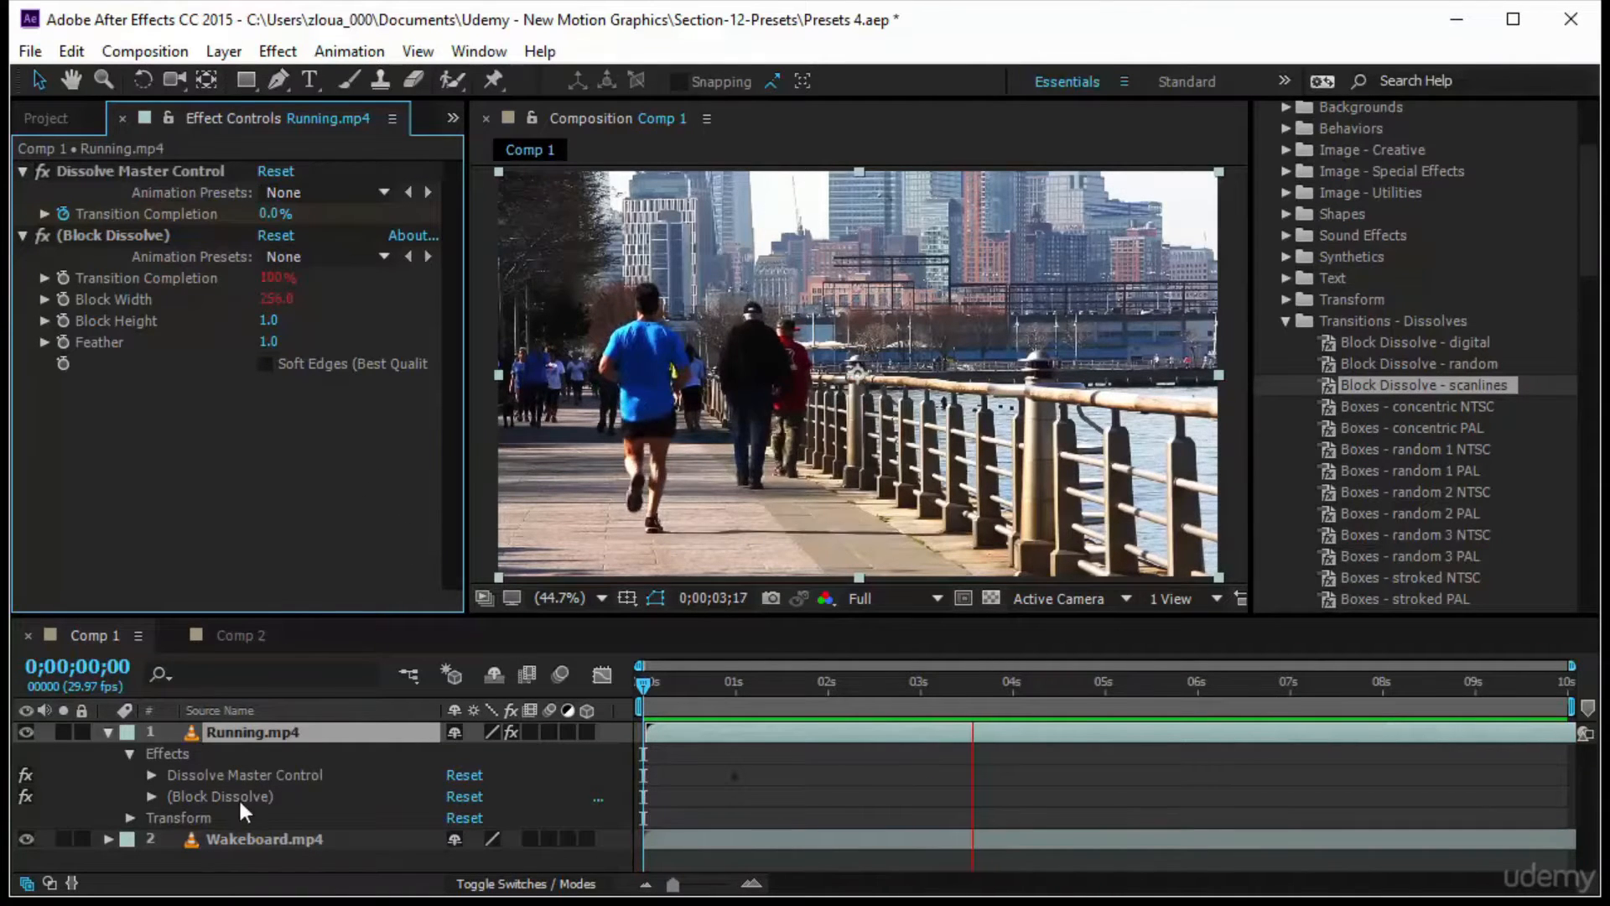
pyautogui.click(170, 755)
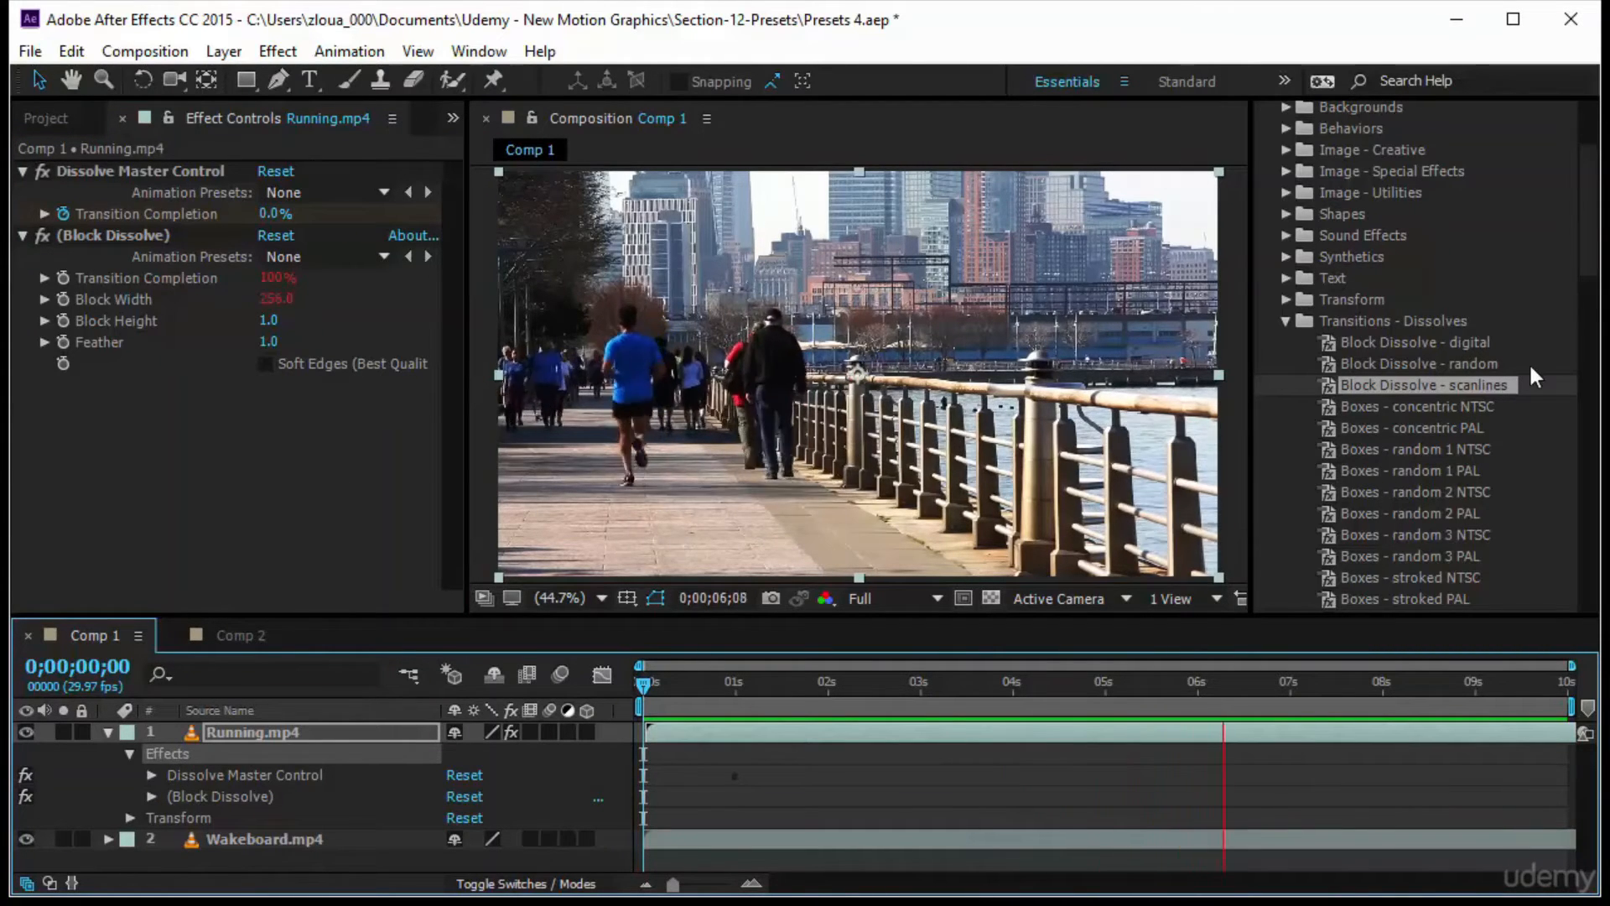
pyautogui.scroll(-4, 1531, 369)
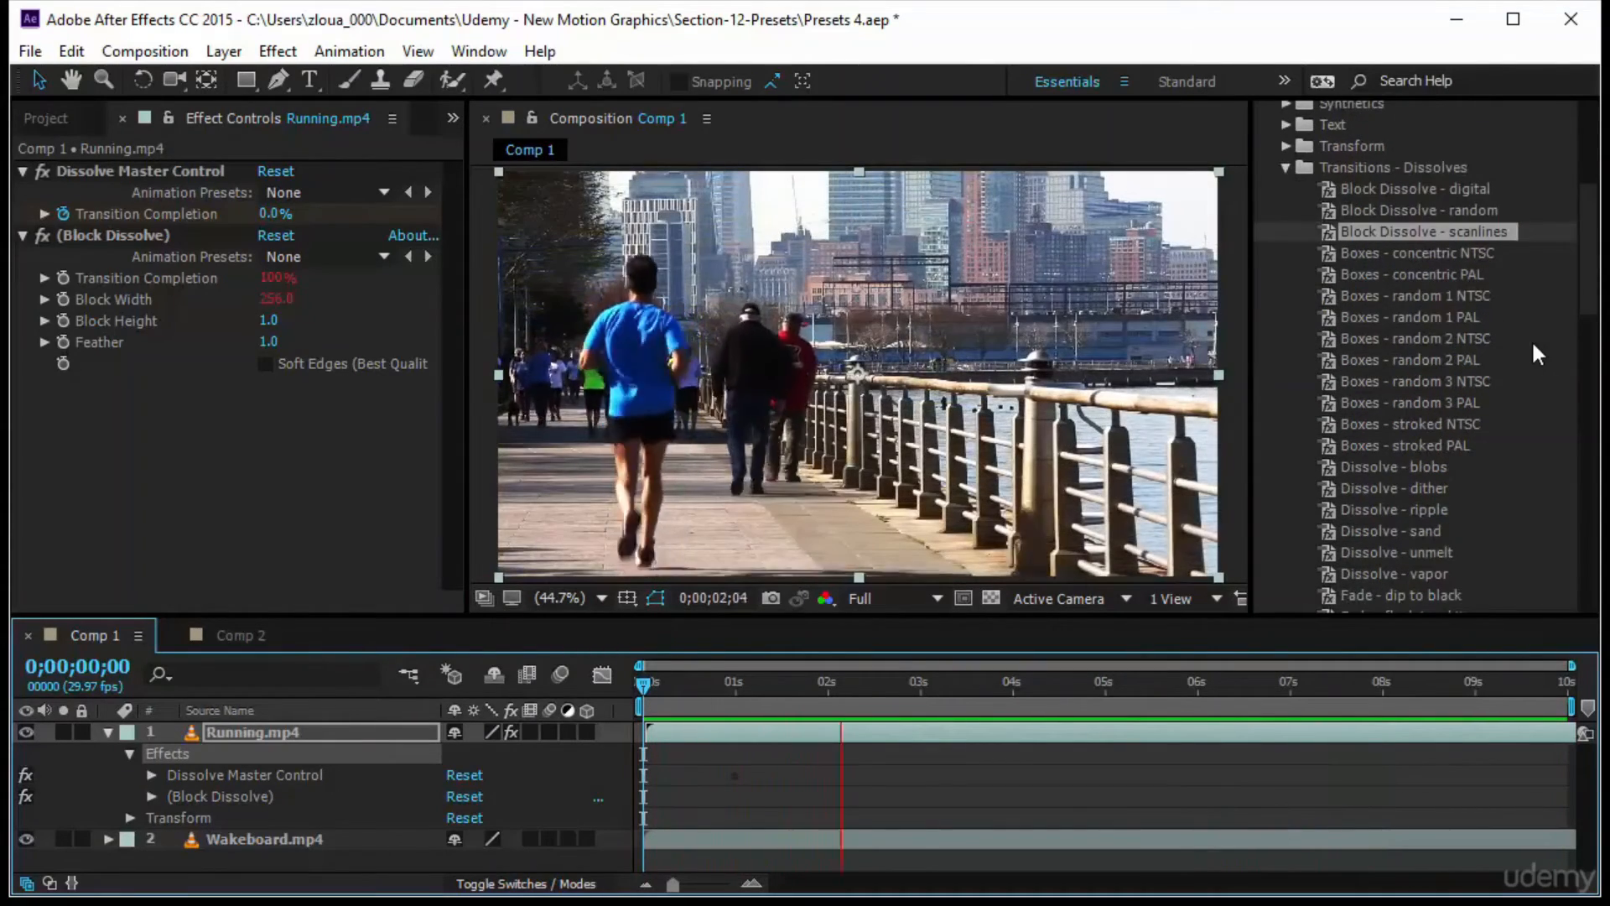
pyautogui.click(109, 169)
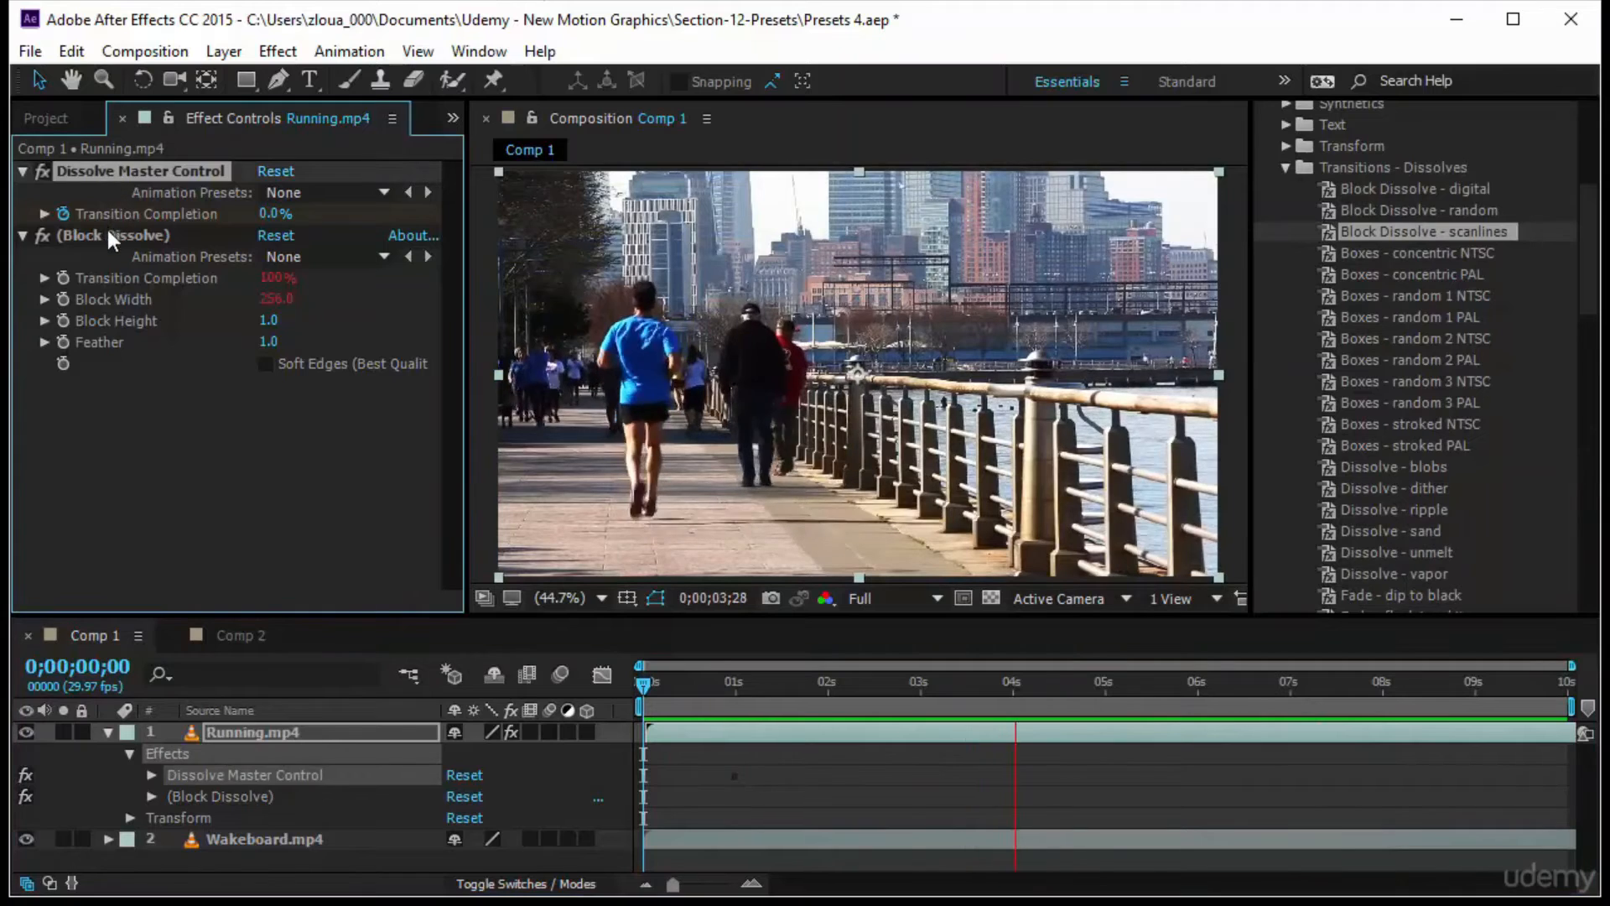
pyautogui.click(109, 234)
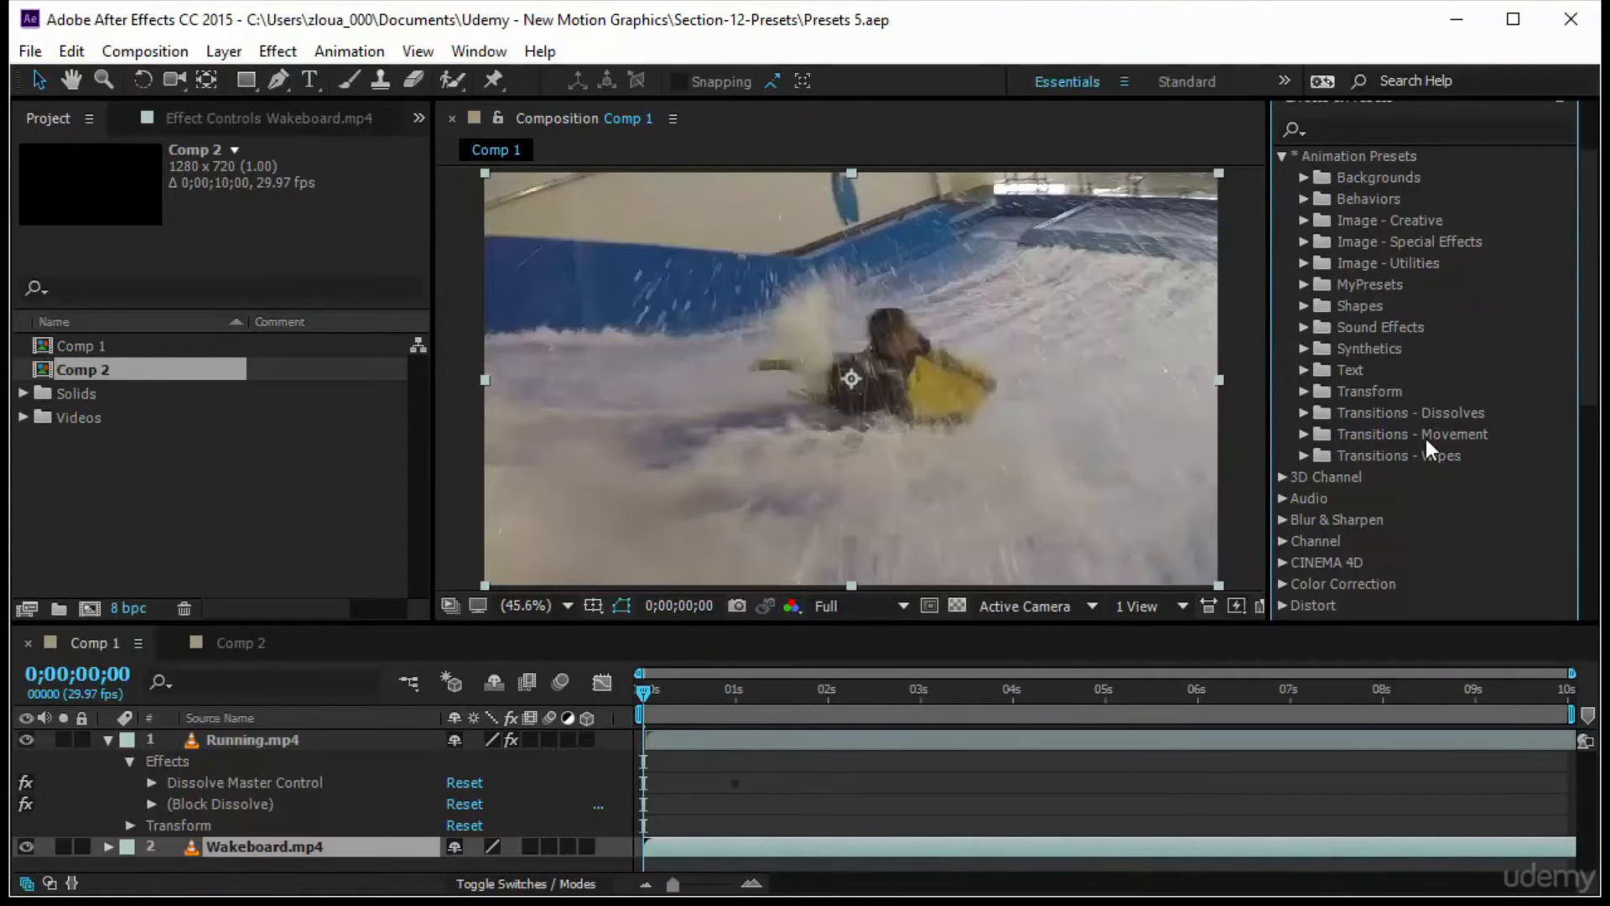
# Expand the Transitions - Movement presets and delete all effects from Running.mp4.
pyautogui.click(1306, 435)
pyautogui.scroll(-5, 1437, 479)
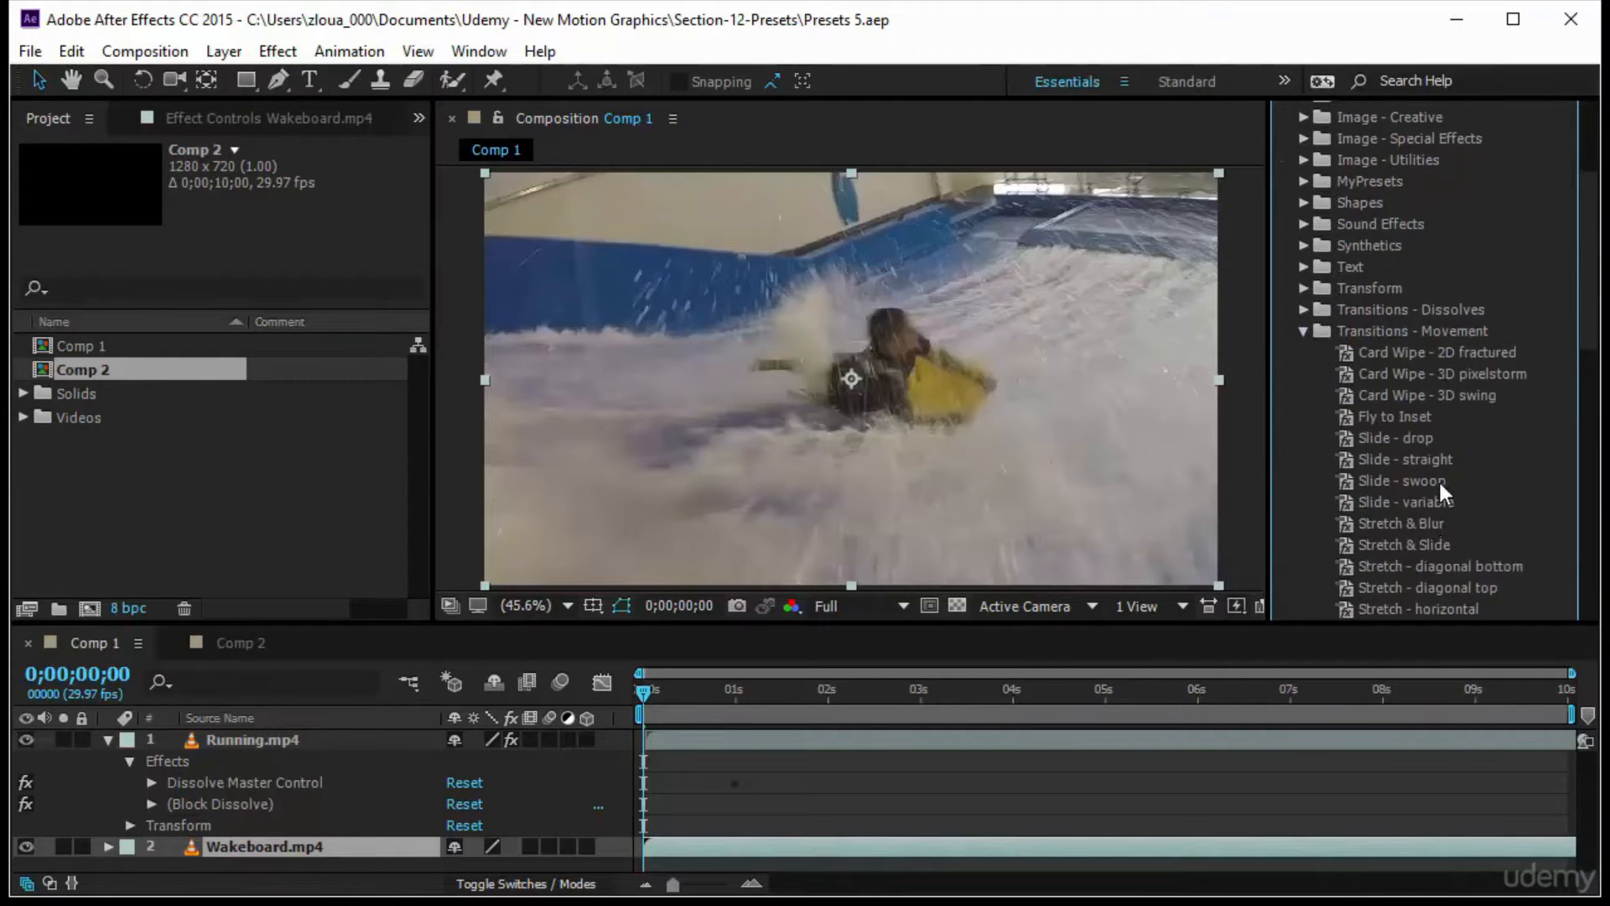
pyautogui.scroll(-4, 1441, 490)
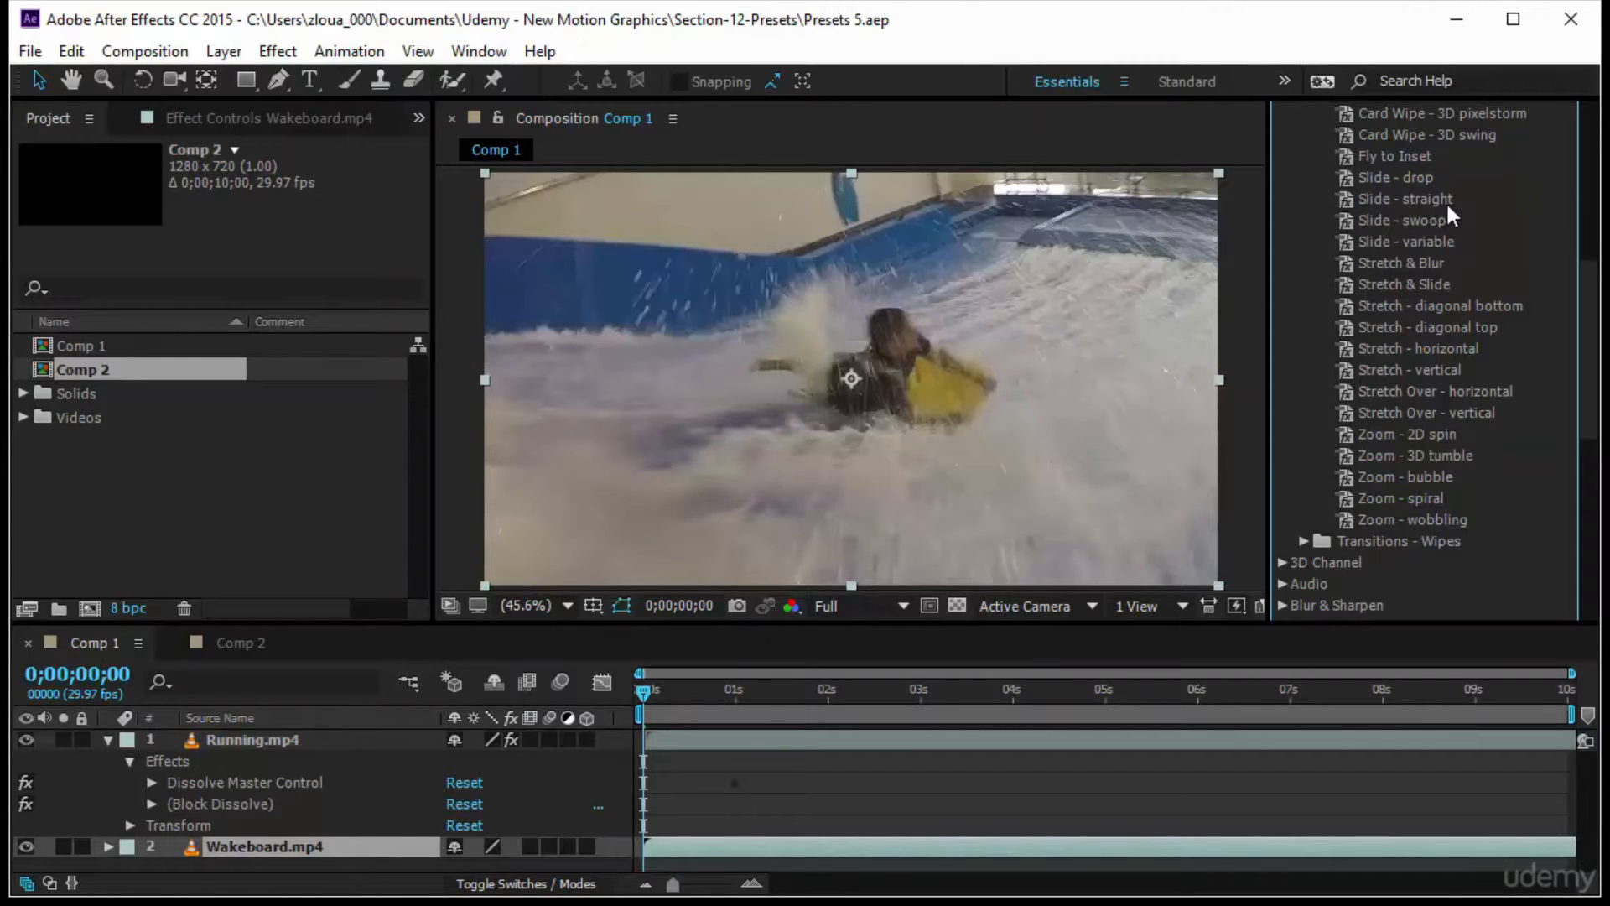
pyautogui.click(170, 760)
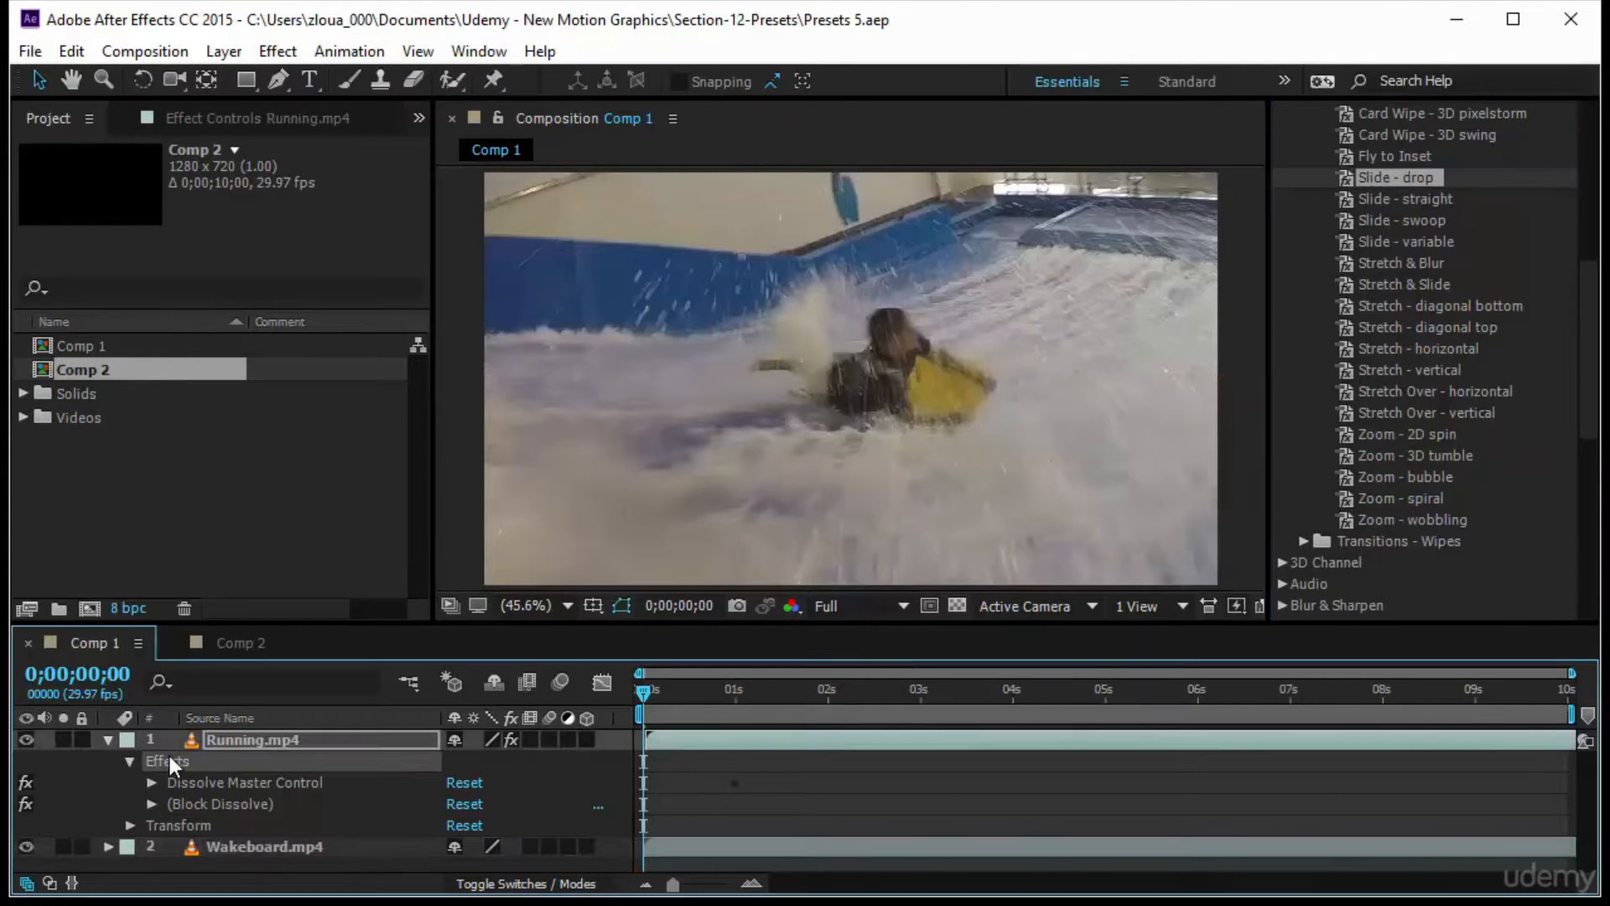
pyautogui.press('Delete')
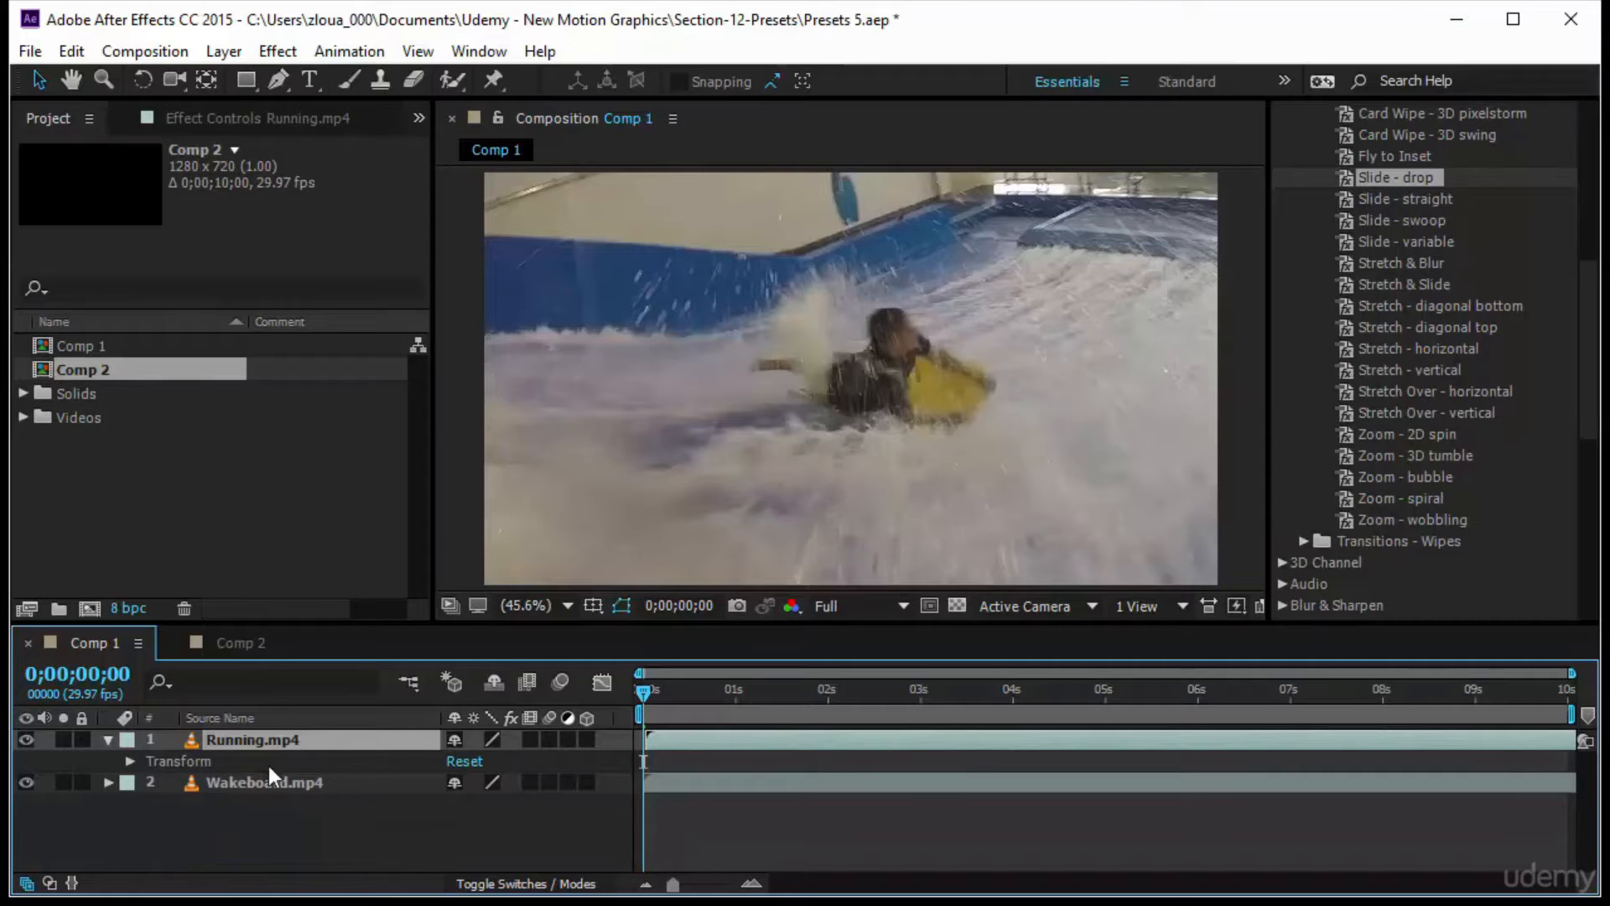
# Scrub through the clips, return to 0;00;00;00 and apply the Slide - drop preset to Running.mp4.
pyautogui.moveTo(677, 692); pyautogui.dragTo(937, 692)
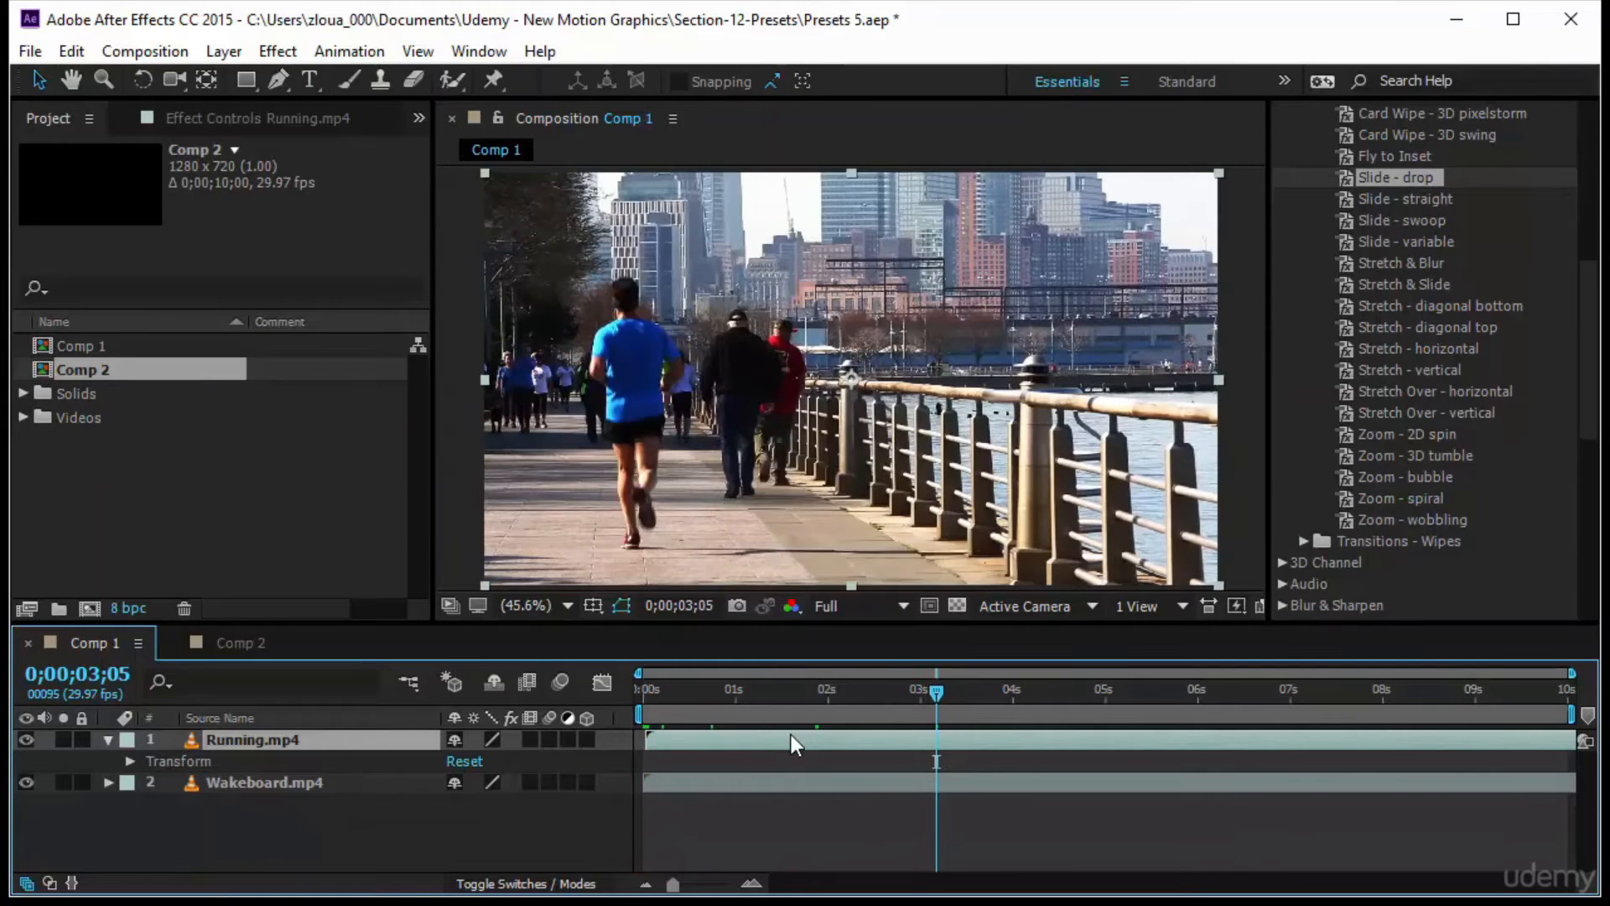
pyautogui.click(717, 786)
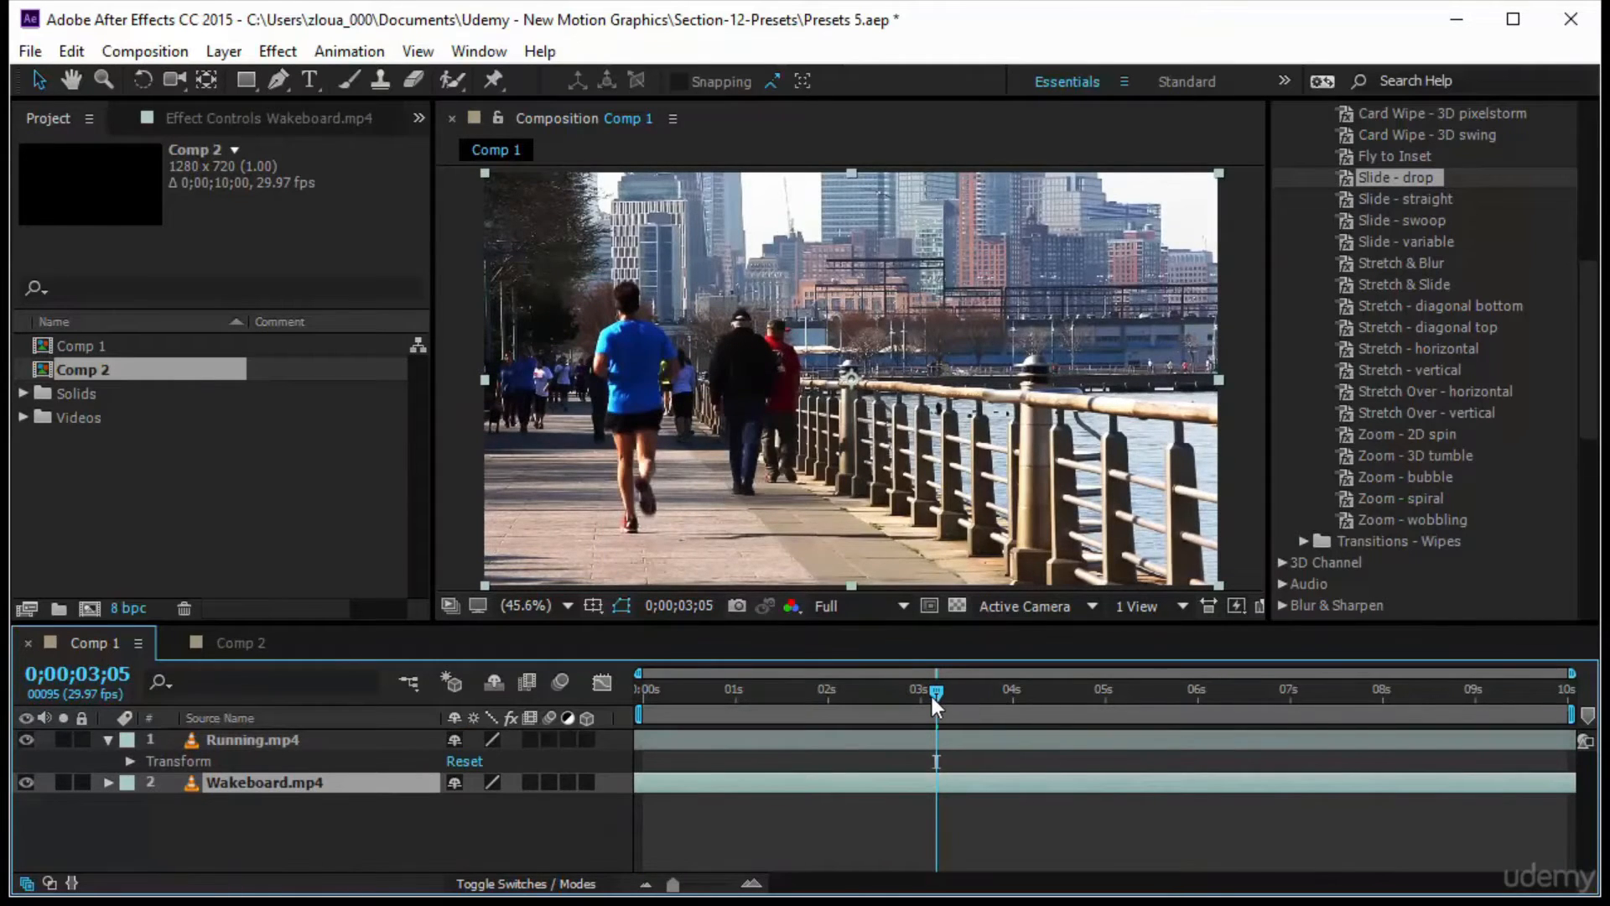
pyautogui.moveTo(934, 693); pyautogui.dragTo(643, 692)
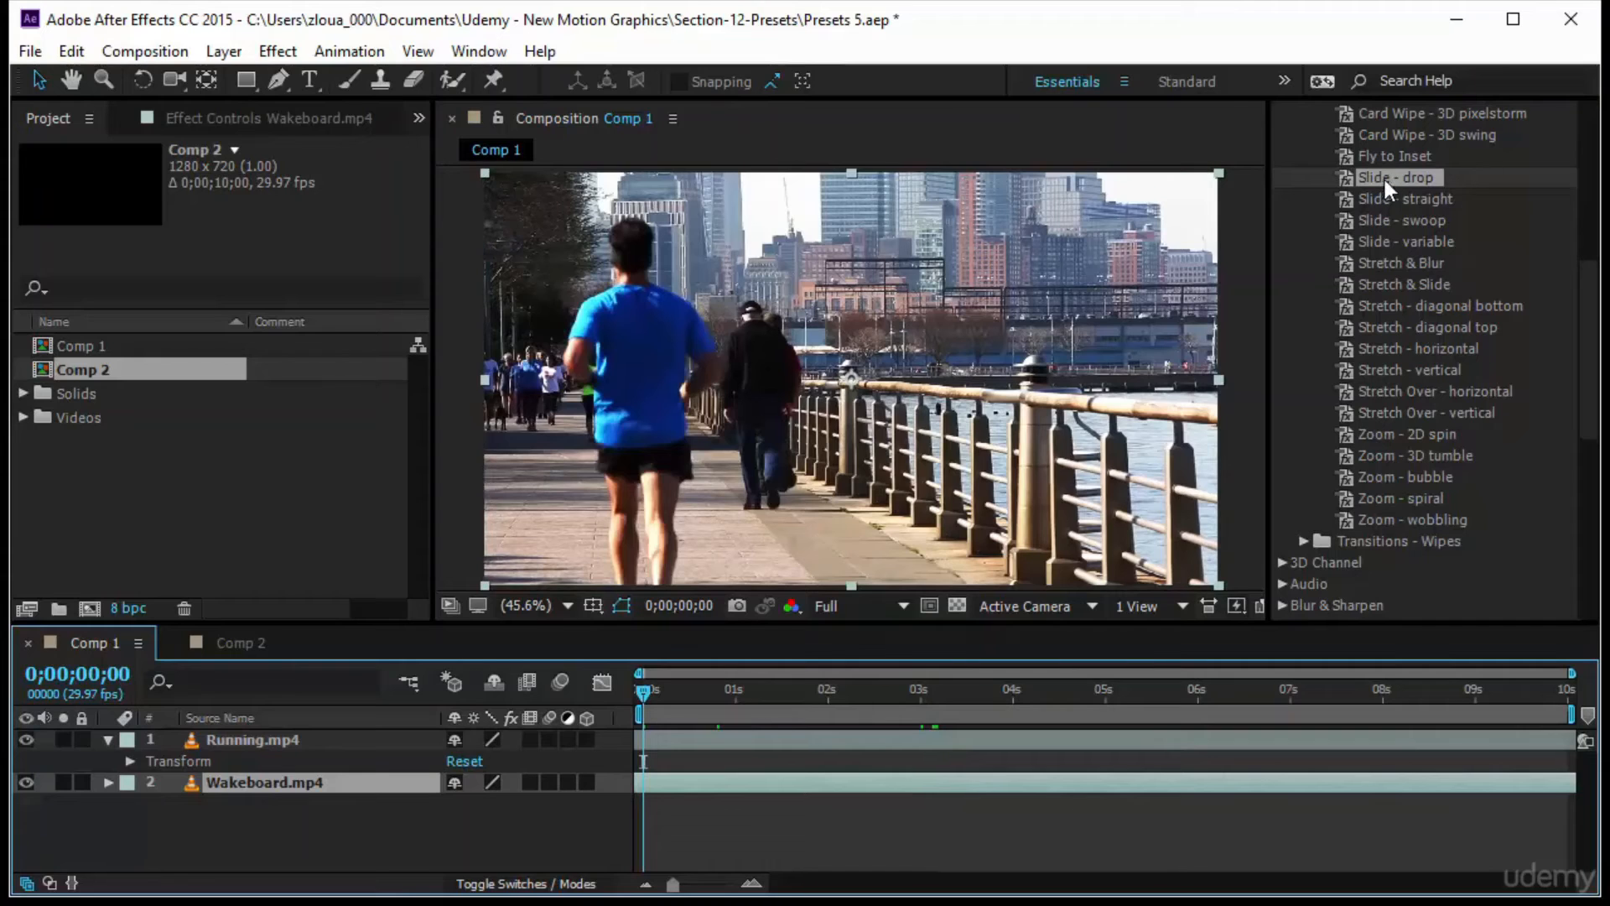
pyautogui.moveTo(1386, 183); pyautogui.dragTo(306, 742)
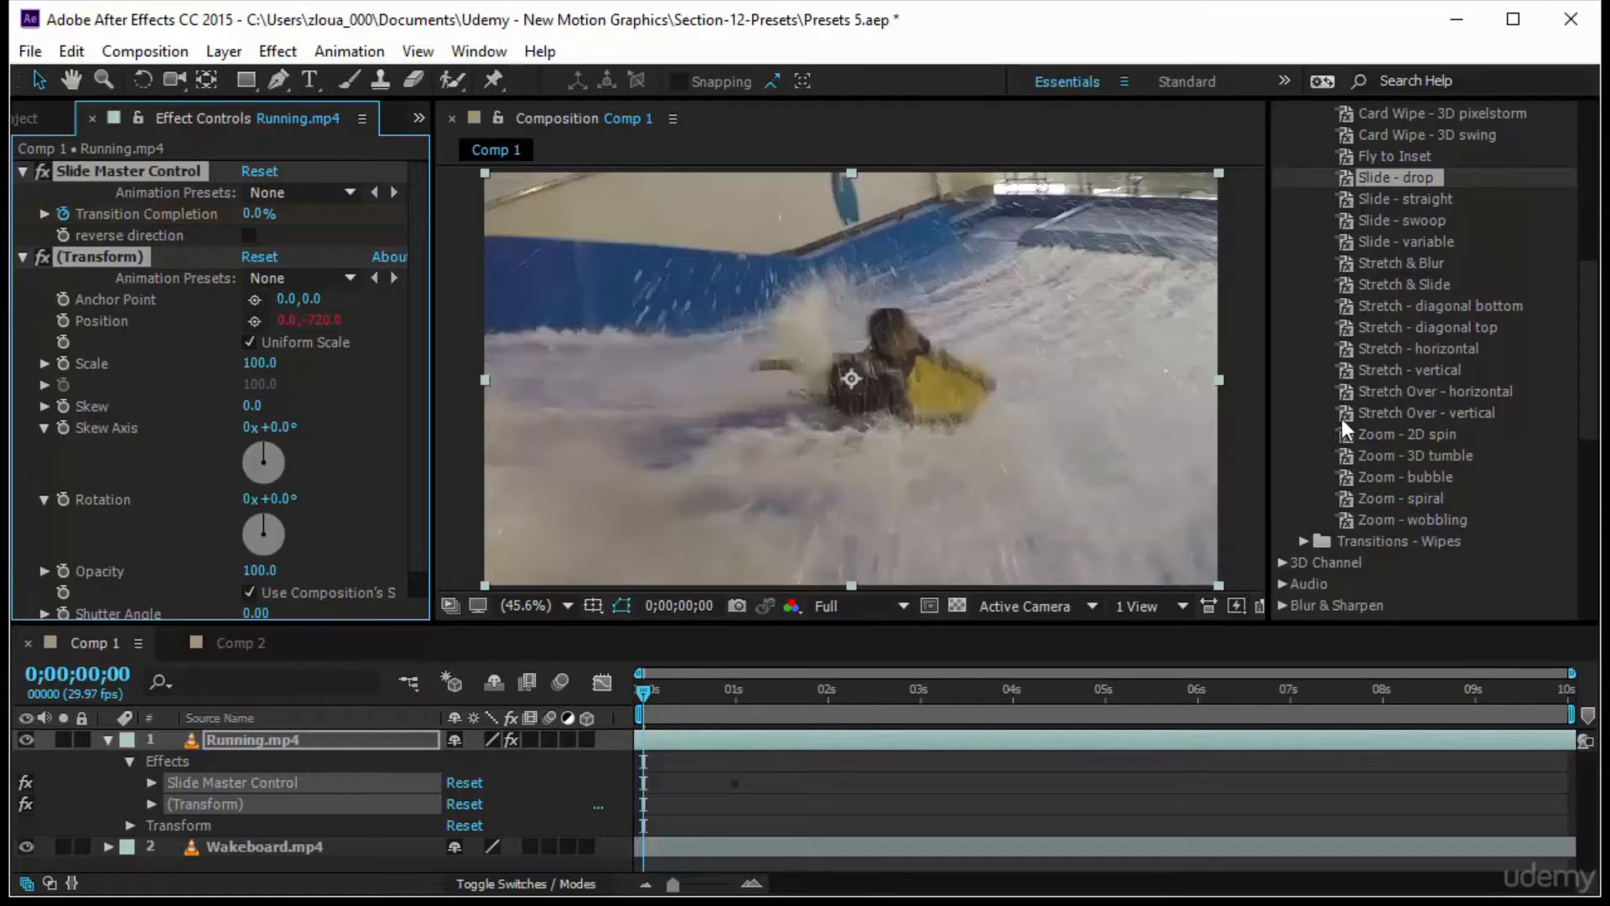
# Find the Transform effect in the Distort category to compare it with the one used by the Slide - drop preset.
pyautogui.scroll(-8, 1433, 395)
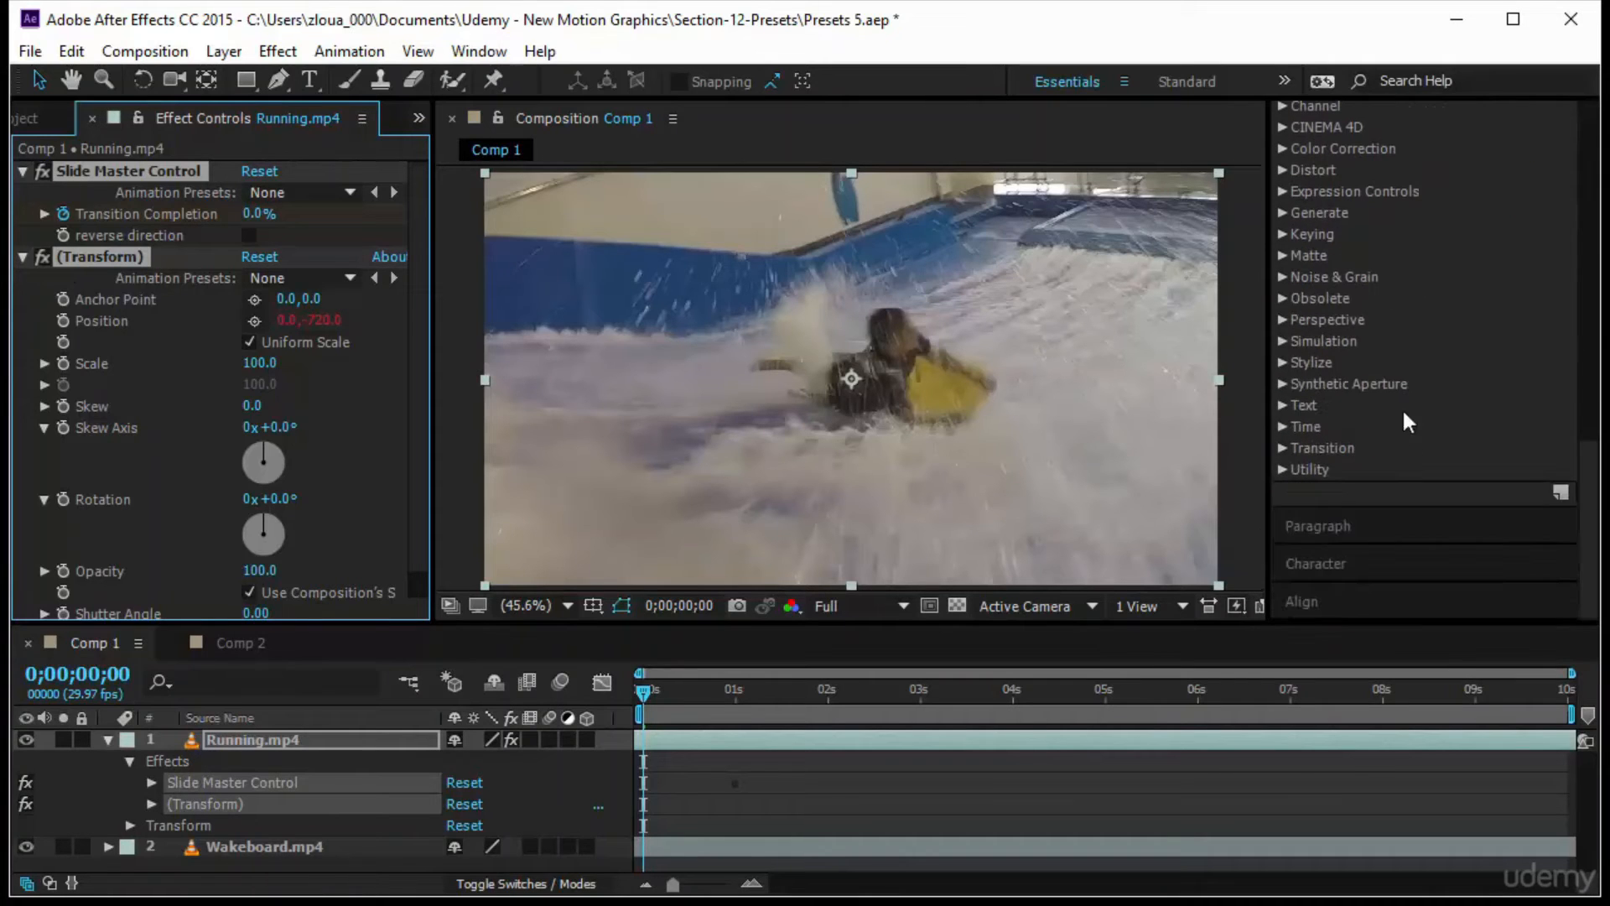
pyautogui.click(1279, 169)
pyautogui.scroll(-6, 1410, 425)
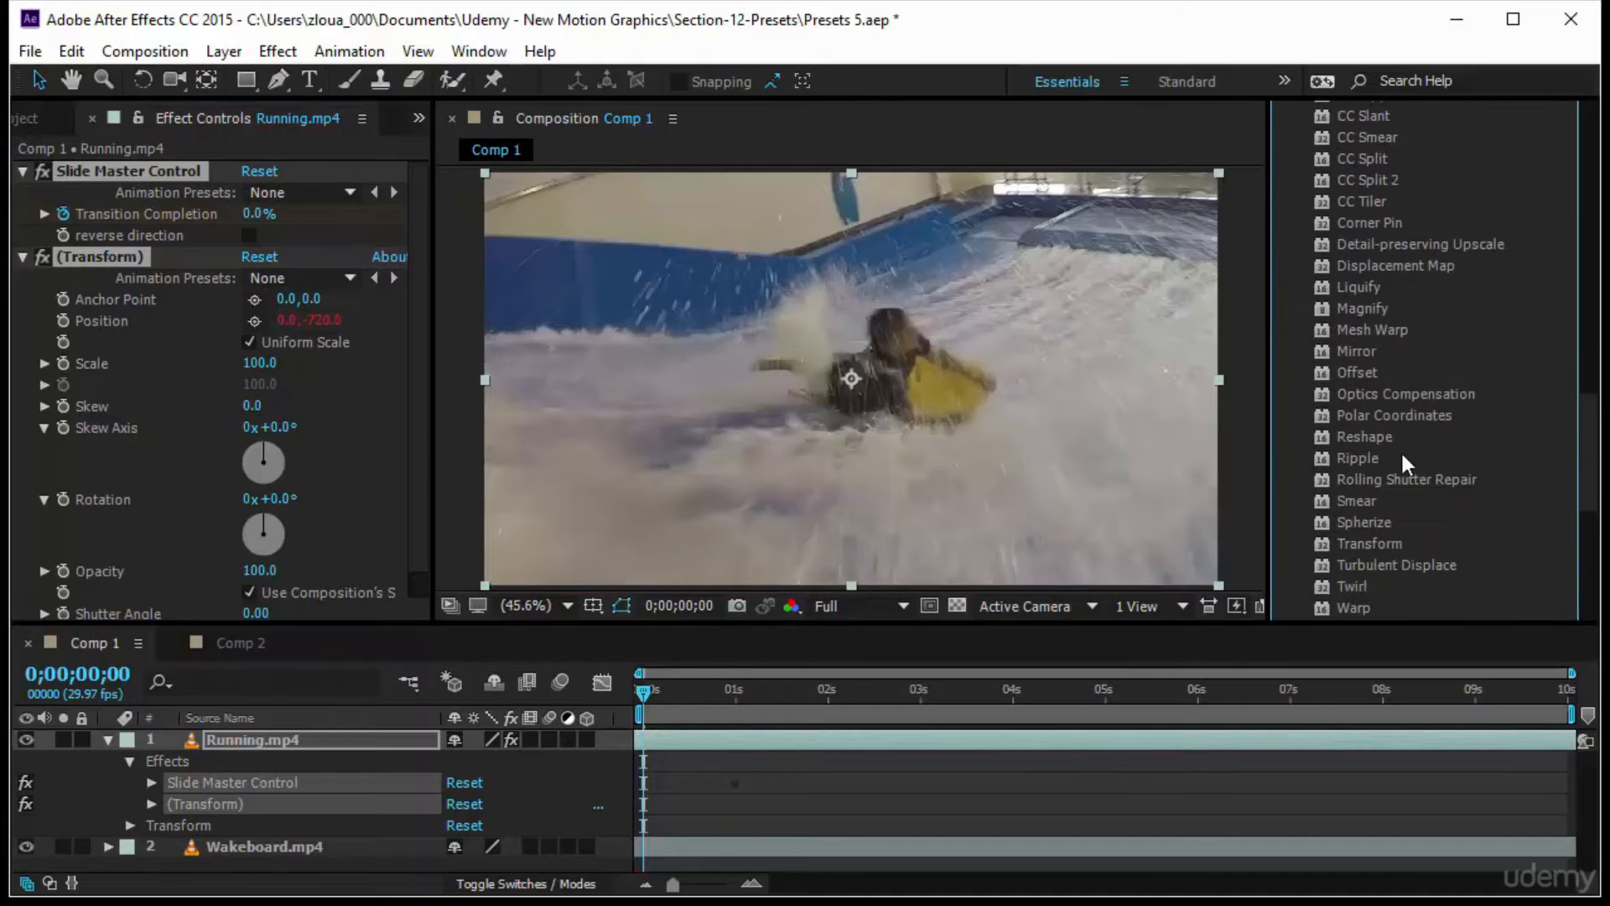
pyautogui.scroll(-3, 1400, 461)
pyautogui.click(1372, 441)
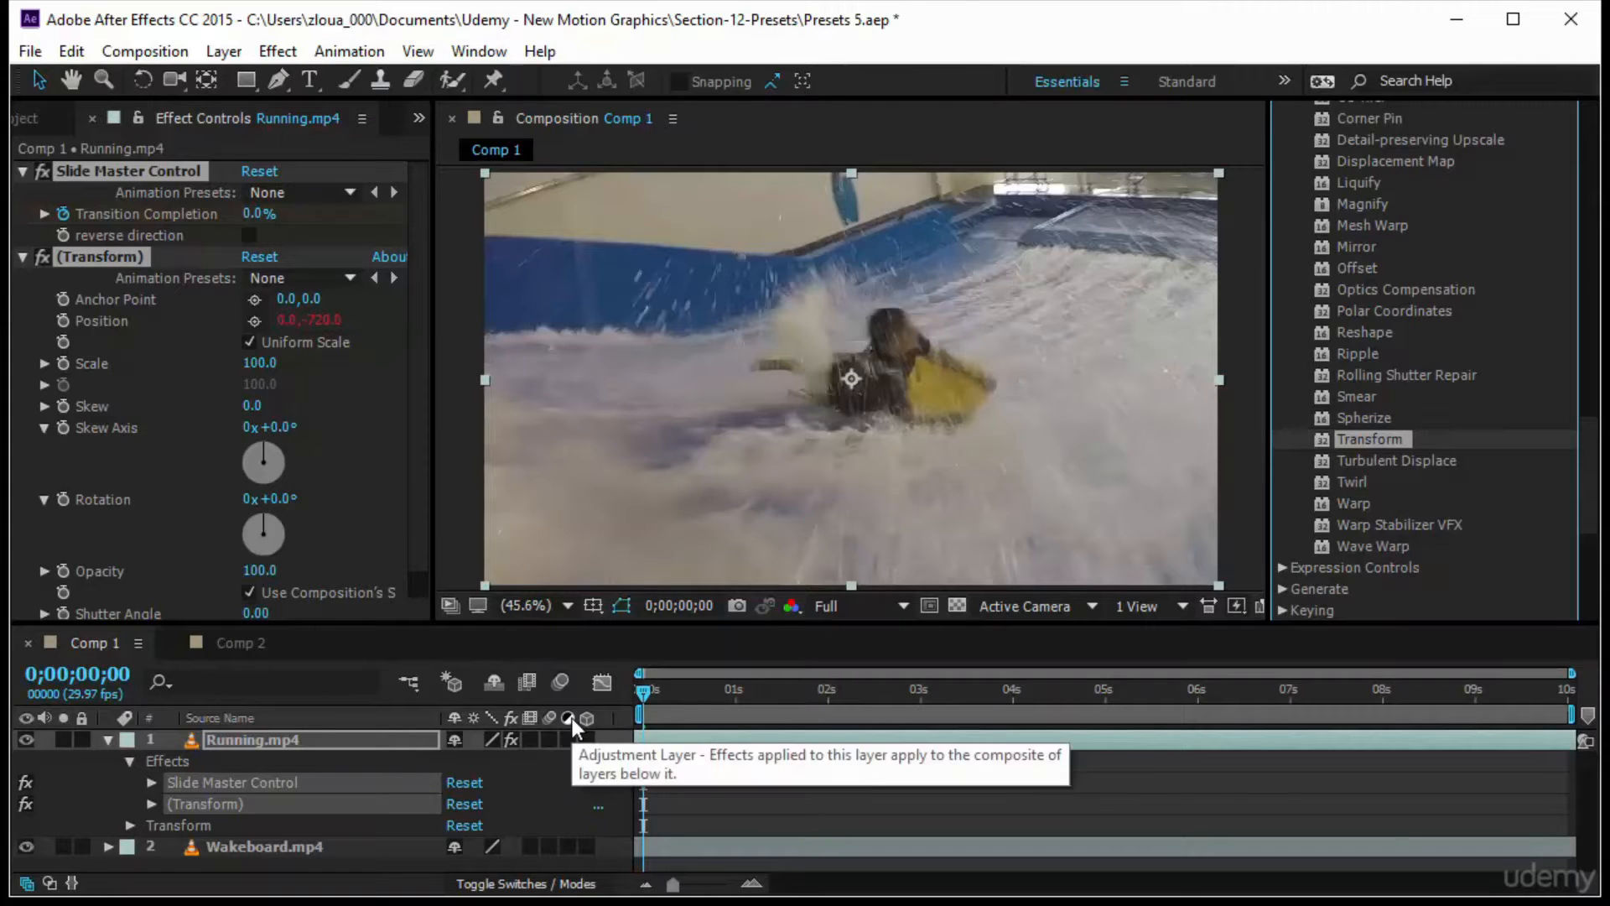
pyautogui.scroll(5, 1530, 436)
pyautogui.scroll(7, 1405, 558)
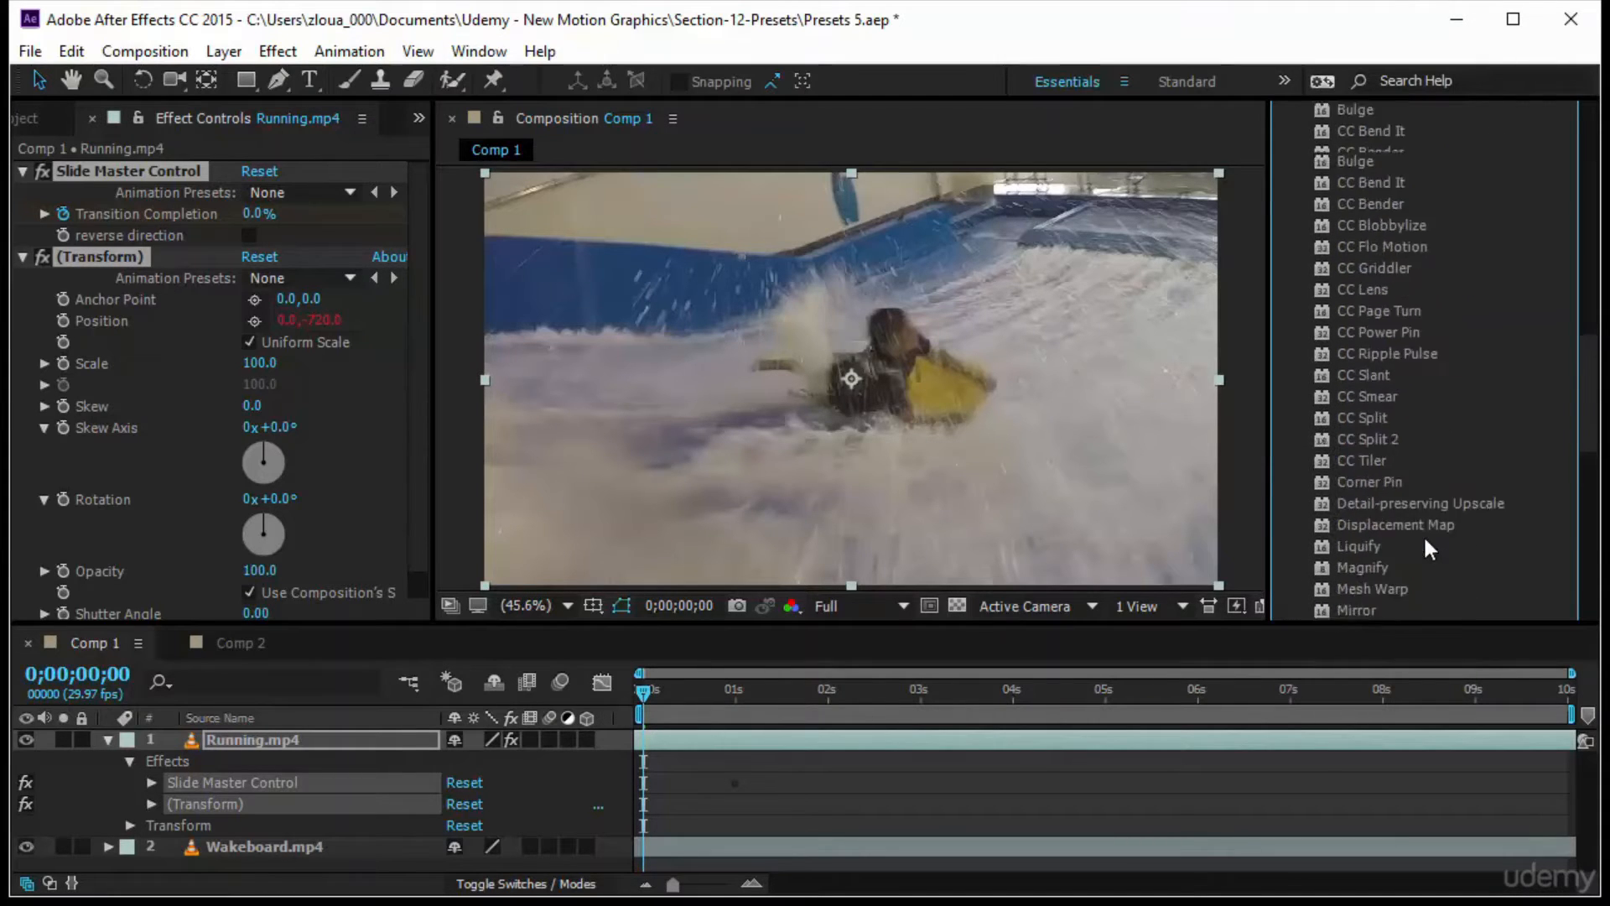
# Preview the slide transition and end the work area at 0;00;03;00.
pyautogui.press('space')
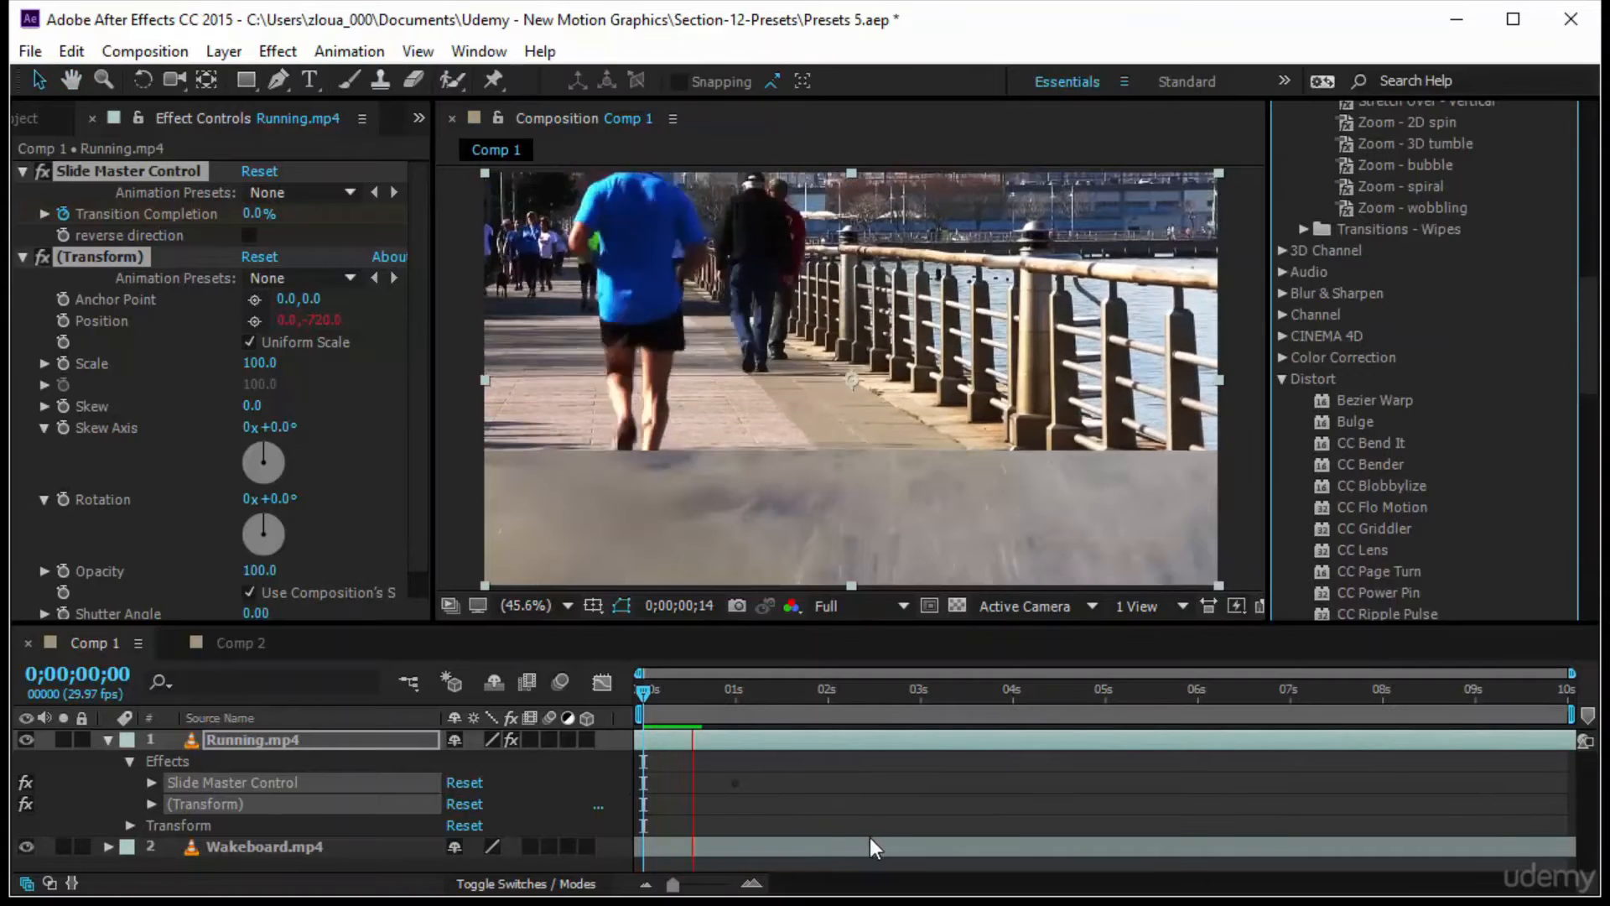
pyautogui.click(920, 701)
pyautogui.press('n')
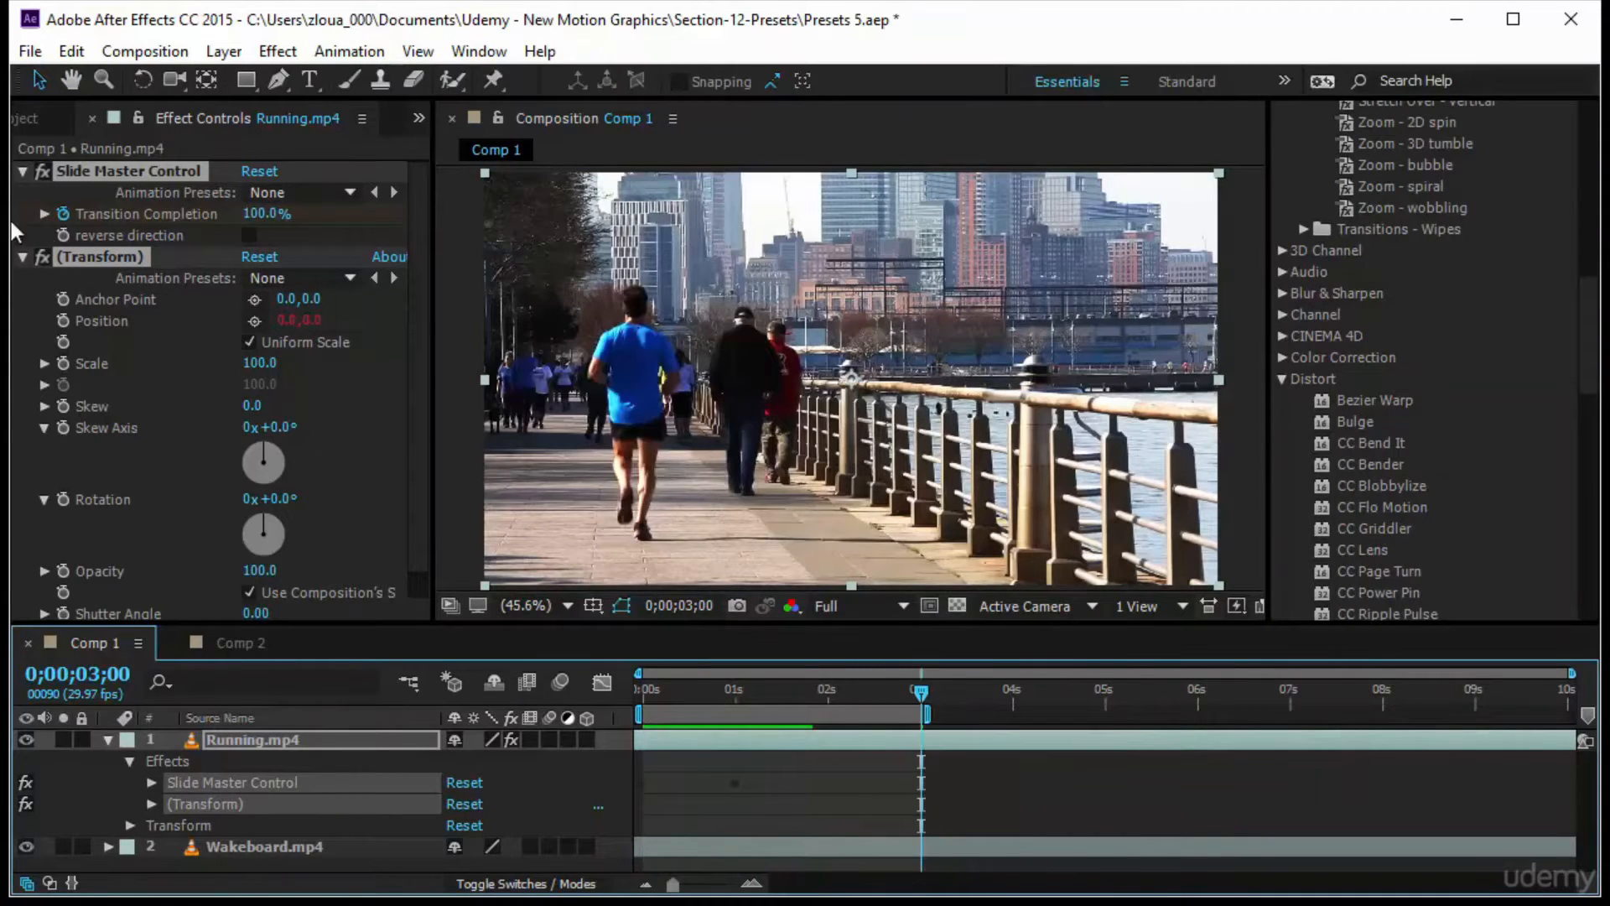
# Turn on reverse direction in Running.mp4's Slide Master Control, preview the slide and review the Transform settings.
pyautogui.click(250, 235)
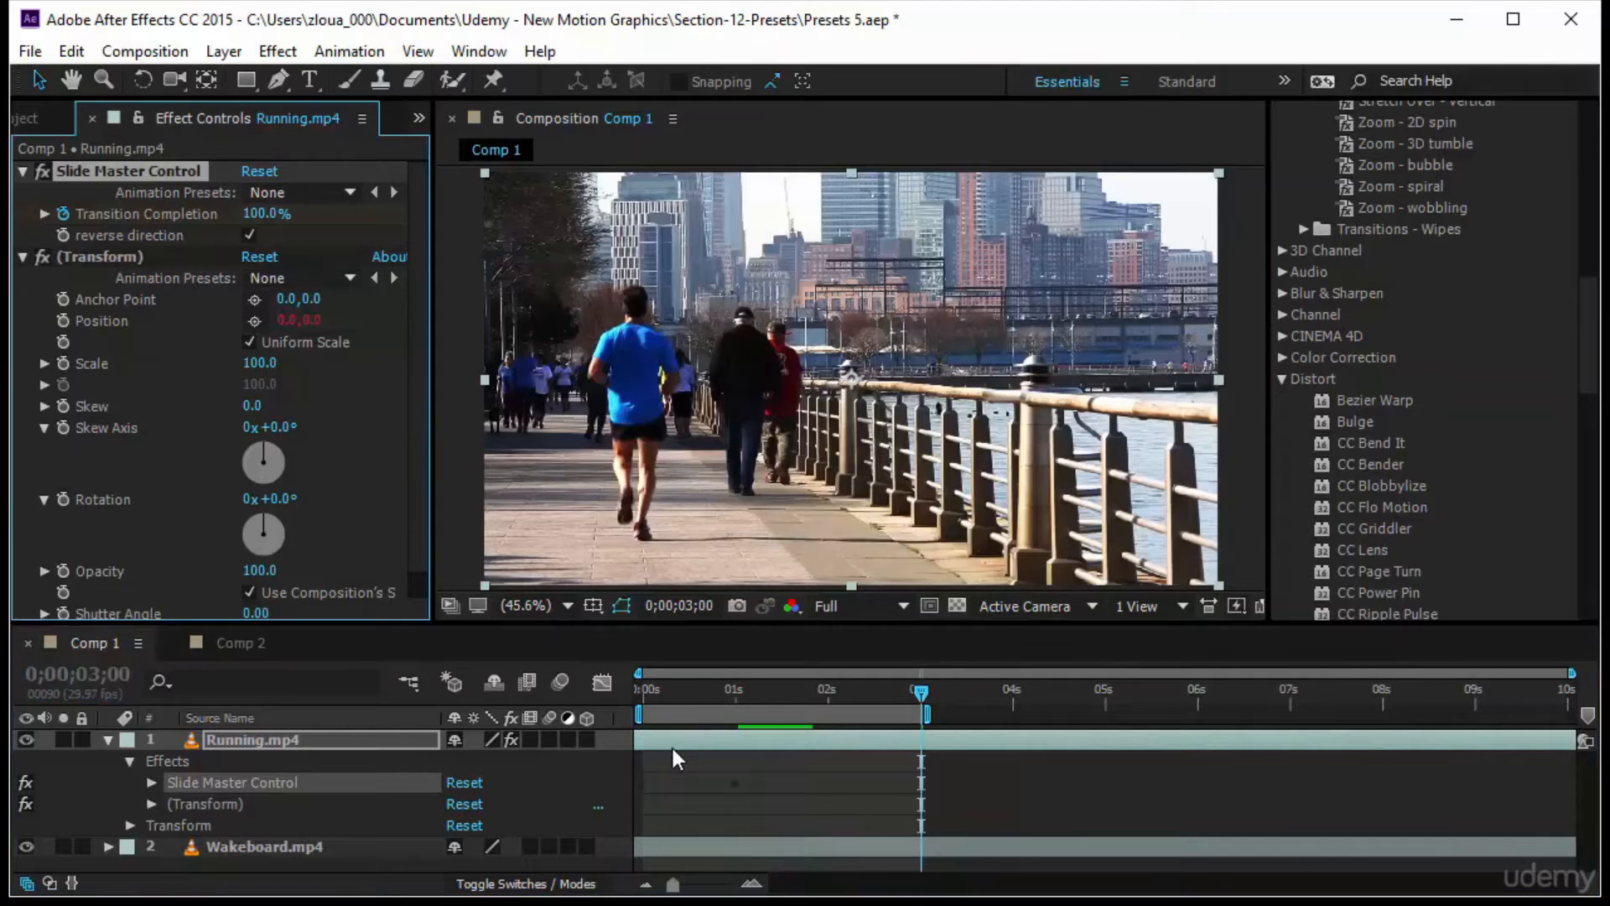
pyautogui.press('space')
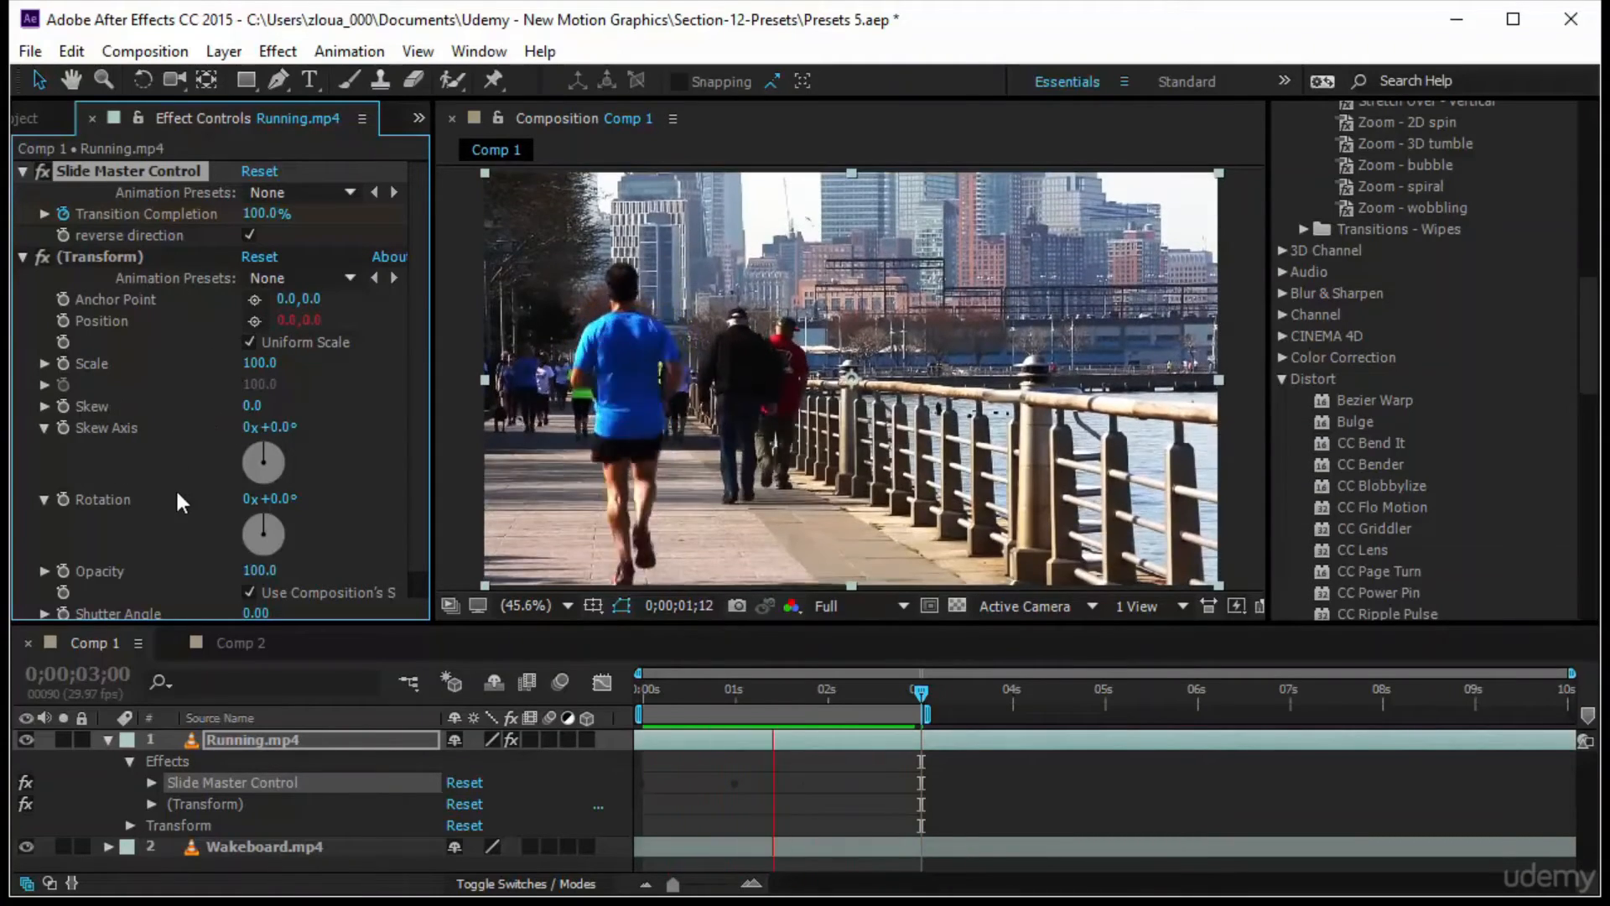
pyautogui.scroll(-1, 185, 500)
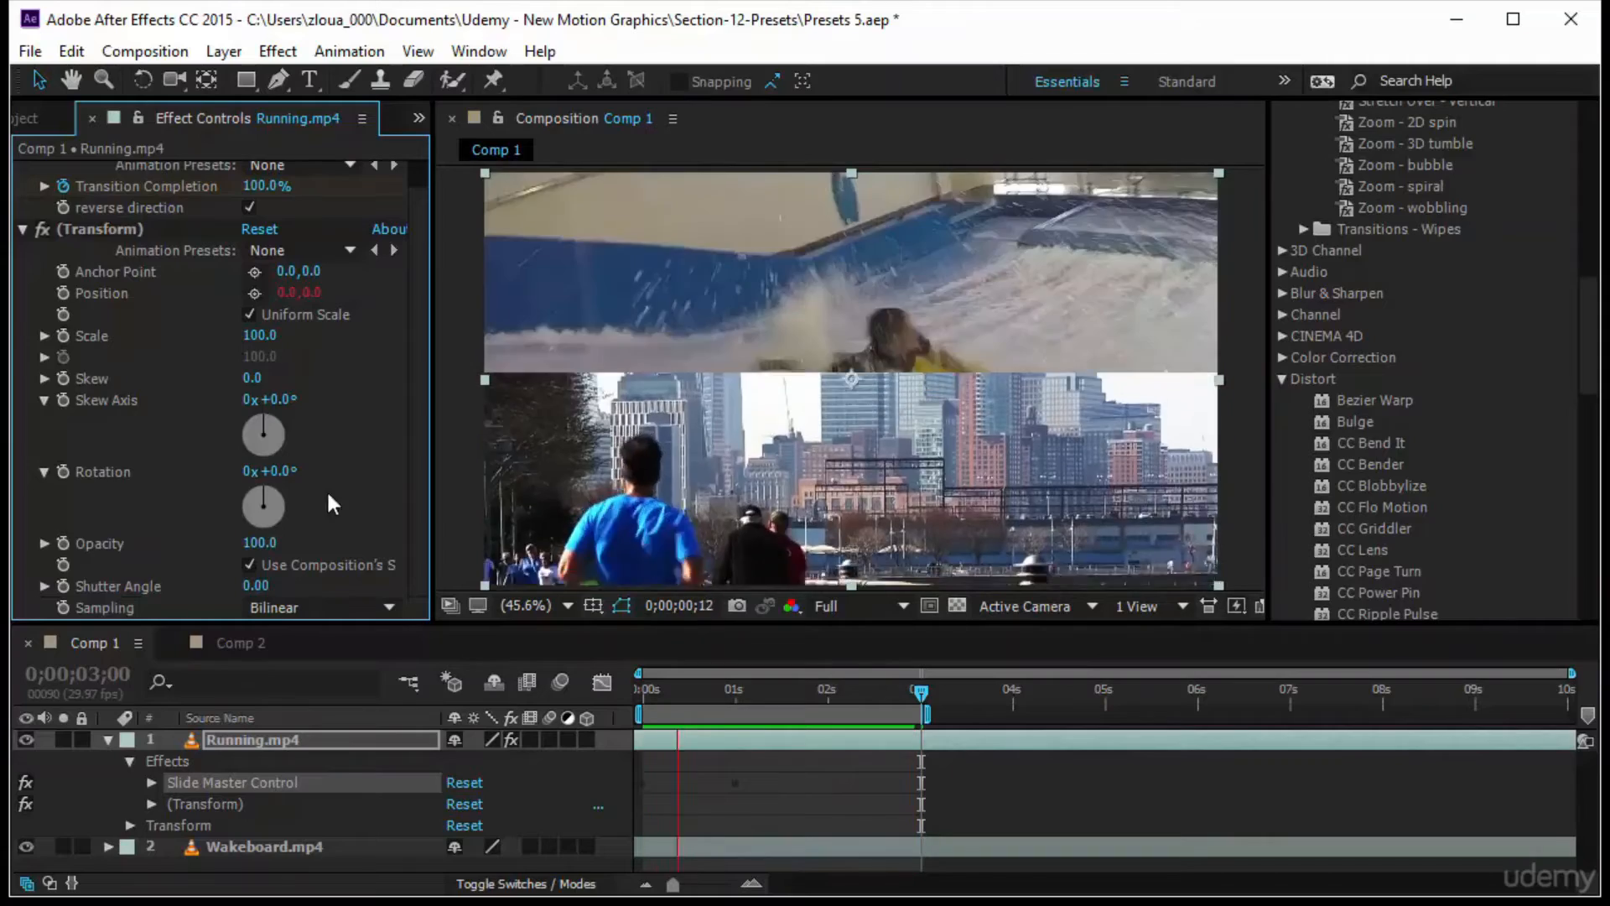
pyautogui.scroll(1, 240, 381)
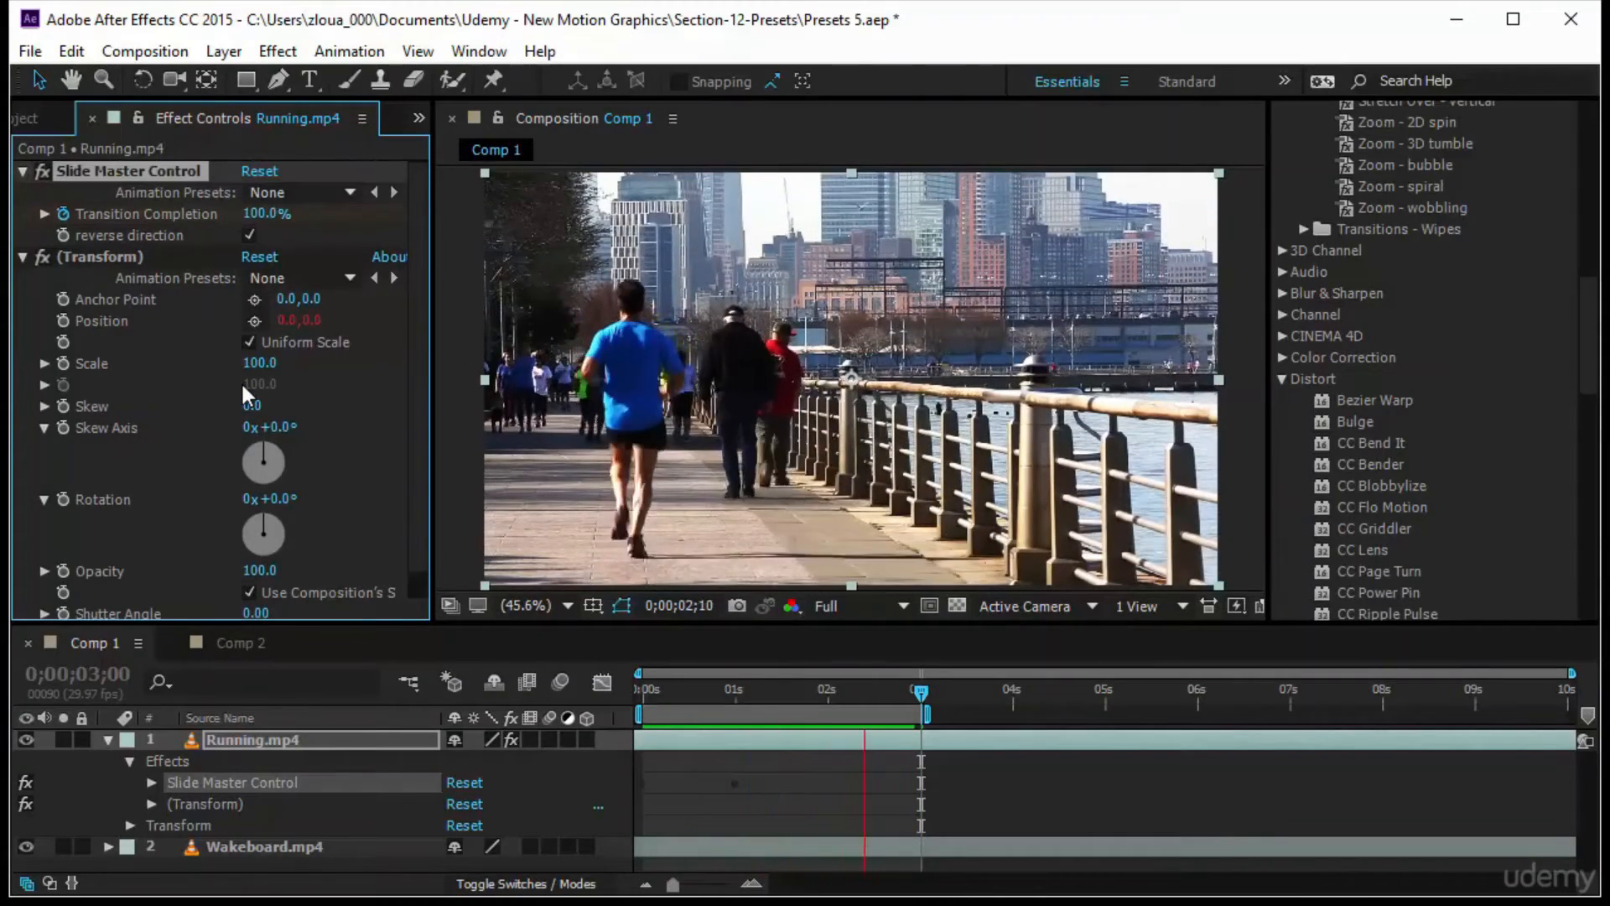
# Delete all effects from Running.mp4 and apply the Zoom - spiral preset to it at 0;00;00;00.
pyautogui.click(178, 755)
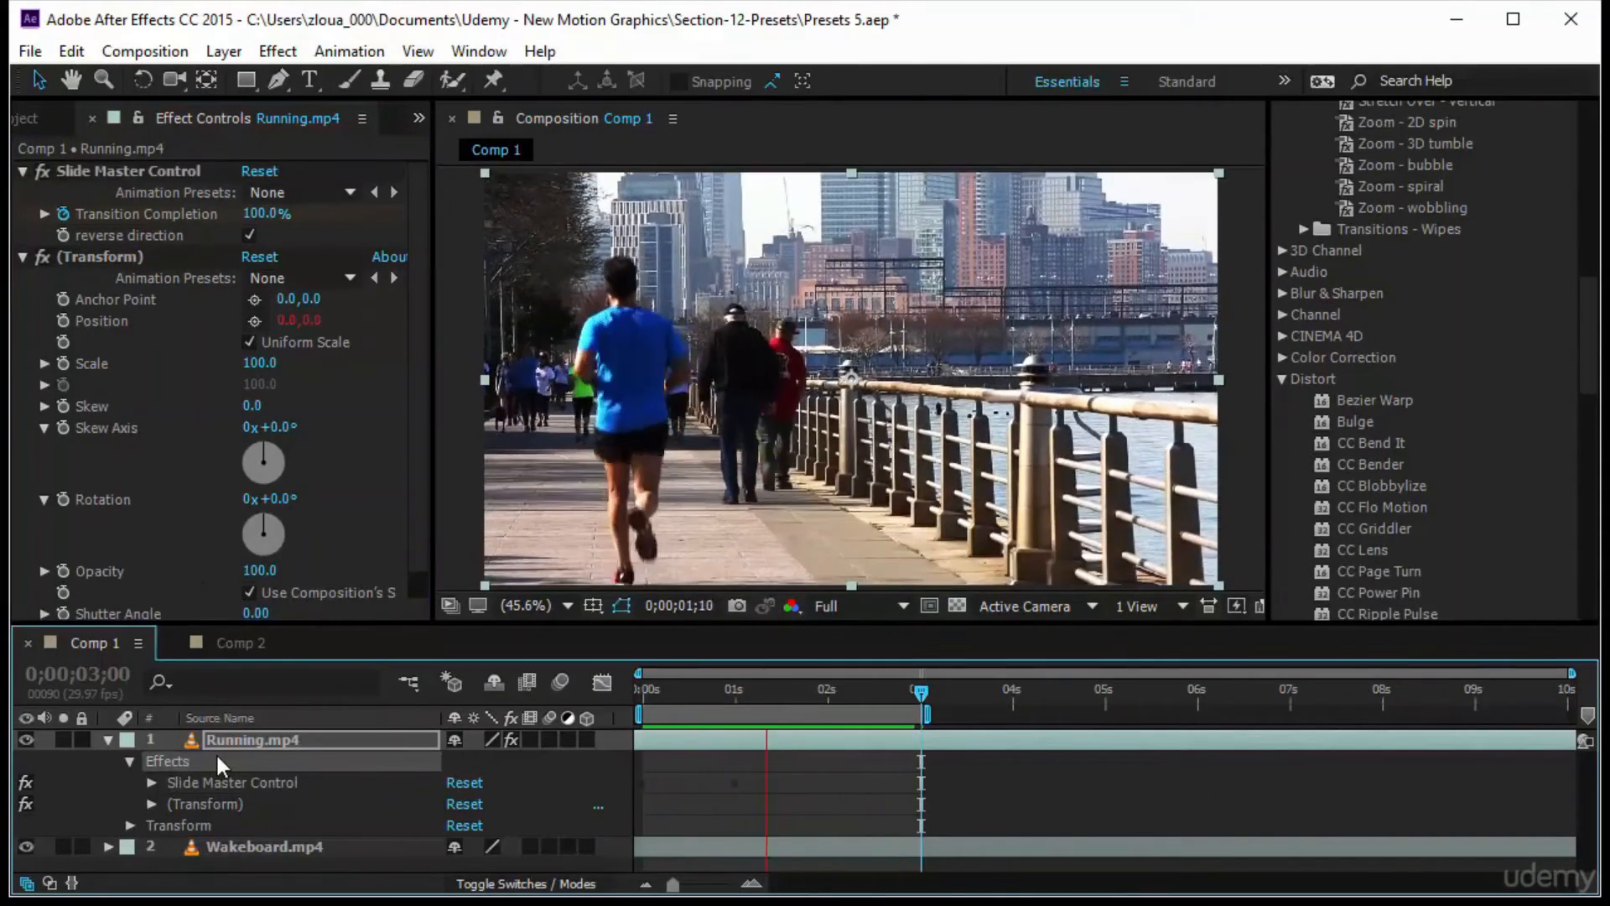
pyautogui.press('Delete')
pyautogui.scroll(3, 1483, 322)
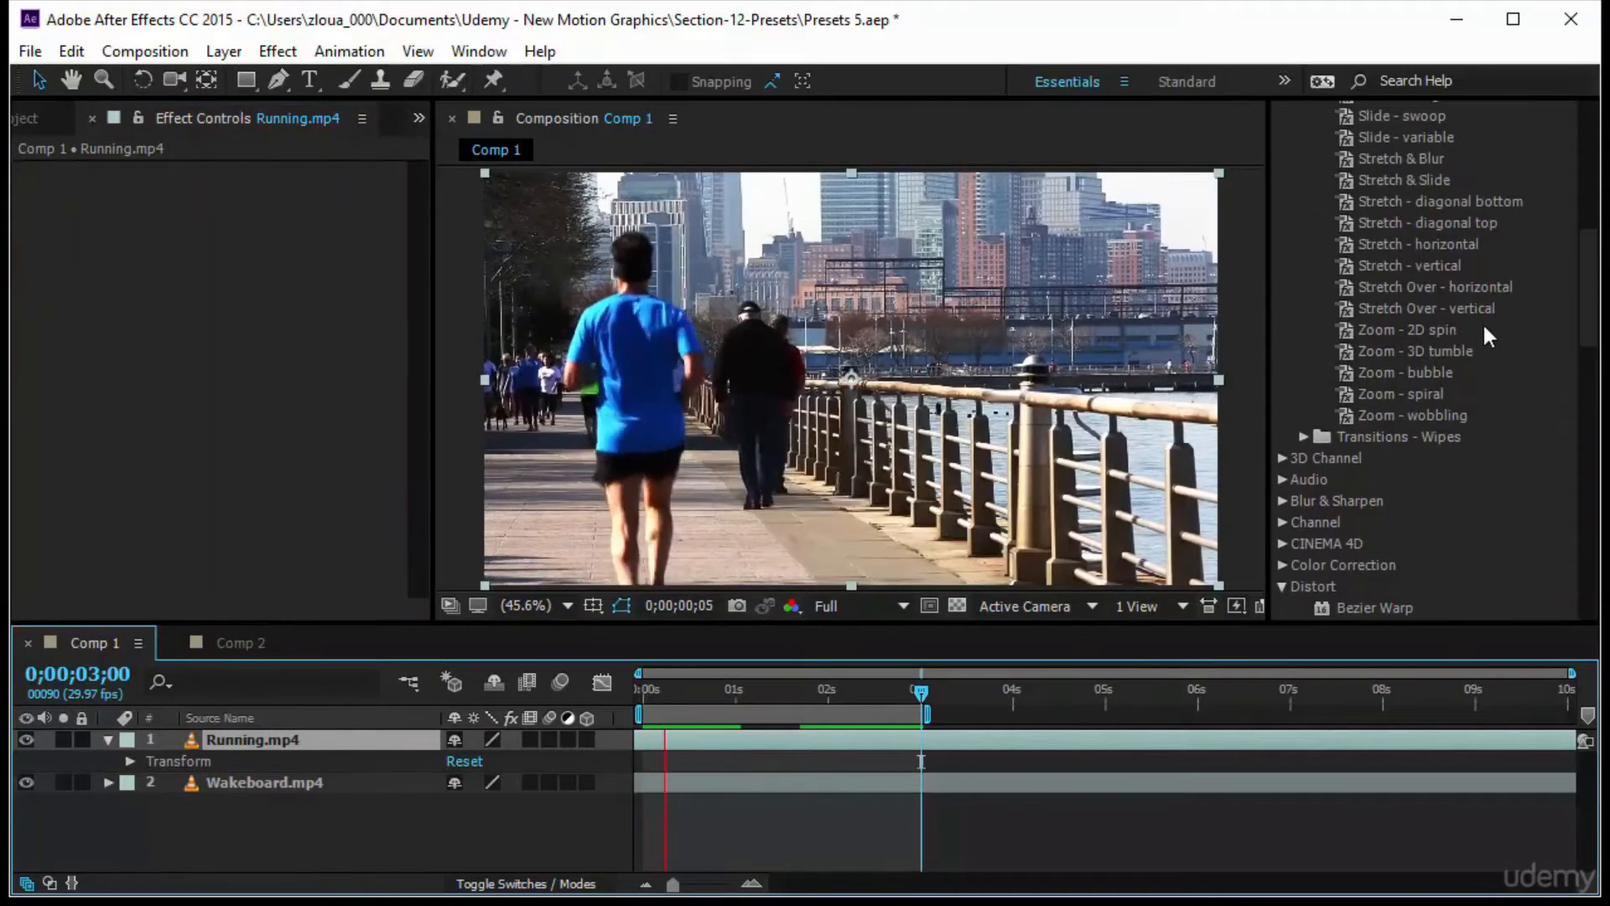
pyautogui.moveTo(1409, 392); pyautogui.dragTo(927, 671)
pyautogui.click(912, 691)
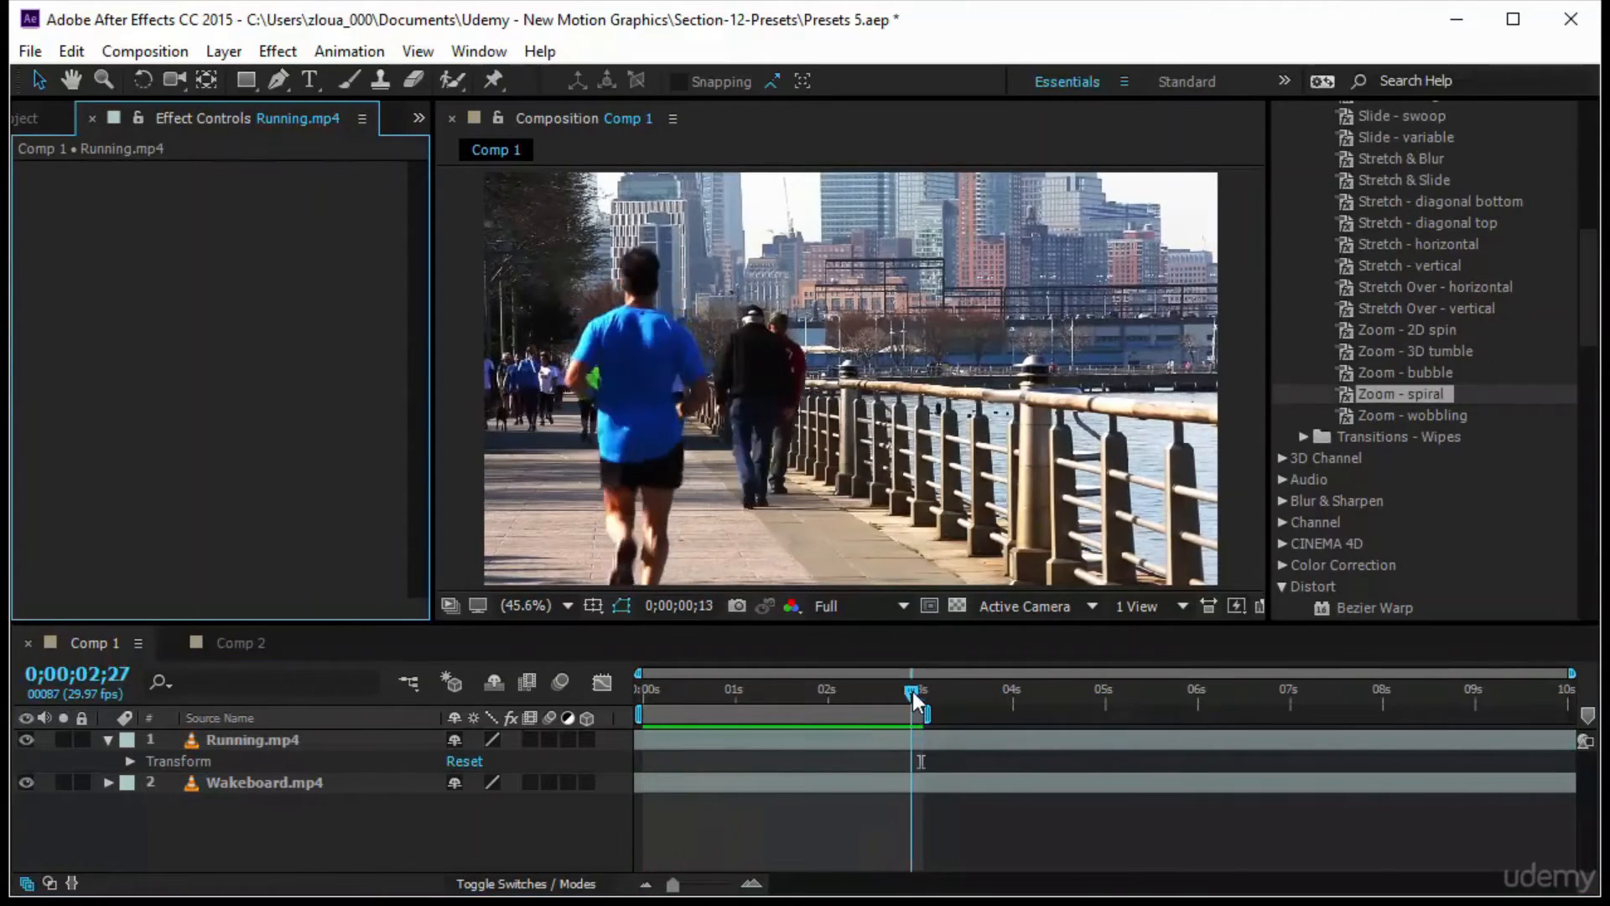
pyautogui.press('Home')
pyautogui.moveTo(1432, 401); pyautogui.dragTo(329, 739)
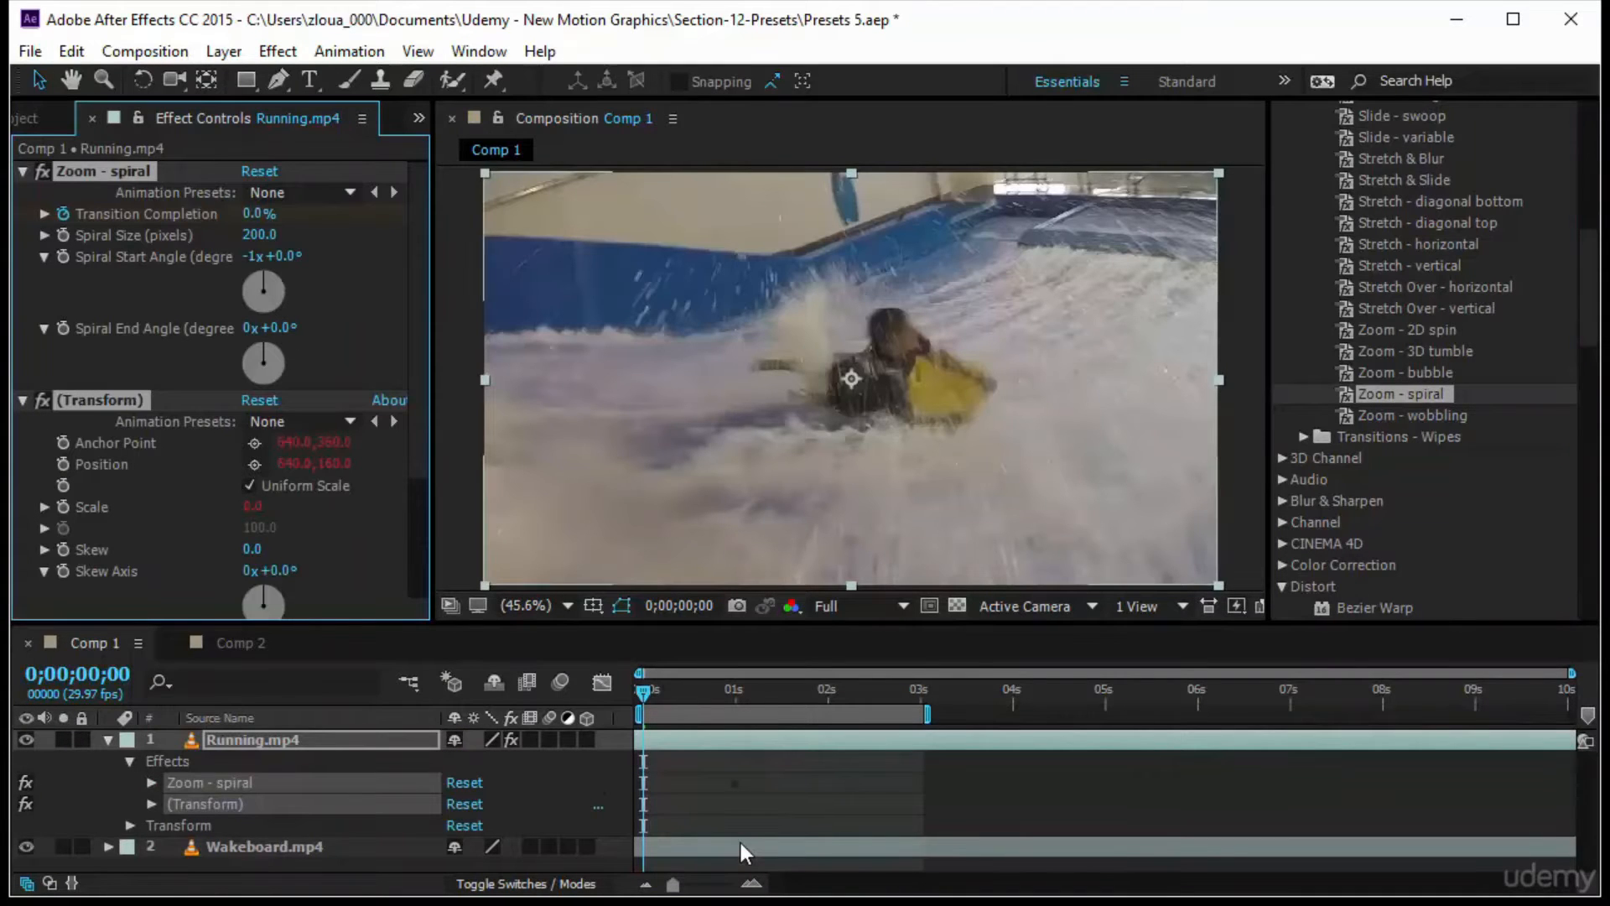
# Preview the spiral zoom and set its Spiral Size to 670 pixels while it plays.
pyautogui.press('space')
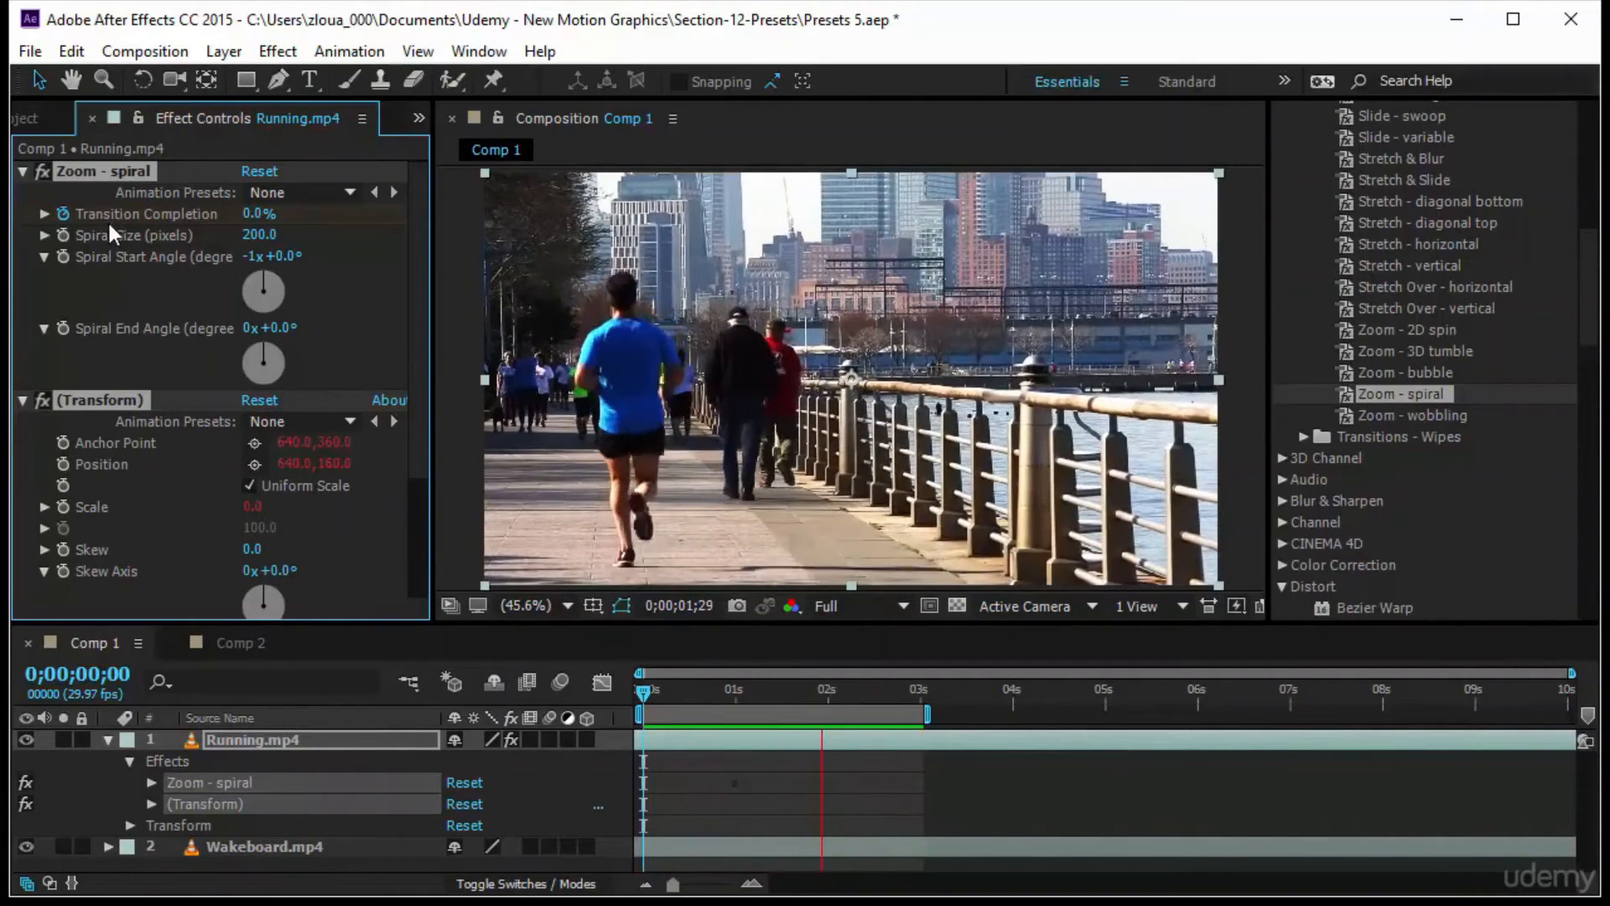
pyautogui.click(44, 214)
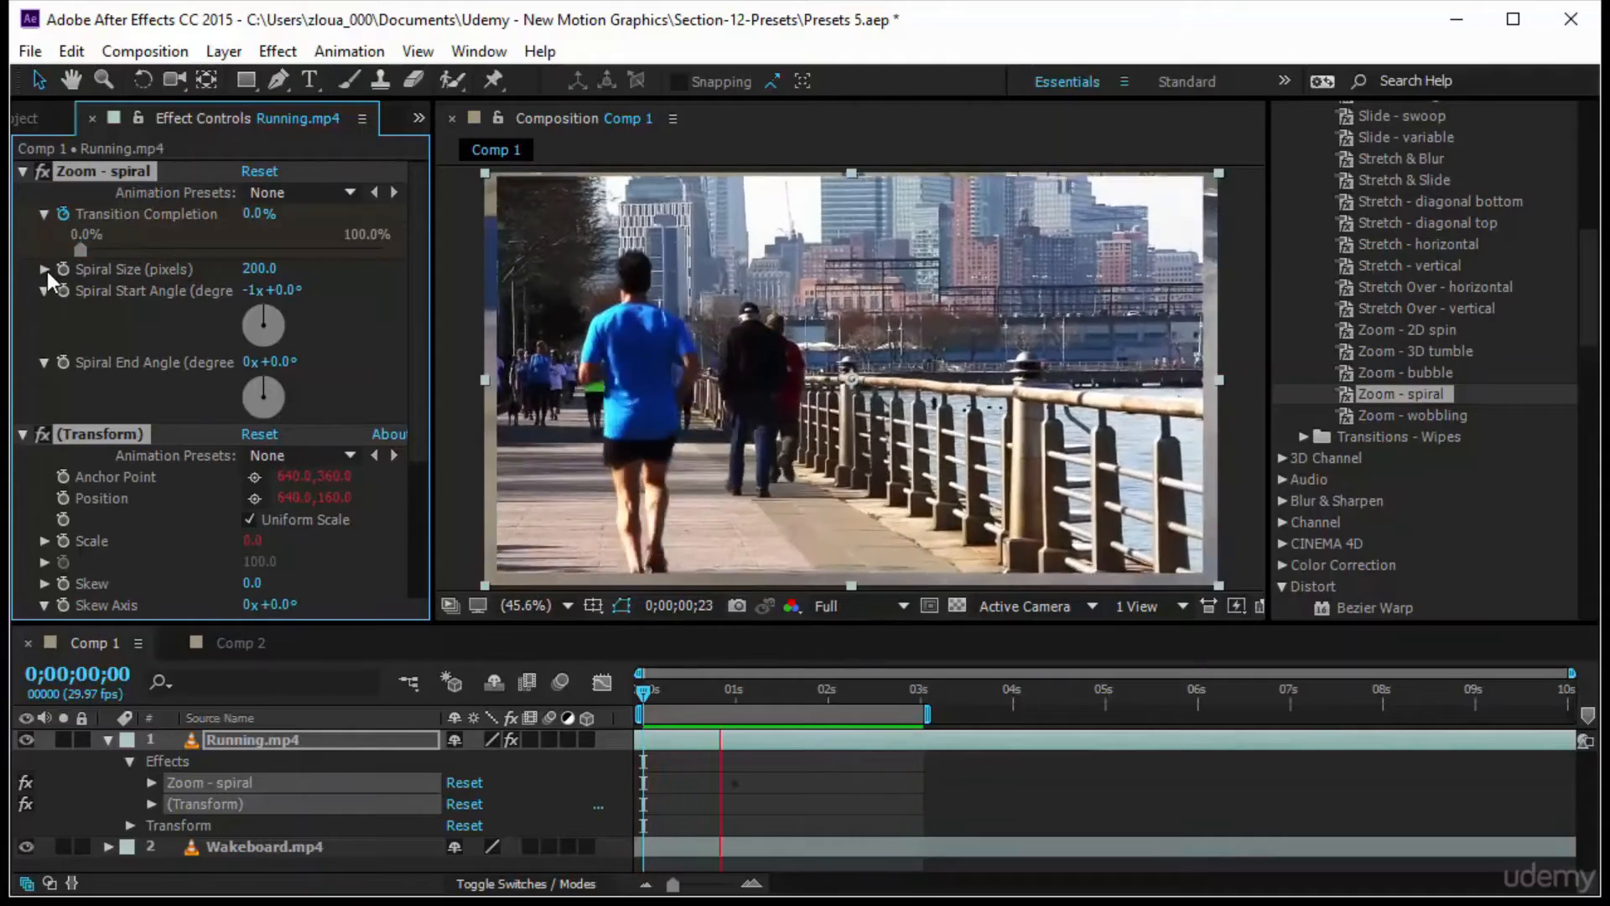
pyautogui.click(44, 269)
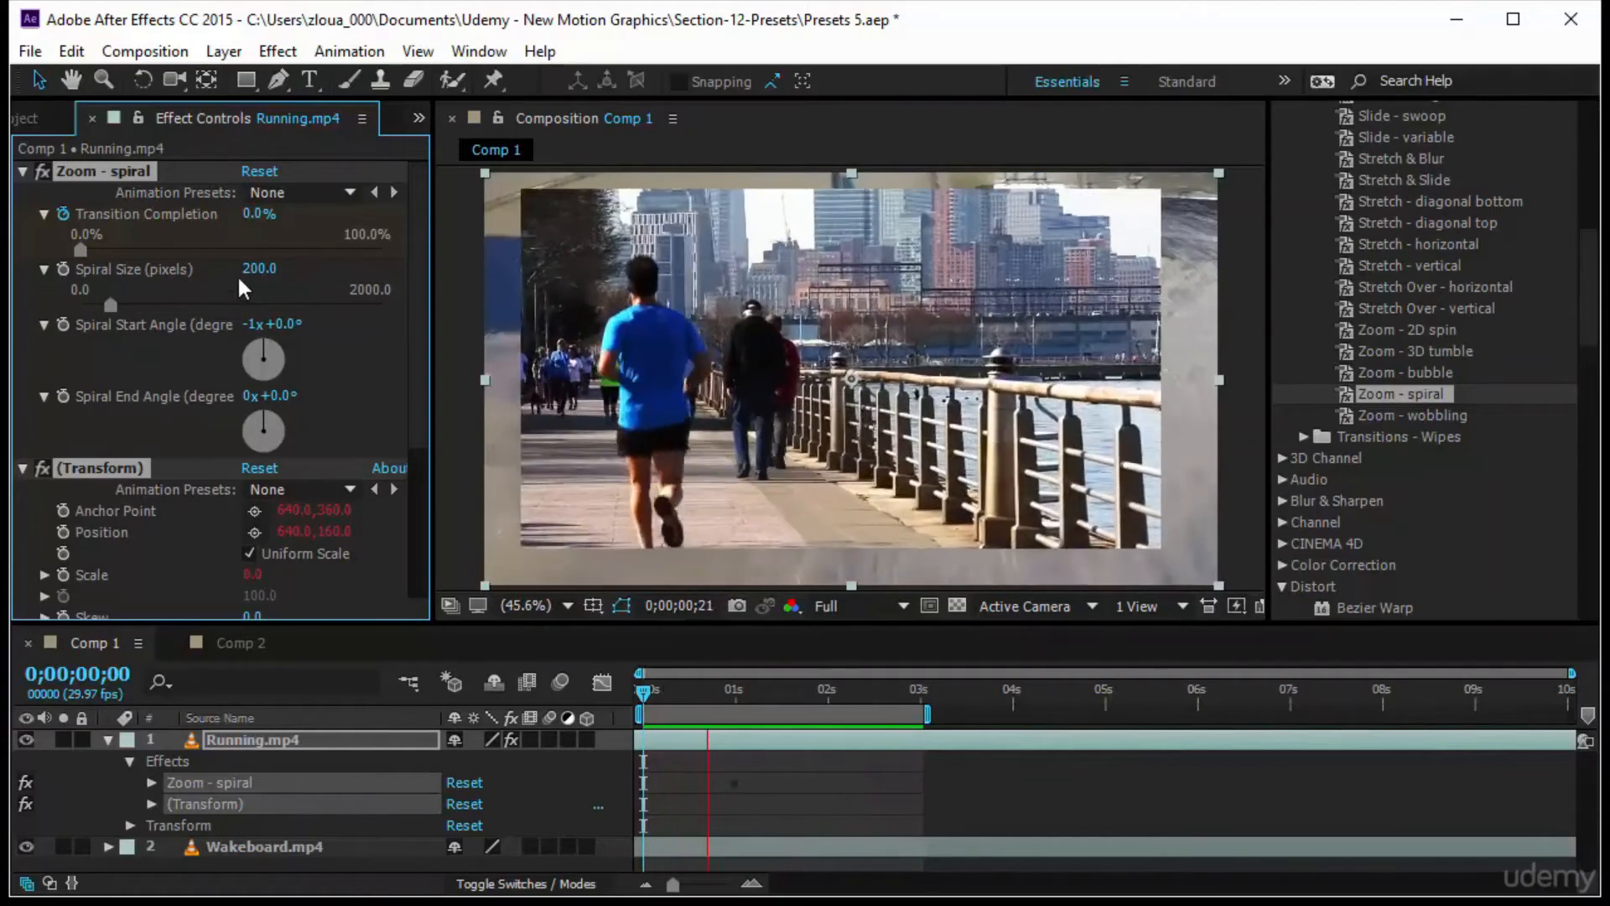
pyautogui.moveTo(256, 268); pyautogui.dragTo(288, 289)
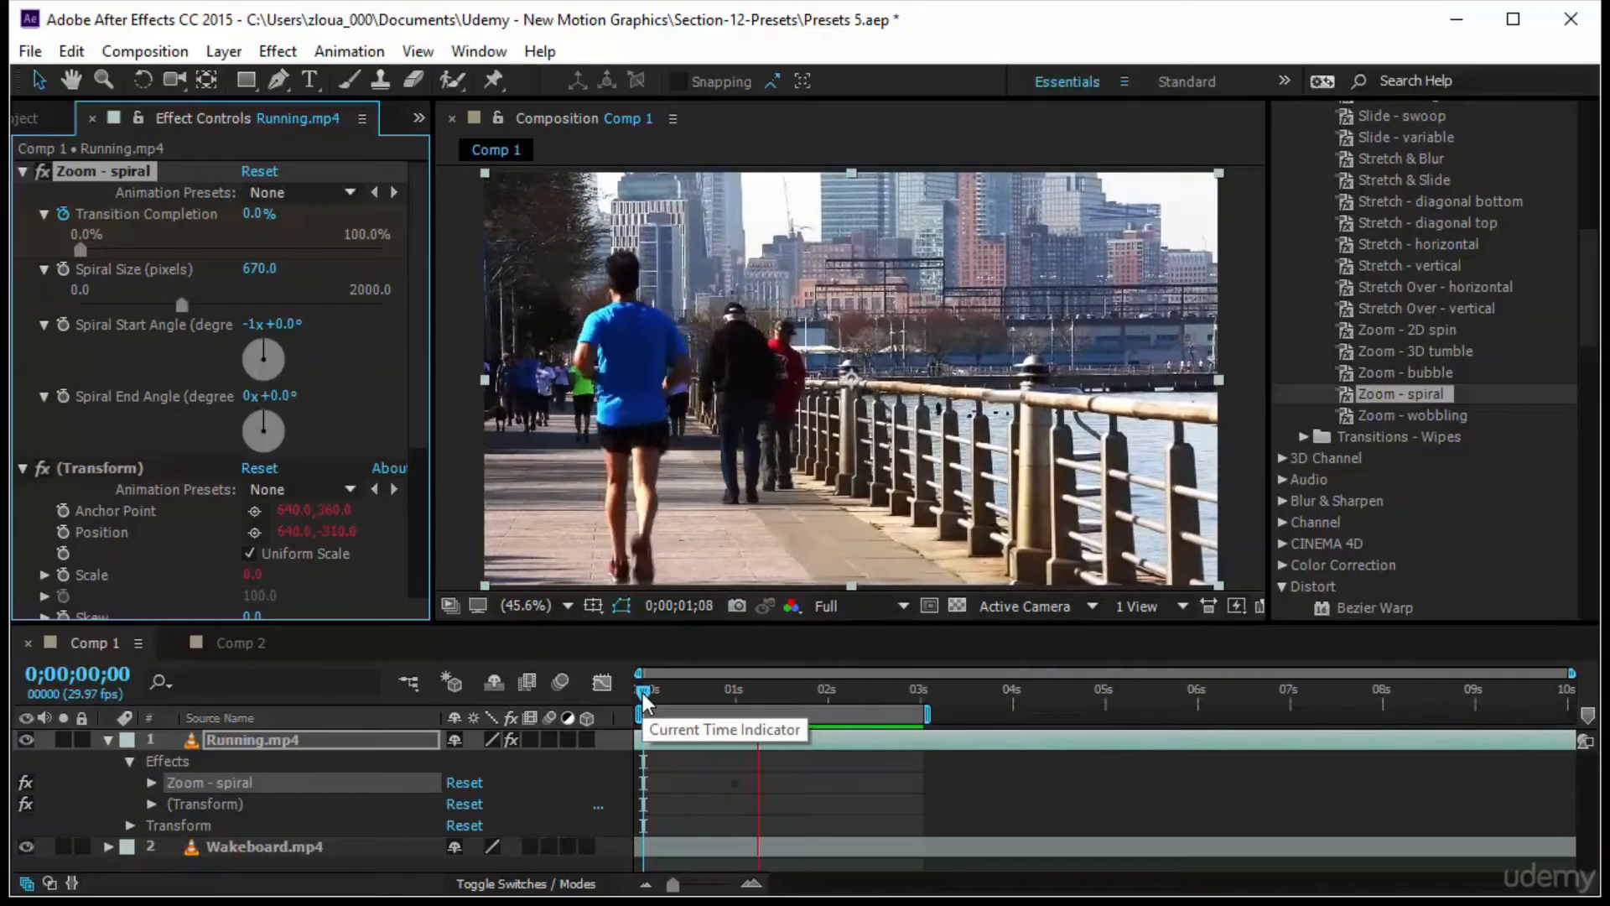
# Set Zoom - spiral's Spiral Size to 358.3 pixels, Spiral Start Angle to -299° and Spiral End Angle to 82° while the preview plays.
pyautogui.moveTo(180, 304); pyautogui.dragTo(290, 306)
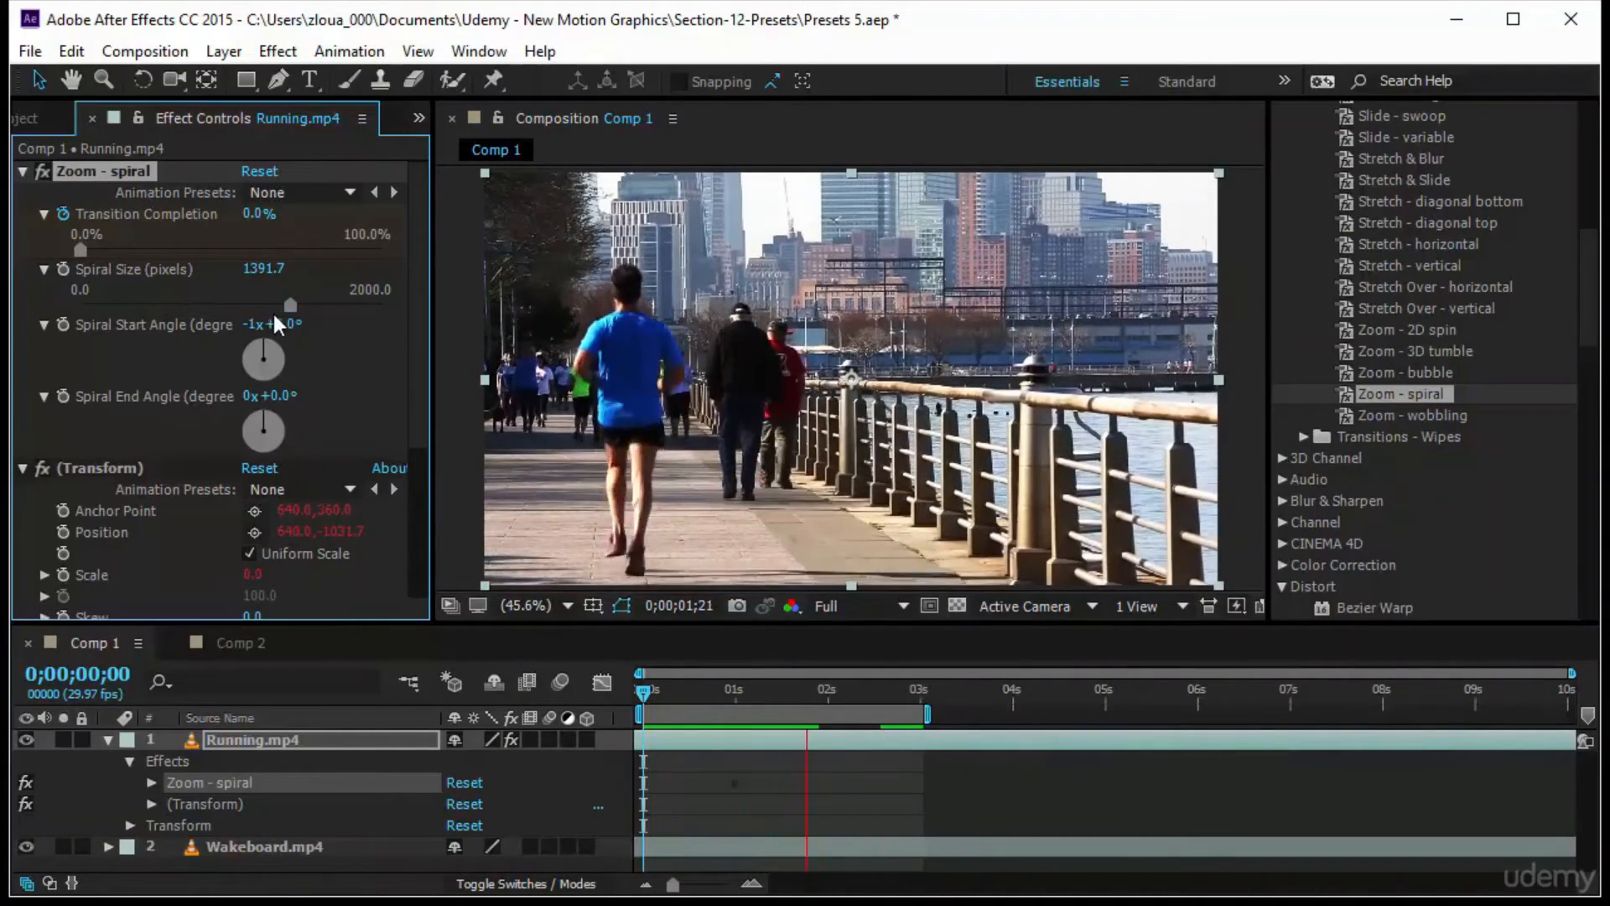
pyautogui.moveTo(274, 315); pyautogui.dragTo(232, 310)
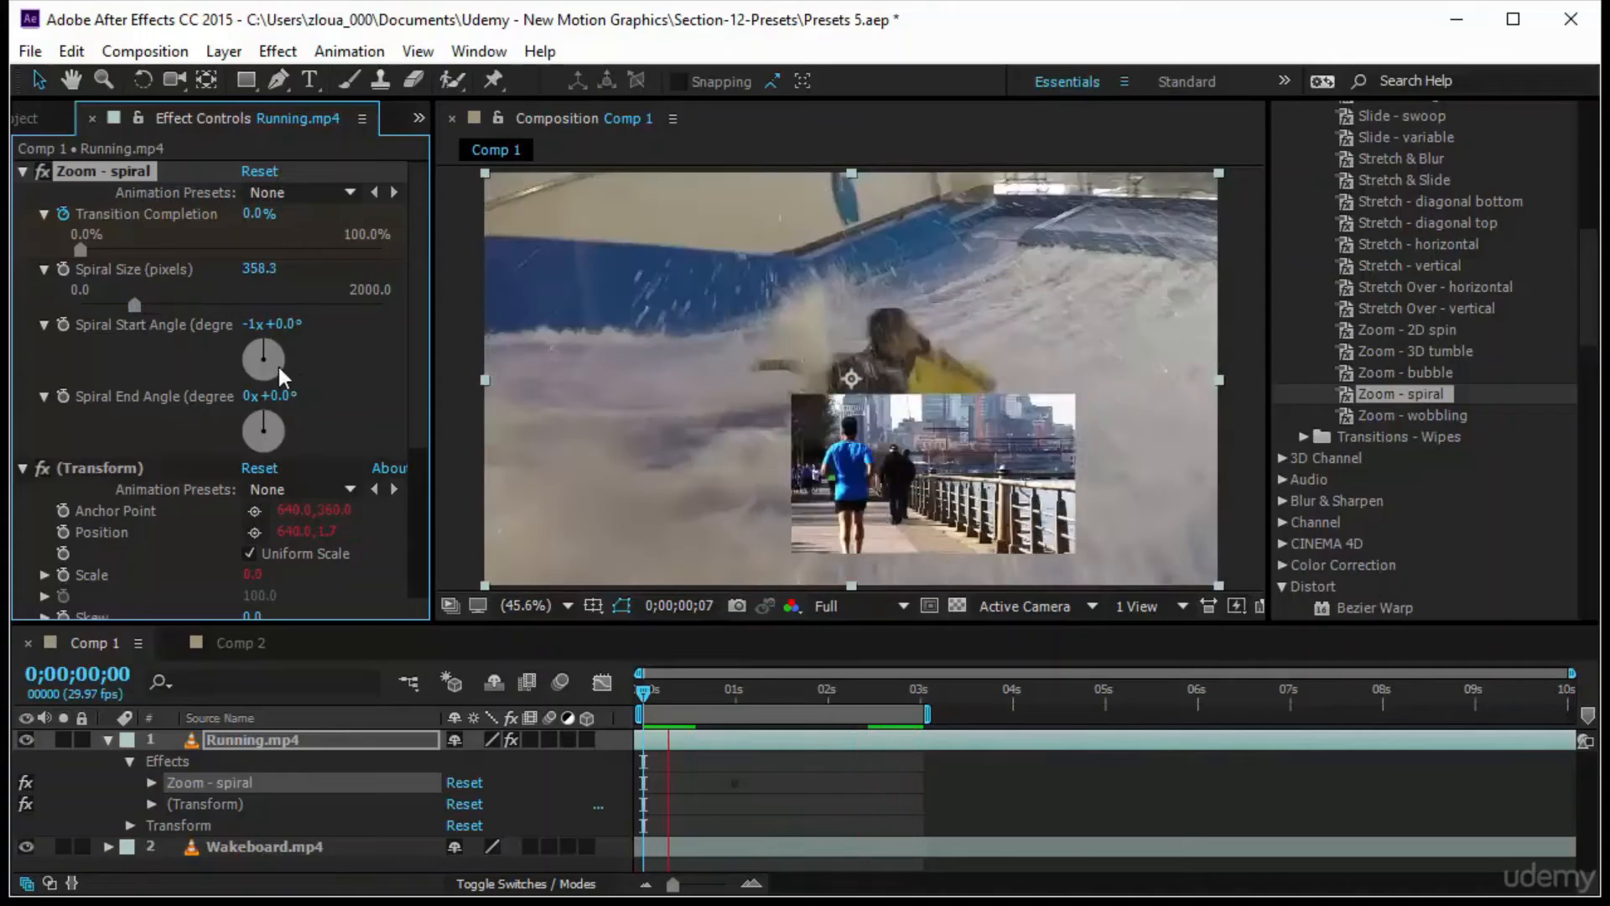
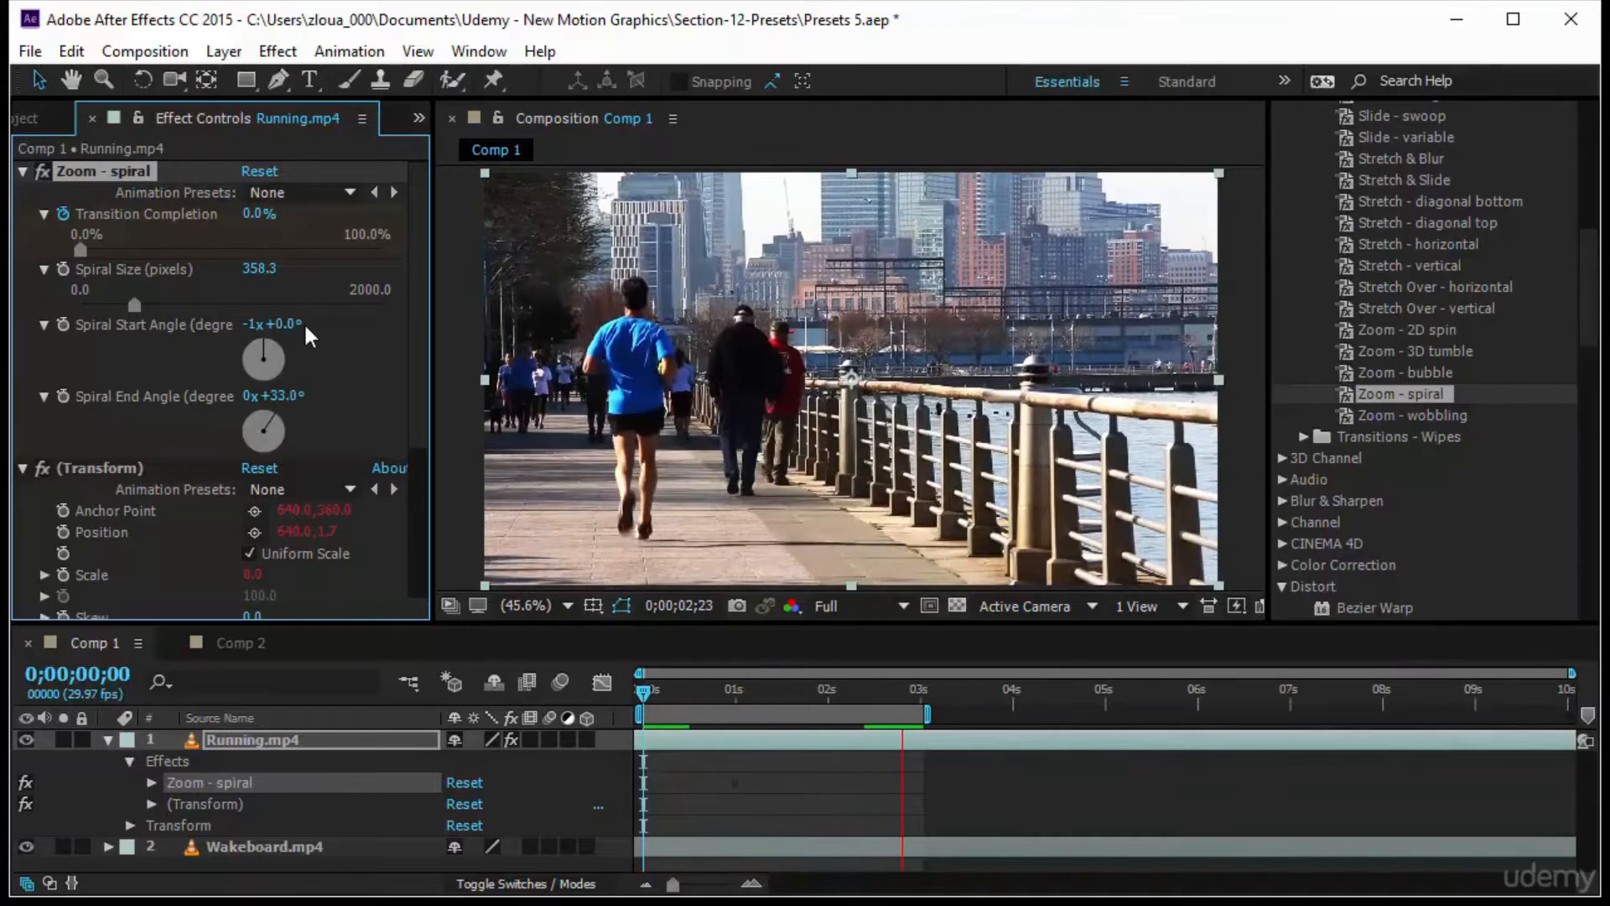
pyautogui.moveTo(306, 330); pyautogui.dragTo(309, 330)
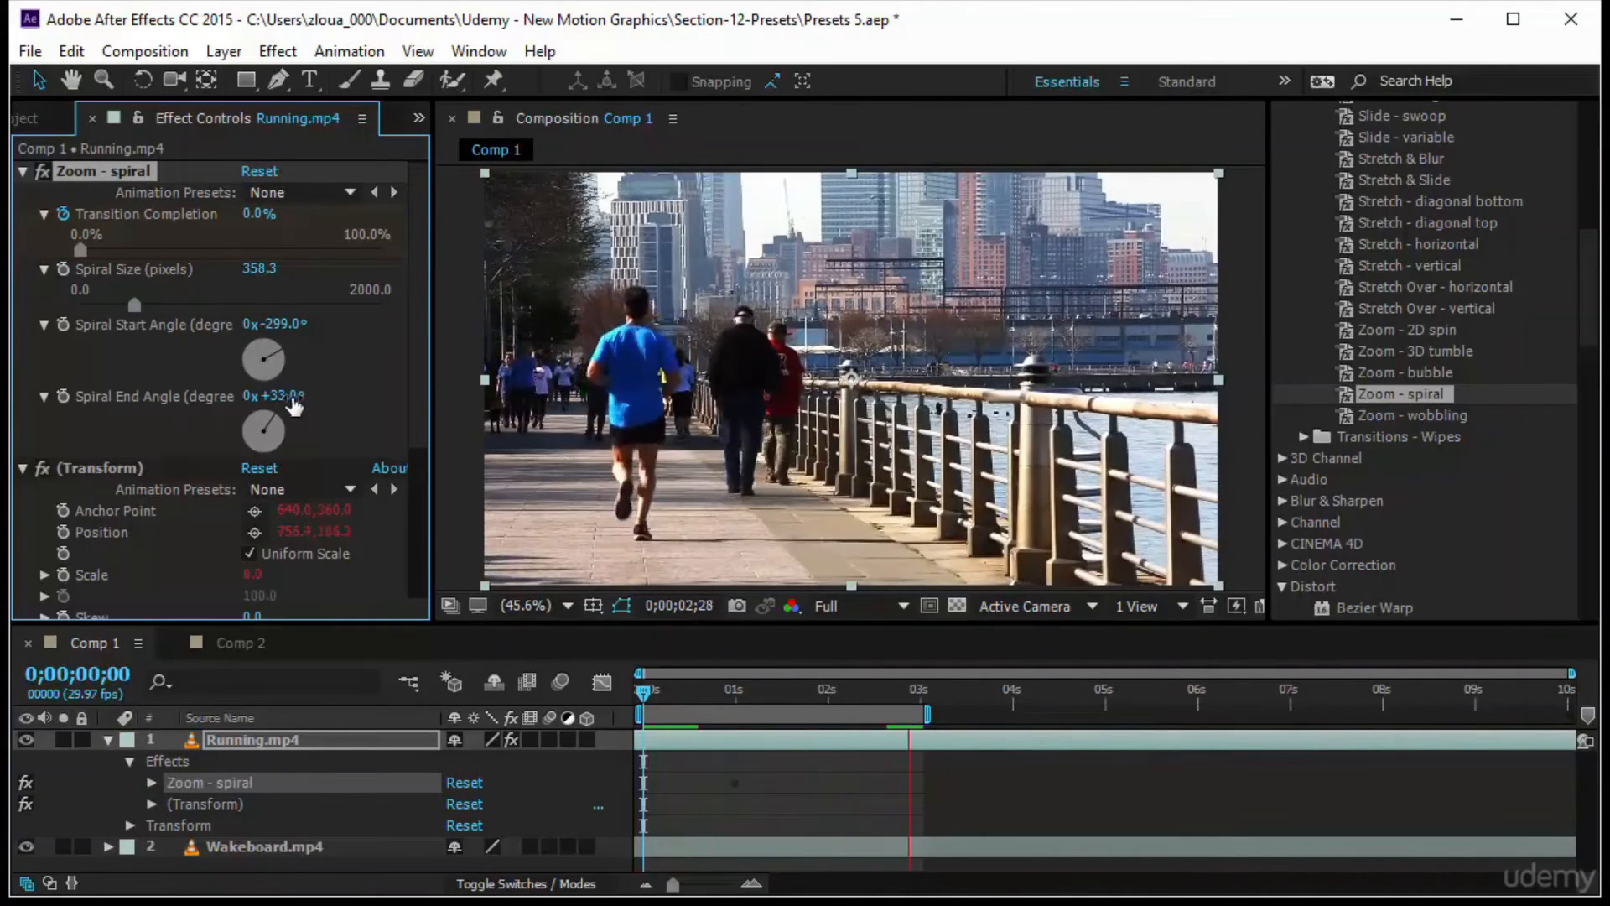
pyautogui.moveTo(293, 406); pyautogui.dragTo(350, 394)
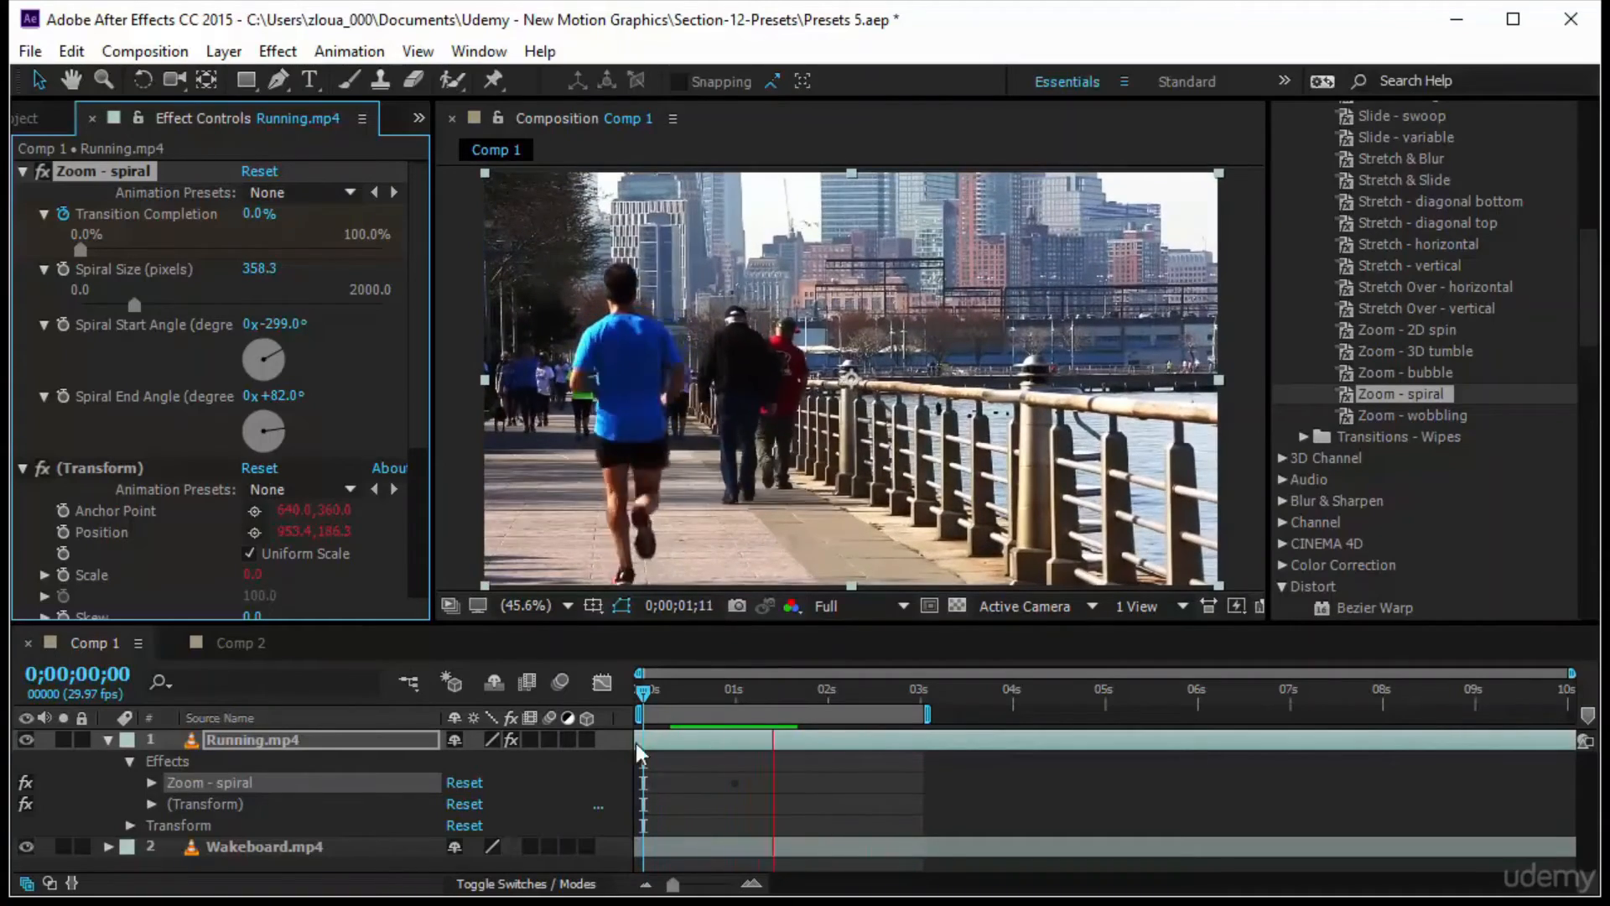
# Link the Transform effect's Opacity to Zoom - spiral's Transition Completion with an expression and preview it from 0;00;00;00.
pyautogui.scroll(-5, 219, 434)
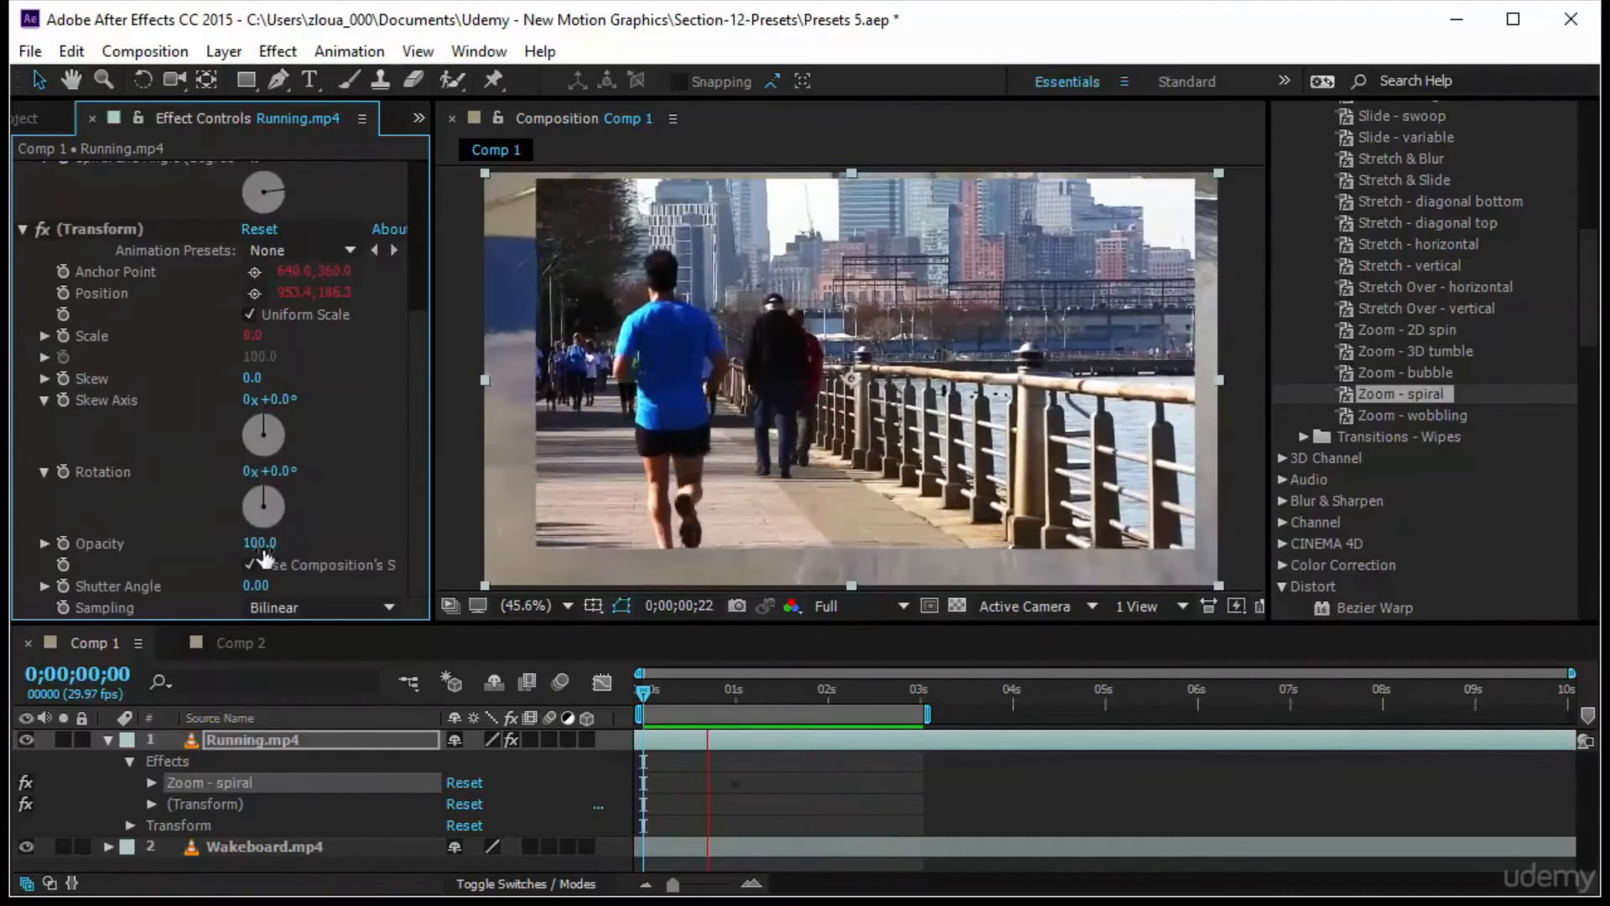
pyautogui.scroll(5, 260, 537)
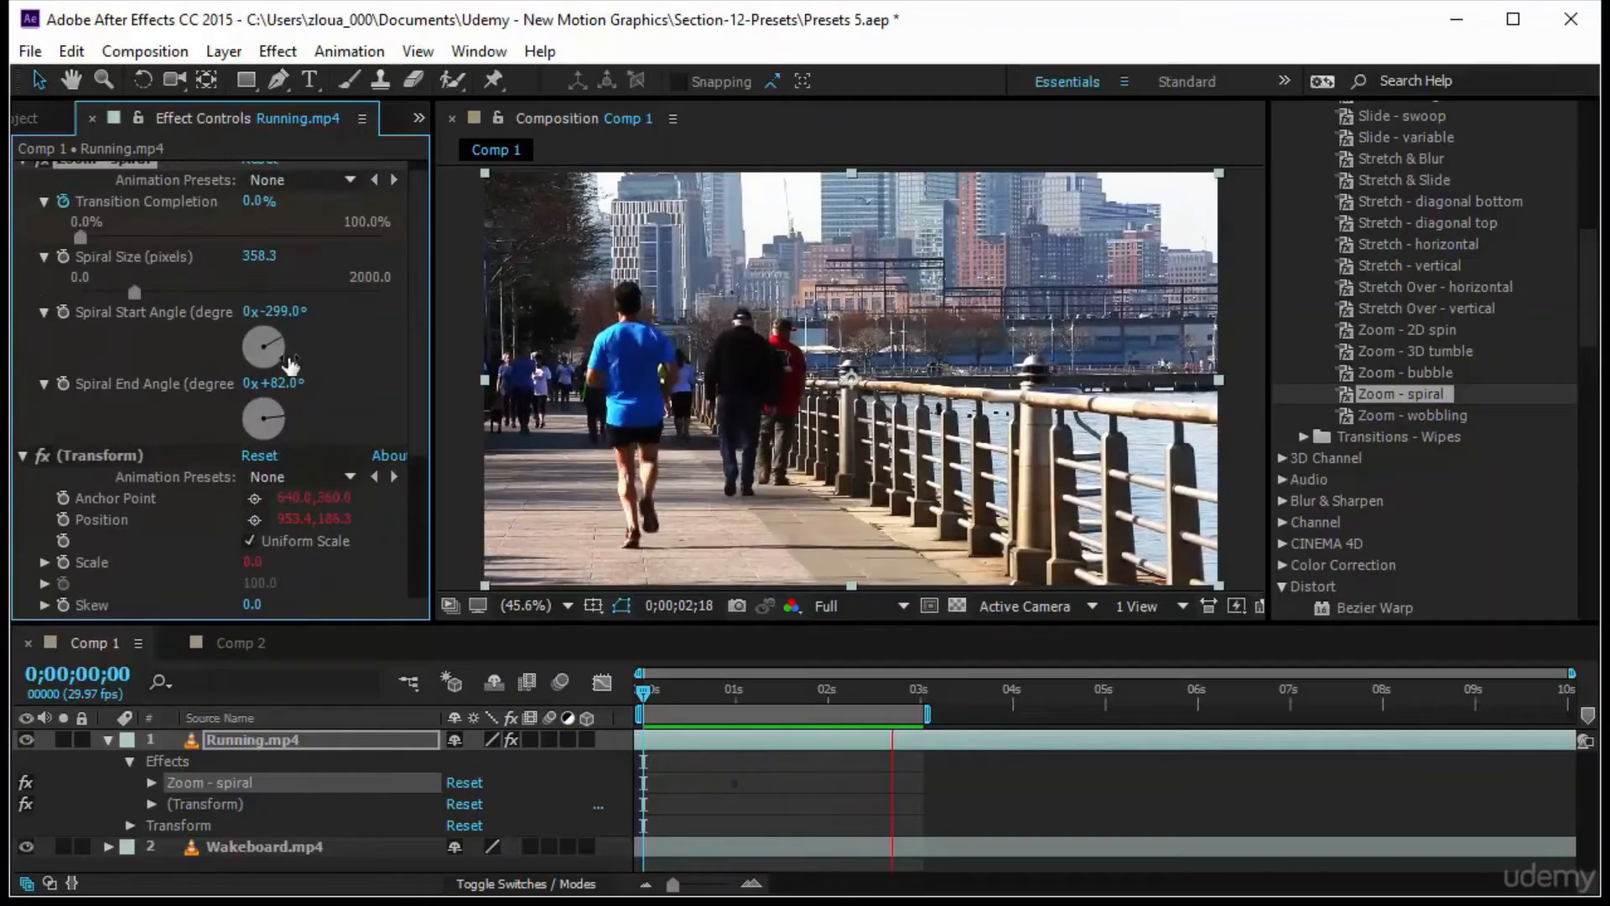
pyautogui.scroll(-5, 235, 426)
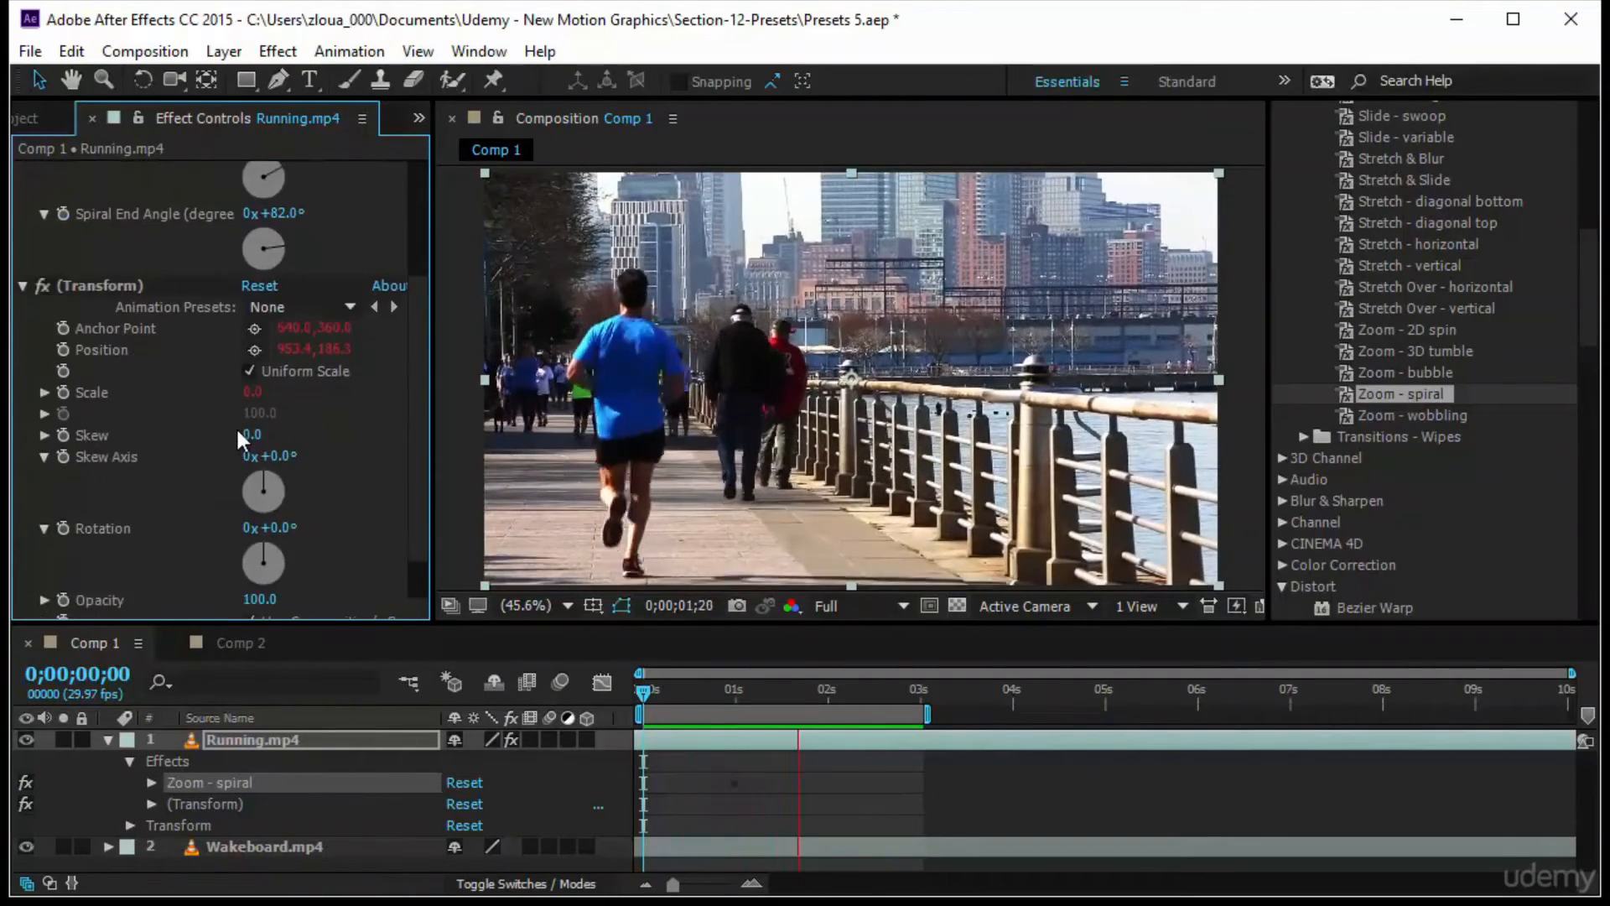
pyautogui.scroll(6, 223, 389)
pyautogui.scroll(-6, 144, 496)
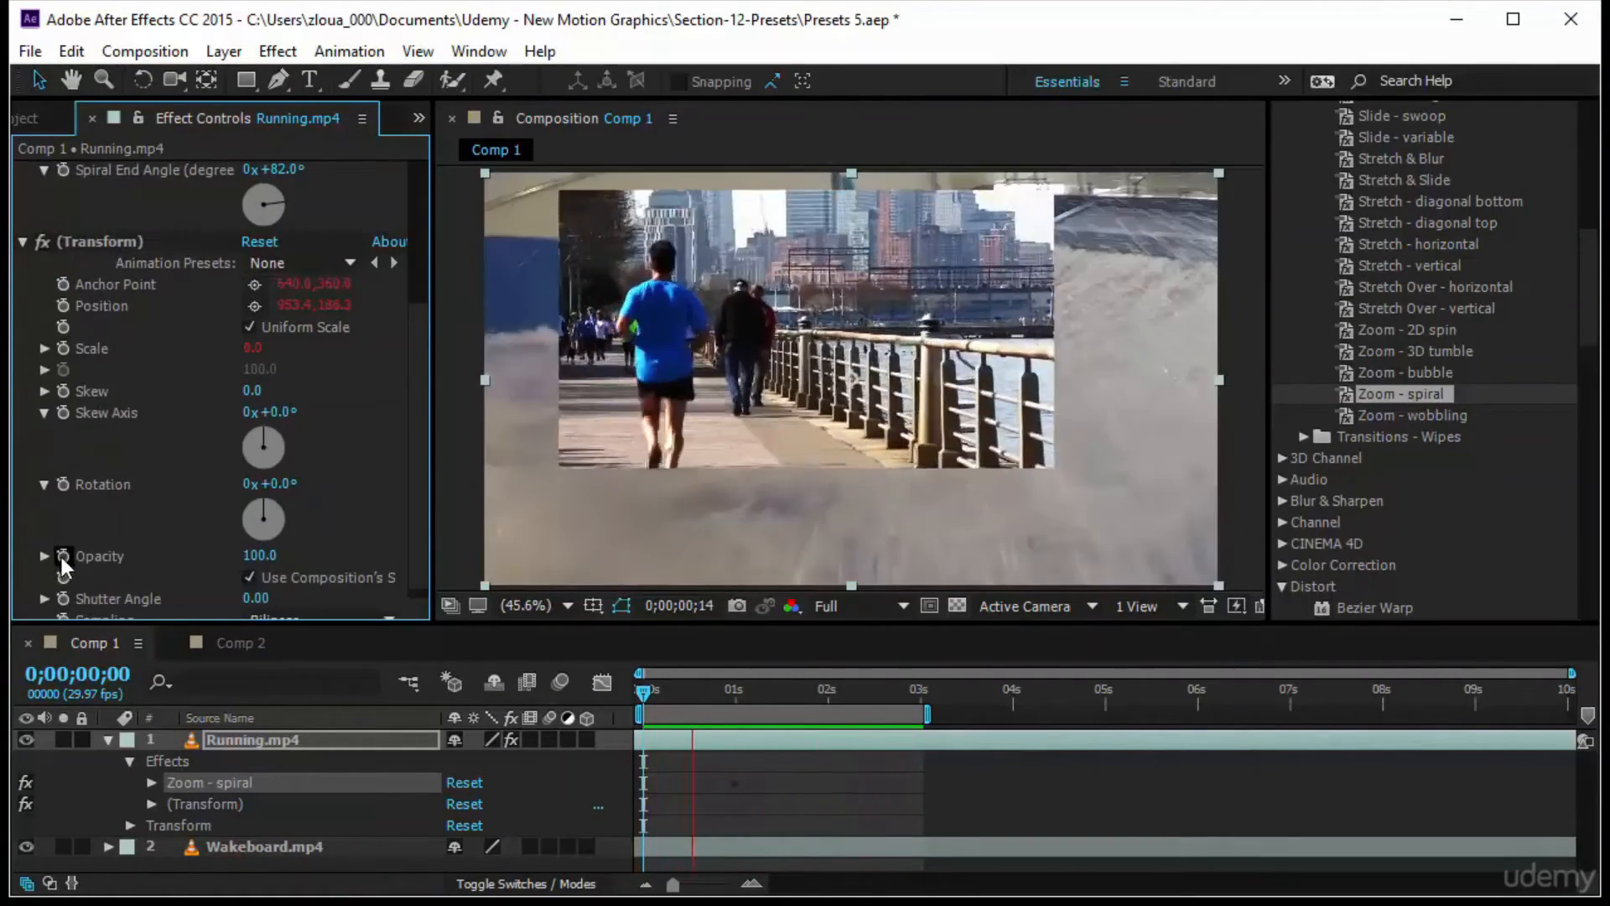
pyautogui.keyDown('alt'); pyautogui.click(62, 557); pyautogui.keyUp('alt')
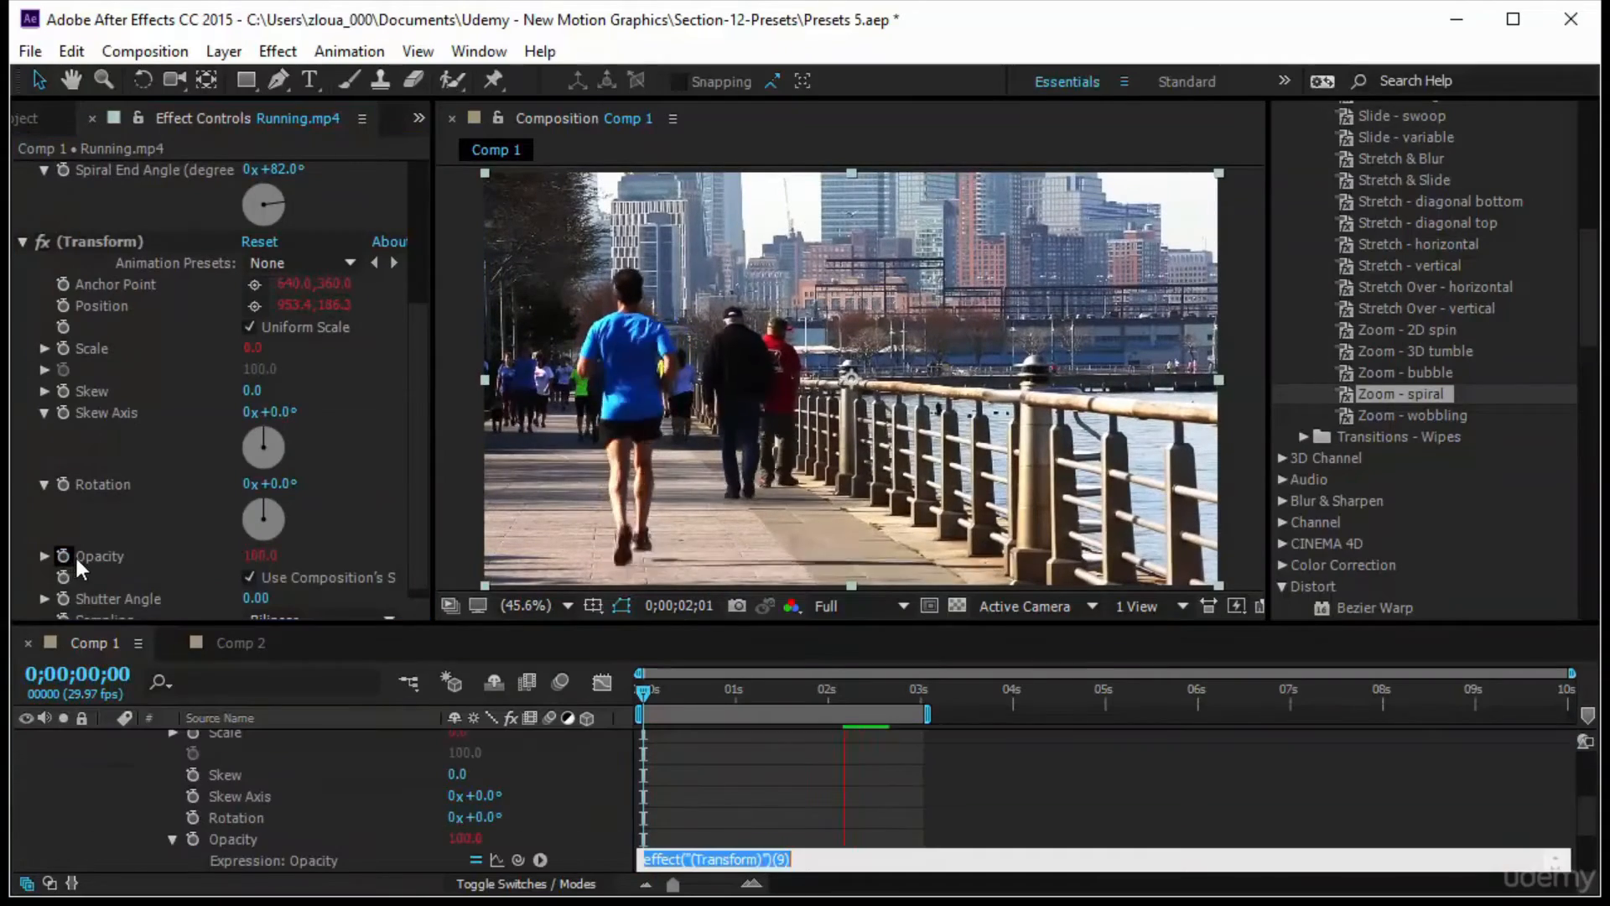
pyautogui.moveTo(519, 859); pyautogui.dragTo(132, 214)
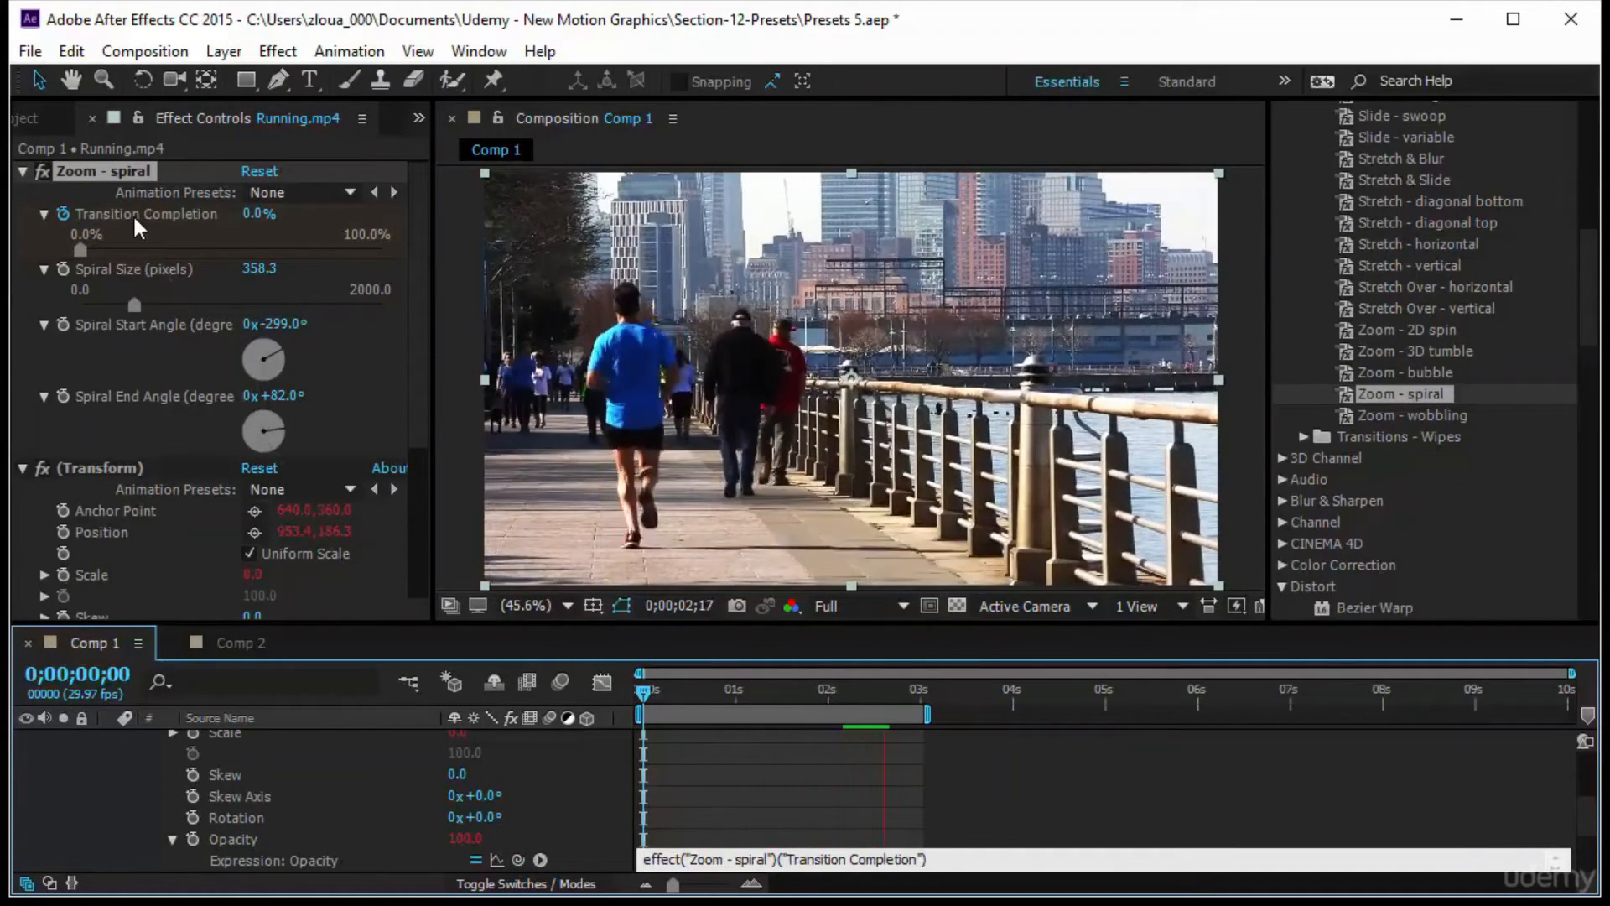
pyautogui.click(1008, 801)
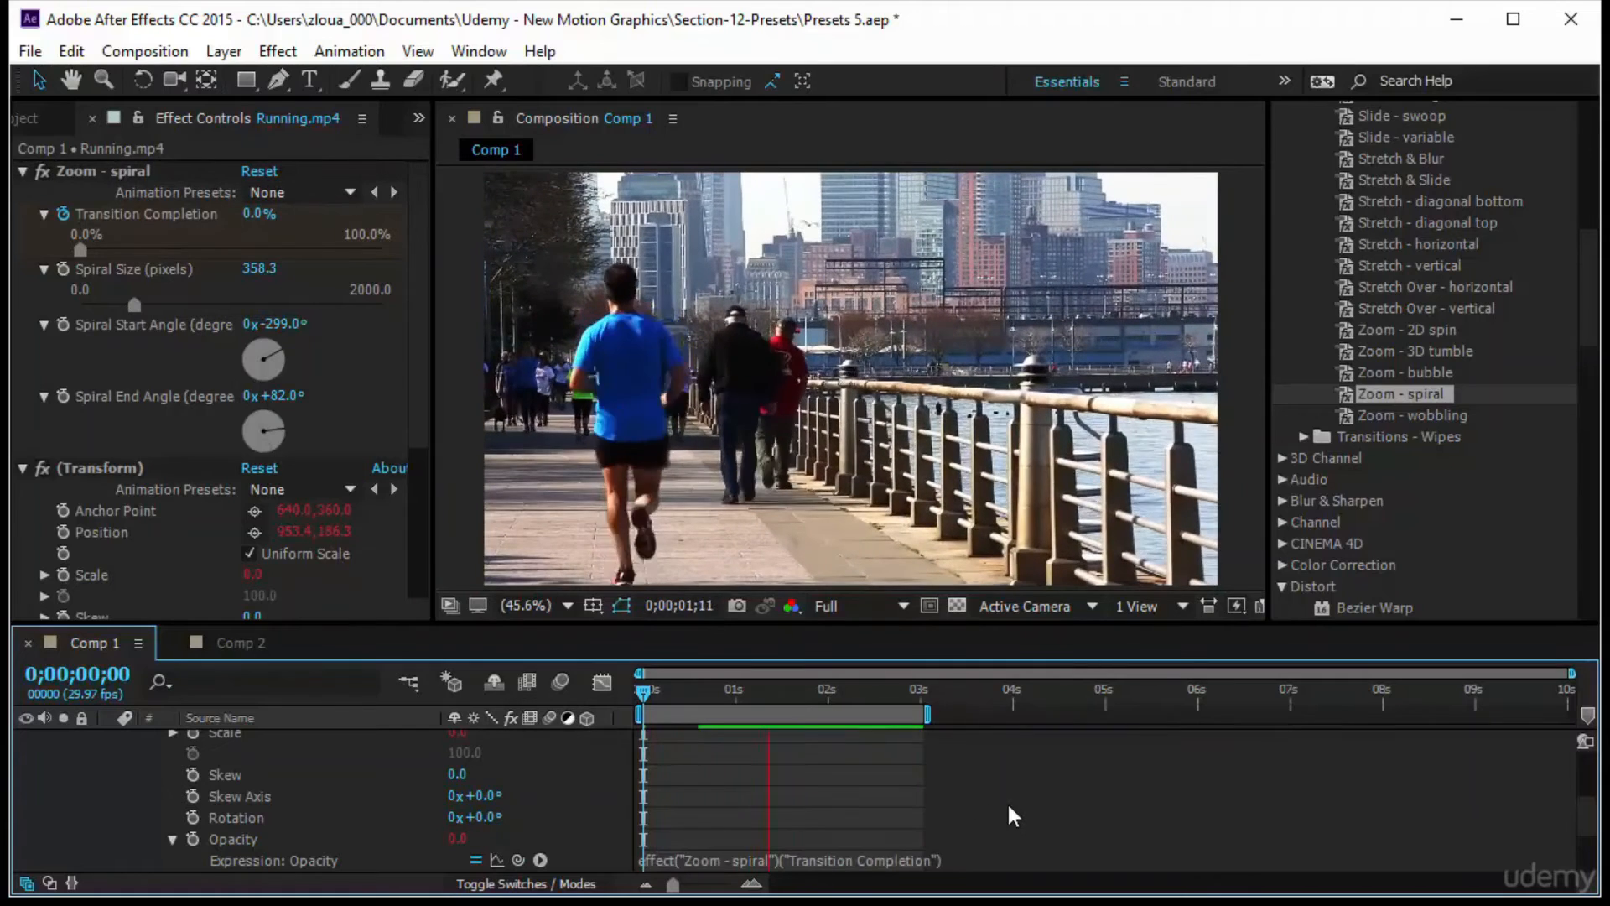
pyautogui.moveTo(645, 693); pyautogui.dragTo(530, 751)
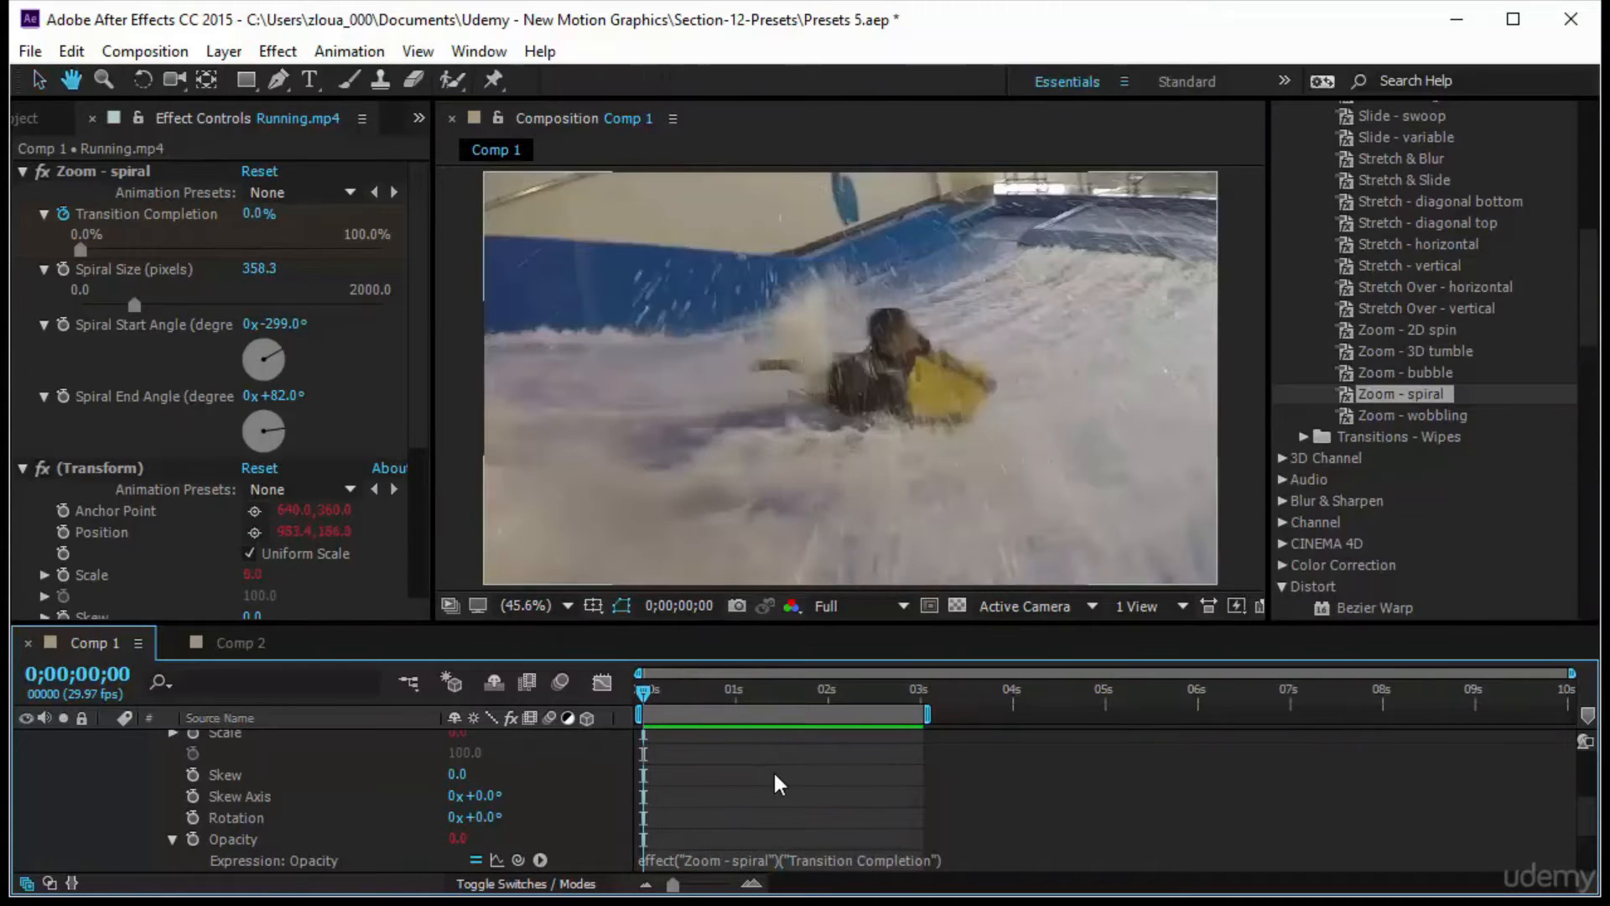
# Remove the Zoom - spiral effects from Running.mp4 and apply the Card Wipe - 3D pixelstorm preset to it.
pyautogui.hotkey('ctrl', 'z')
pyautogui.scroll(3, 1455, 310)
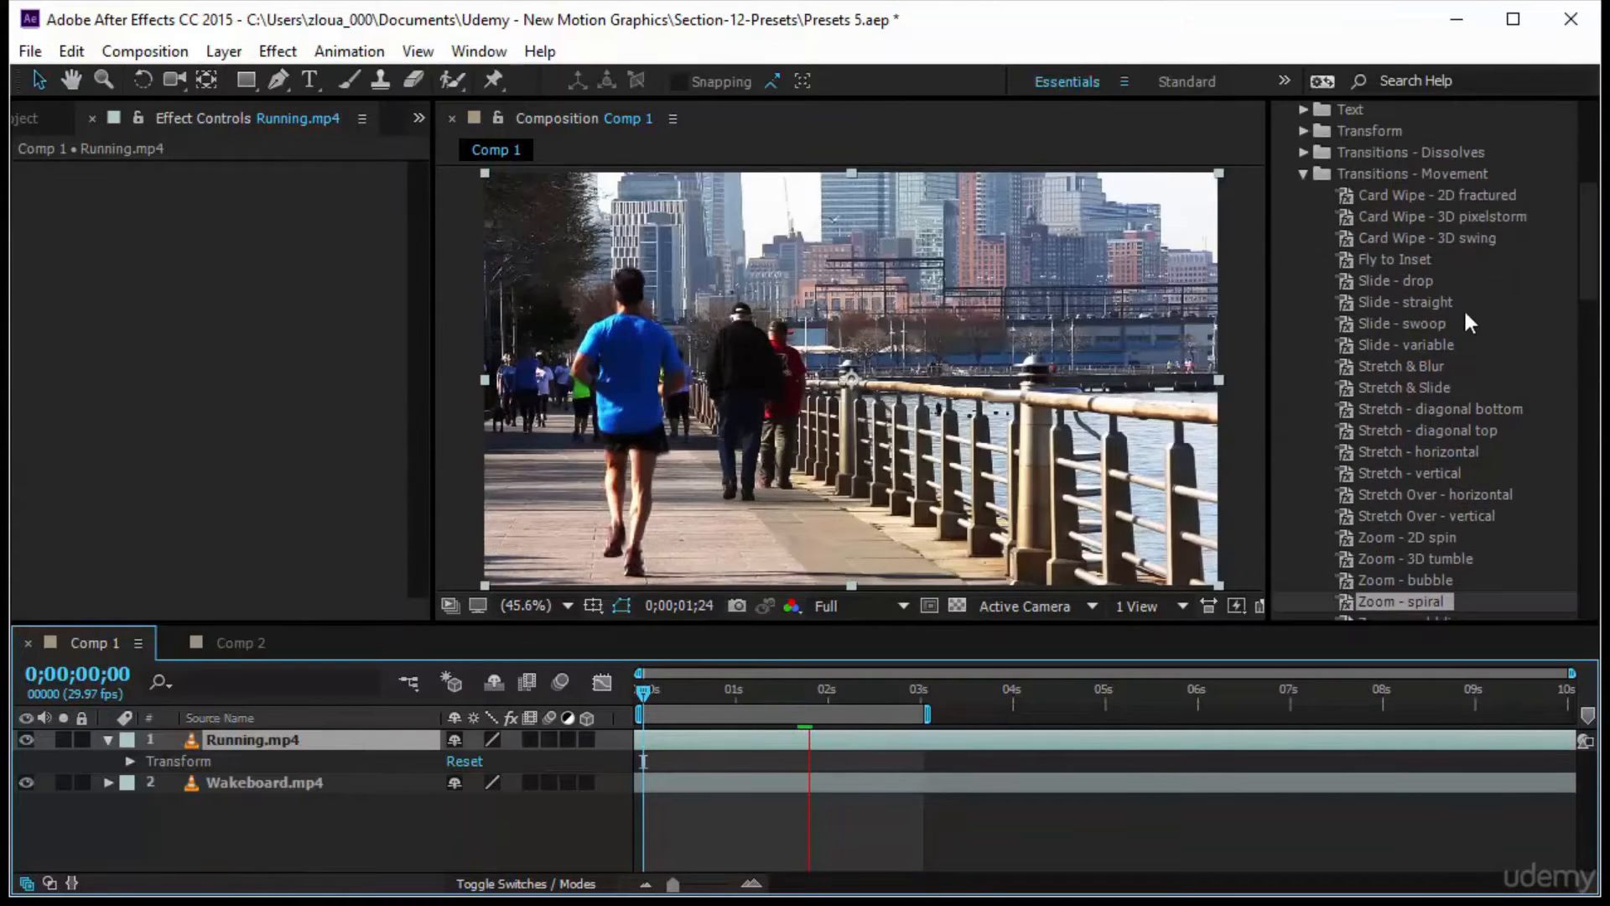
pyautogui.click(1503, 216)
pyautogui.moveTo(1503, 215); pyautogui.dragTo(389, 733)
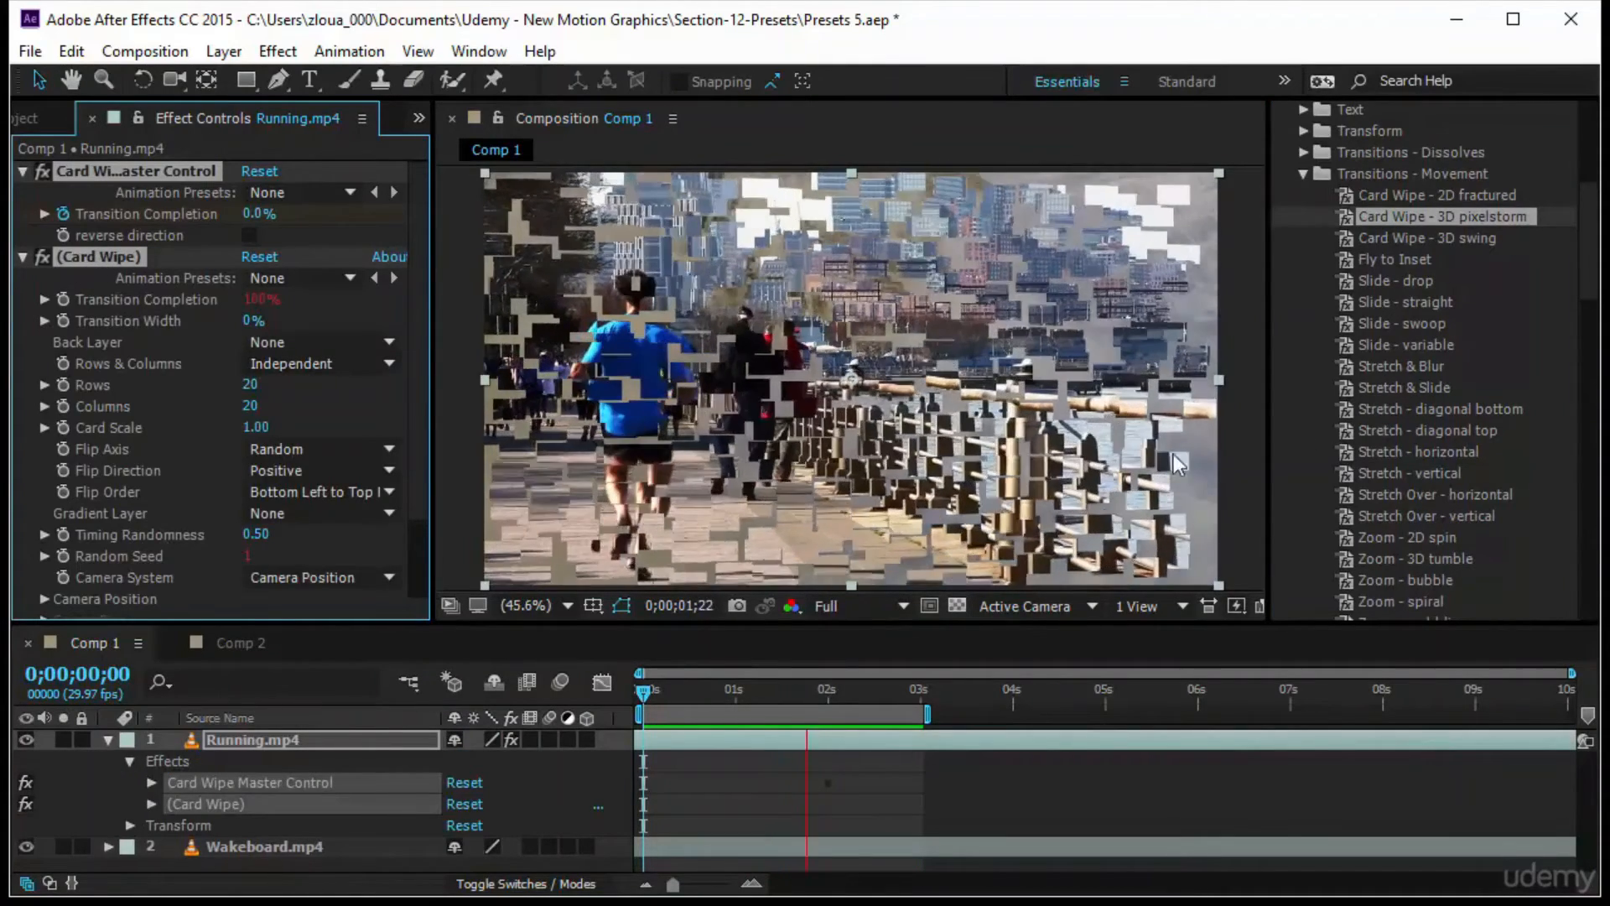
pyautogui.scroll(-3, 1493, 346)
pyautogui.scroll(-3, 1493, 346)
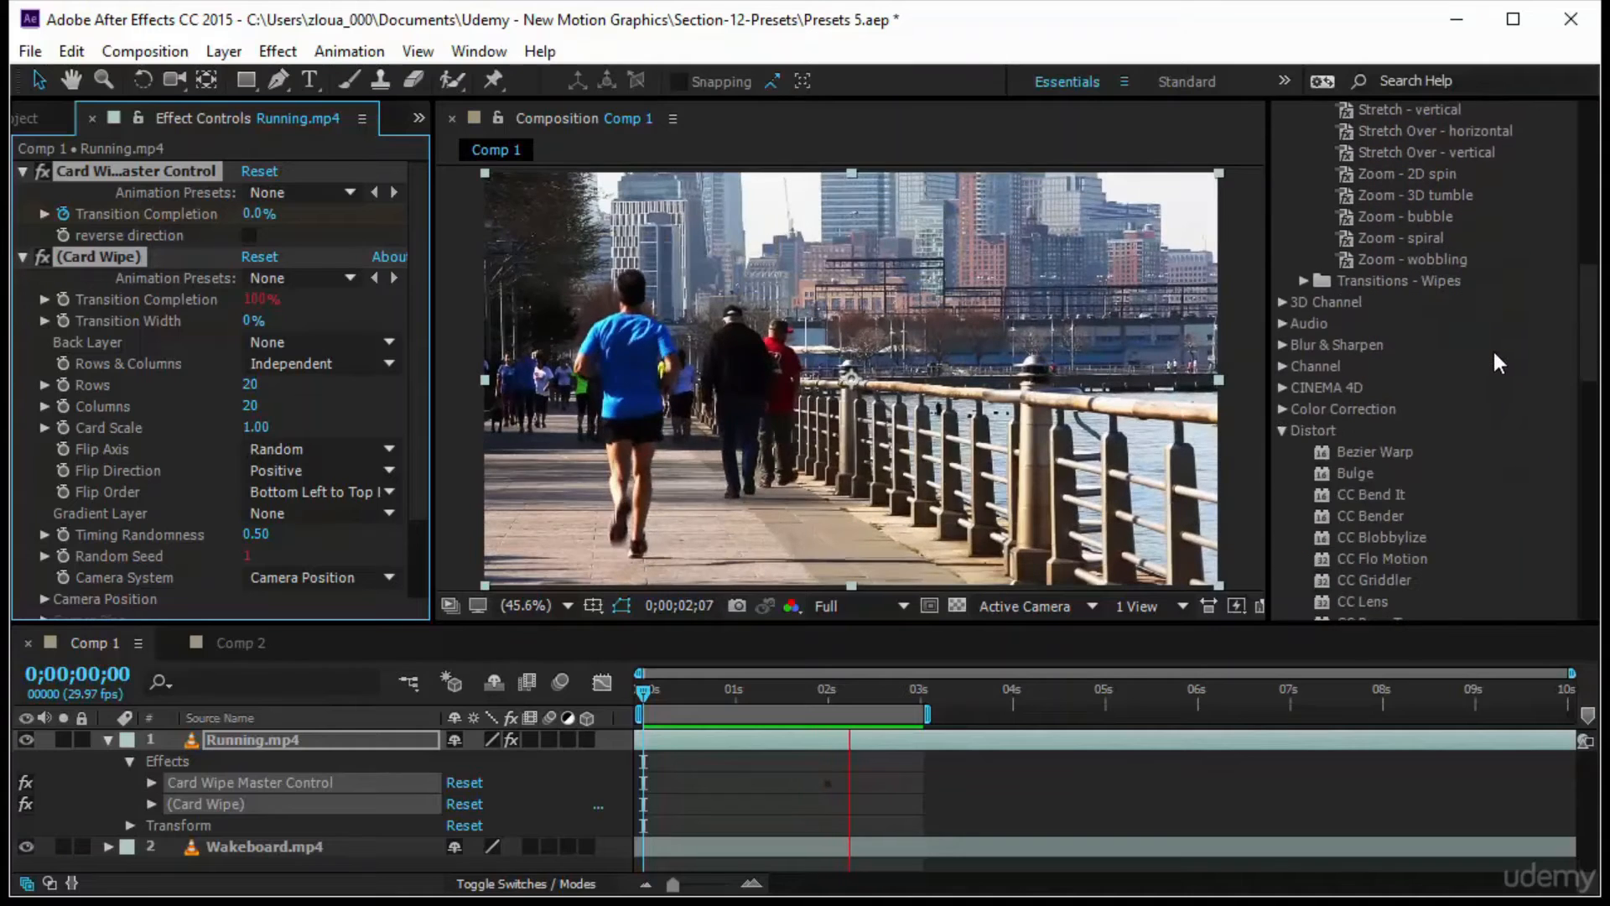
pyautogui.scroll(6, 1416, 446)
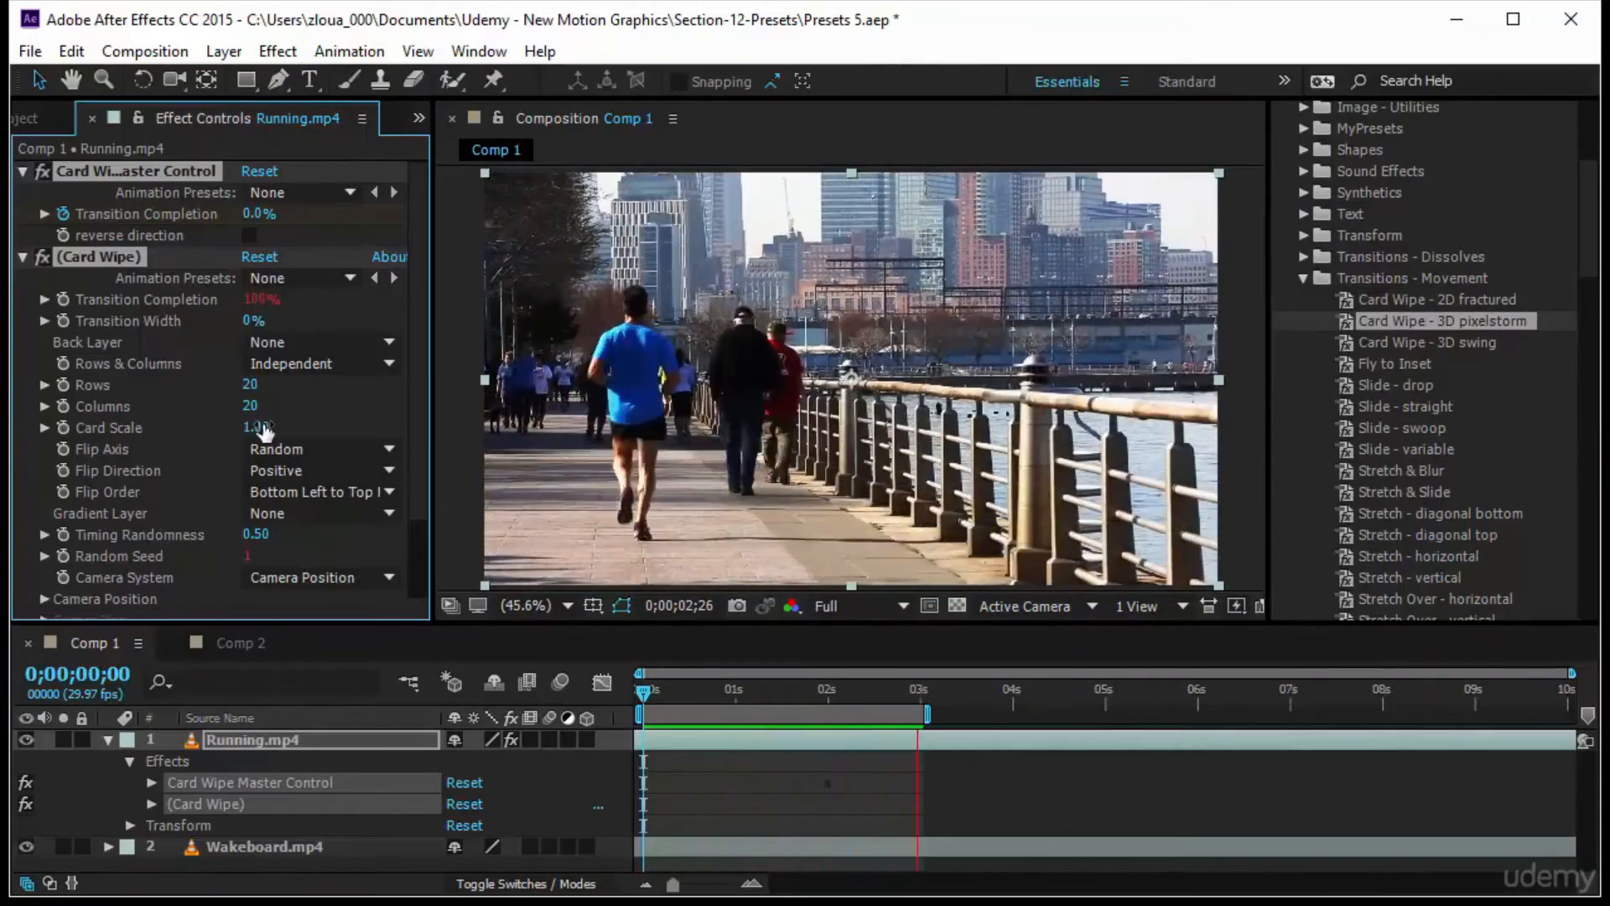
# Set Card Wipe's Rows and Columns to 80 and preview the pixelstorm from 0;00;00;00.
pyautogui.moveTo(251, 386); pyautogui.dragTo(325, 379)
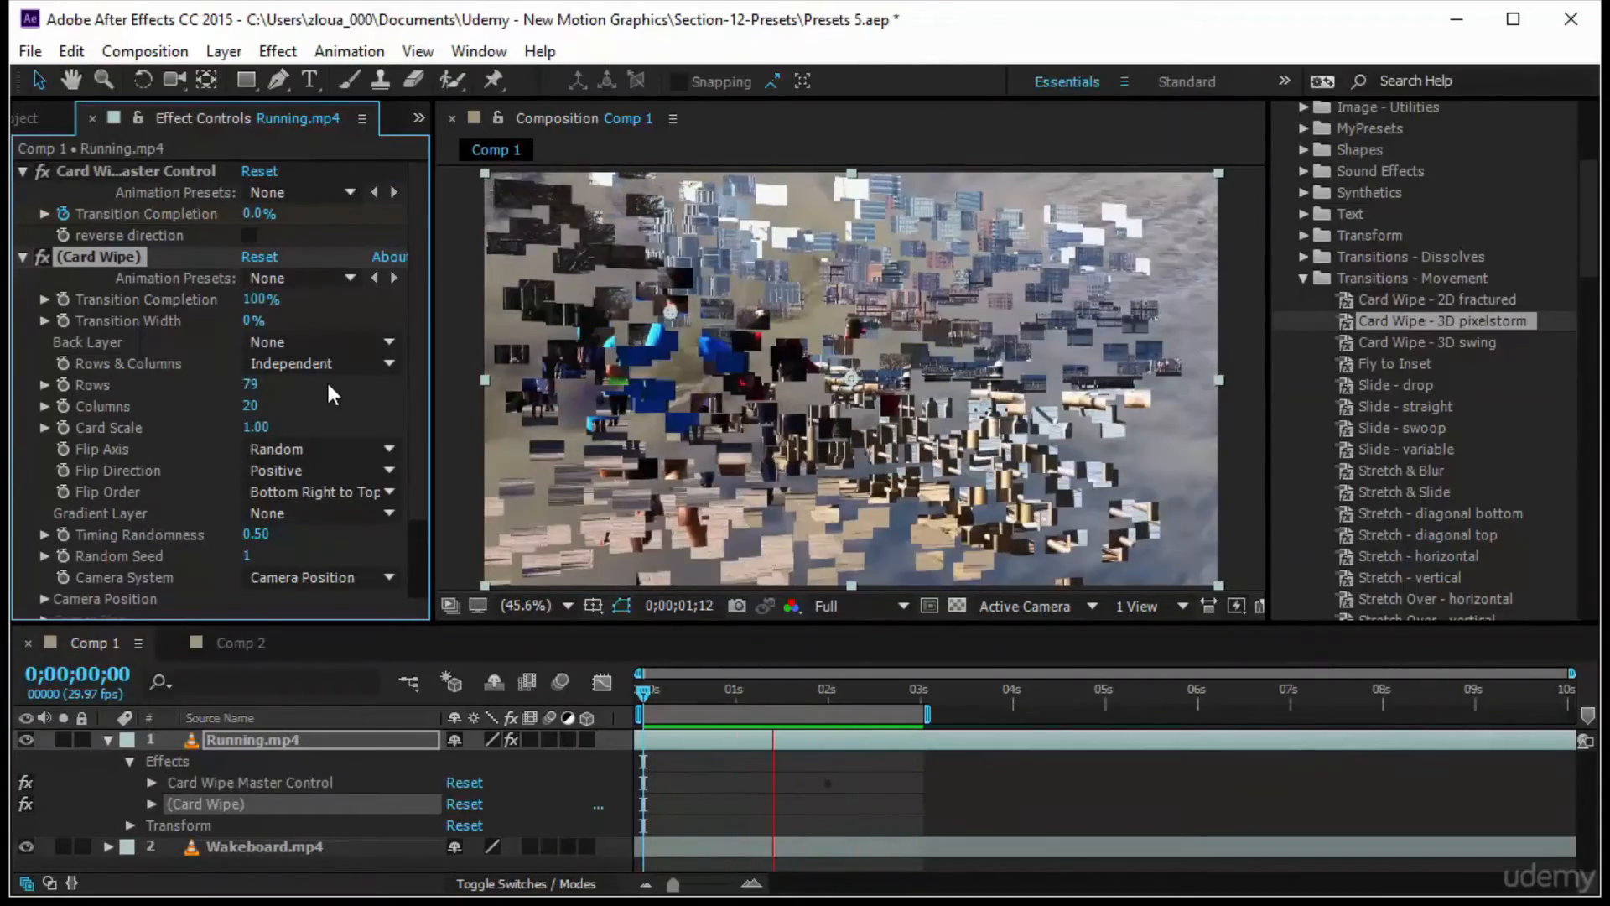
pyautogui.click(247, 405)
pyautogui.write('80')
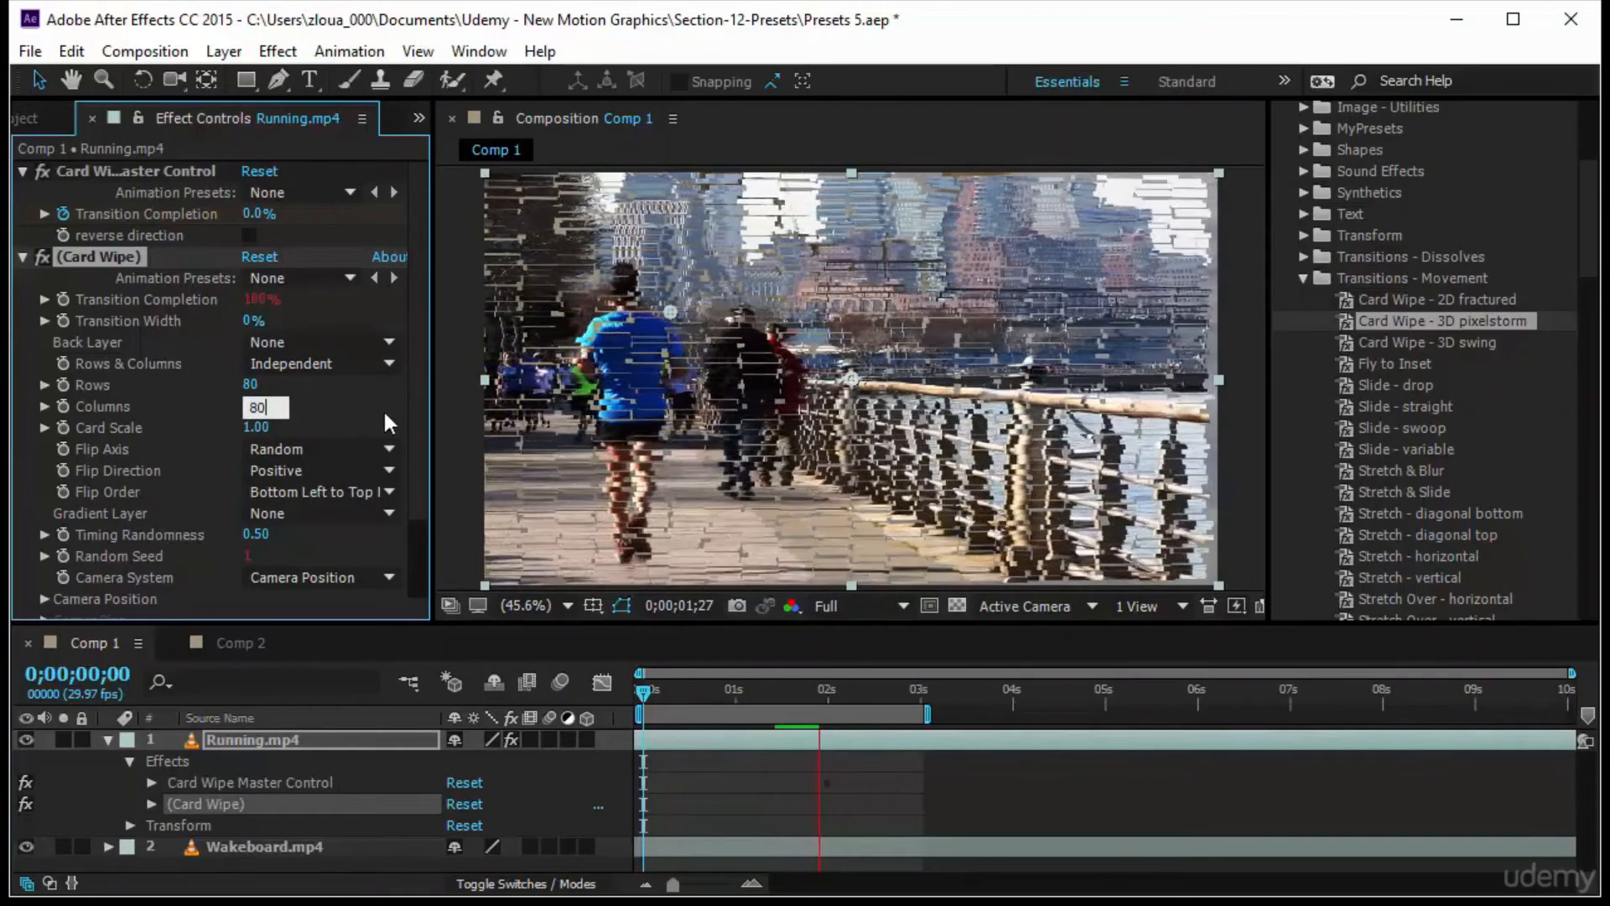
pyautogui.press('Return')
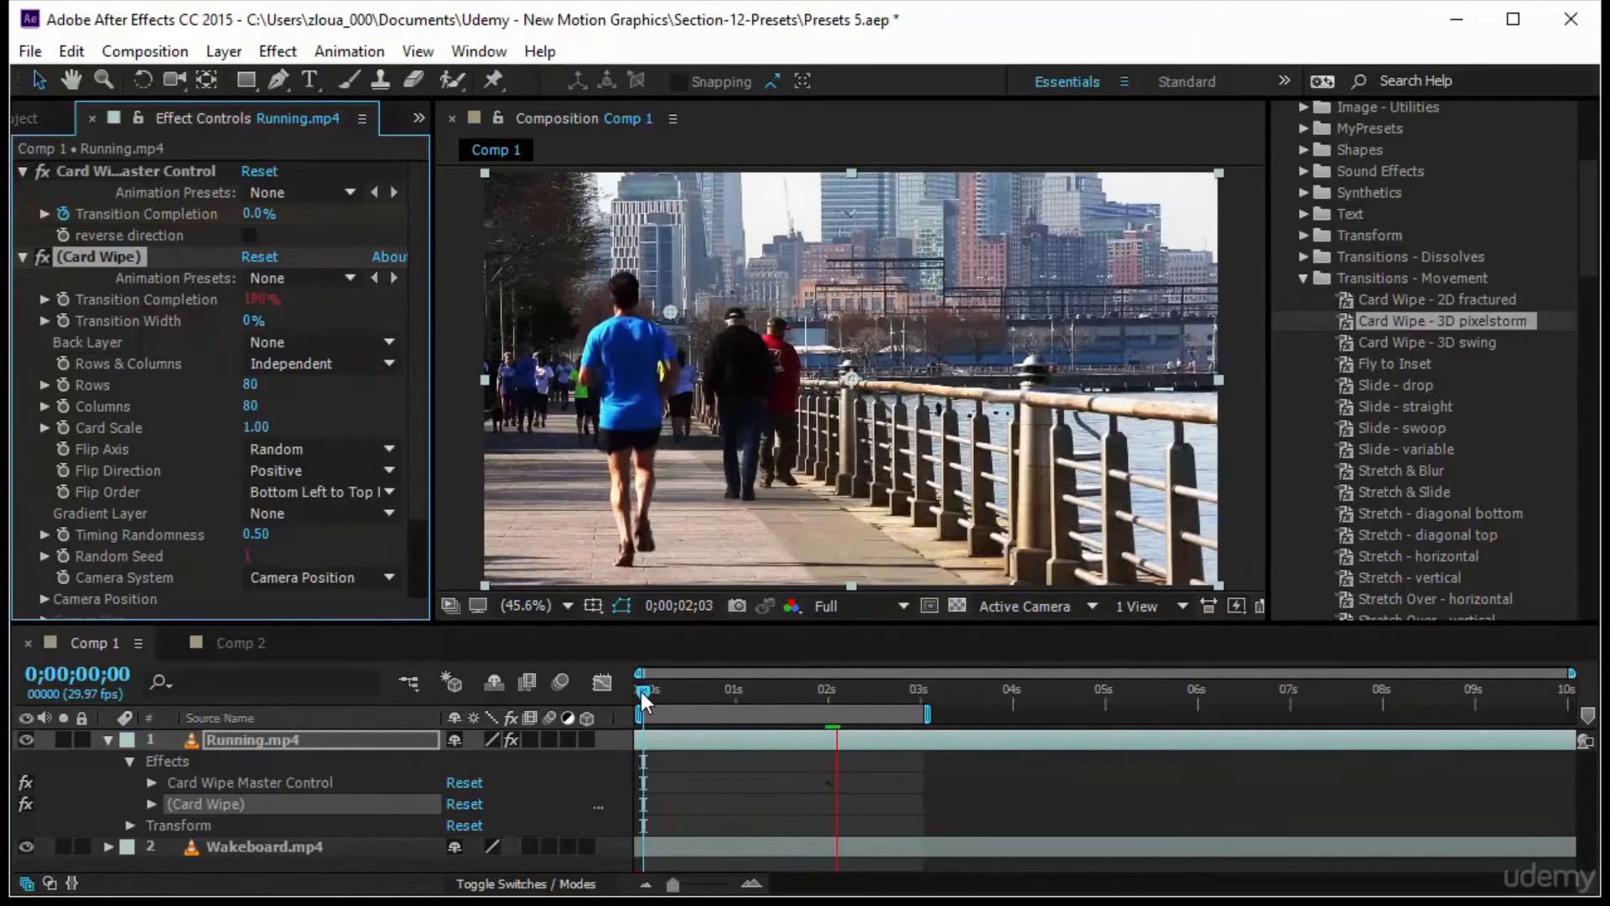
pyautogui.click(641, 691)
pyautogui.press('space')
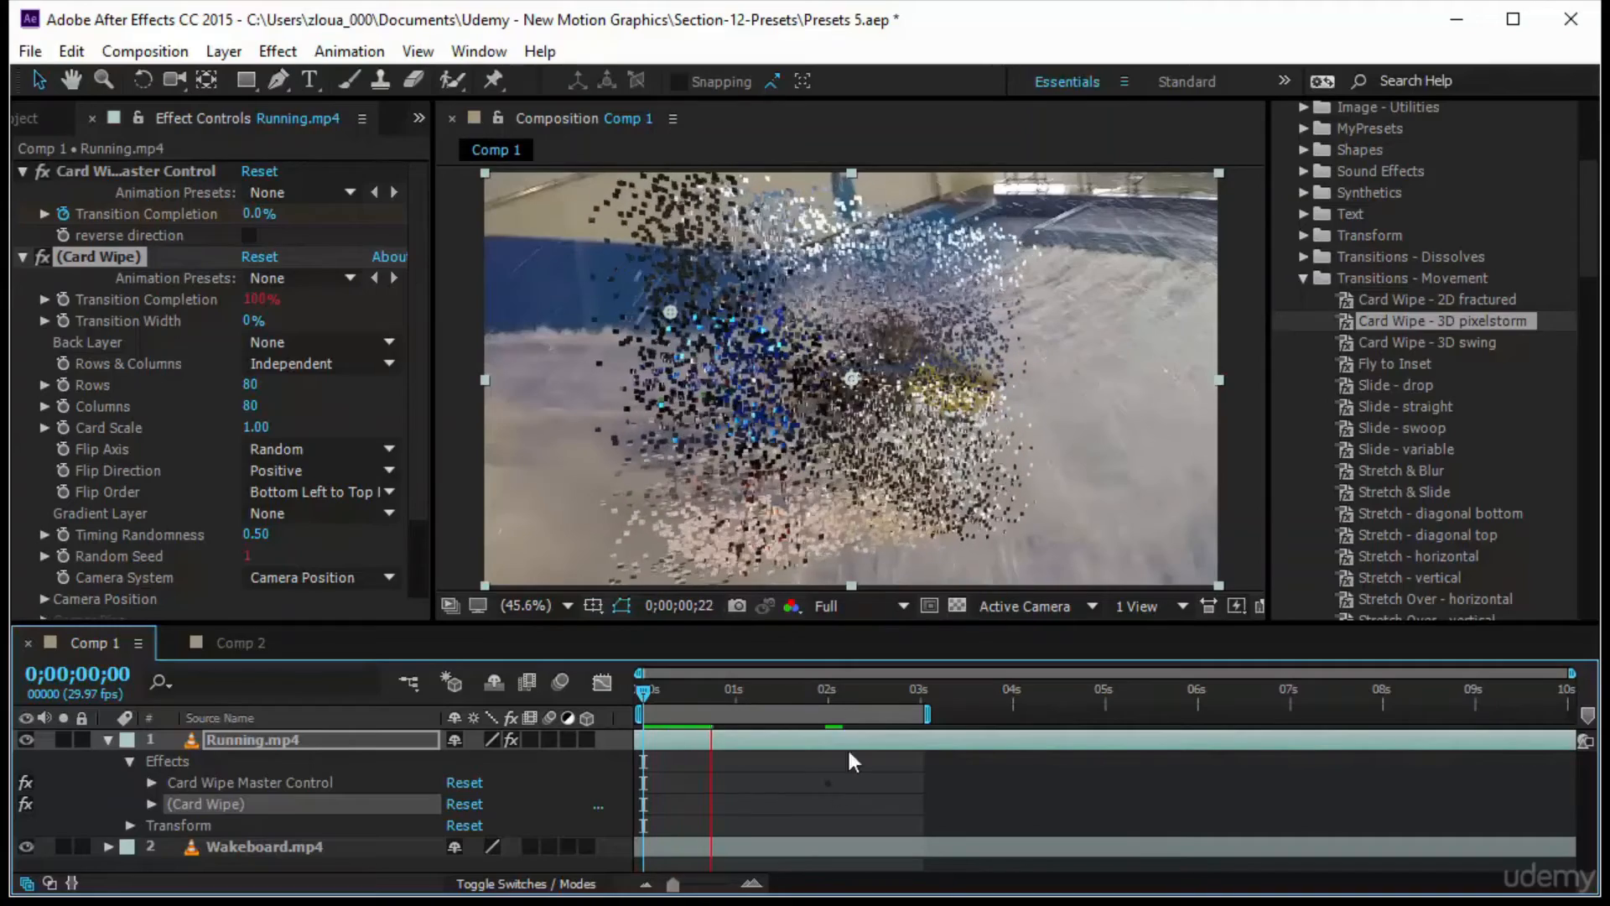
# Reveal Running.mp4's keyframes, move the last Transition Completion keyframe to about 0.4 seconds and preview the faster transition.
pyautogui.click(313, 738)
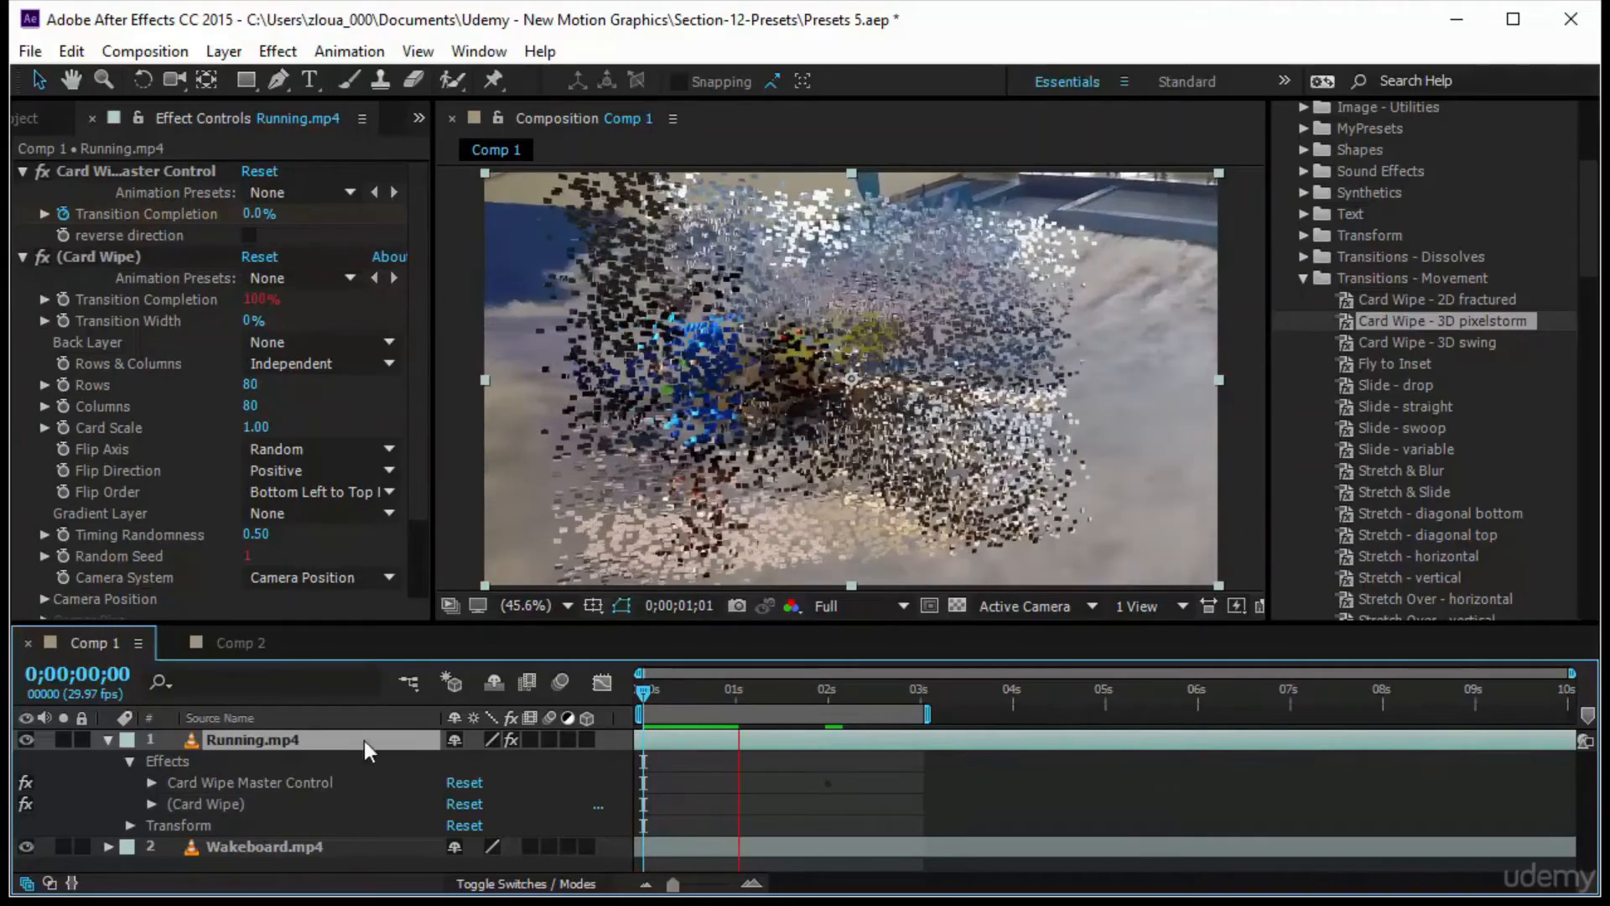
pyautogui.press('u')
pyautogui.click(766, 783)
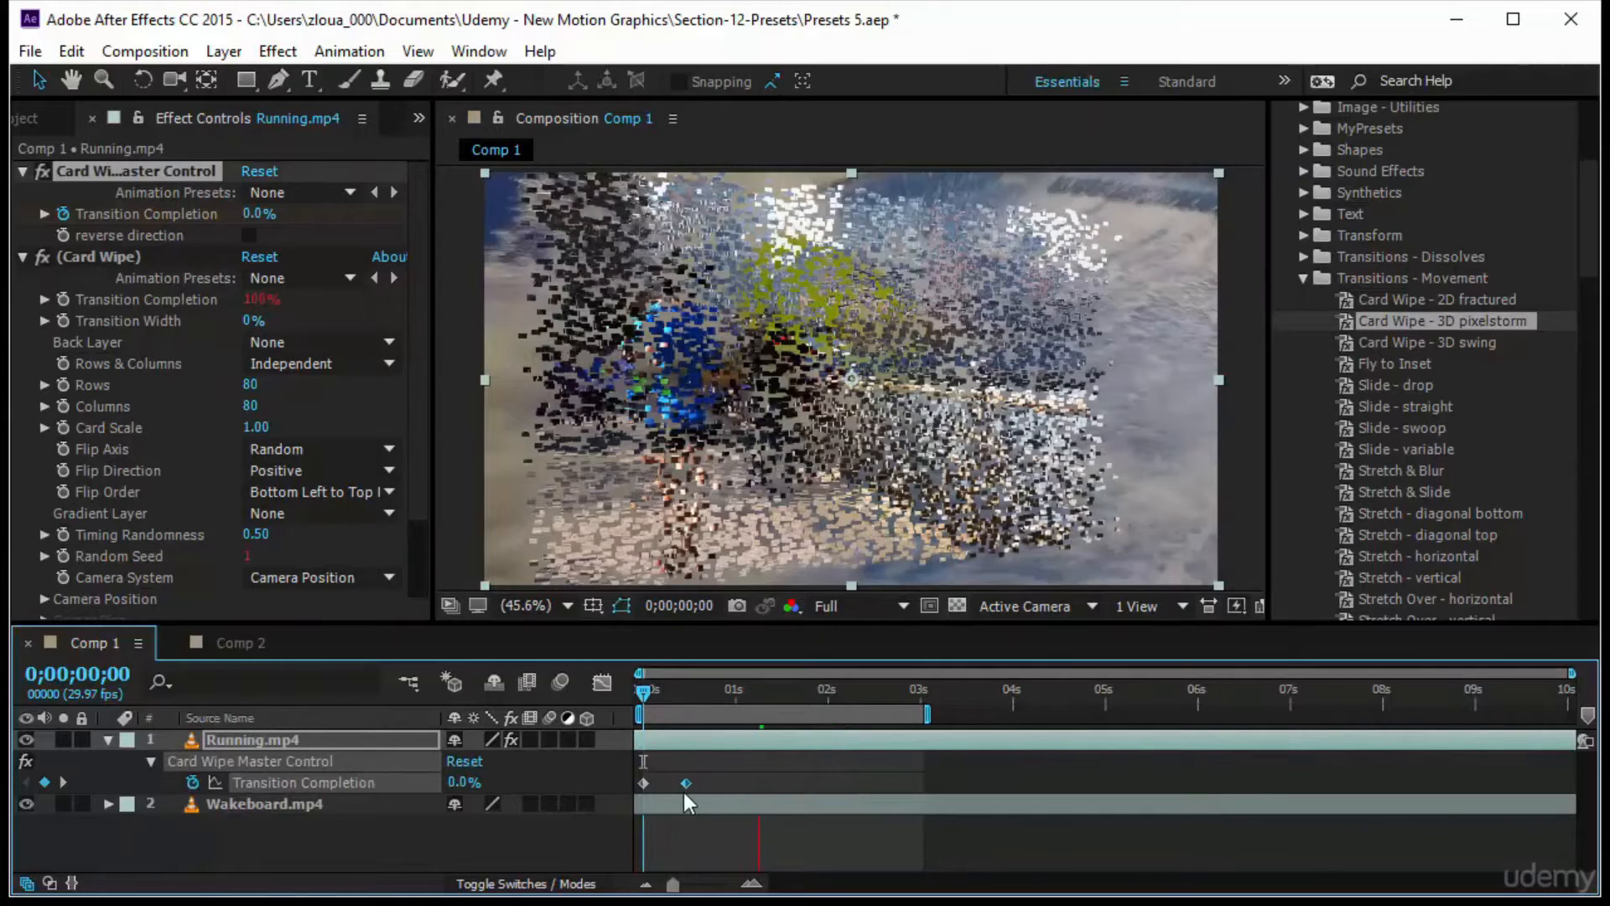
pyautogui.moveTo(683, 792); pyautogui.dragTo(678, 791)
pyautogui.click(645, 692)
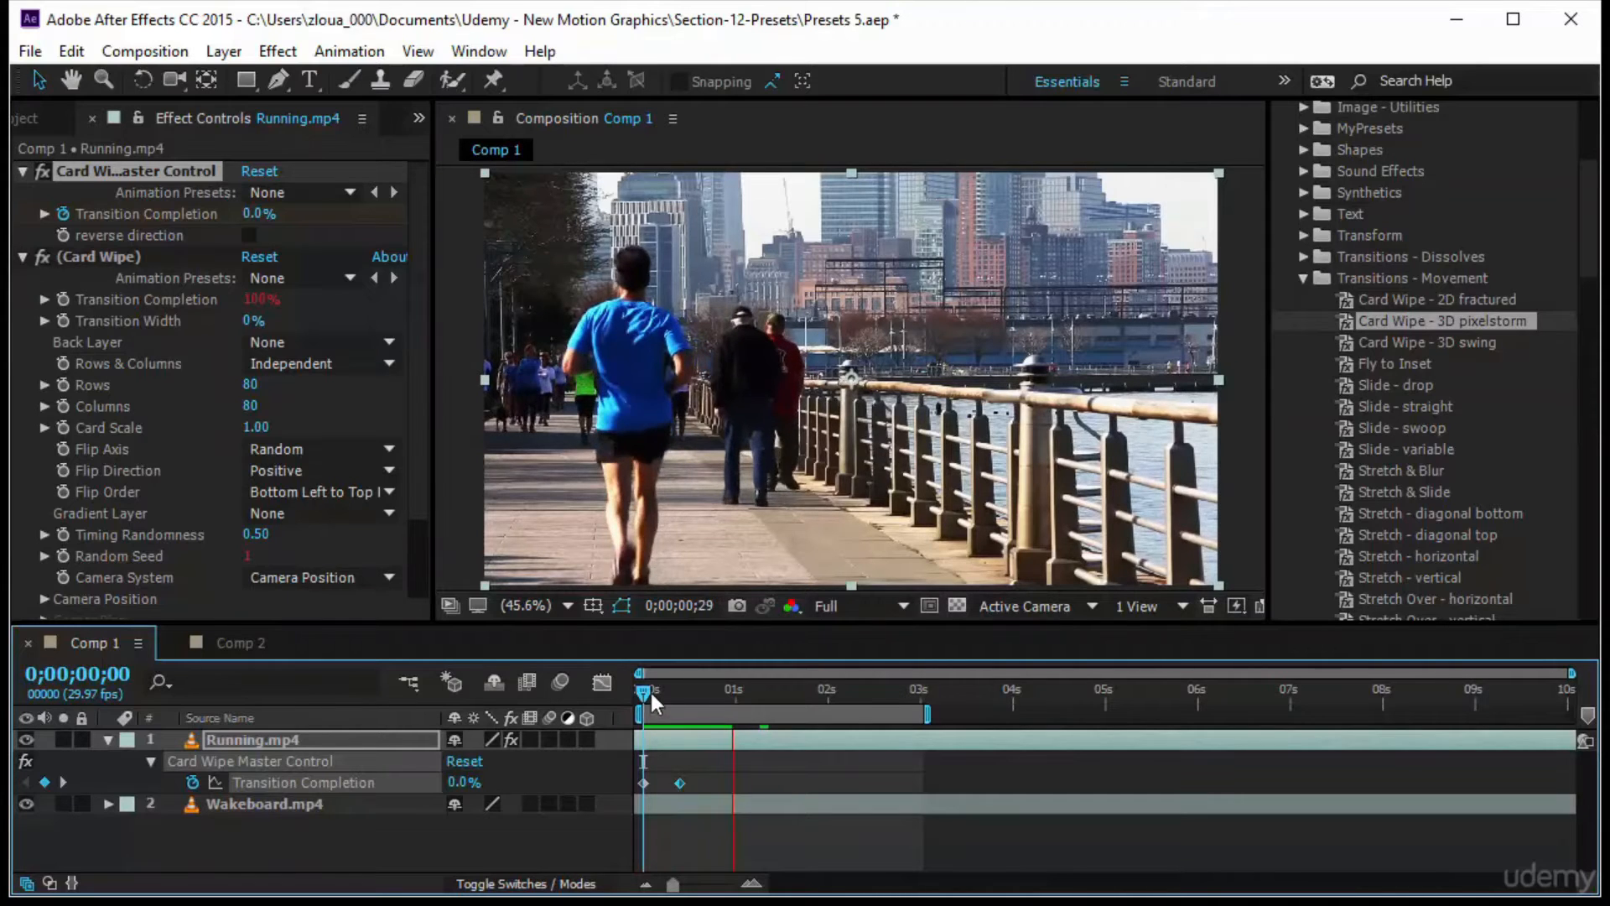
pyautogui.press('space')
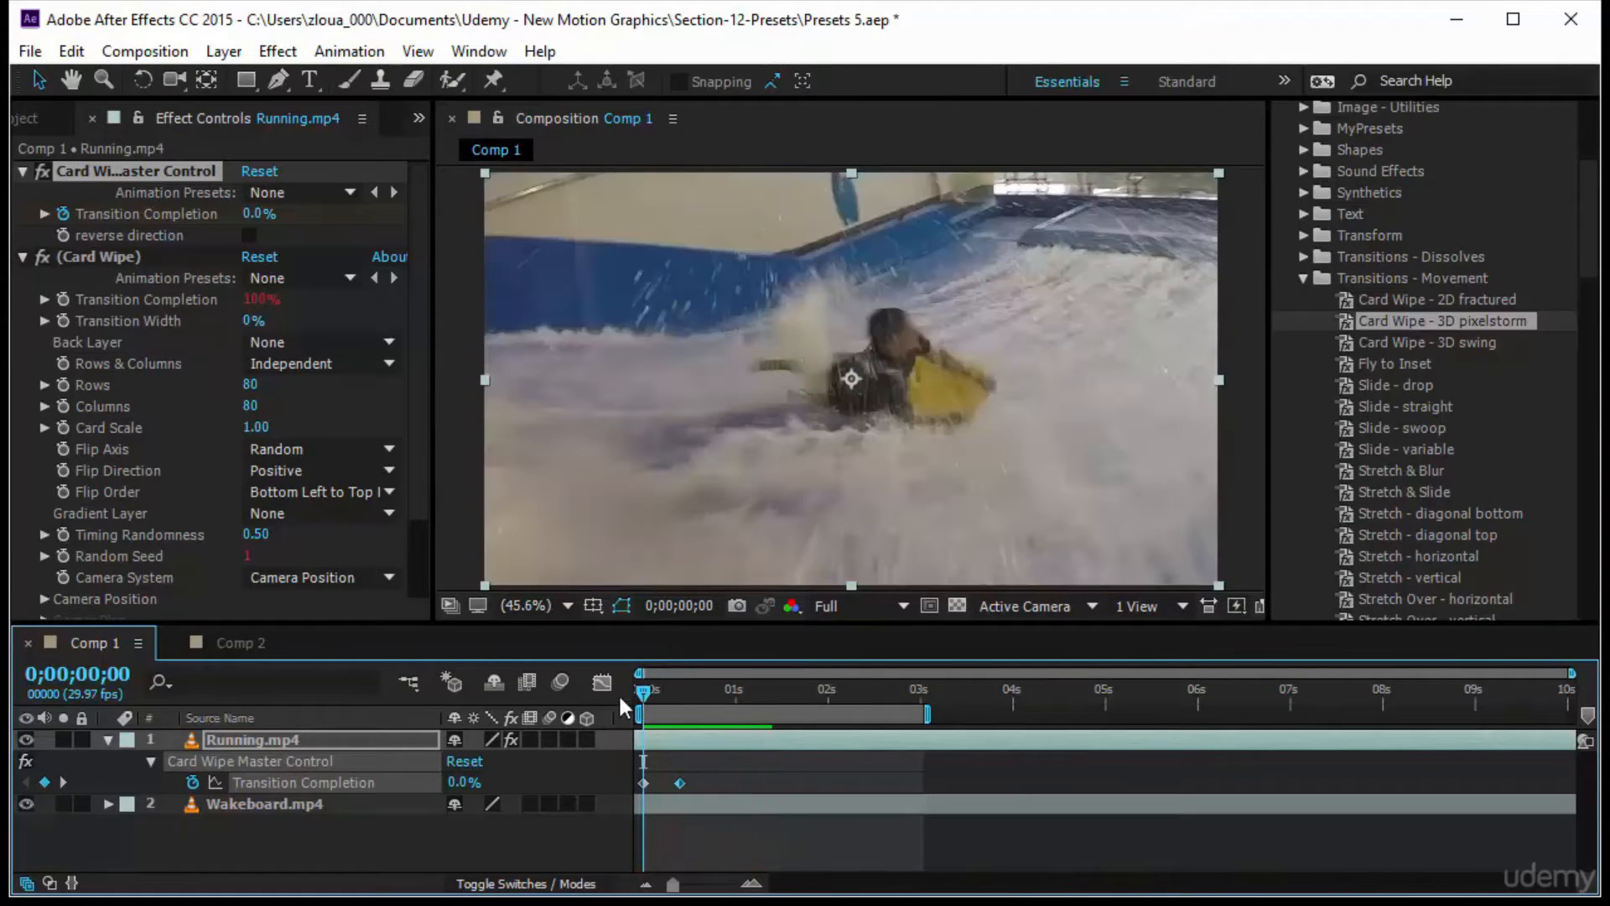
# Set Card Wipe's Rows and Columns to 2 and preview the transition from 0;00;00;00.
pyautogui.click(250, 385)
pyautogui.write('2')
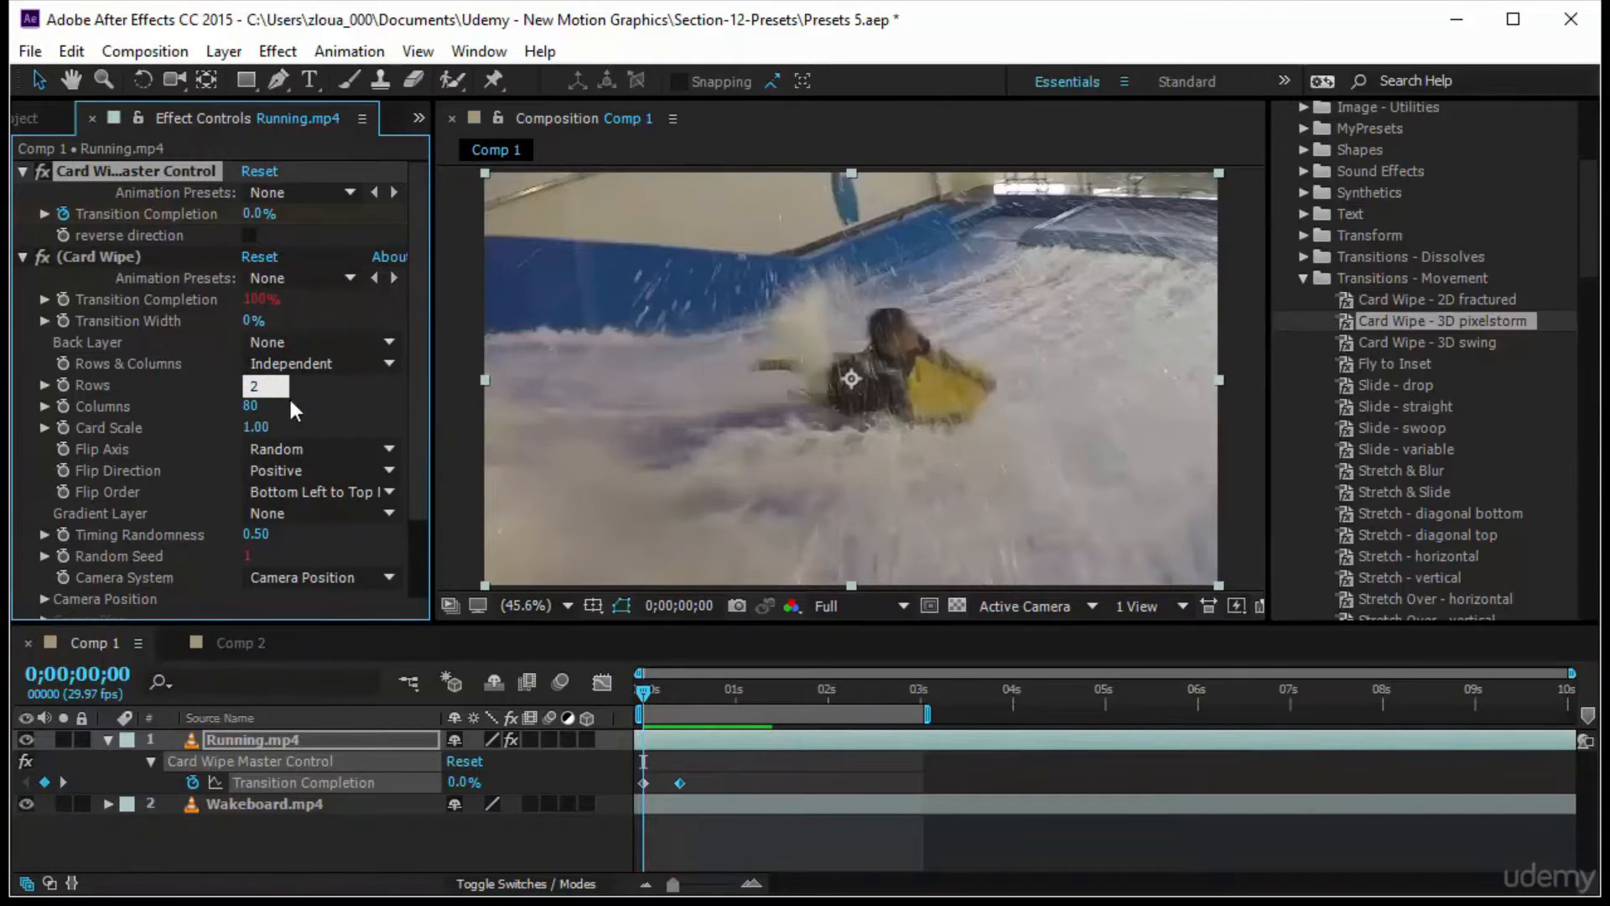
pyautogui.click(249, 410)
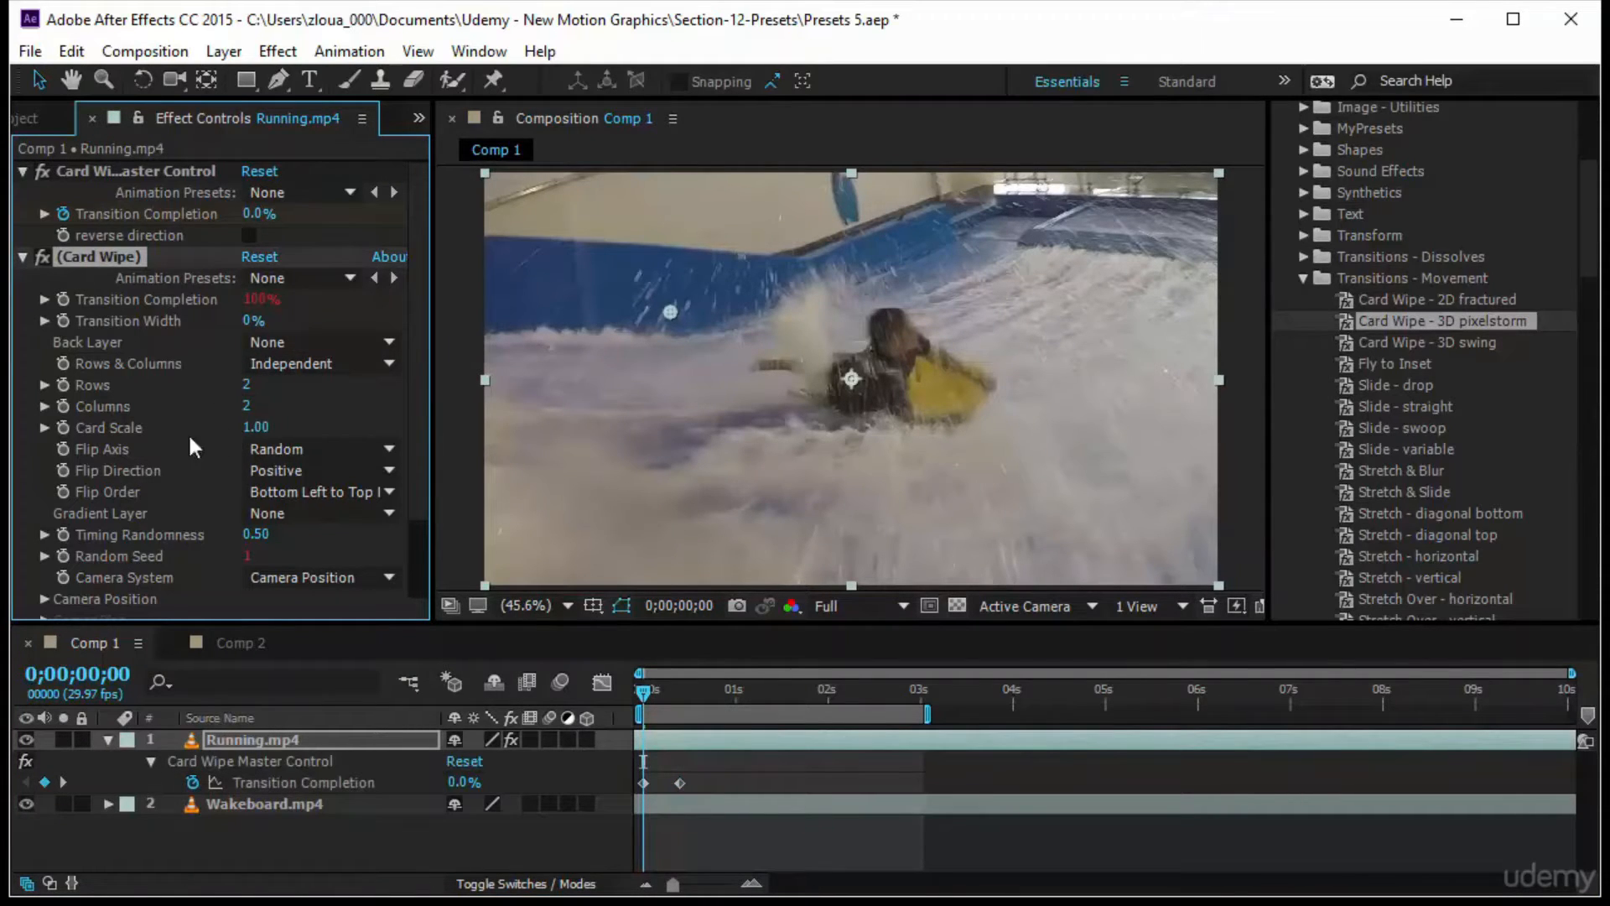
pyautogui.press('space')
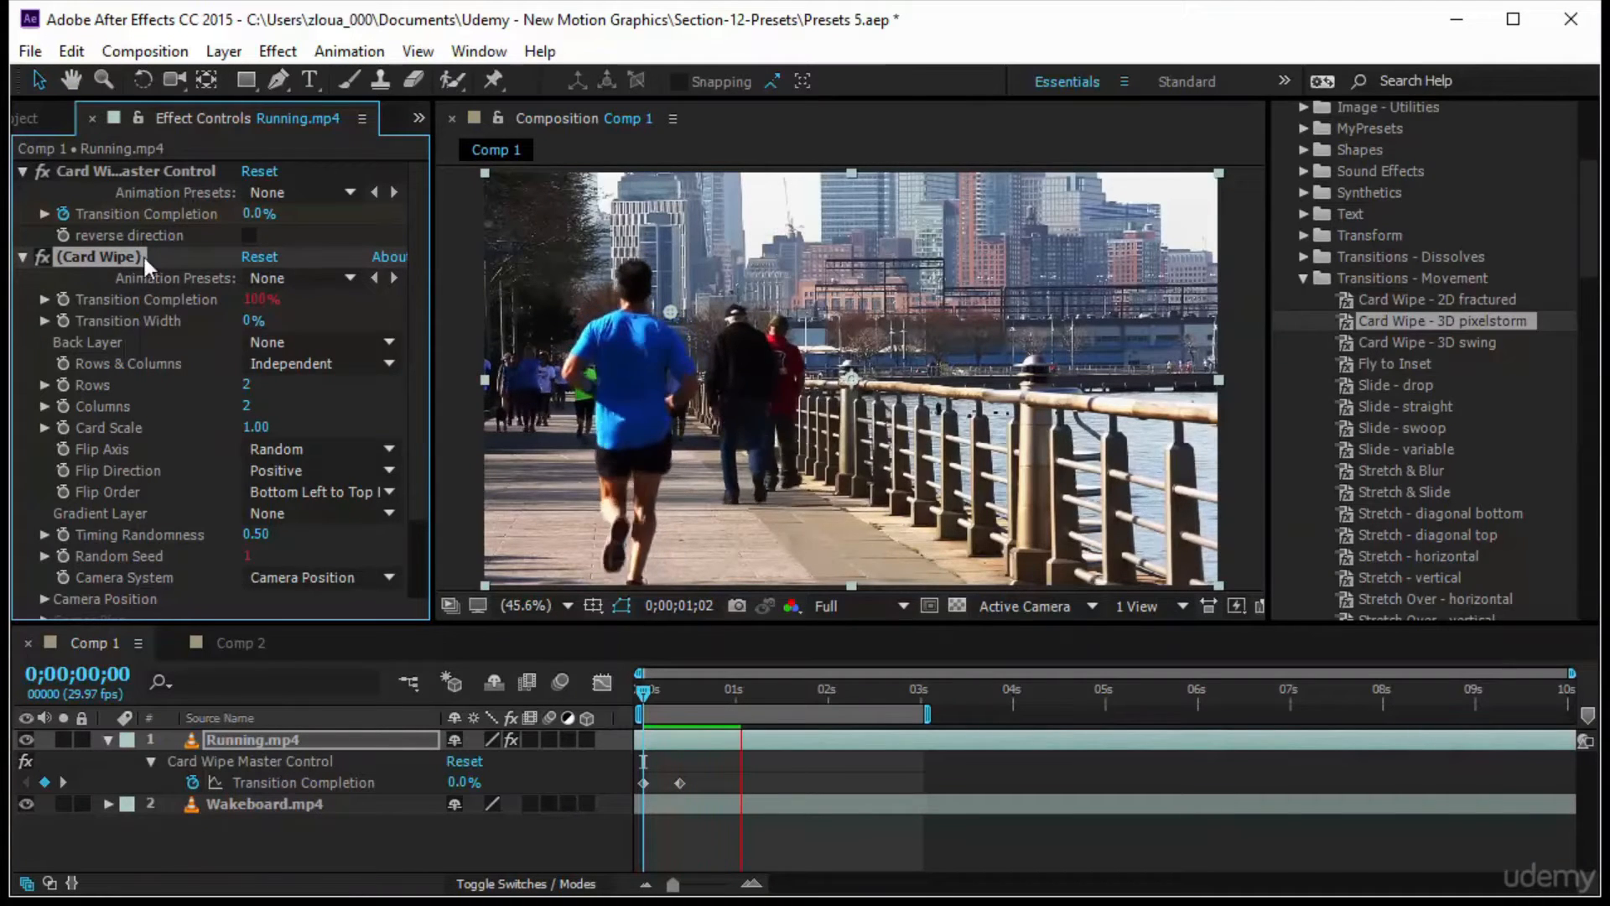
pyautogui.click(97, 169)
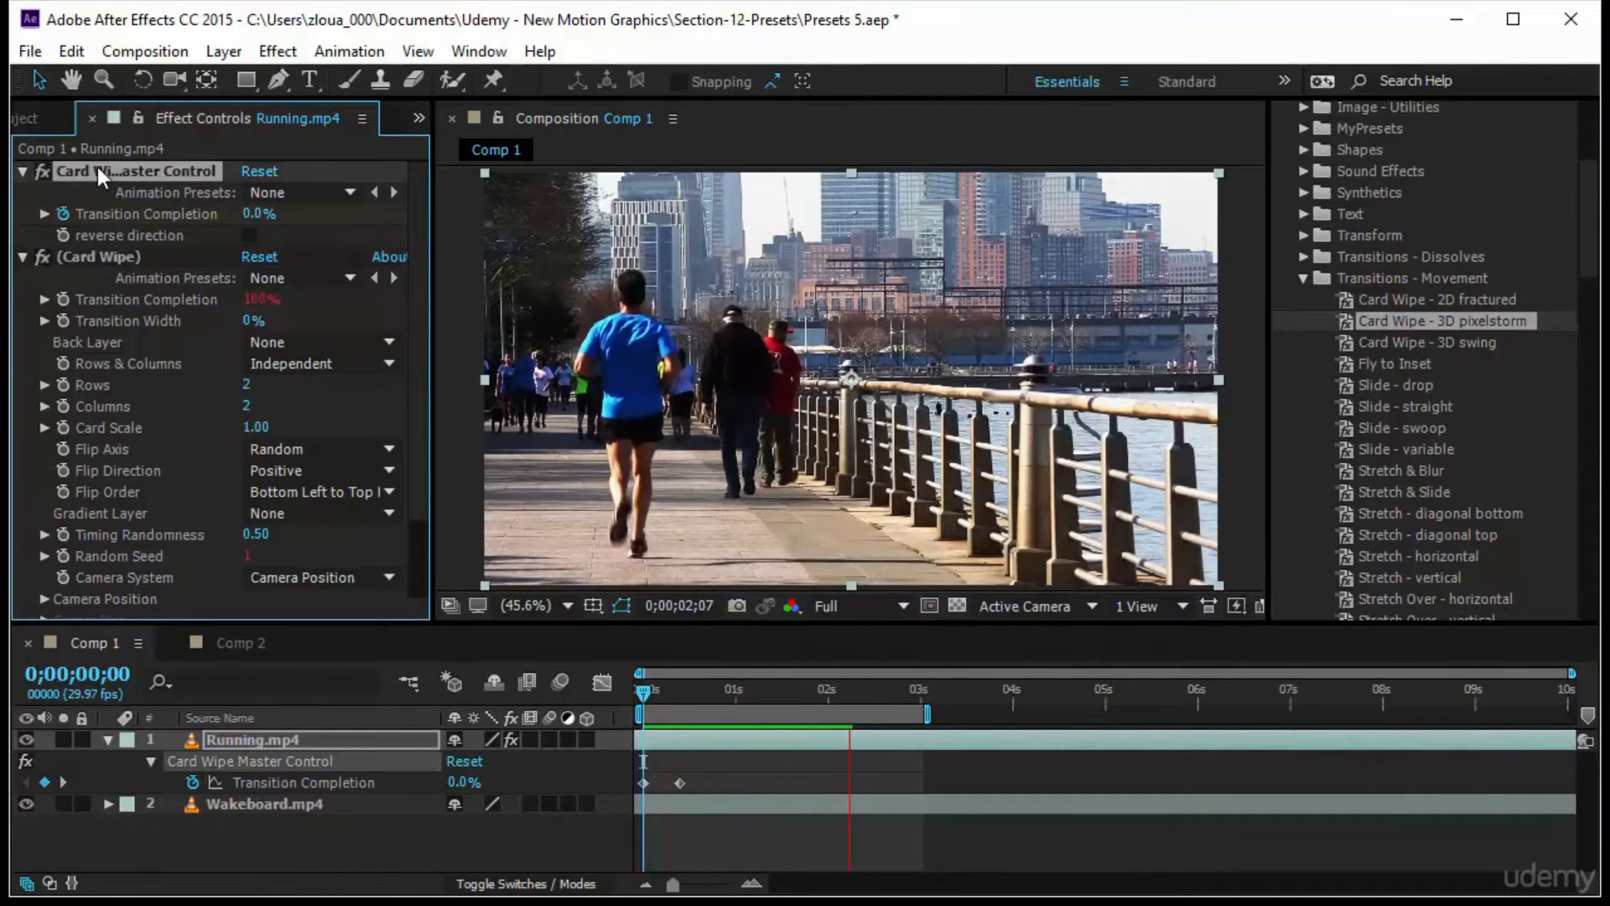
pyautogui.click(642, 693)
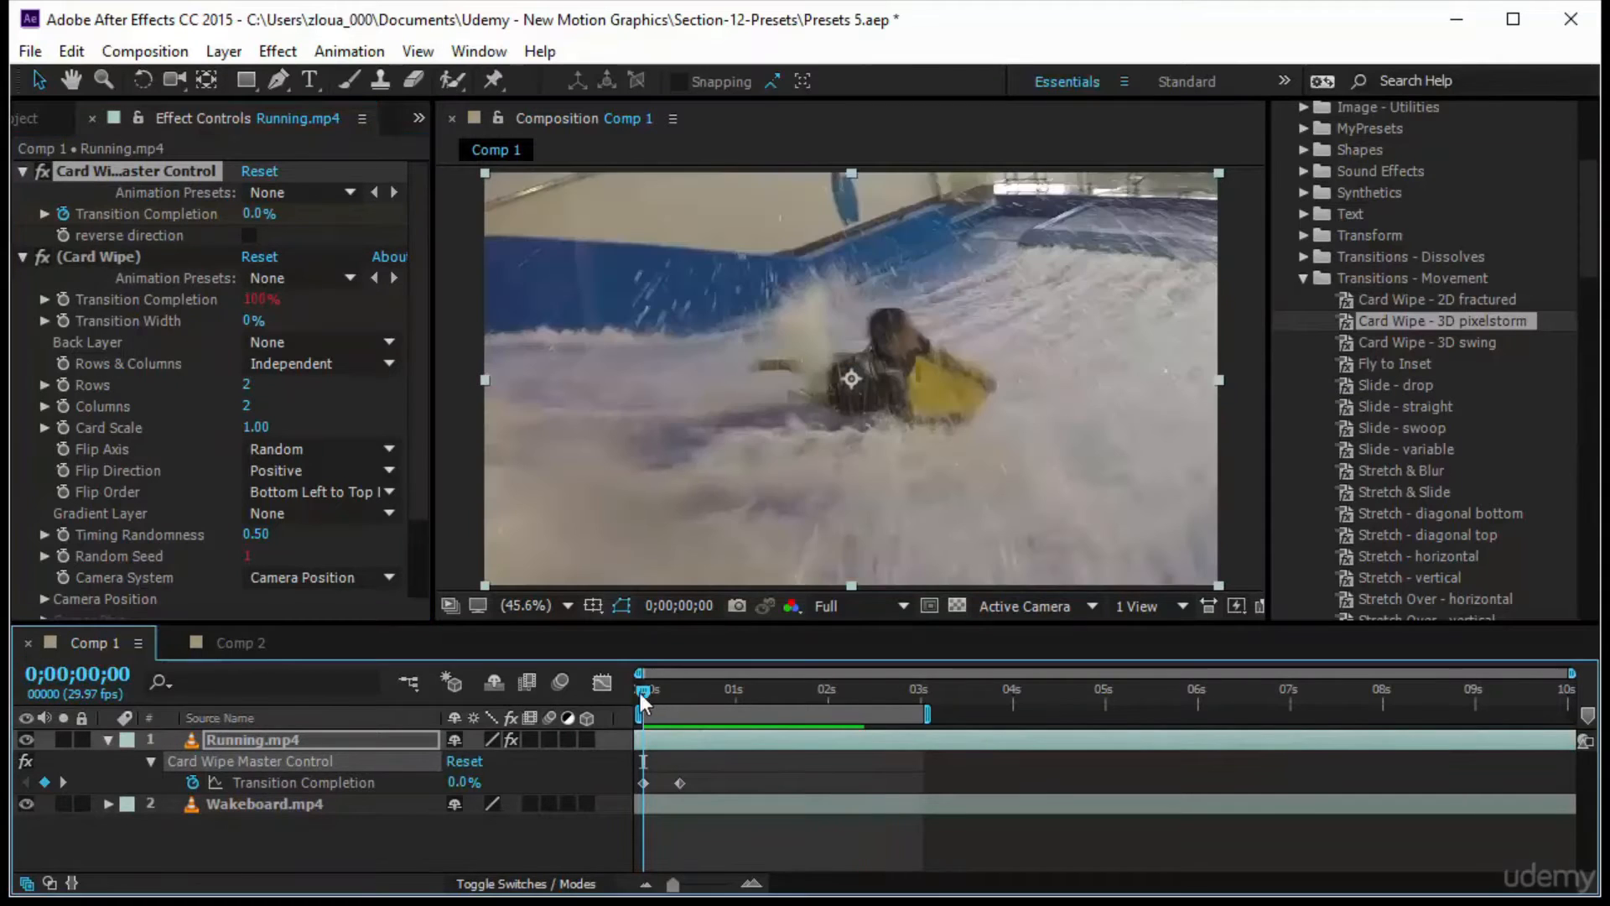
pyautogui.press('space')
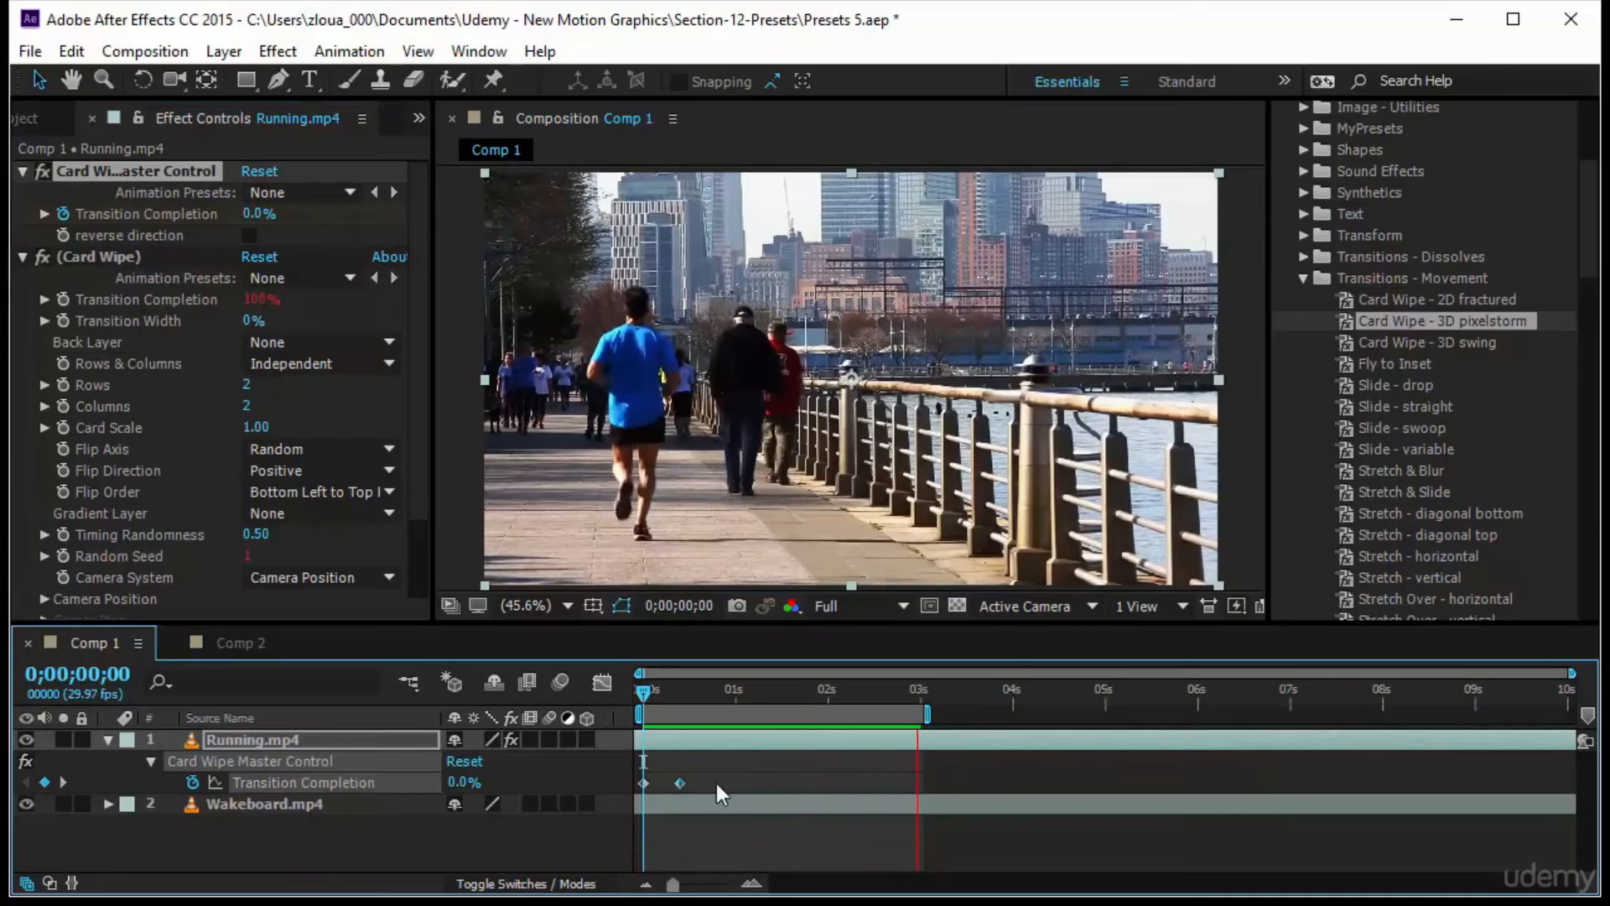
# Move the last Transition Completion keyframe to about 2 seconds and set Card Wipe's Rows and Columns to 1.
pyautogui.moveTo(679, 783); pyautogui.dragTo(825, 783)
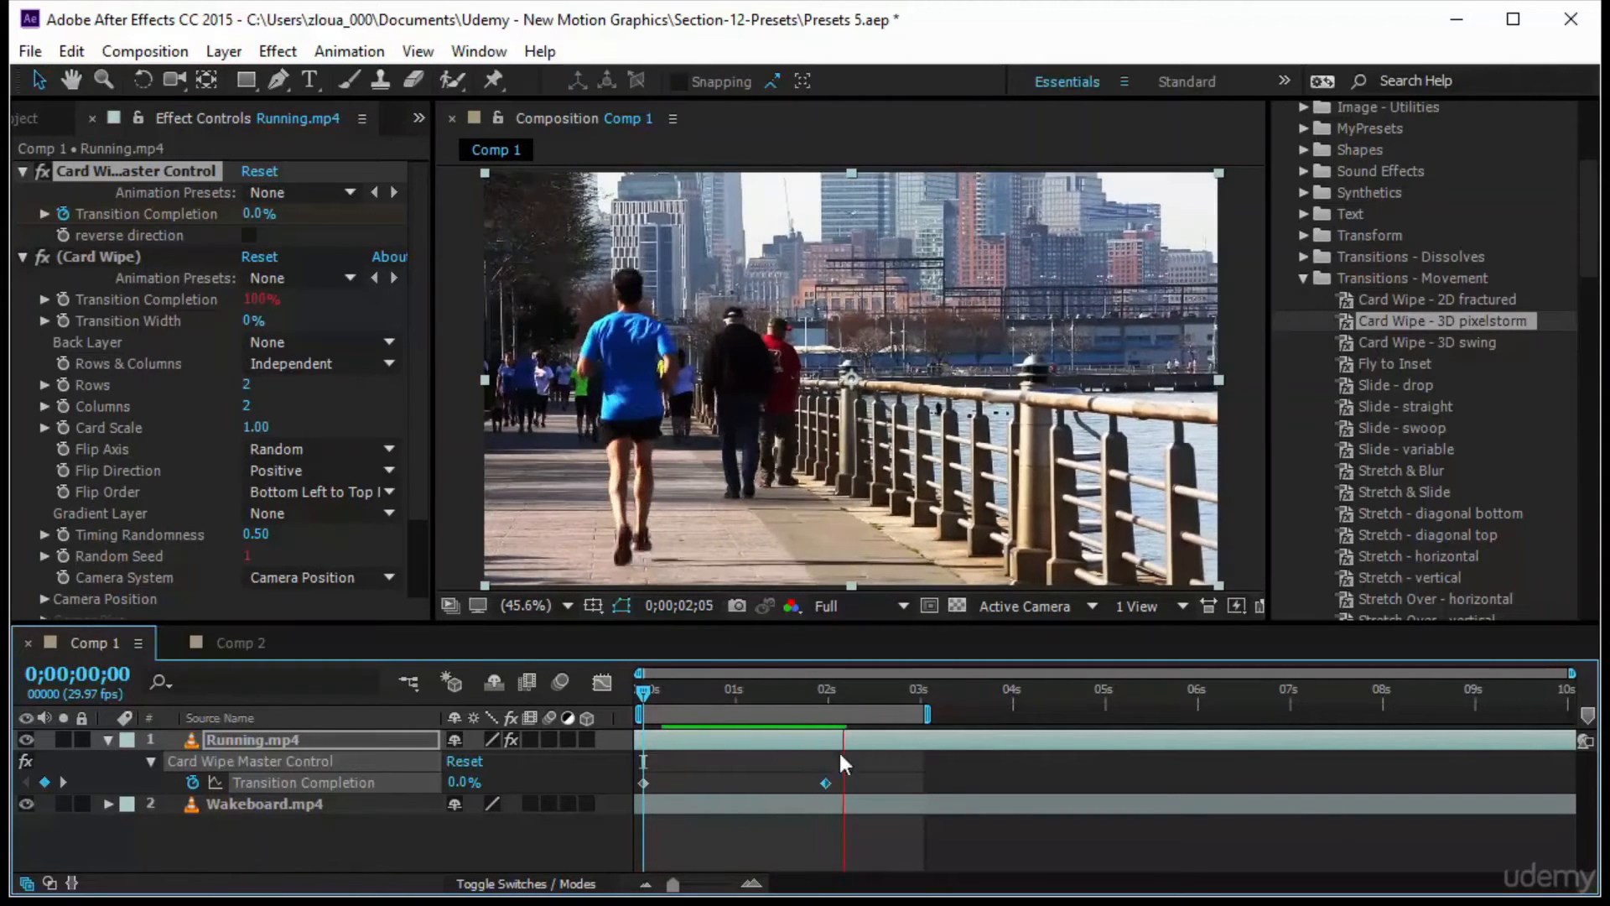
pyautogui.click(255, 386)
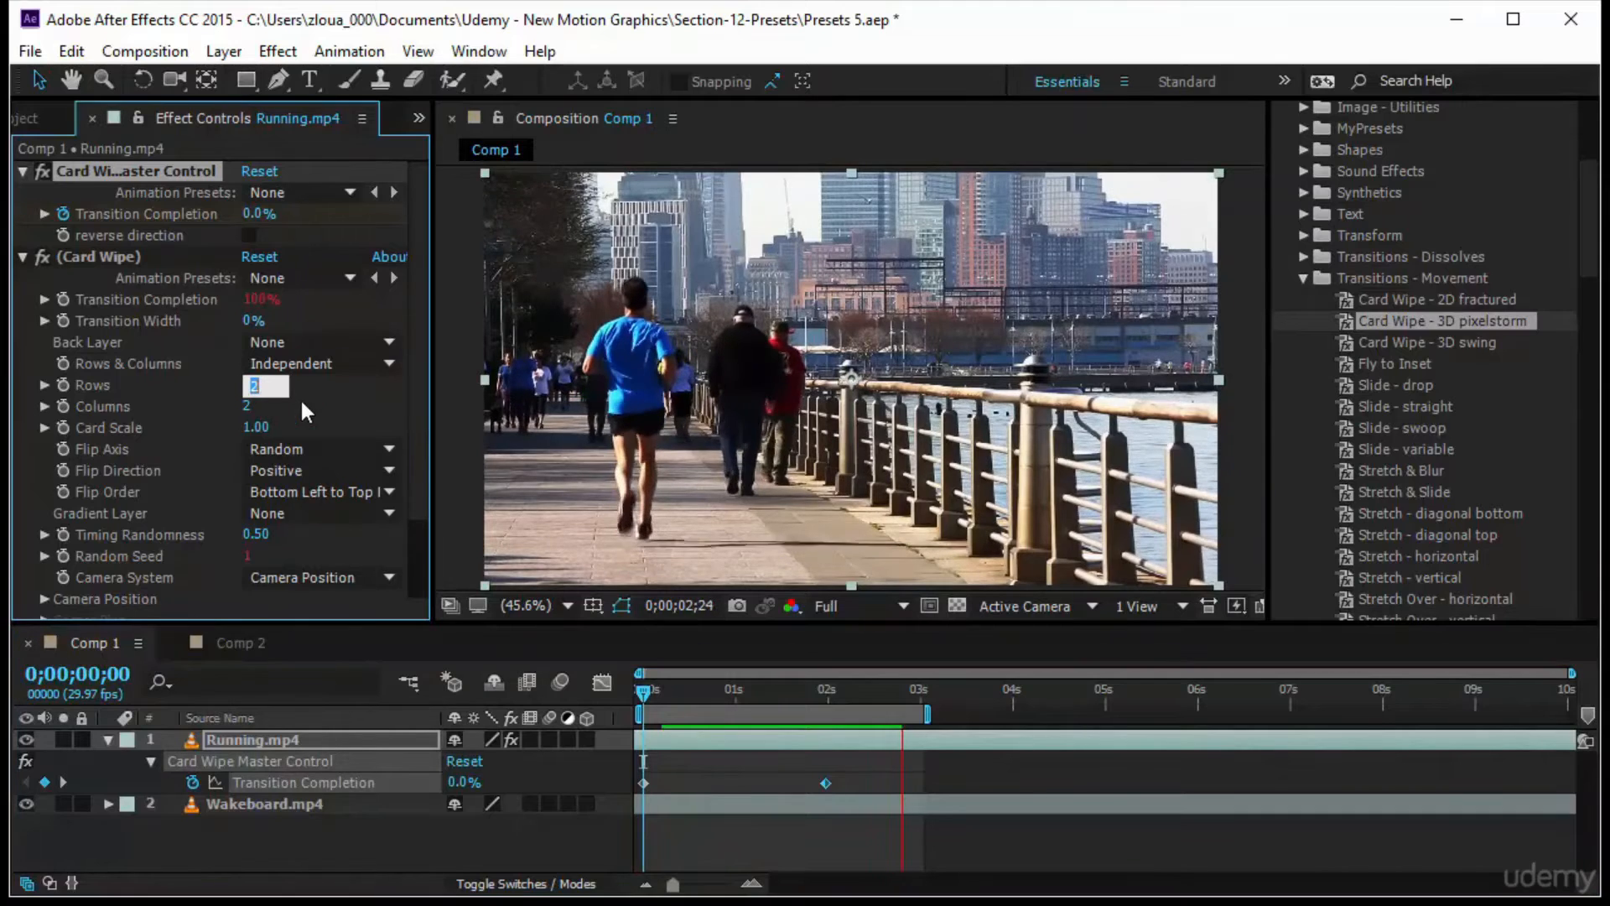
pyautogui.write('1')
pyautogui.click(247, 406)
pyautogui.write('1')
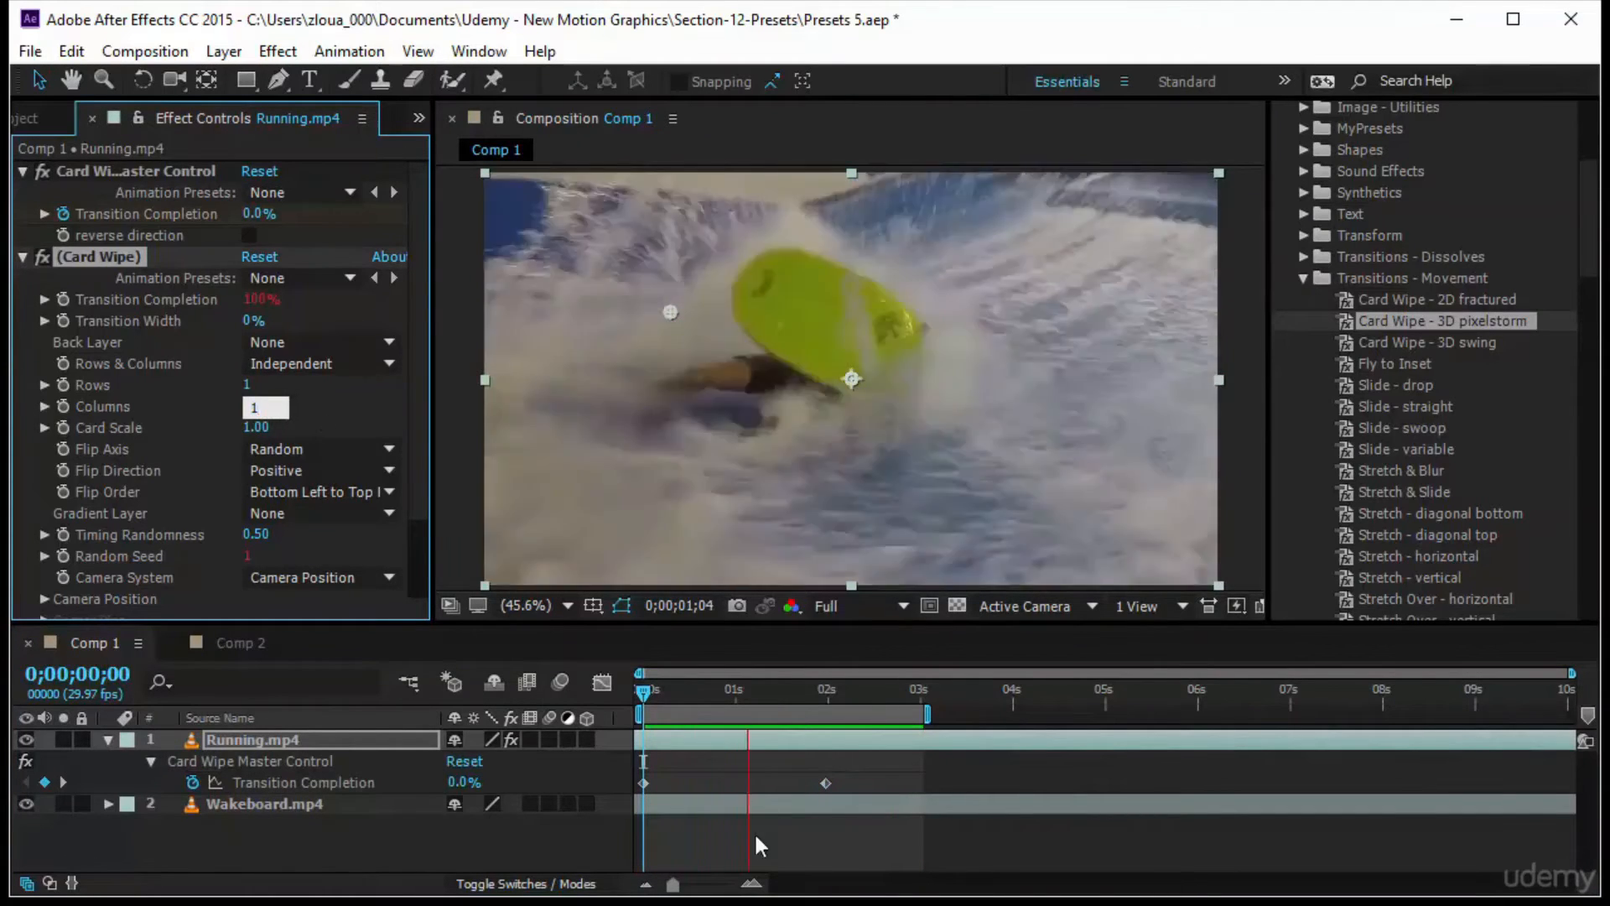
pyautogui.press('Return')
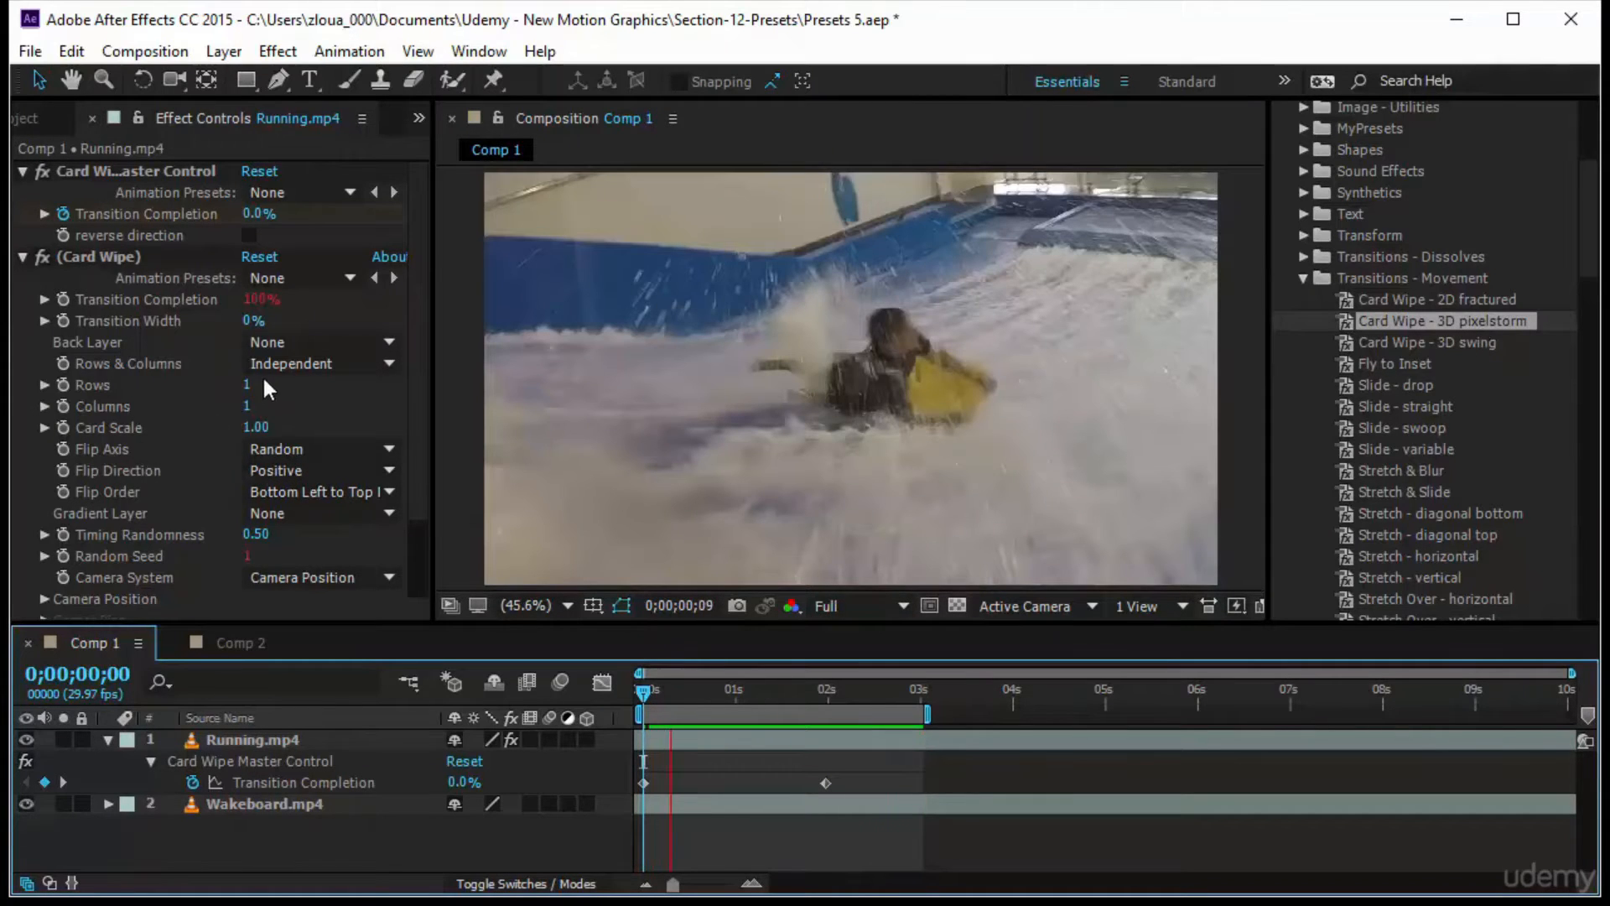
# Set Card Wipe's Rows and Columns to 50 on Running.mp4 and preview the pixelstorm transition.
pyautogui.click(248, 385)
pyautogui.write('50')
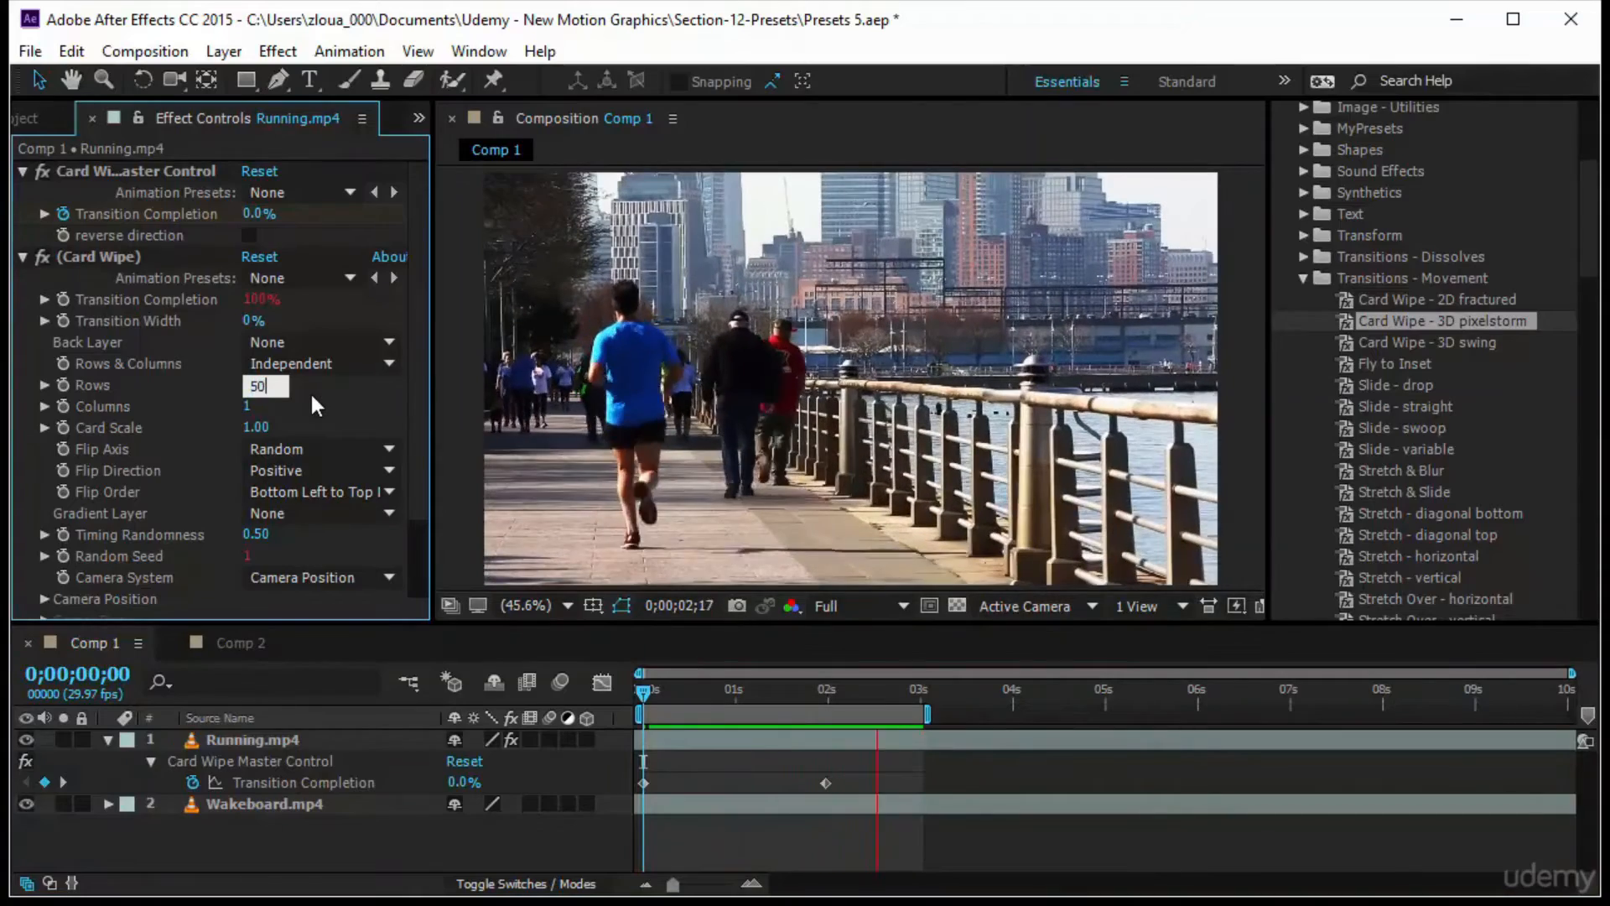
pyautogui.press('Tab')
pyautogui.write('50')
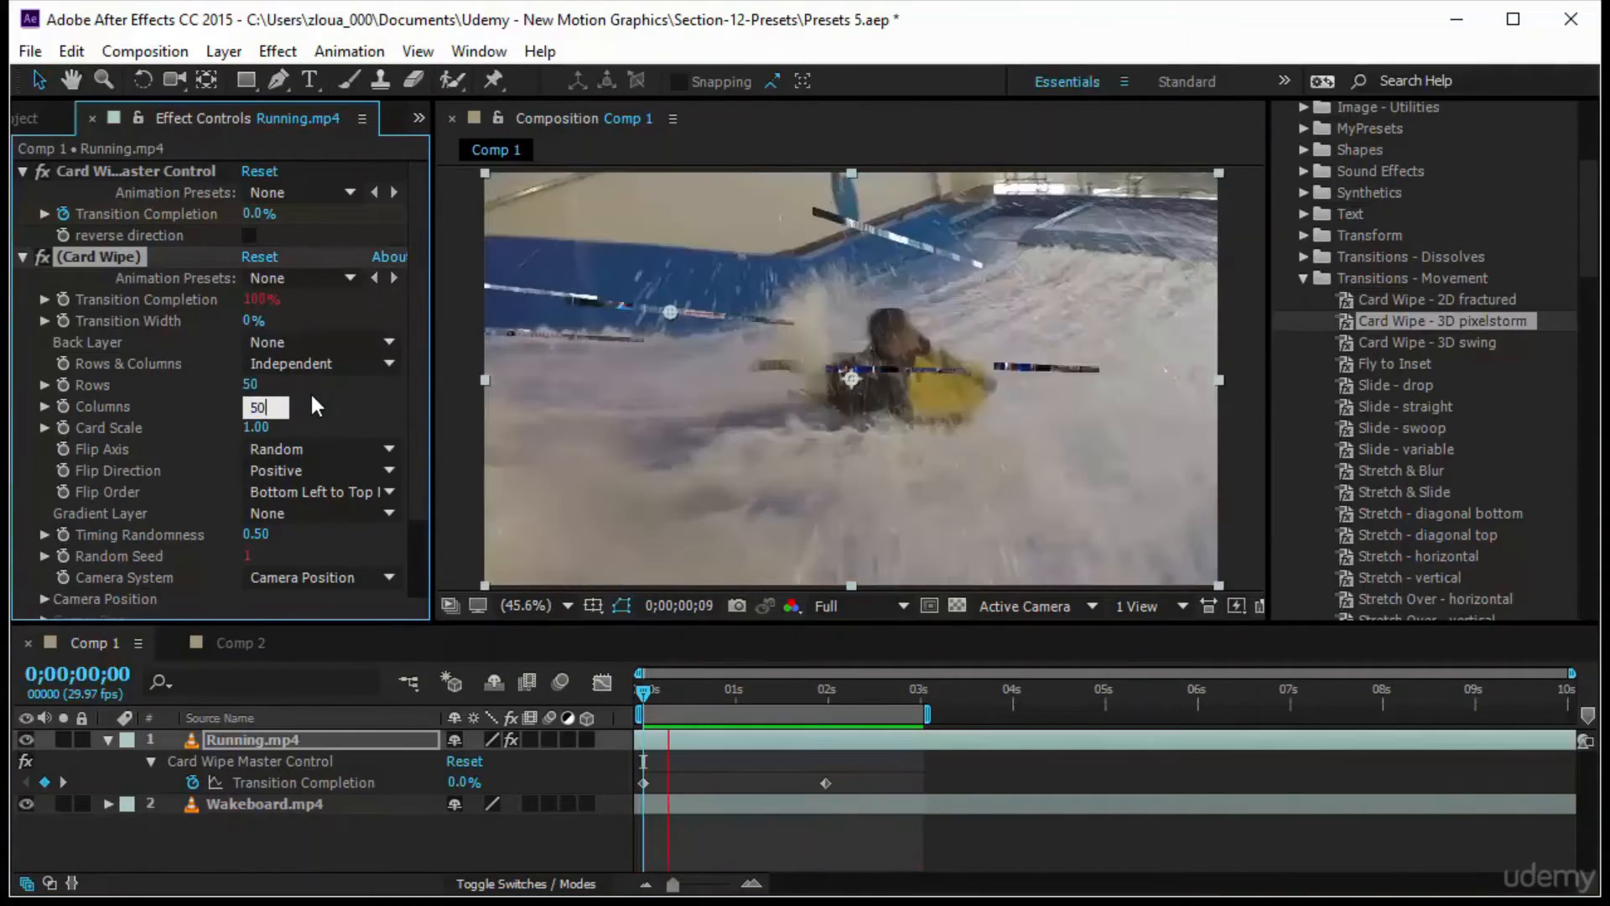
pyautogui.press('Return')
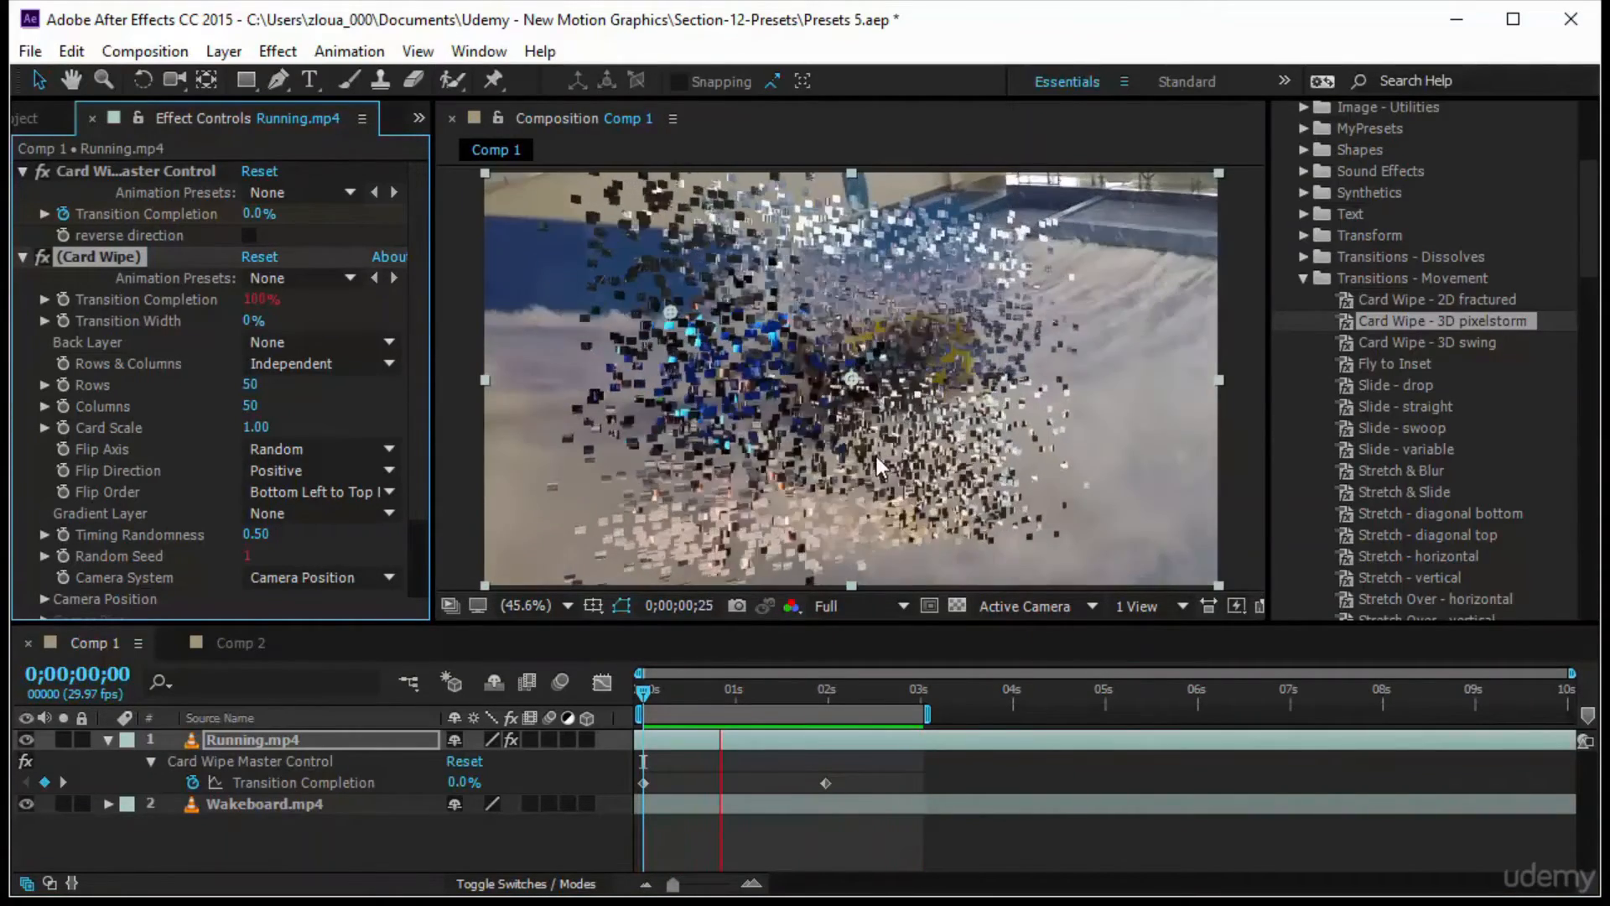
pyautogui.scroll(-3, 228, 549)
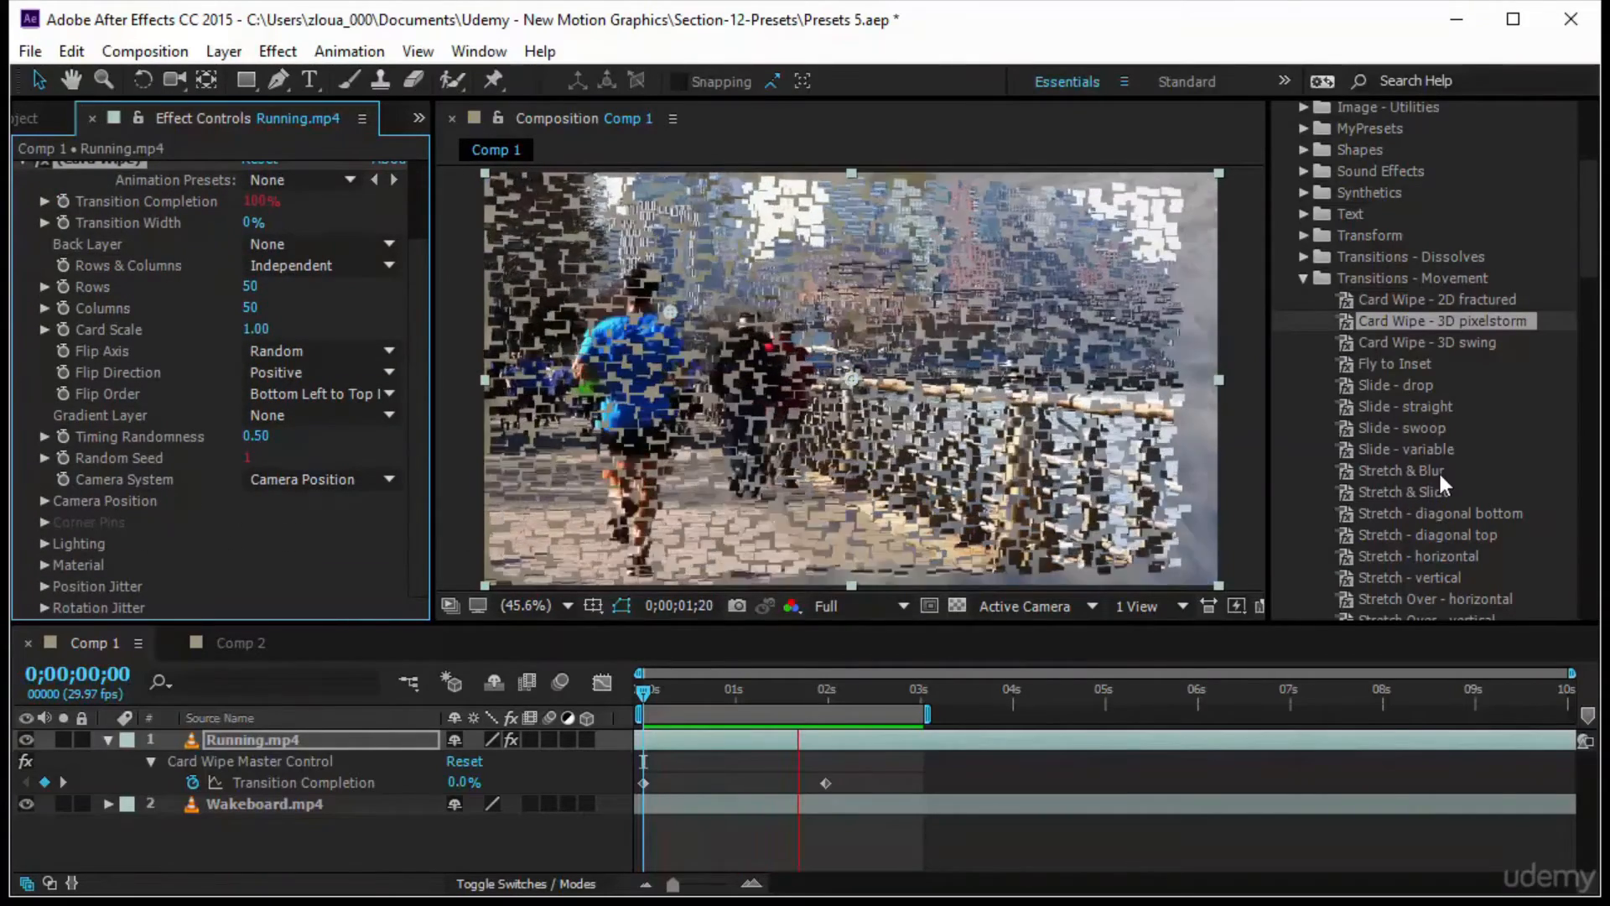
# Replace the Card Wipe effects on Running.mp4 with the Zoom - bubble movement transition preset and preview it.
pyautogui.scroll(-3, 1438, 470)
pyautogui.click(1431, 522)
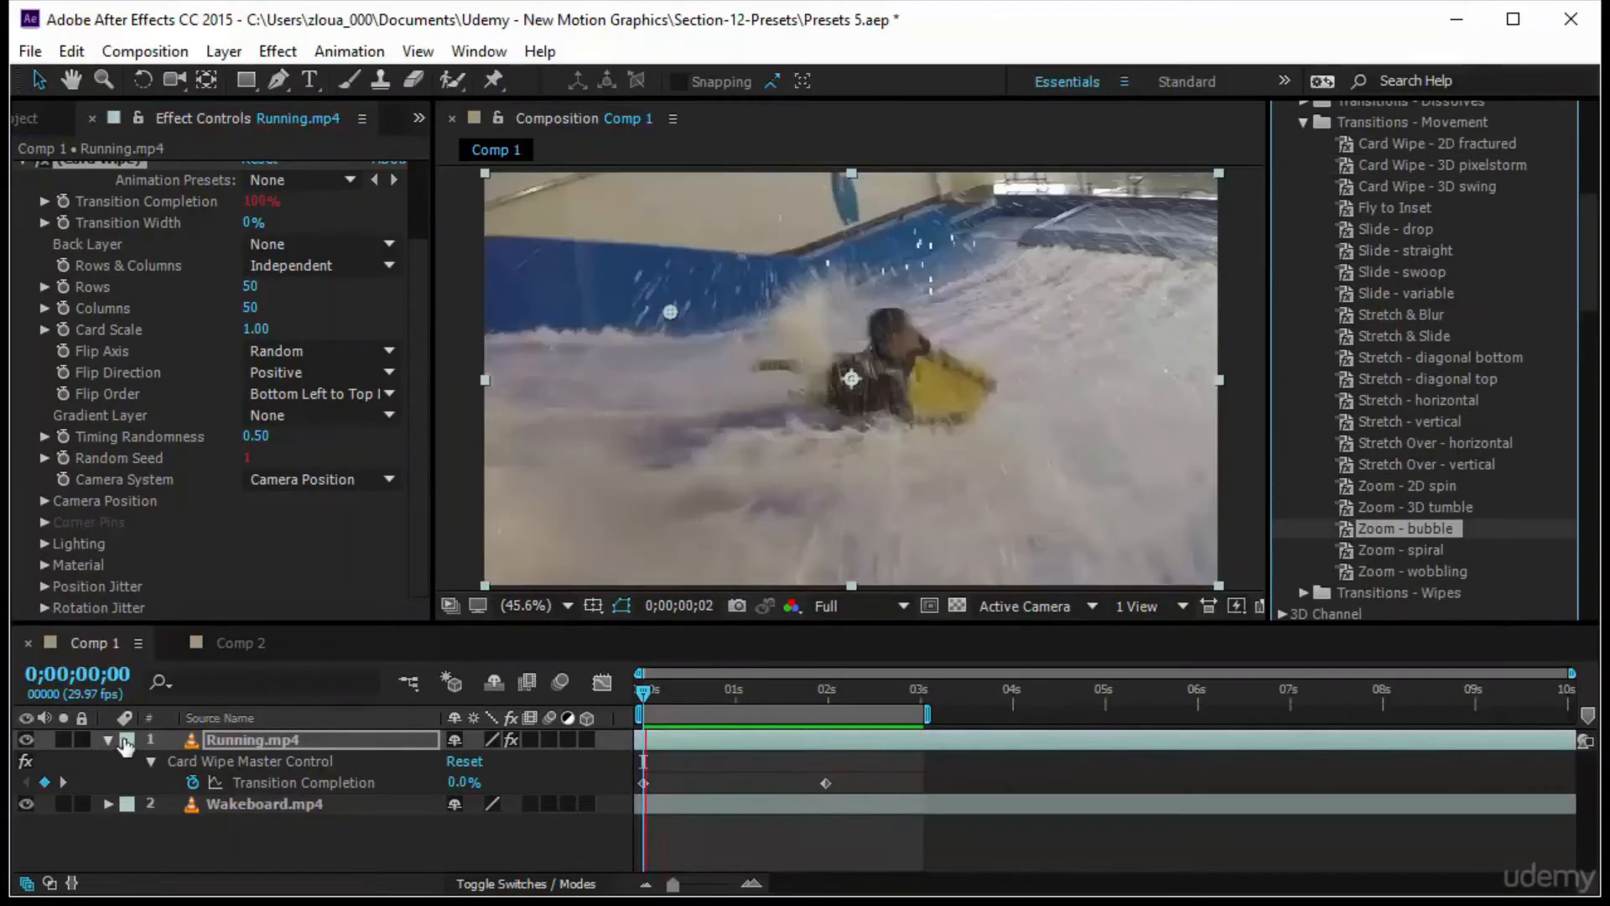
pyautogui.scroll(3, 188, 375)
pyautogui.click(108, 741)
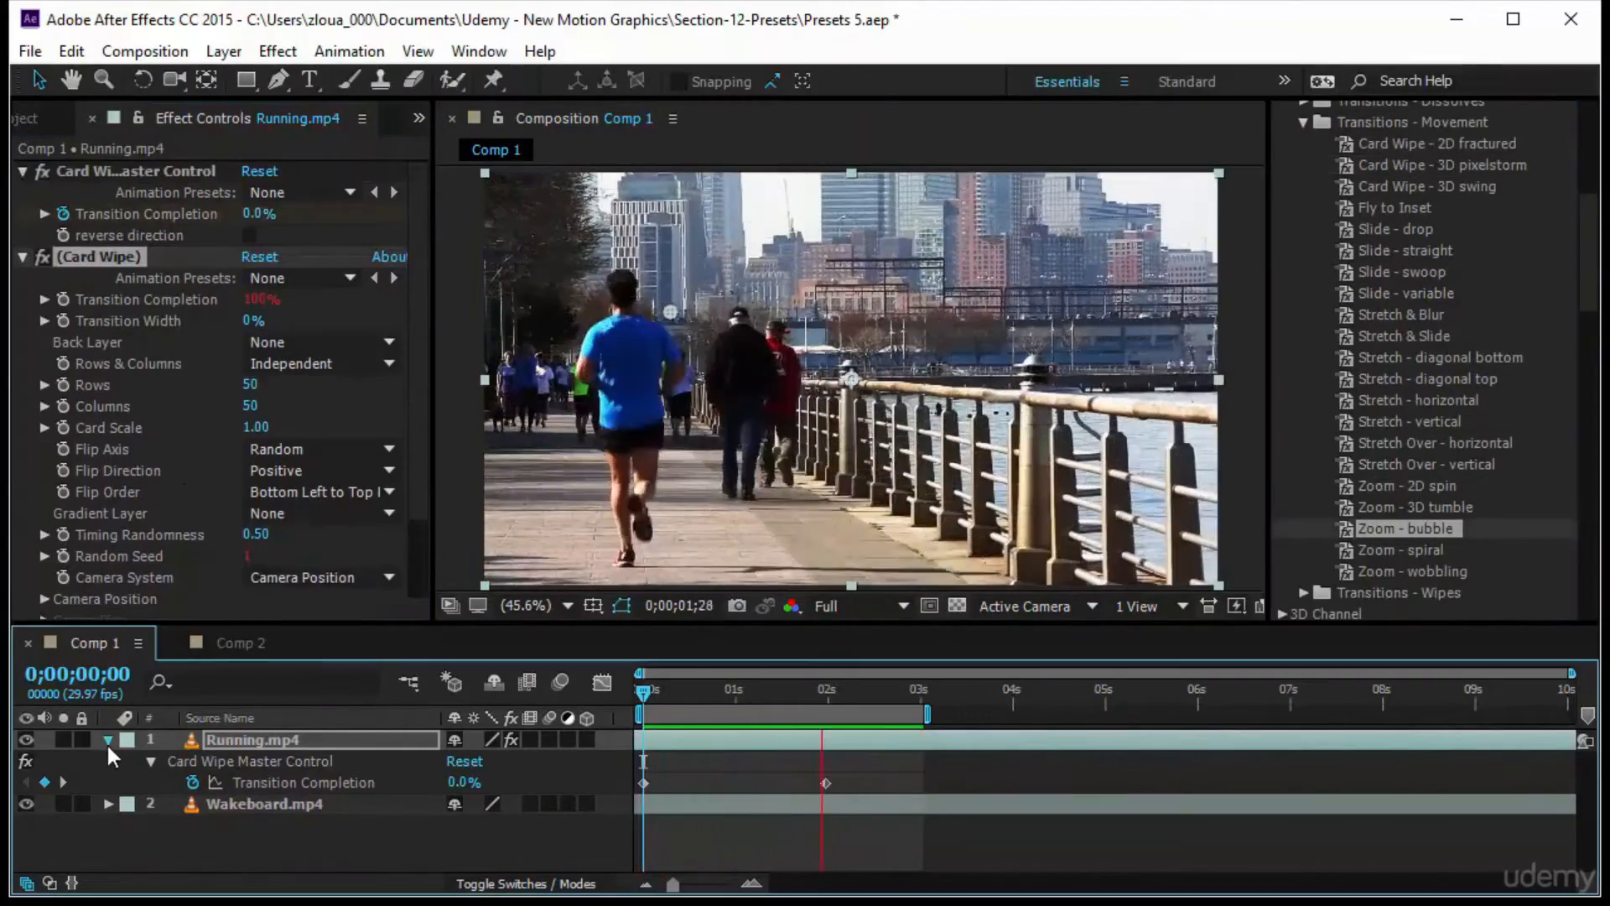
pyautogui.click(109, 742)
pyautogui.click(228, 761)
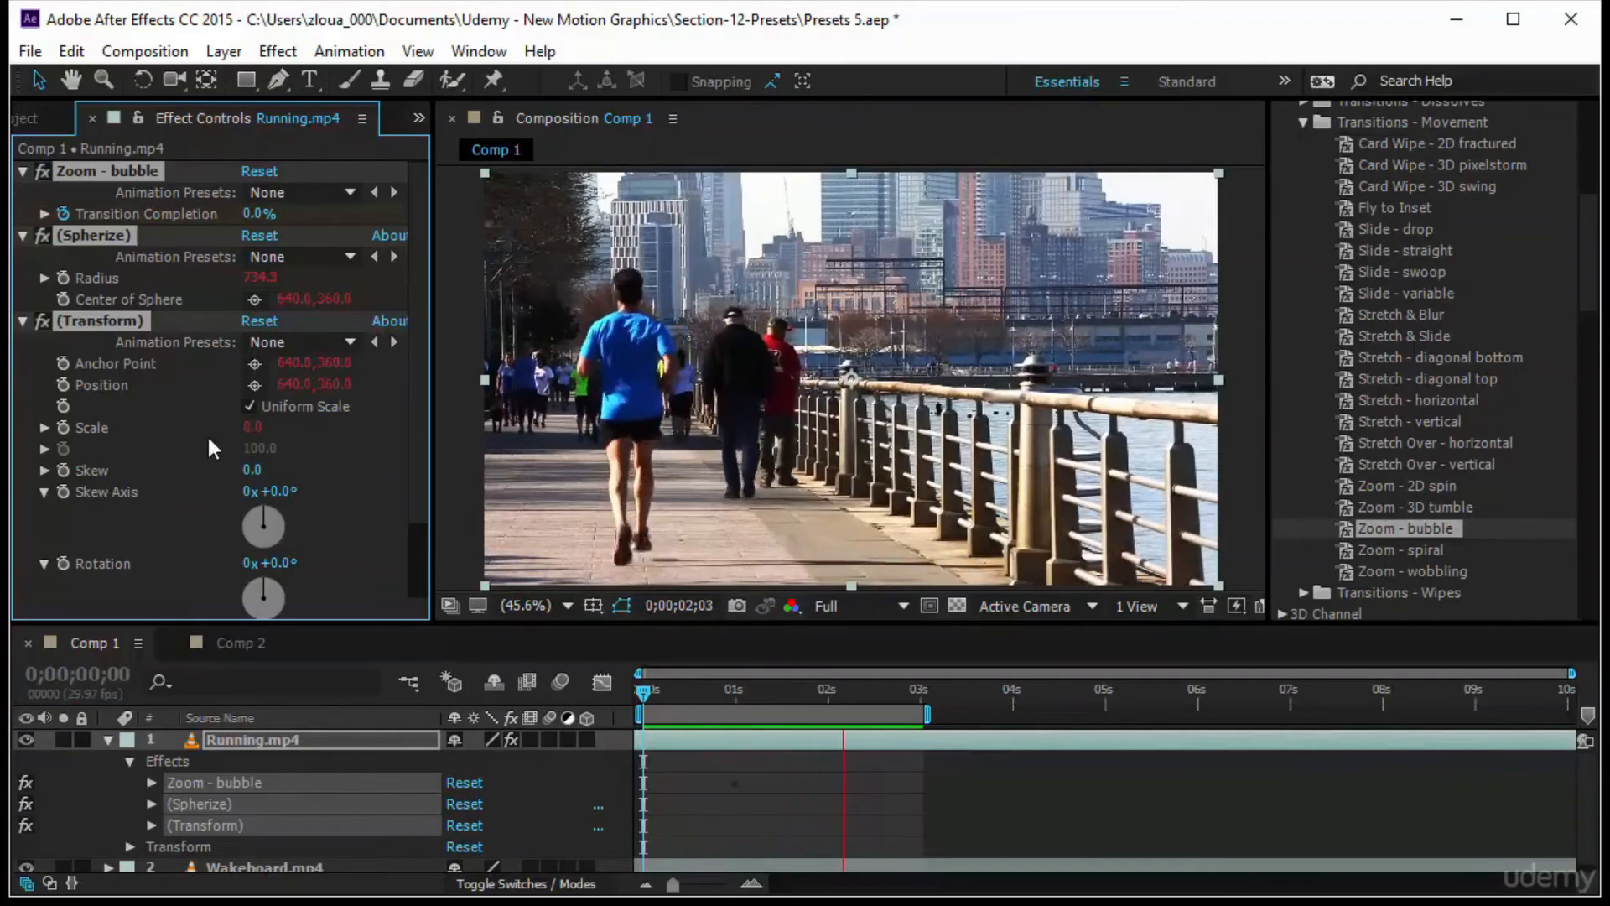
# Try the Transform effect without Uniform Scale, restore the option, and look over the Zoom - bubble, Spherize and Transform effects.
pyautogui.click(249, 406)
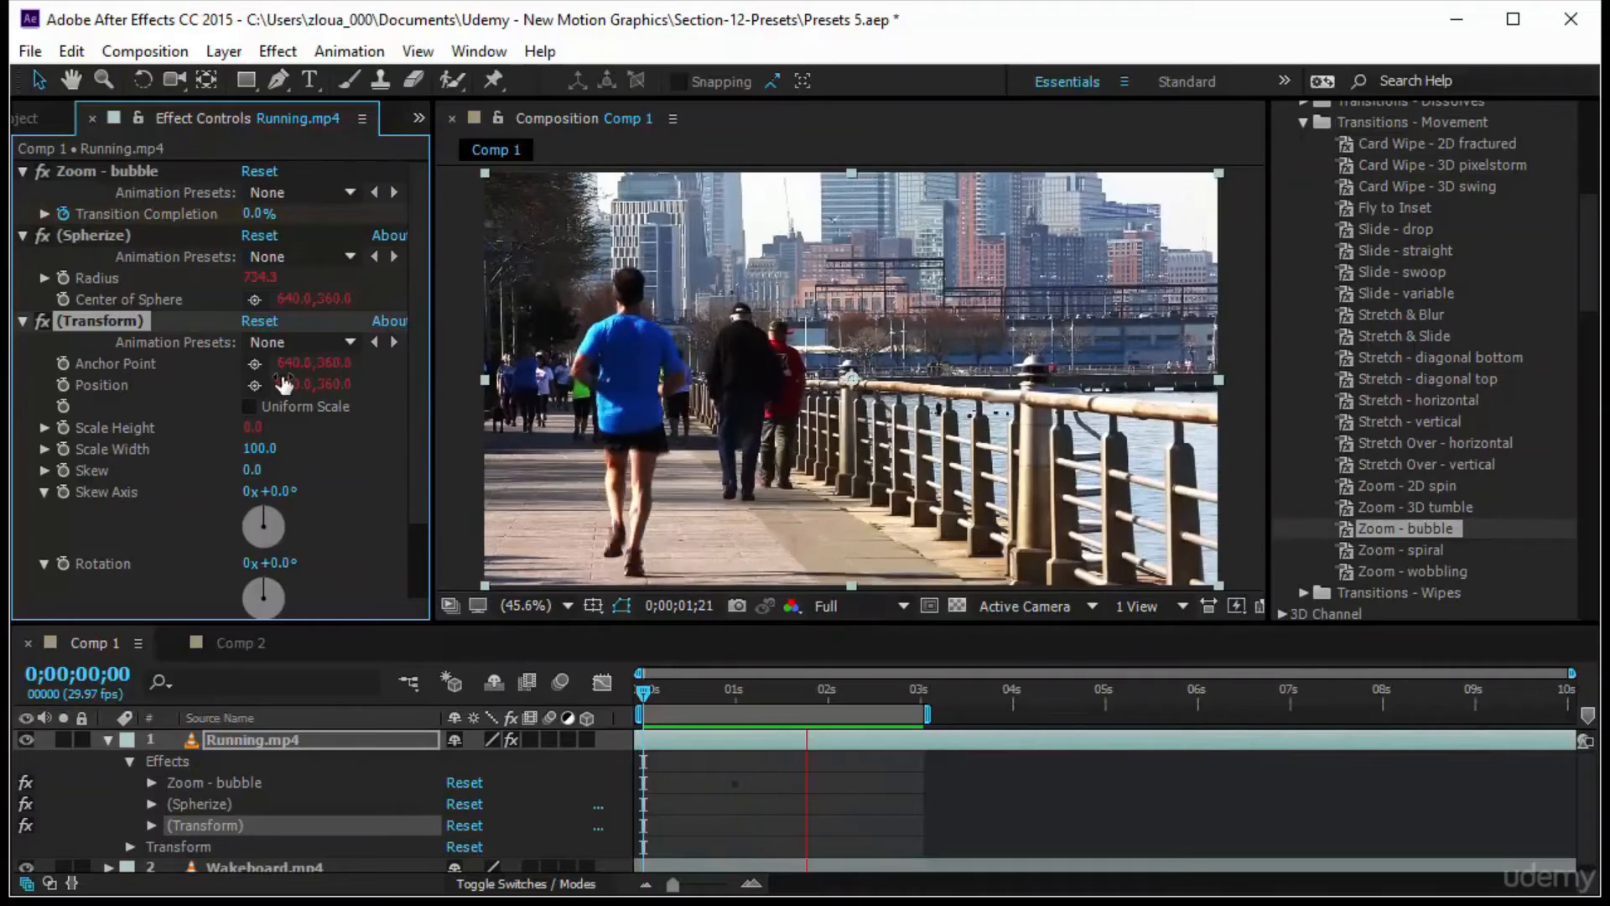
pyautogui.click(250, 406)
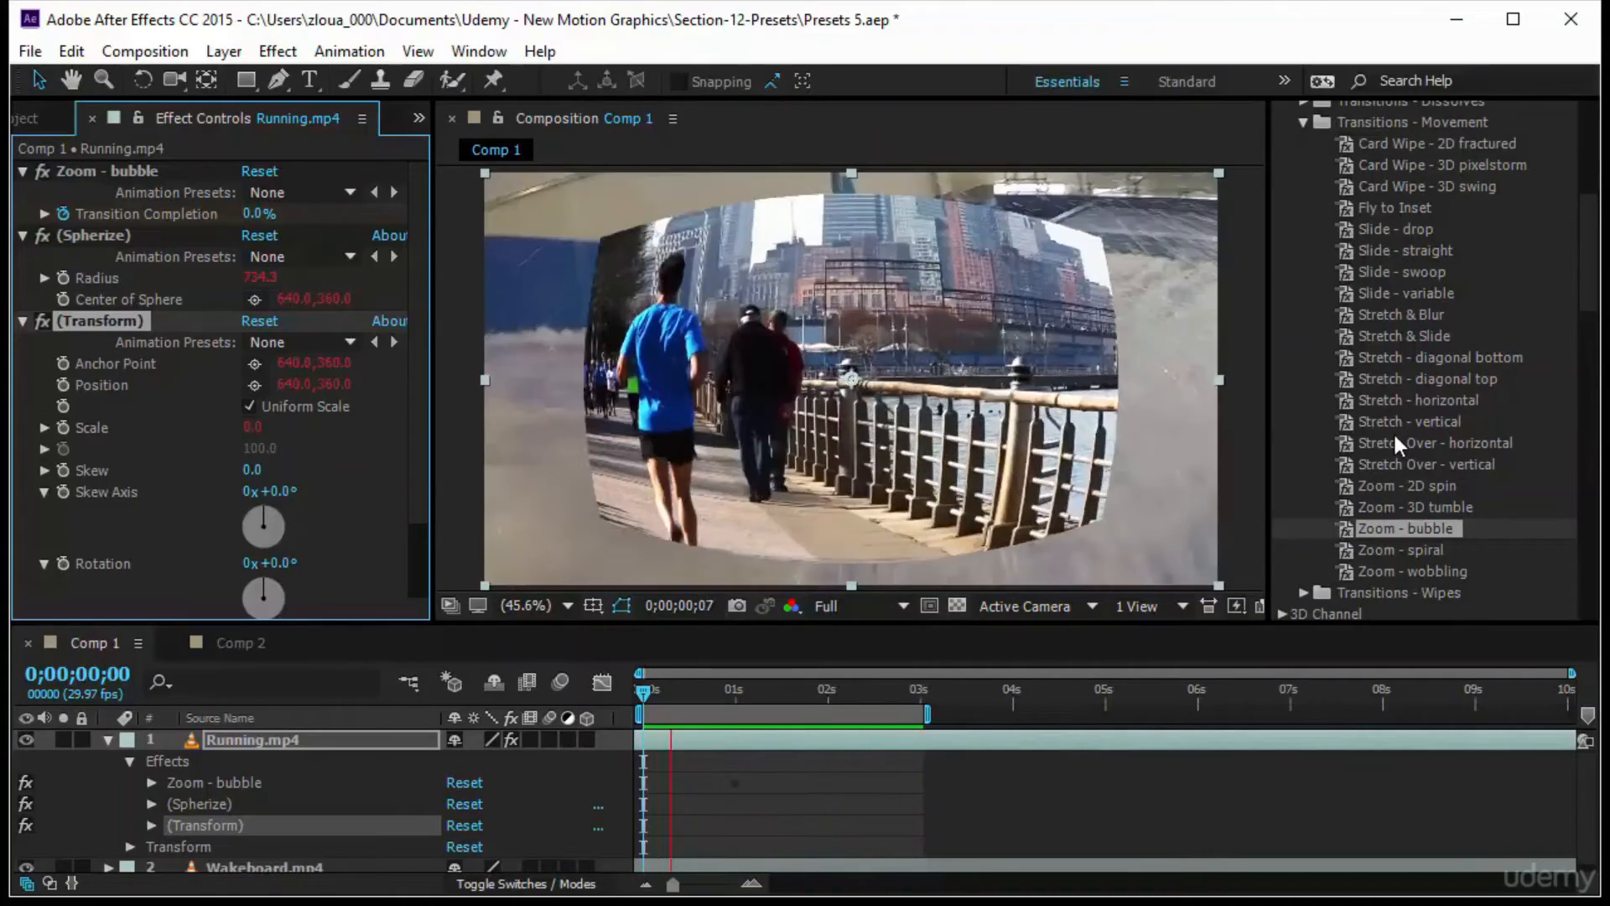
pyautogui.click(105, 174)
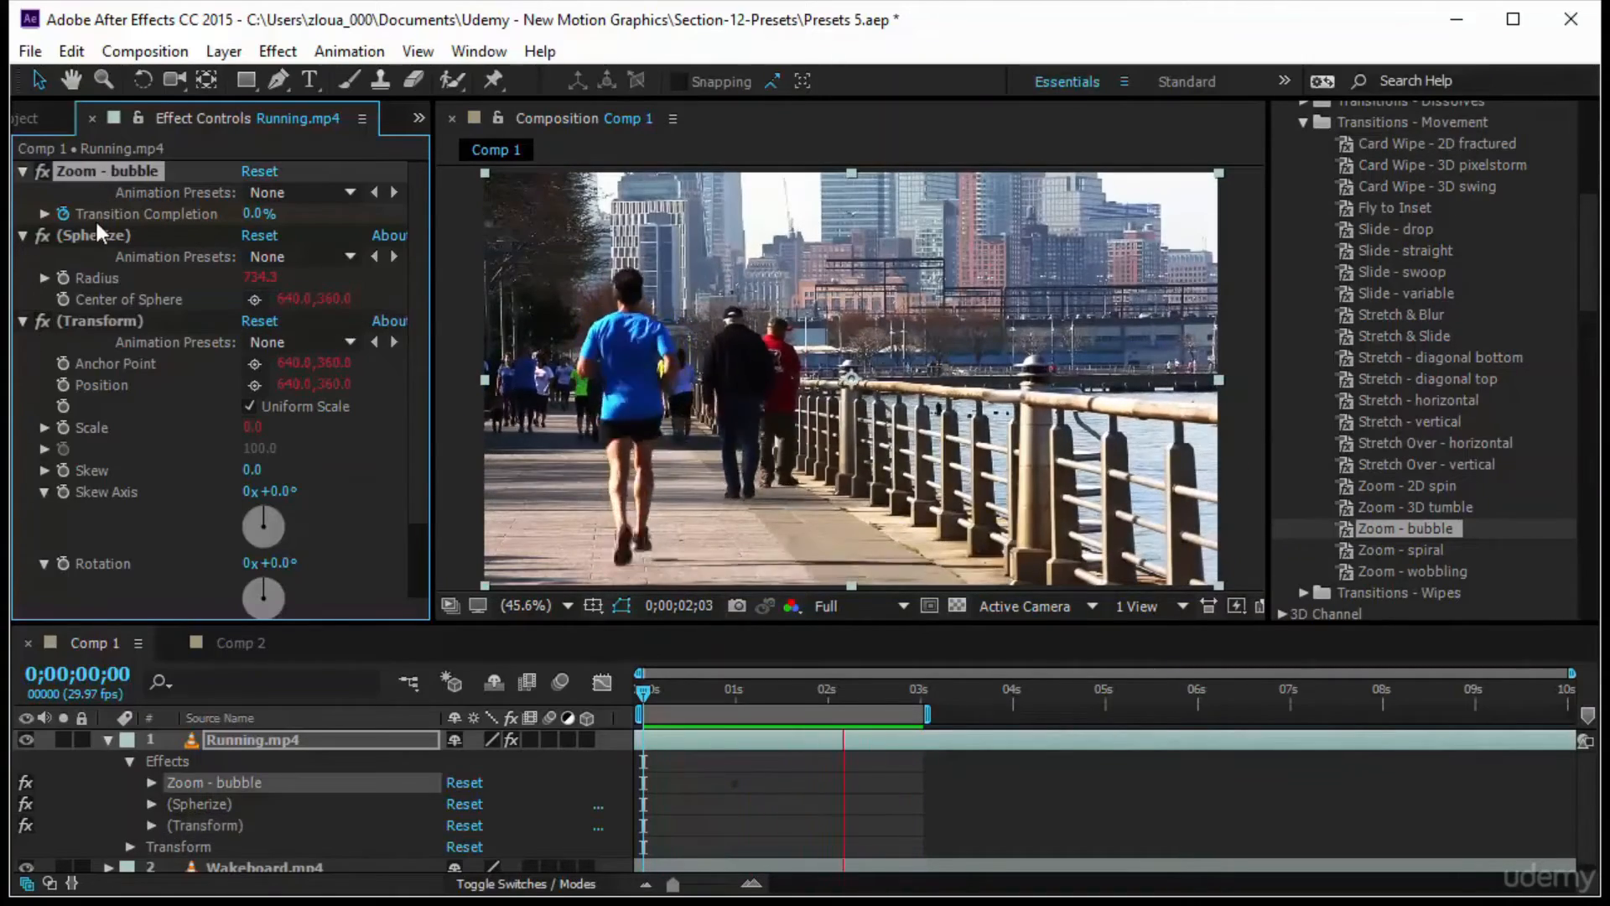
pyautogui.click(97, 236)
pyautogui.click(103, 321)
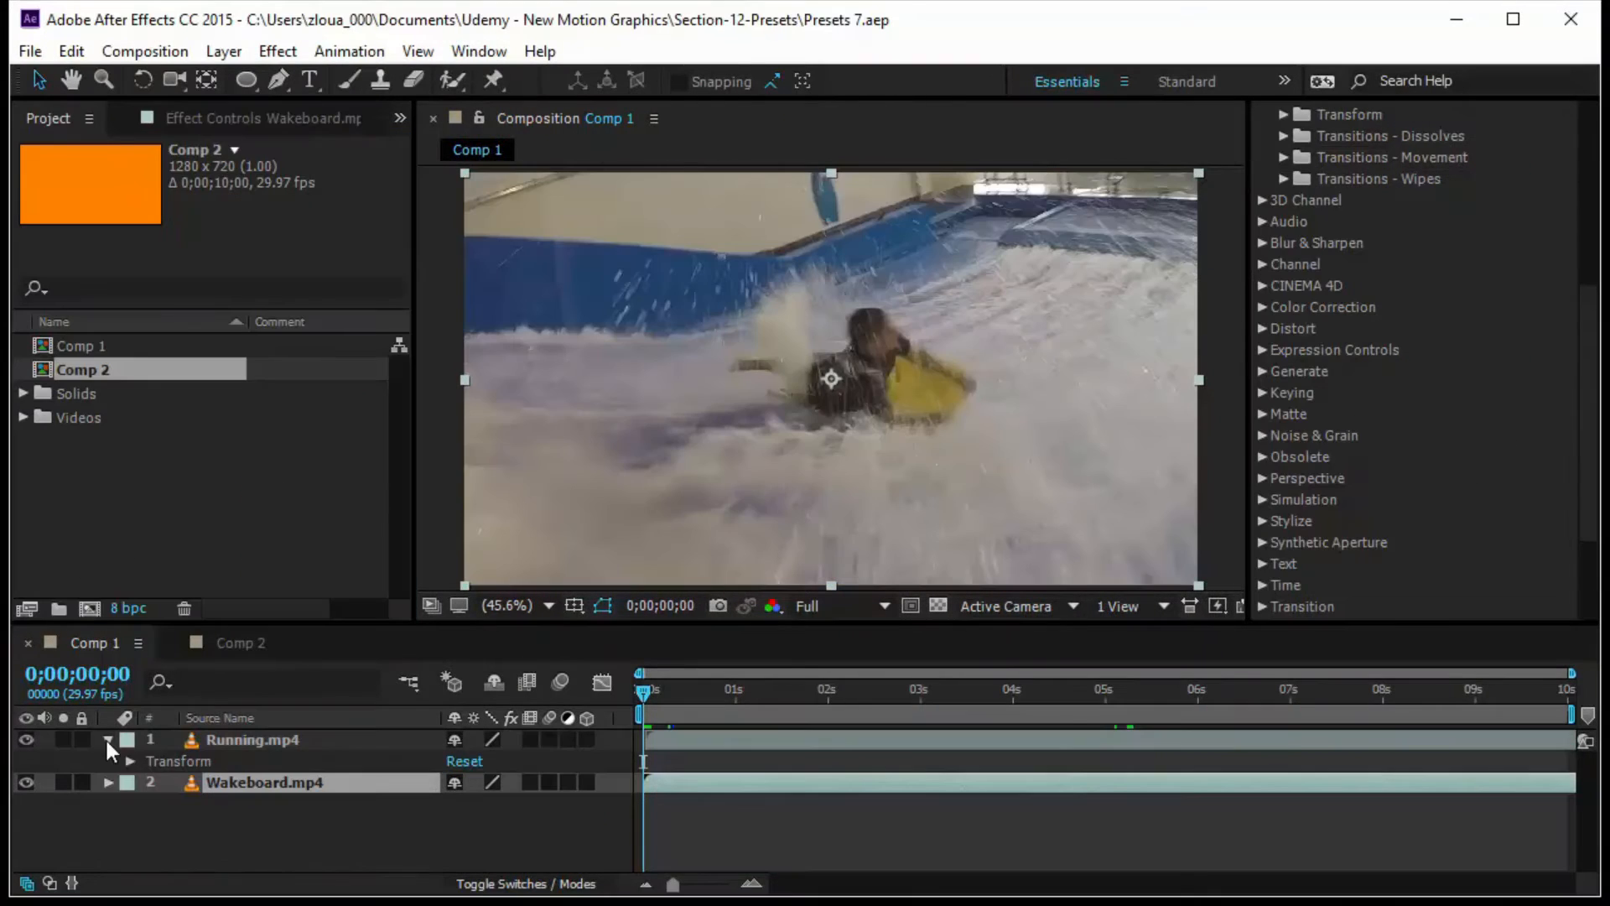
# Switch to Comp 2 with the orange and deep blue solids and locate the Transitions - Wipes preset category.
pyautogui.click(249, 653)
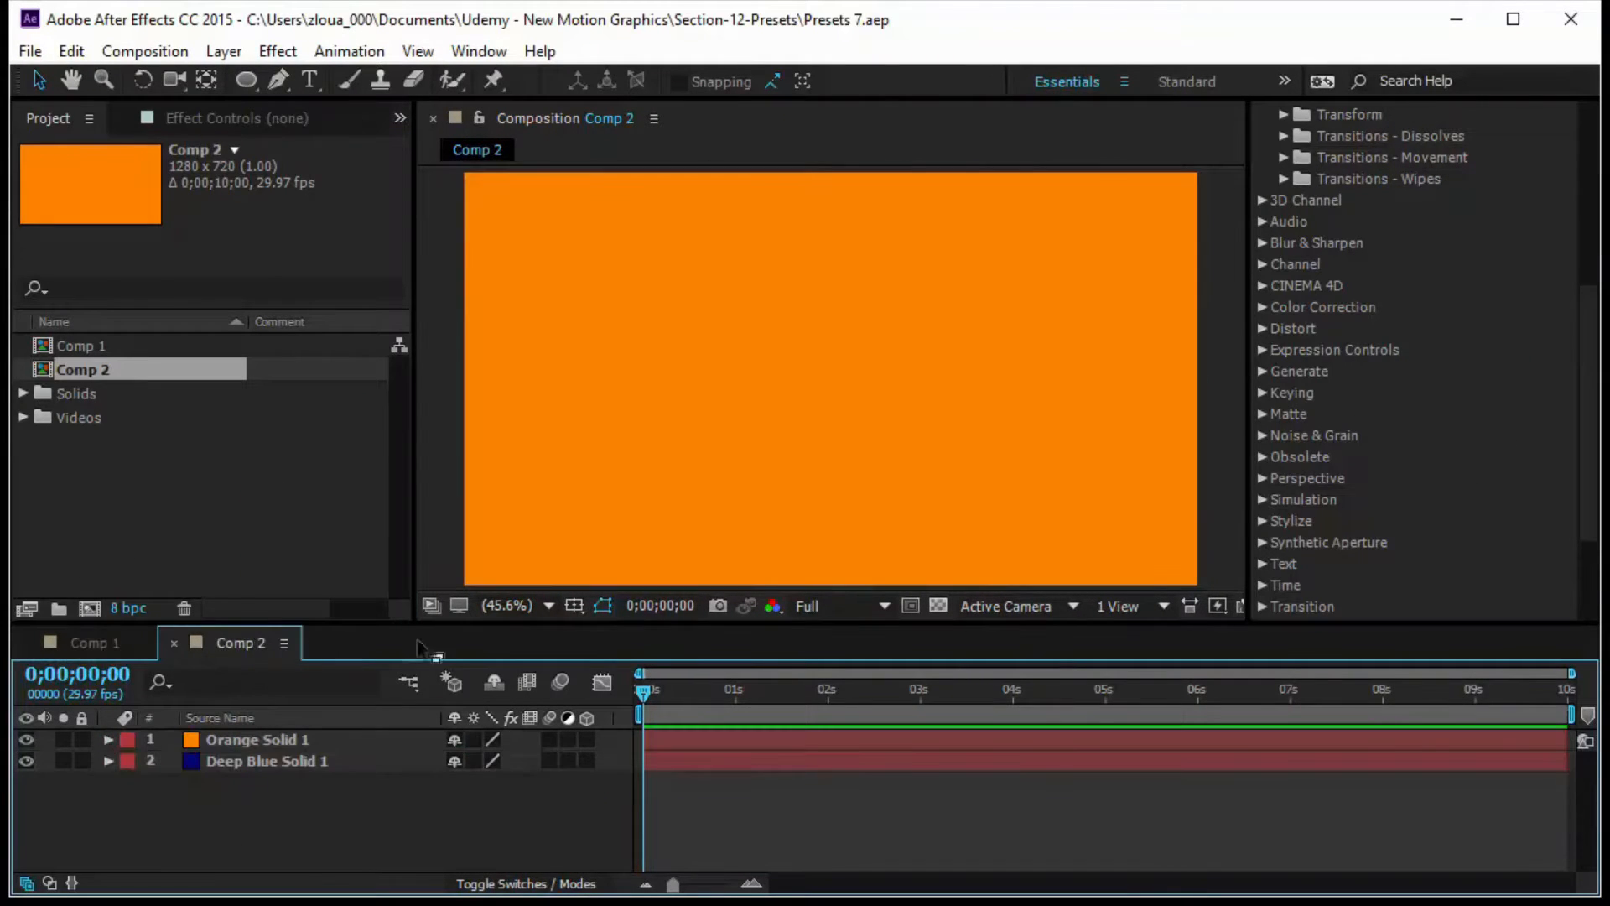
pyautogui.scroll(5, 1395, 366)
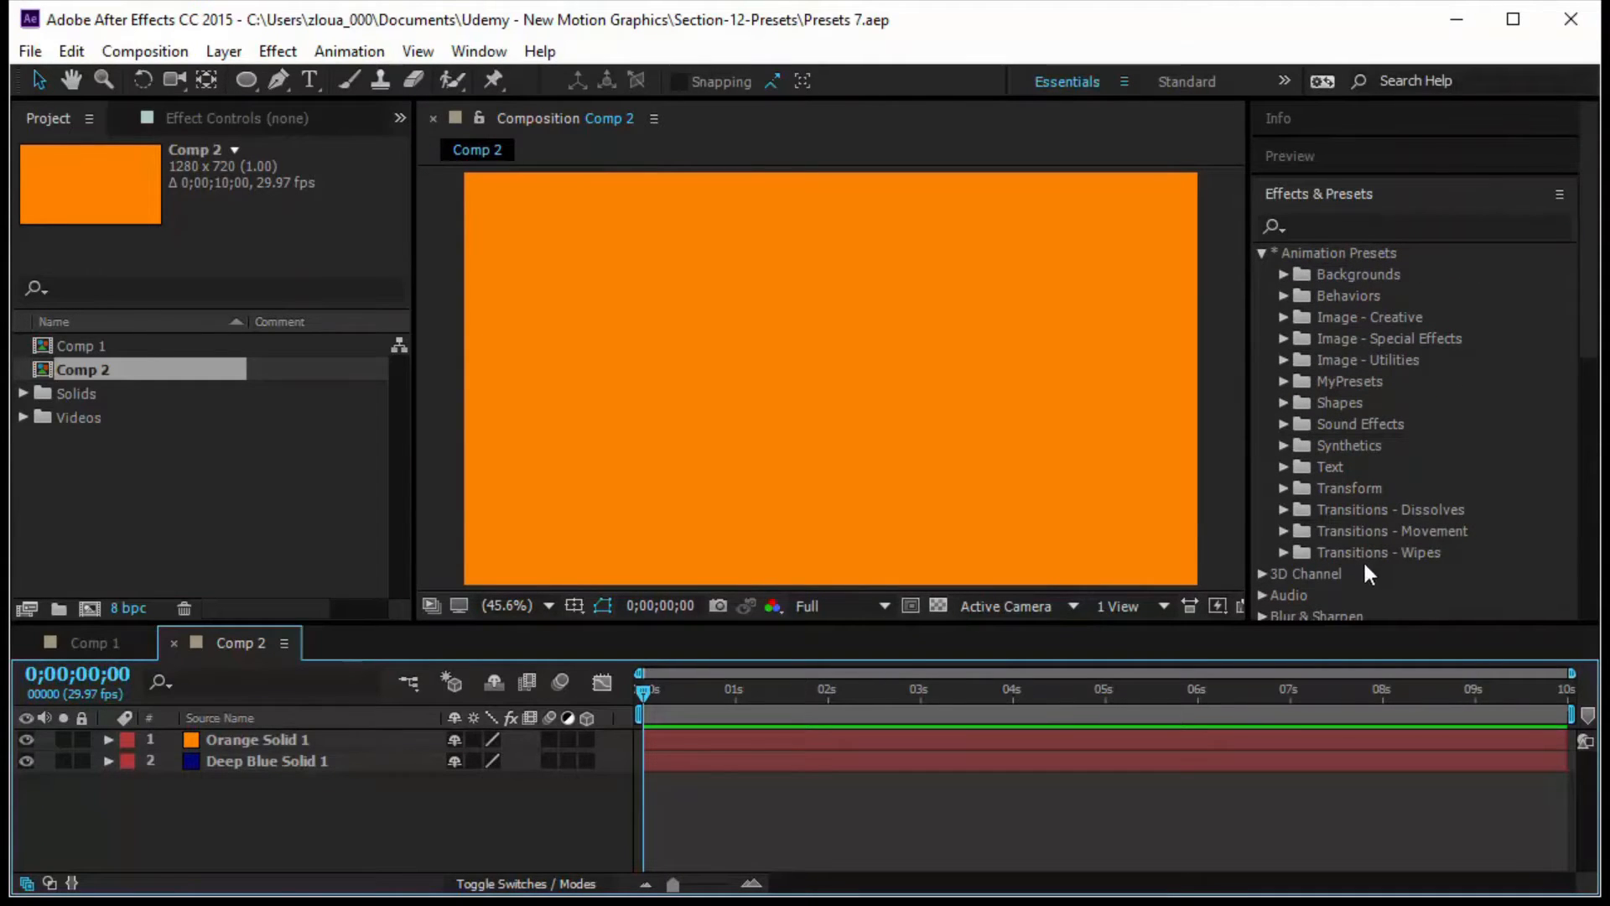
# Examine the Transitions - Wipes animation presets, including the Band Wipe, Checker Wipe, Barn Doors, Linear Wipe and Grid Wipe presets.
pyautogui.click(1284, 554)
pyautogui.scroll(-3, 1413, 530)
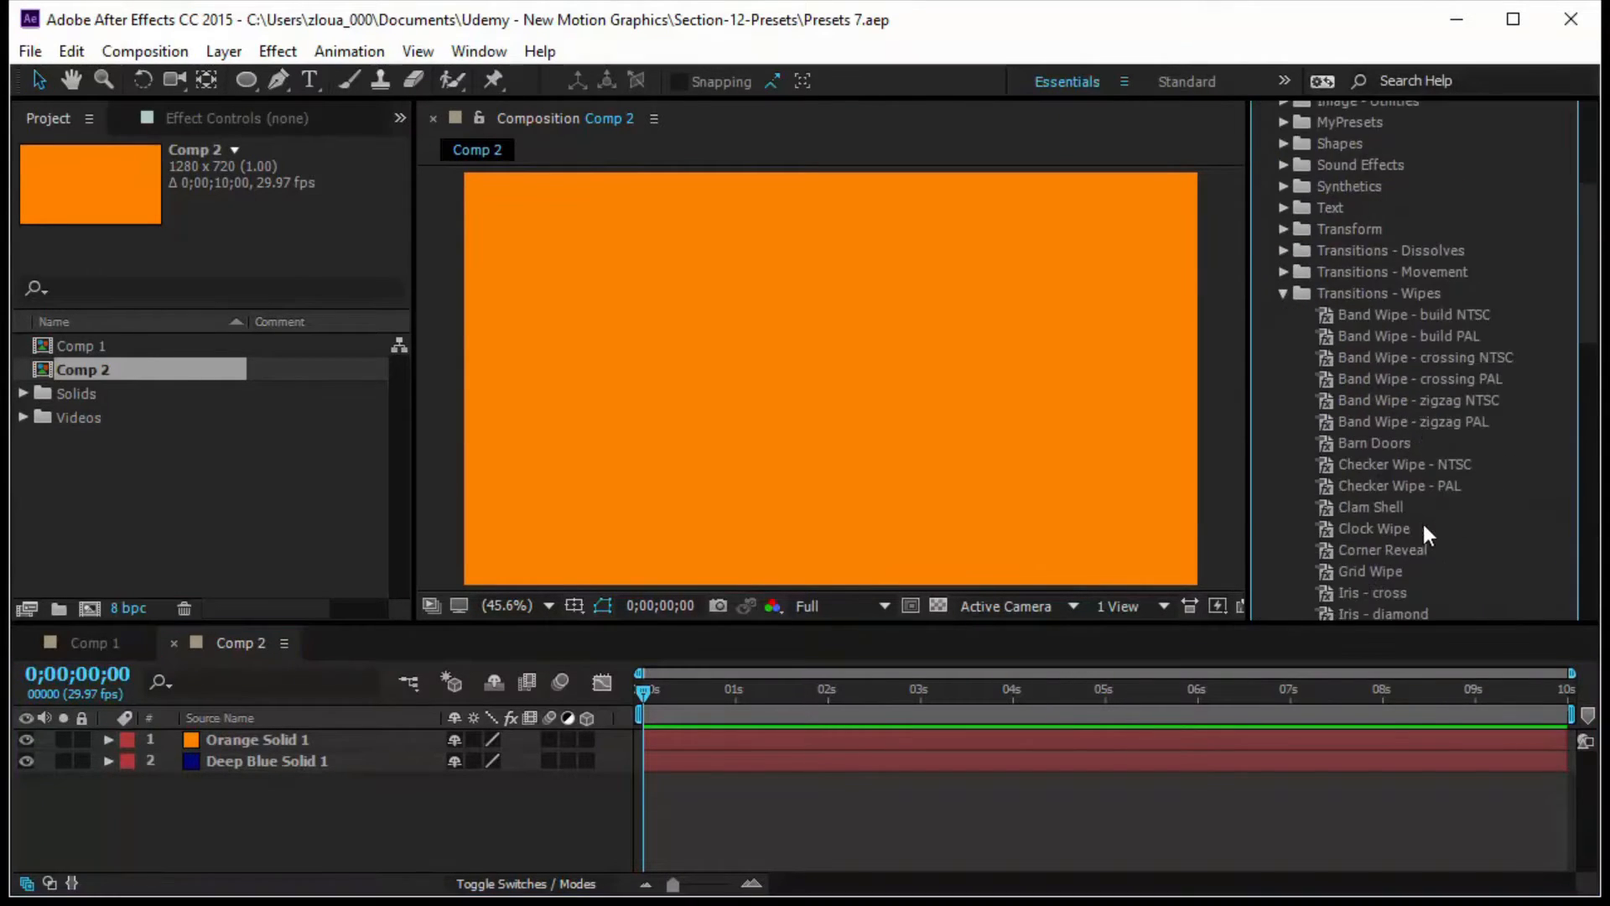
pyautogui.keyDown('shift'); pyautogui.click(1457, 421); pyautogui.keyUp('shift')
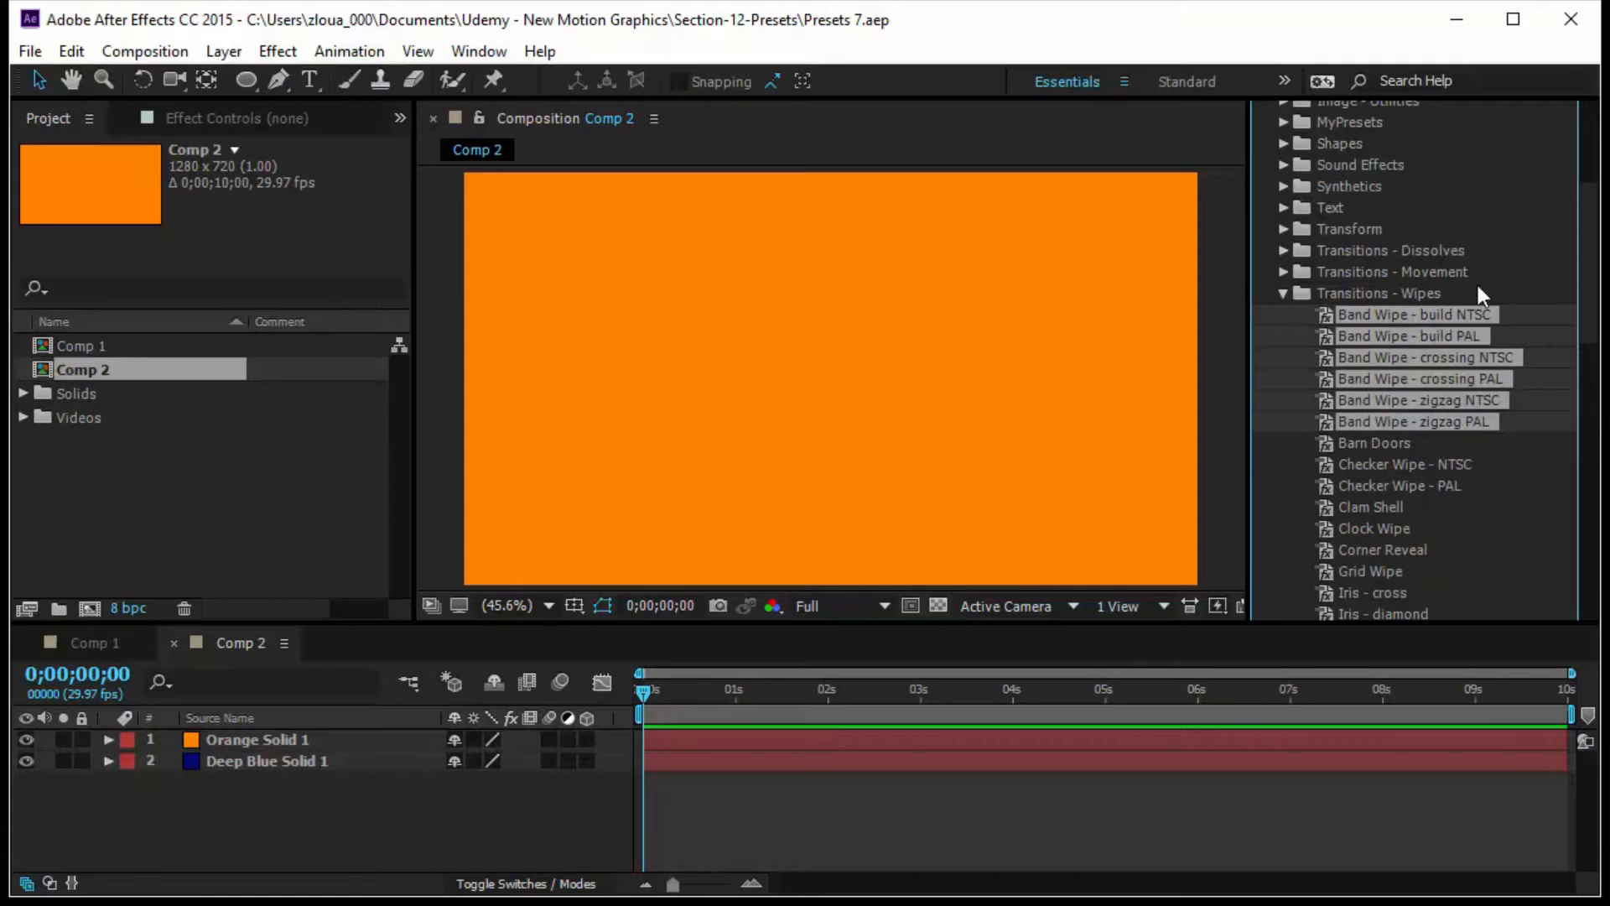
pyautogui.click(1486, 466)
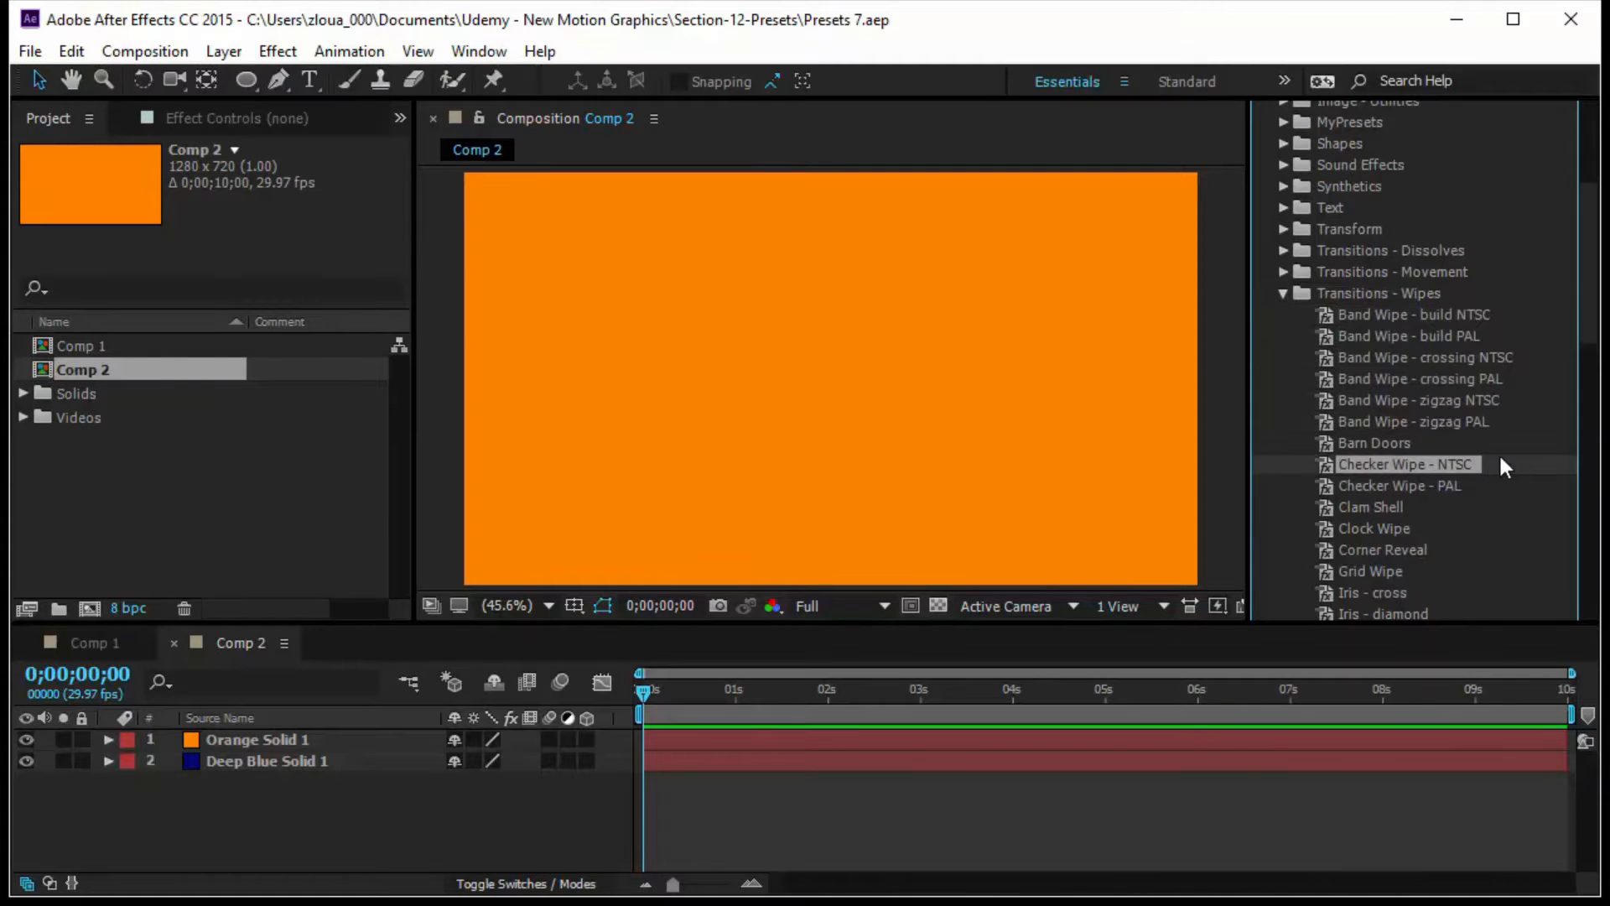
pyautogui.scroll(-2, 1491, 449)
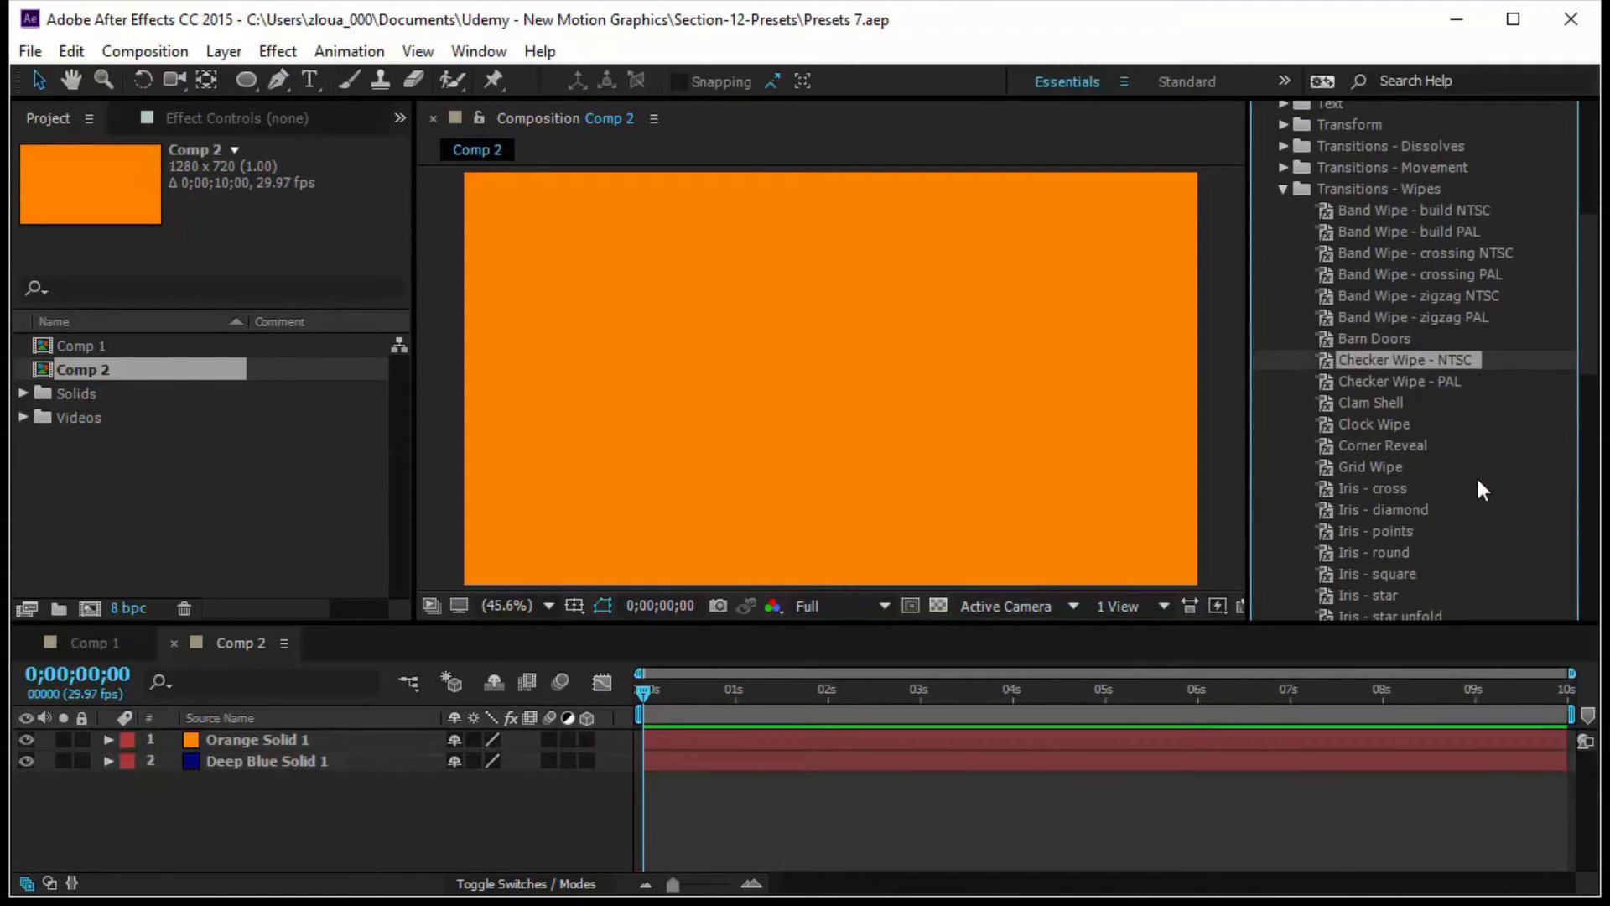
pyautogui.click(1381, 339)
pyautogui.scroll(-2, 1443, 429)
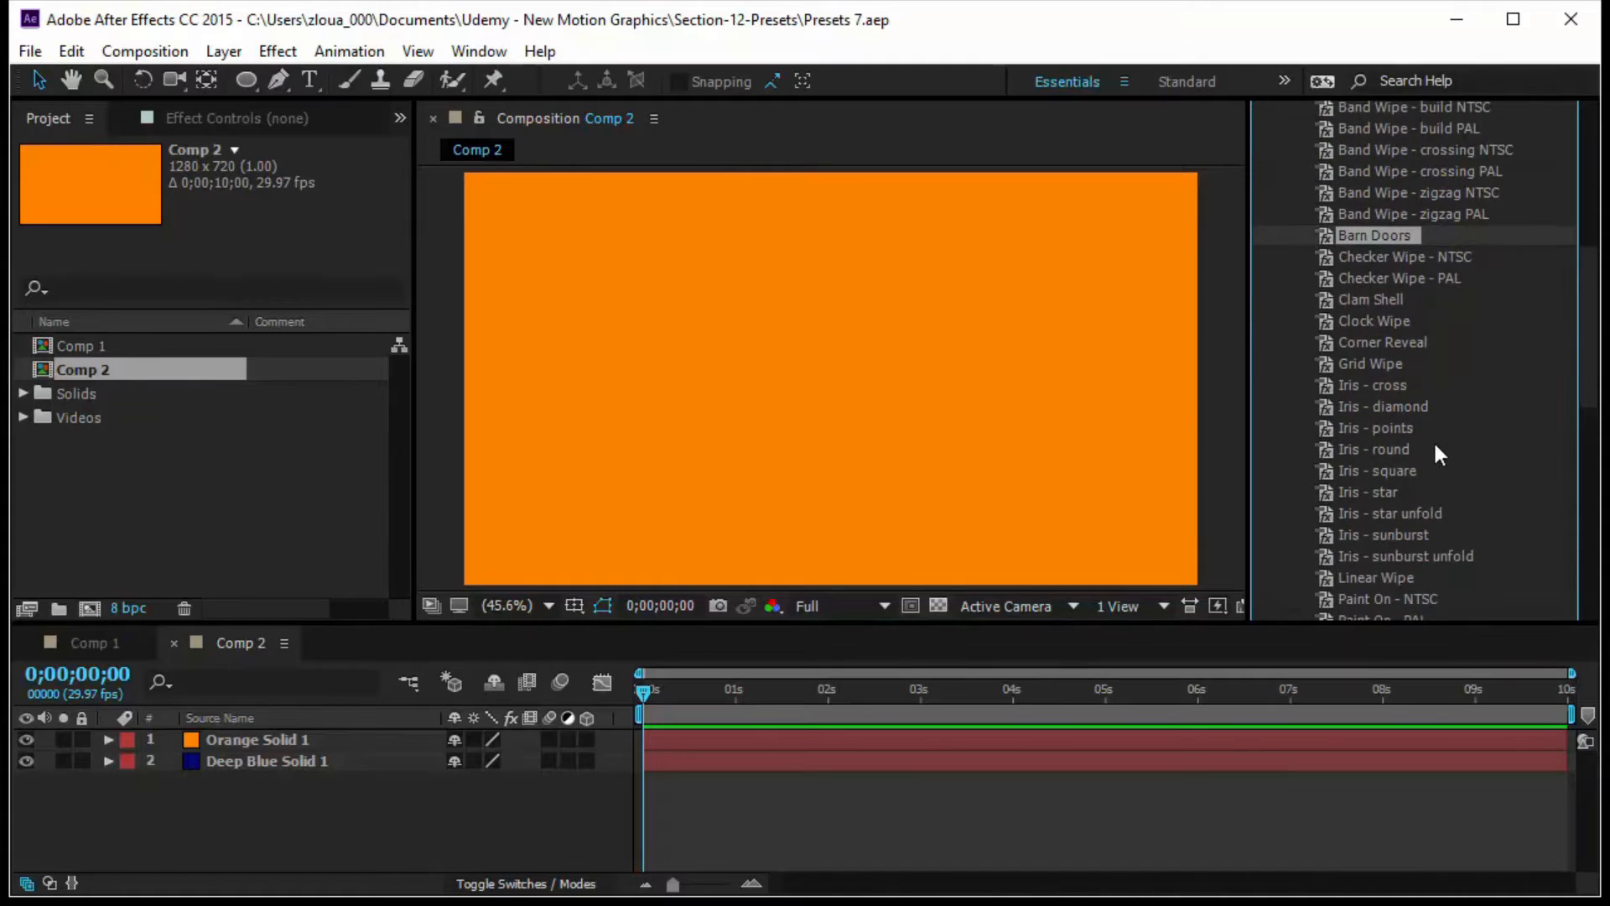
pyautogui.scroll(-2, 1429, 461)
pyautogui.click(1383, 473)
pyautogui.scroll(-2, 1451, 478)
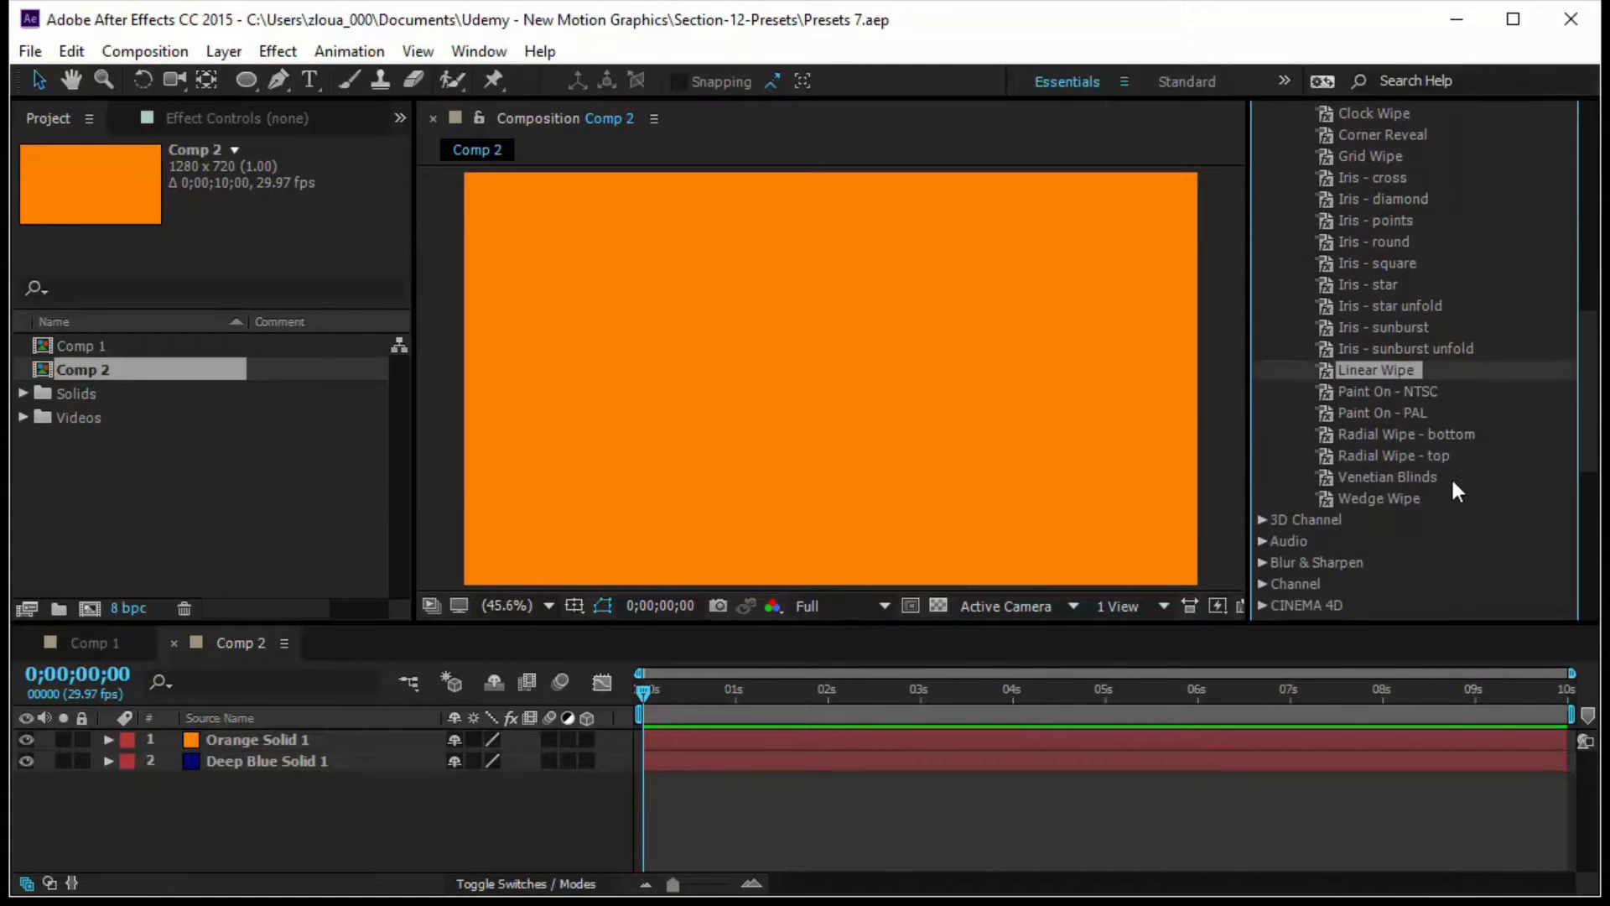
pyautogui.scroll(2, 1417, 320)
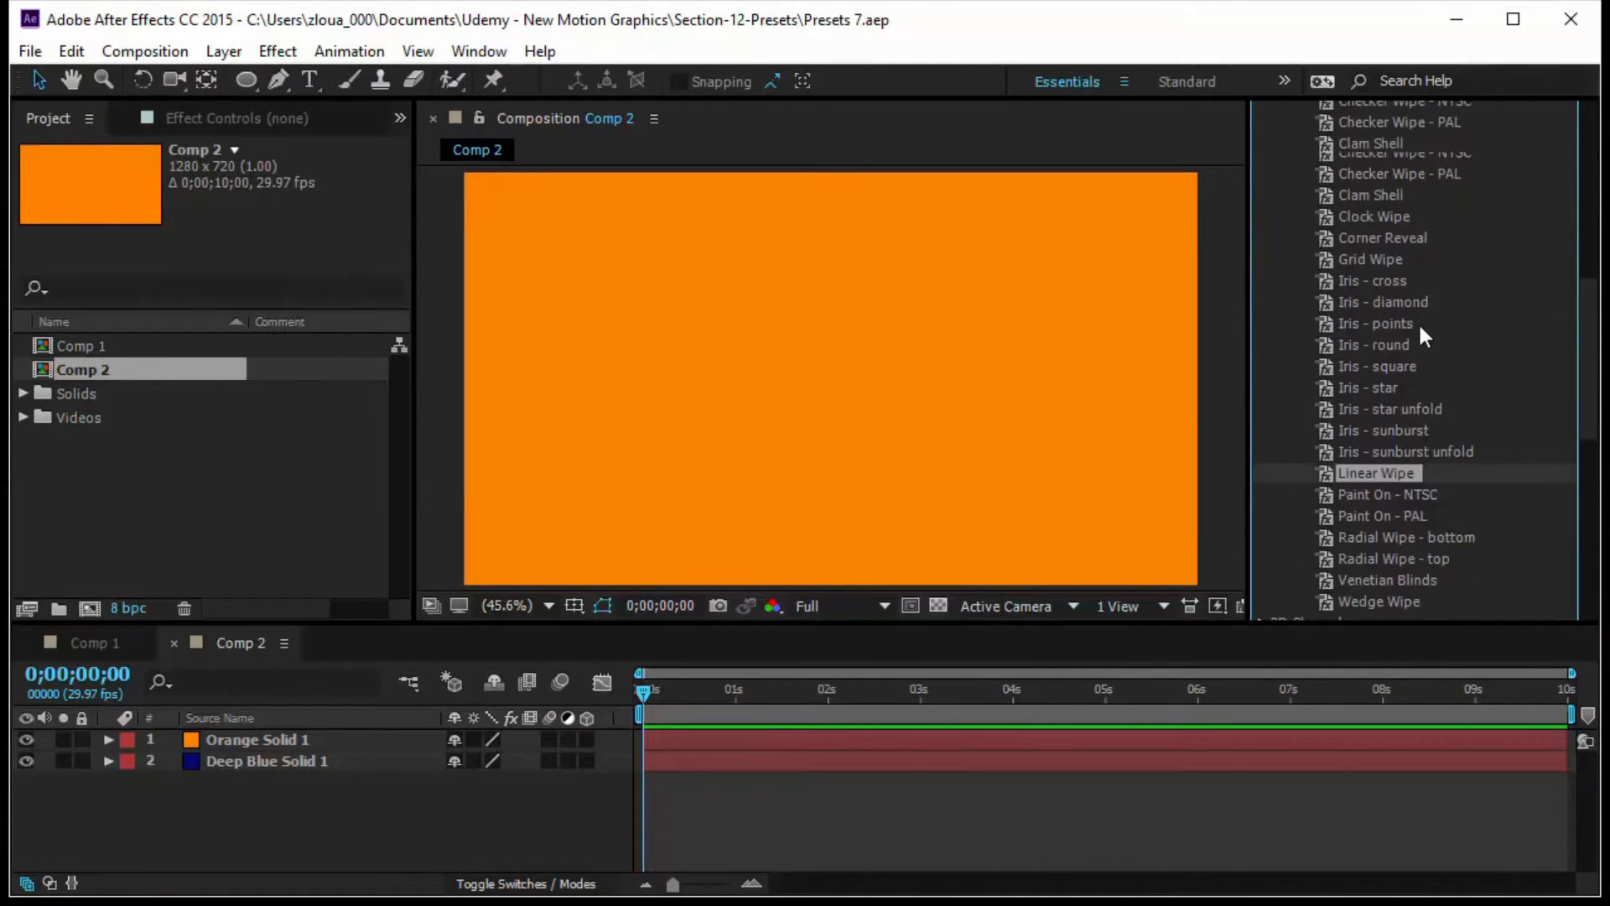
pyautogui.click(1392, 258)
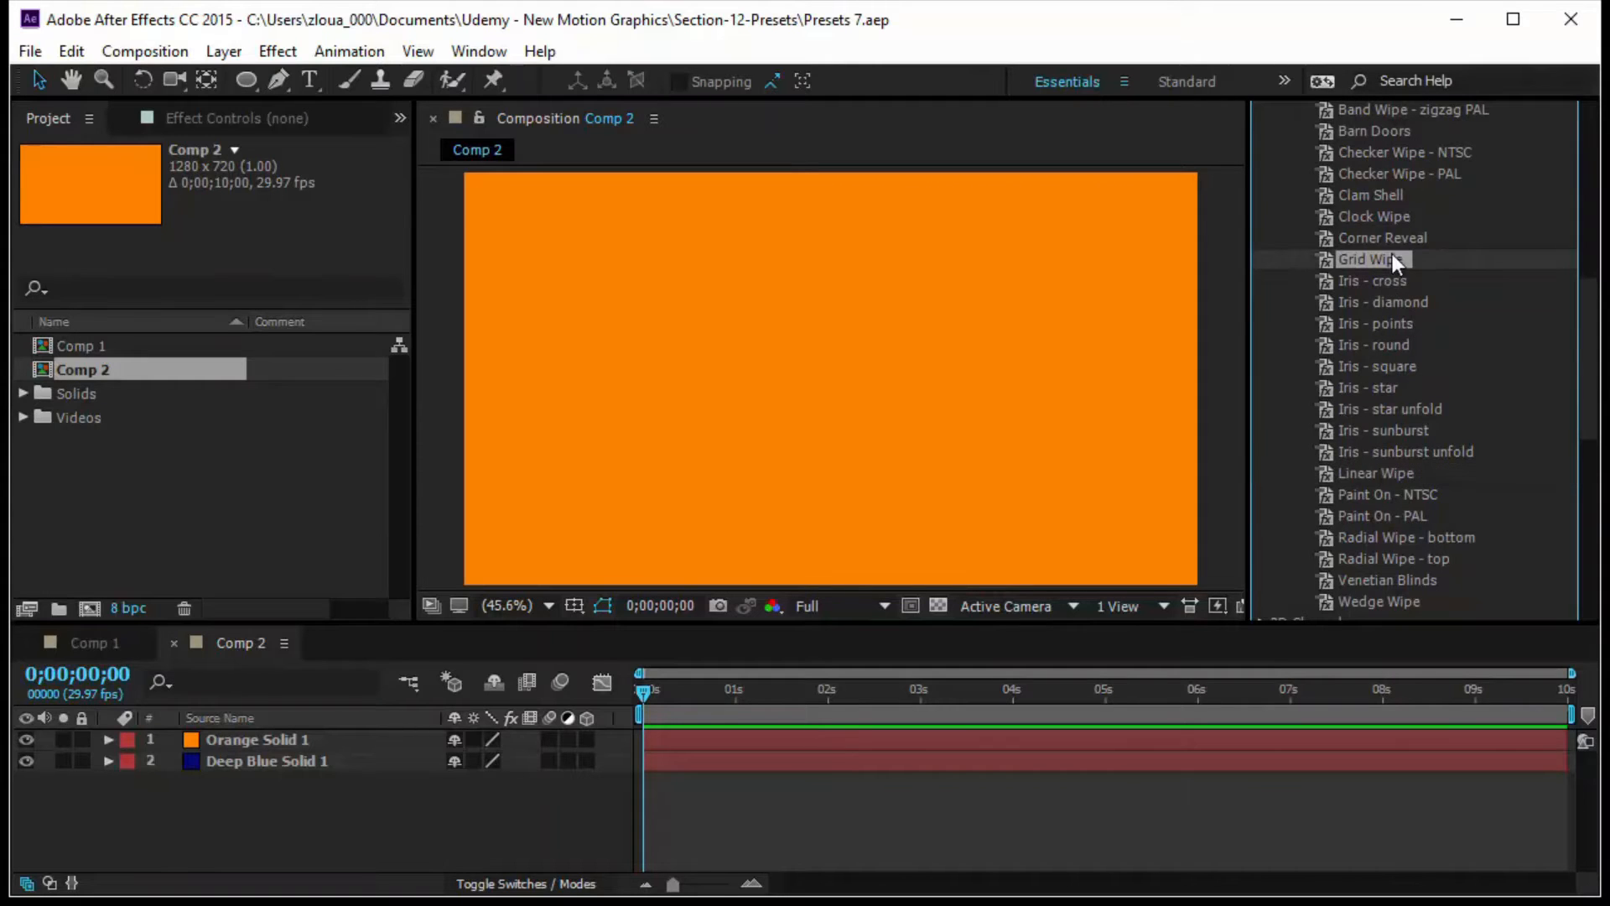
# Apply the Linear Wipe preset to the Orange Solid 1 layer and preview the transition.
pyautogui.scroll(-1, 1425, 327)
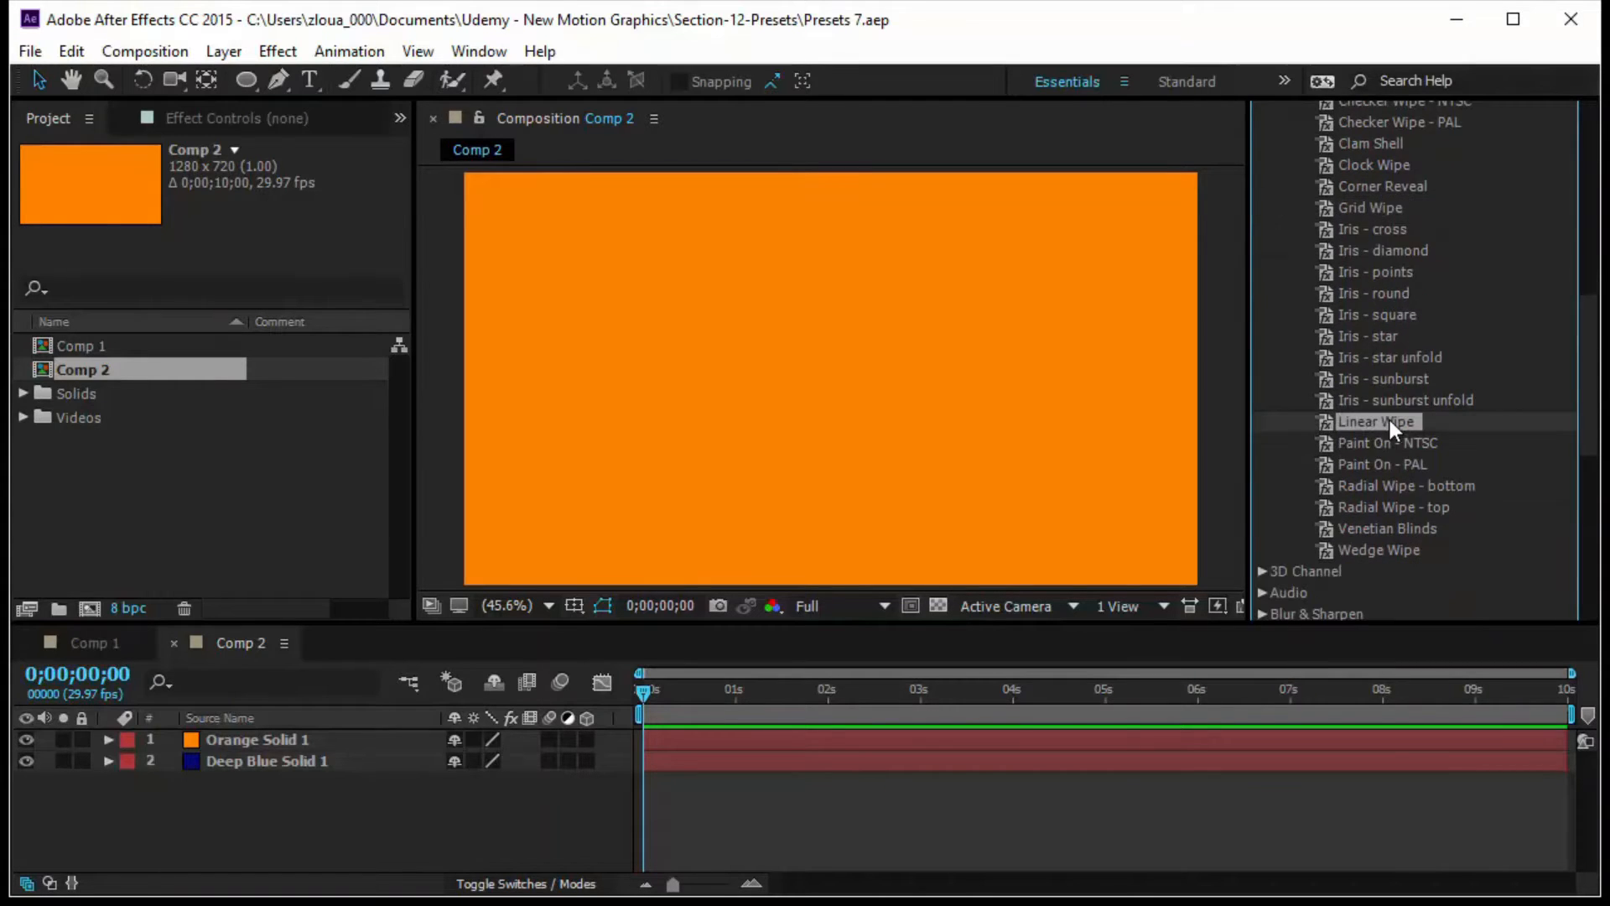
pyautogui.moveTo(1372, 416); pyautogui.dragTo(311, 736)
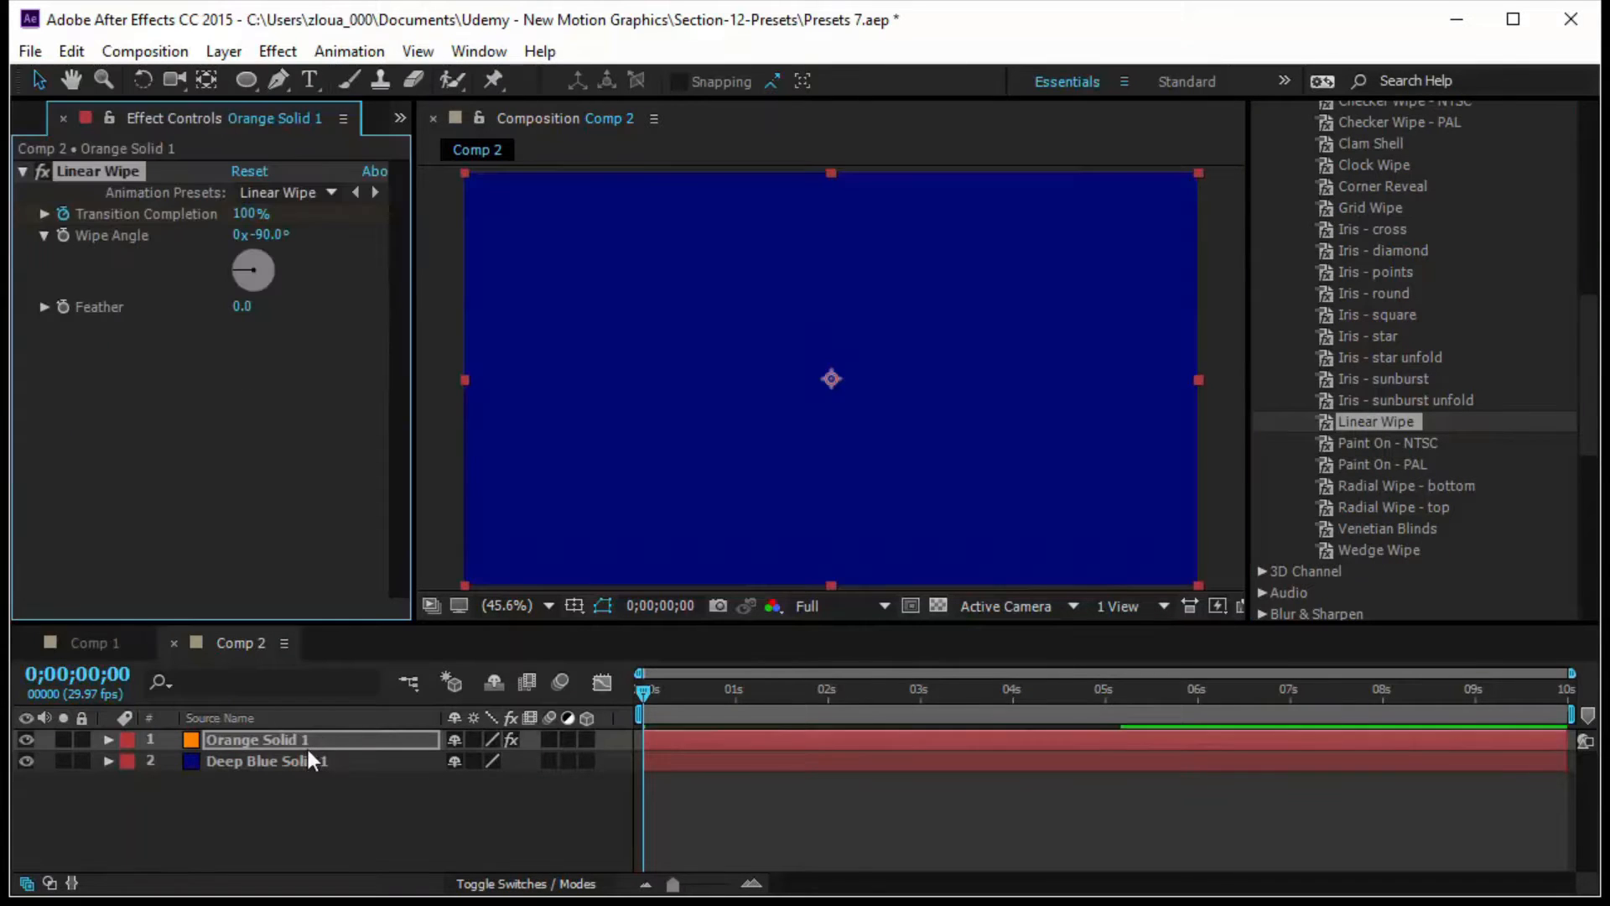
pyautogui.press('space')
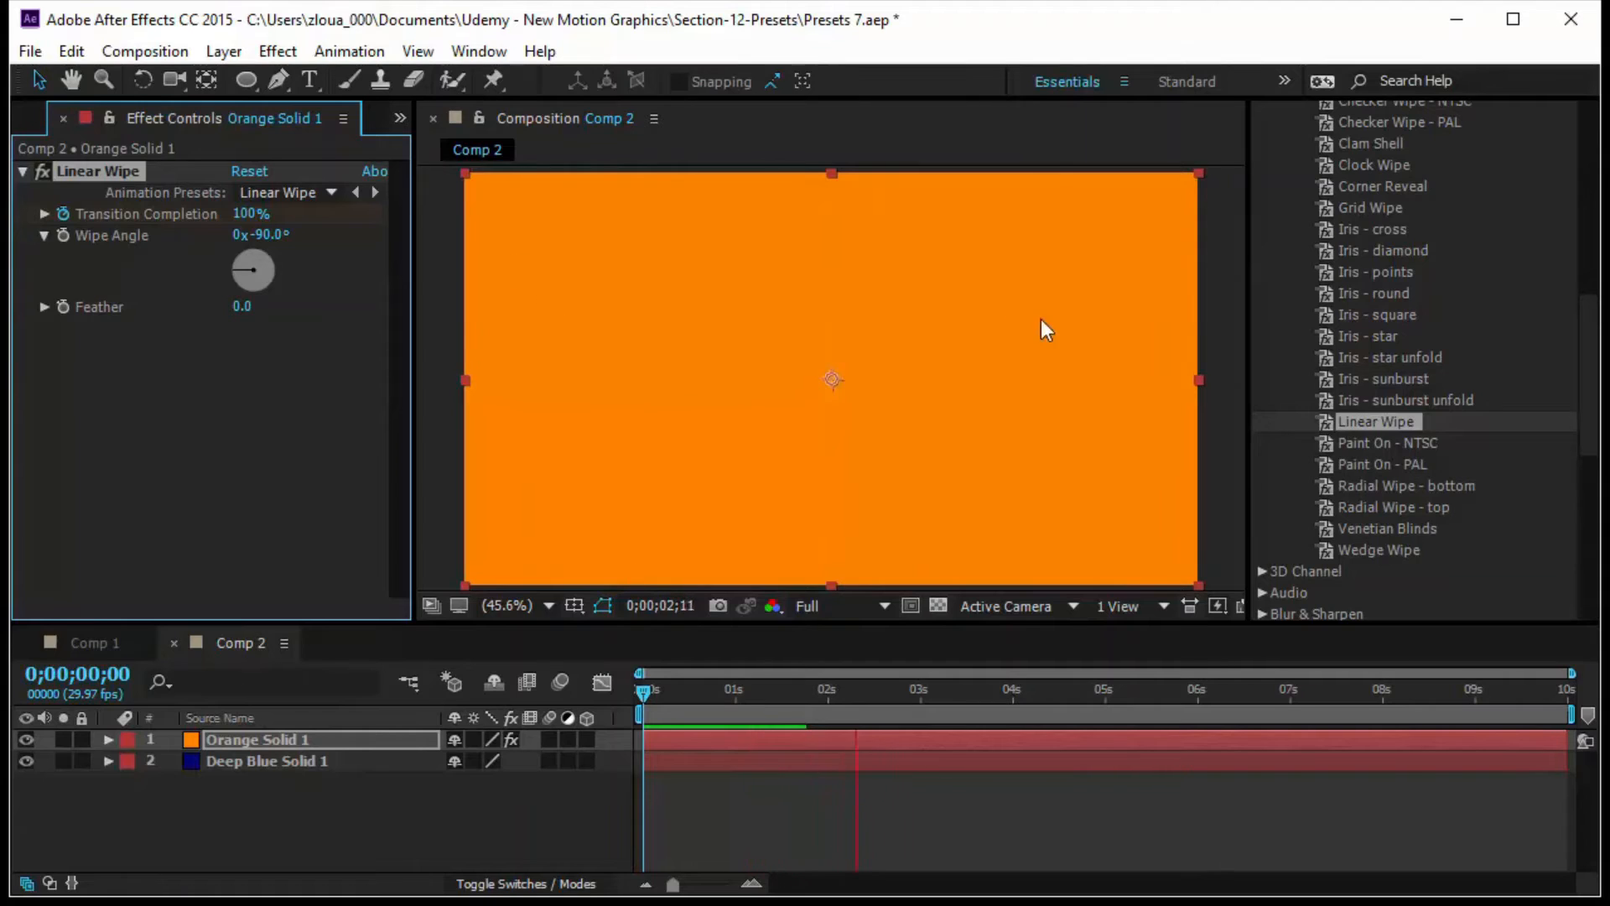
pyautogui.press('space')
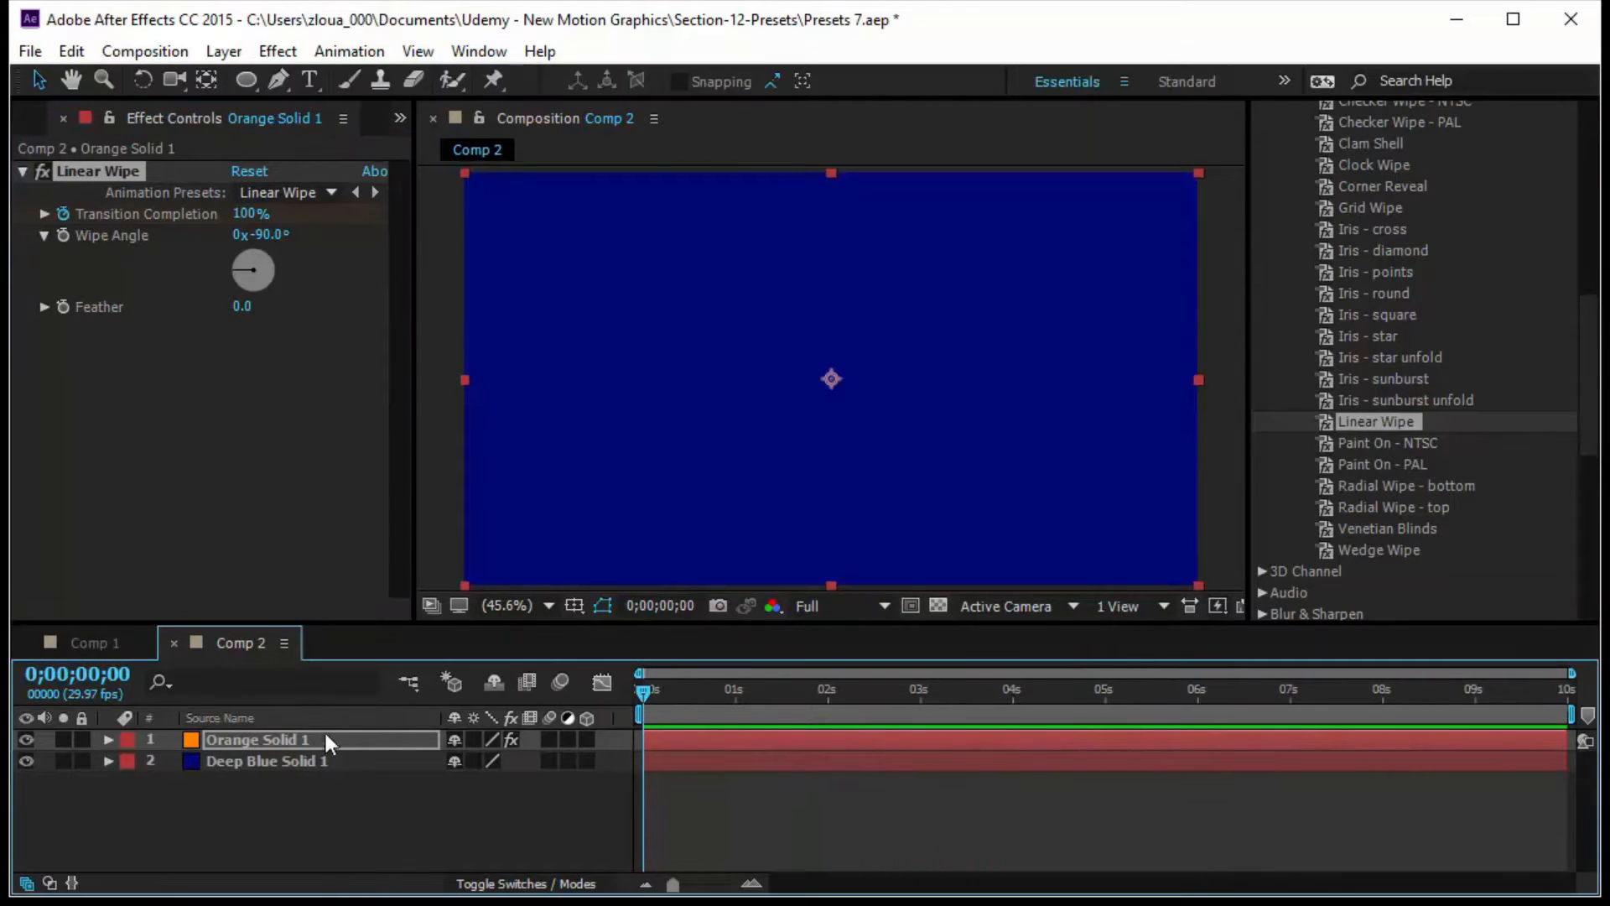
# Reveal the keyframed properties of Orange Solid 1 and move the current time to 0;00;00;16.
pyautogui.click(331, 736)
pyautogui.press('u')
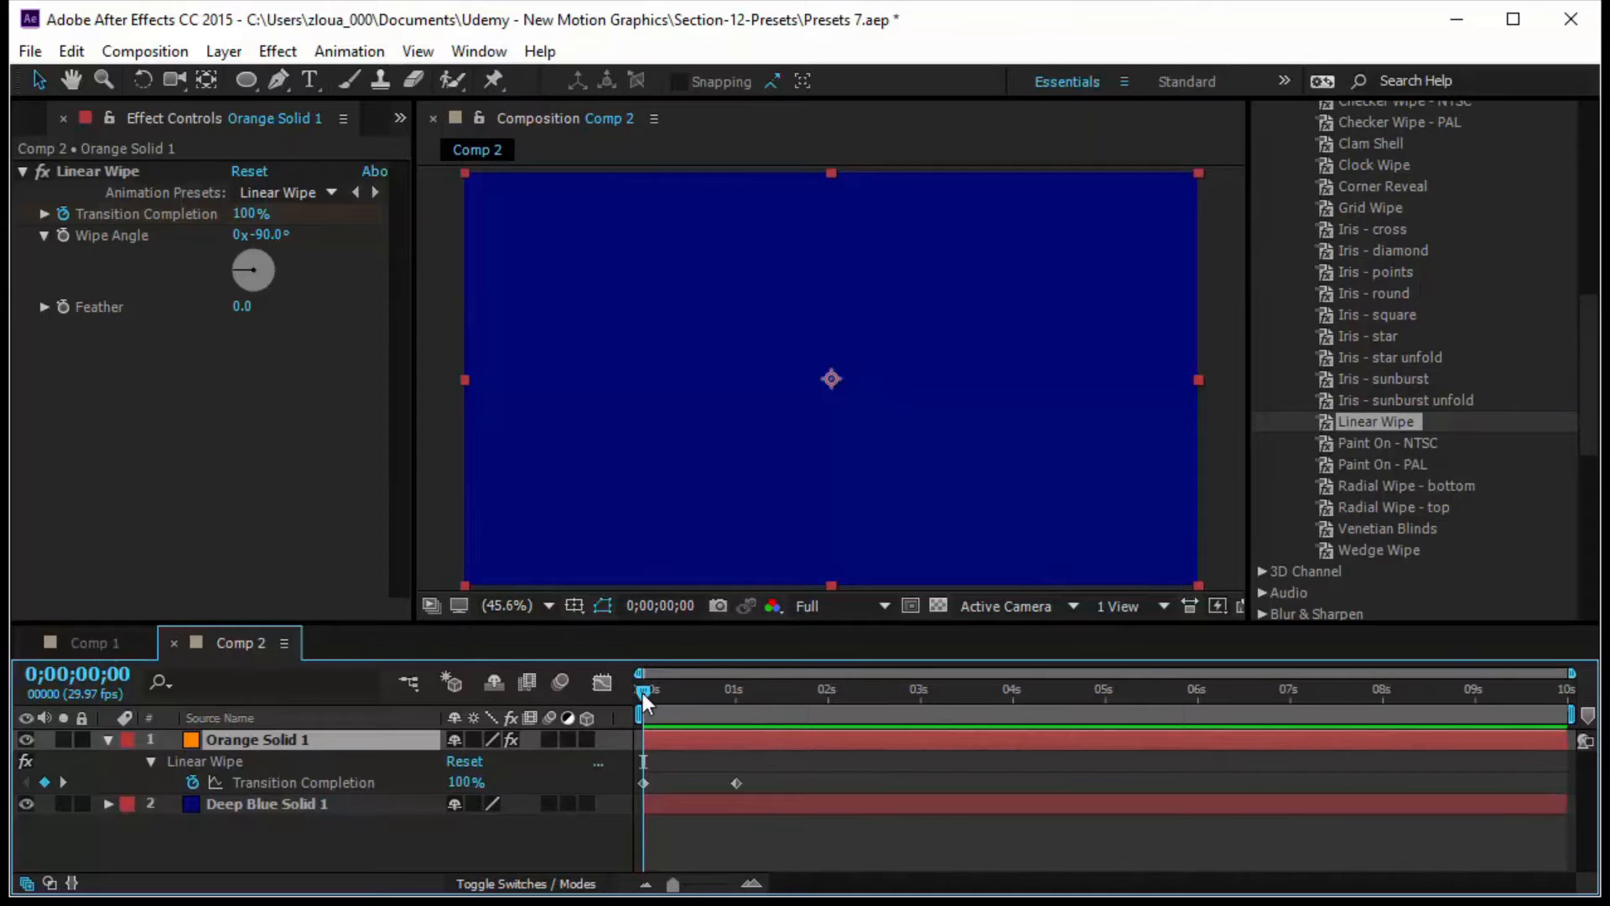
pyautogui.moveTo(642, 693); pyautogui.dragTo(687, 701)
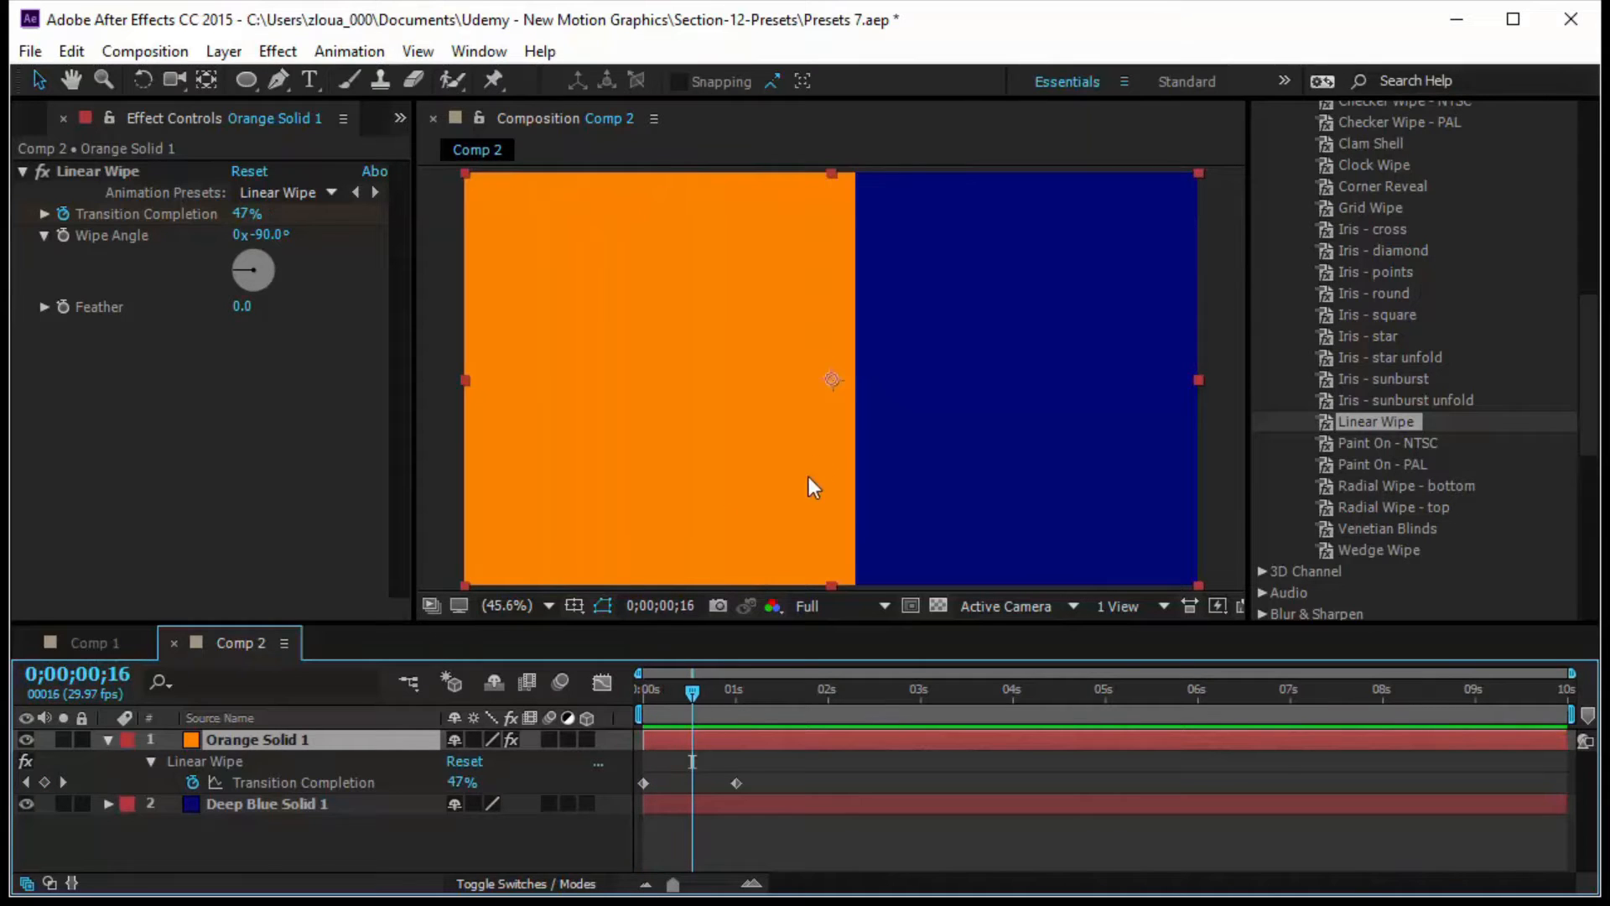
# Set the orange solid's Linear Wipe to a Wipe Angle of 28° and a Feather of 11, checking each change in the composition.
pyautogui.moveTo(280, 237); pyautogui.dragTo(546, 359)
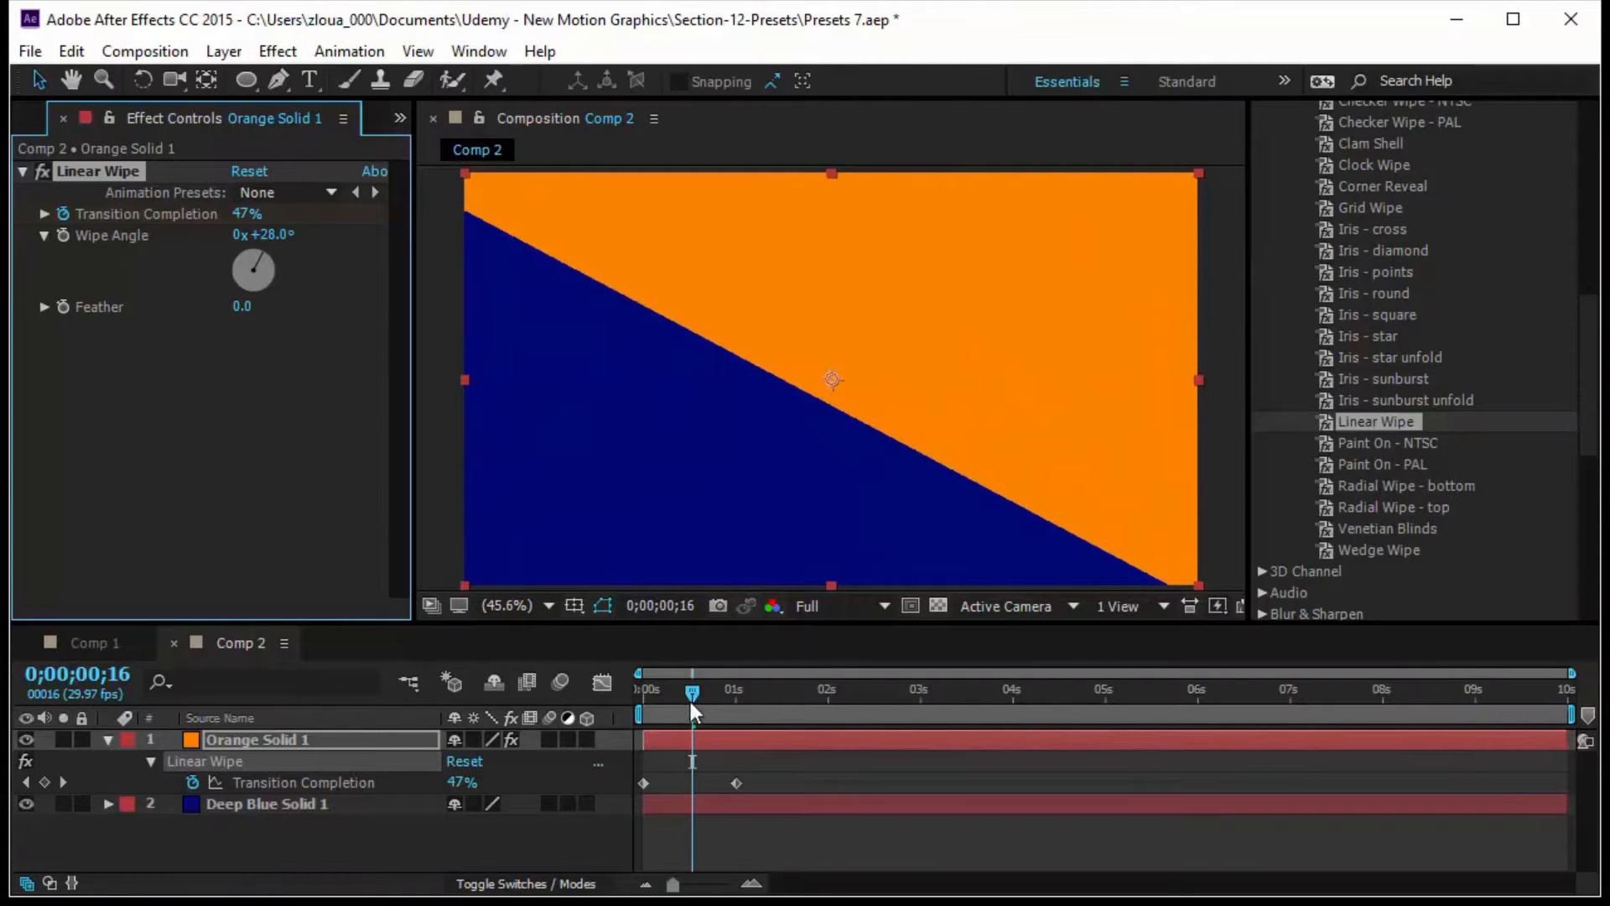
pyautogui.moveTo(692, 702); pyautogui.dragTo(540, 723)
pyautogui.press('space')
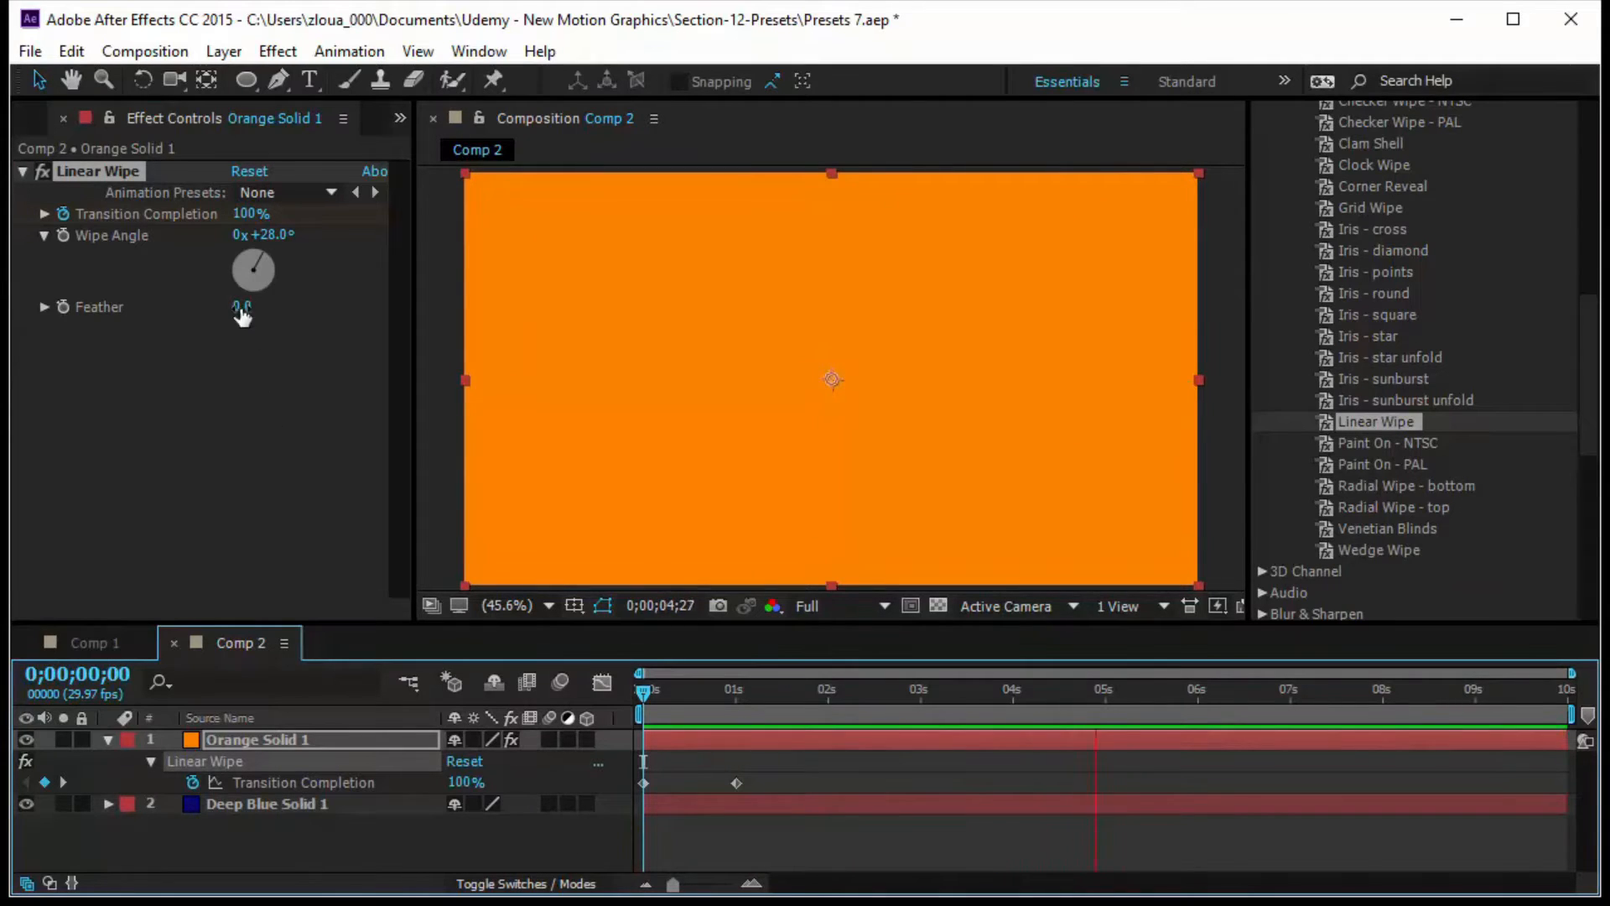
pyautogui.moveTo(242, 314); pyautogui.dragTo(253, 312)
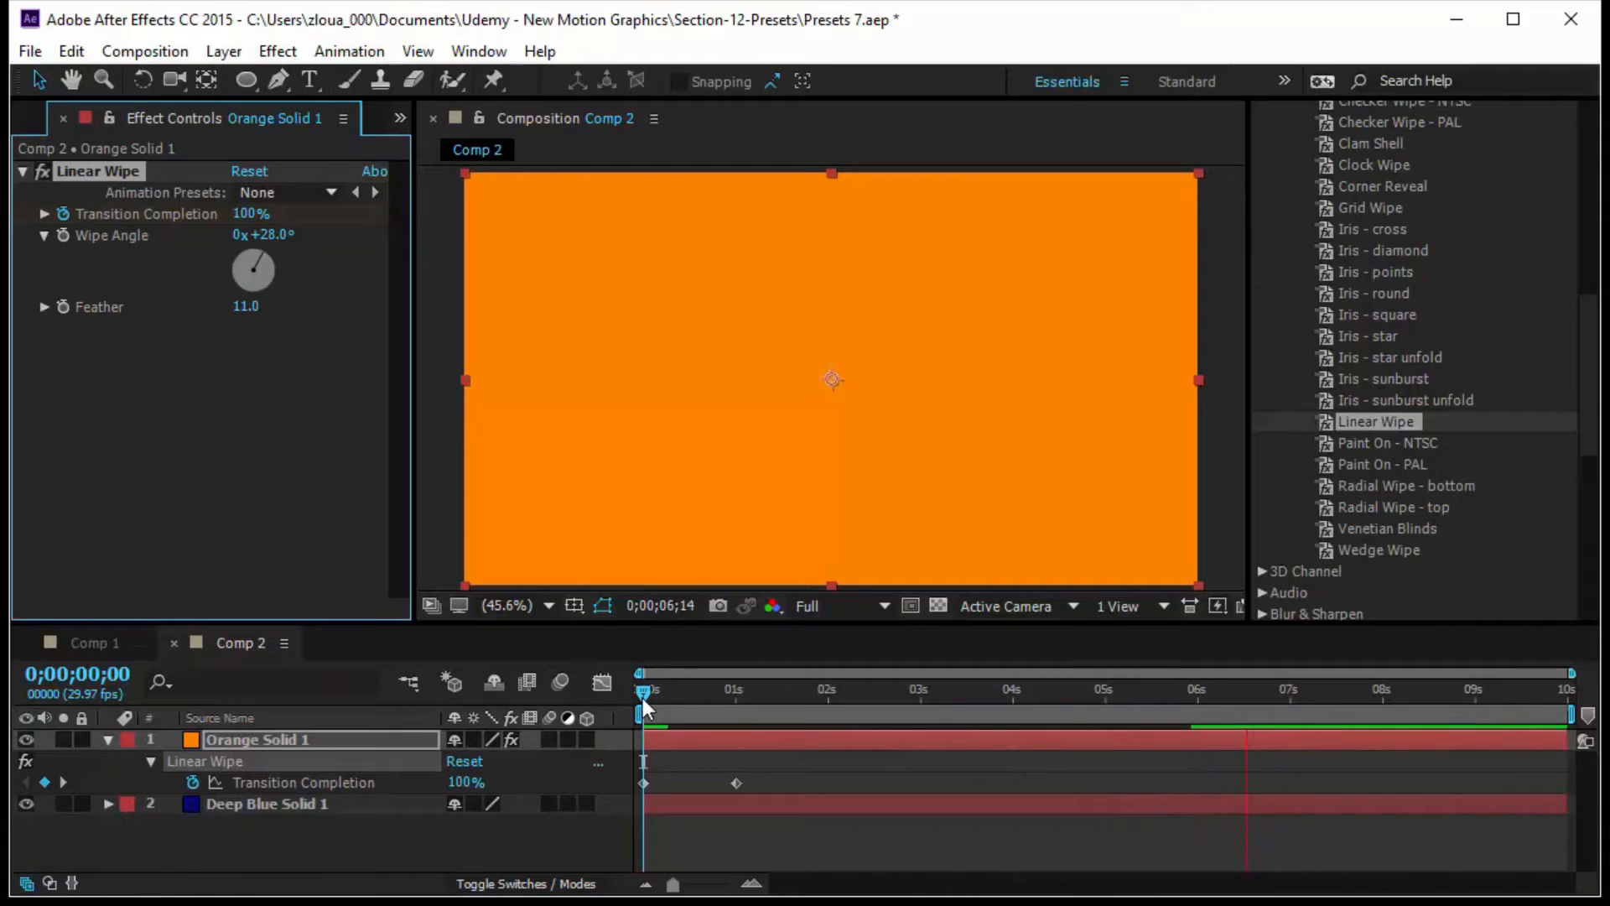
pyautogui.moveTo(647, 697); pyautogui.dragTo(675, 700)
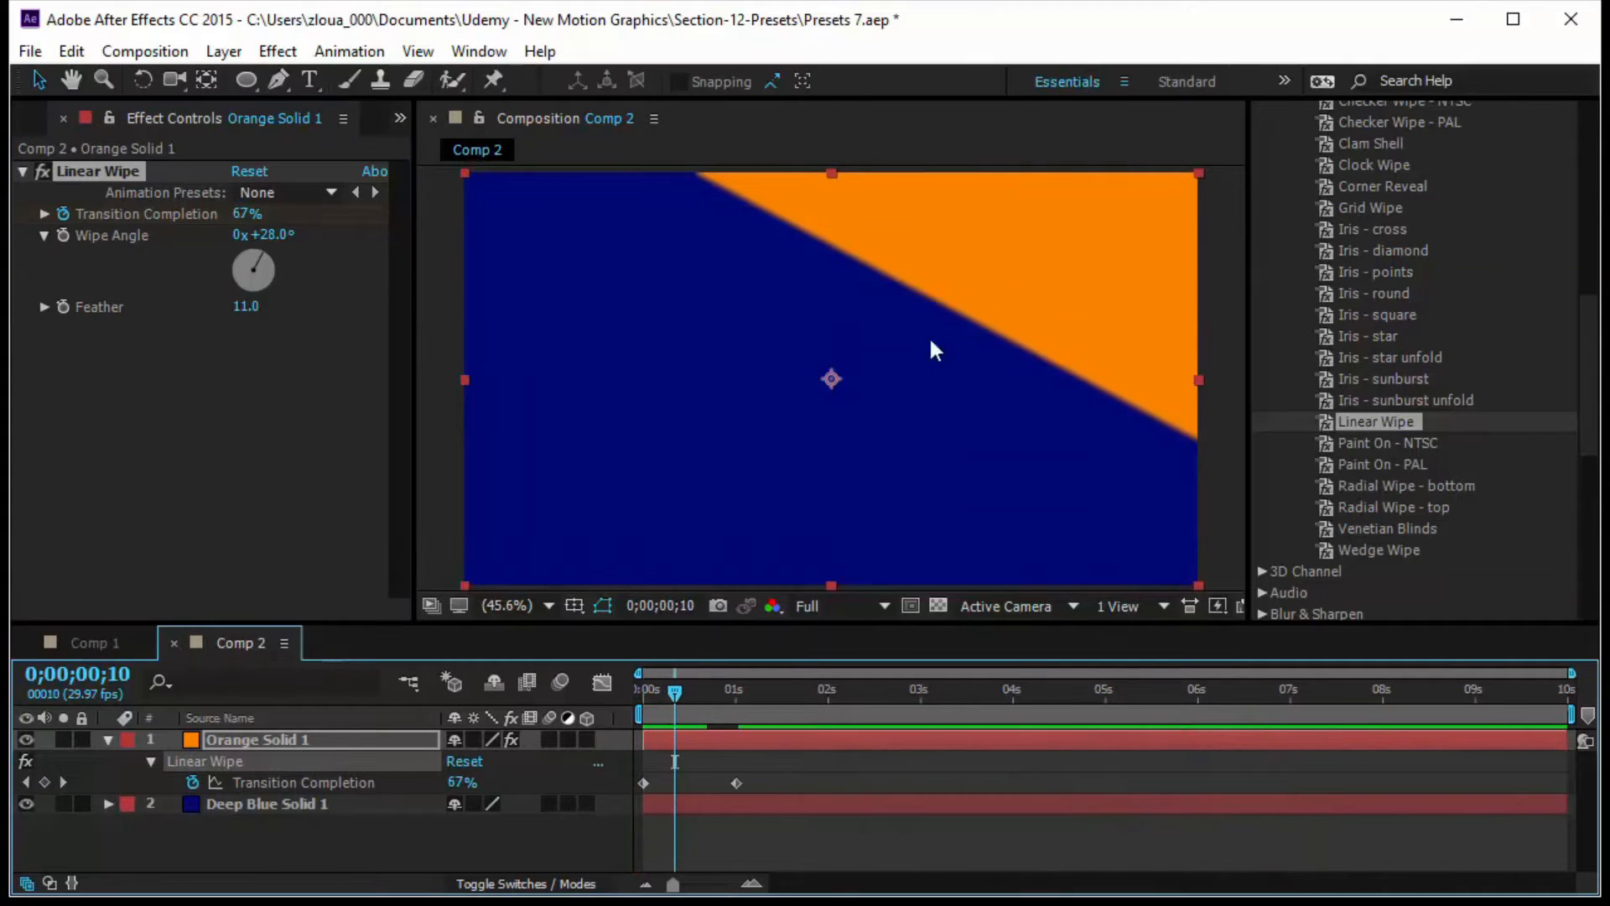
# Shorten the work area to end at about 3 seconds and preview the feathered wipe from the start.
pyautogui.click(911, 694)
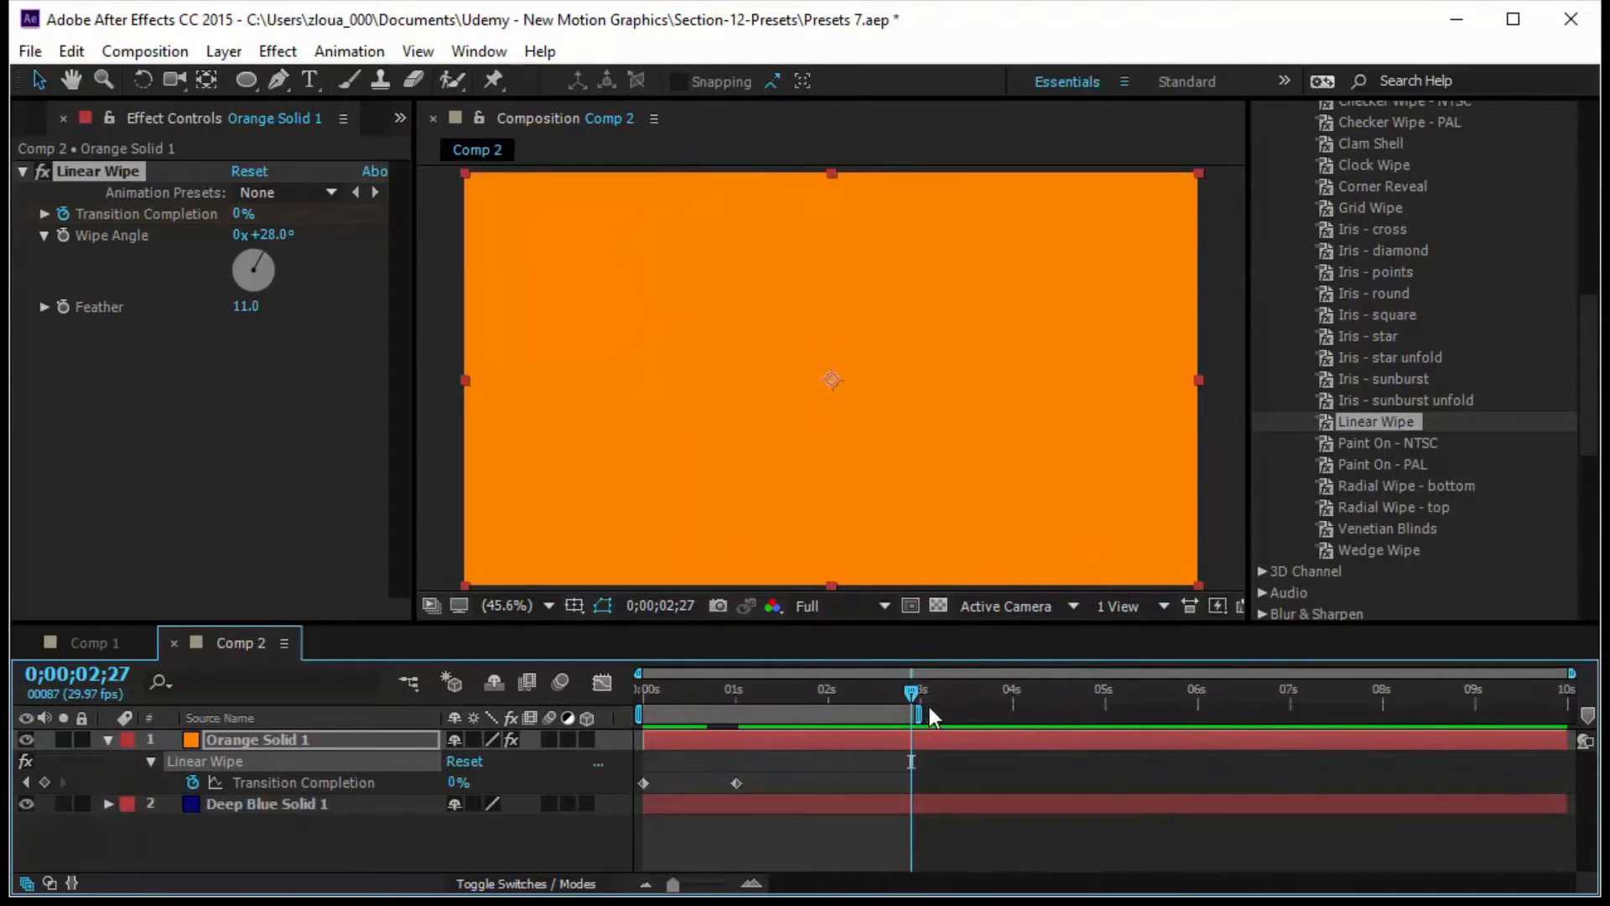
pyautogui.moveTo(910, 693); pyautogui.dragTo(627, 716)
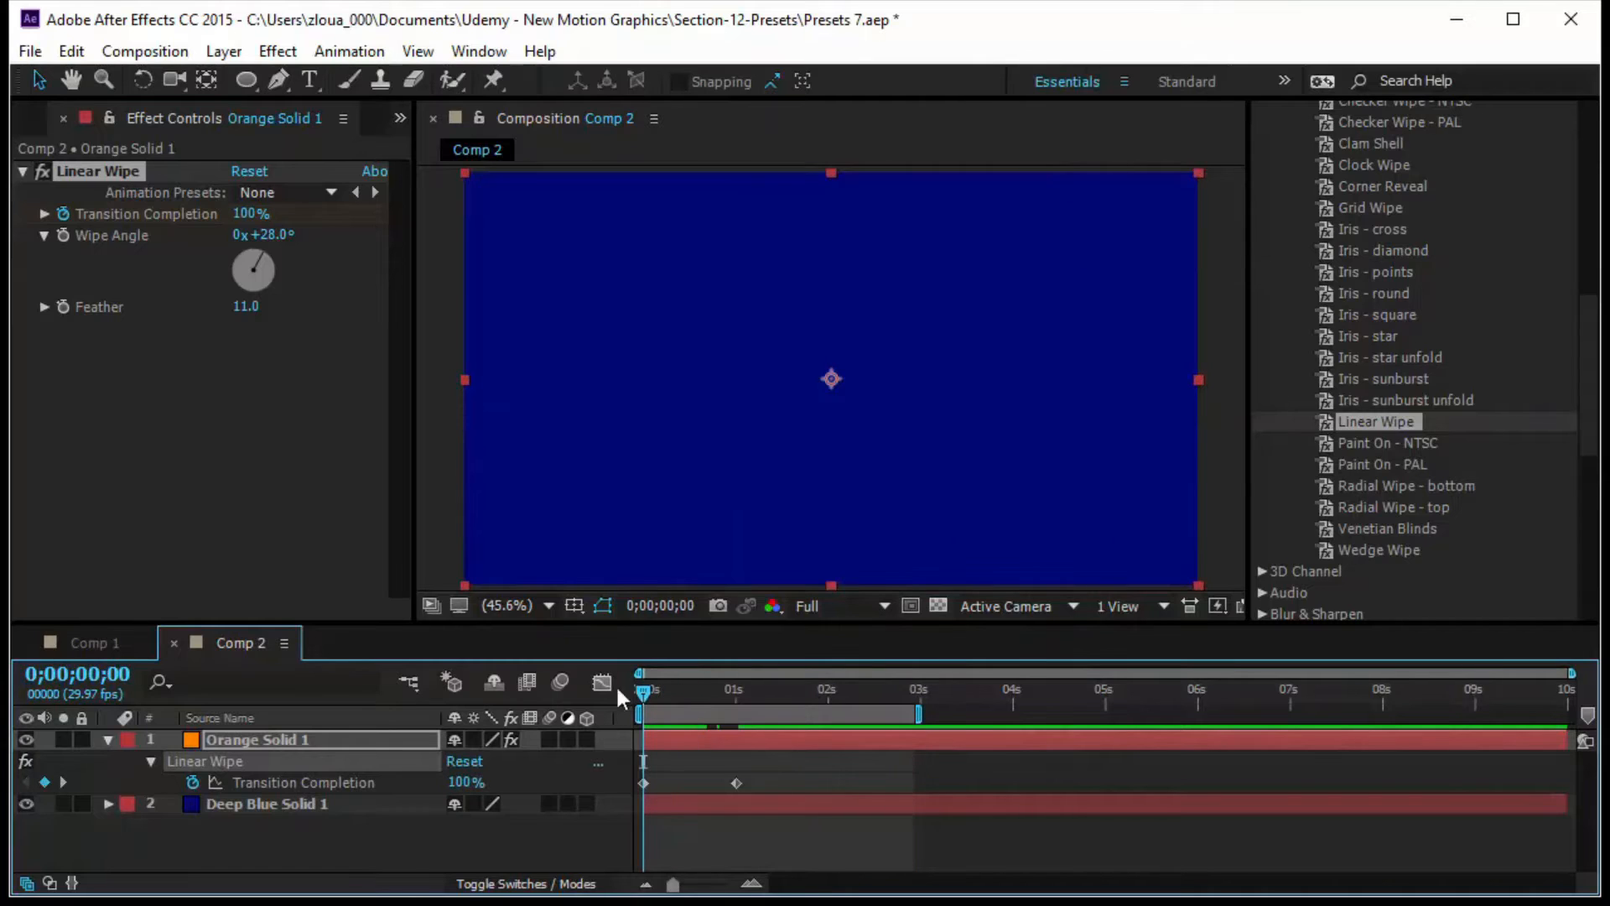
pyautogui.press('space')
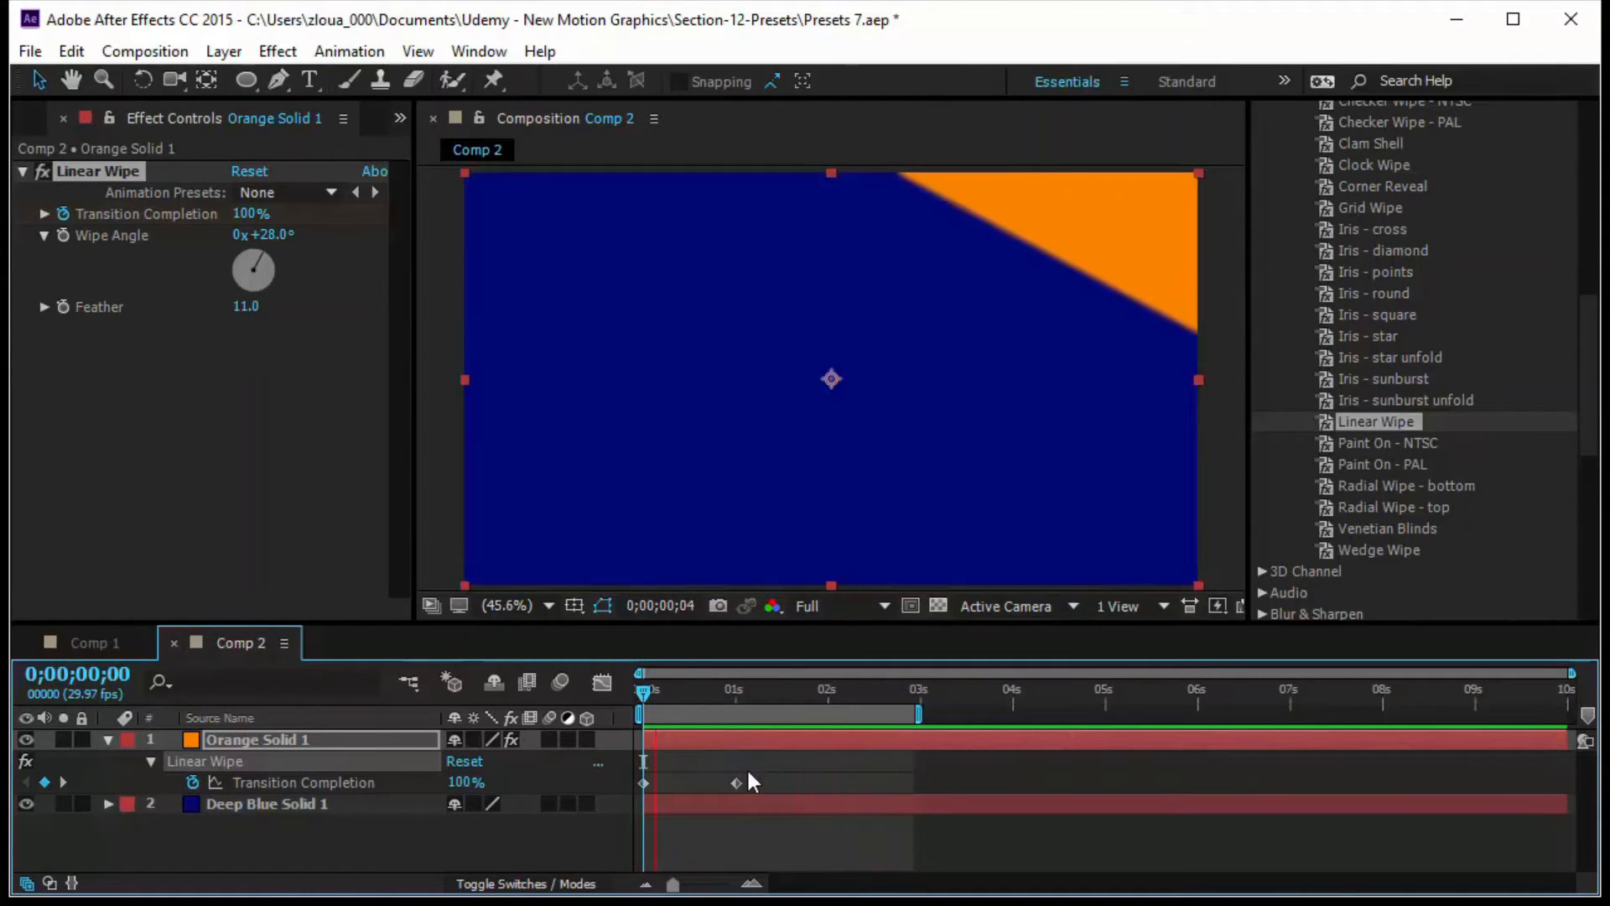
# Hide the Orange Solid 1 layer and add the text "AE School" in the centre of the composition.
pyautogui.click(26, 739)
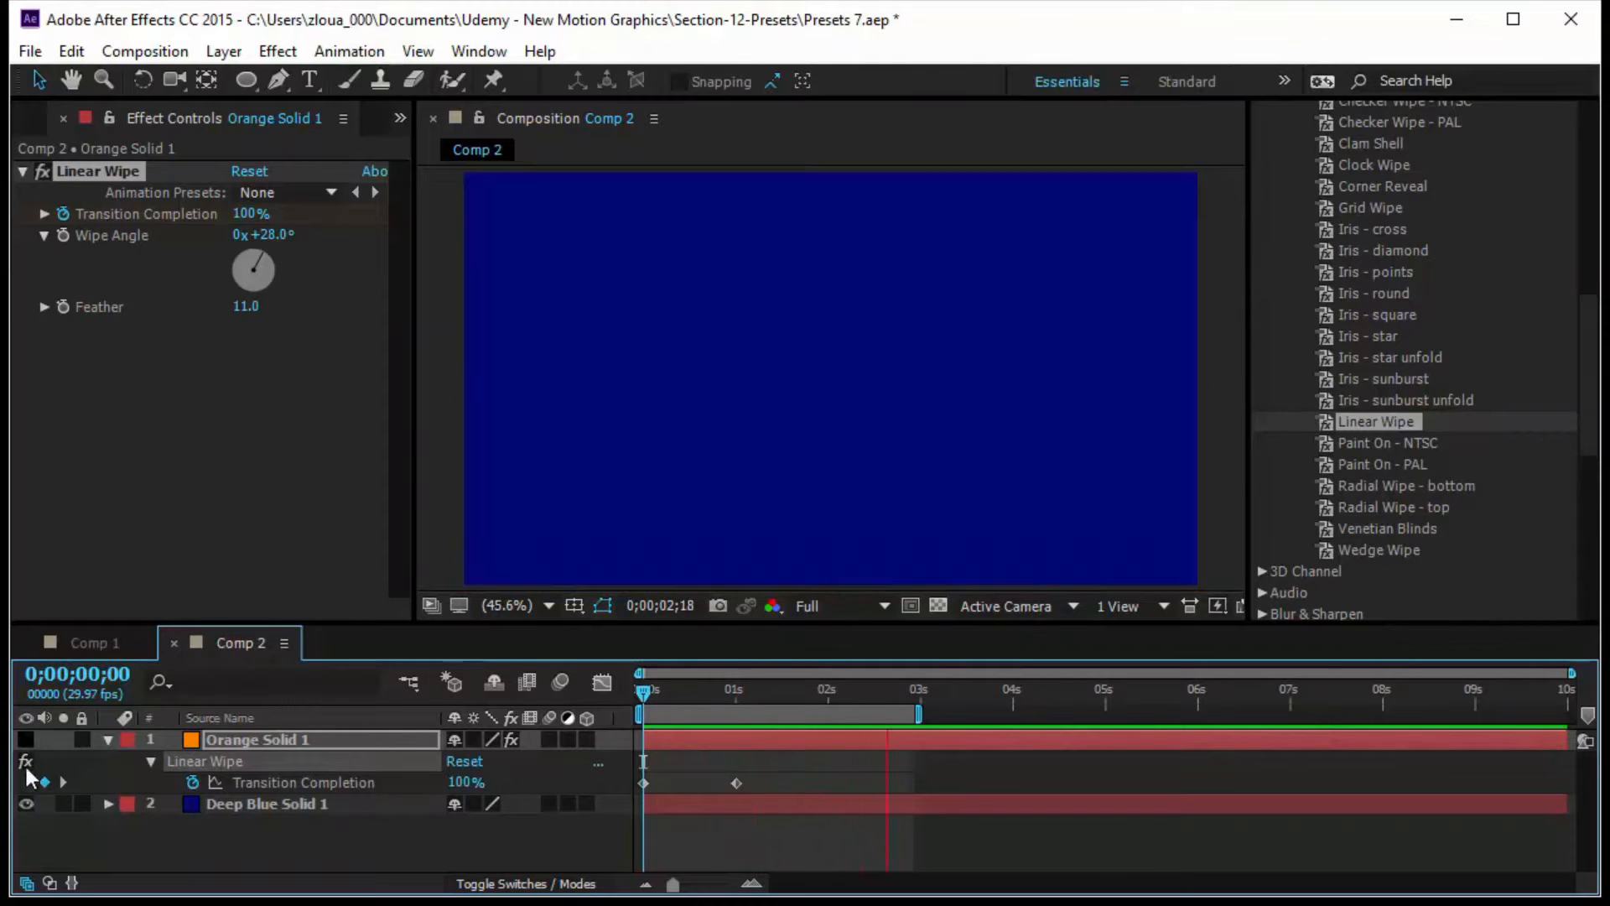
pyautogui.click(309, 79)
pyautogui.click(667, 379)
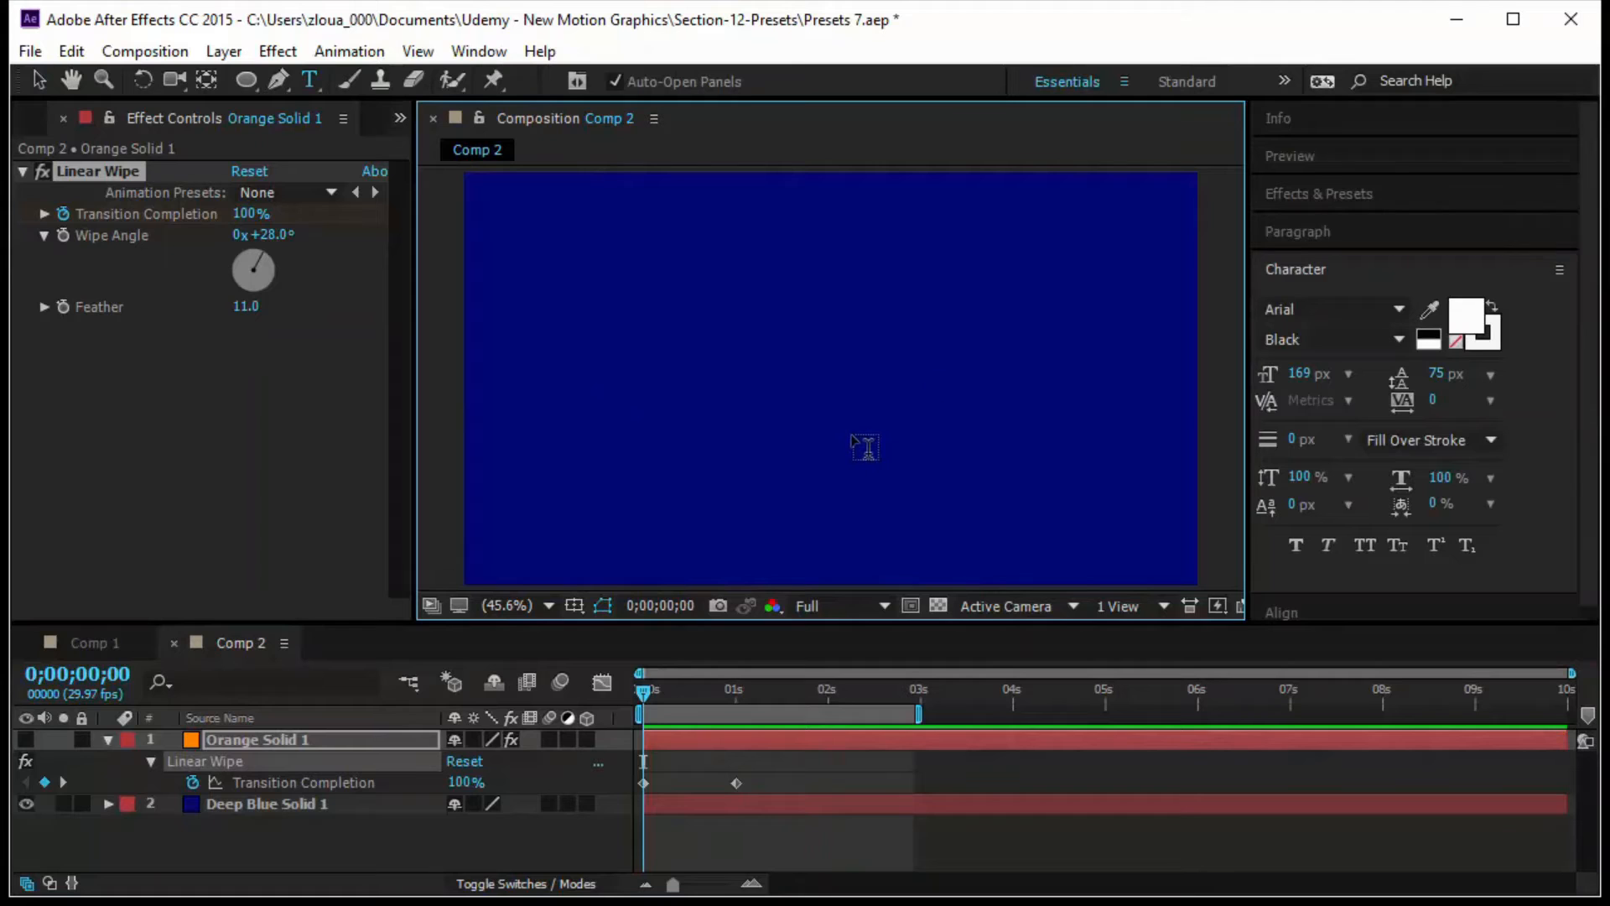
pyautogui.write('AE')
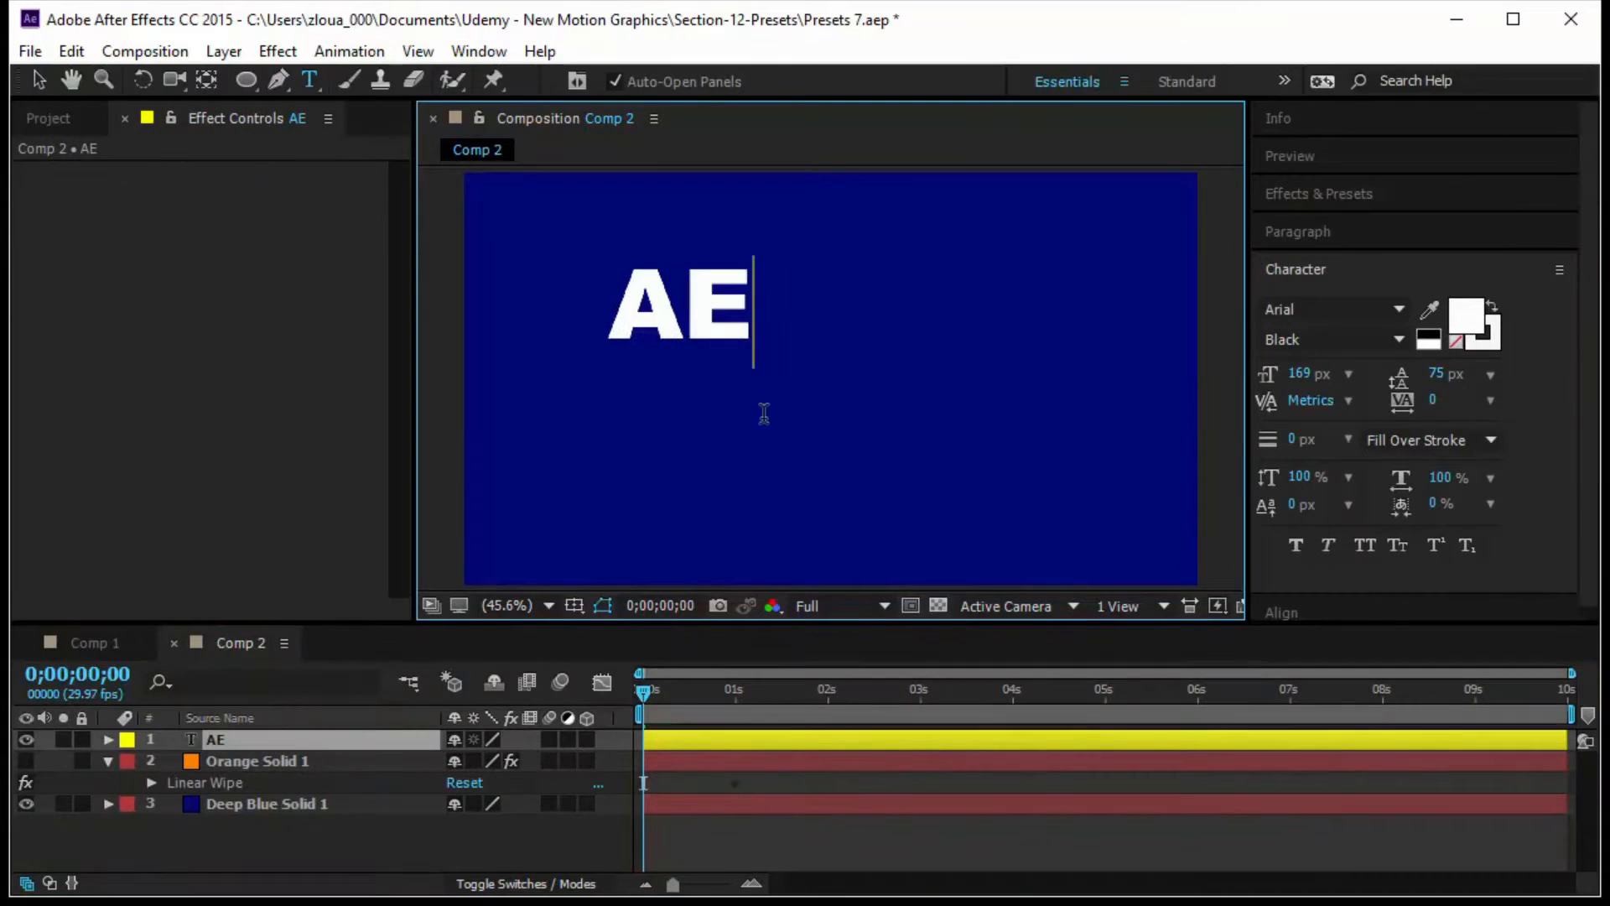
pyautogui.write(' Sch')
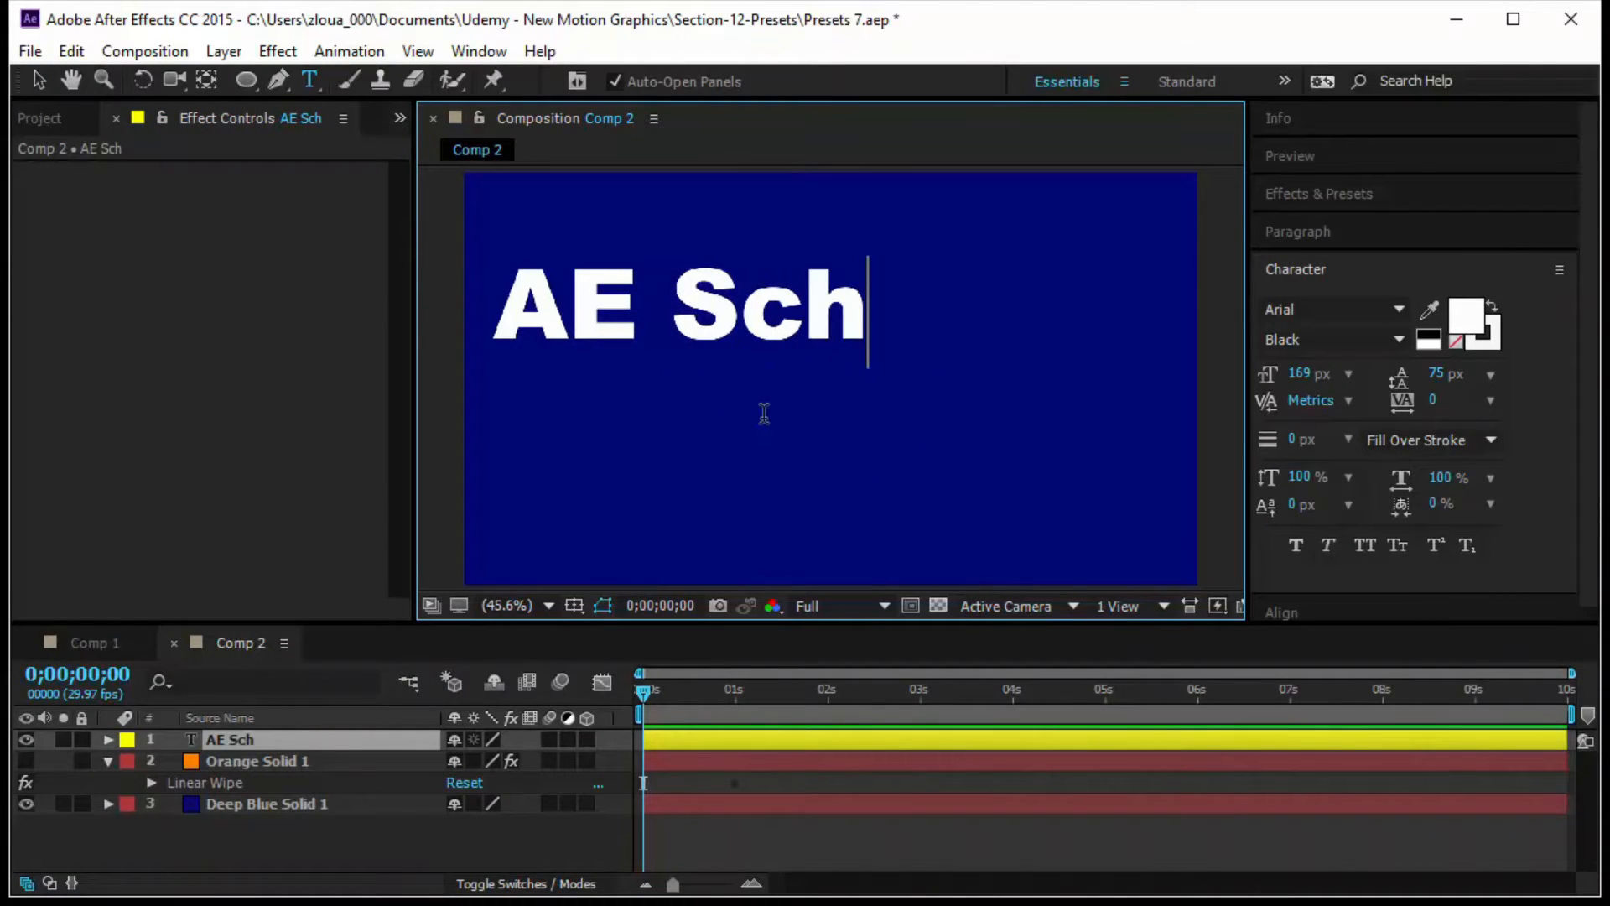
pyautogui.write('ool')
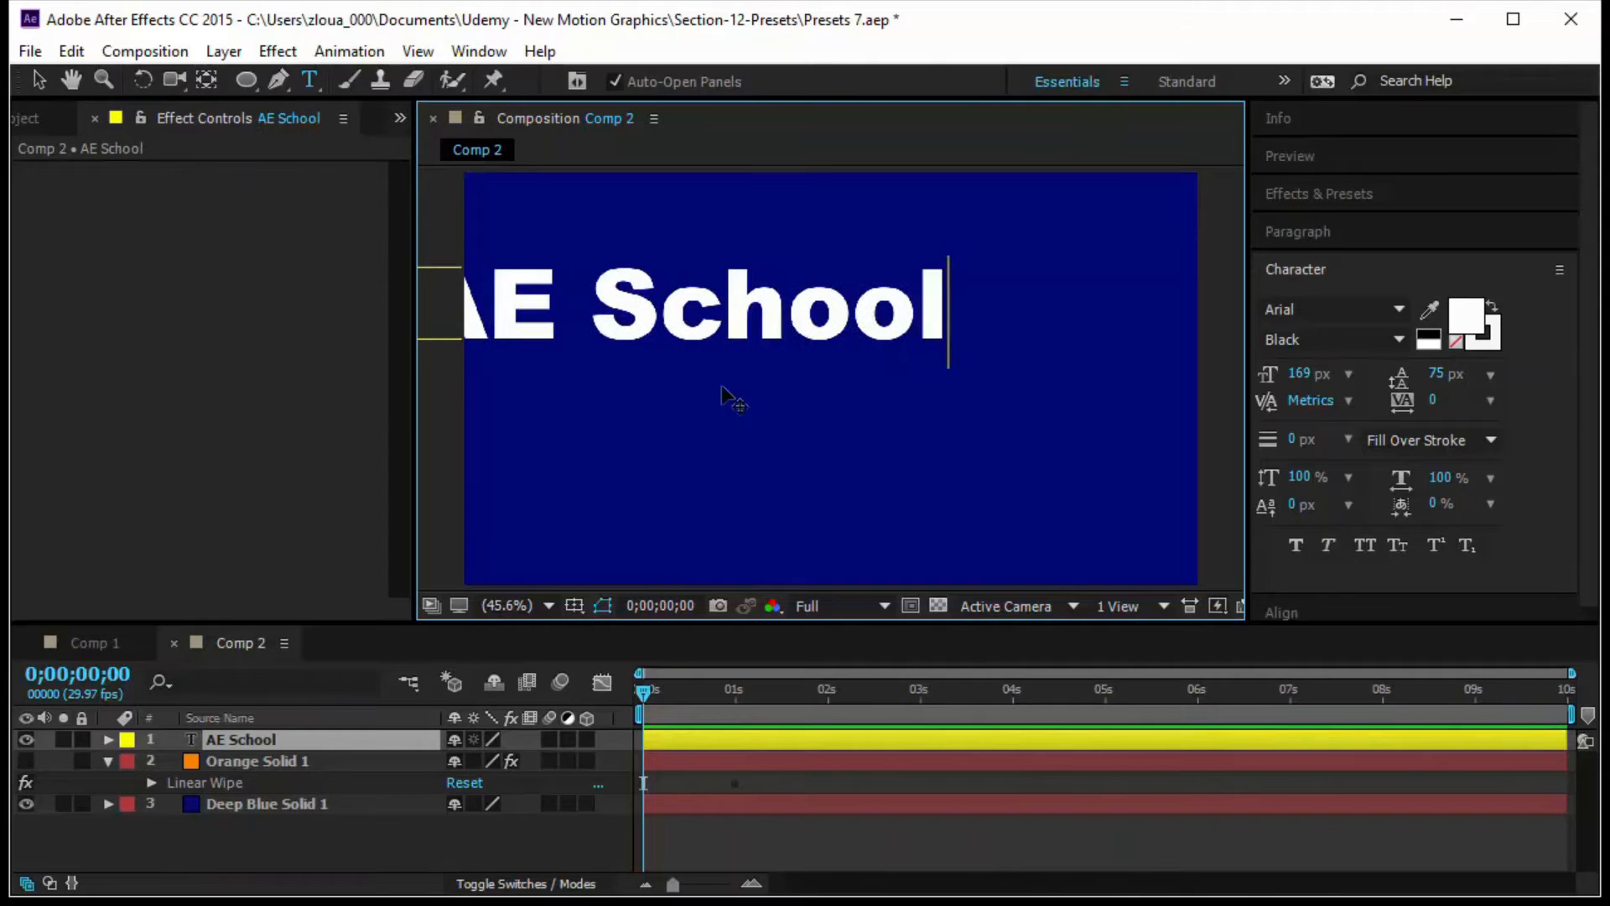
pyautogui.click(38, 81)
pyautogui.moveTo(790, 305); pyautogui.dragTo(939, 372)
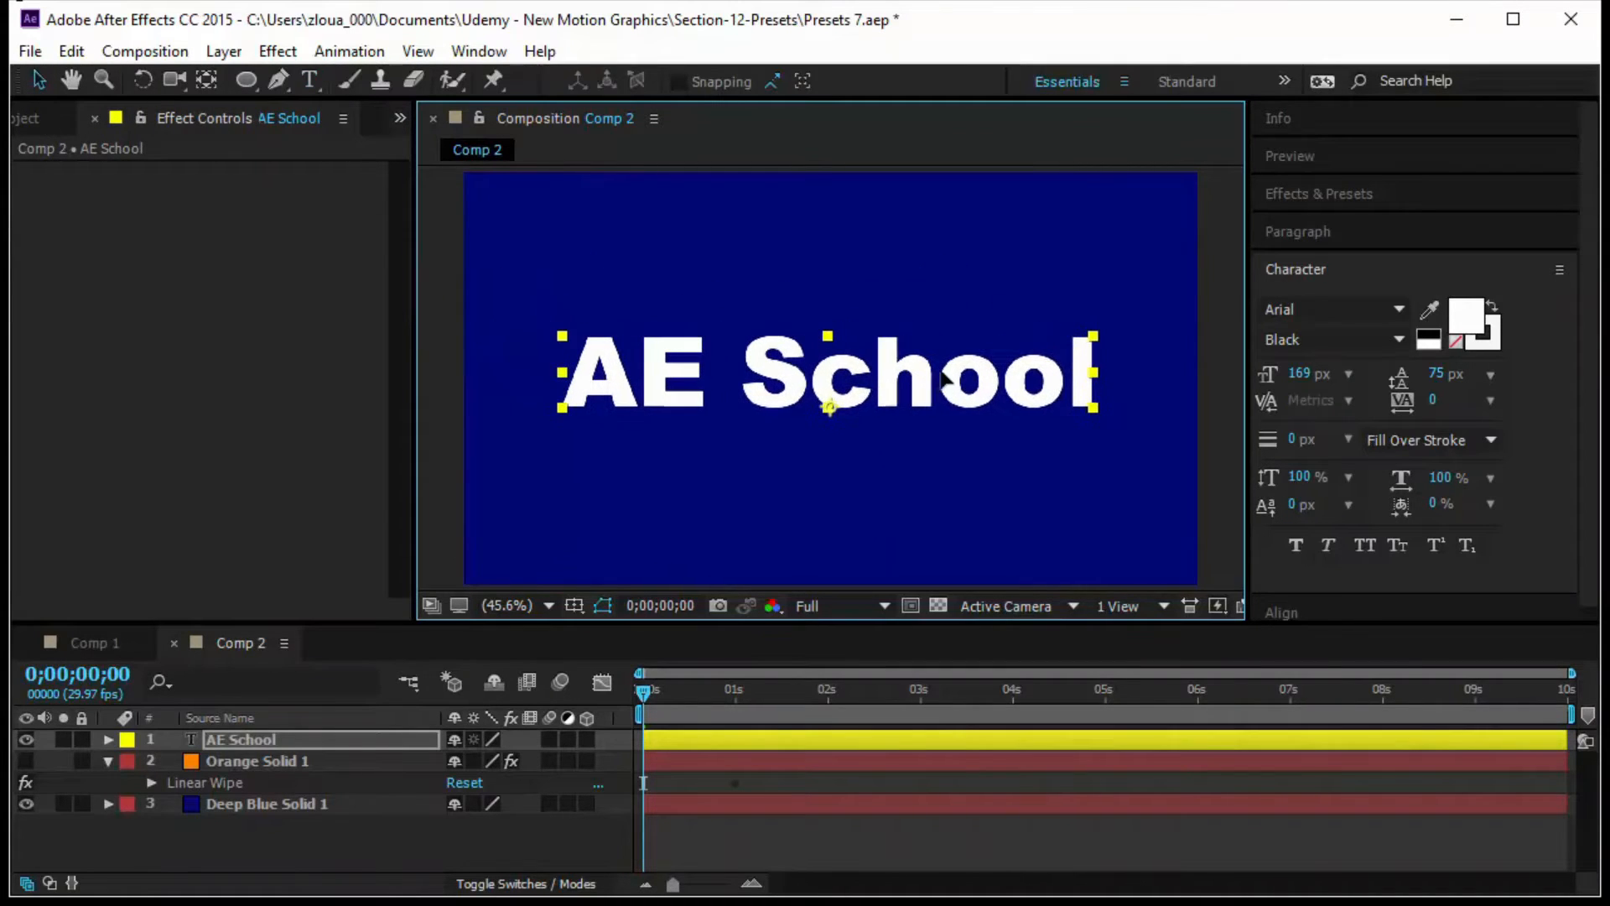
# Apply the Linear Wipe preset to the AE School text layer and preview it from the start.
pyautogui.click(1321, 196)
pyautogui.scroll(-6, 1385, 530)
pyautogui.click(1387, 528)
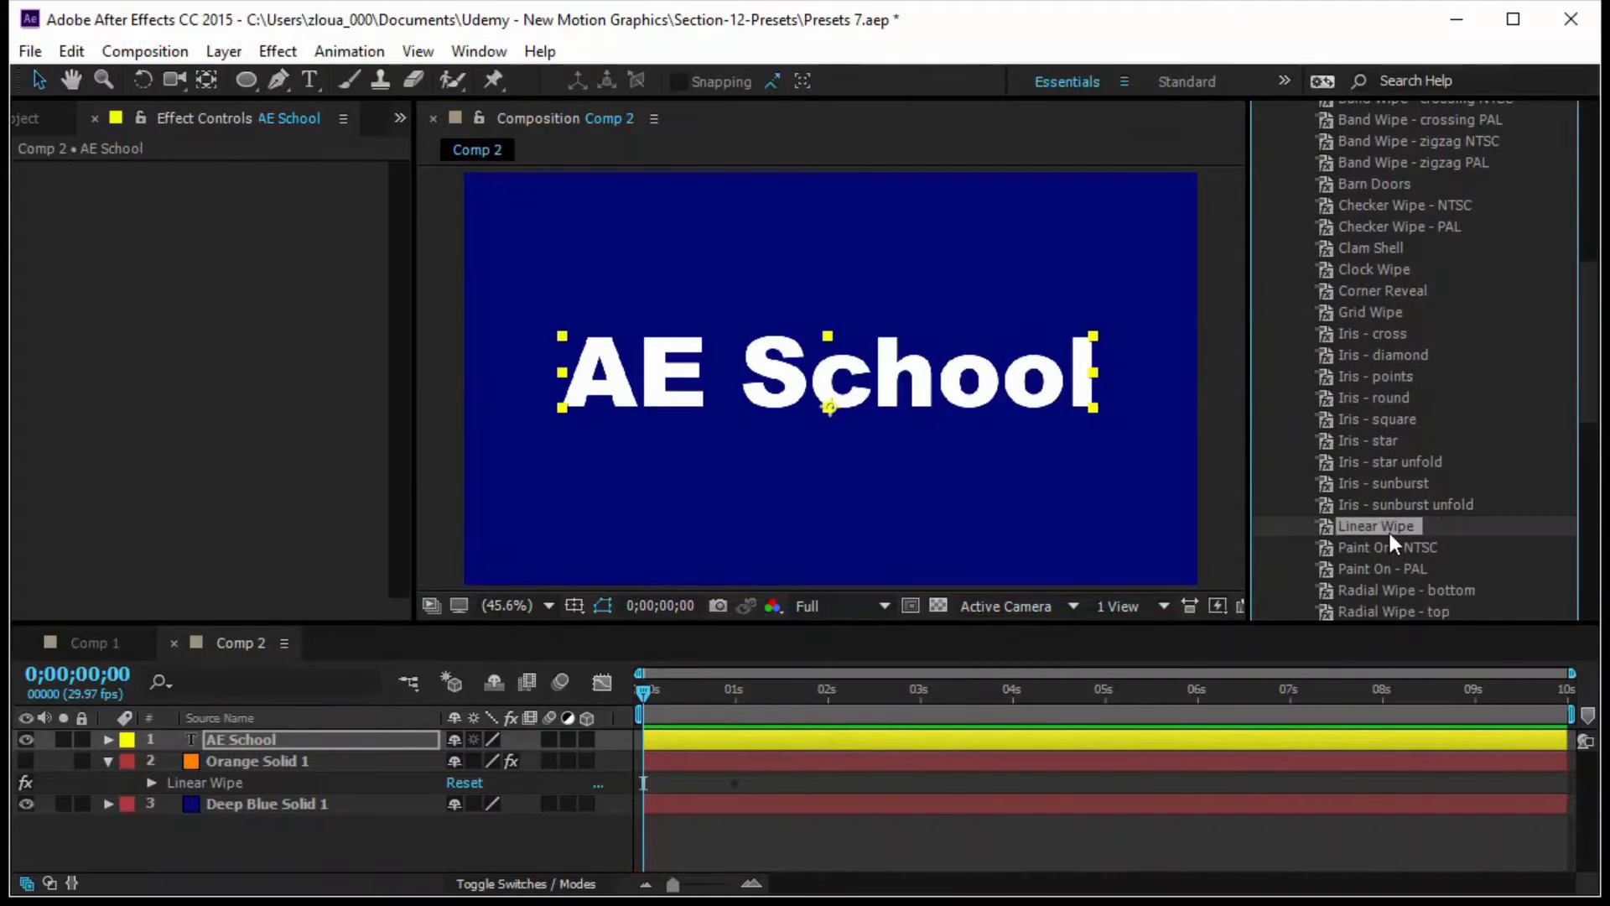
pyautogui.moveTo(1391, 515); pyautogui.dragTo(268, 743)
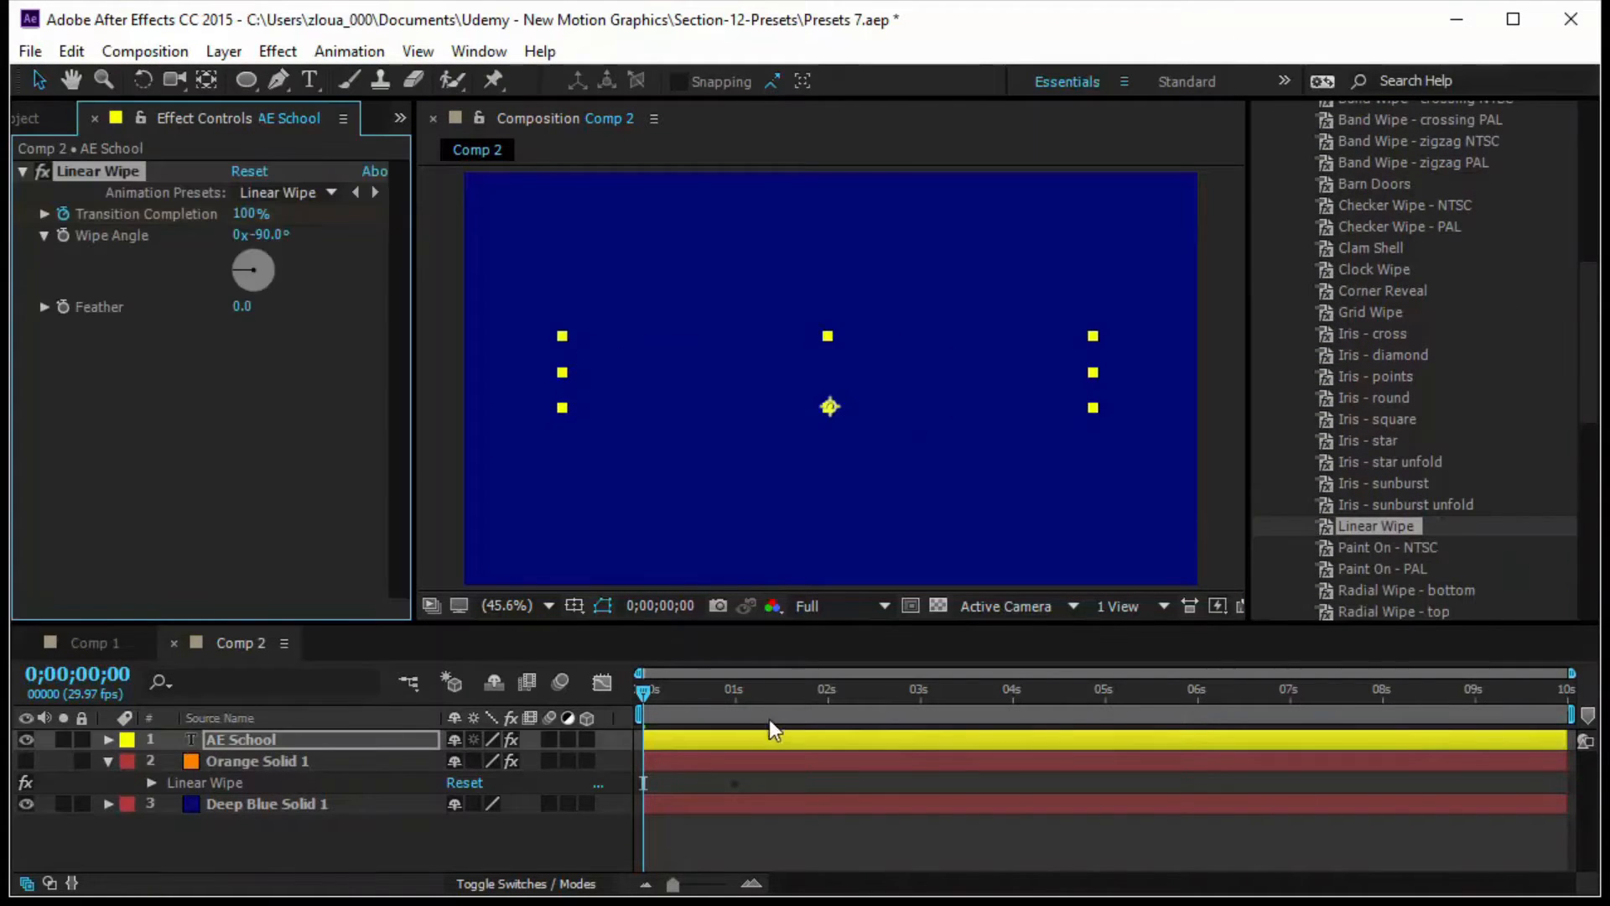
pyautogui.click(643, 692)
pyautogui.press('space')
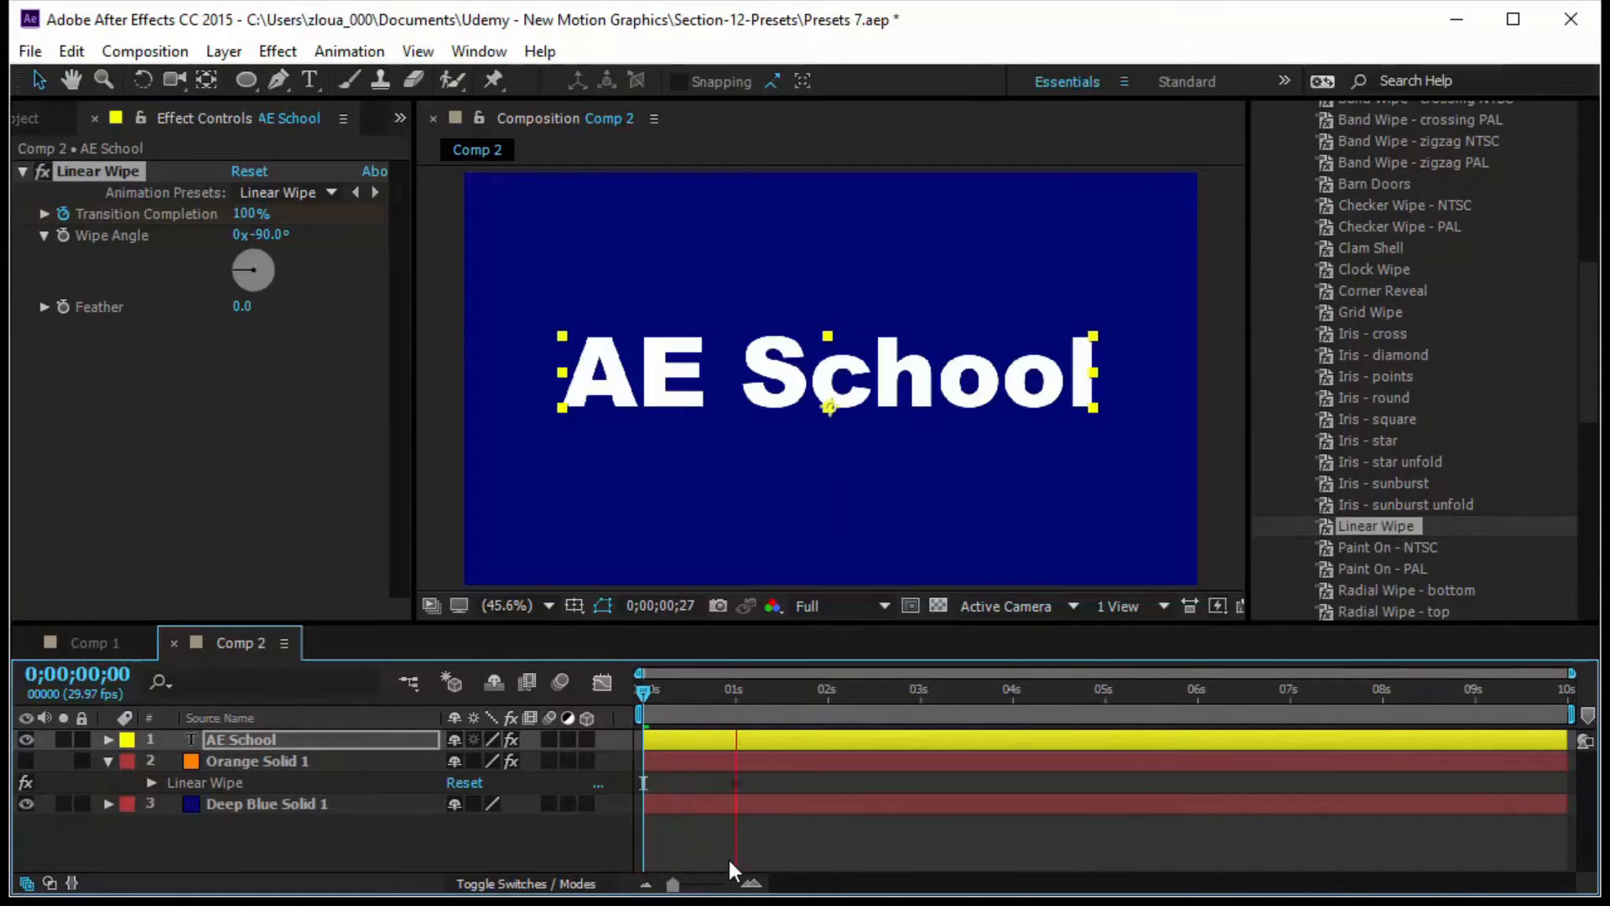
# Set the text layer's Wipe Angle to 0° and preview the wipe from the start.
pyautogui.click(266, 235)
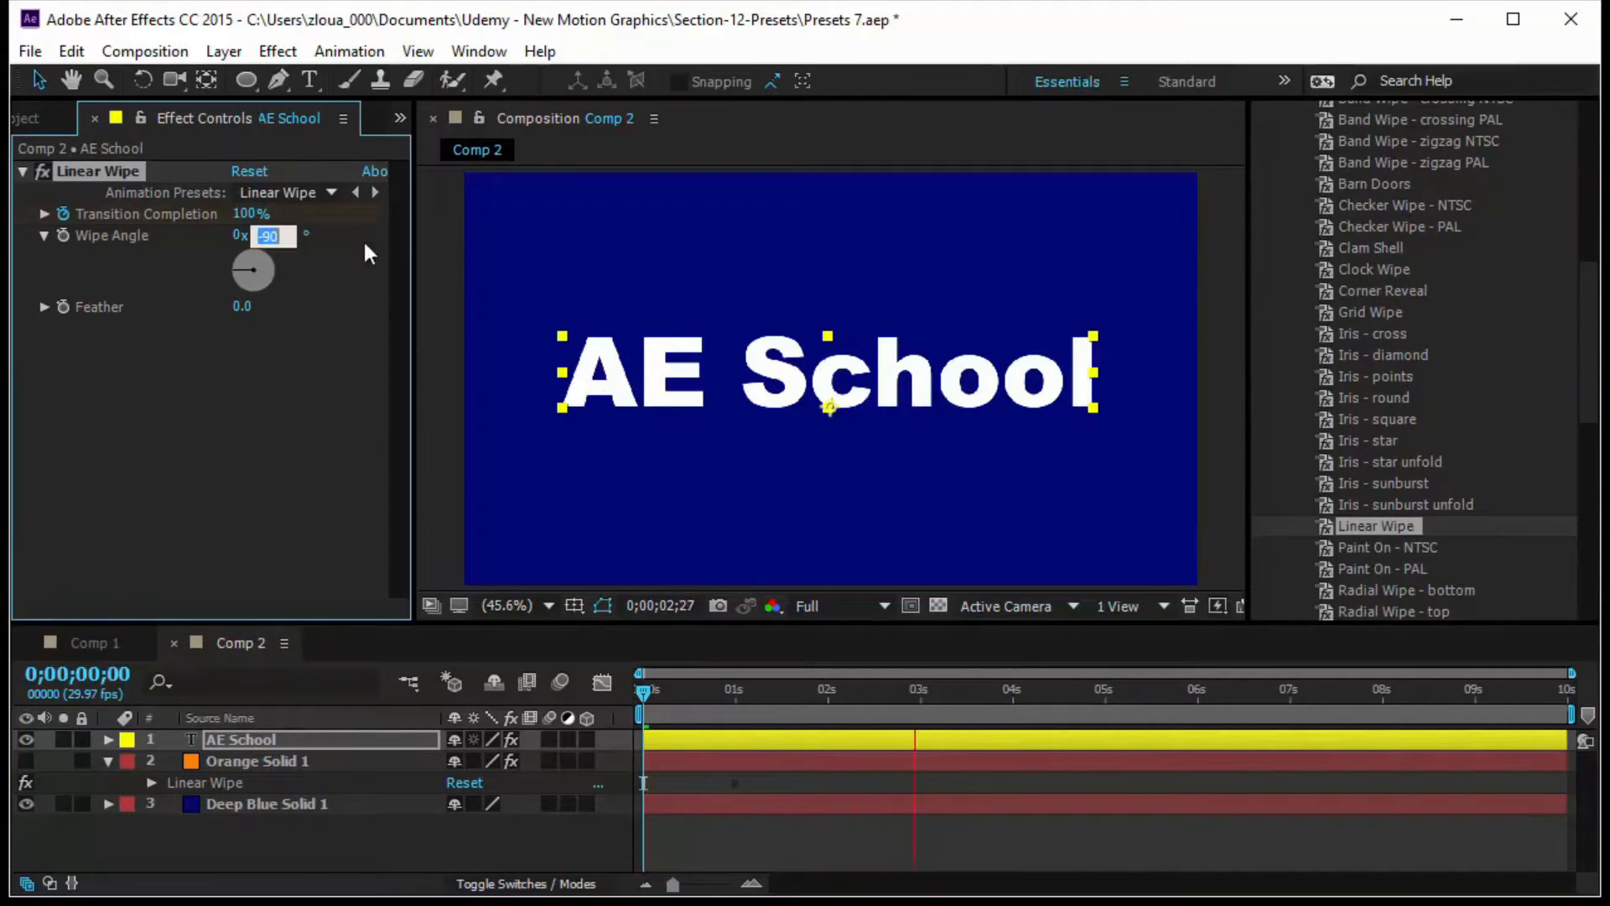
pyautogui.write('0')
pyautogui.press('Return')
pyautogui.click(632, 702)
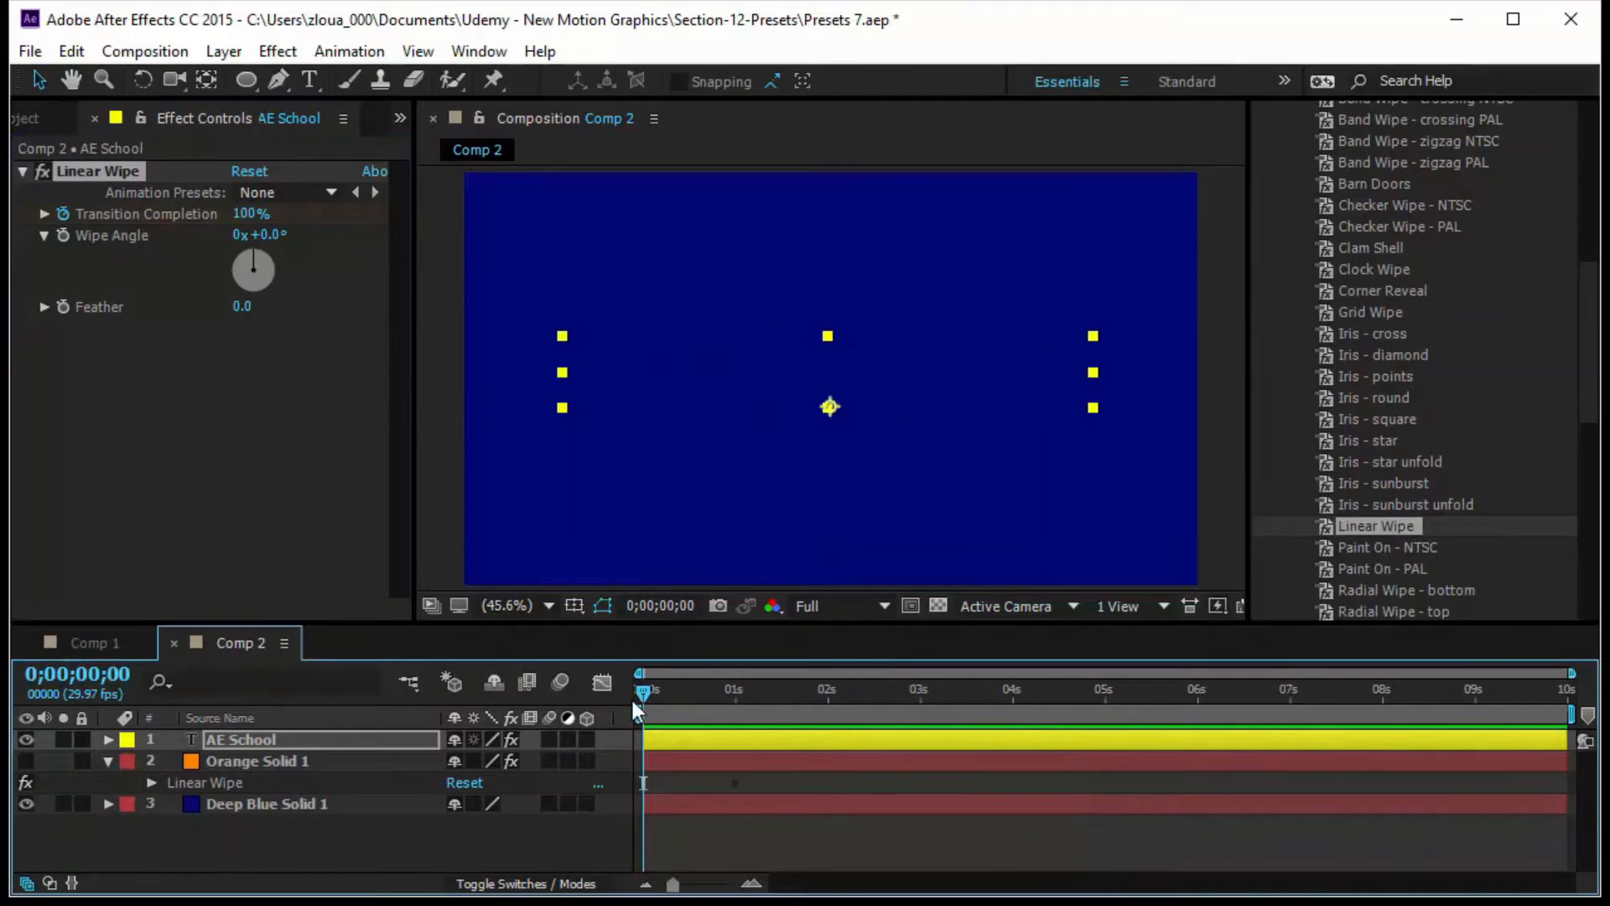
pyautogui.press('space')
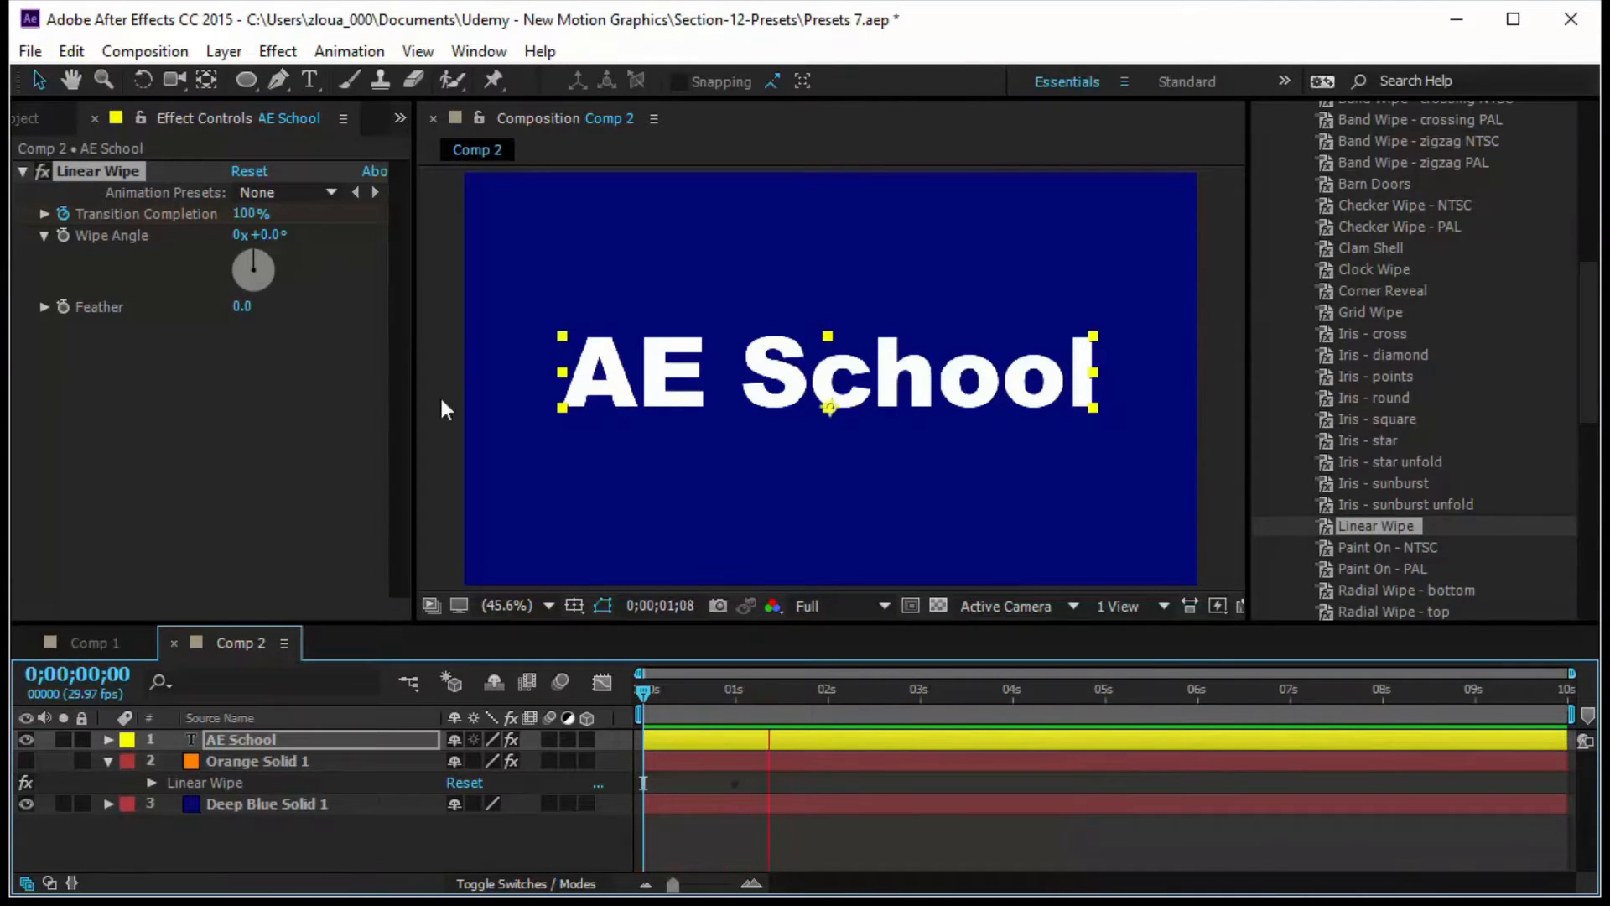
# Set the text layer's Wipe Angle to 180° and return to the start of the timeline.
pyautogui.click(267, 235)
pyautogui.write('1')
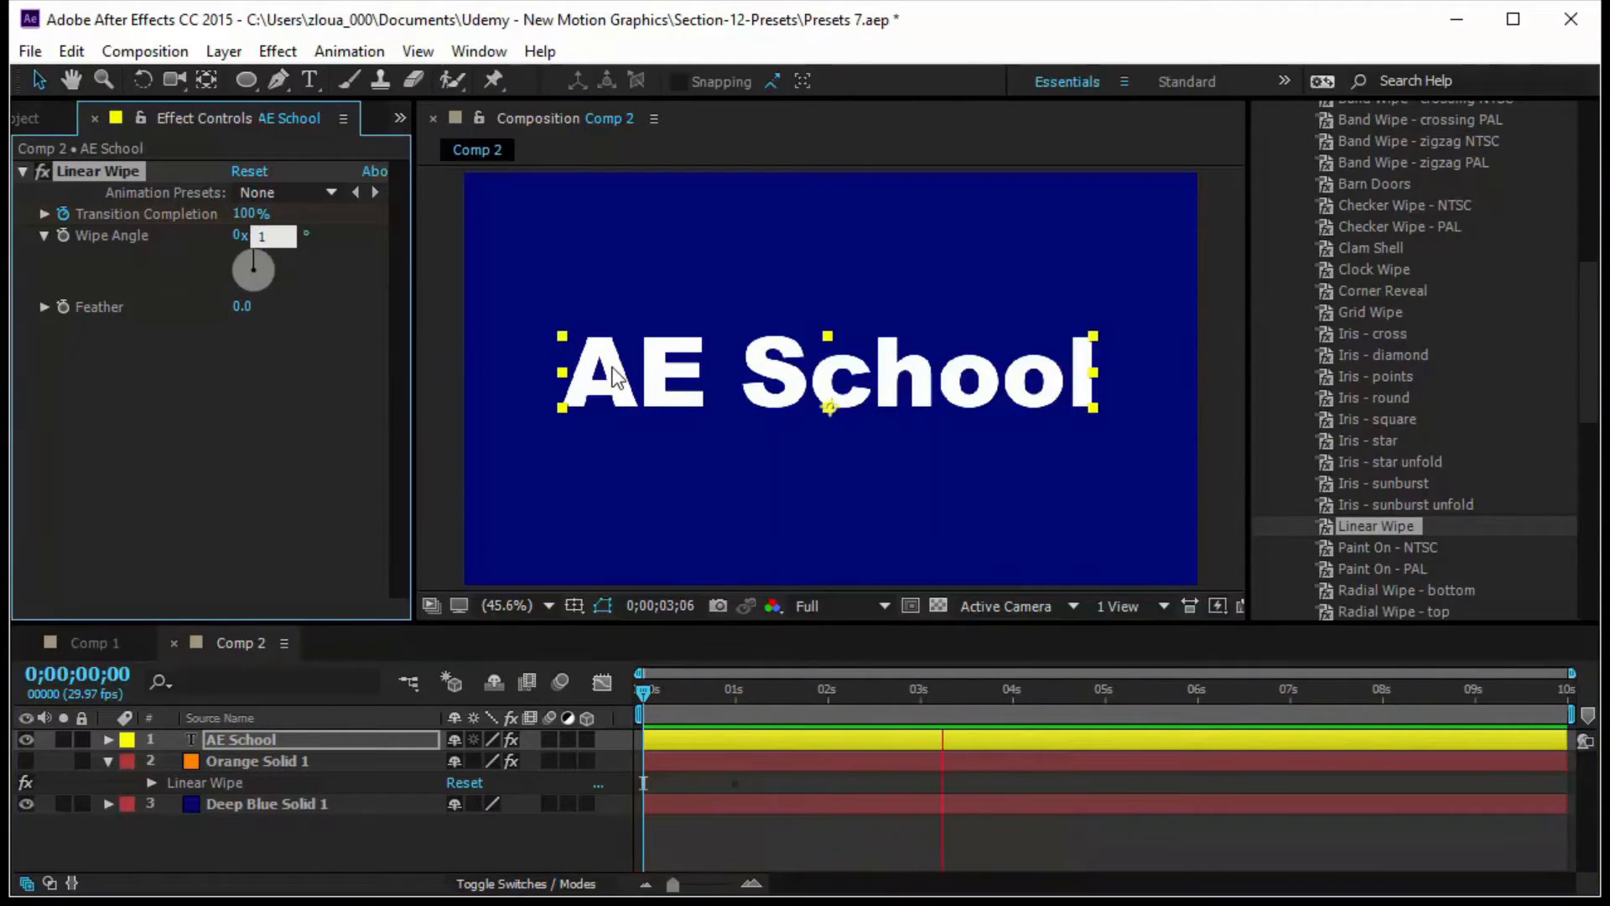
pyautogui.write('80')
pyautogui.press('Return')
pyautogui.click(634, 689)
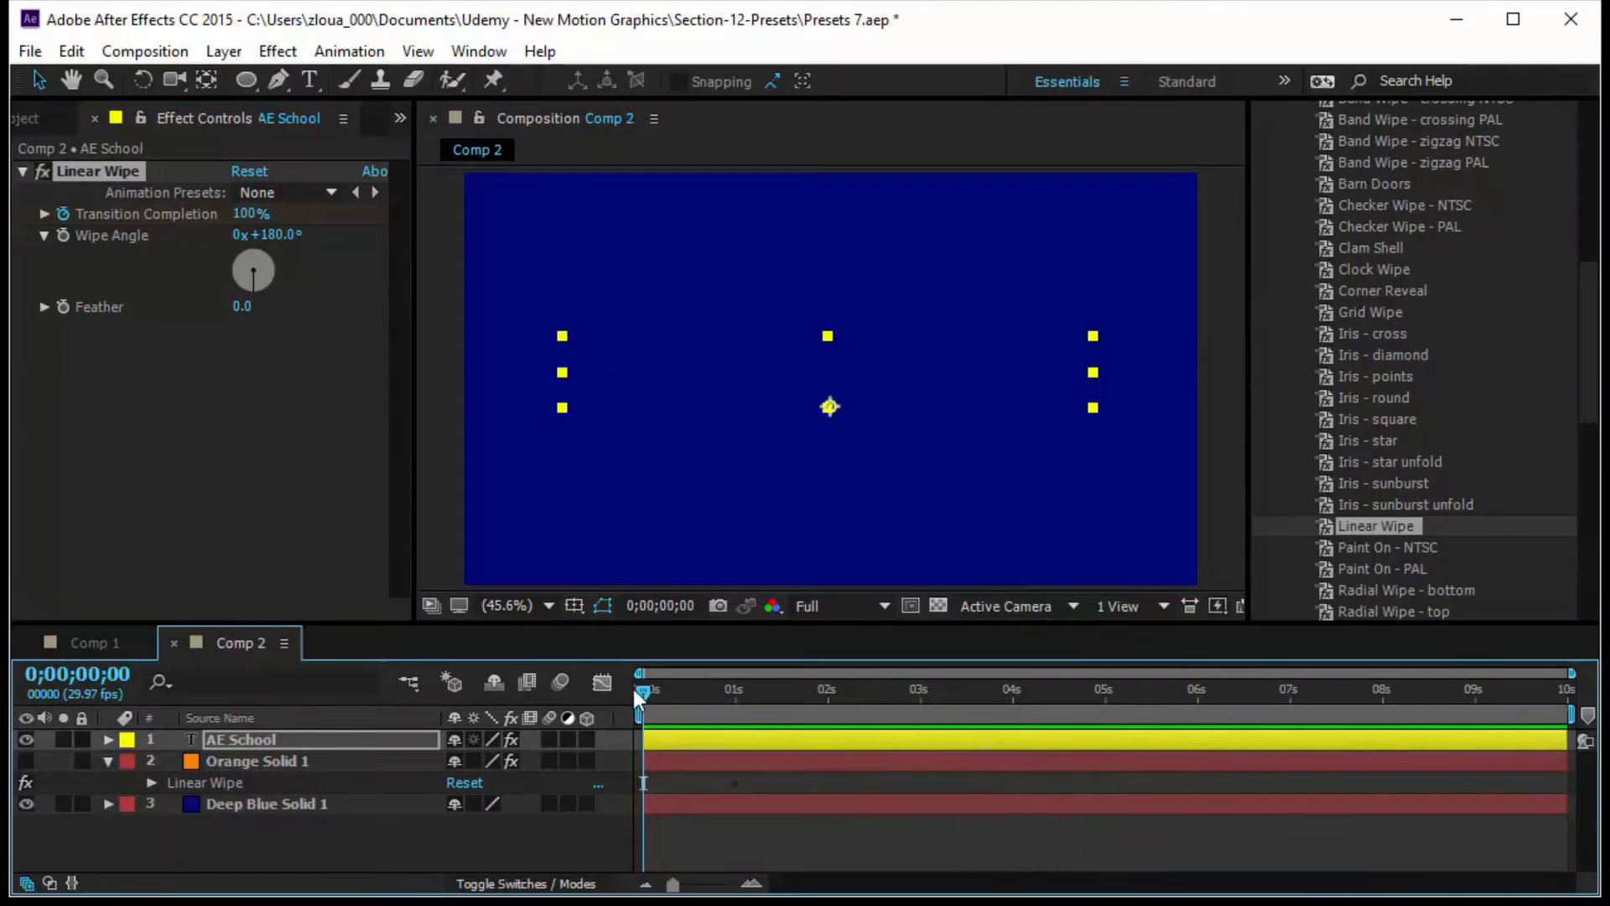
# Move the text layer's second Transition Completion keyframe to about 2 seconds and preview the slower wipe from the start.
pyautogui.press('space')
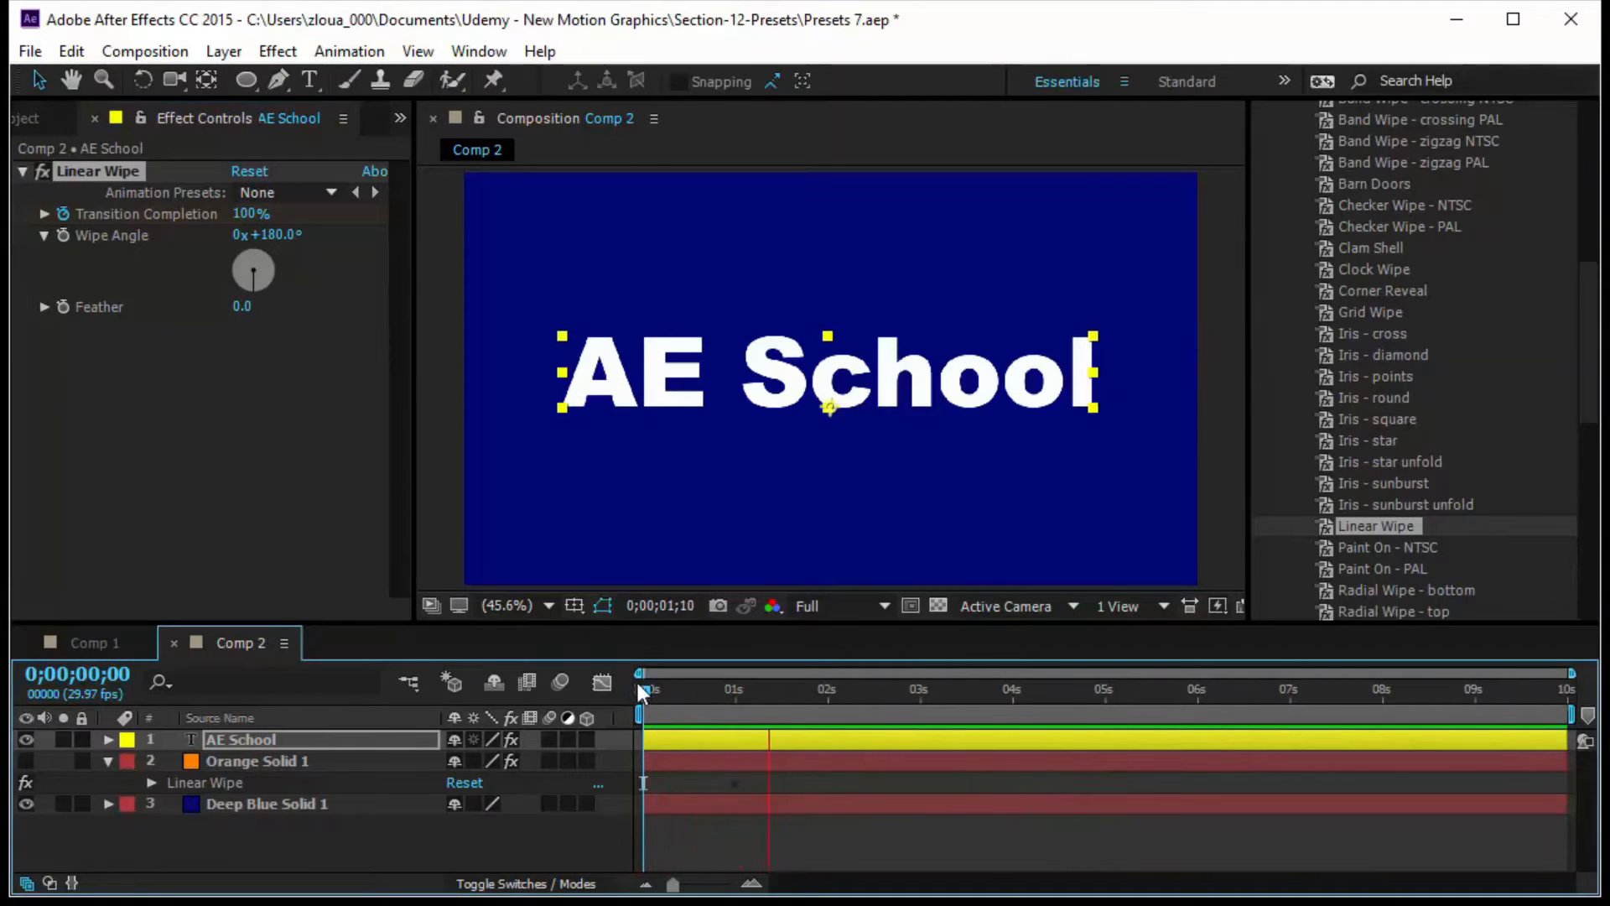
pyautogui.press('space')
pyautogui.click(224, 742)
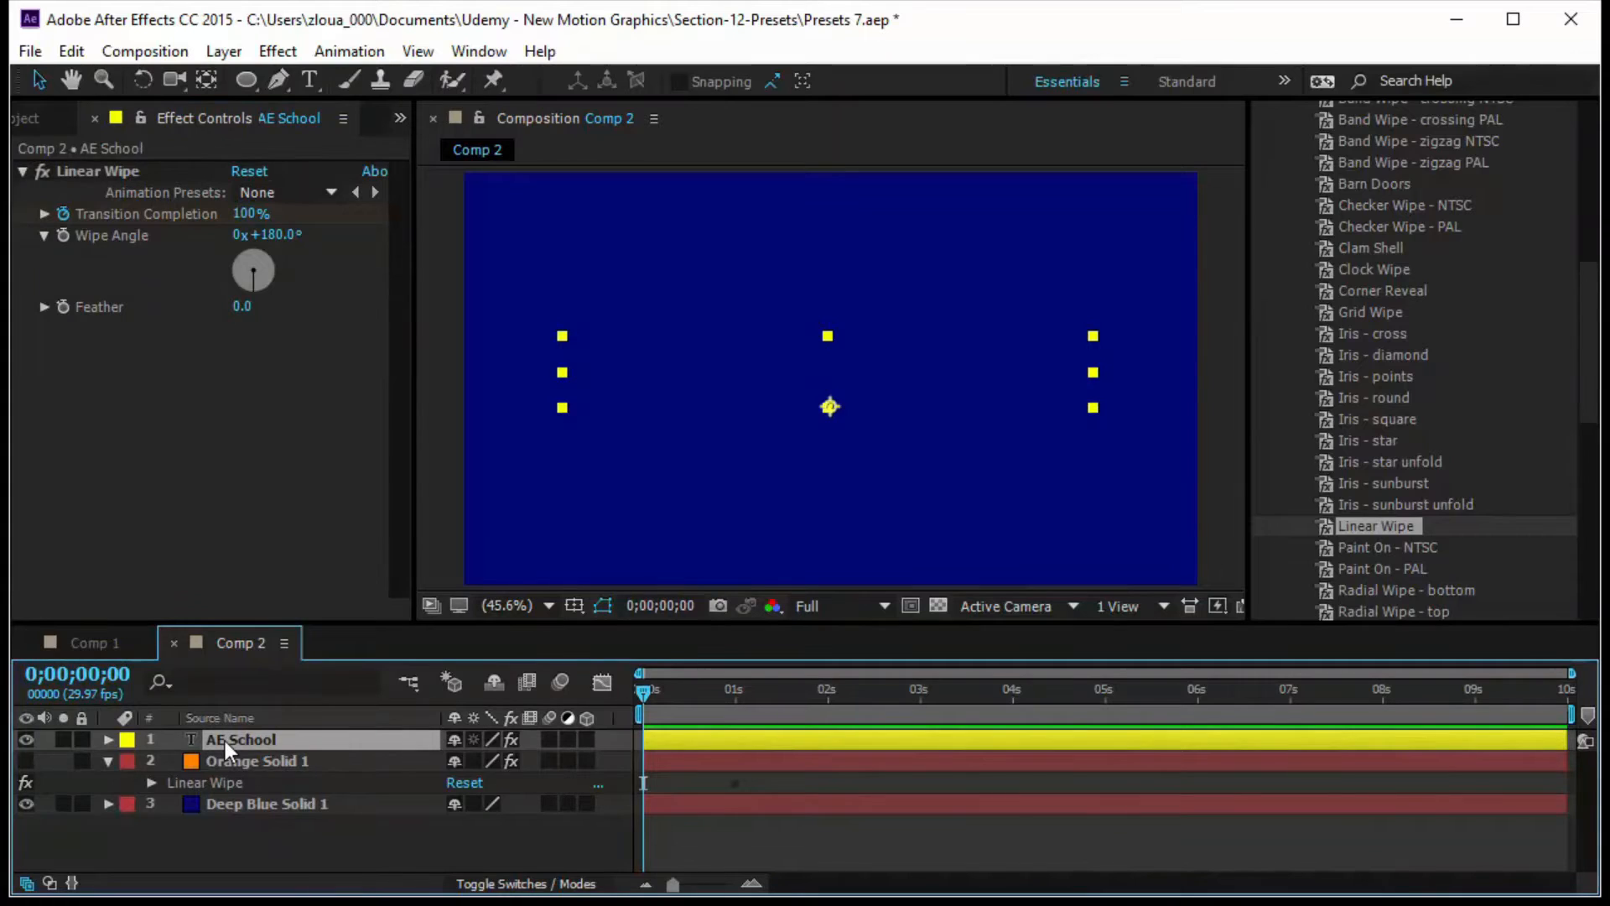
pyautogui.press('u')
pyautogui.moveTo(743, 782); pyautogui.dragTo(827, 796)
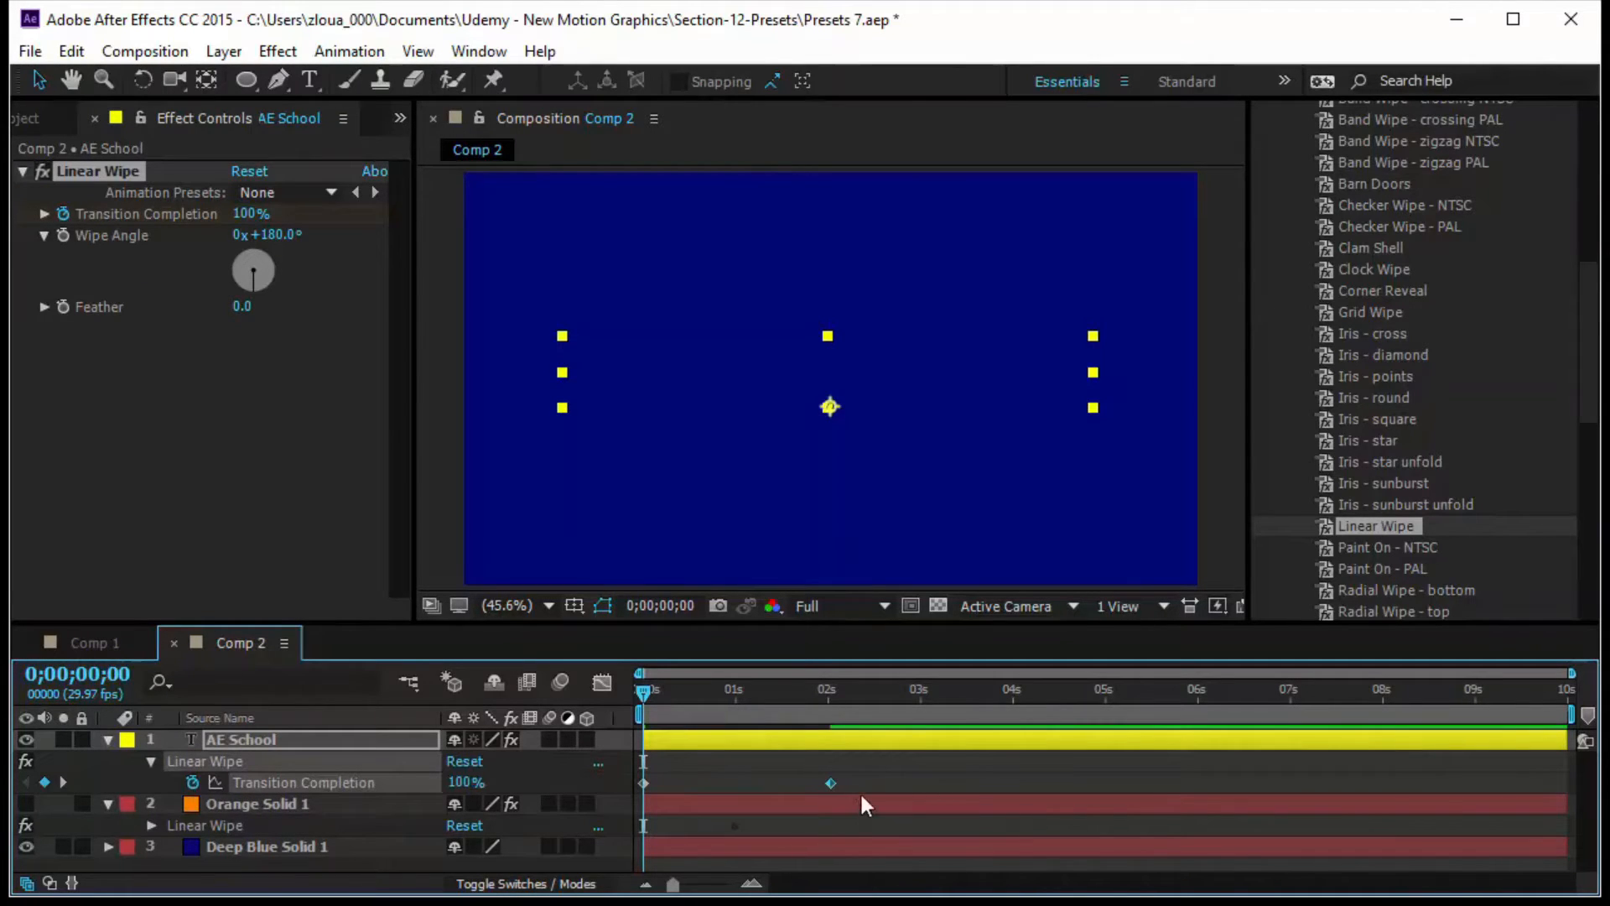
pyautogui.press('space')
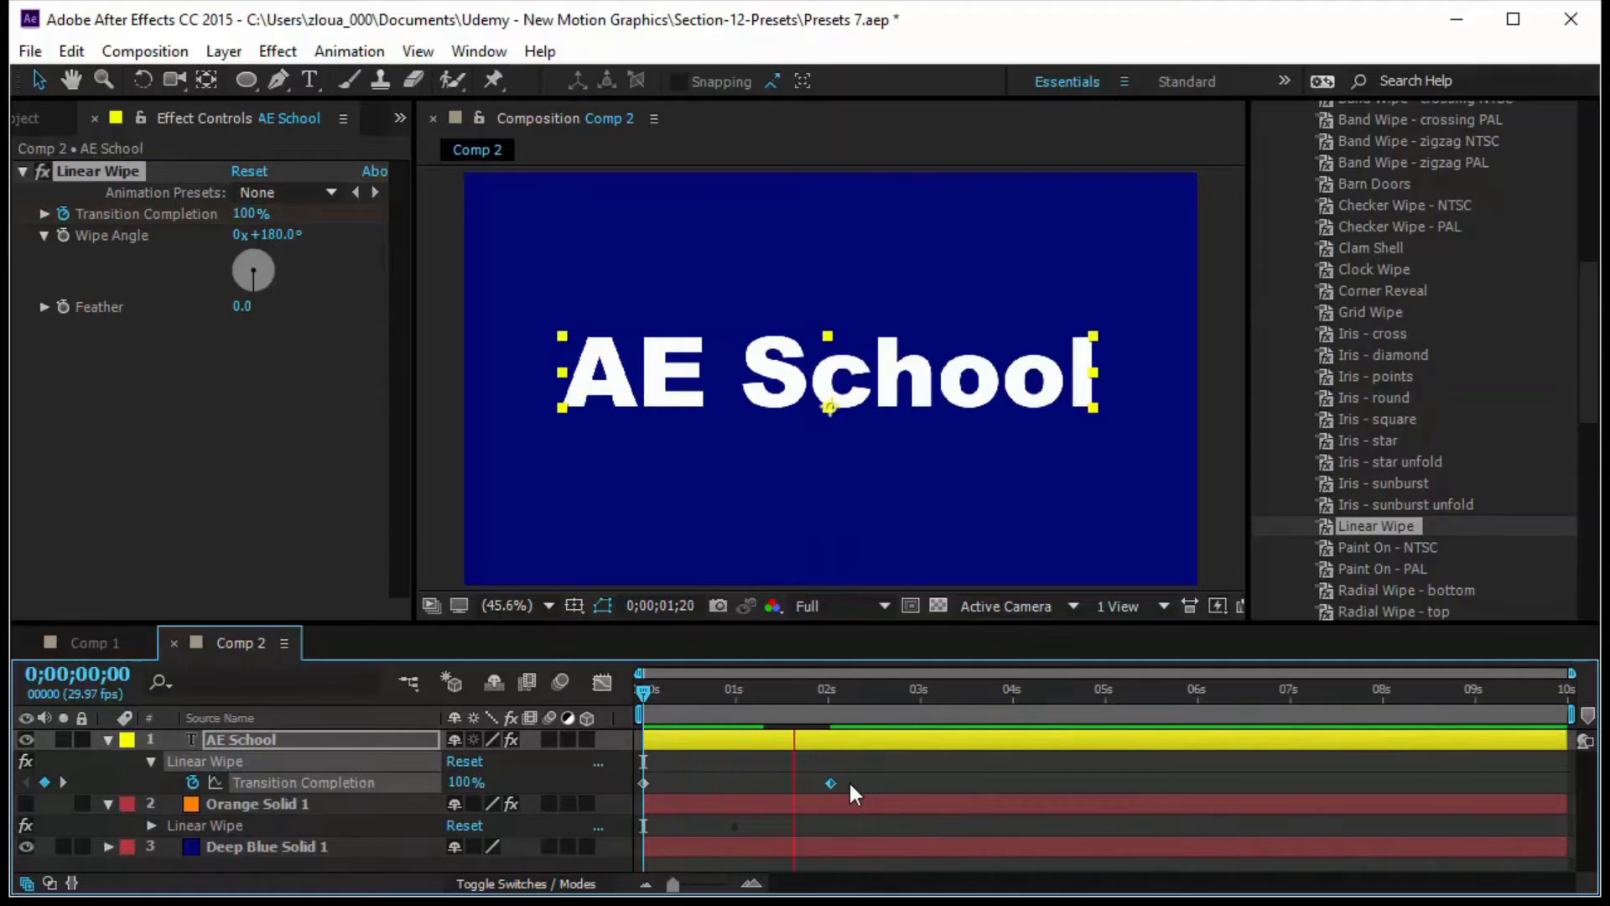
pyautogui.press('space')
pyautogui.press('space')
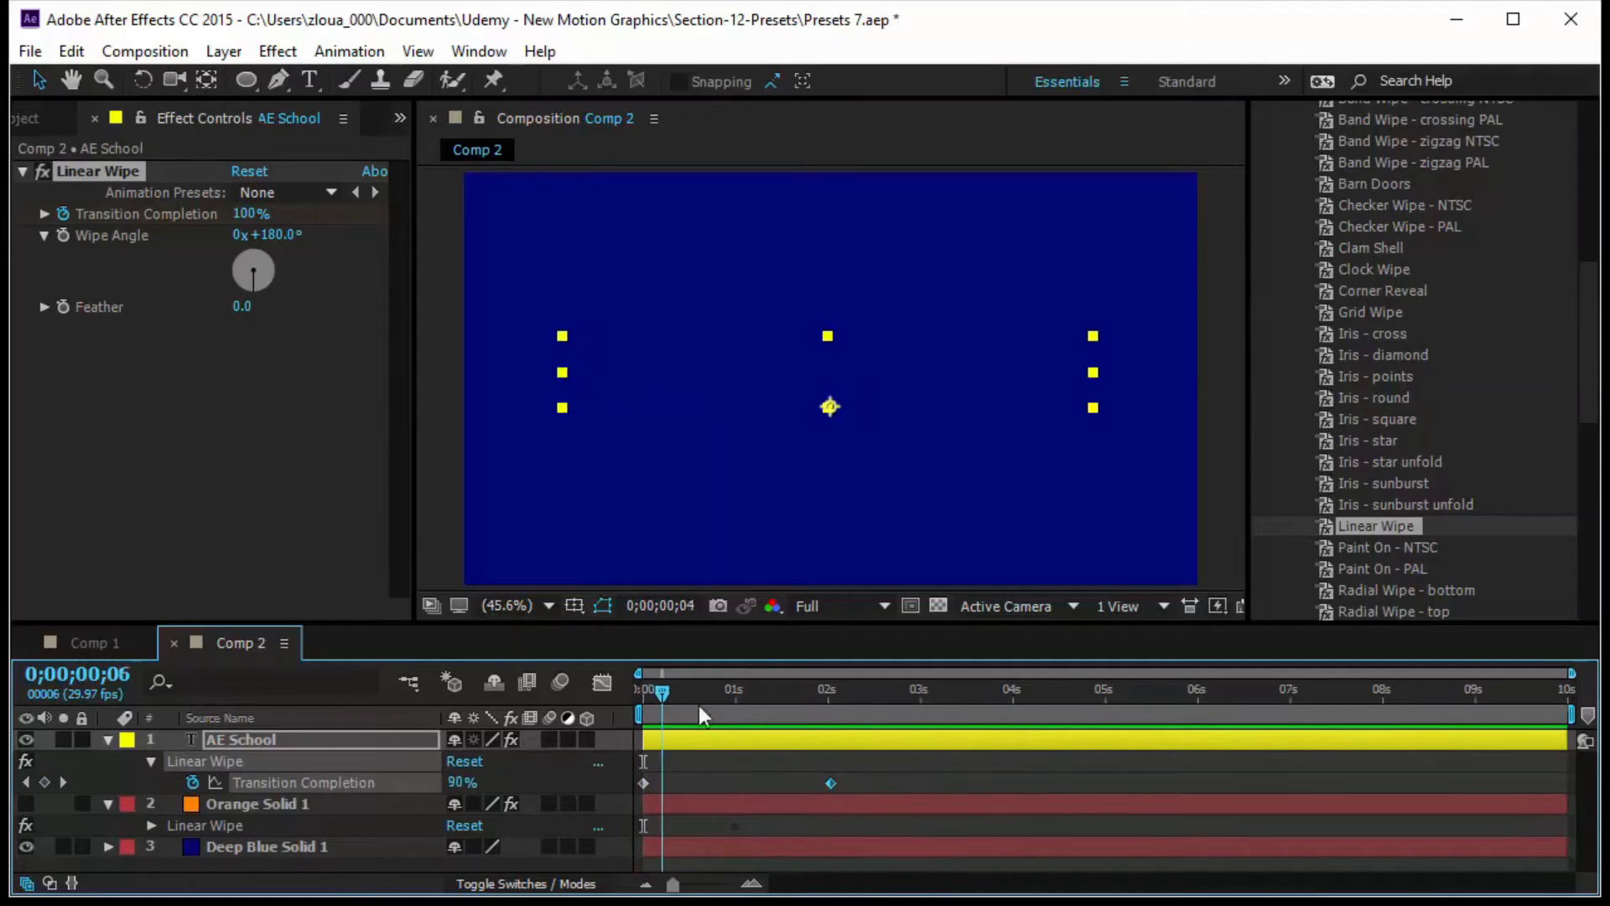
pyautogui.press('space')
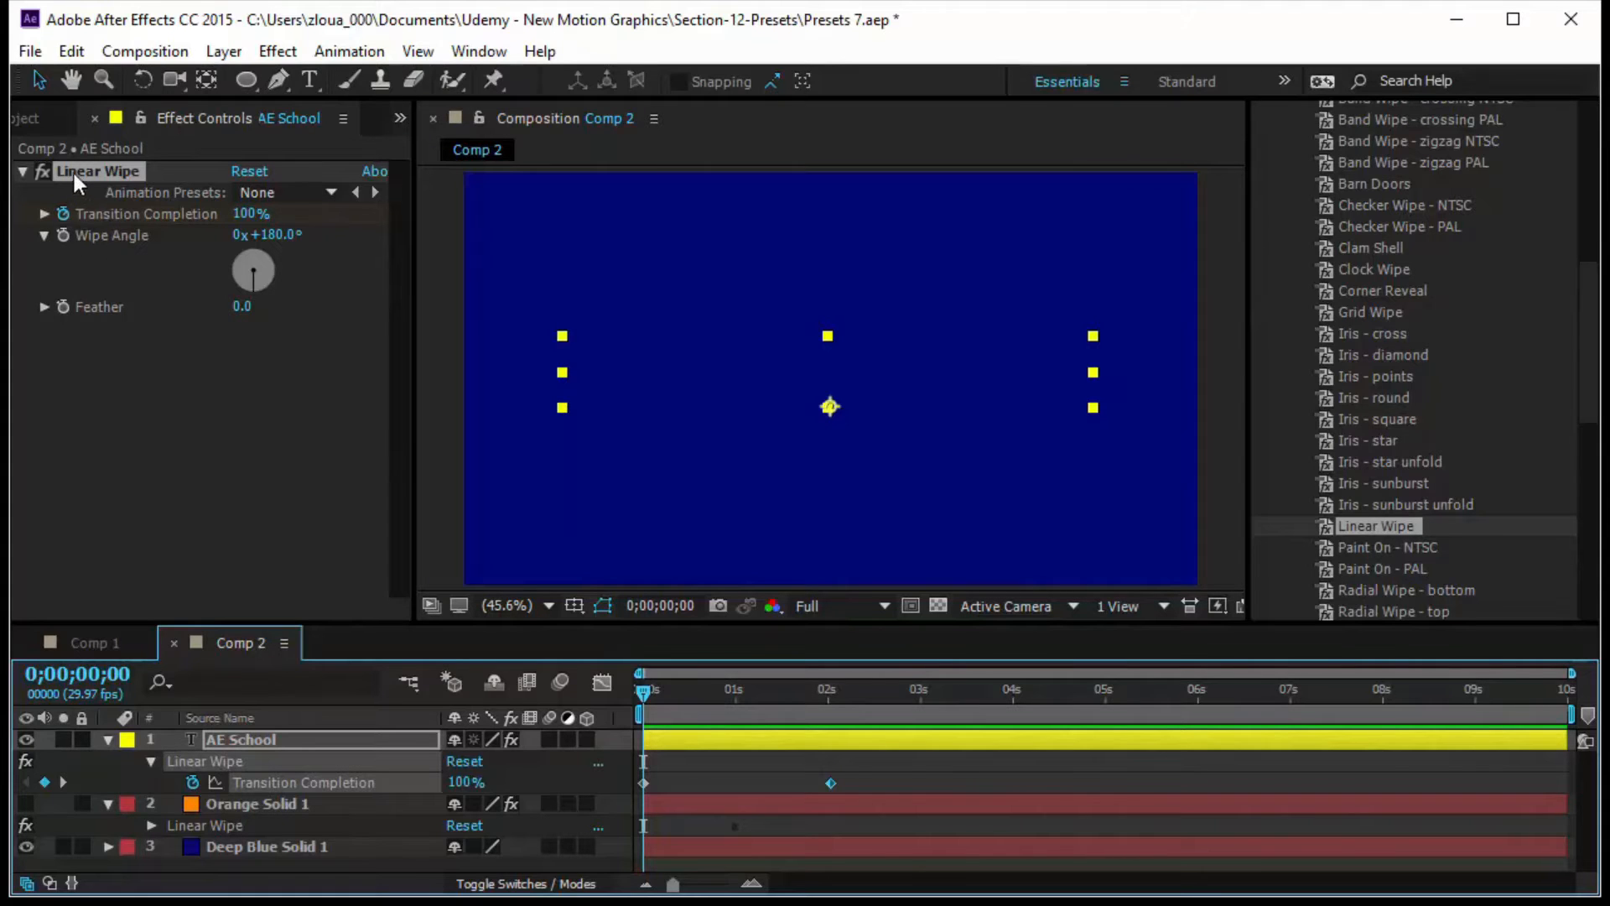
# Expand the Transition effects category and select its Linear Wipe effect to show where the original effect is found.
pyautogui.scroll(-15, 1355, 485)
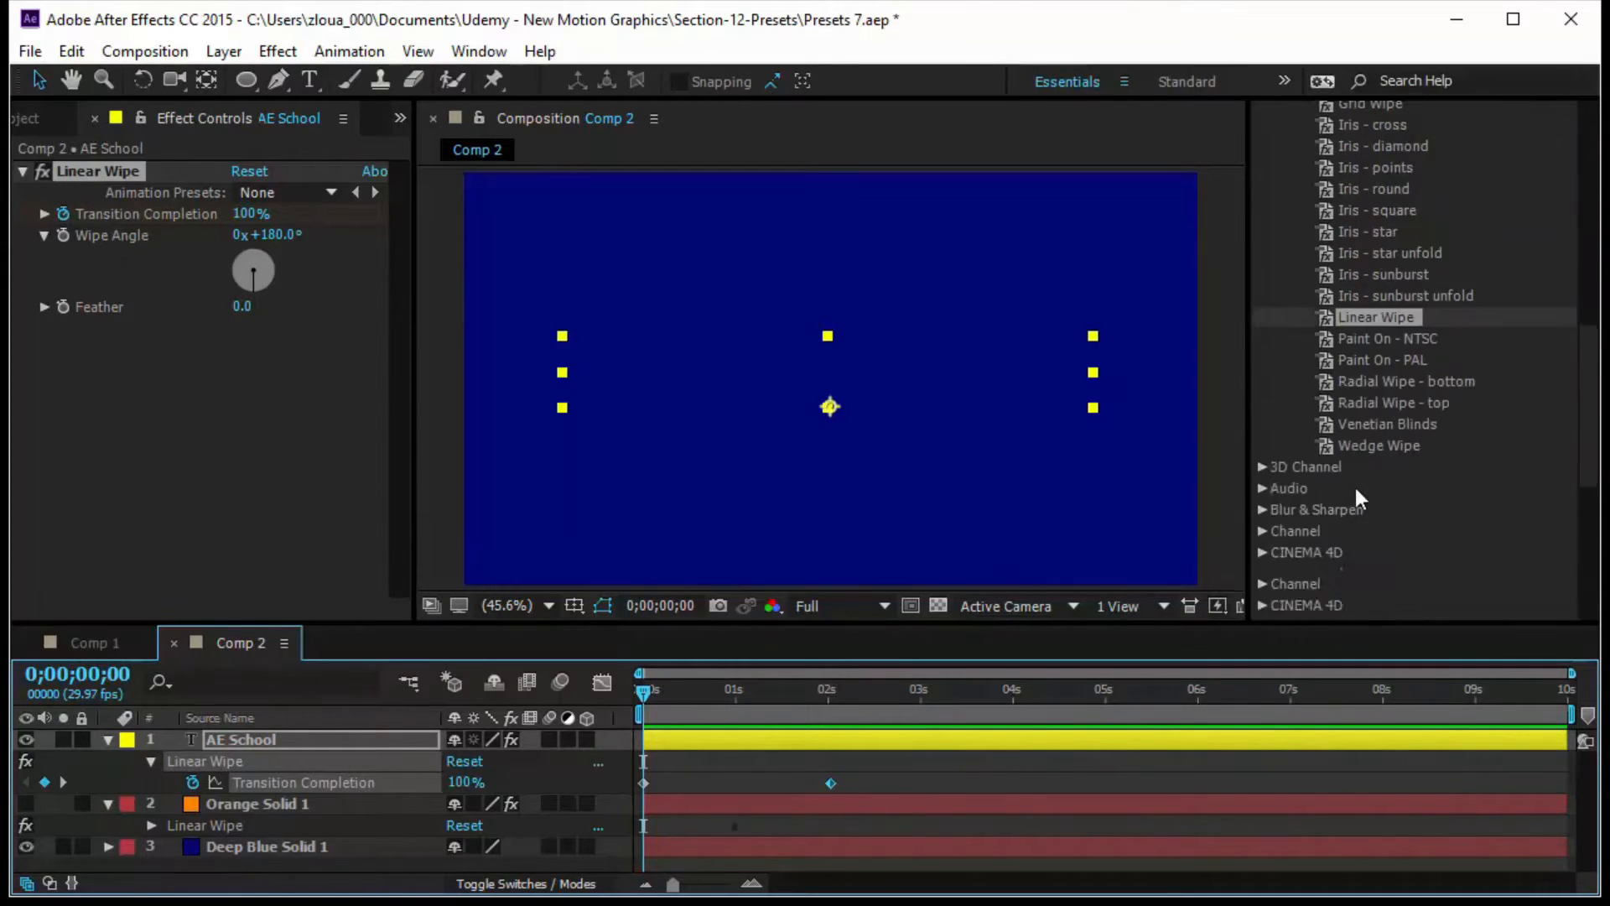
pyautogui.click(1261, 448)
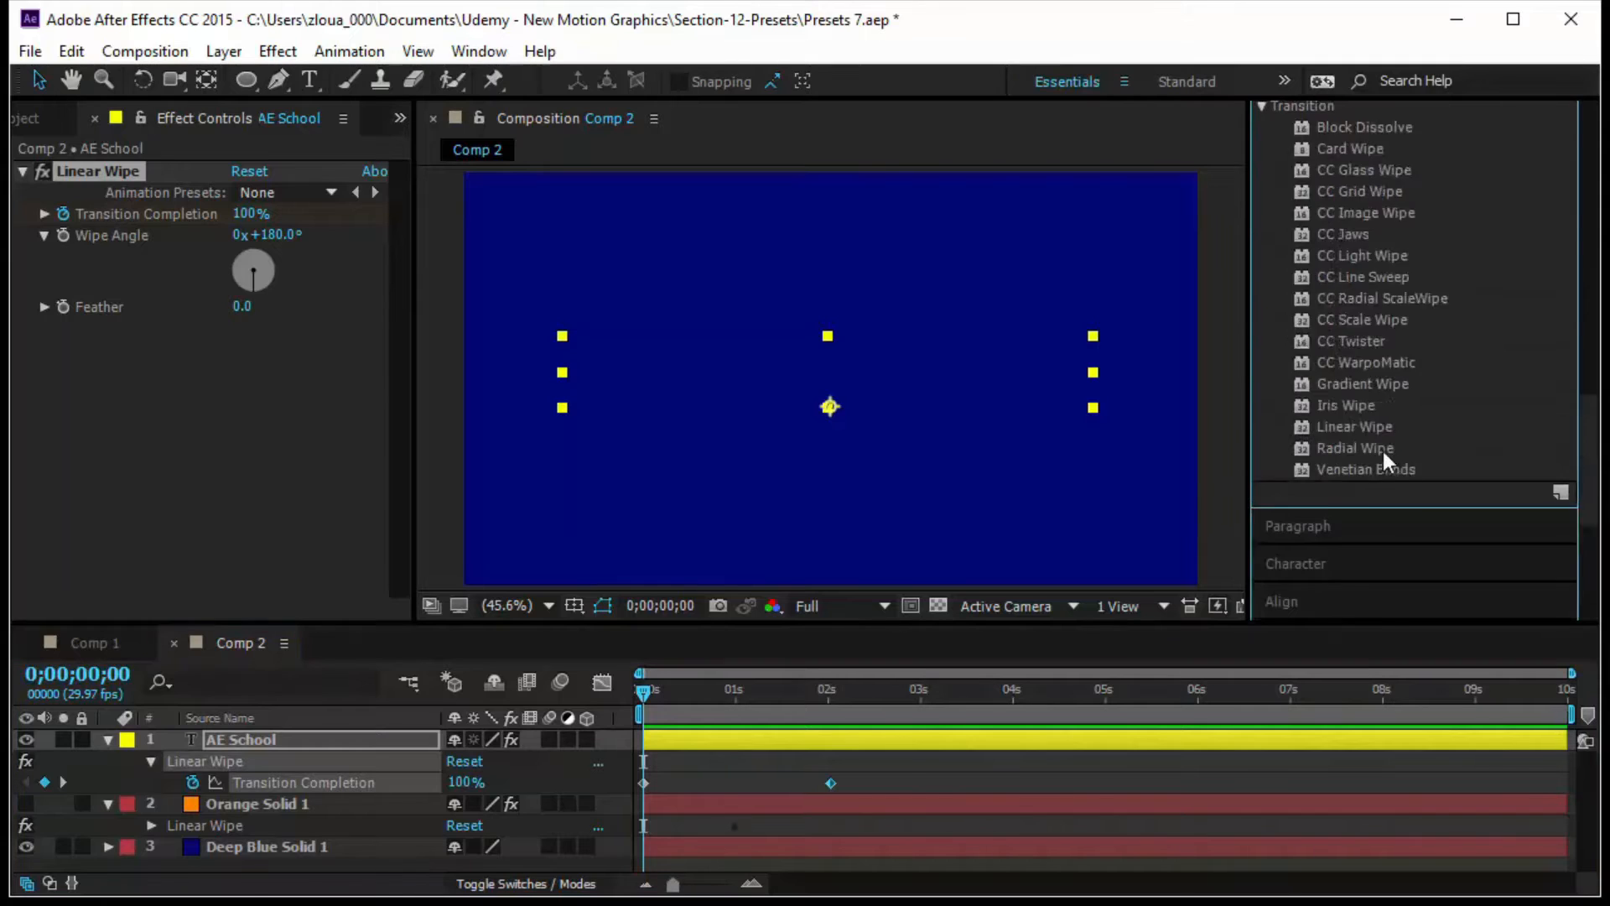
pyautogui.scroll(2, 1388, 453)
pyautogui.scroll(-2, 1384, 453)
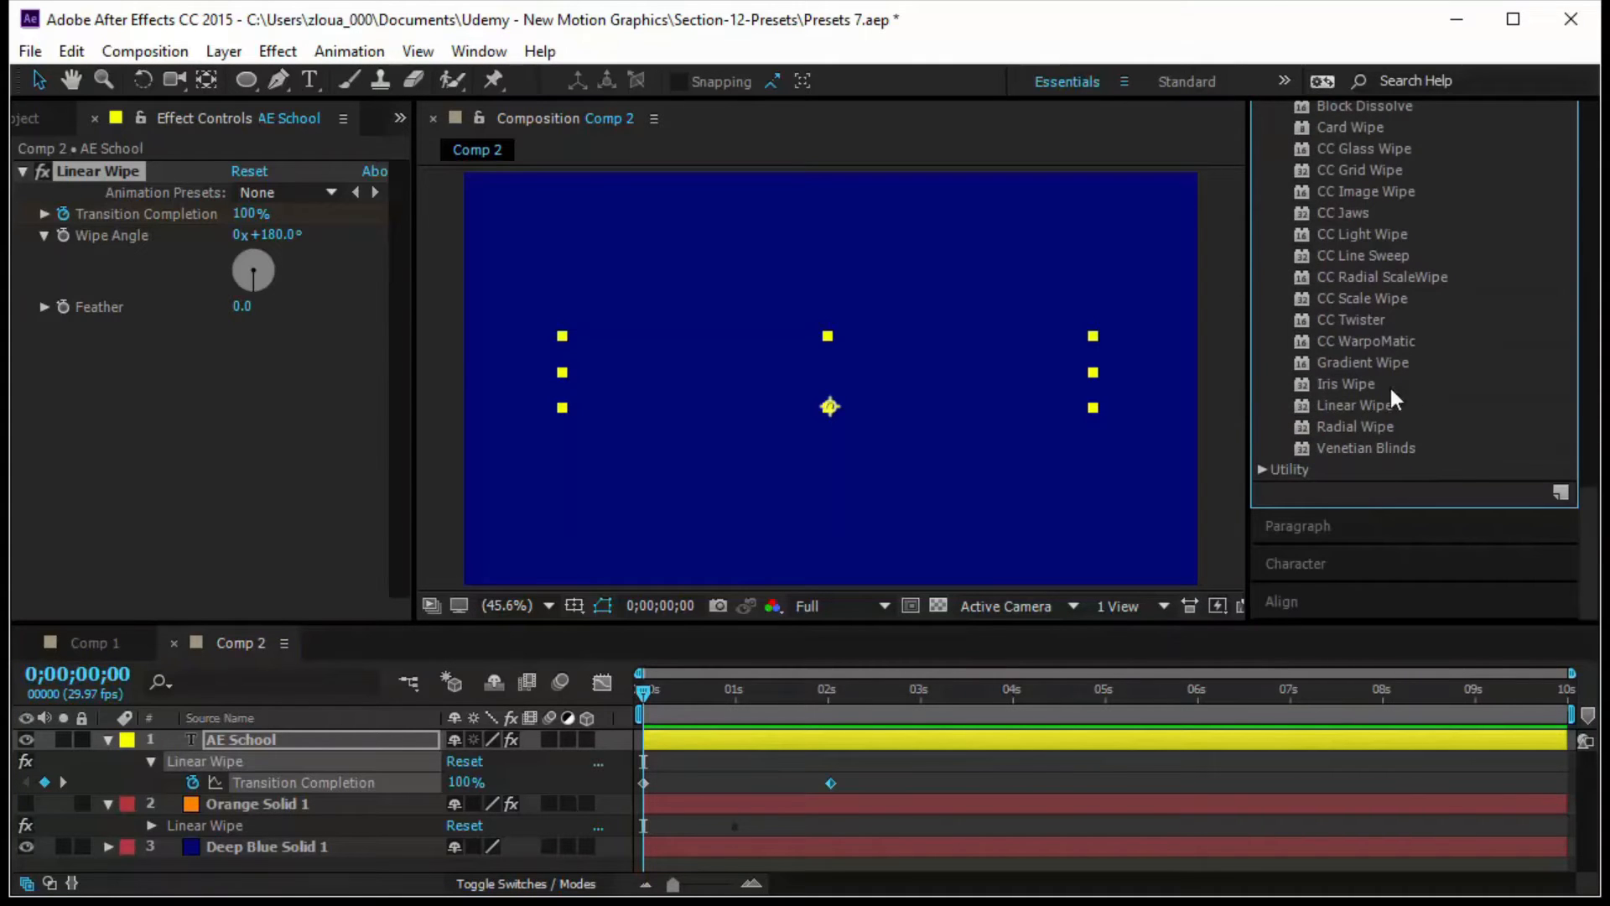
pyautogui.click(1367, 405)
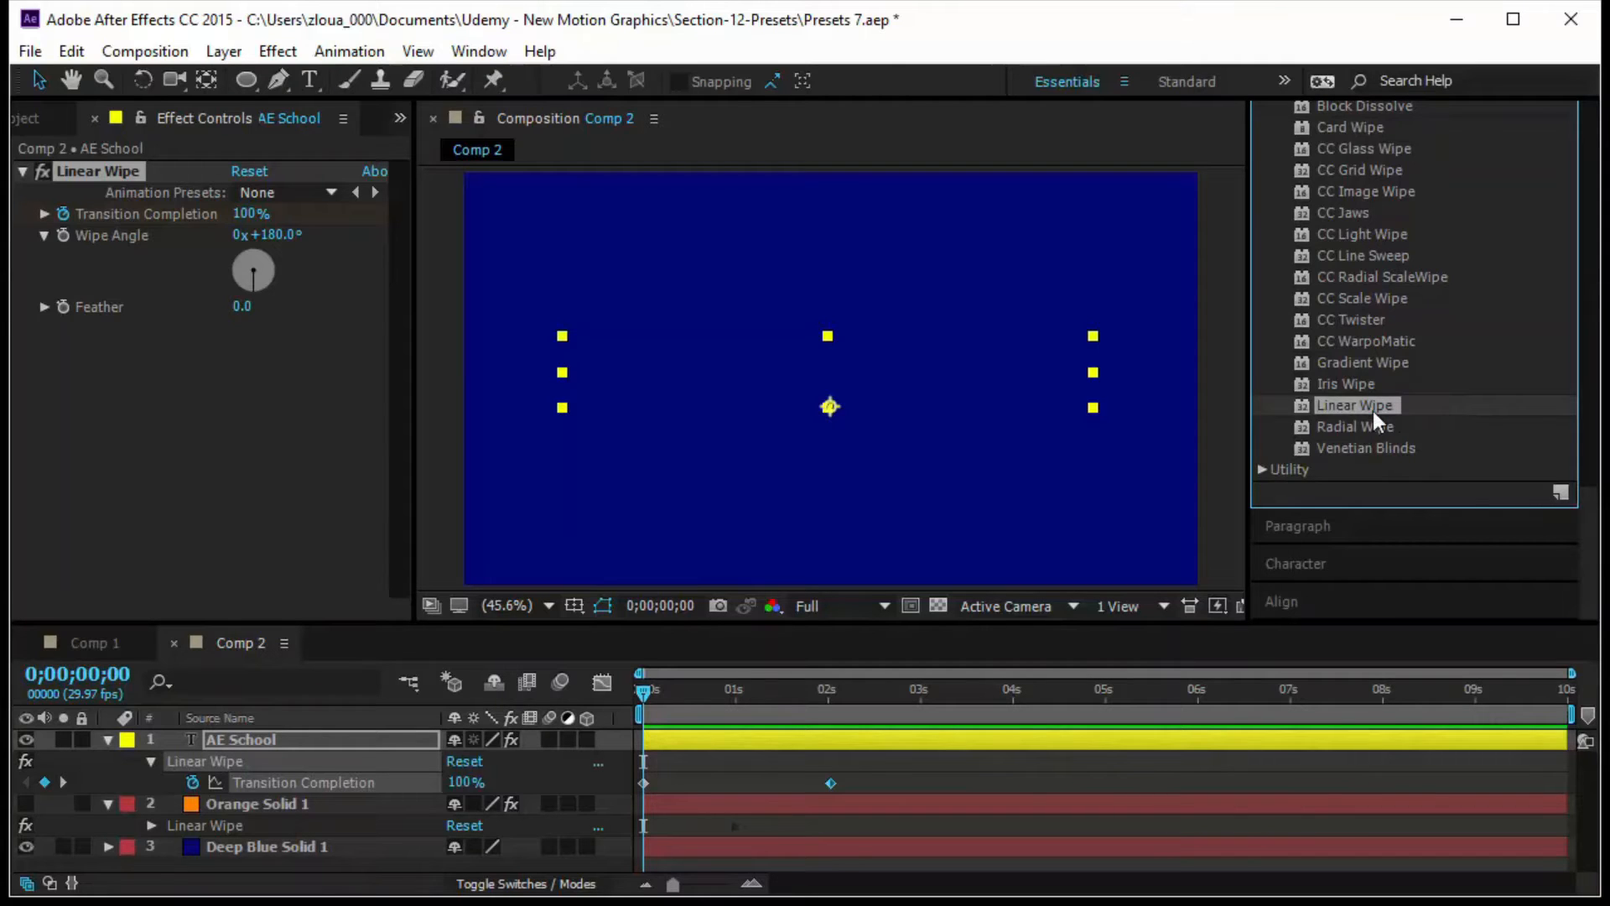
pyautogui.moveTo(1342, 525); pyautogui.dragTo(921, 469)
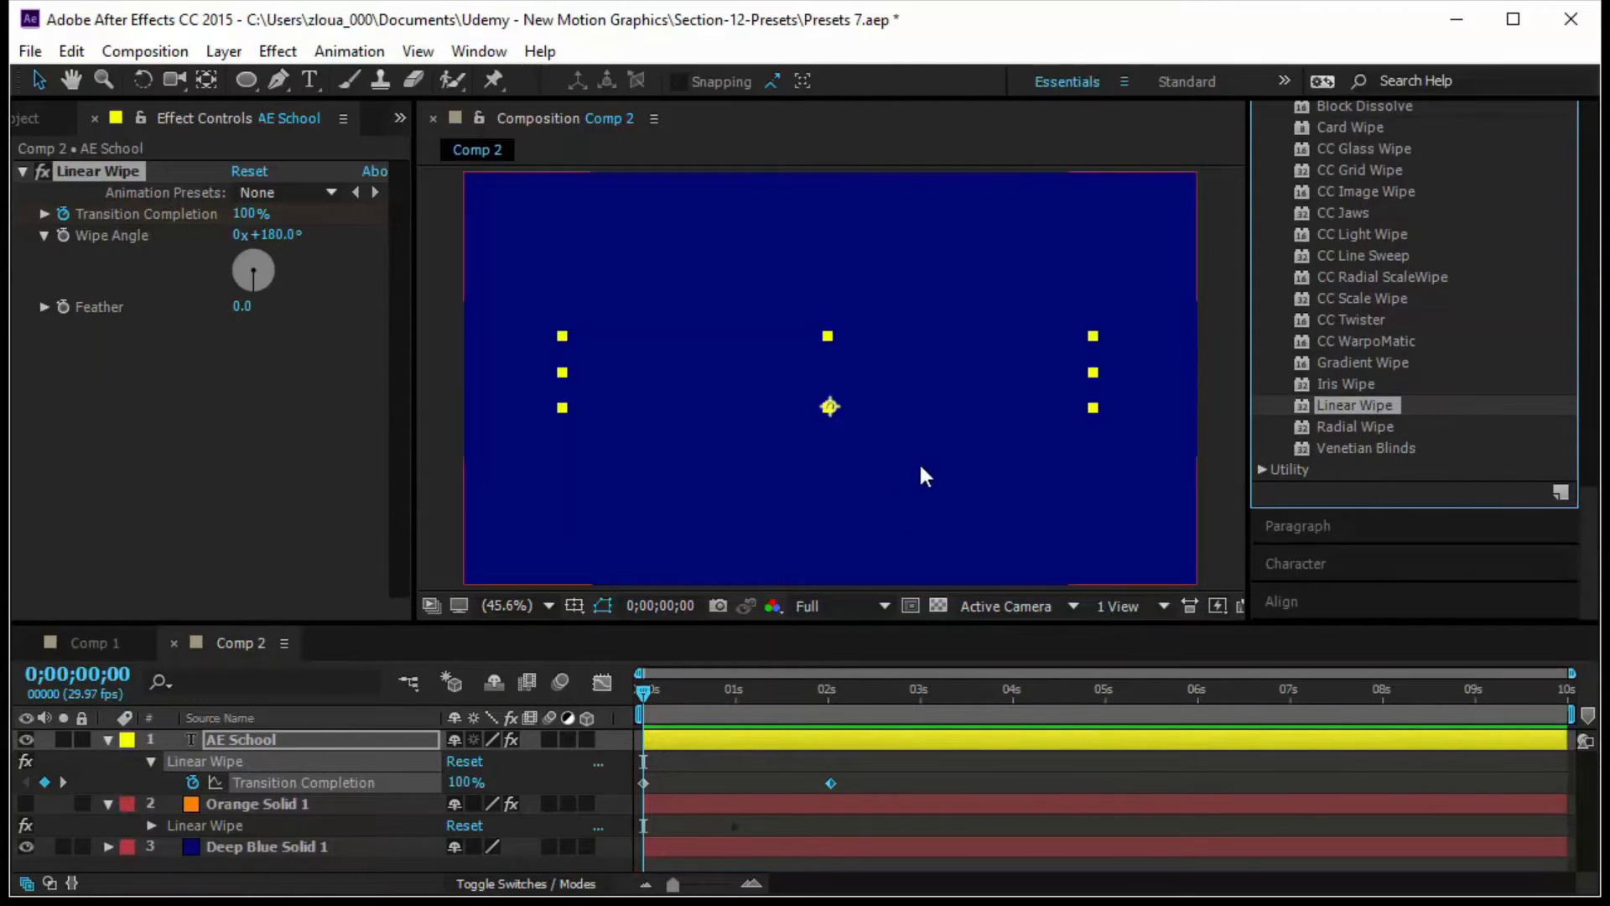
pyautogui.scroll(4, 917, 472)
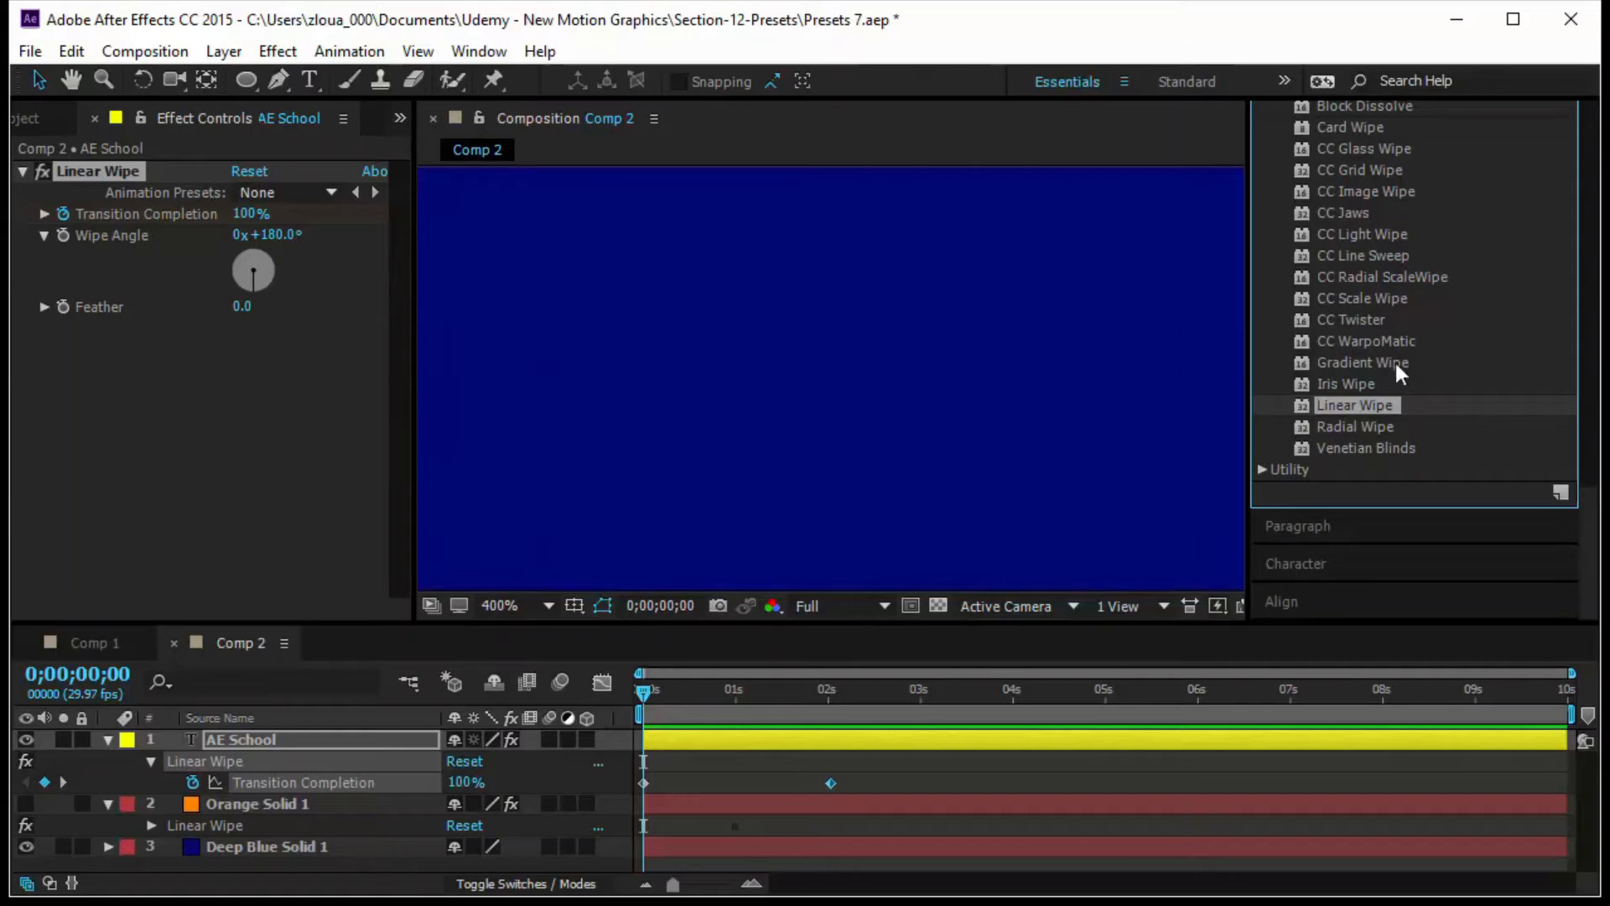
pyautogui.scroll(-3, 1121, 429)
pyautogui.click(536, 602)
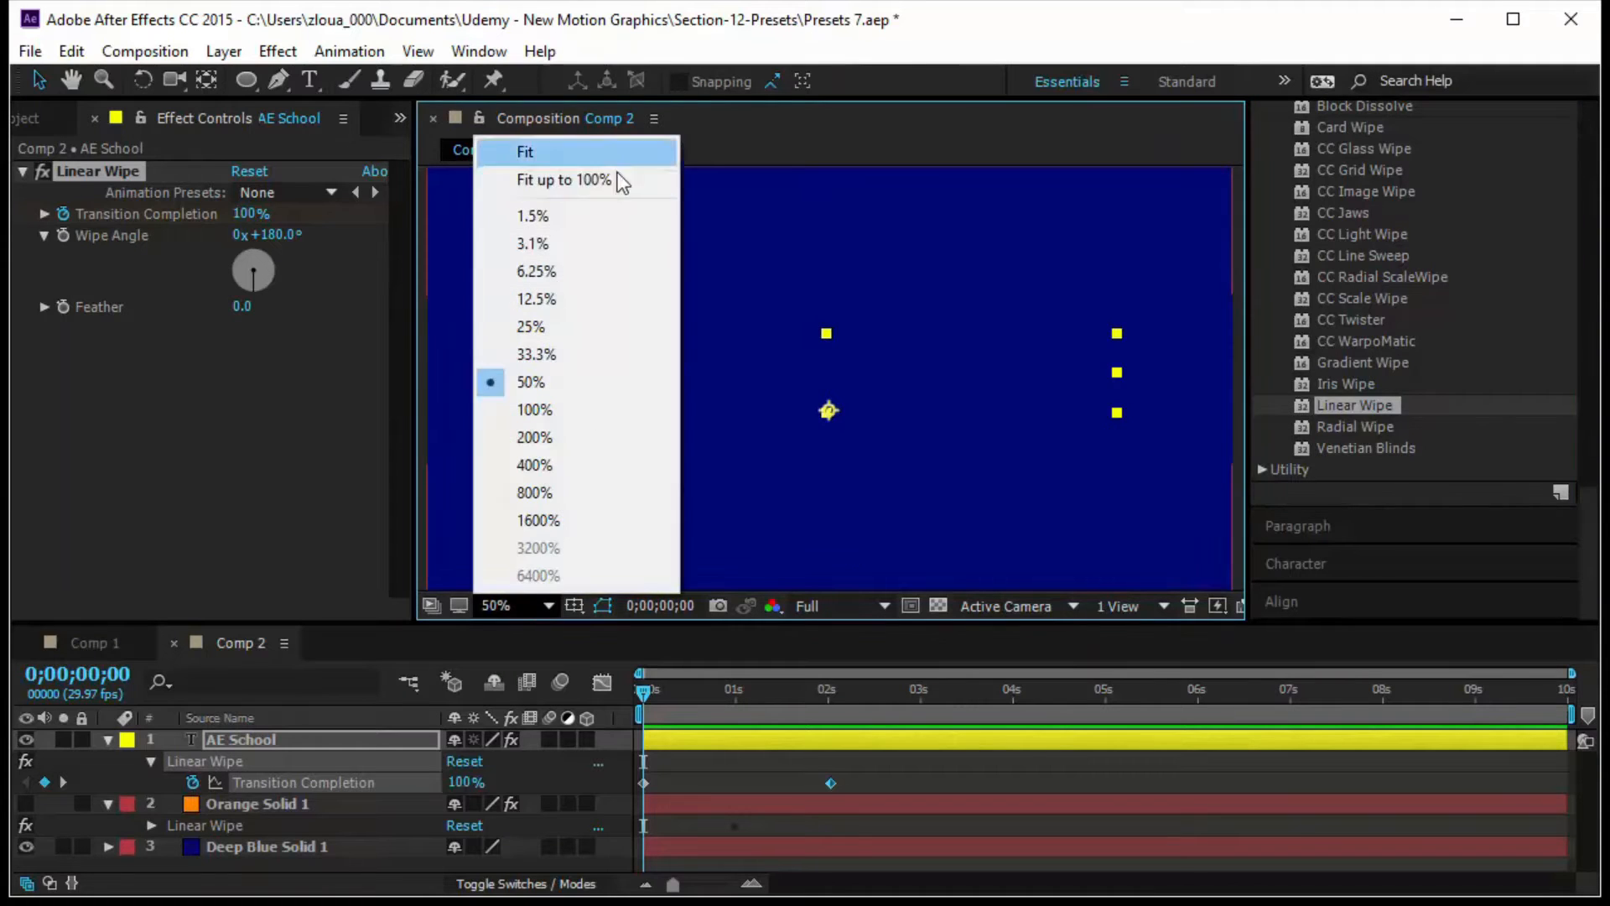
pyautogui.click(625, 179)
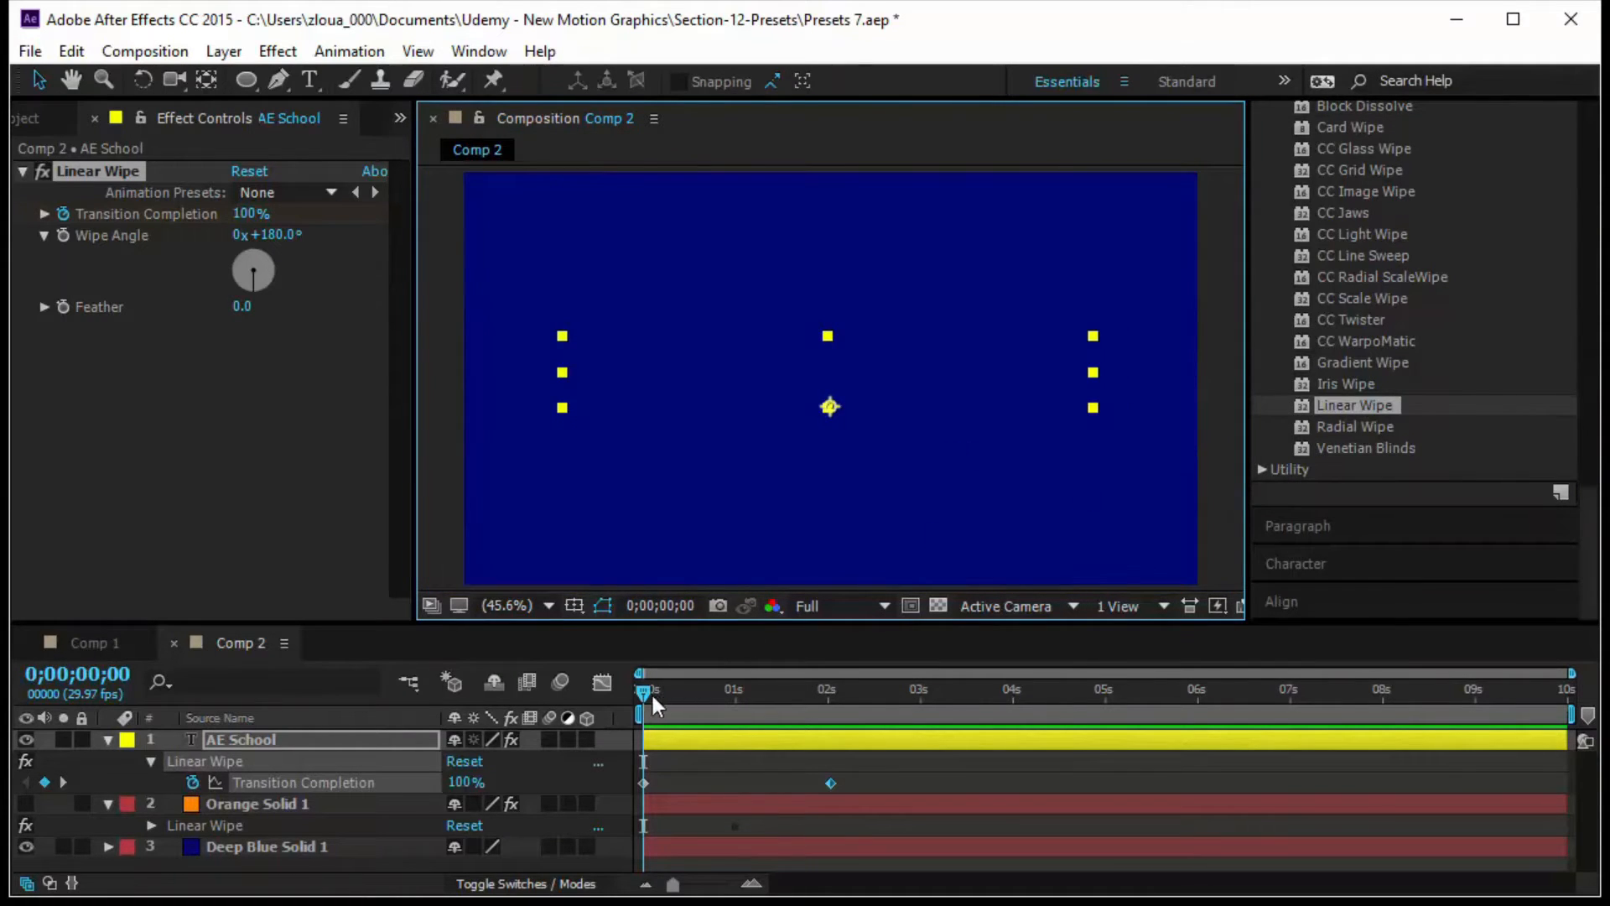
# Make the Orange Solid 1 layer visible again and preview its wipe together with the text wipe from the start.
pyautogui.moveTo(651, 692); pyautogui.dragTo(863, 723)
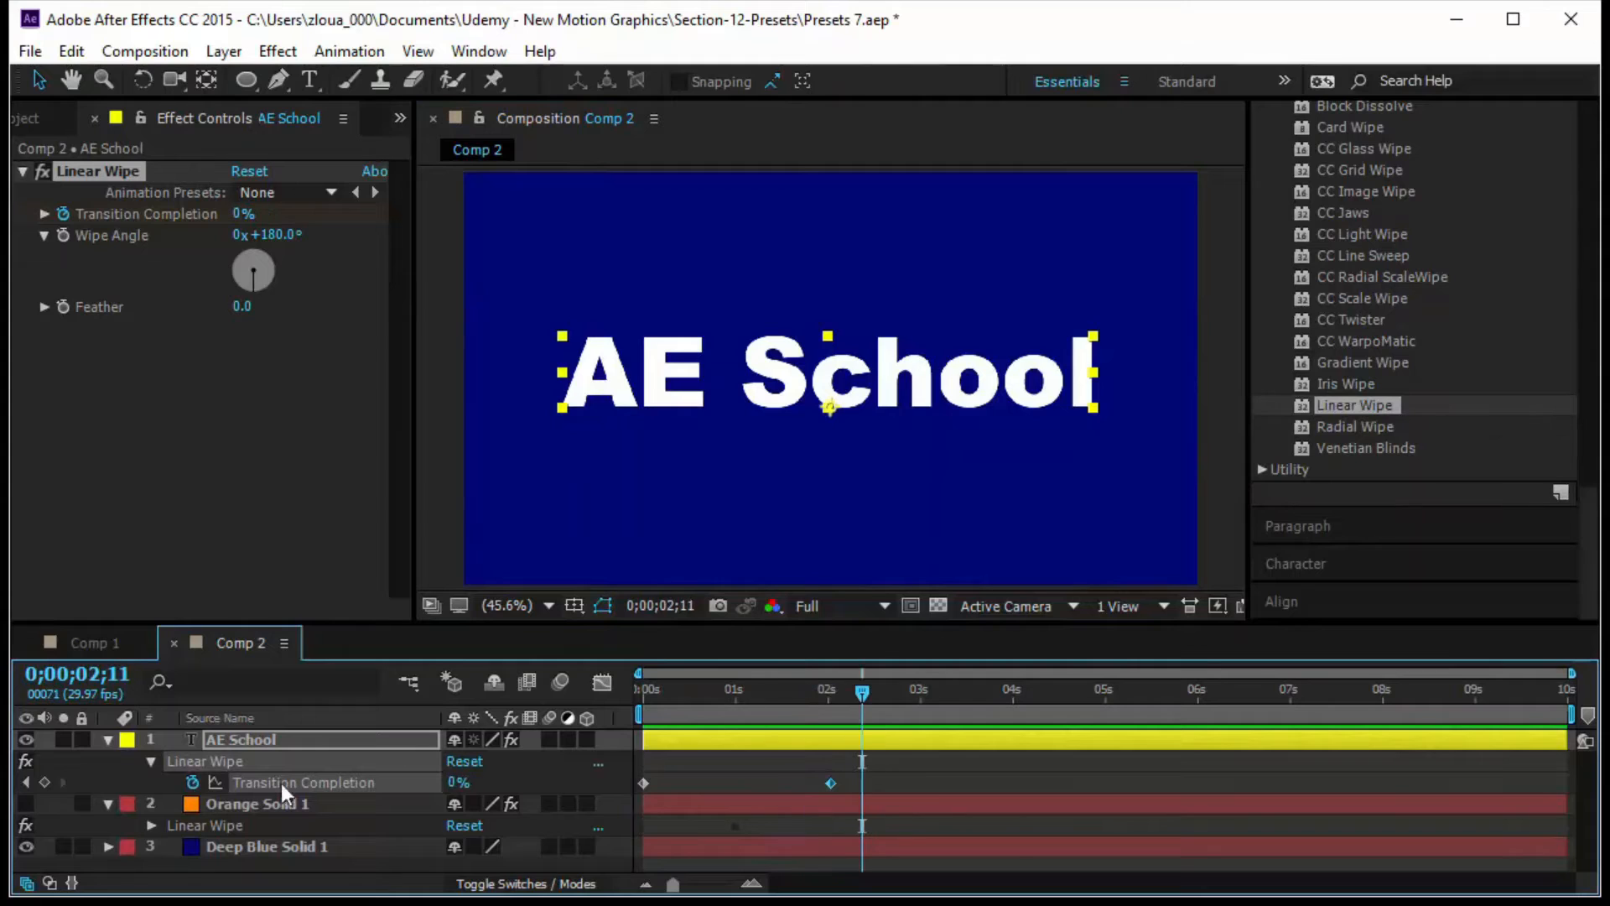
pyautogui.click(45, 812)
pyautogui.click(26, 804)
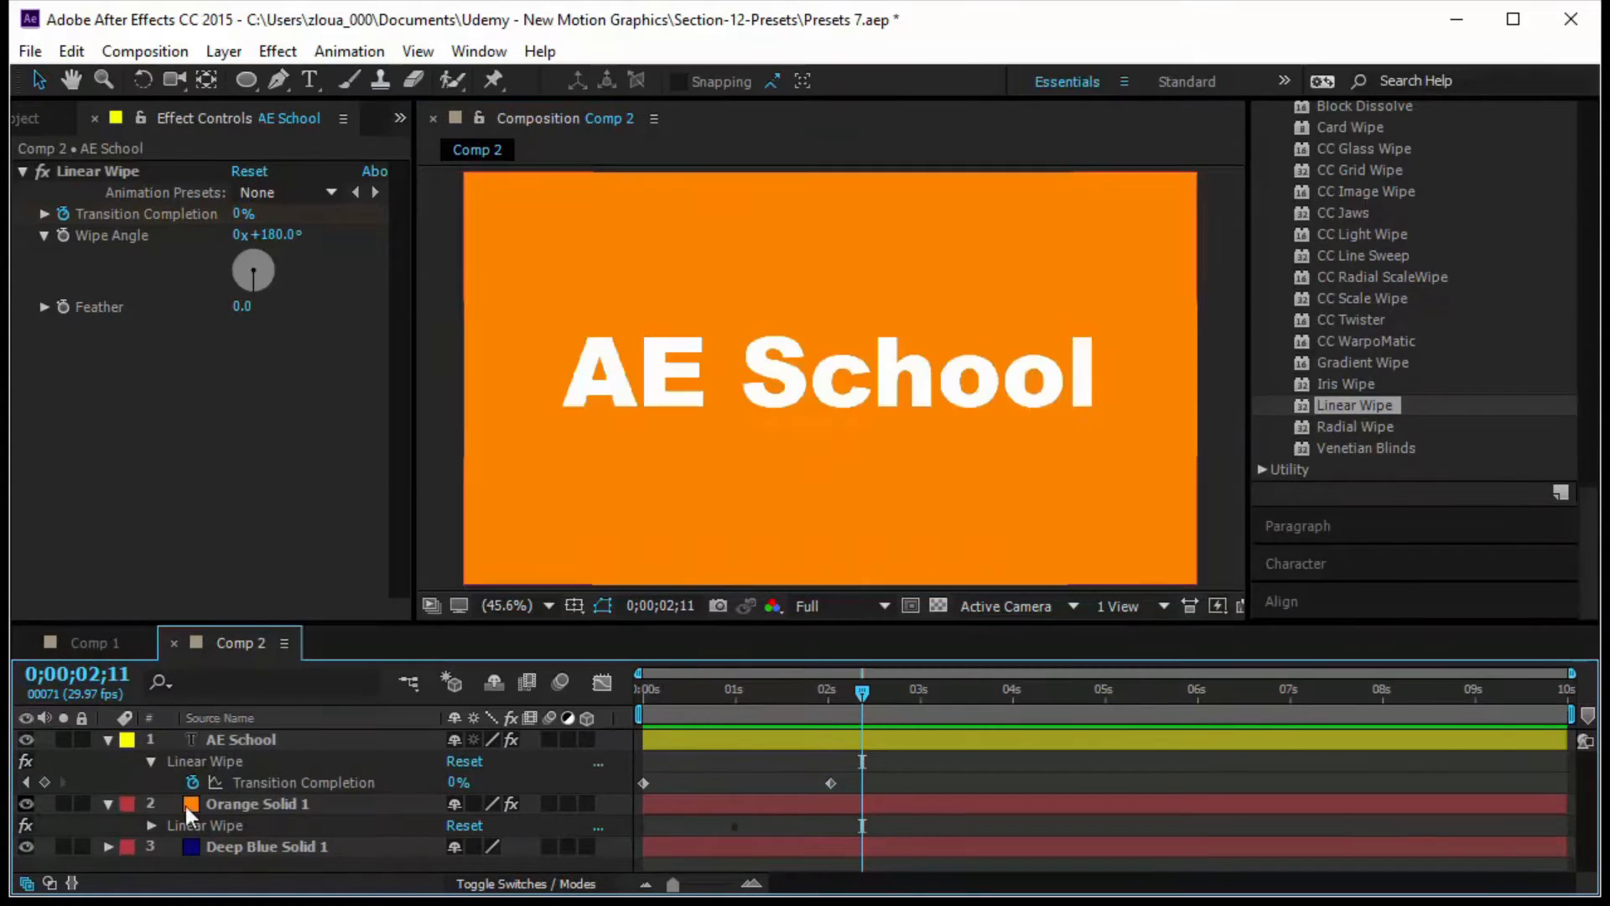
pyautogui.moveTo(842, 696); pyautogui.dragTo(493, 760)
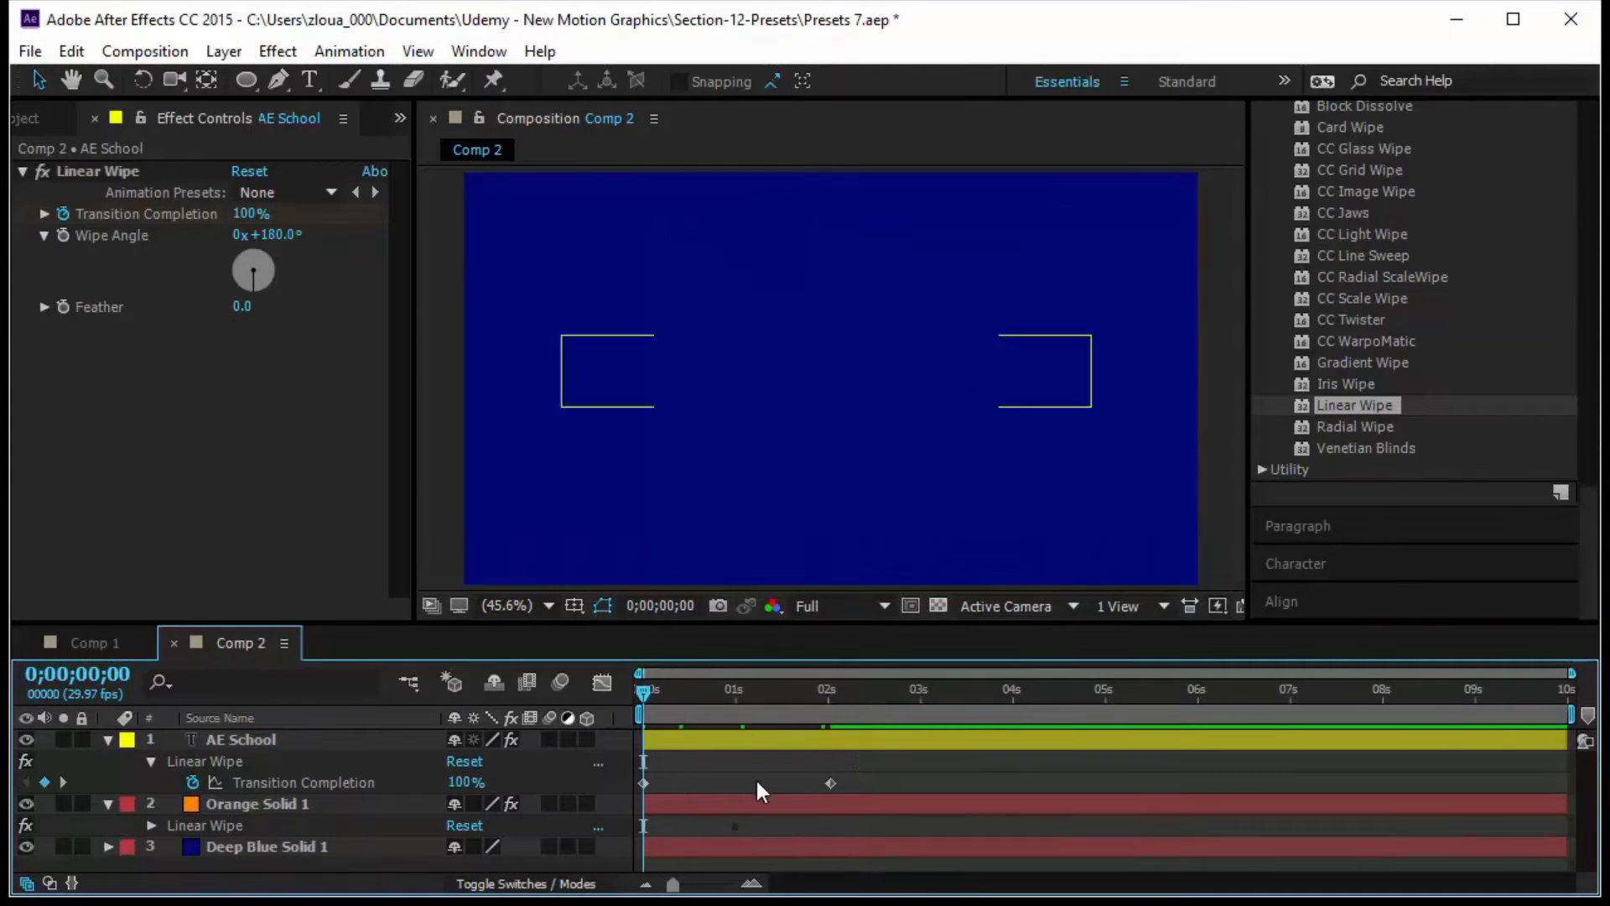
pyautogui.press('space')
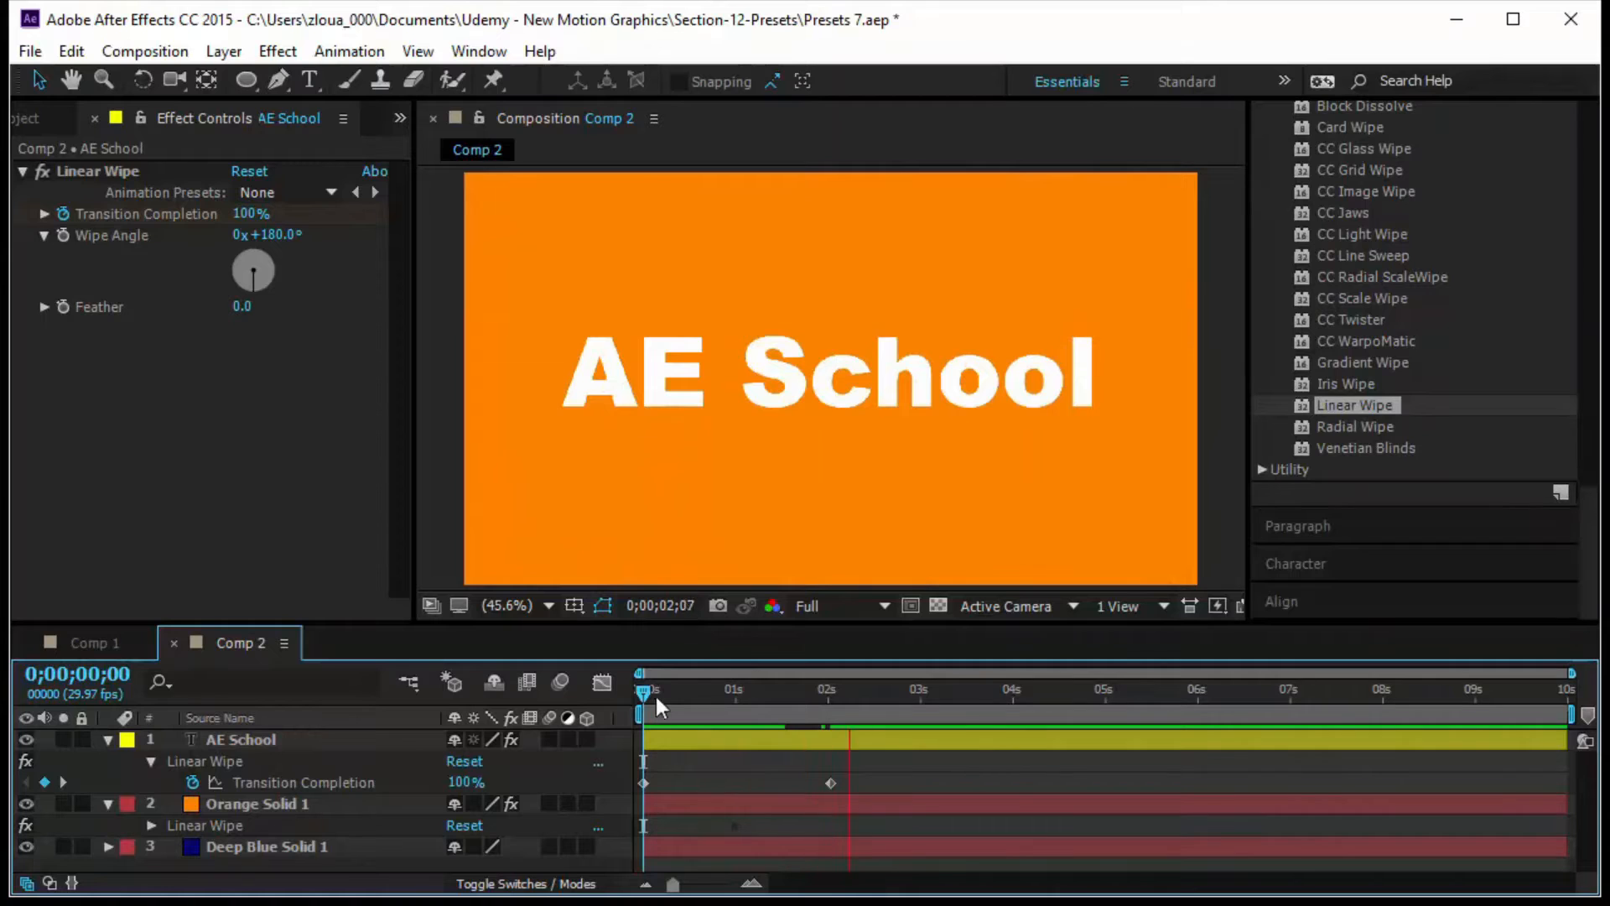
pyautogui.moveTo(638, 693); pyautogui.dragTo(751, 693)
pyautogui.press('space')
pyautogui.click(643, 687)
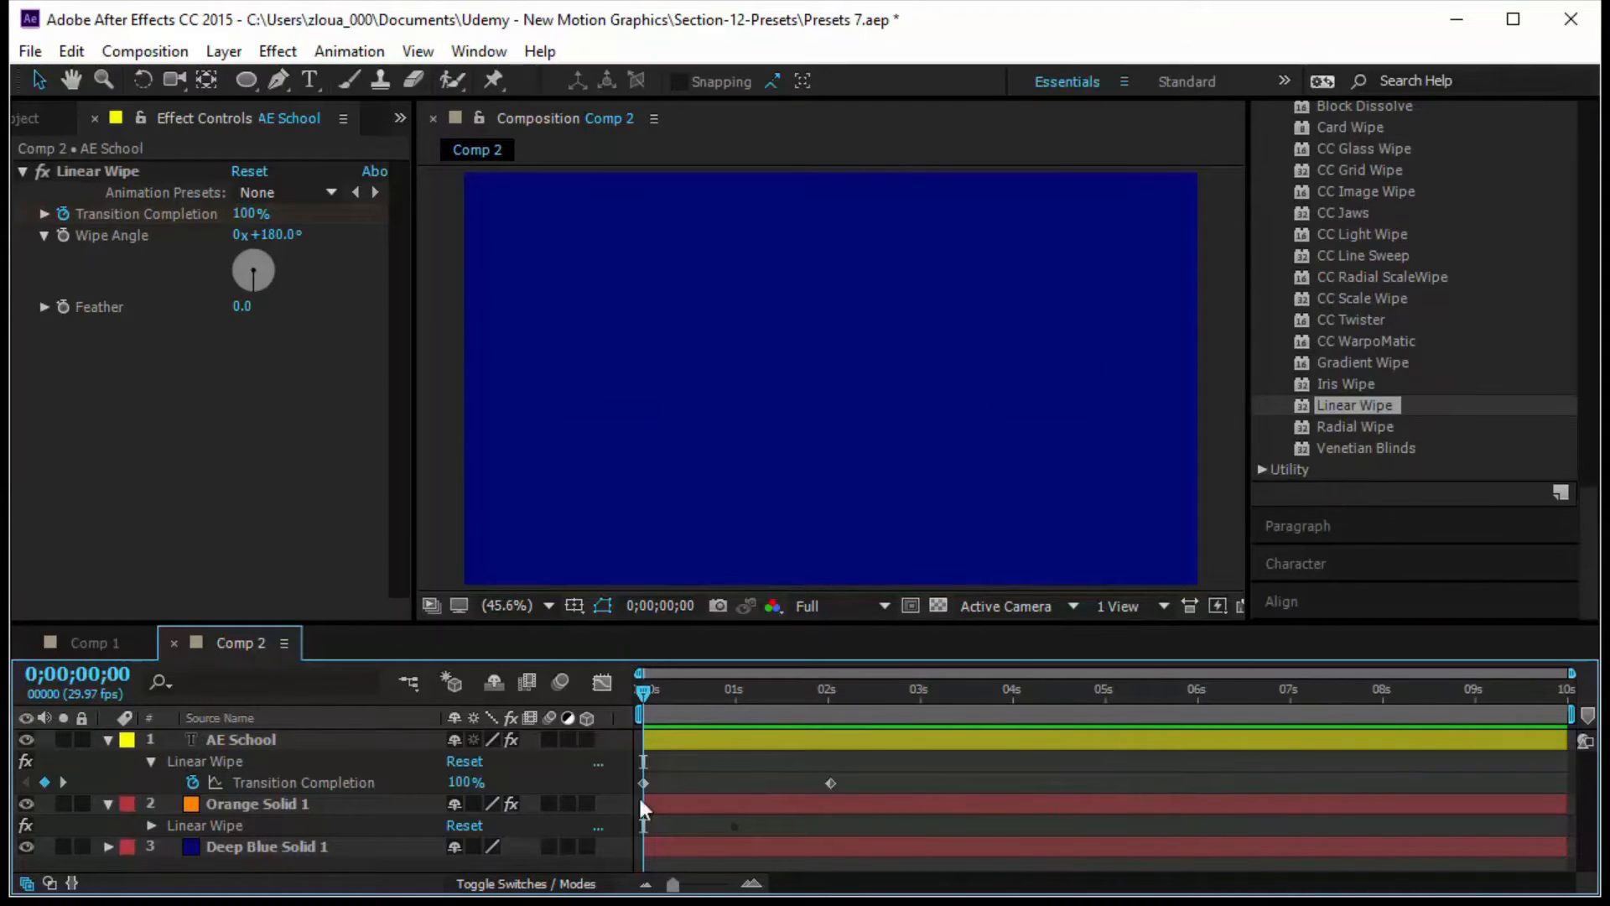
# Remove the Linear Wipe effect from the AE School text layer and delete that layer.
pyautogui.click(104, 174)
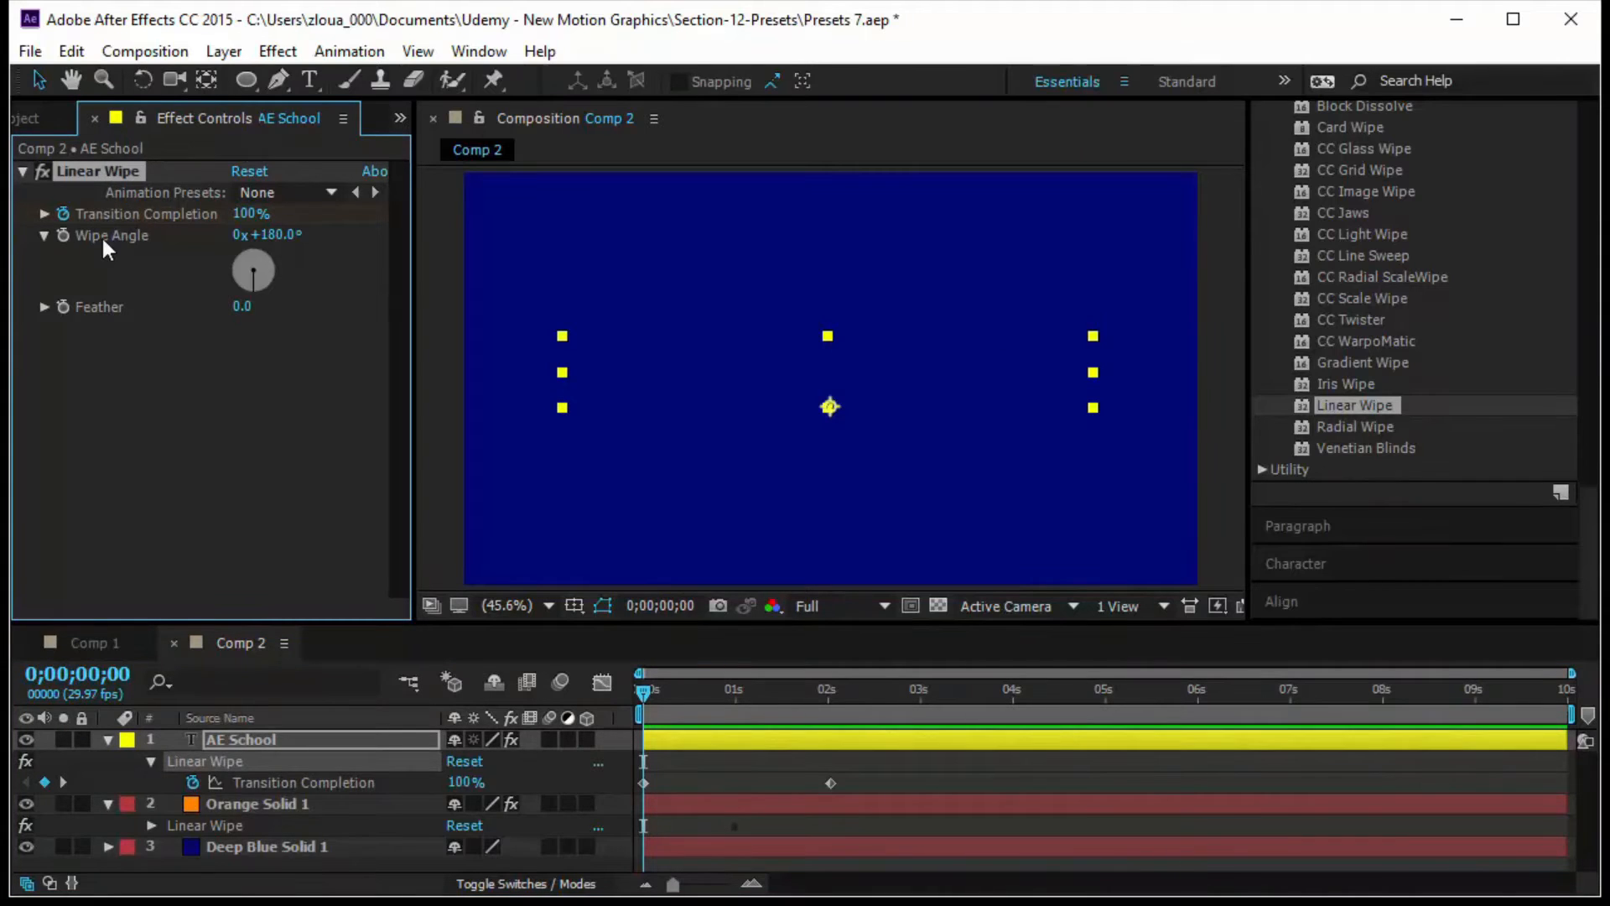
pyautogui.press('Delete')
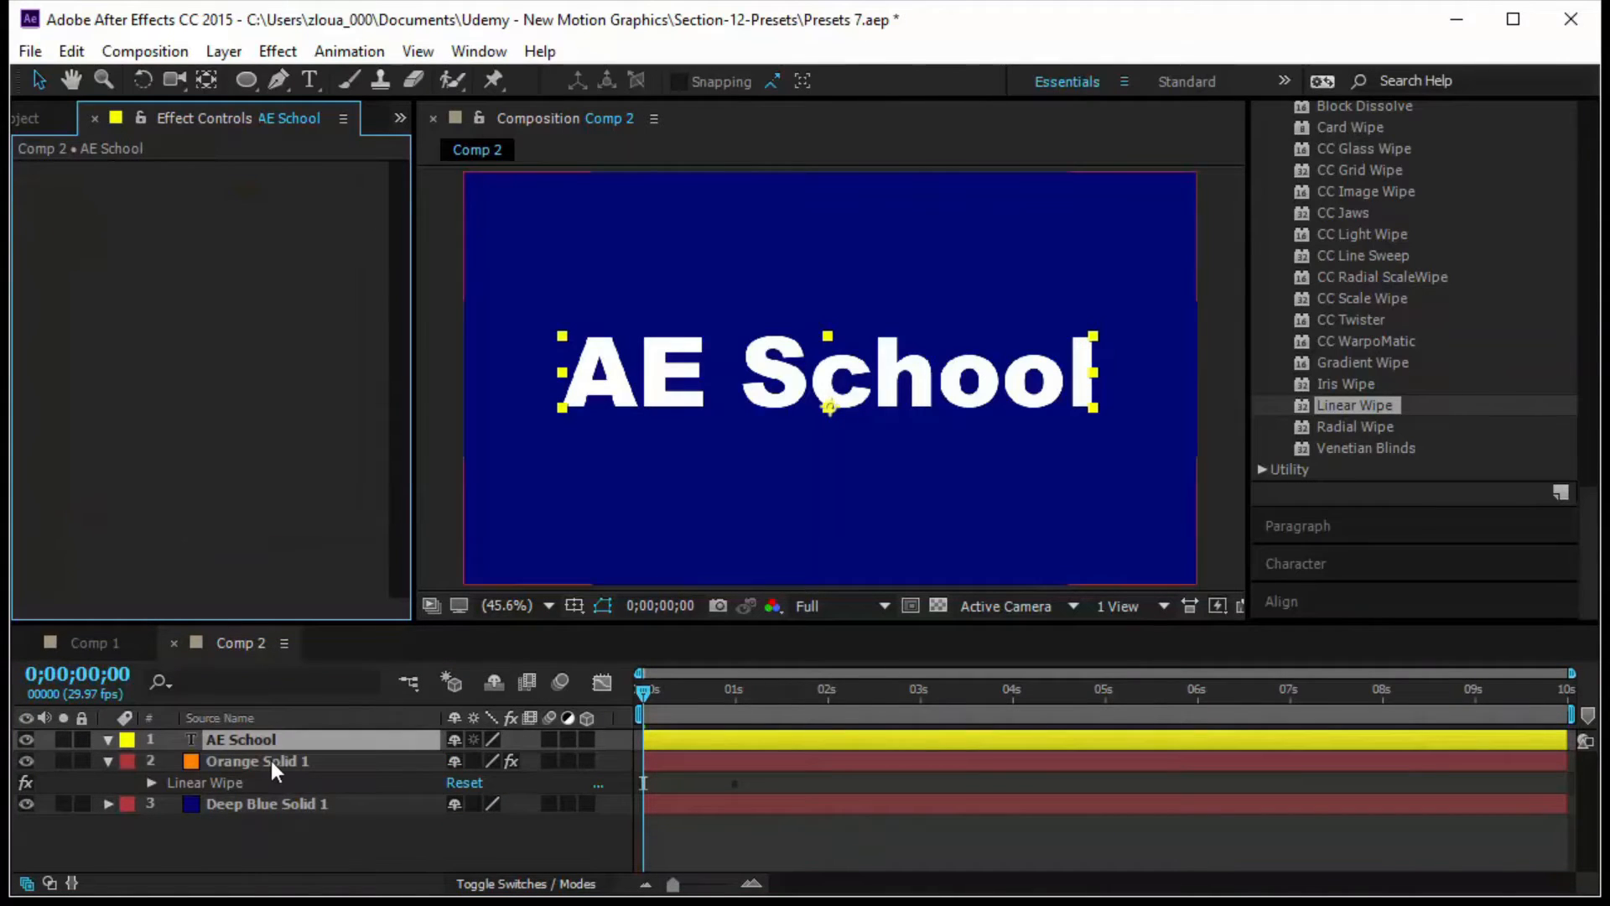
pyautogui.click(270, 747)
pyautogui.press('Delete')
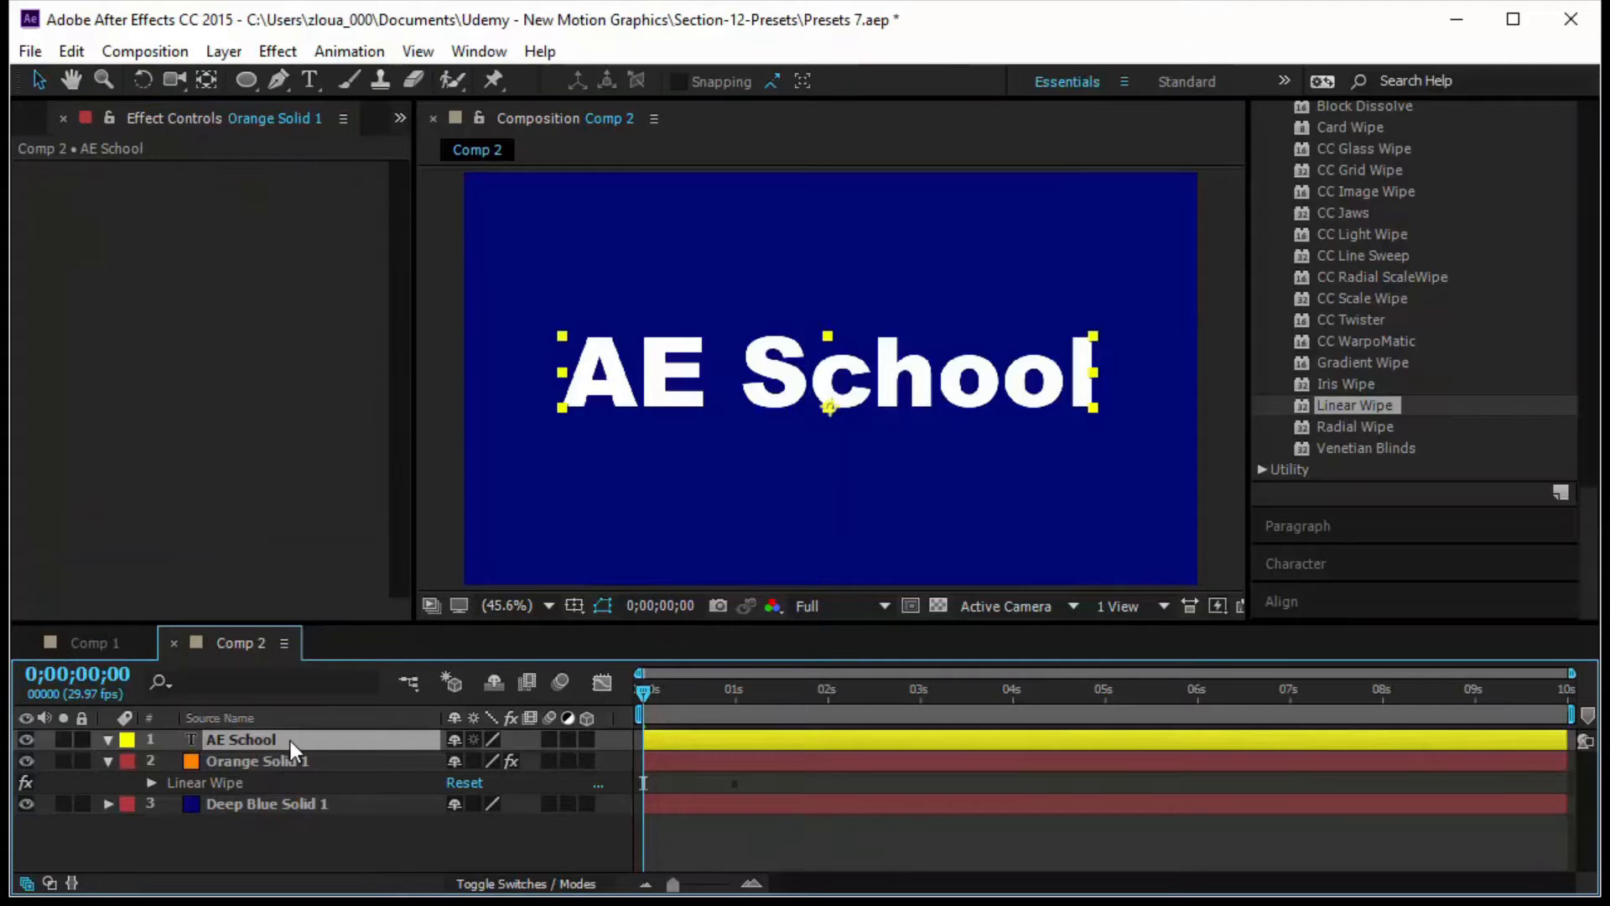
# Apply the Clock Wipe preset to Orange Solid 1 and delete the layer's Linear Wipe effect.
pyautogui.click(1327, 423)
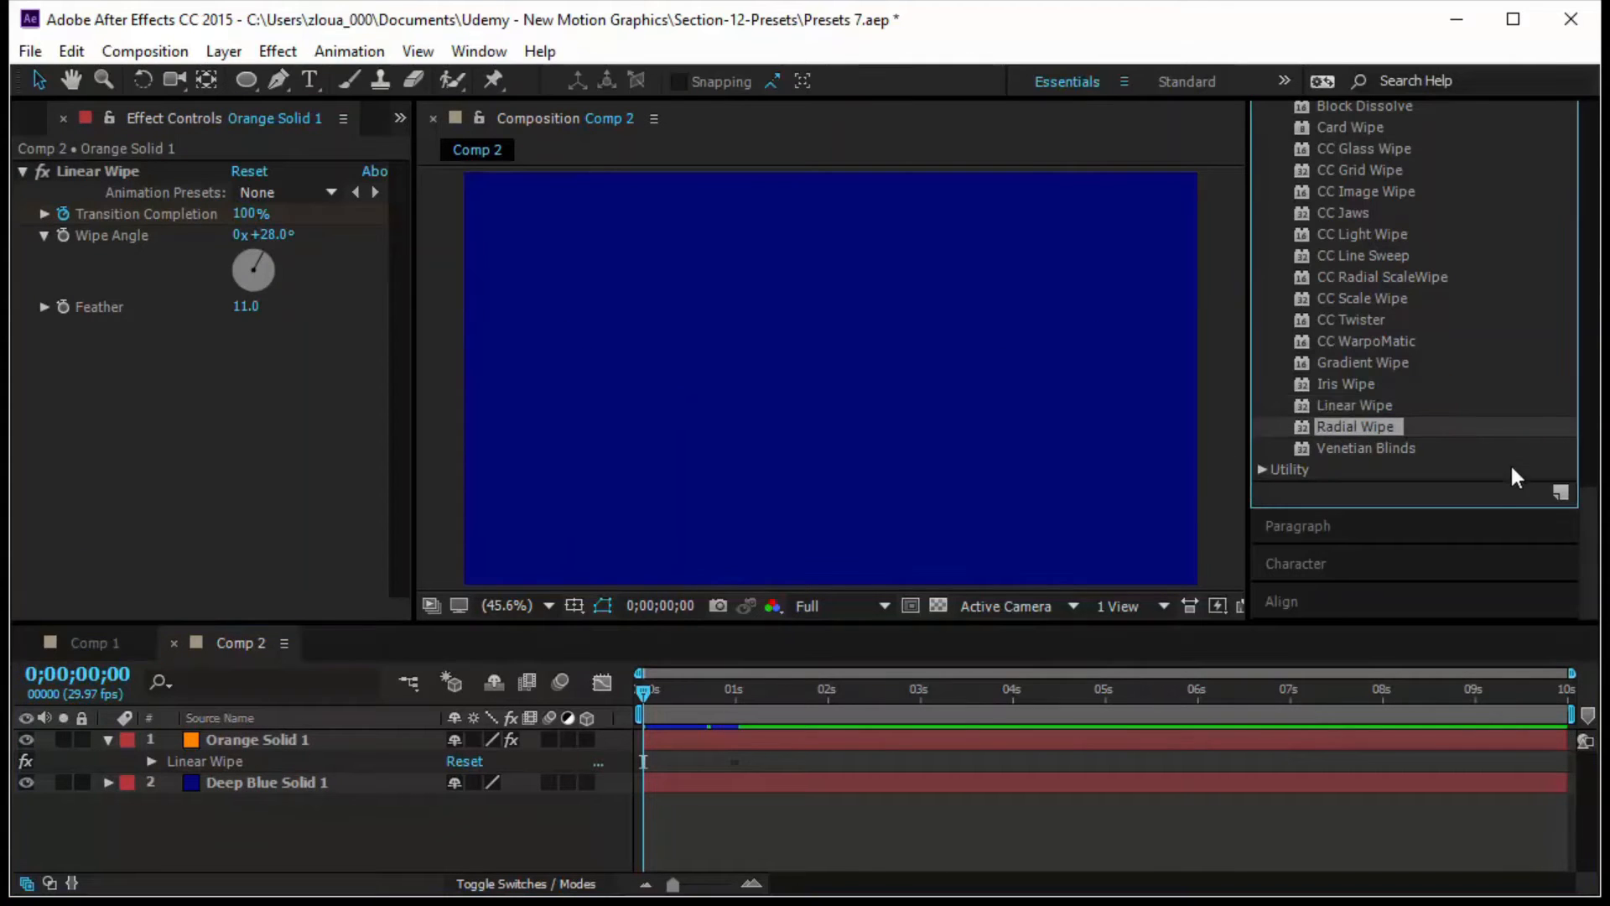
pyautogui.scroll(10, 1460, 496)
pyautogui.scroll(6, 1457, 500)
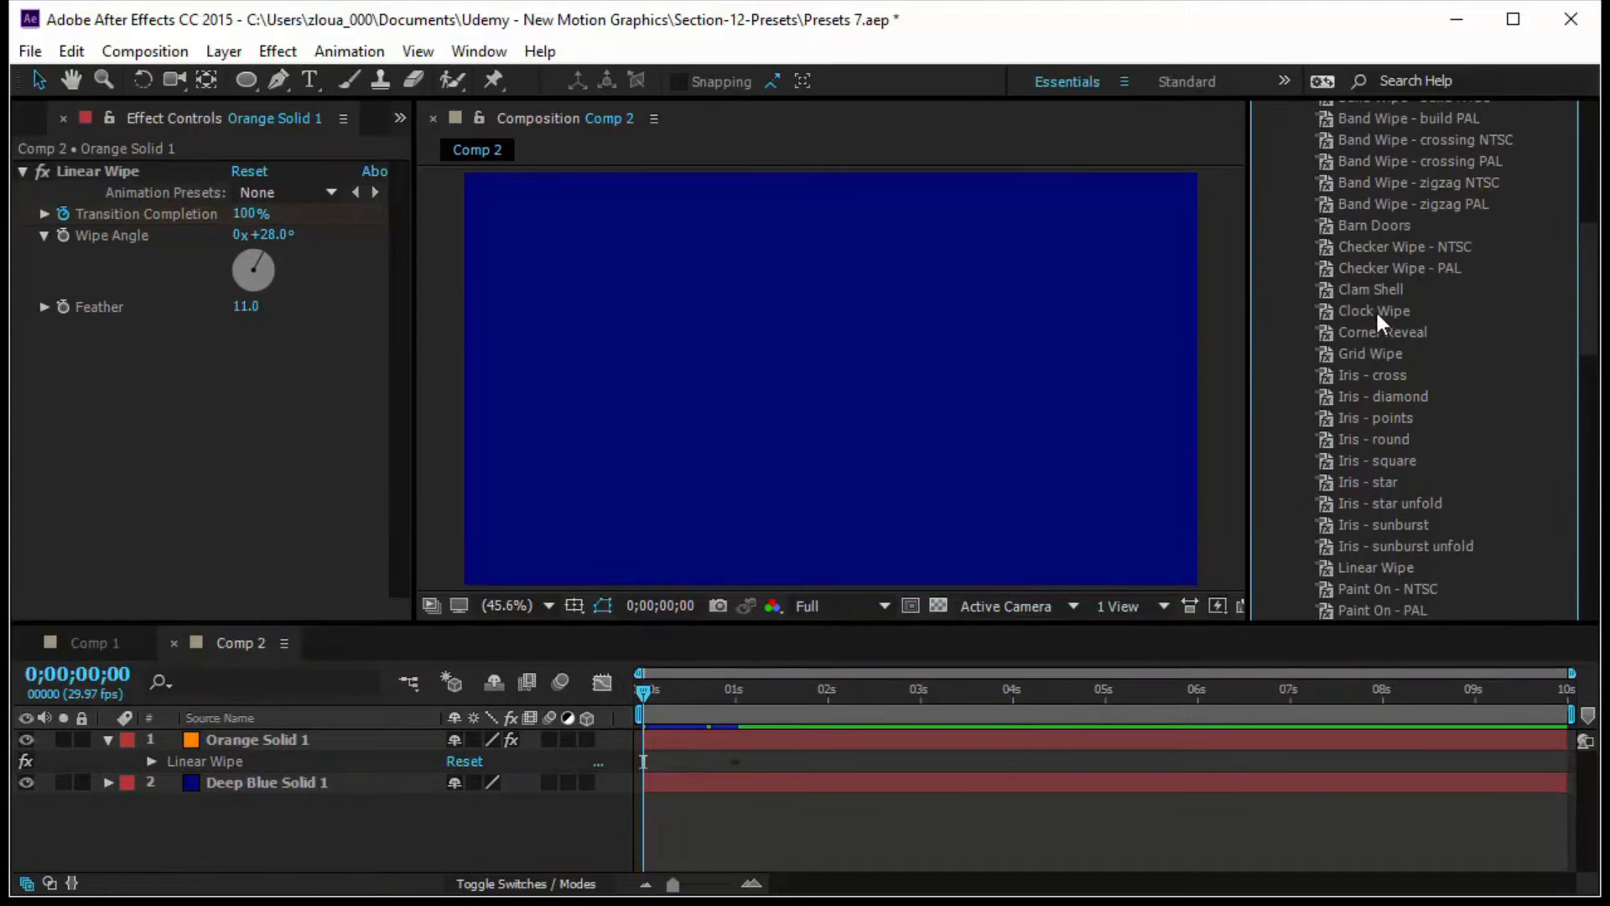
pyautogui.click(1401, 310)
pyautogui.moveTo(1396, 310); pyautogui.dragTo(361, 739)
pyautogui.click(170, 782)
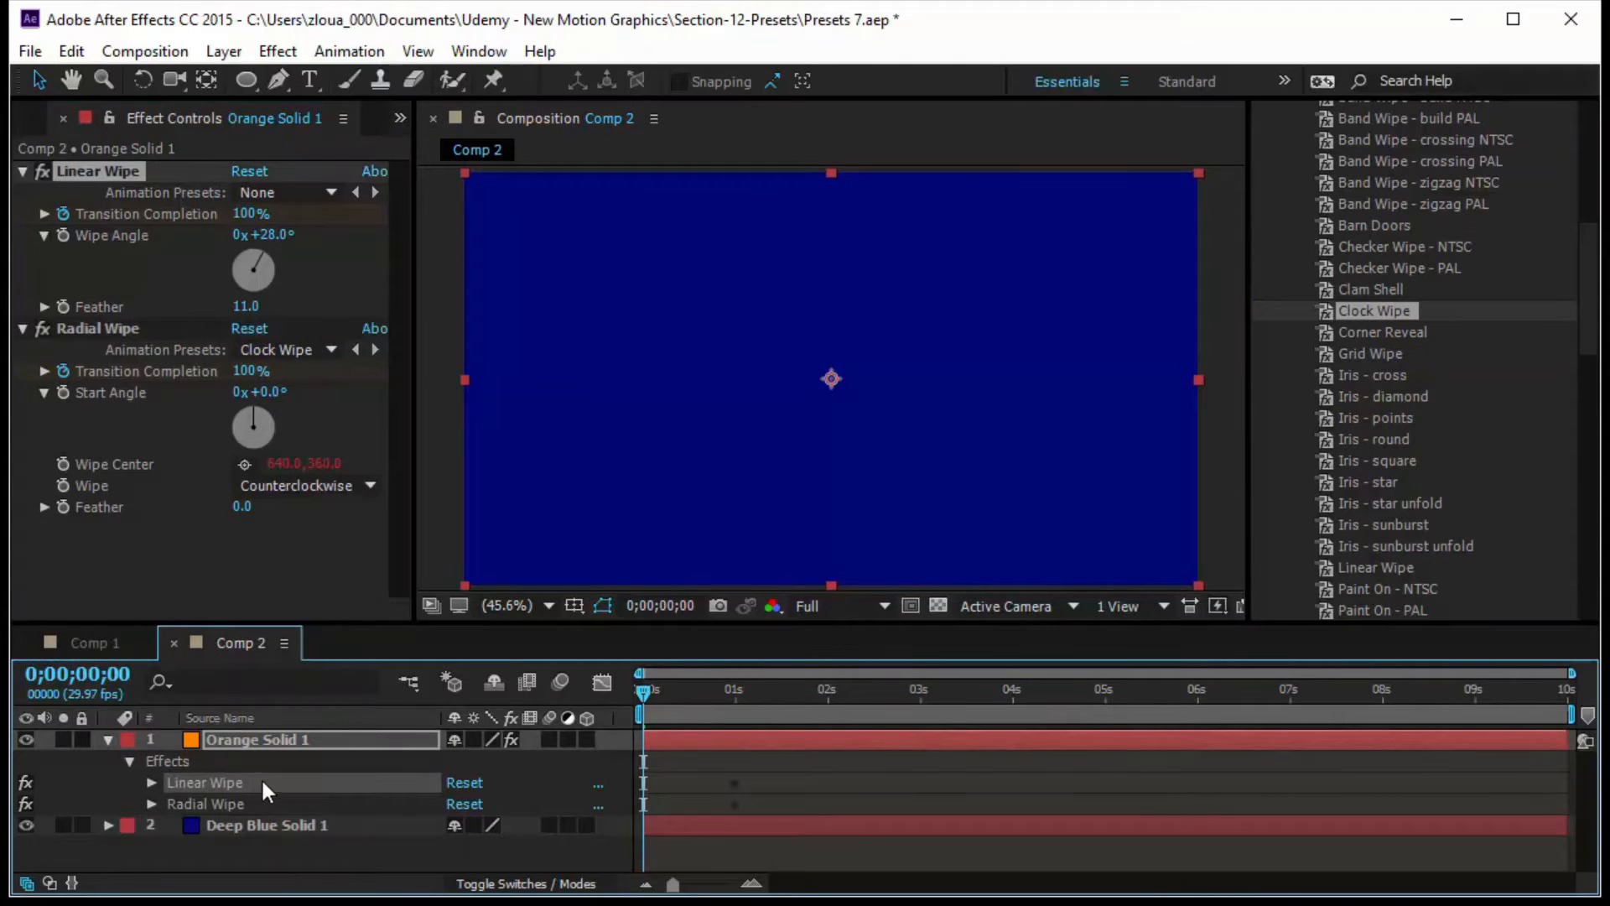
pyautogui.press('Delete')
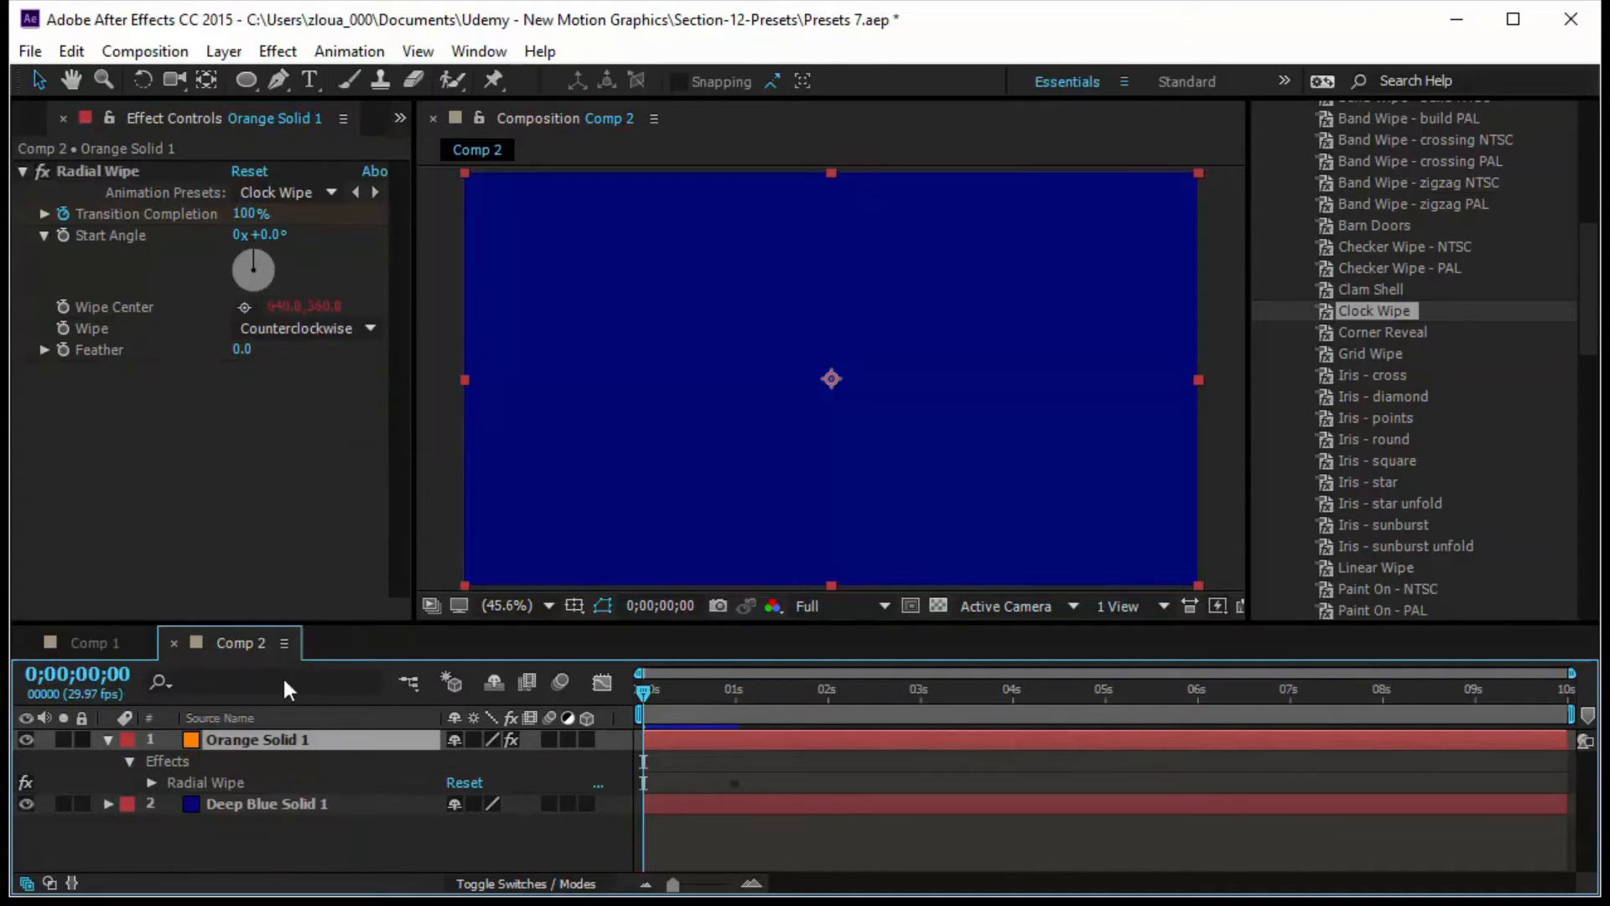
# Preview the Clock Wipe transition on Orange Solid 1 and return to the start of the timeline.
pyautogui.press('space')
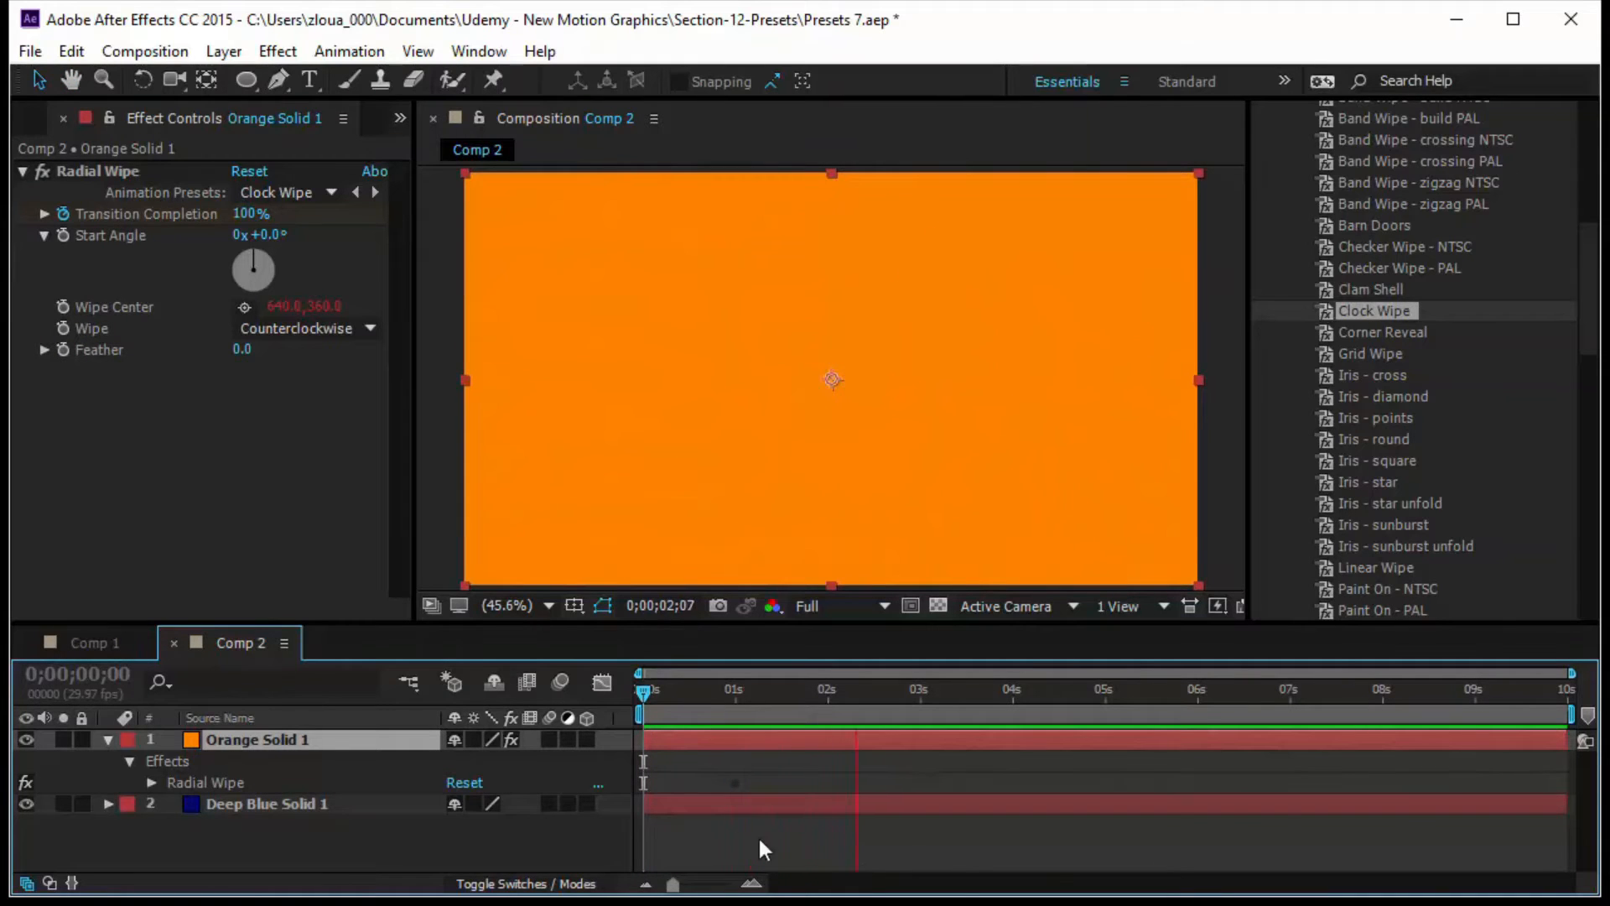
pyautogui.click(643, 692)
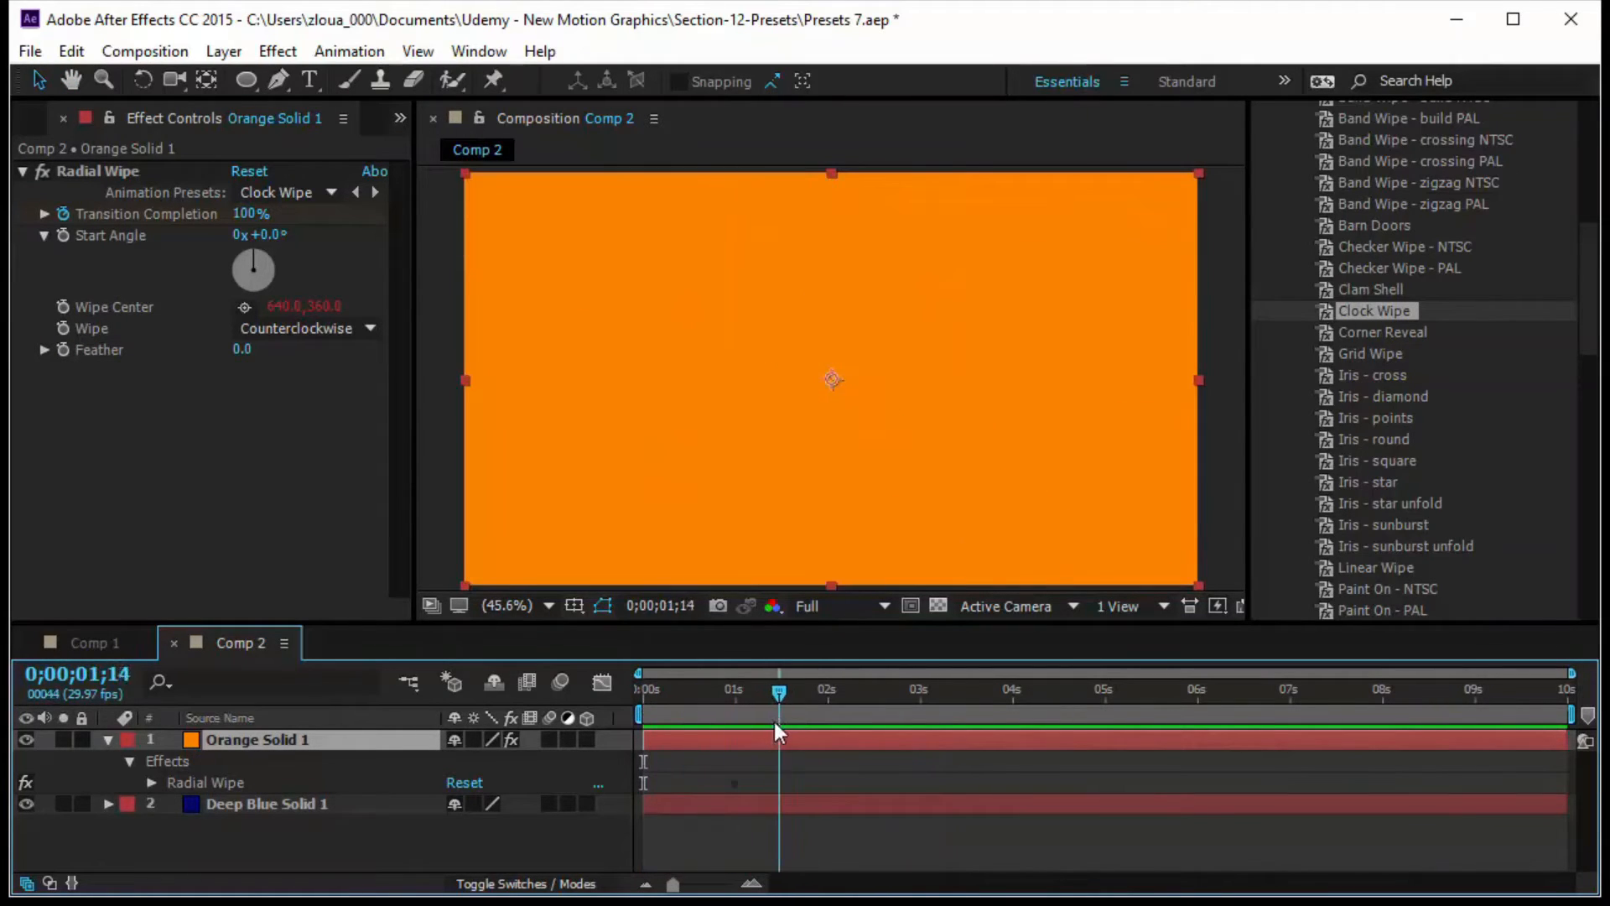
pyautogui.press('space')
# Try the Radial Wipe's Clockwise direction, set Wipe to Both, and preview the transition from the start.
pyautogui.click(306, 330)
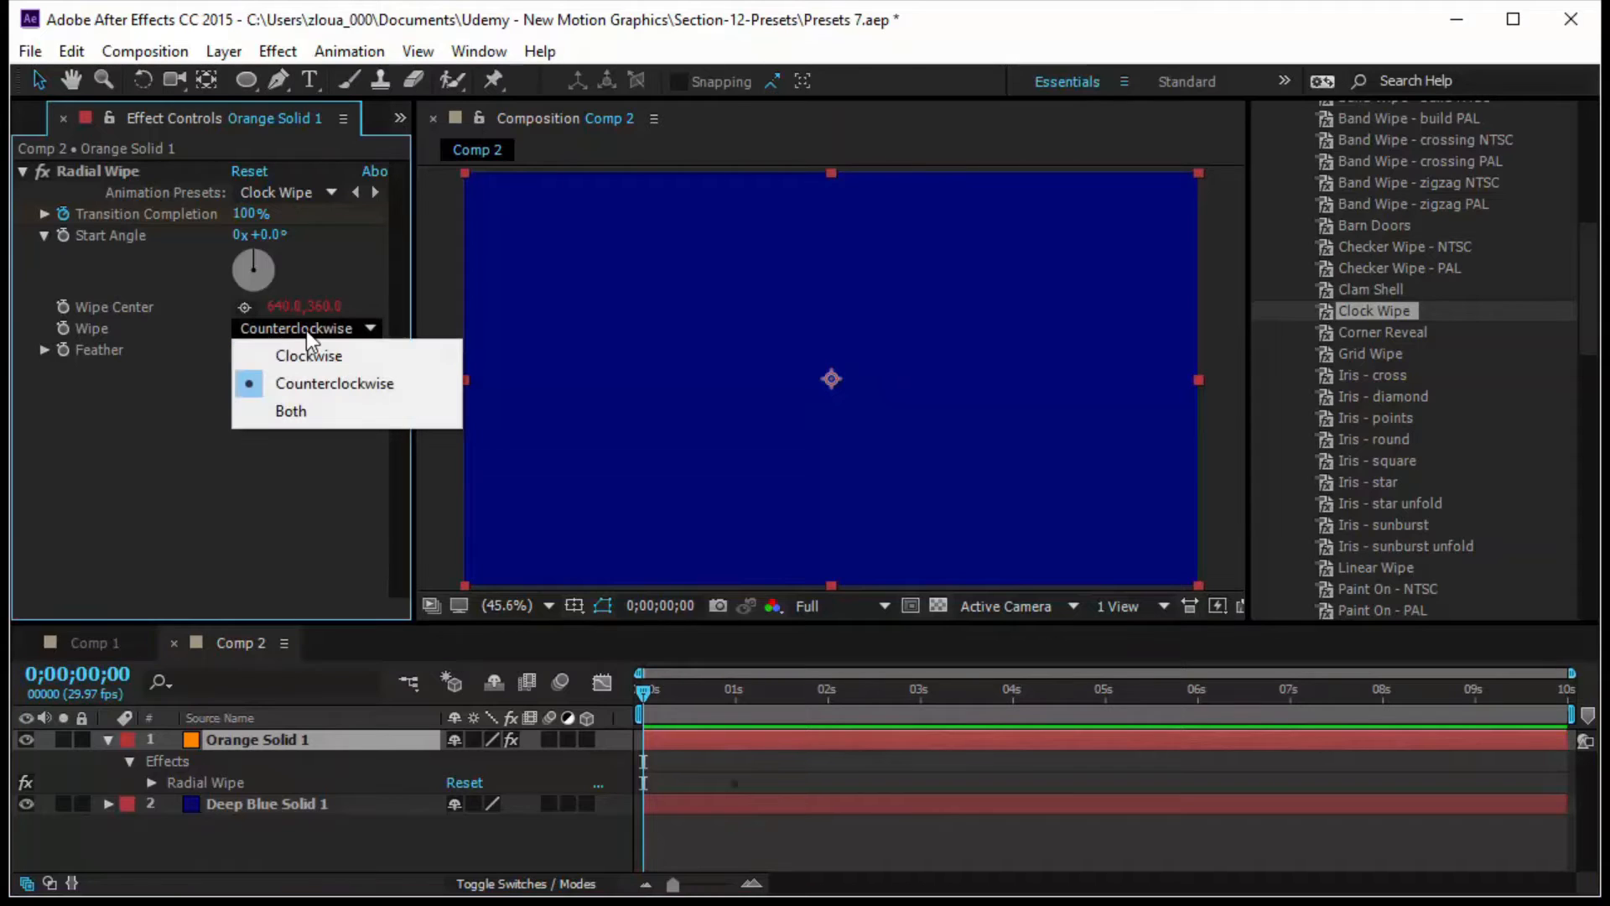
pyautogui.click(309, 355)
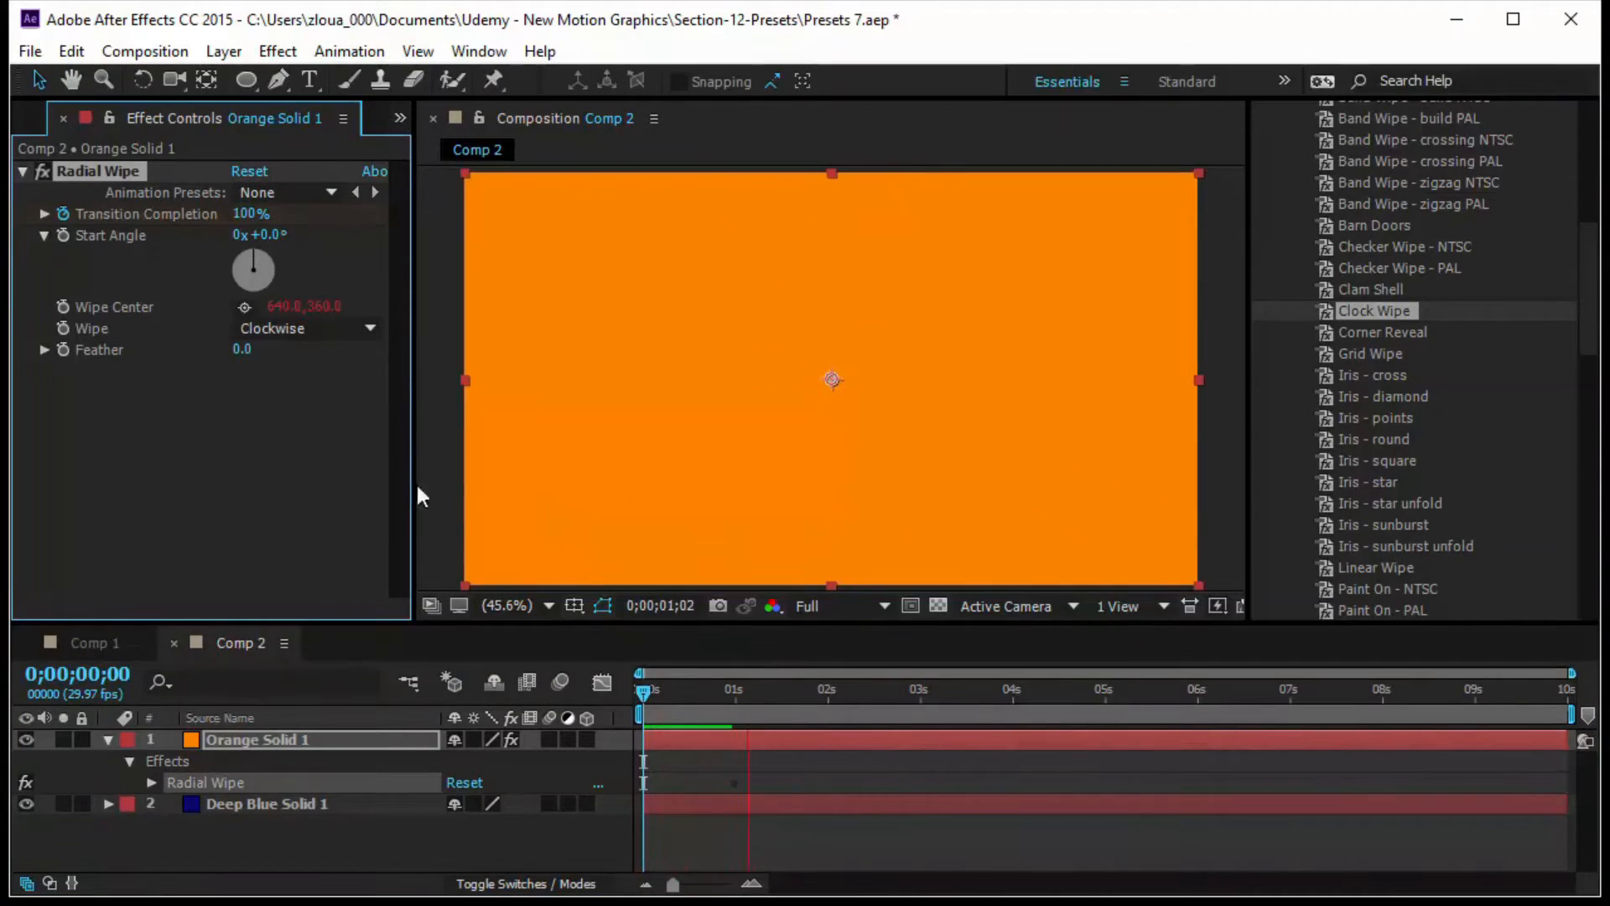
pyautogui.click(315, 328)
pyautogui.click(324, 412)
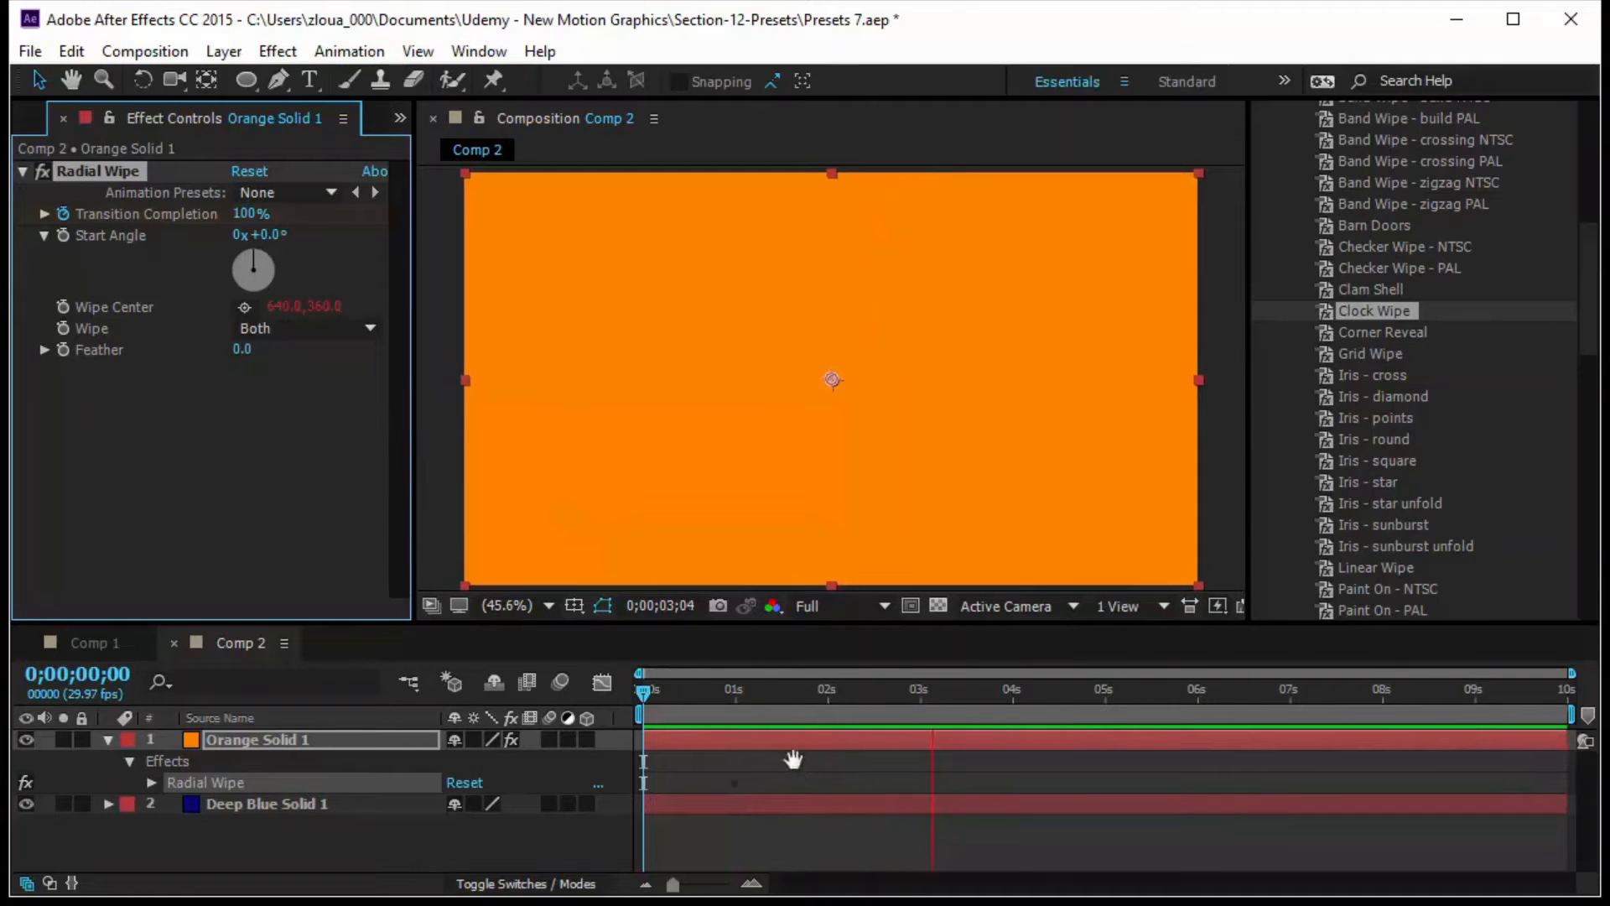
pyautogui.click(653, 691)
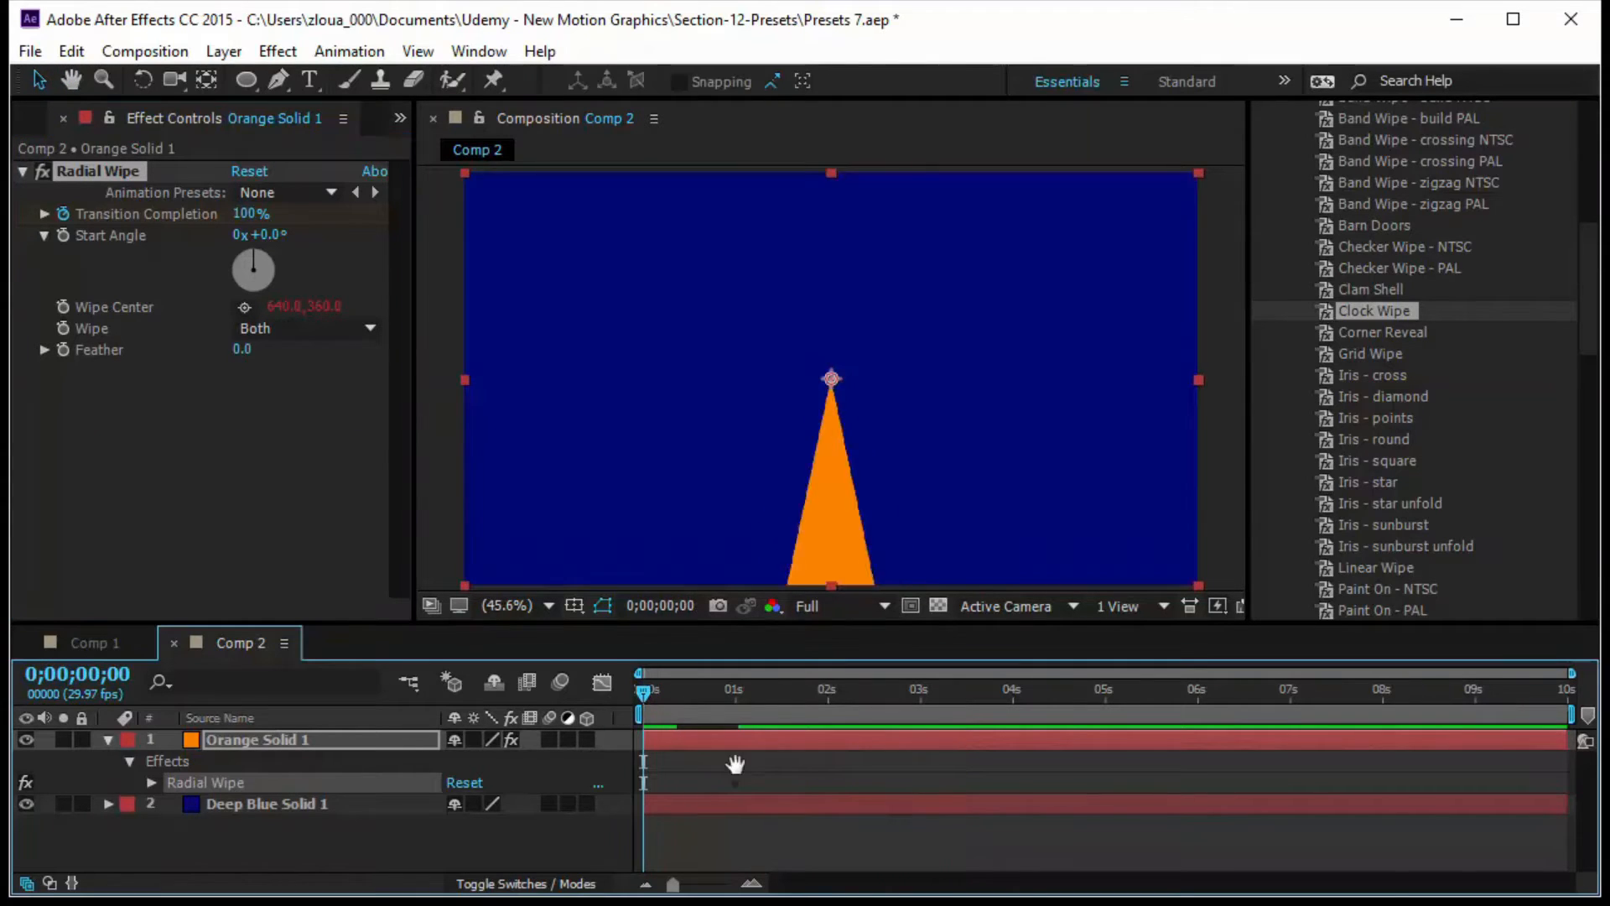
pyautogui.click(642, 691)
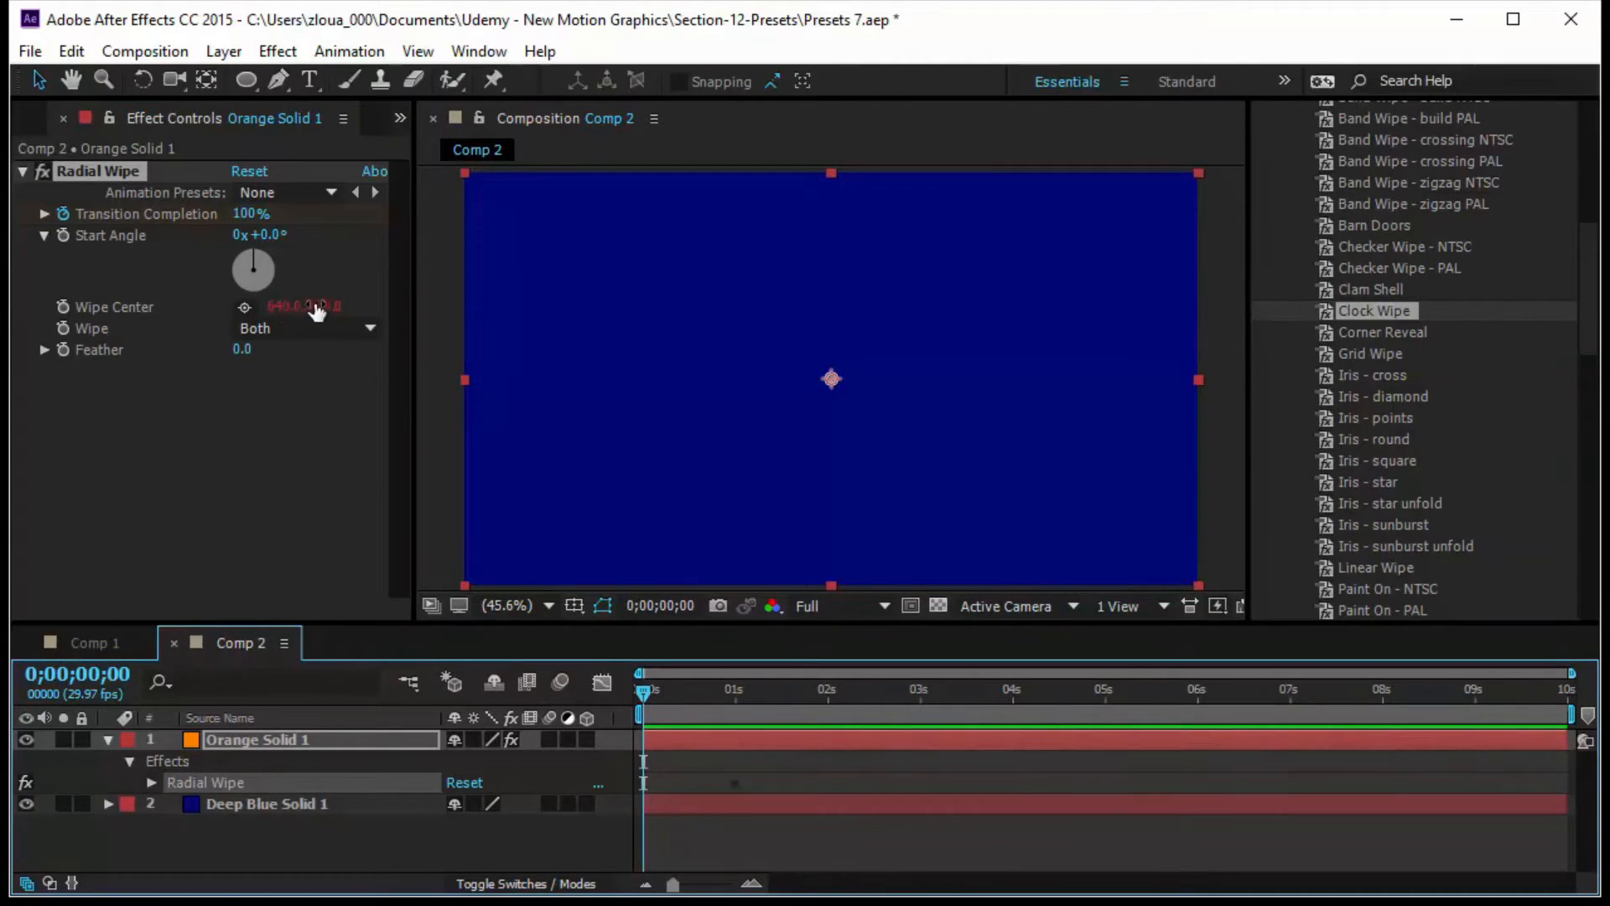
# Reveal the Wipe Center expression of Orange Solid 1's Radial Wipe and disable it.
pyautogui.click(298, 745)
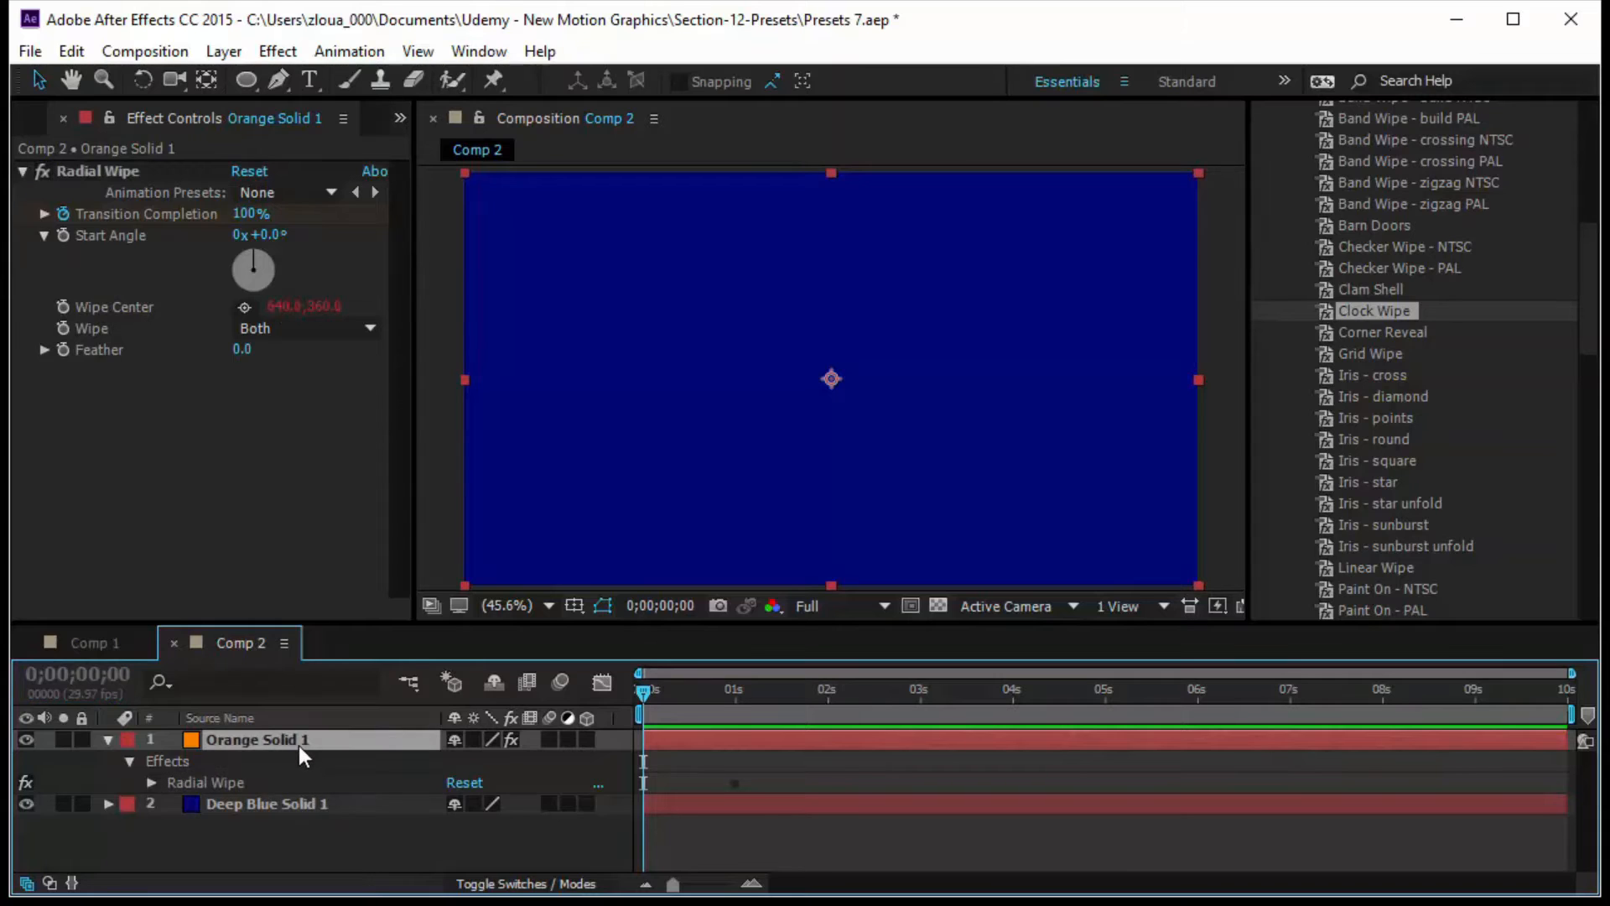
pyautogui.press('e')
pyautogui.press('e')
pyautogui.click(894, 801)
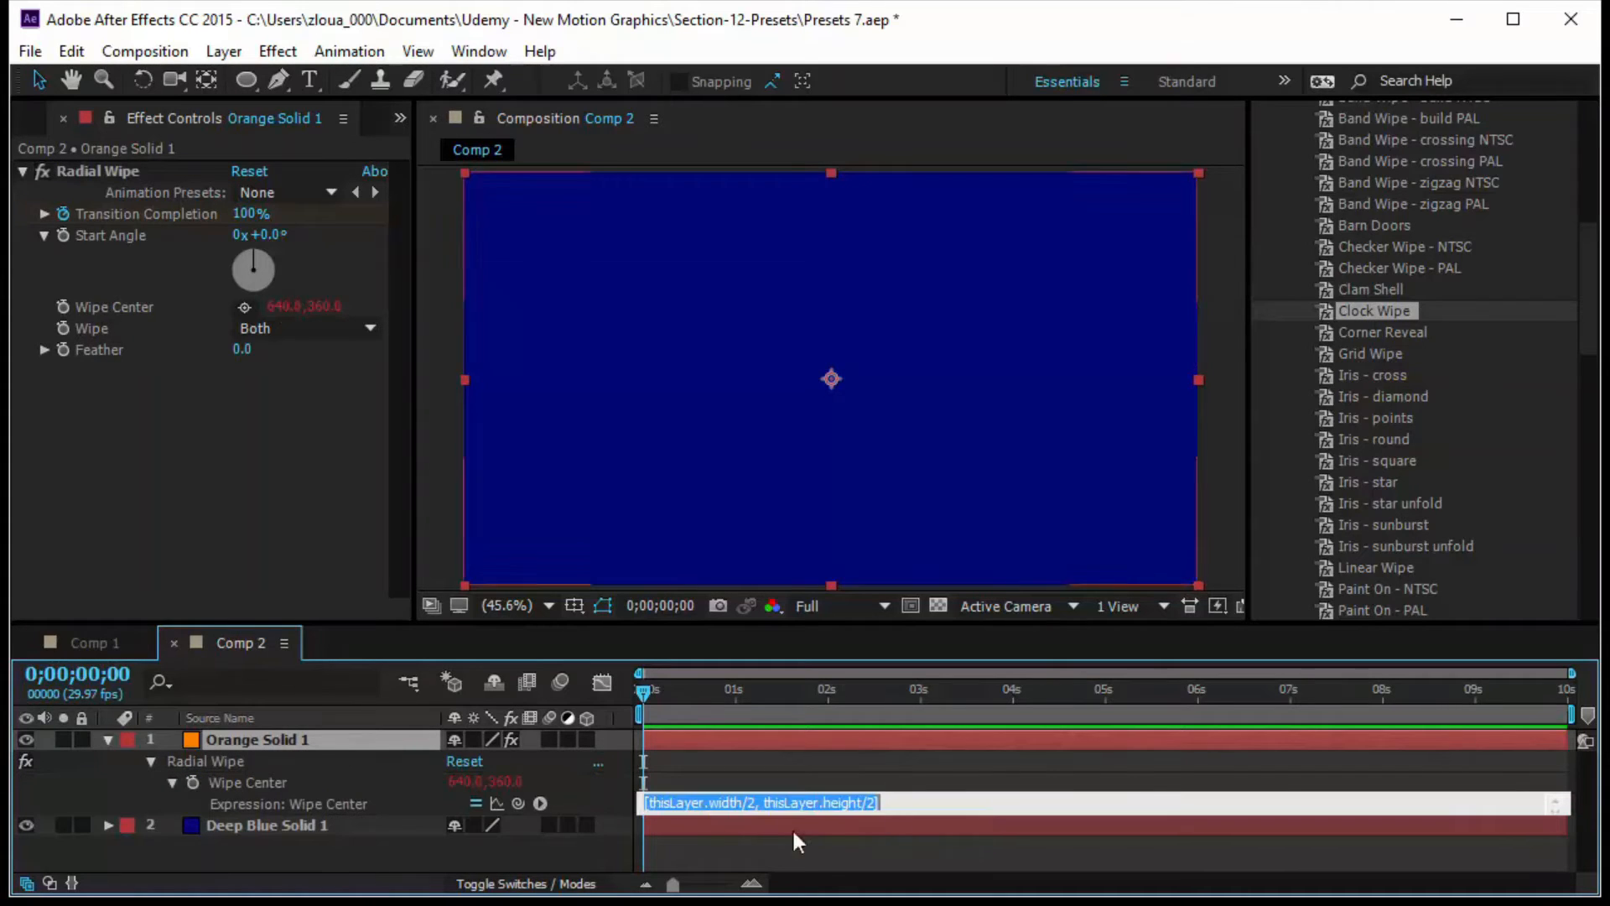
pyautogui.click(721, 782)
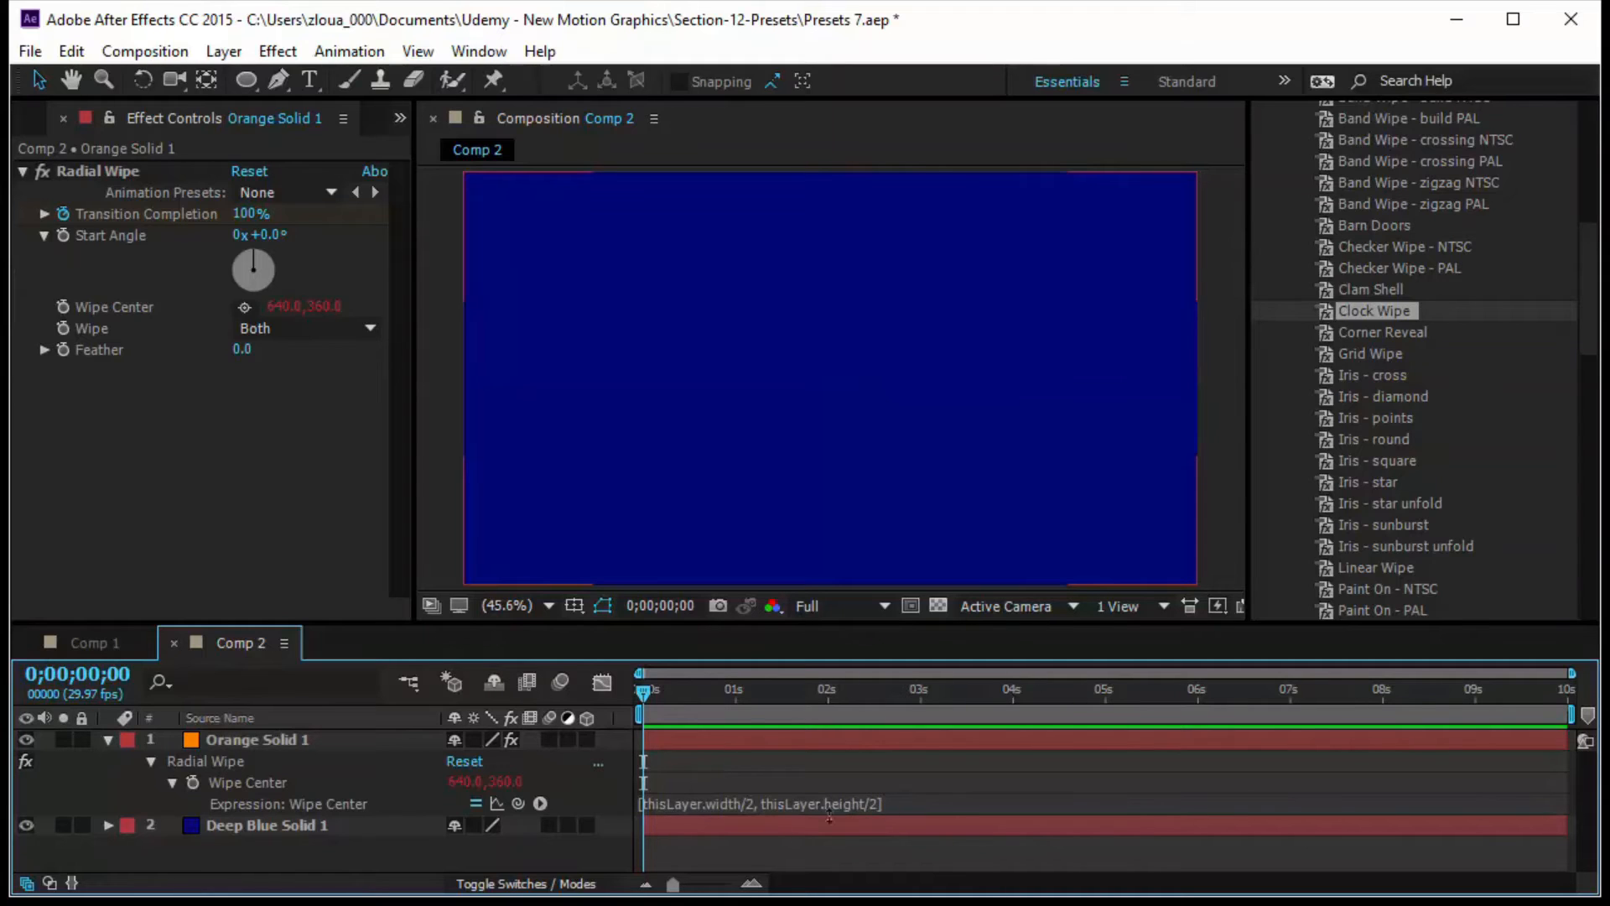
pyautogui.click(474, 803)
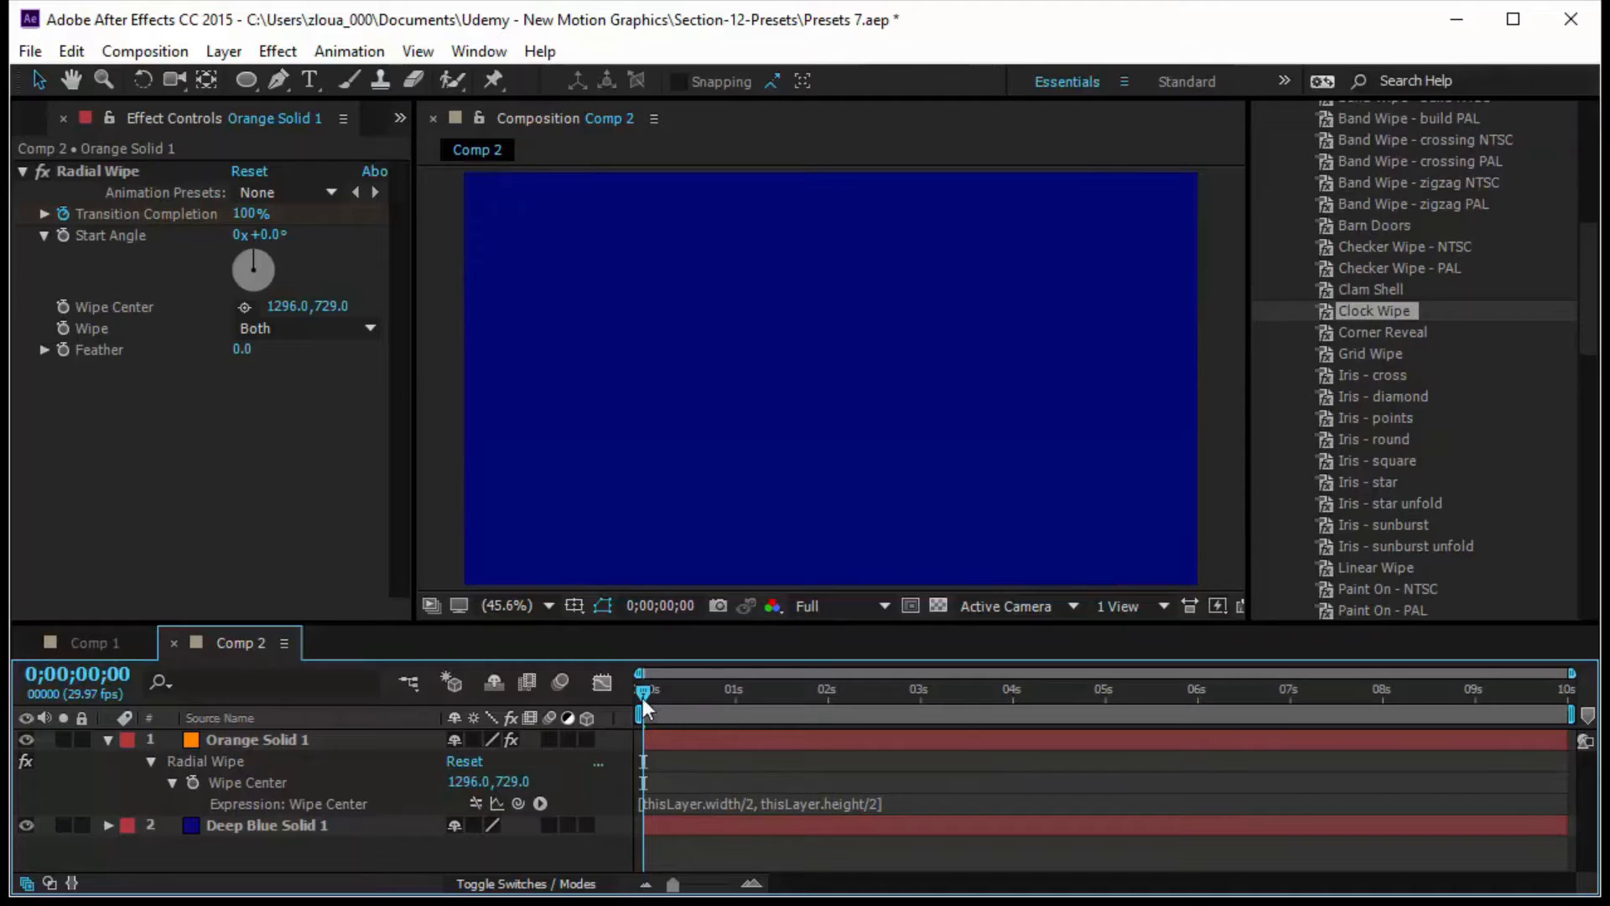
# Set the Radial Wipe's Wipe Center to 640, 360 and preview the transition from the start.
pyautogui.moveTo(642, 693); pyautogui.dragTo(748, 724)
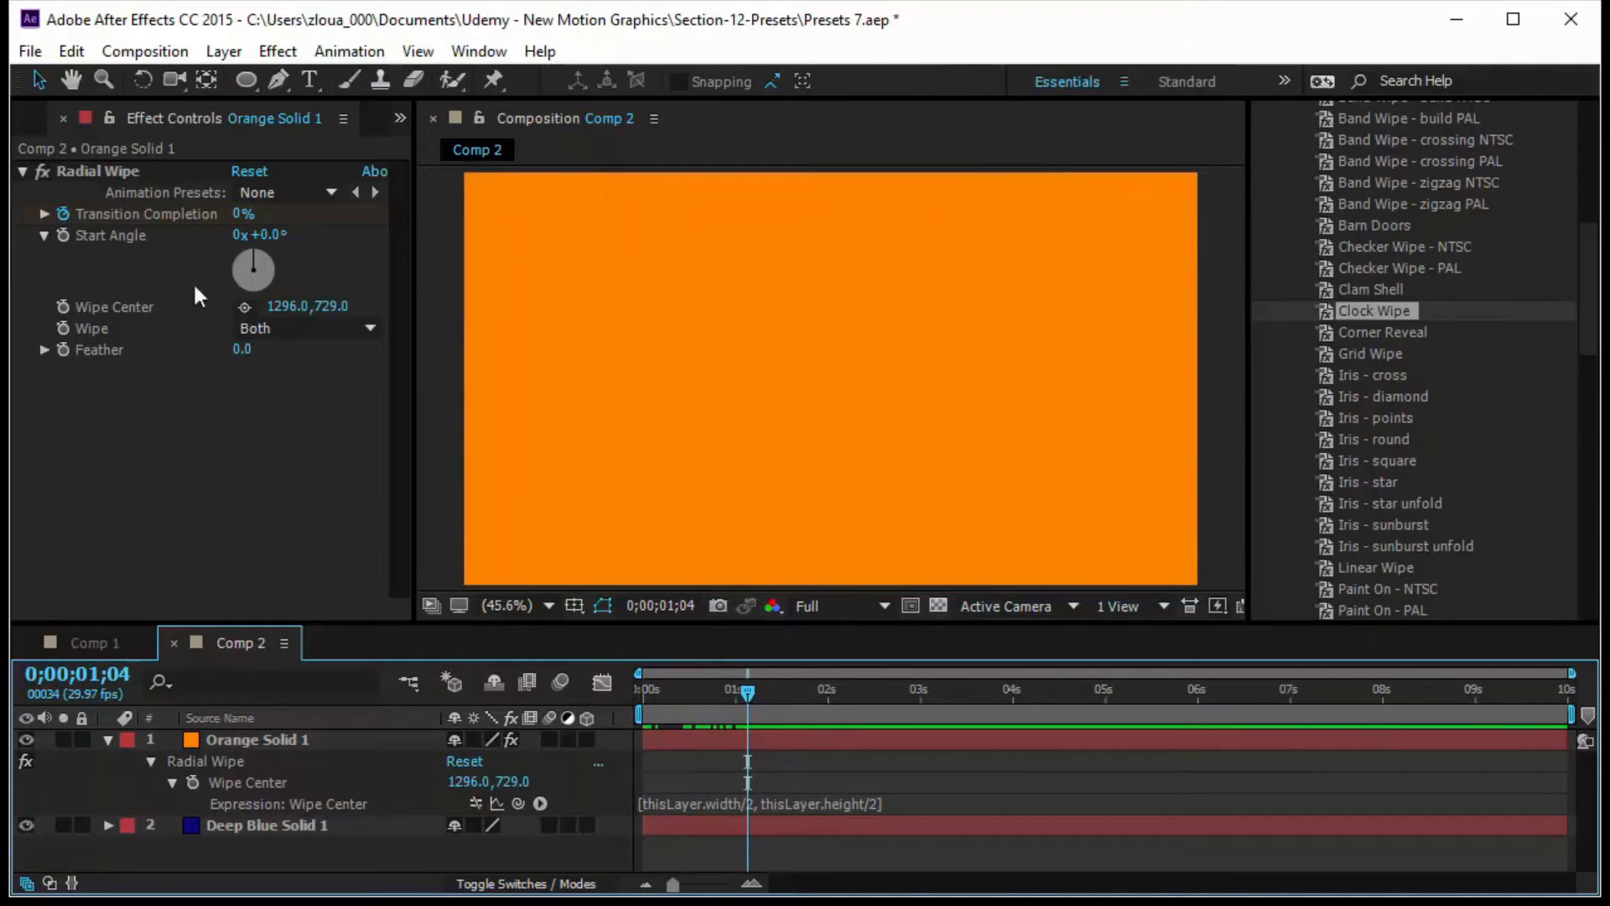
pyautogui.click(302, 307)
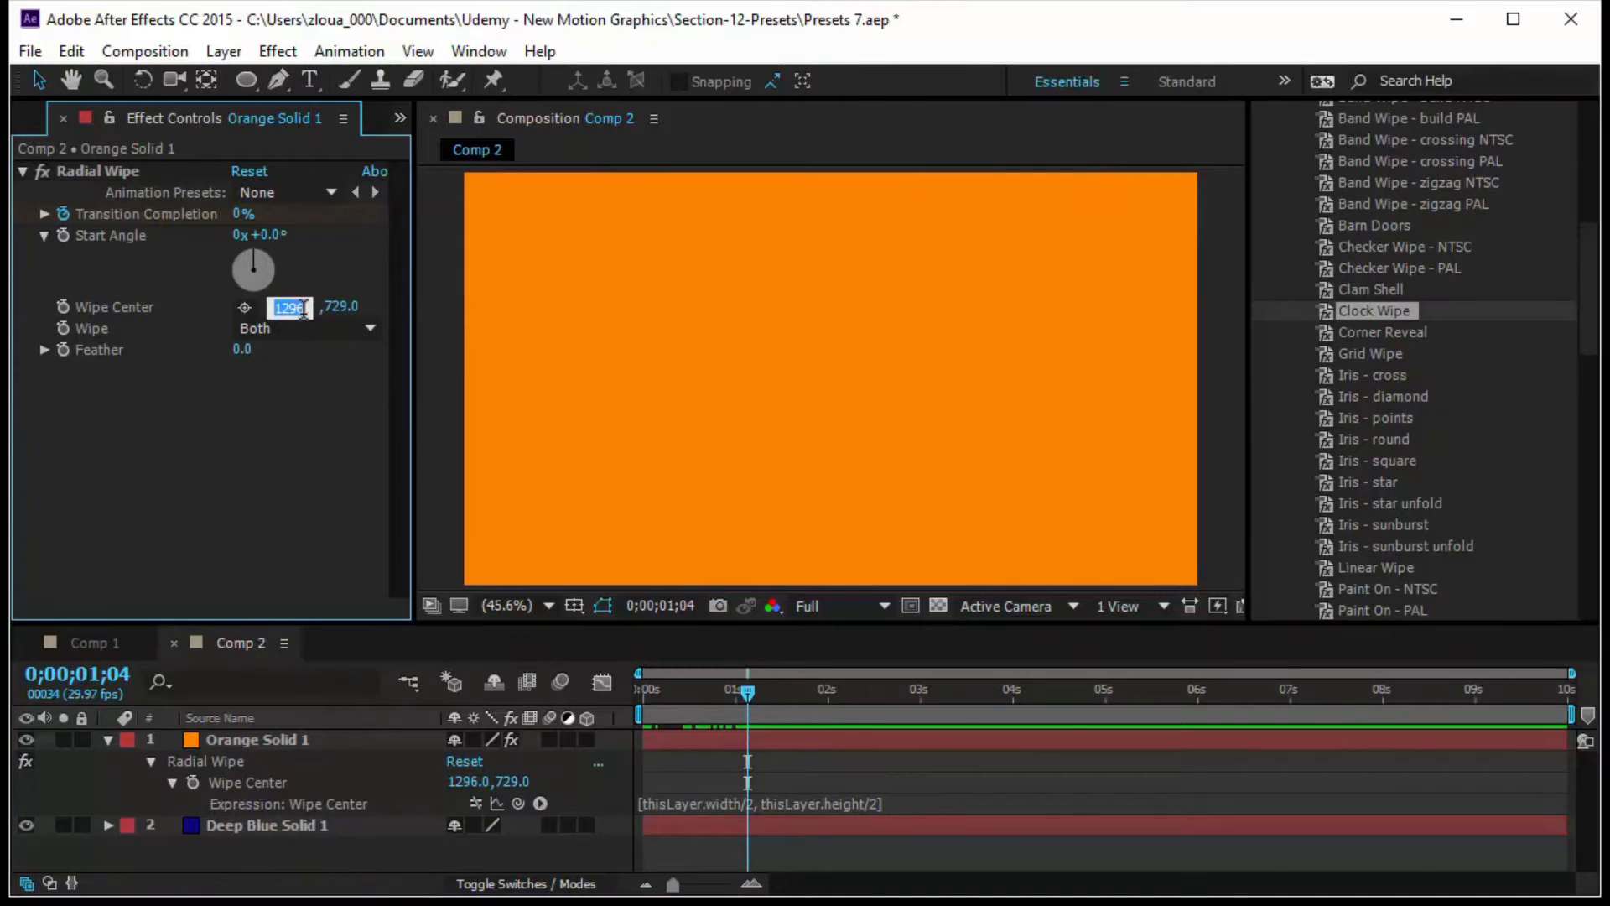
pyautogui.write('640')
pyautogui.press('Tab')
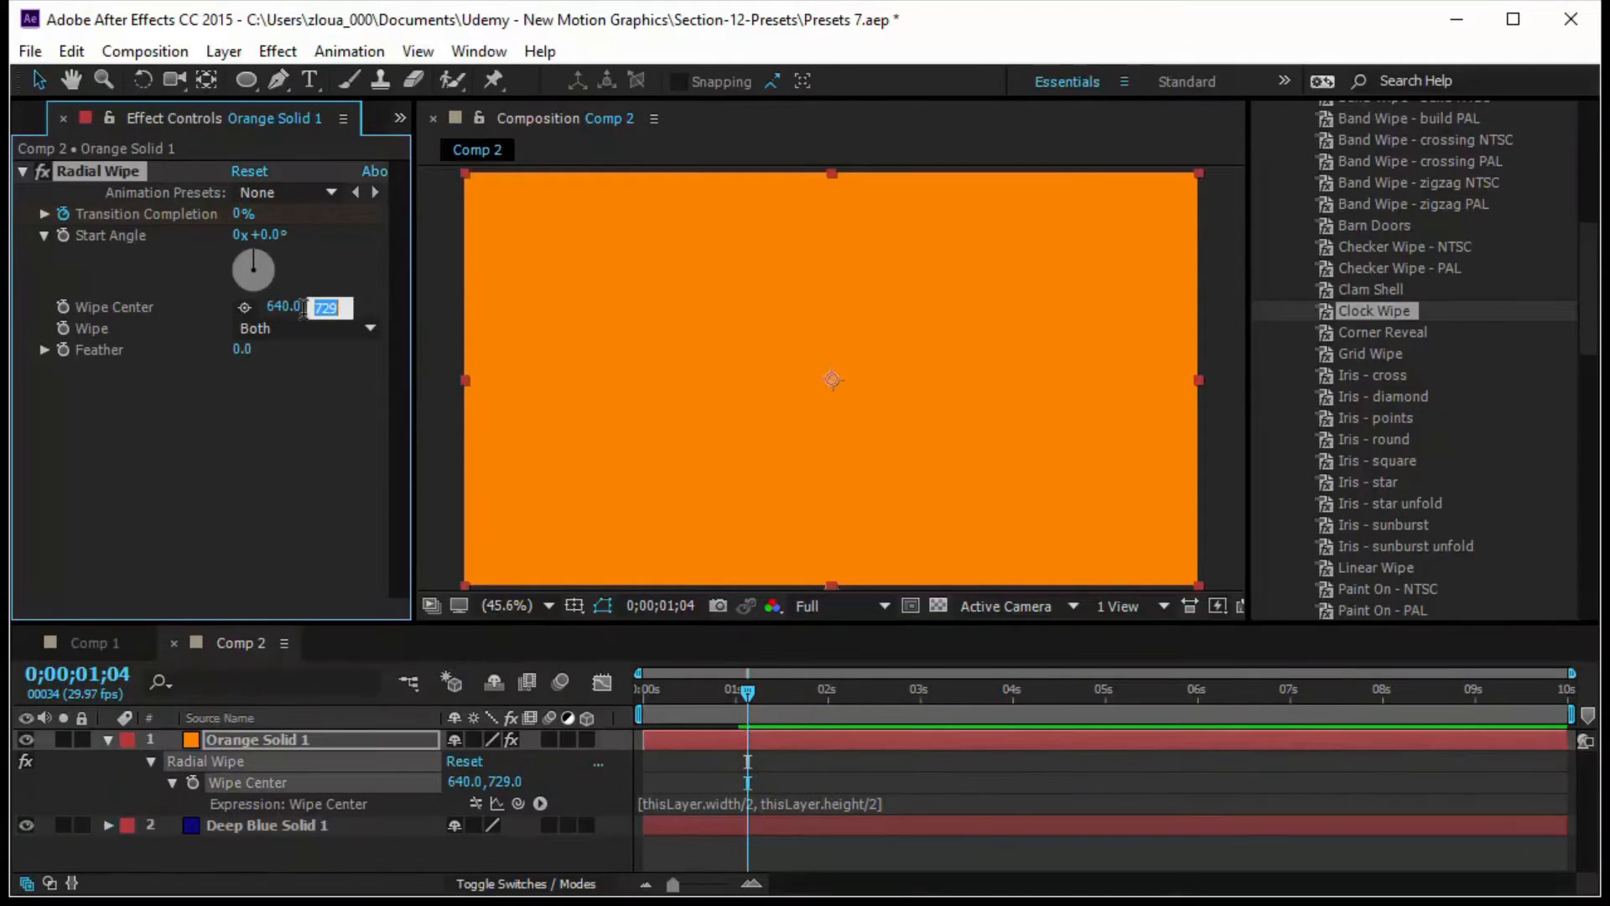
pyautogui.write('360')
pyautogui.press('Return')
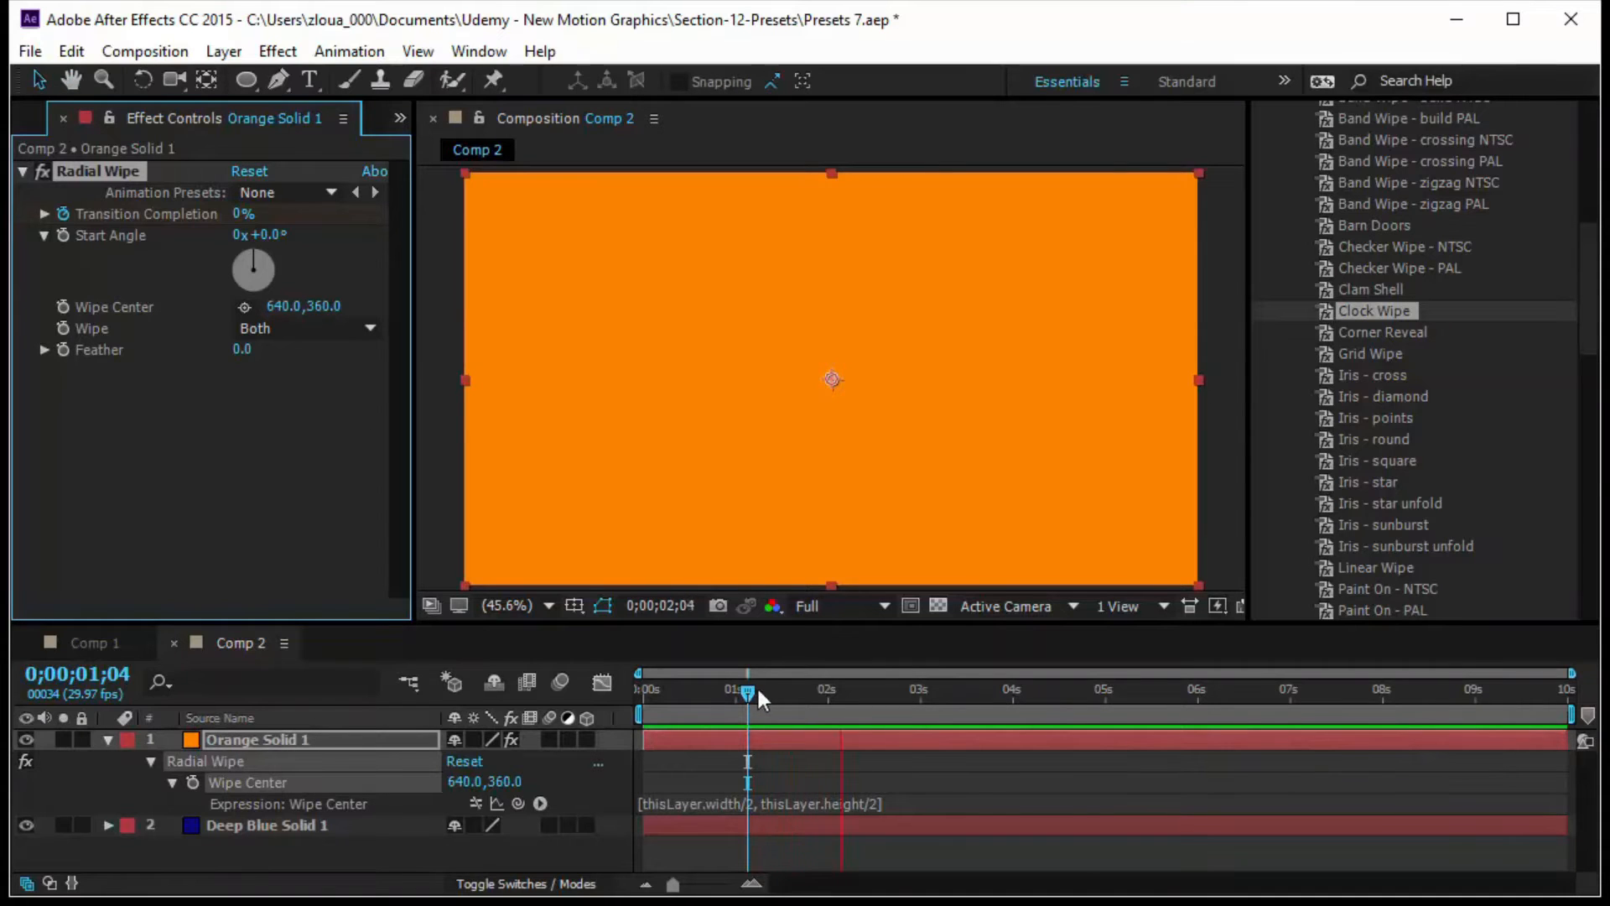
pyautogui.moveTo(747, 690); pyautogui.dragTo(542, 711)
pyautogui.press('space')
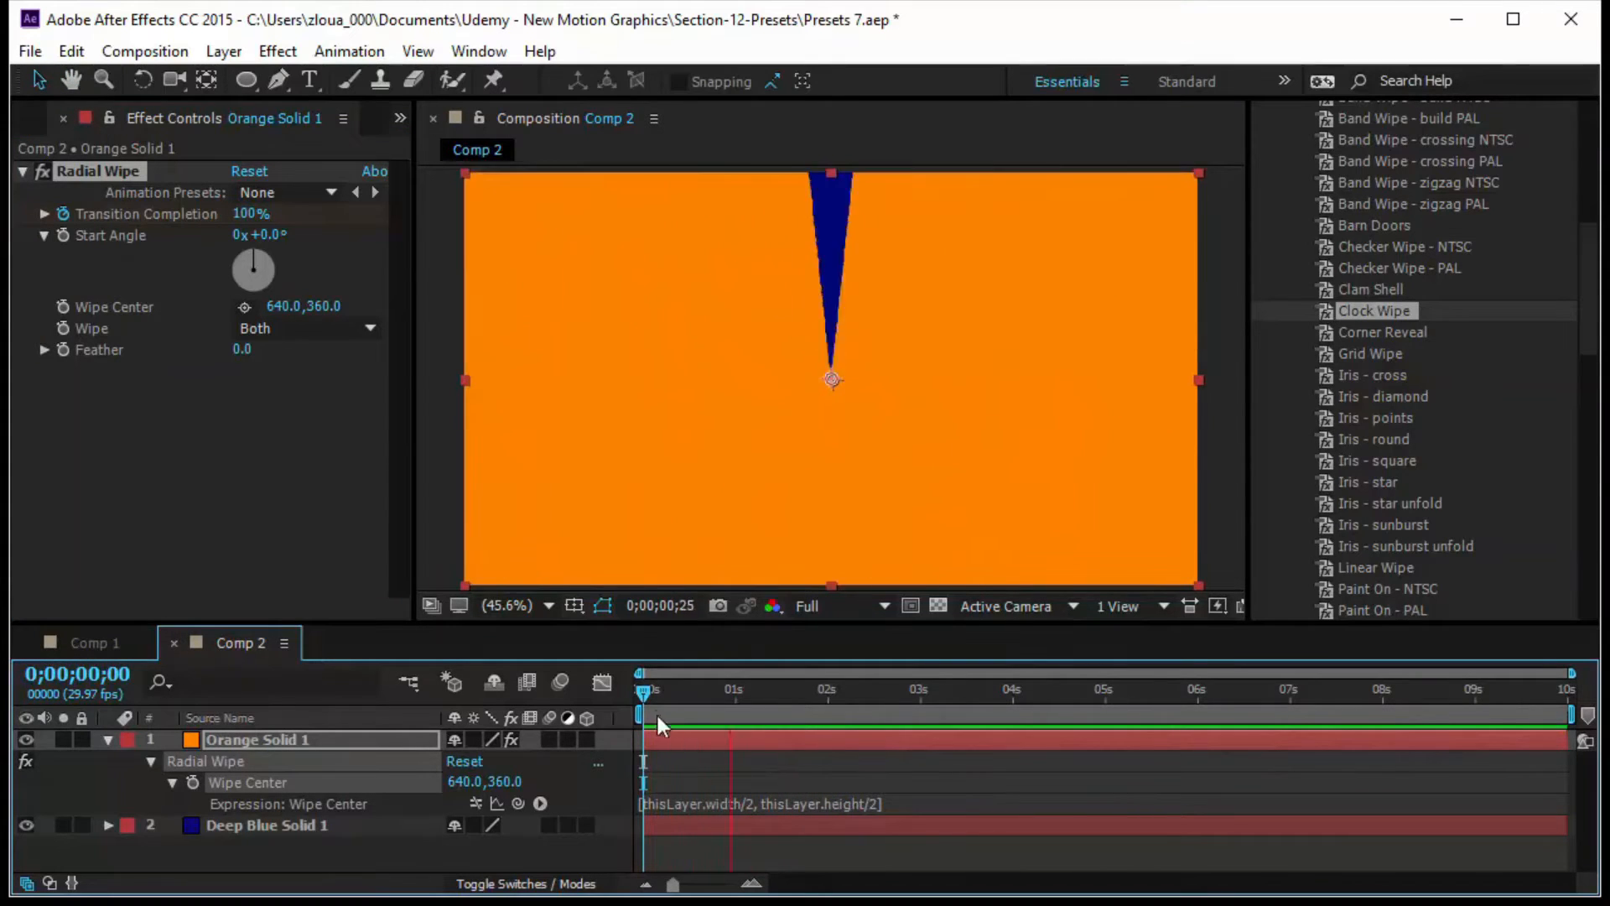
# Set the Radial Wipe's Start Angle to 90° partway through the transition and preview the result.
pyautogui.moveTo(646, 697)
pyautogui.mouseDown()
pyautogui.moveTo(688, 701)
pyautogui.moveTo(676, 707)
pyautogui.mouseUp()
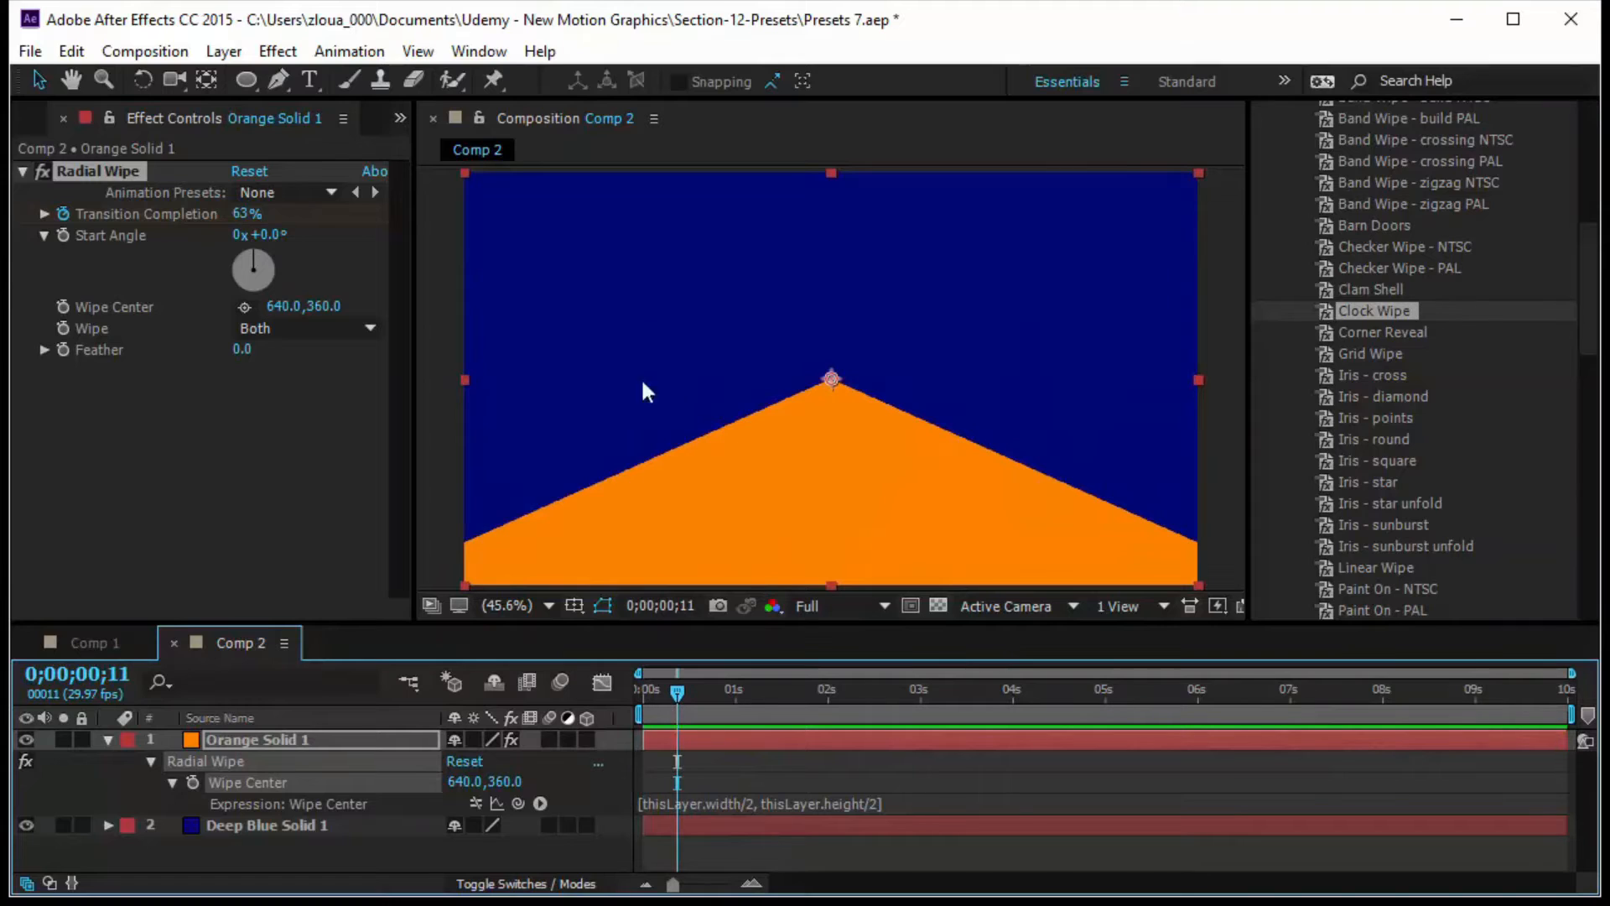
pyautogui.moveTo(255, 266); pyautogui.dragTo(394, 267)
pyautogui.click(263, 235)
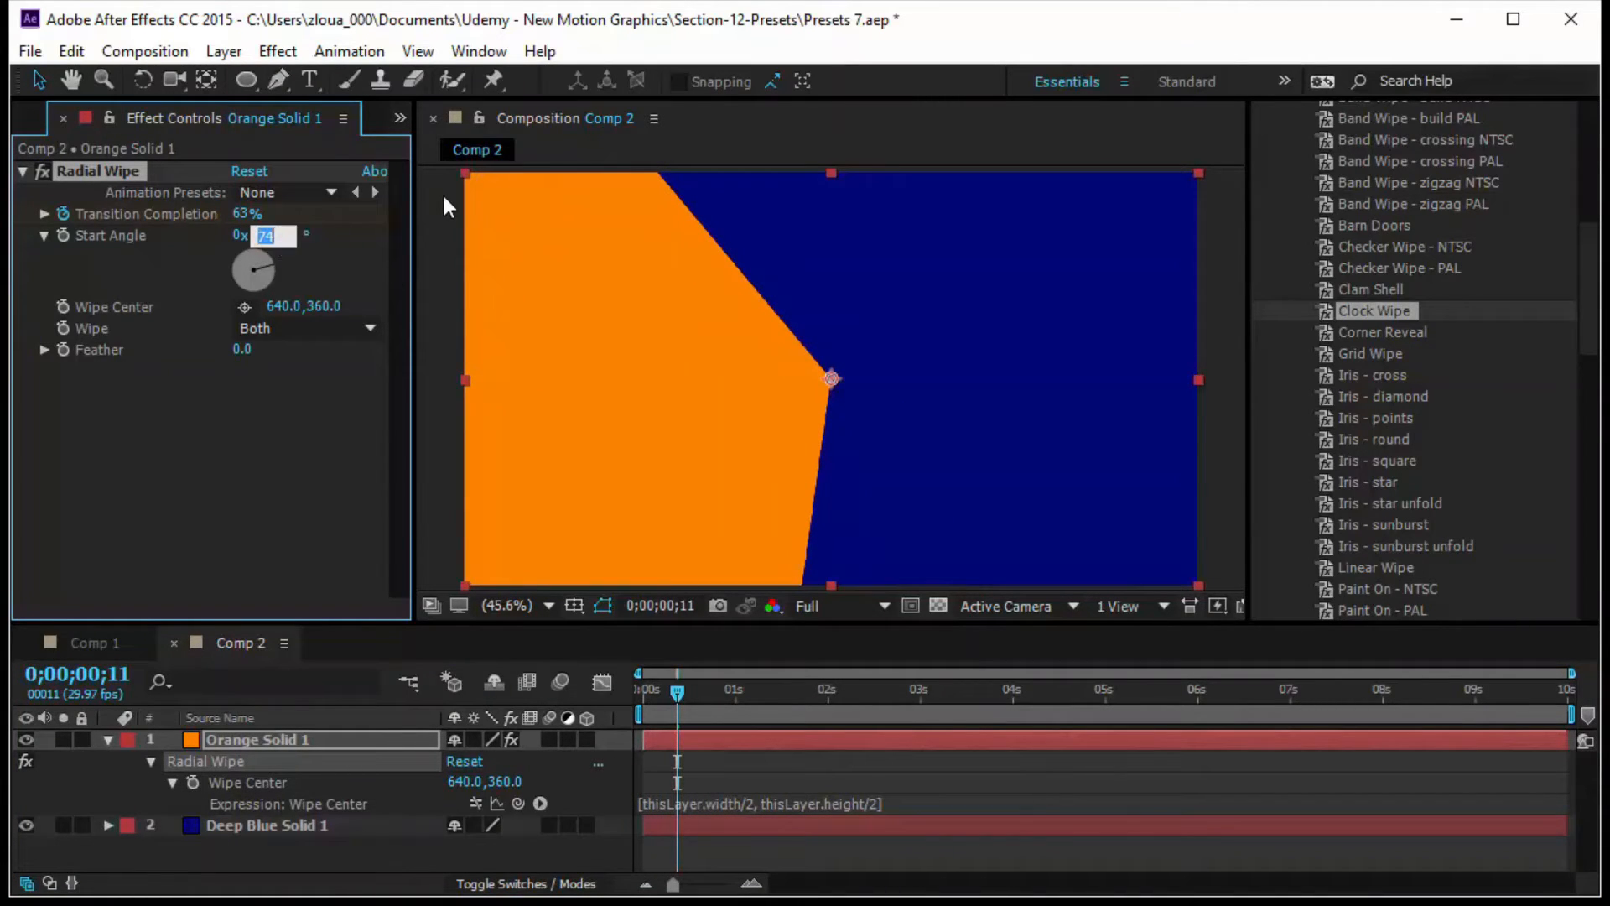
pyautogui.write('90')
pyautogui.press('Return')
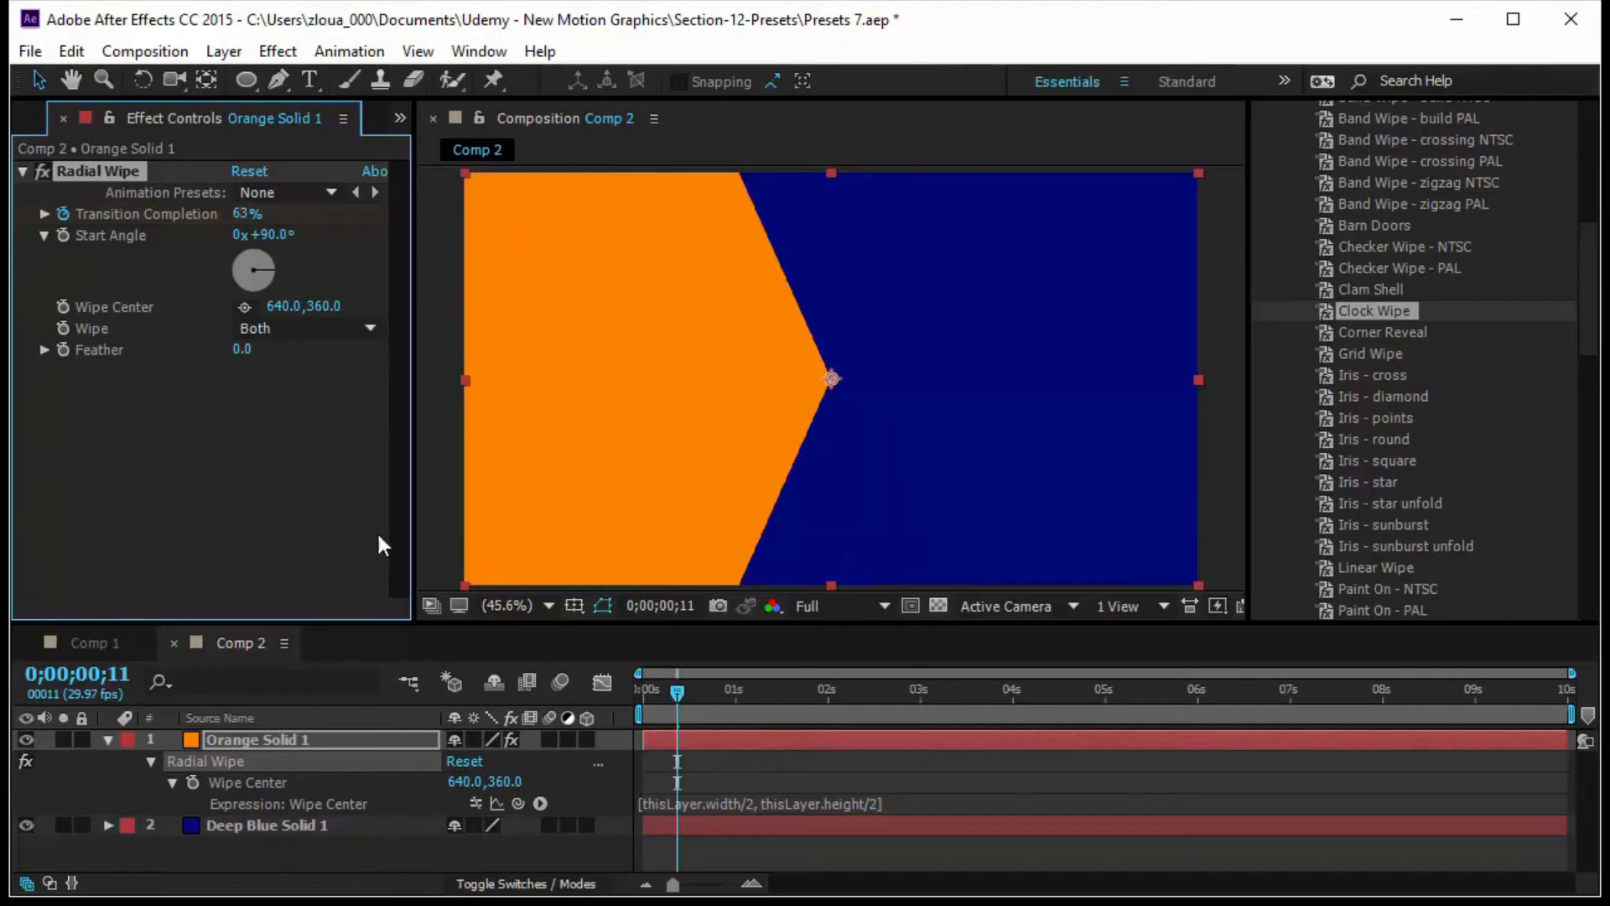
pyautogui.click(671, 695)
pyautogui.press('space')
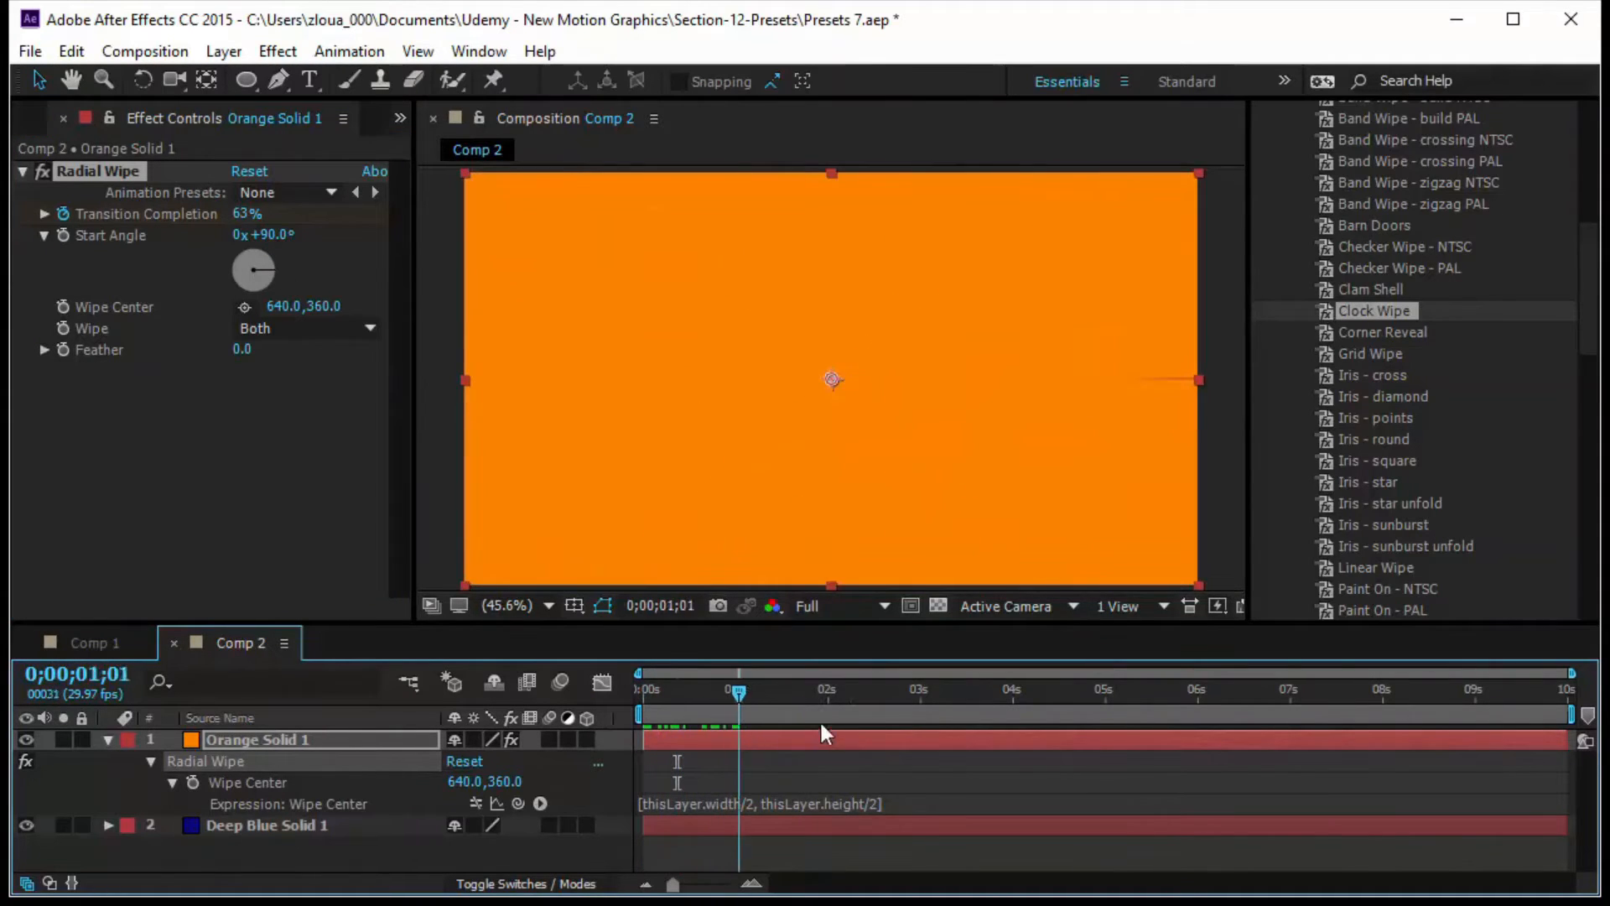
pyautogui.press('space')
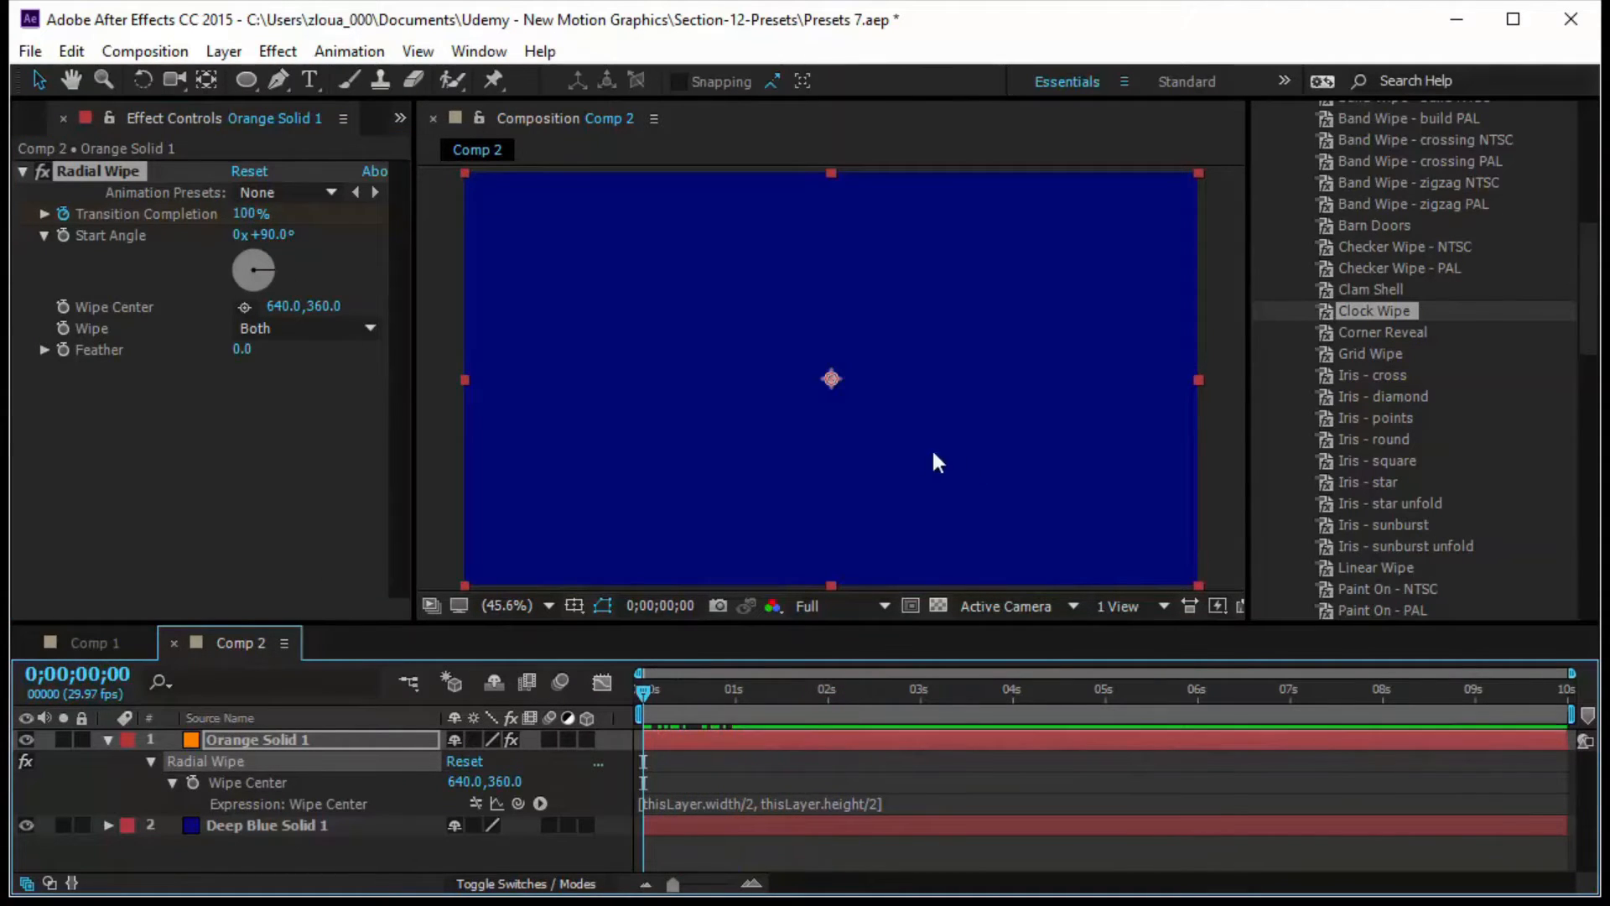
# Keyframe the Wipe Center at the start of the timeline with an X value of 0.
pyautogui.click(64, 306)
pyautogui.click(275, 306)
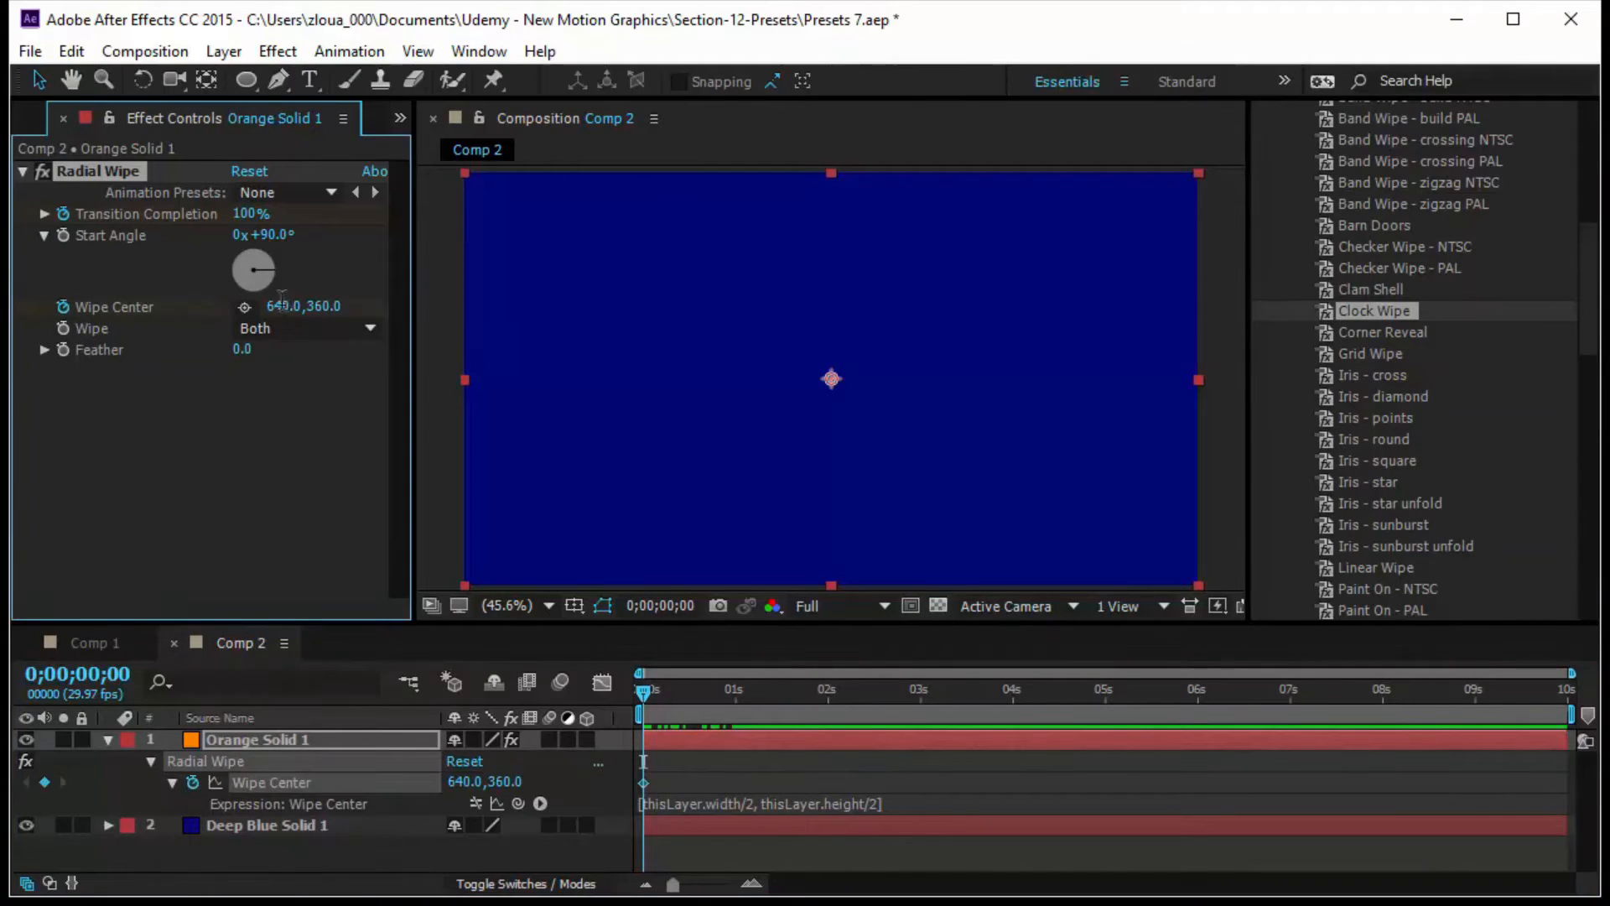
pyautogui.write('0')
pyautogui.press('Return')
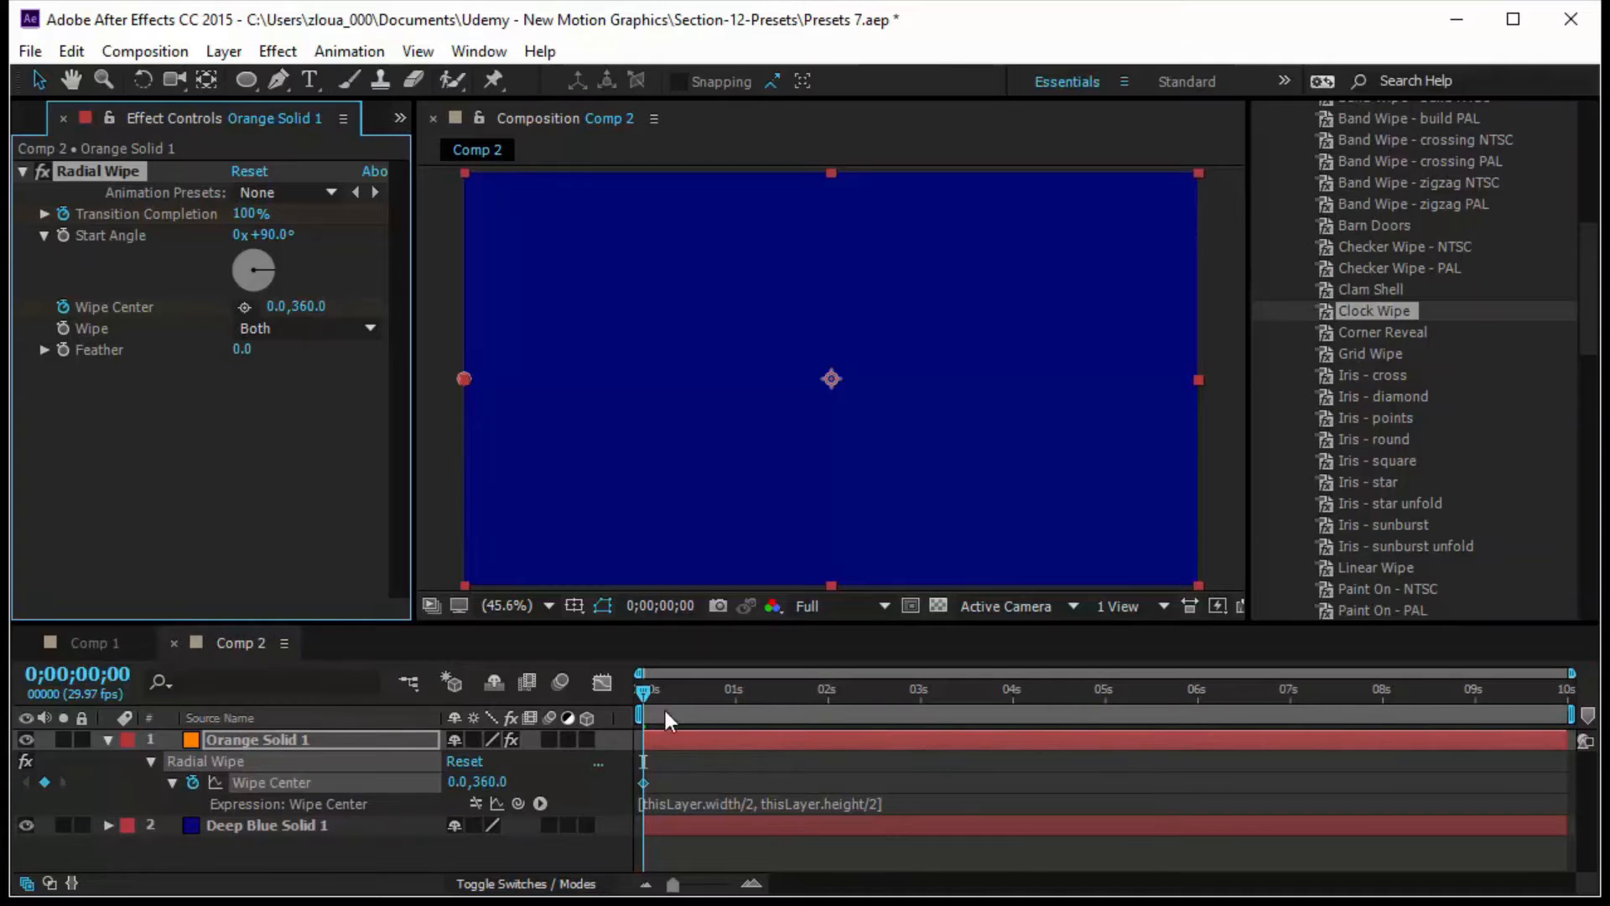
# Add a second Wipe Center keyframe at 0;00;01;02 with an X value of 640.
pyautogui.moveTo(671, 696); pyautogui.dragTo(733, 711)
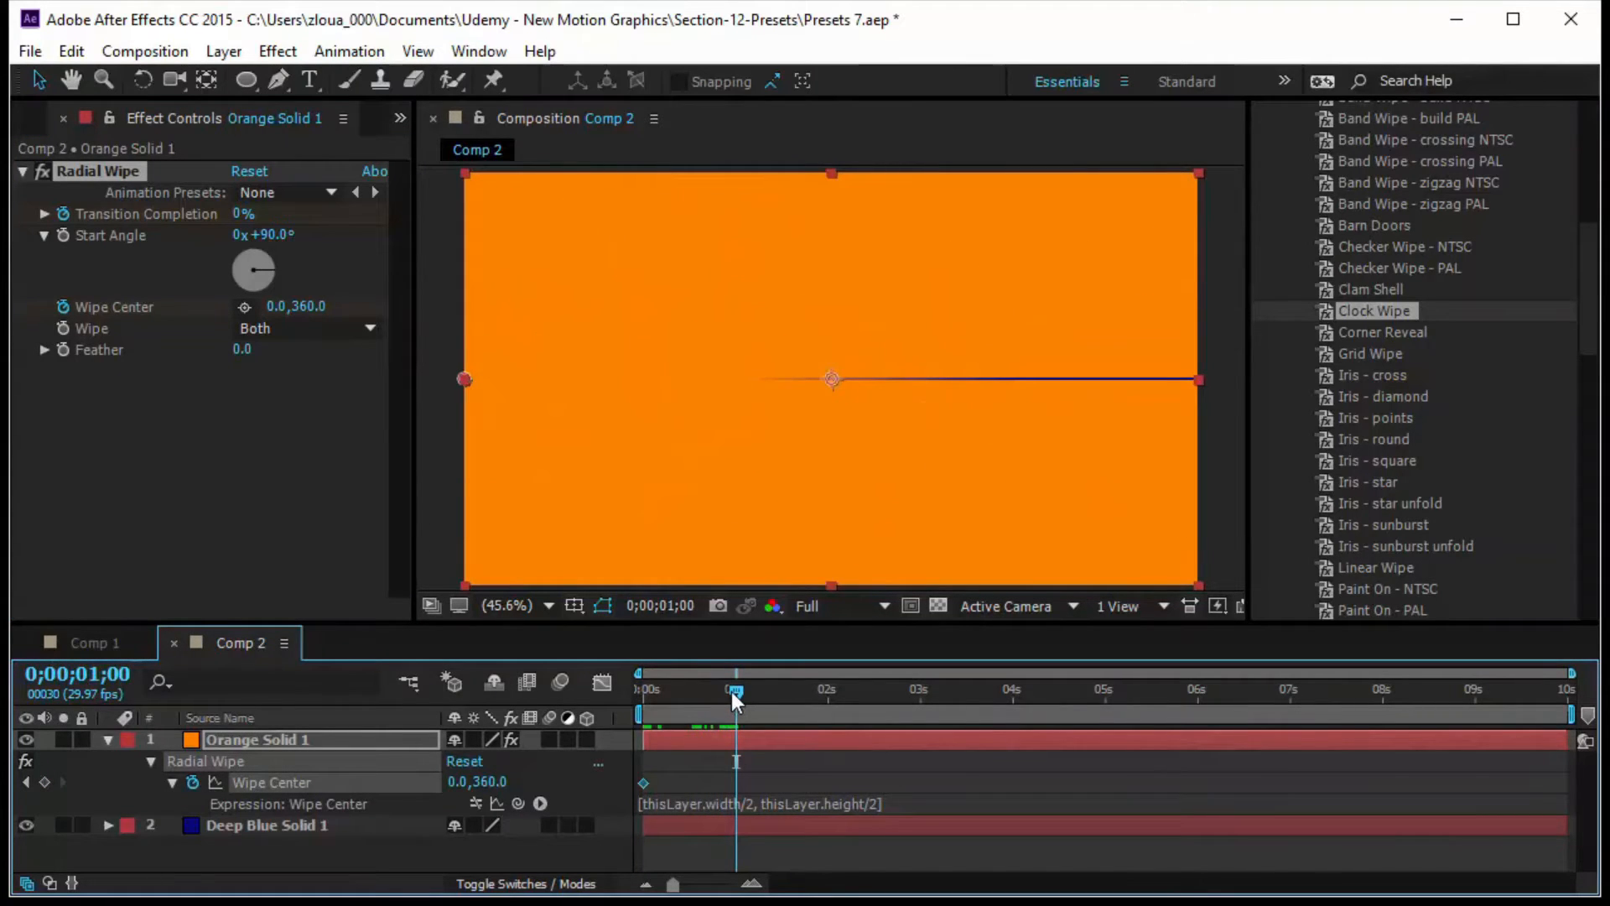
pyautogui.moveTo(731, 691); pyautogui.dragTo(737, 693)
pyautogui.click(277, 306)
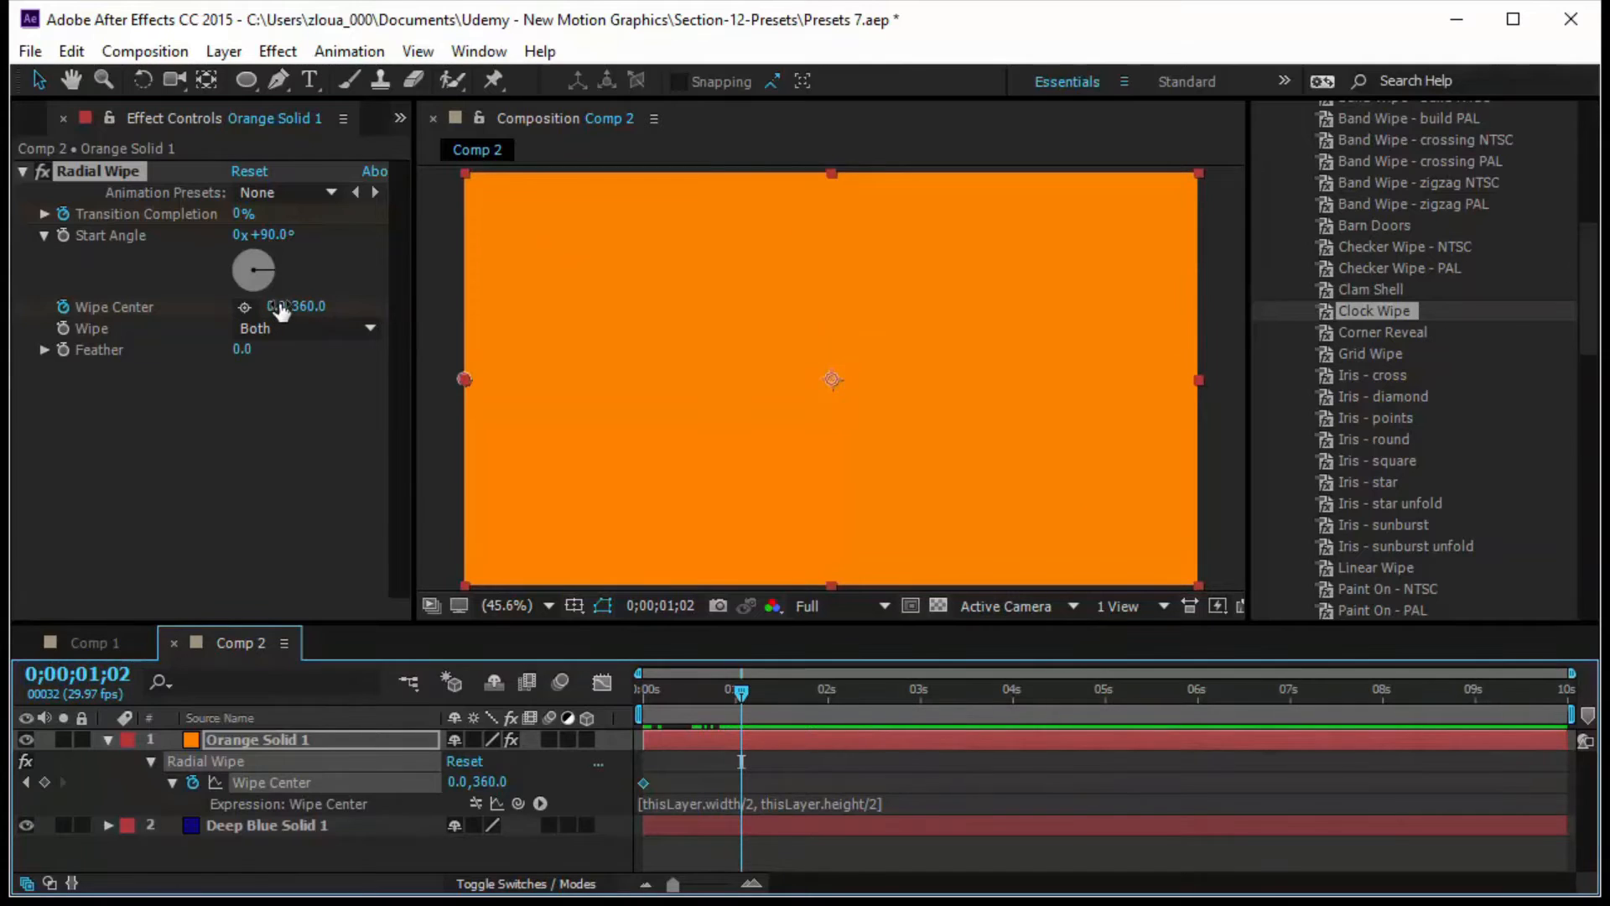
pyautogui.write('640')
pyautogui.press('Return')
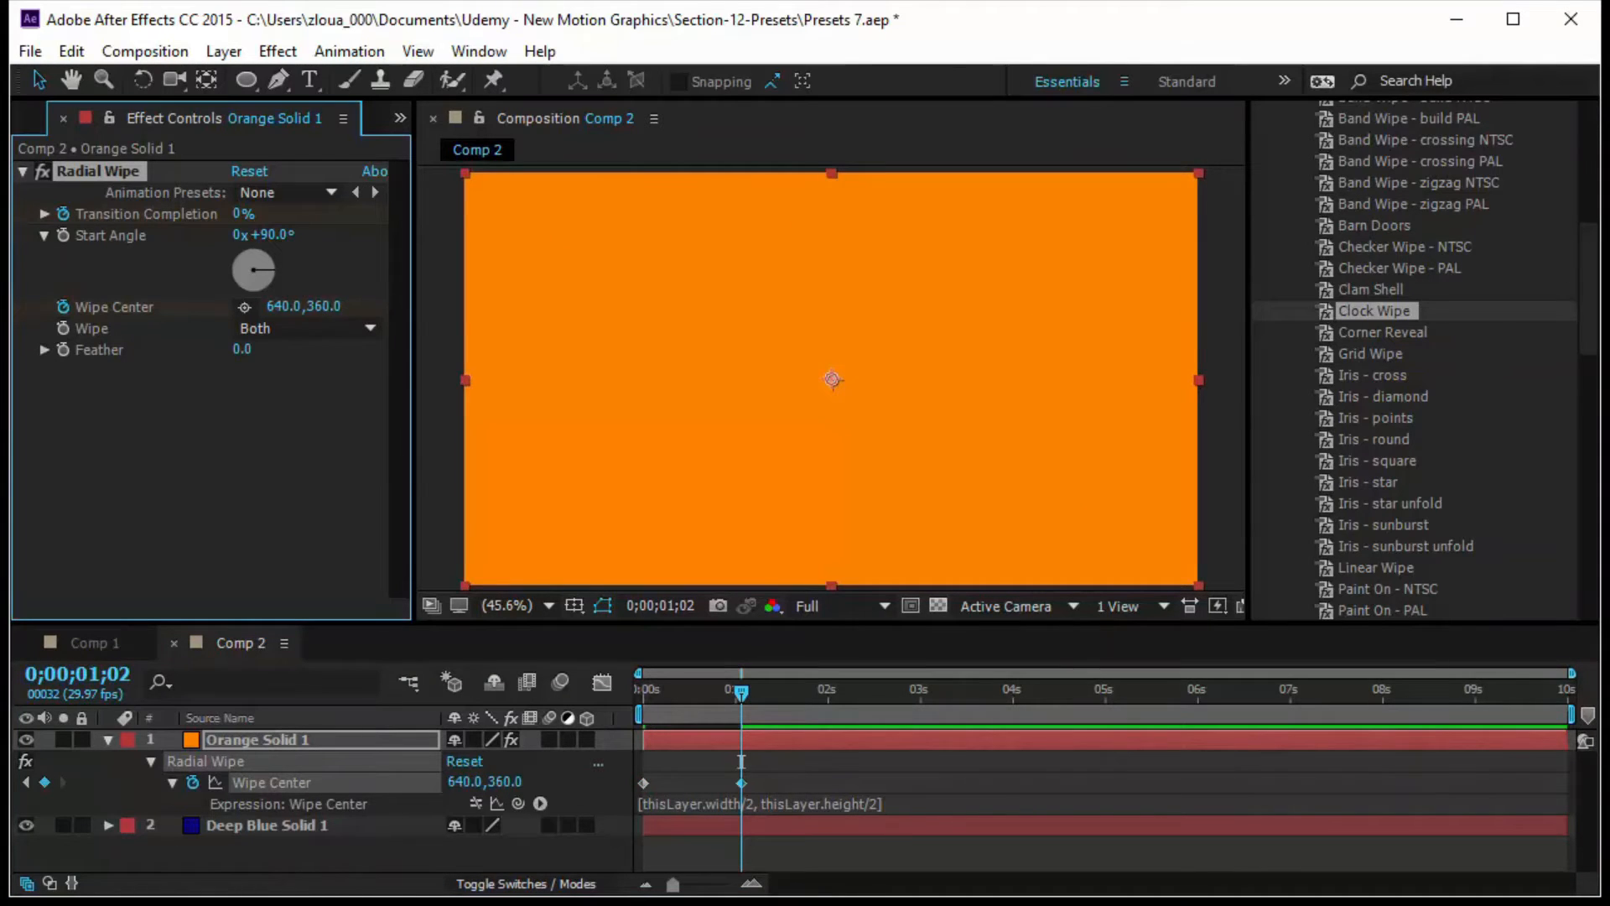
# Preview the animated Wipe Center on Orange Solid 1 from the start and return to the first frame.
pyautogui.moveTo(738, 693); pyautogui.dragTo(612, 747)
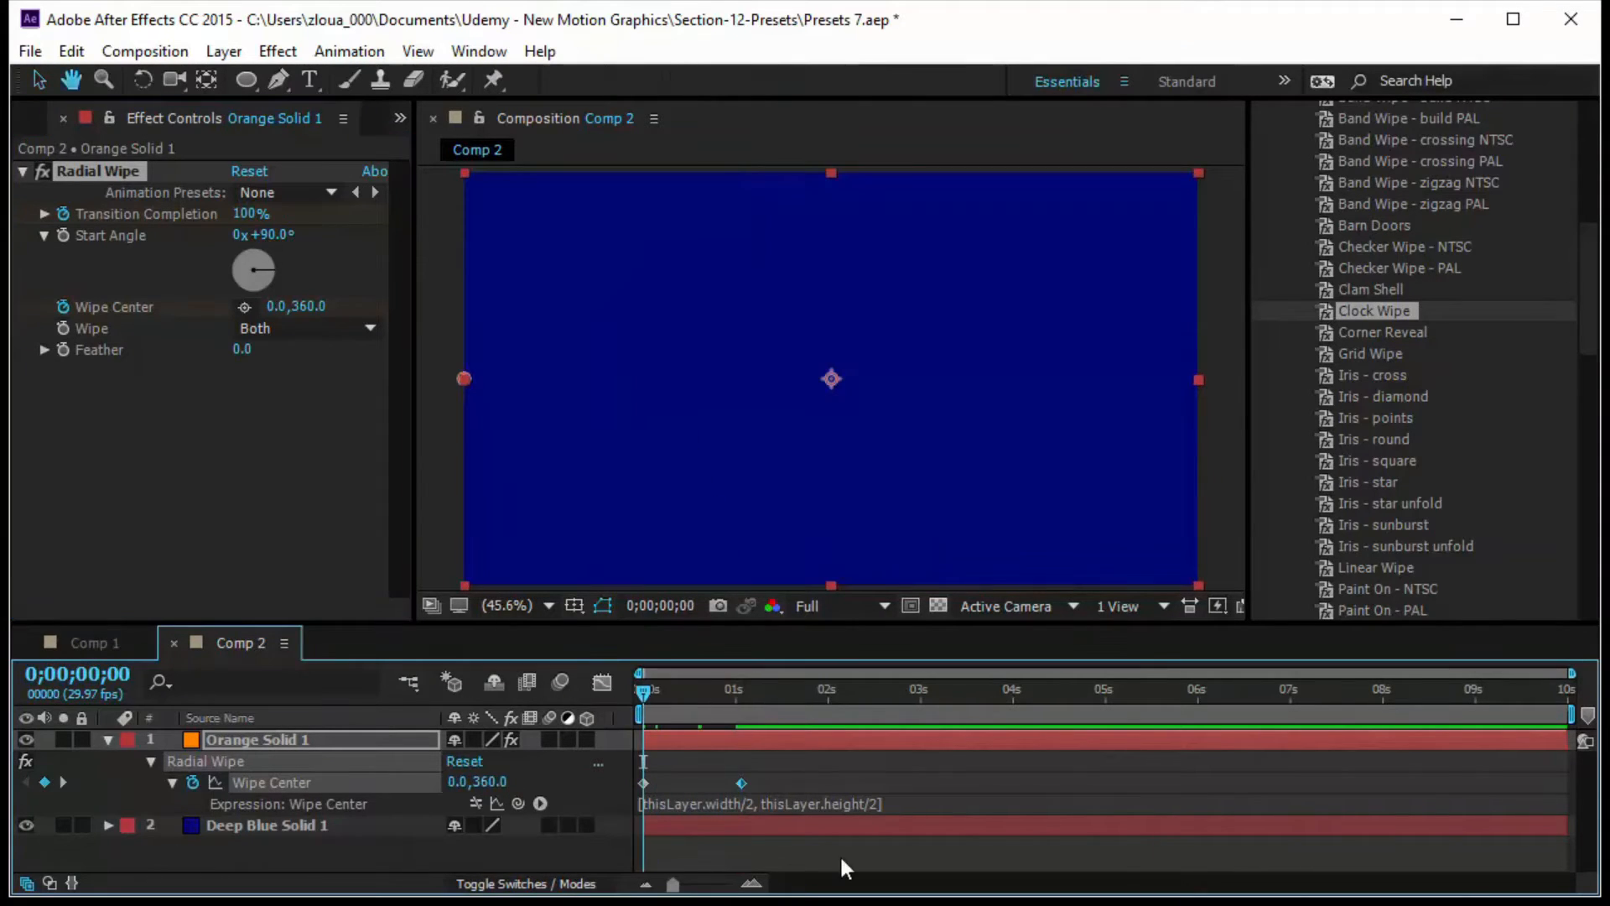
pyautogui.press('space')
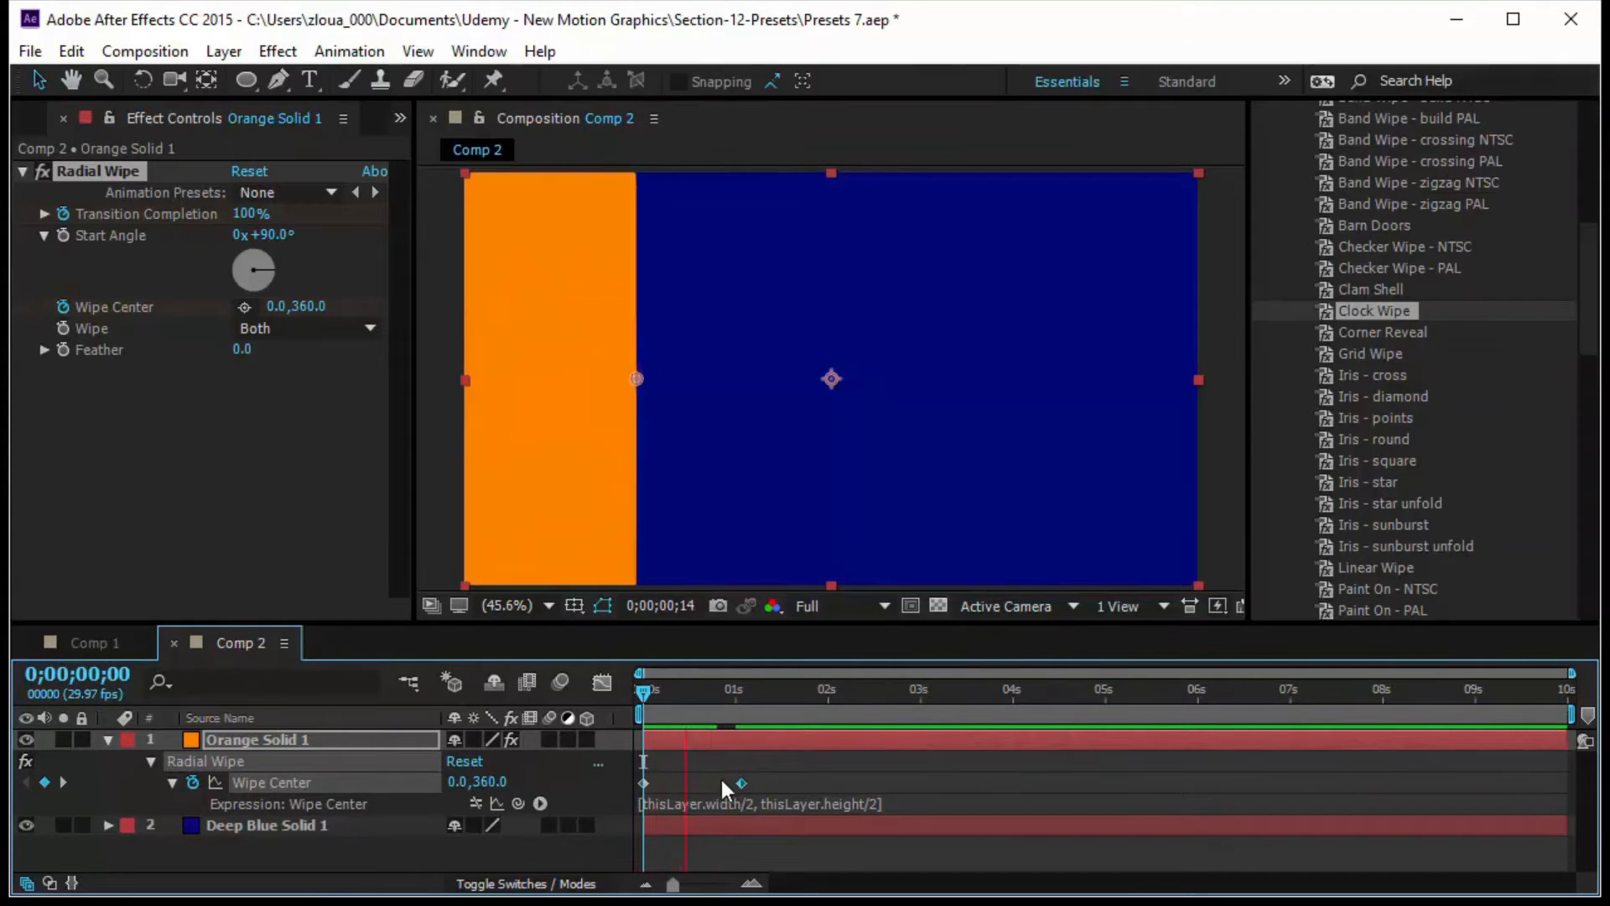
pyautogui.click(722, 767)
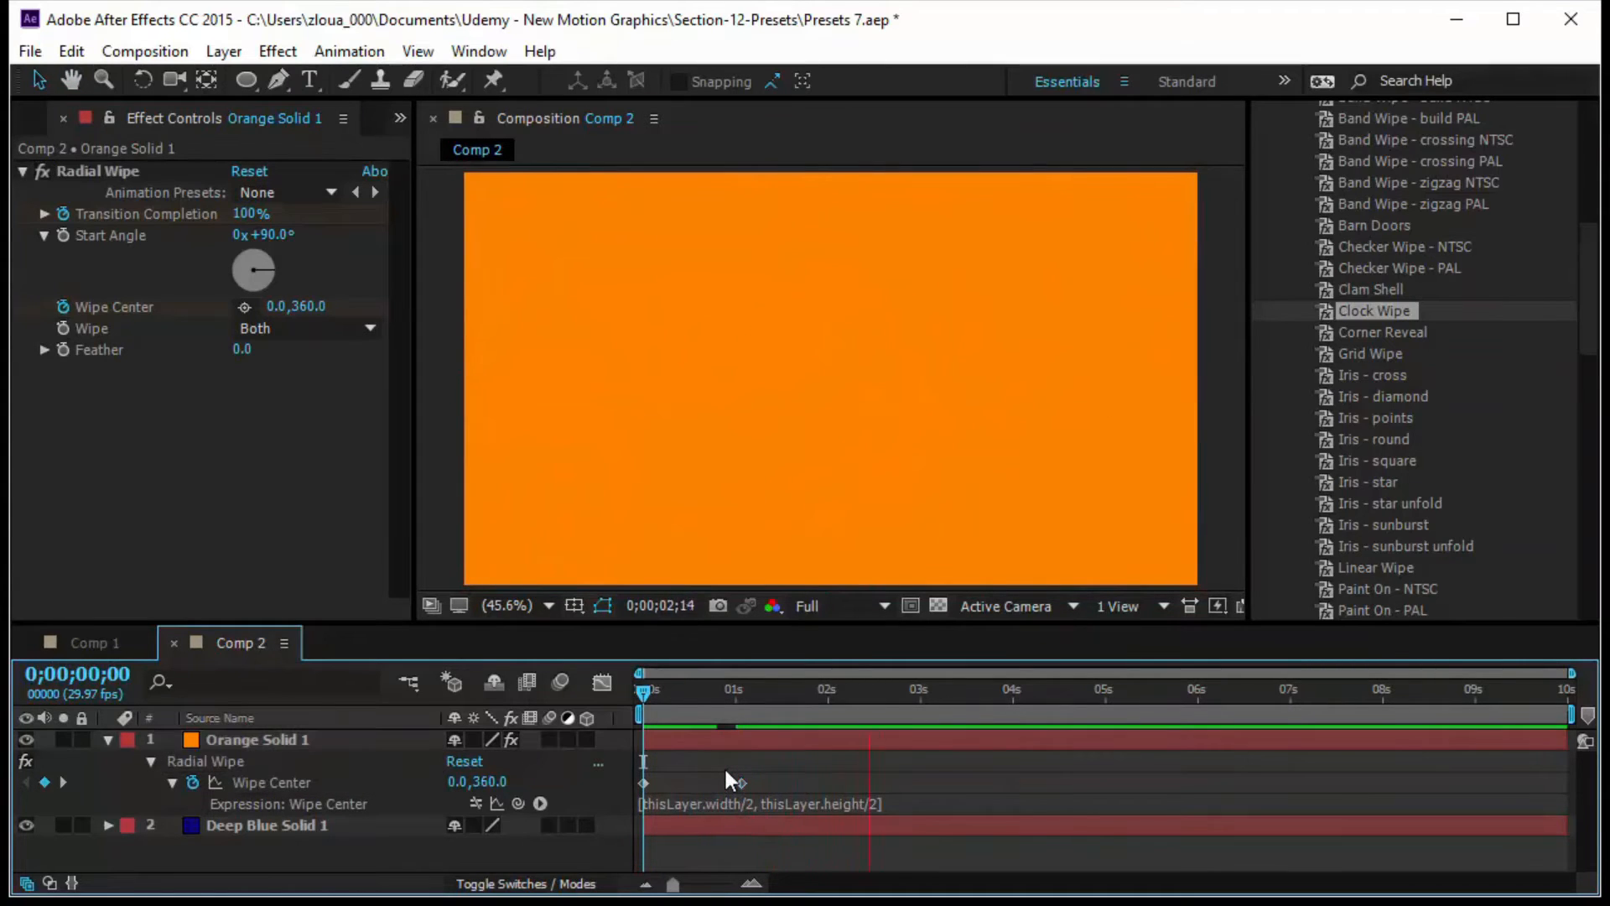
pyautogui.press('space')
pyautogui.moveTo(886, 698); pyautogui.dragTo(615, 719)
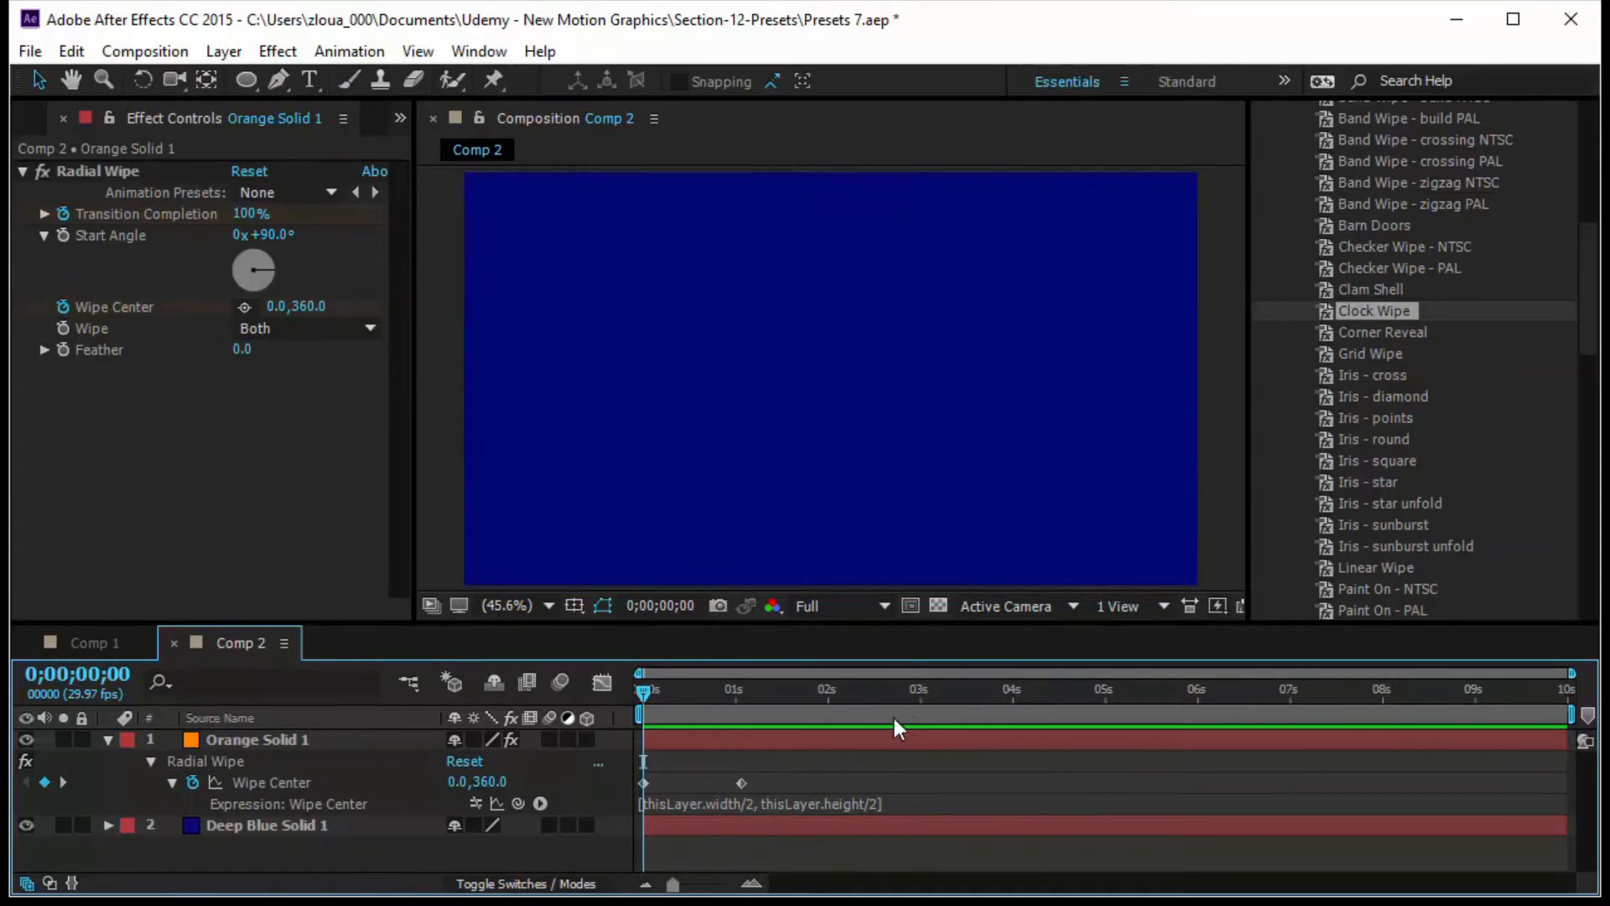
# End the Comp 2 work area at 0;00;03;00 and preview the wipe from the start.
pyautogui.click(921, 697)
pyautogui.press('n')
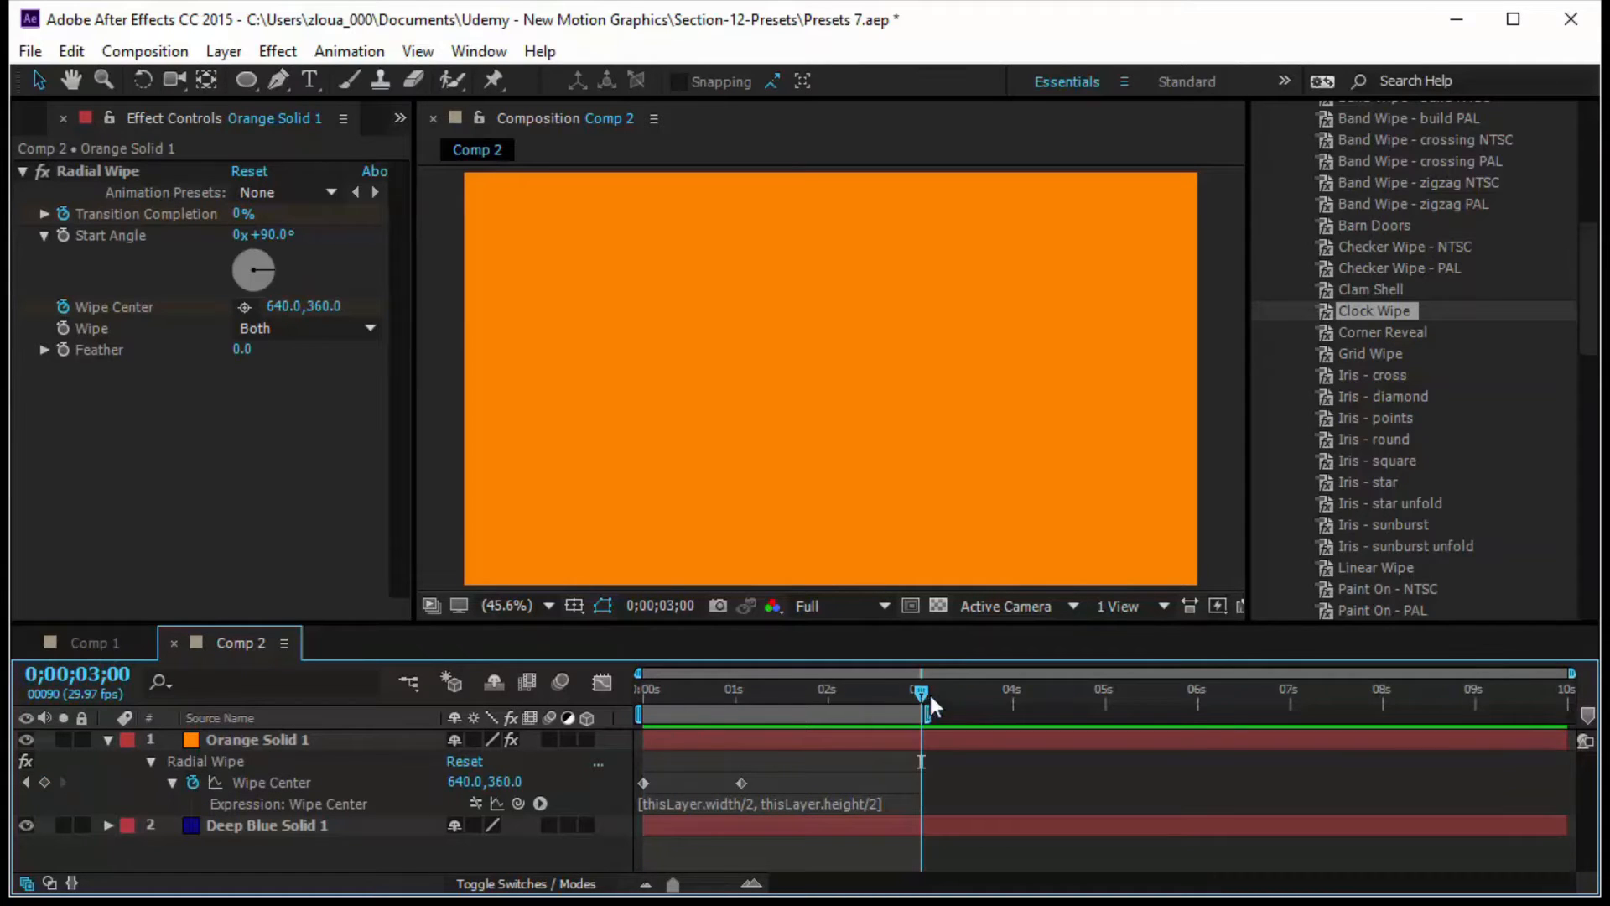
pyautogui.moveTo(921, 695); pyautogui.dragTo(519, 716)
pyautogui.press('space')
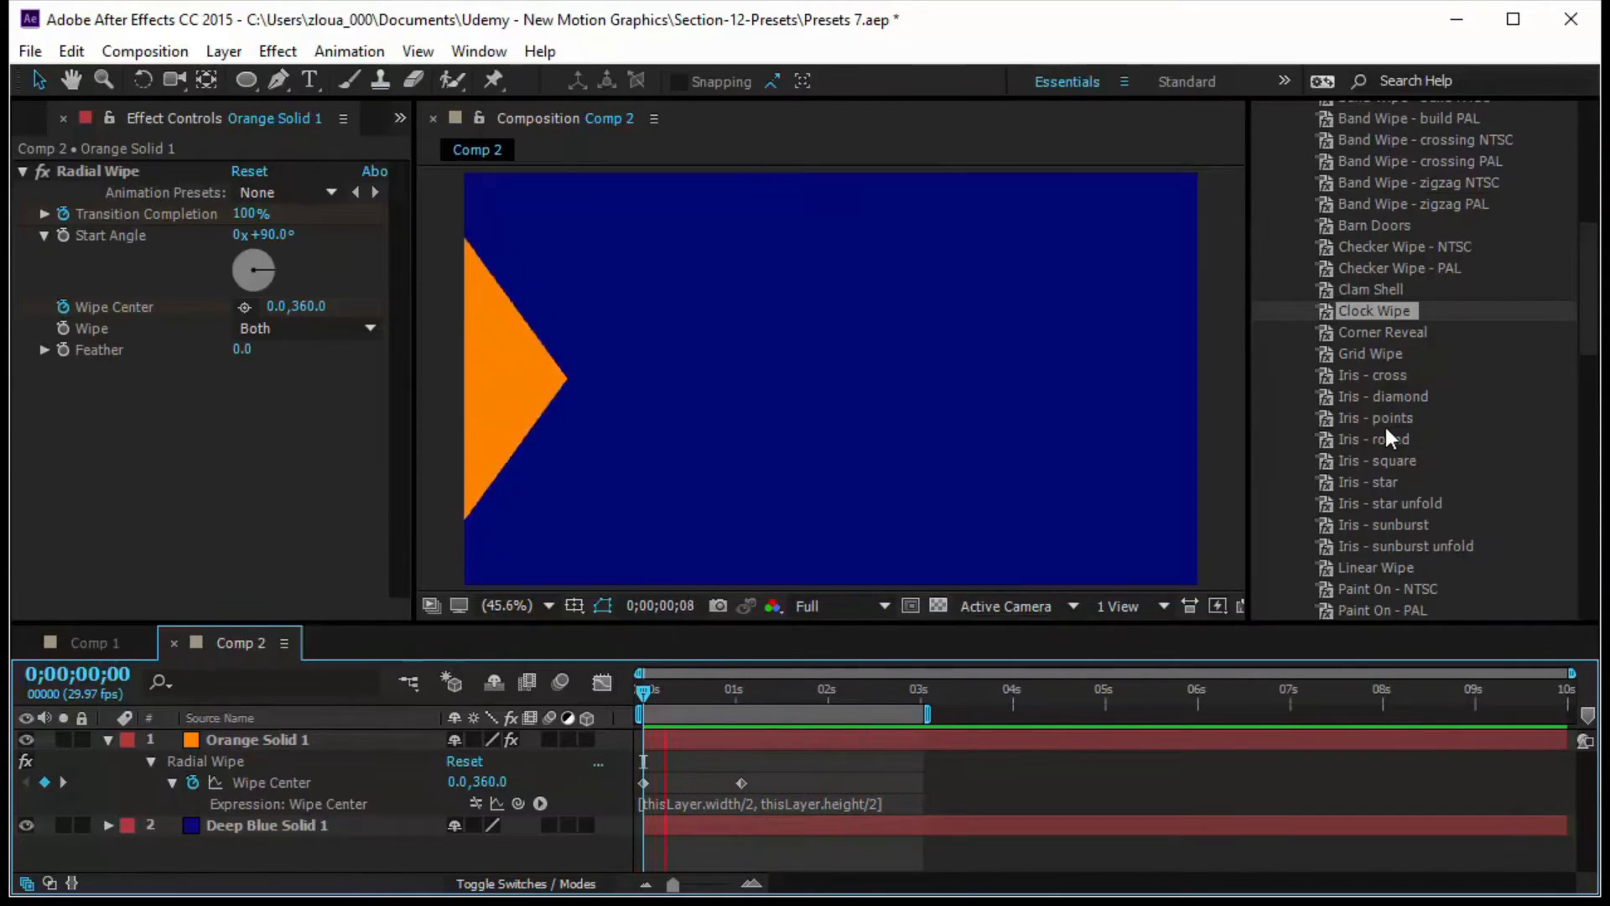
# Locate Radial Wipe among the Transition effects and look back through the other effect categories.
pyautogui.scroll(-15, 1386, 430)
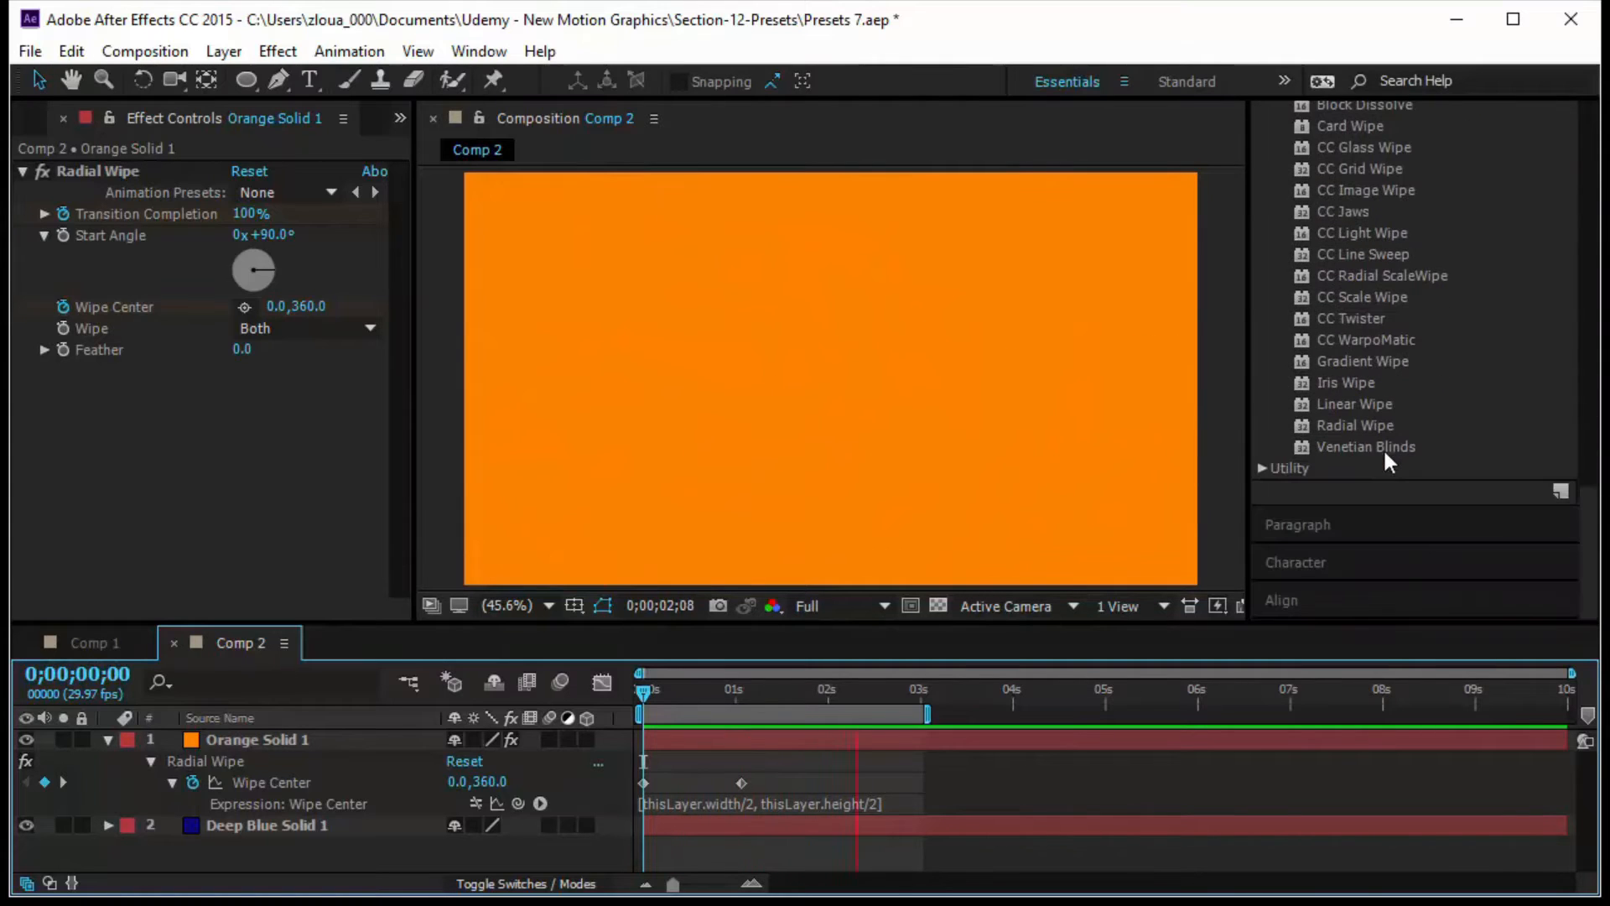
pyautogui.click(1359, 426)
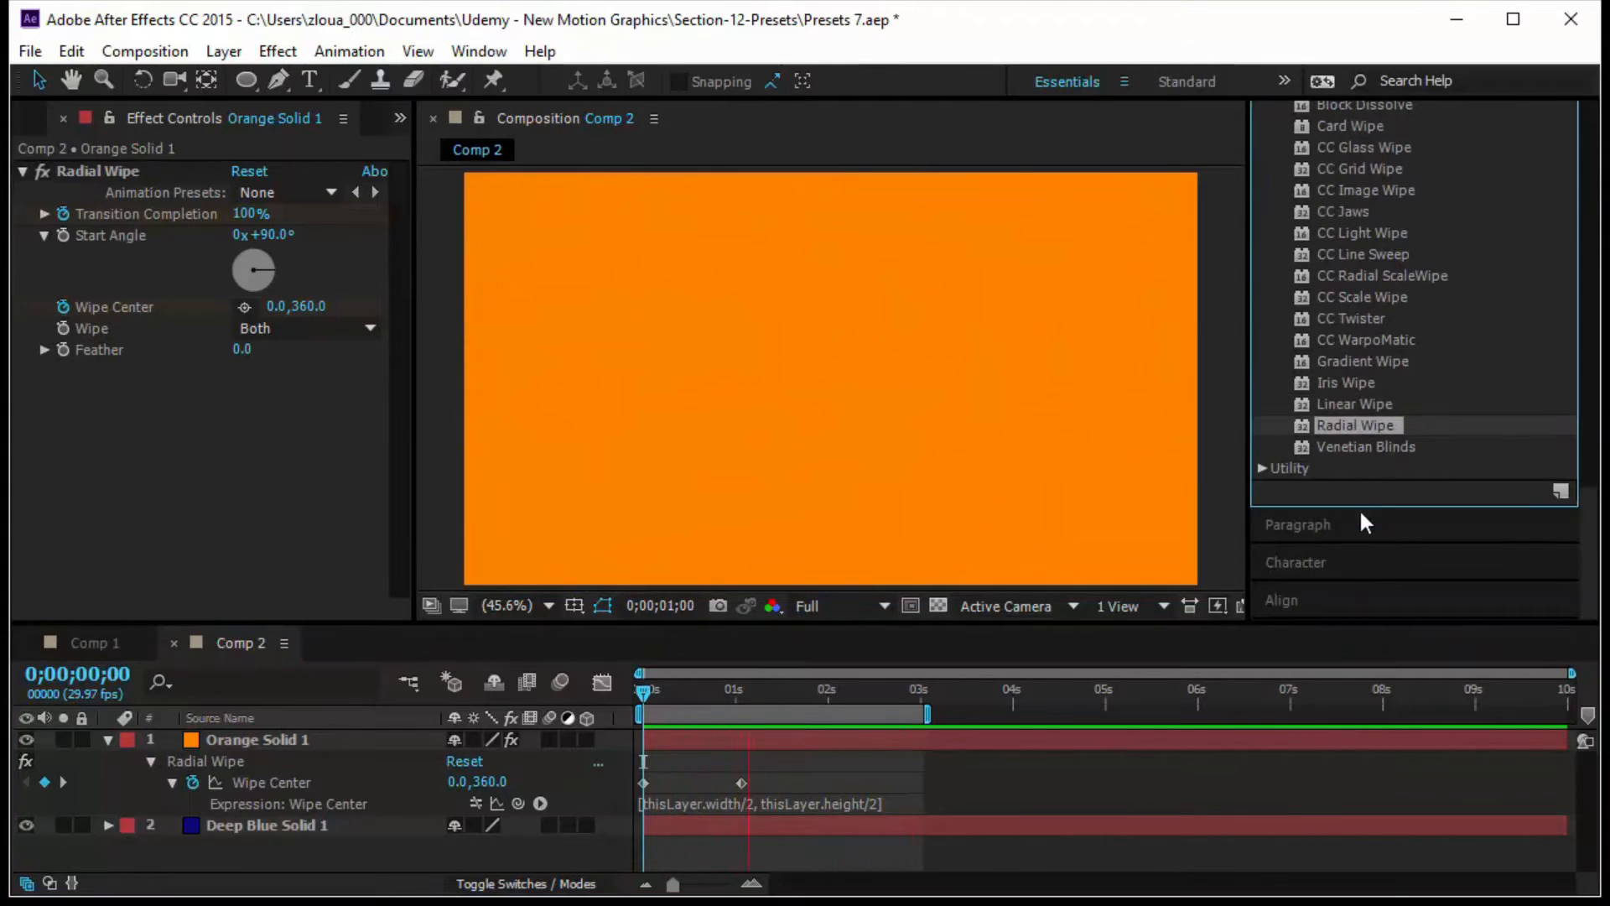
pyautogui.scroll(3, 1364, 462)
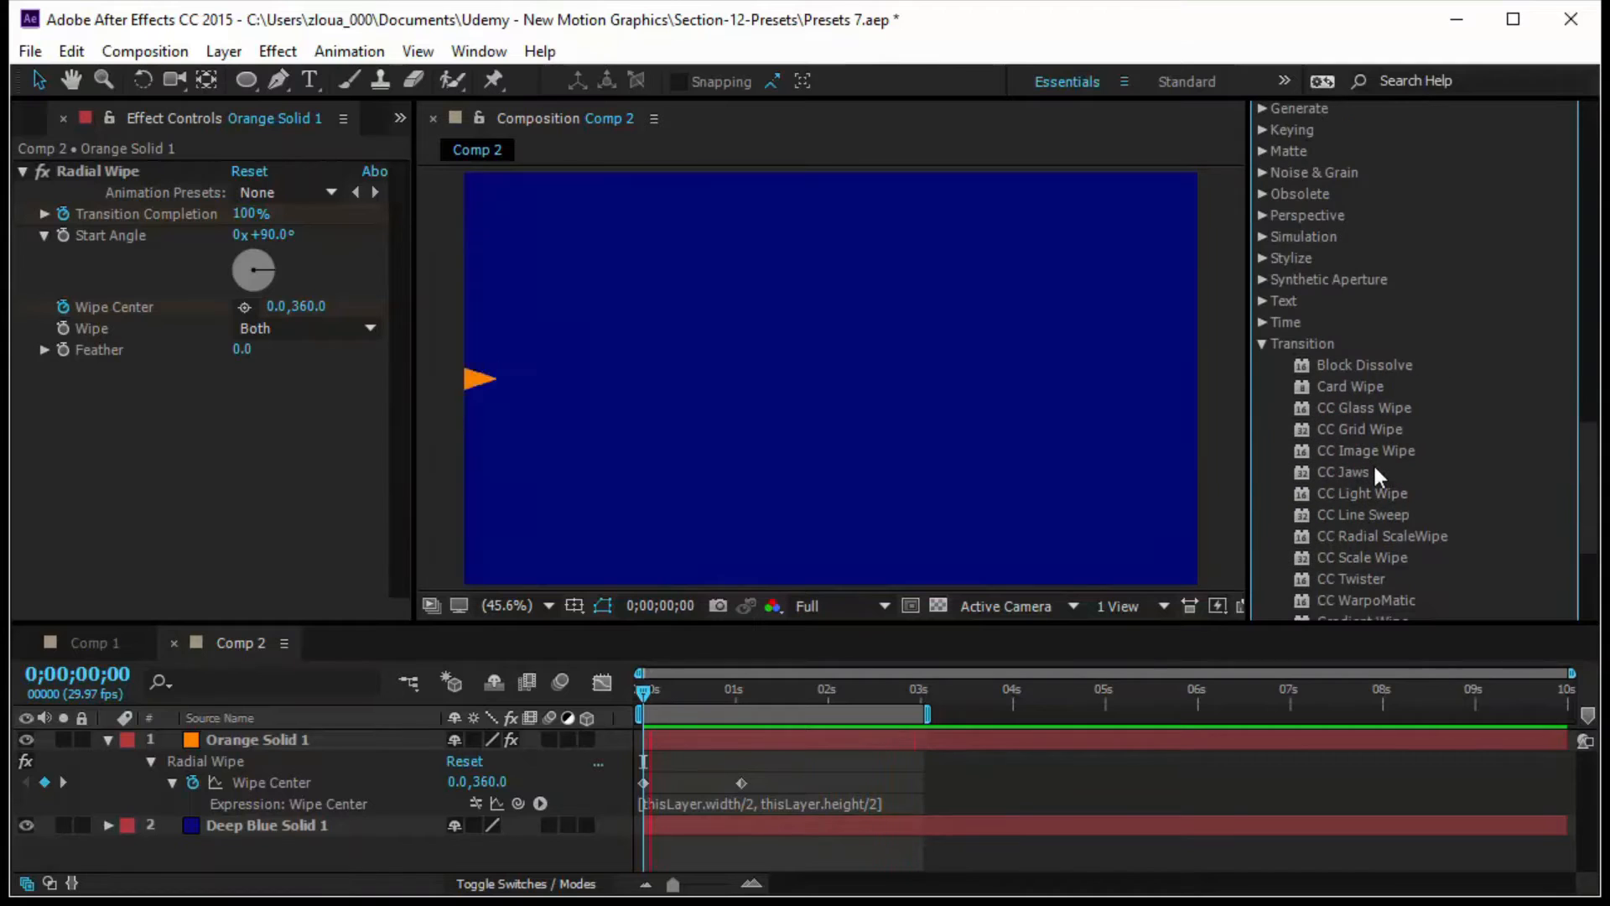
pyautogui.scroll(3, 1336, 355)
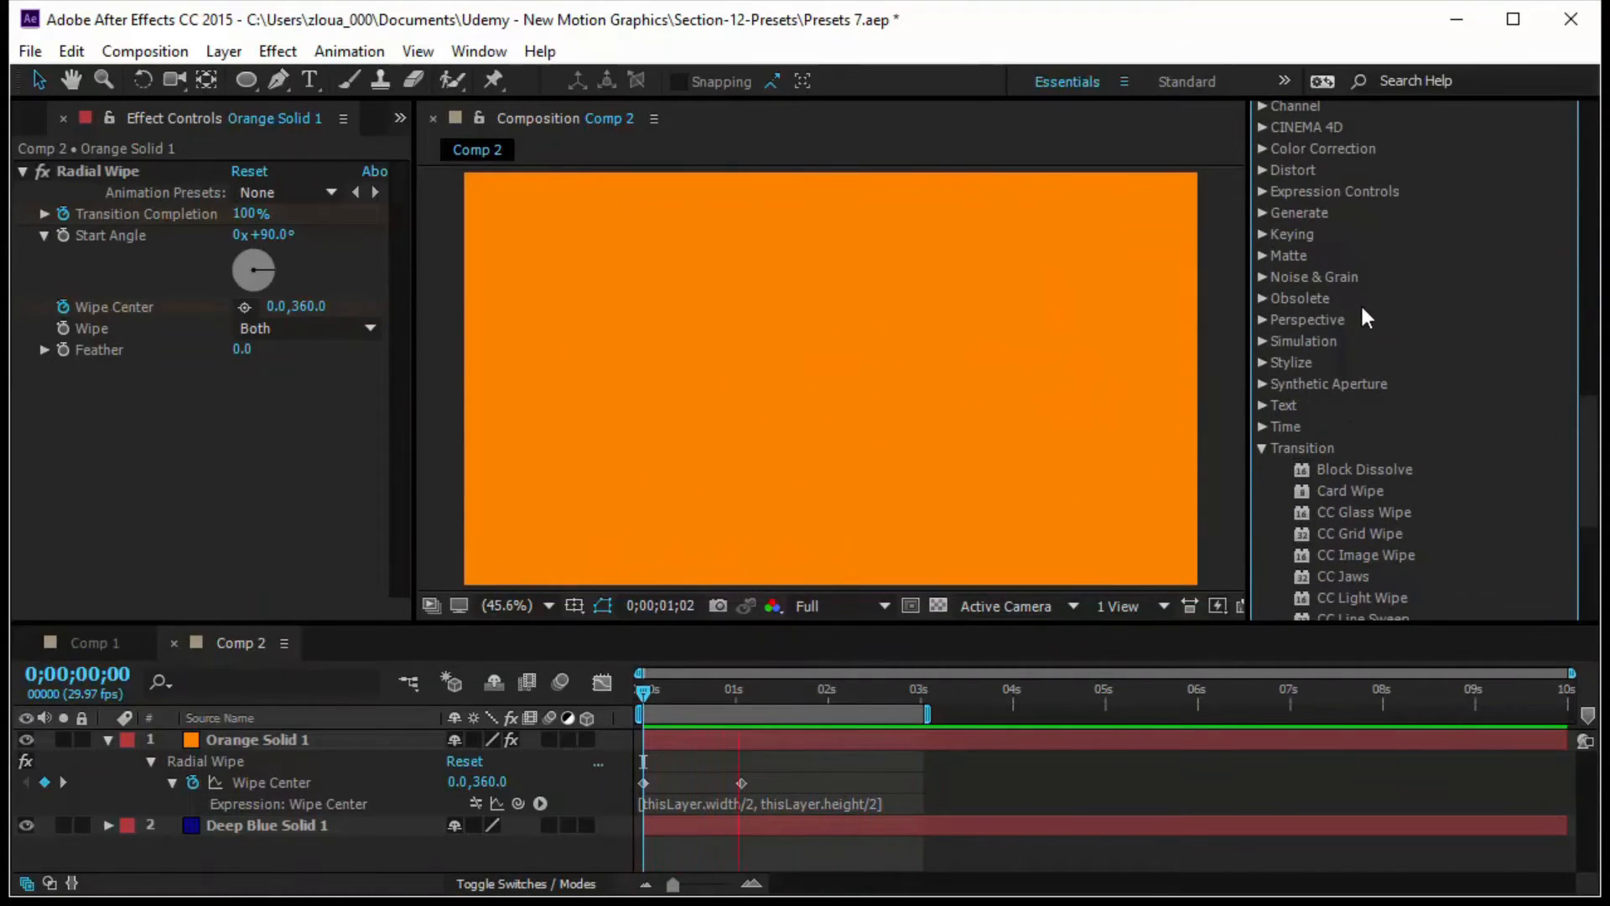
pyautogui.scroll(3, 1360, 304)
pyautogui.scroll(3, 1367, 315)
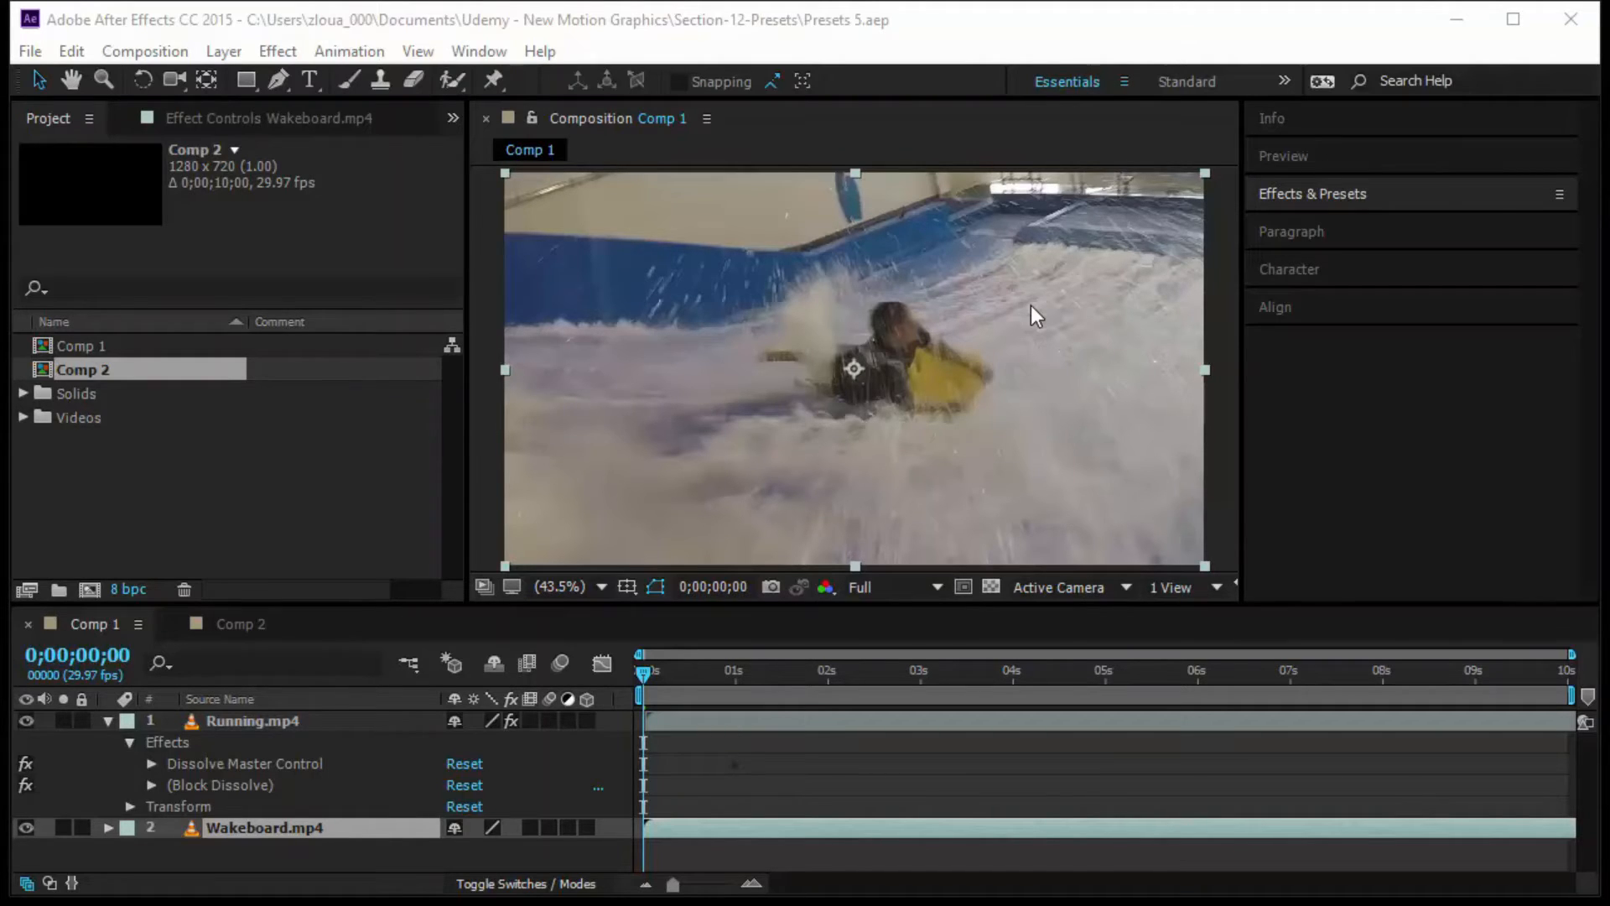
# Delete all effects from the Running.mp4 layer in Comp 1 and leave both video layers deselected.
pyautogui.click(246, 746)
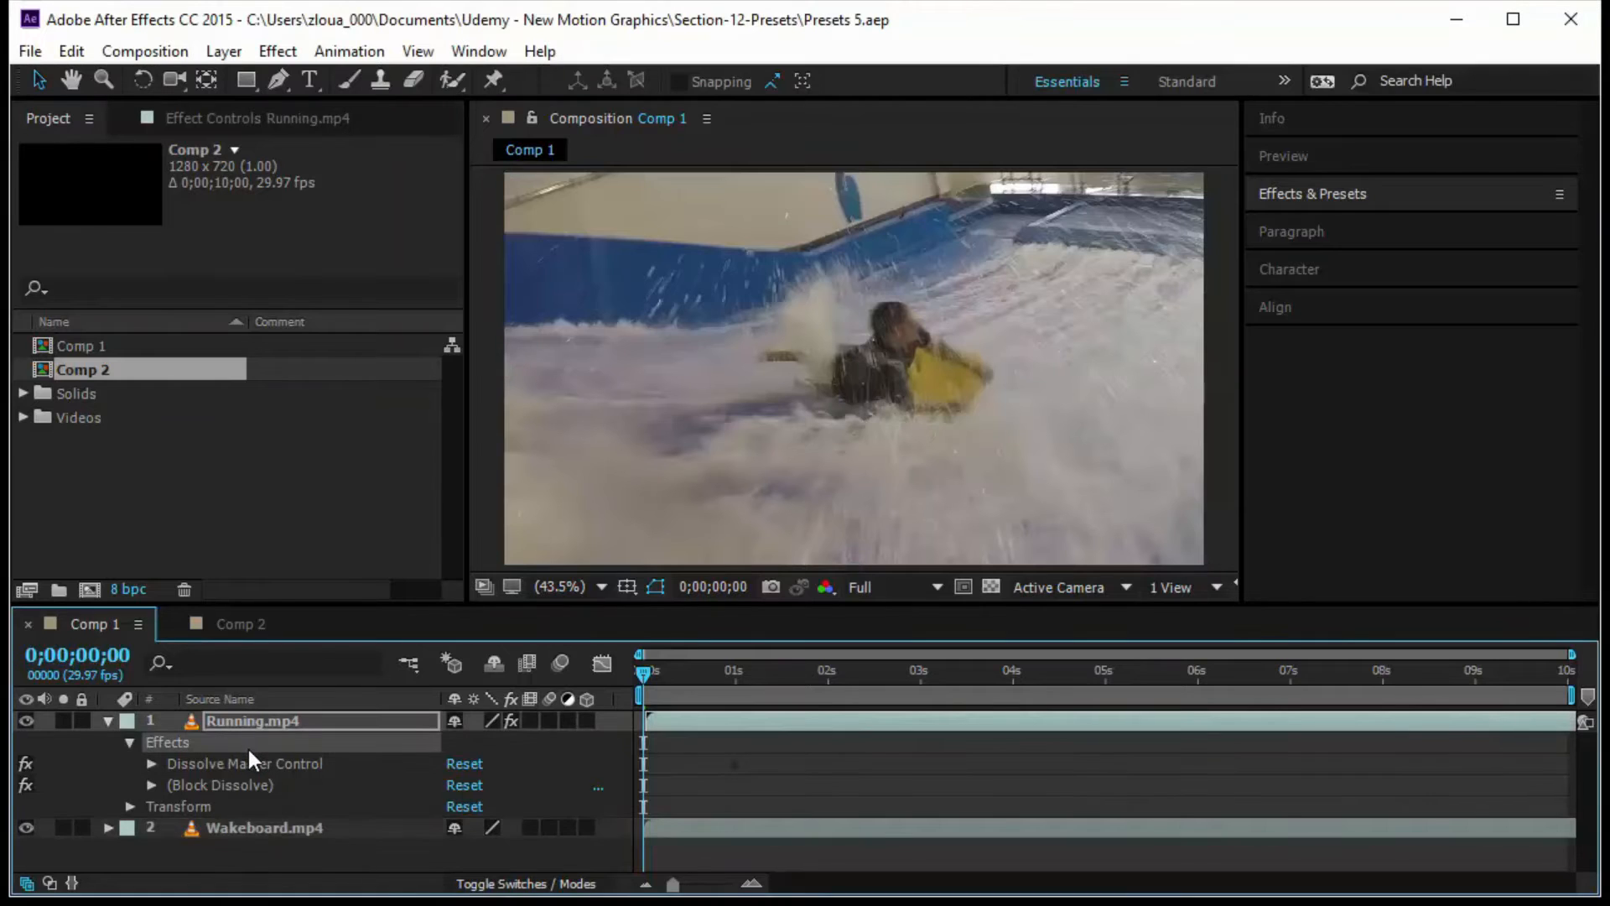
pyautogui.press('Delete')
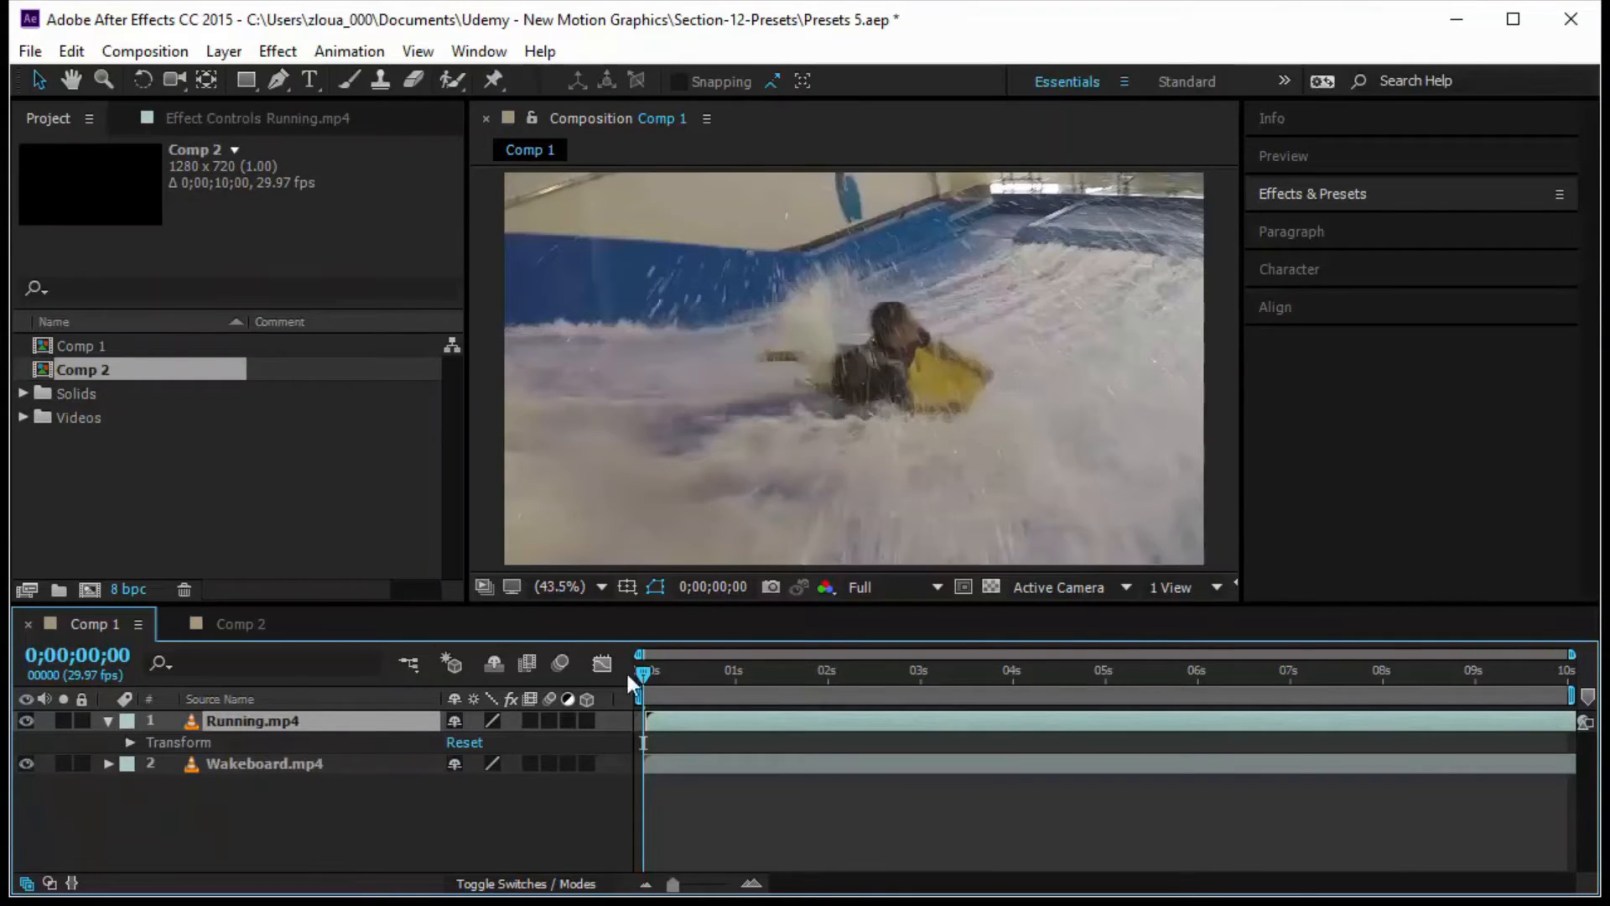
pyautogui.click(738, 716)
pyautogui.click(714, 761)
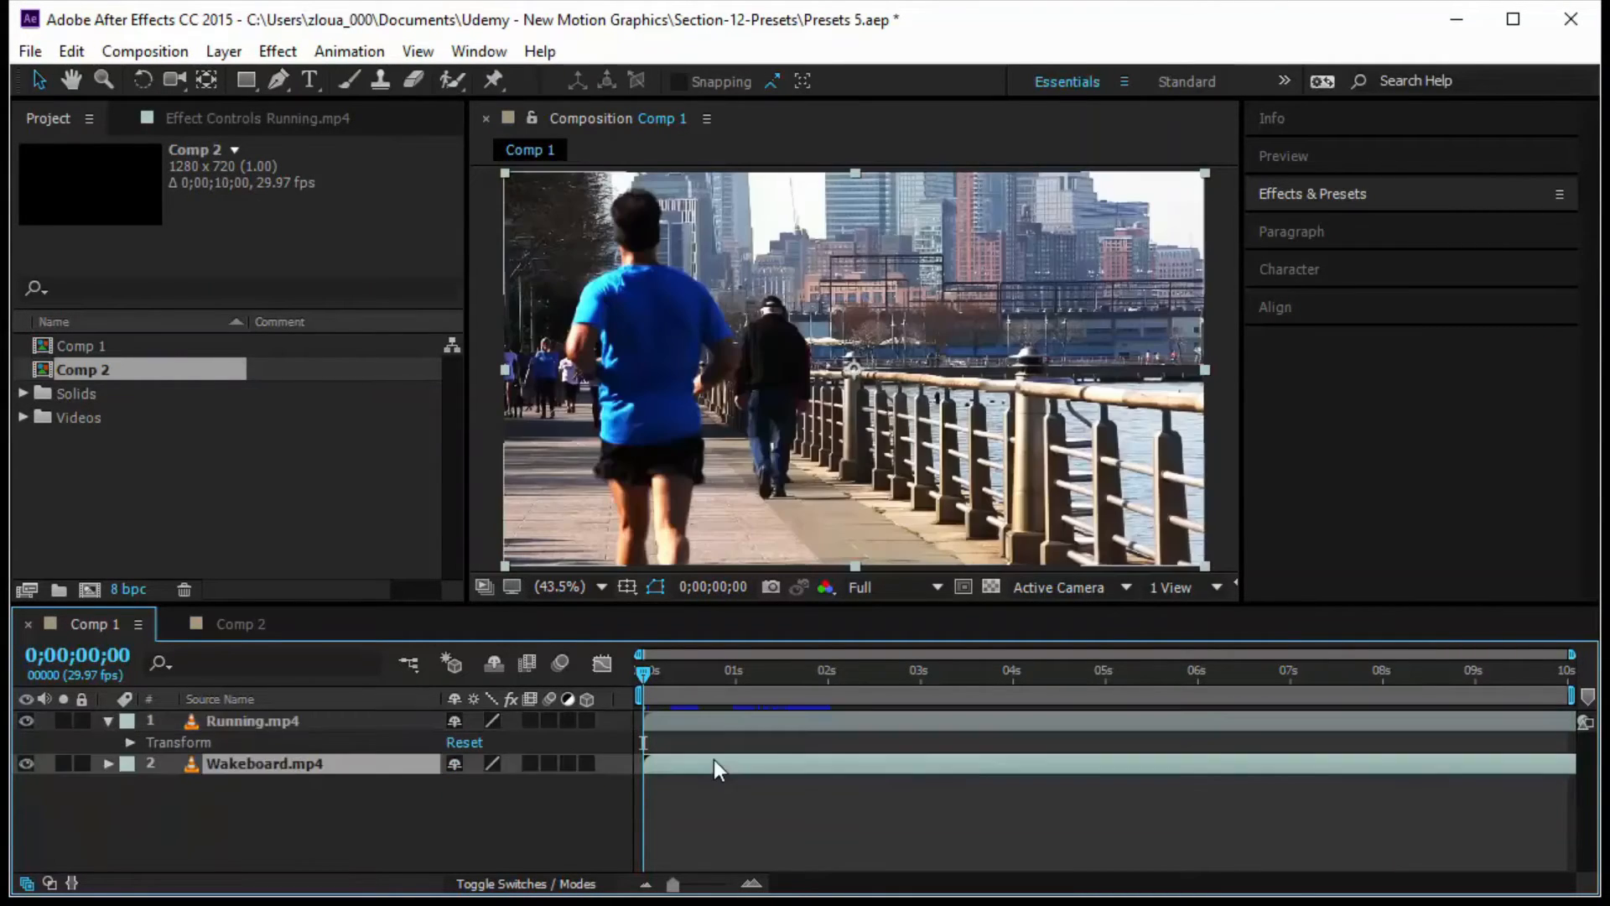
pyautogui.click(731, 795)
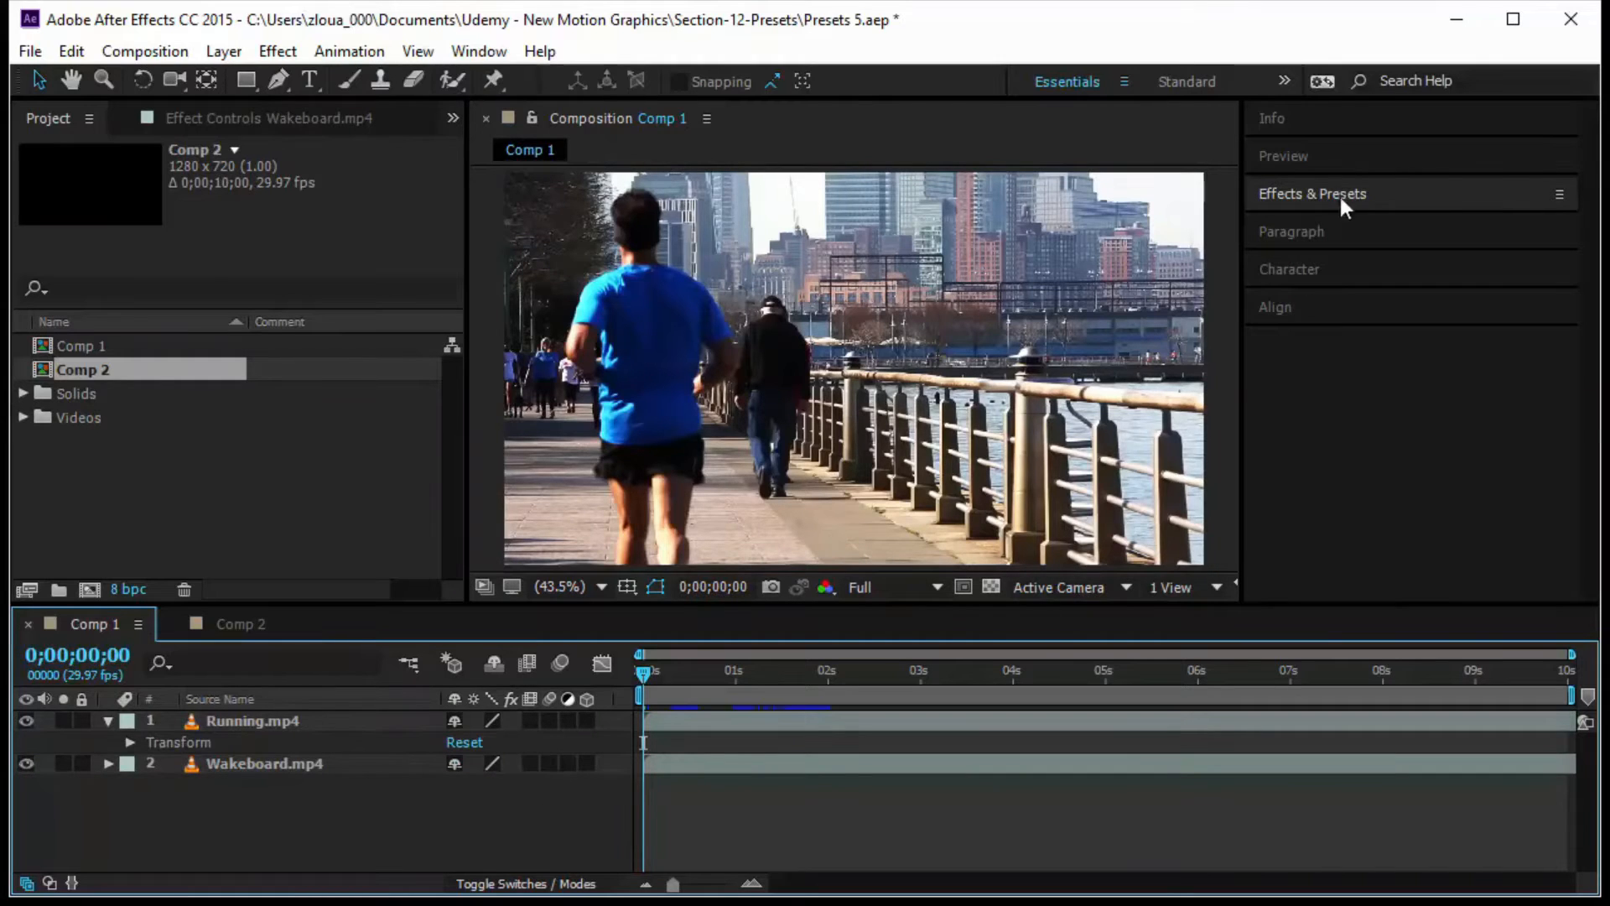
# Find the Slider Control among the effects and apply it to the Running.mp4 layer.
pyautogui.click(1340, 194)
pyautogui.click(1322, 228)
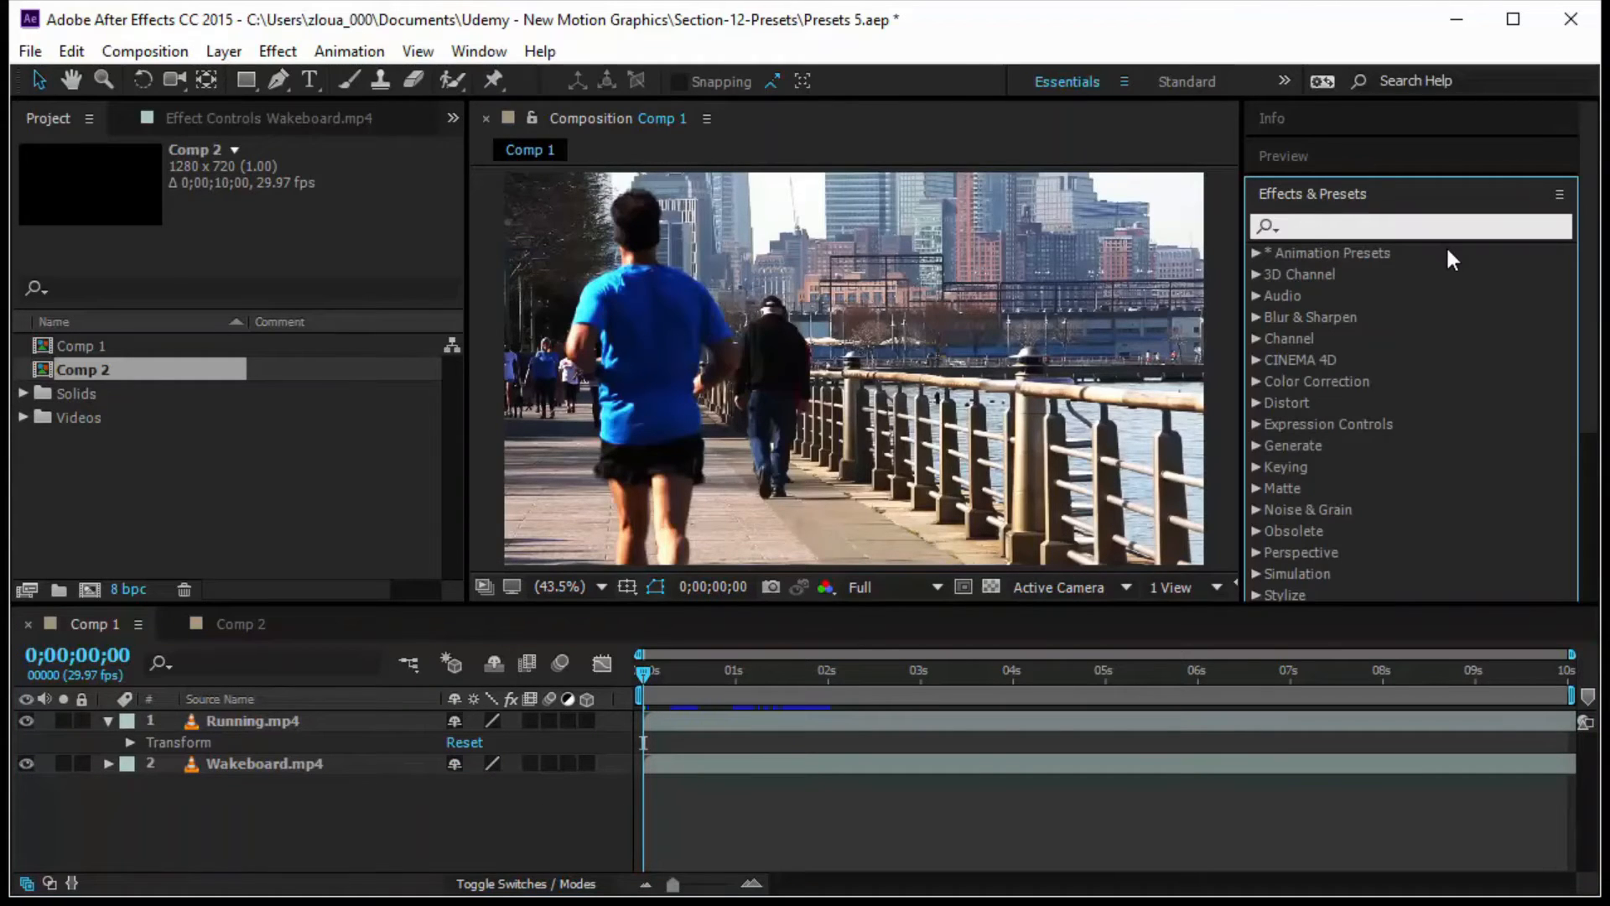
pyautogui.write('control')
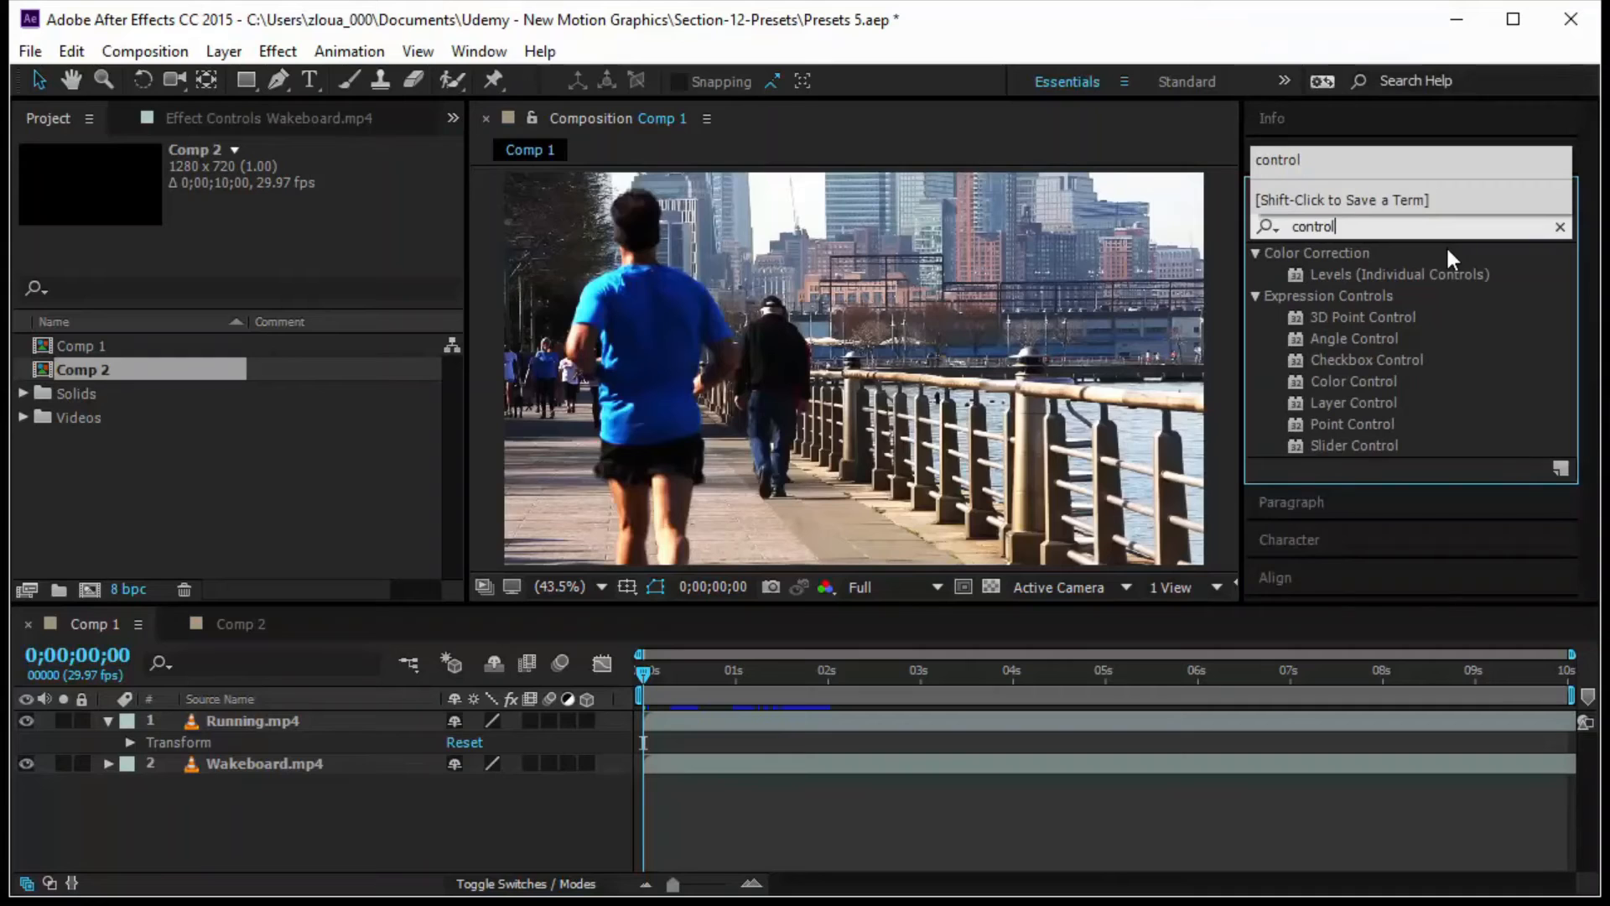
pyautogui.click(1416, 427)
pyautogui.click(1421, 446)
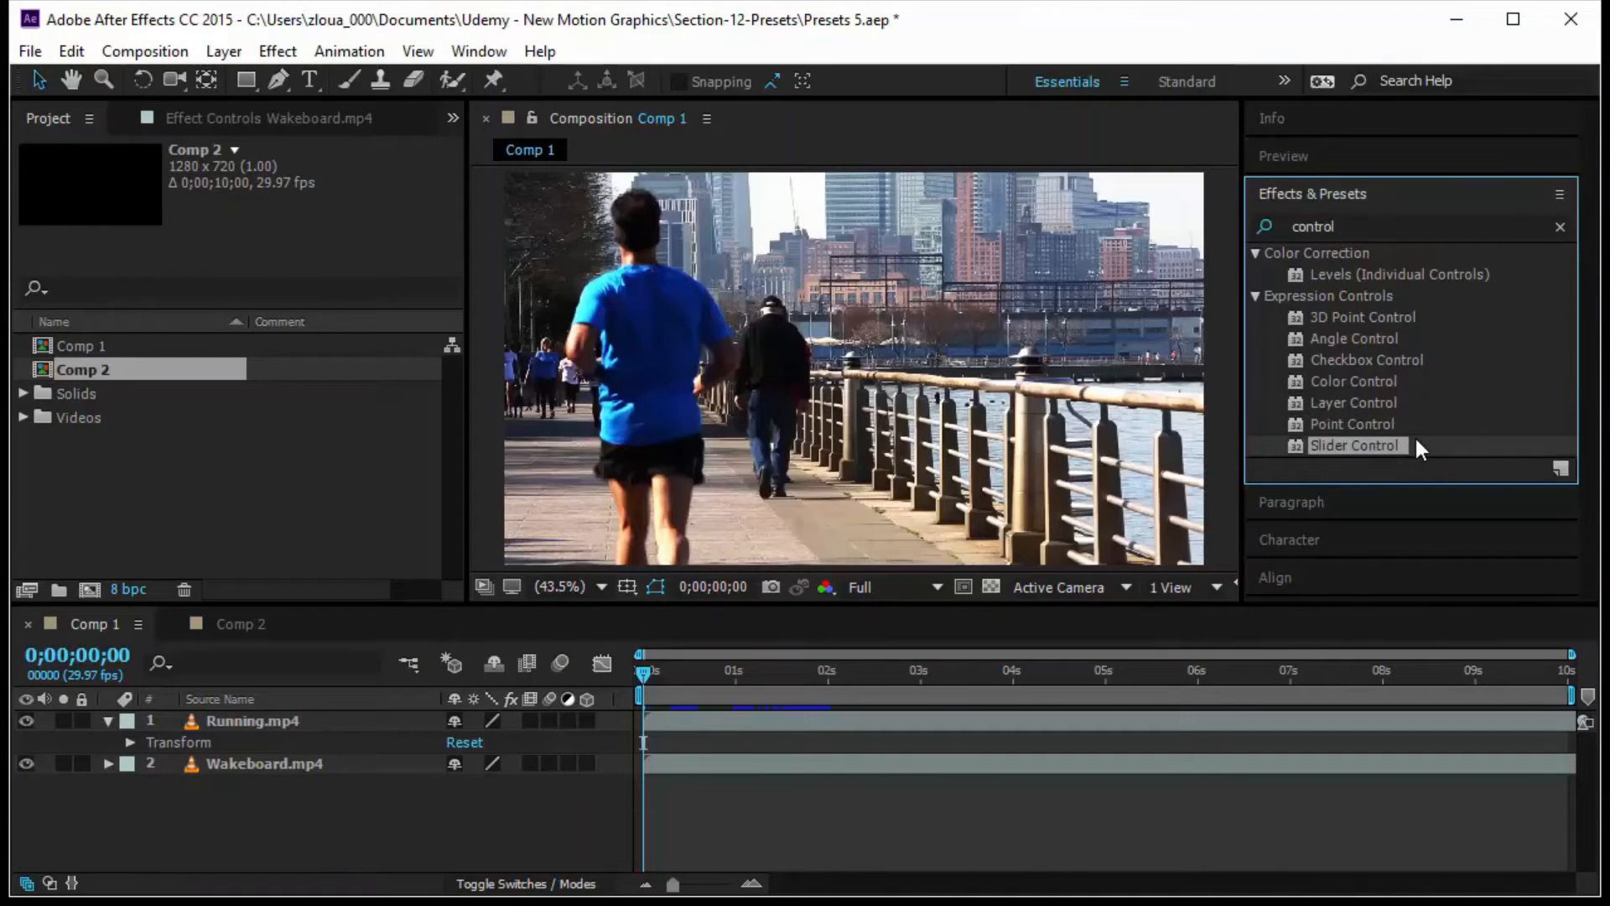
pyautogui.moveTo(1392, 446); pyautogui.dragTo(271, 723)
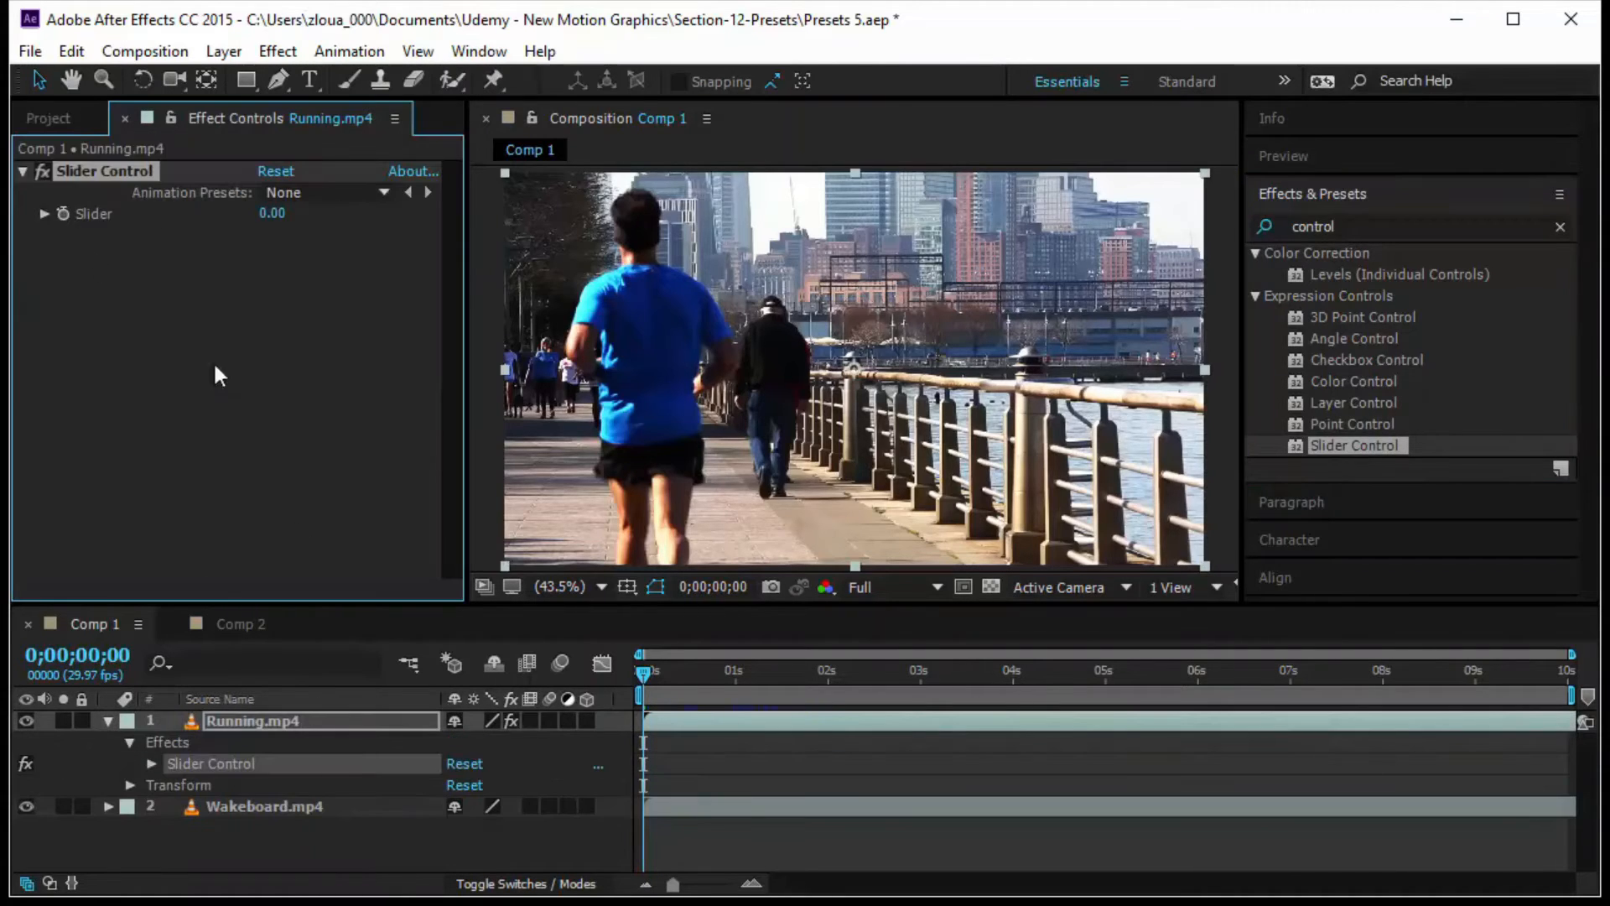
# Expand the Slider Control's properties and rename the effect as MyPreset - 1.
pyautogui.click(42, 214)
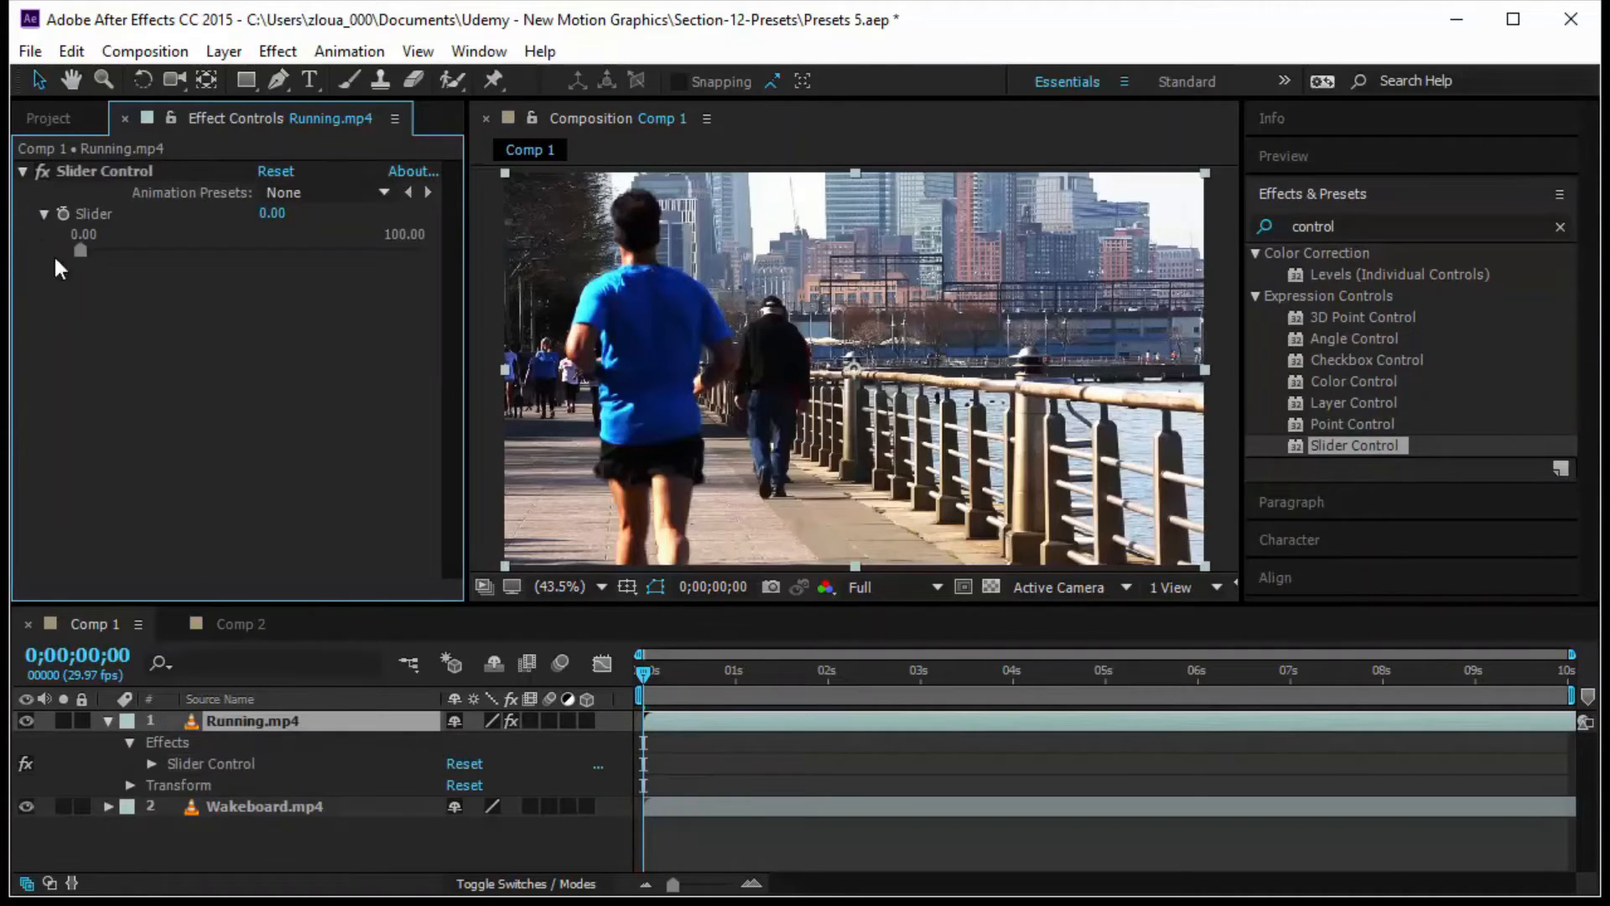
pyautogui.moveTo(77, 248)
pyautogui.mouseDown()
pyautogui.moveTo(426, 253)
pyautogui.moveTo(74, 253)
pyautogui.mouseUp()
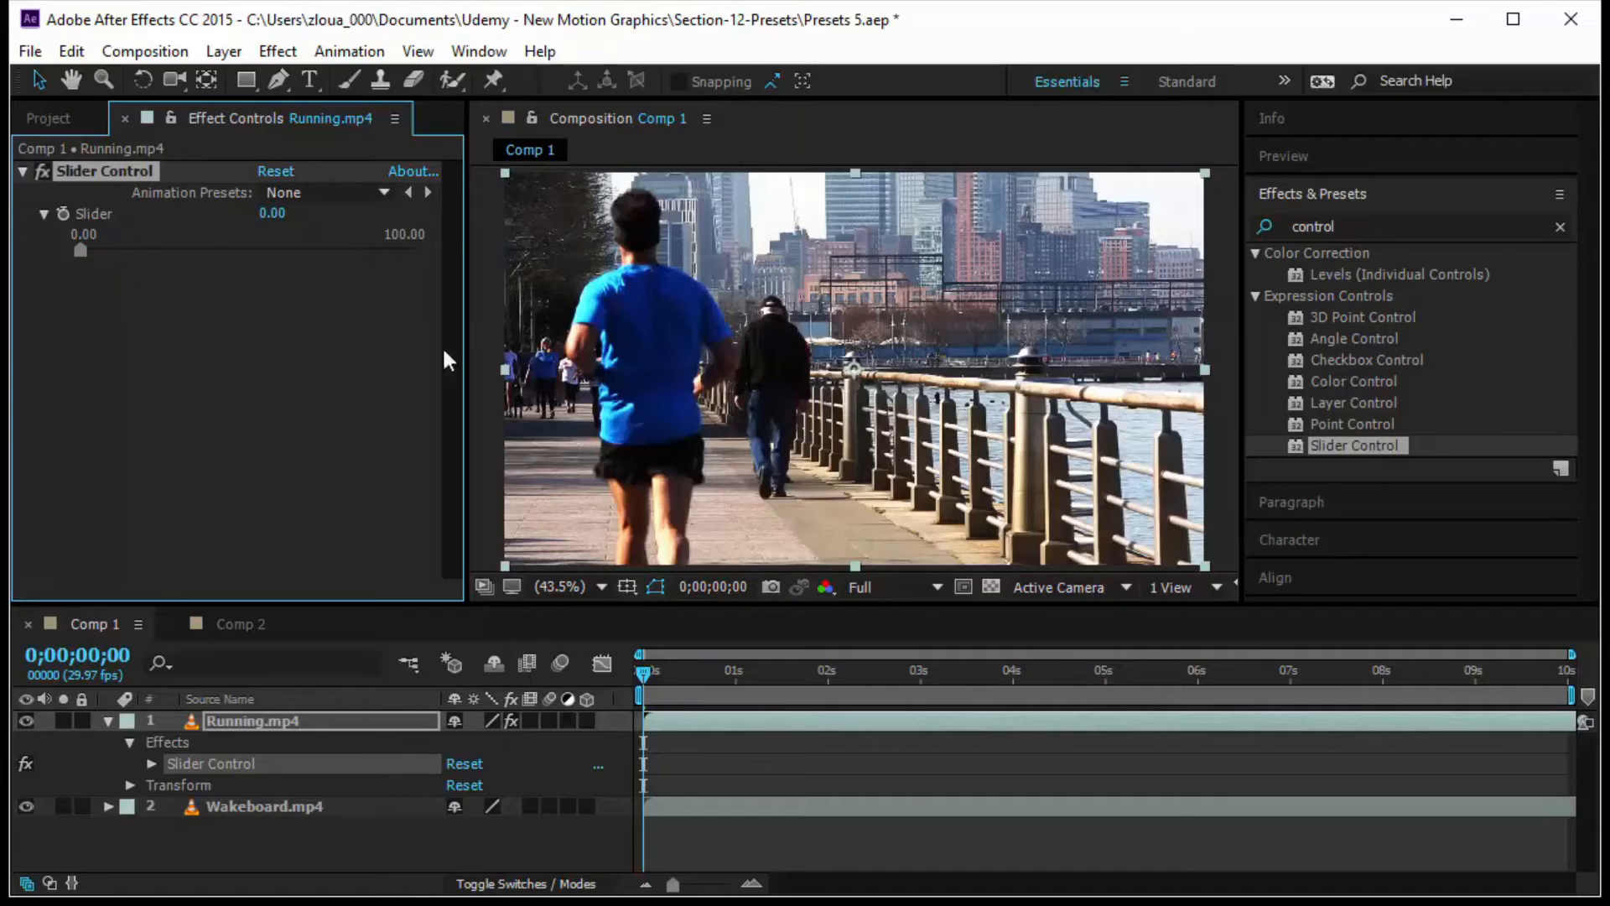
pyautogui.click(148, 763)
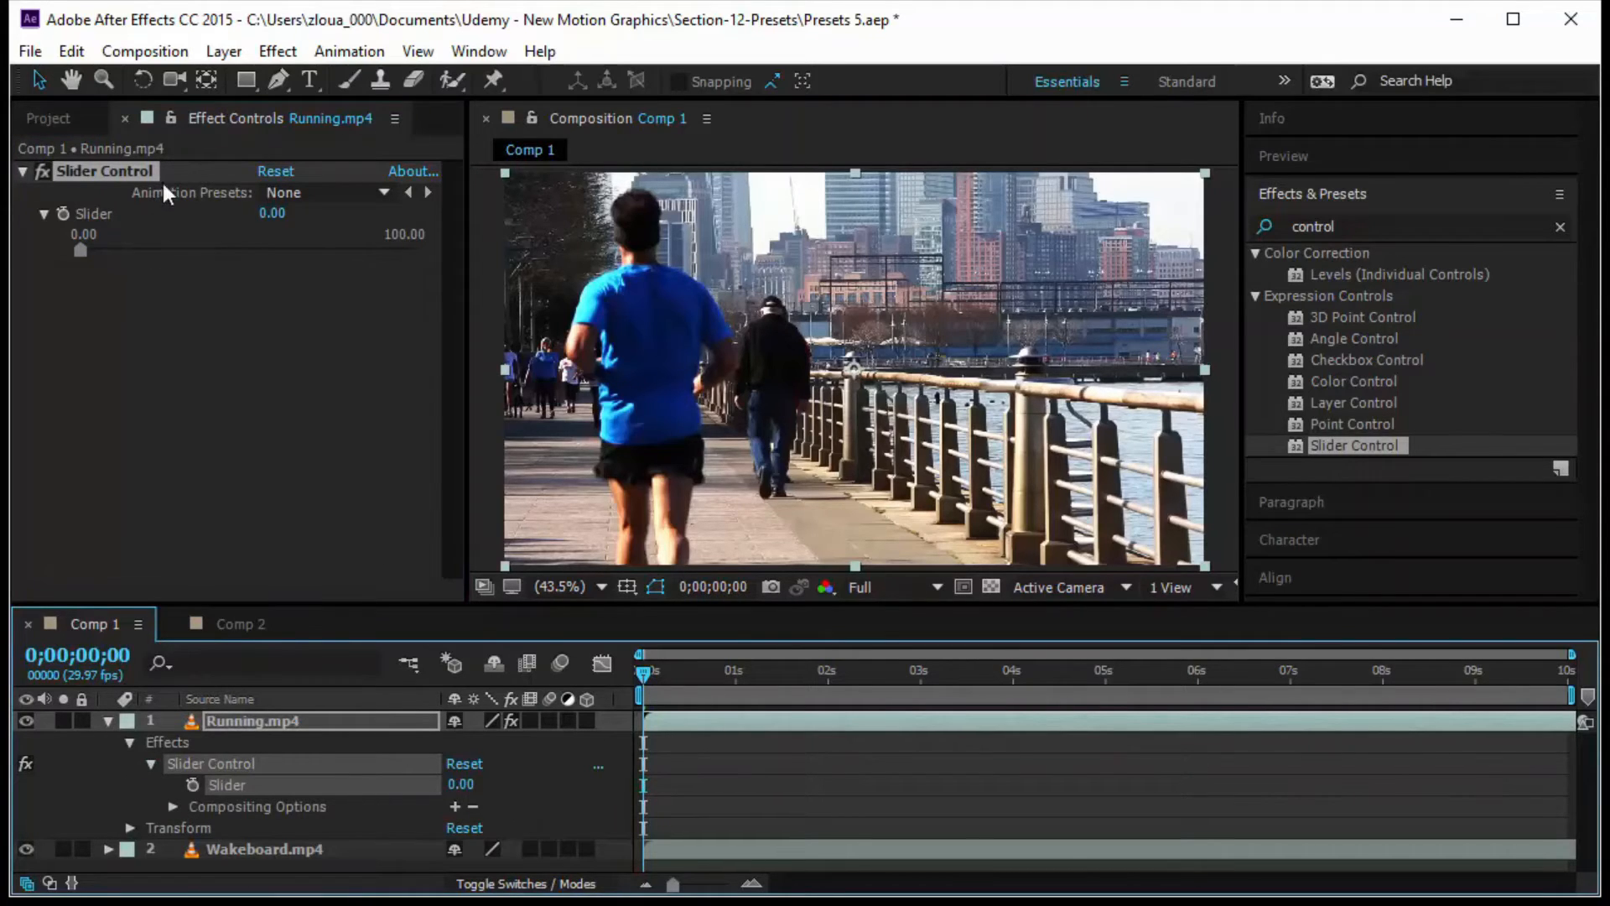
pyautogui.click(140, 168)
pyautogui.press('Return')
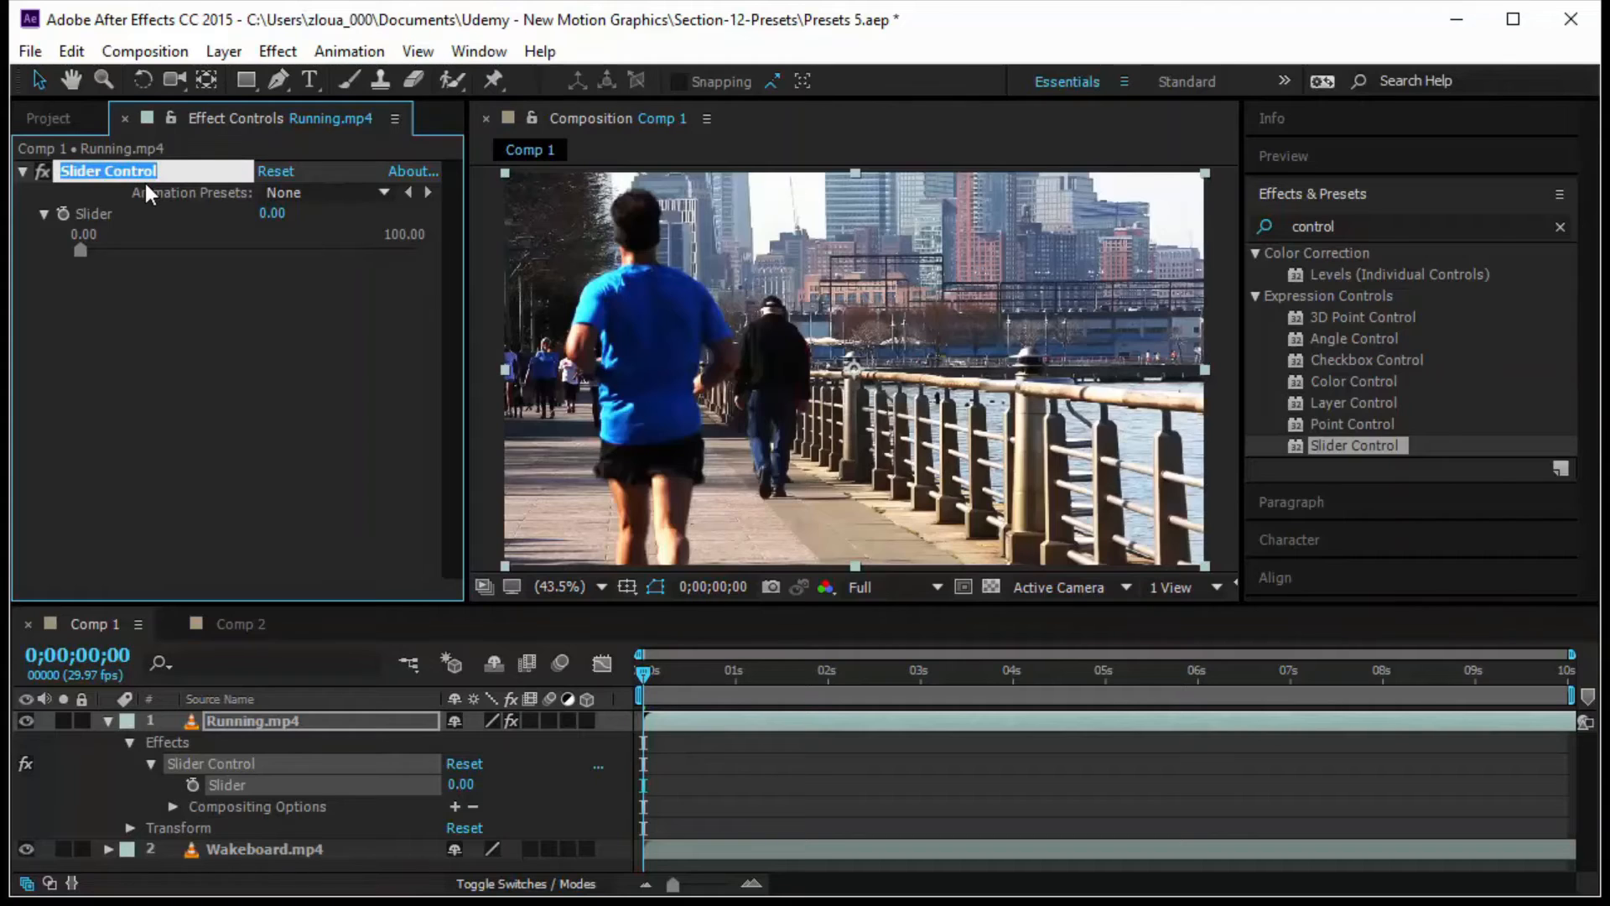
pyautogui.write('MyPreset - 1')
pyautogui.press('Return')
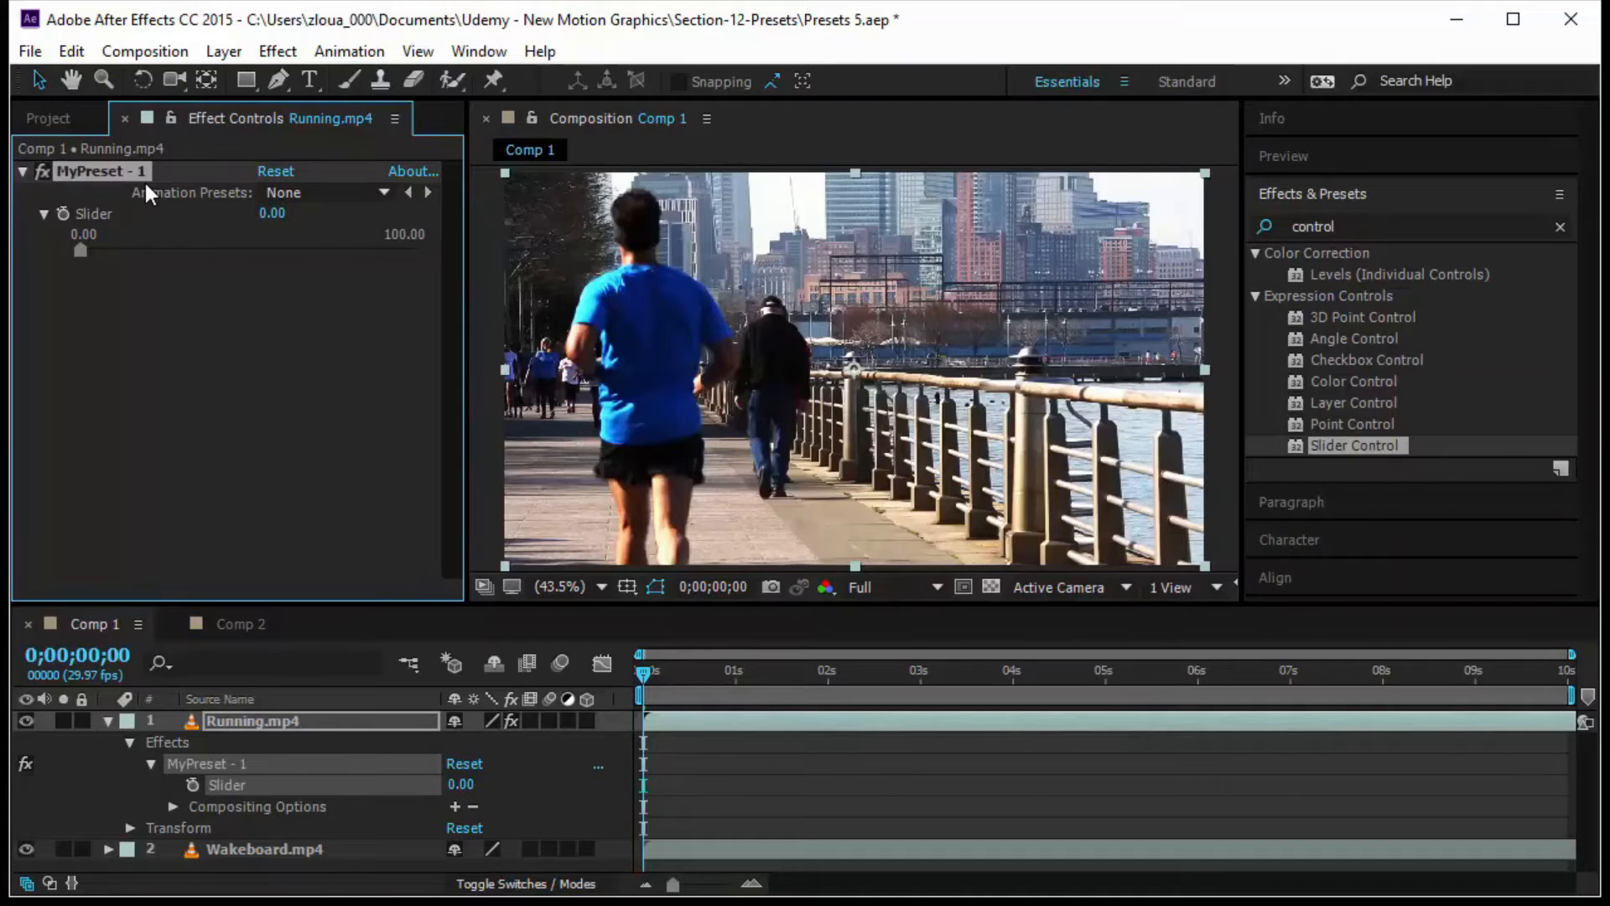
# Search the effects for "trans" and apply the Distort effect Transform to the Running.mp4 layer.
pyautogui.click(1315, 226)
pyautogui.doubleClick(1315, 227)
pyautogui.write('t')
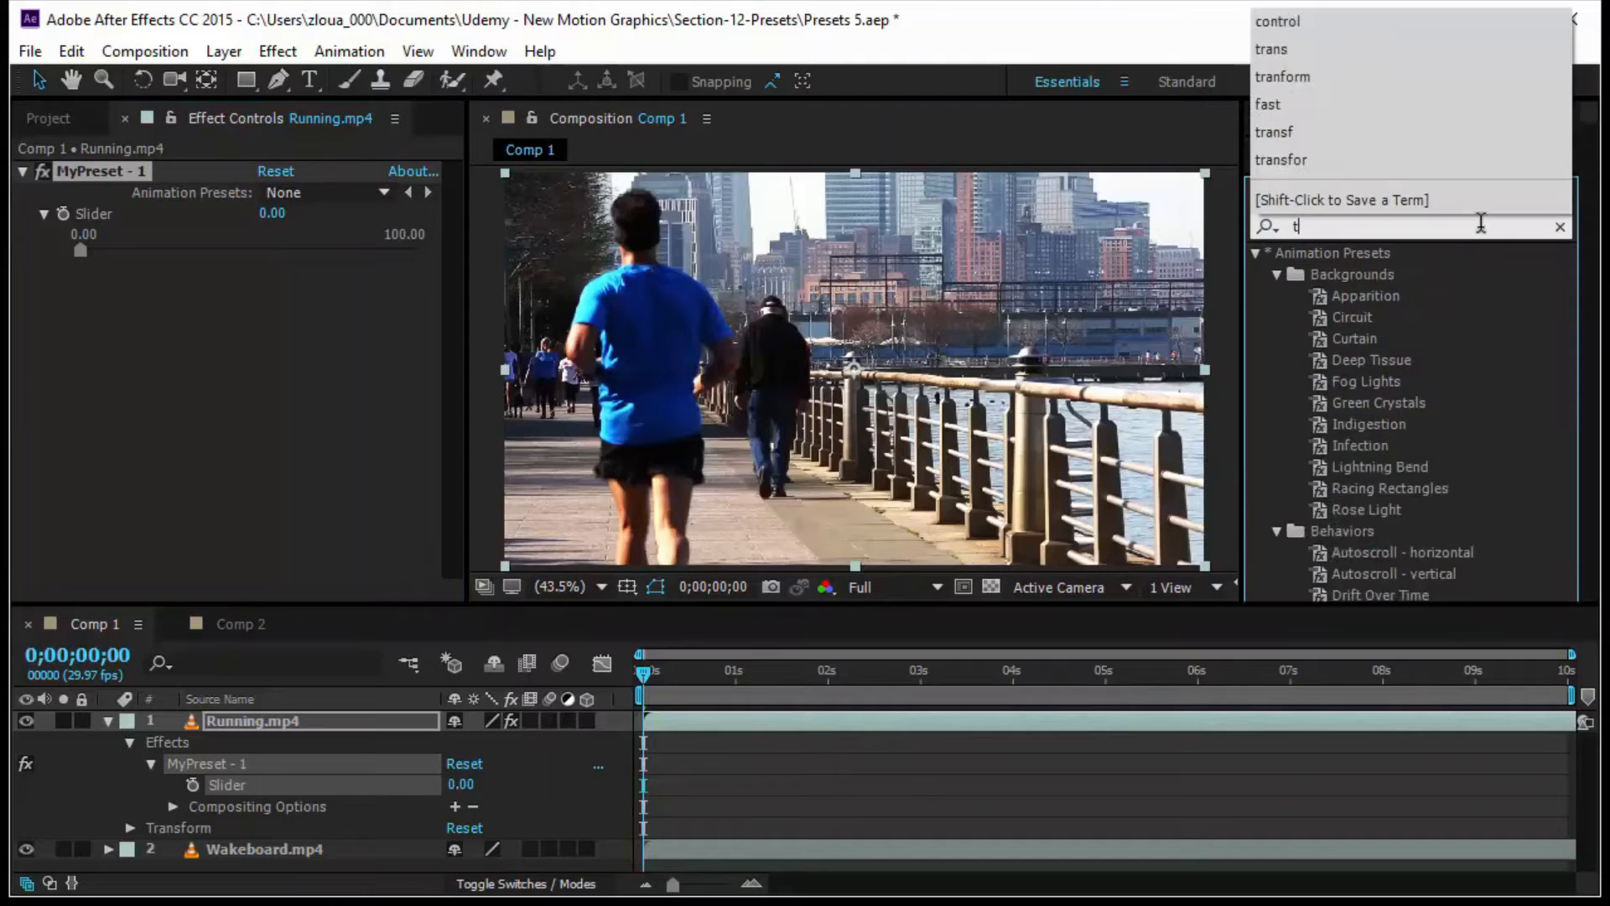
pyautogui.write('rans')
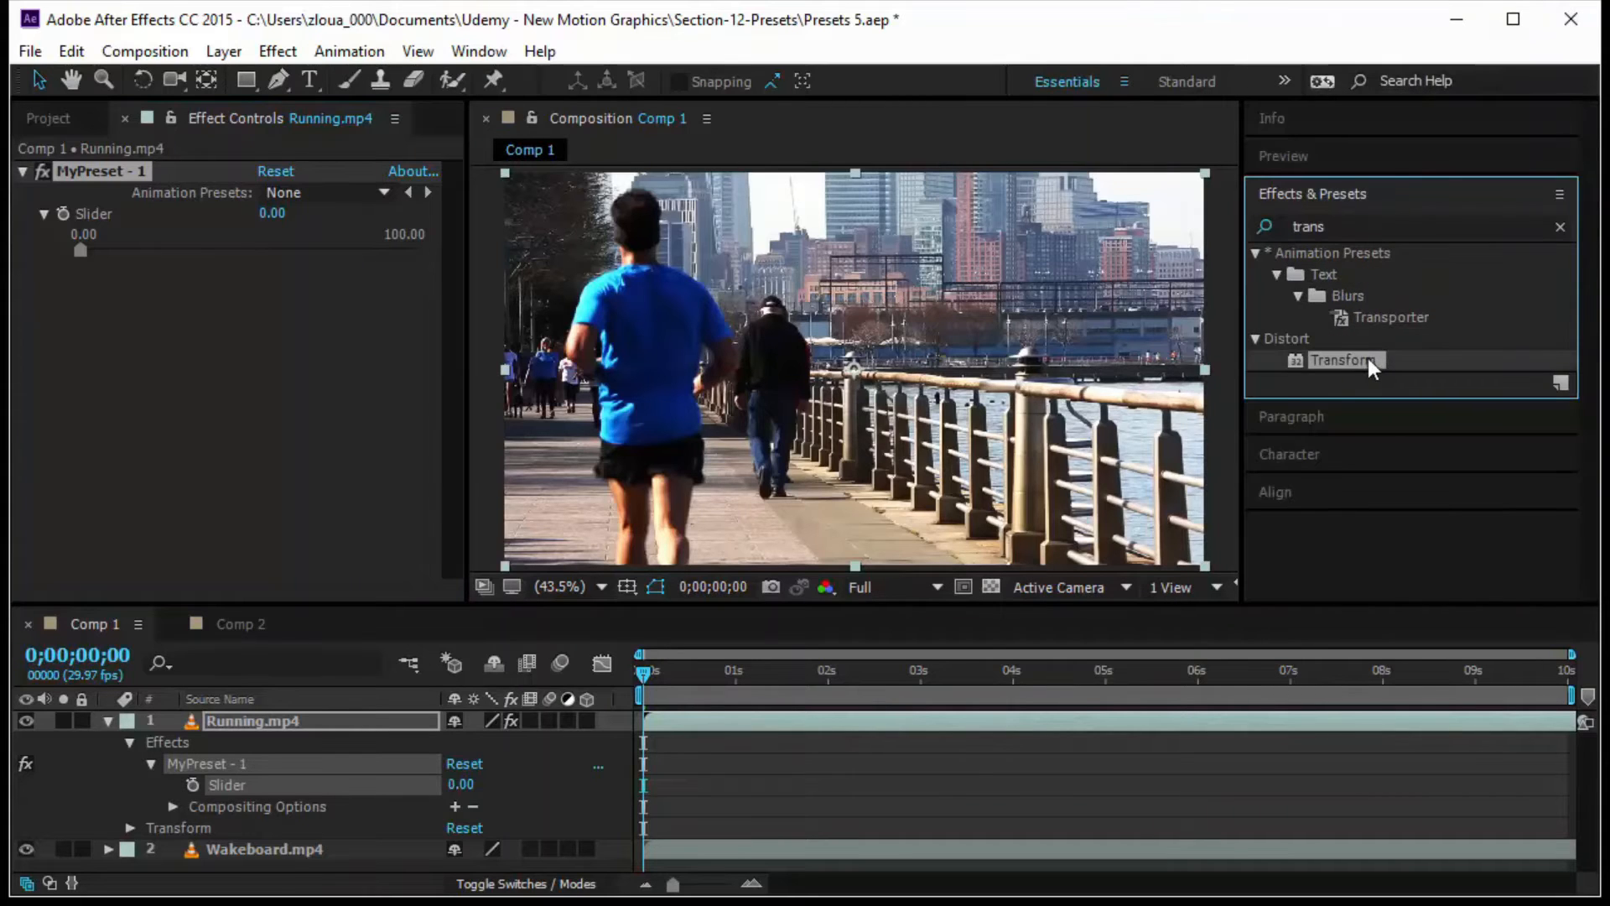
pyautogui.moveTo(1365, 359); pyautogui.dragTo(389, 718)
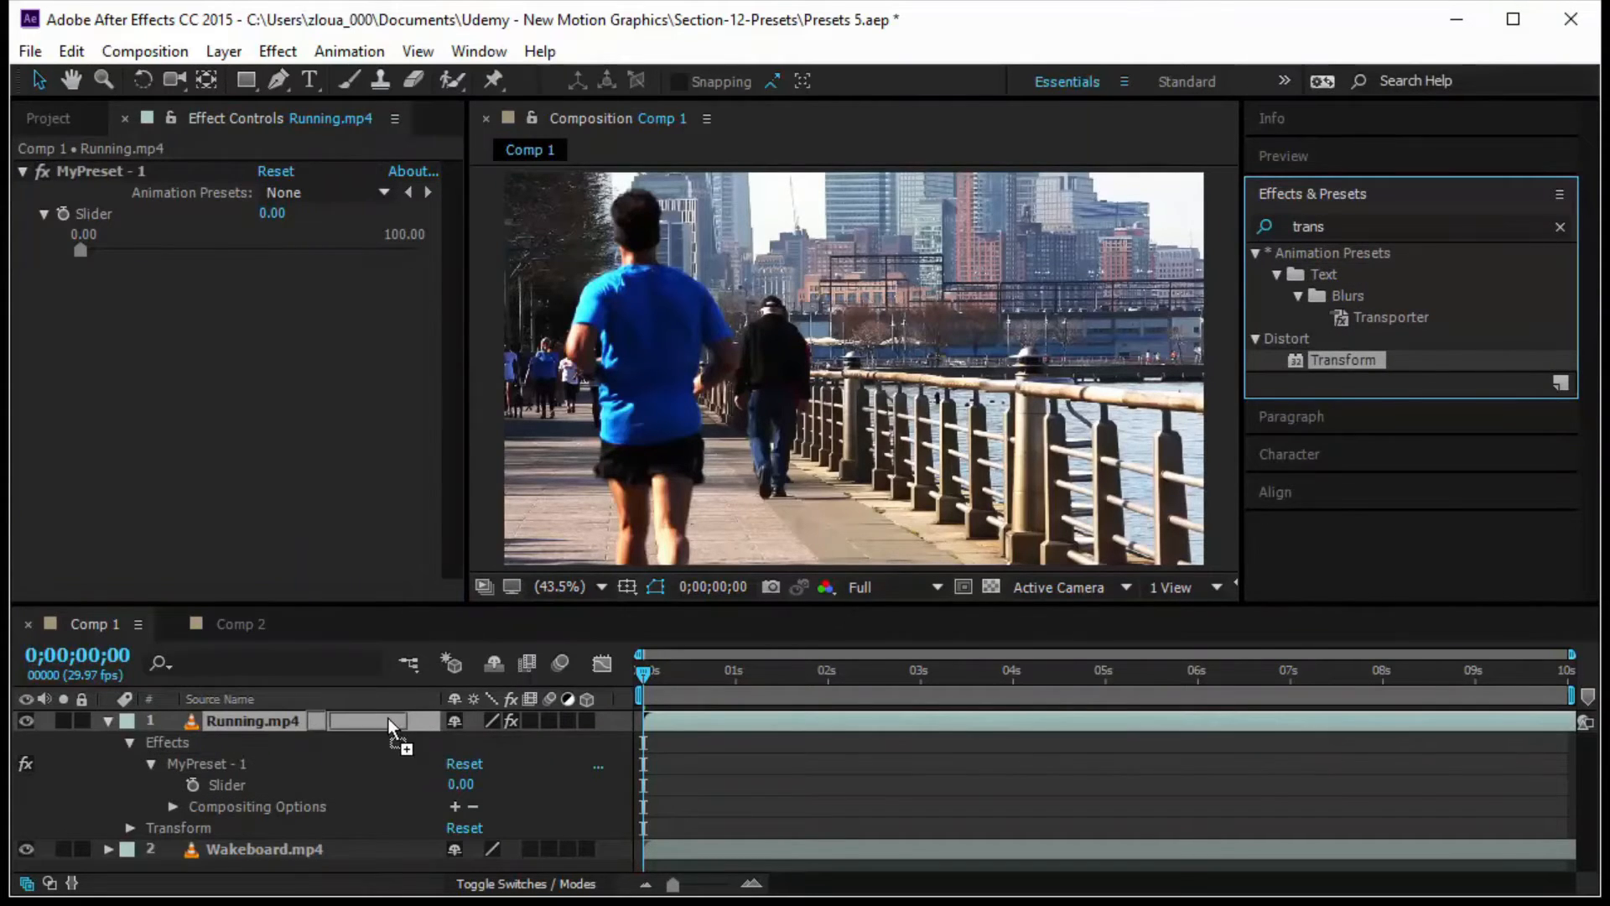
pyautogui.scroll(2, 148, 354)
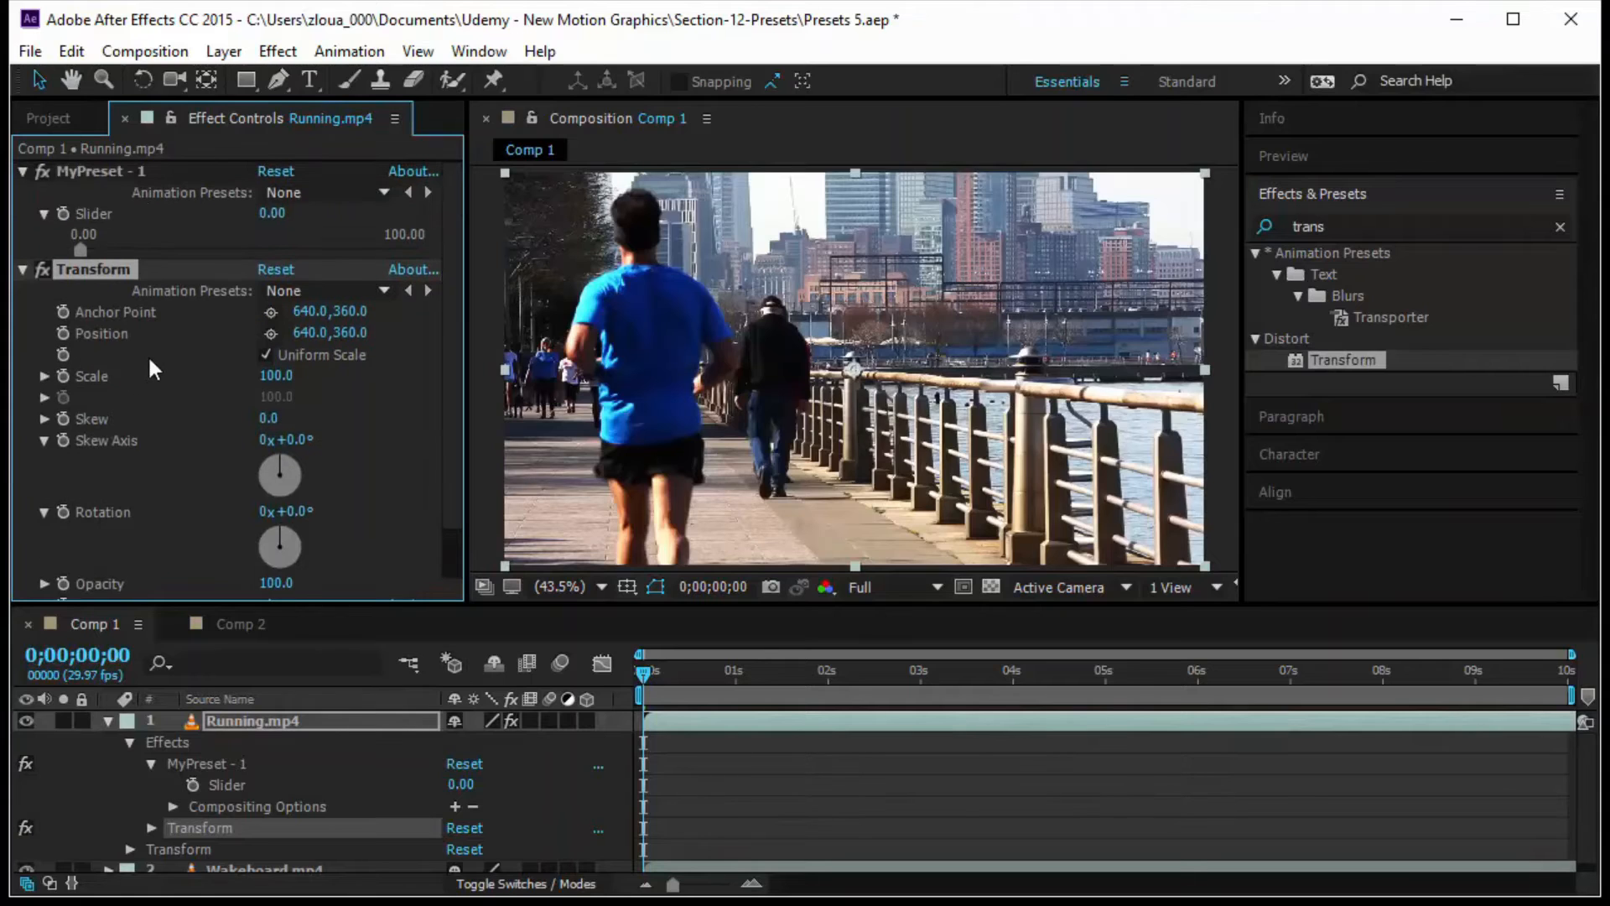
# Rename the Transform effect on Running.mp4 as (Transform) and turn off its Uniform Scale option.
pyautogui.click(128, 200)
pyautogui.click(84, 273)
pyautogui.press('Return')
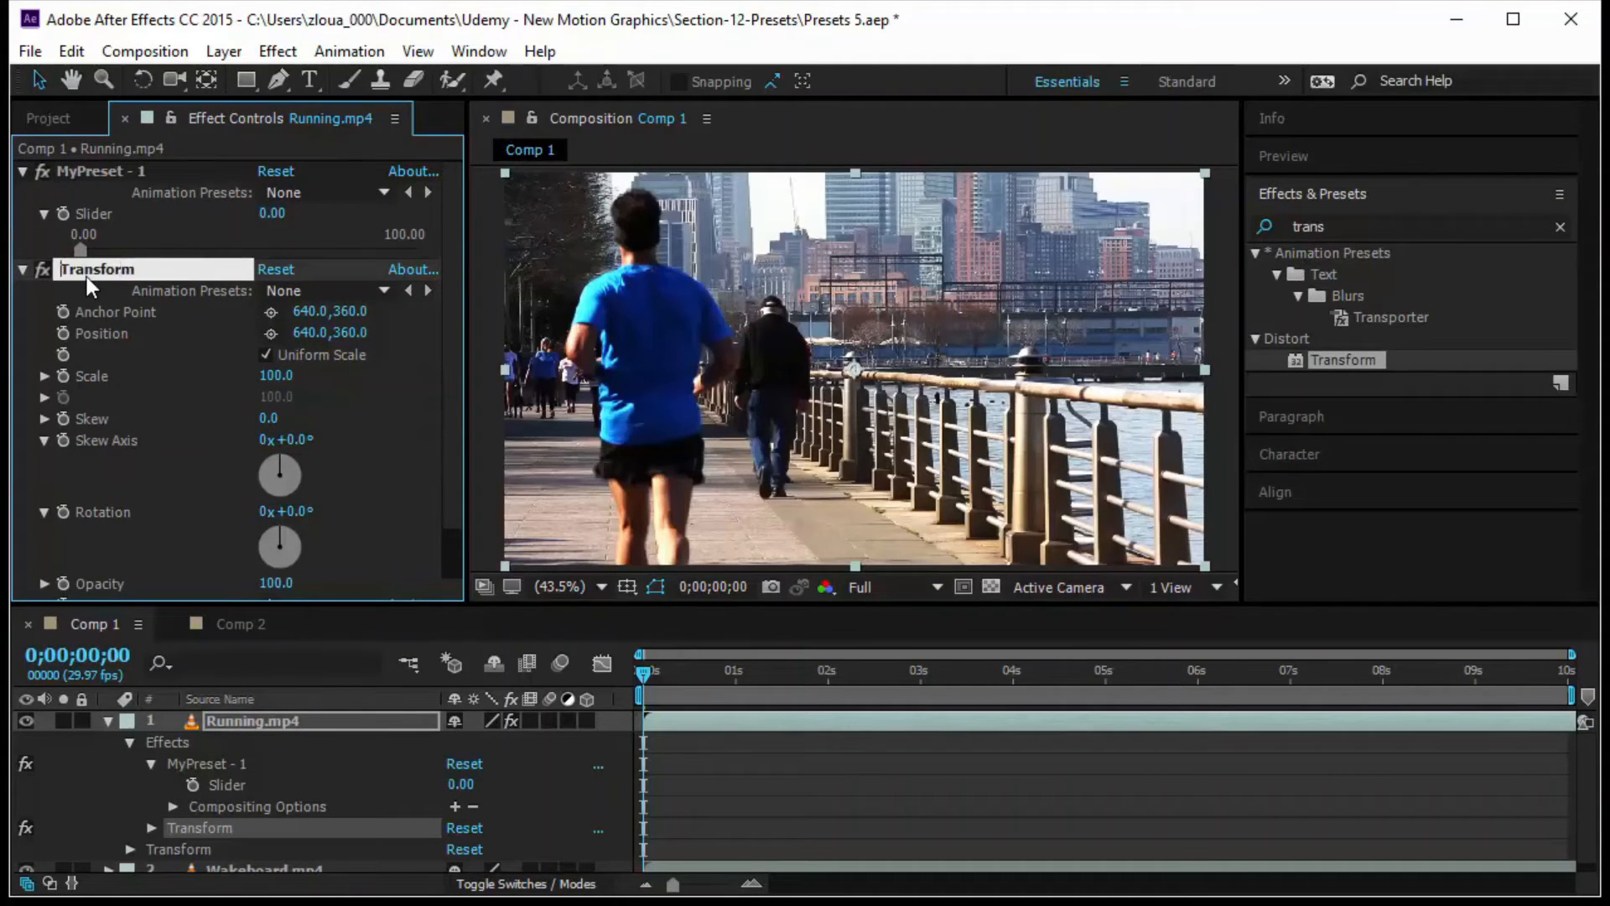
pyautogui.write('(')
pyautogui.press('End')
pyautogui.write(')')
pyautogui.press('Return')
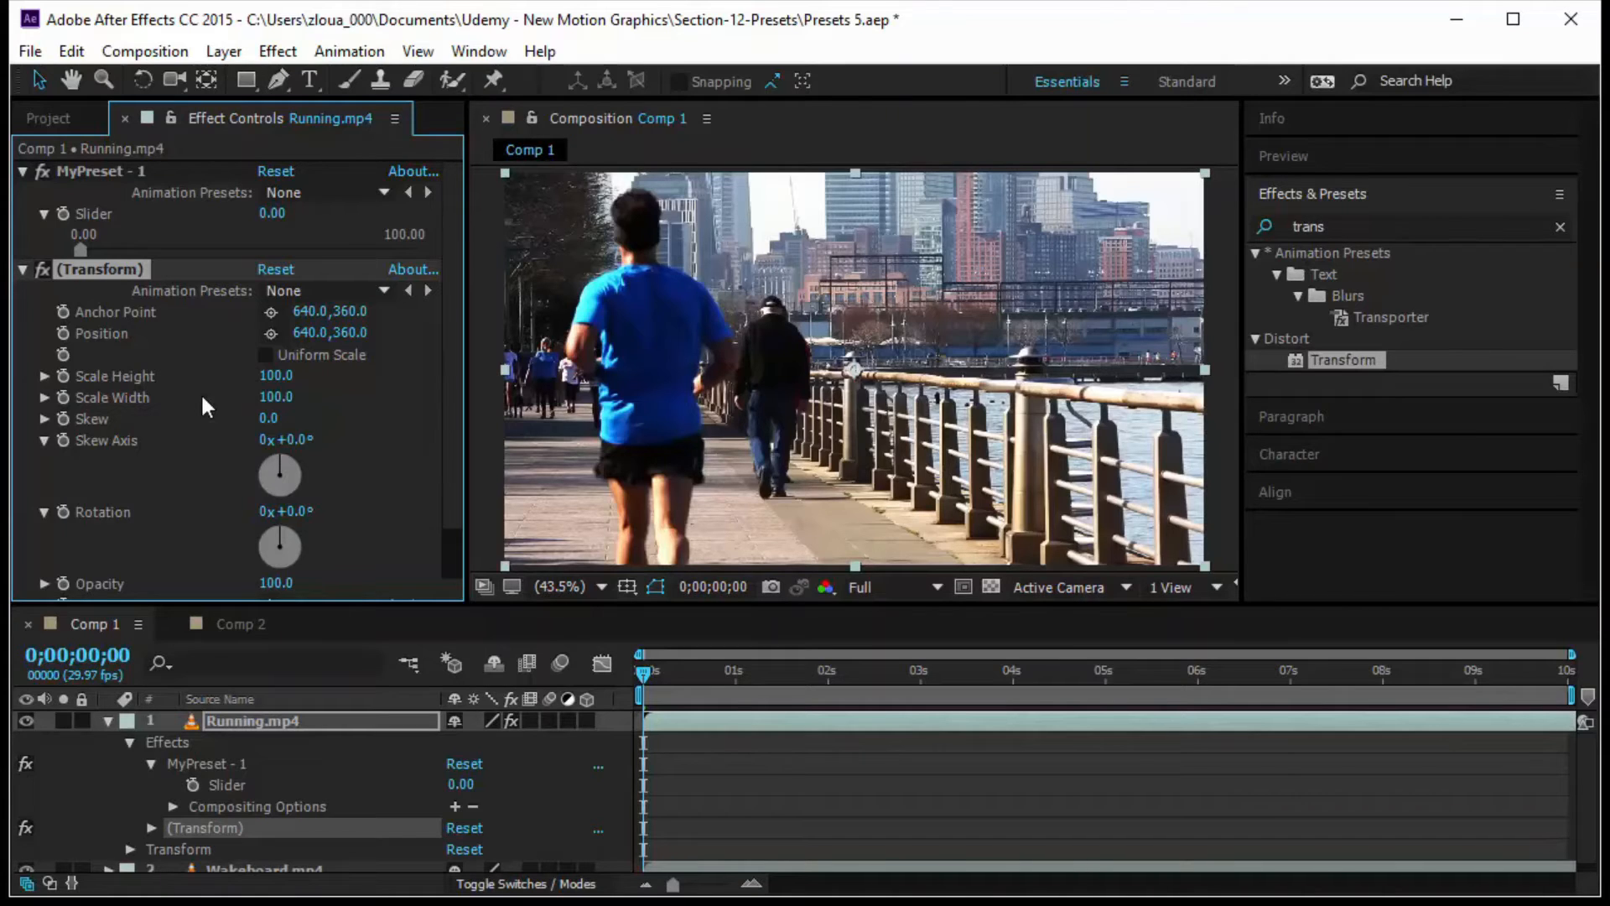
# Link the (Transform) effect's Scale Height and Scale Width to the MyPreset - 1 slider with expressions.
pyautogui.keyDown('alt'); pyautogui.click(64, 374); pyautogui.keyUp('alt')
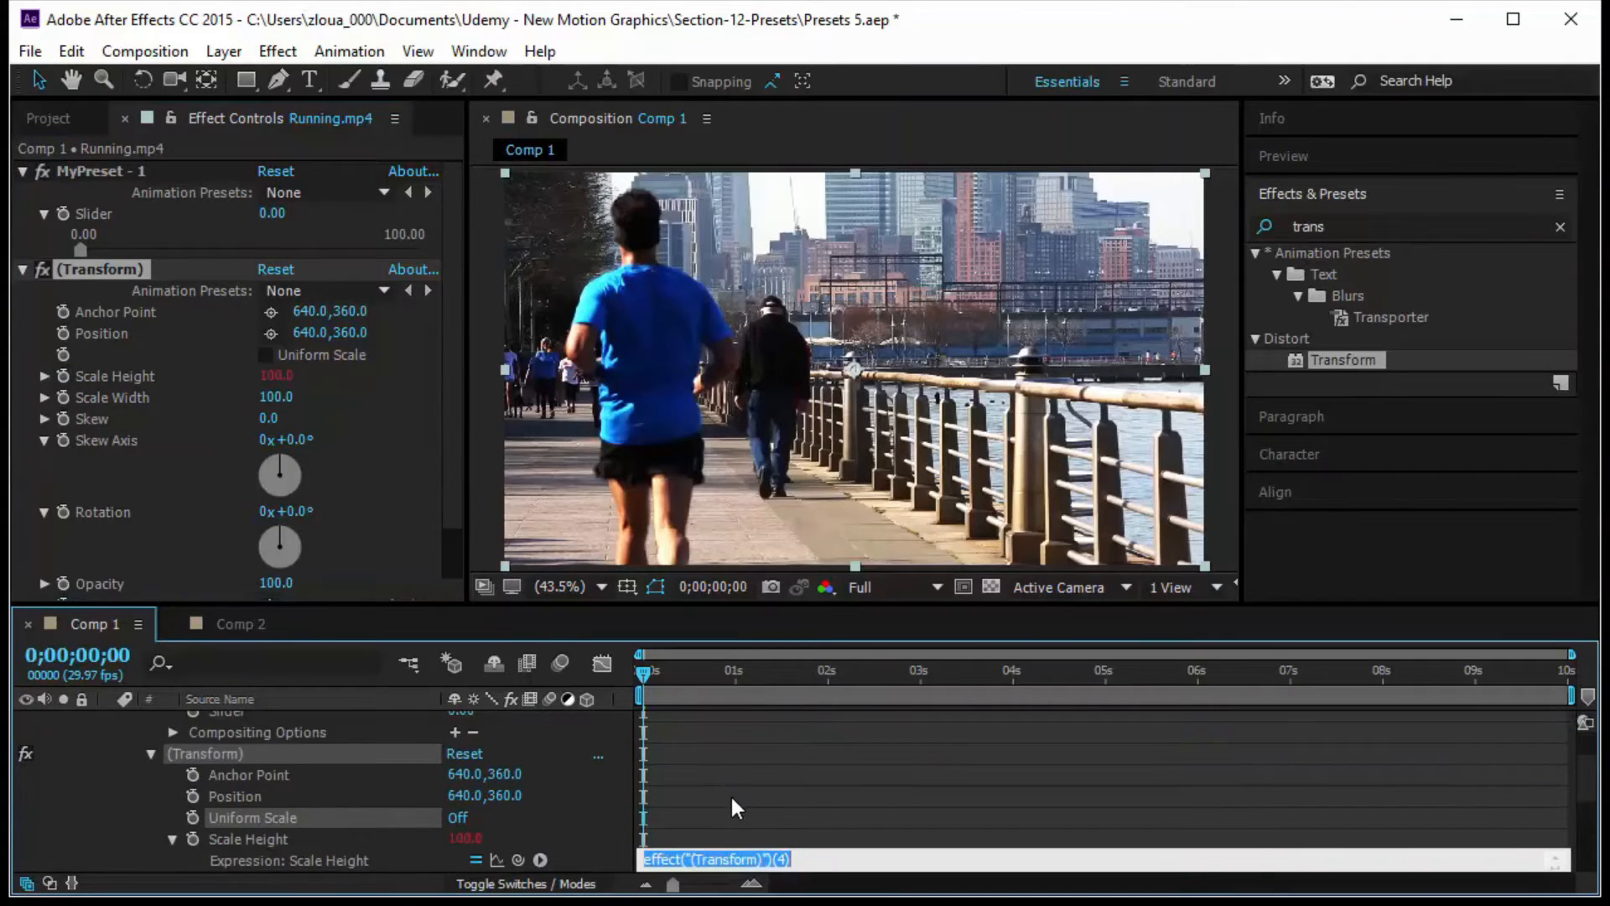
pyautogui.scroll(-3, 732, 794)
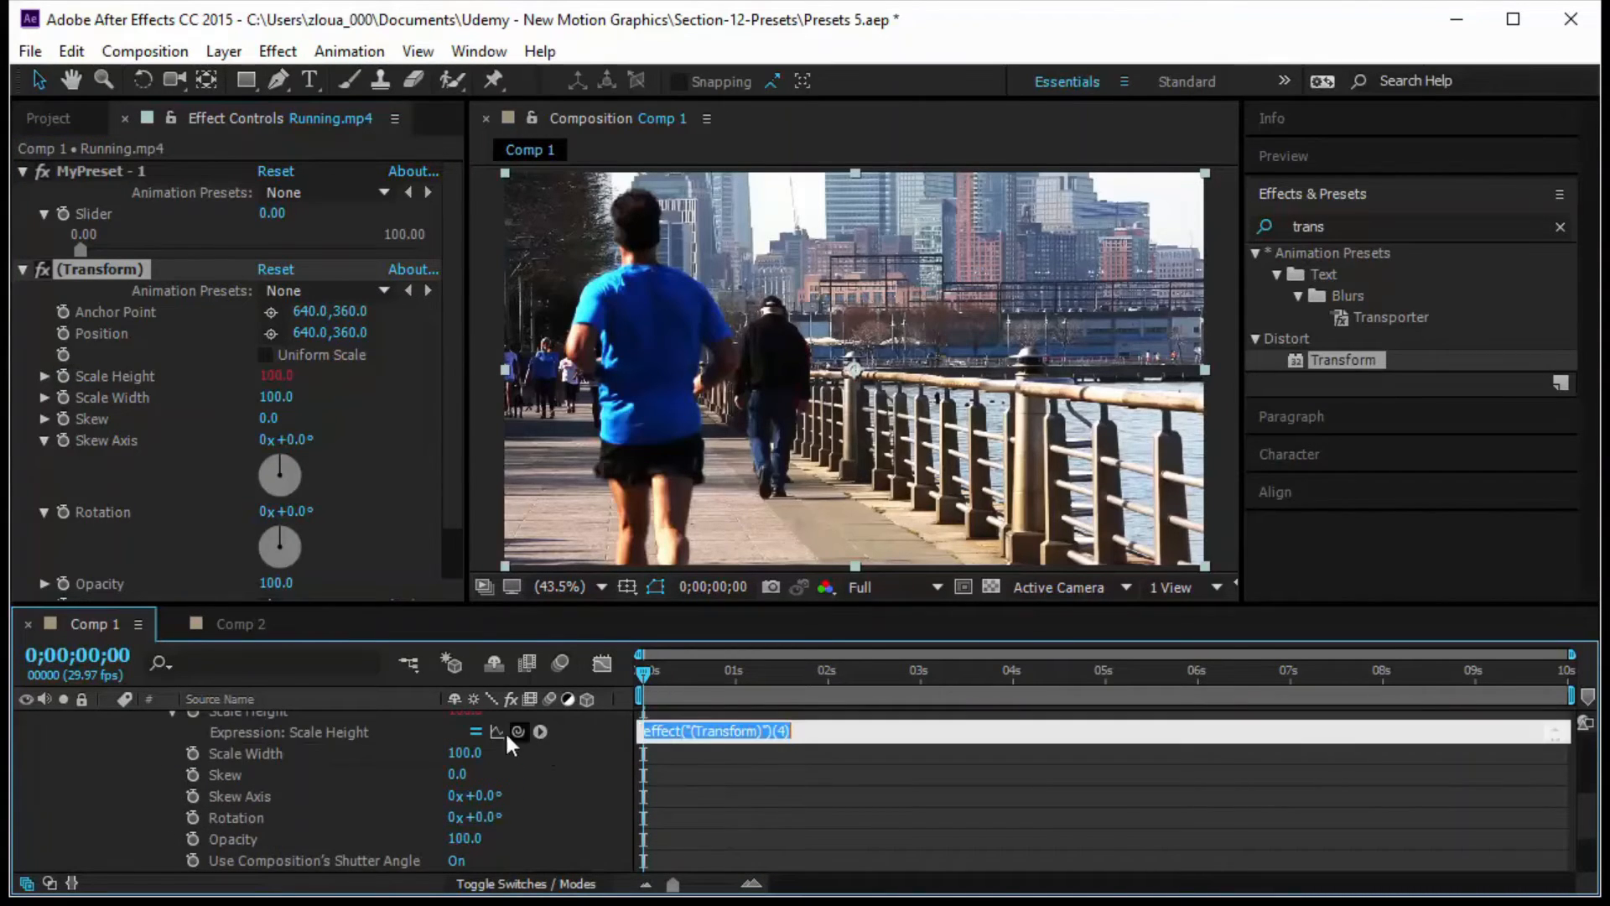
pyautogui.moveTo(513, 733); pyautogui.dragTo(119, 203)
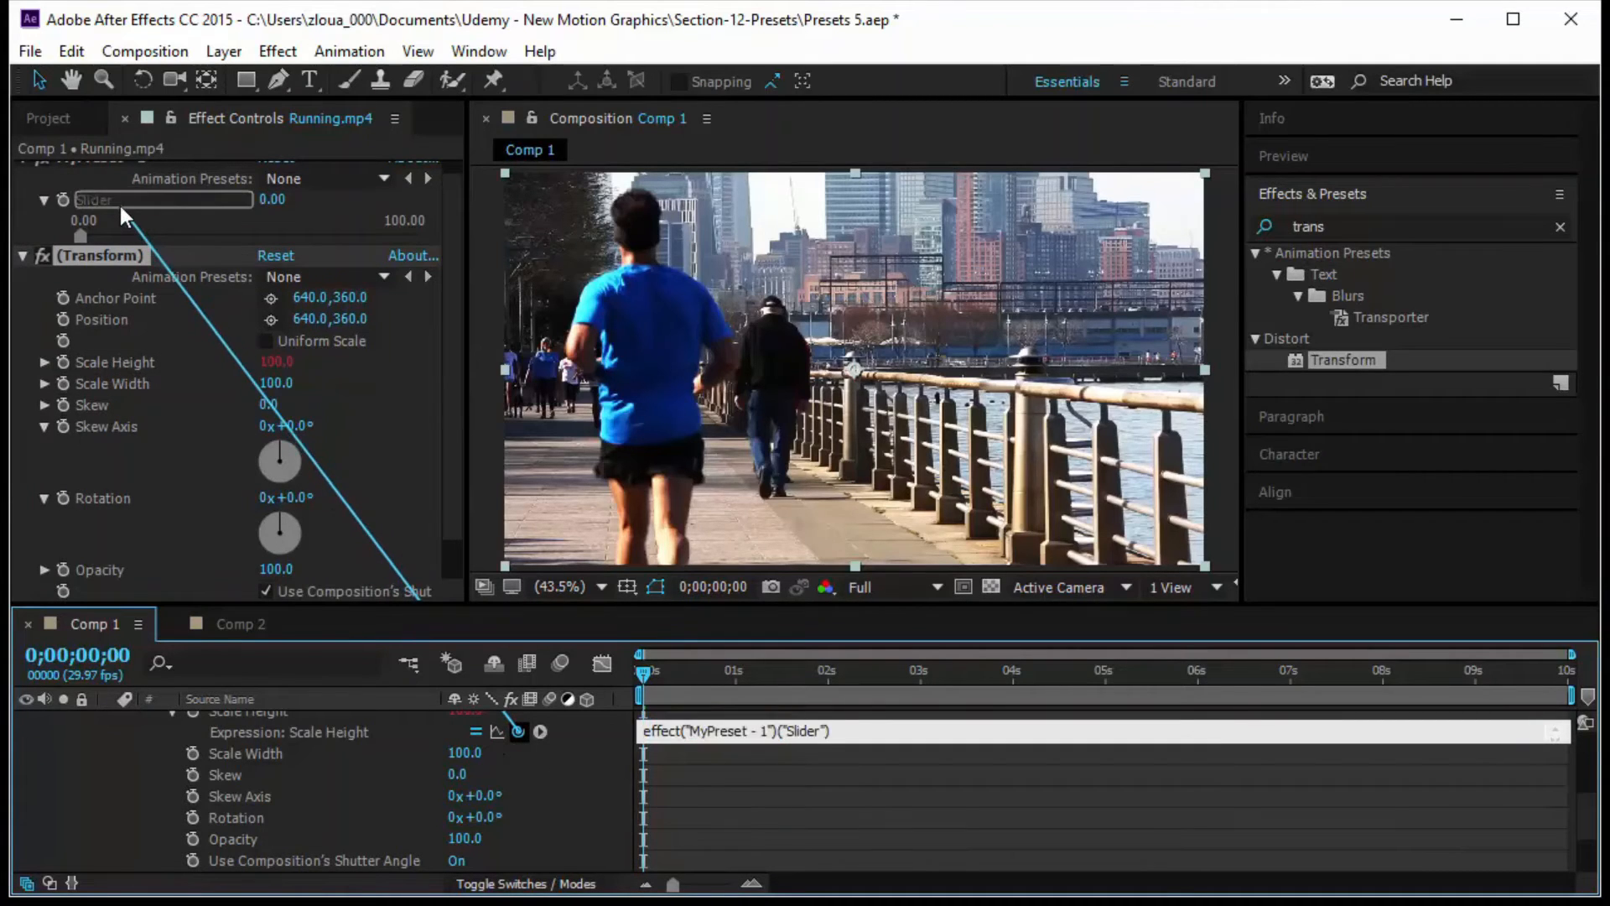
pyautogui.click(792, 815)
pyautogui.scroll(2, 797, 833)
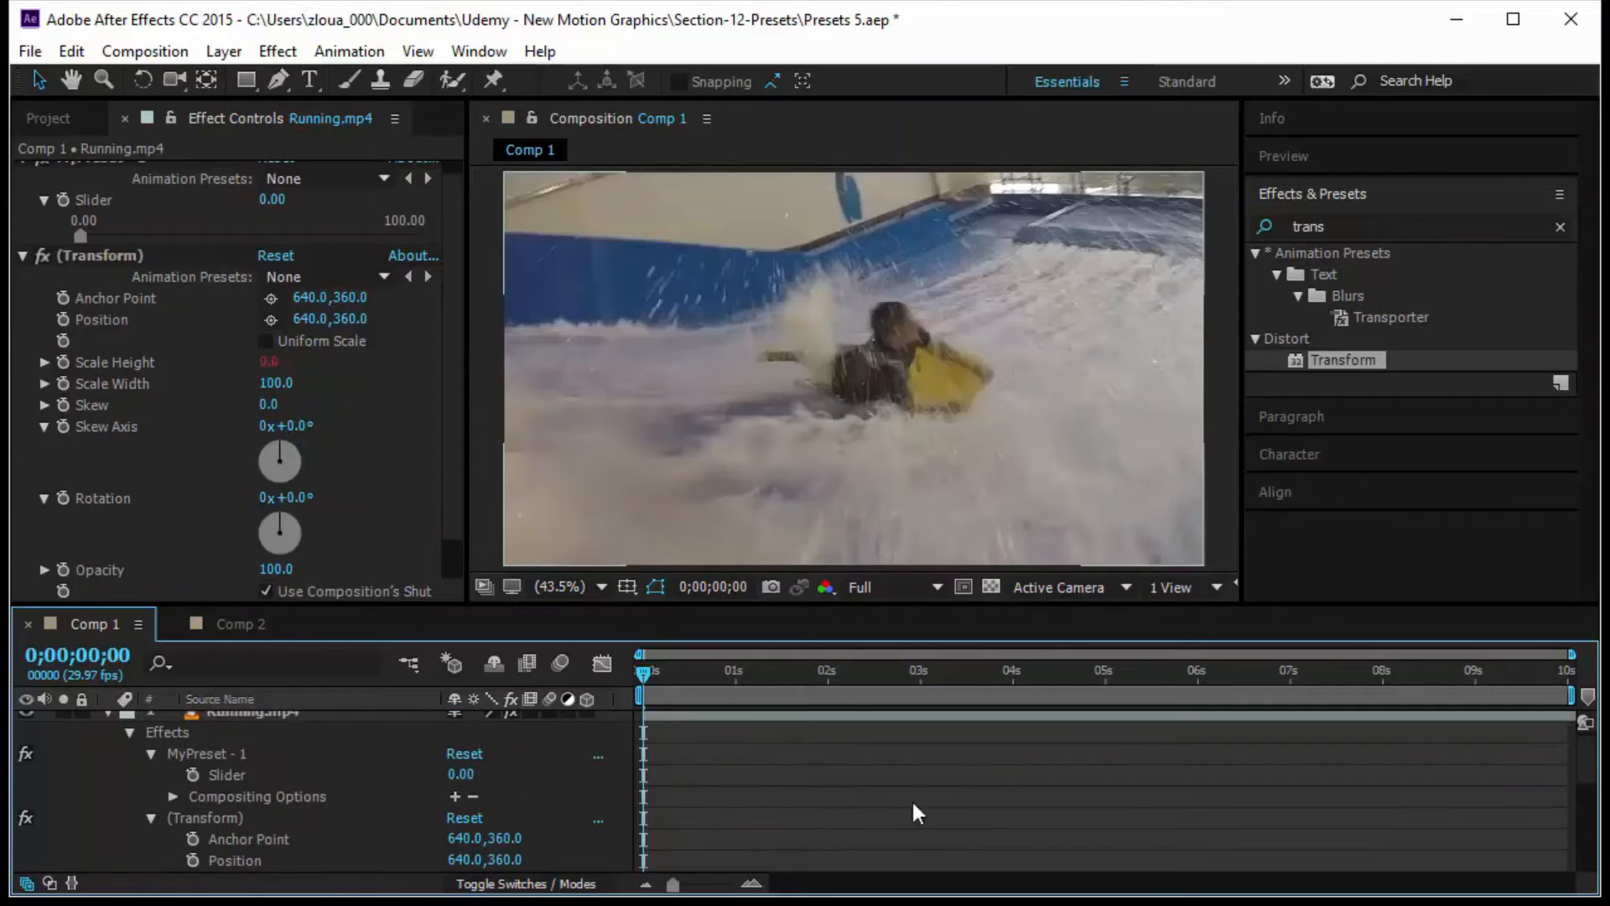
pyautogui.keyDown('alt'); pyautogui.click(63, 382); pyautogui.keyUp('alt')
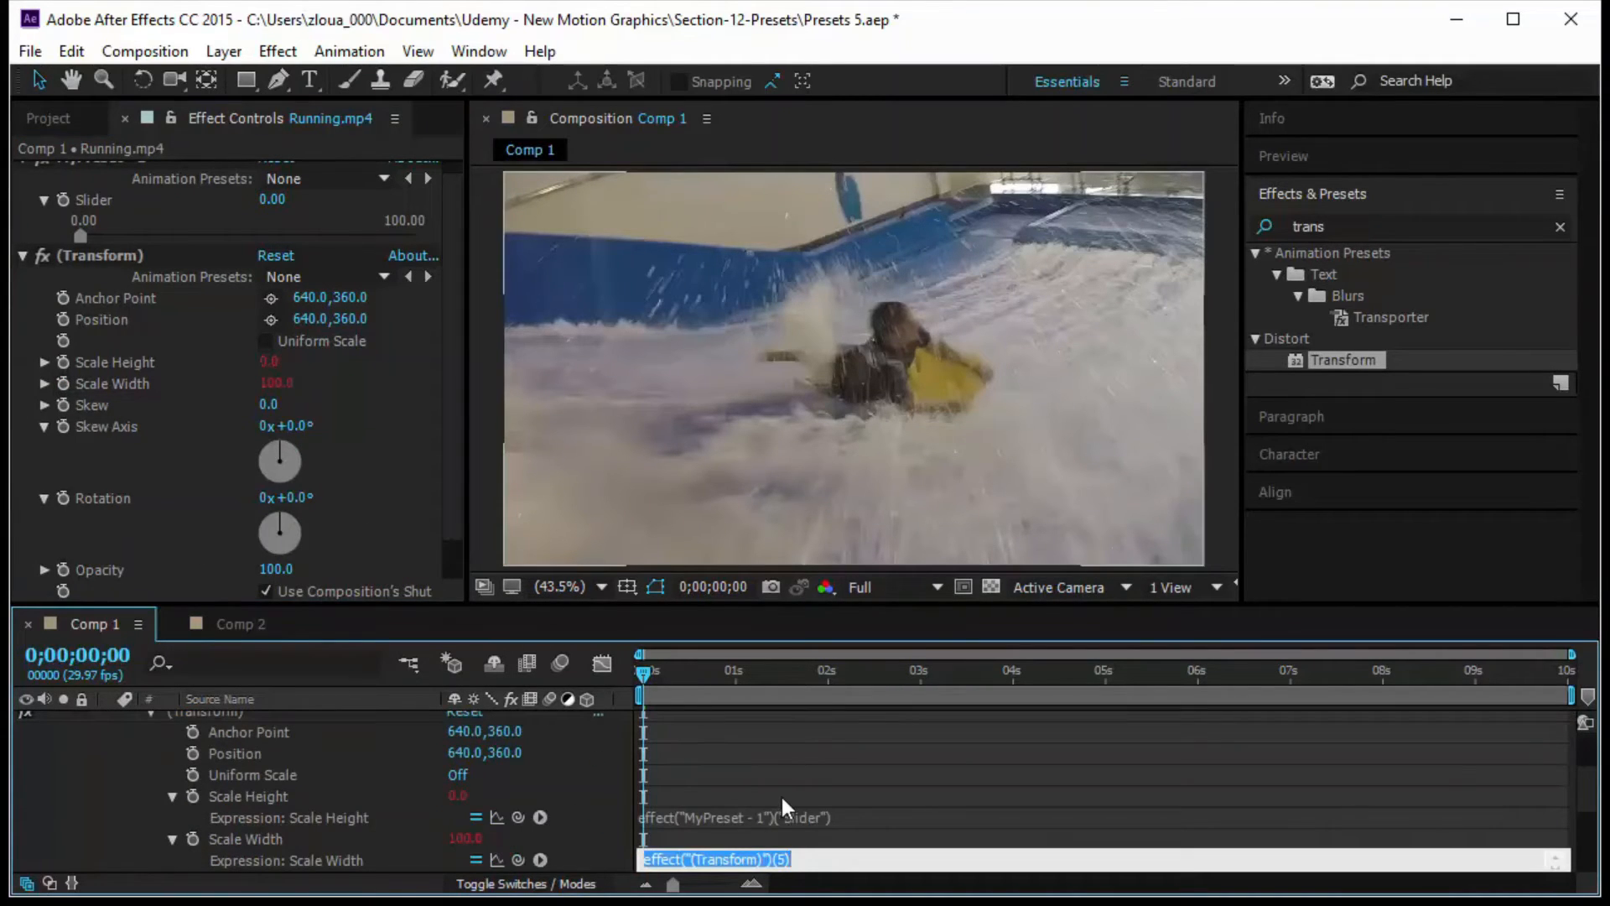
pyautogui.moveTo(520, 857); pyautogui.dragTo(149, 209)
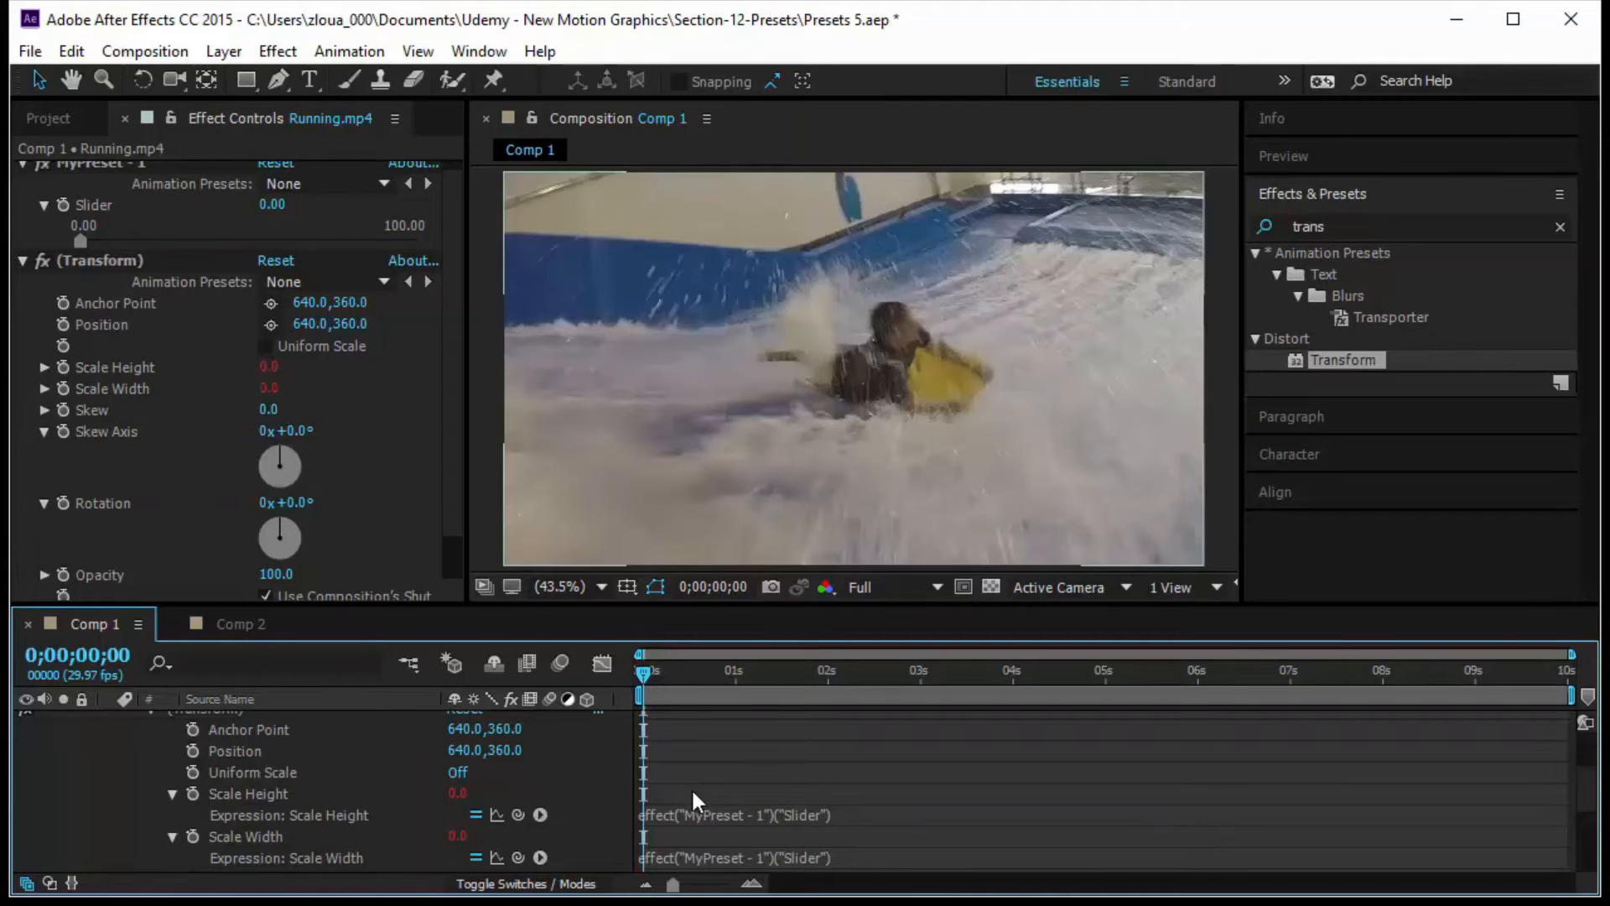
# Keyframe the MyPreset - 1 slider at 0 on the first frame and at 100 on 0;00;01;00.
pyautogui.scroll(5, 691, 787)
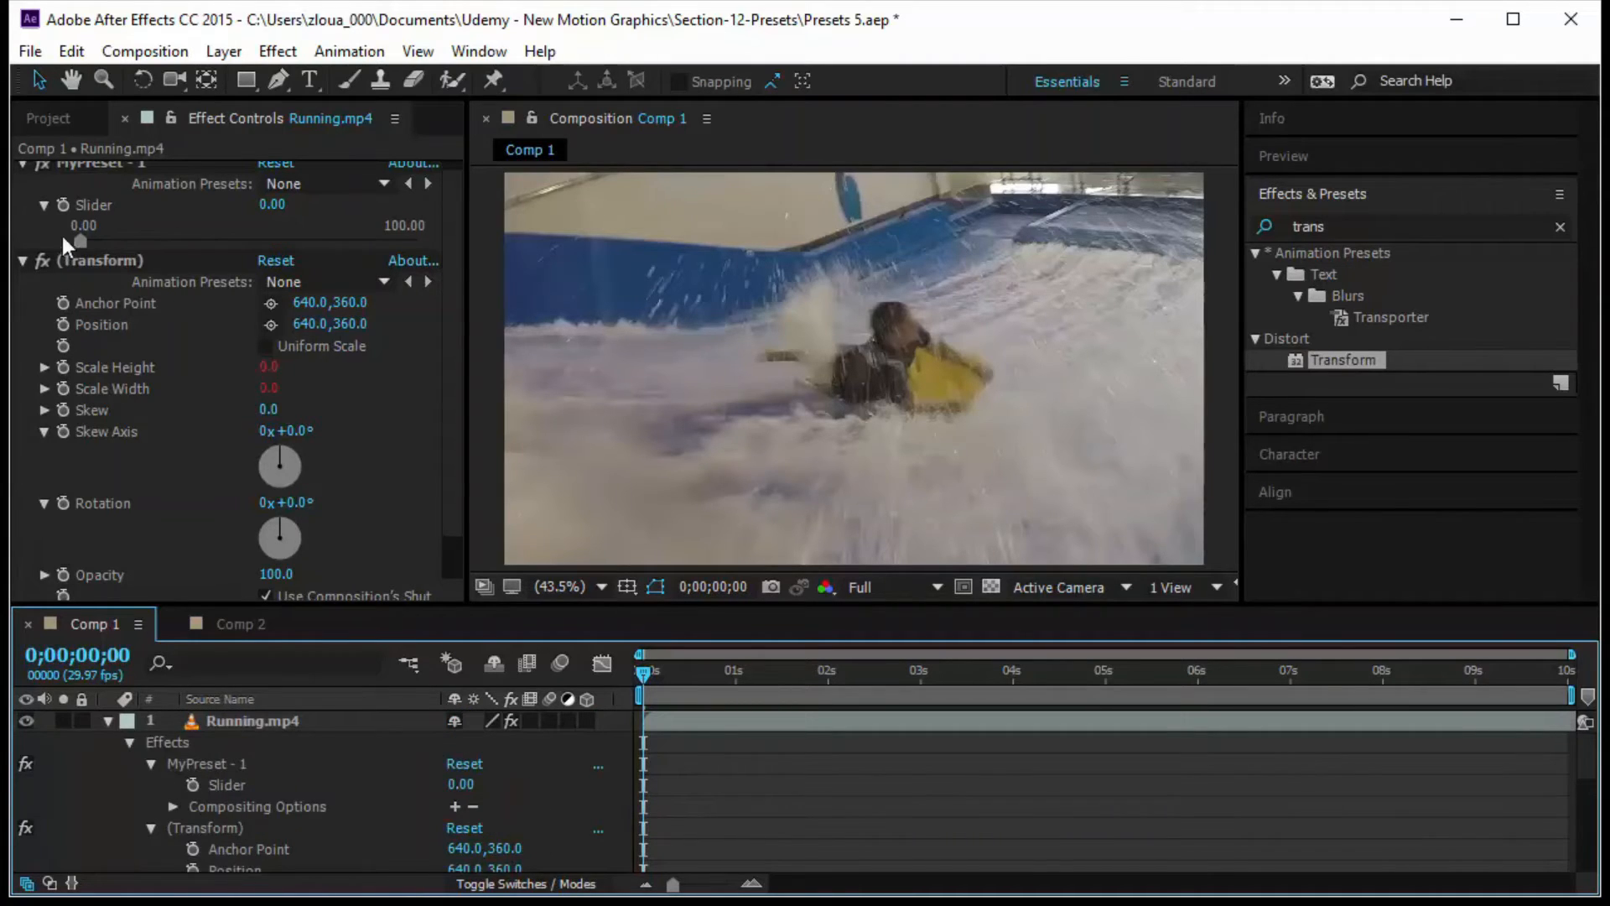
pyautogui.click(63, 208)
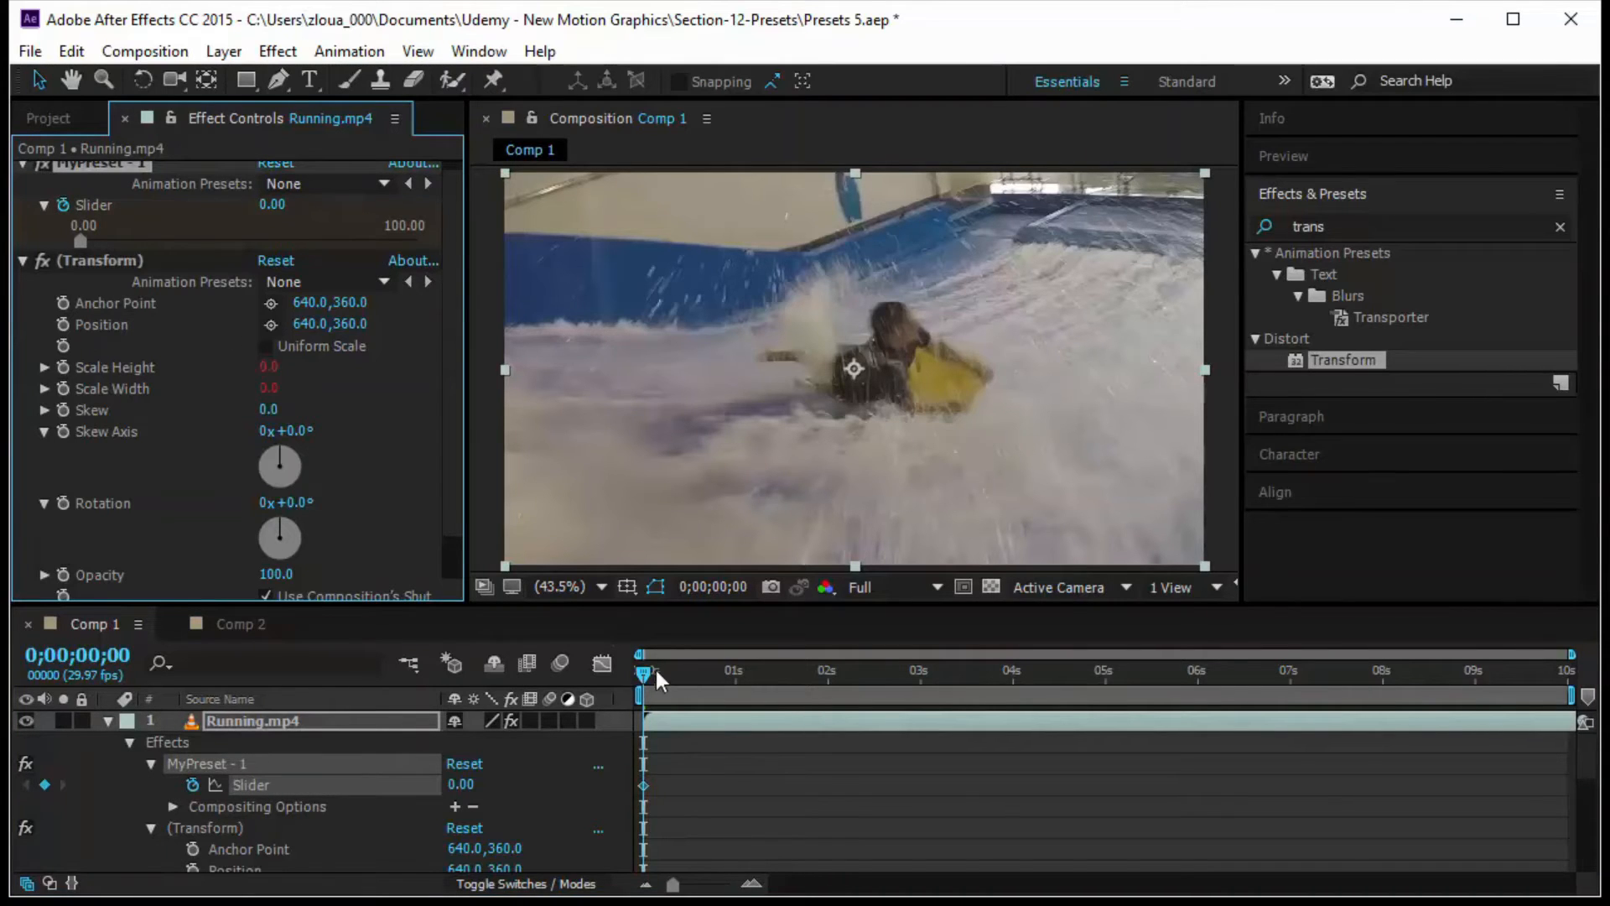
pyautogui.moveTo(668, 676); pyautogui.dragTo(731, 687)
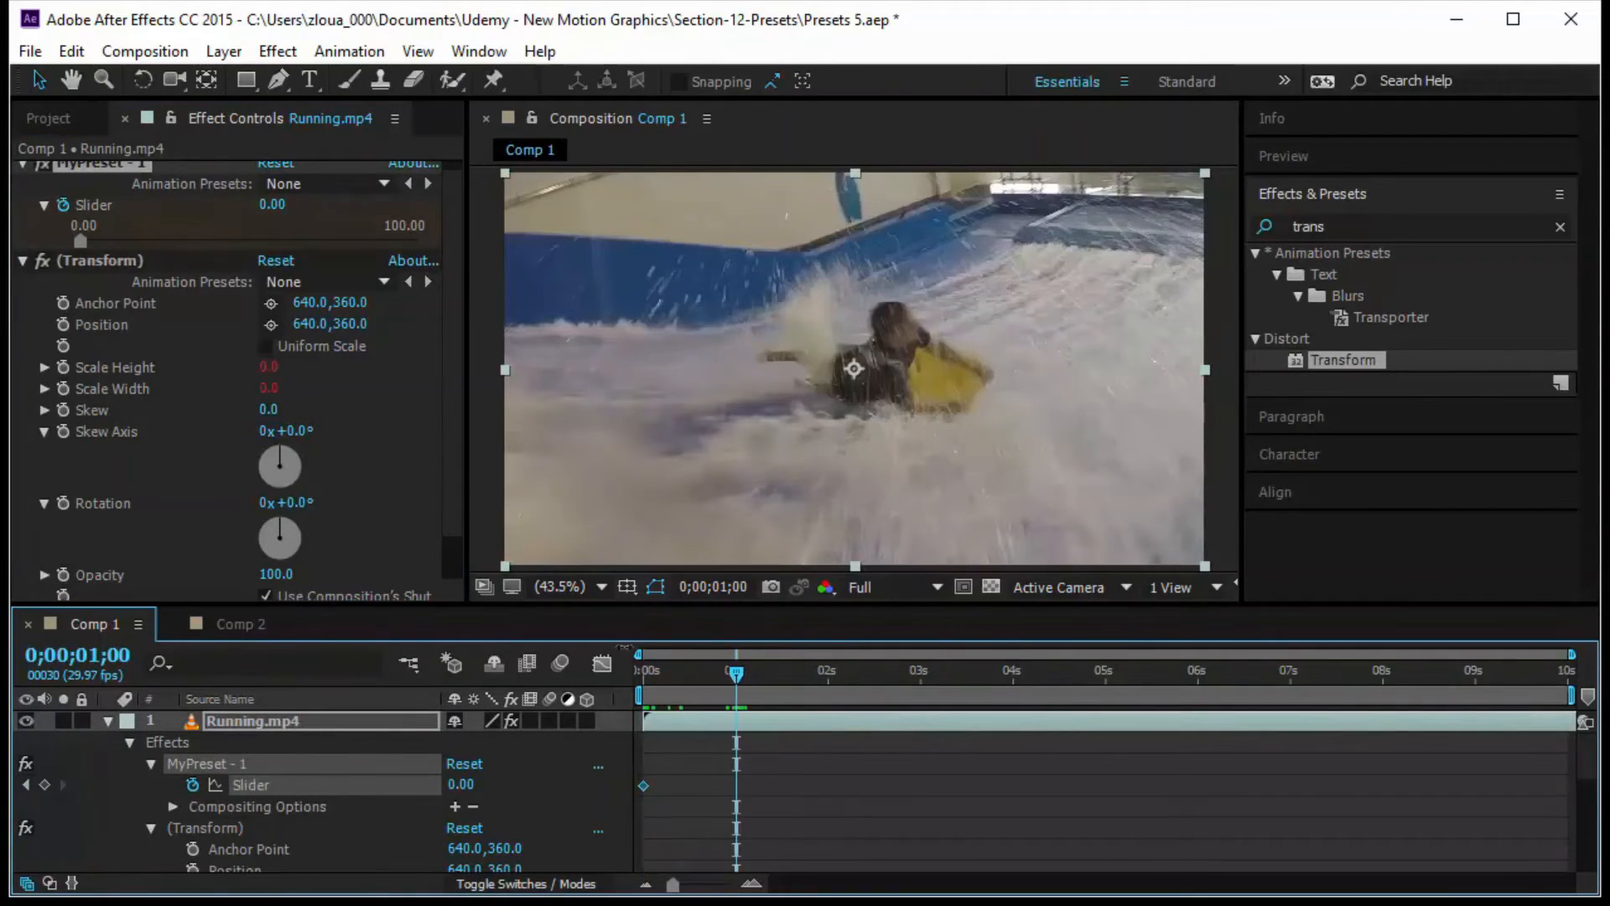
pyautogui.click(275, 205)
pyautogui.write('100')
pyautogui.press('Return')
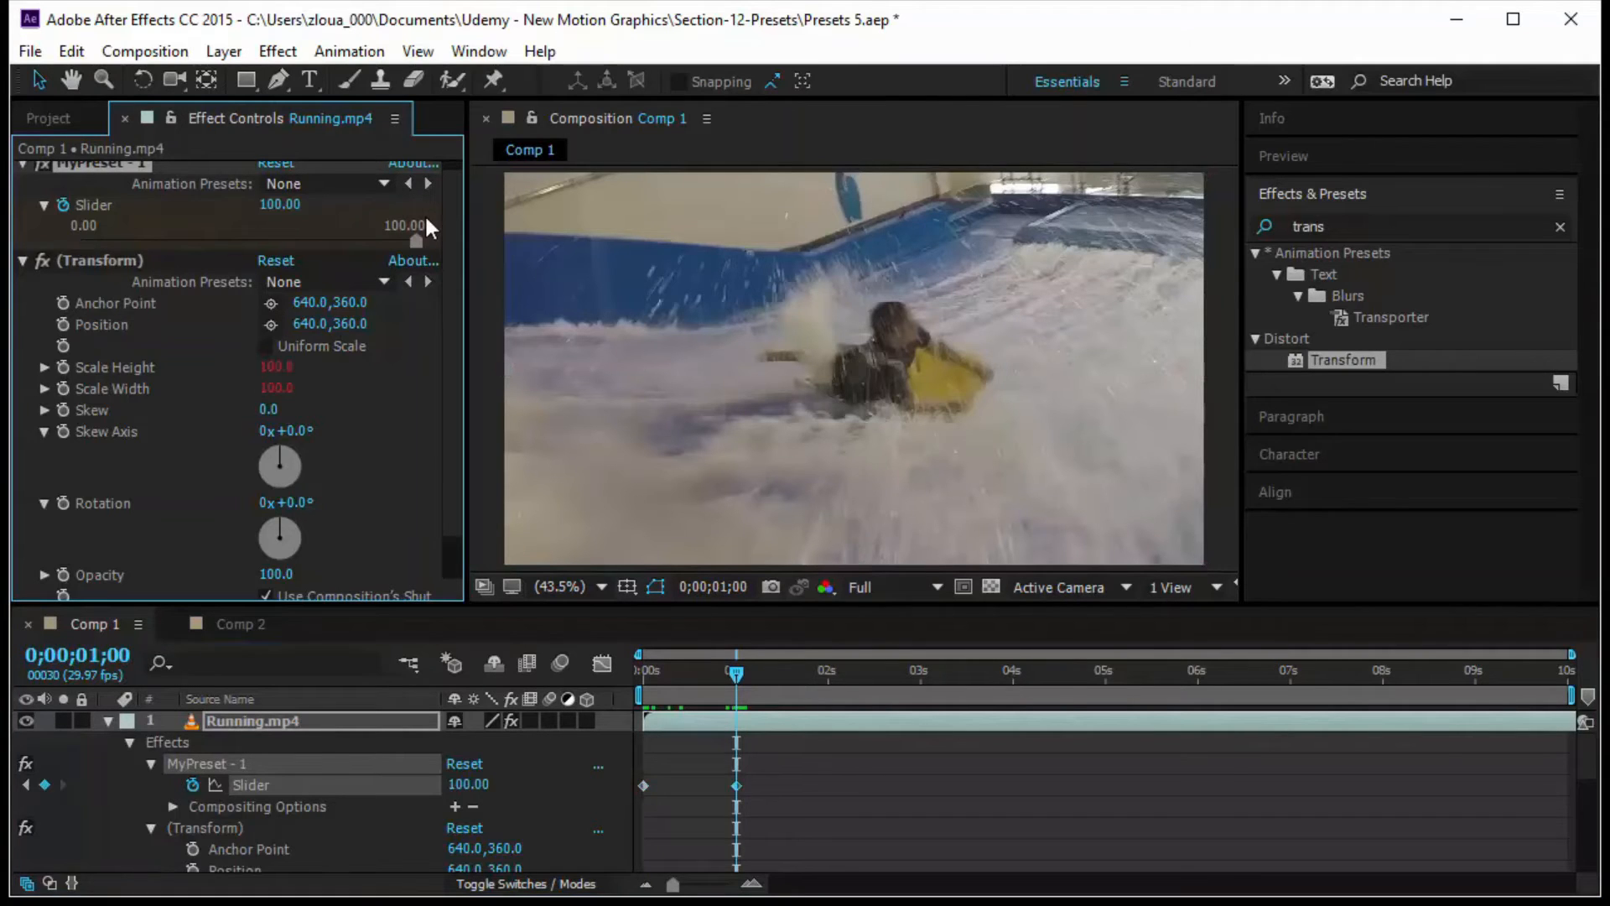
# Preview the slider-driven scale transition from the start and return to the first frame.
pyautogui.click(731, 677)
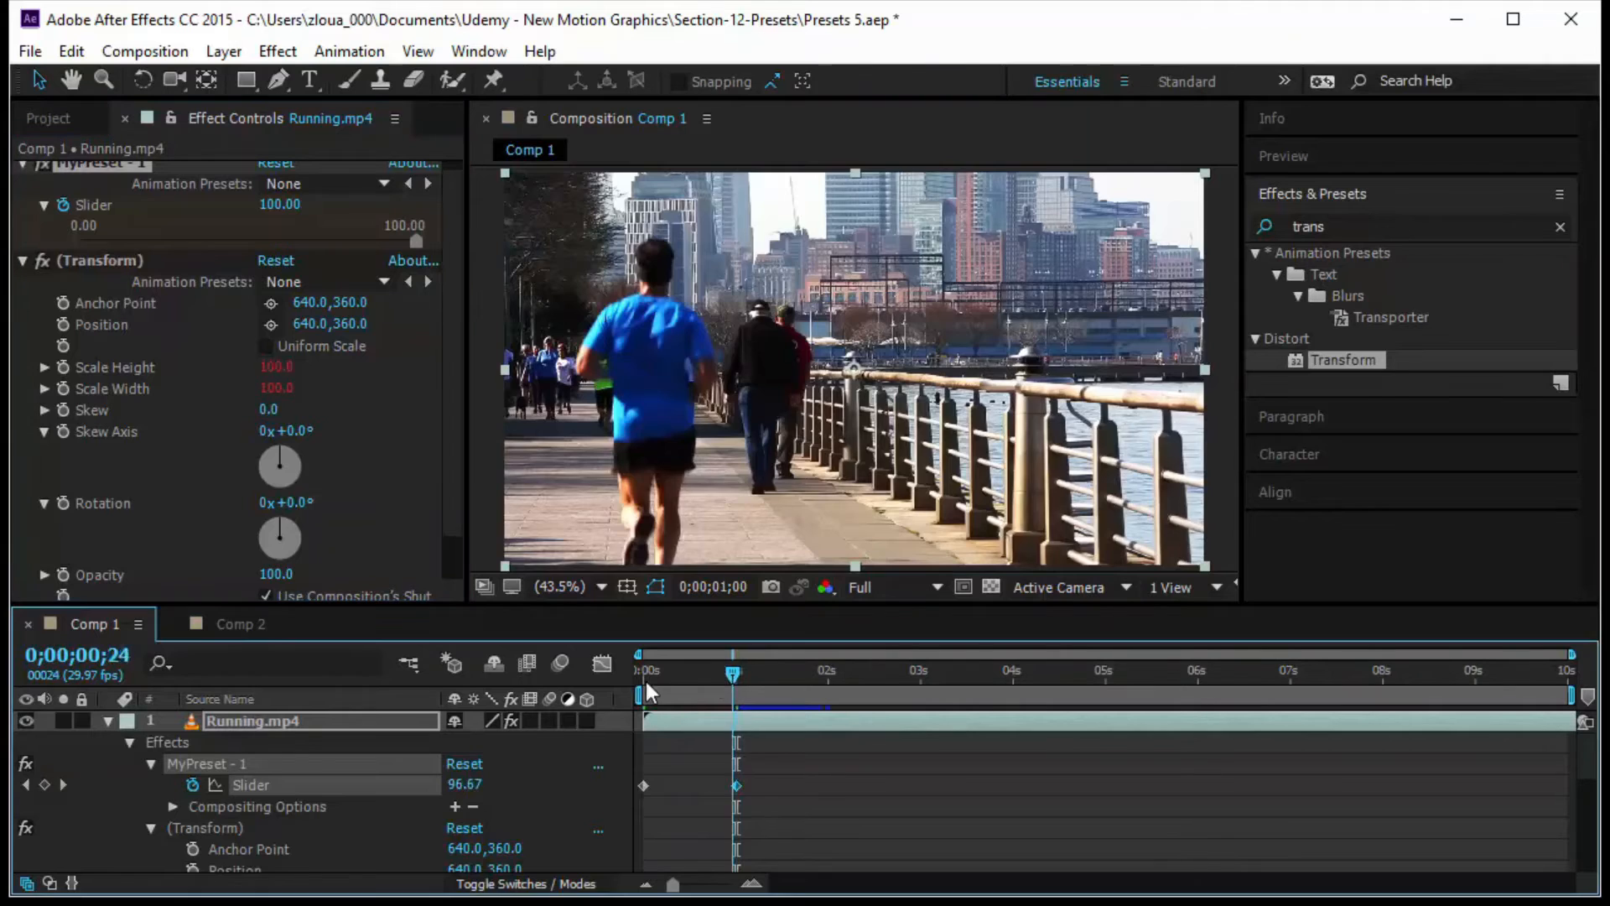
pyautogui.click(646, 681)
pyautogui.press('space')
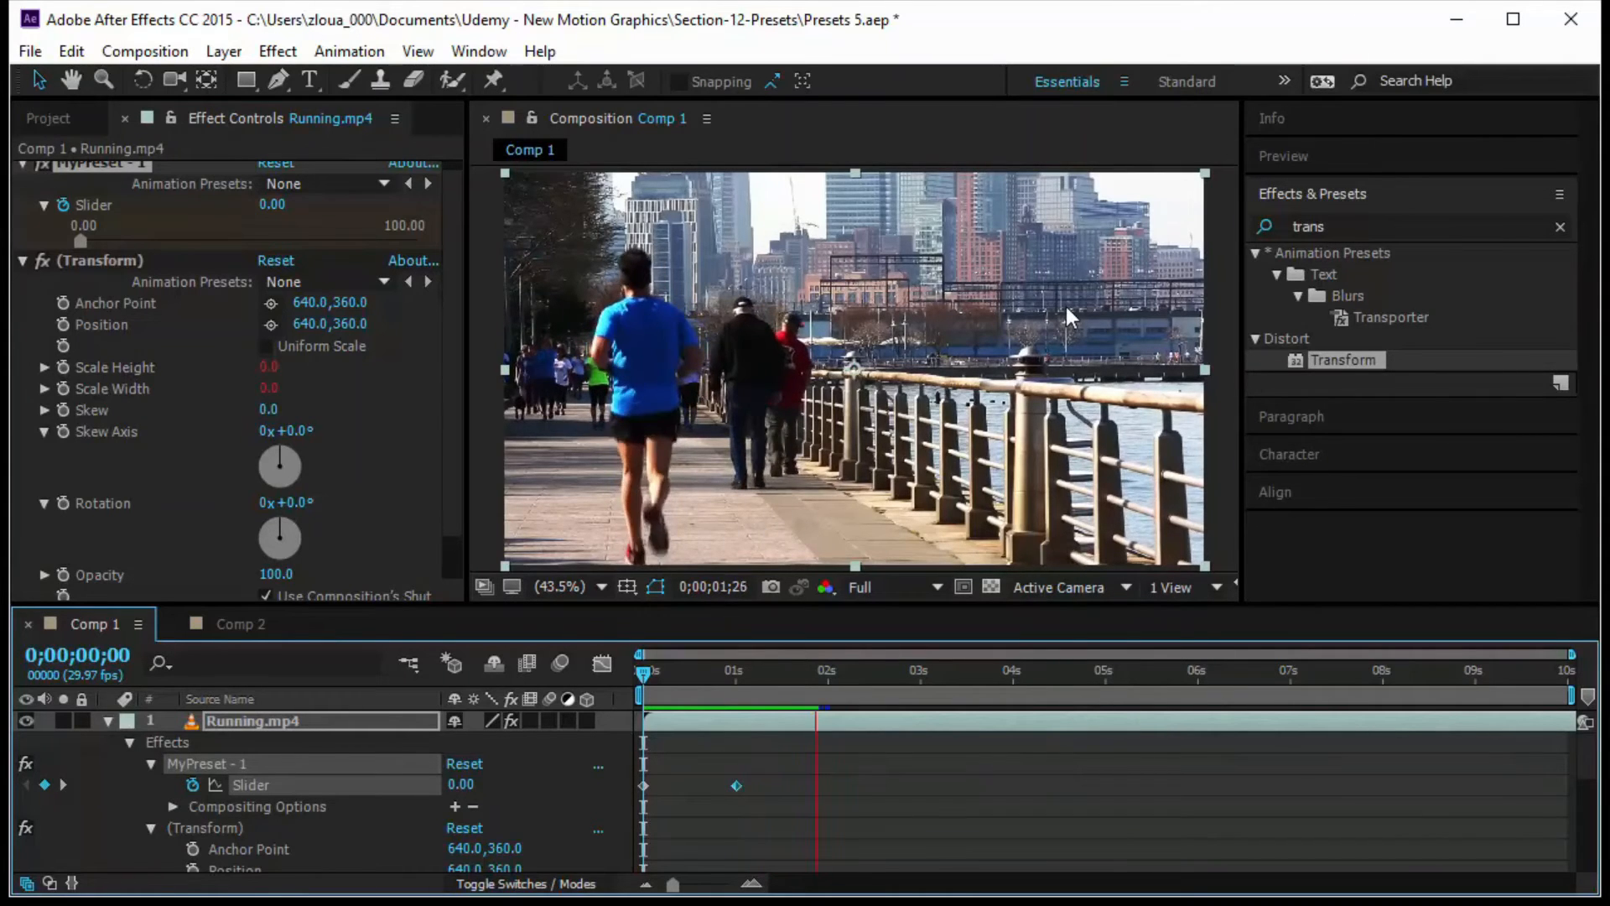
pyautogui.click(842, 822)
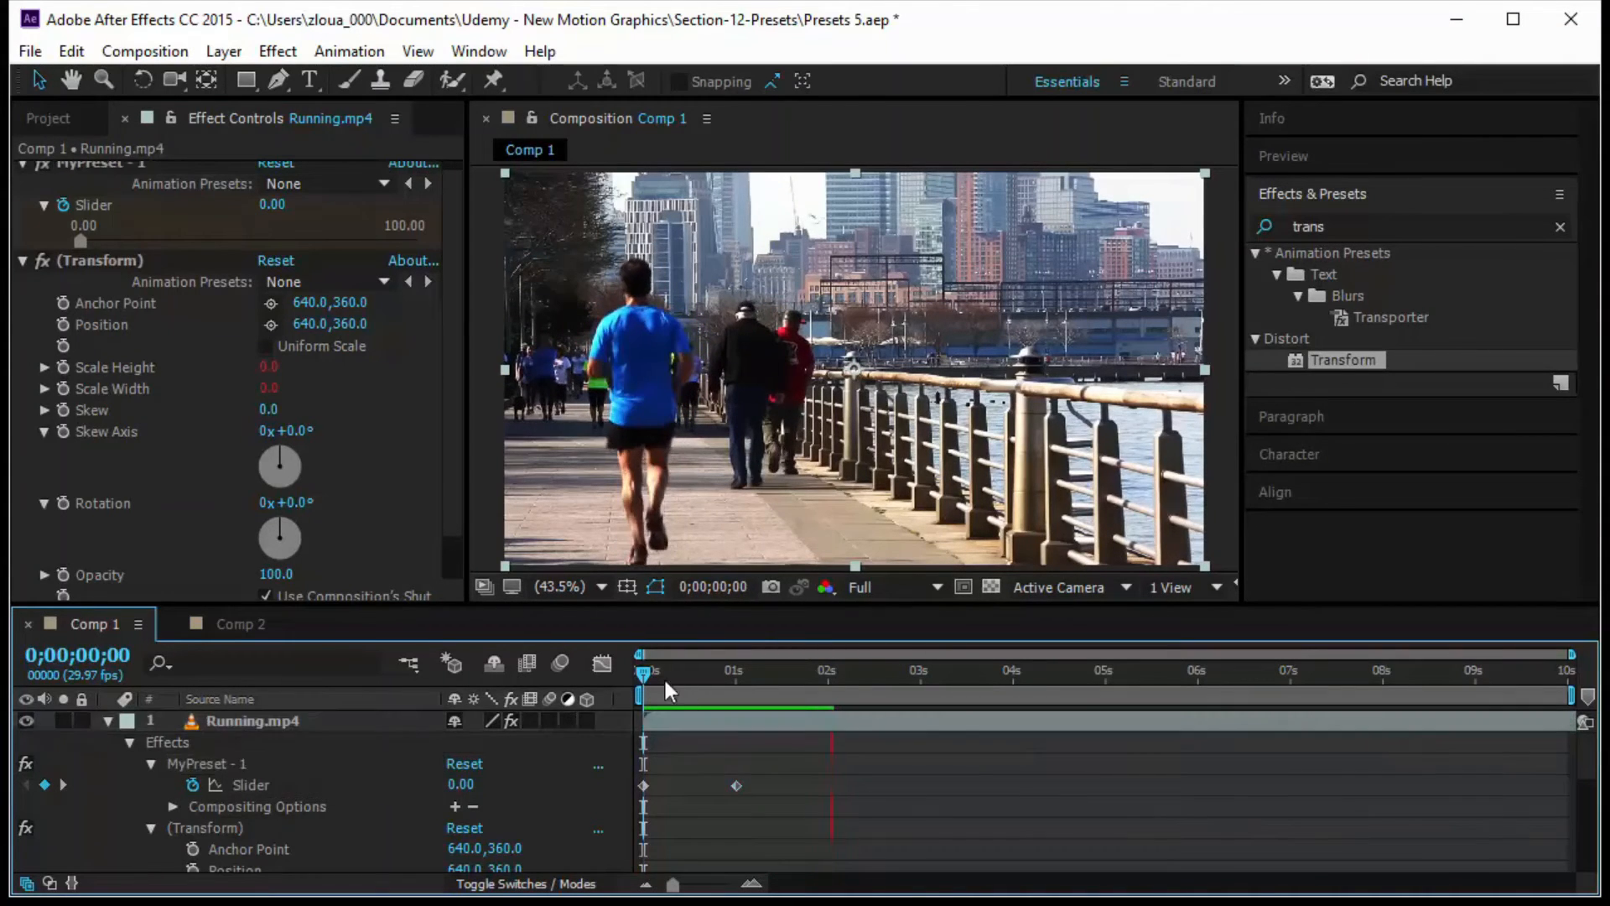
pyautogui.click(644, 674)
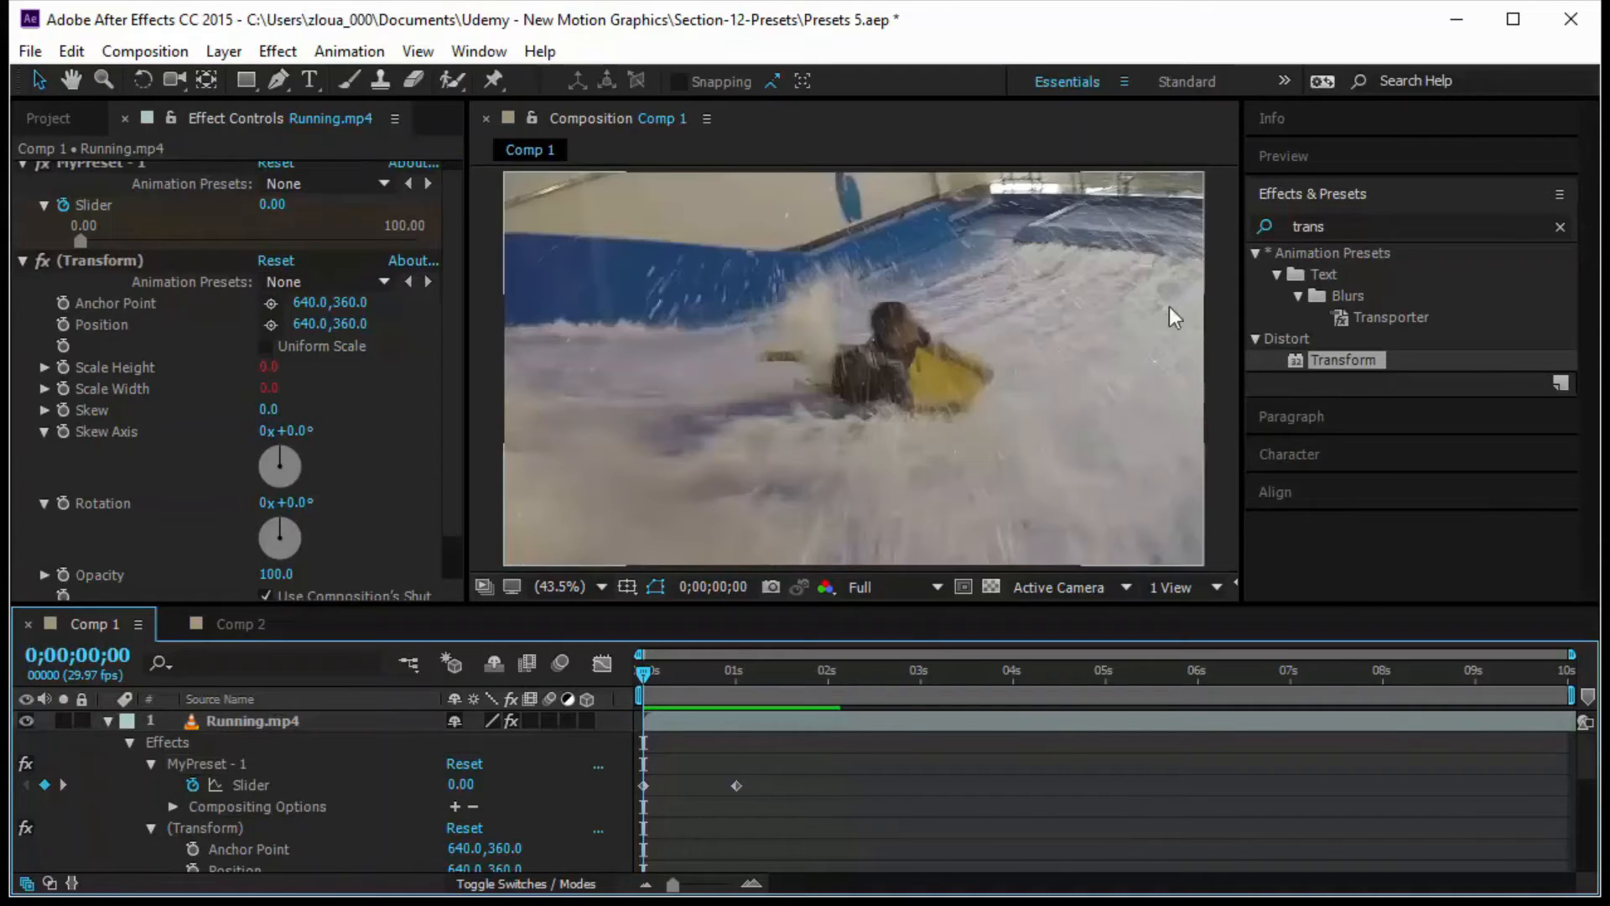
# Search the effects for "fast" and apply Fast Blur to the Running.mp4 layer.
pyautogui.click(1304, 226)
pyautogui.doubleClick(1304, 227)
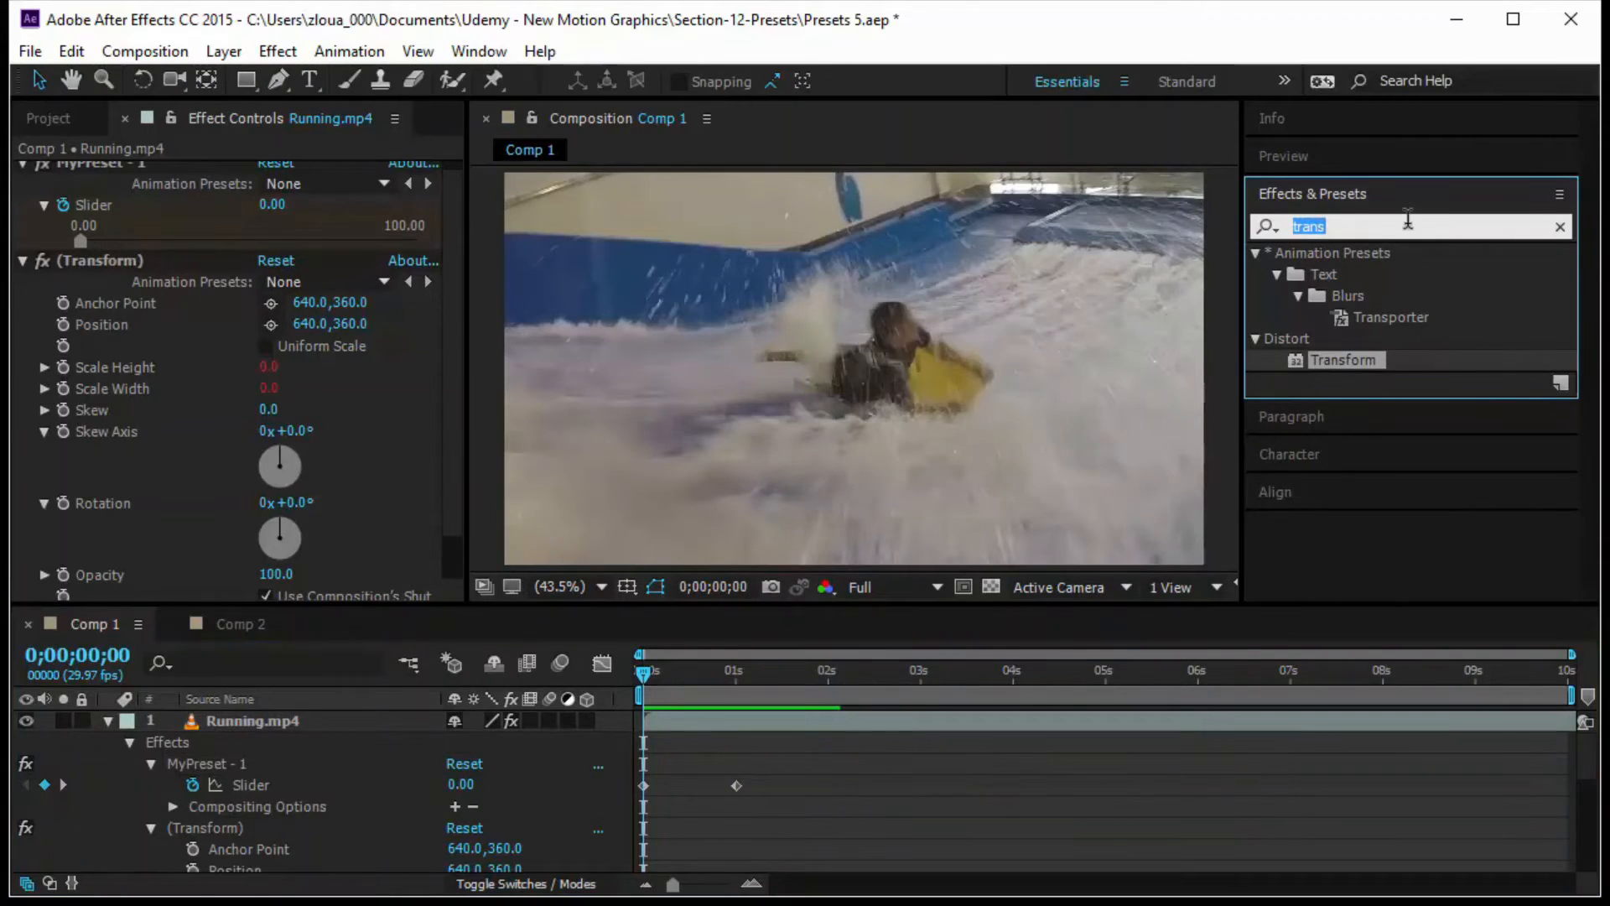
pyautogui.write('bur')
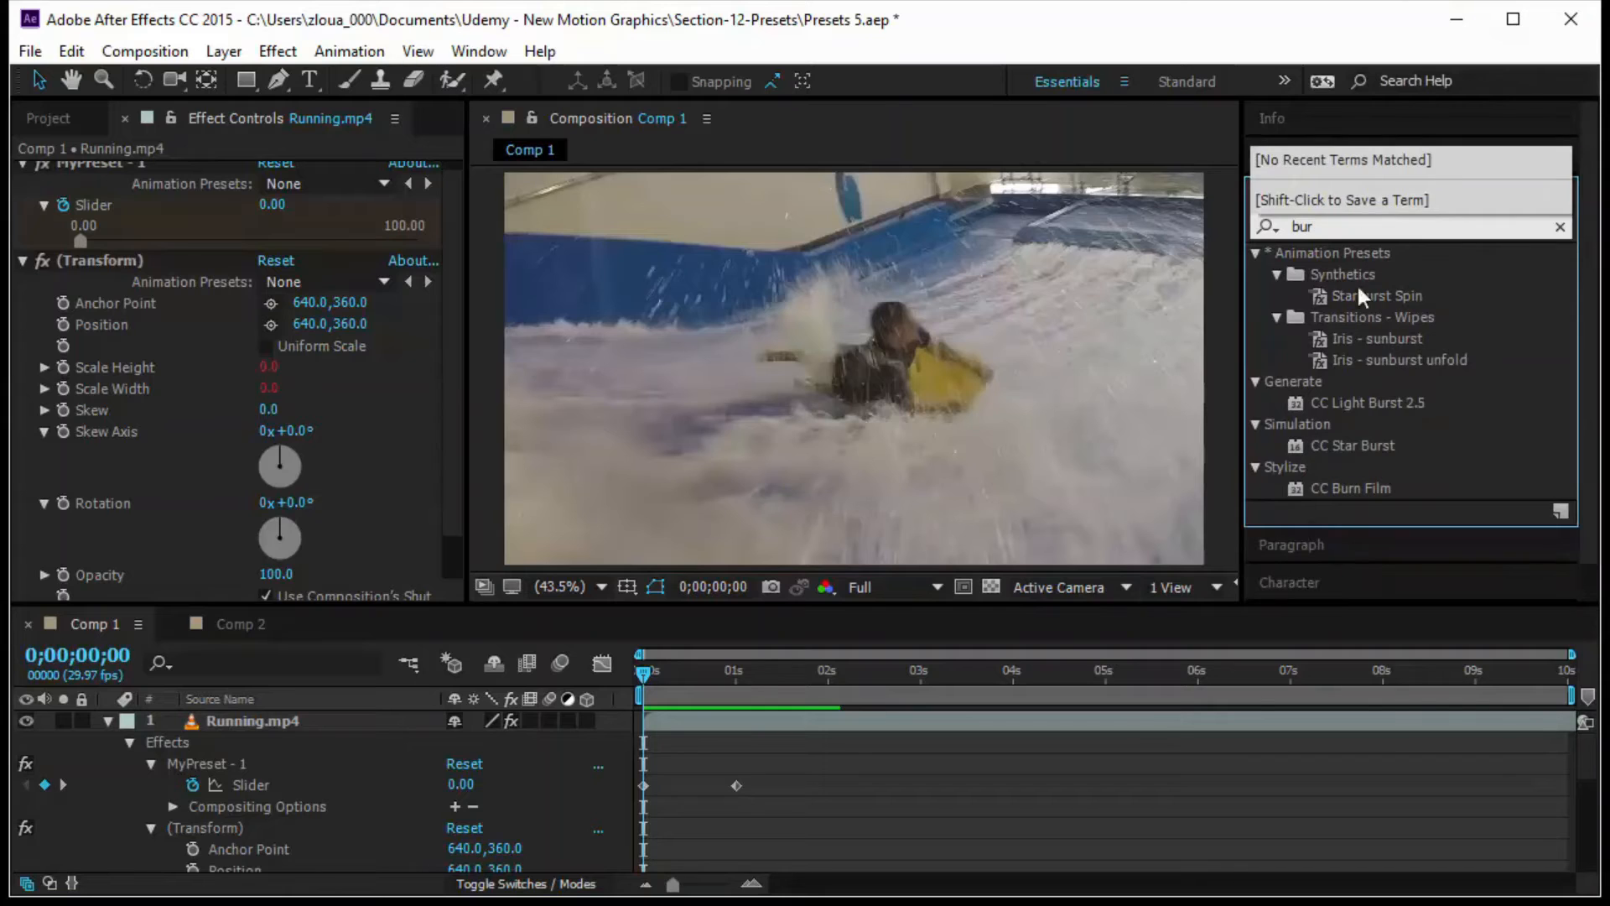
pyautogui.doubleClick(1279, 230)
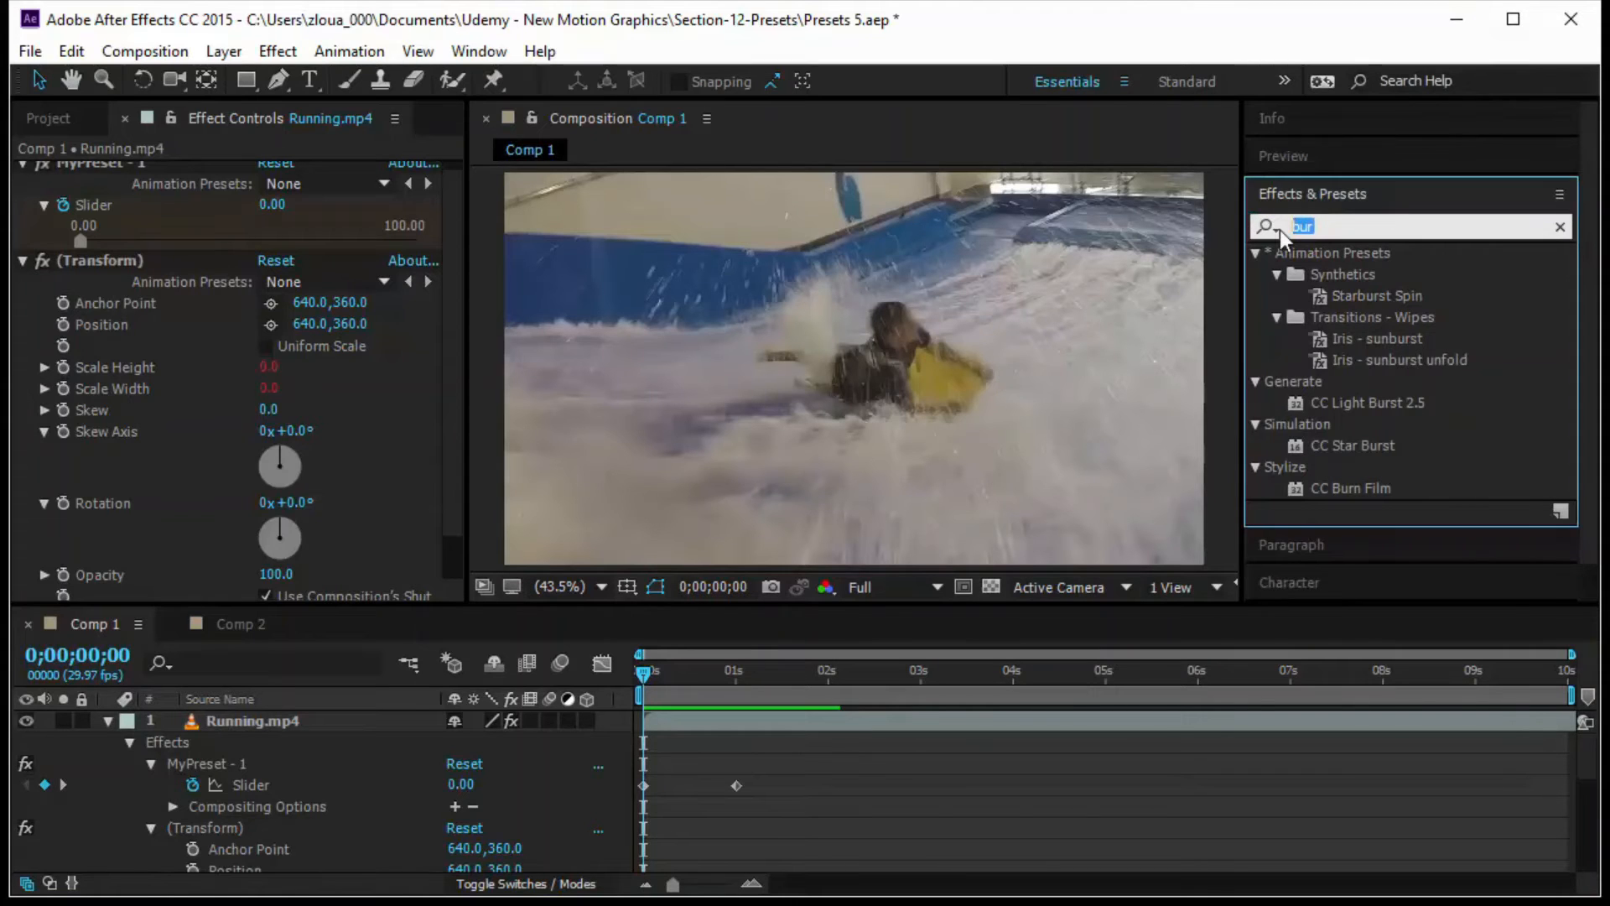
pyautogui.write('fast')
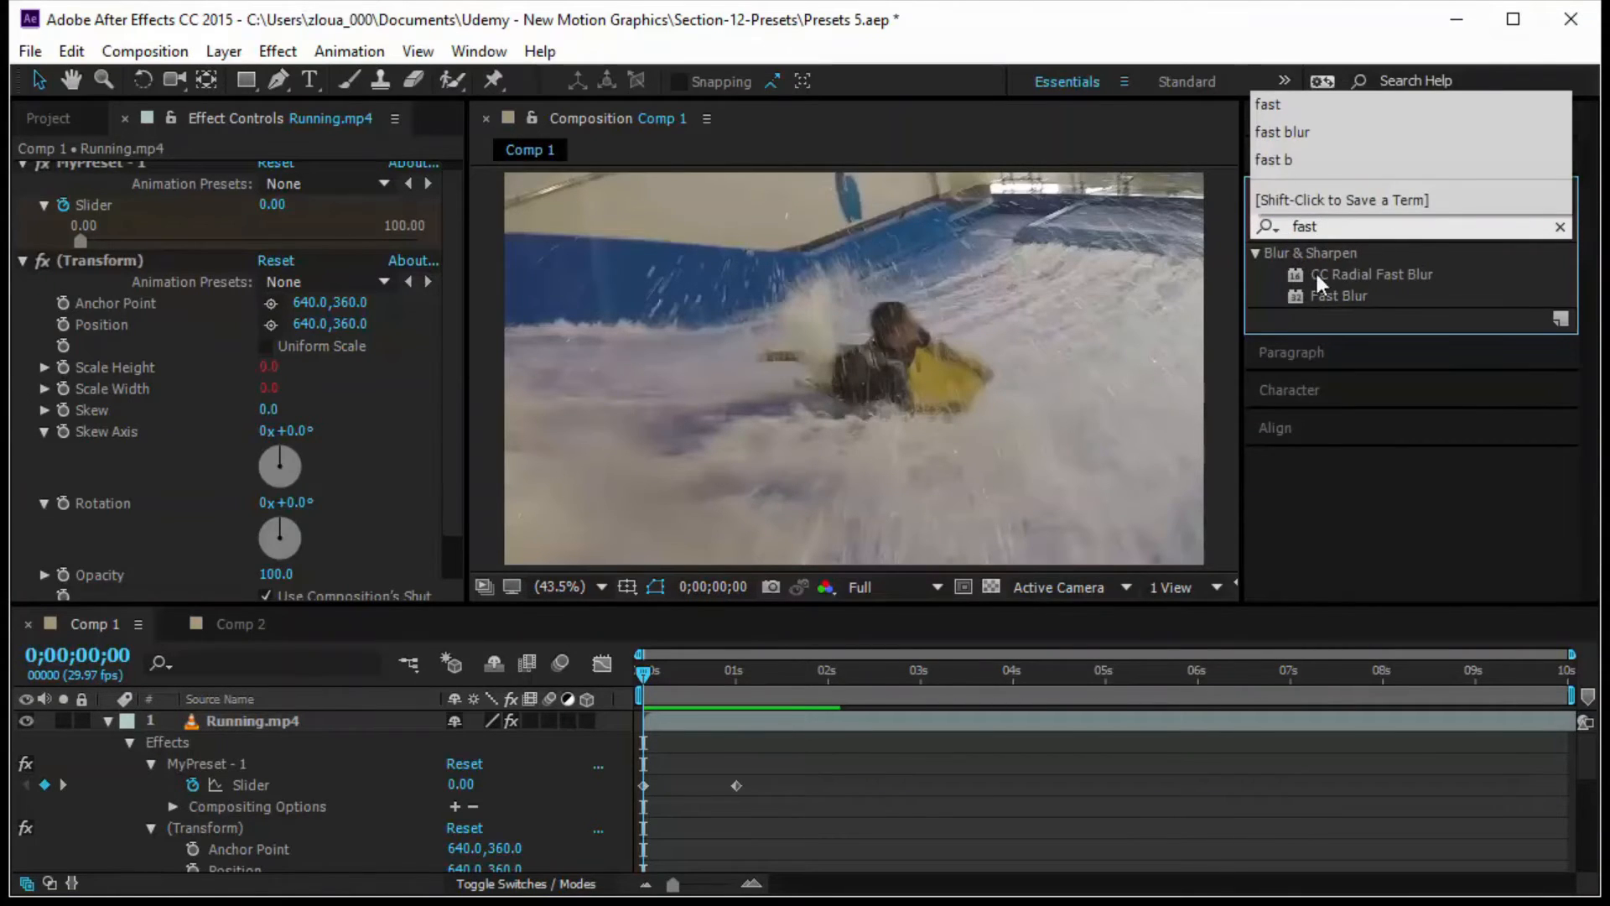
pyautogui.click(1334, 293)
pyautogui.moveTo(1335, 294); pyautogui.dragTo(284, 718)
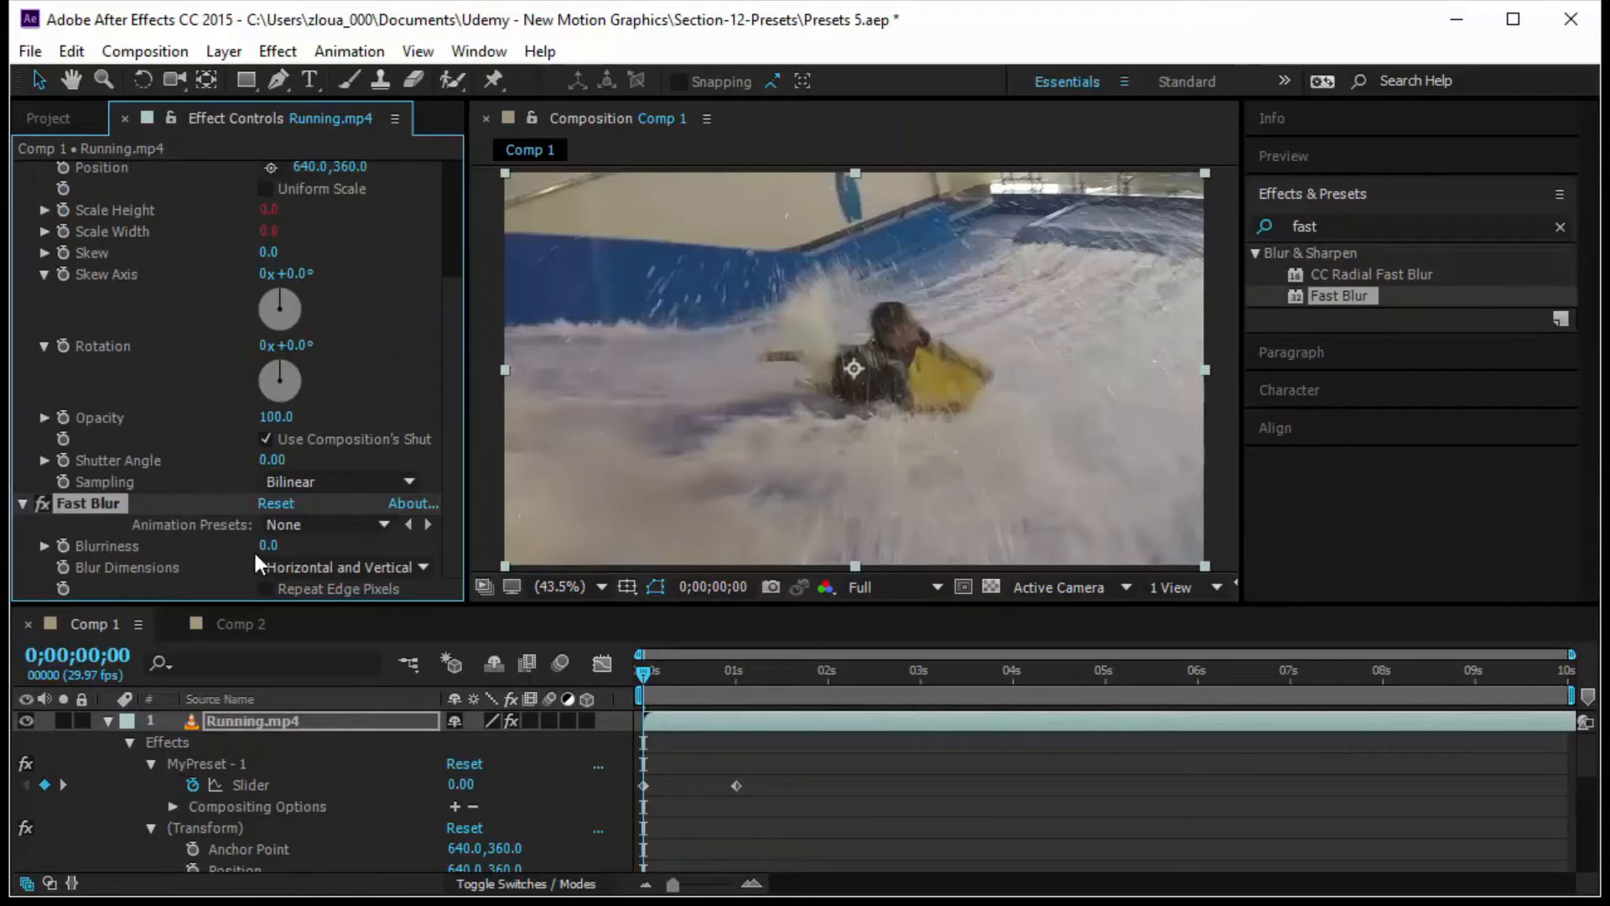
# Link Fast Blur's Blurriness to the MyPreset - 1 slider with an expression, then scrub the result and return to the first frame.
pyautogui.keyDown('alt'); pyautogui.click(64, 545); pyautogui.keyUp('alt')
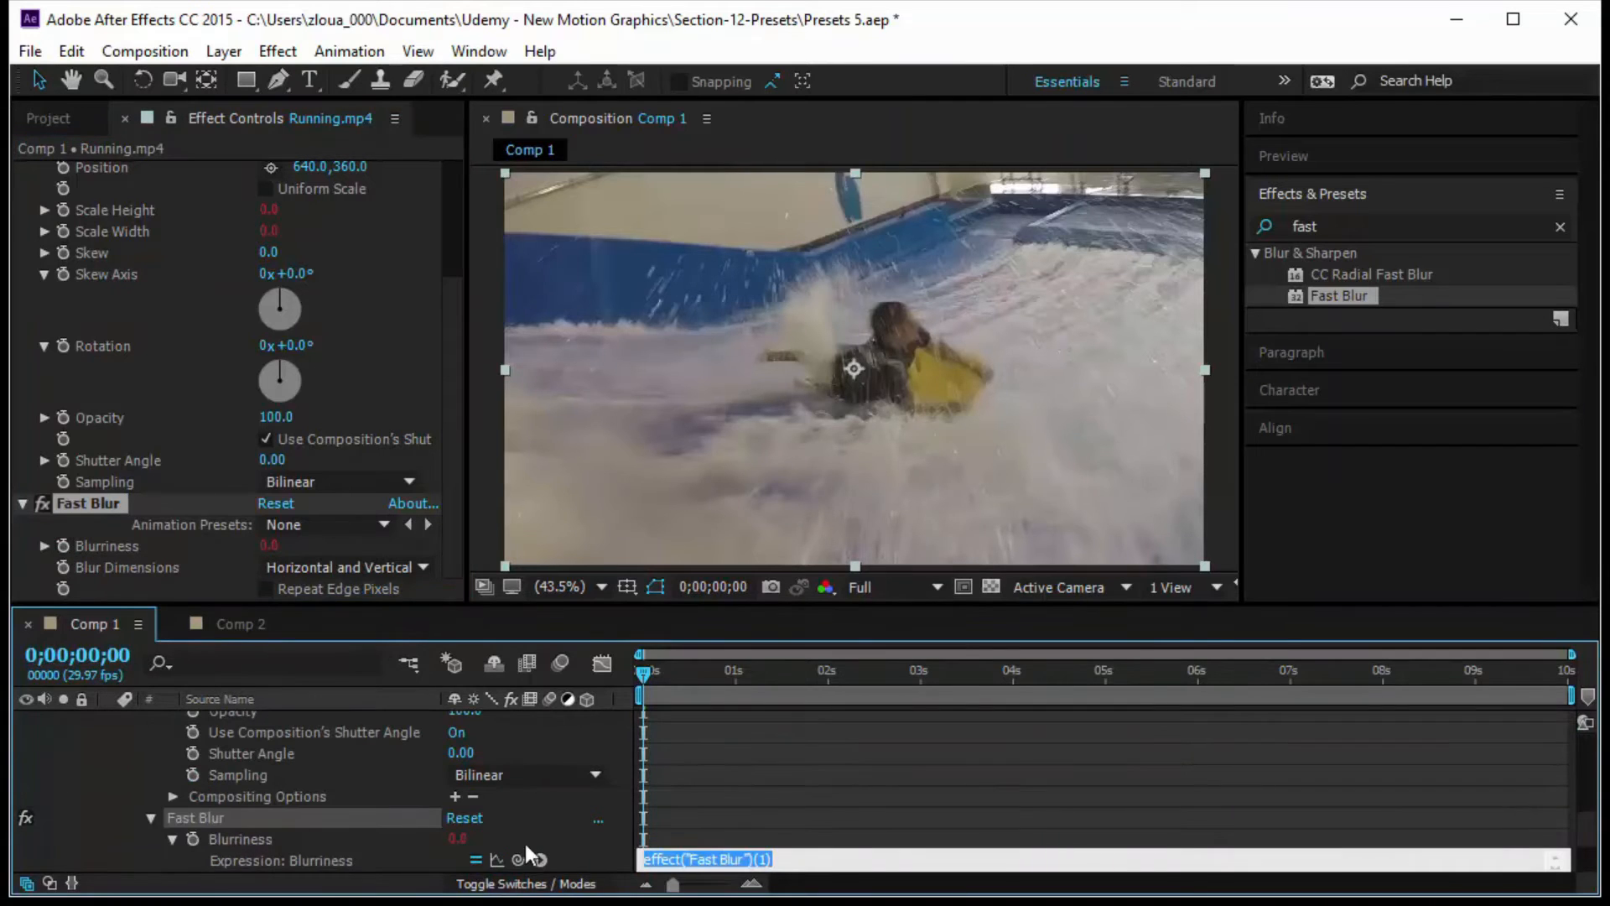
pyautogui.moveTo(517, 859); pyautogui.dragTo(134, 213)
pyautogui.click(853, 748)
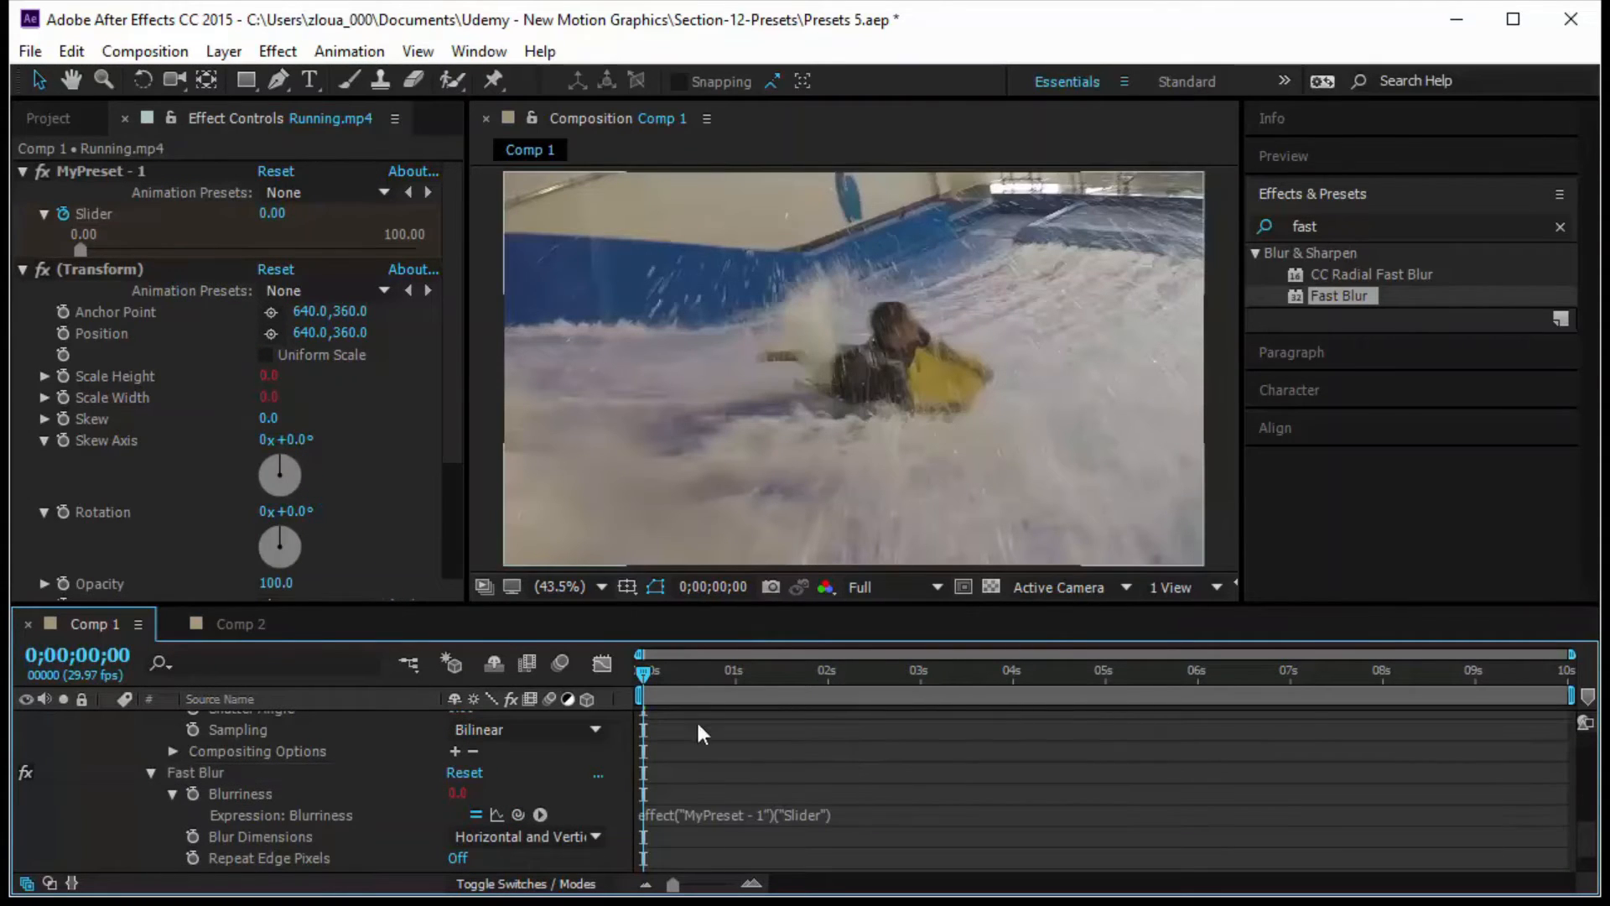
pyautogui.moveTo(633, 673); pyautogui.dragTo(681, 726)
pyautogui.press('Home')
# Edit the Blurriness expression to linear(effect("MyPreset - 1")("Slider"),0,100,65,0).
pyautogui.click(693, 814)
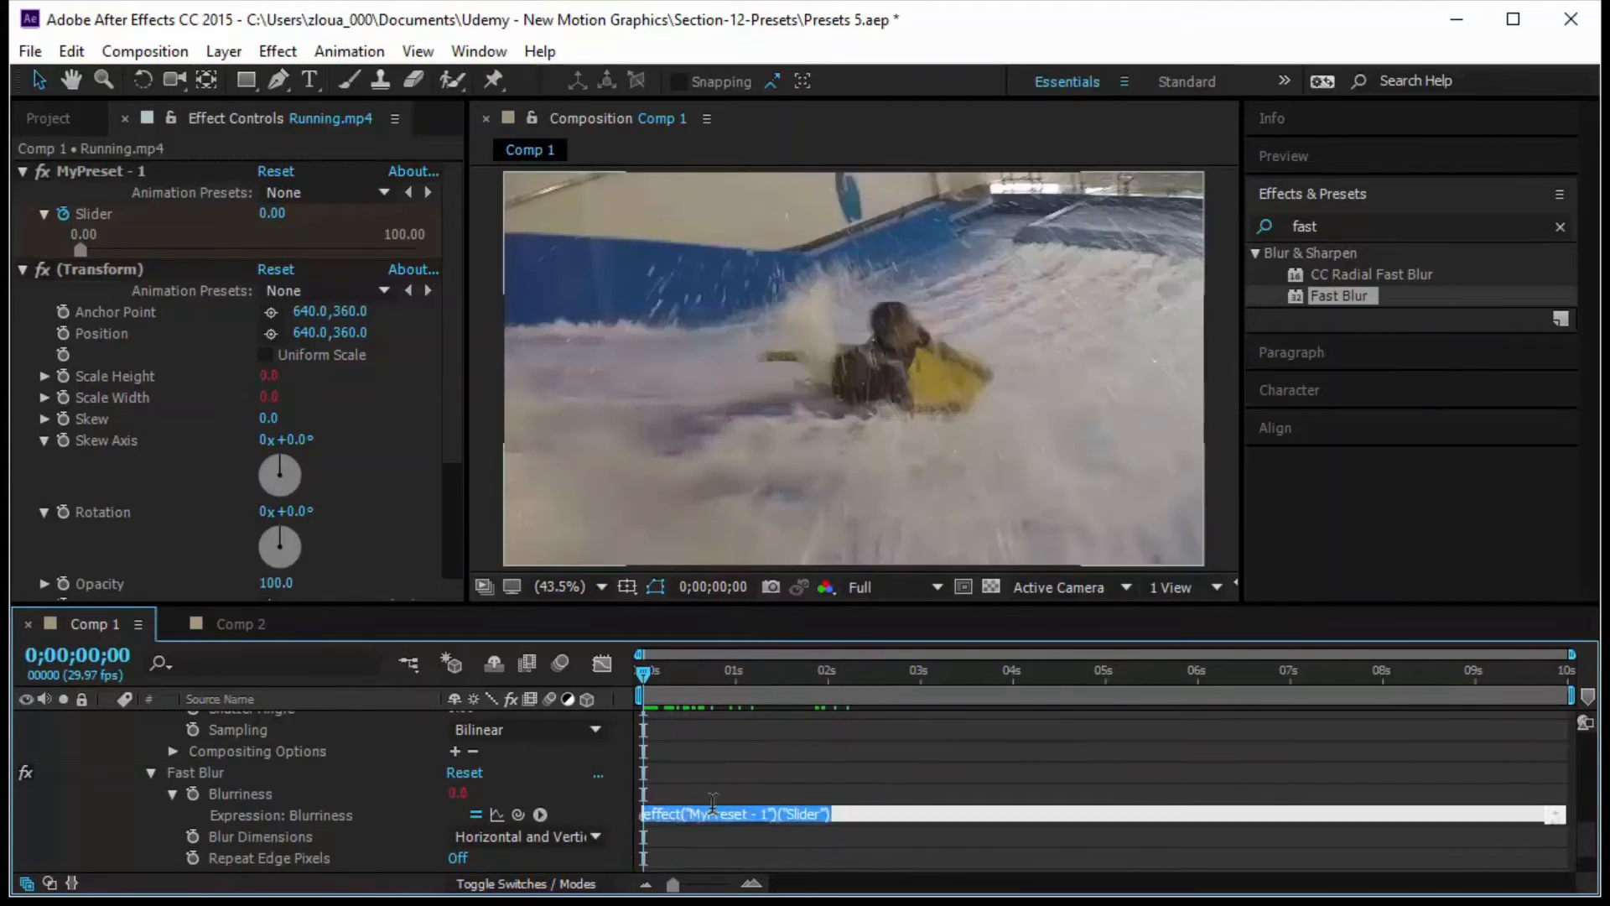
pyautogui.click(693, 814)
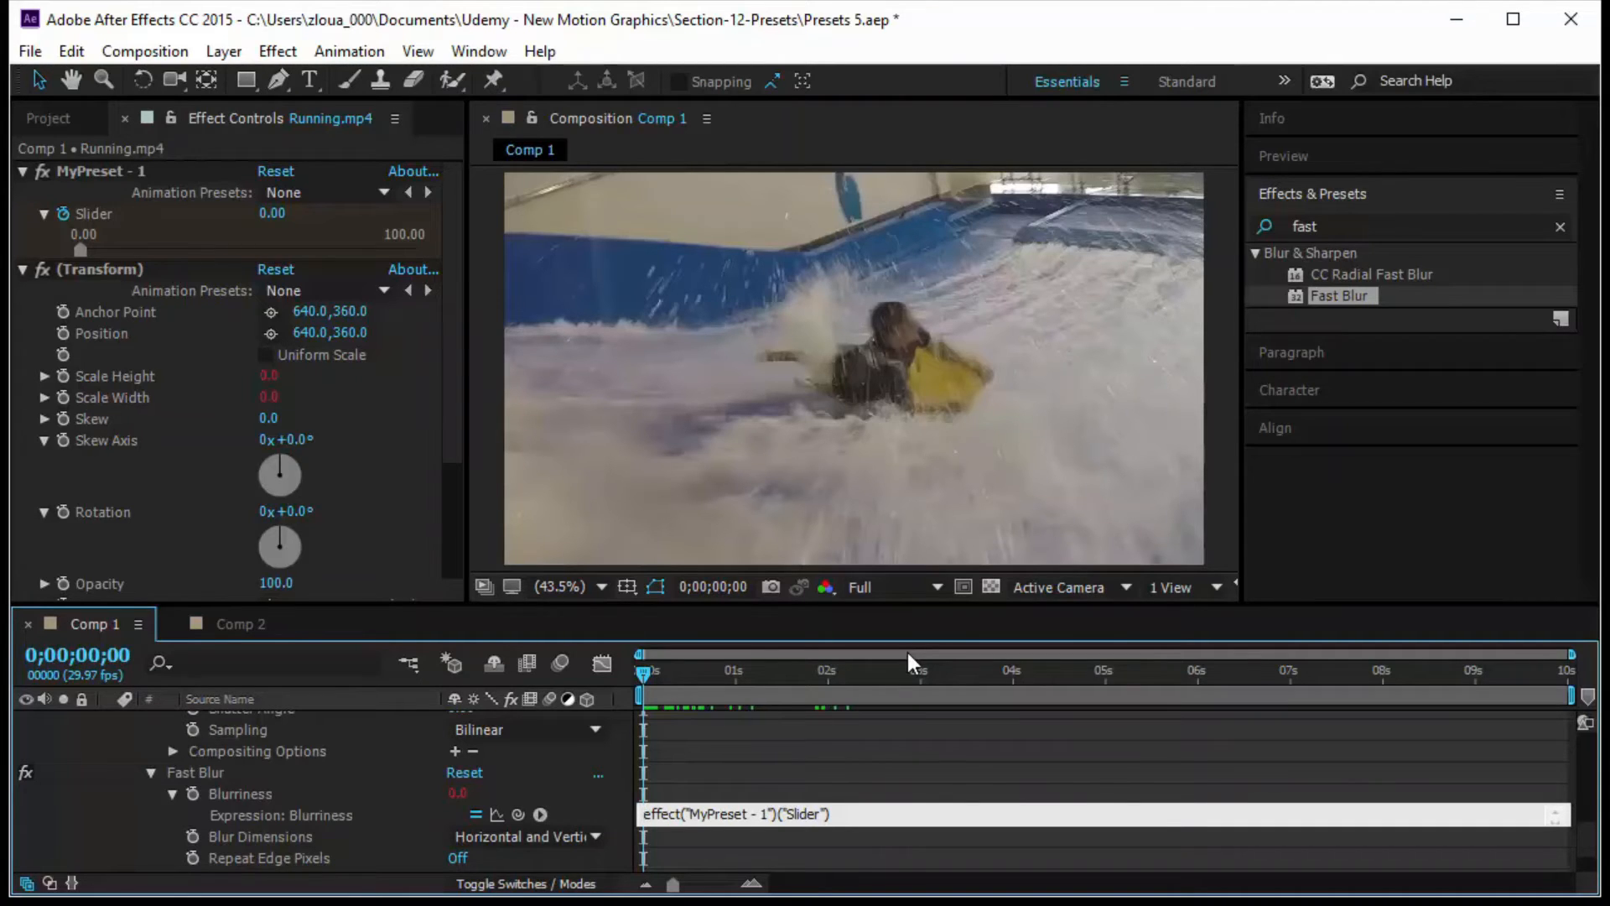
pyautogui.write('linear')
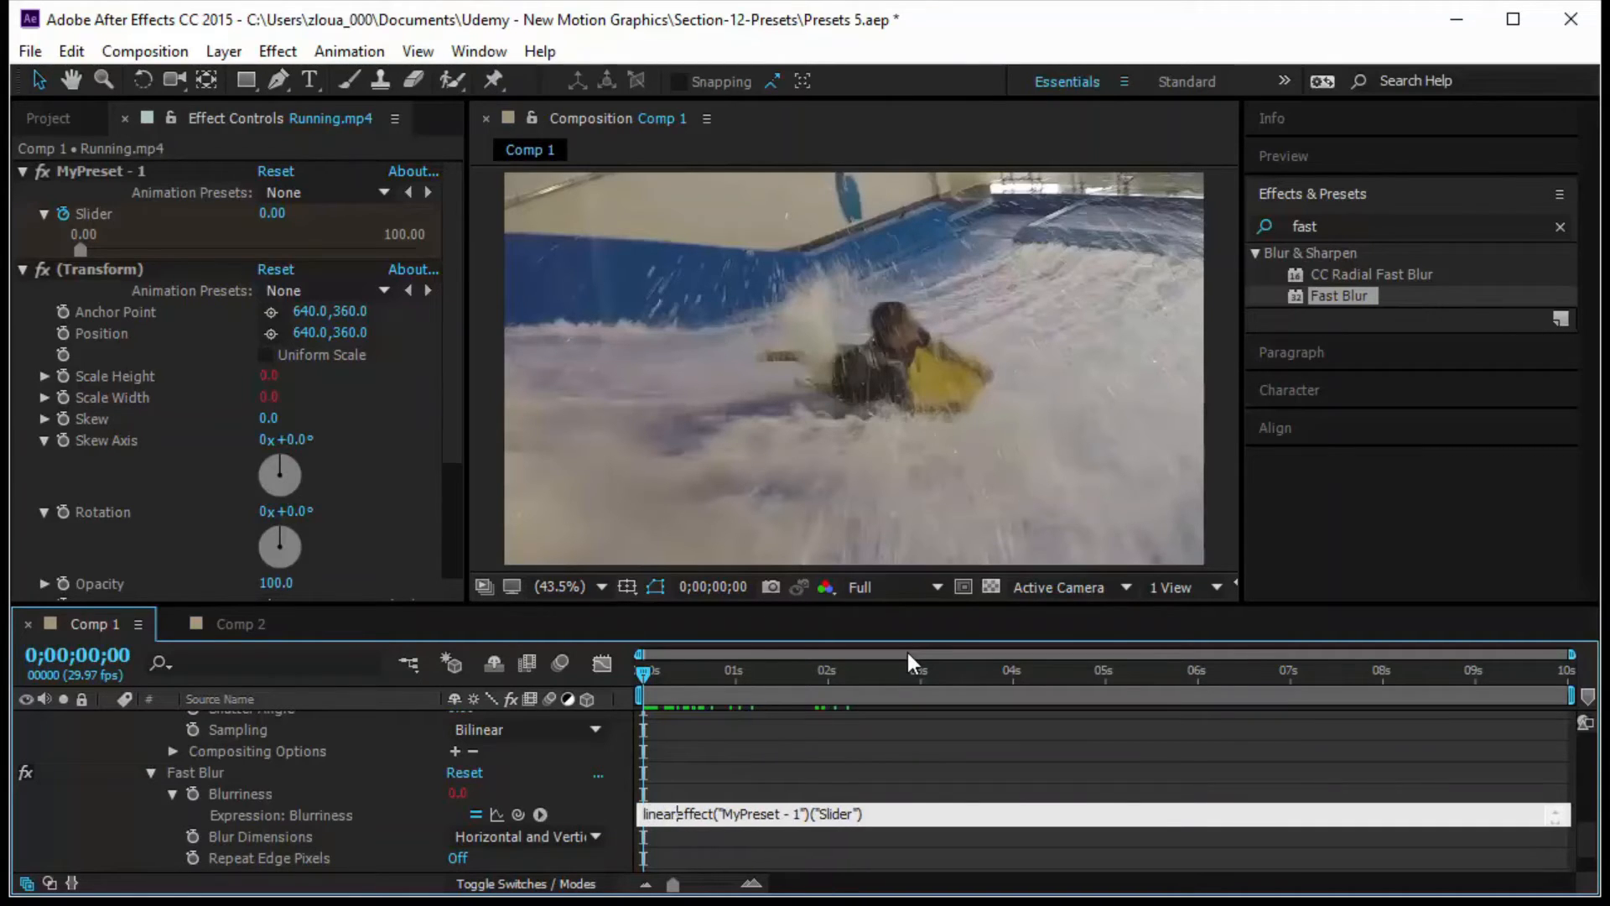
pyautogui.write('(')
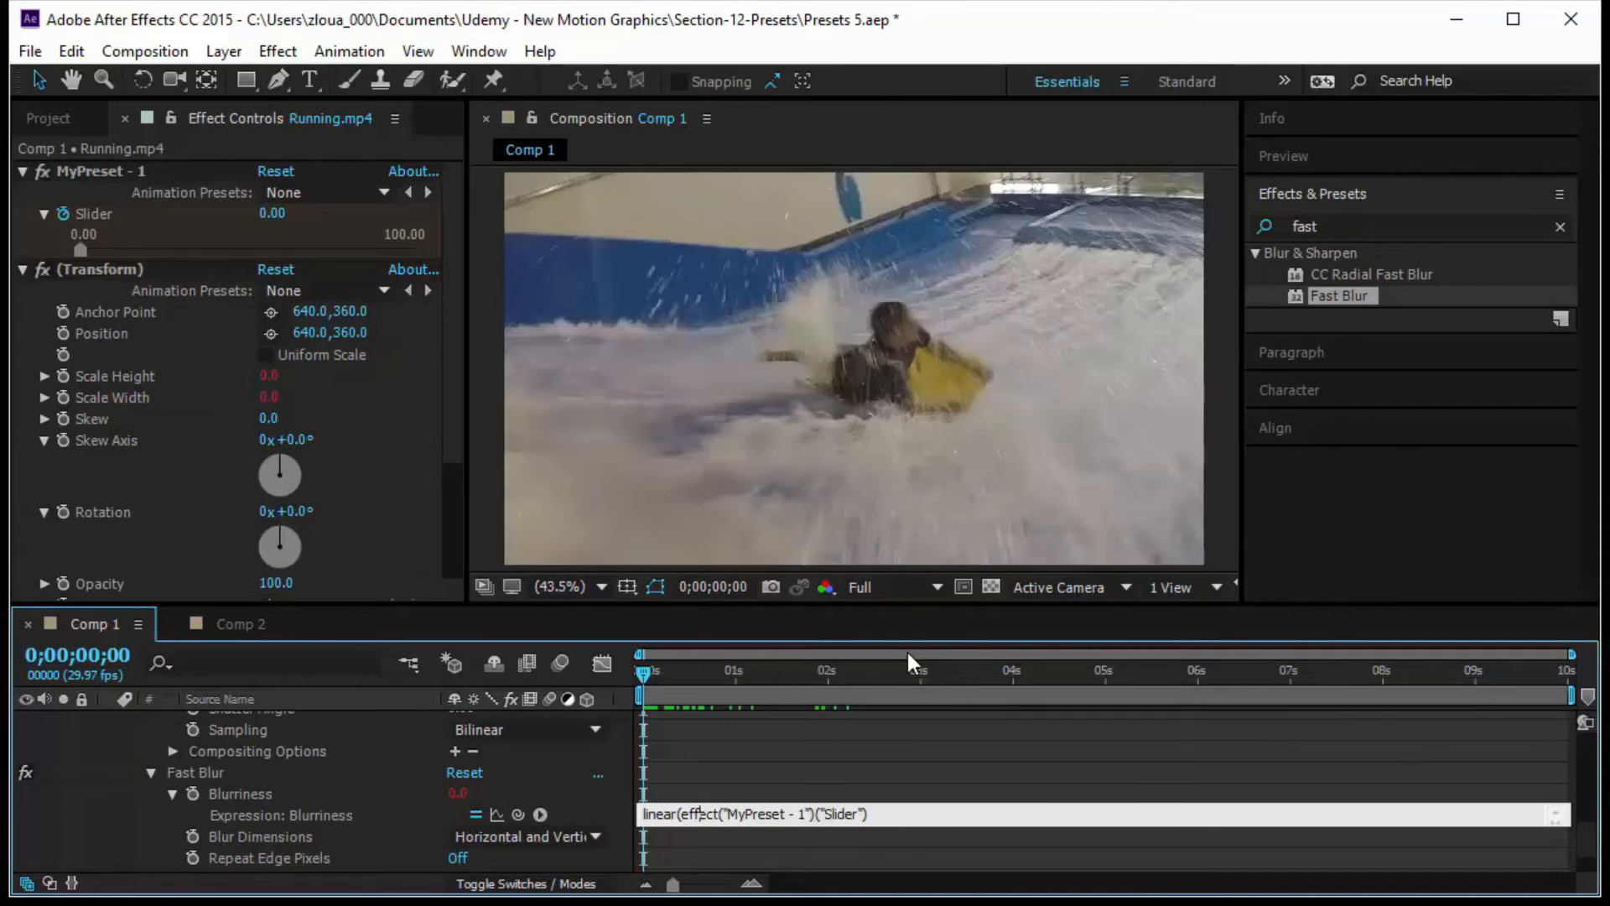
pyautogui.press('Right')
pyautogui.press('Right')
pyautogui.press('Right')
pyautogui.press('Right')
pyautogui.press('Right')
pyautogui.press('Right')
pyautogui.press('Right')
pyautogui.press('Right')
pyautogui.press('Right')
pyautogui.press('Right')
pyautogui.press('Right')
pyautogui.press('Right')
pyautogui.press('Right')
pyautogui.press('Right')
pyautogui.press('Right')
pyautogui.press('Right')
pyautogui.press('Right')
pyautogui.press('Right')
pyautogui.press('Right')
pyautogui.press('Right')
pyautogui.press('Right')
pyautogui.press('Right')
pyautogui.write(',0,100,65,0)')
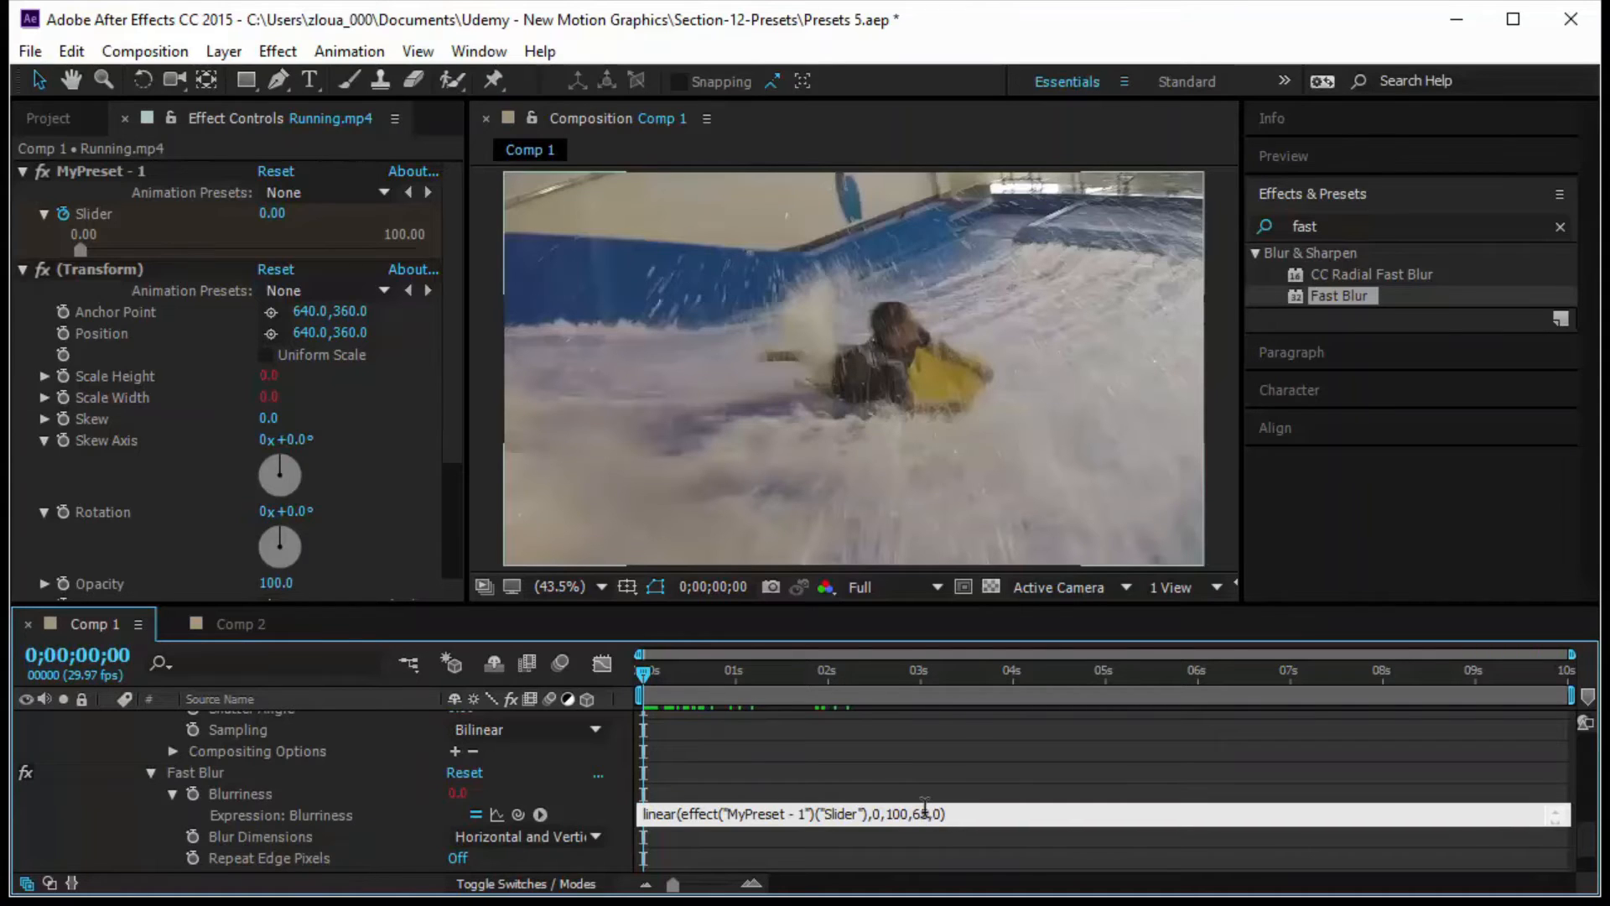
pyautogui.click(962, 778)
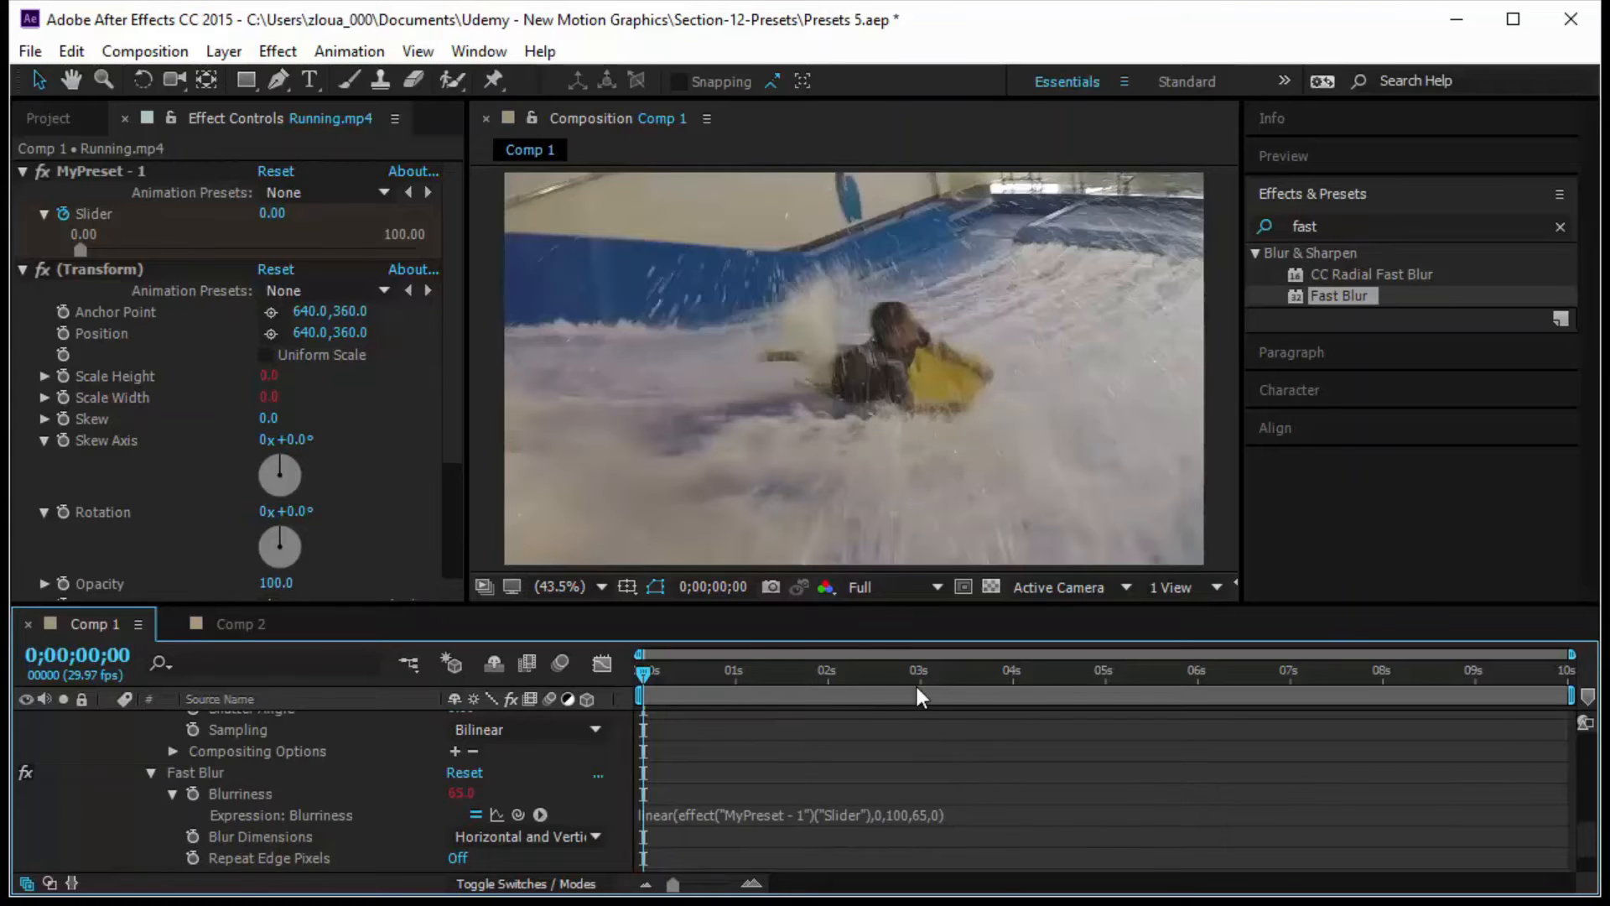
# End the work area at 0;00;01;29, preview the blurred scale transition, and return to the first frame.
pyautogui.click(824, 686)
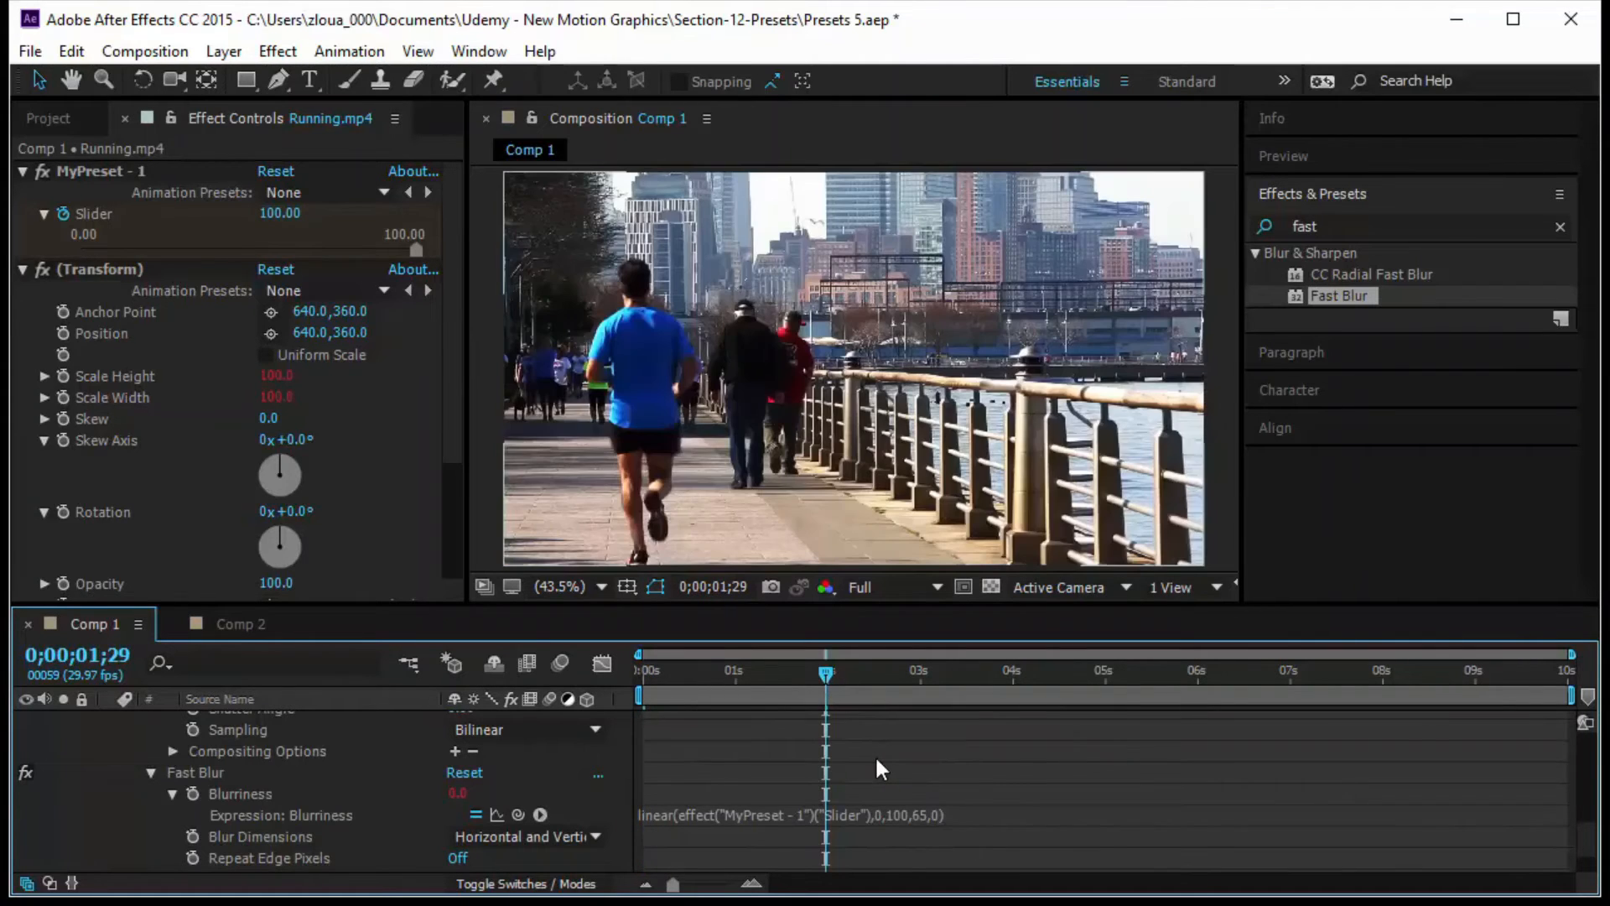
pyautogui.press('space')
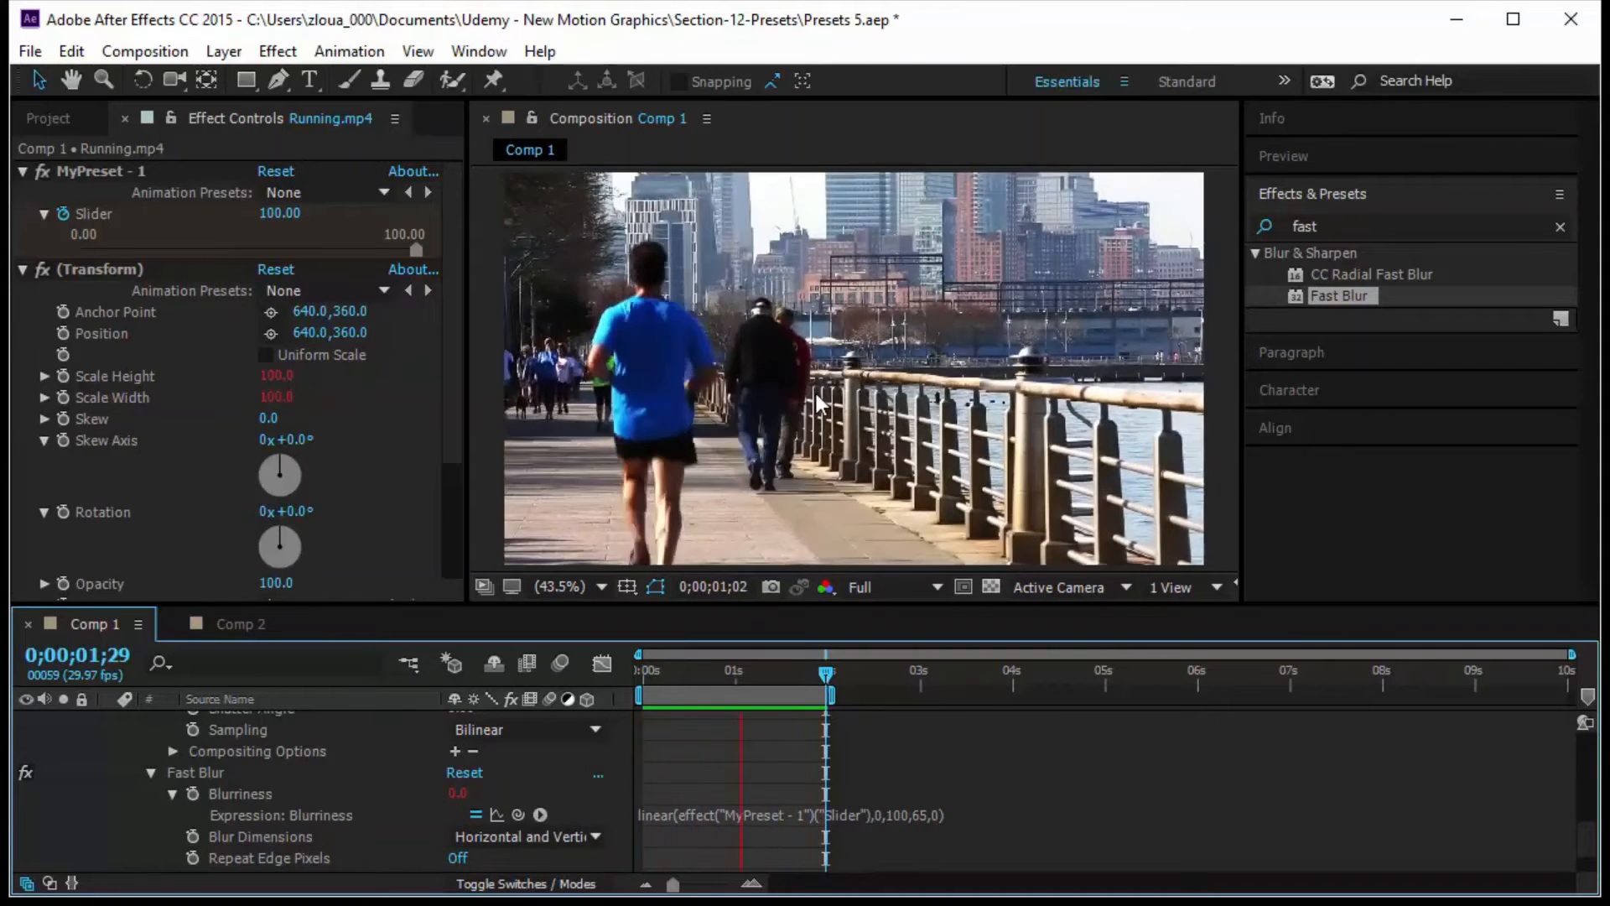
pyautogui.press('space')
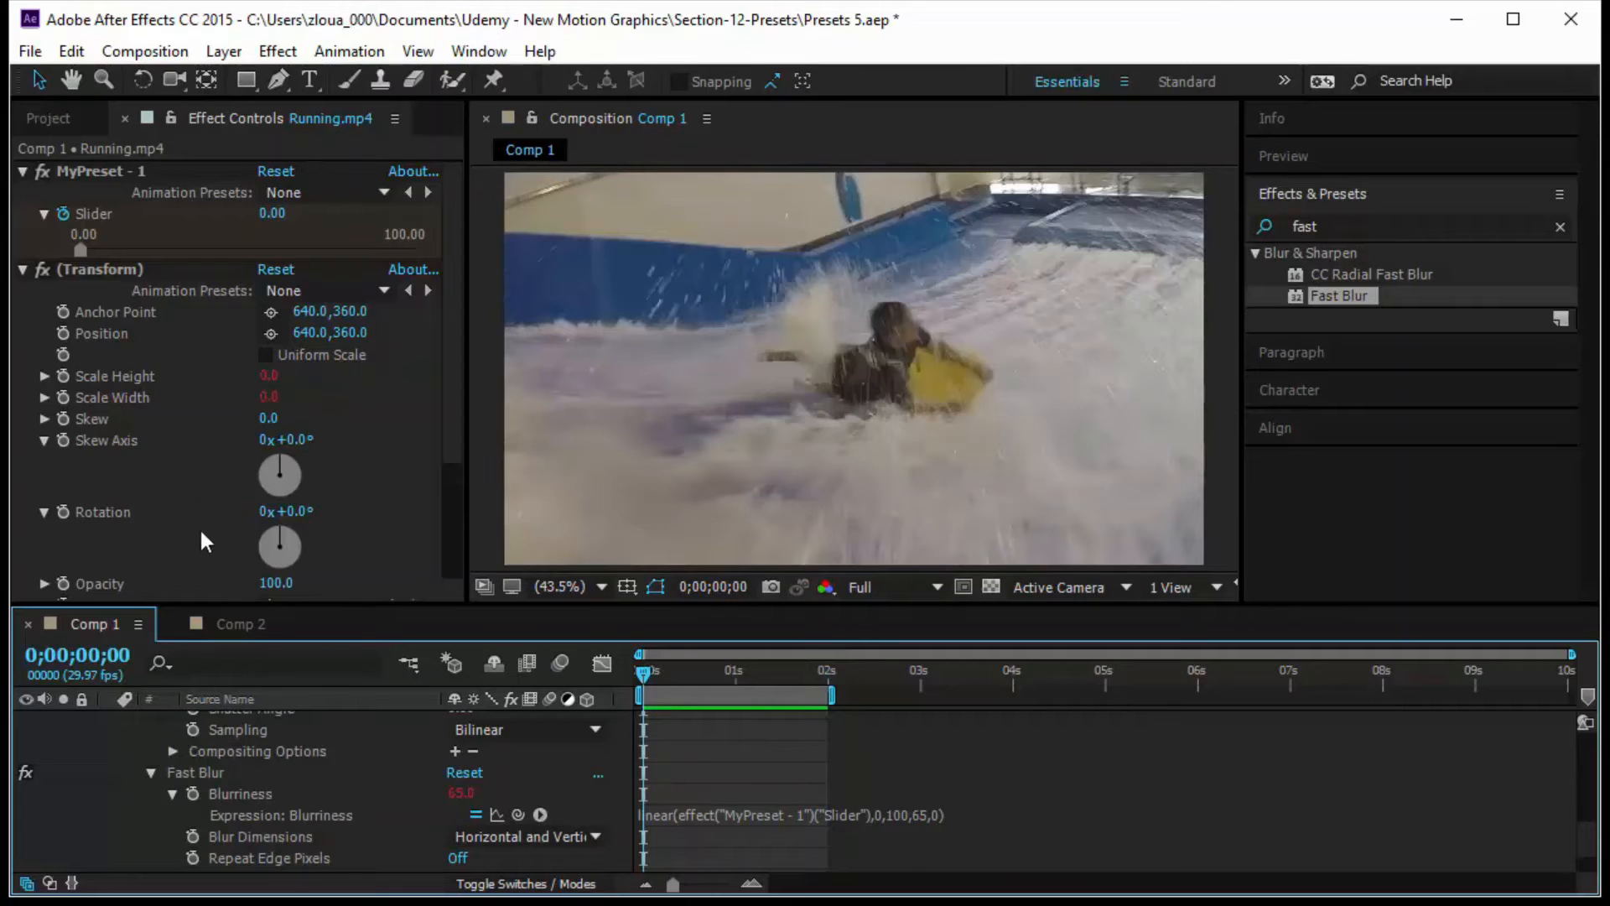
# Link the (Transform) effect's Rotation to the MyPreset - 1 slider with an expression.
pyautogui.scroll(-2, 202, 533)
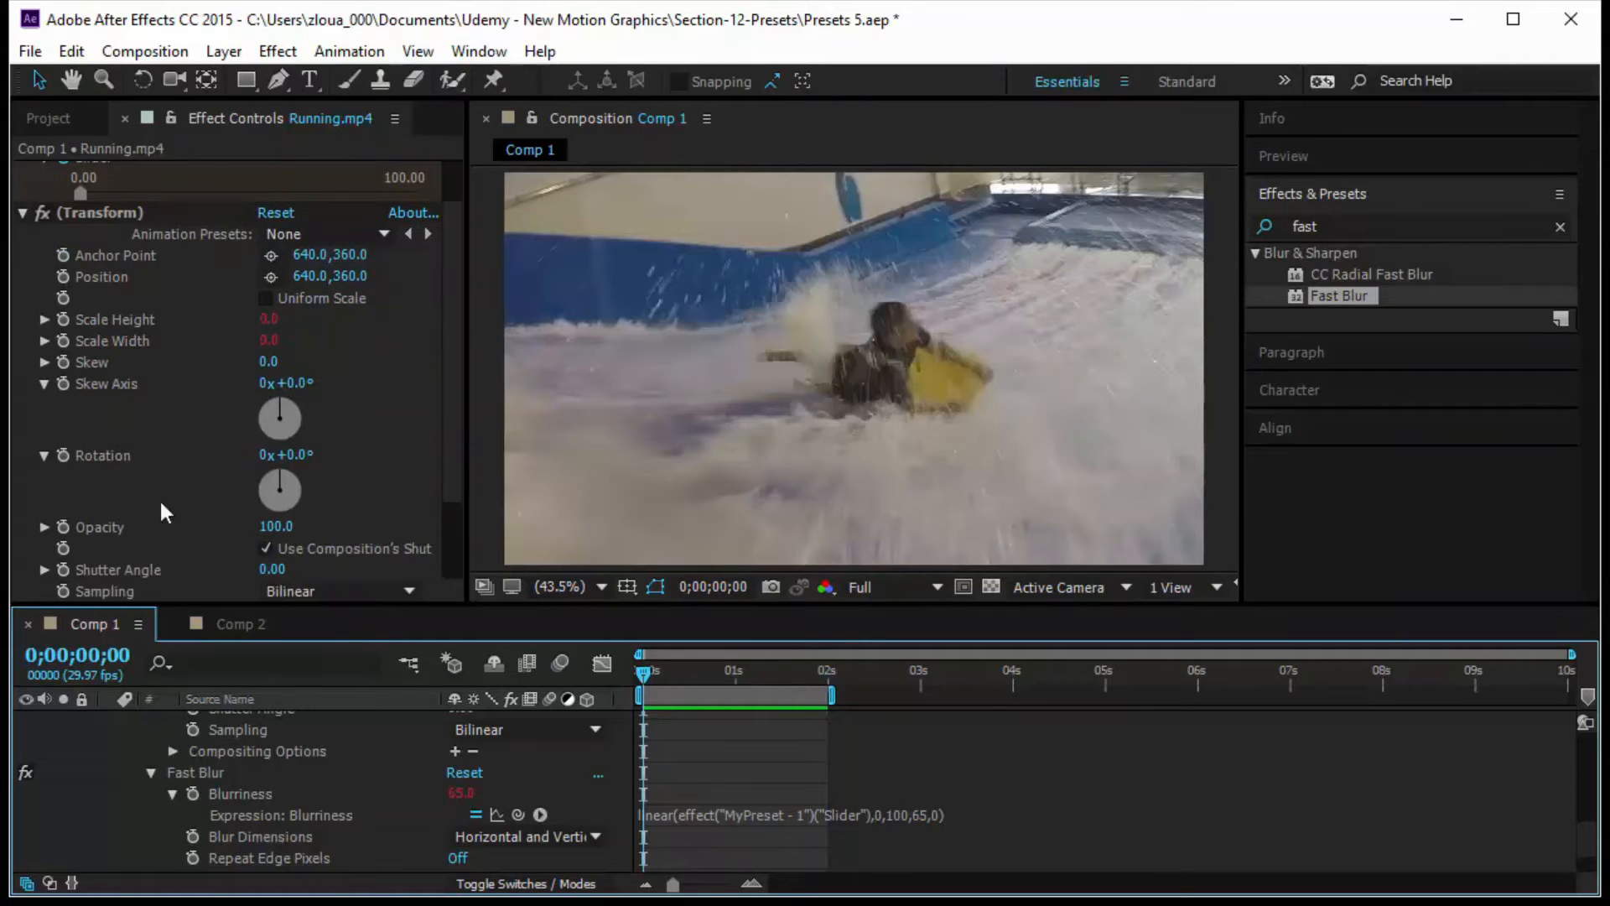
pyautogui.keyDown('alt'); pyautogui.click(62, 454); pyautogui.keyUp('alt')
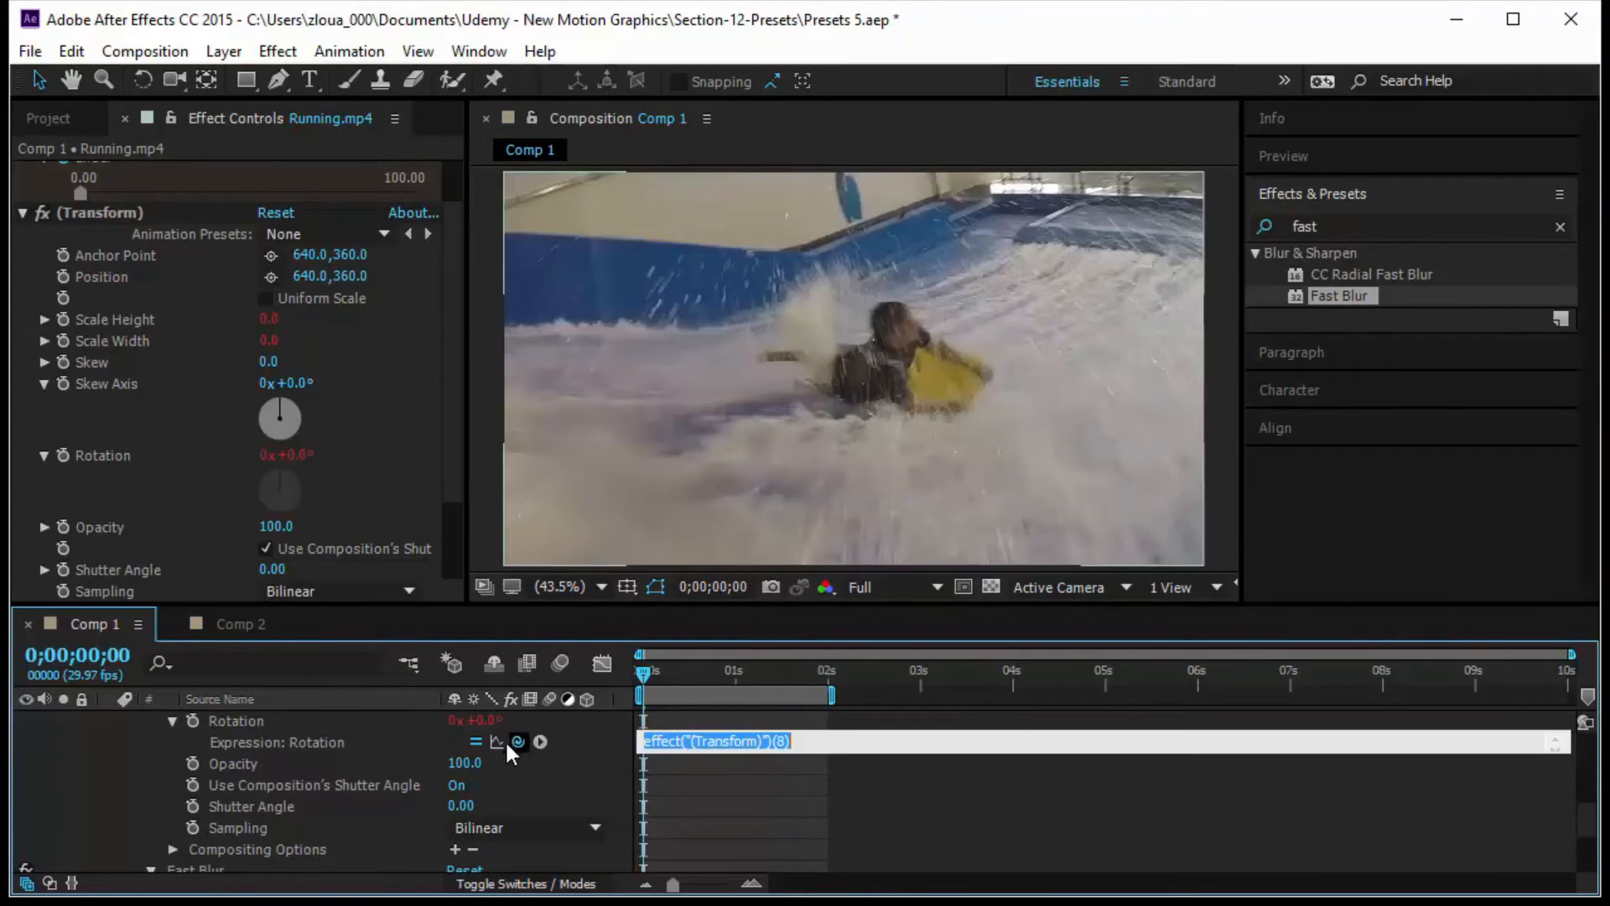
pyautogui.moveTo(518, 742); pyautogui.dragTo(138, 218)
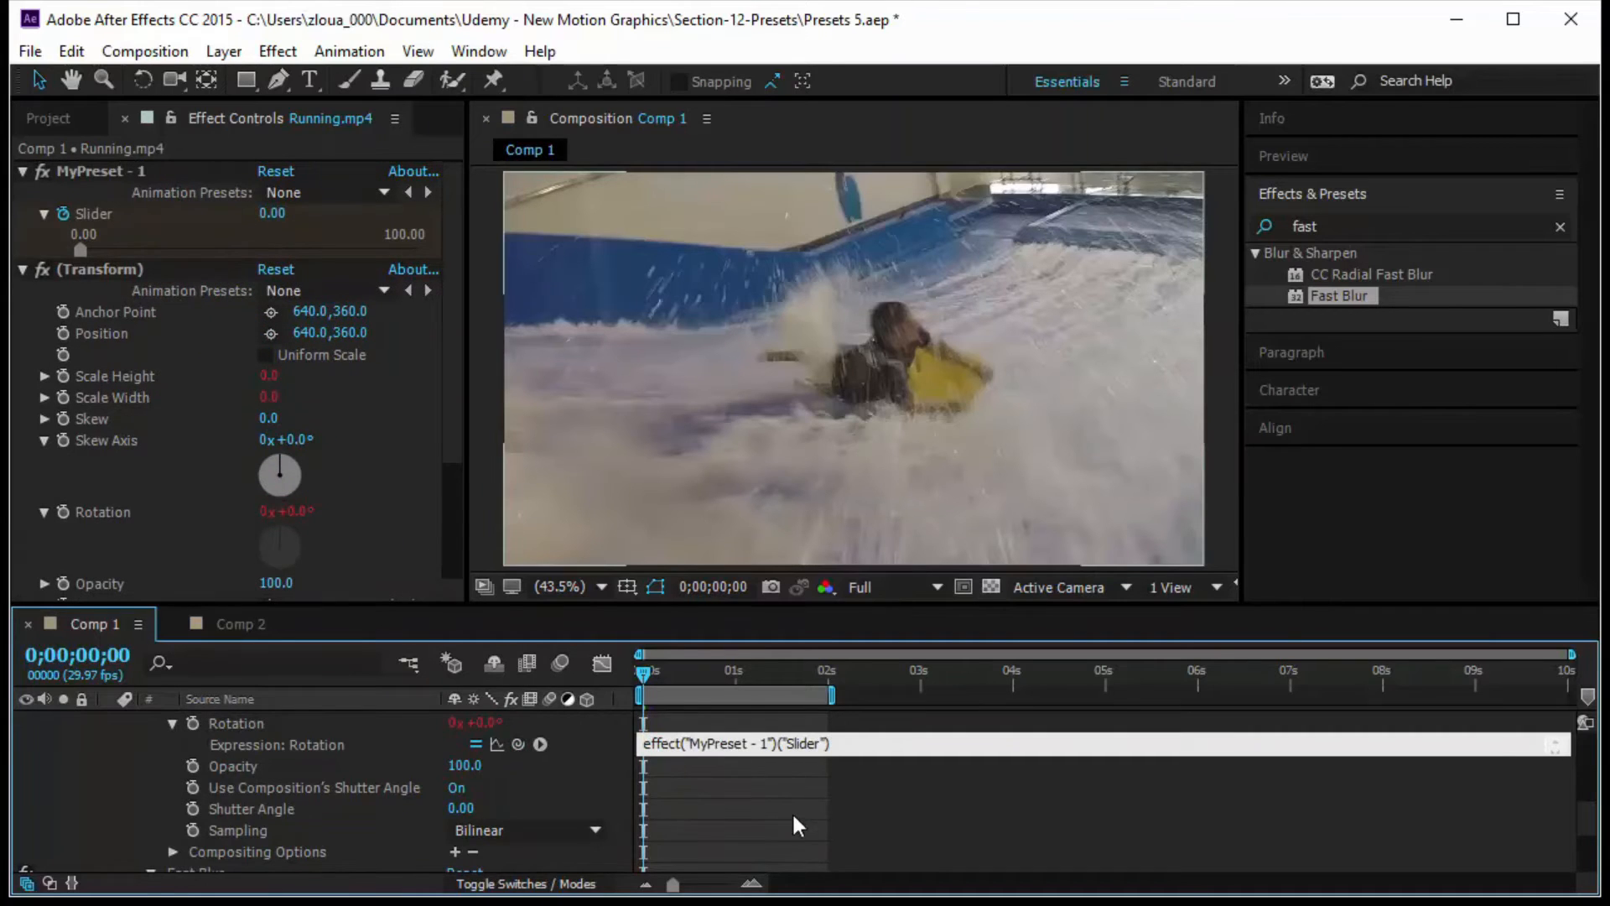
# Edit the Rotation expression to linear(effect("MyPreset - 1")("Slider"),0,100,0,360).
pyautogui.click(645, 743)
pyautogui.write('li')
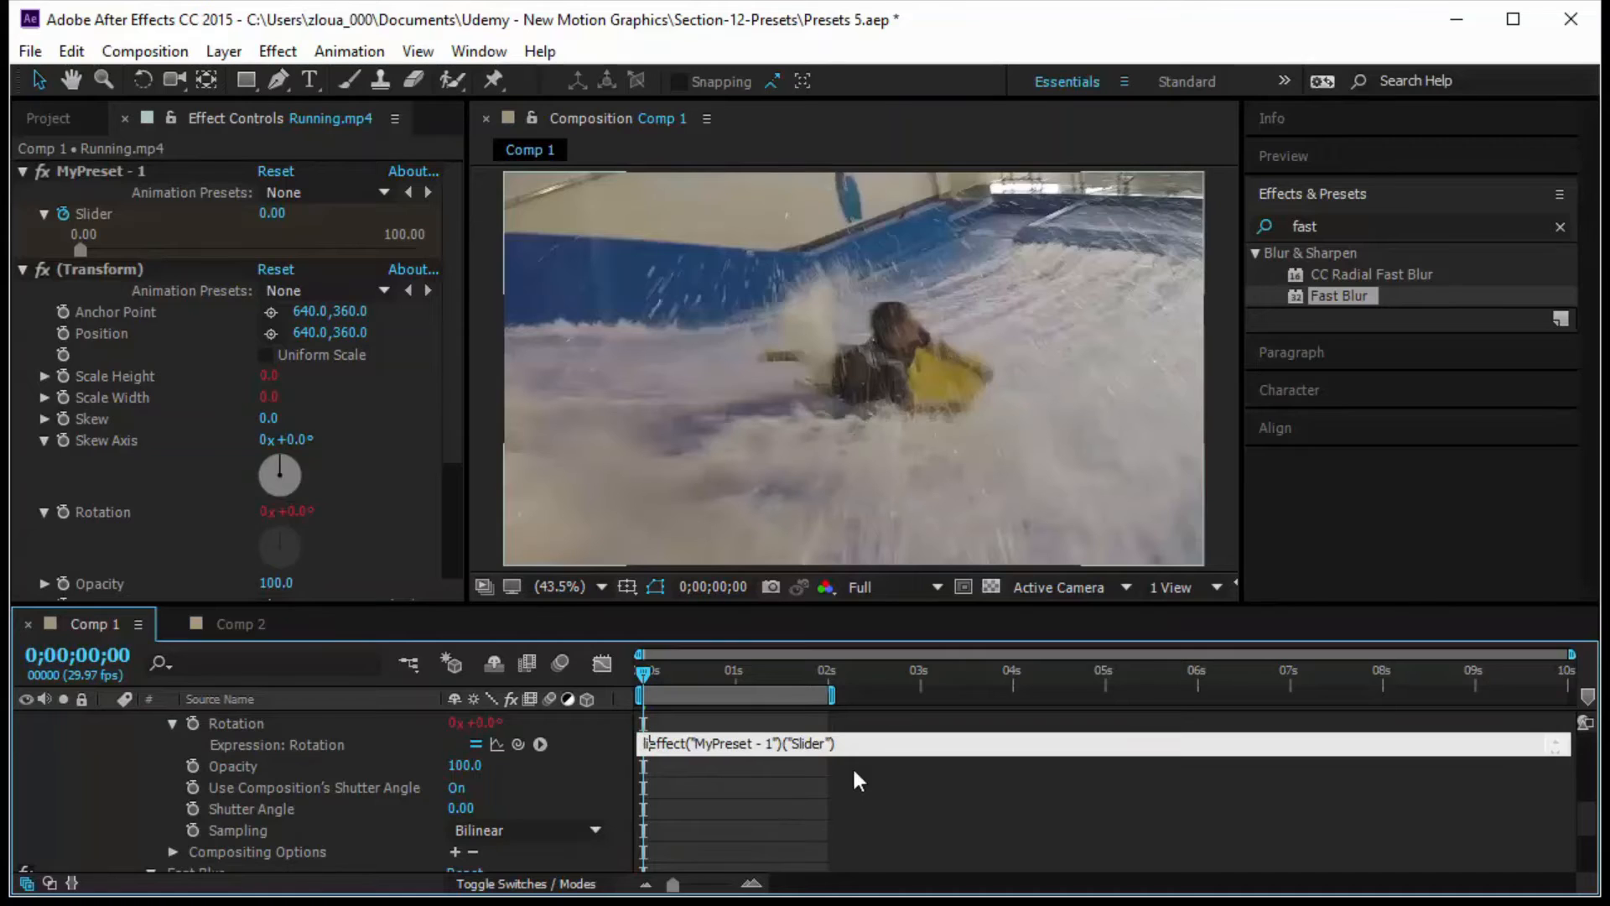
pyautogui.write('ne')
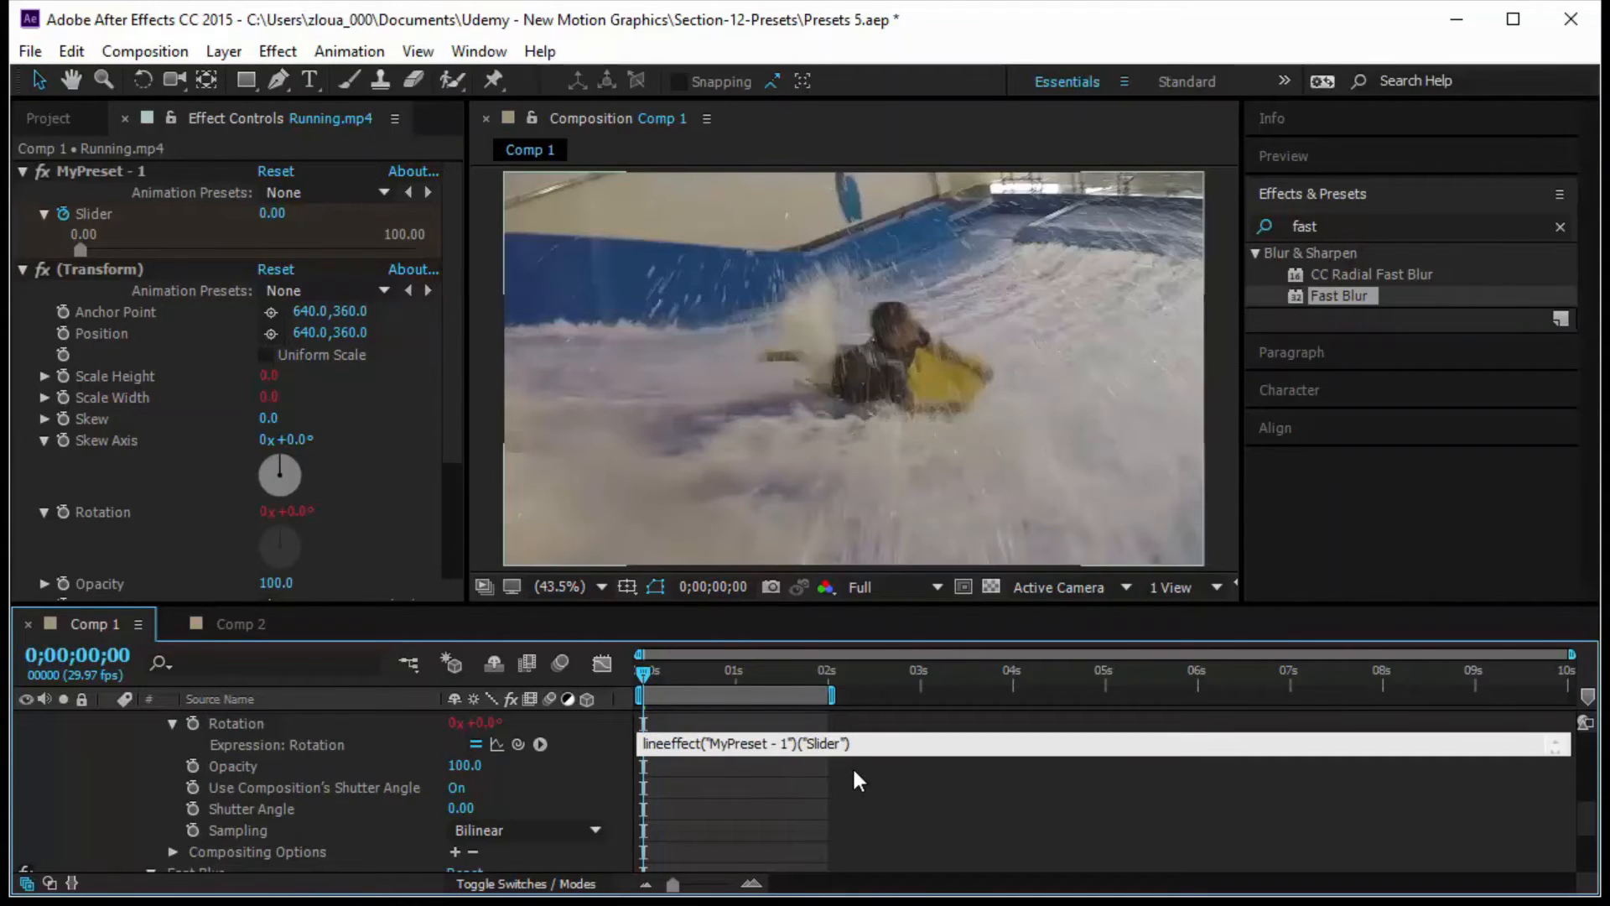
pyautogui.write('ar(')
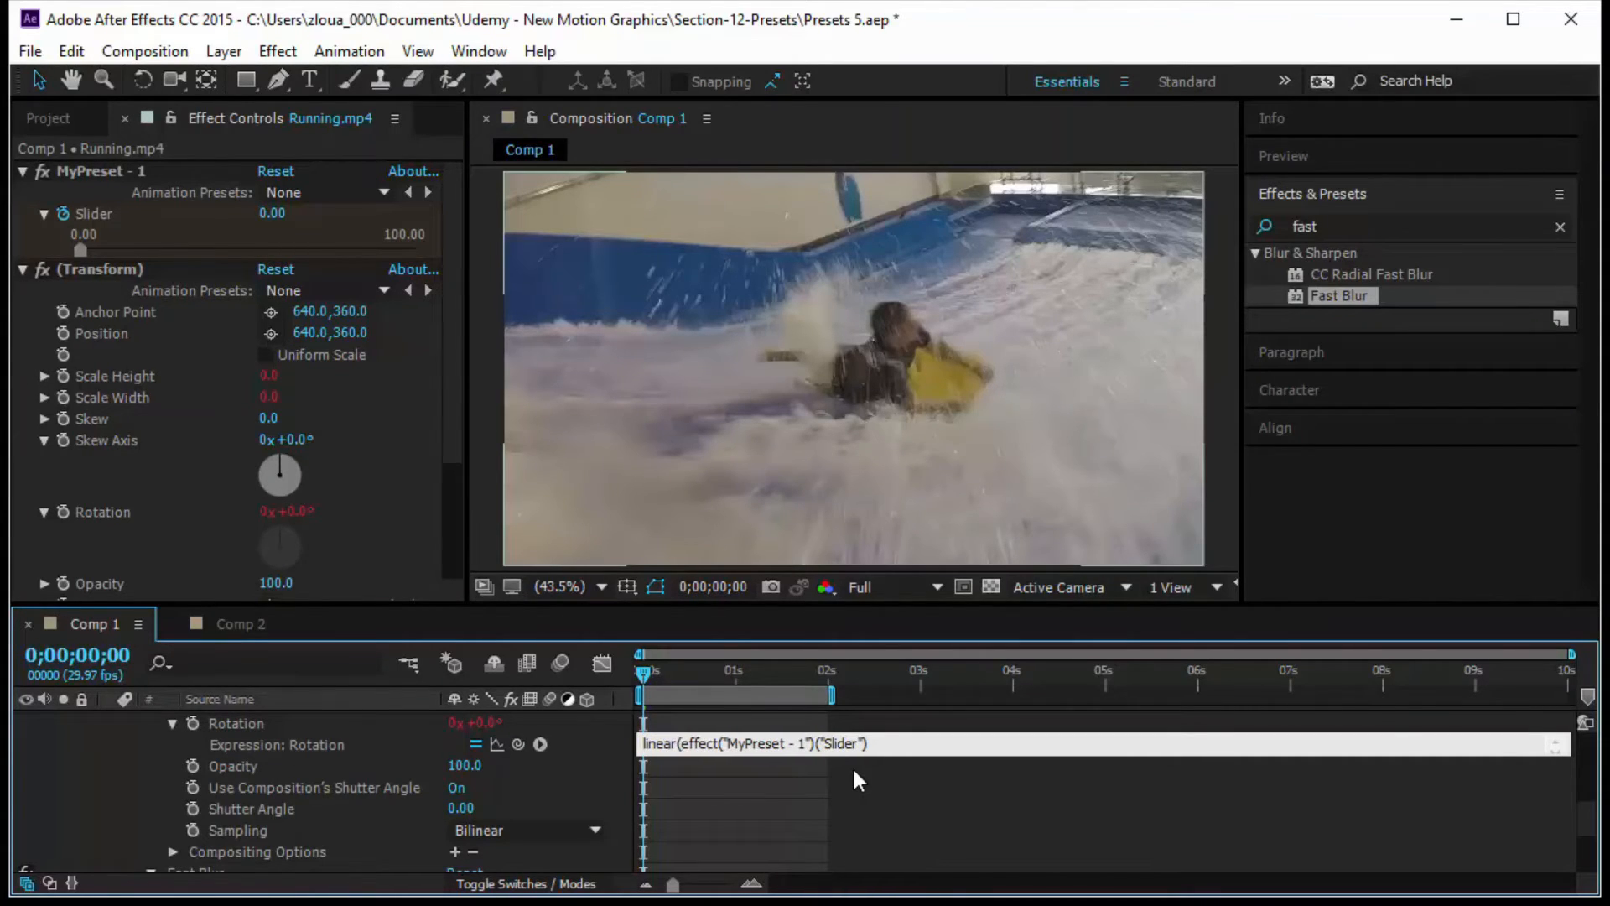
pyautogui.press('Right')
pyautogui.press('Right')
pyautogui.press('Right')
pyautogui.press('Right')
pyautogui.press('Right')
pyautogui.press('Right')
pyautogui.press('Right')
pyautogui.press('Right')
pyautogui.press('Right')
pyautogui.press('Right')
pyautogui.press('Right')
pyautogui.press('Right')
pyautogui.press('Right')
pyautogui.write(',0,100,0,360)')
pyautogui.click(849, 808)
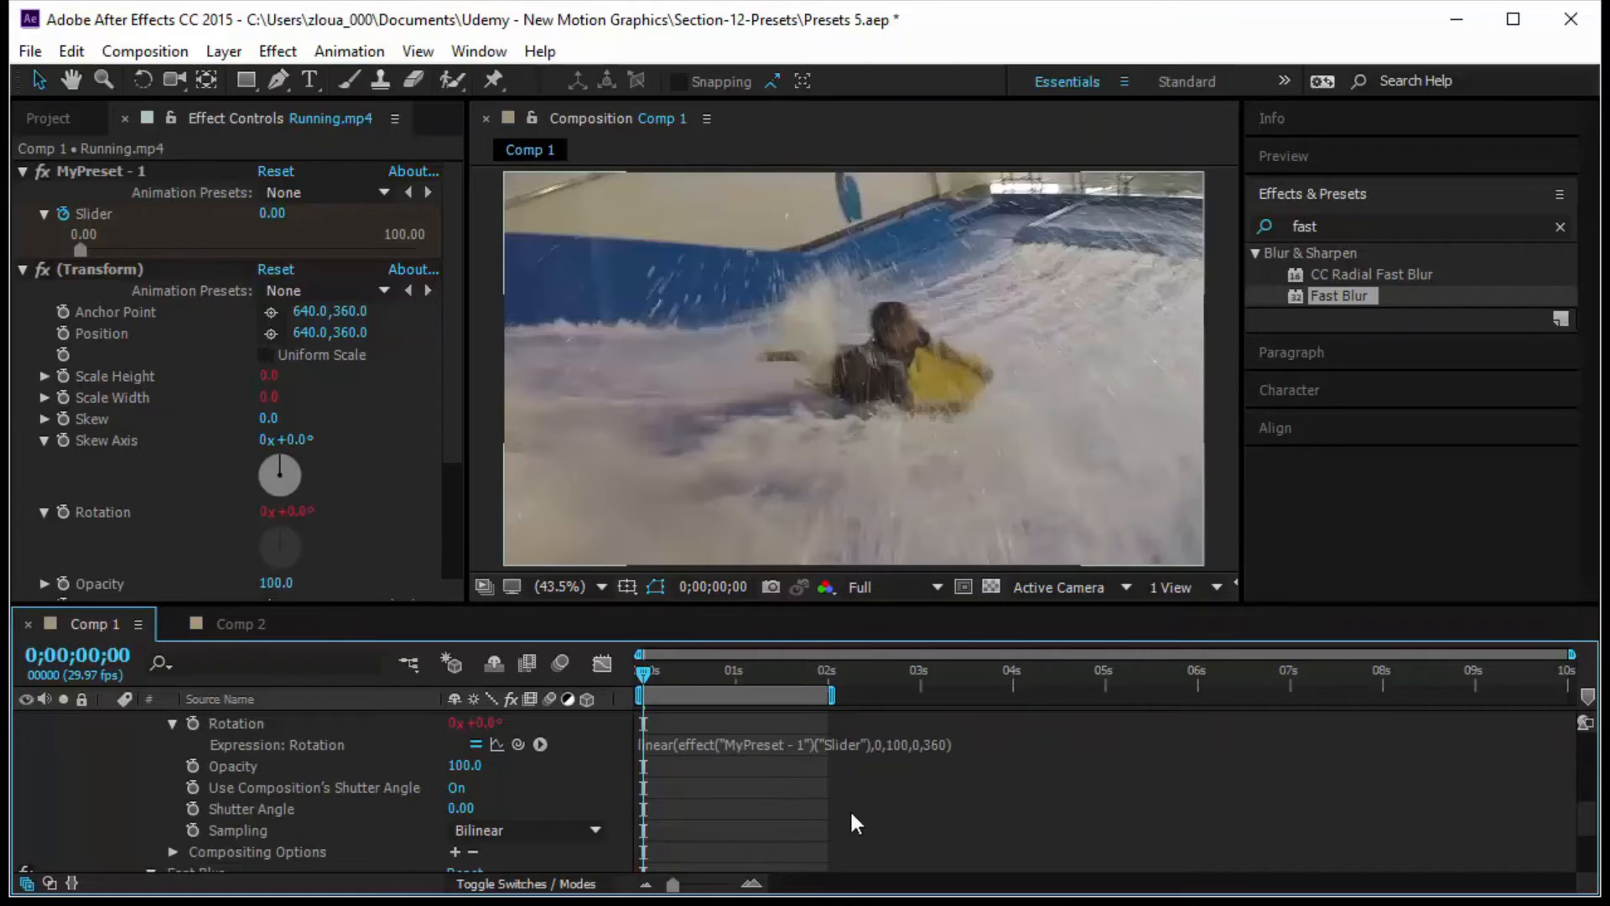
# Preview the rotating transition and collapse the Effects group of Running.mp4 in the timeline.
pyautogui.press('space')
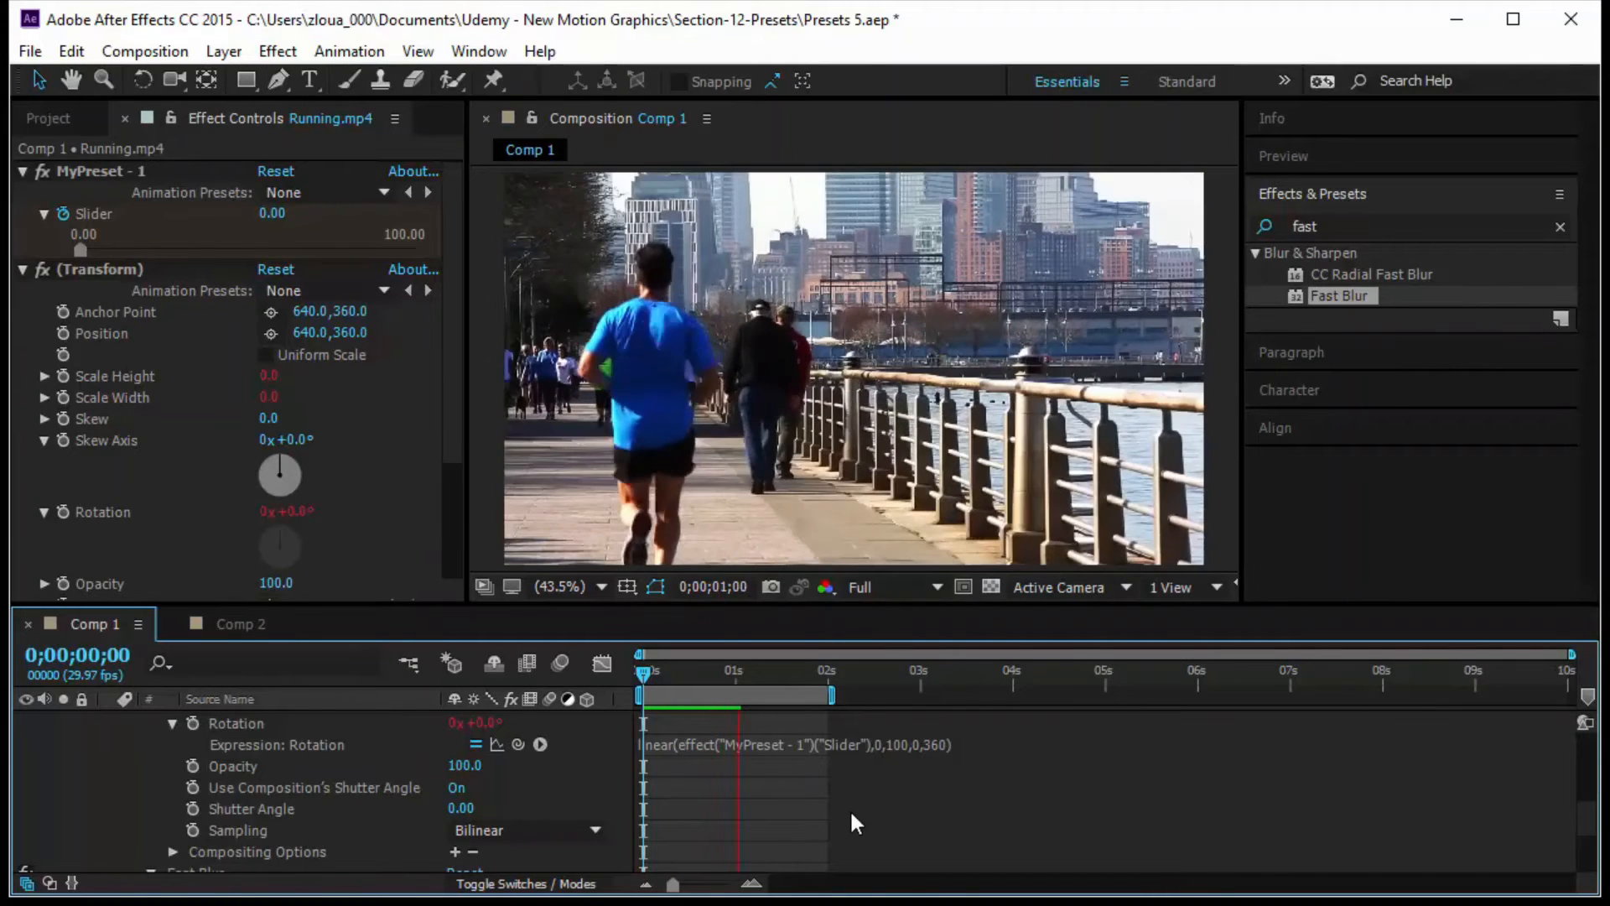
pyautogui.scroll(3, 300, 807)
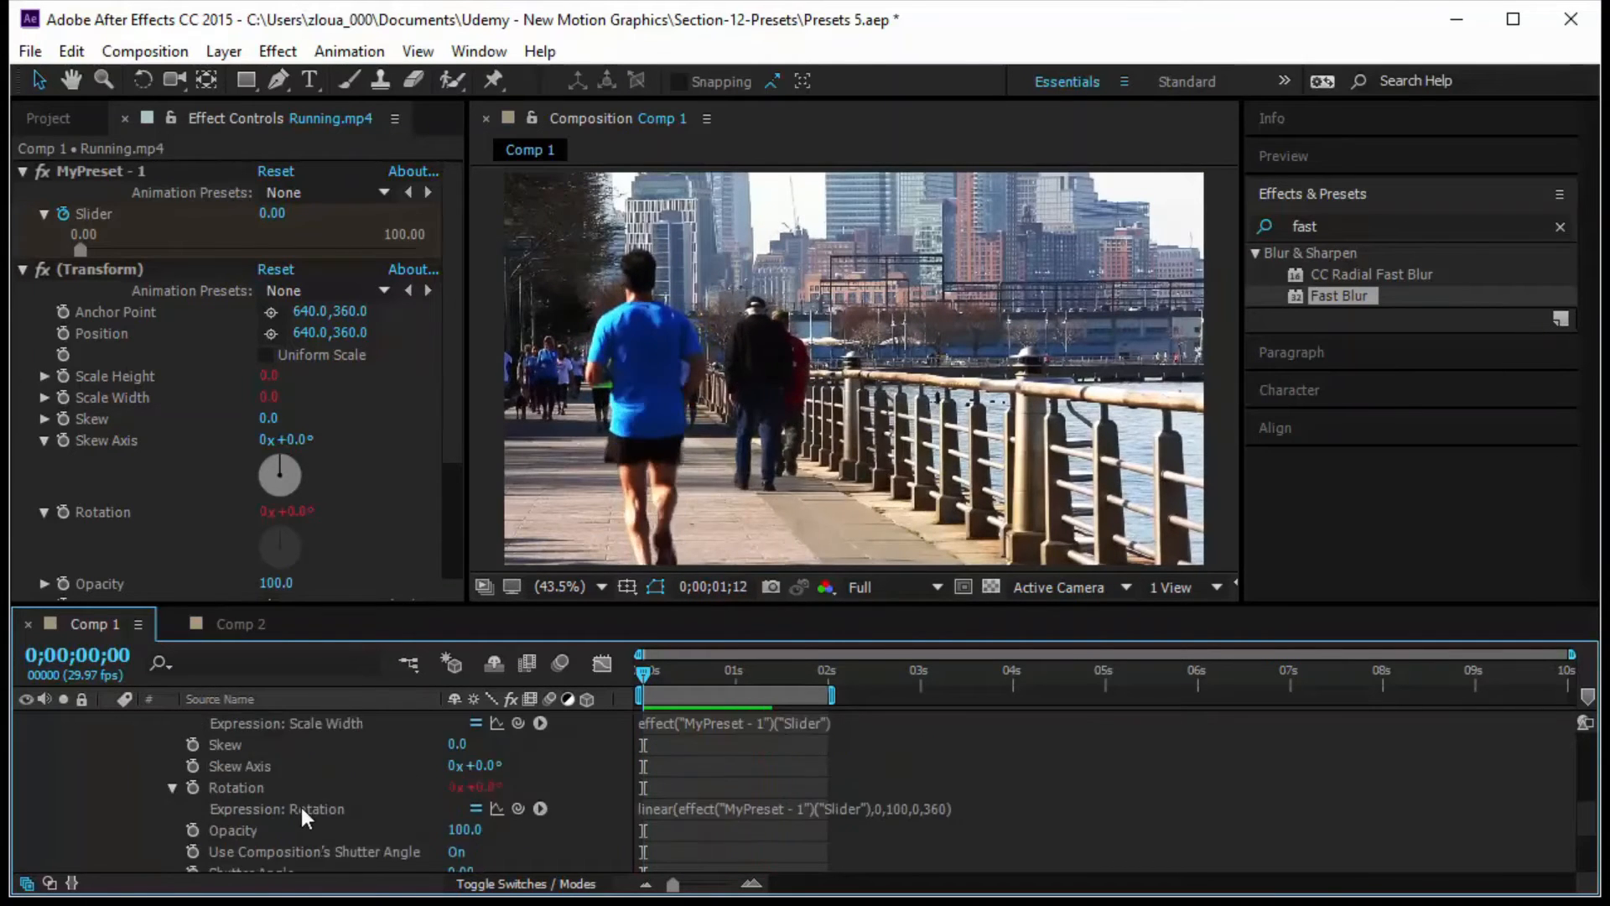
pyautogui.scroll(6, 154, 718)
pyautogui.click(346, 743)
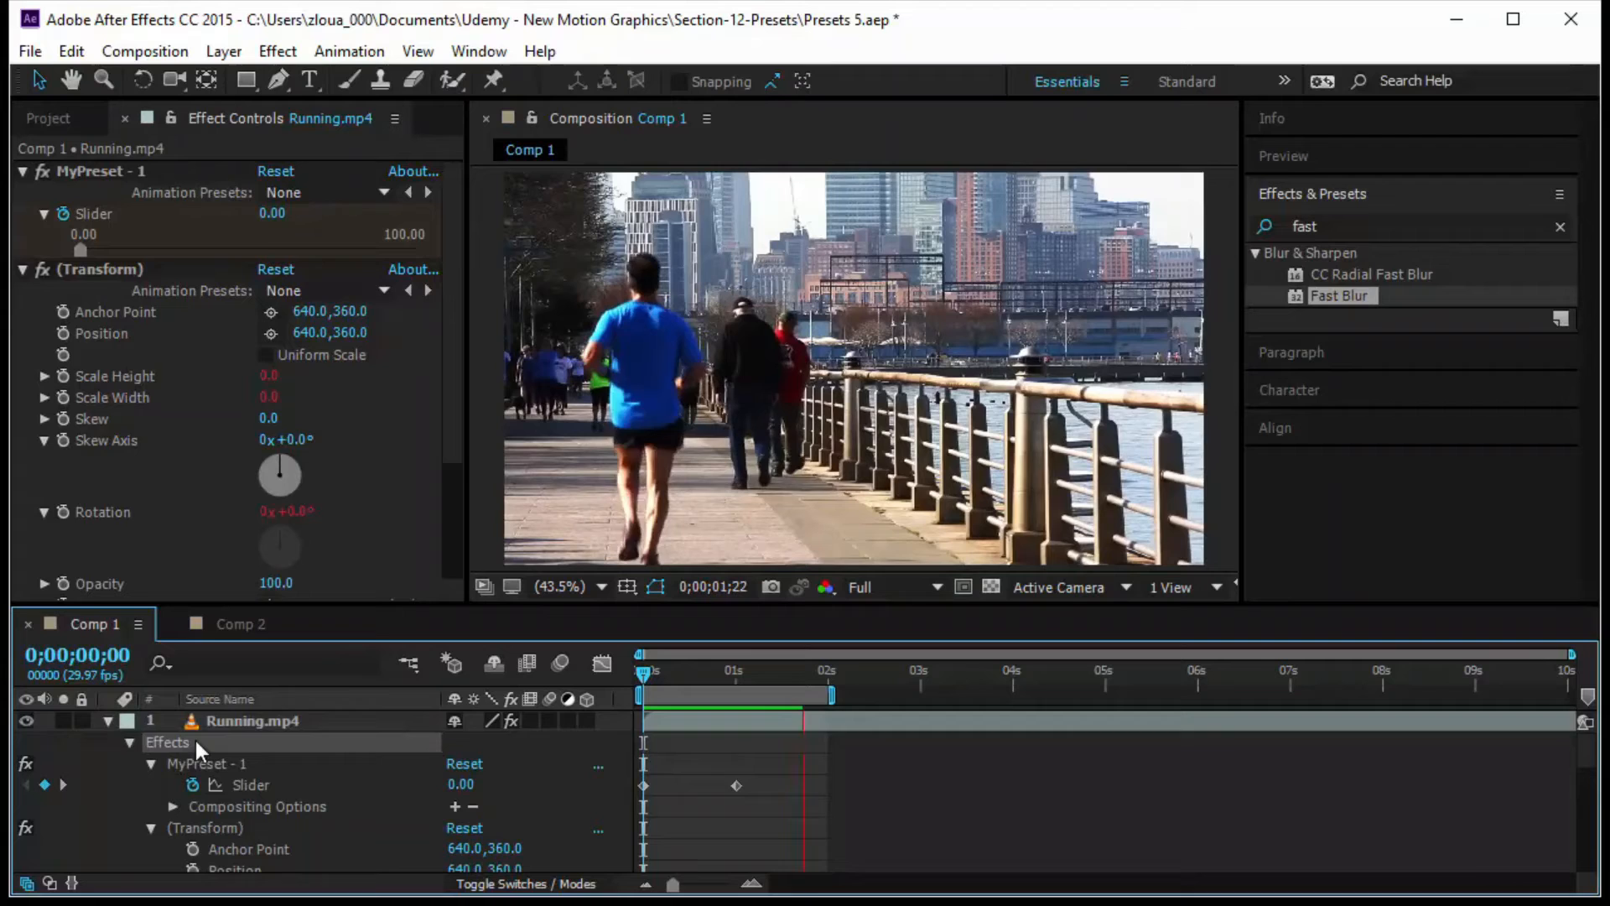
pyautogui.click(130, 742)
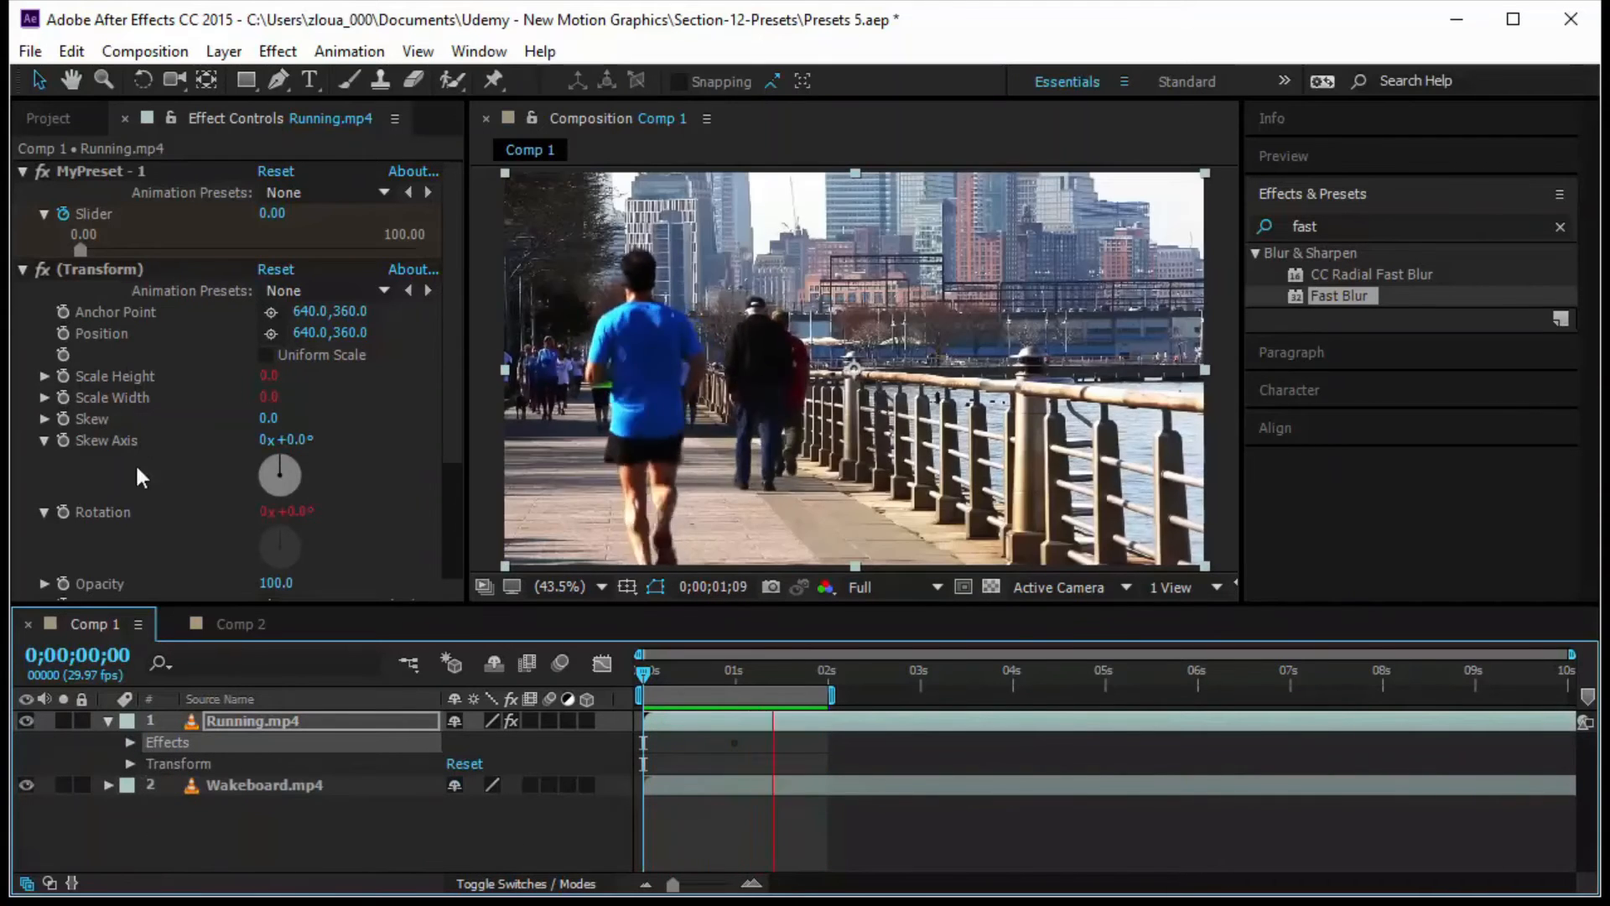
# Rename the Fast Blur effect as (Fast Blur).
pyautogui.scroll(-4, 139, 522)
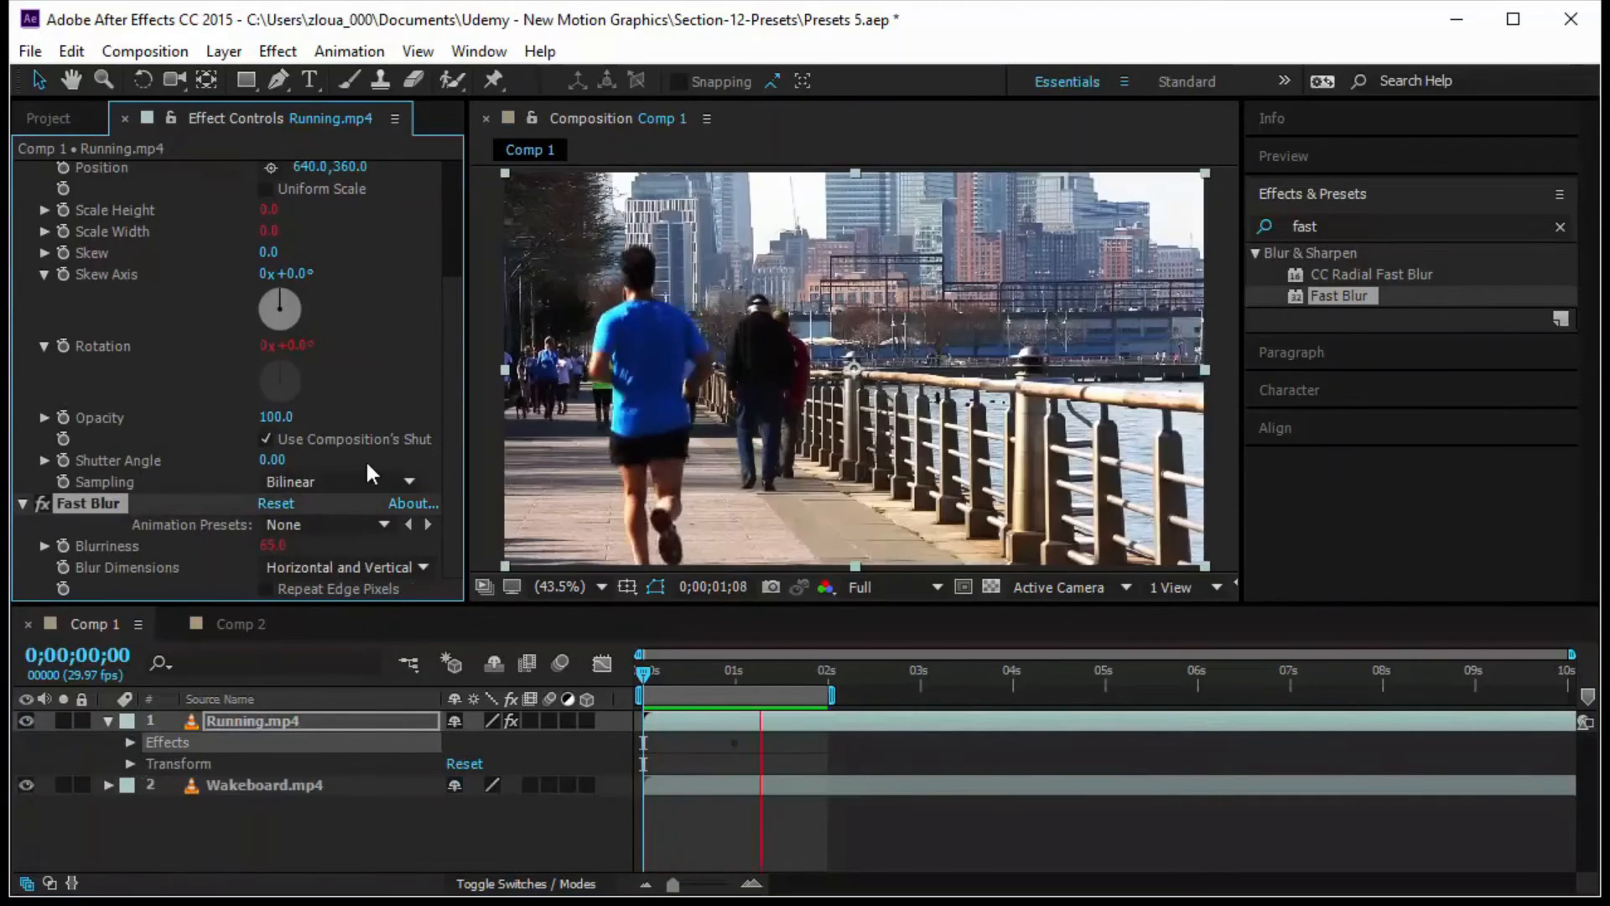
pyautogui.press('Return')
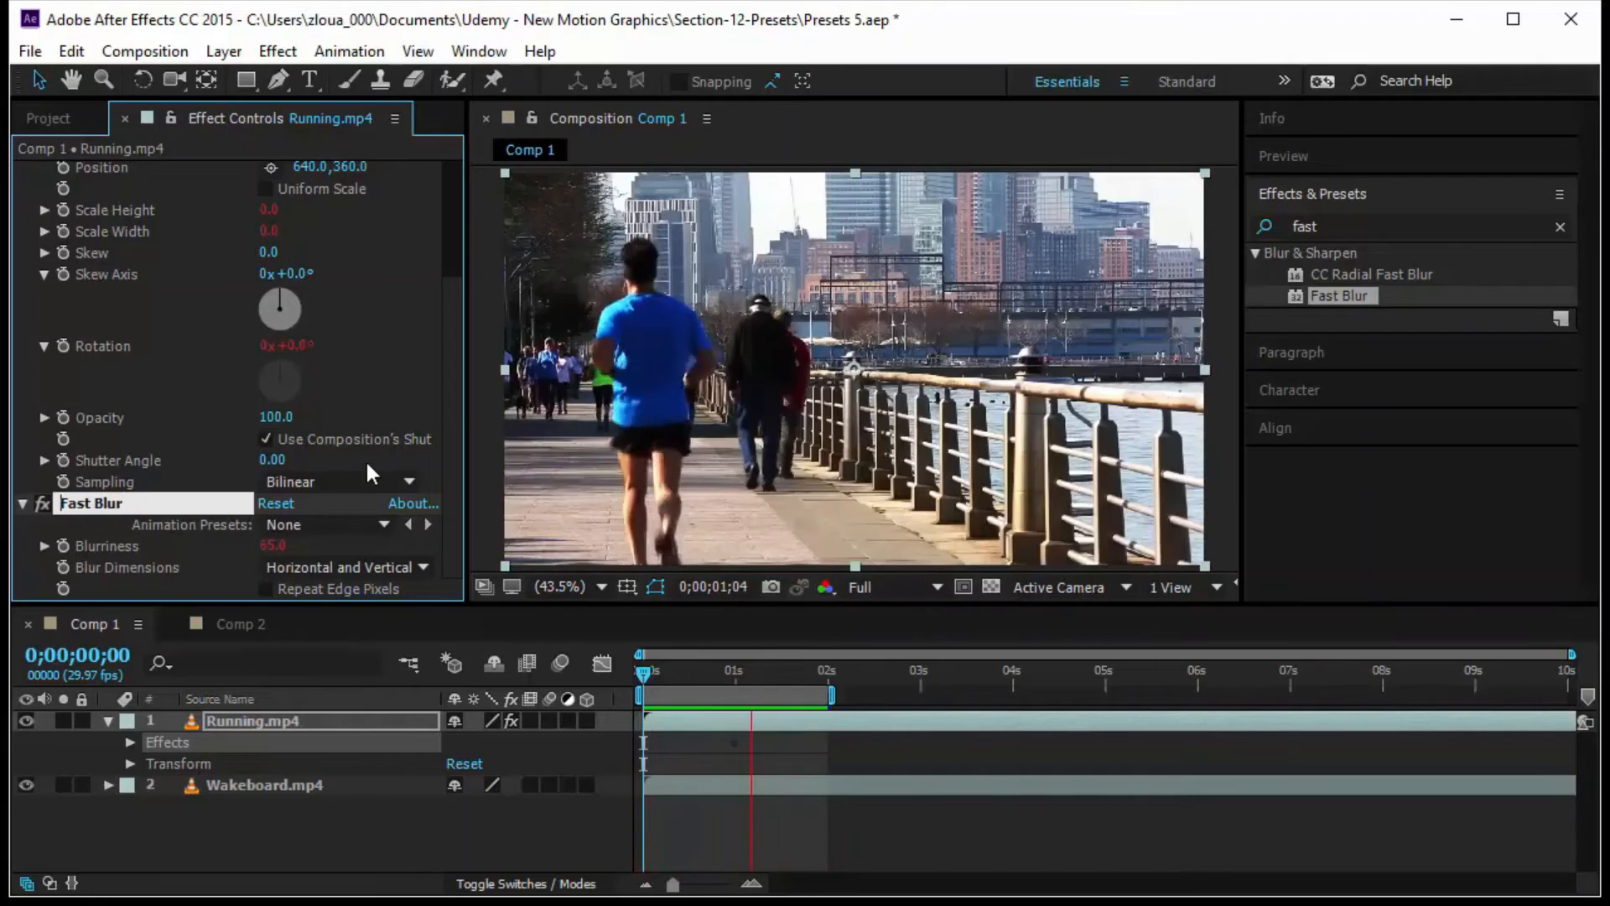
pyautogui.write('(')
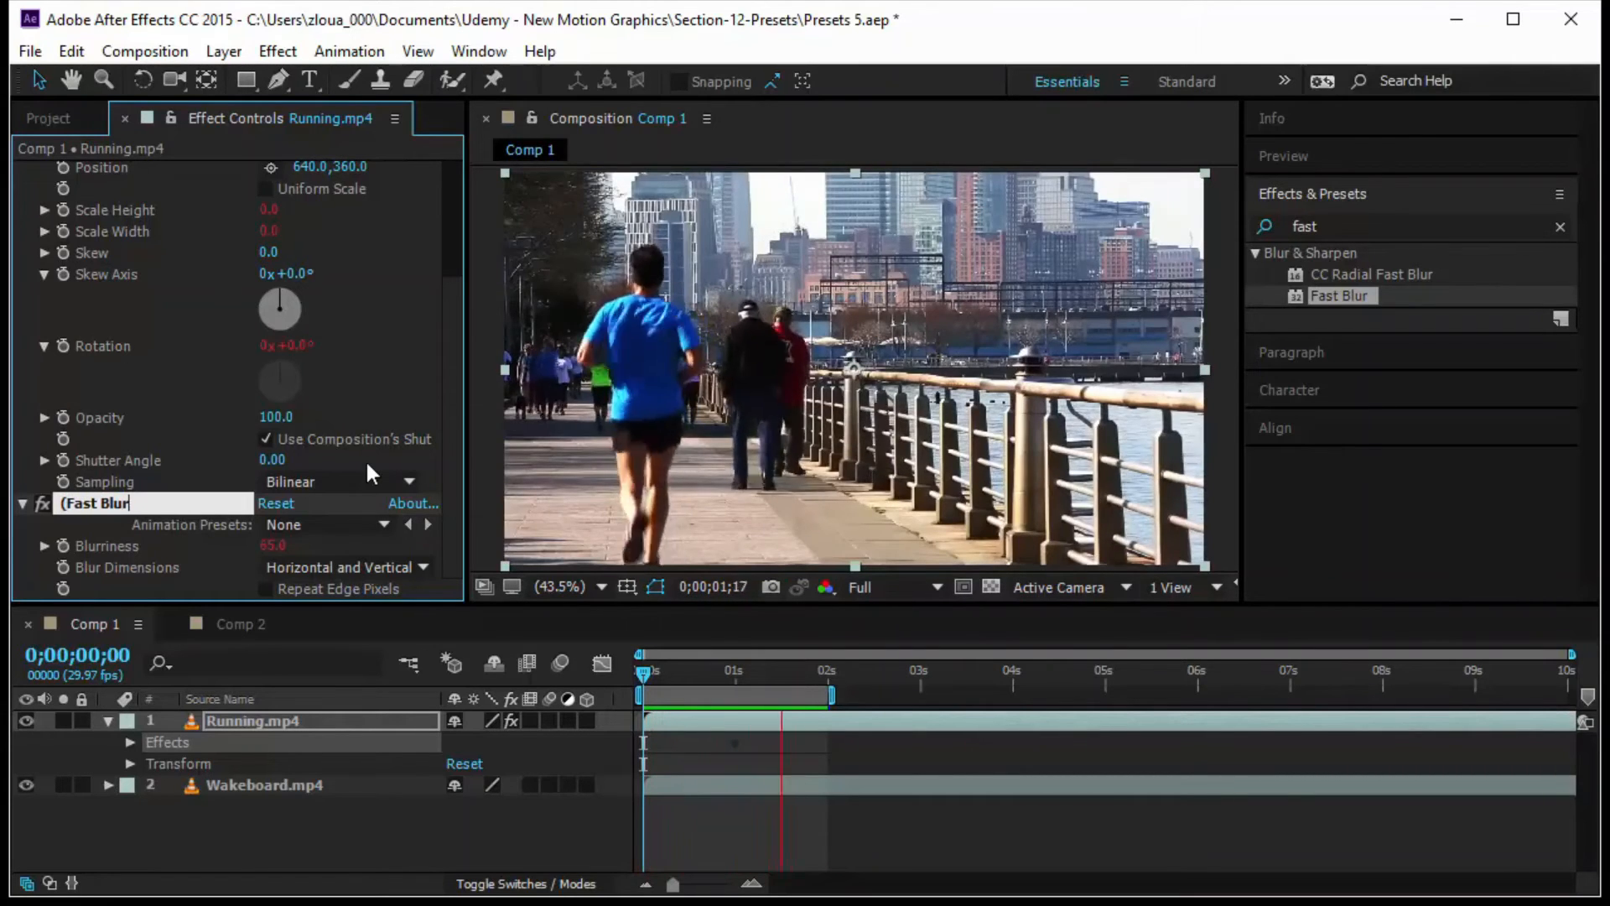
pyautogui.write(')')
pyautogui.press('Return')
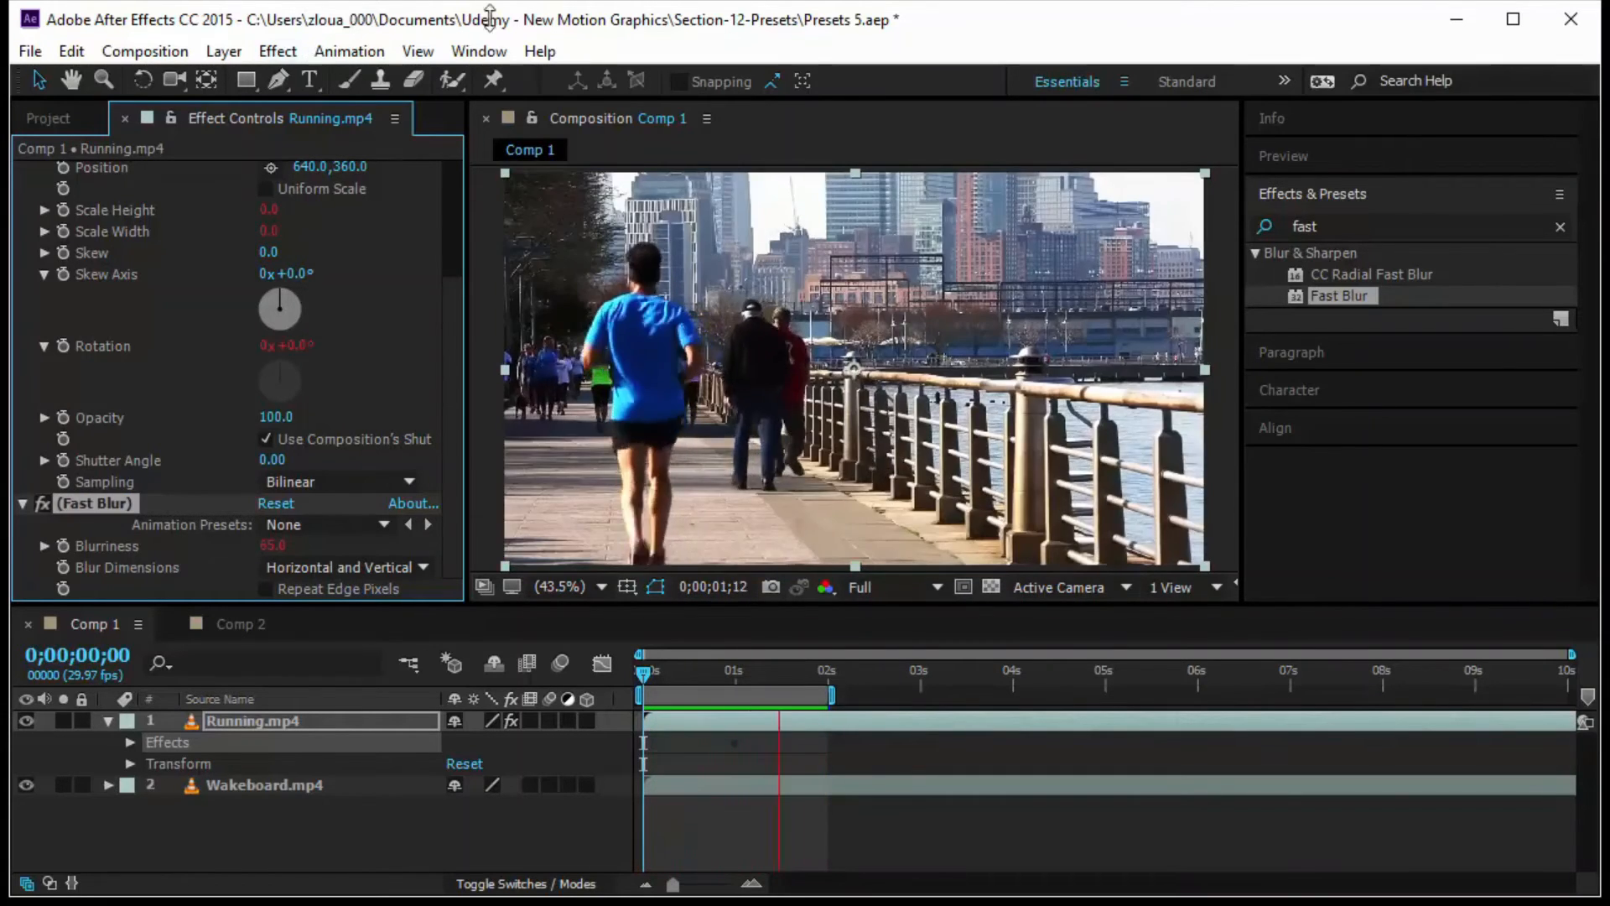
# Examine the animation preset options of the MyPreset - 1 effect, including saving selected effects as a preset, without choosing one.
pyautogui.scroll(3, 381, 309)
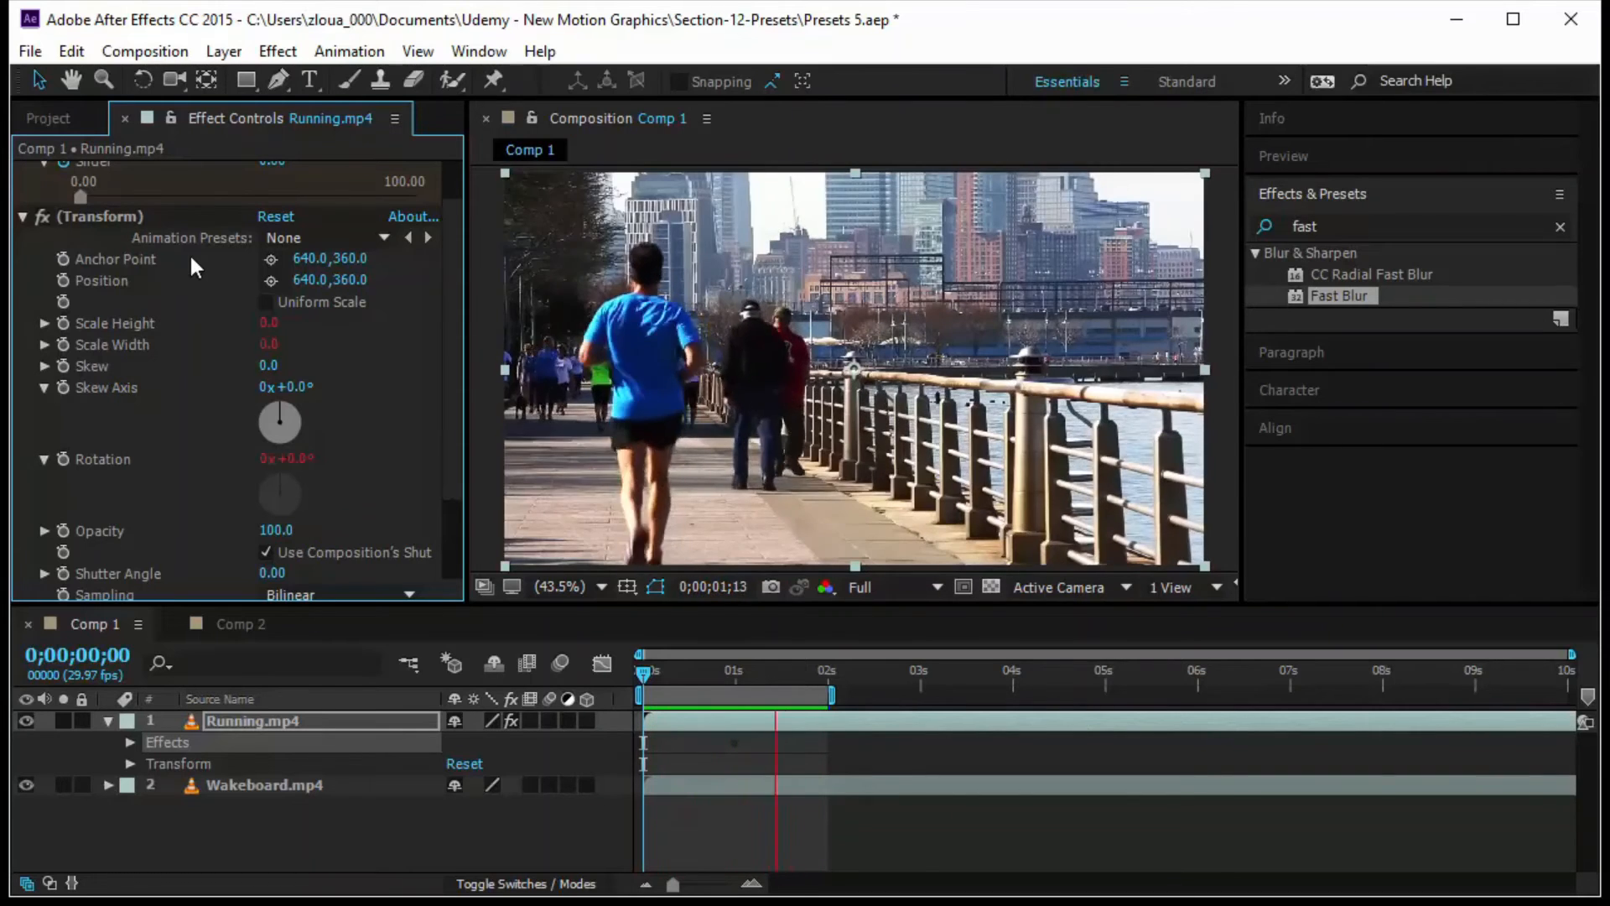
pyautogui.click(271, 833)
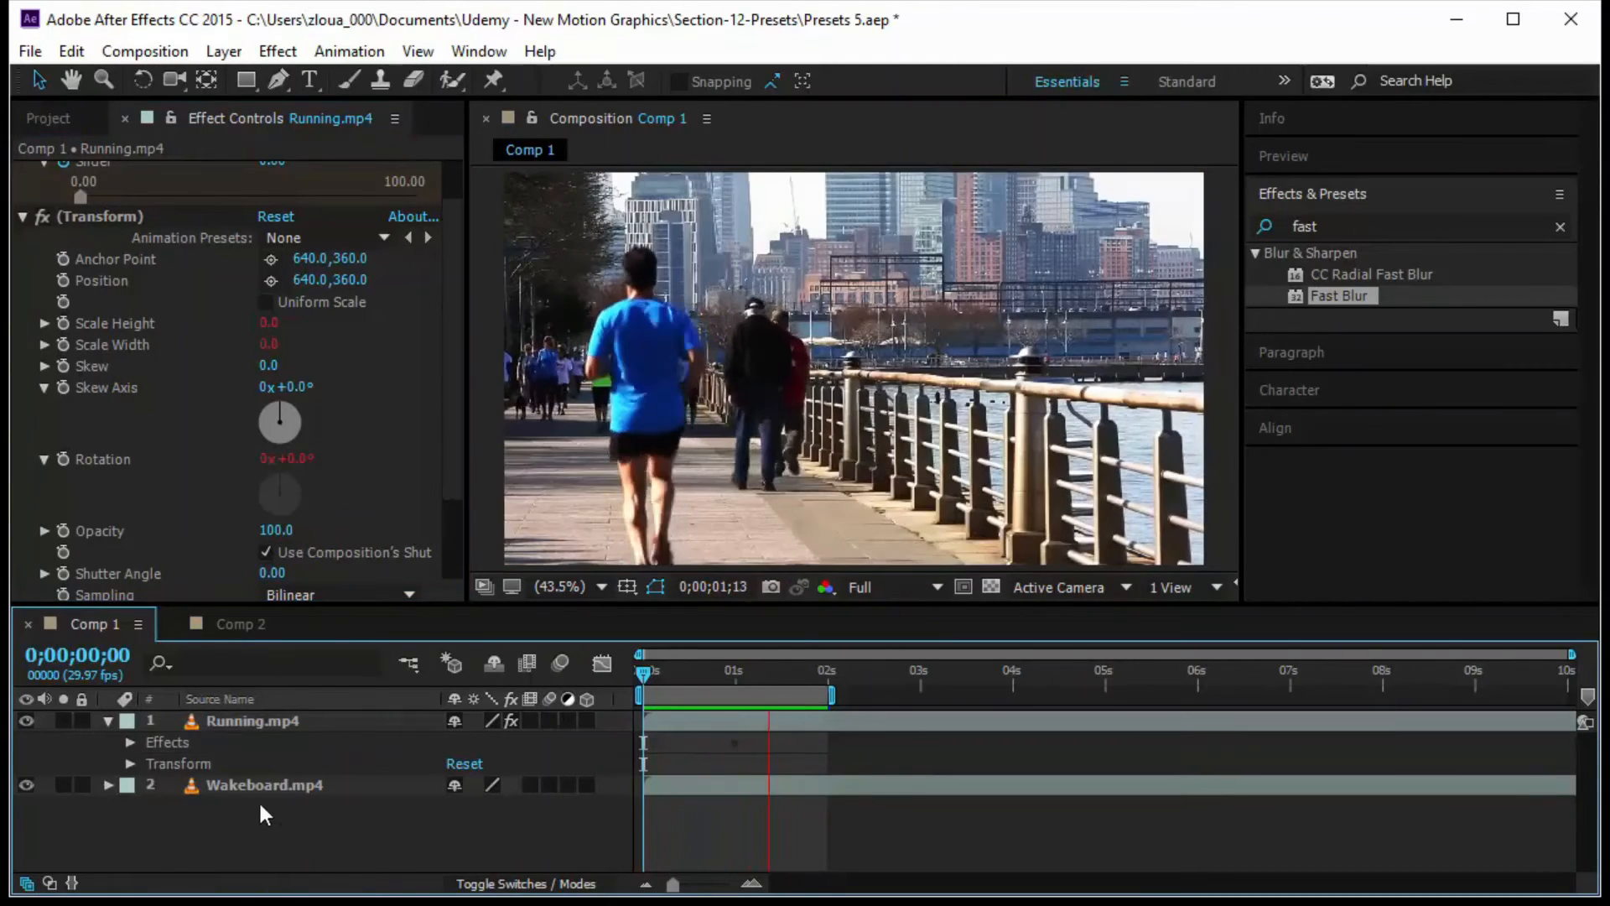
pyautogui.scroll(3, 235, 302)
pyautogui.click(285, 193)
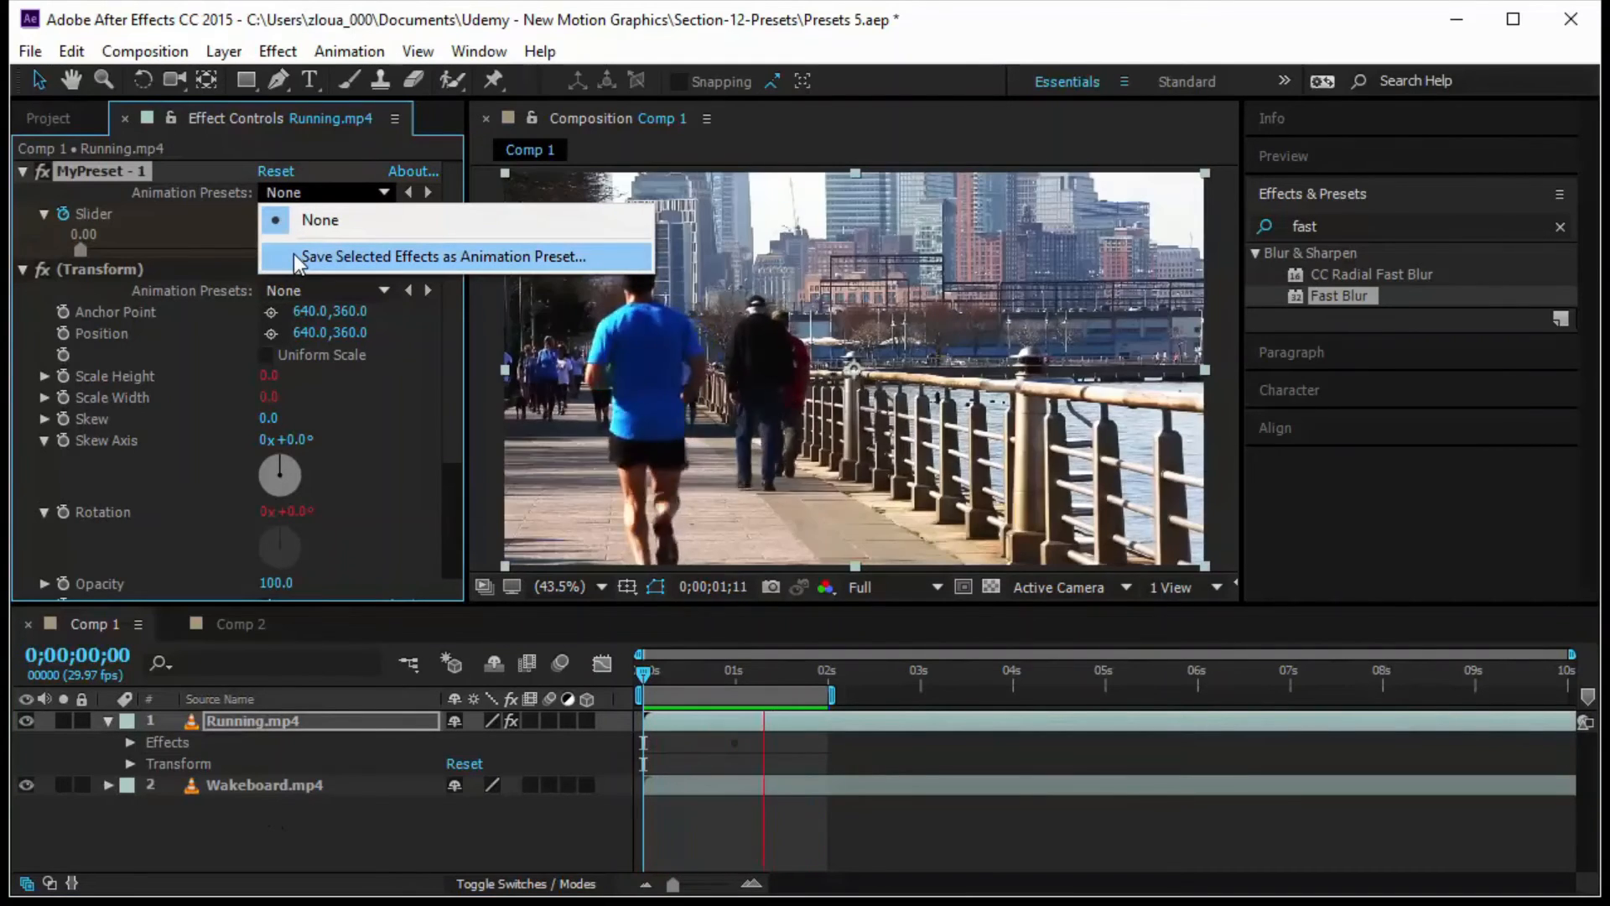
pyautogui.click(112, 300)
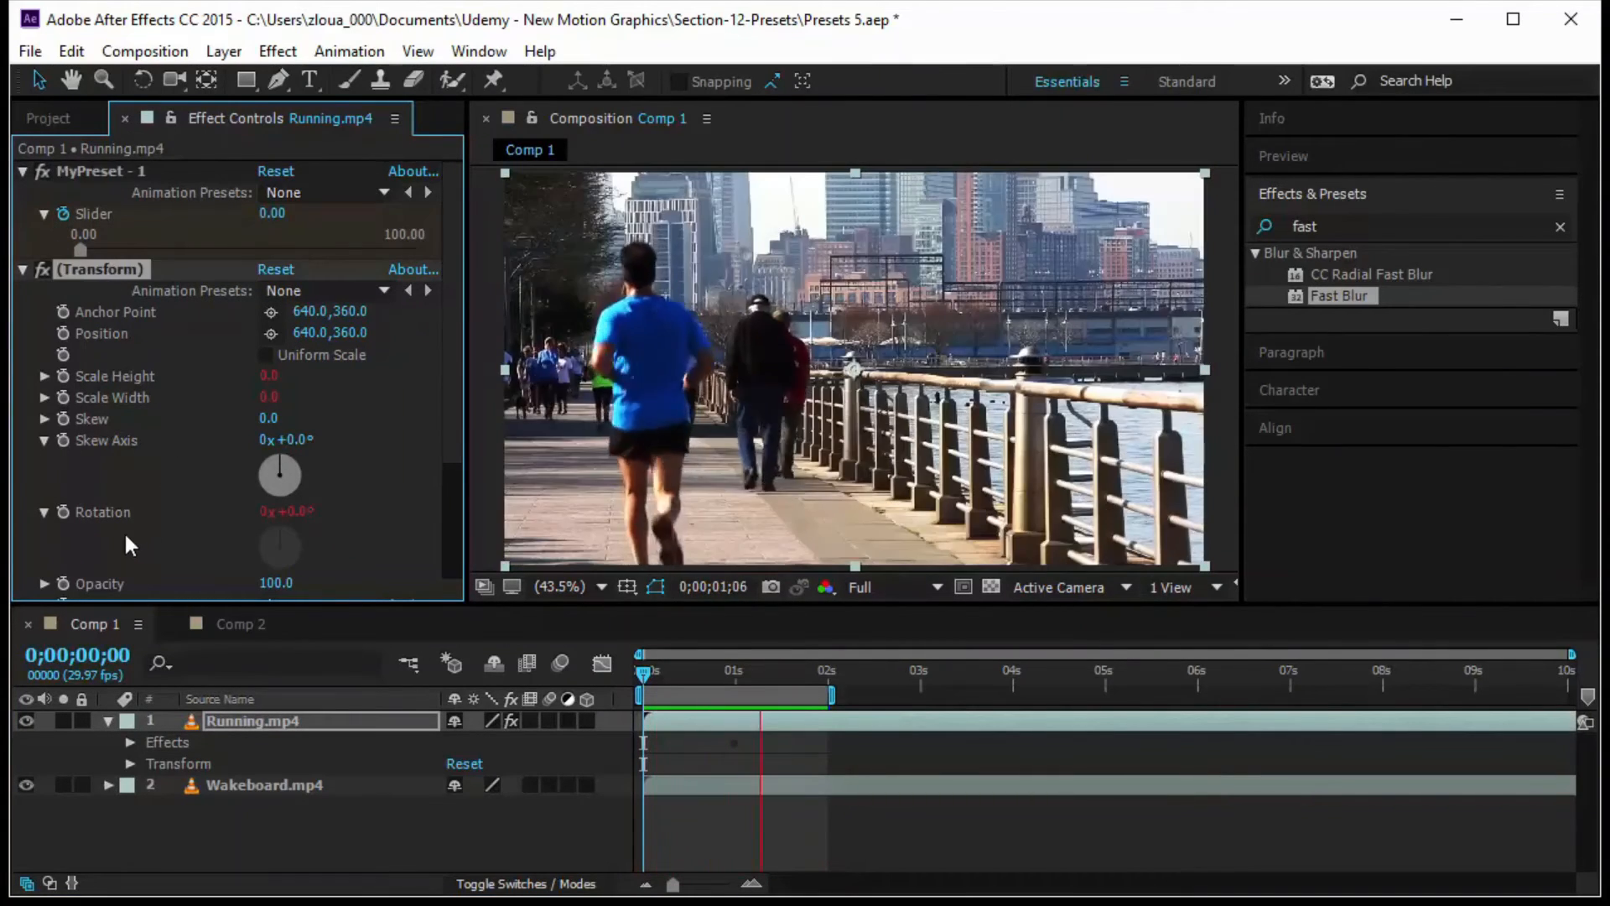
# Select the MyPreset - 1, (Transform) and (Fast Blur) effects together, collapse all three, and clear the selection.
pyautogui.click(124, 173)
pyautogui.scroll(-4, 138, 426)
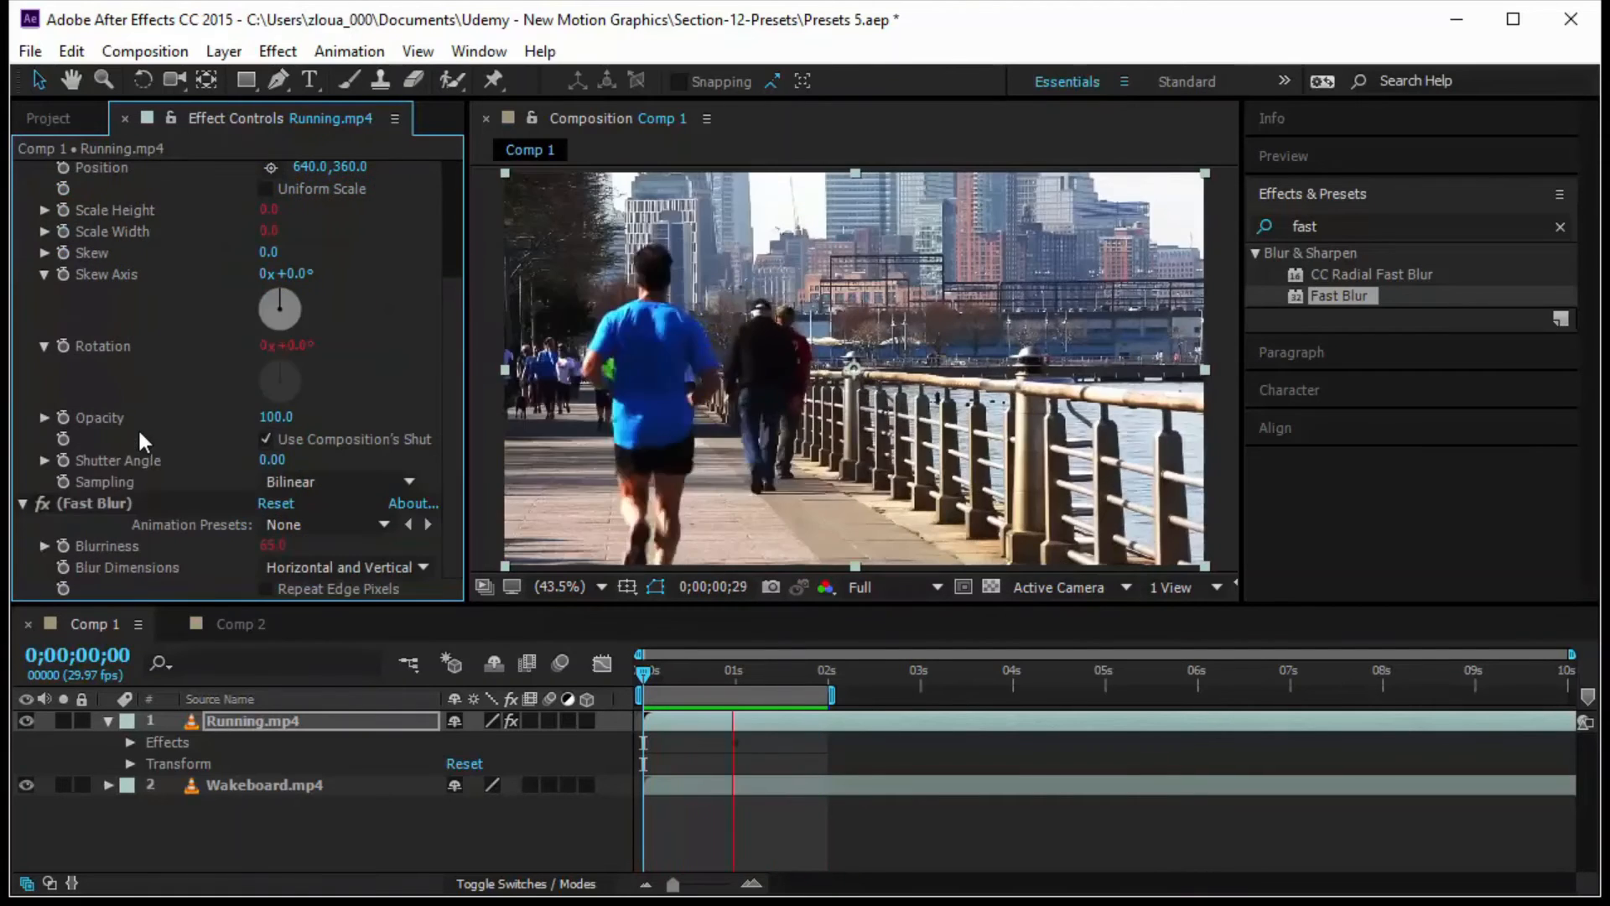
pyautogui.click(129, 507)
pyautogui.scroll(4, 206, 486)
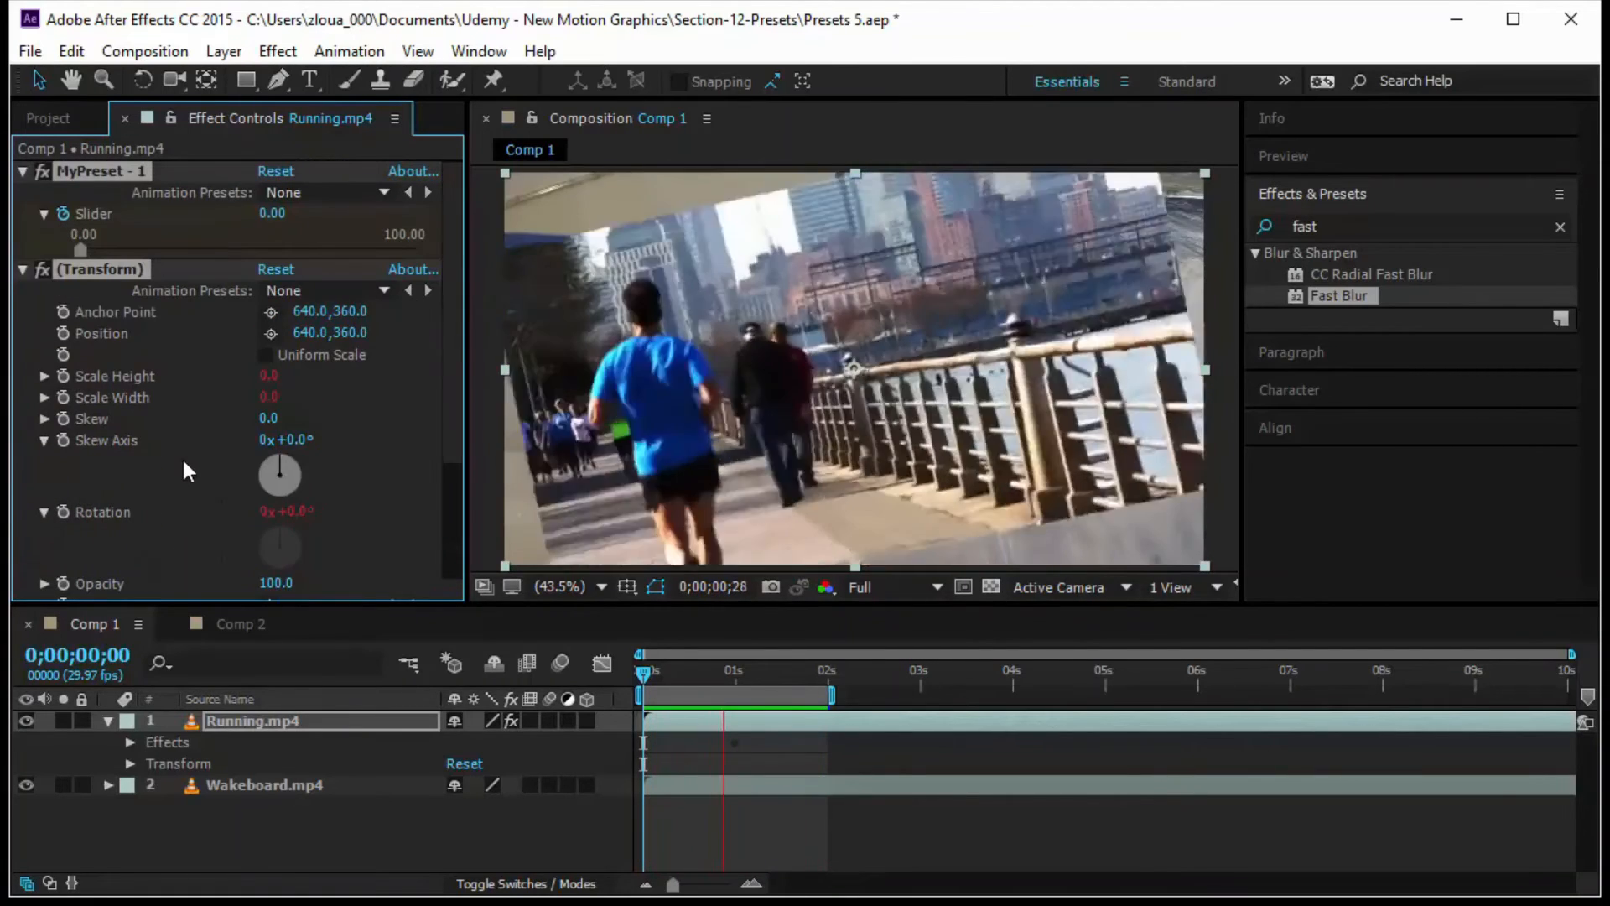
pyautogui.click(23, 171)
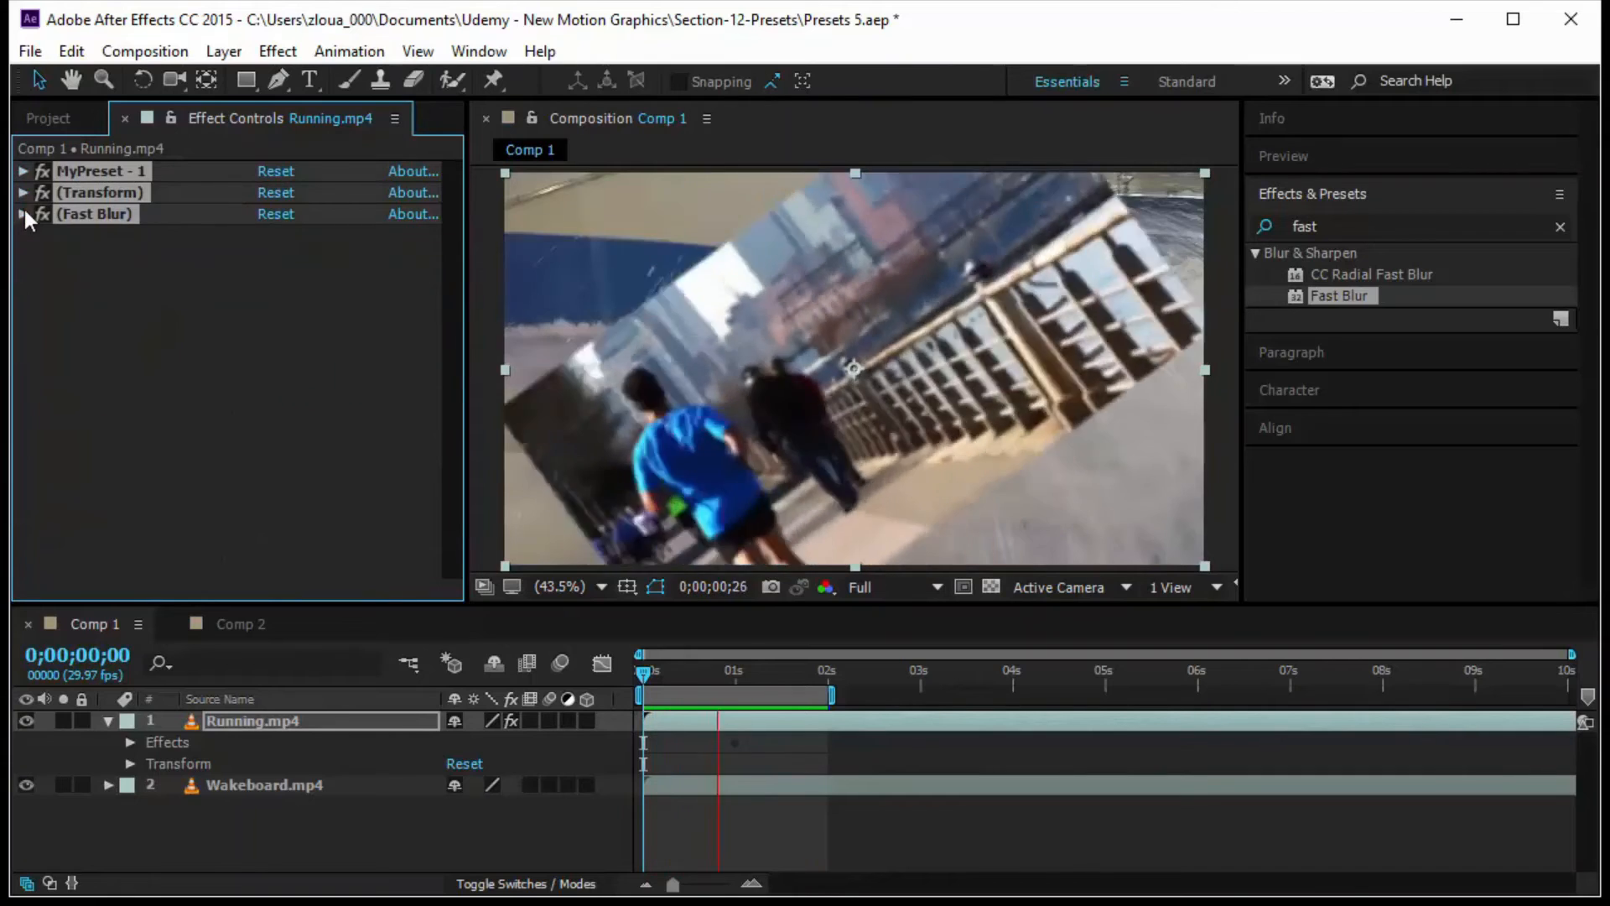
pyautogui.click(118, 334)
# Select the Effects group of Running.mp4 in the timeline and expand it, leaving its three individual effects collapsed.
pyautogui.click(174, 738)
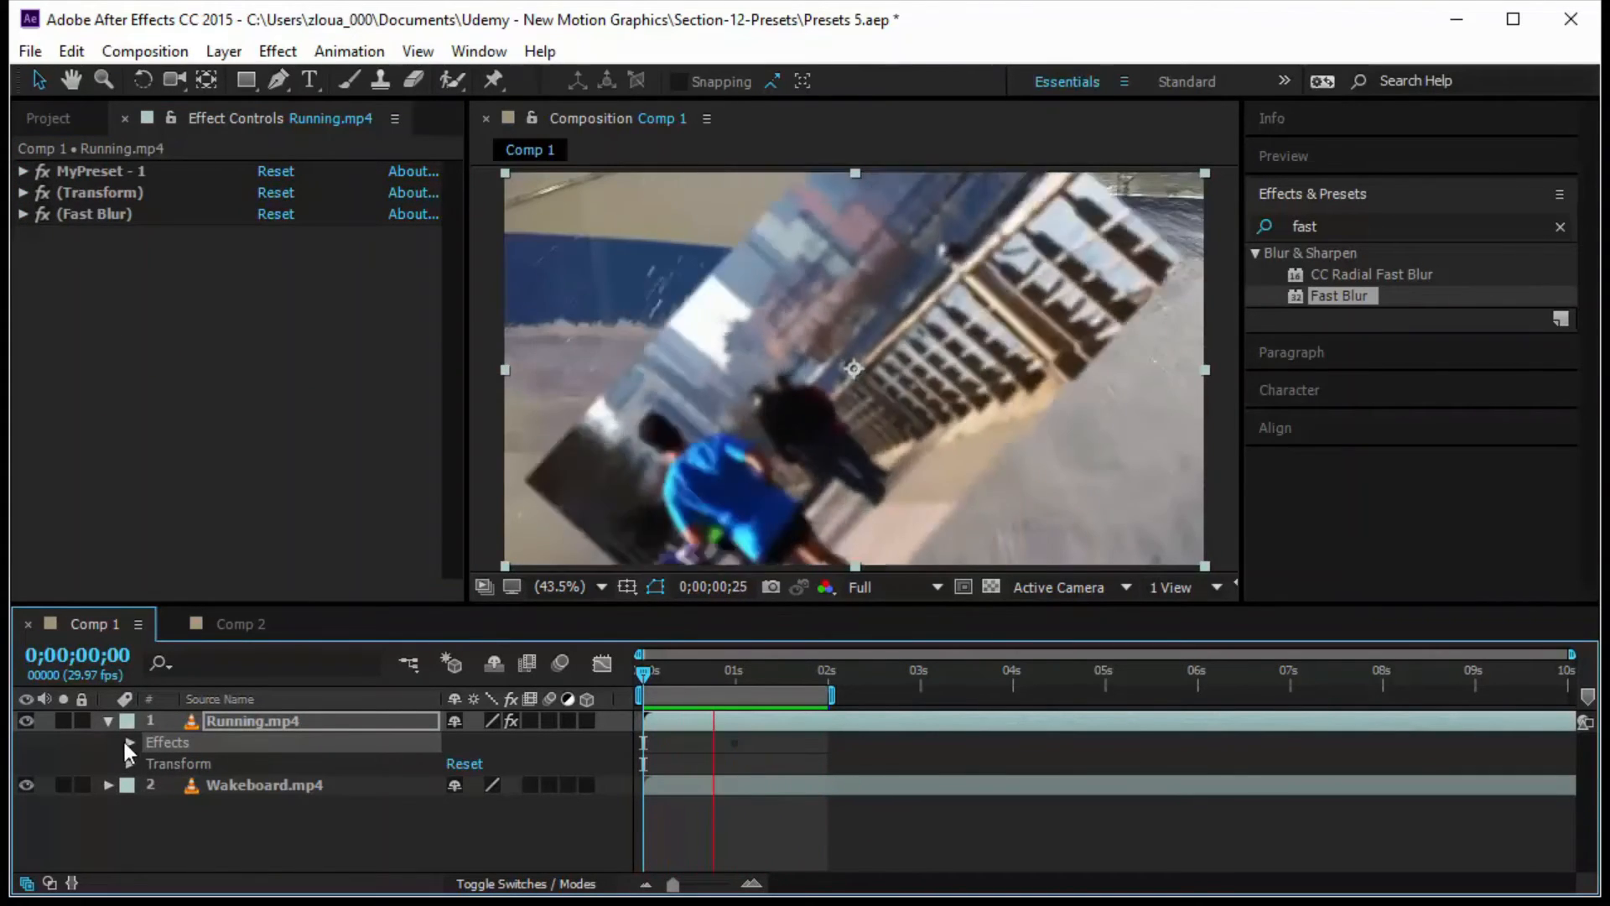
pyautogui.keyDown('ctrl'); pyautogui.click(128, 741); pyautogui.keyUp('ctrl')
pyautogui.click(151, 743)
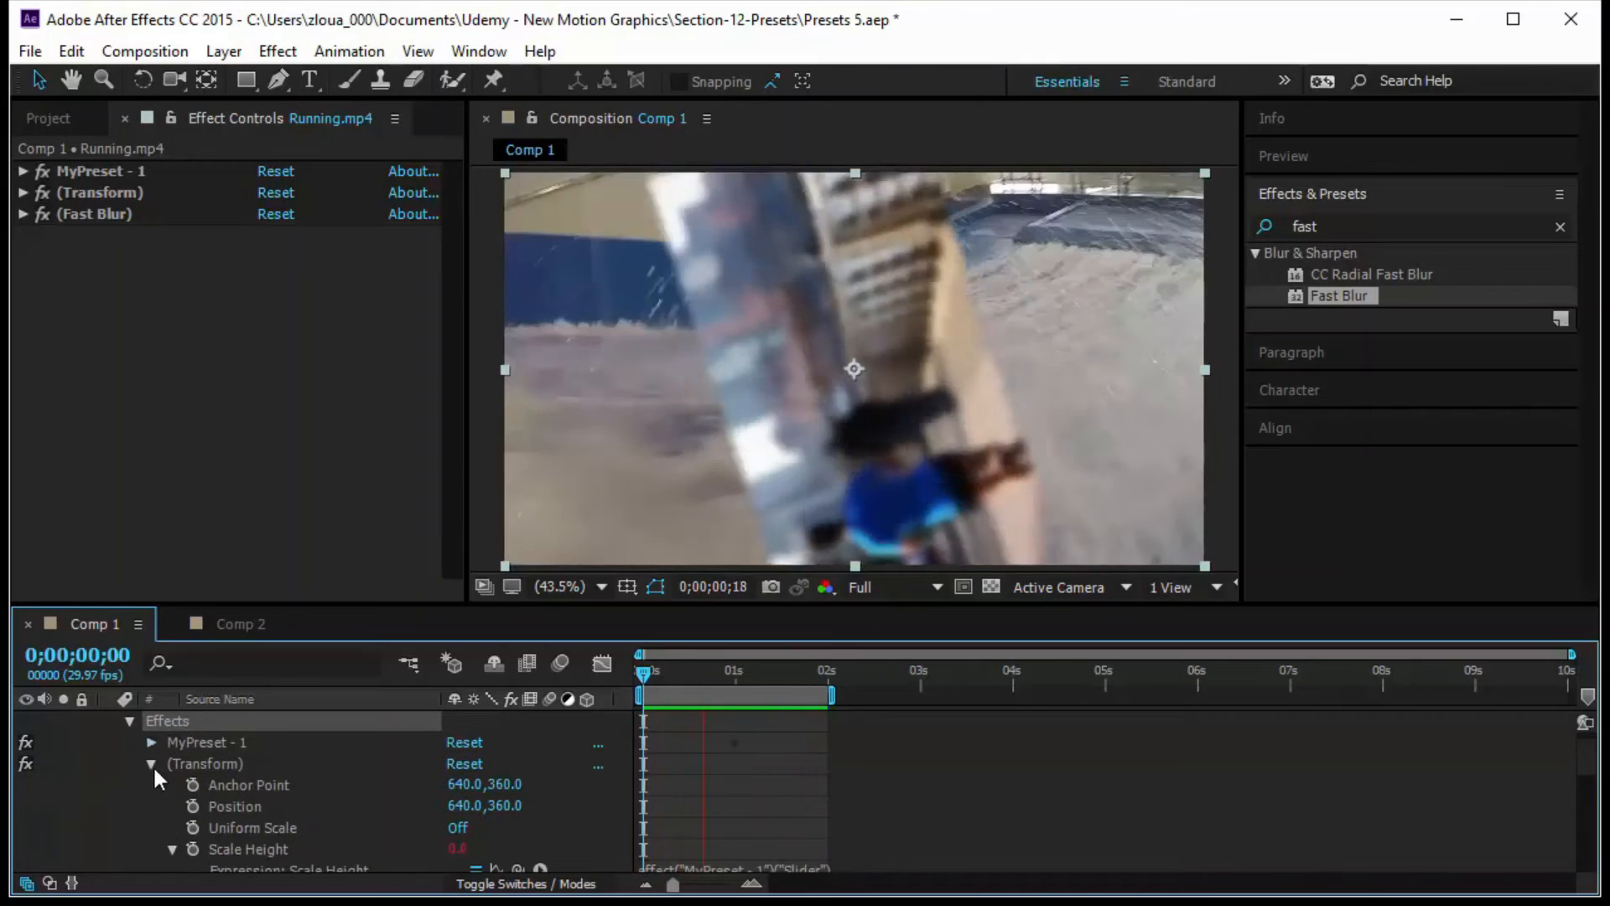
pyautogui.click(151, 763)
pyautogui.click(148, 786)
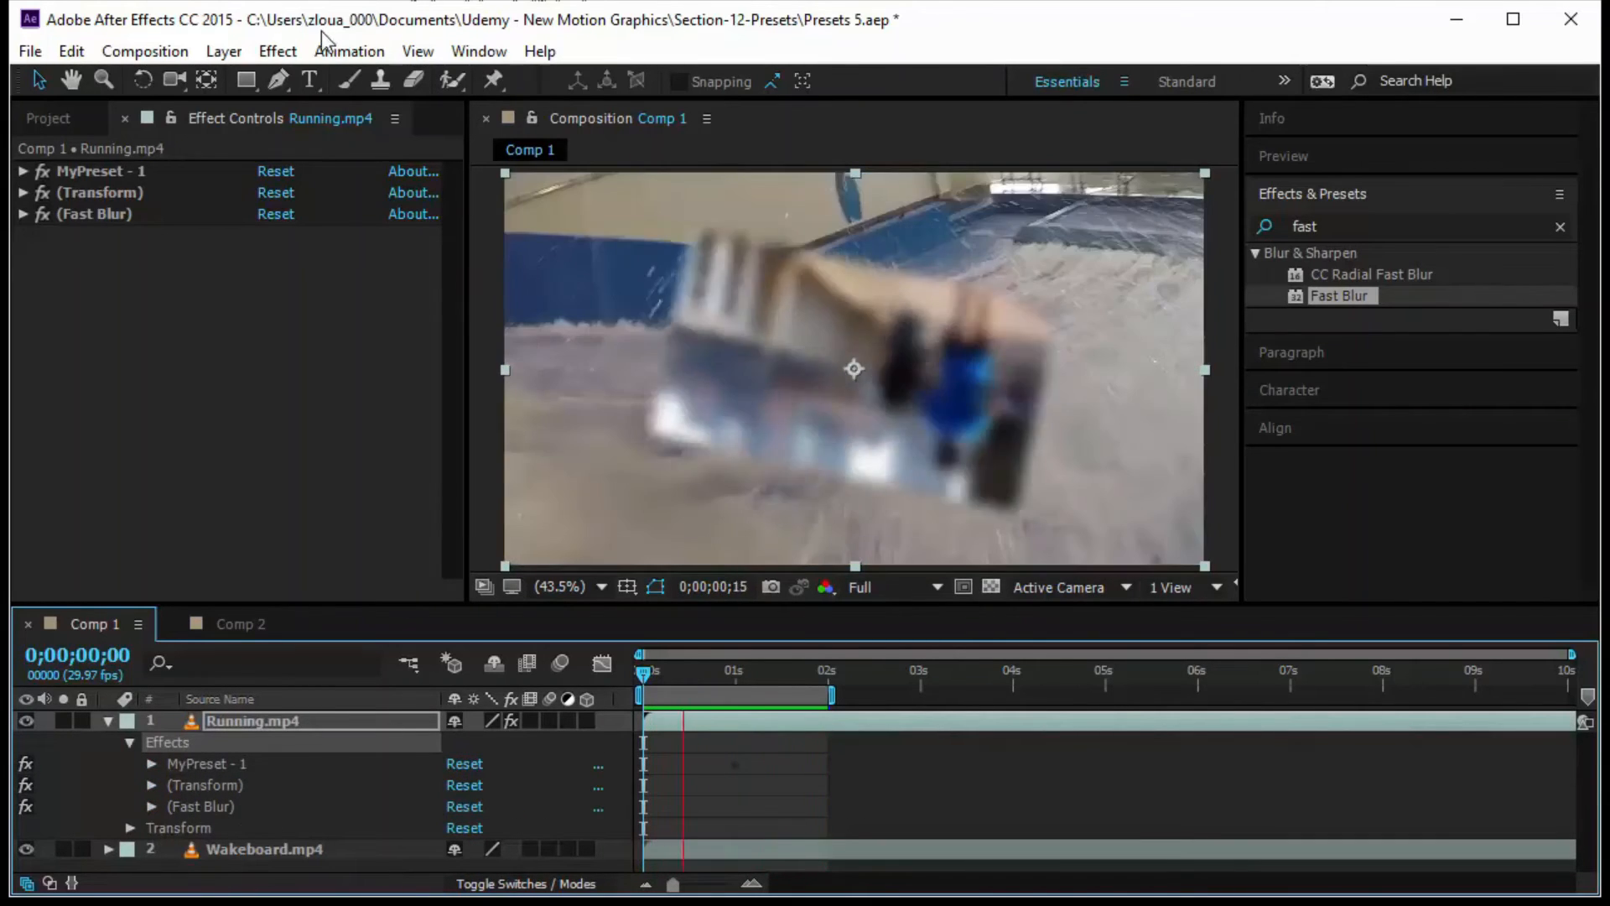
# Start saving the selected Effects group as an animation preset and browse up to the Presets folder.
pyautogui.click(351, 52)
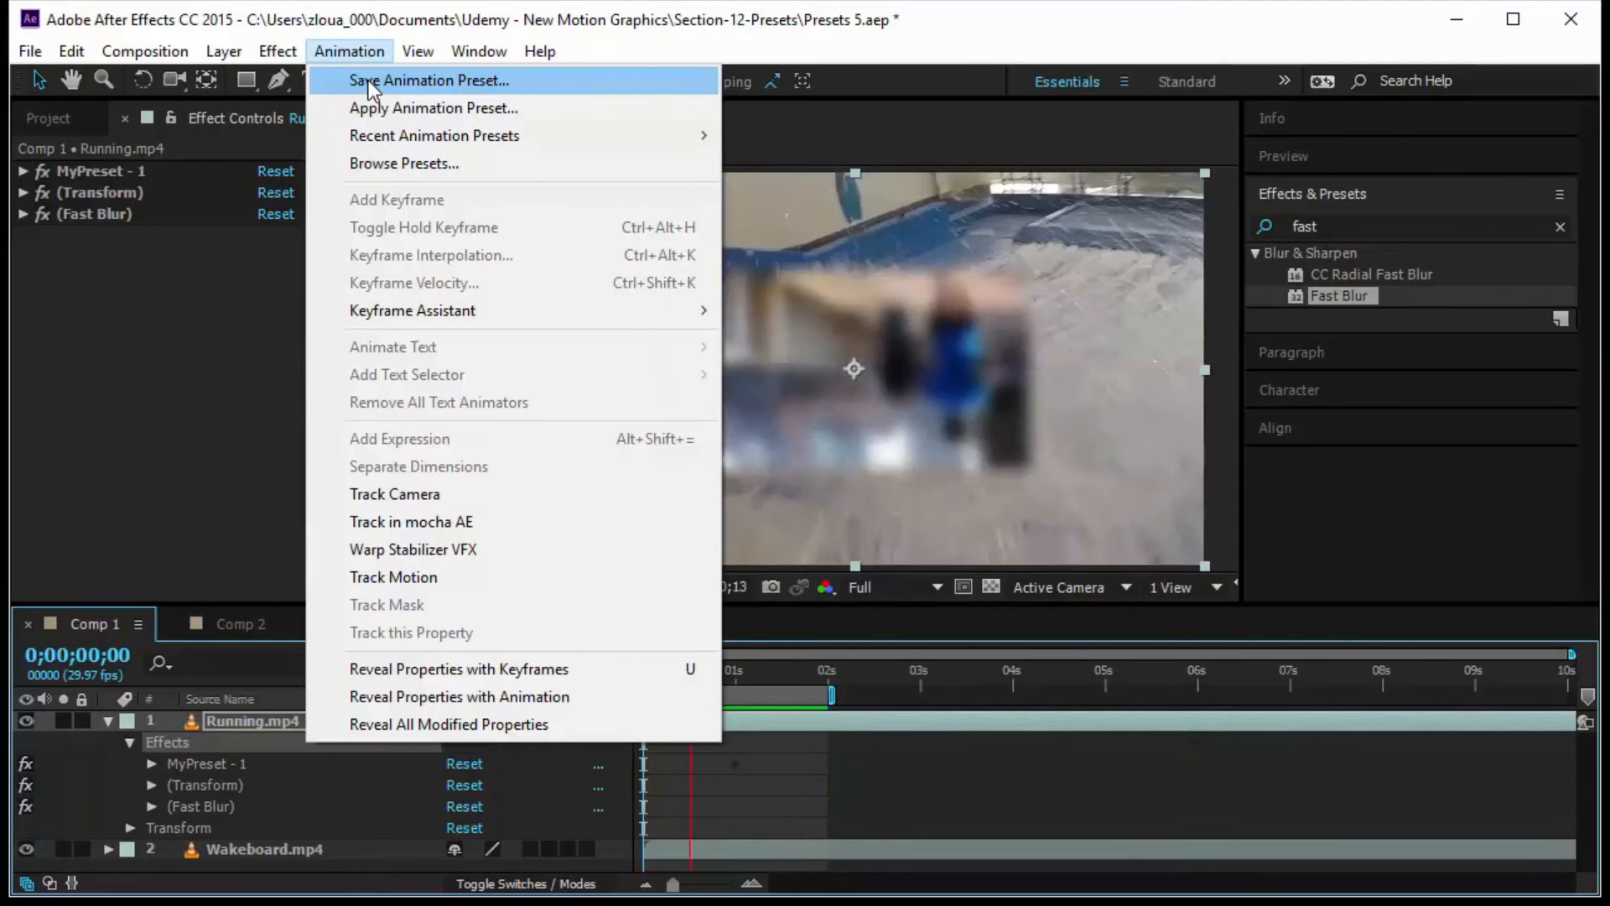
pyautogui.click(369, 80)
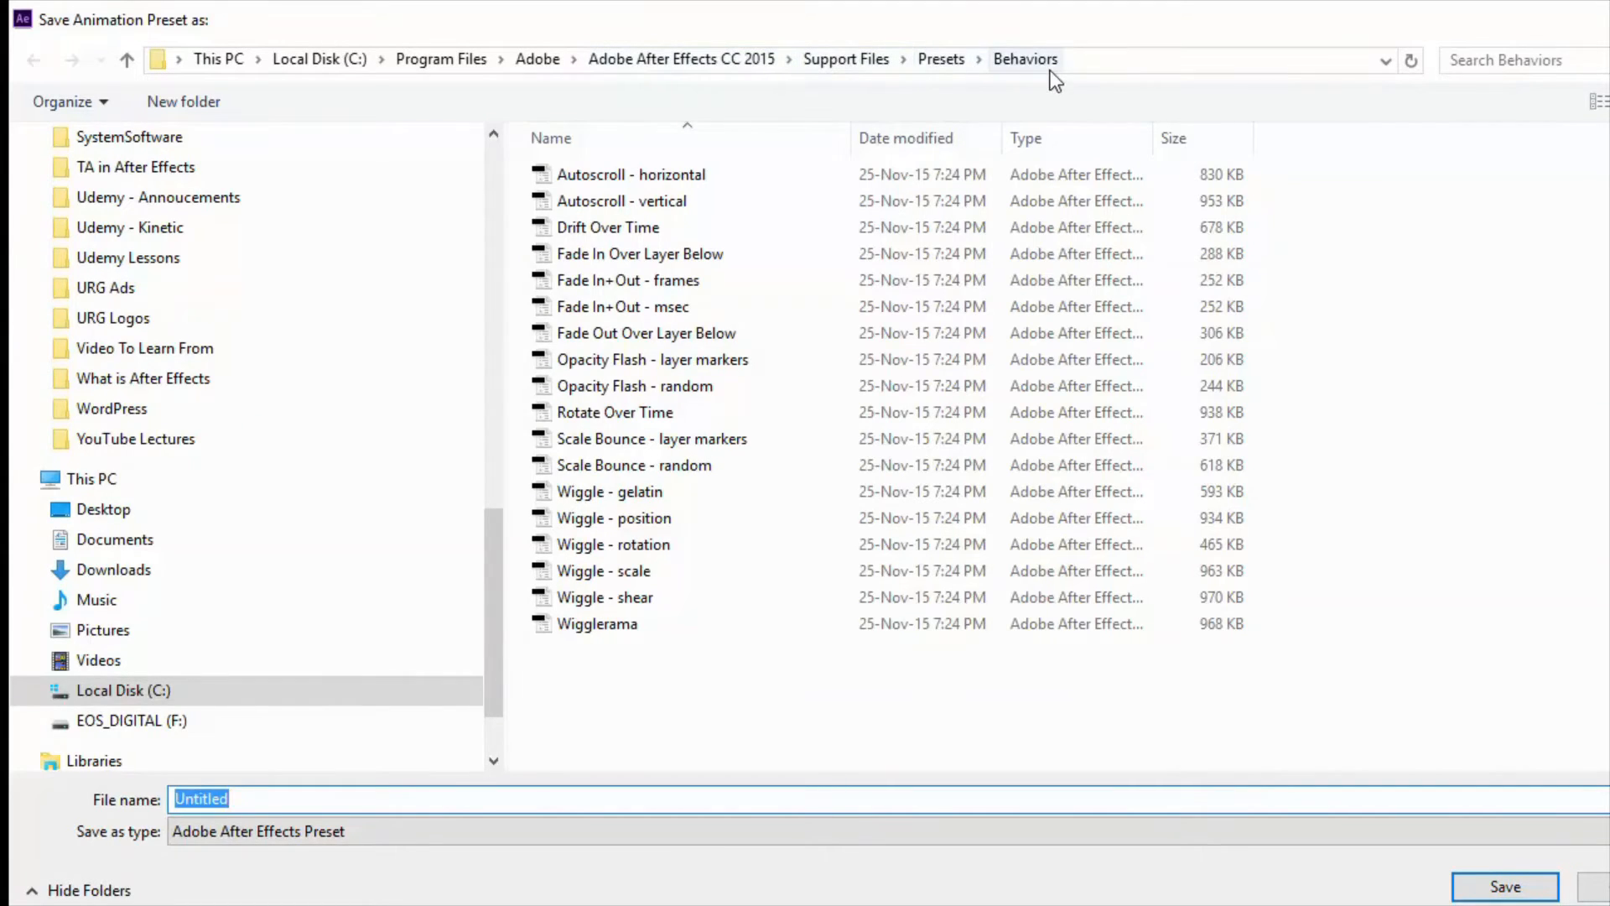
pyautogui.click(956, 61)
pyautogui.click(688, 572)
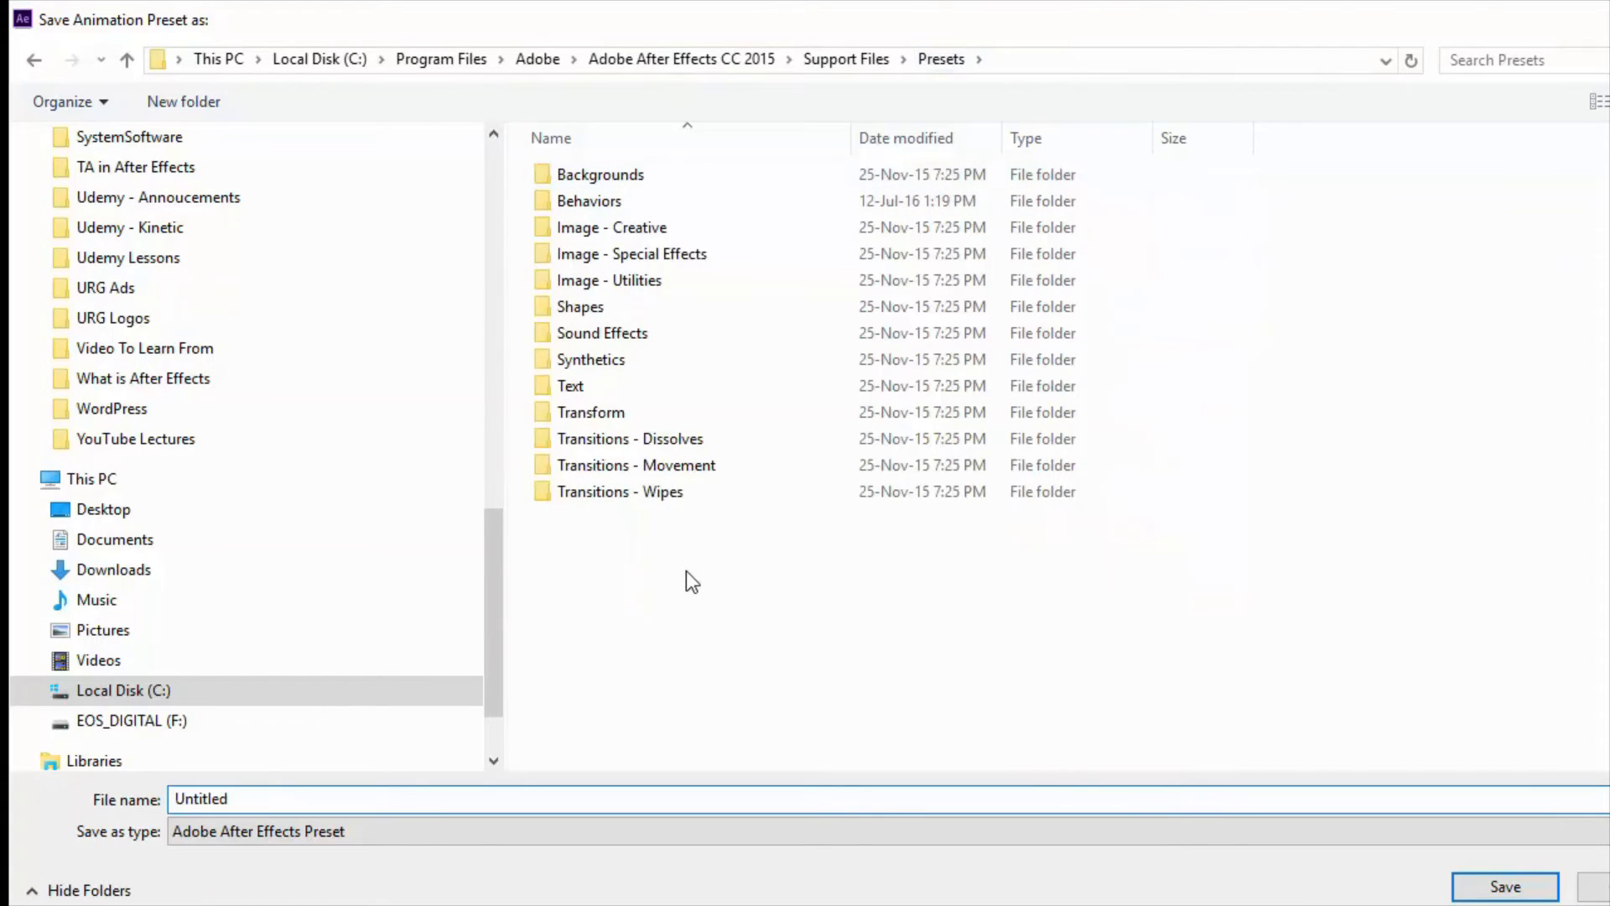
# Create a new folder named MyPresets inside the Presets folder.
pyautogui.rightClick(686, 566)
pyautogui.moveTo(789, 507)
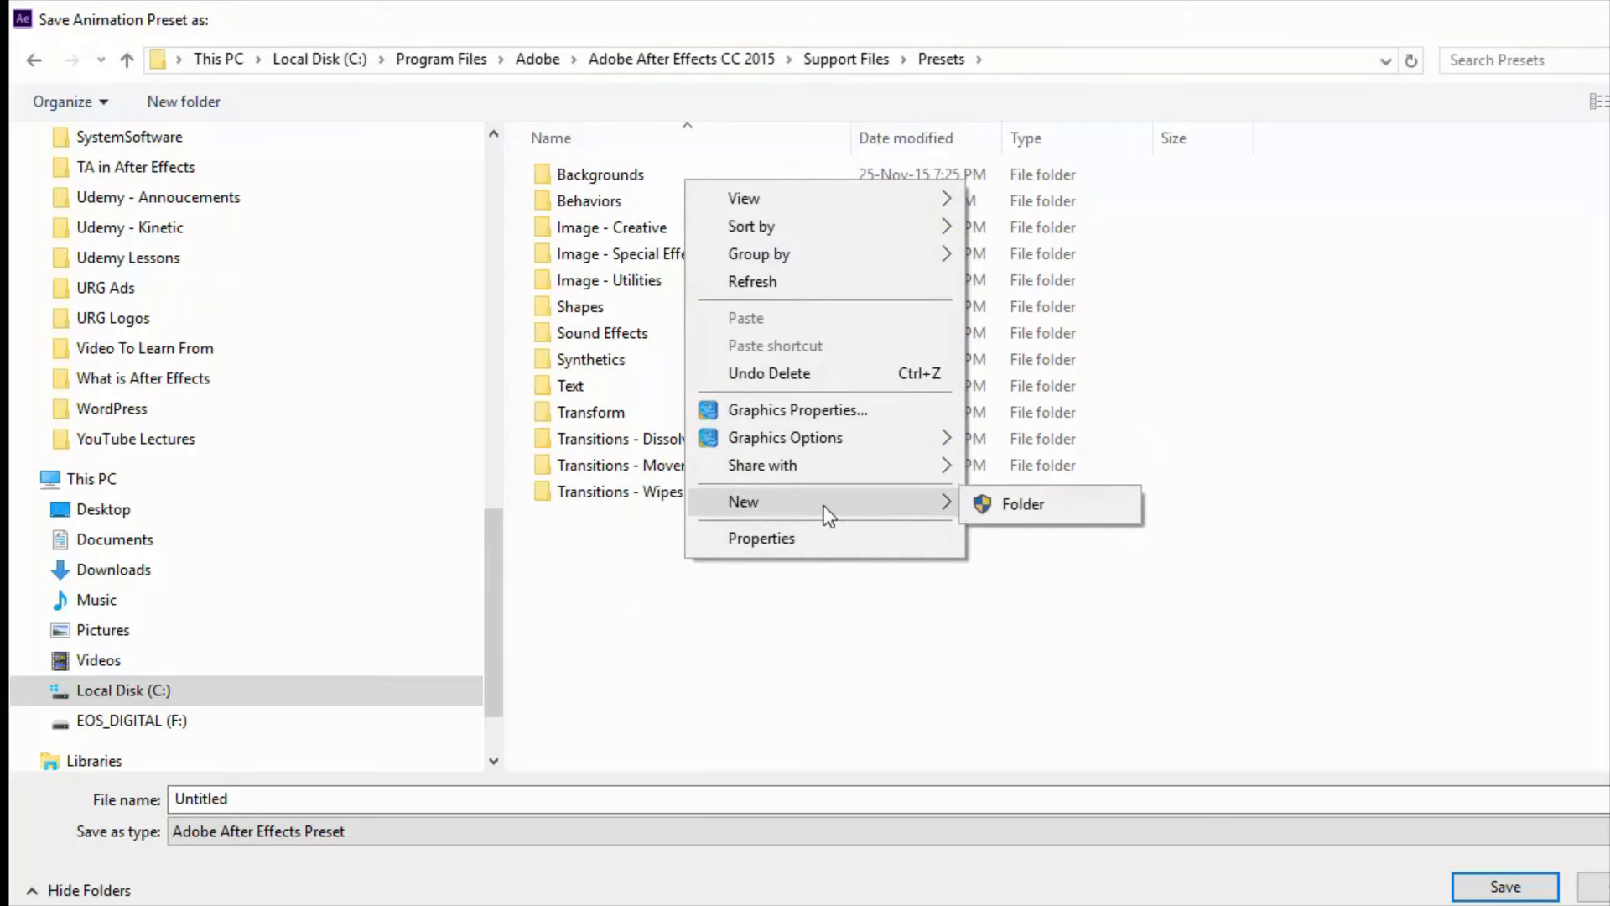
pyautogui.click(981, 505)
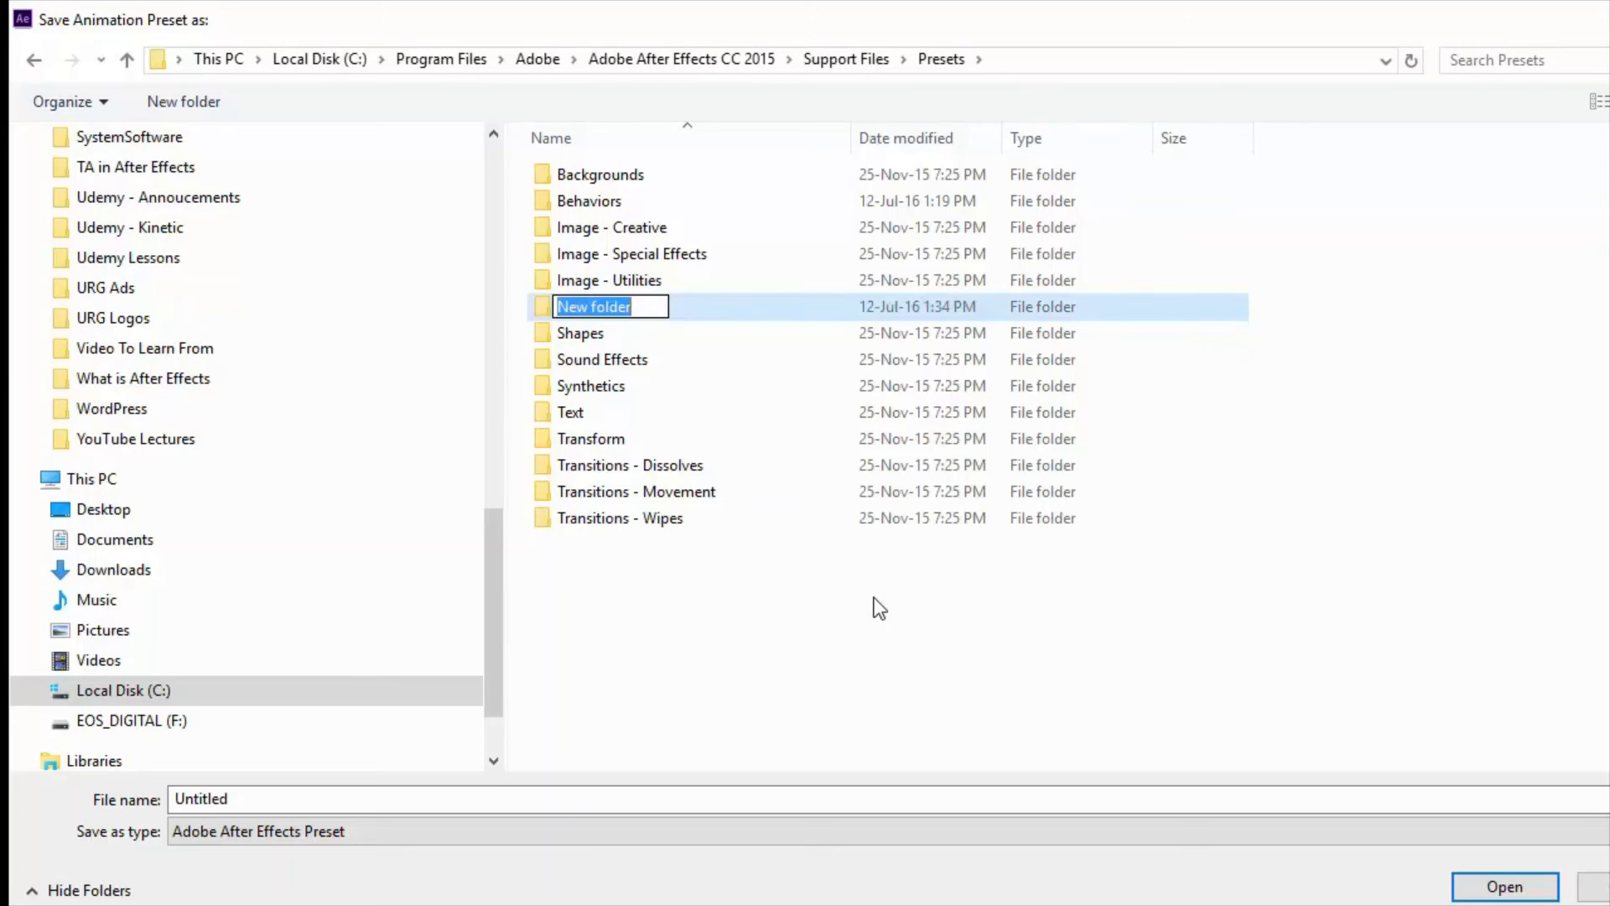
pyautogui.write('MyPre')
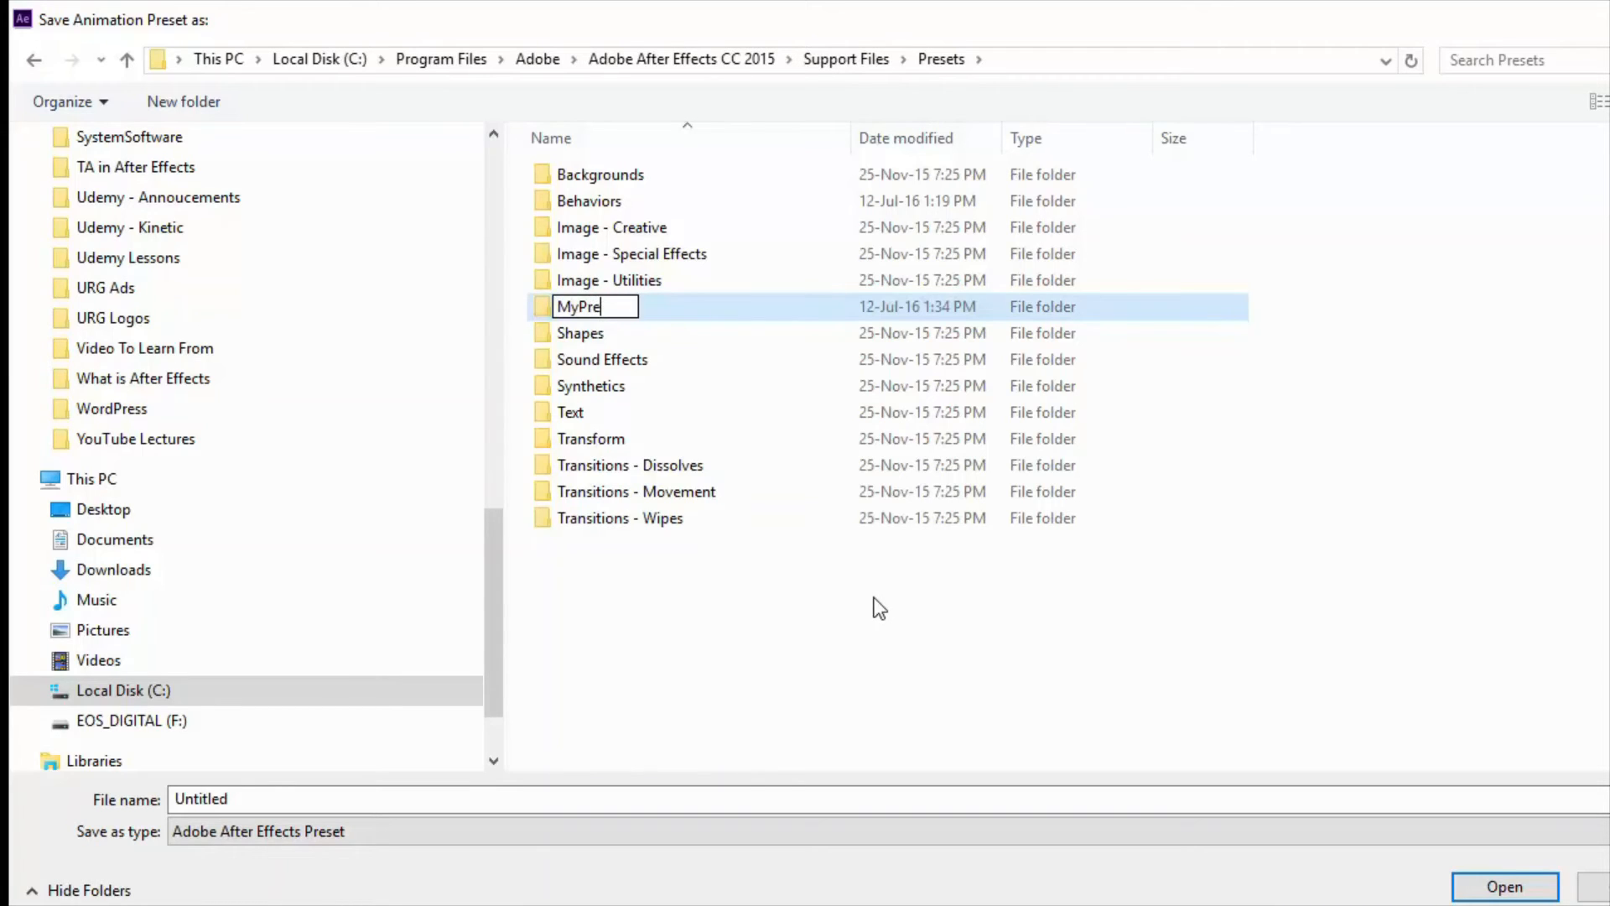
pyautogui.write('sets')
pyautogui.click(687, 543)
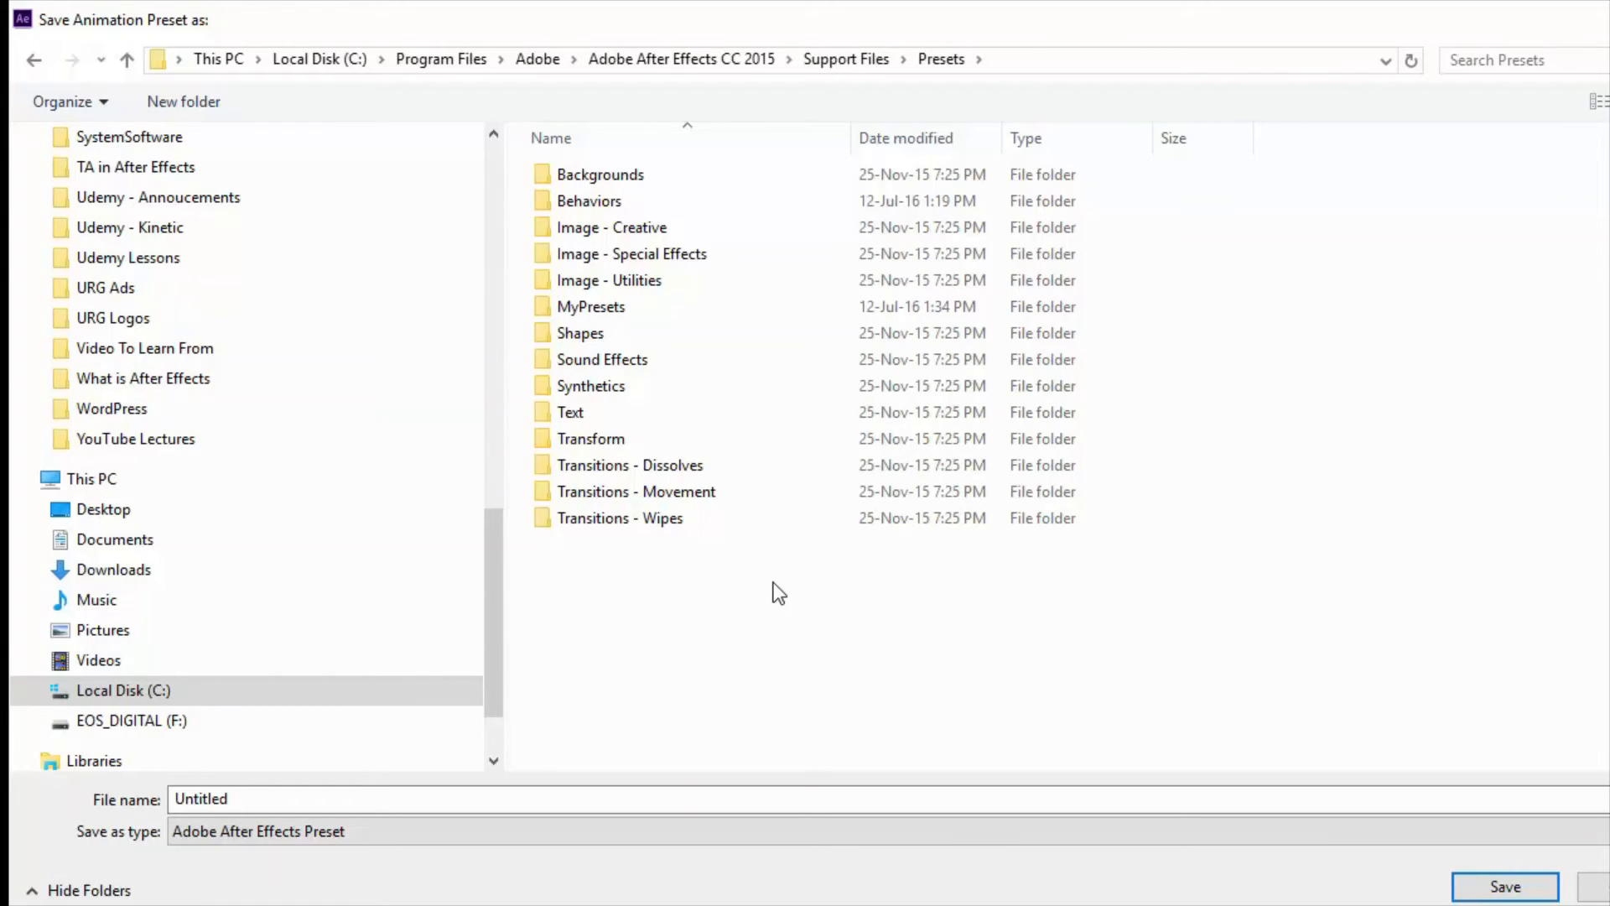
# Try to save the preset as Scale-Blur-Rotate in the MyPresets folder, and decline saving it in the user folder instead.
pyautogui.click(701, 311)
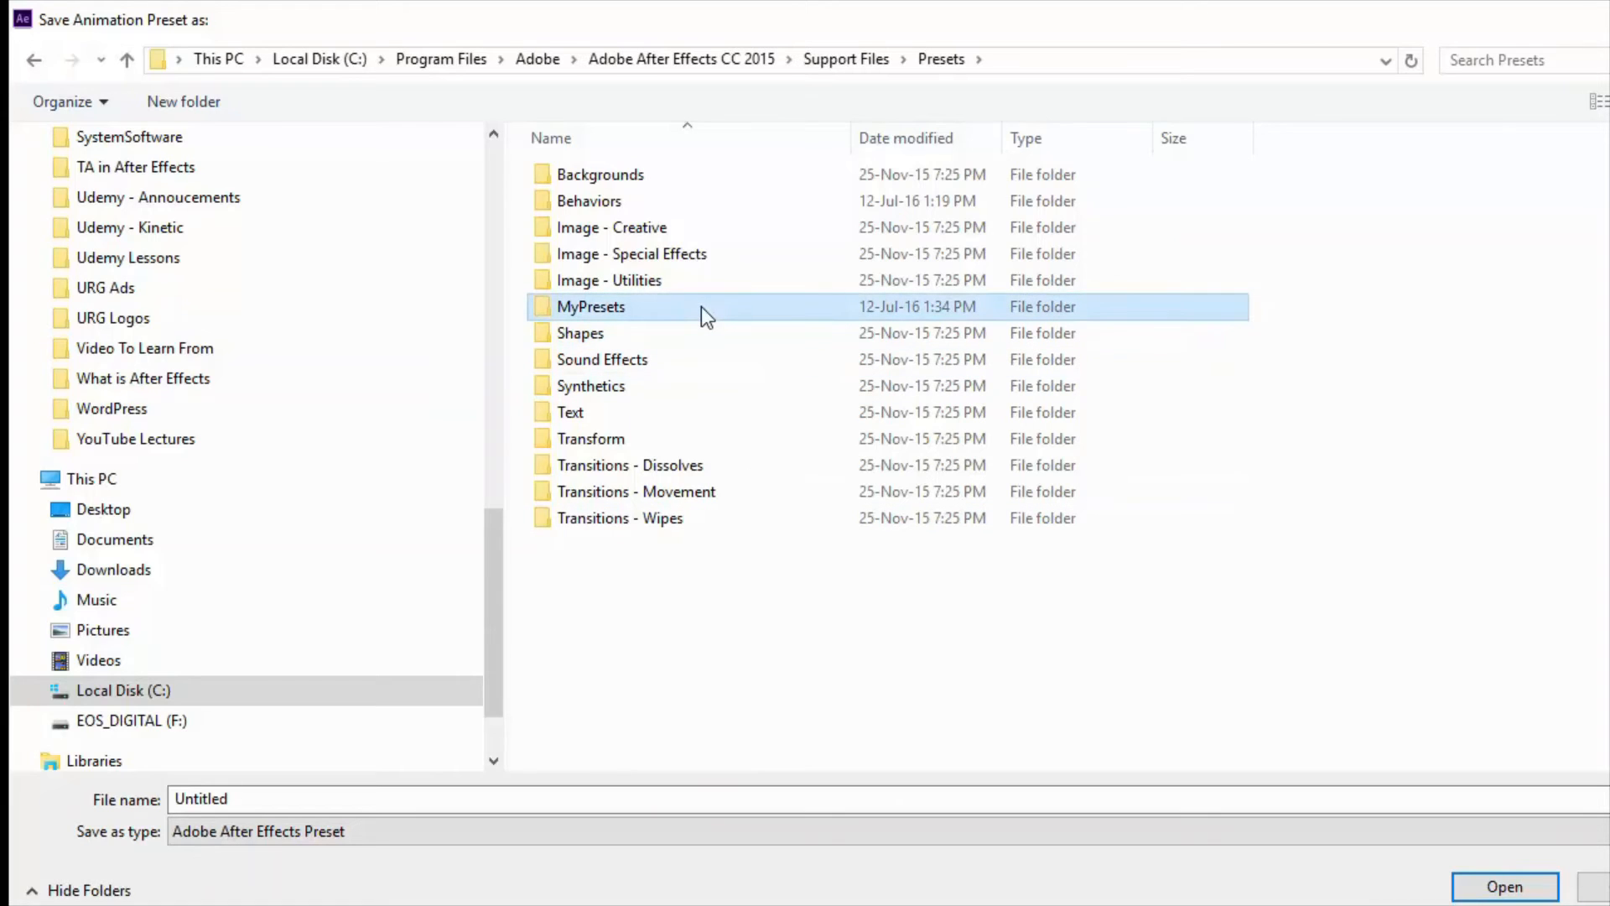
pyautogui.doubleClick(701, 305)
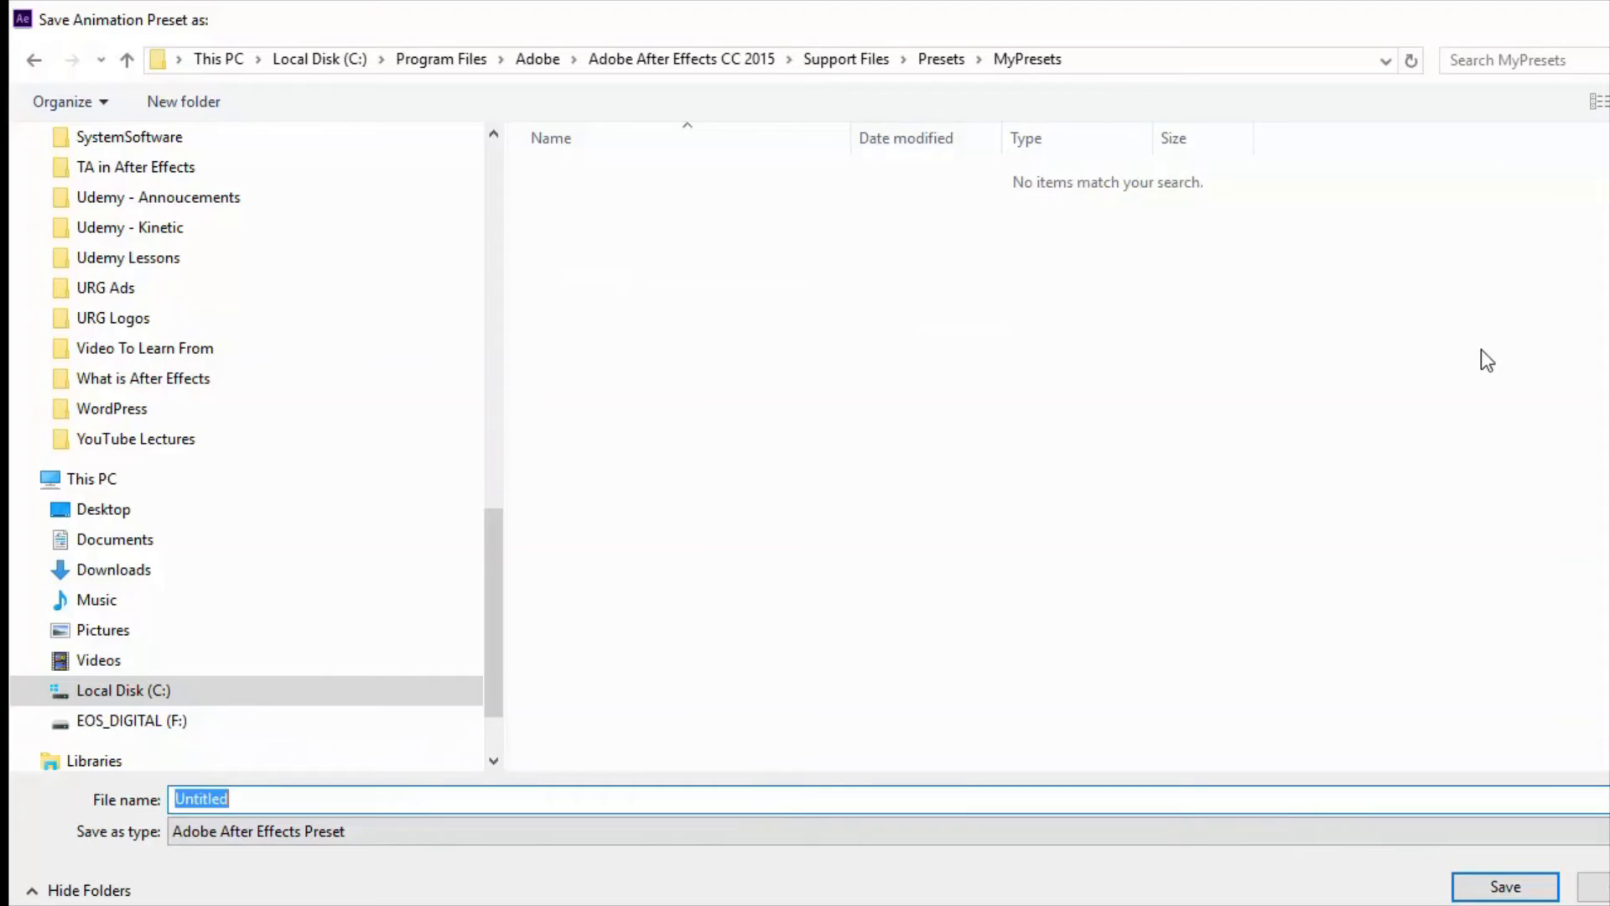
pyautogui.write('Sc')
pyautogui.write('ale-Blur-Ro')
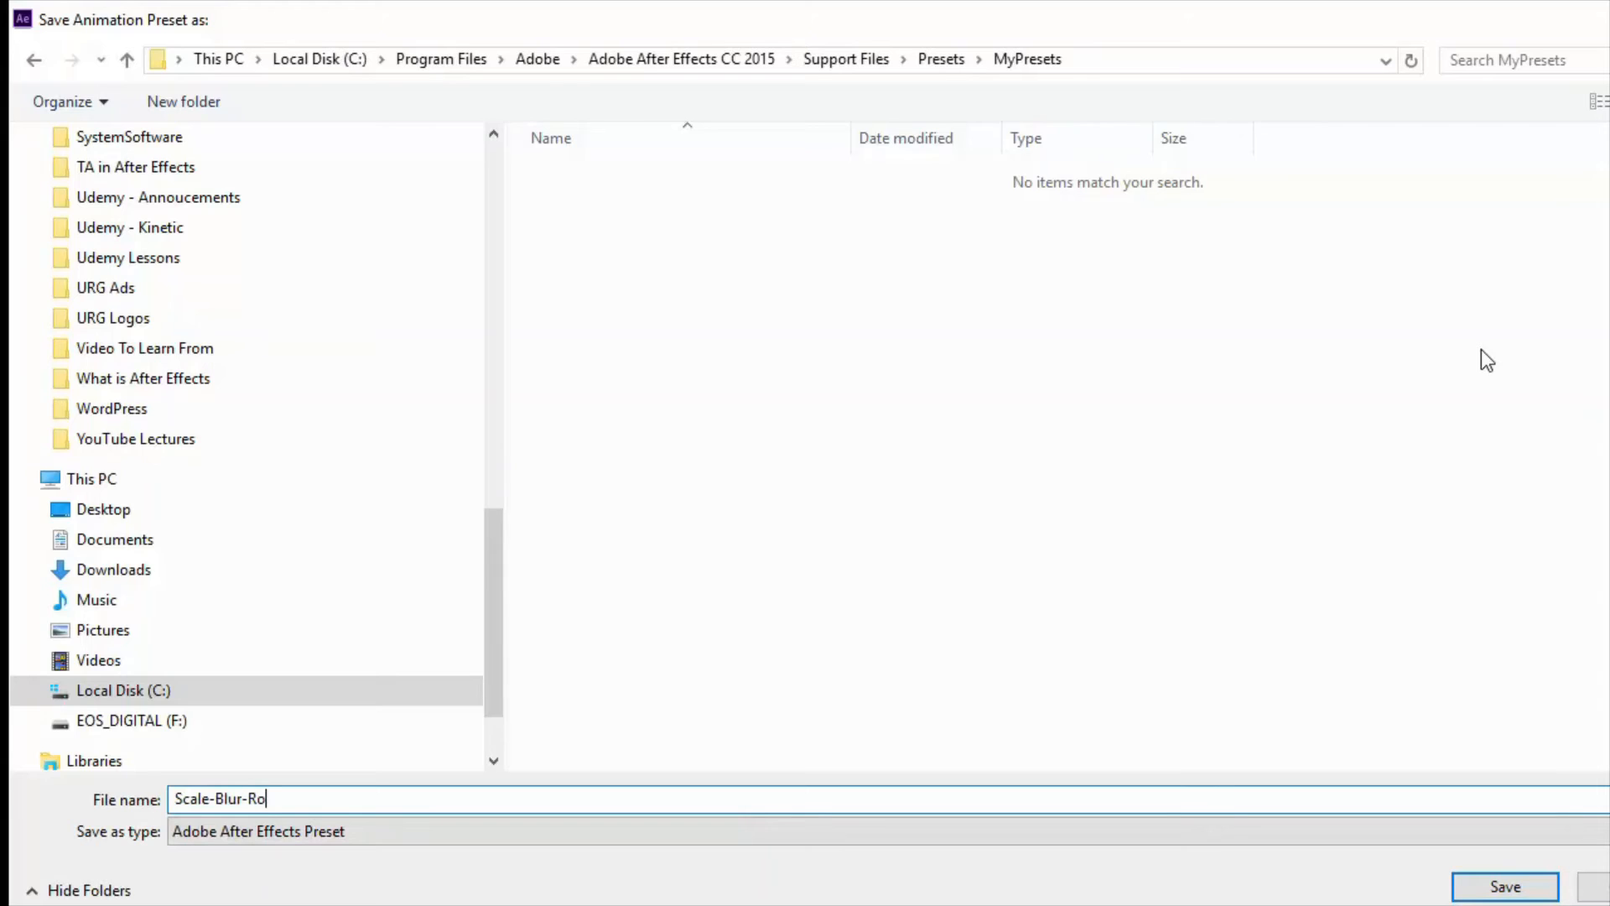
pyautogui.write('tate')
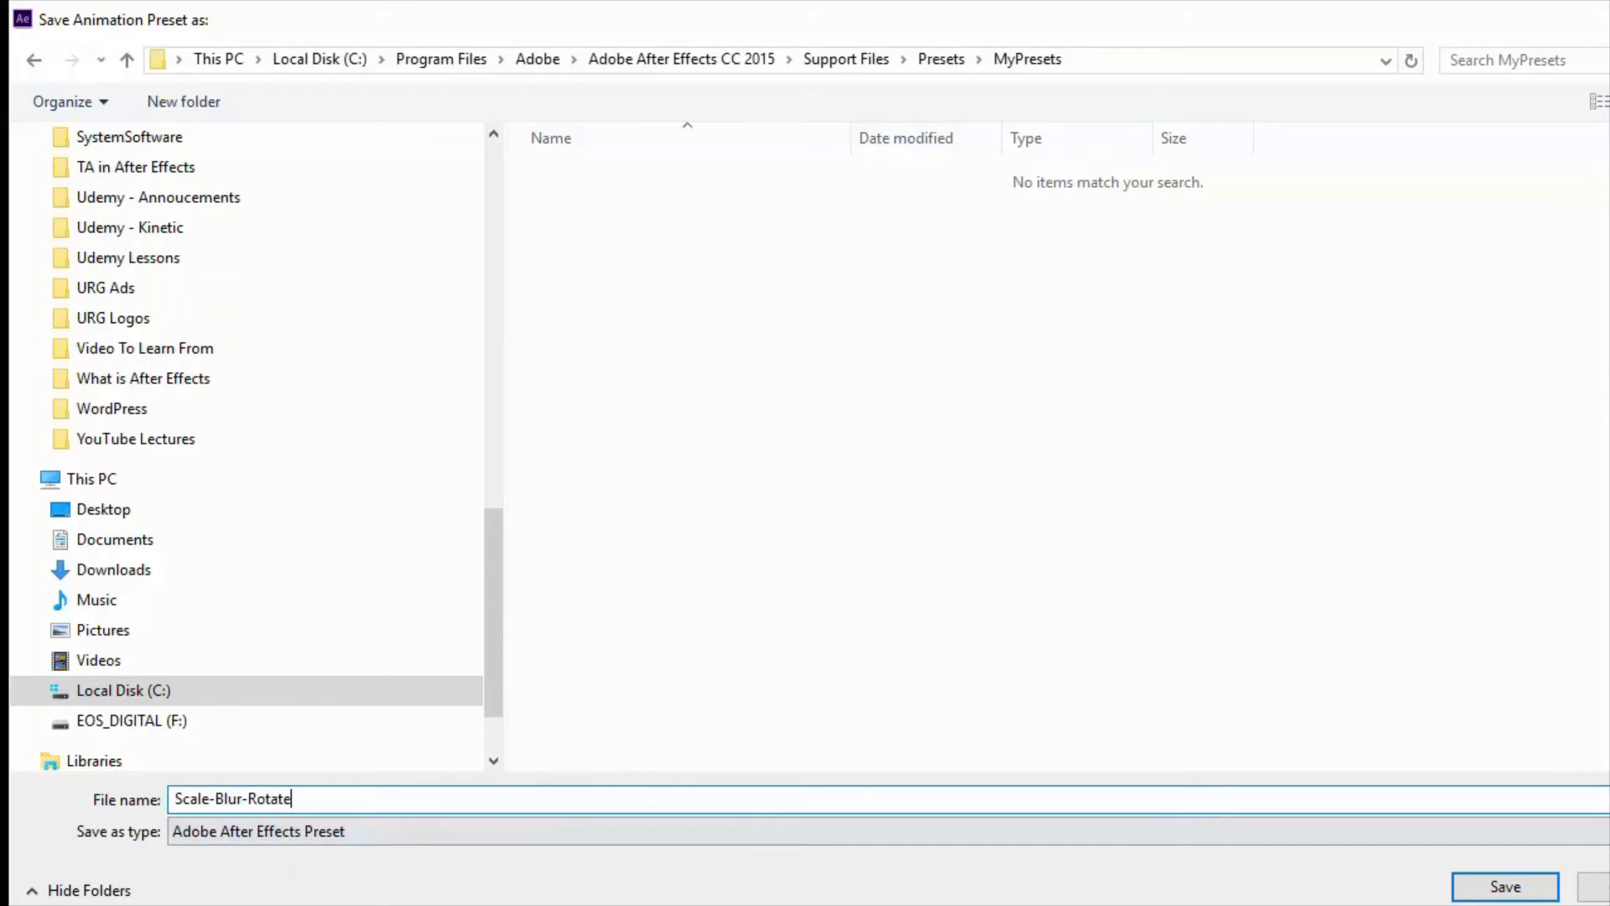
pyautogui.press('Return')
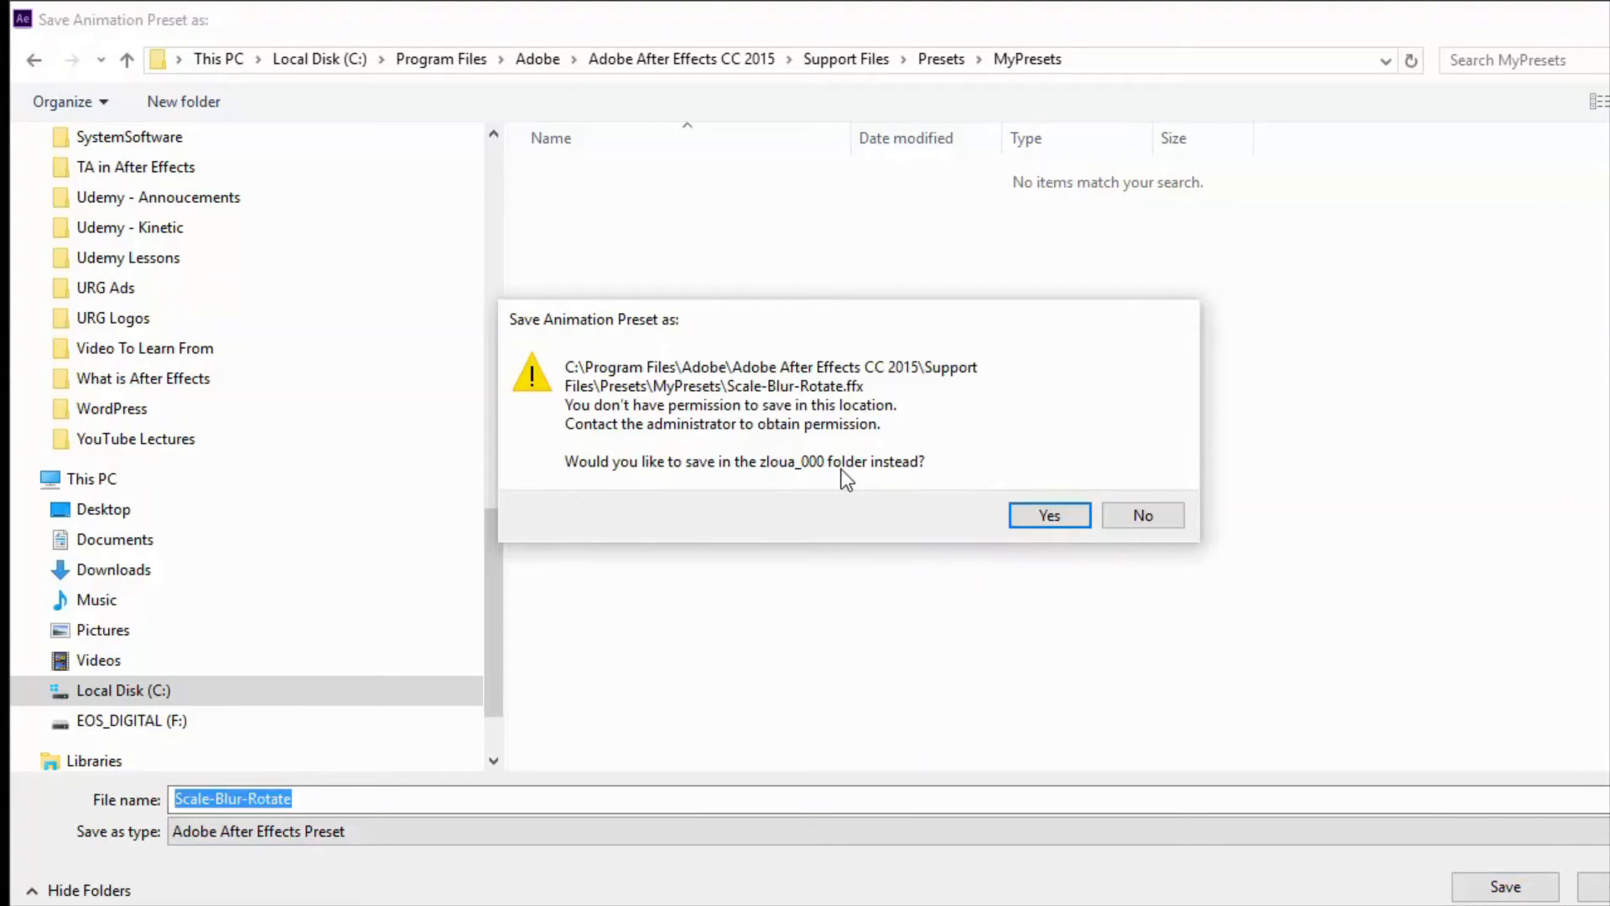
pyautogui.click(1140, 515)
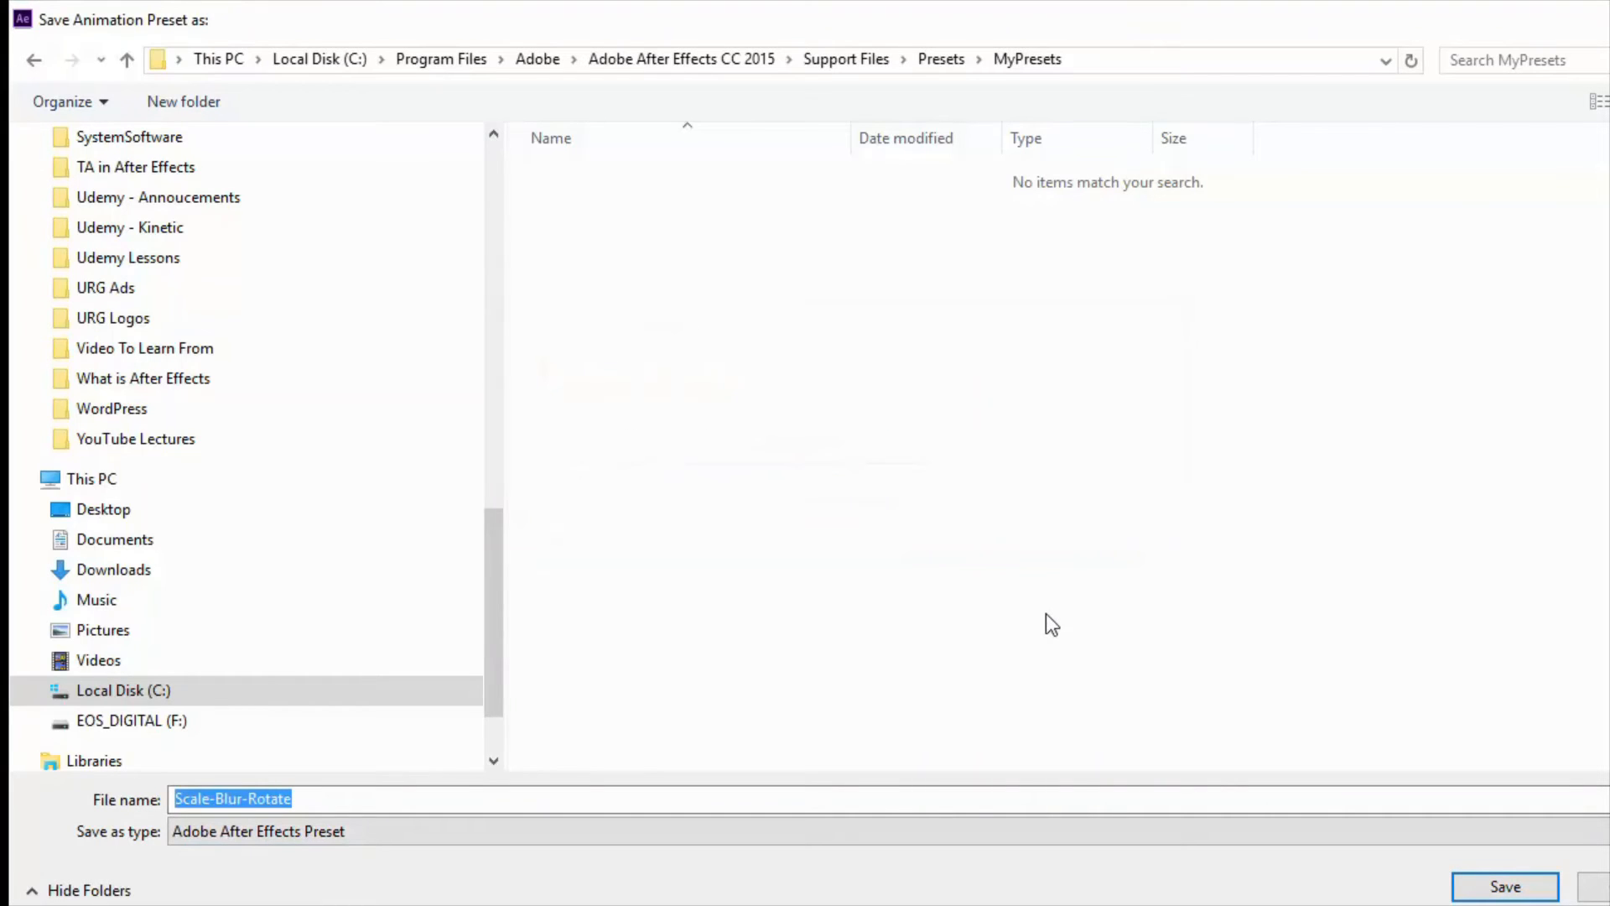
# Reopen the MyPresets folder and bring up the security settings in its properties.
pyautogui.click(941, 58)
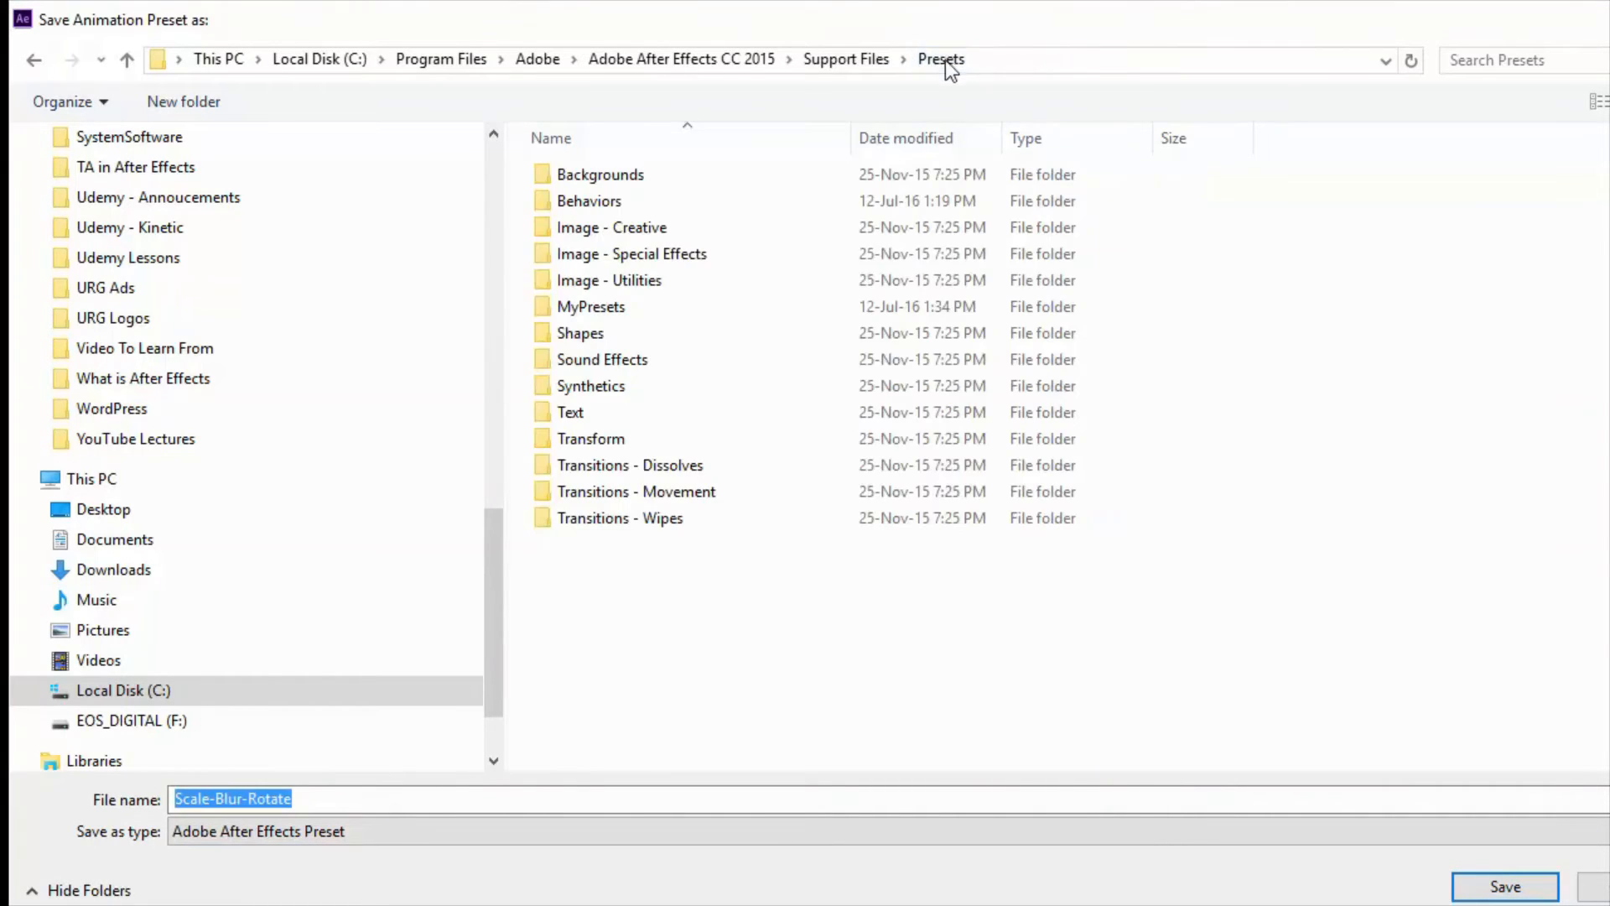
pyautogui.click(672, 308)
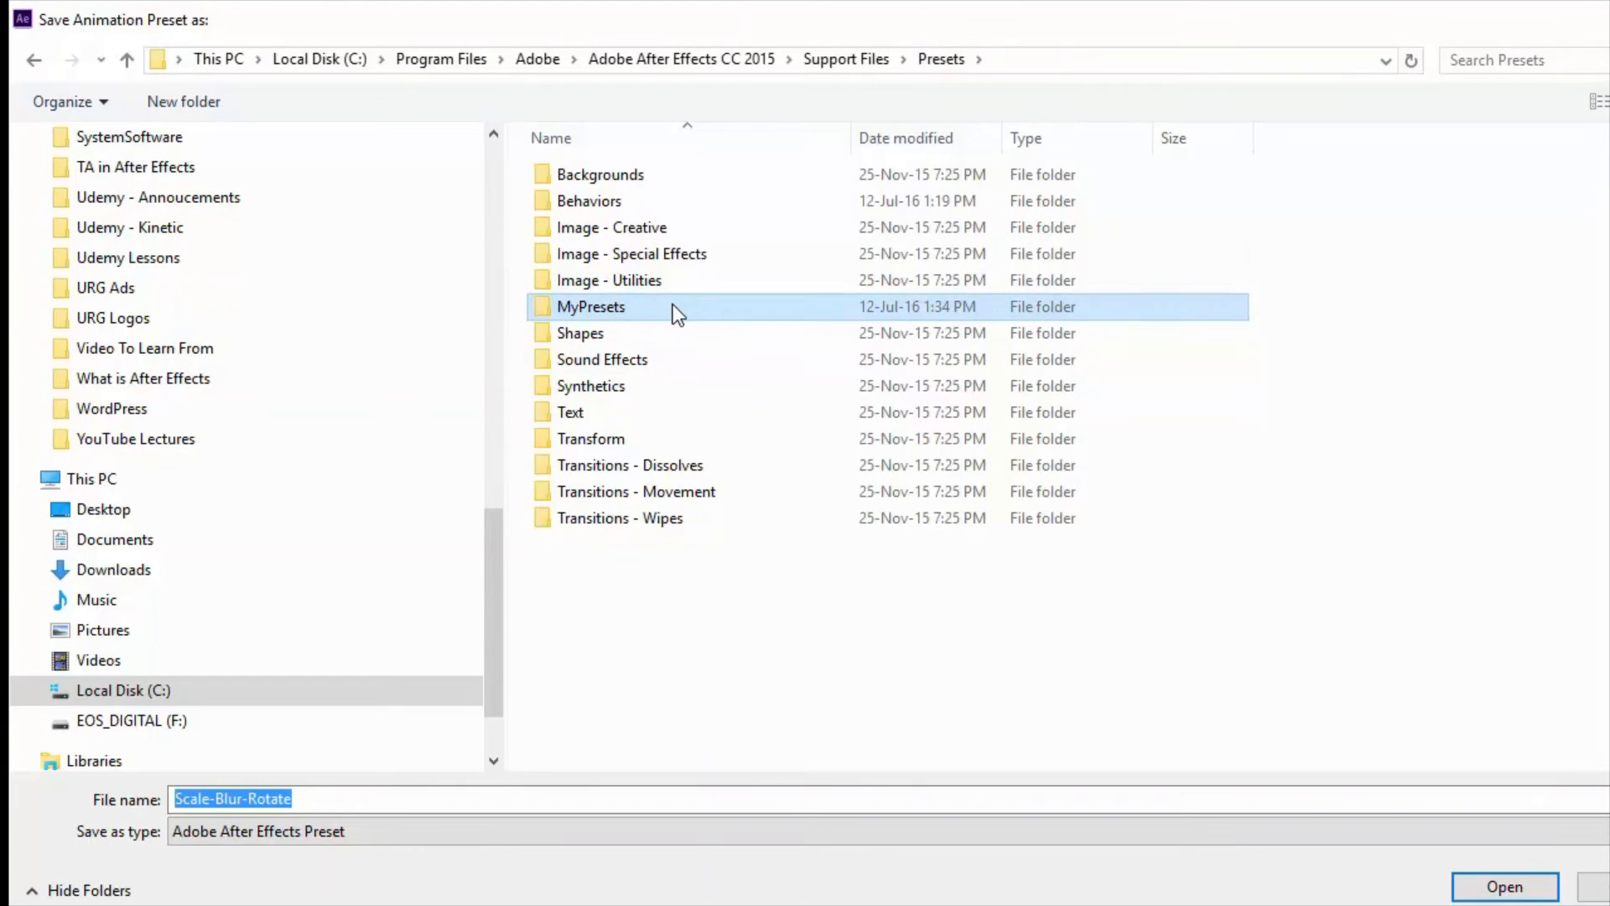
pyautogui.doubleClick(676, 310)
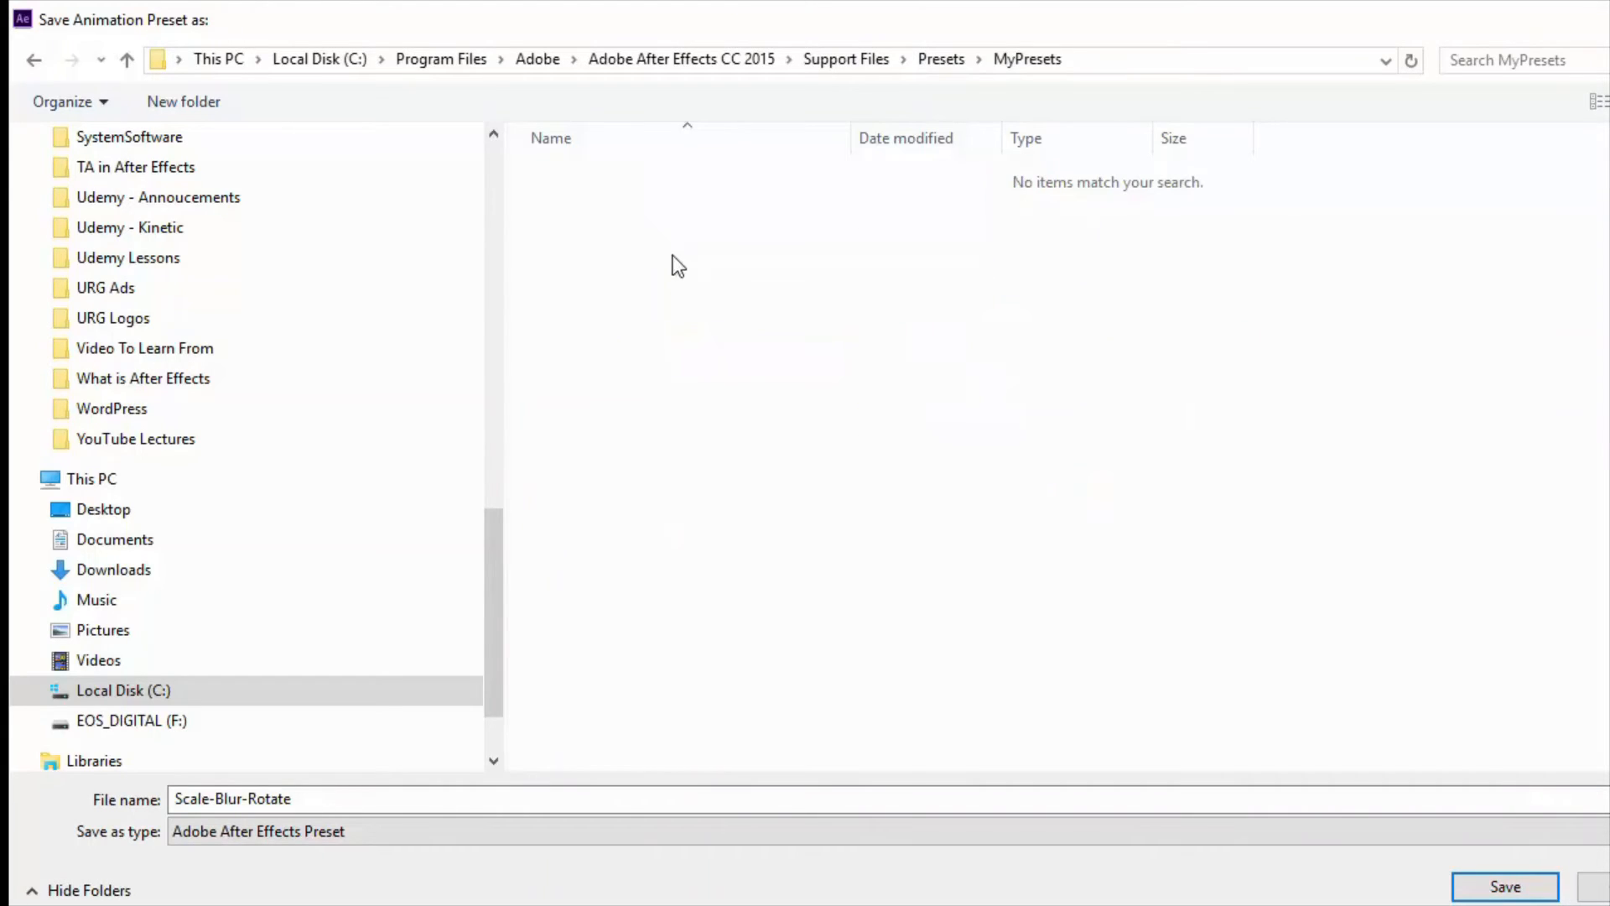
pyautogui.rightClick(692, 214)
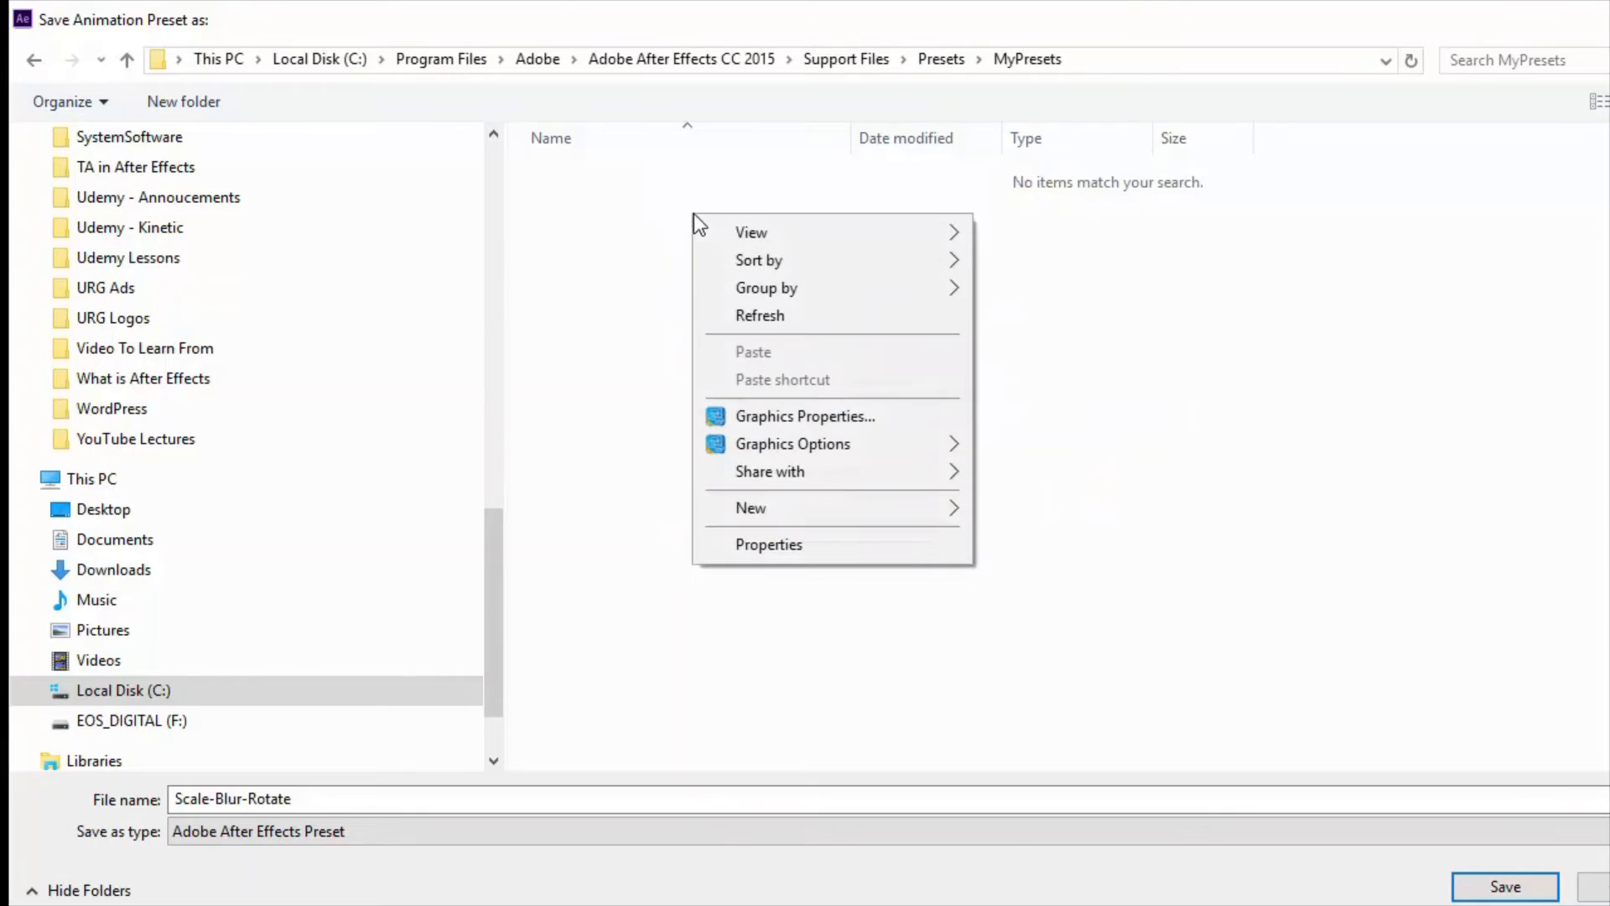
pyautogui.click(833, 546)
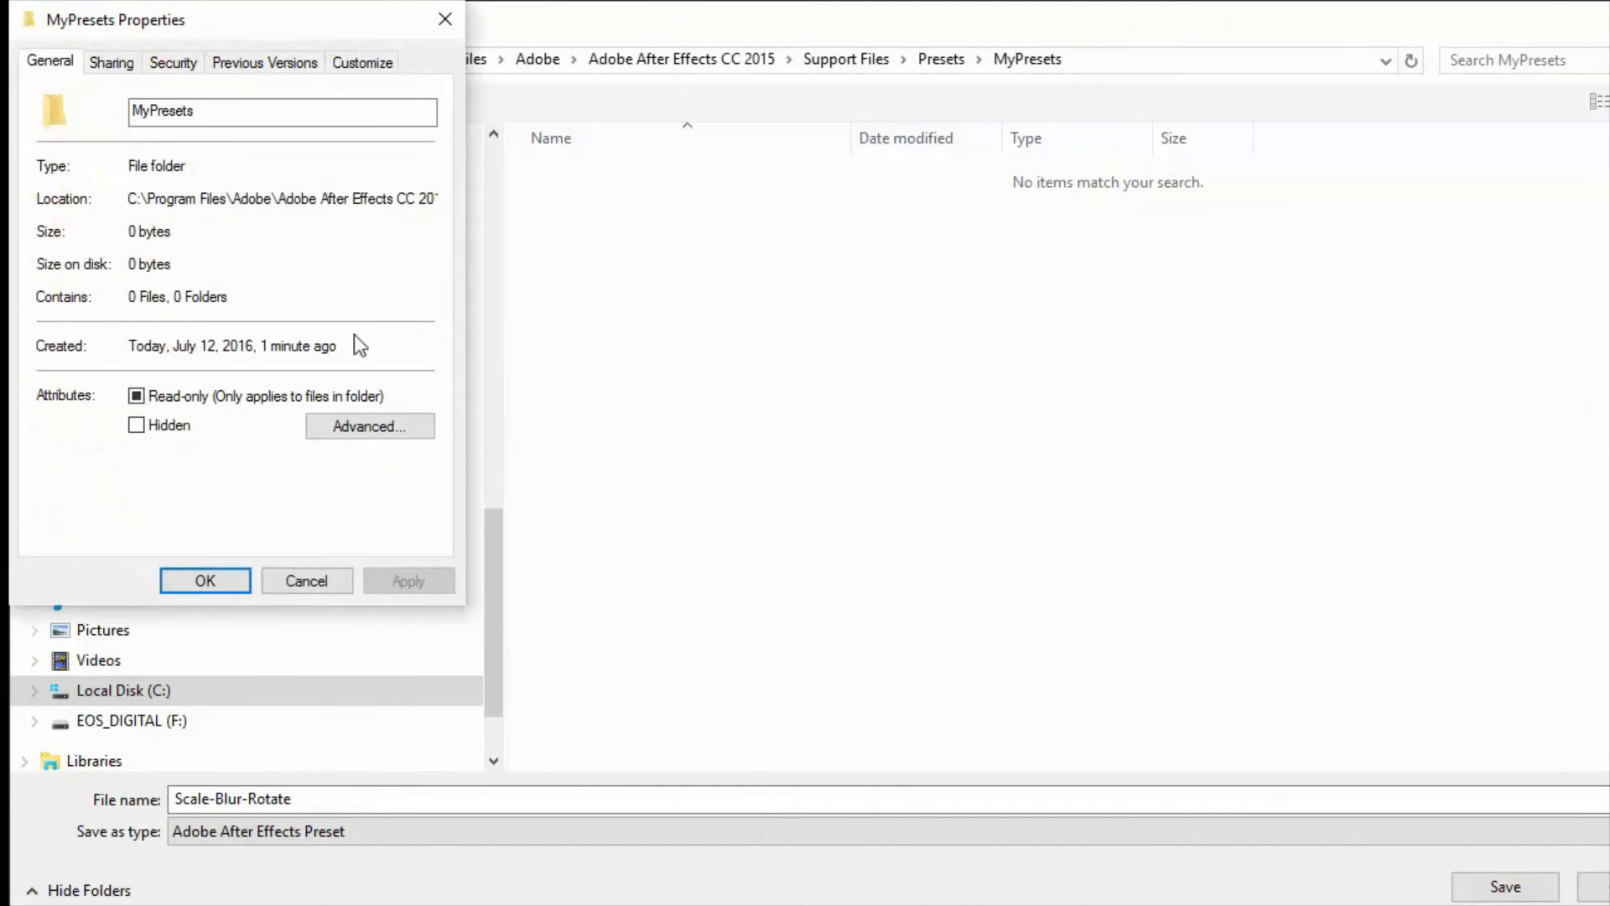
pyautogui.moveTo(162, 28); pyautogui.dragTo(576, 211)
pyautogui.click(617, 179)
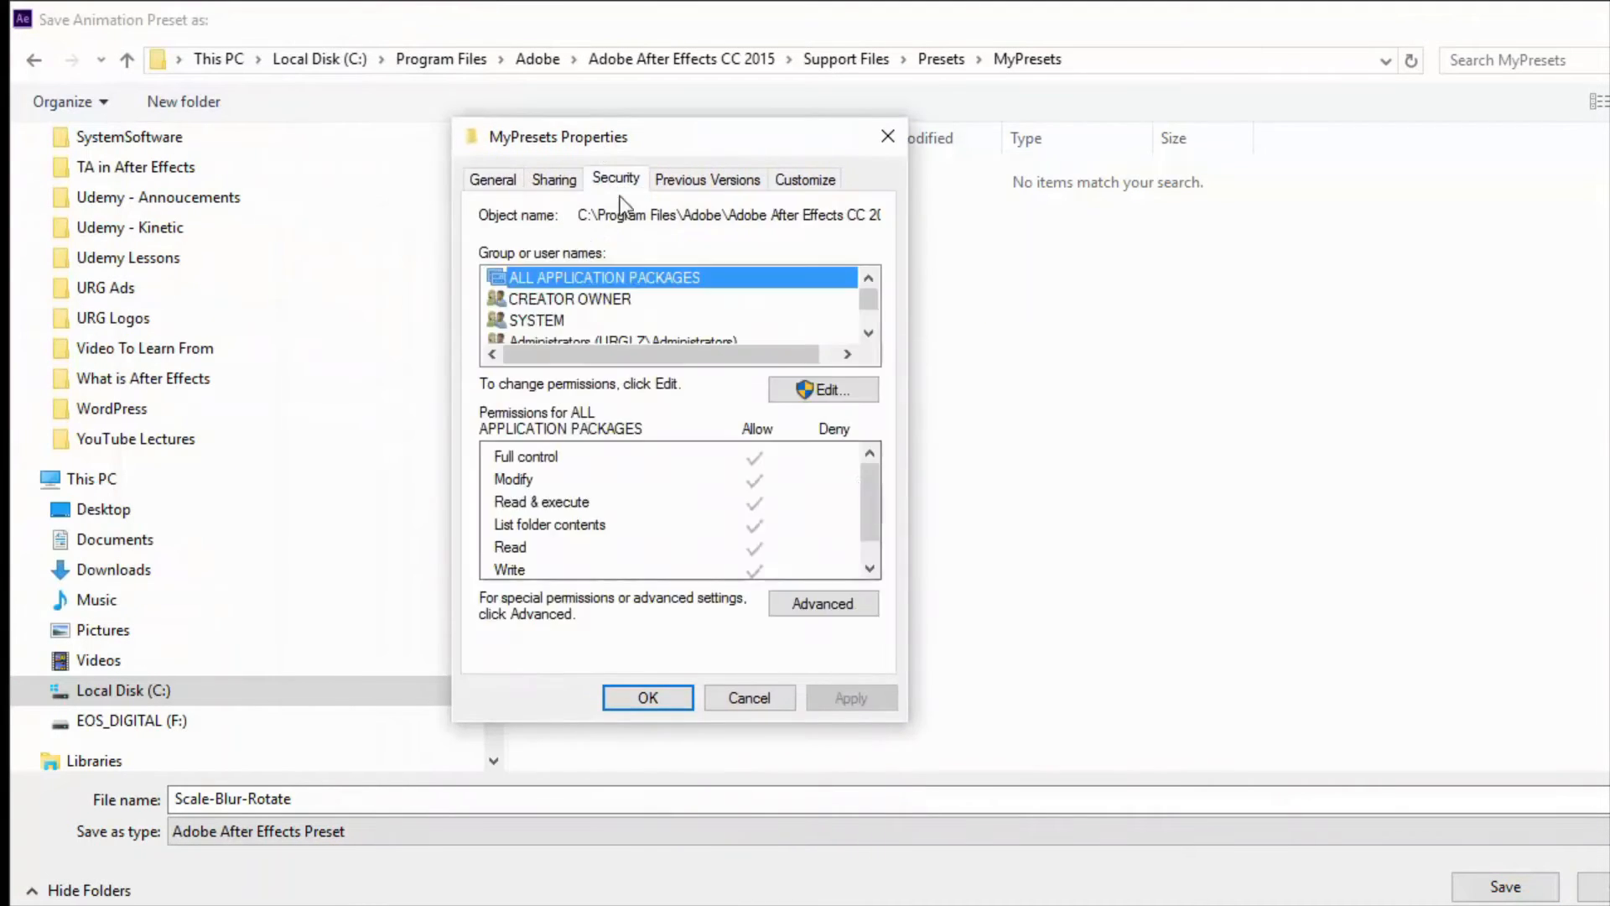
# Grant the Users group full control of the MyPresets folder and close its properties.
pyautogui.scroll(-1, 608, 324)
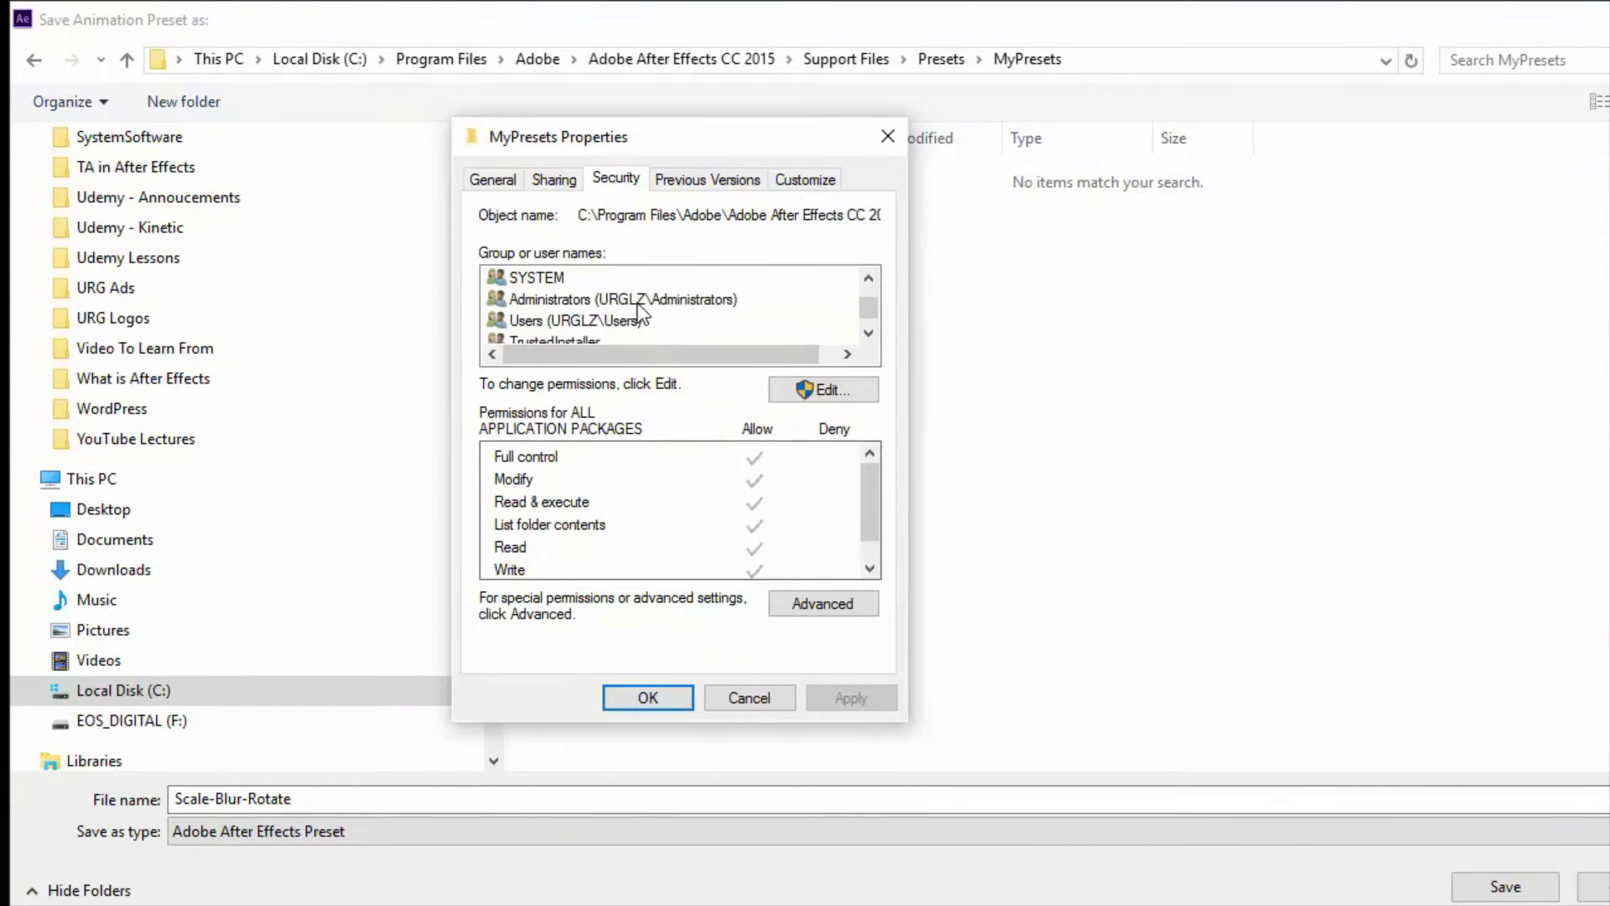
pyautogui.click(641, 302)
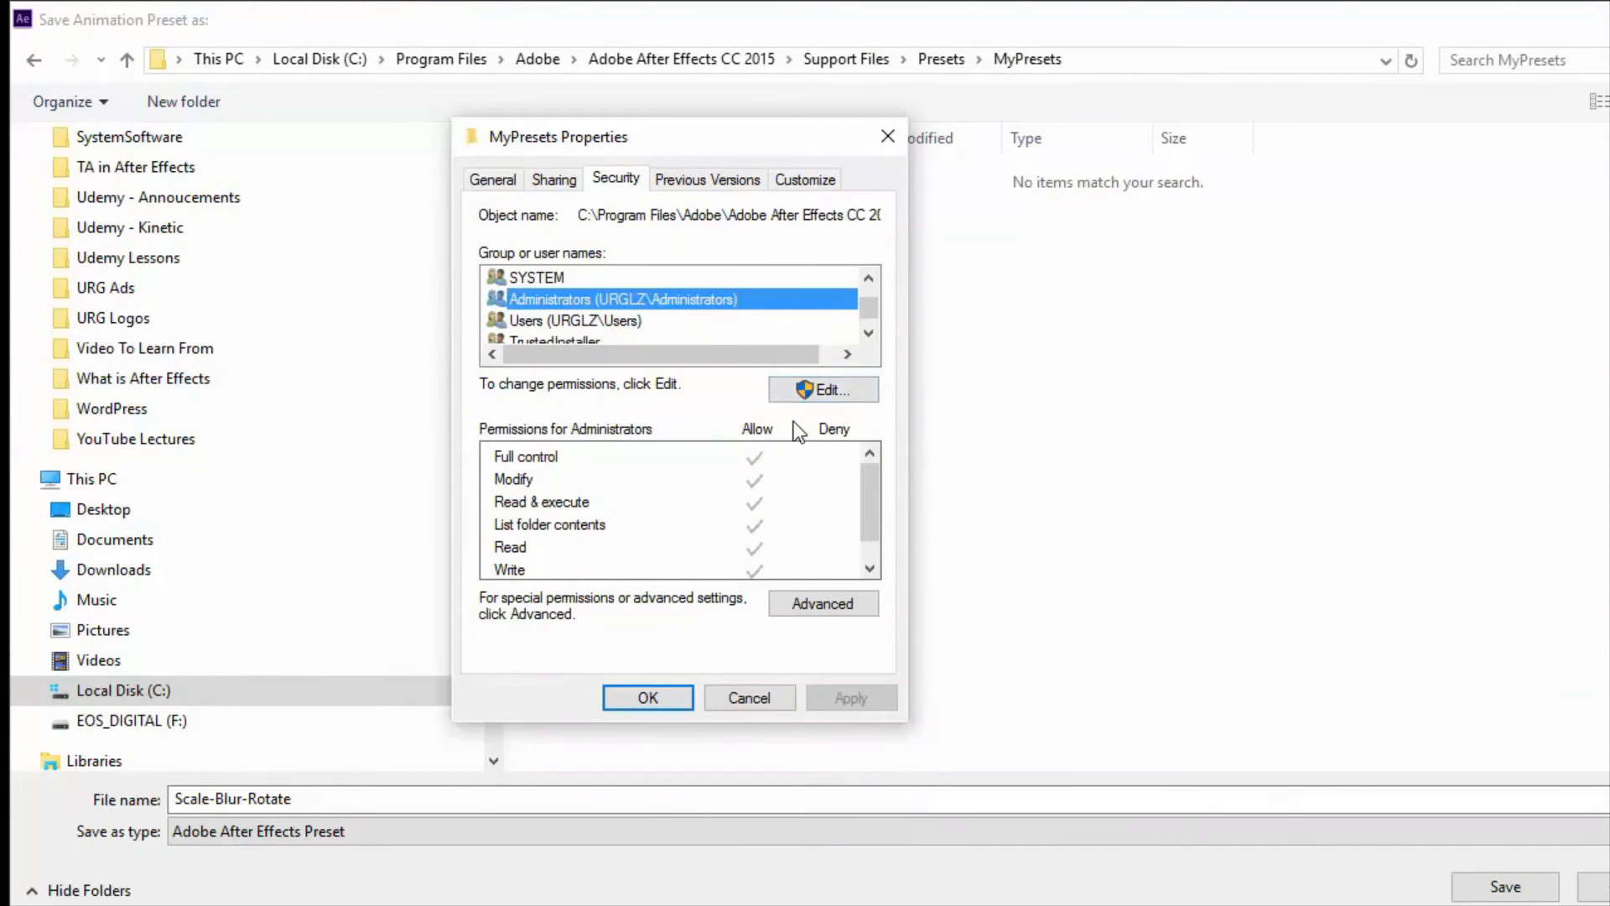
pyautogui.click(581, 321)
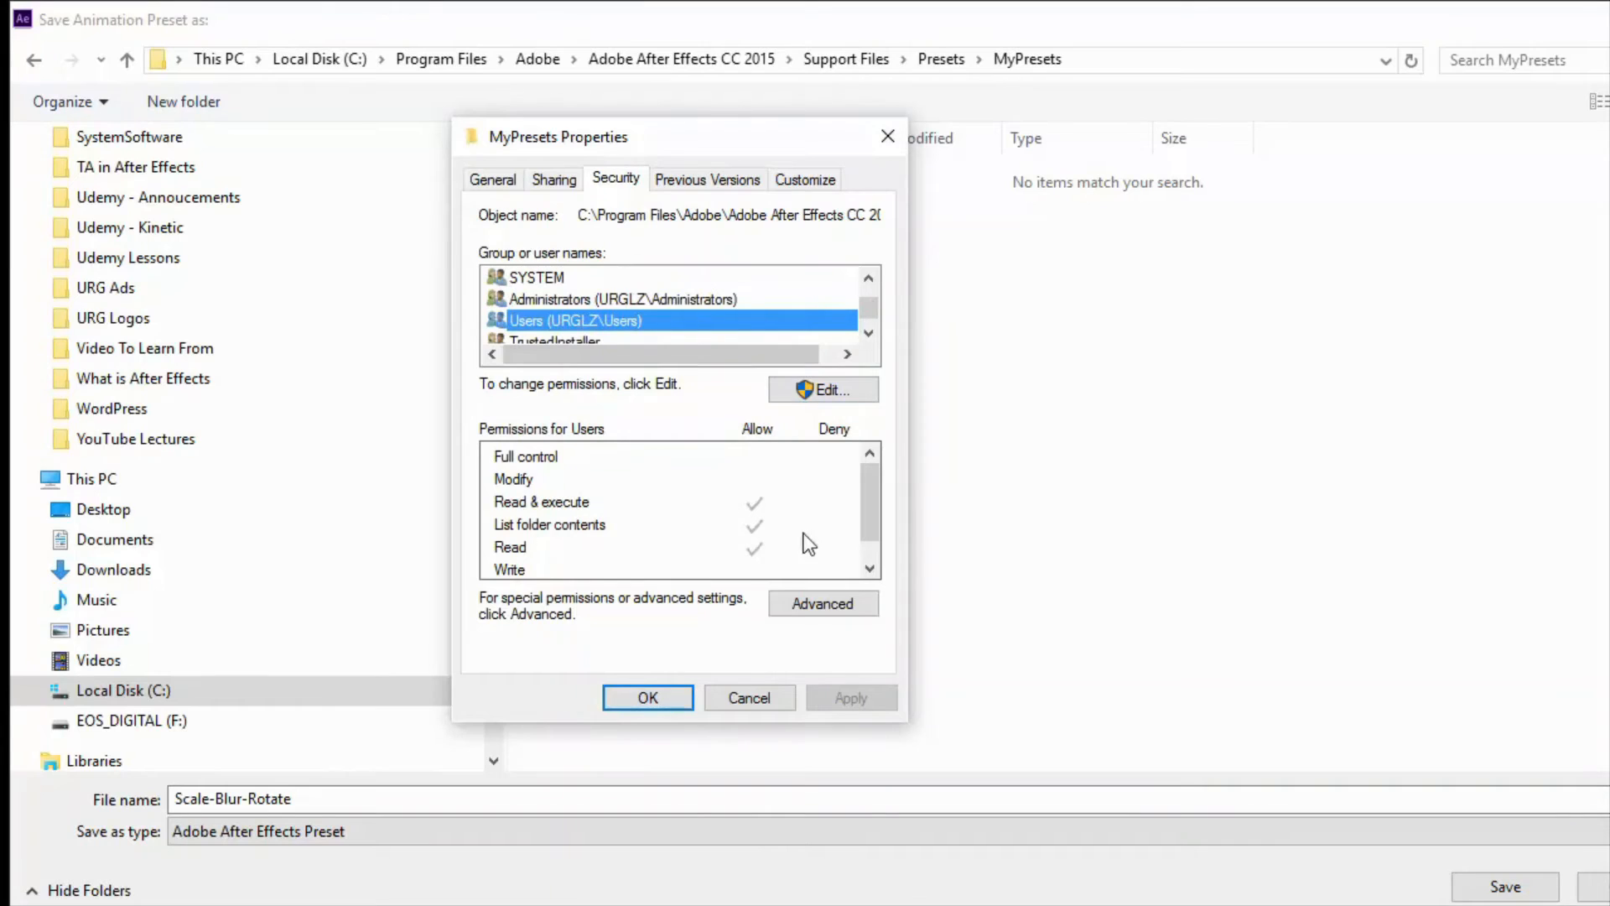
pyautogui.click(842, 388)
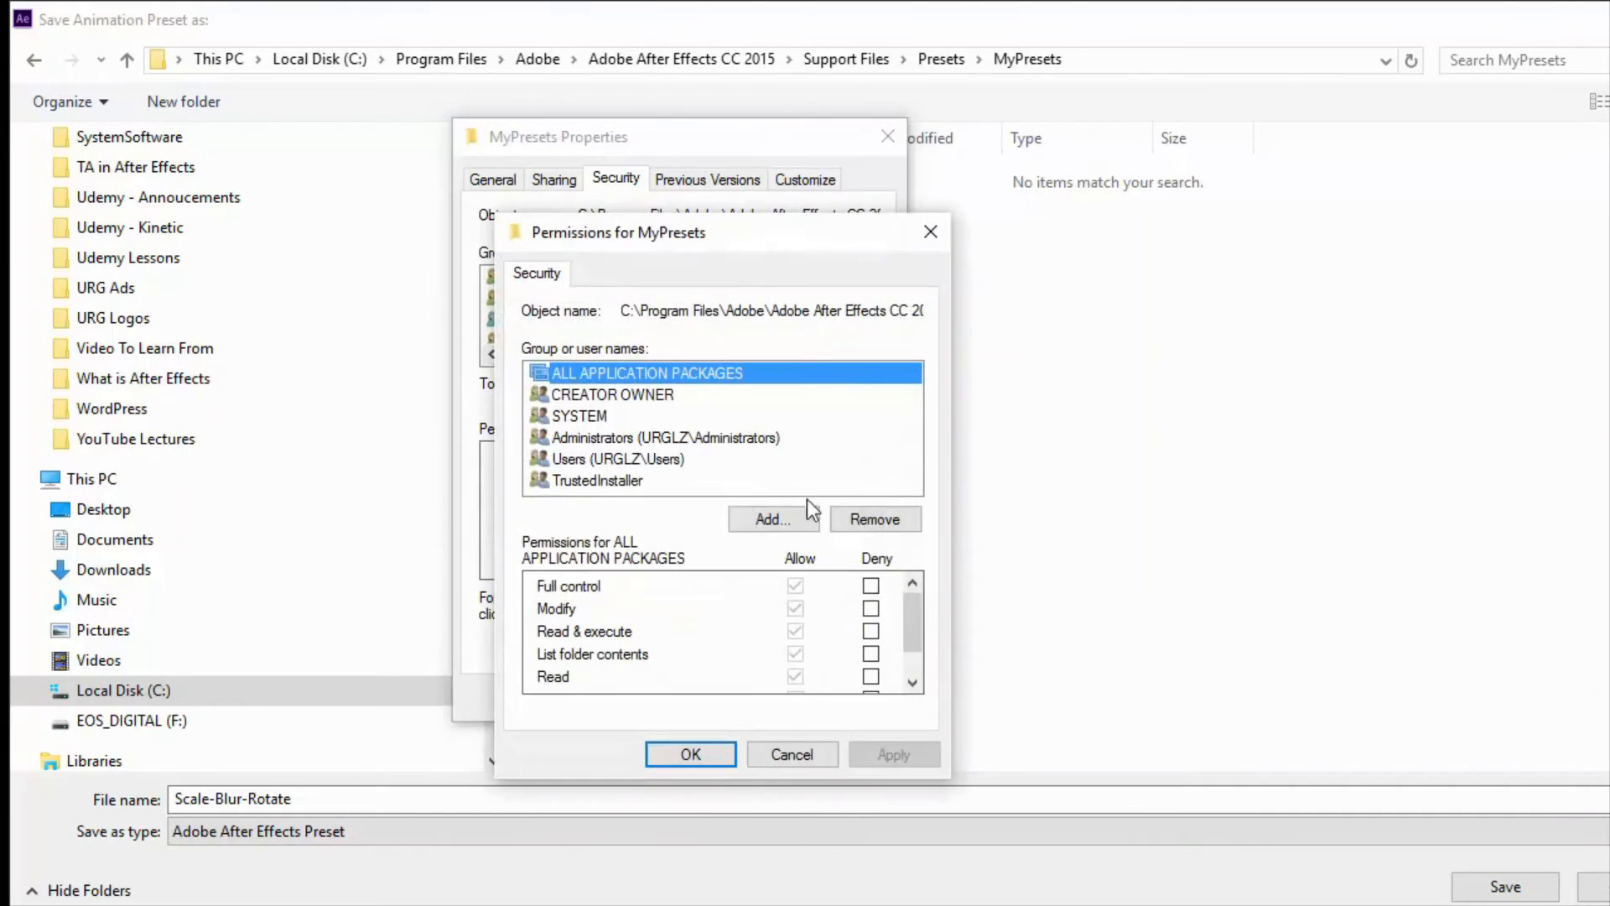
pyautogui.click(632, 461)
pyautogui.click(795, 585)
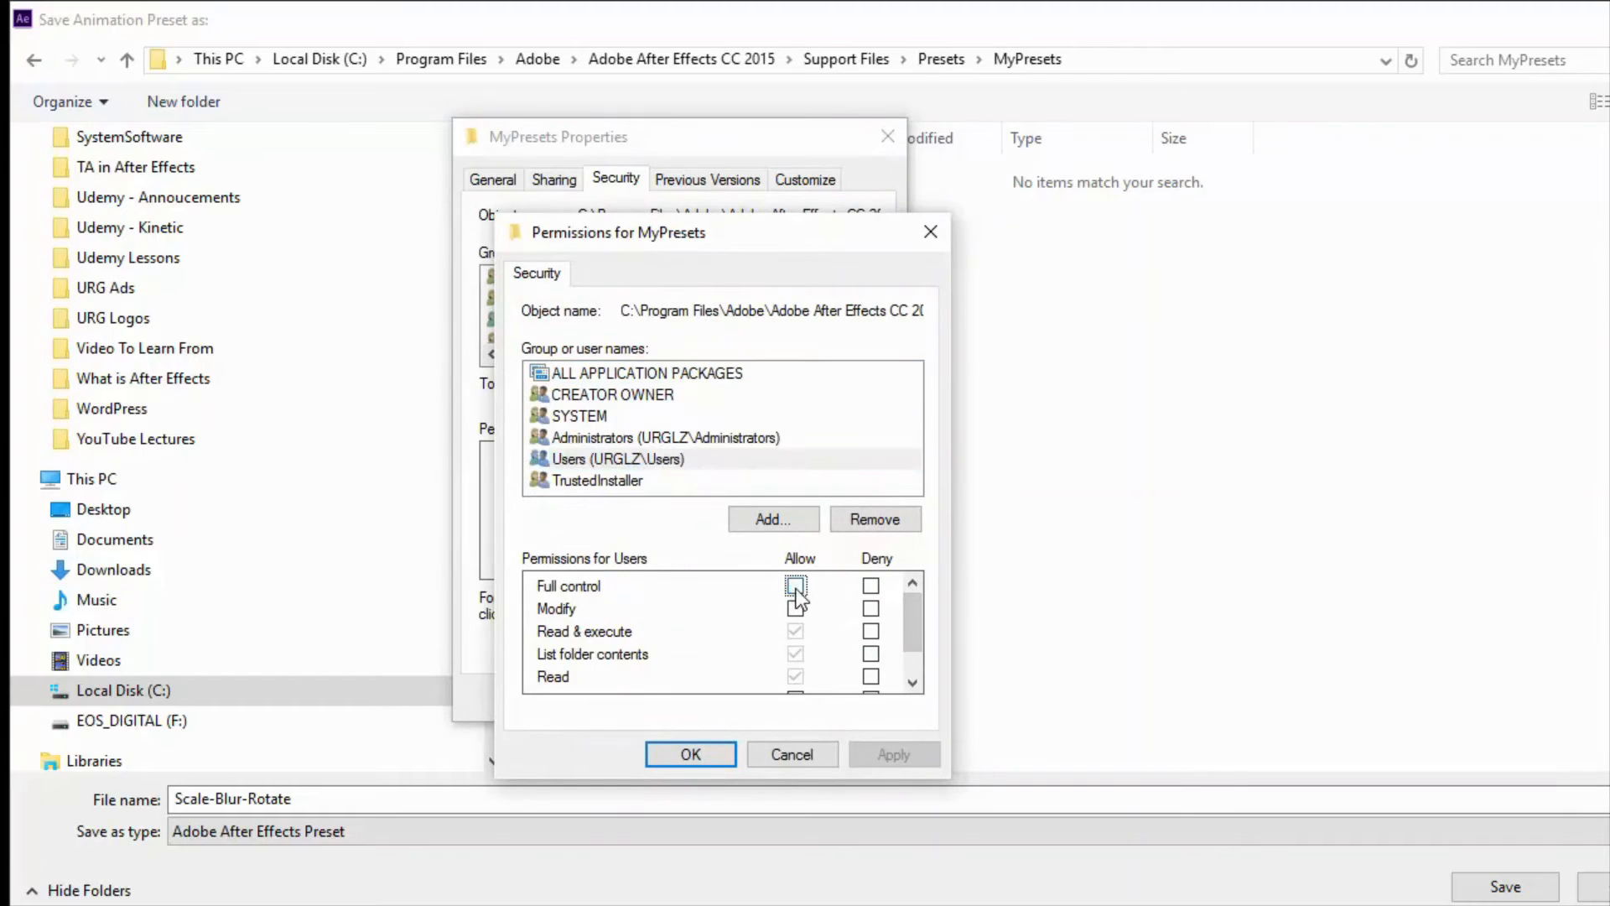
pyautogui.click(708, 751)
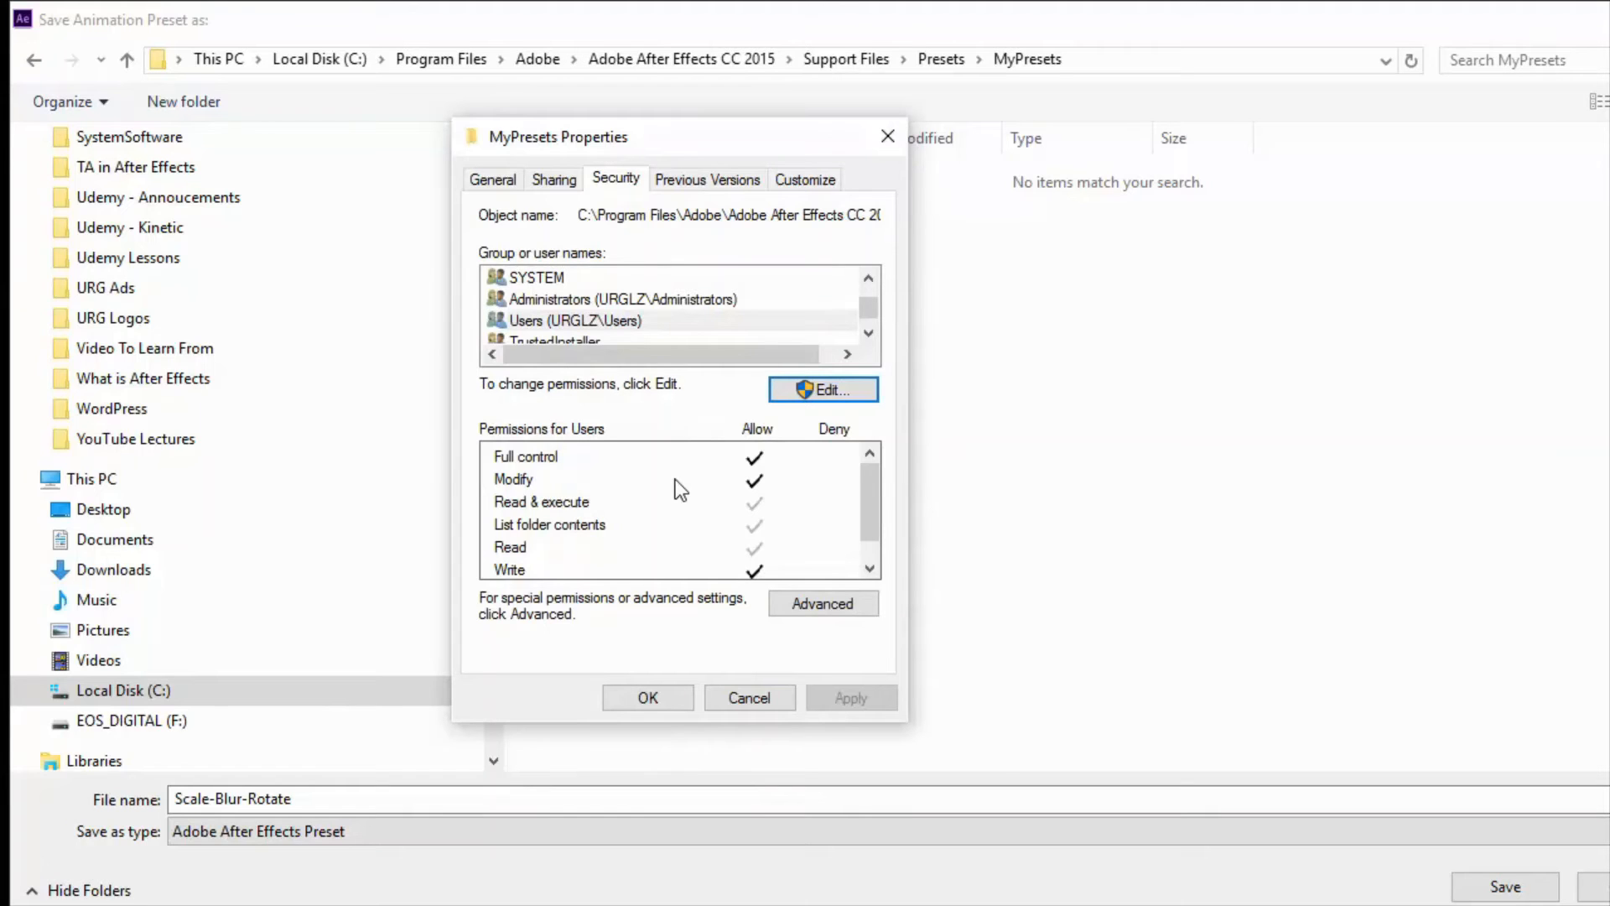
pyautogui.click(644, 700)
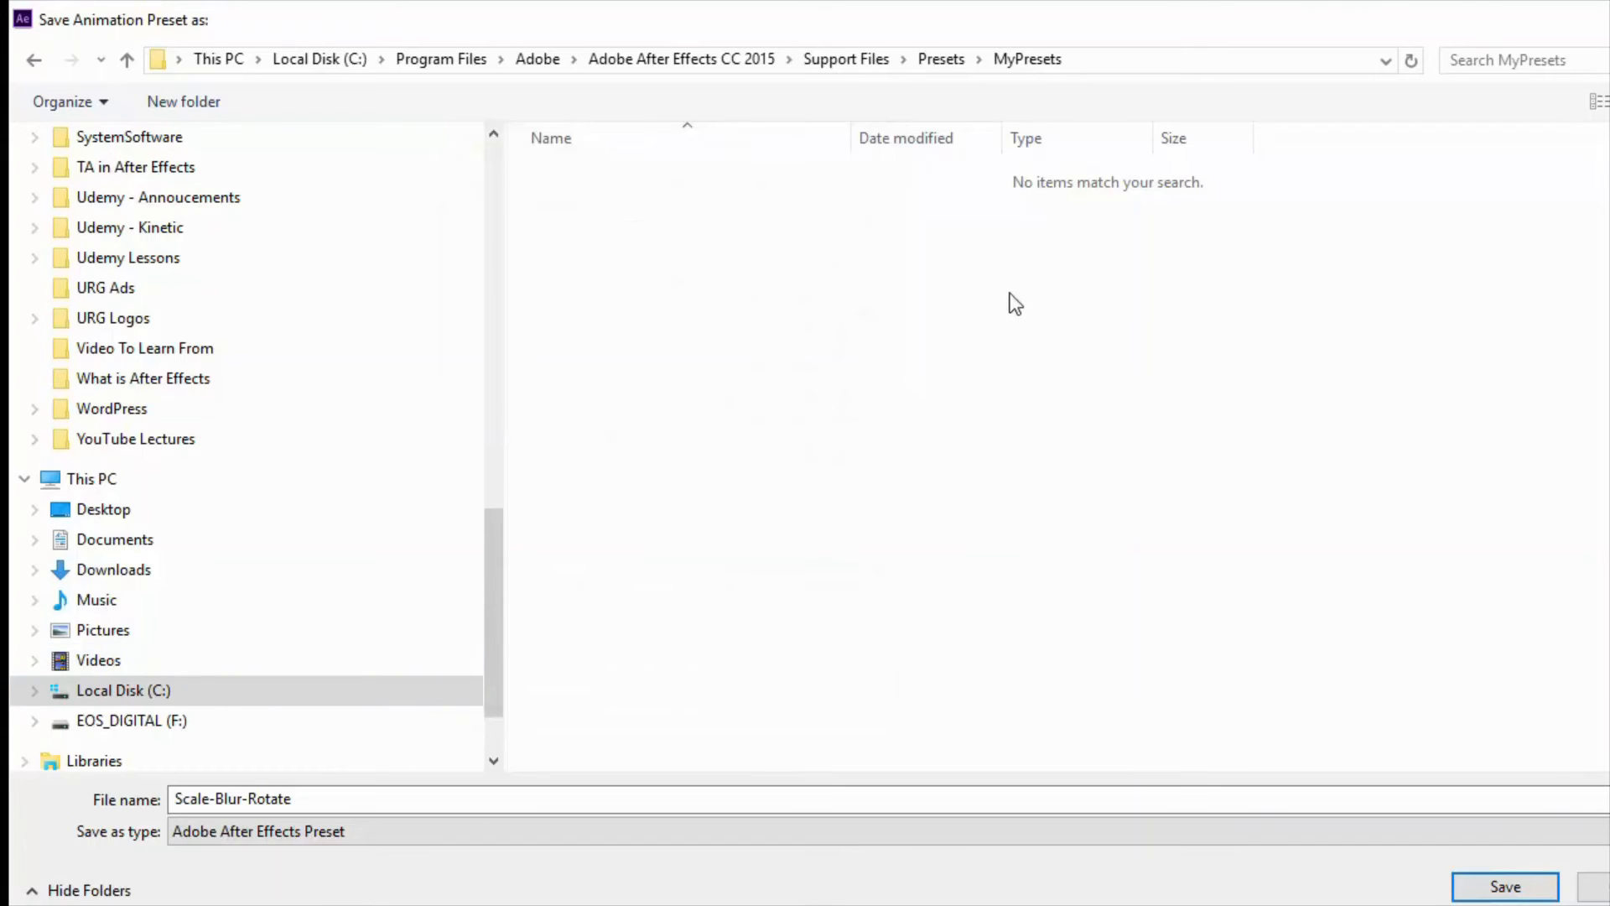
# Save the Scale-Blur-Rotate preset in MyPresets, then clear the effects search and expand MyPresets under Animation Presets.
pyautogui.click(1504, 891)
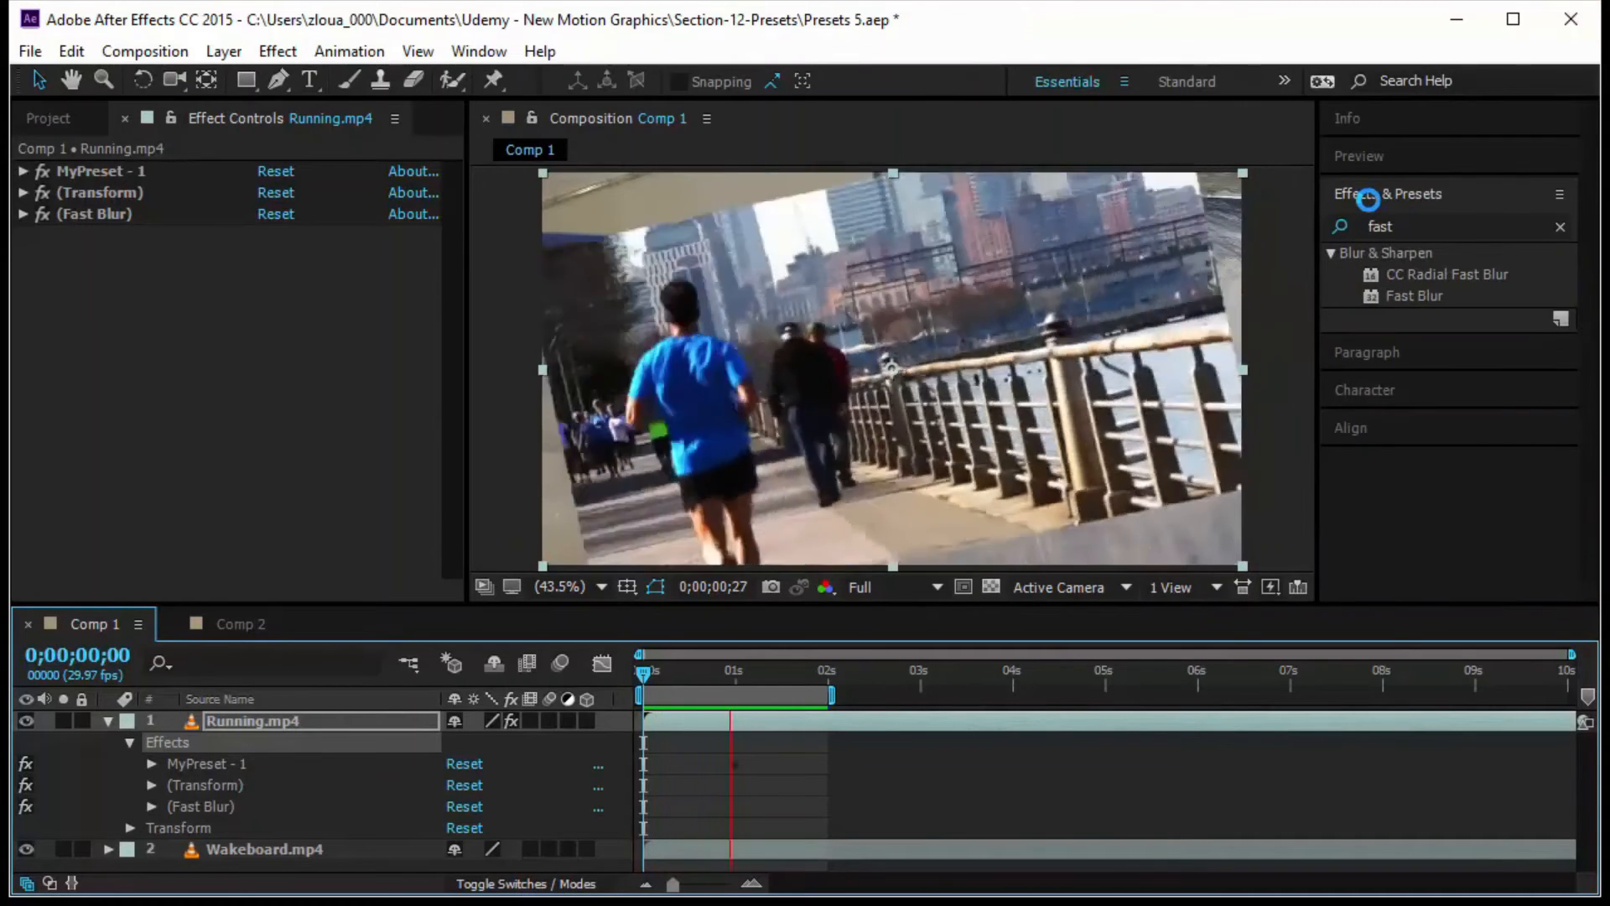
pyautogui.click(1560, 227)
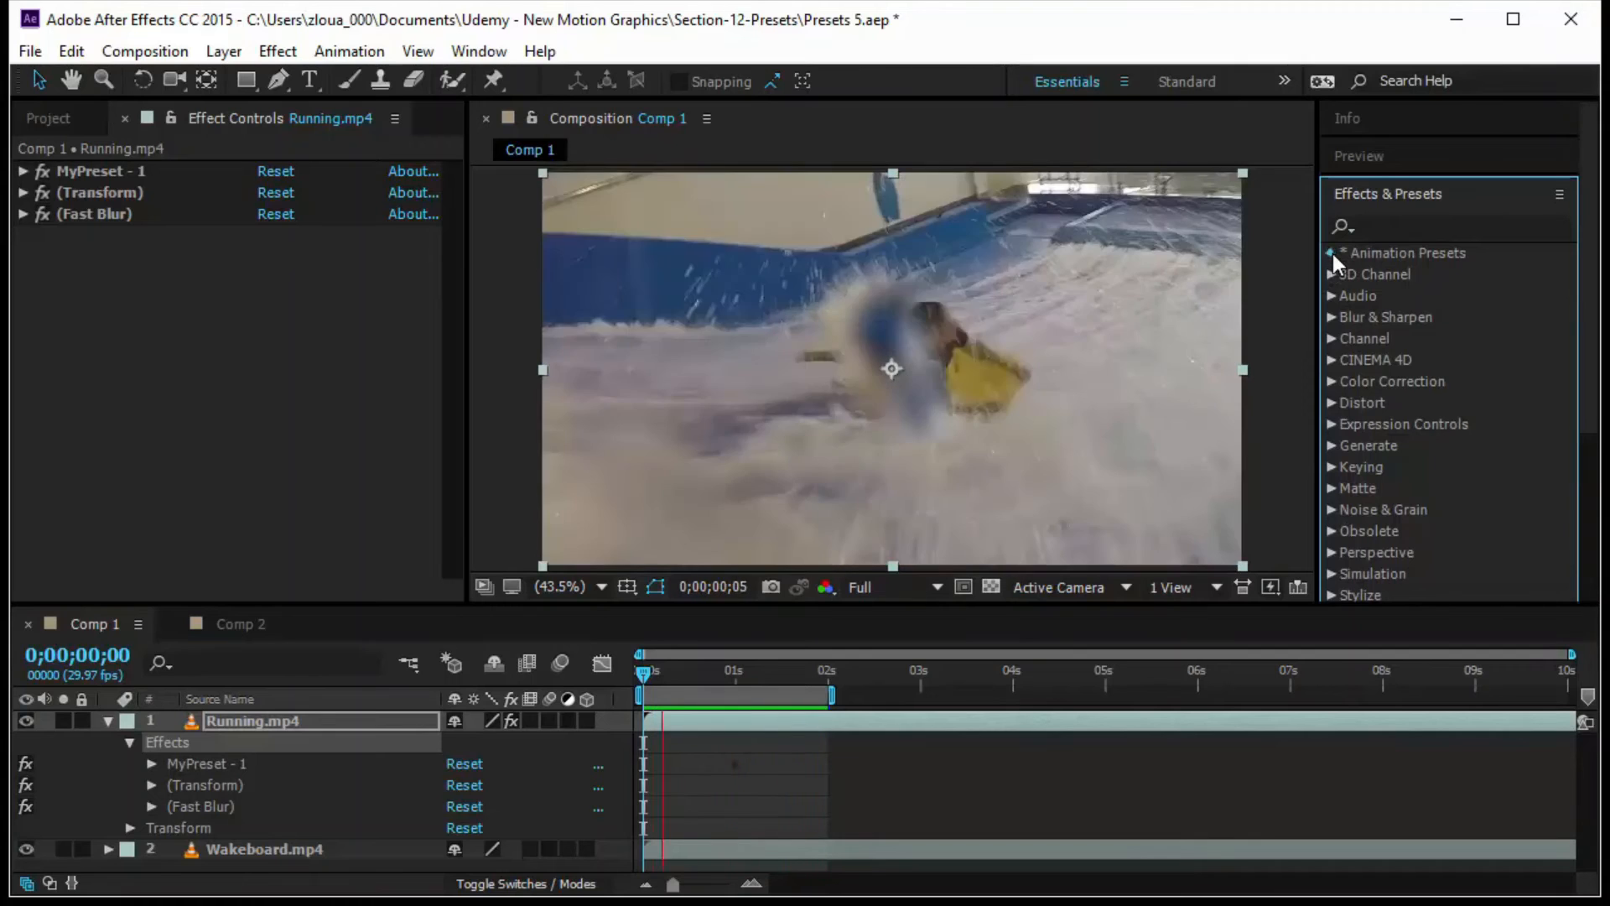
pyautogui.click(1332, 254)
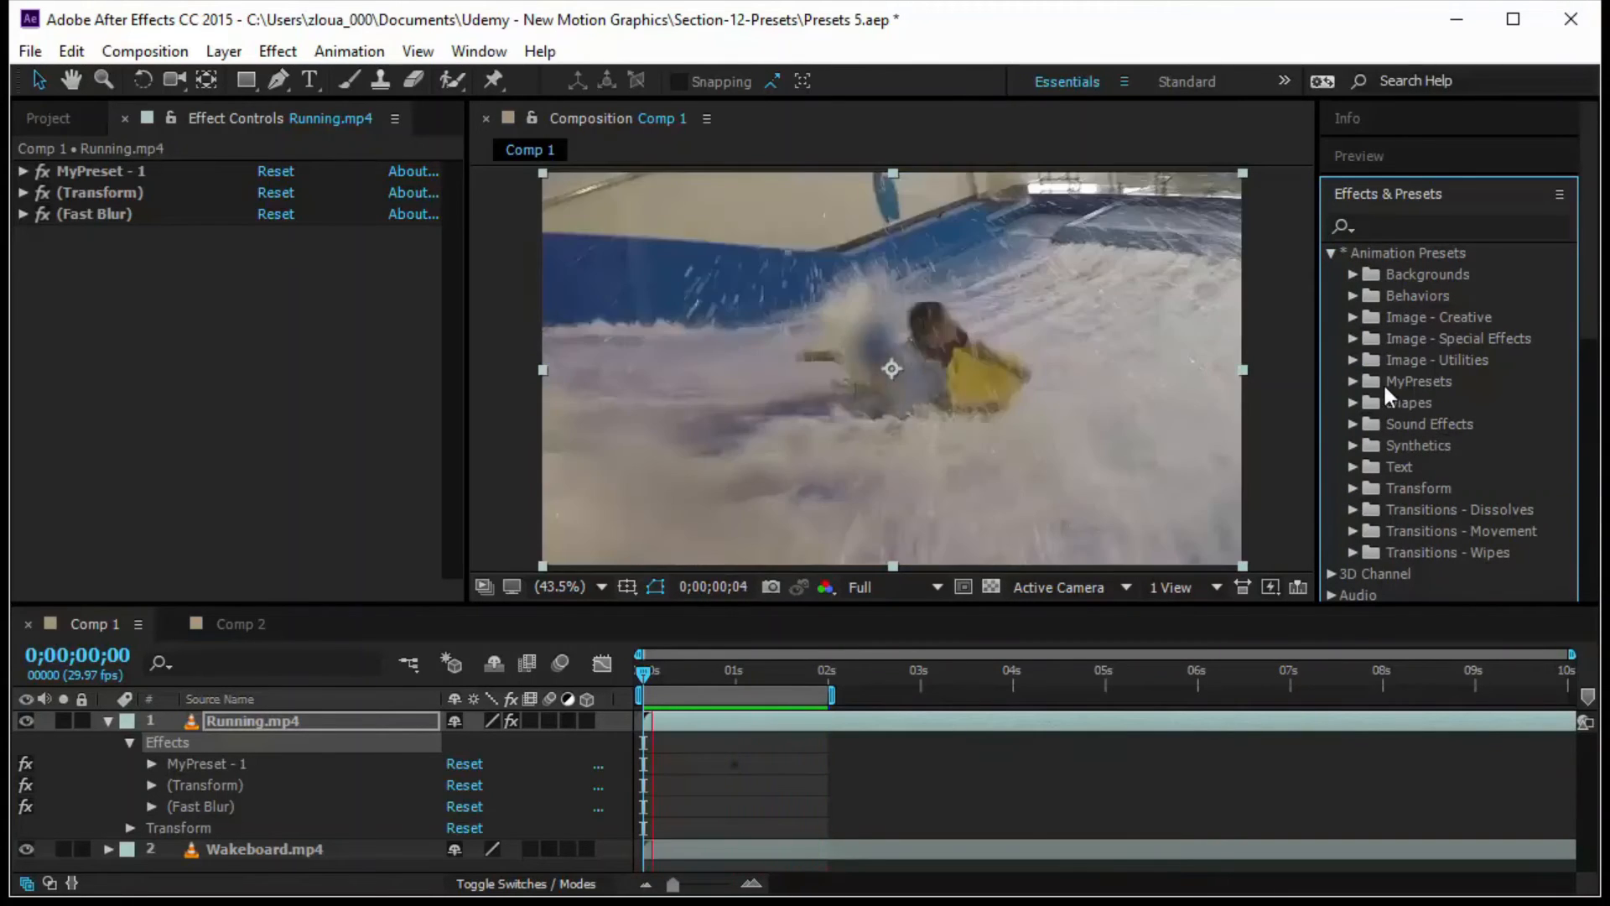
pyautogui.click(1352, 381)
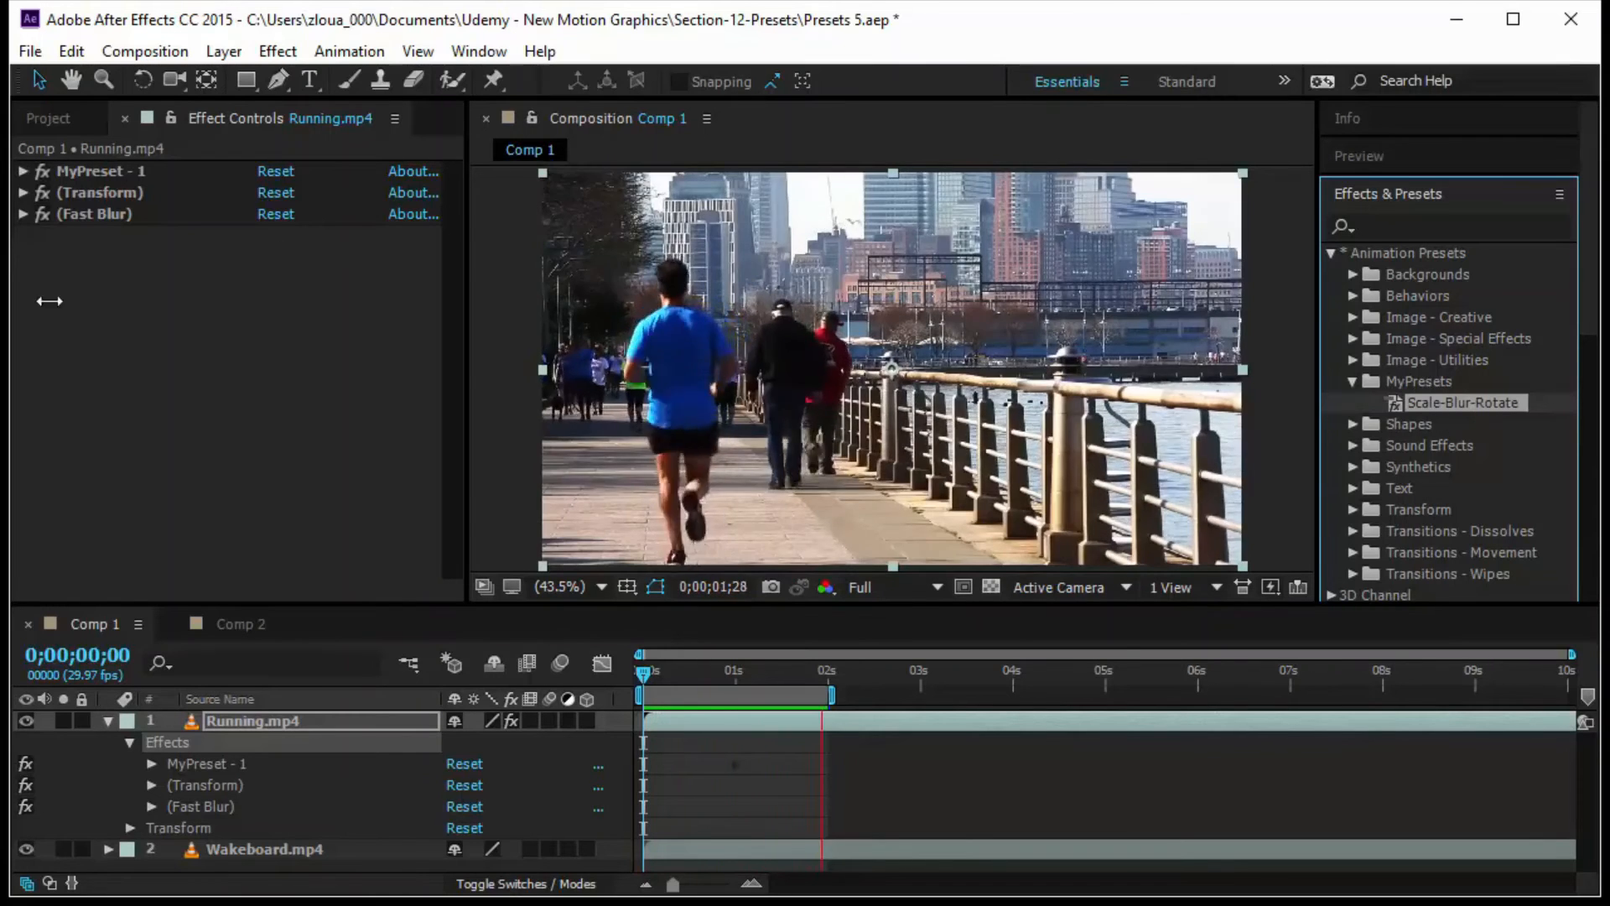
# In Comp 2, extend Orange Solid 1 and Deep Blue Solid 1 to their full ten-second source duration.
pyautogui.click(255, 626)
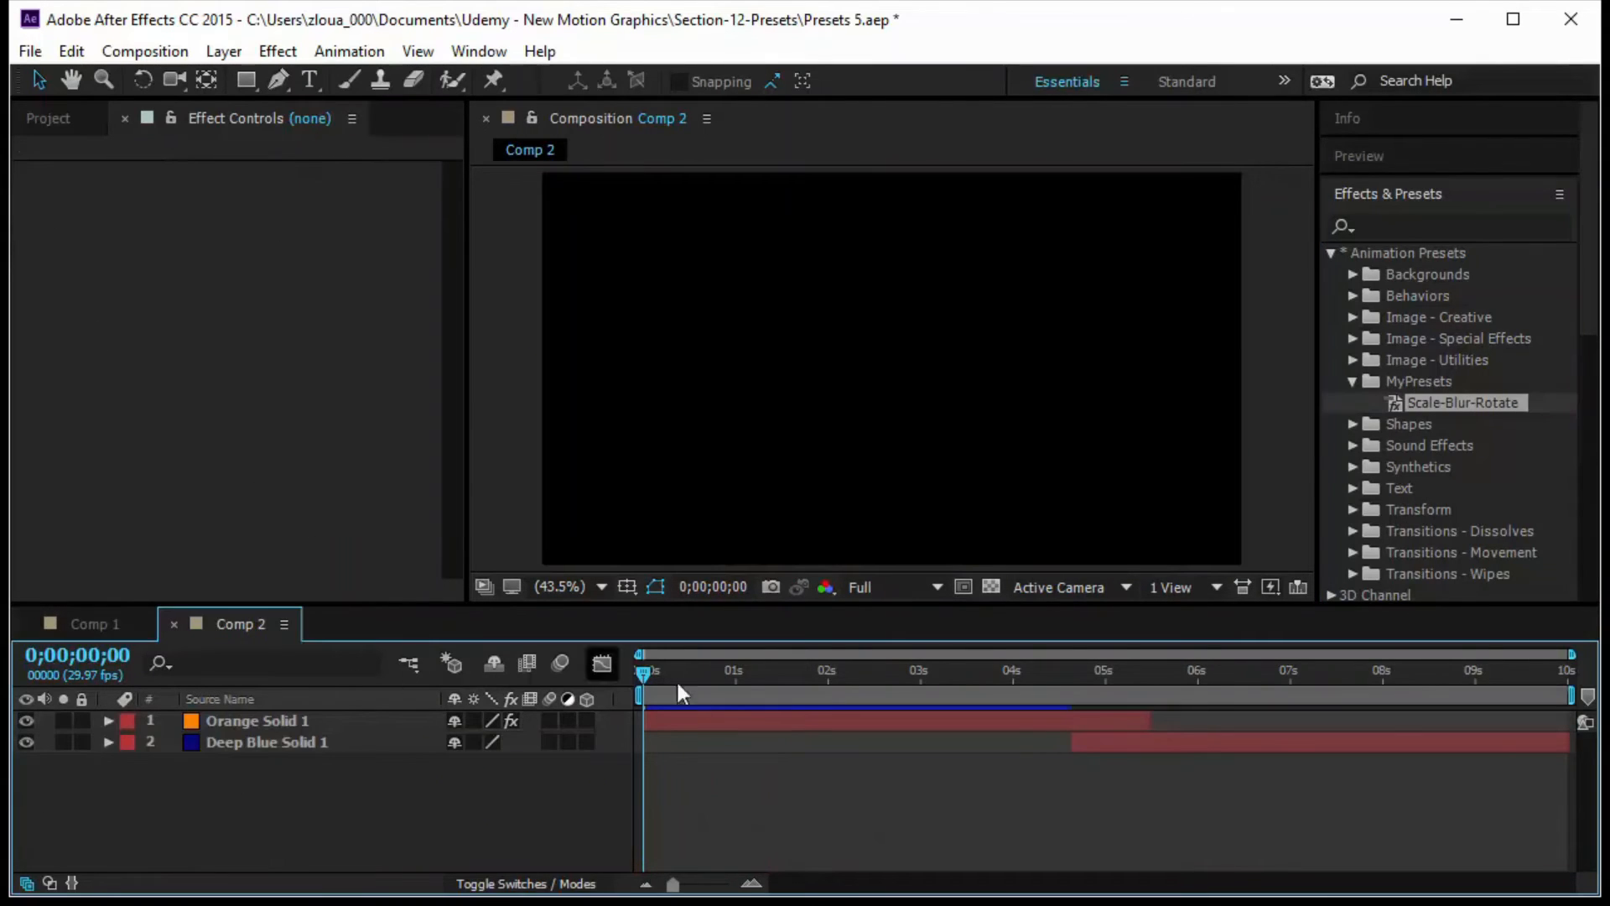
pyautogui.doubleClick(294, 717)
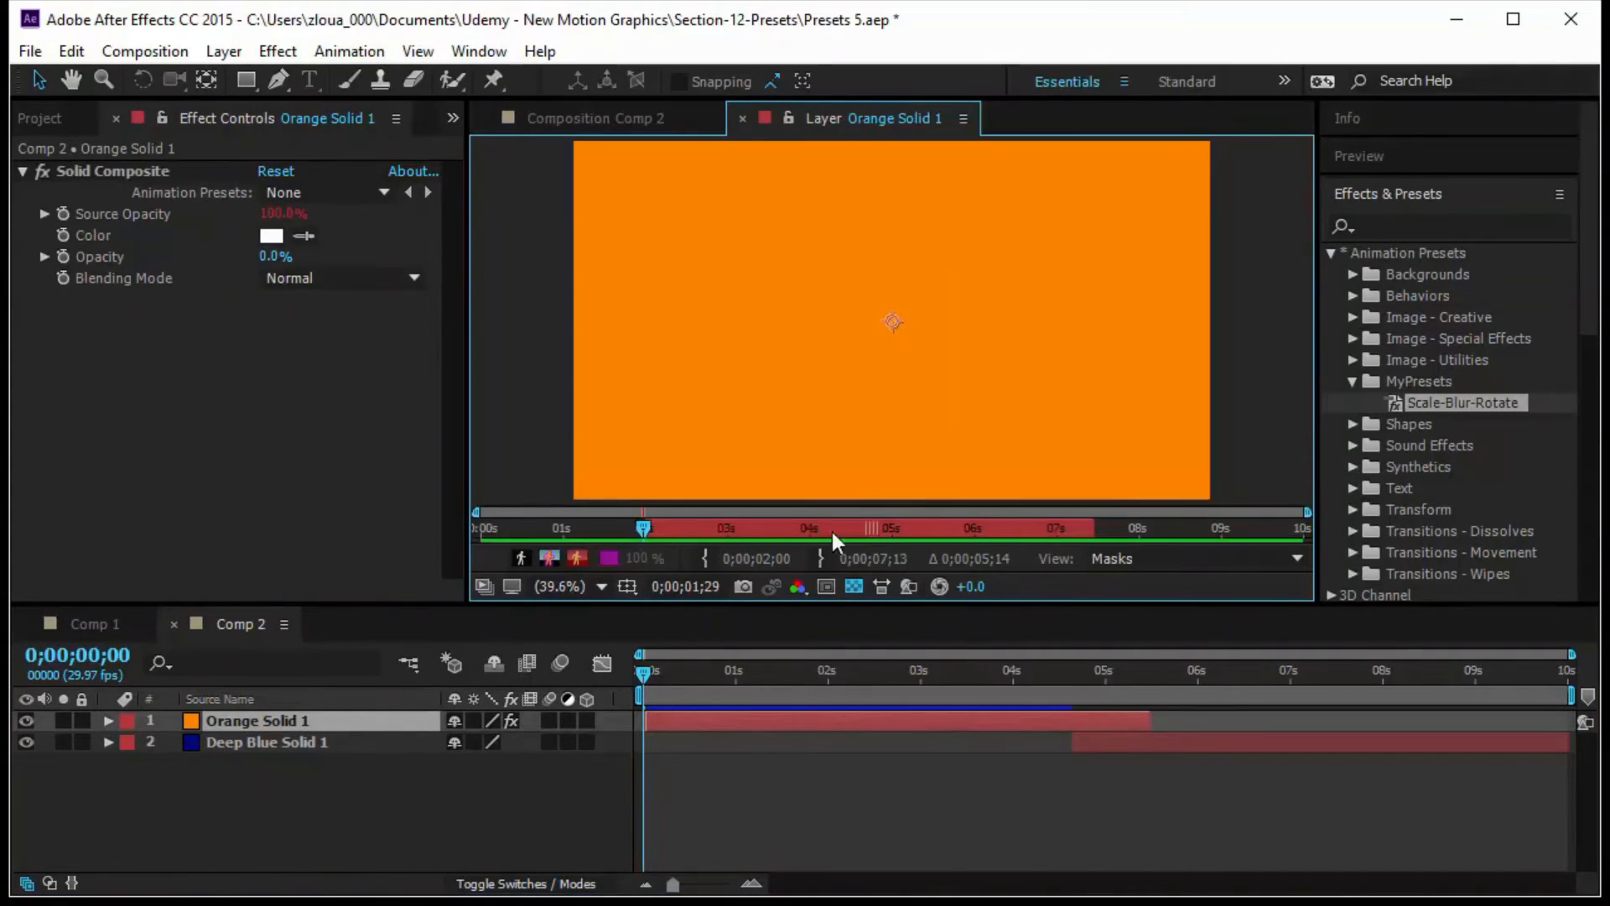
pyautogui.doubleClick(872, 530)
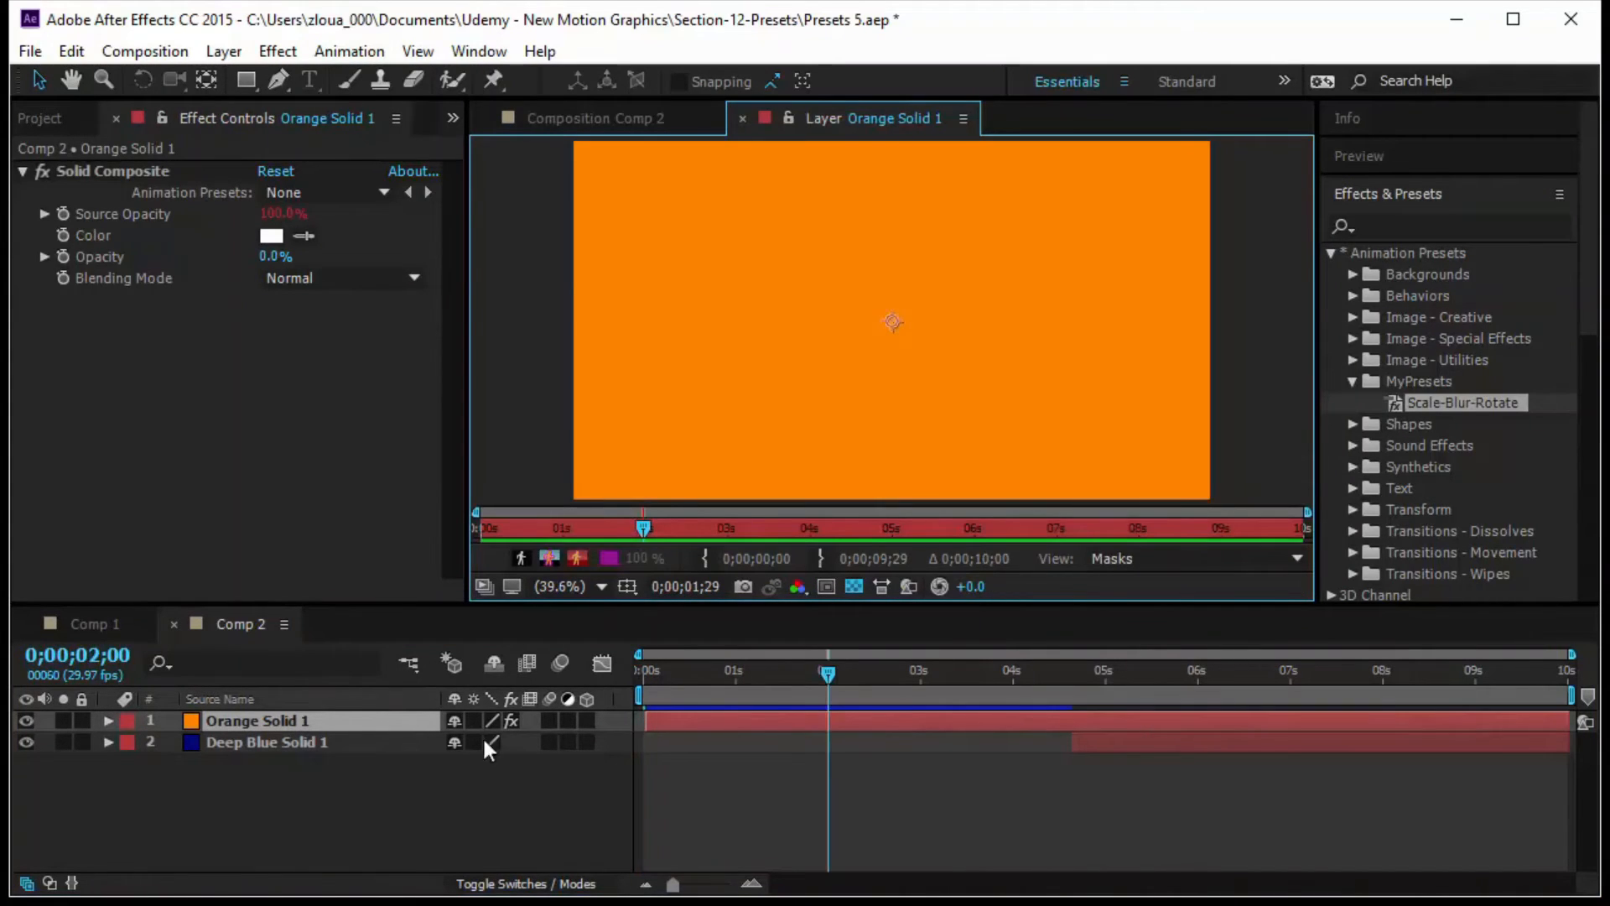
pyautogui.doubleClick(360, 736)
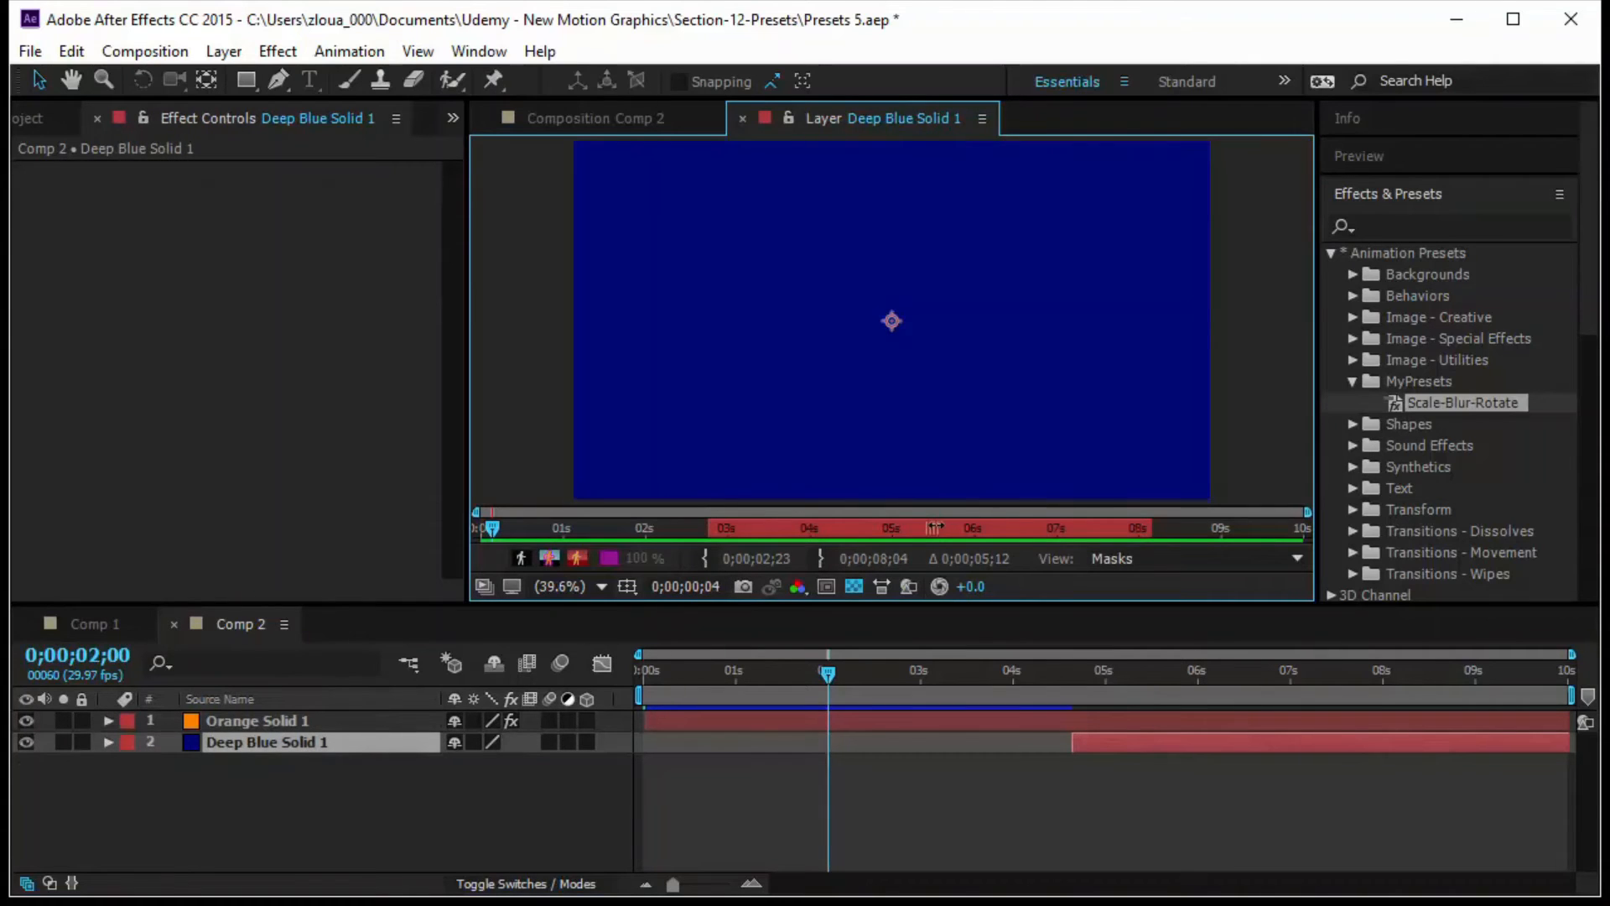
pyautogui.doubleClick(935, 528)
# Delete the Solid Composite effect from Orange Solid 1 and close the layer viewer.
pyautogui.moveTo(307, 795); pyautogui.dragTo(329, 708)
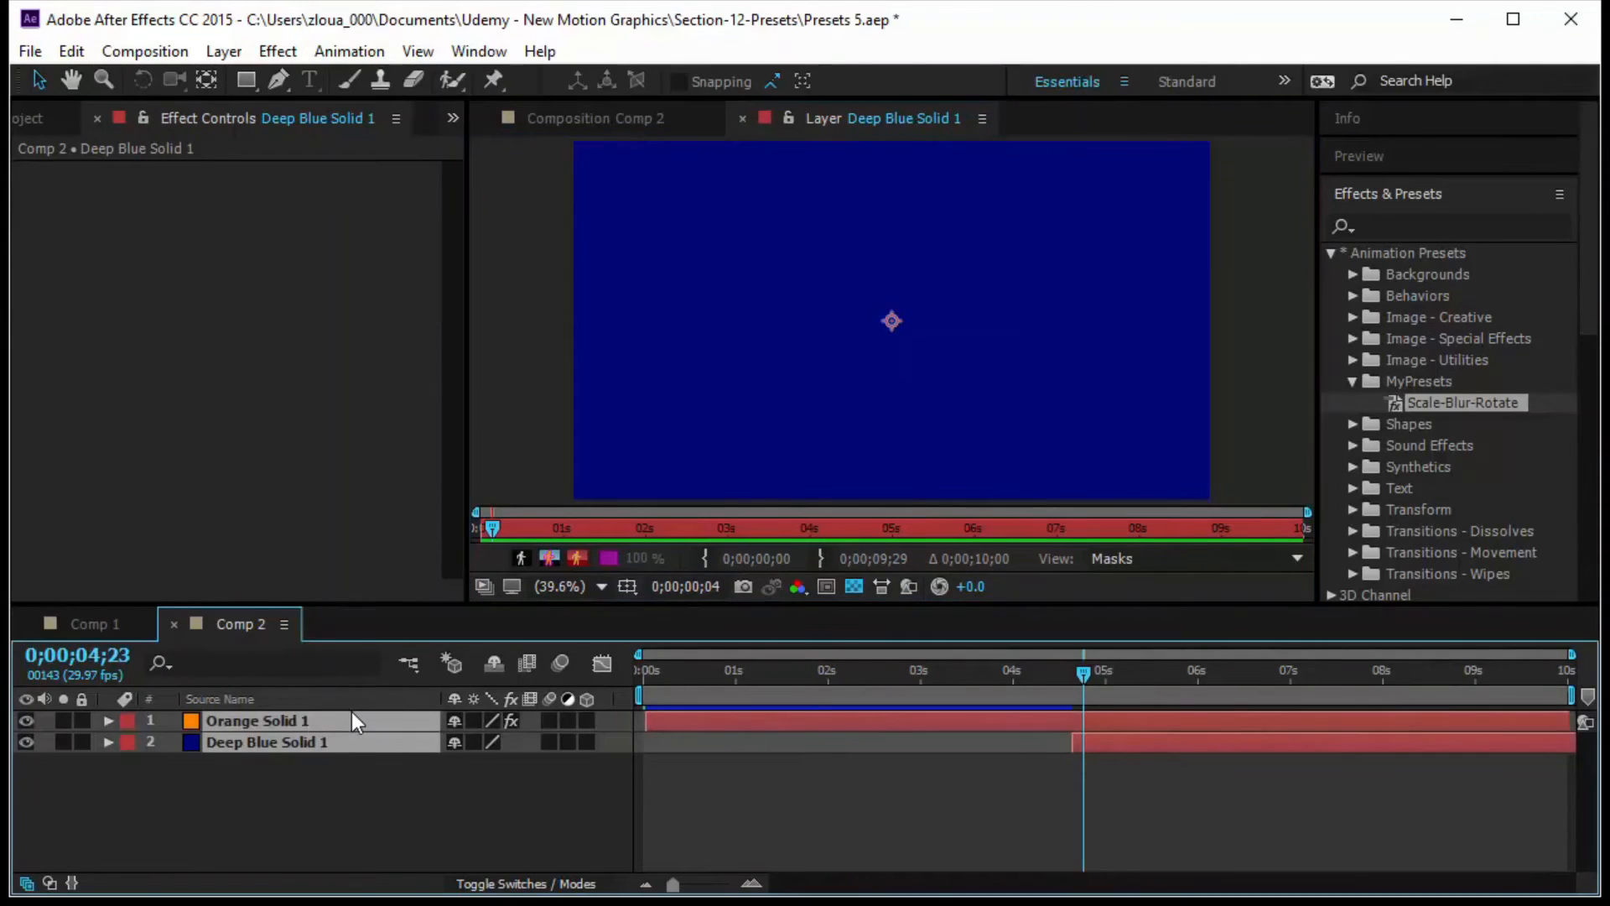
pyautogui.press('e')
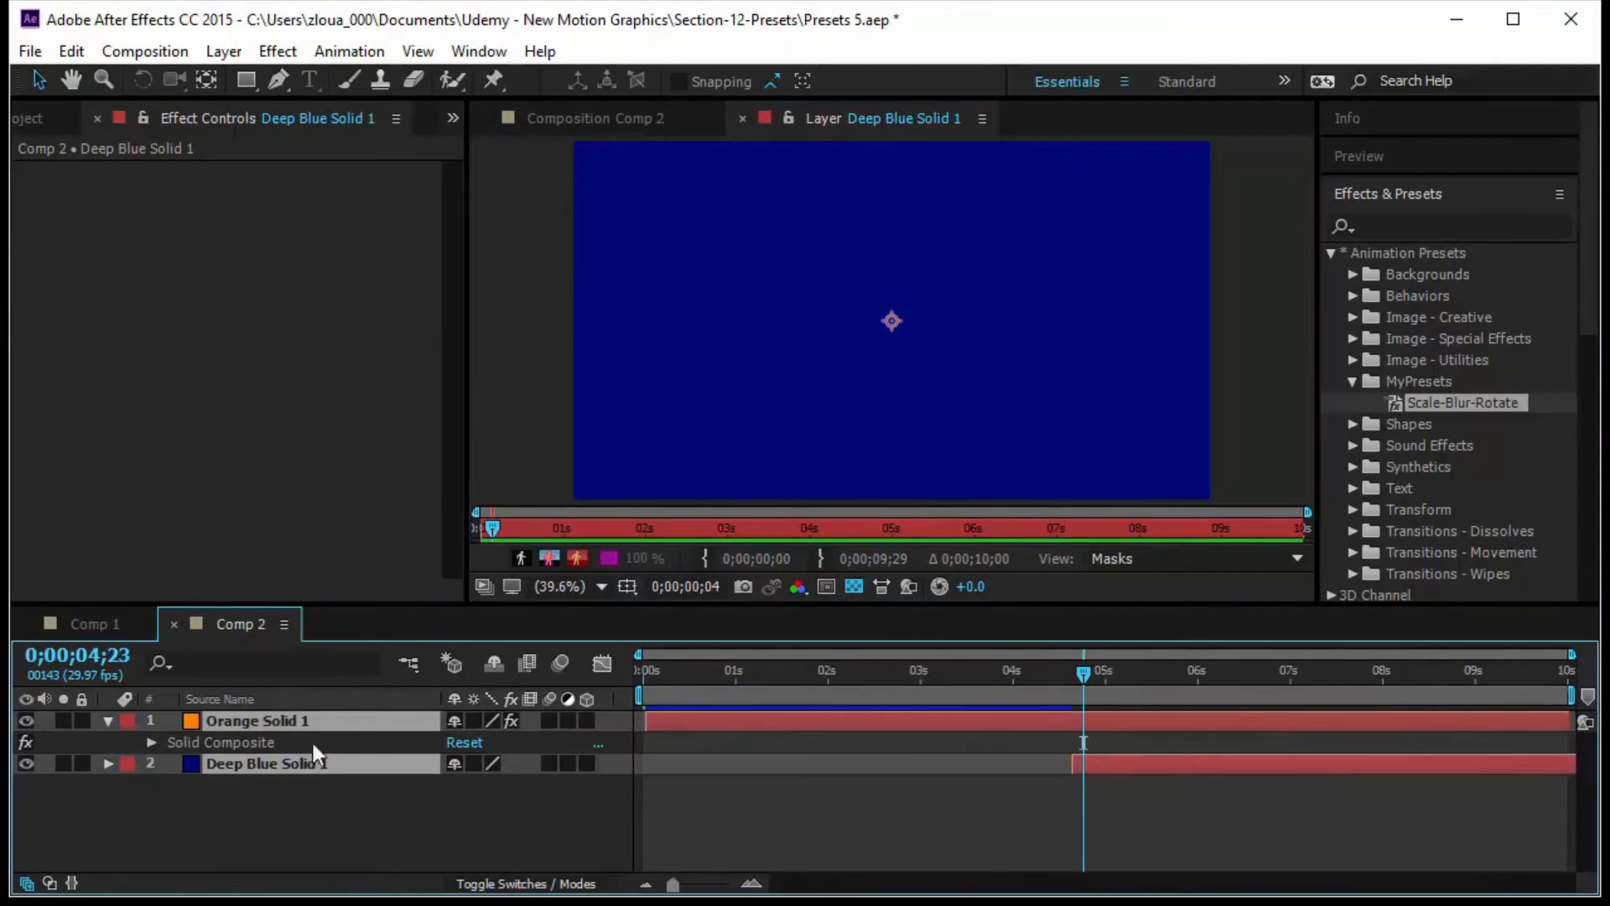
pyautogui.doubleClick(108, 722)
pyautogui.click(213, 741)
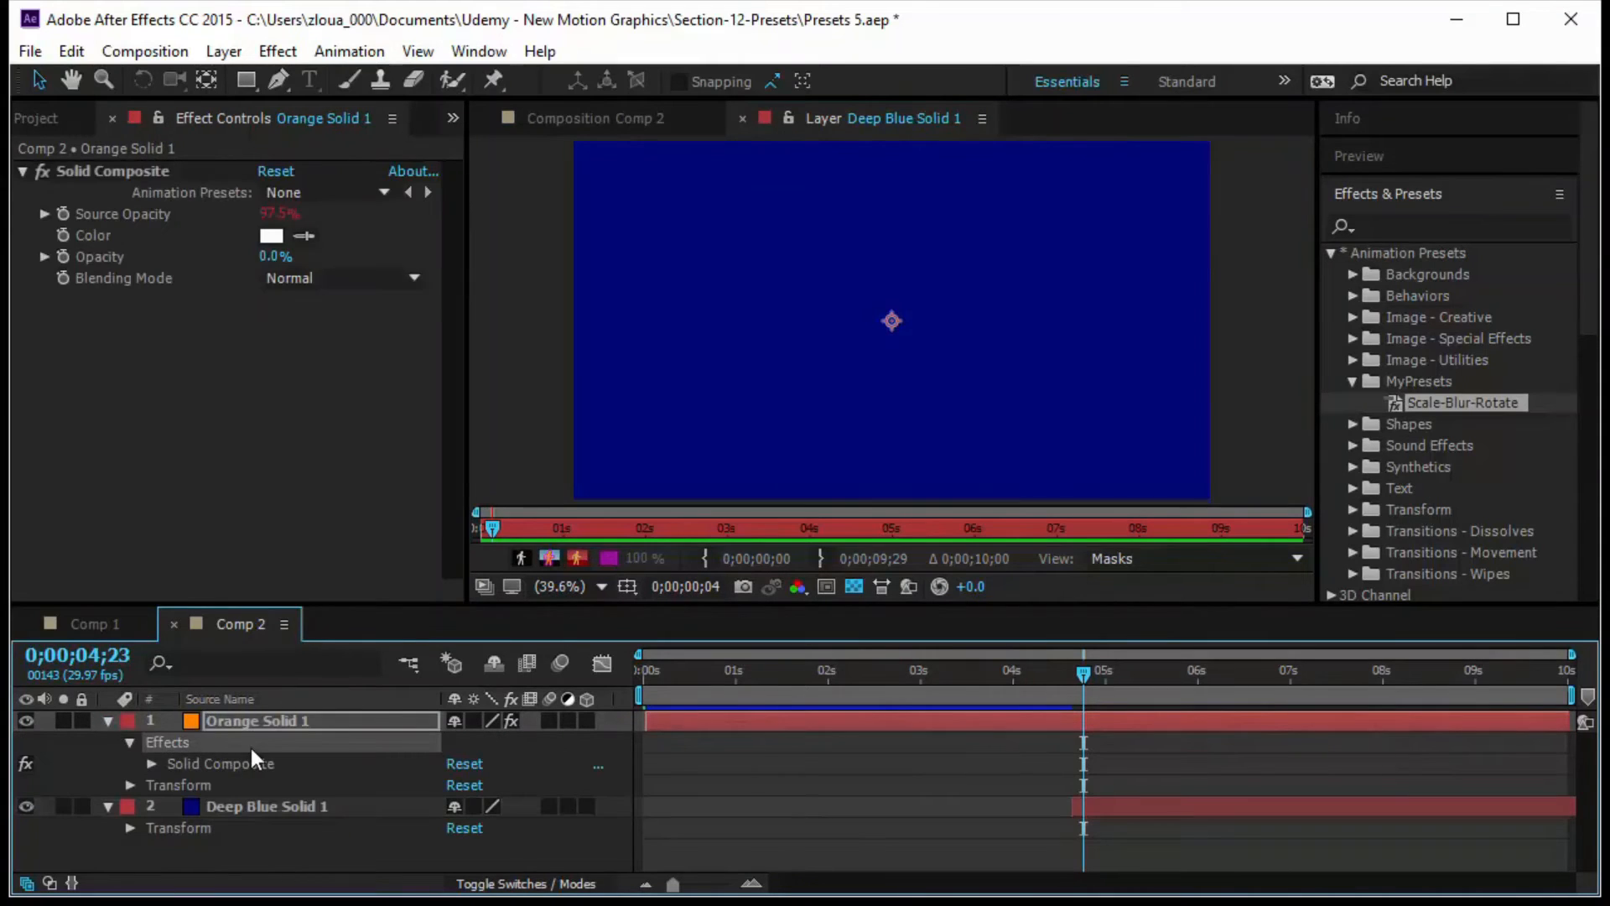
pyautogui.press('Delete')
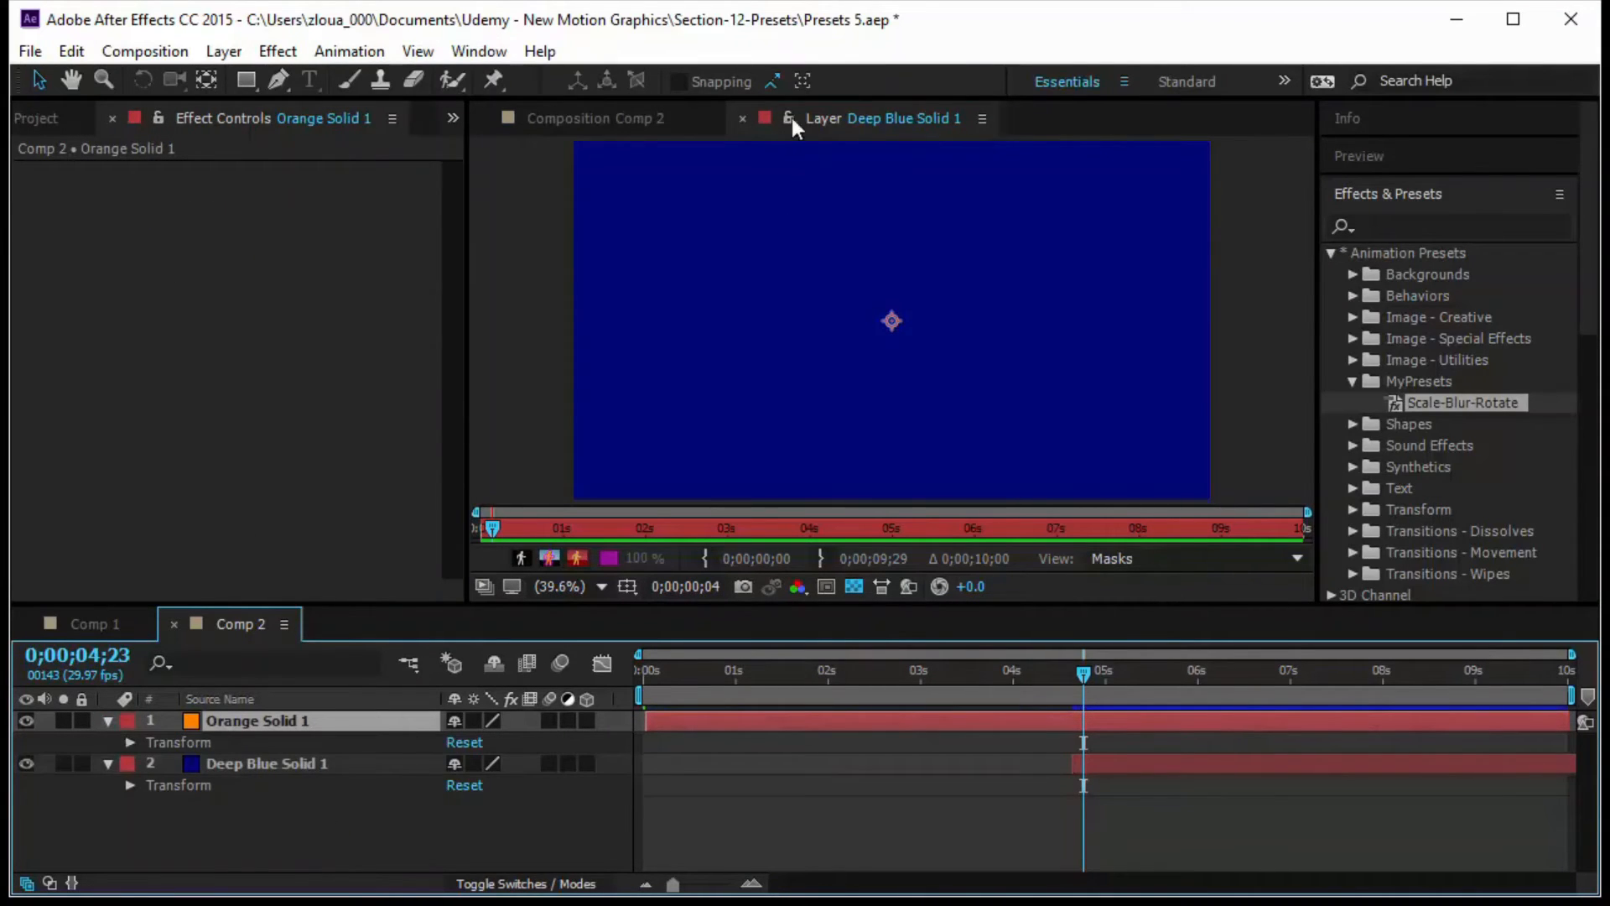
pyautogui.click(742, 119)
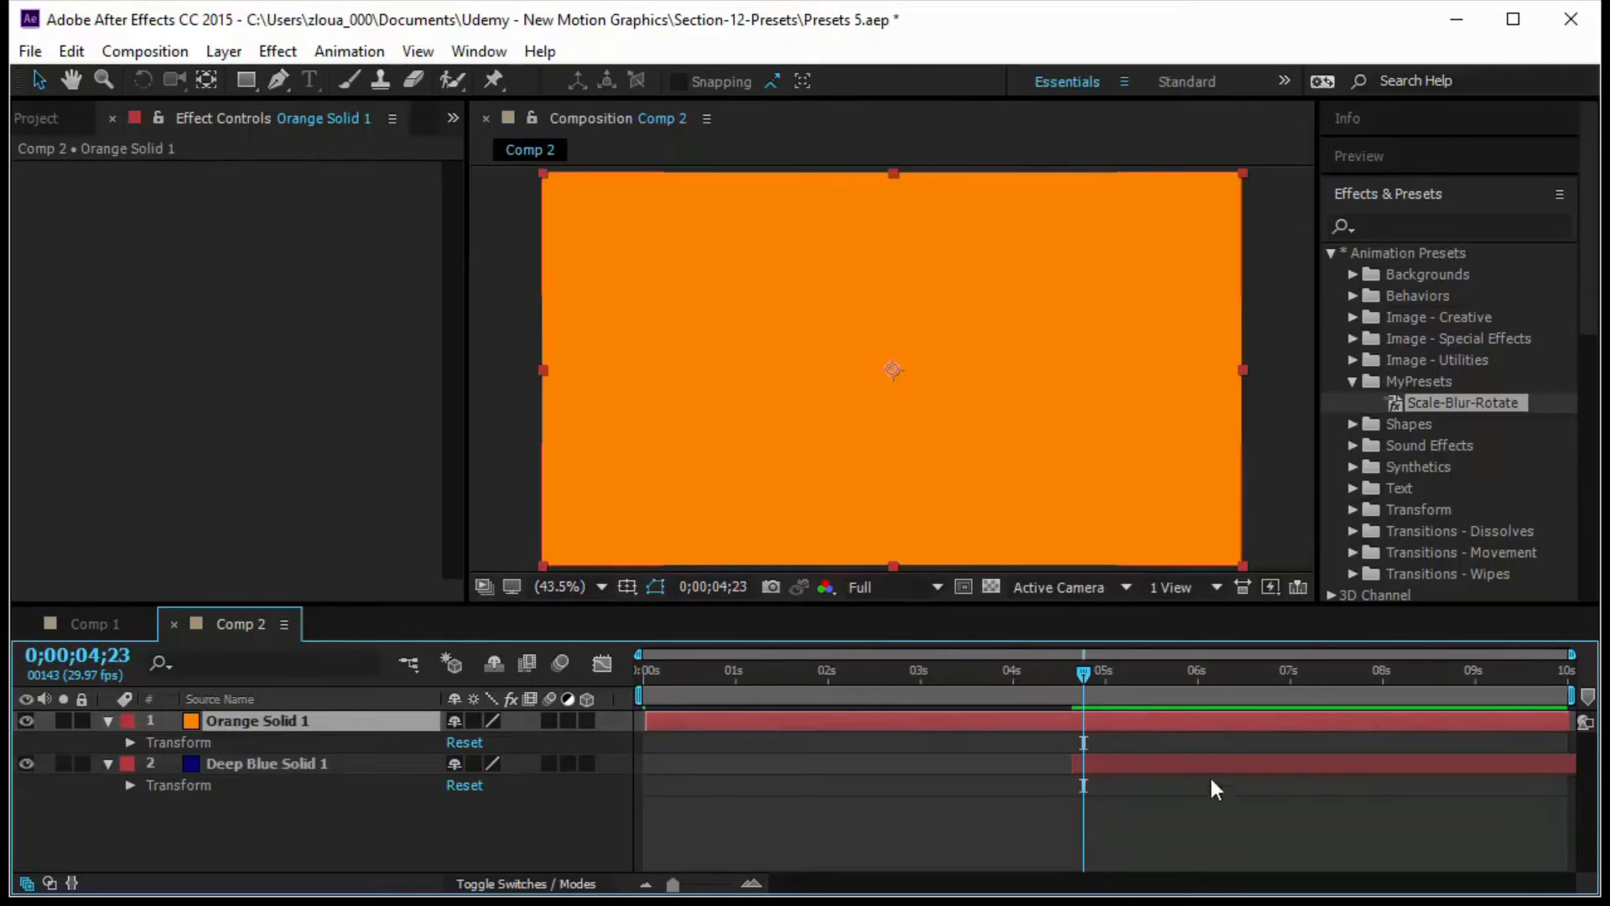
# Shift Deep Blue Solid 1 to start at the beginning of Comp 2, and preview the composition from the first frame.
pyautogui.moveTo(1146, 763); pyautogui.dragTo(773, 770)
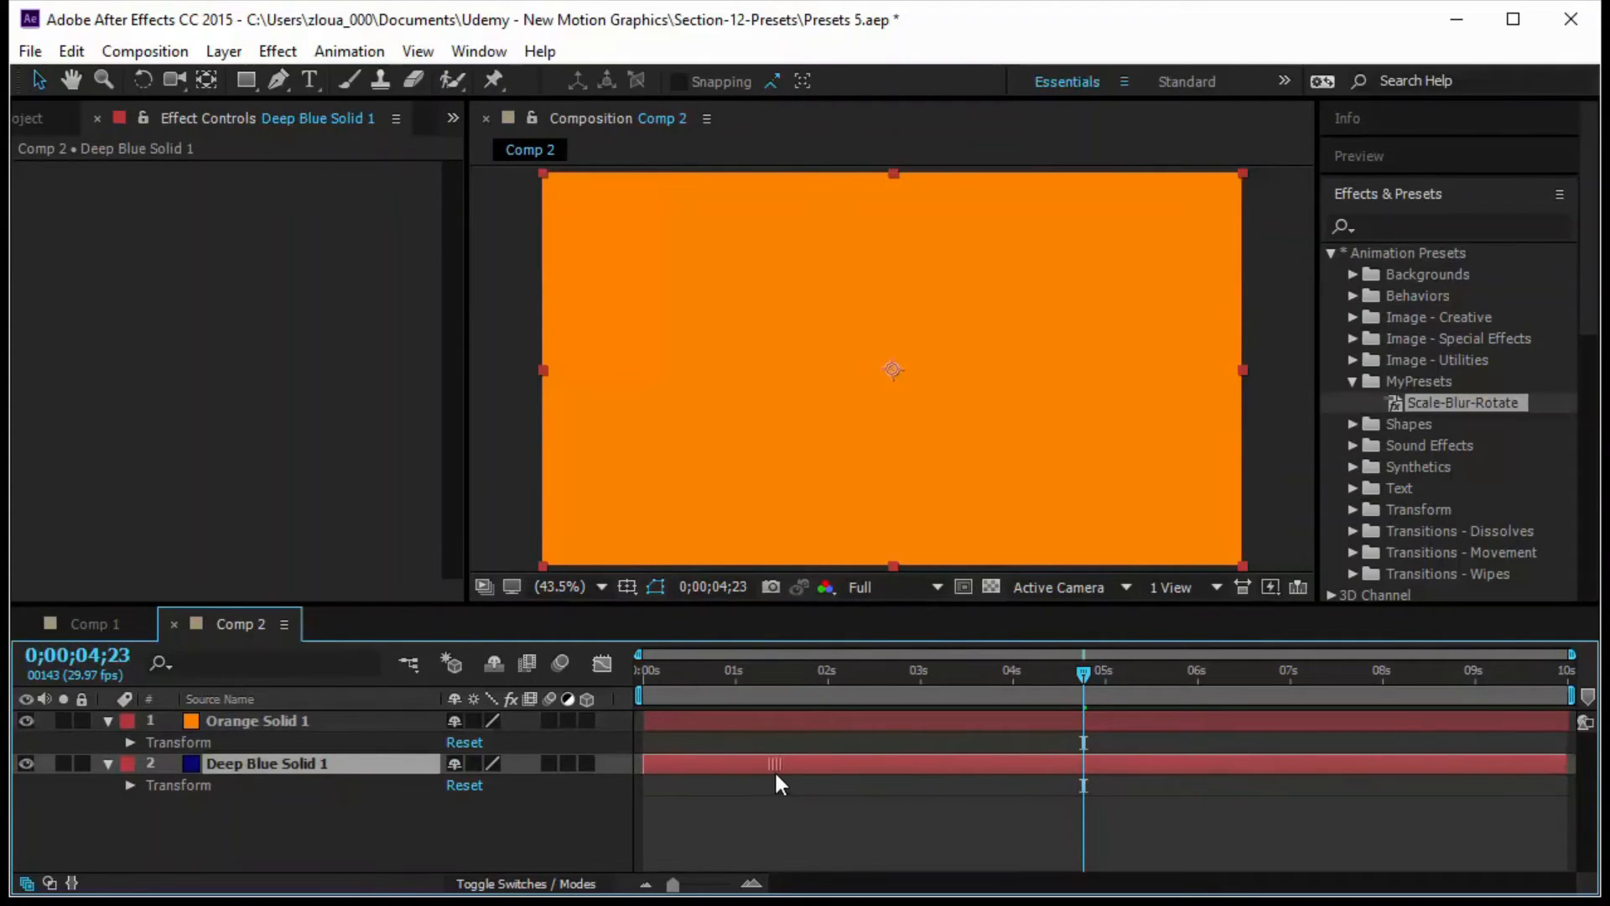
pyautogui.moveTo(1082, 672); pyautogui.dragTo(643, 673)
pyautogui.press('space')
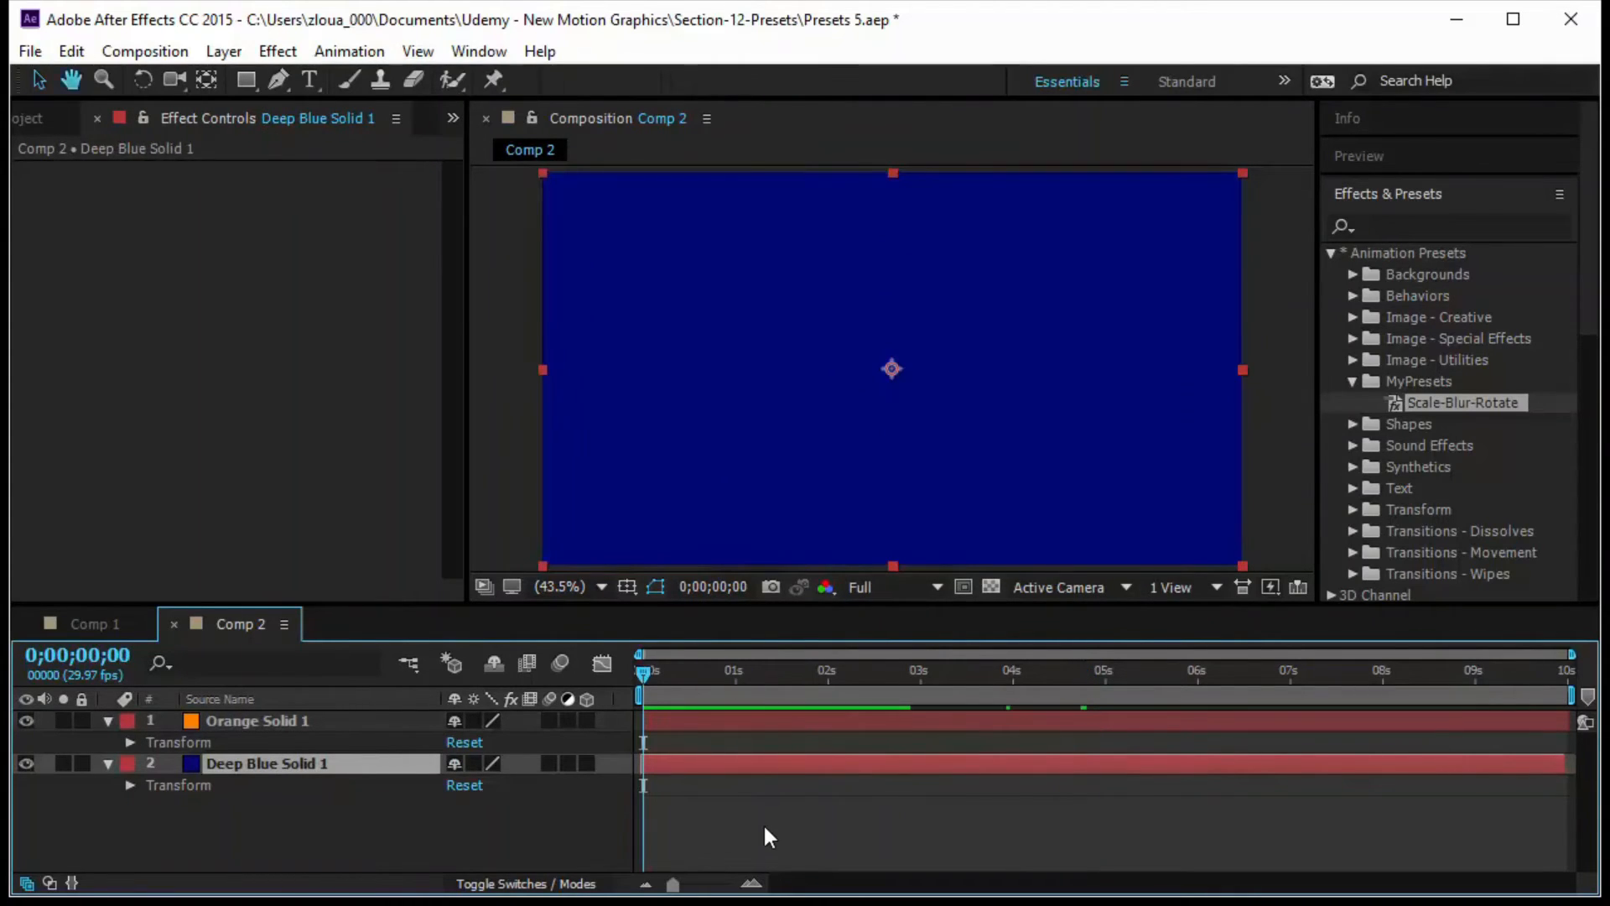
pyautogui.click(702, 718)
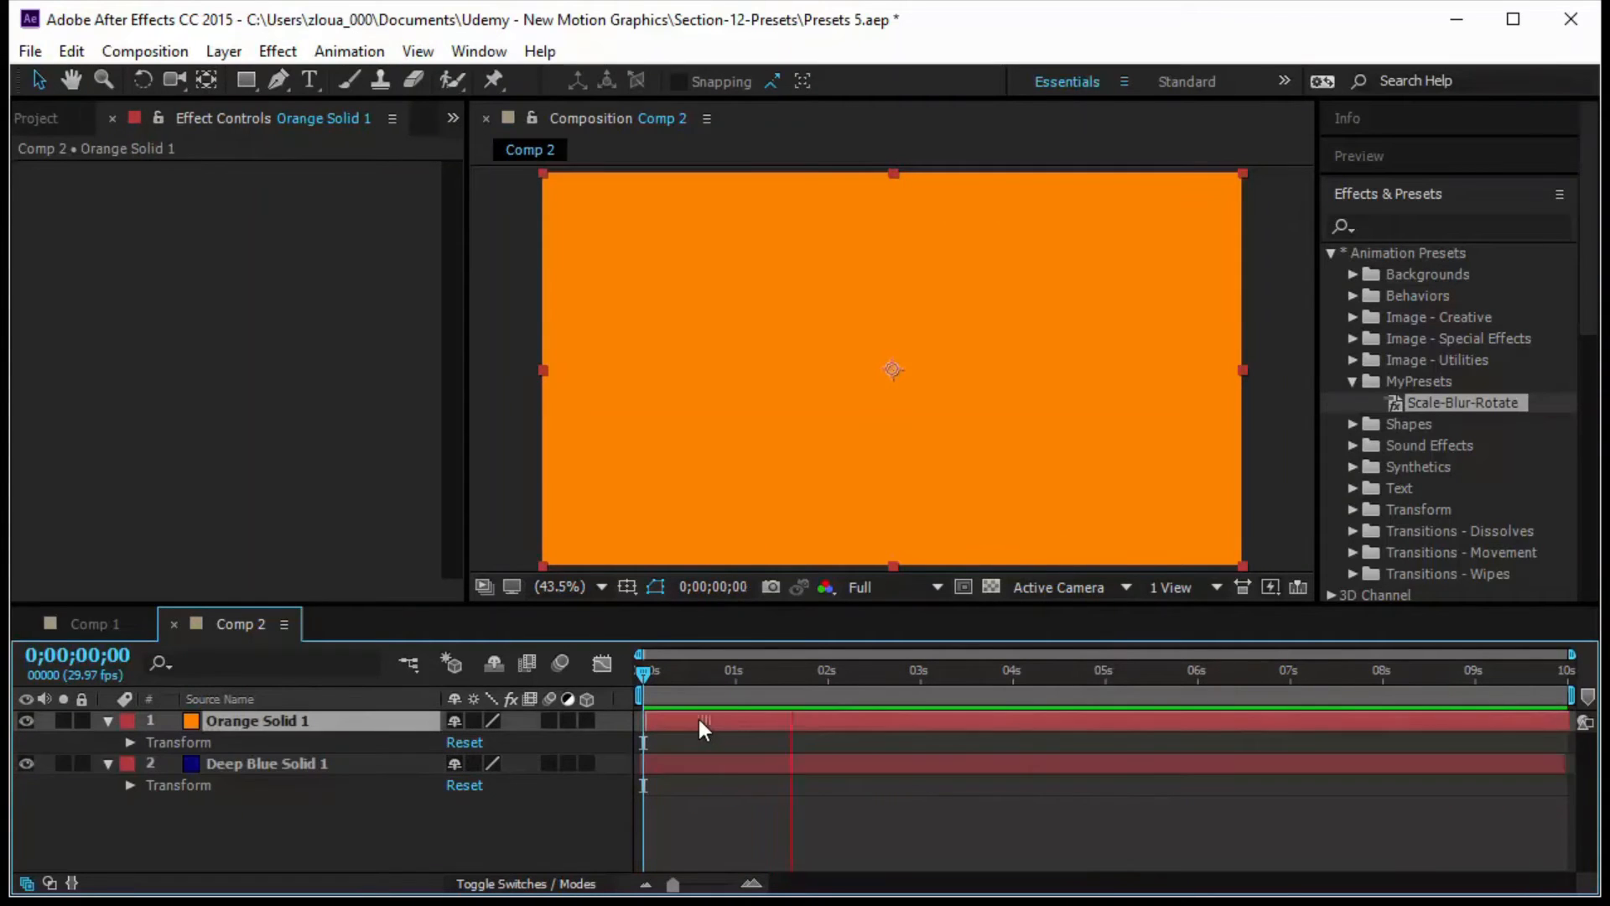
pyautogui.moveTo(644, 672)
pyautogui.mouseDown()
pyautogui.moveTo(783, 705)
pyautogui.moveTo(641, 703)
pyautogui.mouseUp()
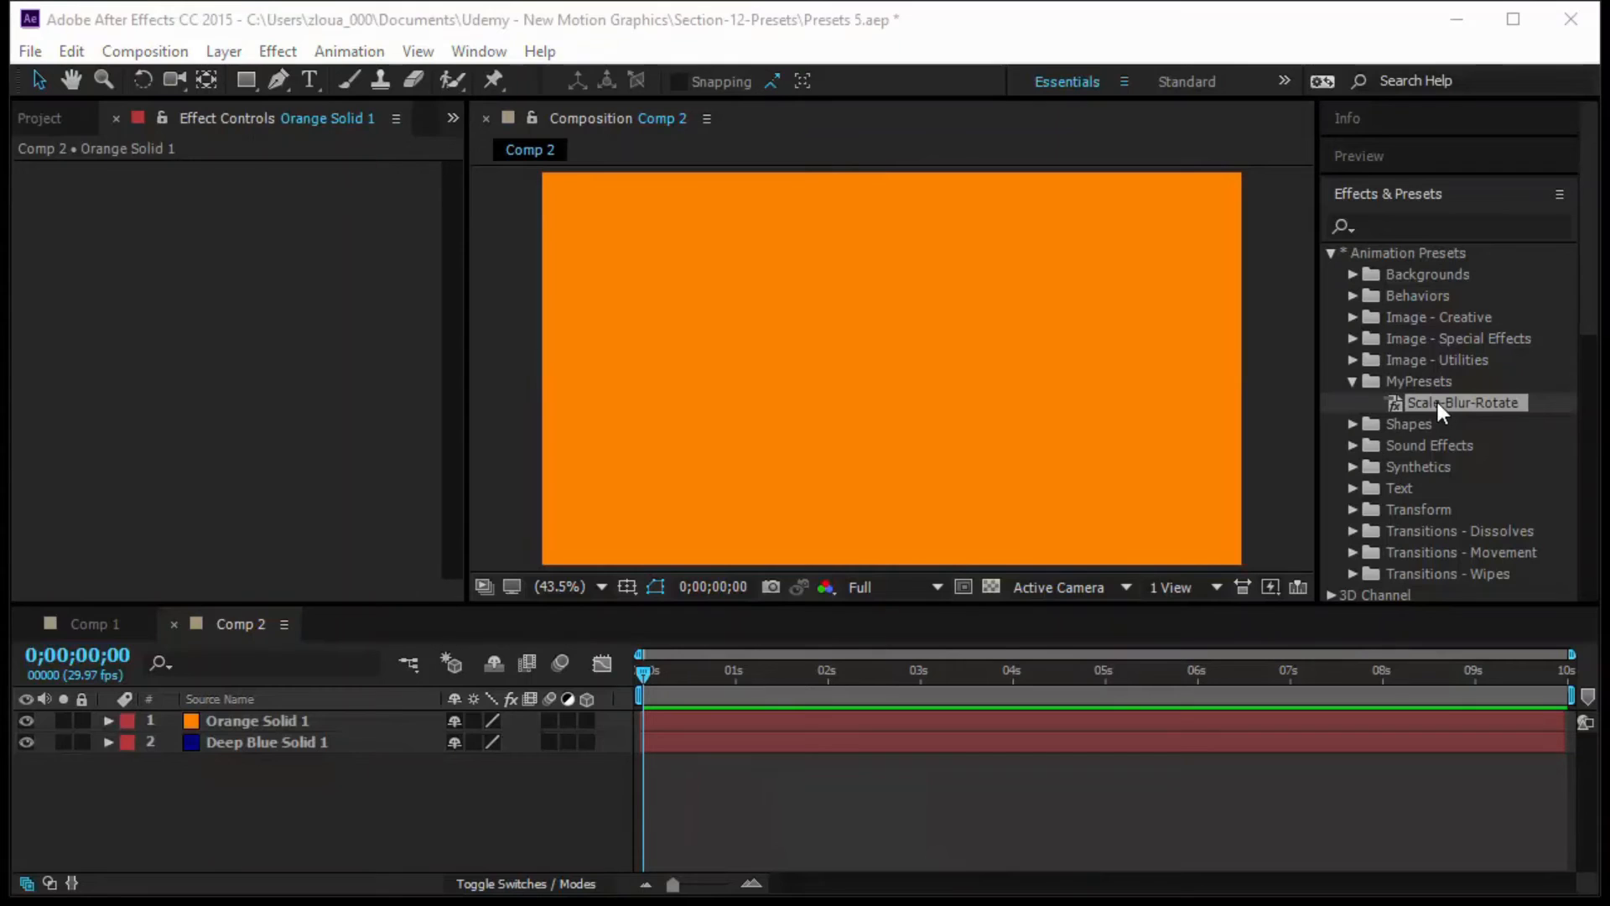
# Apply the Scale-Blur-Rotate preset to Orange Solid 1, collapse its effects and play back the transition.
pyautogui.moveTo(1436, 399); pyautogui.dragTo(326, 722)
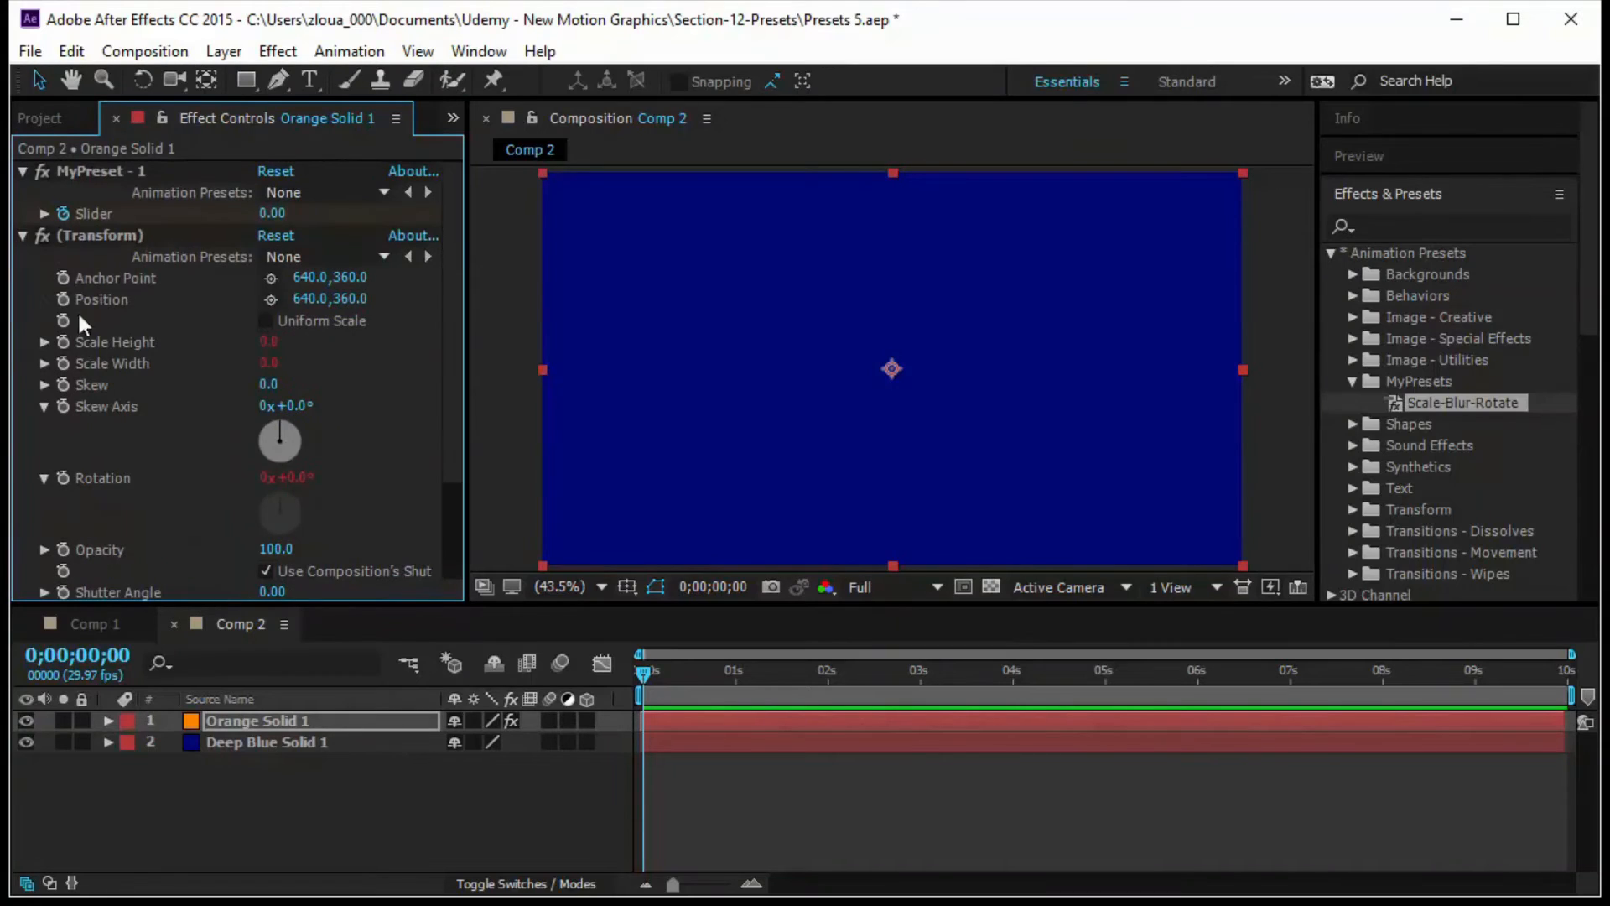
pyautogui.click(24, 235)
pyautogui.click(24, 258)
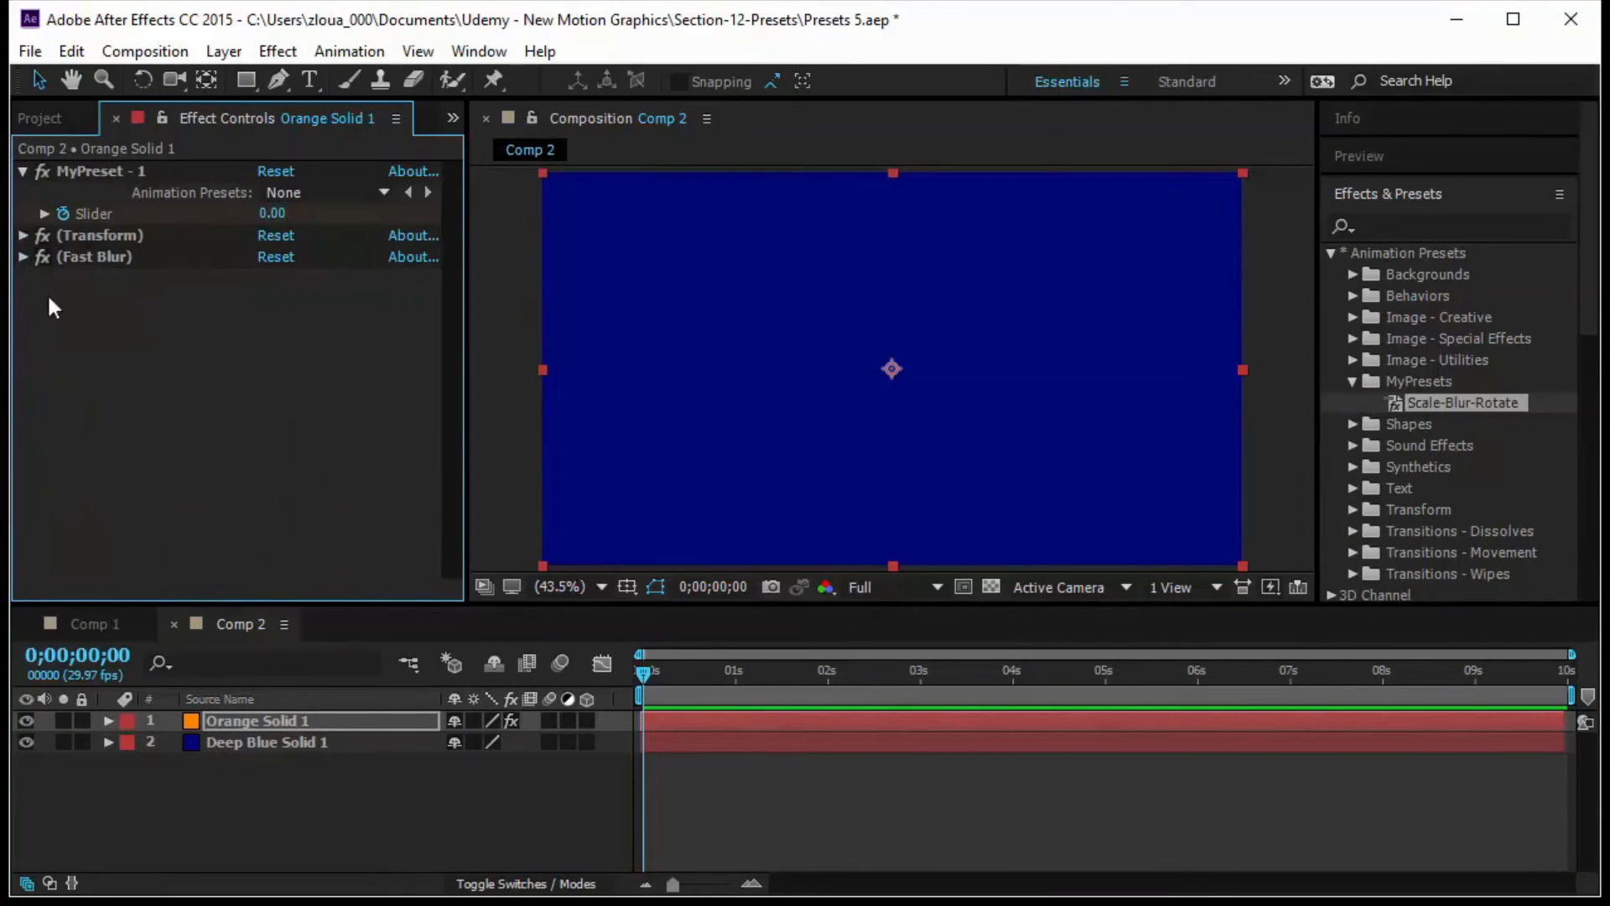
pyautogui.click(23, 171)
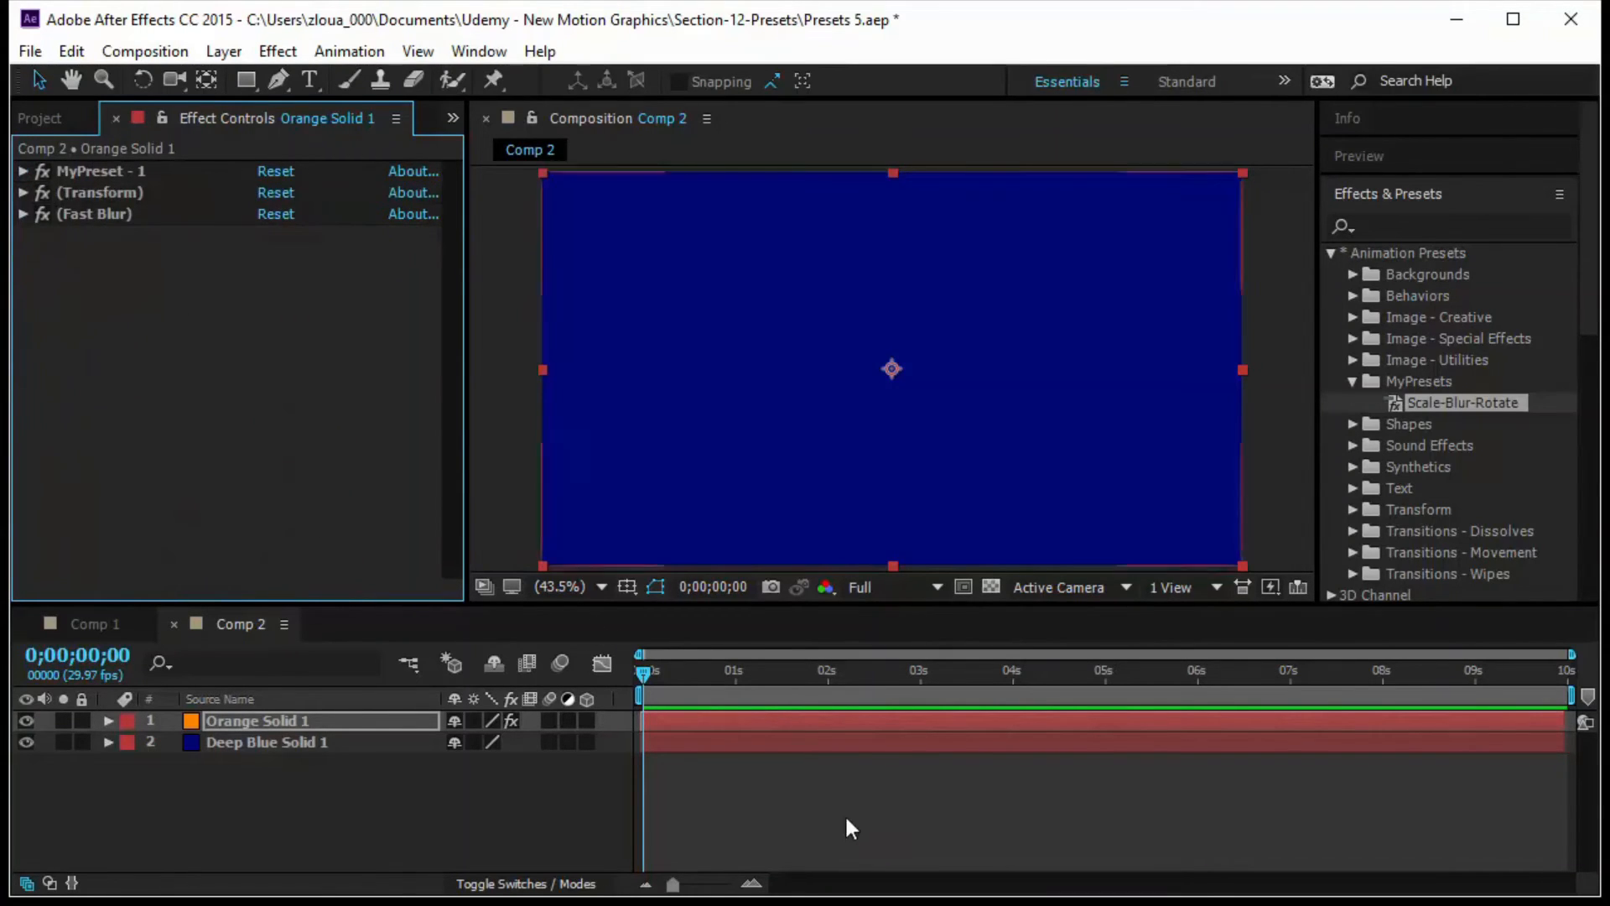
pyautogui.press('space')
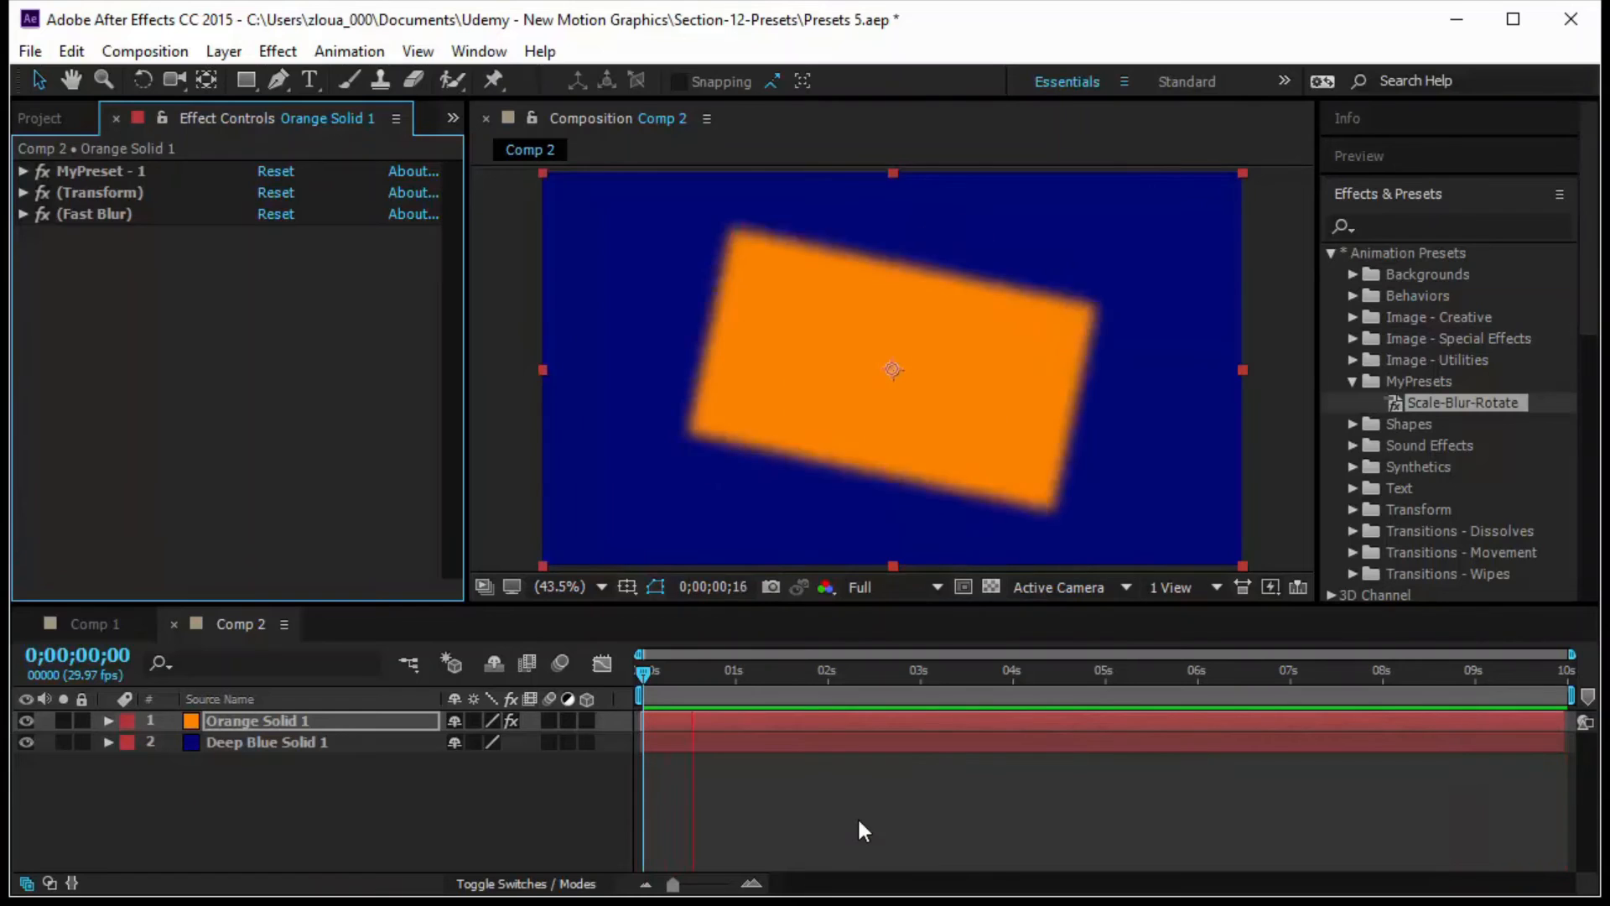
# Return to Comp 1 and review the MyPreset - 1, Transform and Fast Blur controls on Running.mp4.
pyautogui.click(38, 117)
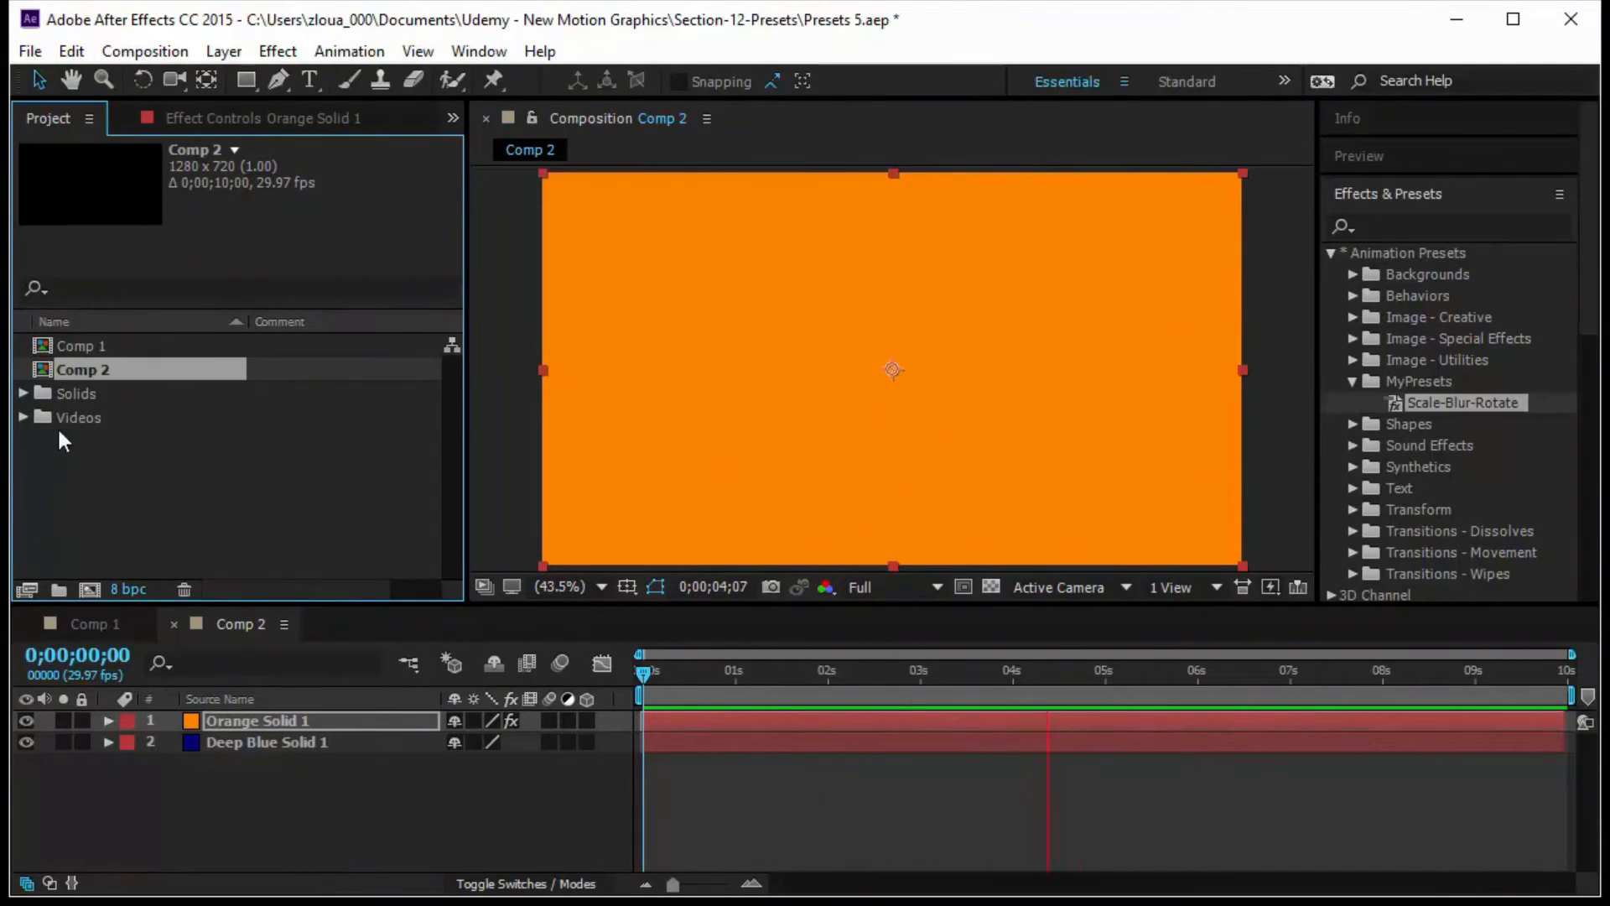
pyautogui.click(104, 622)
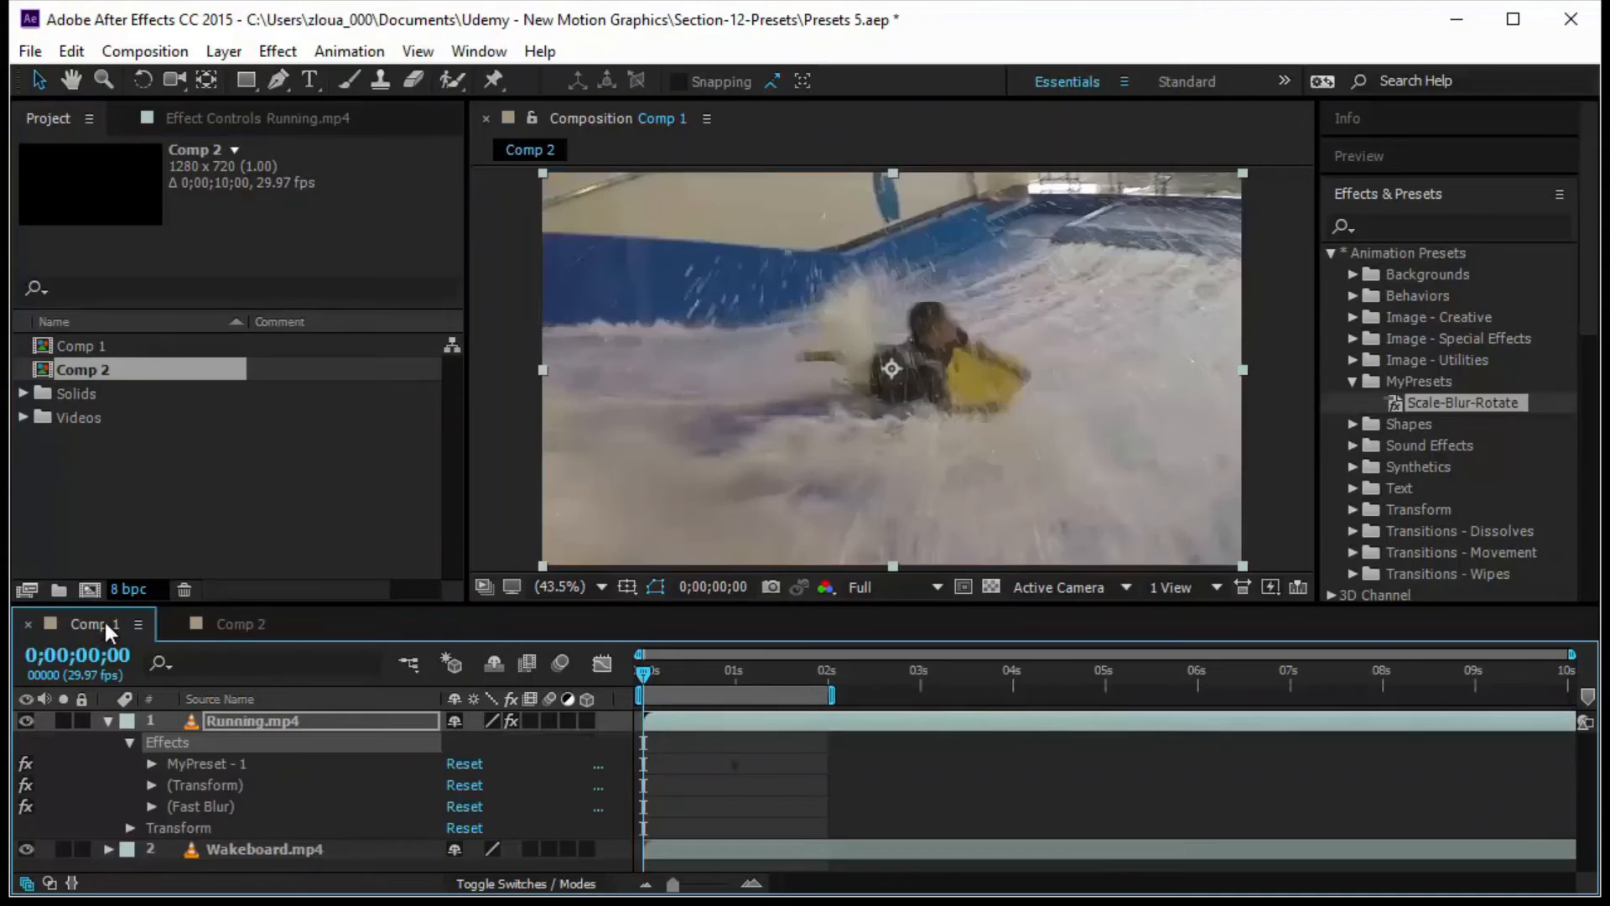
pyautogui.click(203, 763)
pyautogui.click(230, 117)
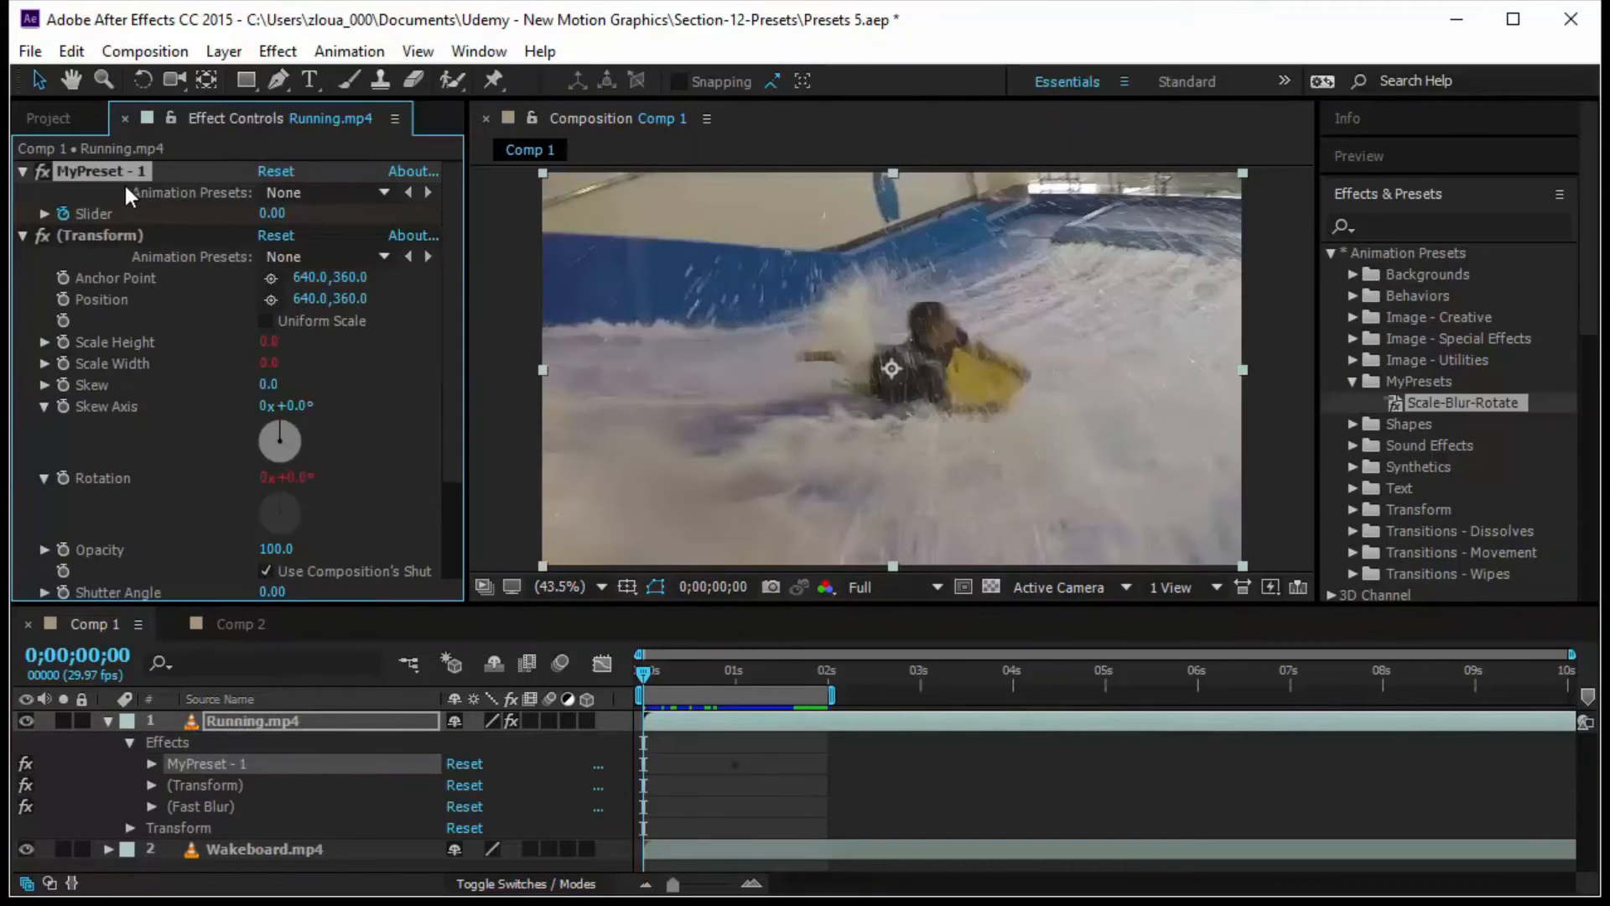
pyautogui.click(214, 786)
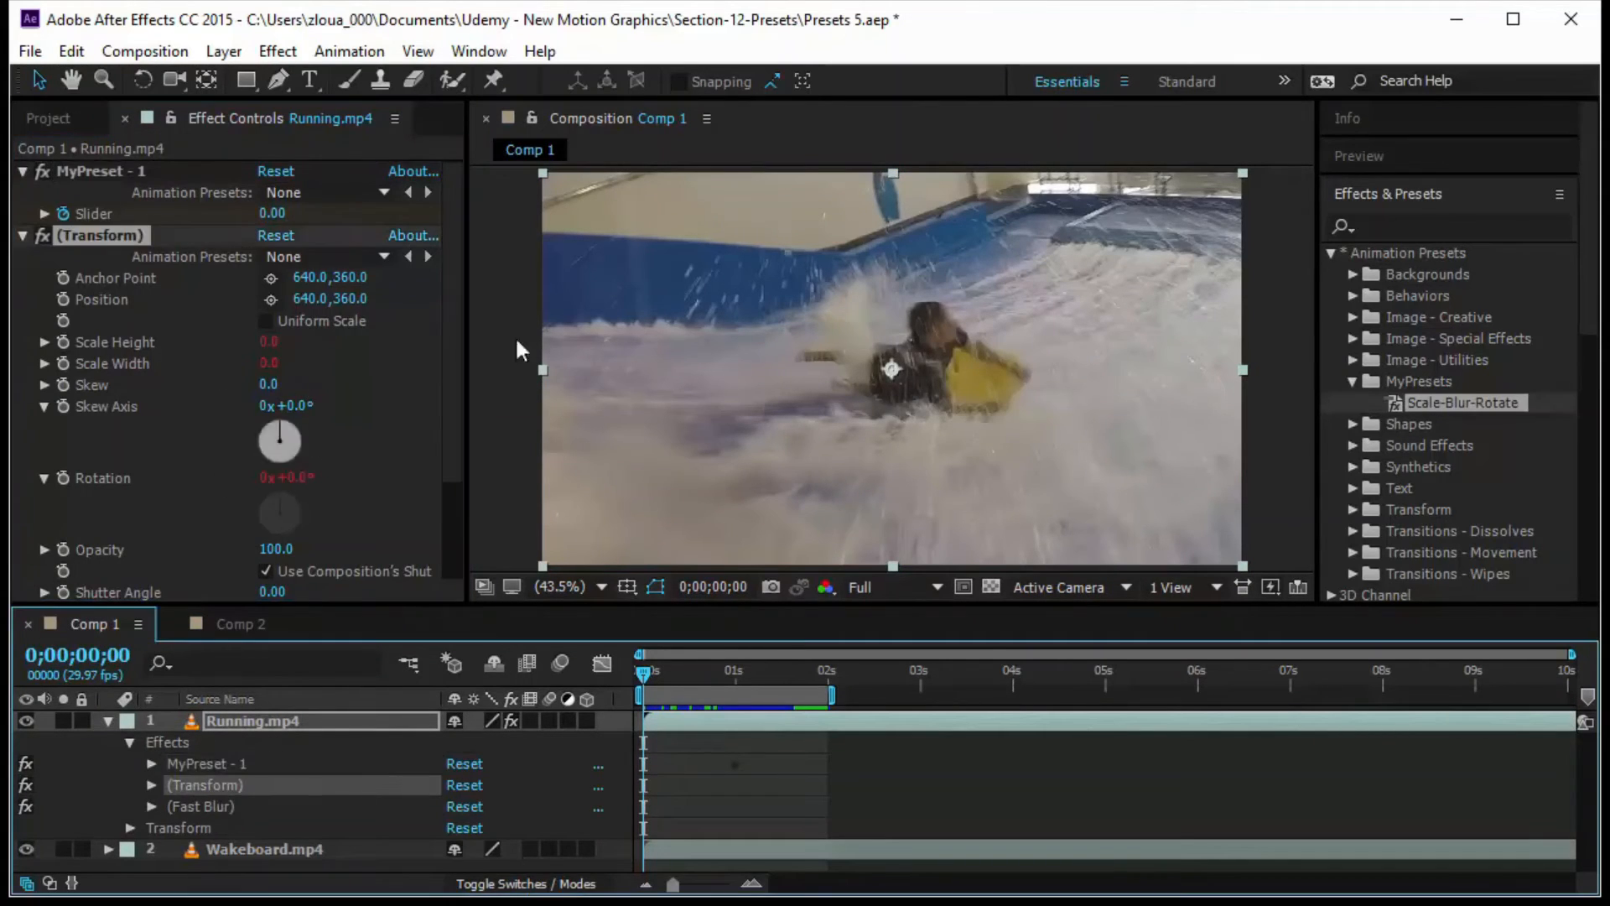
pyautogui.scroll(-3, 1445, 420)
pyautogui.scroll(-4, 1441, 470)
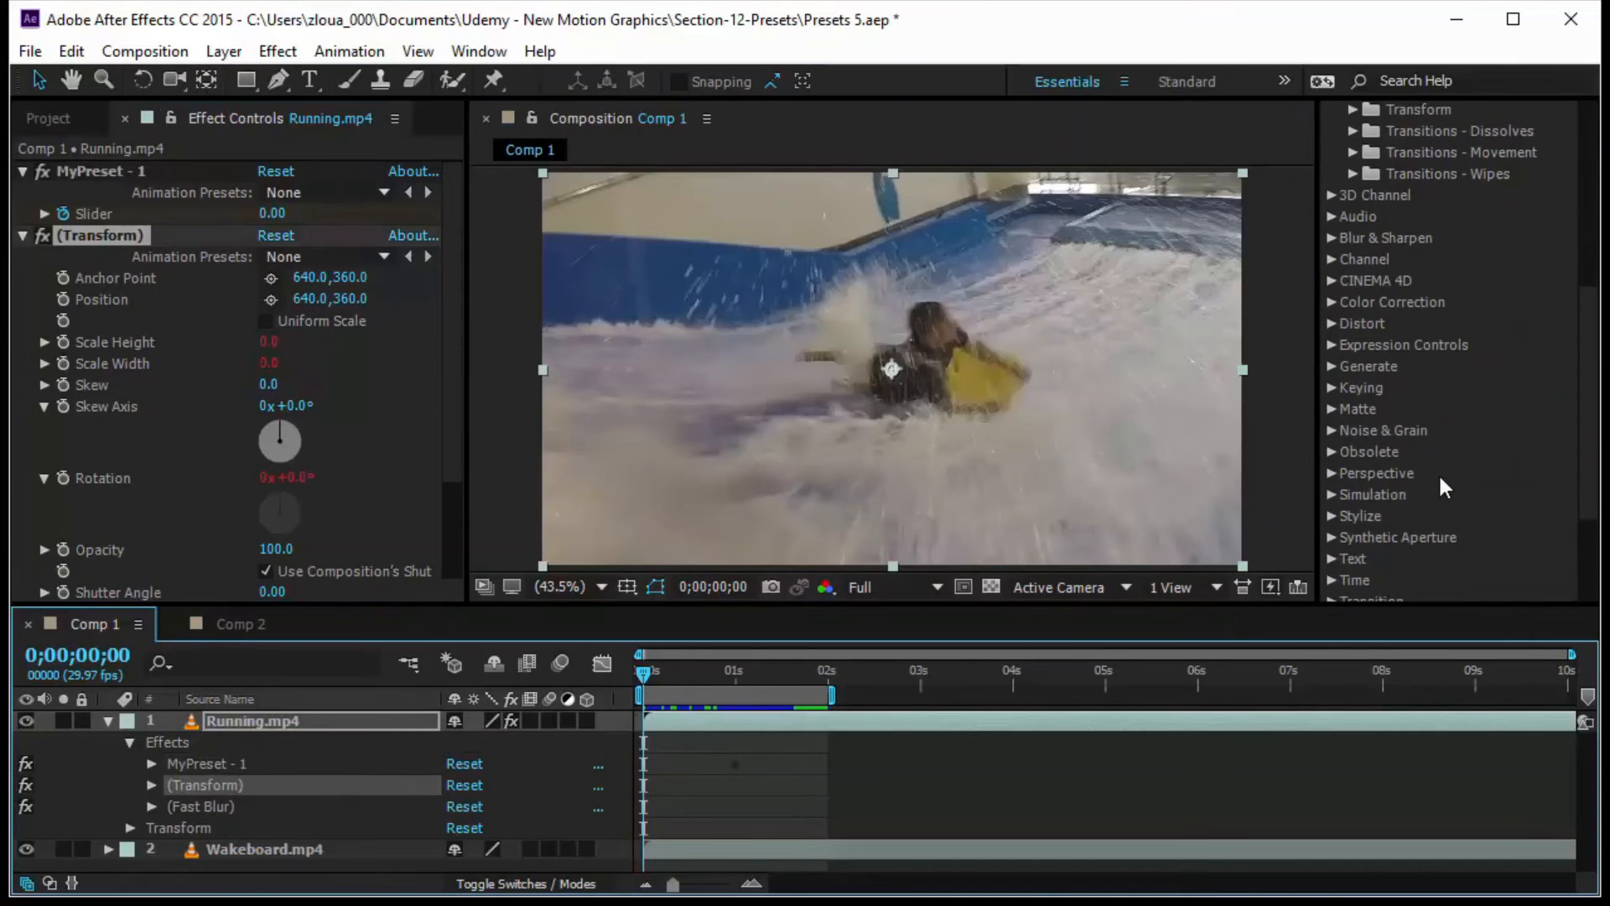
pyautogui.scroll(-3, 134, 410)
pyautogui.scroll(-1, 145, 545)
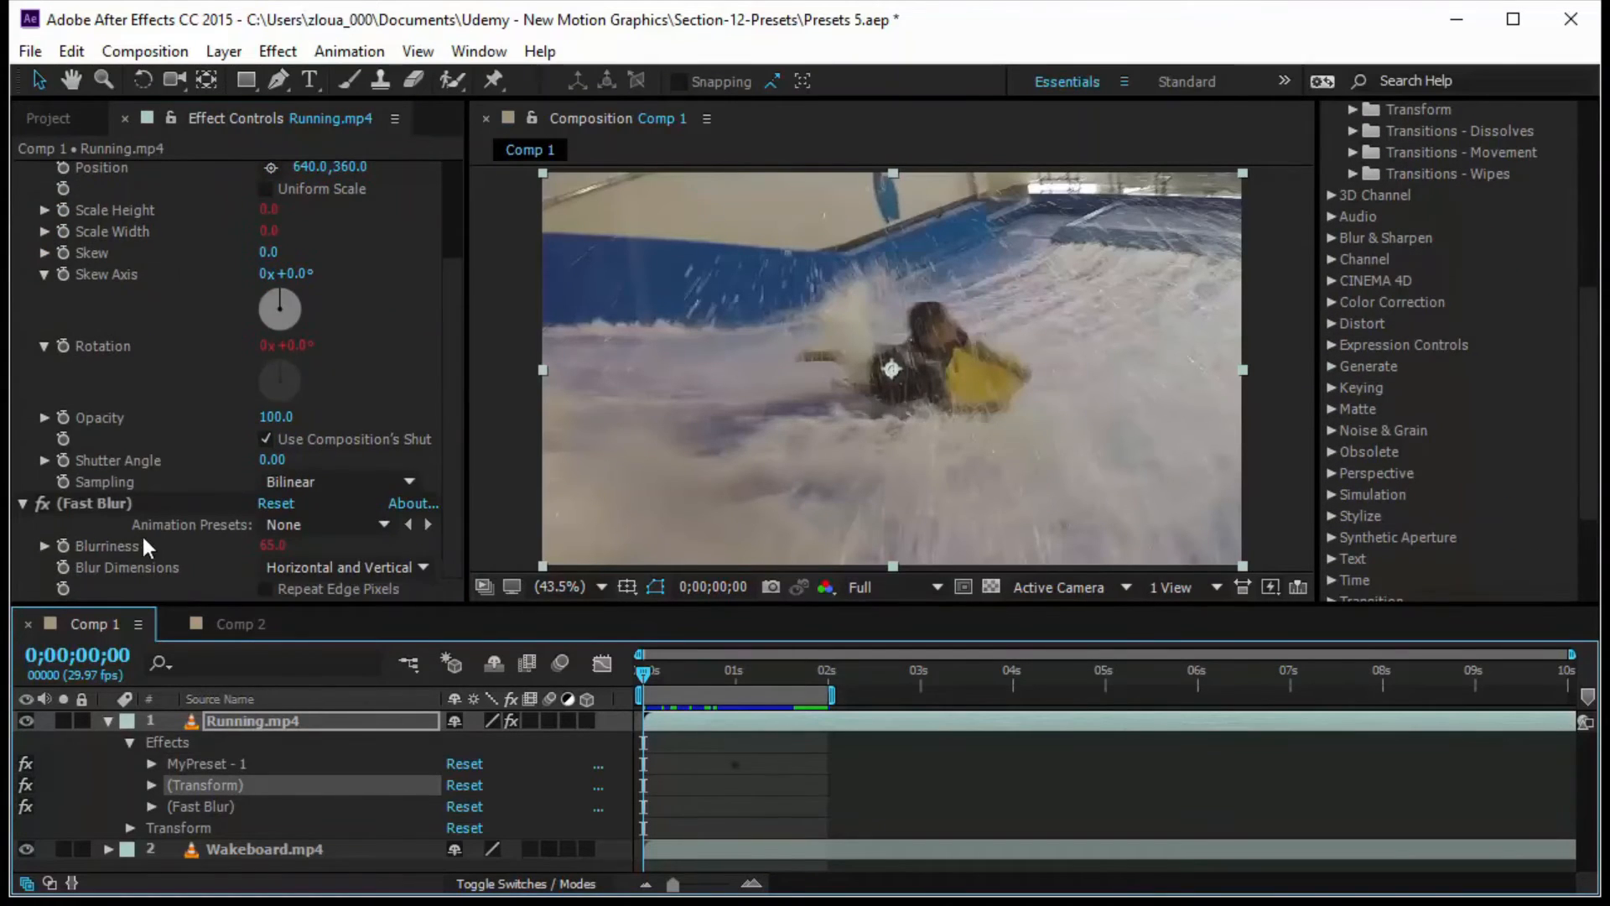
pyautogui.scroll(-2, 1479, 483)
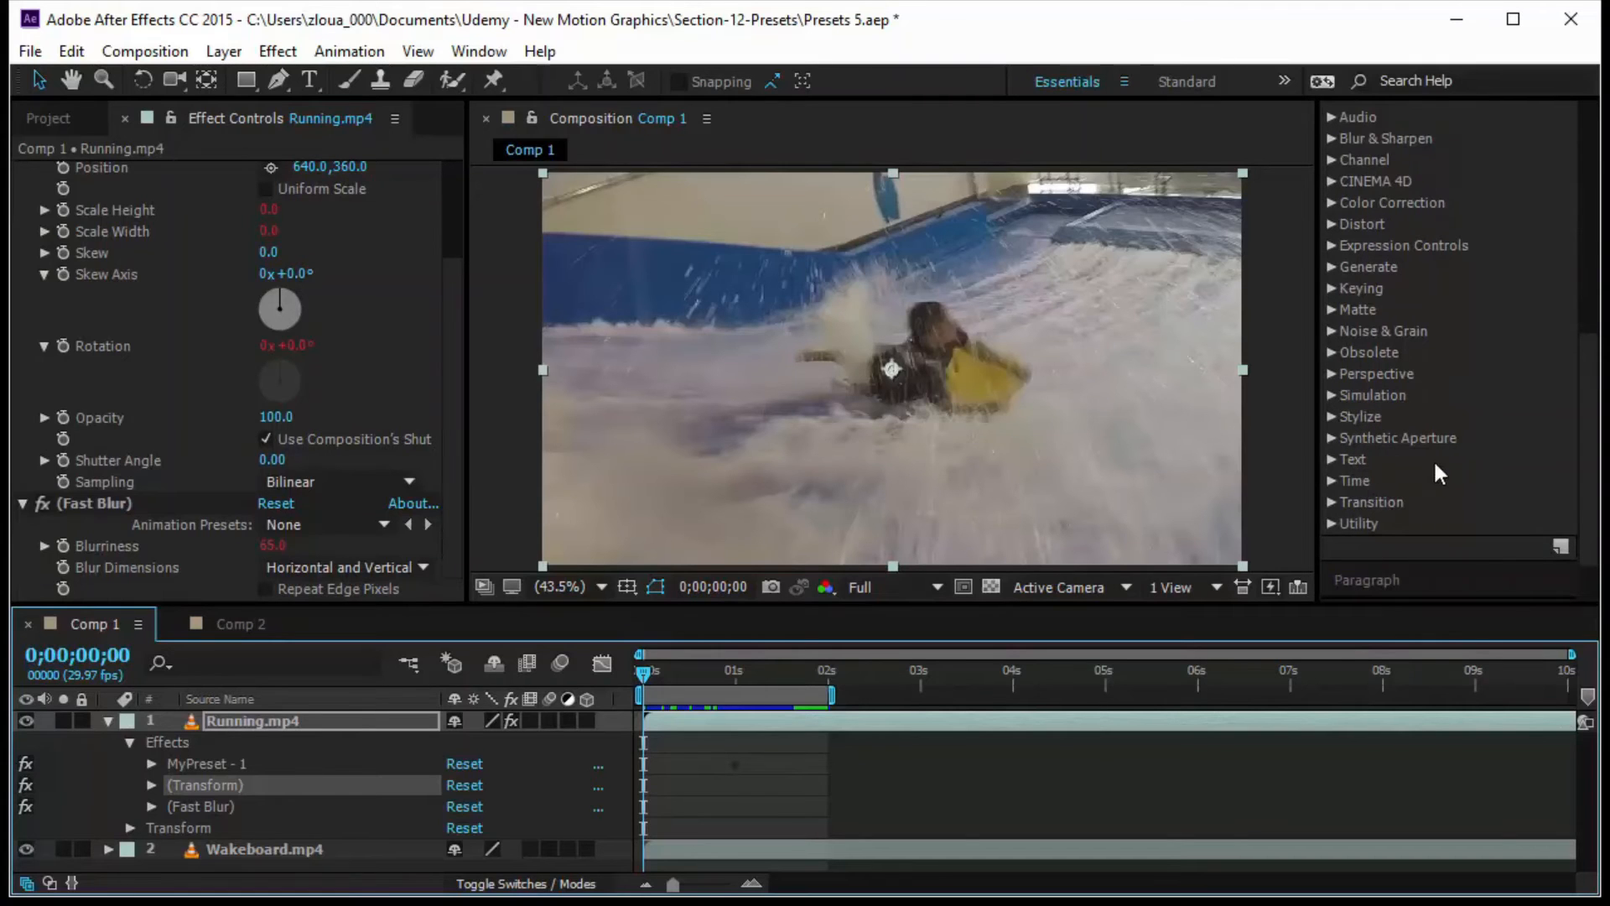
# Look through the effect categories and Animation Presets, including the contents of the Behaviors and MyPresets folders.
pyautogui.scroll(4, 1435, 464)
pyautogui.scroll(-3, 1384, 543)
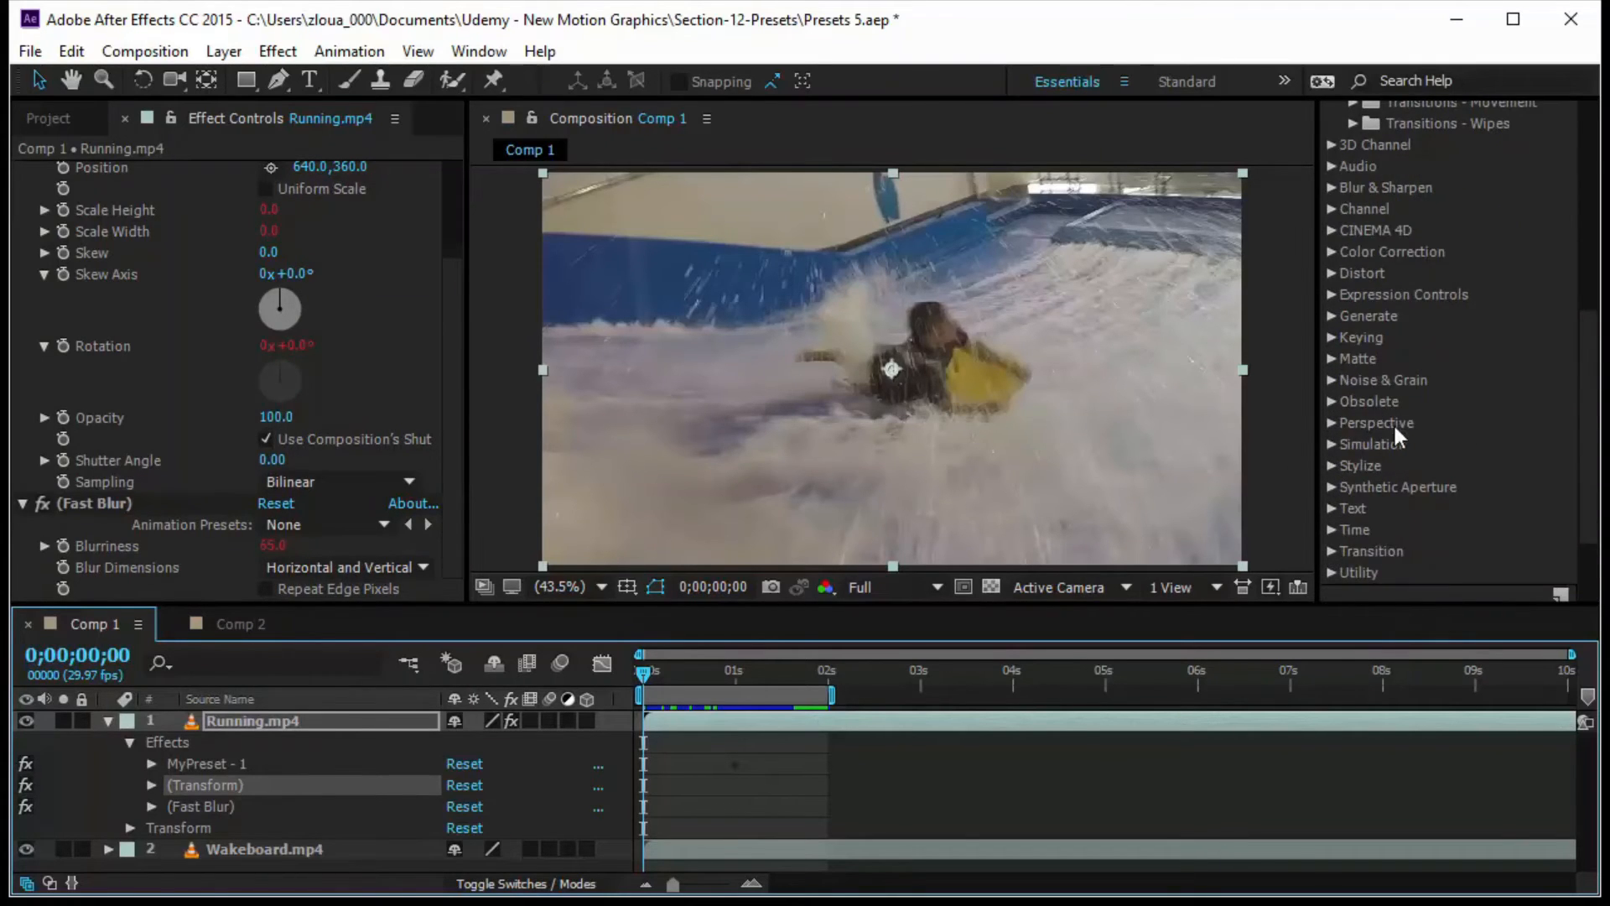
pyautogui.scroll(8, 1396, 429)
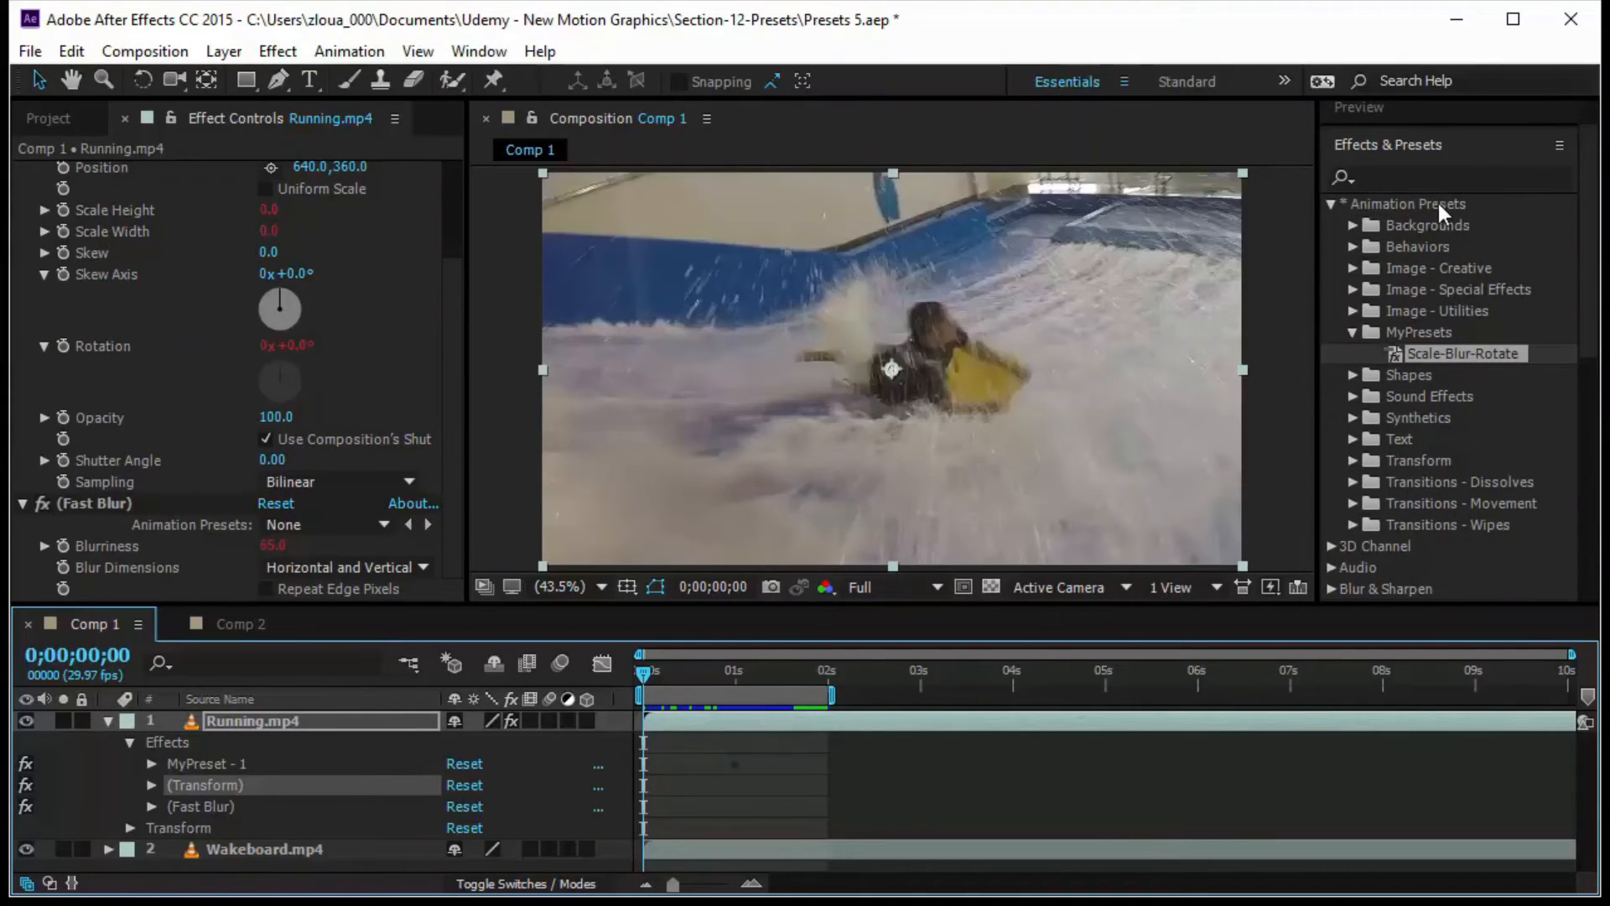
pyautogui.click(1353, 246)
pyautogui.scroll(-2, 1446, 570)
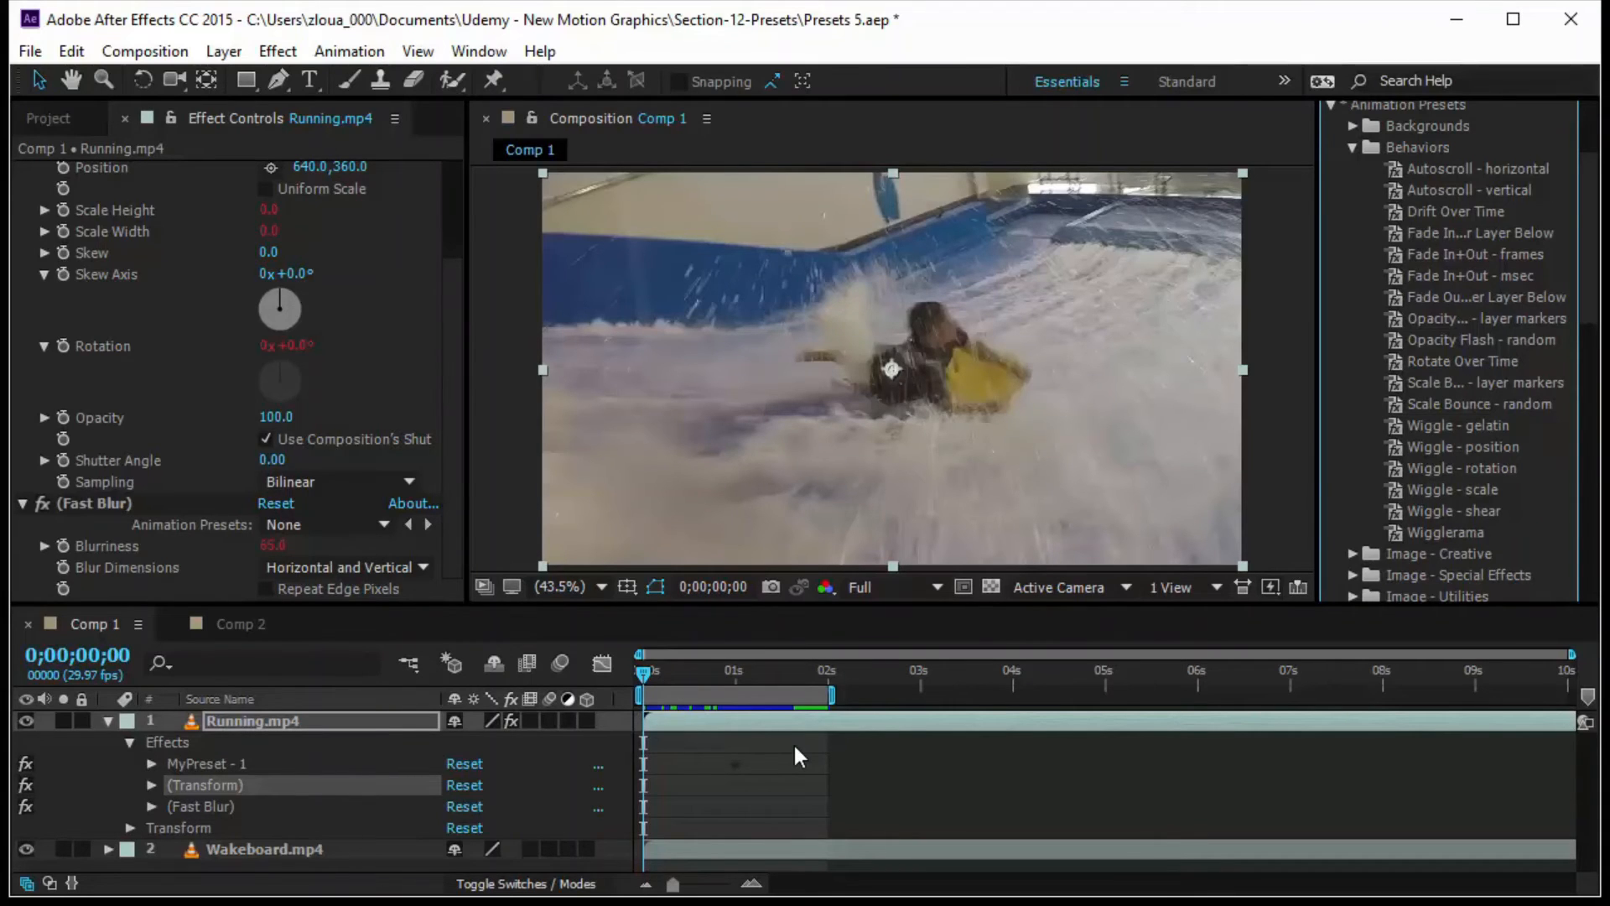
pyautogui.scroll(3, 1369, 360)
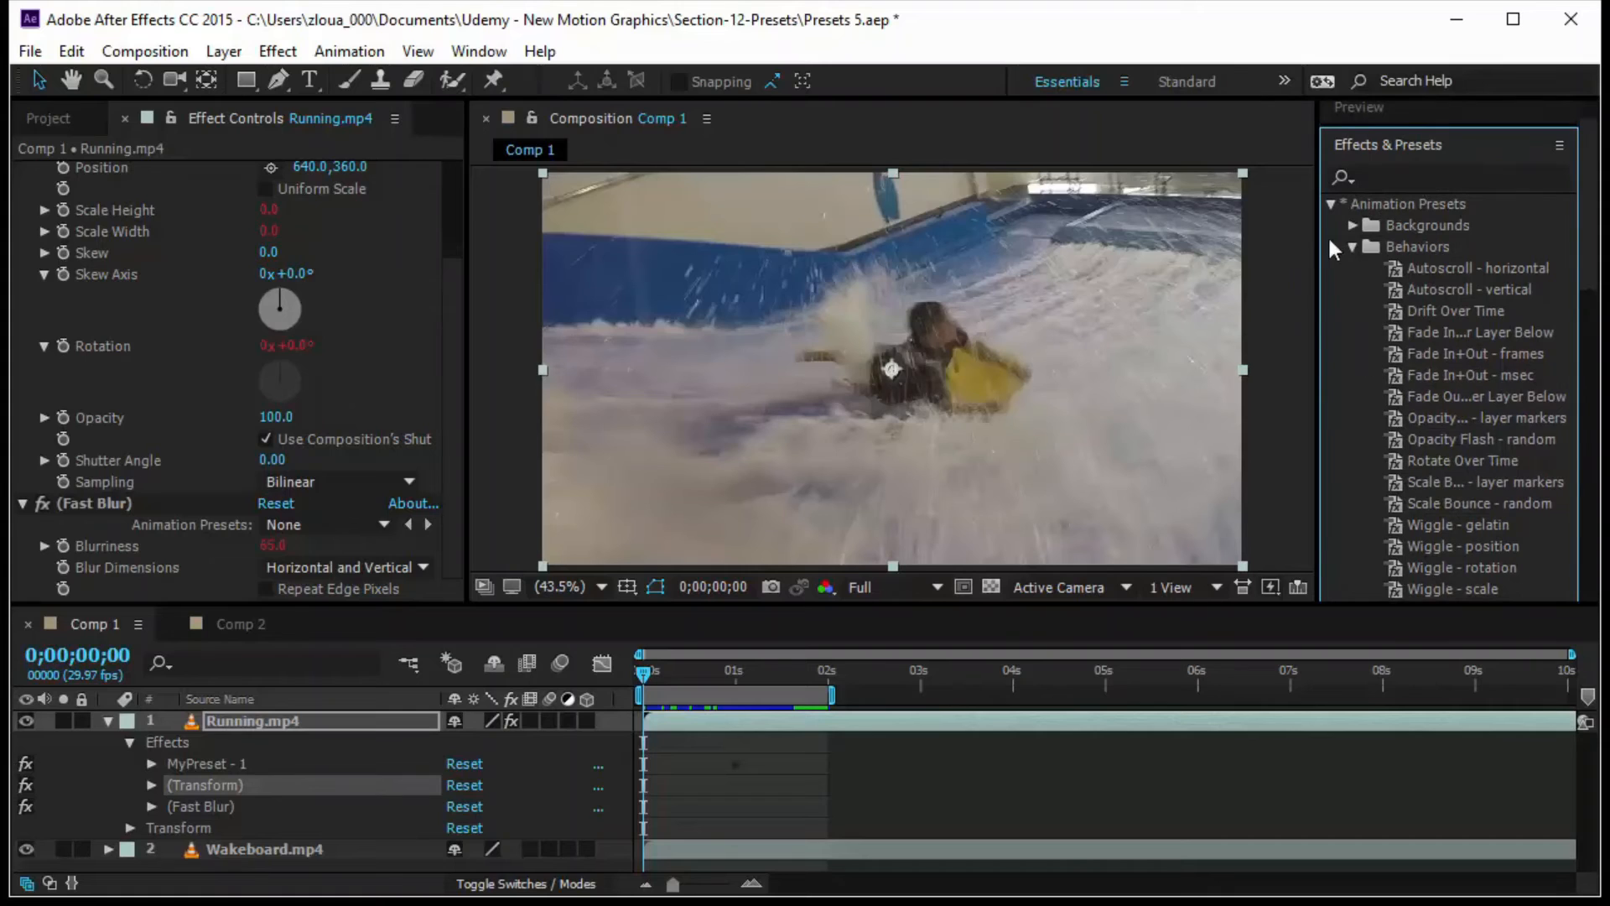
pyautogui.click(1350, 245)
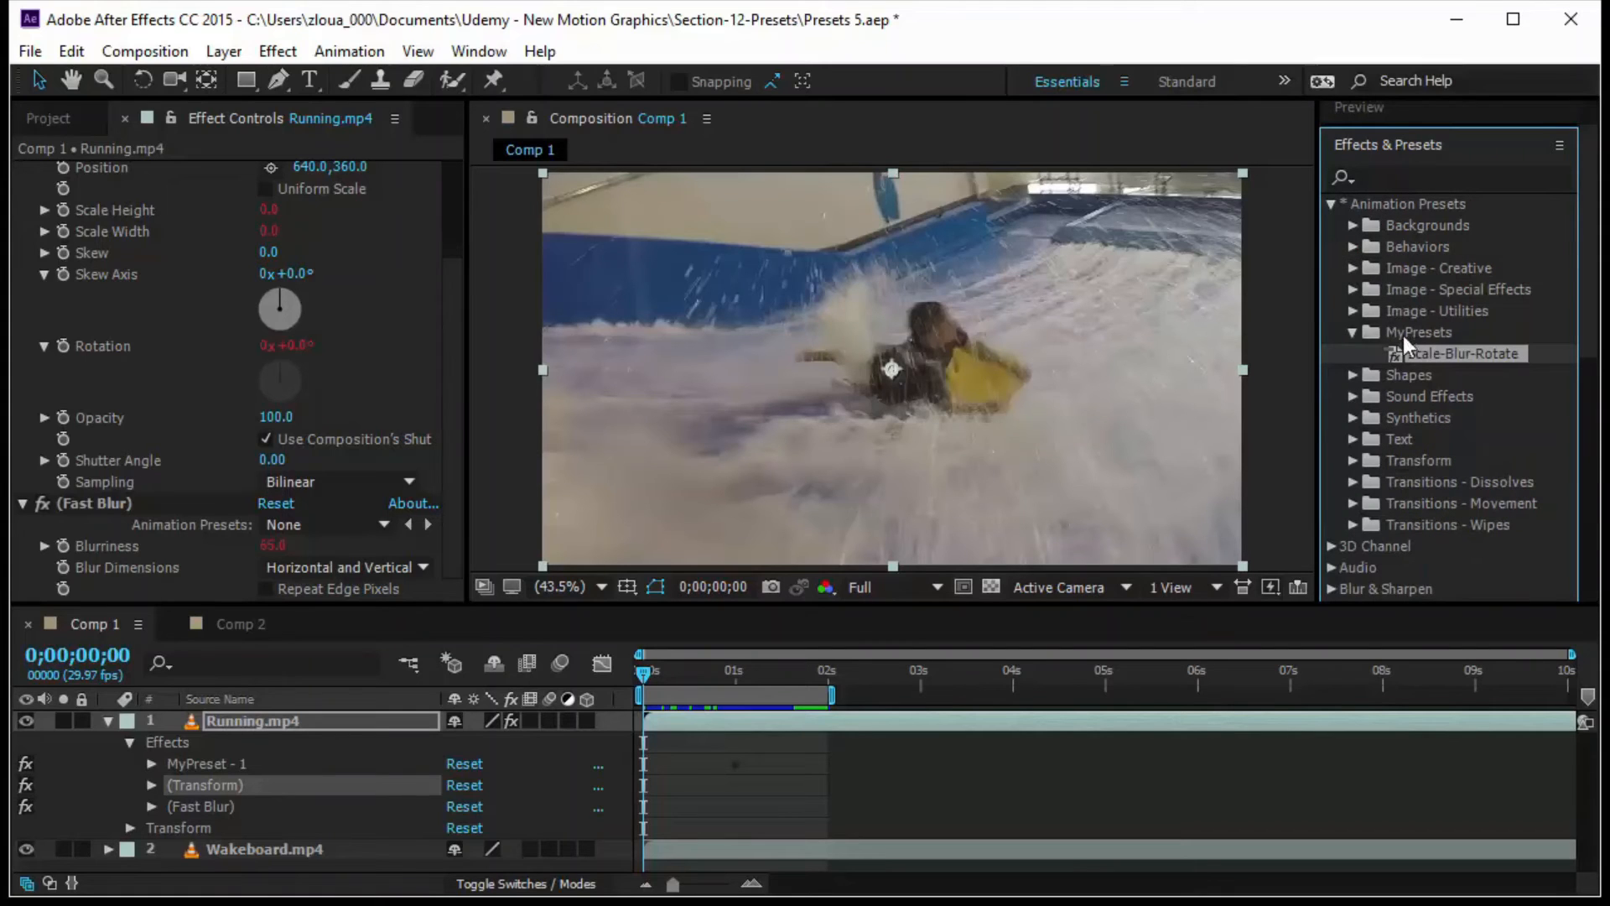
pyautogui.click(1350, 330)
pyautogui.click(1350, 331)
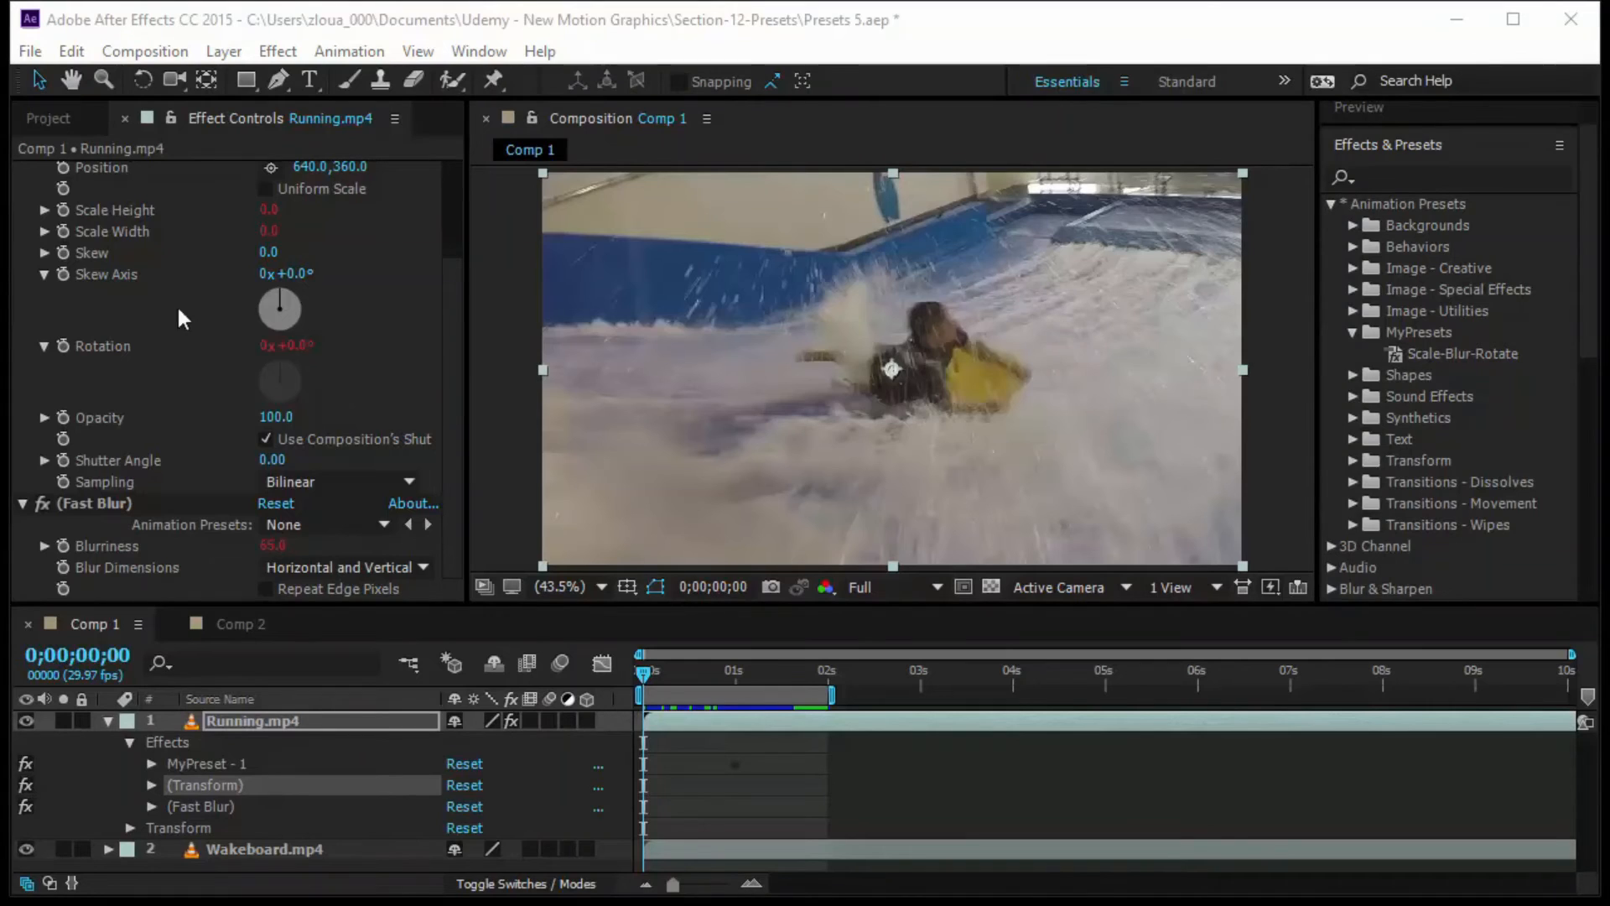
pyautogui.scroll(3, 344, 285)
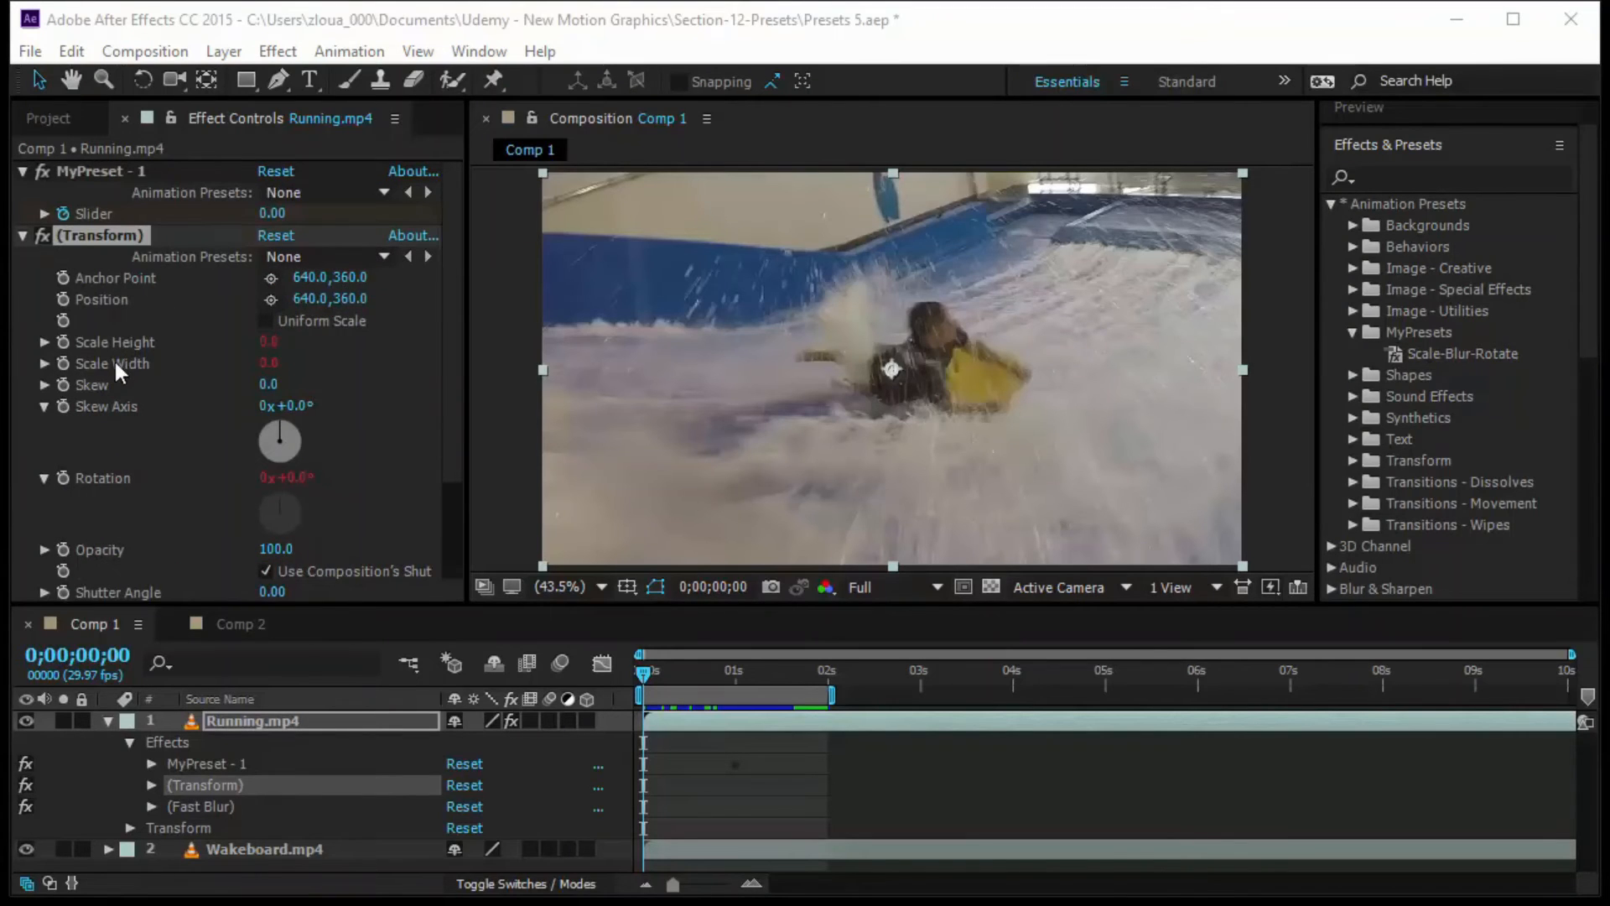
pyautogui.scroll(-3, 1483, 335)
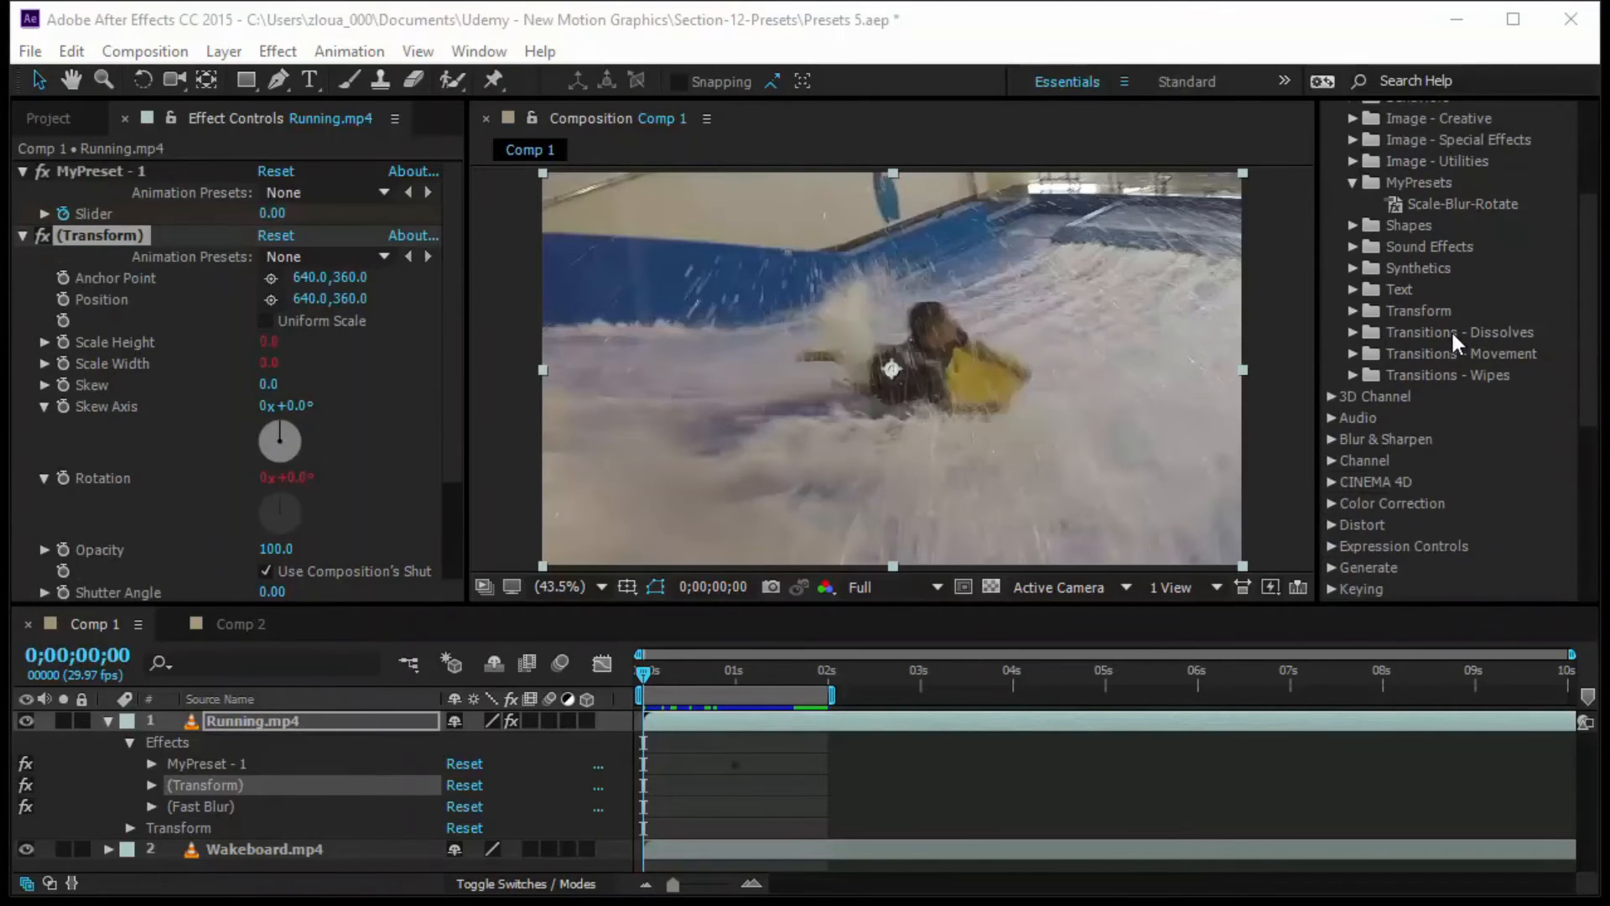
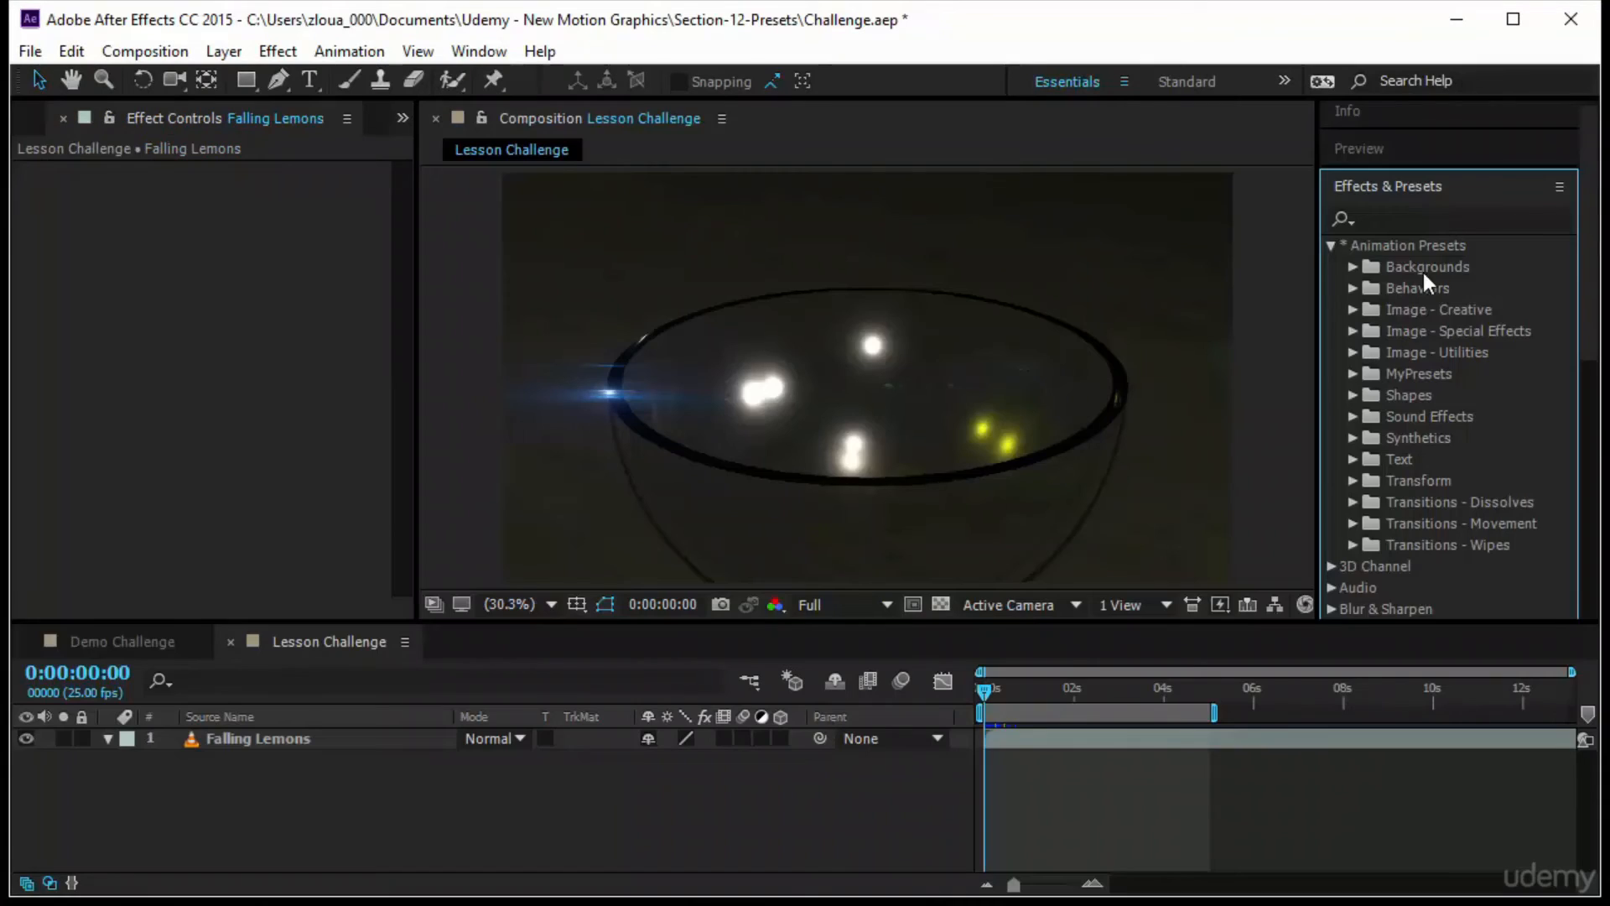
# Collapse the Animation Presets list, then enlarge the Lesson Challenge viewer and show the Preview playback controls.
pyautogui.click(1332, 245)
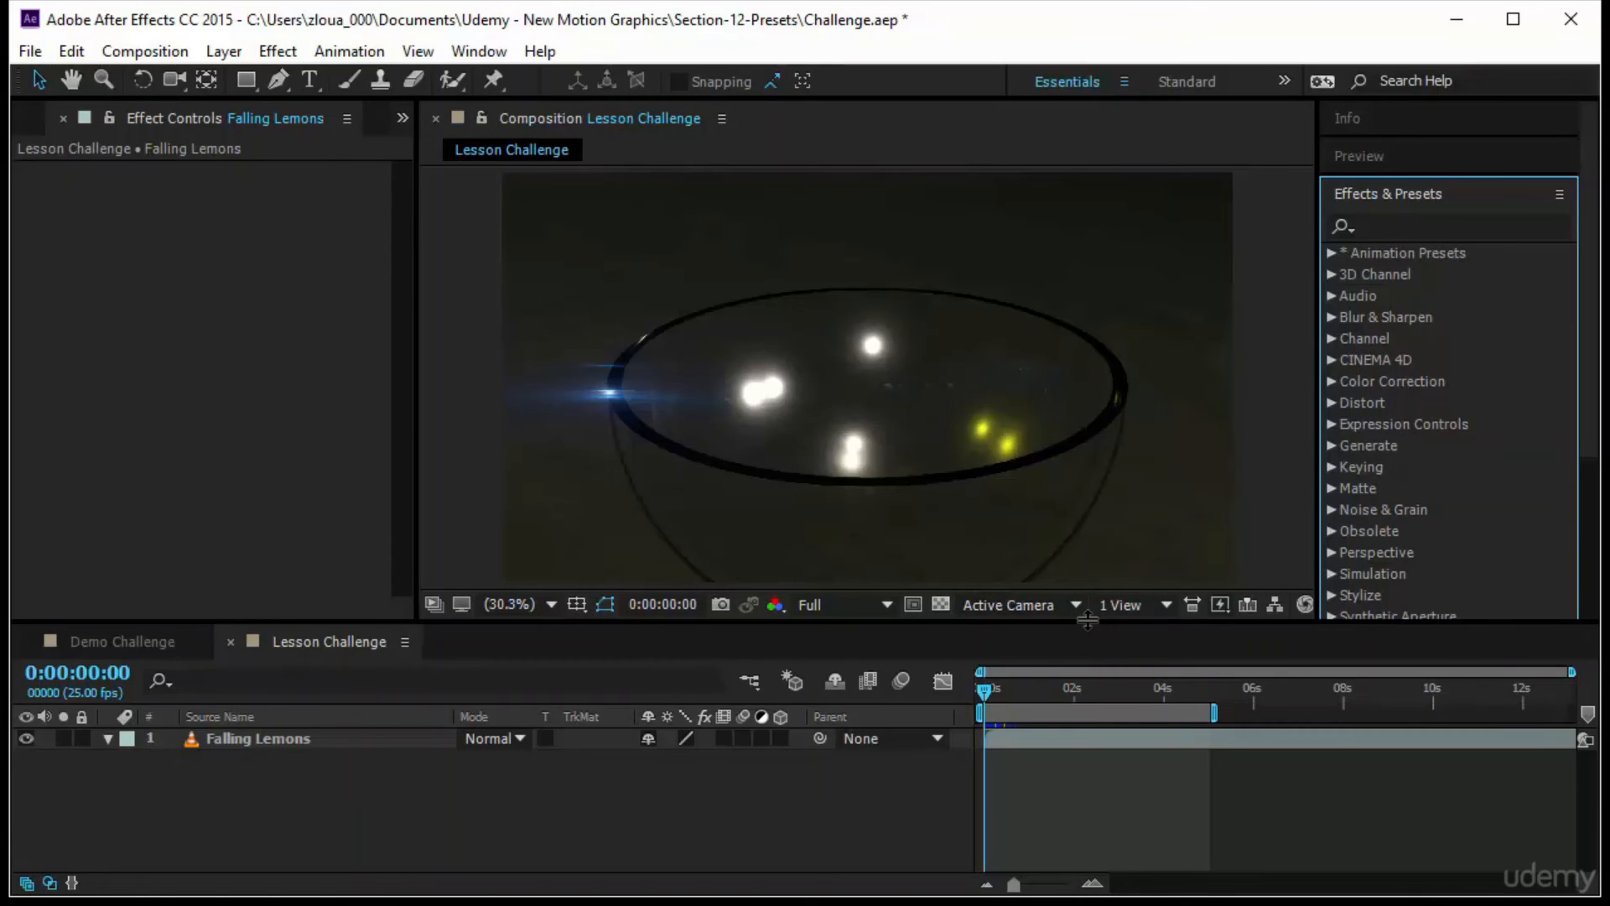
pyautogui.moveTo(1082, 623); pyautogui.dragTo(1082, 683)
pyautogui.click(1388, 160)
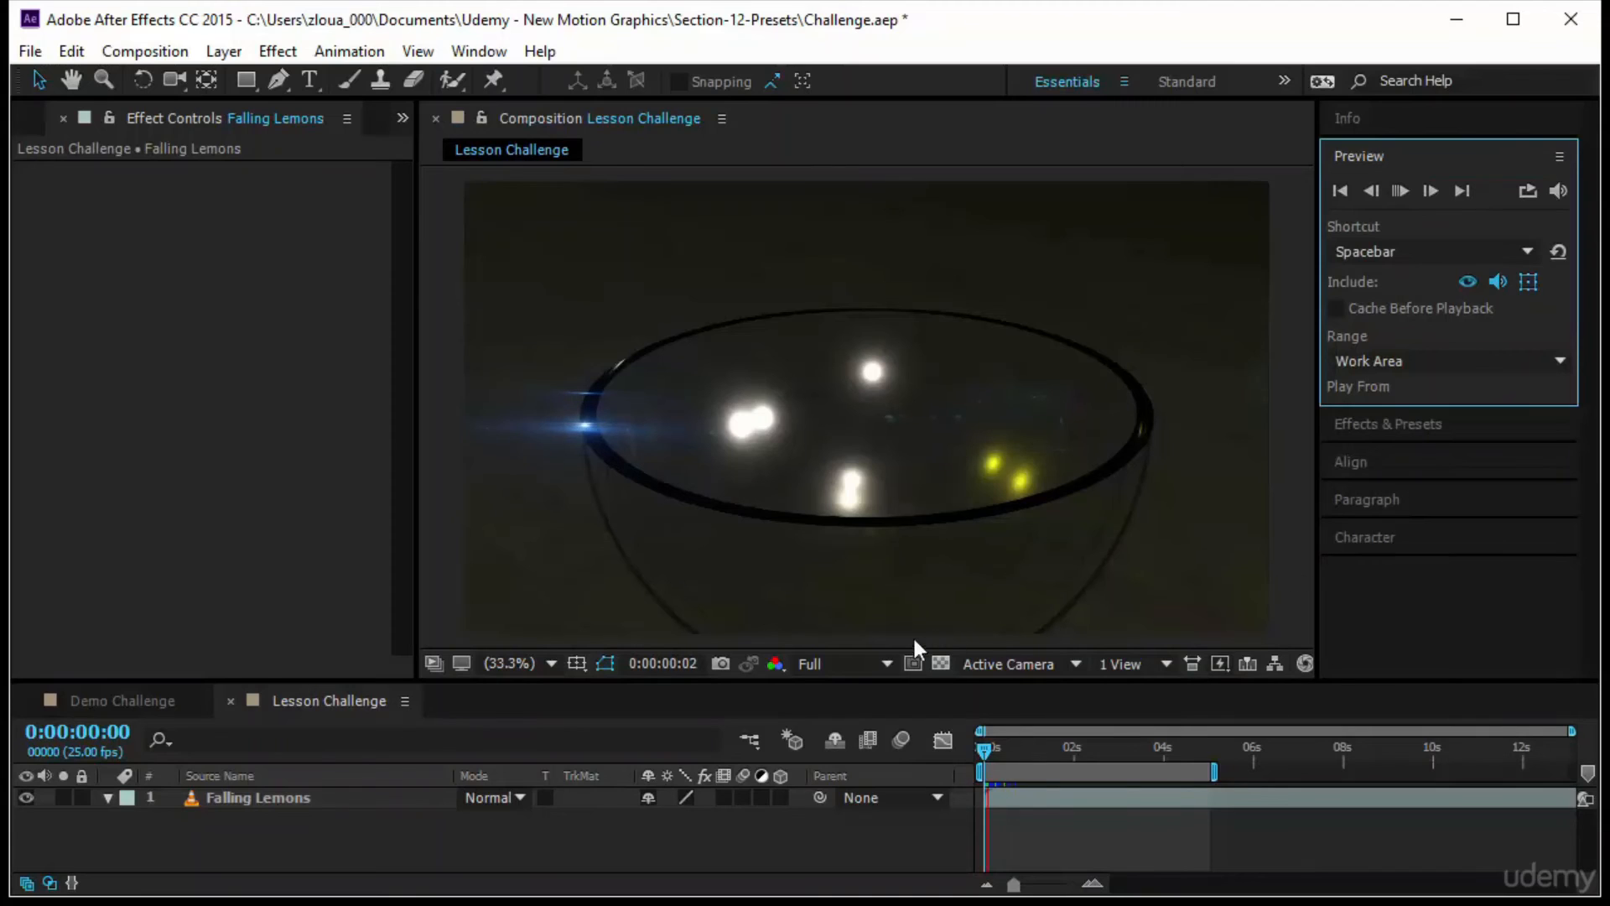
# Set the Lesson Challenge viewer to Quarter resolution with Adaptive Resolution fast previews, and give the timeline more height.
pyautogui.click(872, 664)
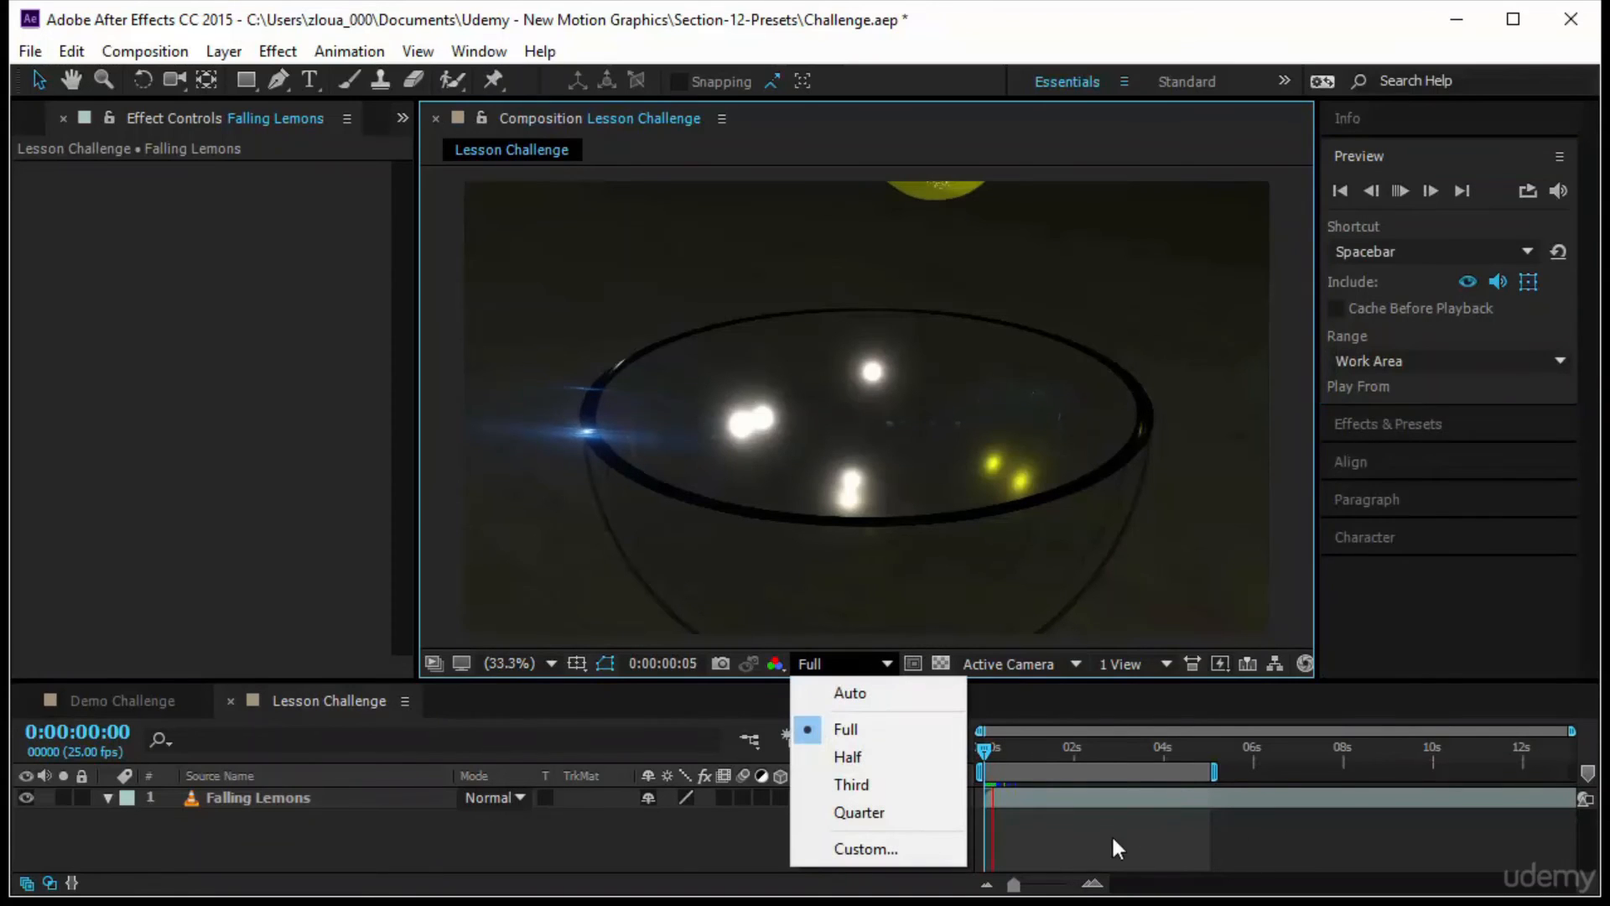
pyautogui.click(897, 811)
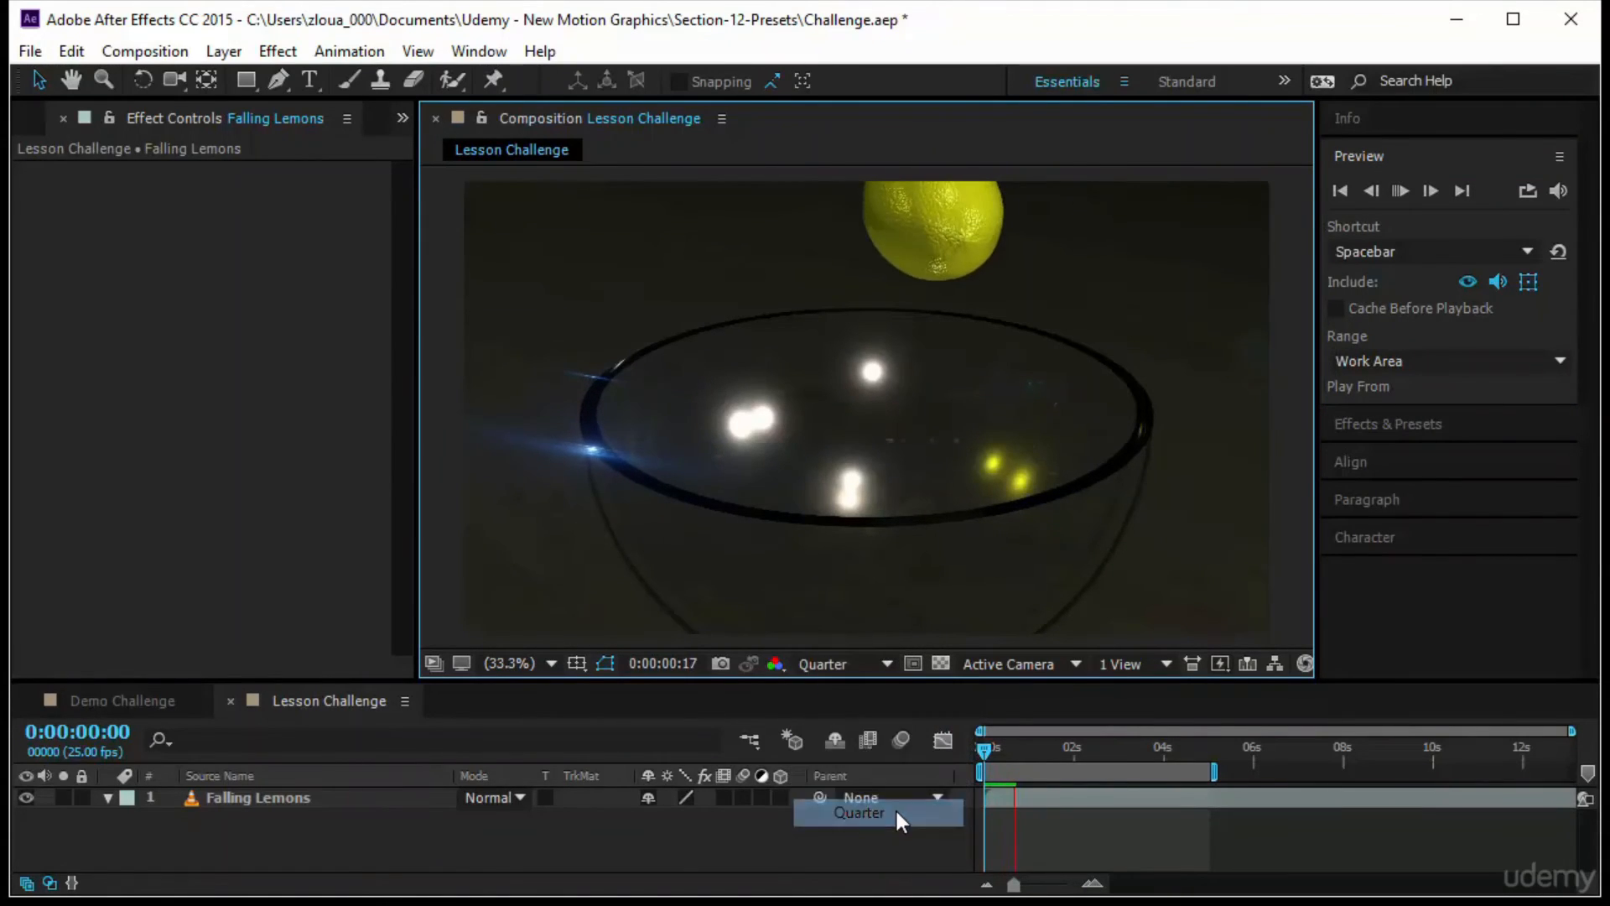
pyautogui.click(1221, 665)
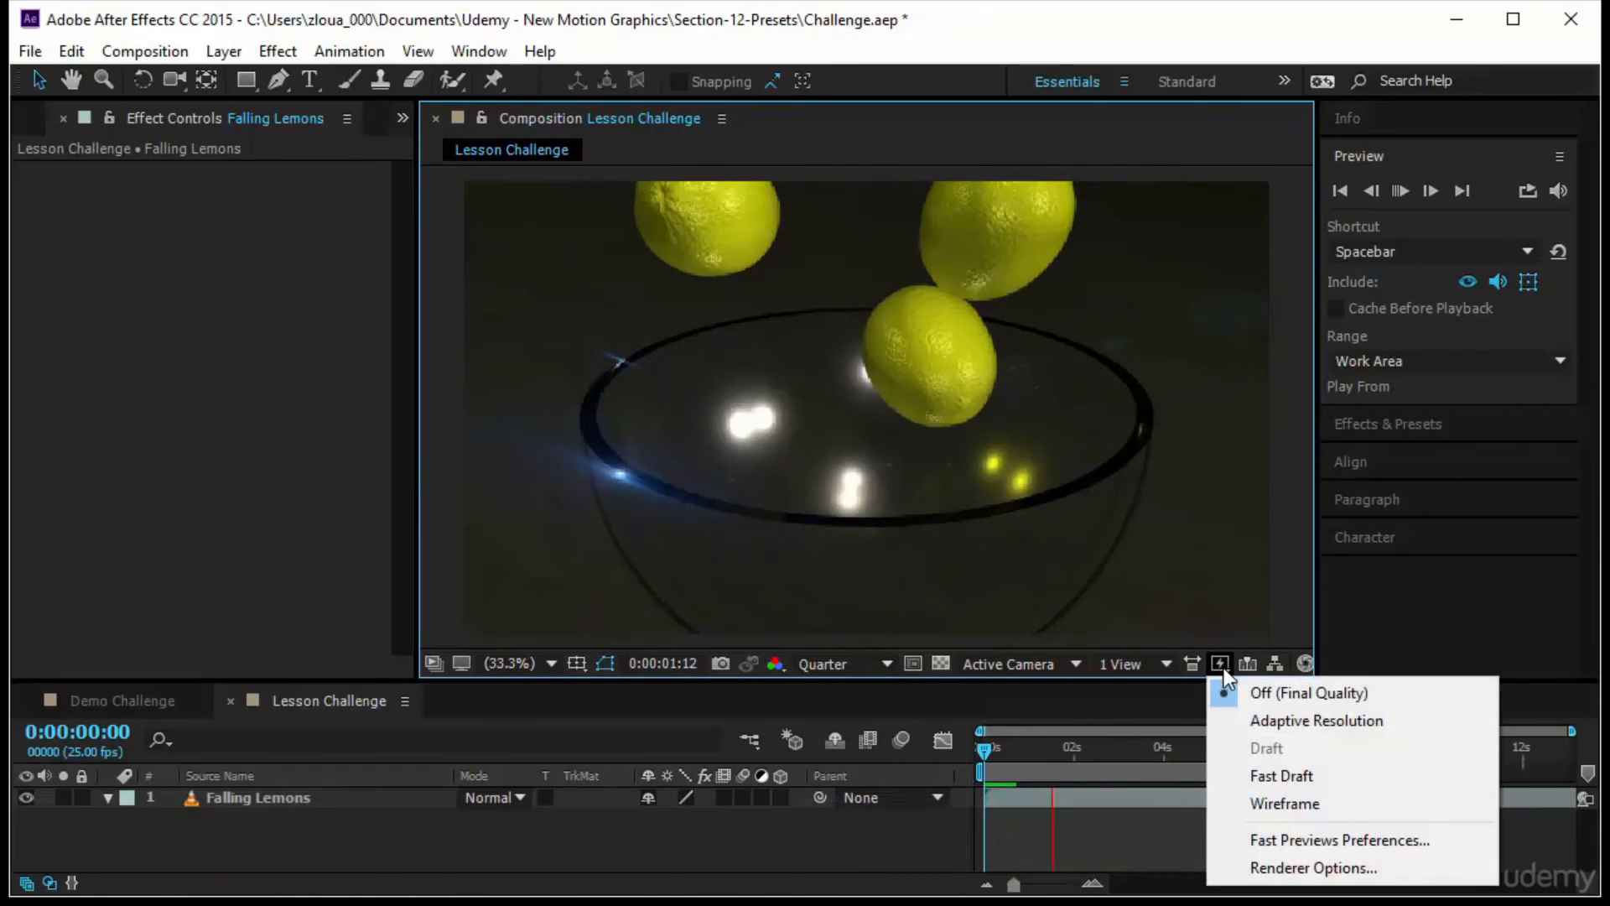
pyautogui.click(1240, 719)
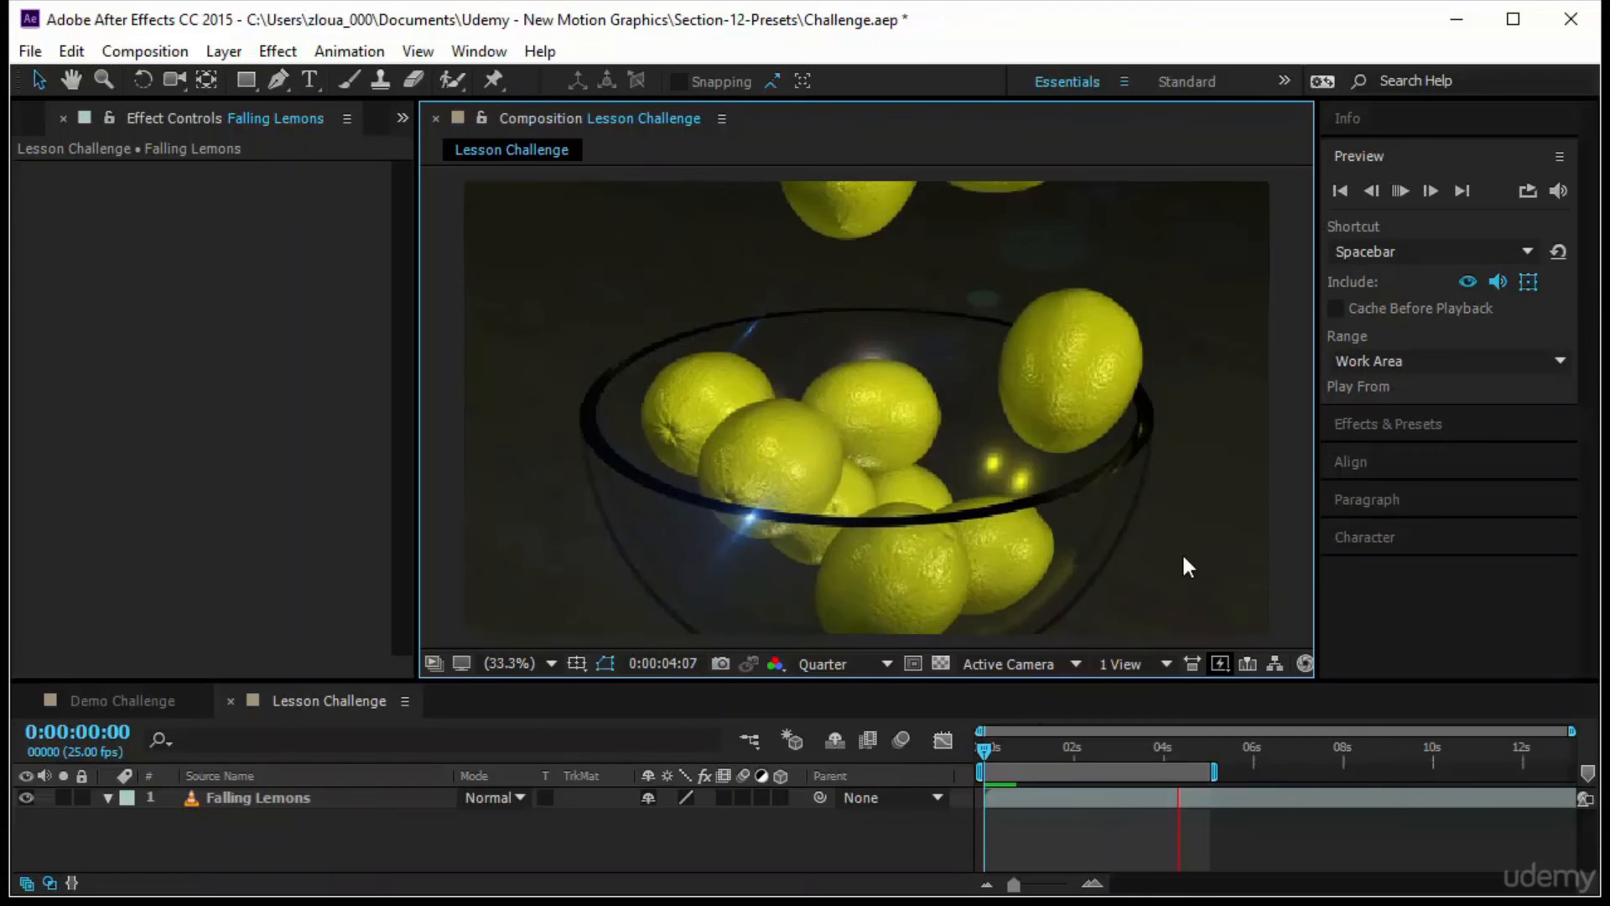
pyautogui.moveTo(1113, 681); pyautogui.dragTo(1166, 625)
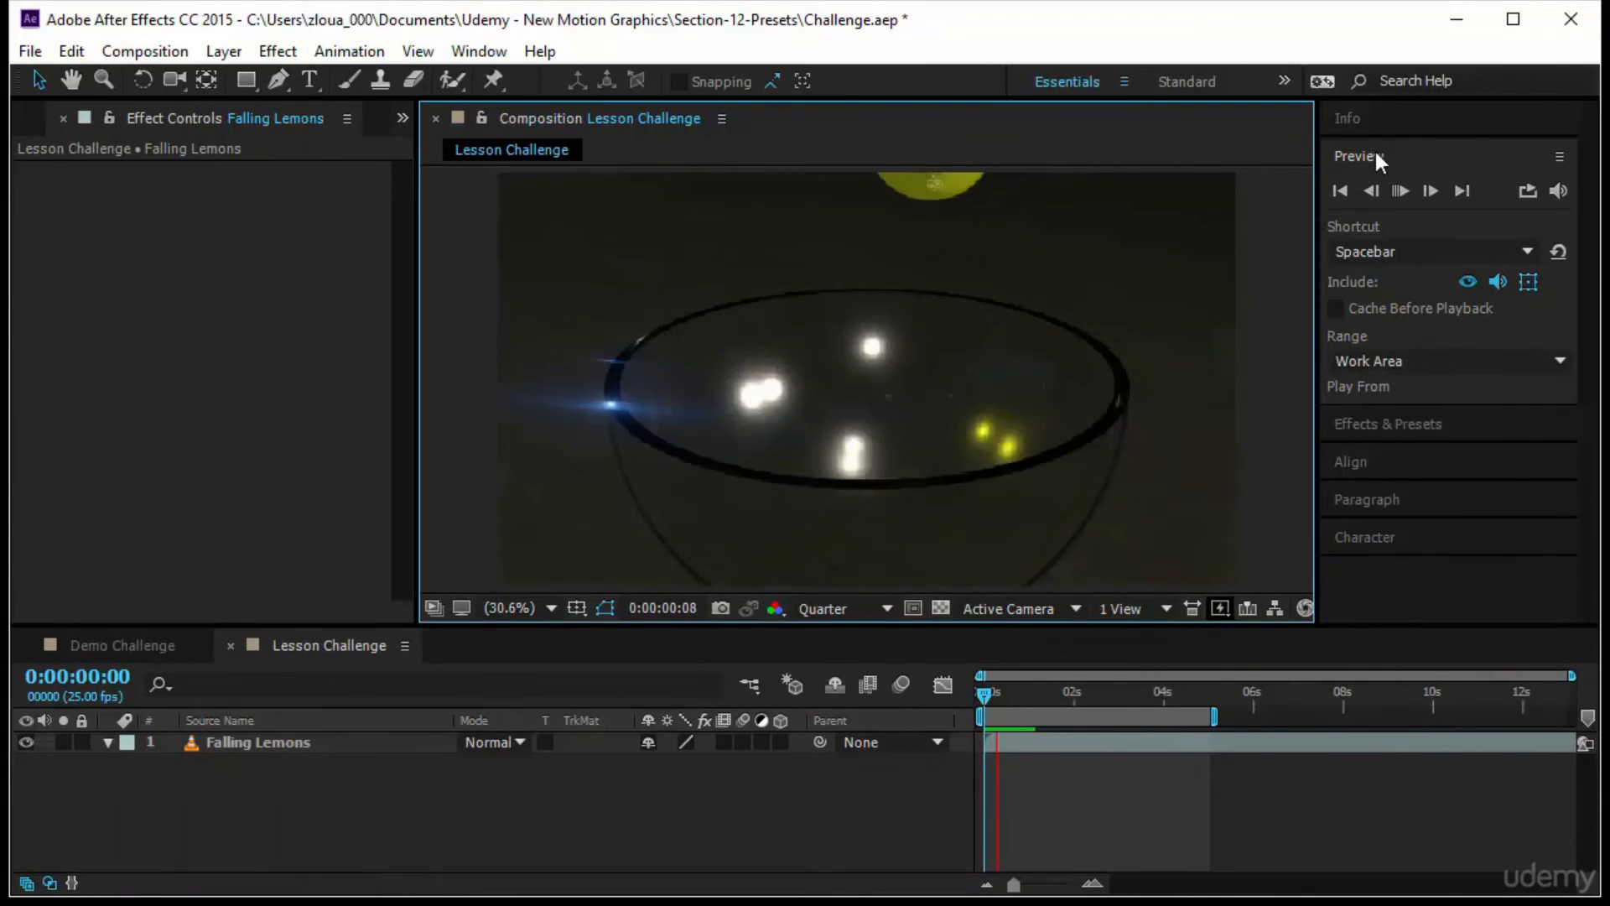
# Apply the Venetian Blinds preset from the Transitions - Wipes animation presets to the Falling Lemons layer.
pyautogui.click(1375, 155)
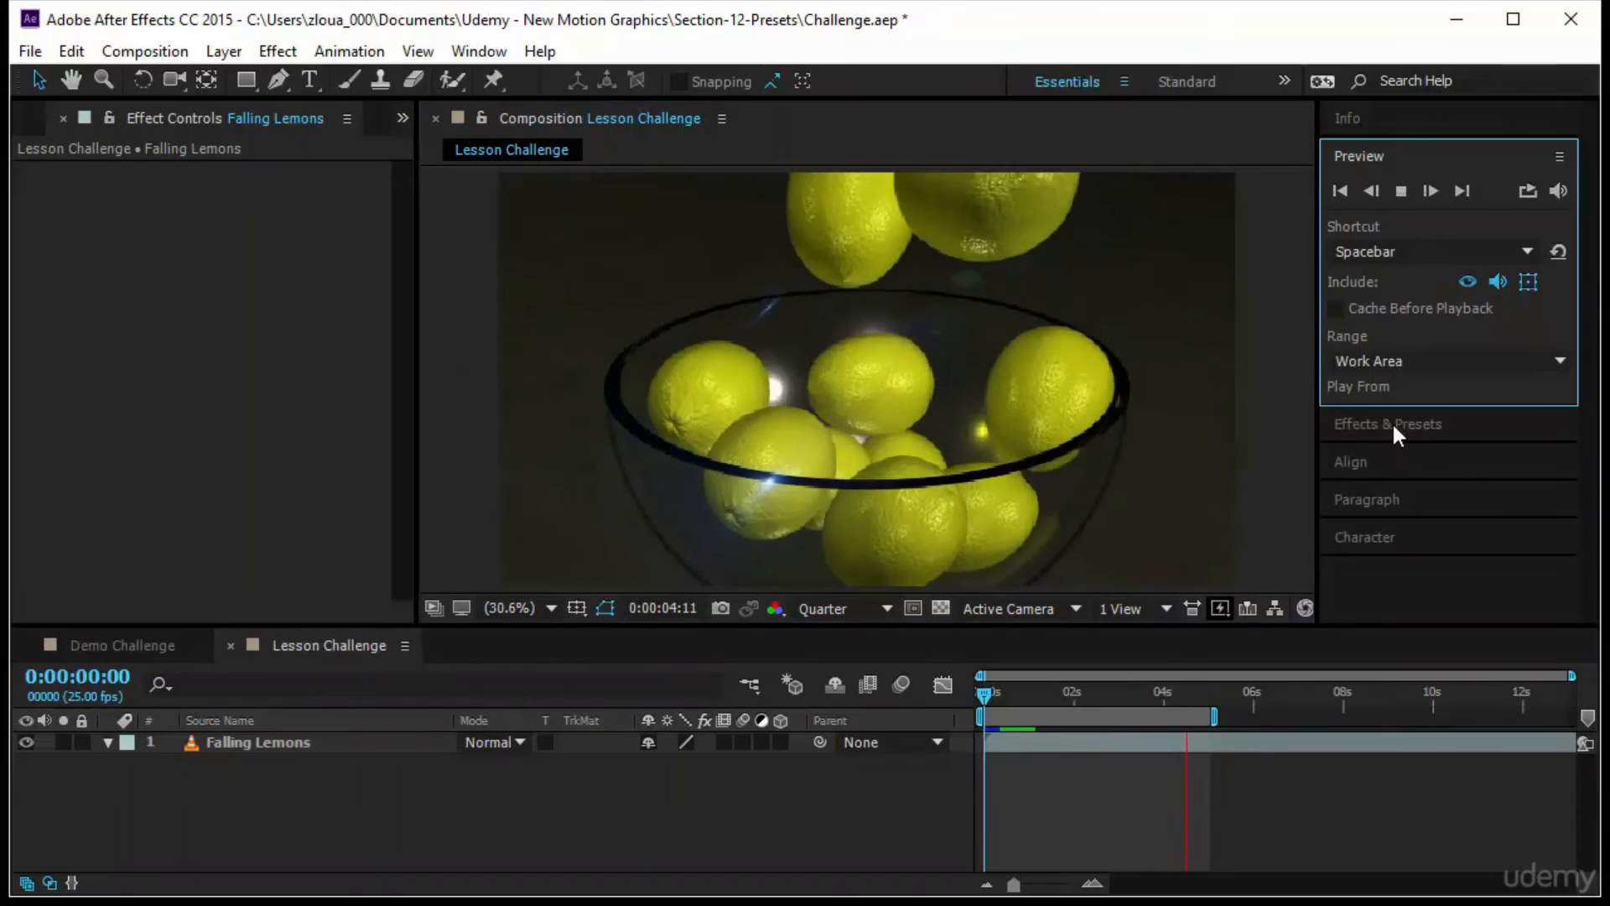
pyautogui.click(1393, 421)
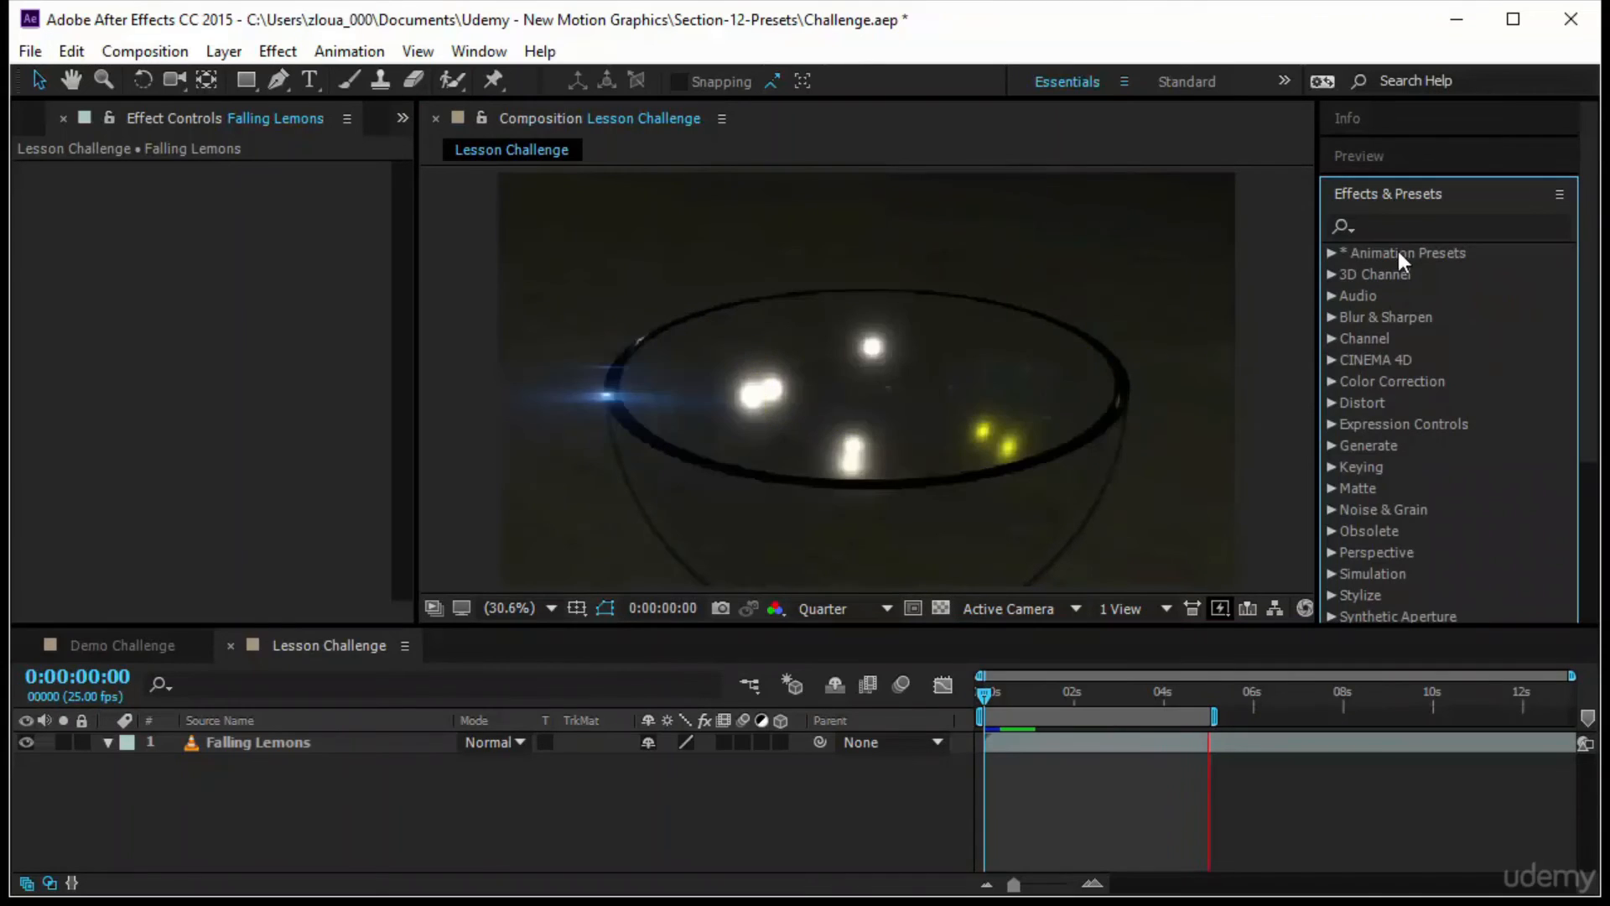
pyautogui.click(1330, 253)
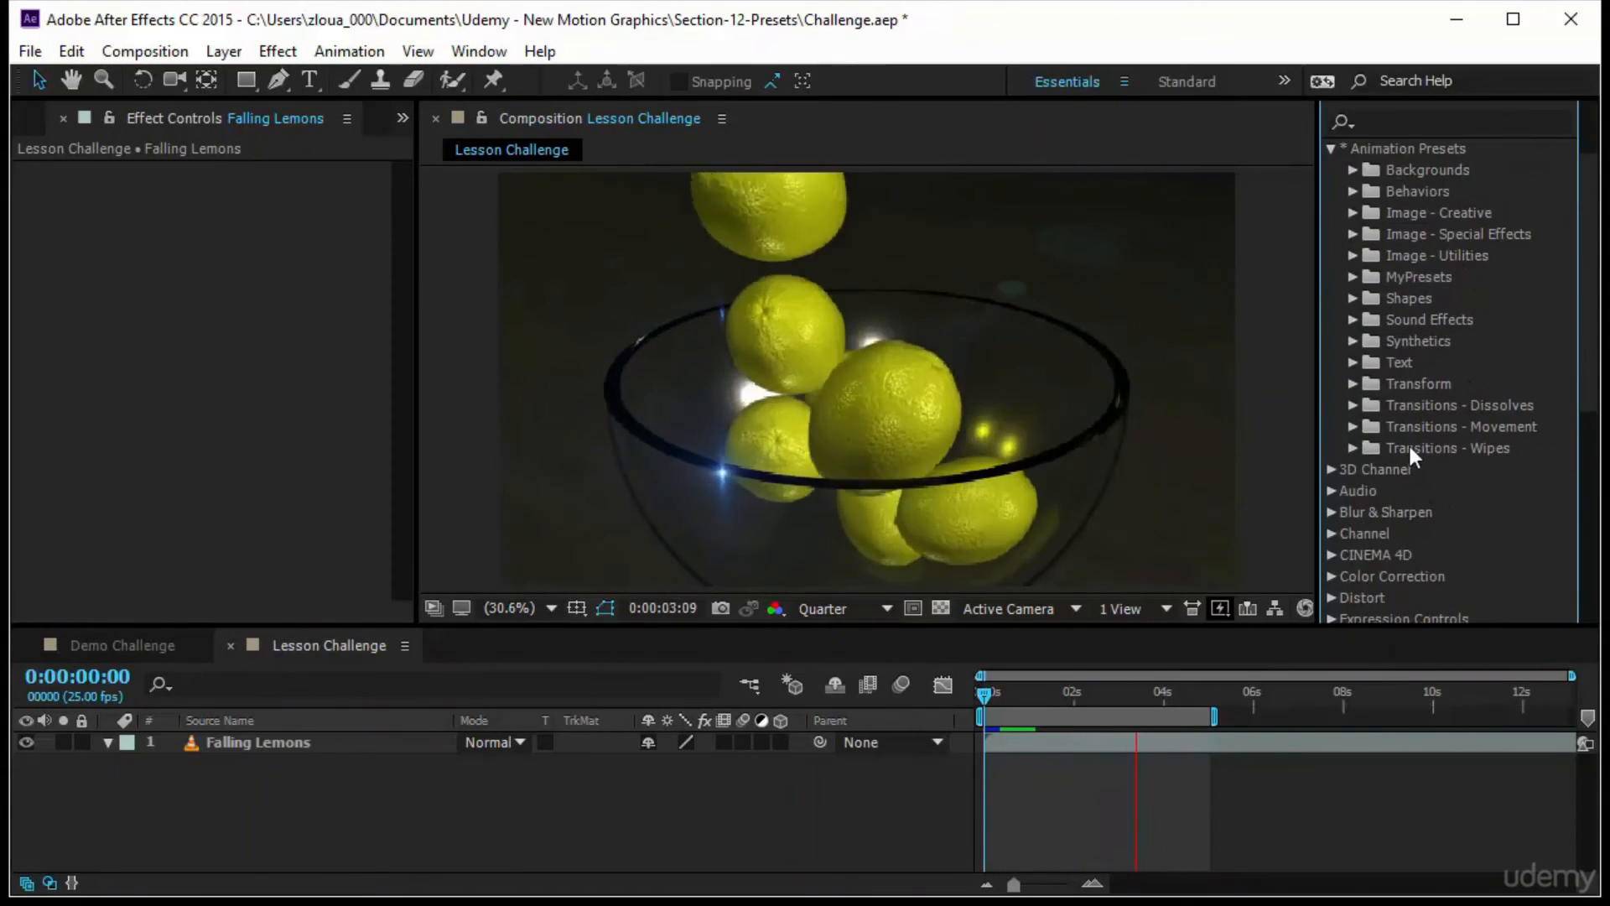
pyautogui.click(1354, 448)
pyautogui.scroll(-8, 1466, 444)
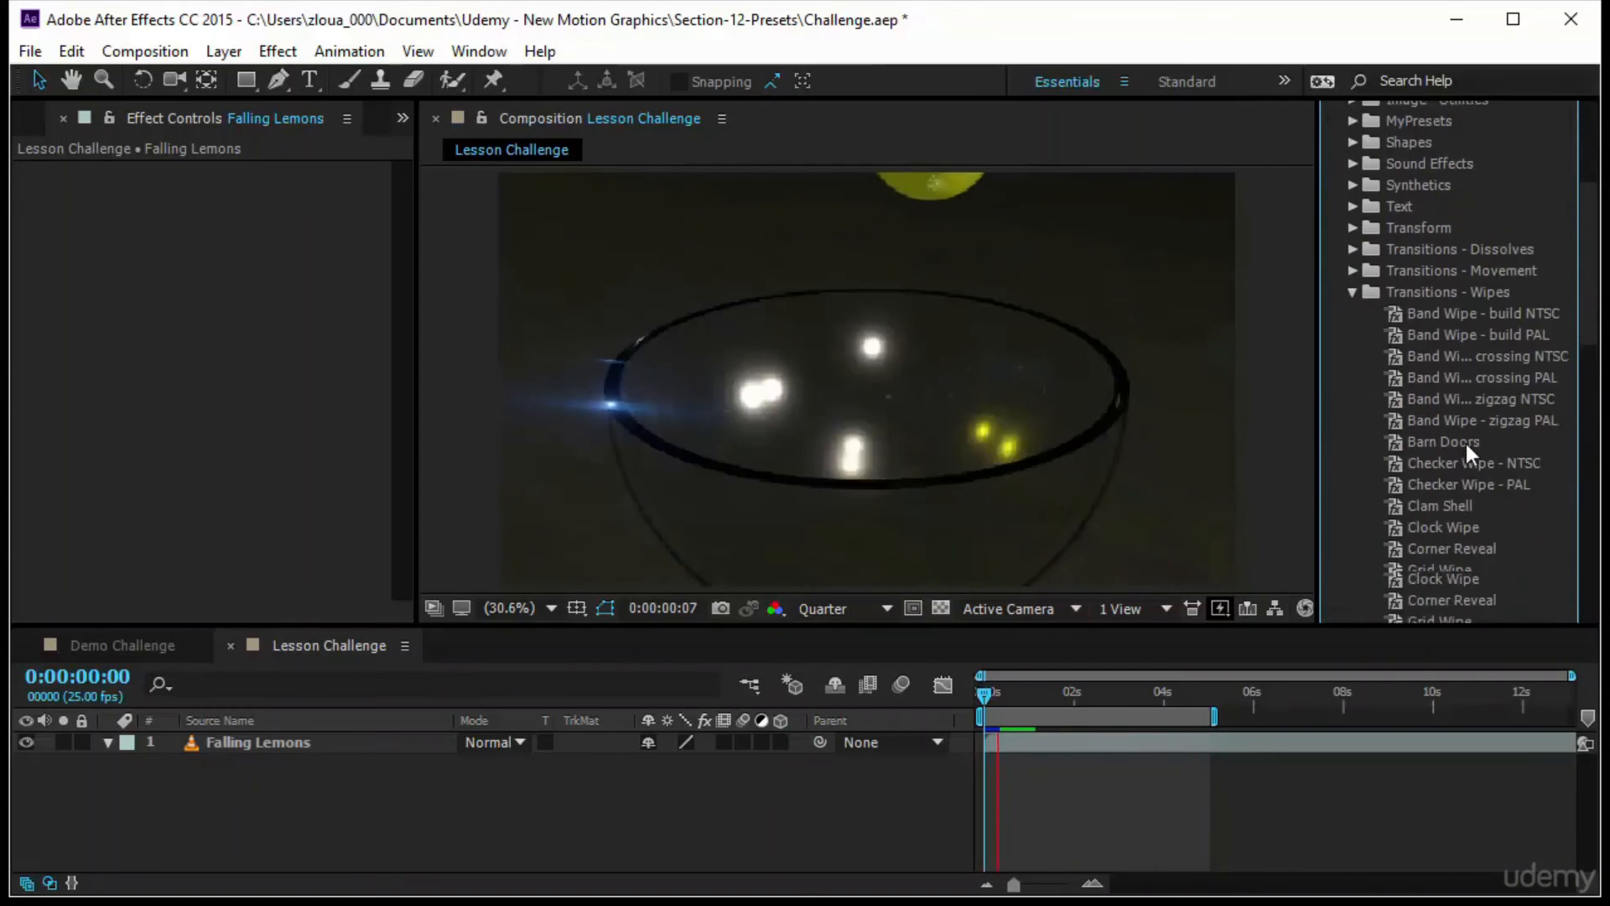
pyautogui.click(1466, 473)
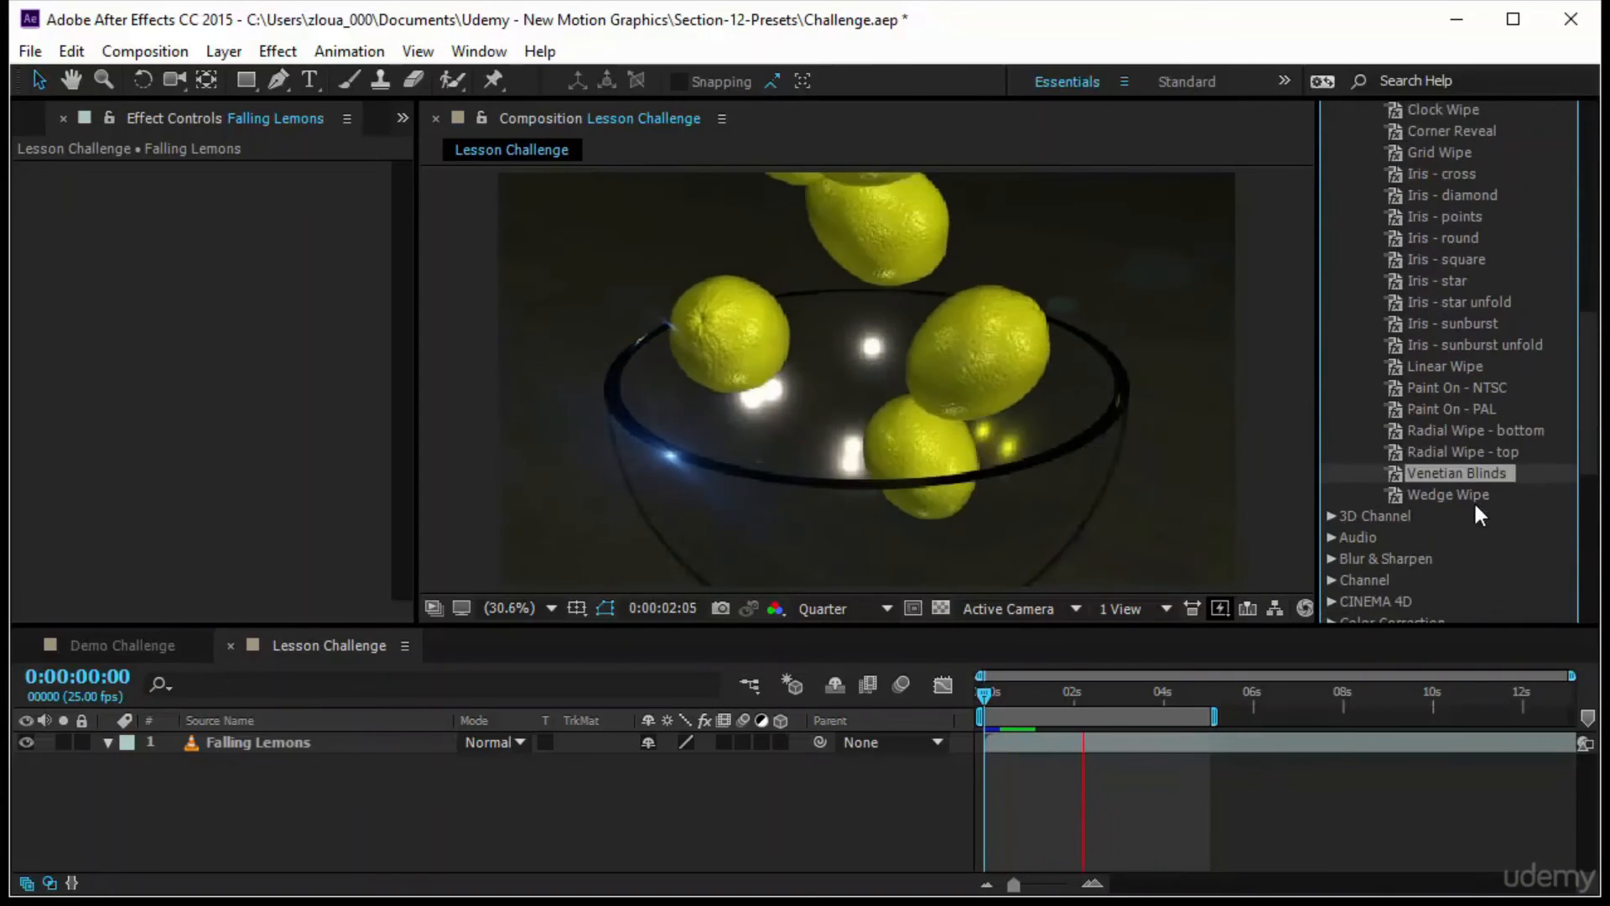
pyautogui.moveTo(1451, 473); pyautogui.dragTo(356, 738)
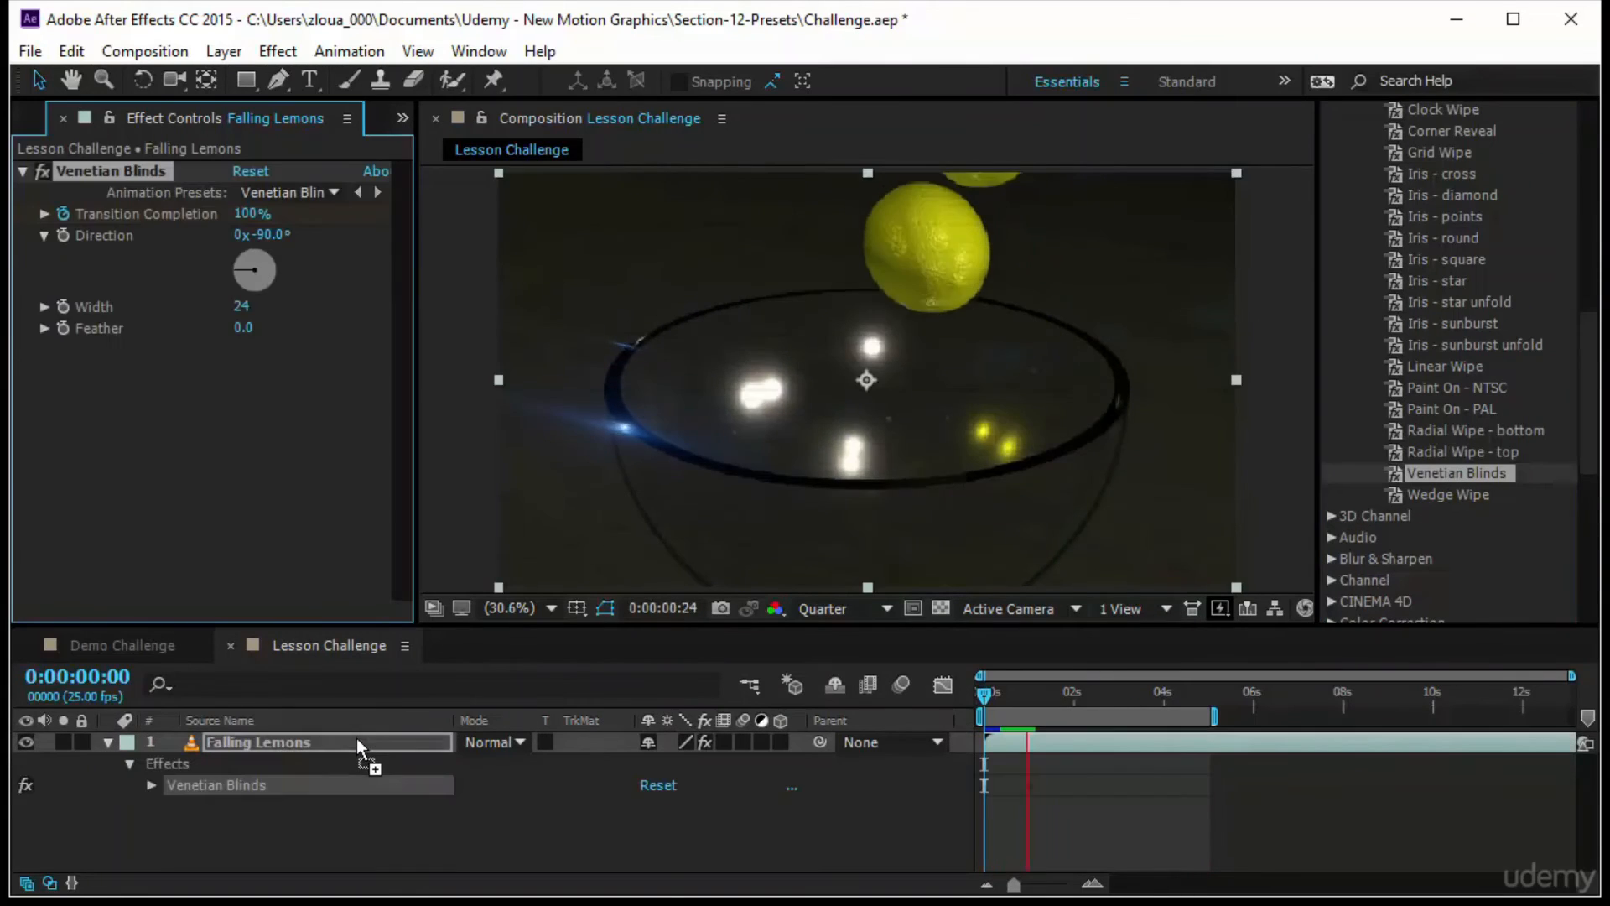
# Scrub through the Venetian Blinds transition up to 0:00:01:00, inspecting the blinds up close.
pyautogui.moveTo(993, 701); pyautogui.dragTo(1009, 706)
pyautogui.scroll(5, 924, 391)
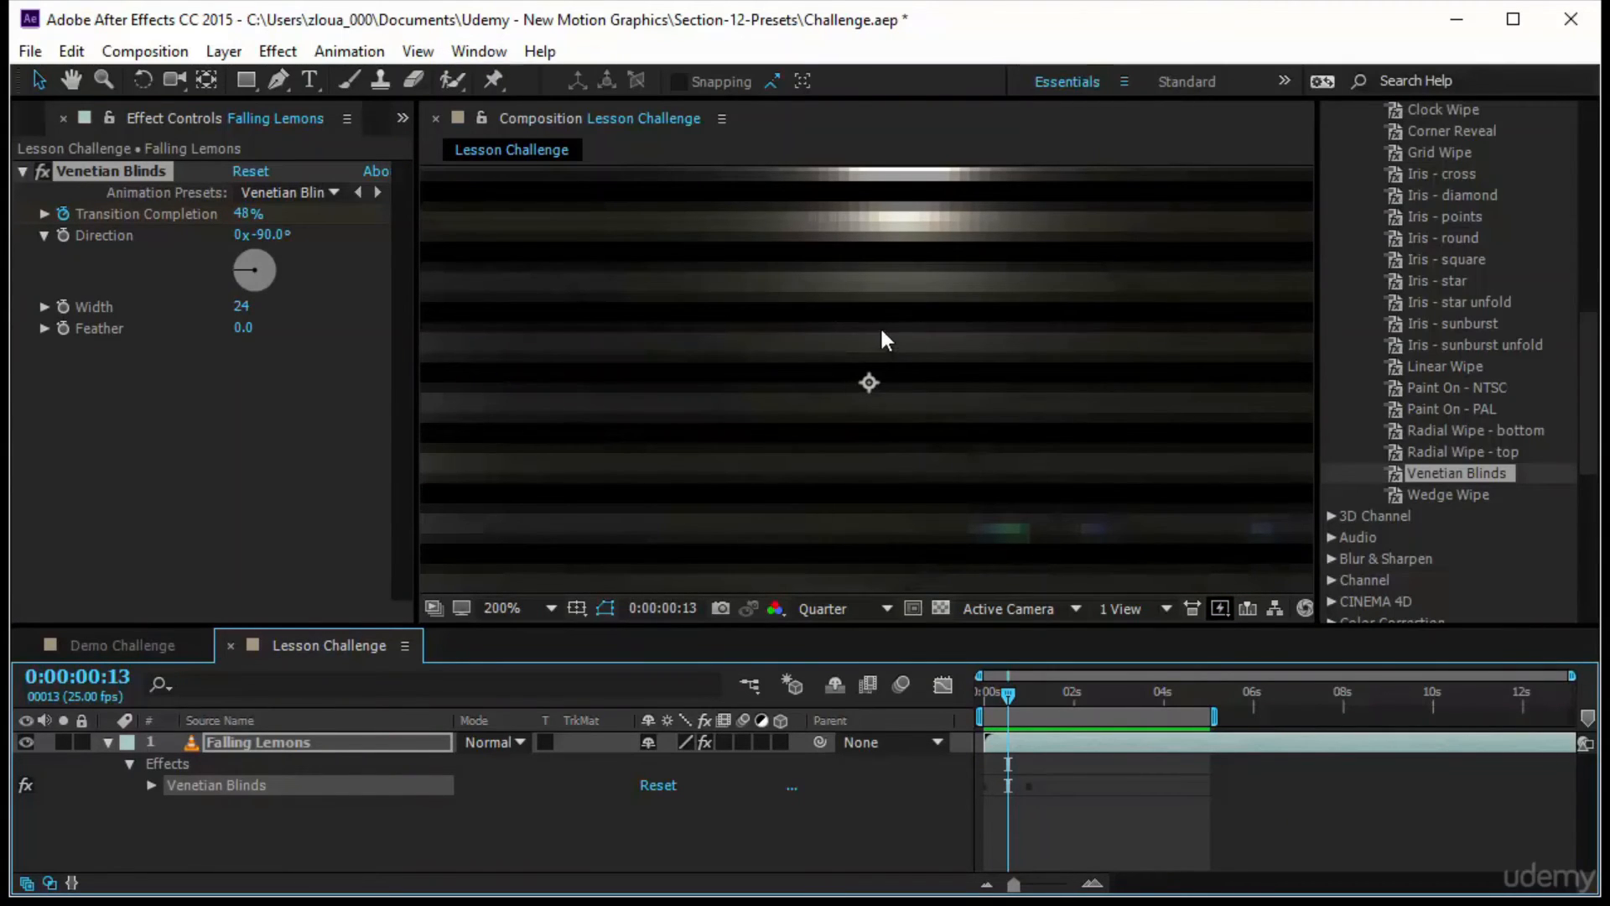
pyautogui.moveTo(1009, 696)
pyautogui.mouseDown()
pyautogui.moveTo(981, 695)
pyautogui.moveTo(1029, 712)
pyautogui.mouseUp()
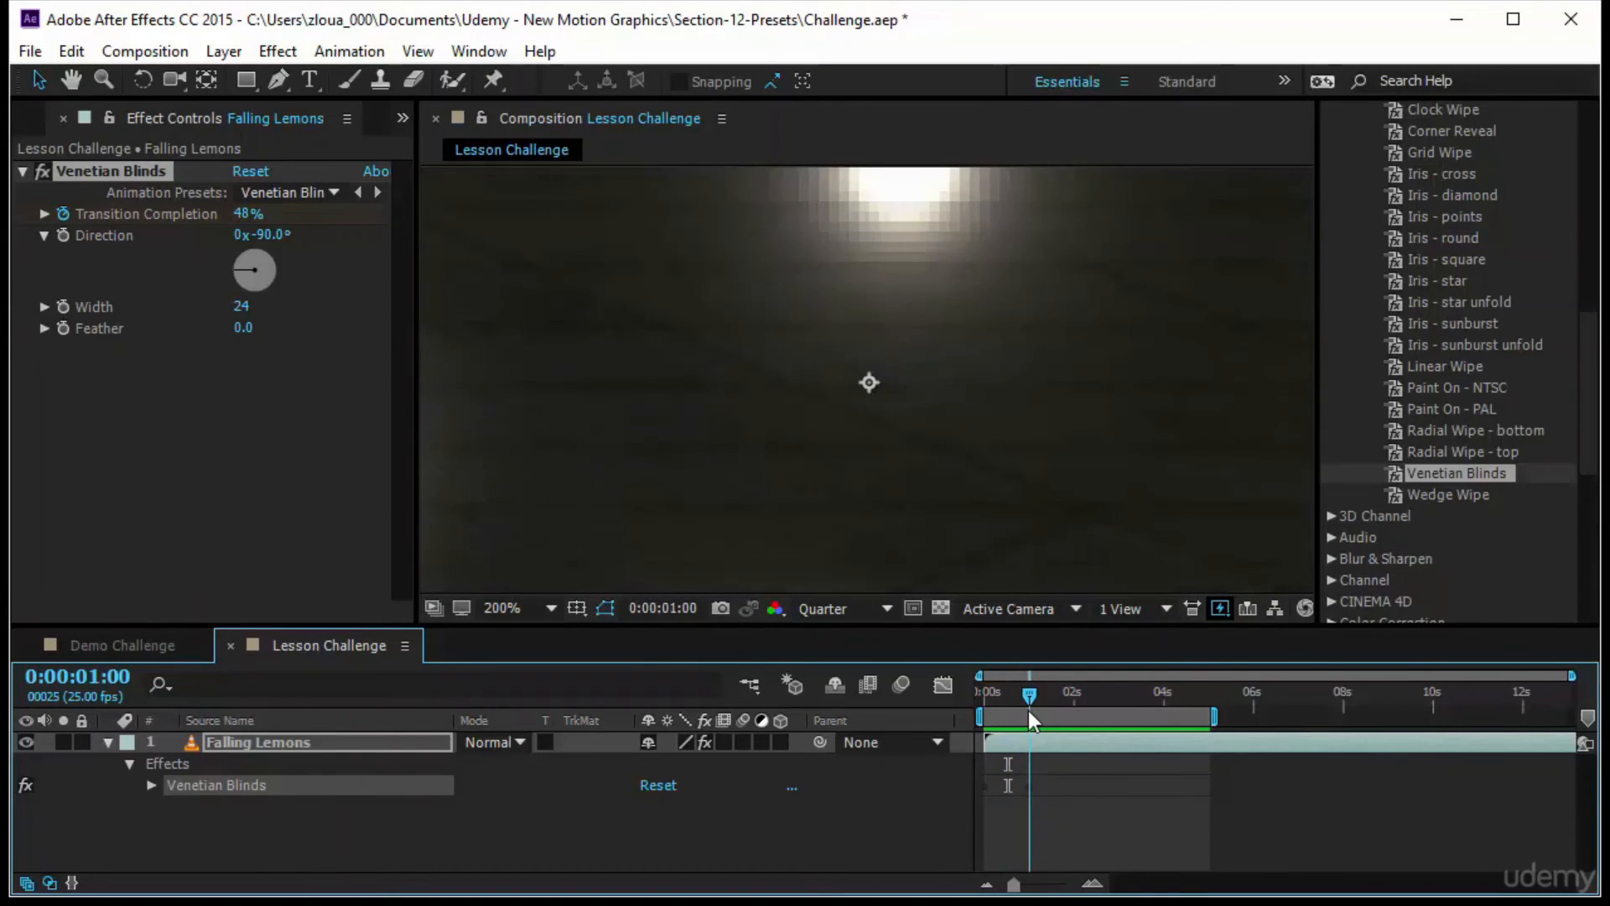
pyautogui.scroll(-4, 912, 405)
pyautogui.scroll(-3, 928, 410)
pyautogui.scroll(1, 927, 410)
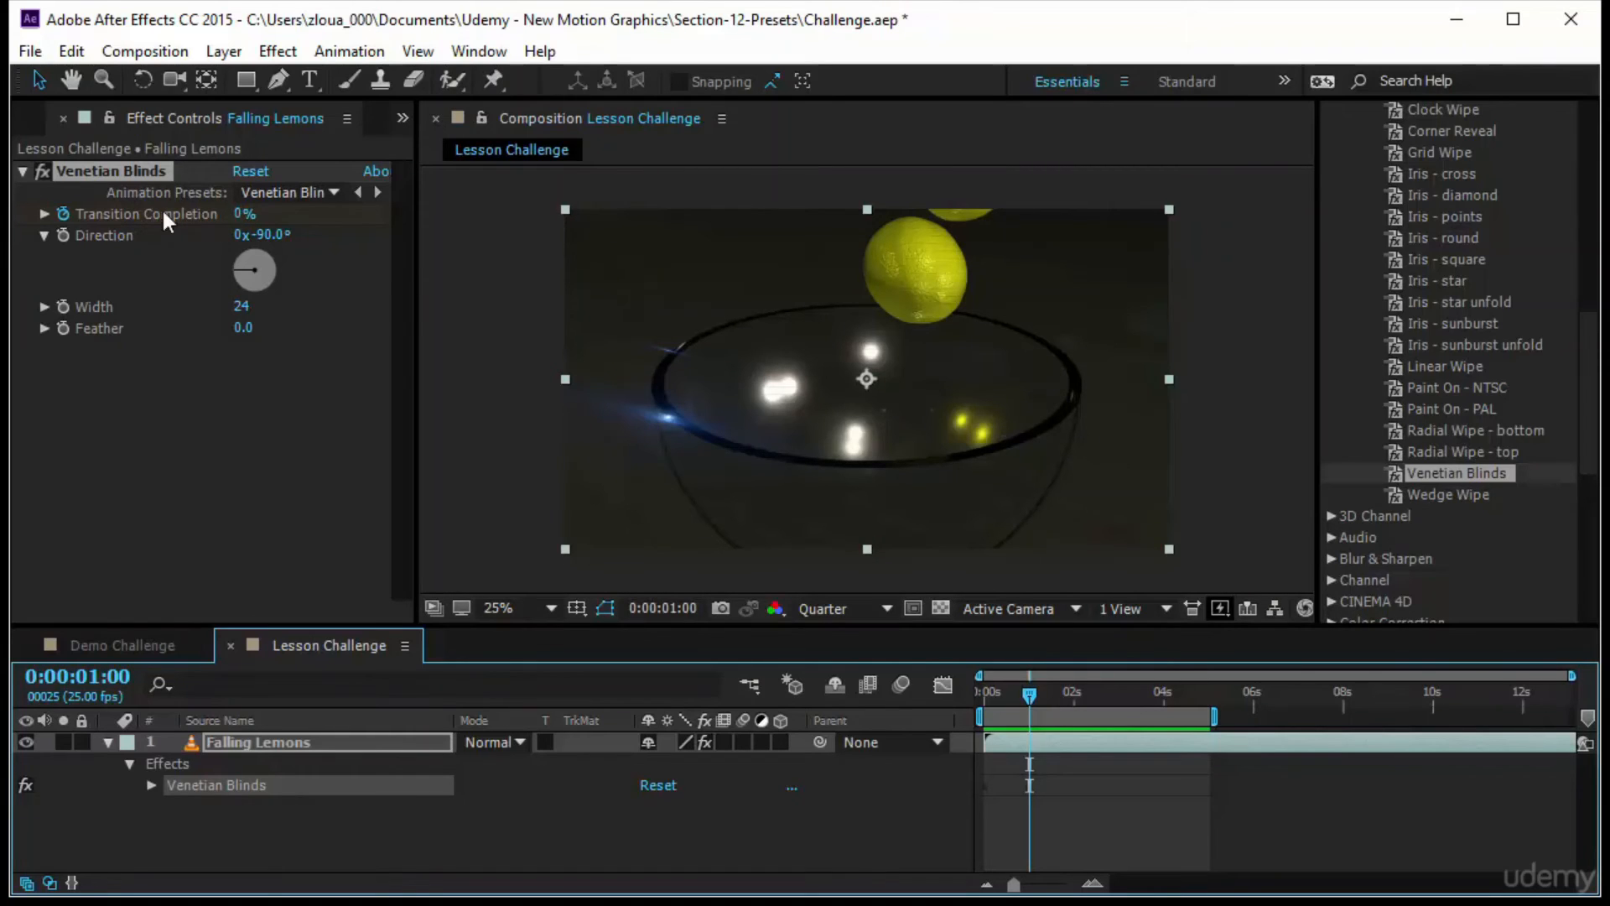
# Reveal the Falling Lemons keyframes and move the last Transition Completion keyframe to about 2.5 seconds.
pyautogui.click(364, 741)
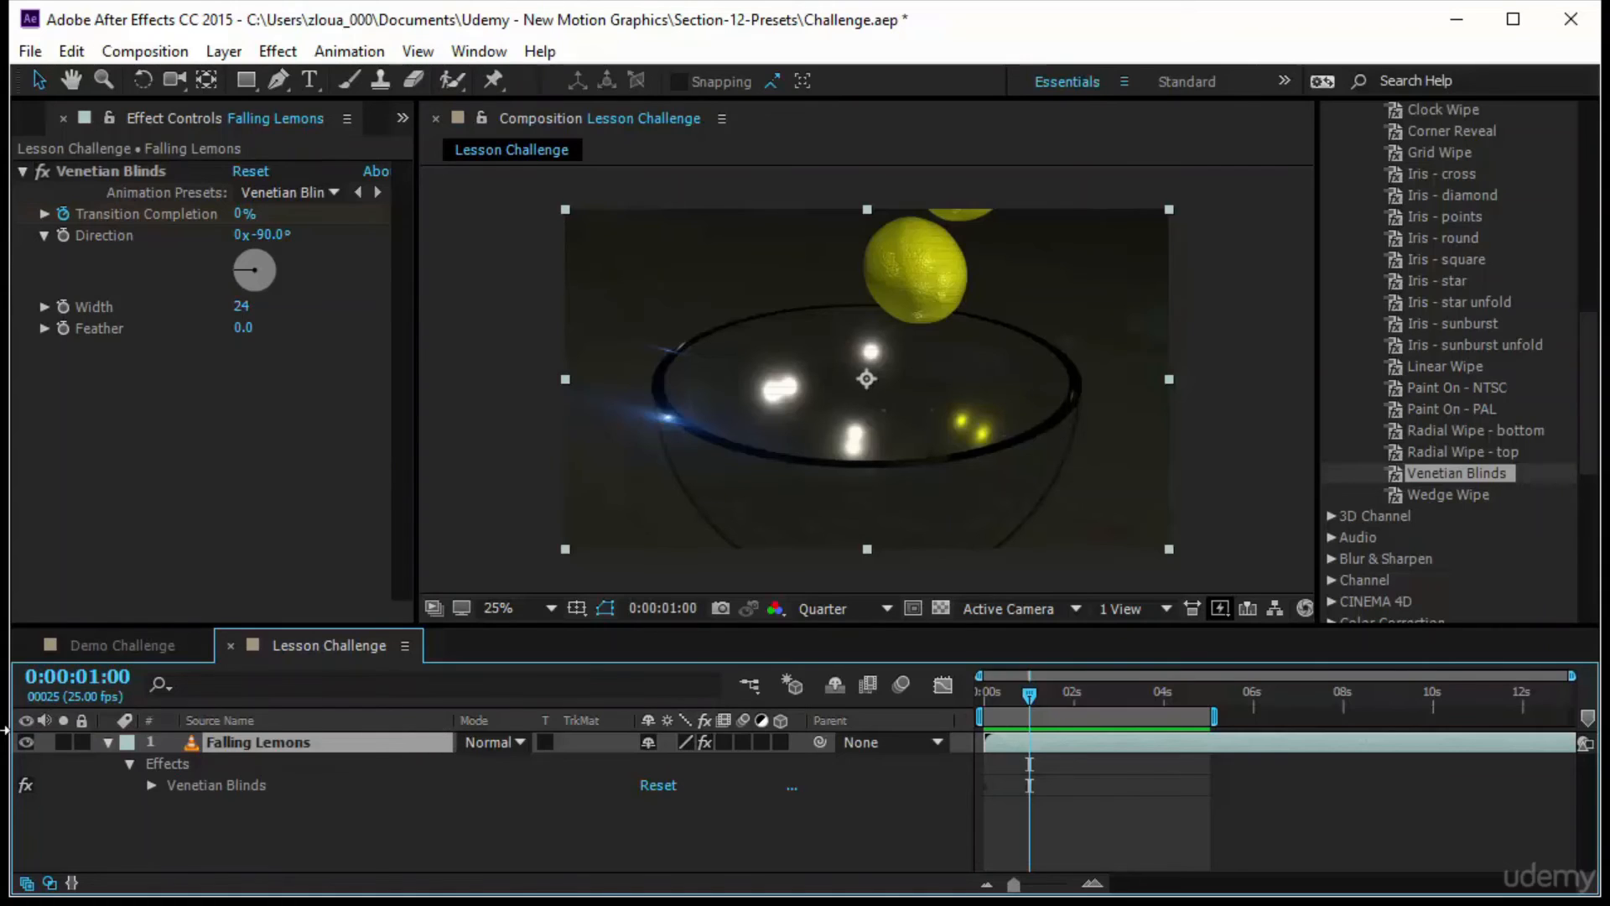
pyautogui.press('u')
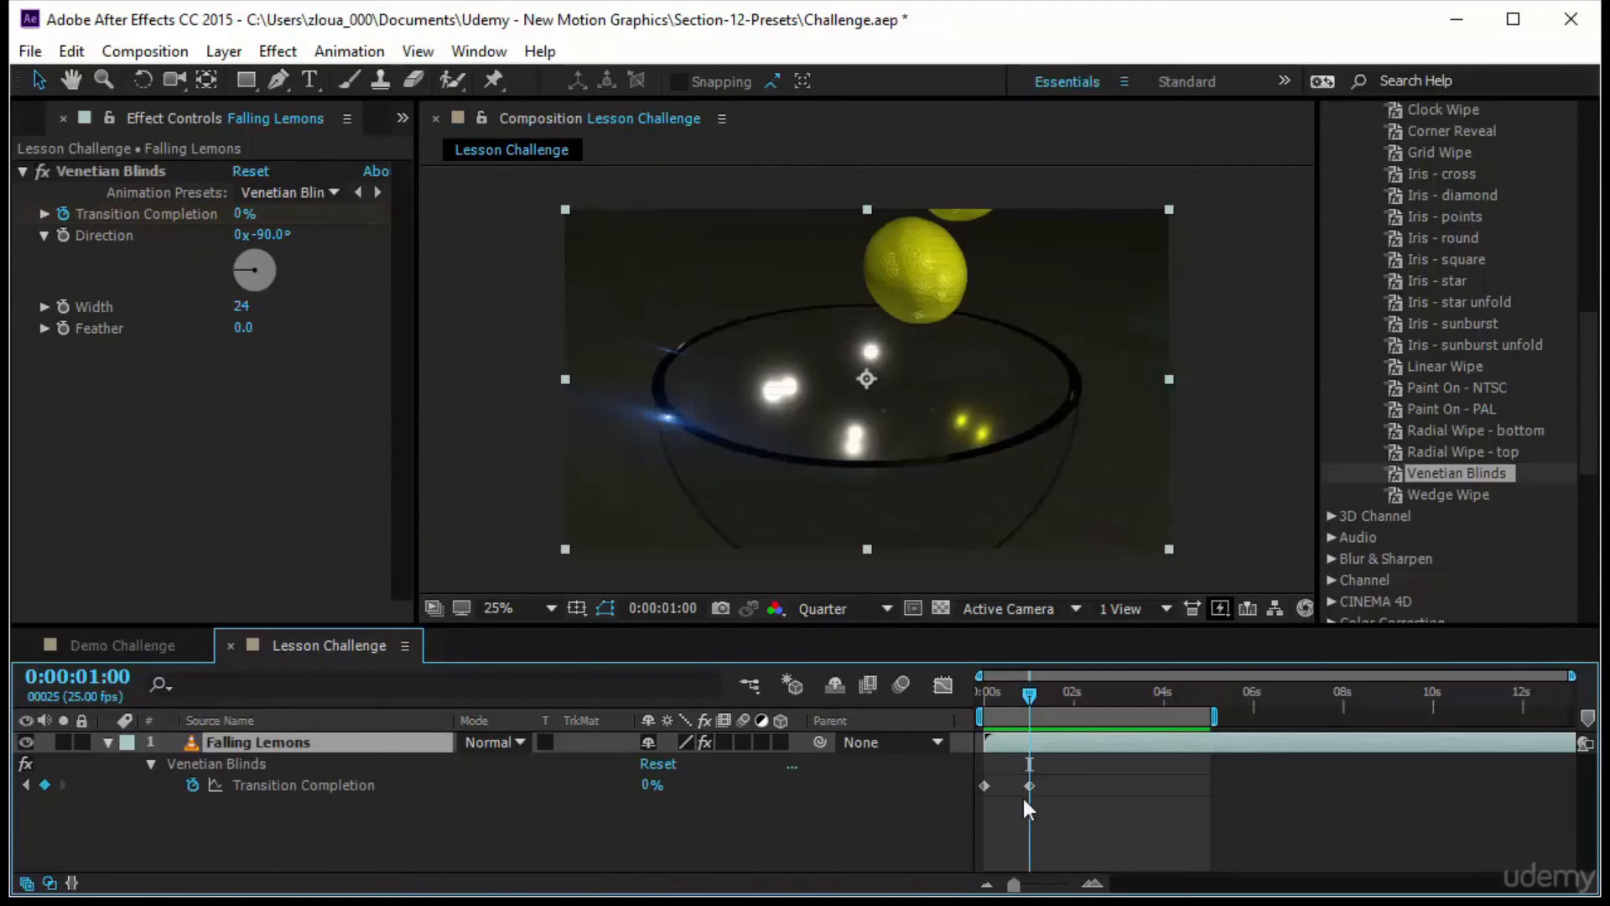
pyautogui.moveTo(1028, 787); pyautogui.dragTo(1096, 794)
# Try the Venetian Blinds Direction at -76° and -109°, and play back the transition from the start.
pyautogui.moveTo(1029, 695)
pyautogui.mouseDown()
pyautogui.moveTo(954, 708)
pyautogui.moveTo(1023, 726)
pyautogui.moveTo(1050, 697)
pyautogui.mouseUp()
pyautogui.click(521, 603)
pyautogui.click(562, 182)
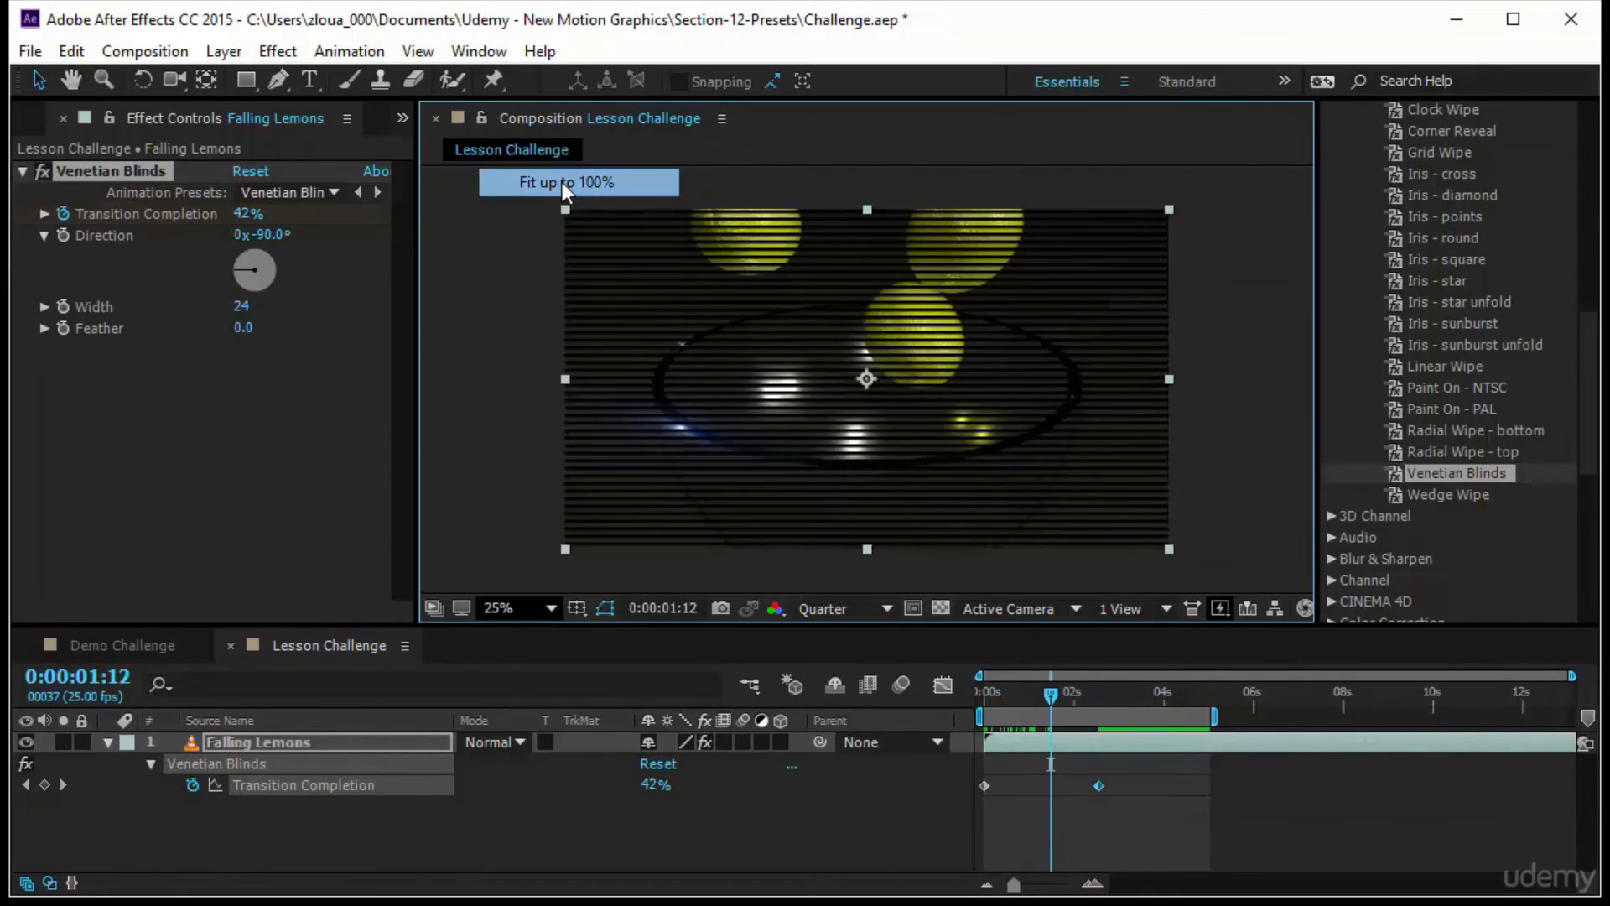
pyautogui.scroll(1, 912, 428)
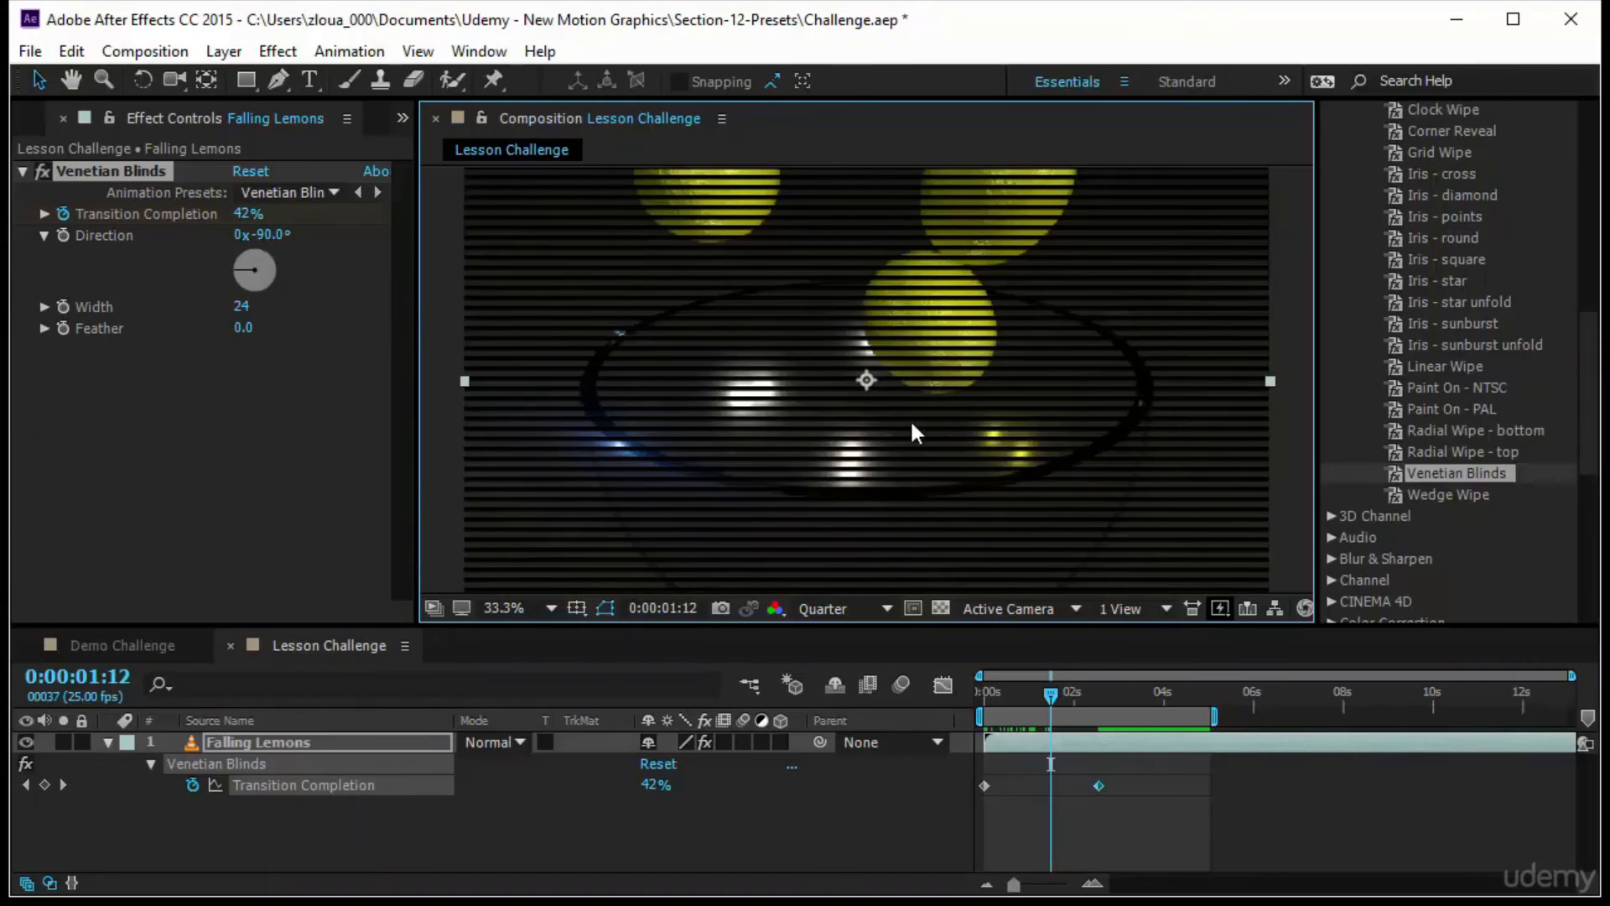
pyautogui.moveTo(262, 236); pyautogui.dragTo(286, 234)
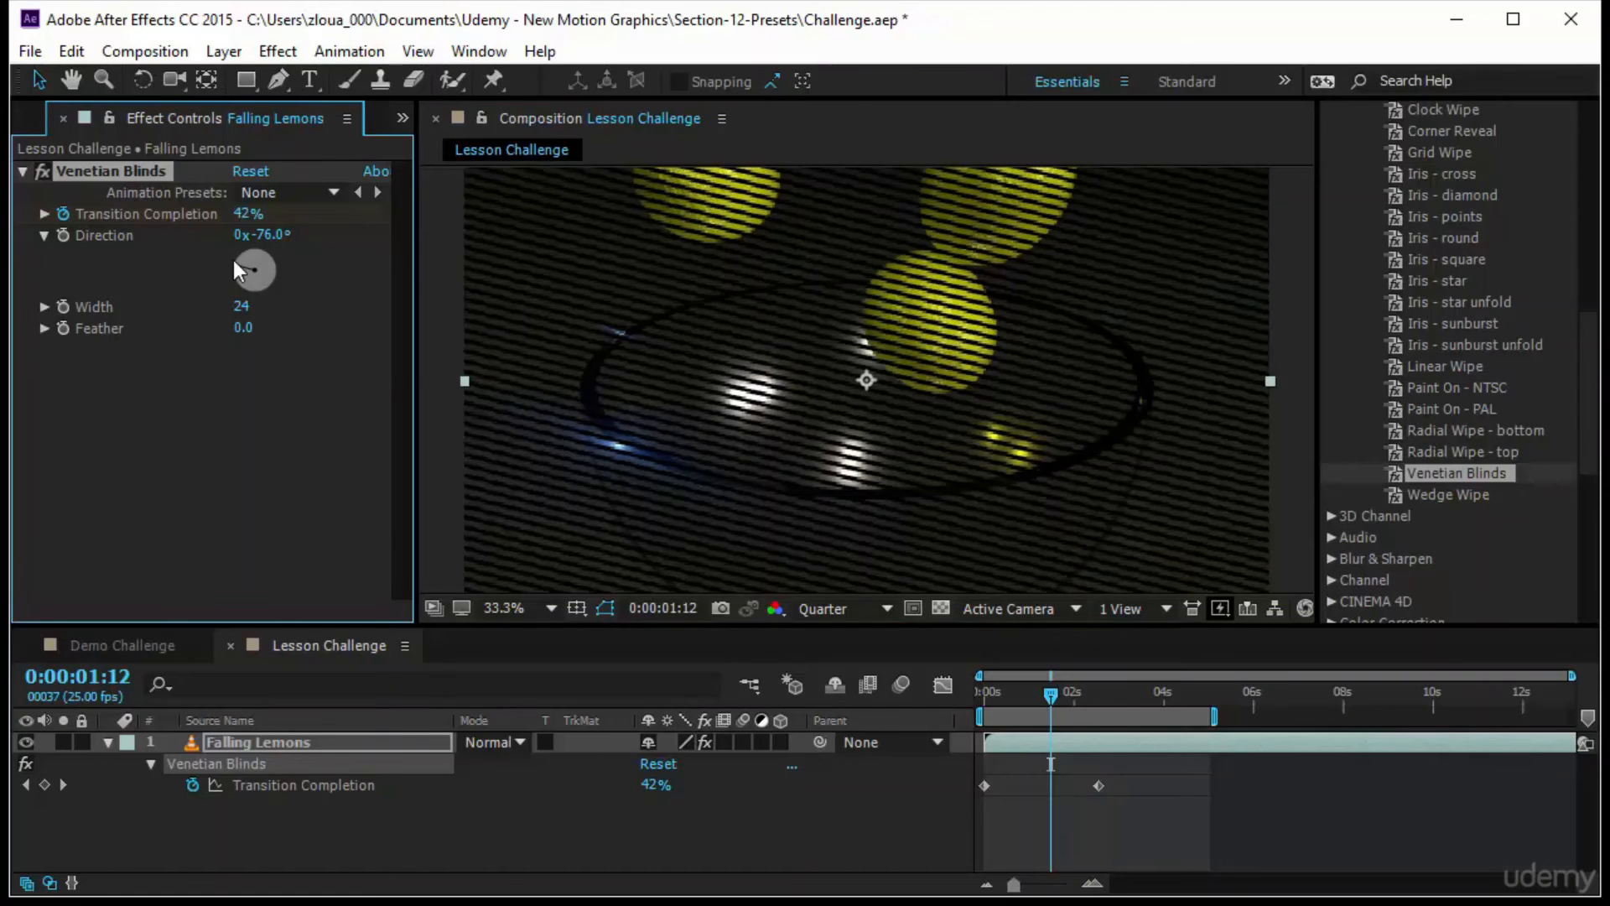
pyautogui.moveTo(285, 234); pyautogui.dragTo(245, 245)
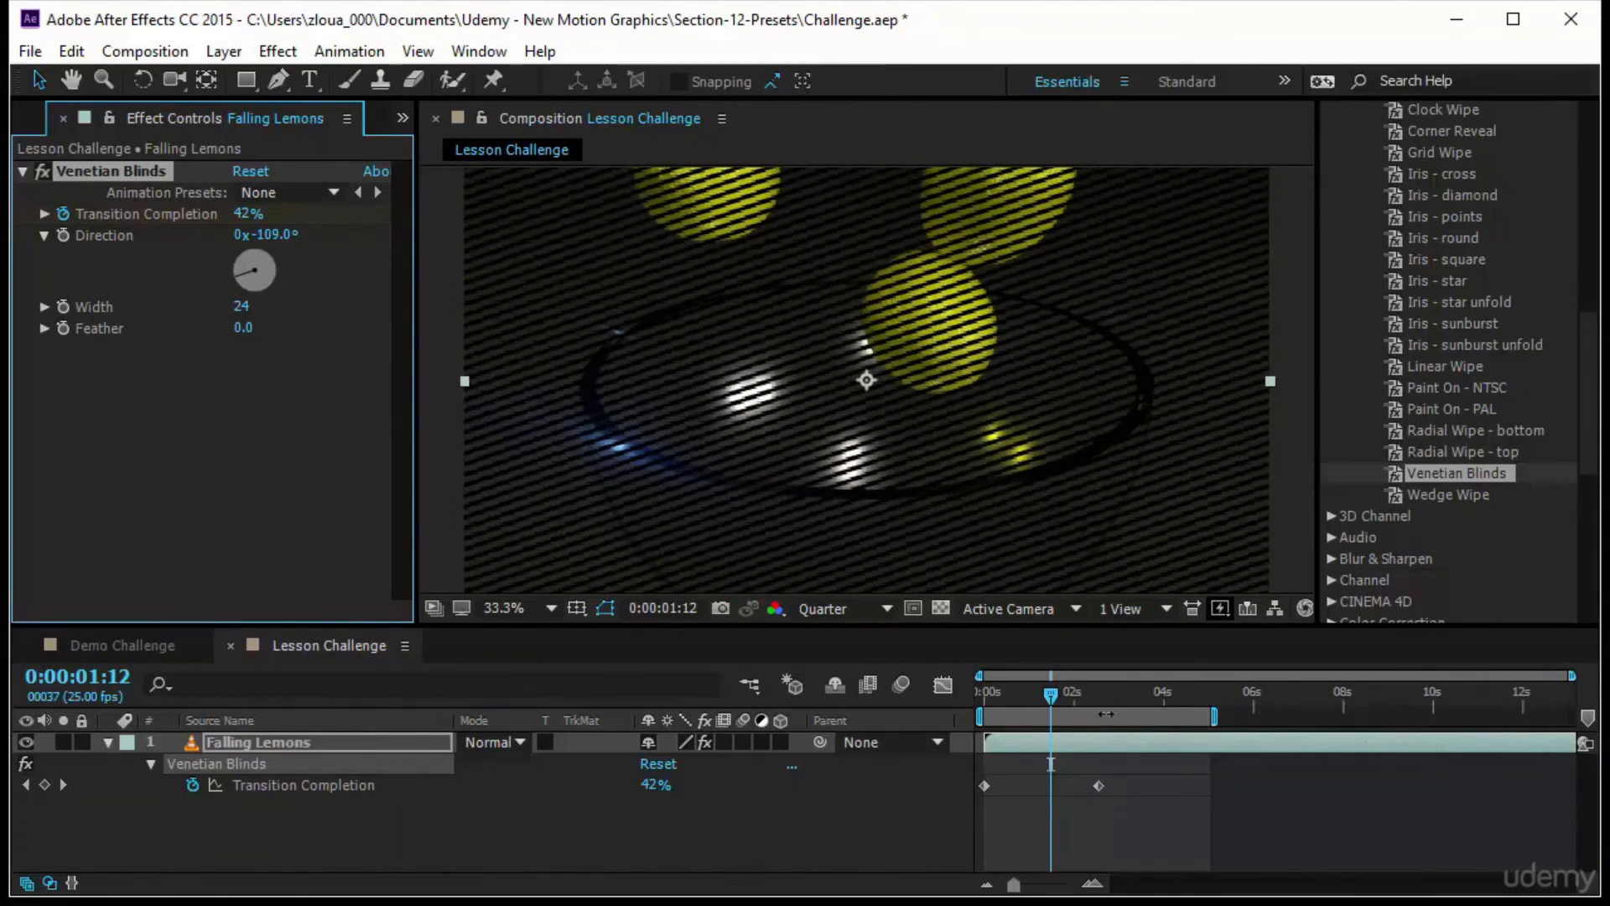
pyautogui.moveTo(1048, 692); pyautogui.dragTo(894, 712)
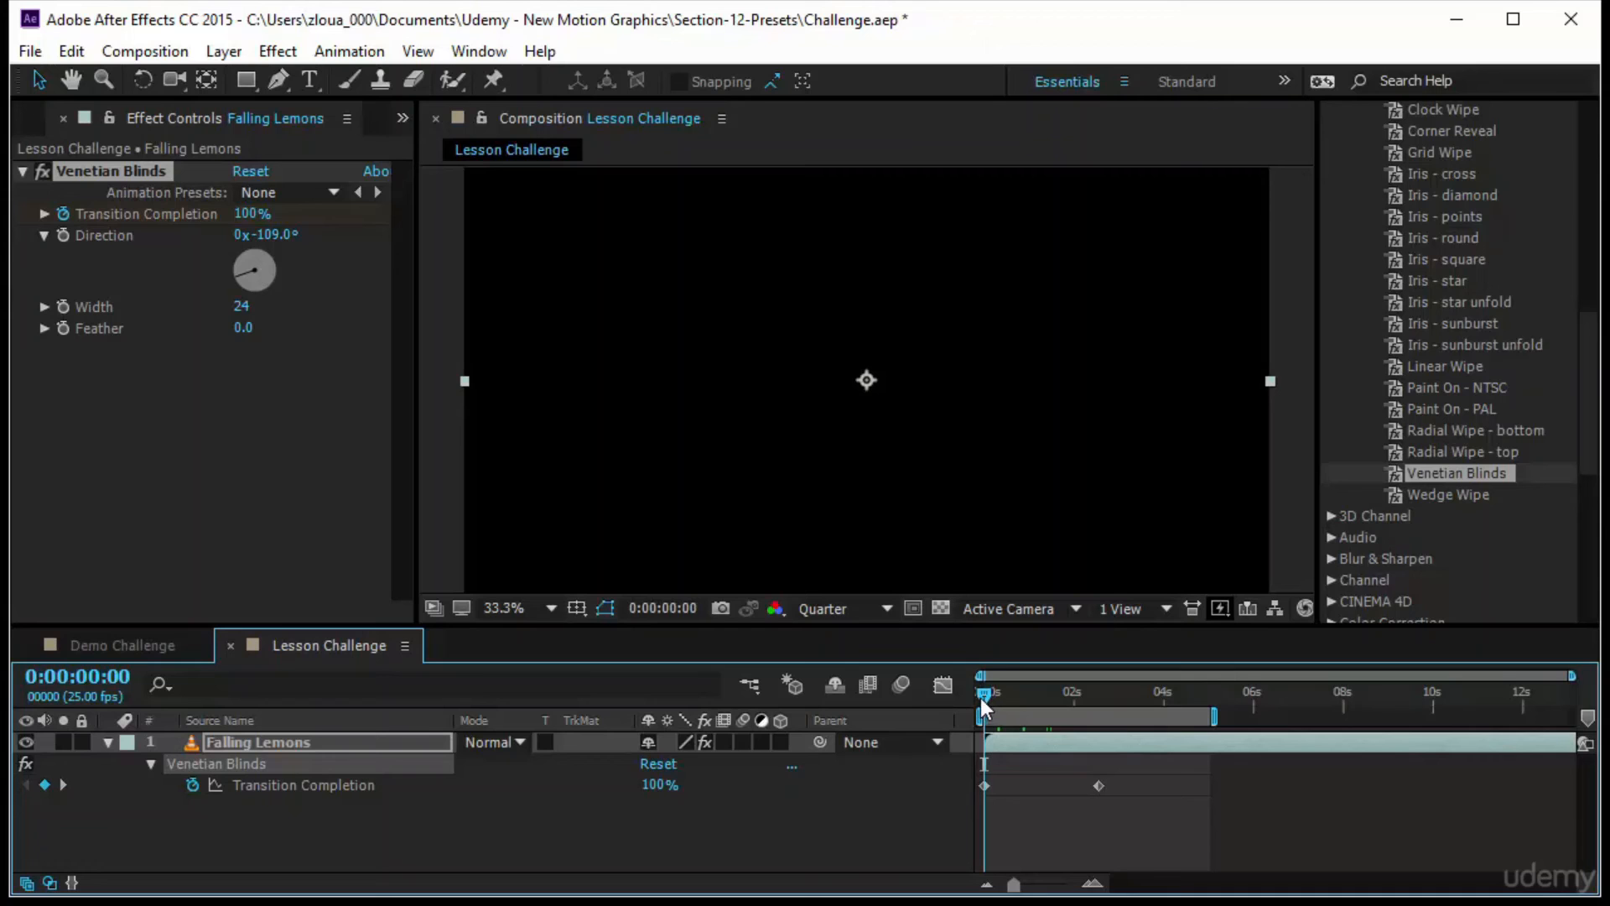
pyautogui.press('space')
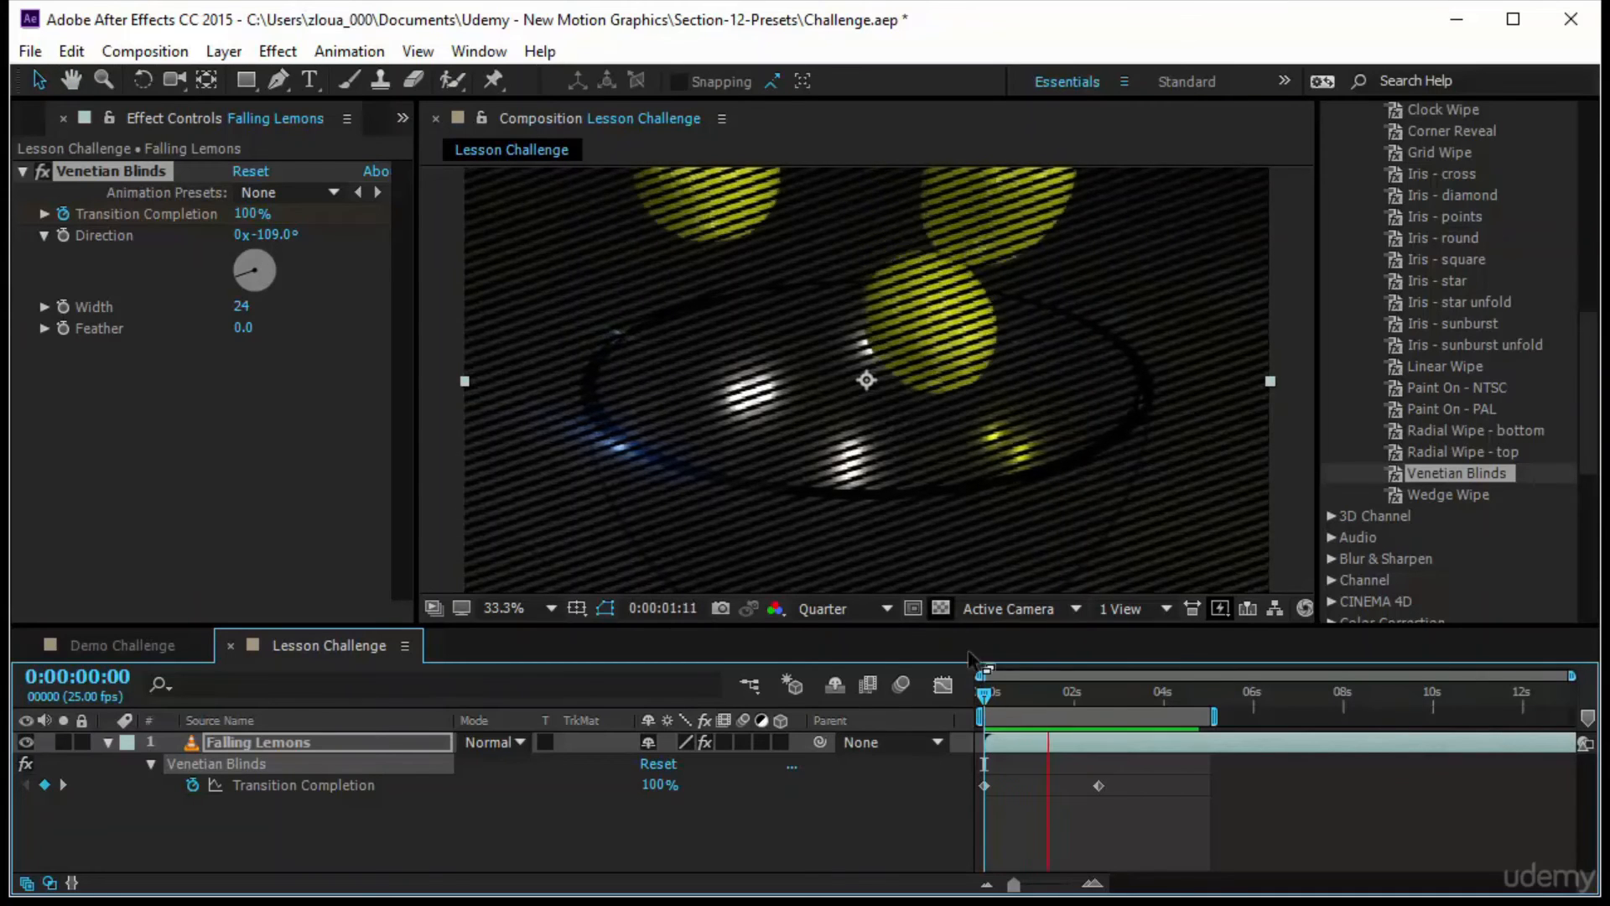
# Set the Venetian Blinds Direction back to -90°.
pyautogui.click(284, 236)
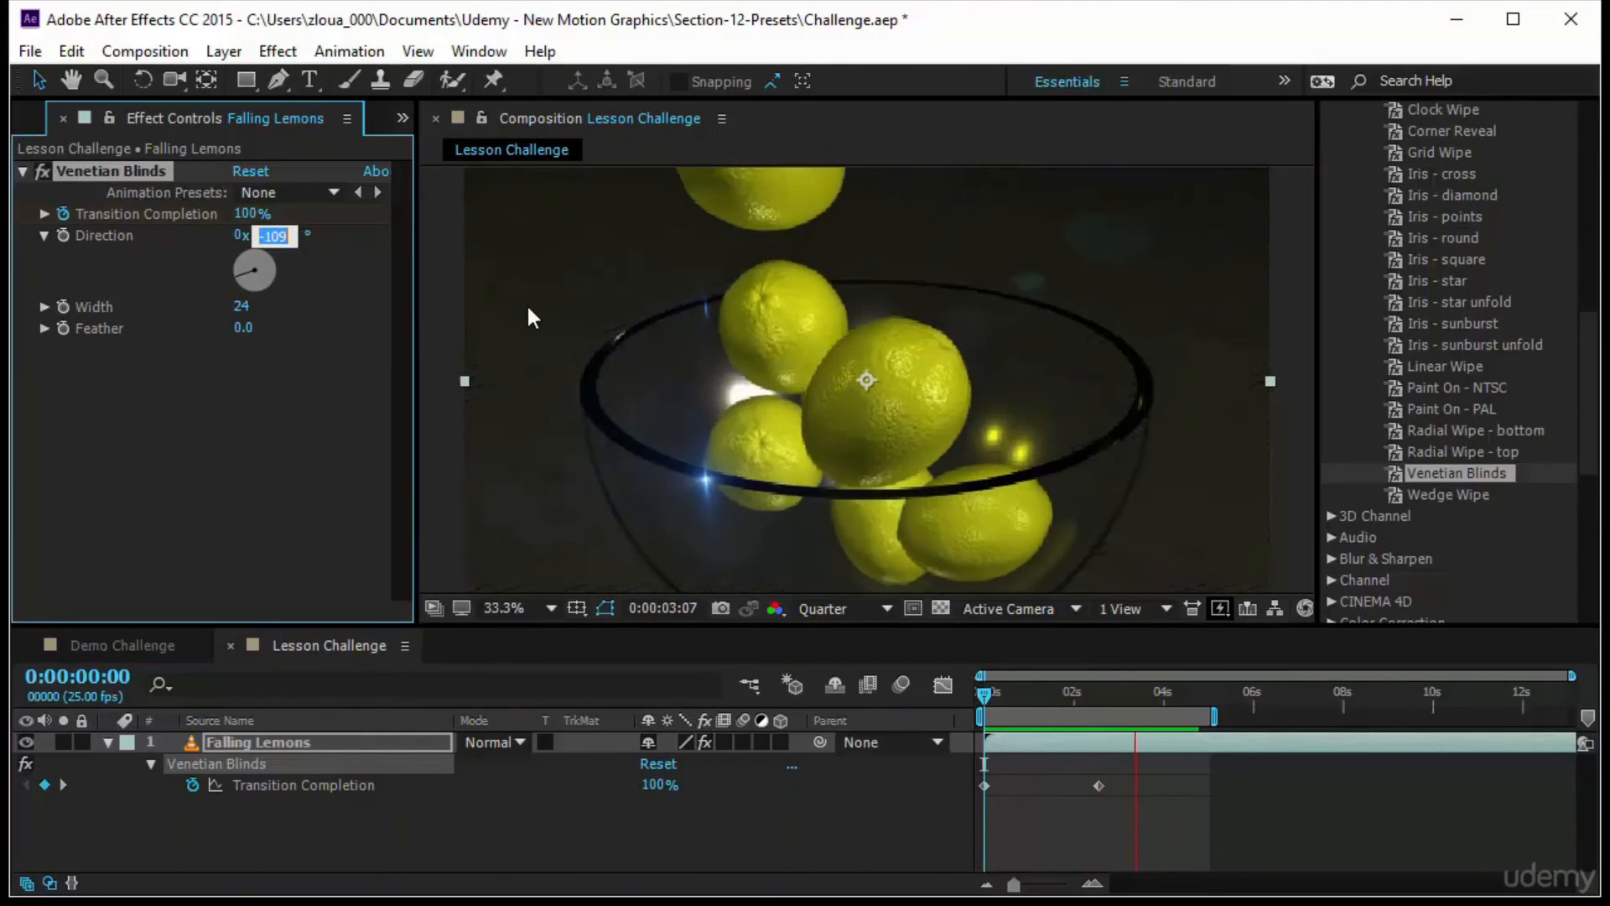
pyautogui.write('-90')
pyautogui.press('Return')
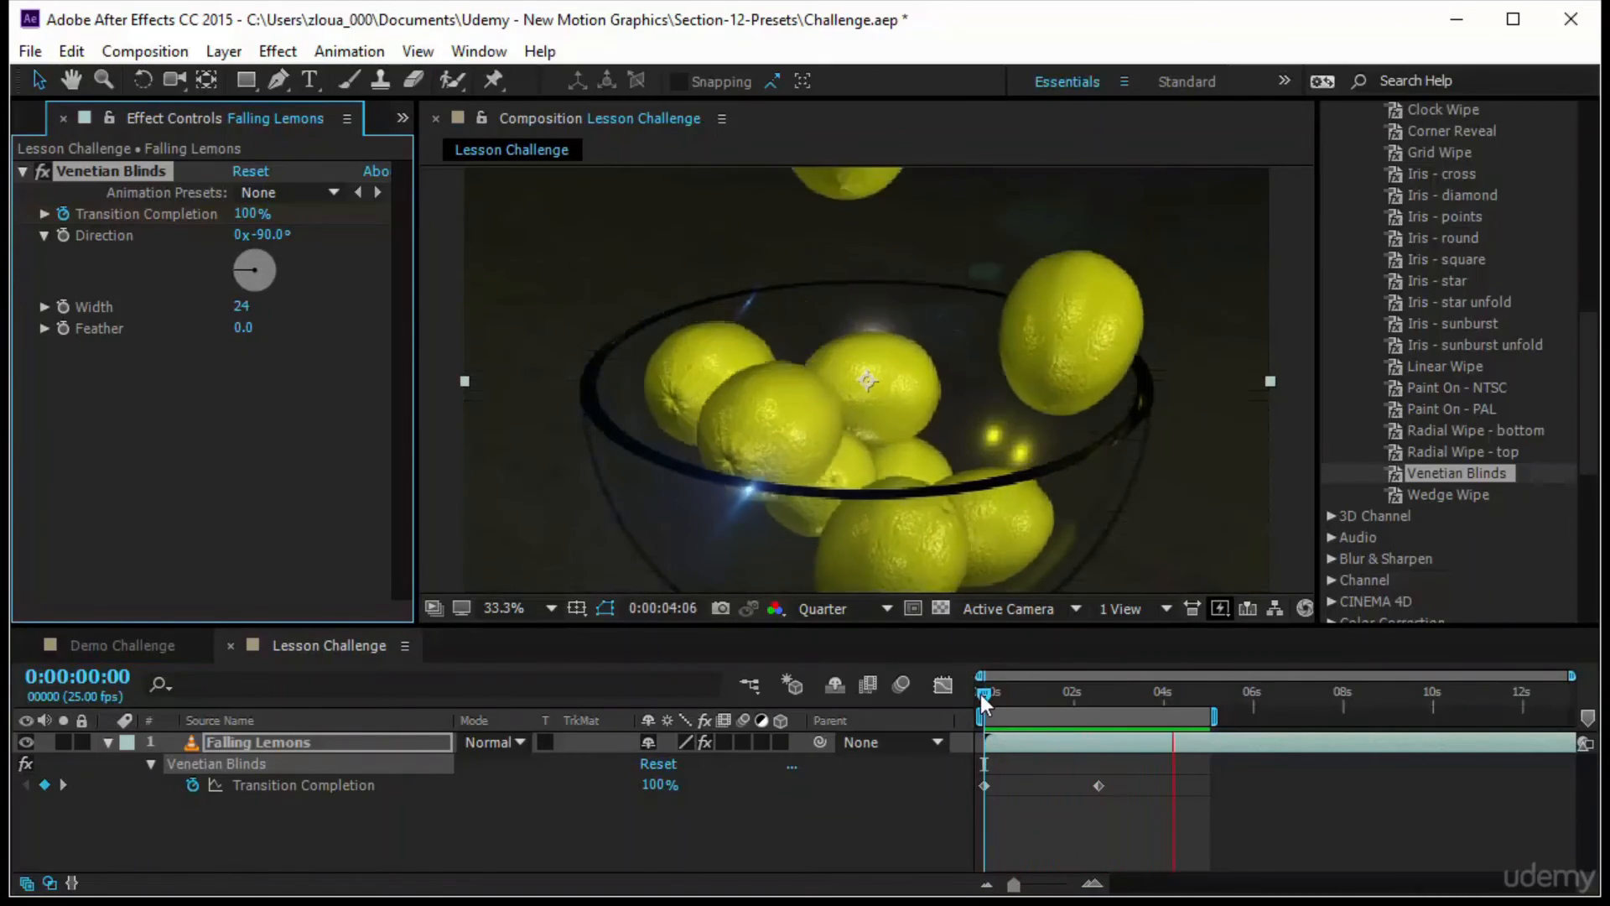
# Increase the Venetian Blinds Width to 191 and play back the transition from the start with the full frame fitted.
pyautogui.moveTo(979, 692); pyautogui.dragTo(1028, 701)
pyautogui.moveTo(244, 315); pyautogui.dragTo(717, 376)
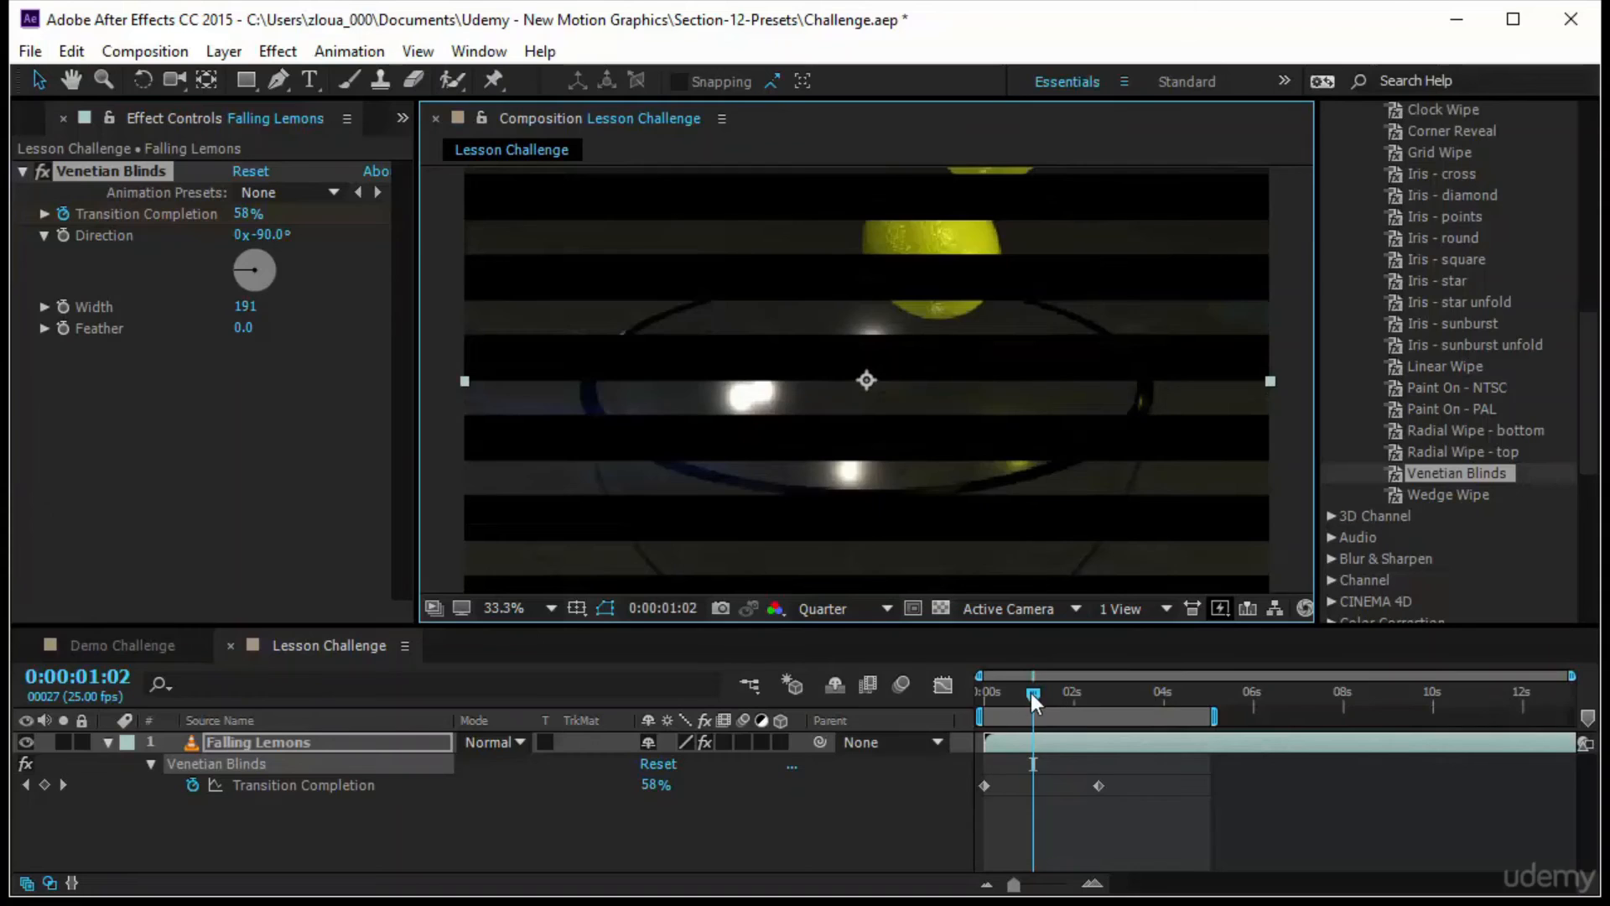
pyautogui.press('Home')
pyautogui.click(534, 608)
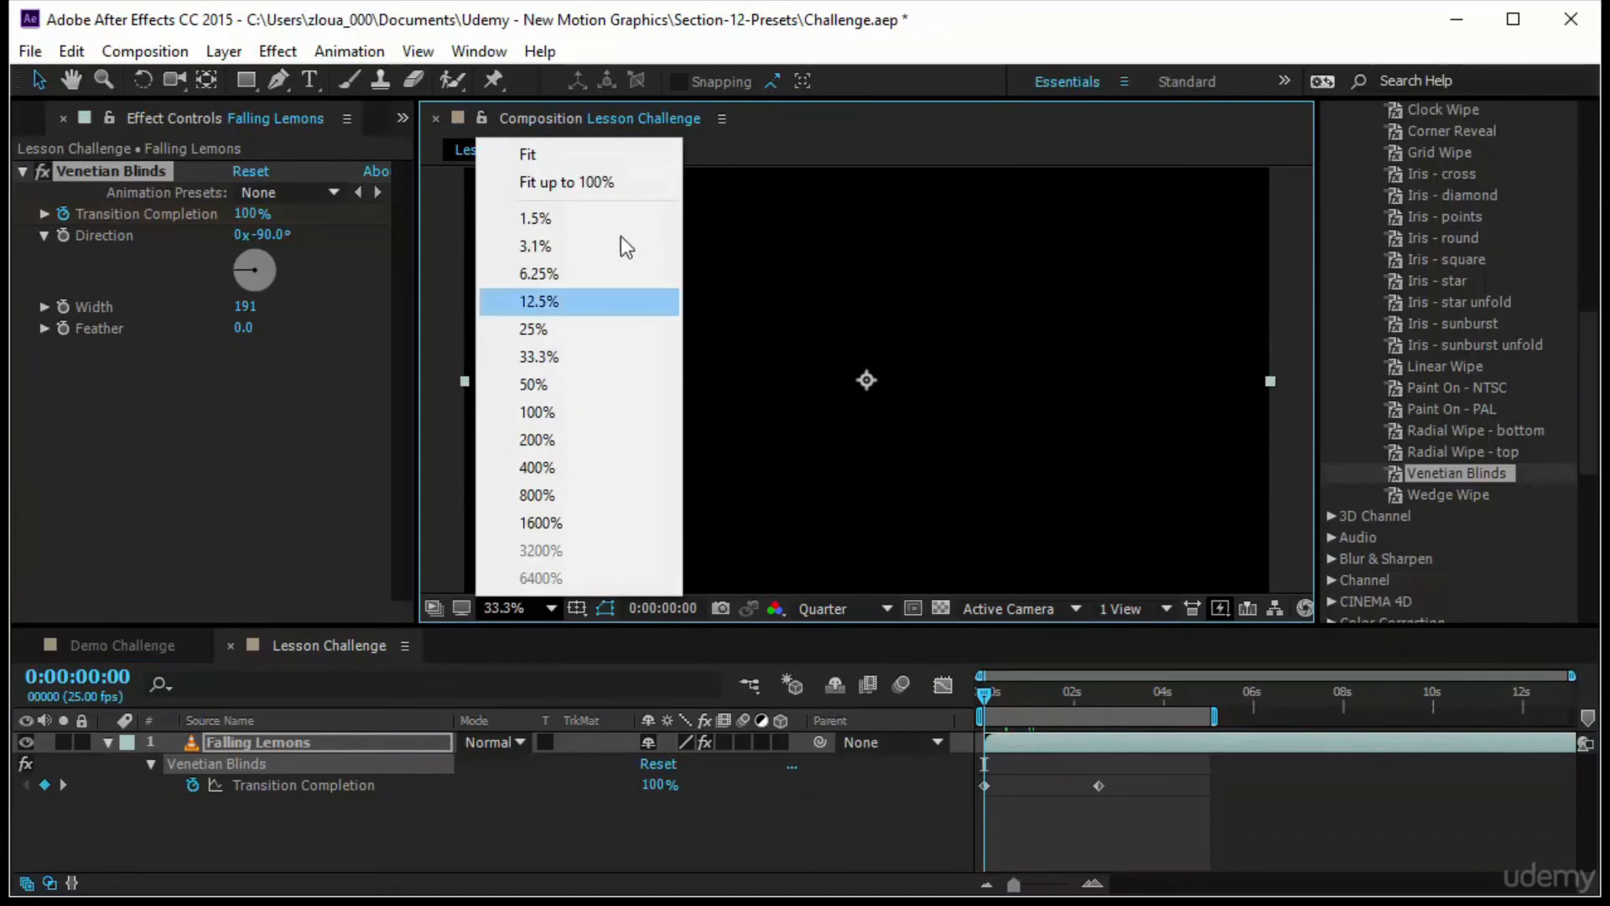
pyautogui.click(622, 180)
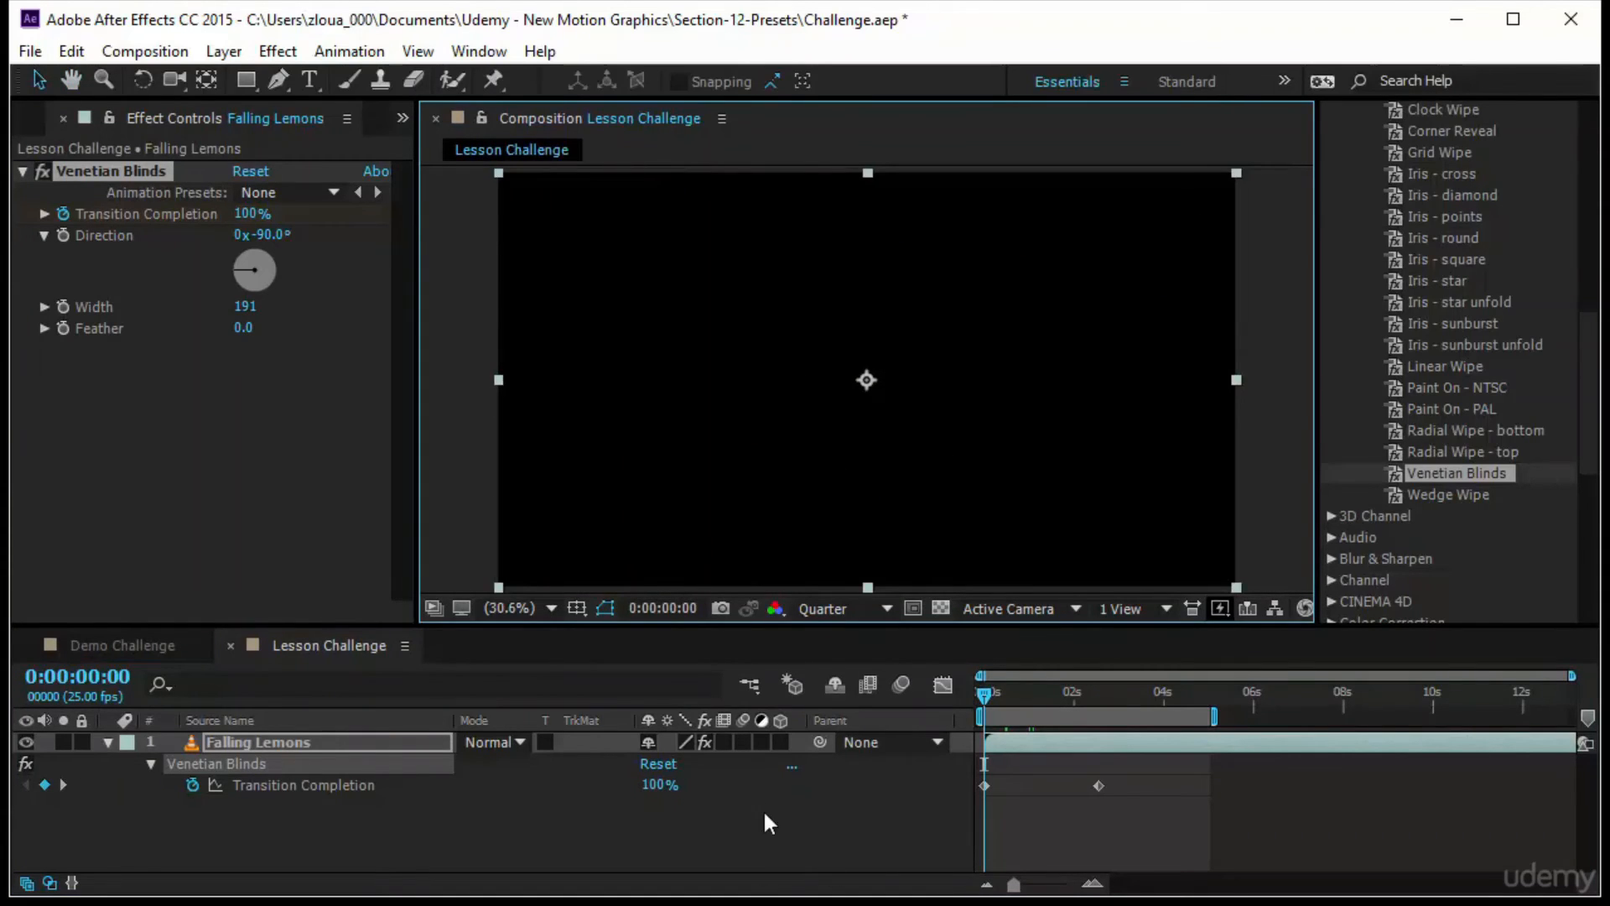
pyautogui.click(817, 810)
pyautogui.press('space')
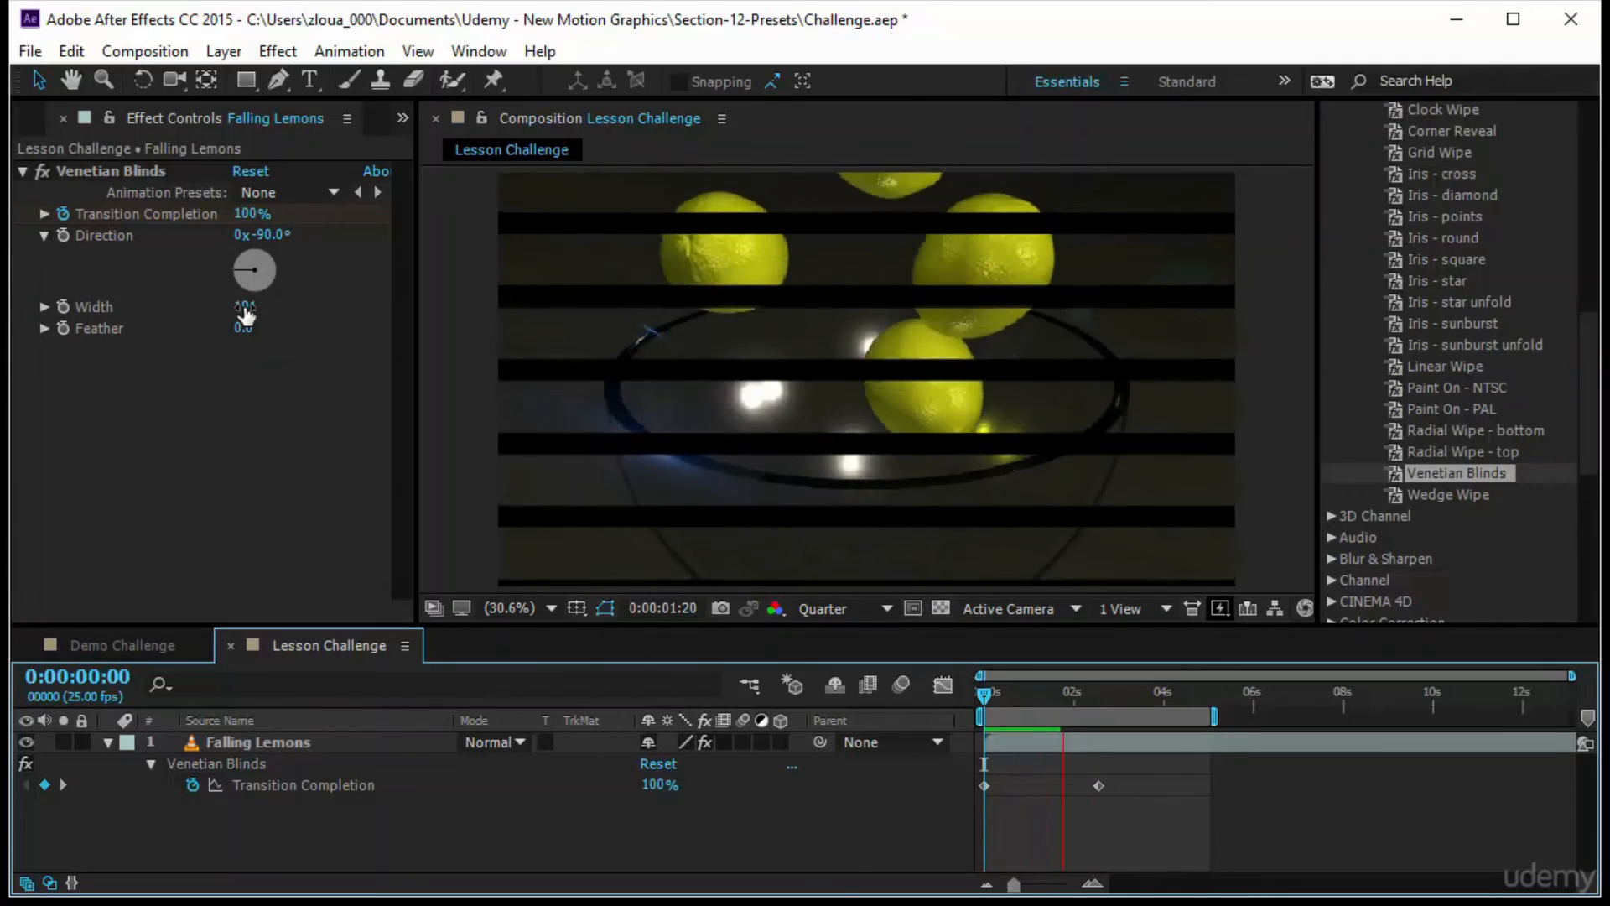
# Set the Venetian Blinds Width to 1000 and play back the transition from the start.
pyautogui.click(245, 314)
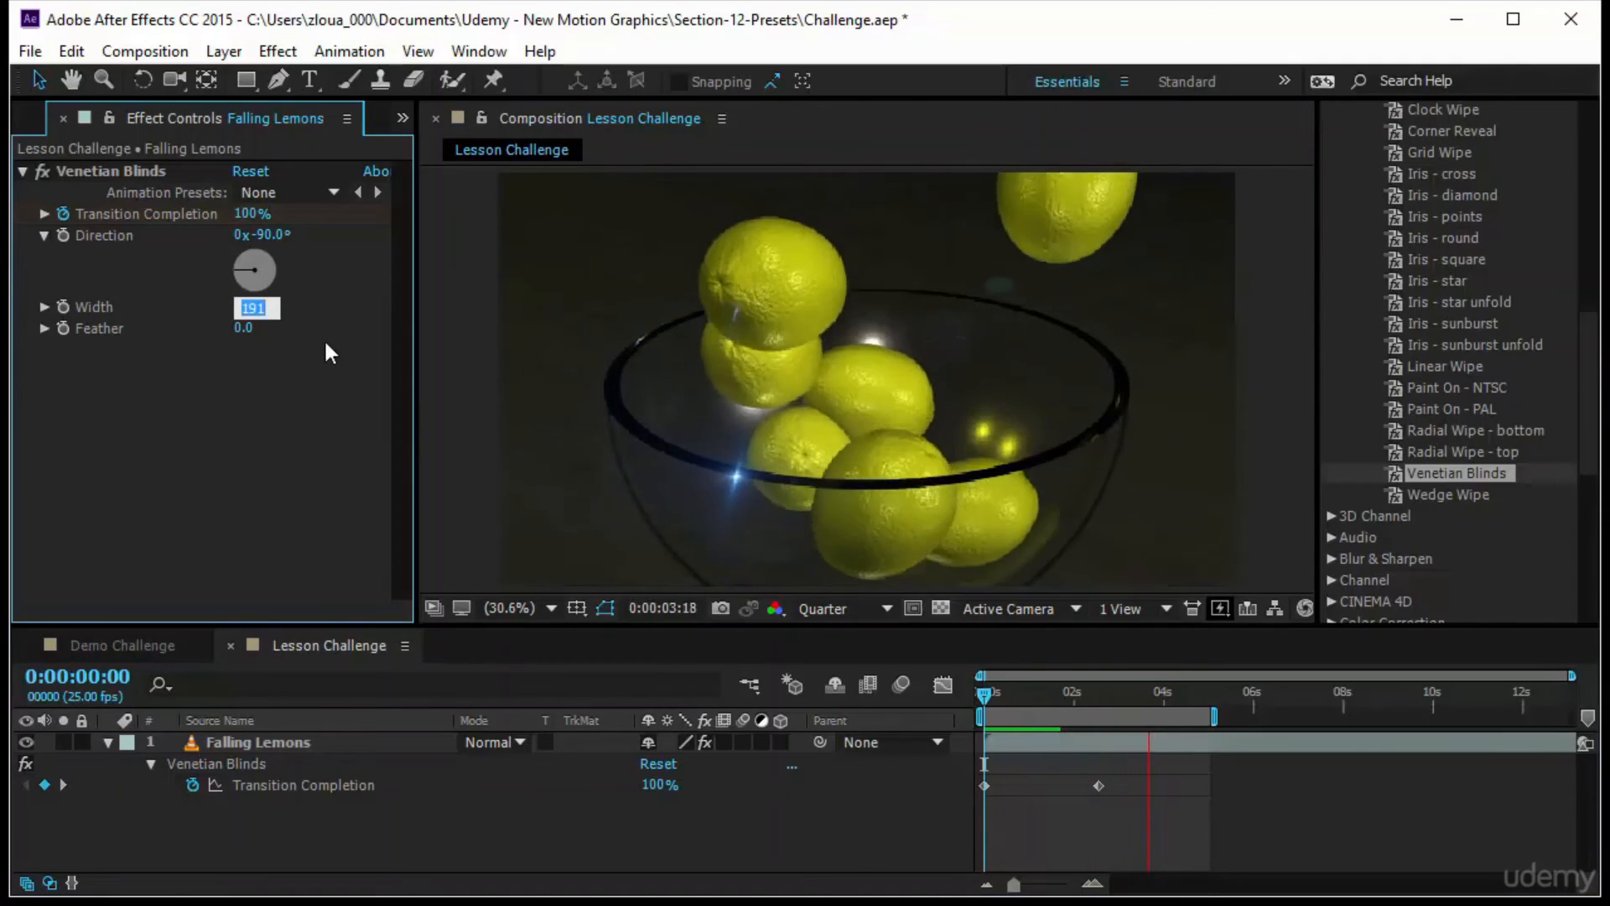
pyautogui.write('1000')
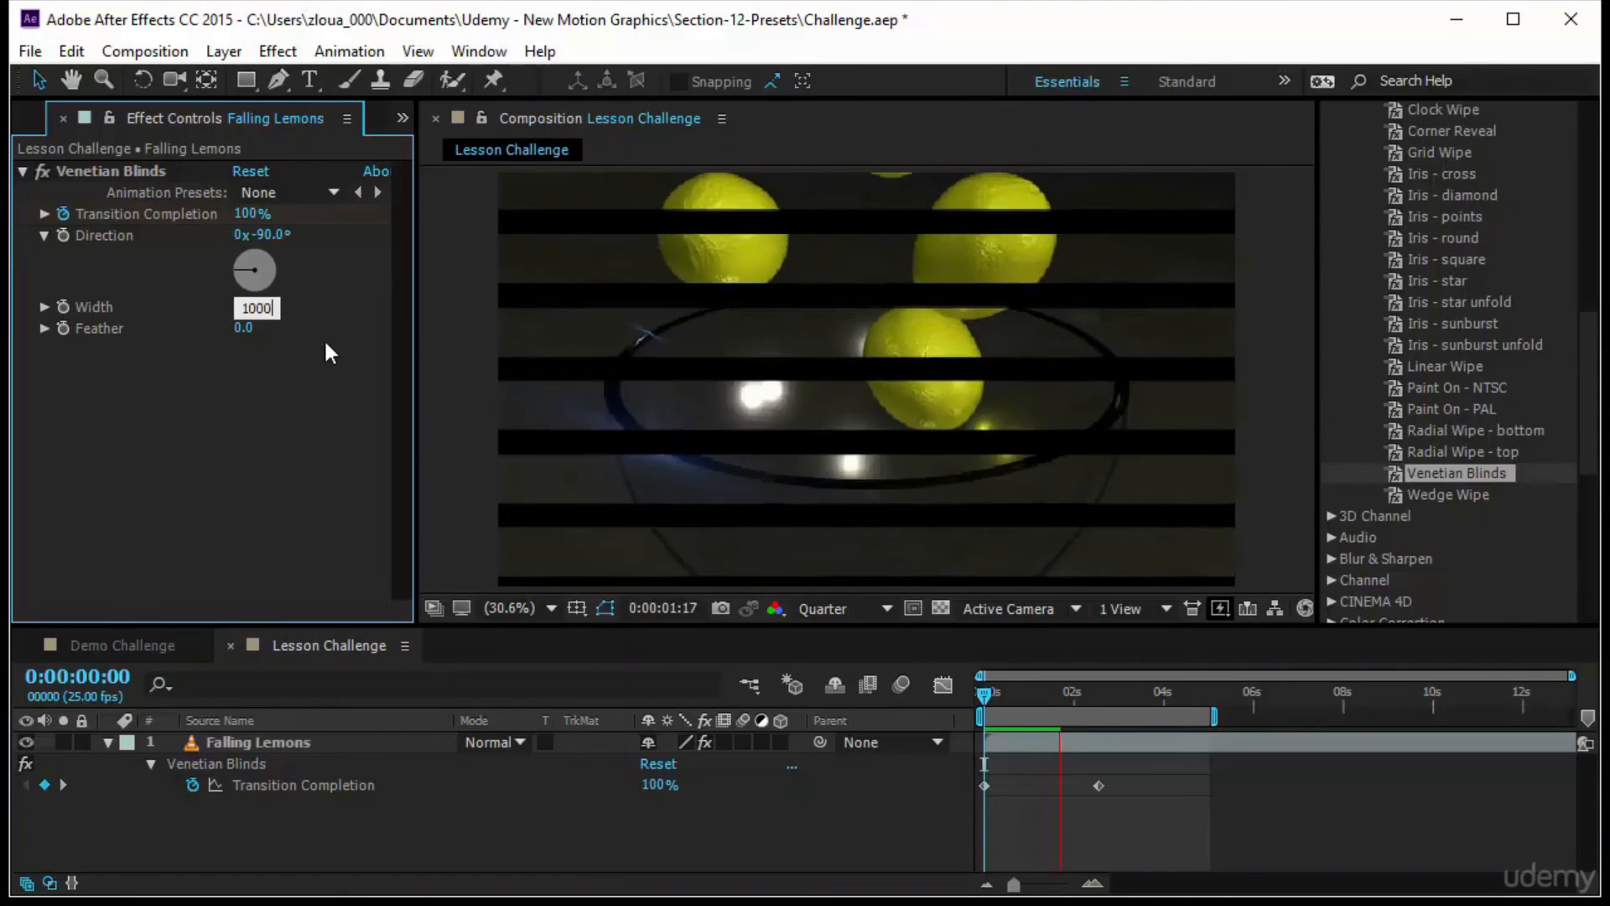
pyautogui.press('Return')
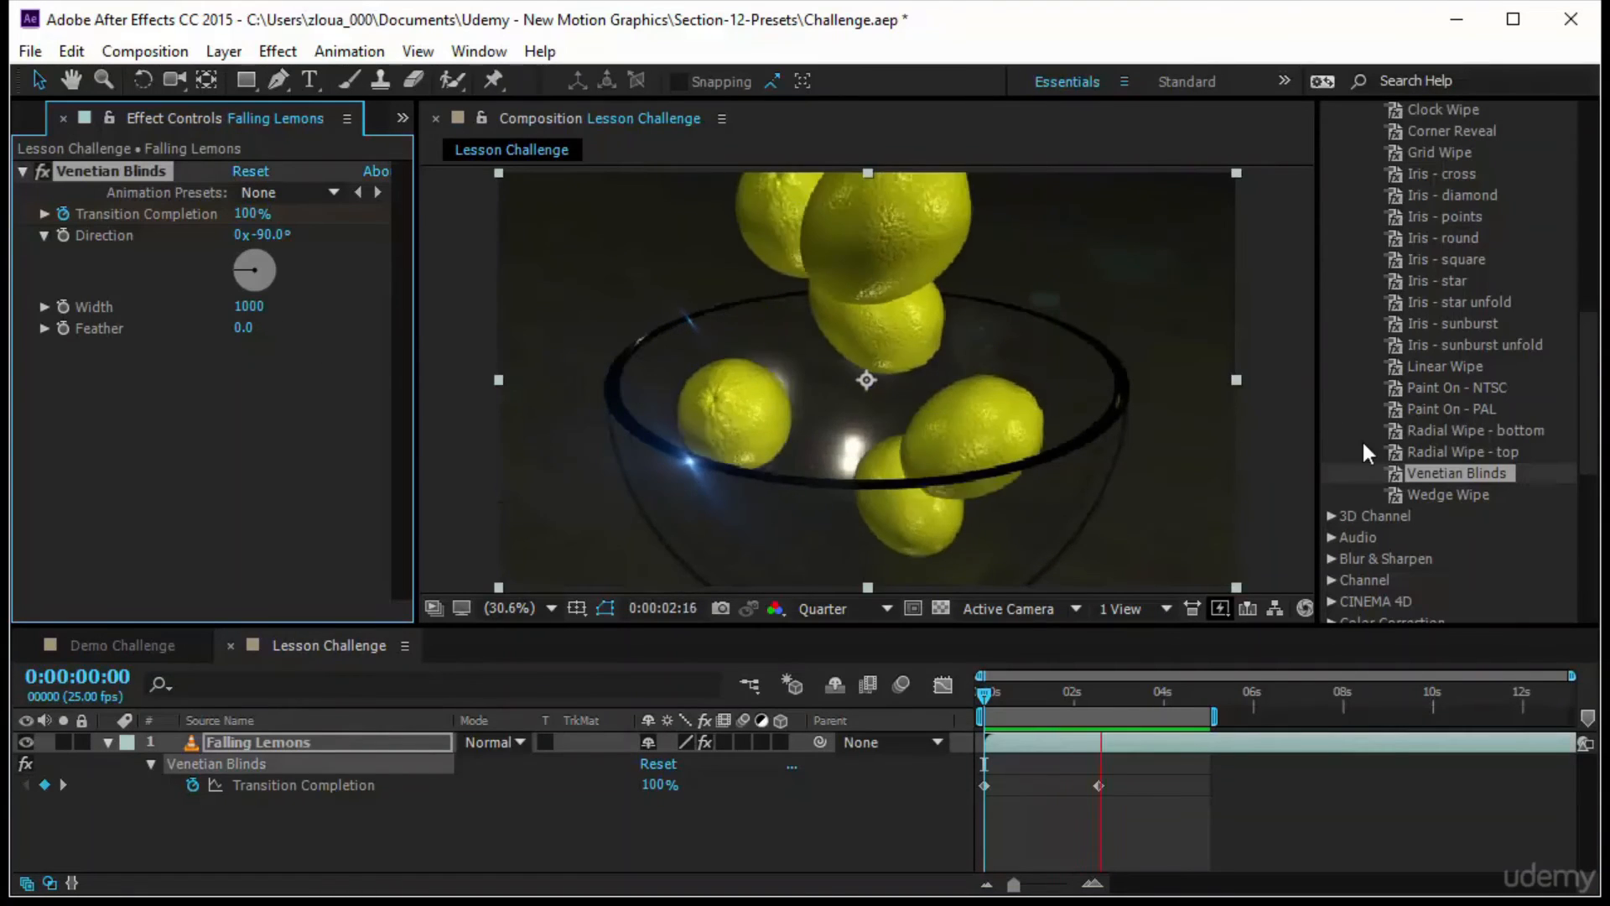
pyautogui.click(1005, 696)
pyautogui.moveTo(1008, 698); pyautogui.dragTo(984, 755)
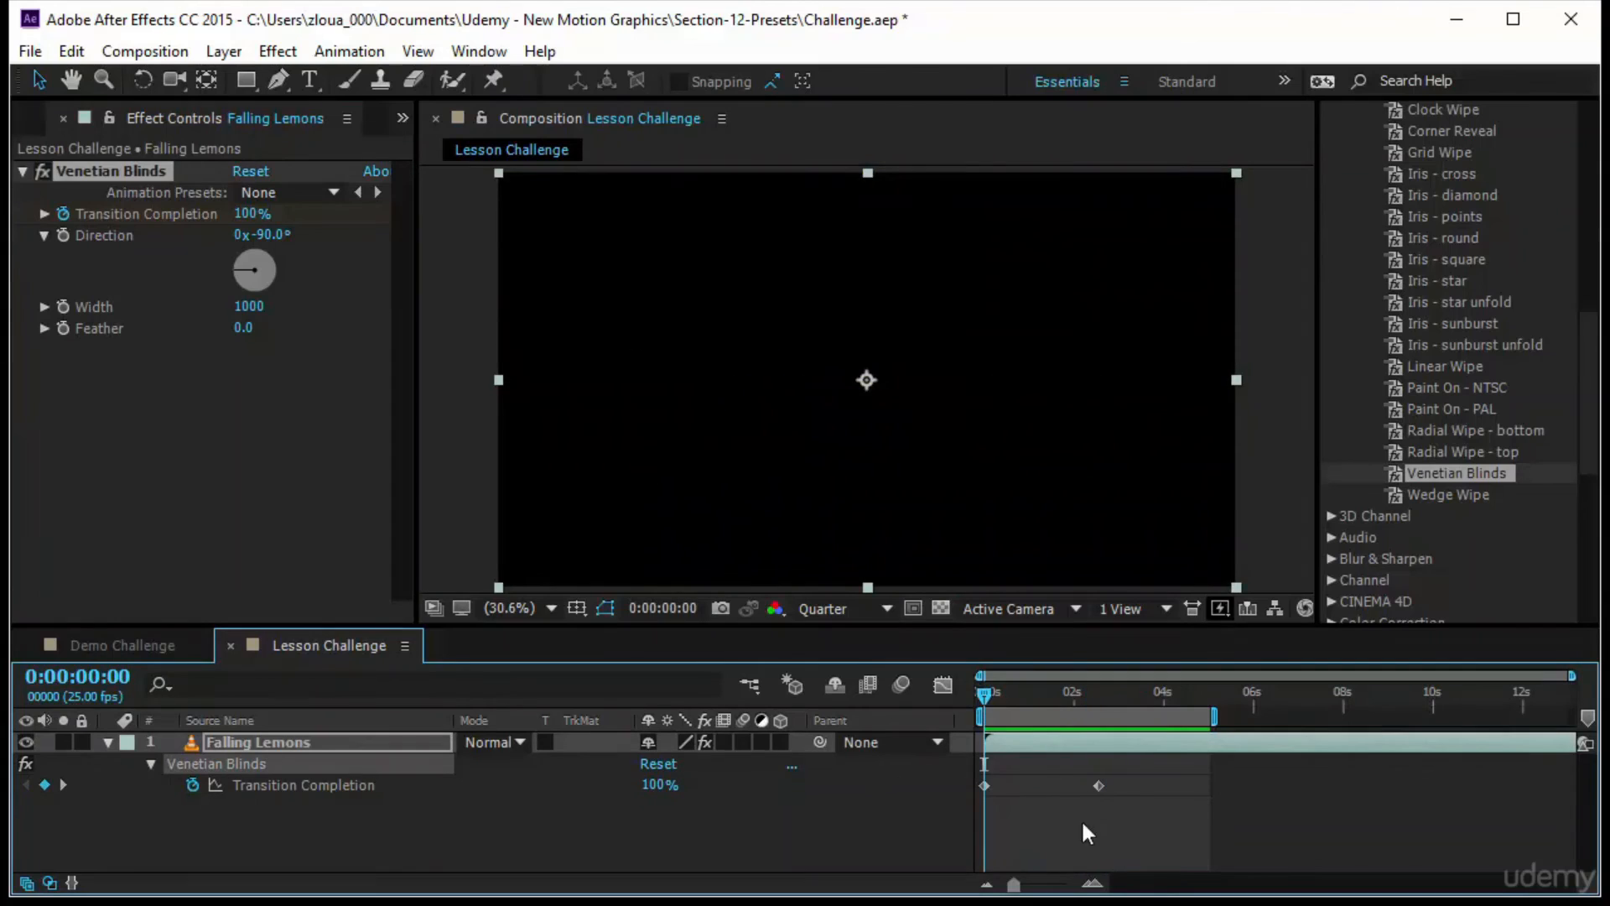
pyautogui.click(1024, 812)
pyautogui.press('space')
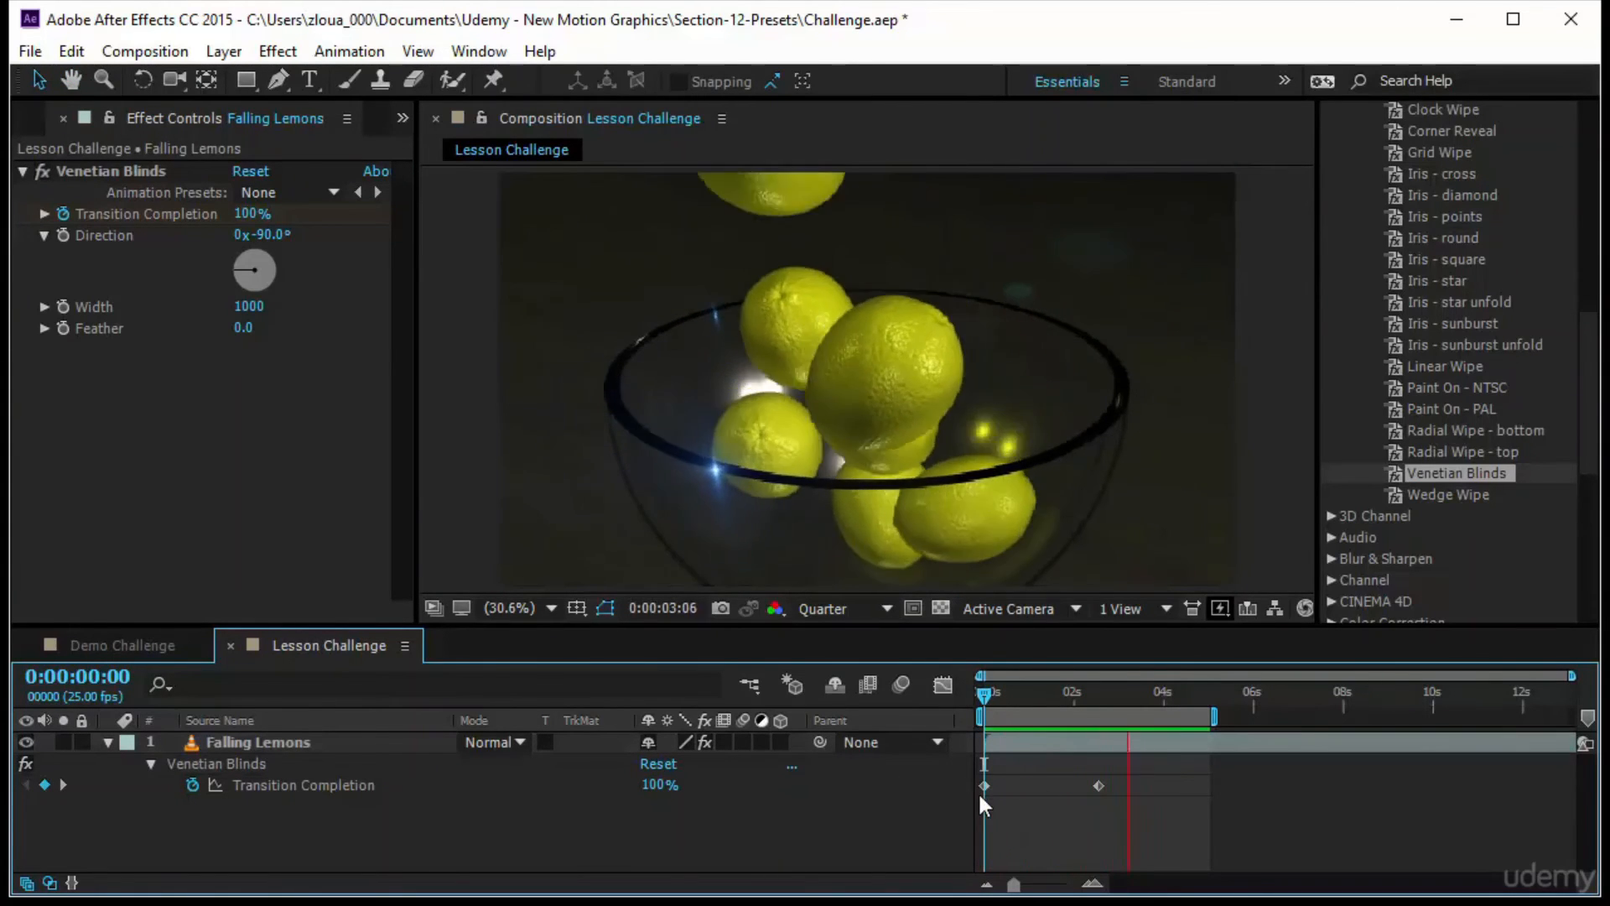
# Set the Venetian Blinds Width back to 24.
pyautogui.click(250, 307)
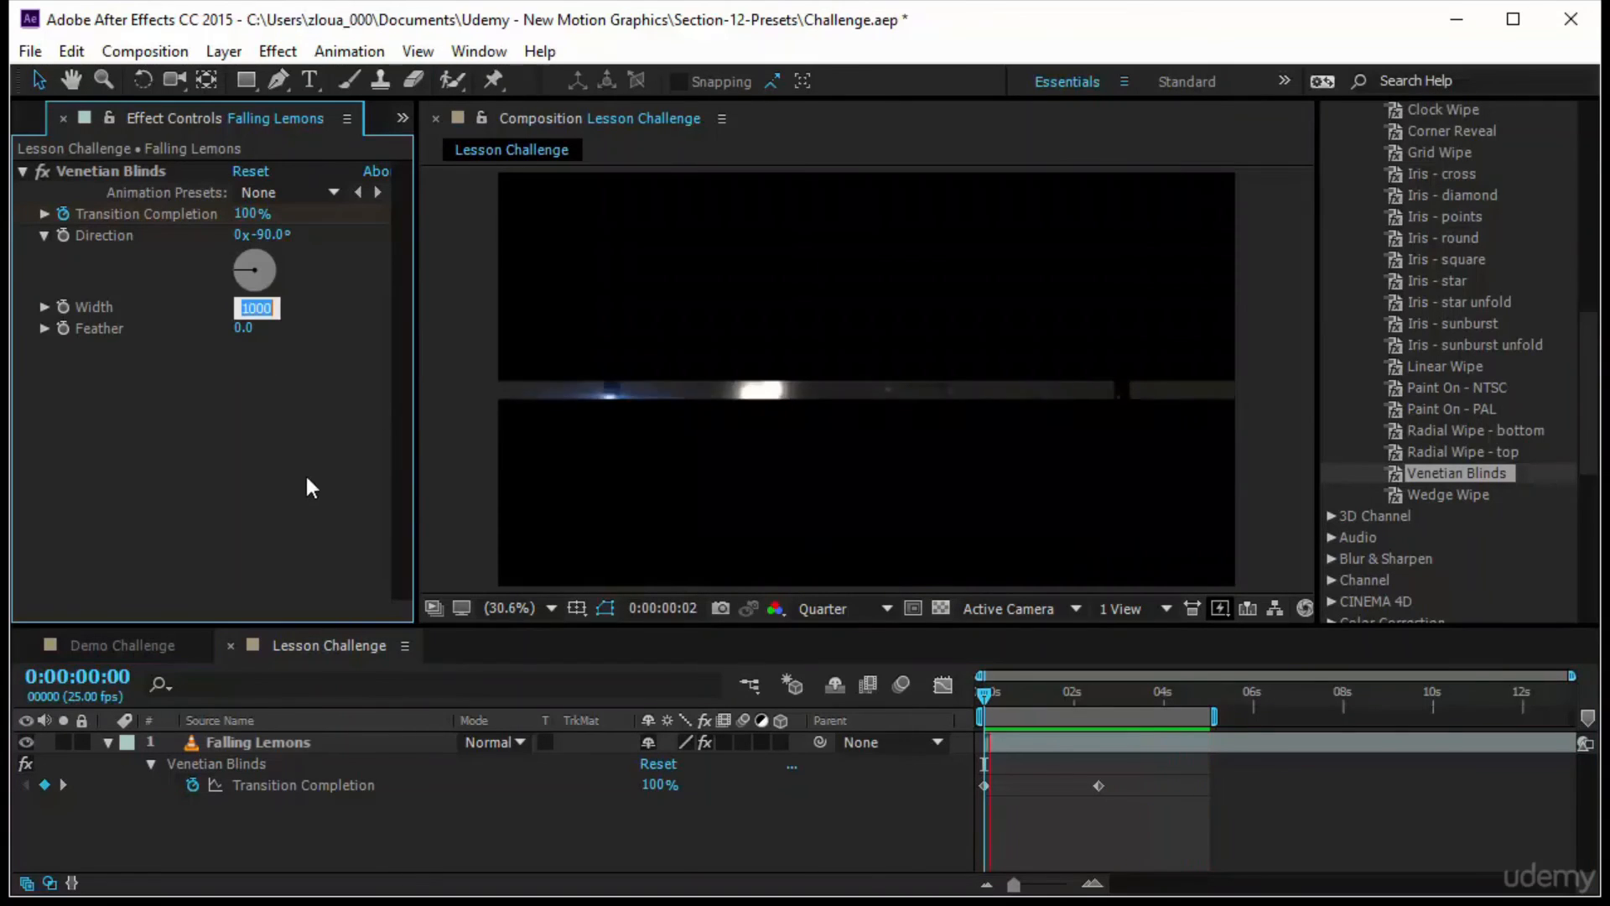
pyautogui.write('24')
pyautogui.press('Return')
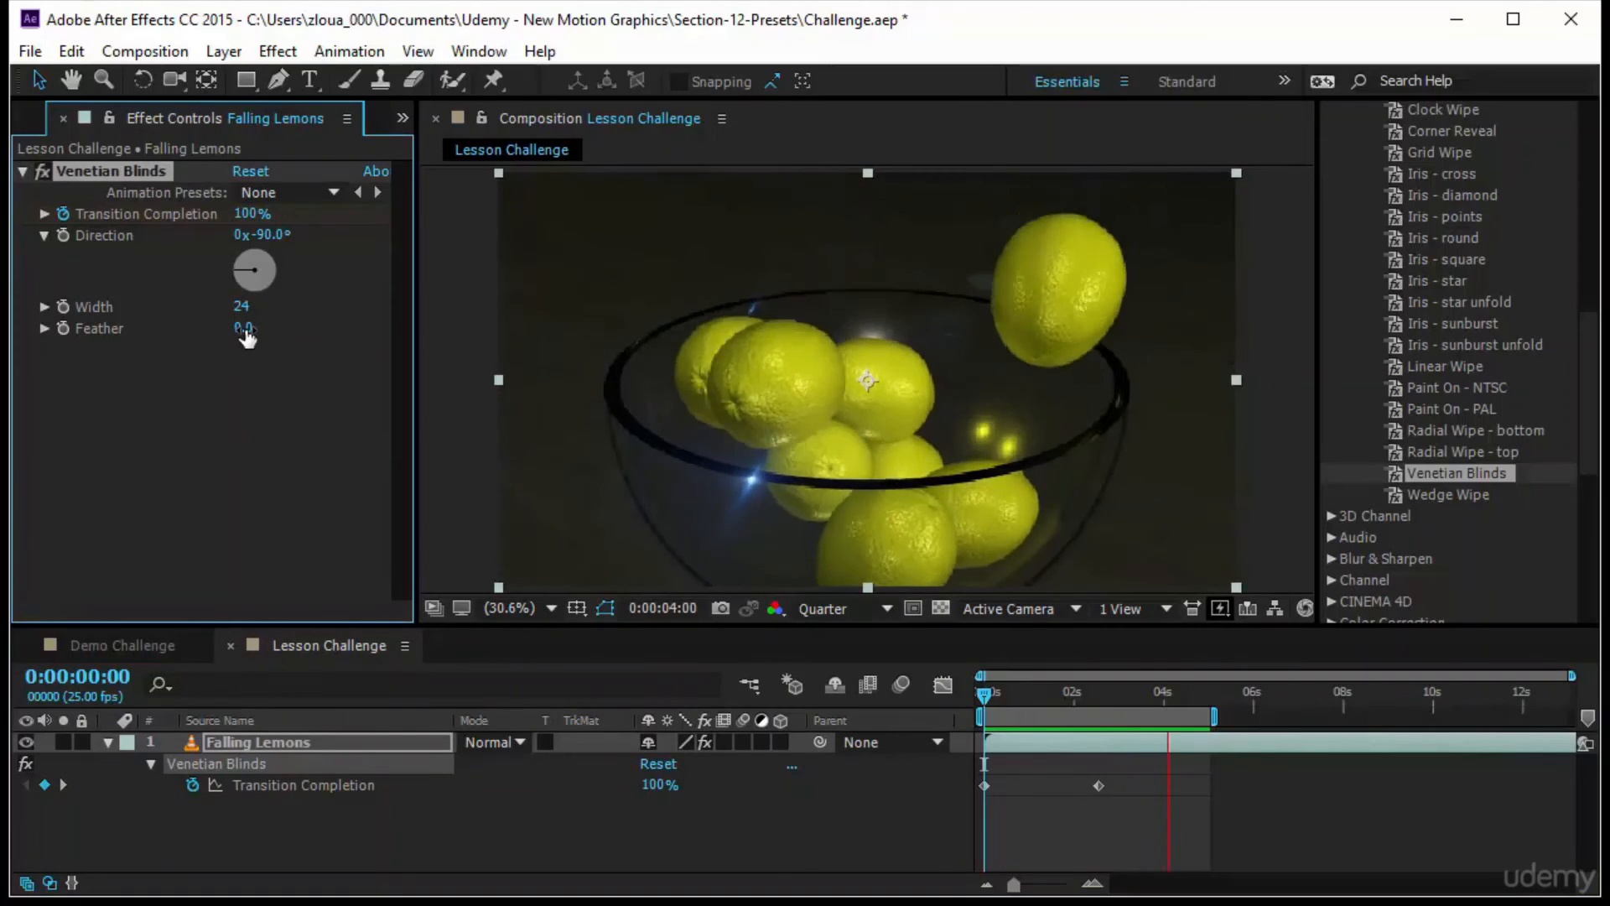
# Apply the Venetian Blinds wipe preset a second time to Falling Lemons at 0:00:01:00.
pyautogui.click(988, 696)
pyautogui.moveTo(988, 696); pyautogui.dragTo(1027, 696)
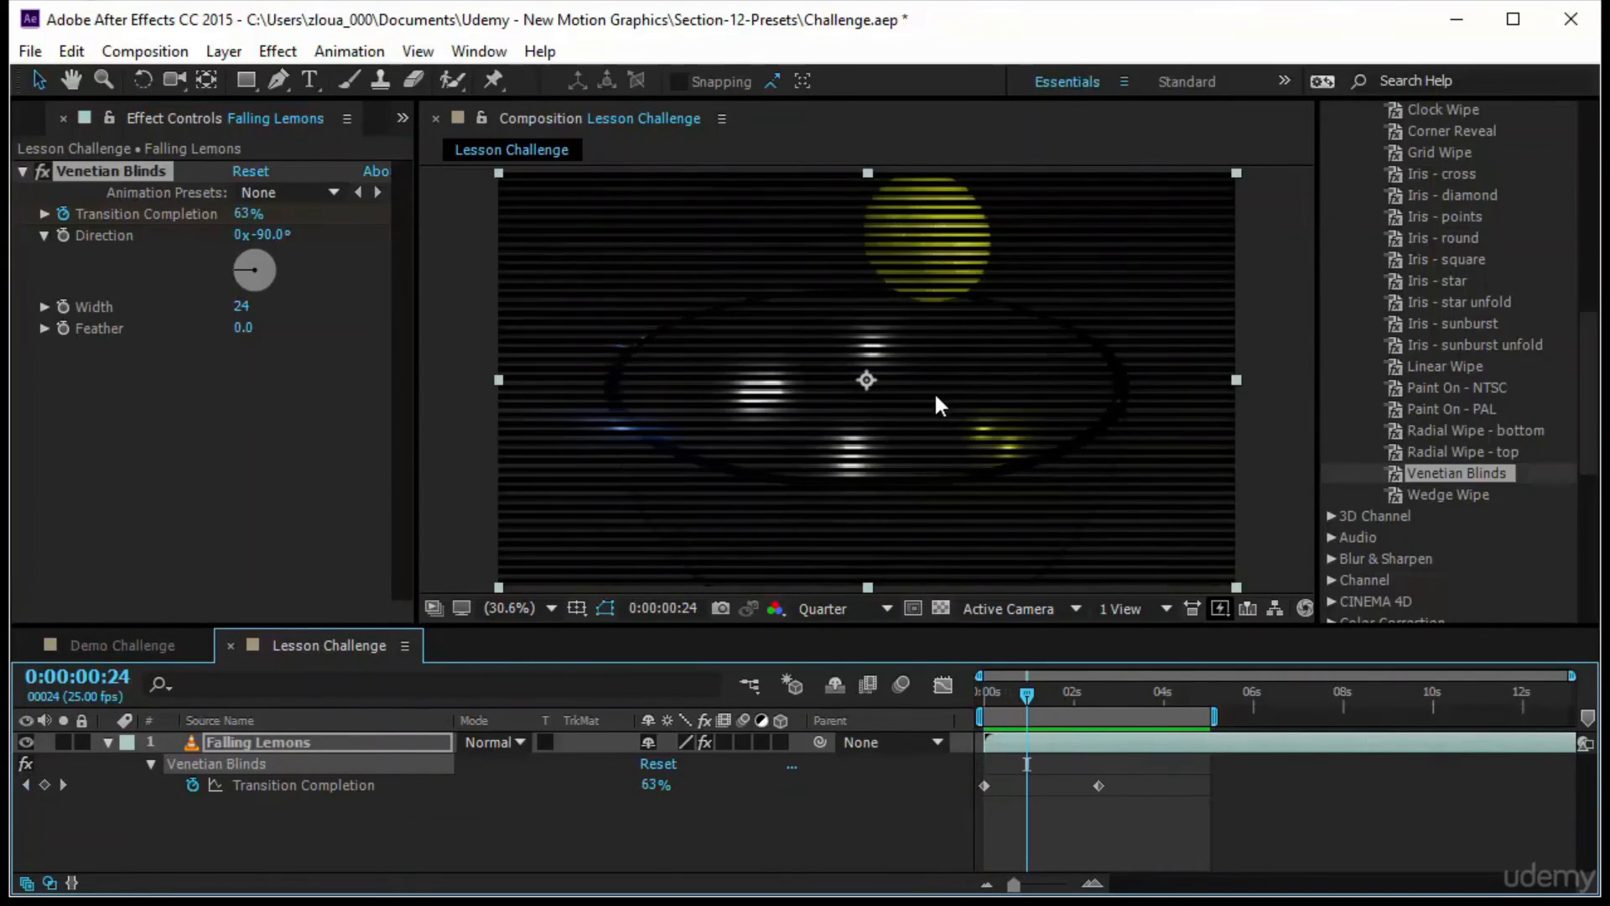
pyautogui.press('/')
pyautogui.press(',')
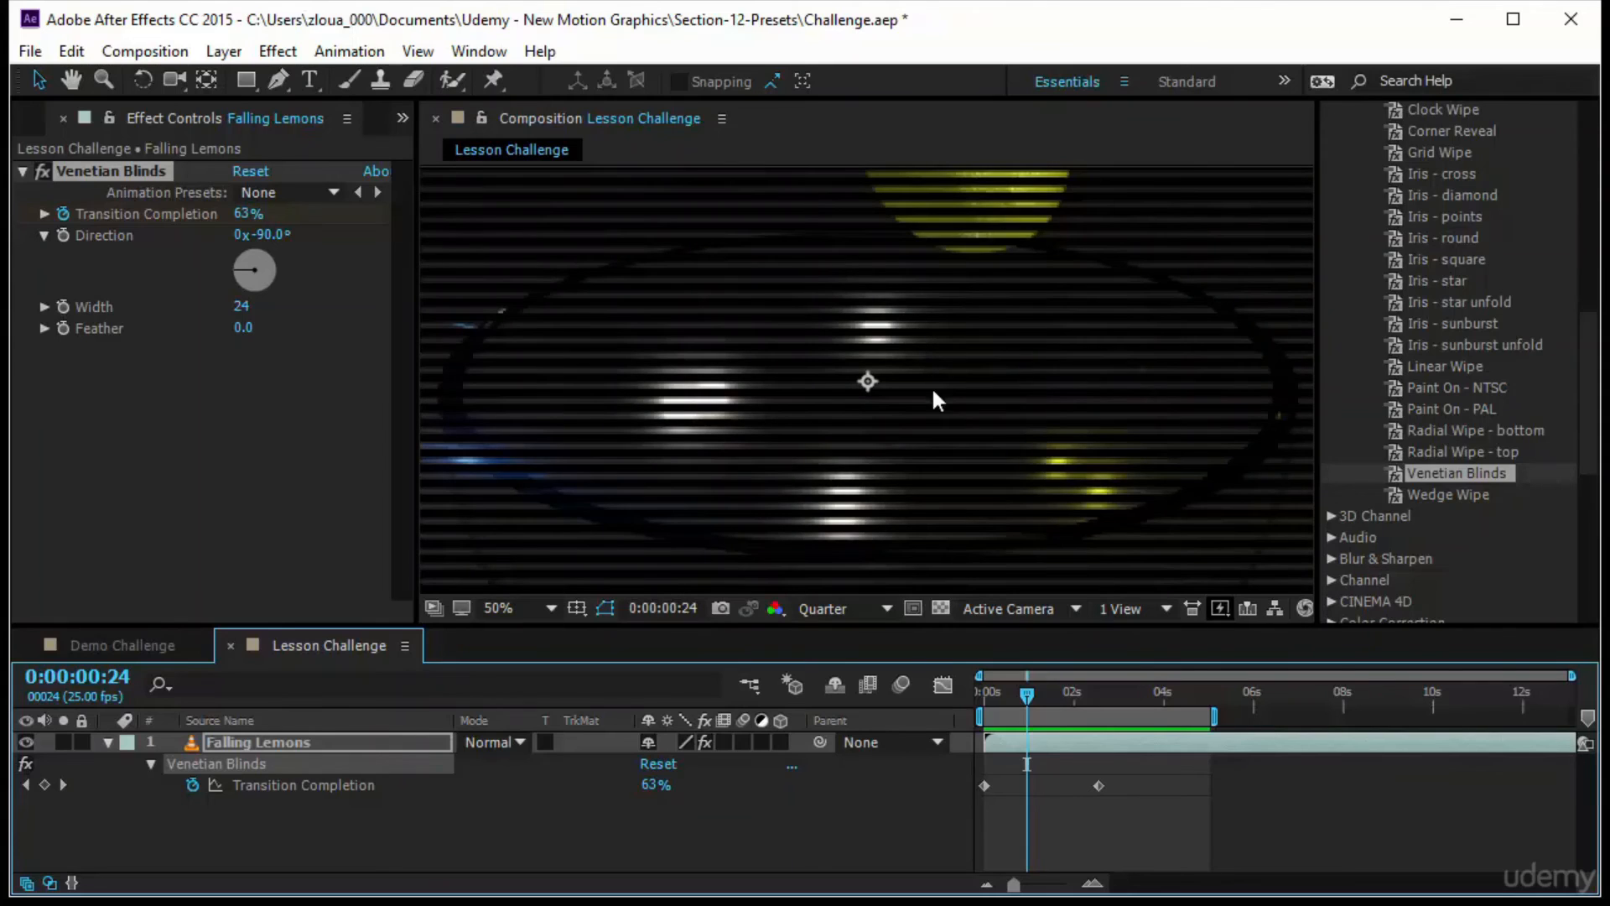
pyautogui.click(532, 609)
pyautogui.click(555, 189)
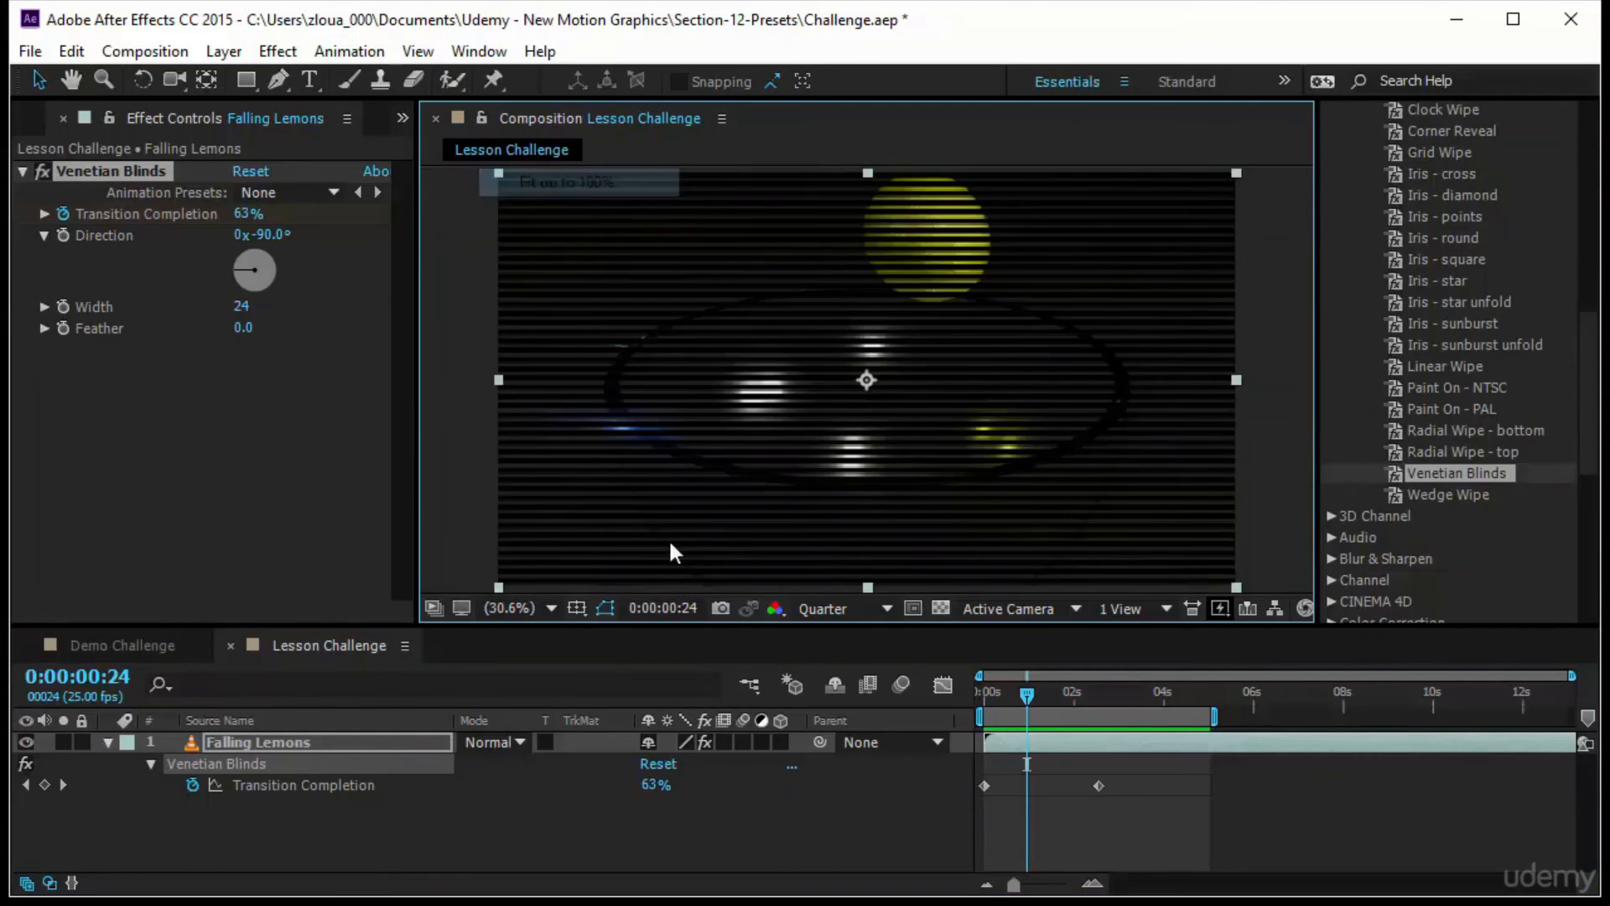
pyautogui.moveTo(1024, 693)
pyautogui.mouseDown()
pyautogui.moveTo(985, 693)
pyautogui.moveTo(1029, 695)
pyautogui.mouseUp()
pyautogui.moveTo(1466, 475); pyautogui.dragTo(251, 506)
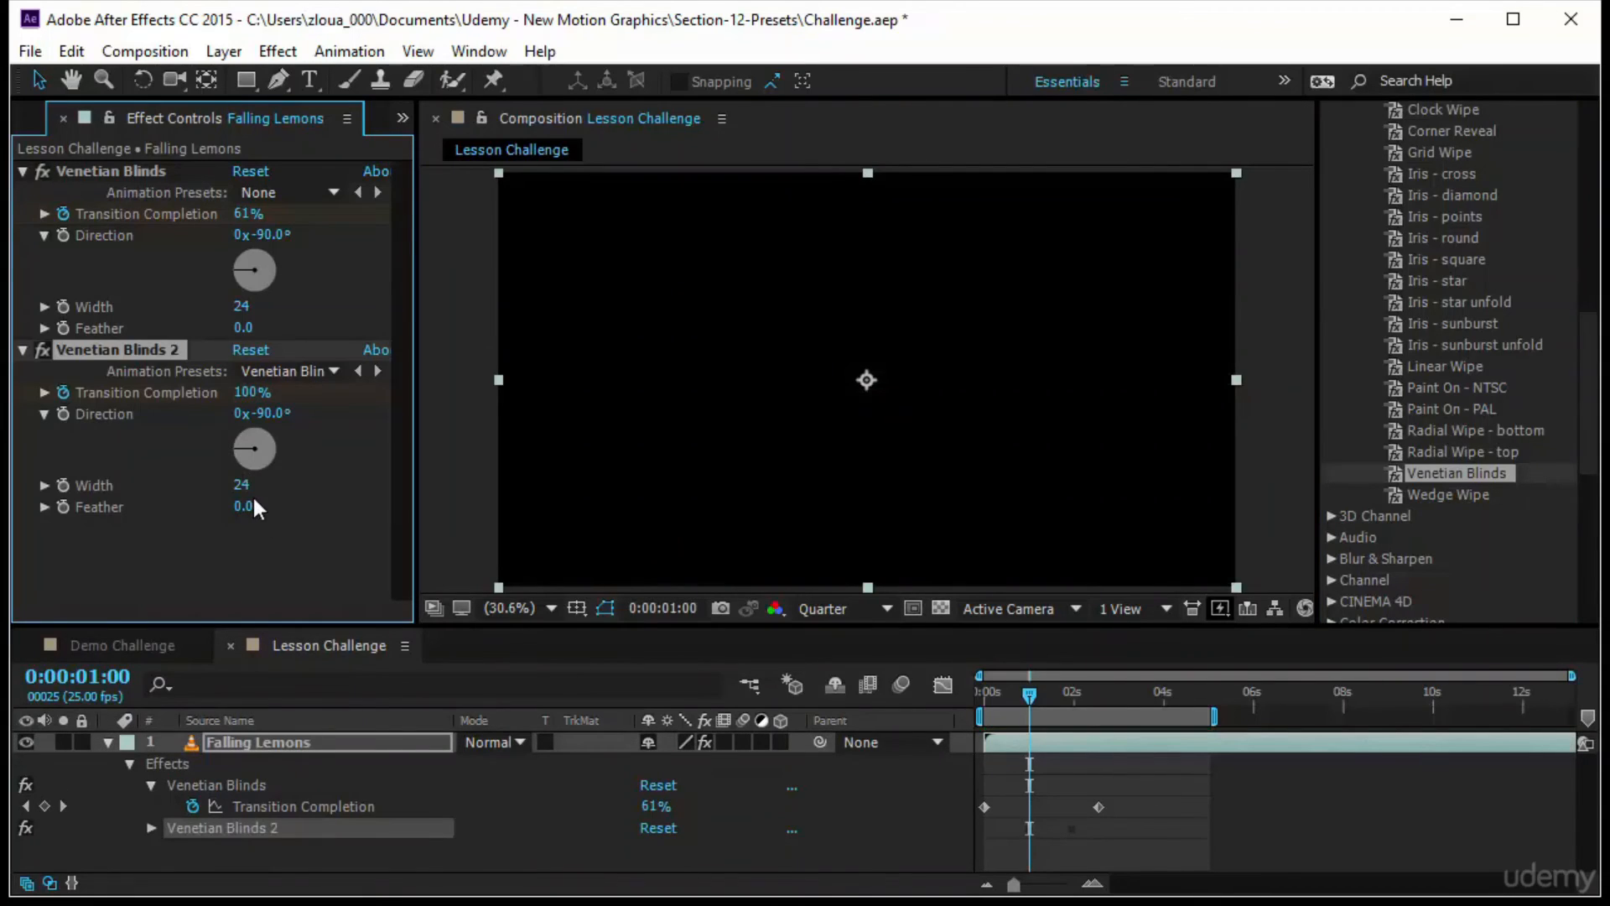
# Reveal the keyframes on Falling Lemons and align Venetian Blinds 2's Transition Completion keyframes with the first effect's, checking the wipe.
pyautogui.moveTo(1030, 698); pyautogui.dragTo(1043, 733)
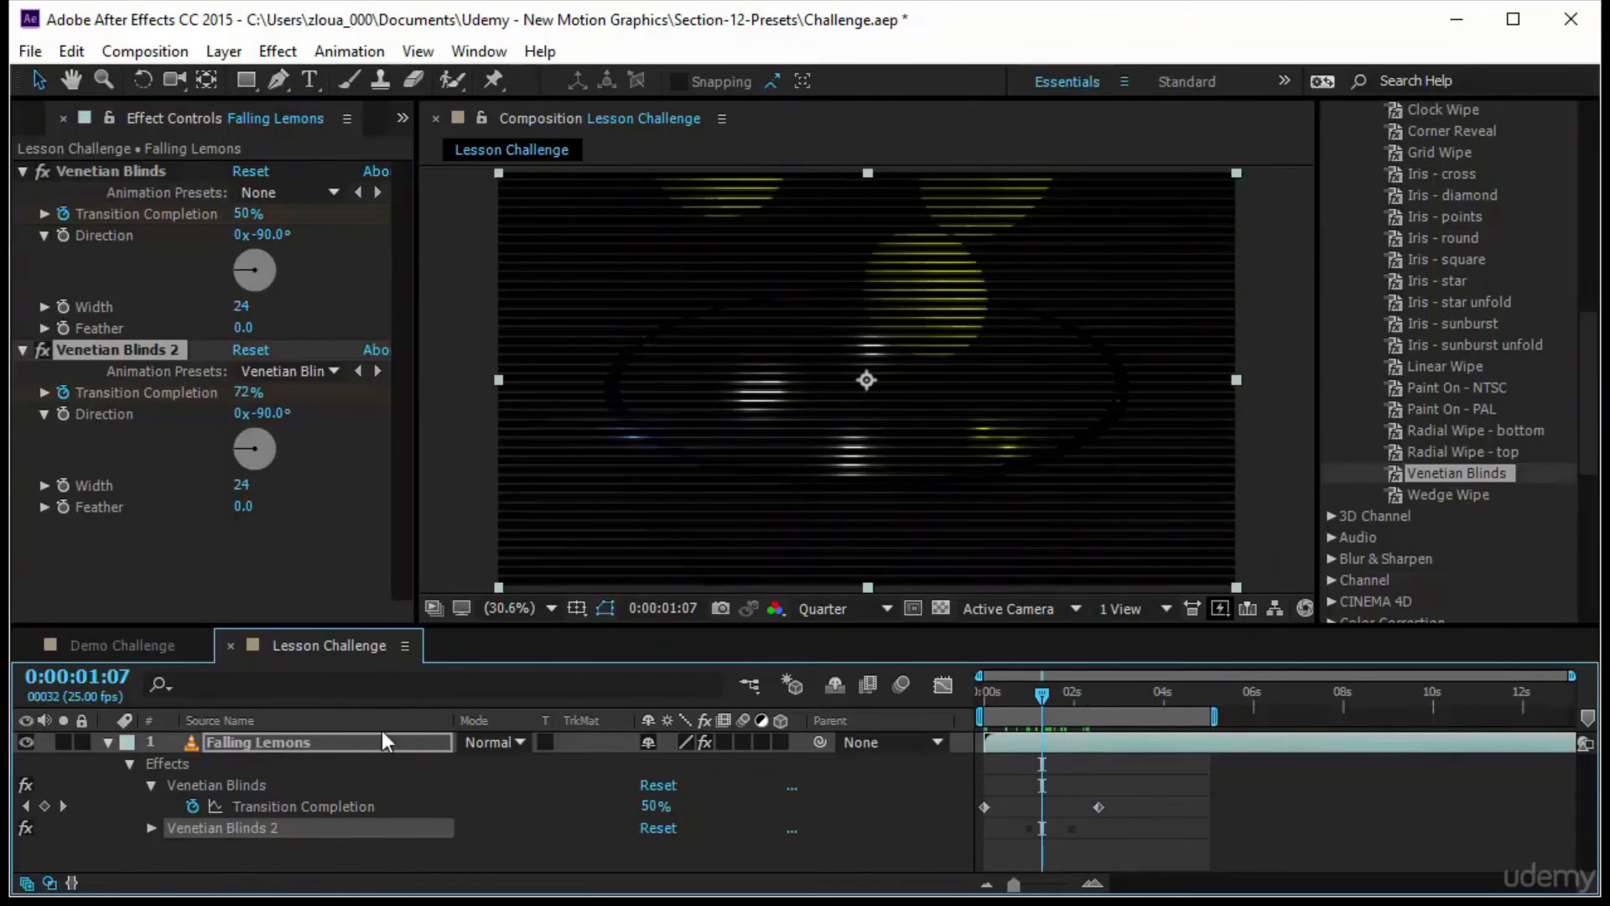
pyautogui.click(335, 743)
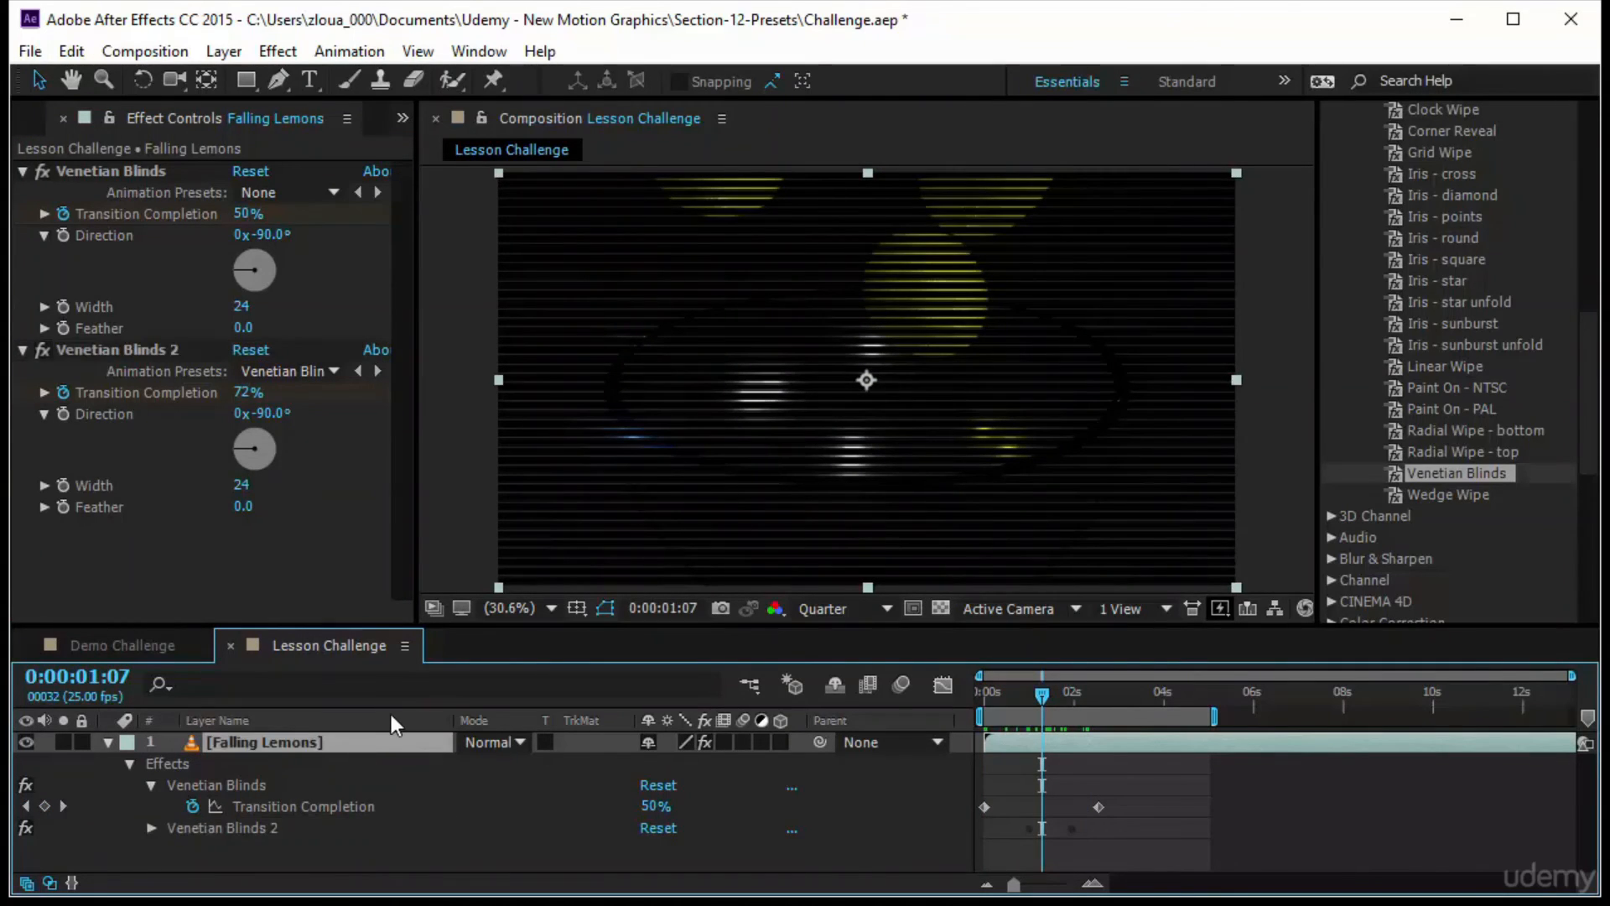
pyautogui.press('u')
pyautogui.press('u')
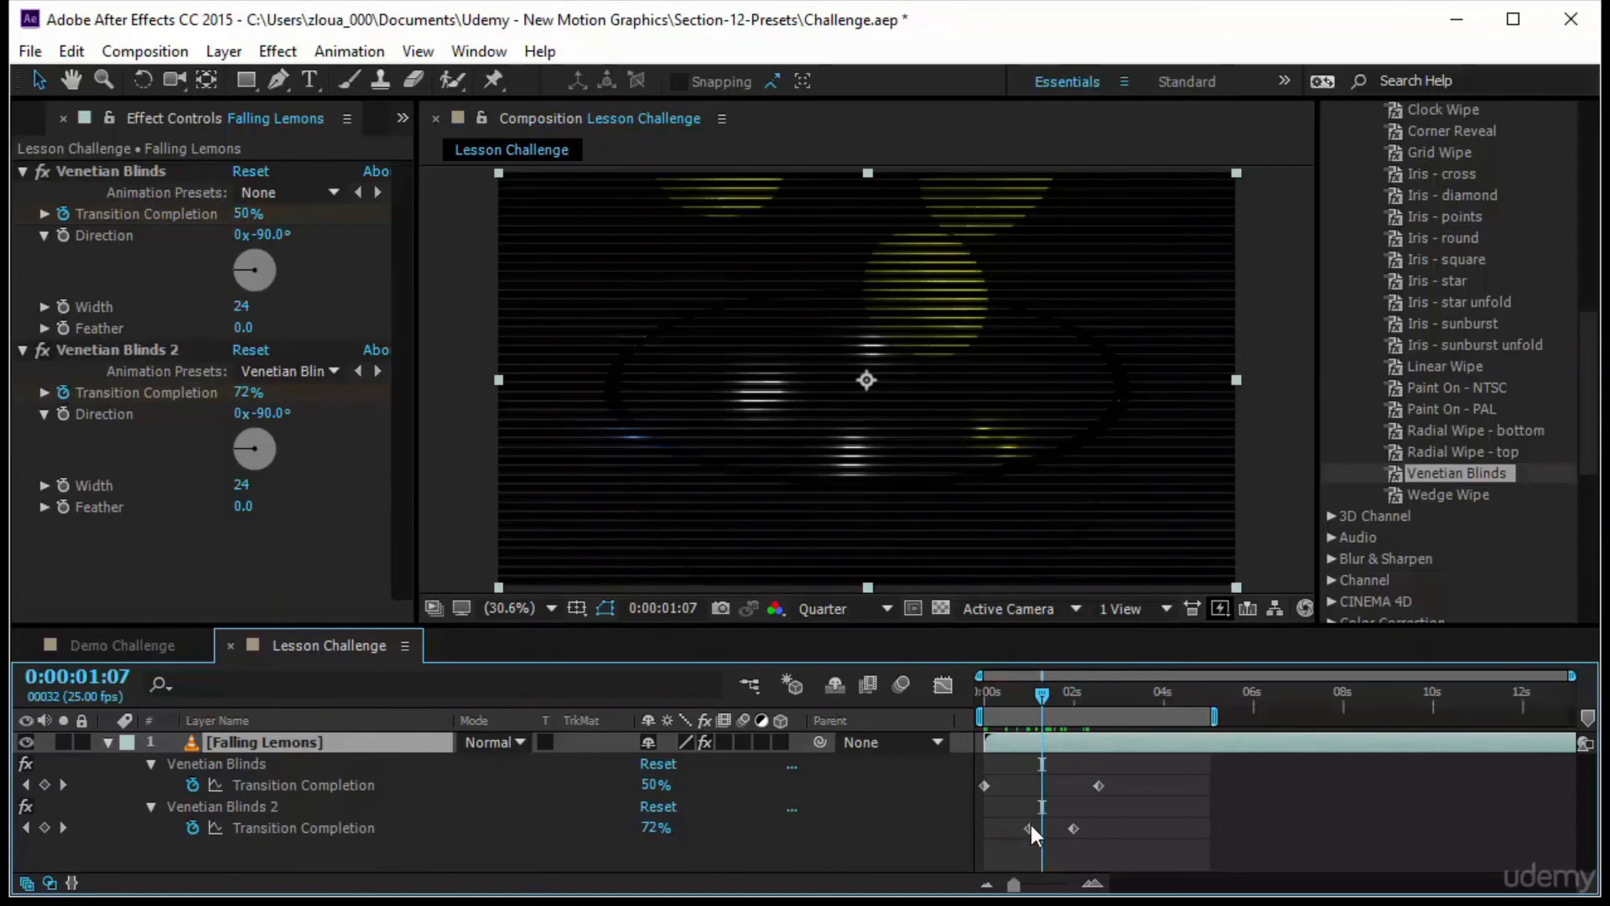
pyautogui.moveTo(1030, 825); pyautogui.dragTo(1101, 830)
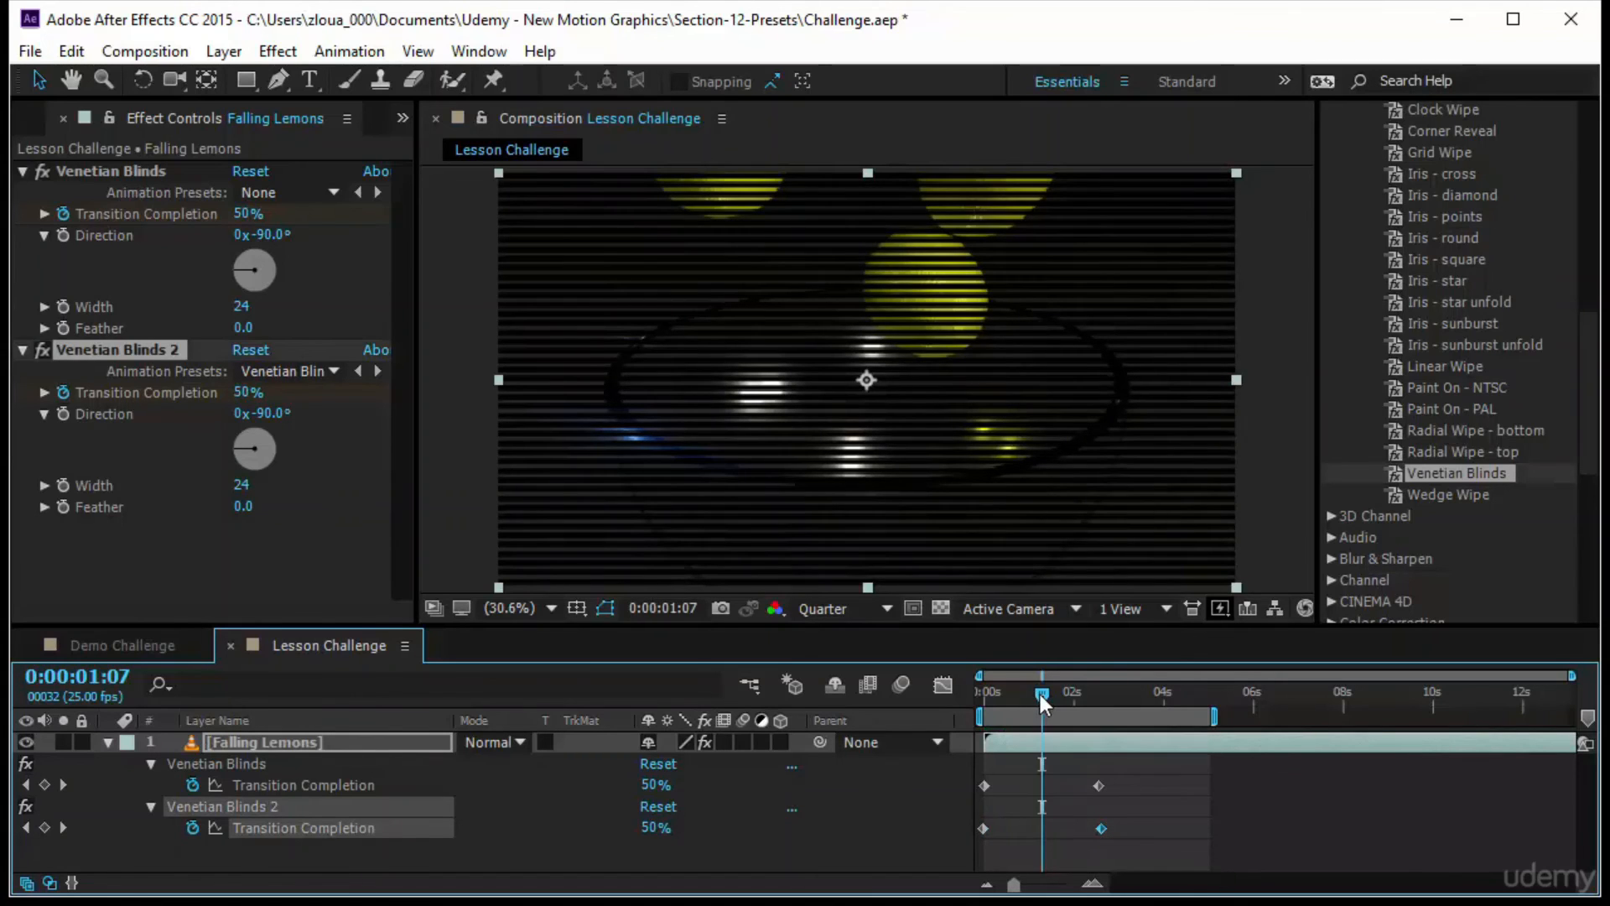
pyautogui.moveTo(1040, 695); pyautogui.dragTo(1109, 739)
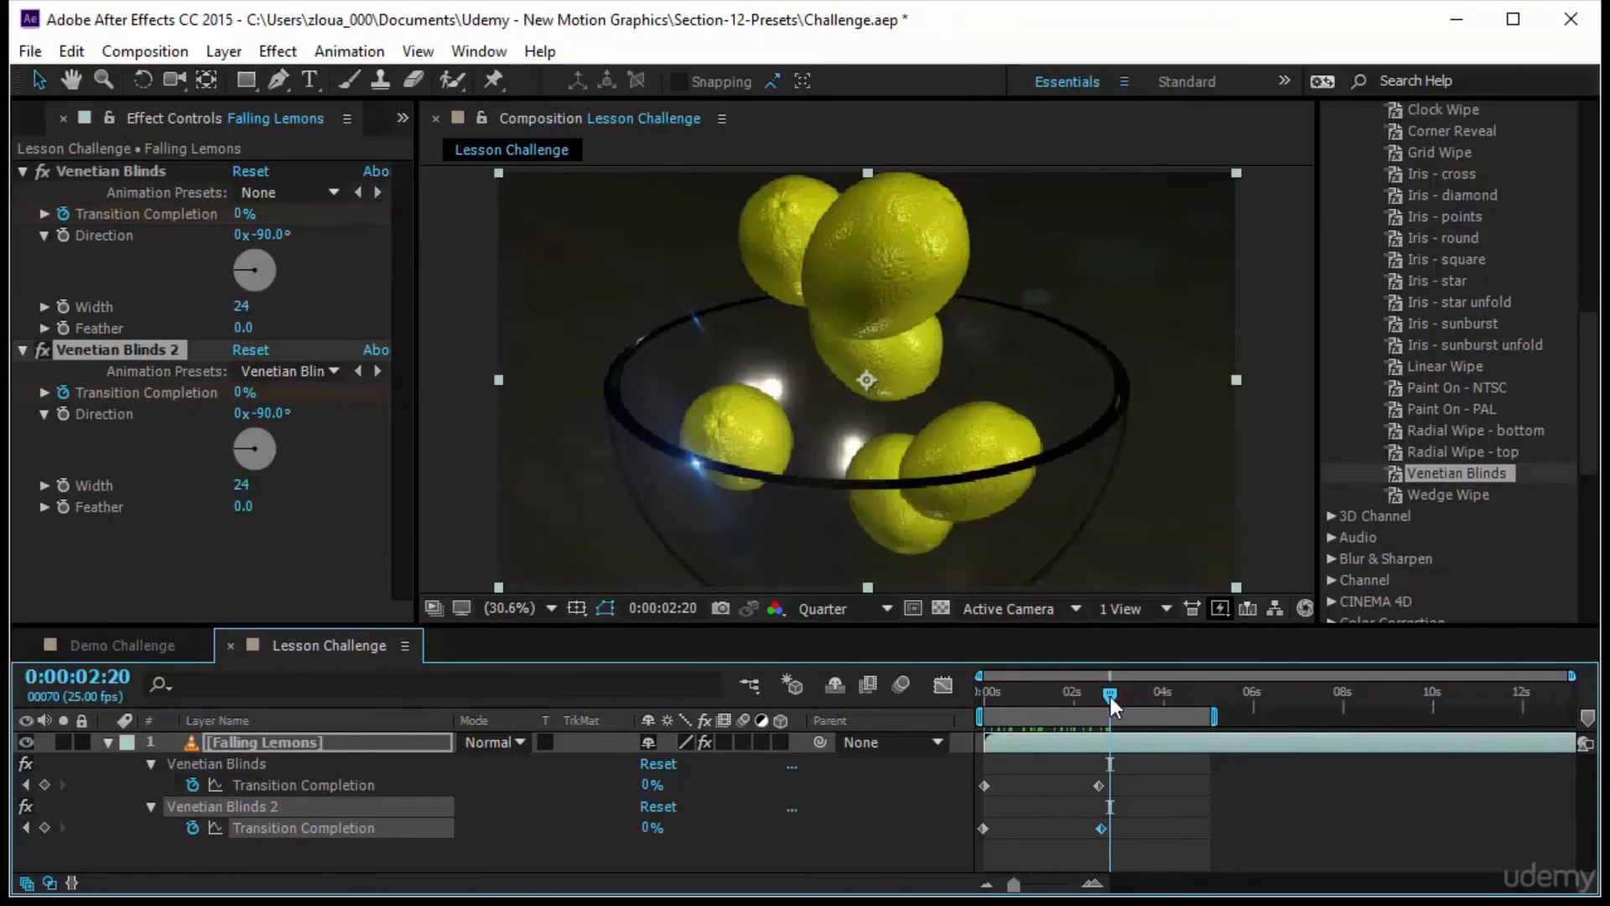
pyautogui.moveTo(1110, 697); pyautogui.dragTo(1043, 703)
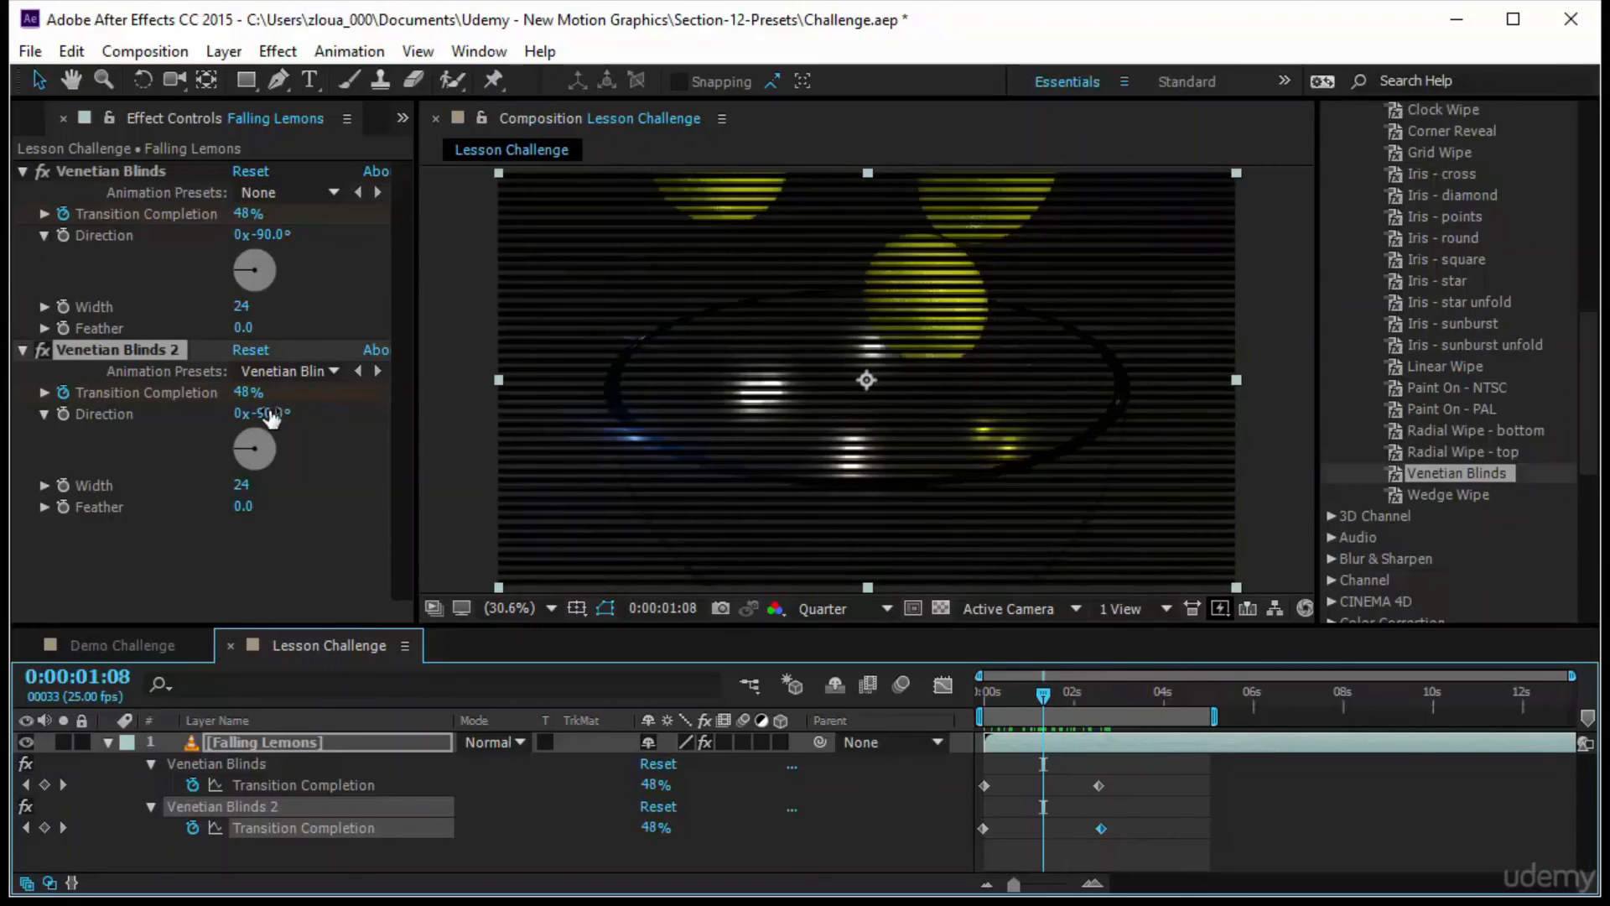
# Try a Direction of -61° on Venetian Blinds 2, and reapply the Venetian Blinds preset to it at 0:00:01:08.
pyautogui.moveTo(270, 417); pyautogui.dragTo(259, 392)
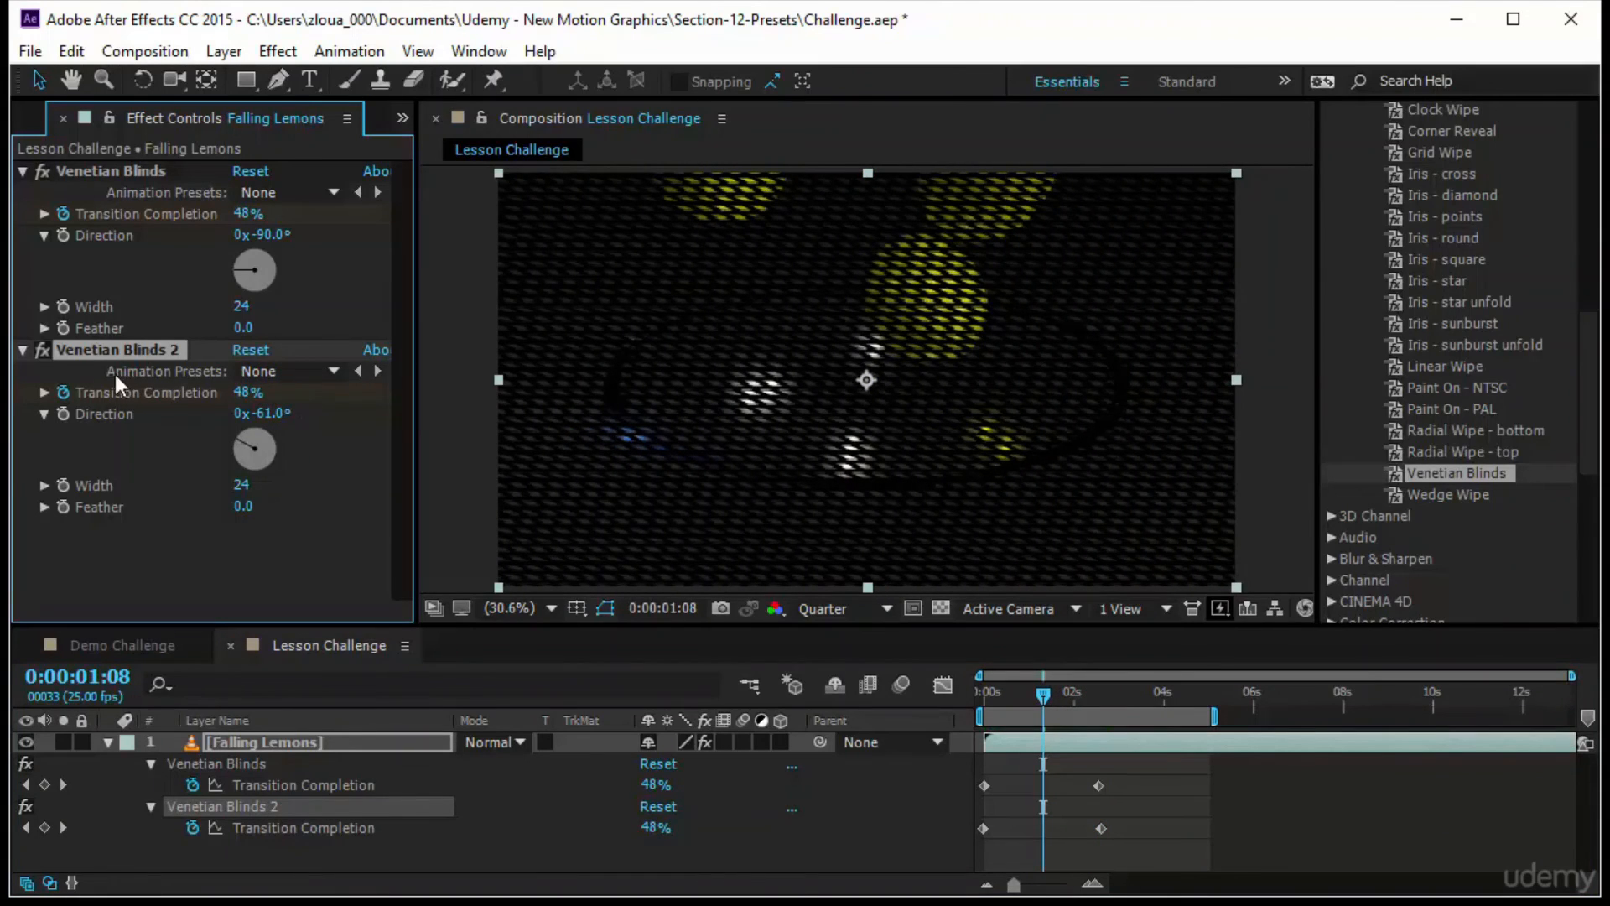
pyautogui.click(283, 369)
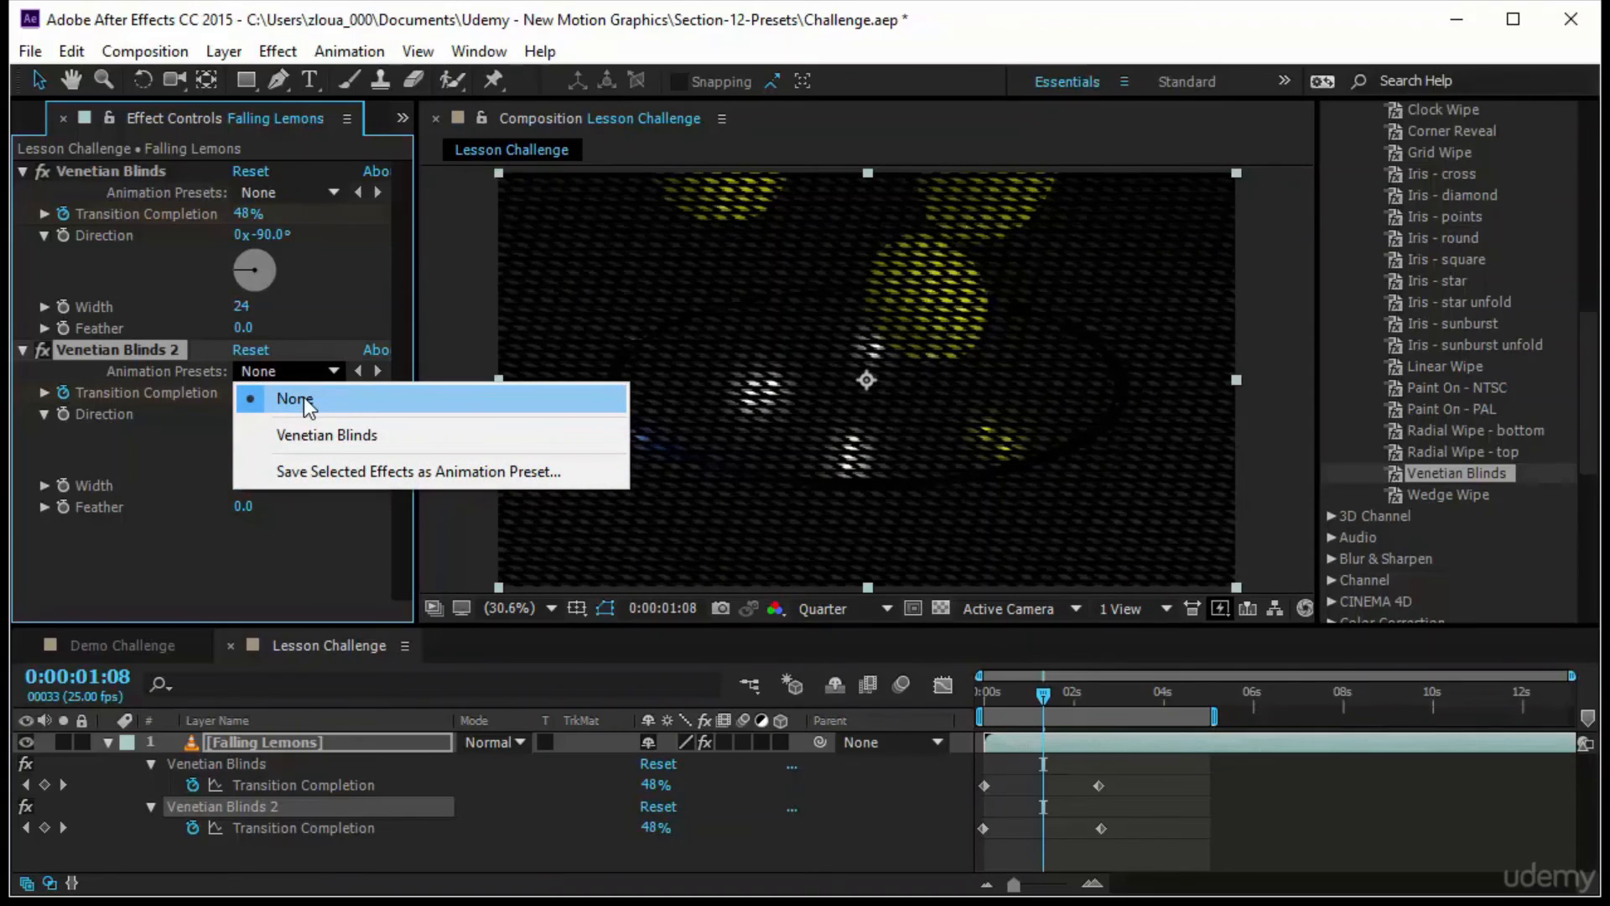
pyautogui.click(309, 436)
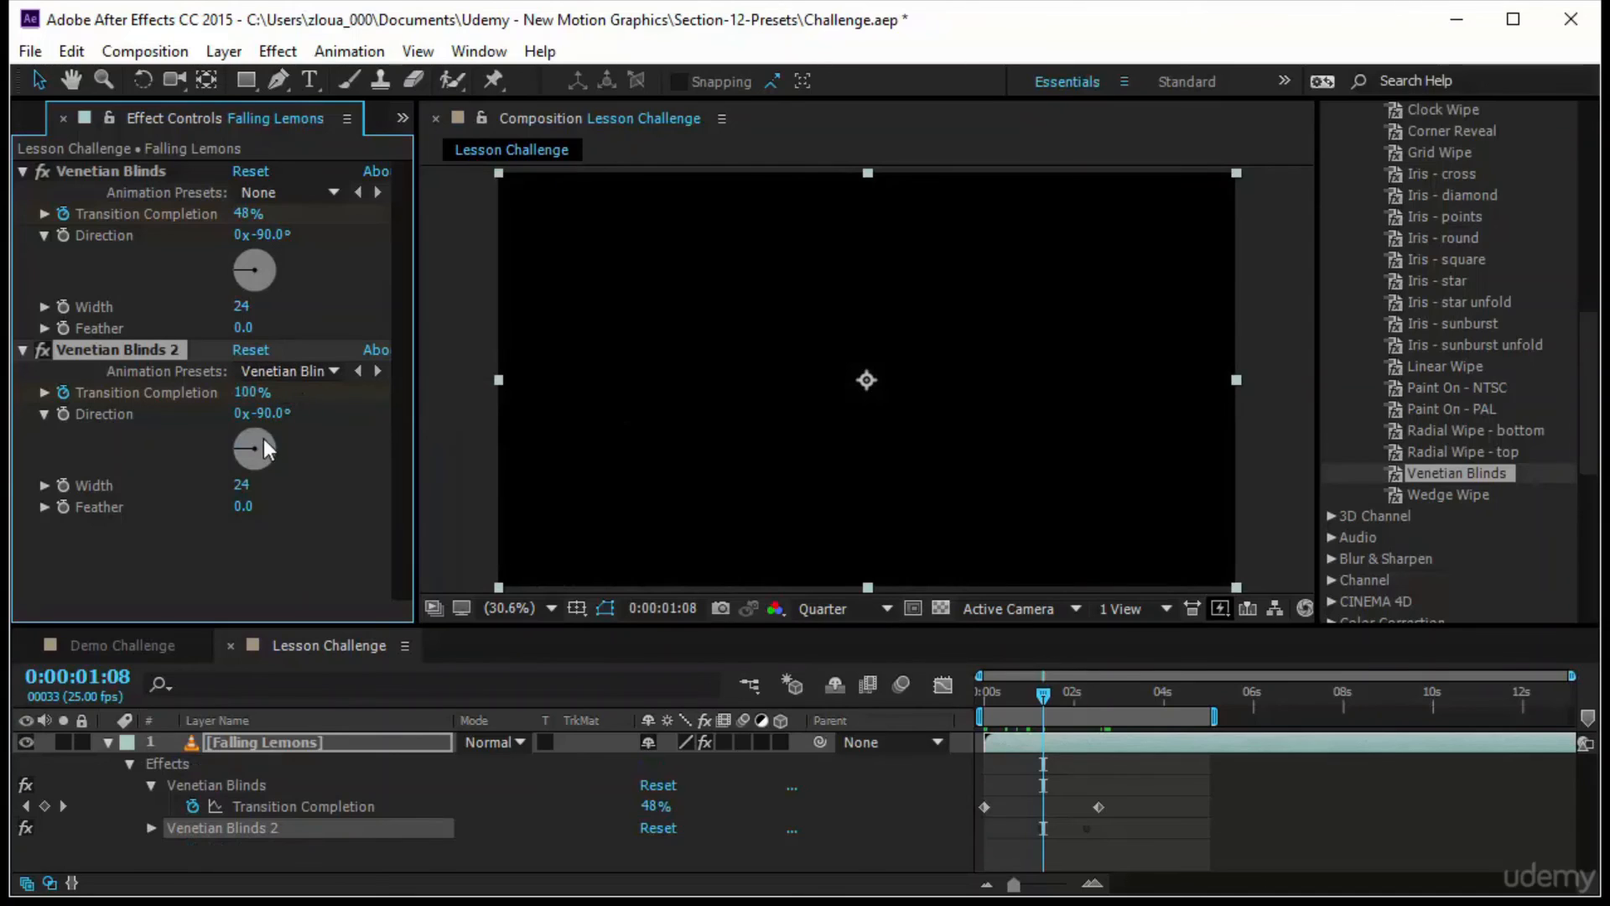
# Try Directions of -72° and -63° on Venetian Blinds 2 and inspect the slanted pattern up close at 0:00:01:17.
pyautogui.moveTo(275, 425); pyautogui.dragTo(290, 423)
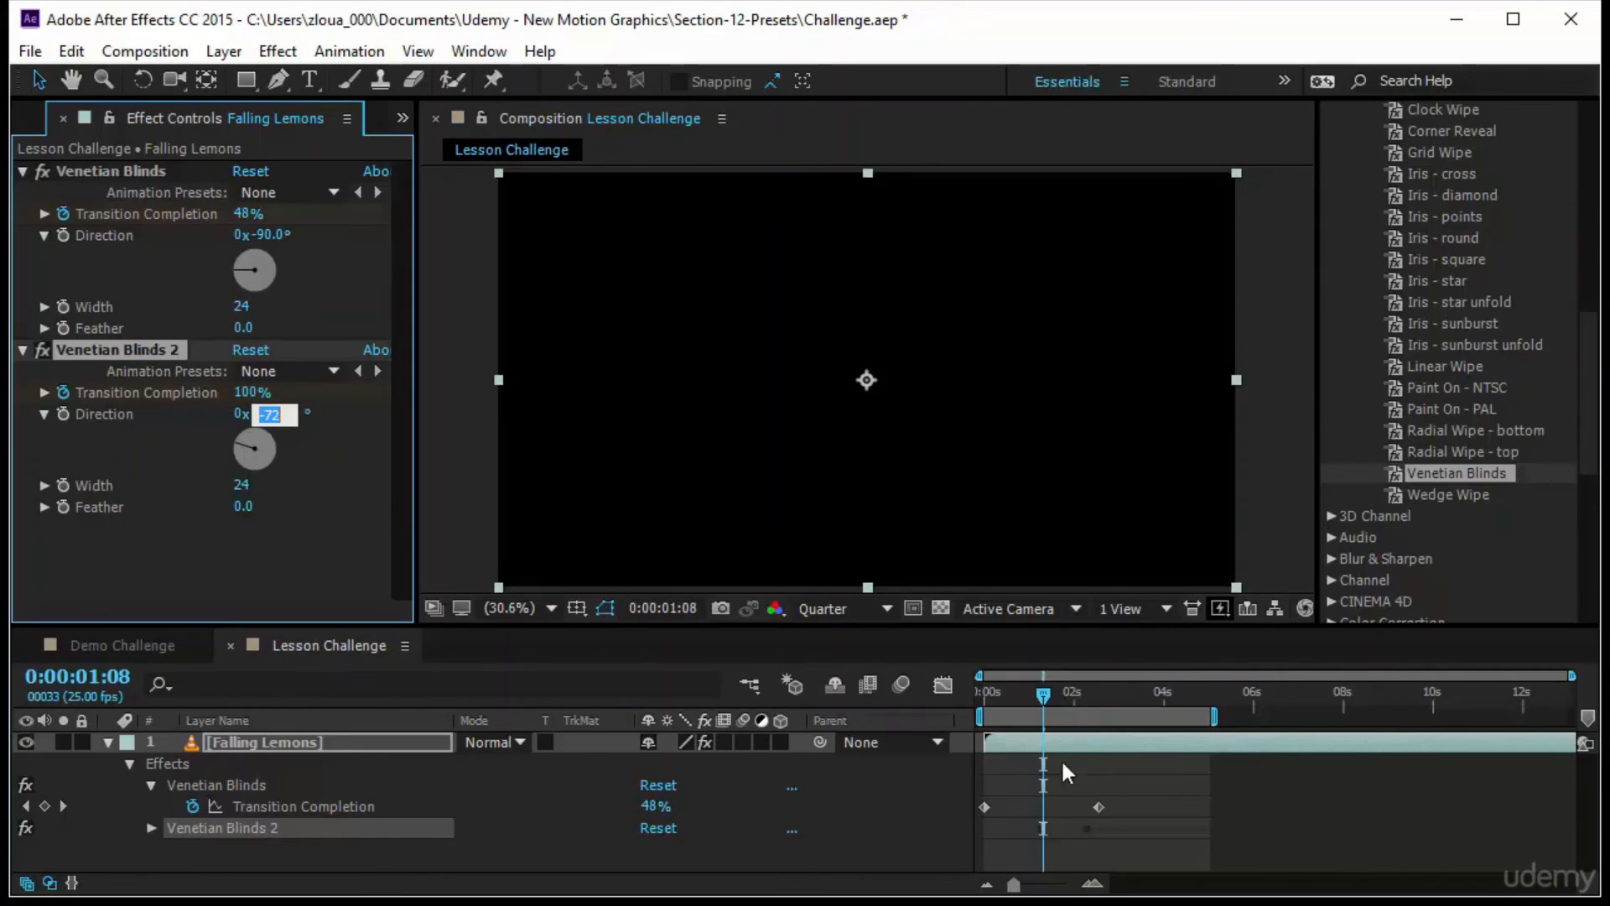
pyautogui.moveTo(1045, 698); pyautogui.dragTo(1060, 698)
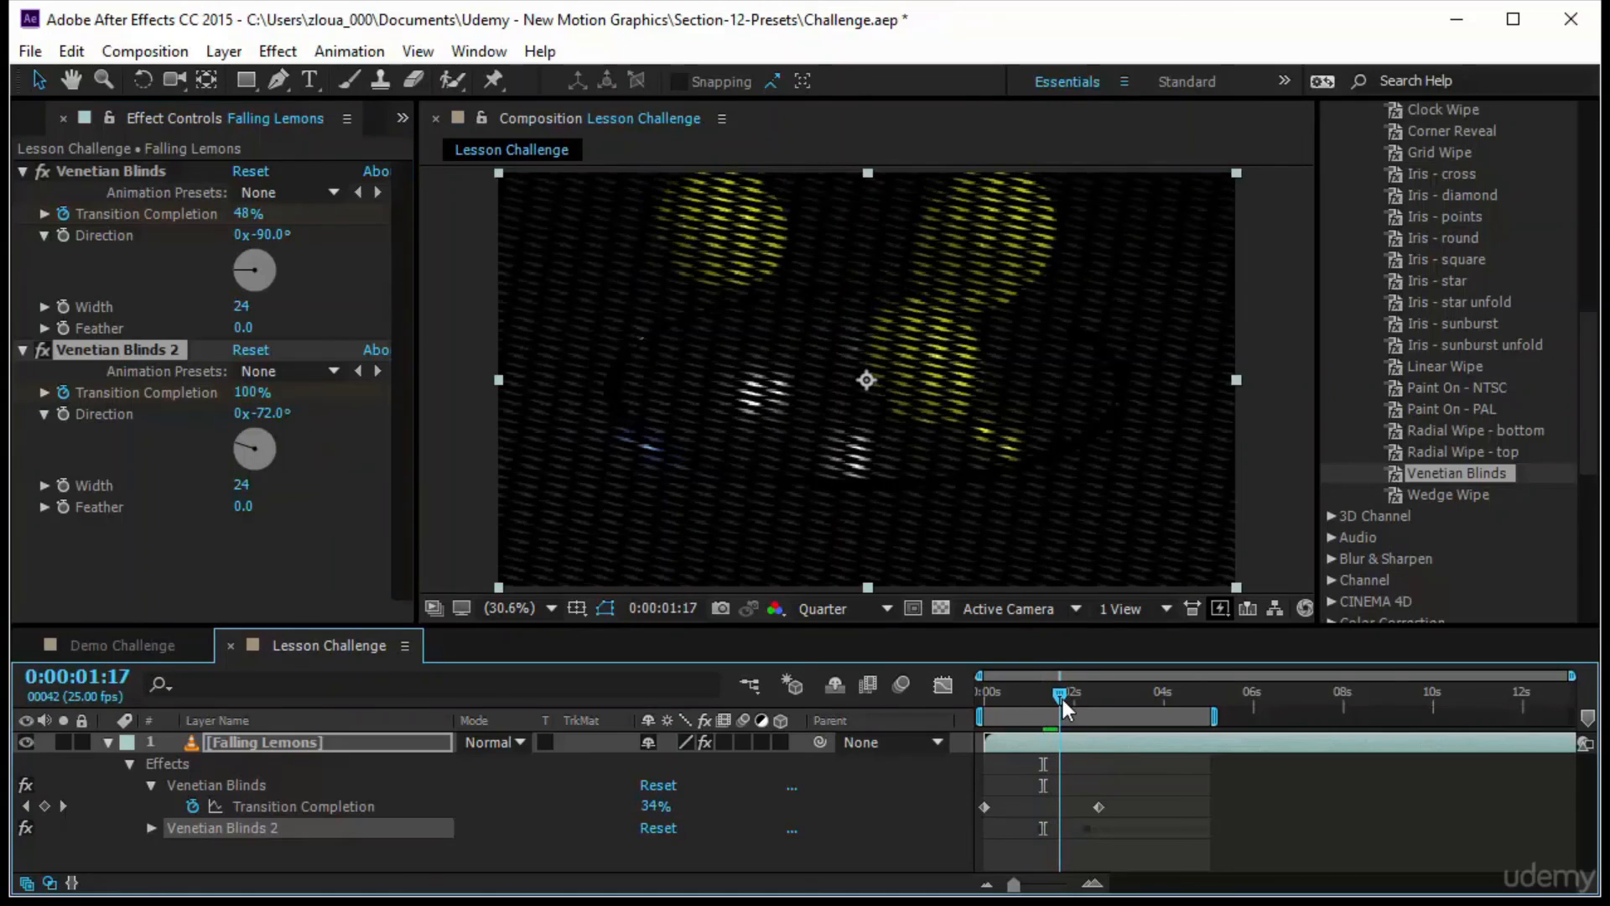
pyautogui.moveTo(273, 419); pyautogui.dragTo(313, 425)
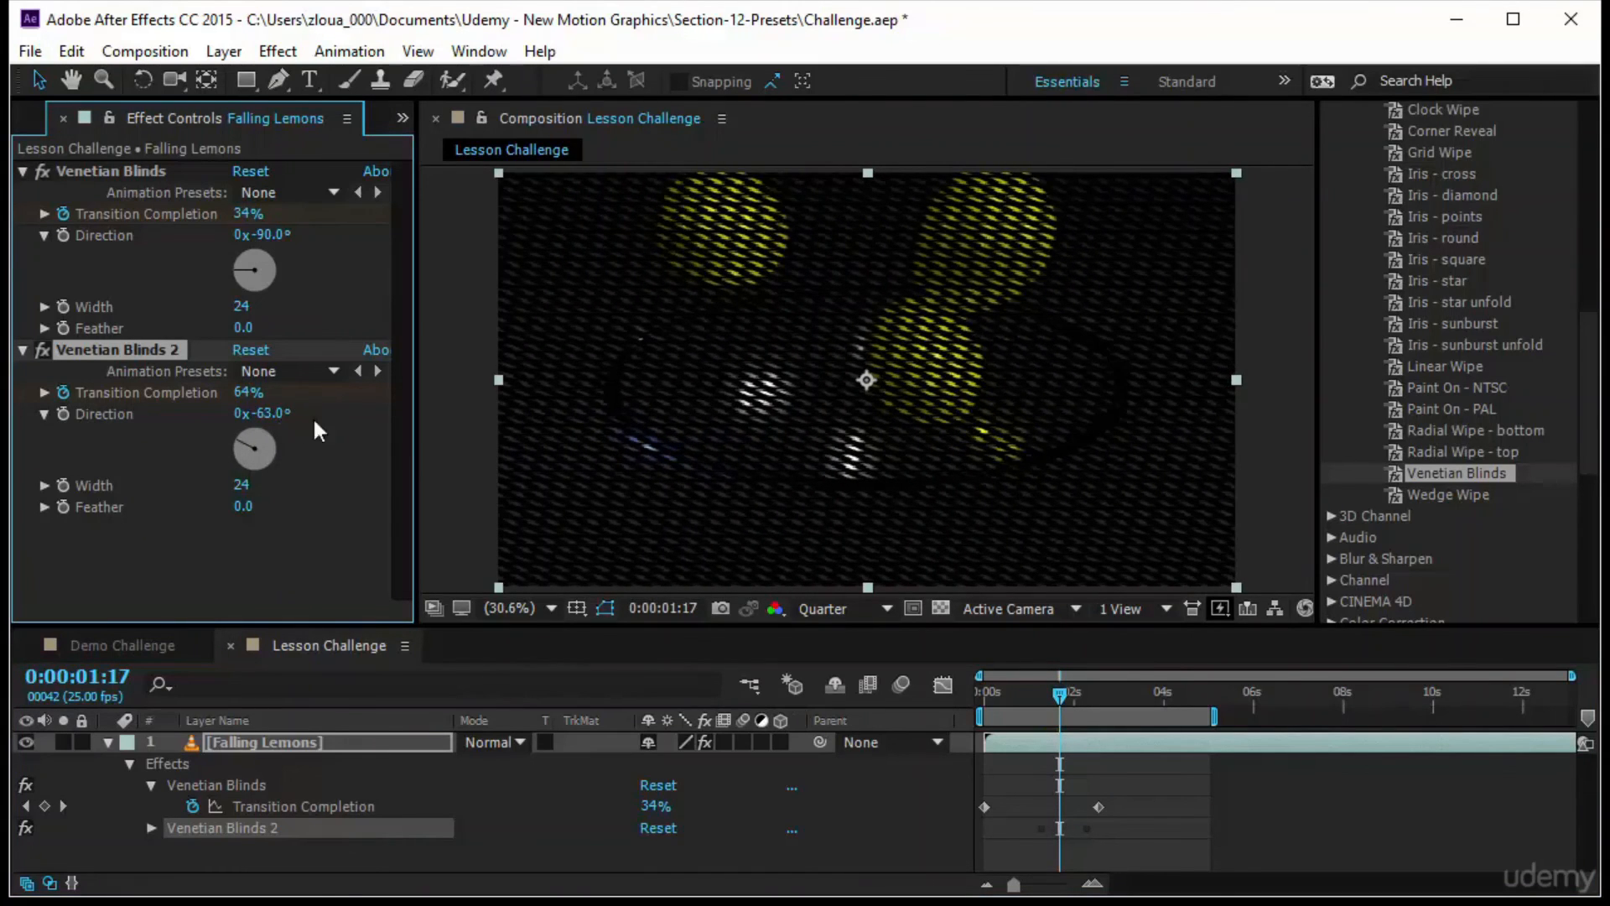
pyautogui.scroll(5, 835, 406)
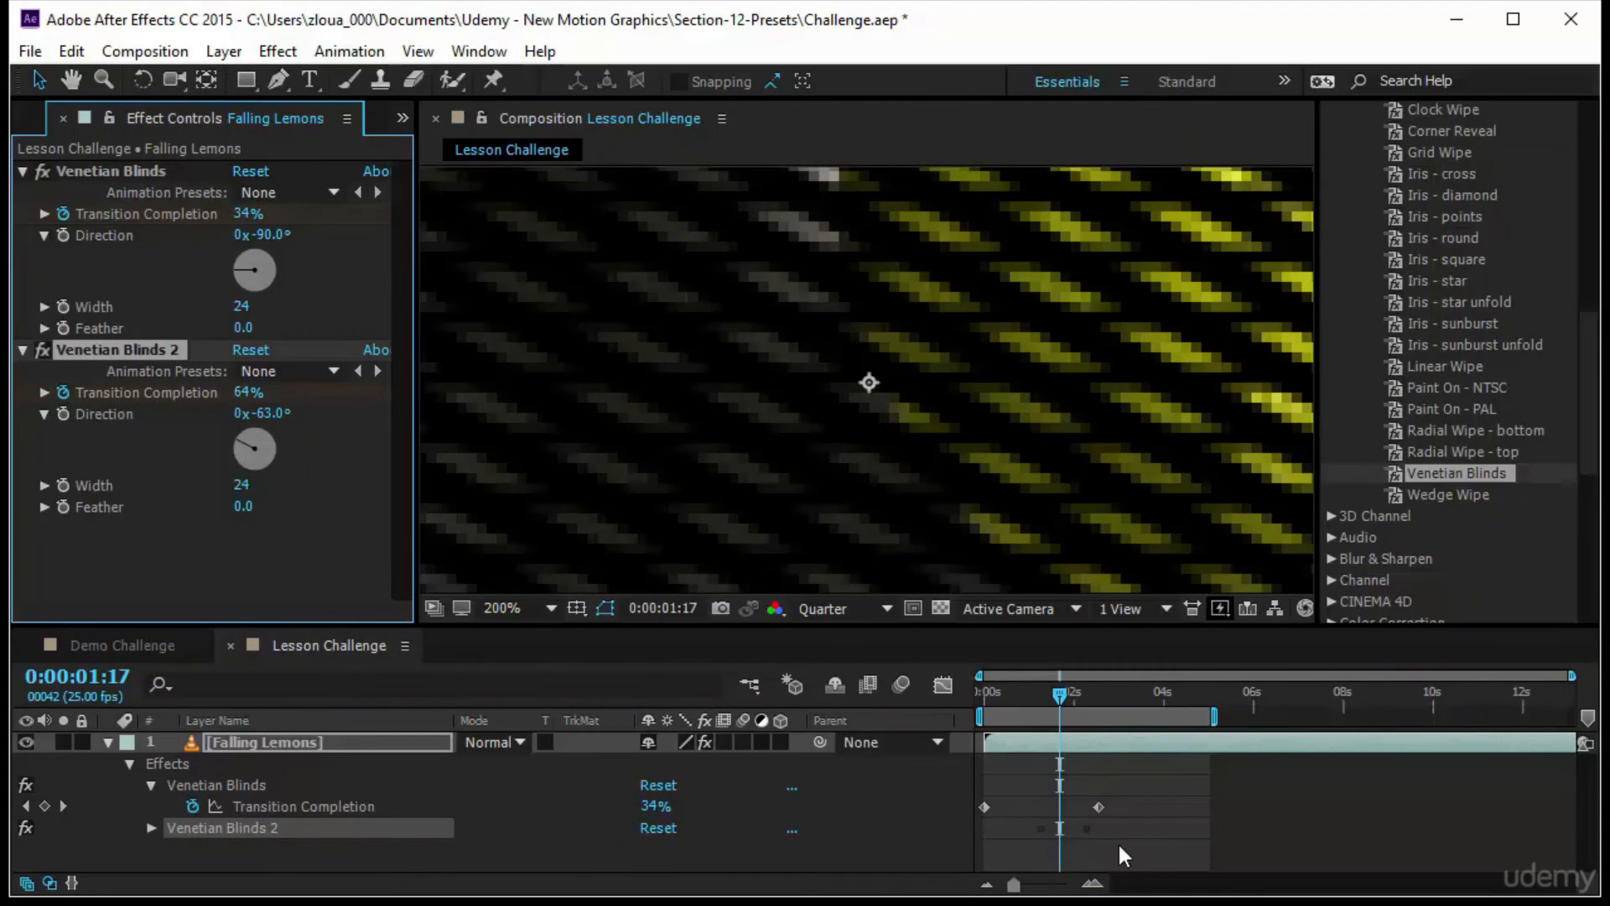
# Set the Venetian Blinds 2 Direction to 0° and play back the transition from the start with the full frame fitted.
pyautogui.click(1041, 693)
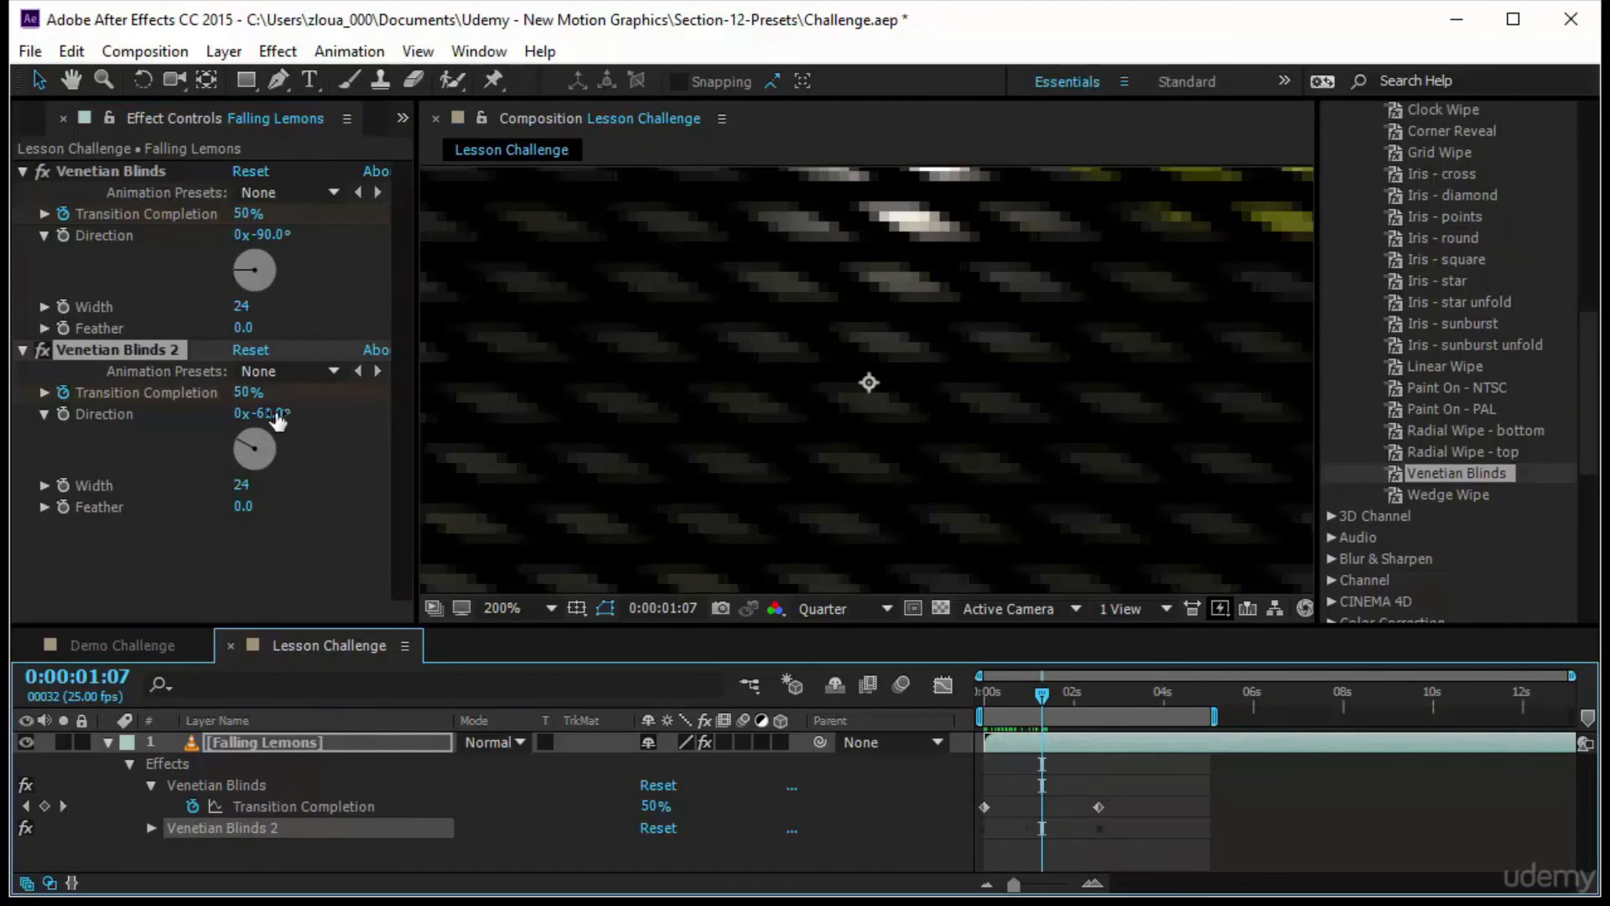
pyautogui.moveTo(266, 414); pyautogui.dragTo(357, 420)
pyautogui.write('0')
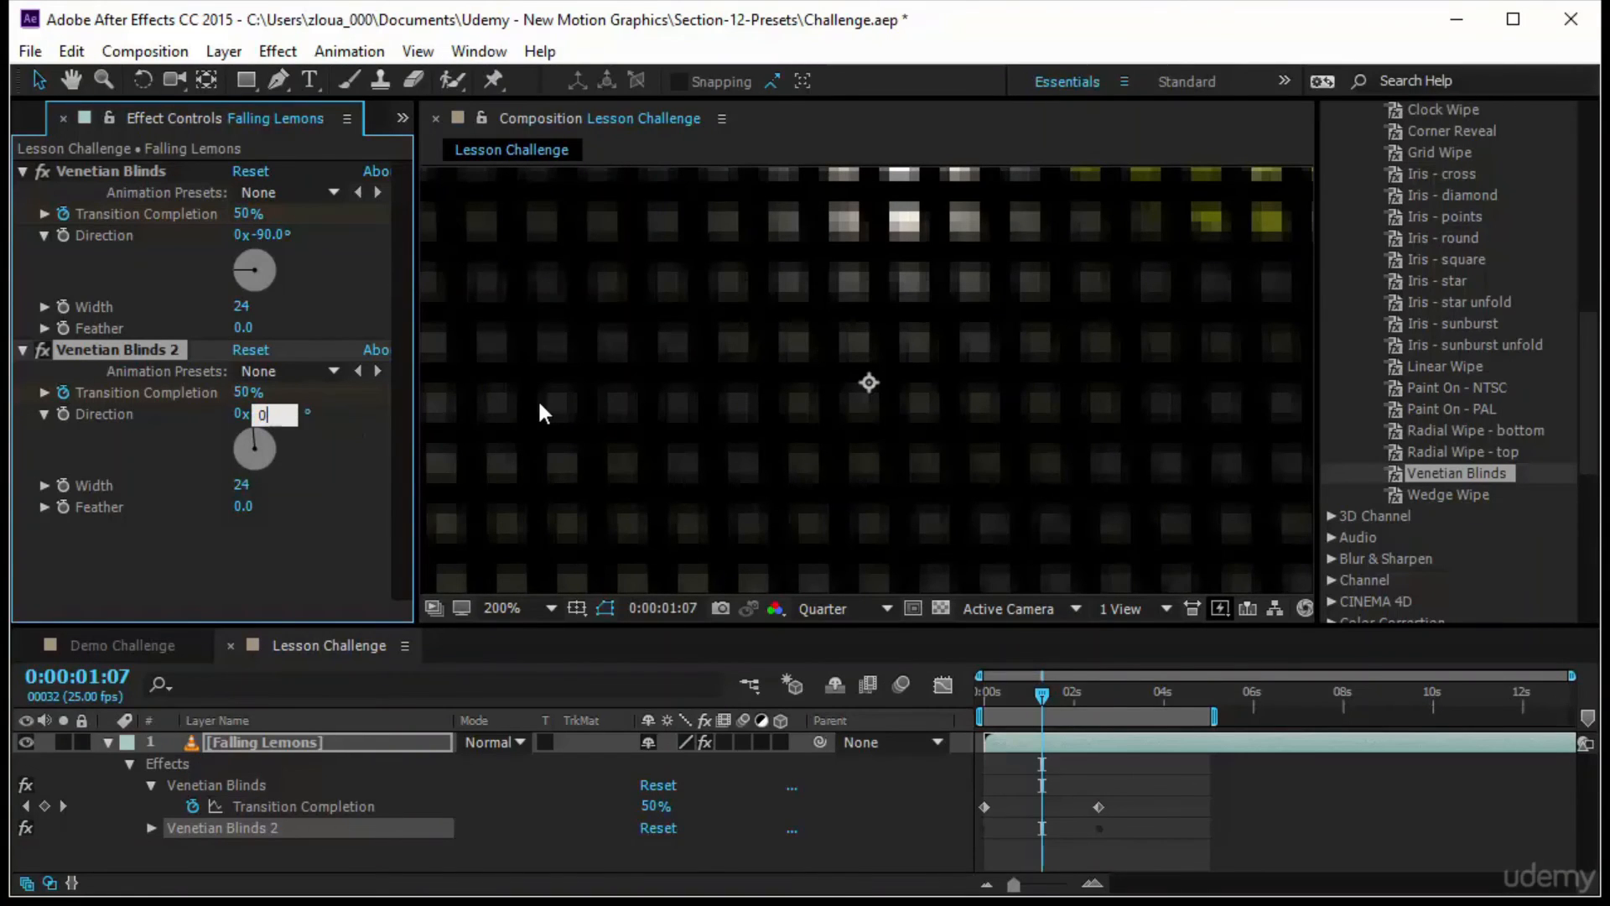
pyautogui.press('Return')
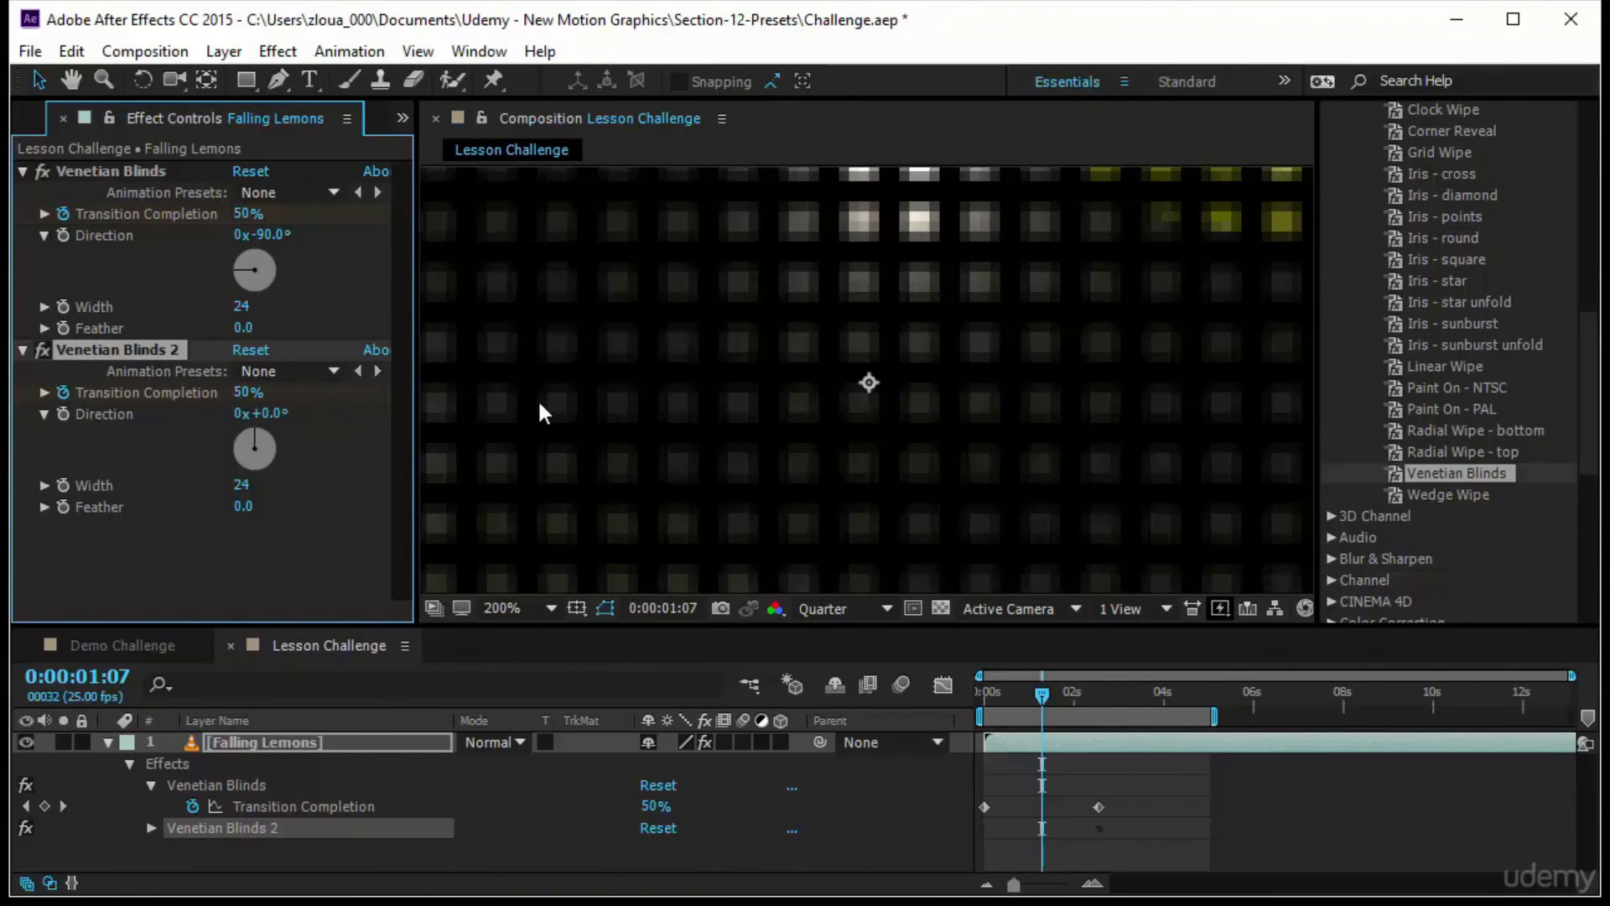
pyautogui.click(485, 612)
pyautogui.click(617, 191)
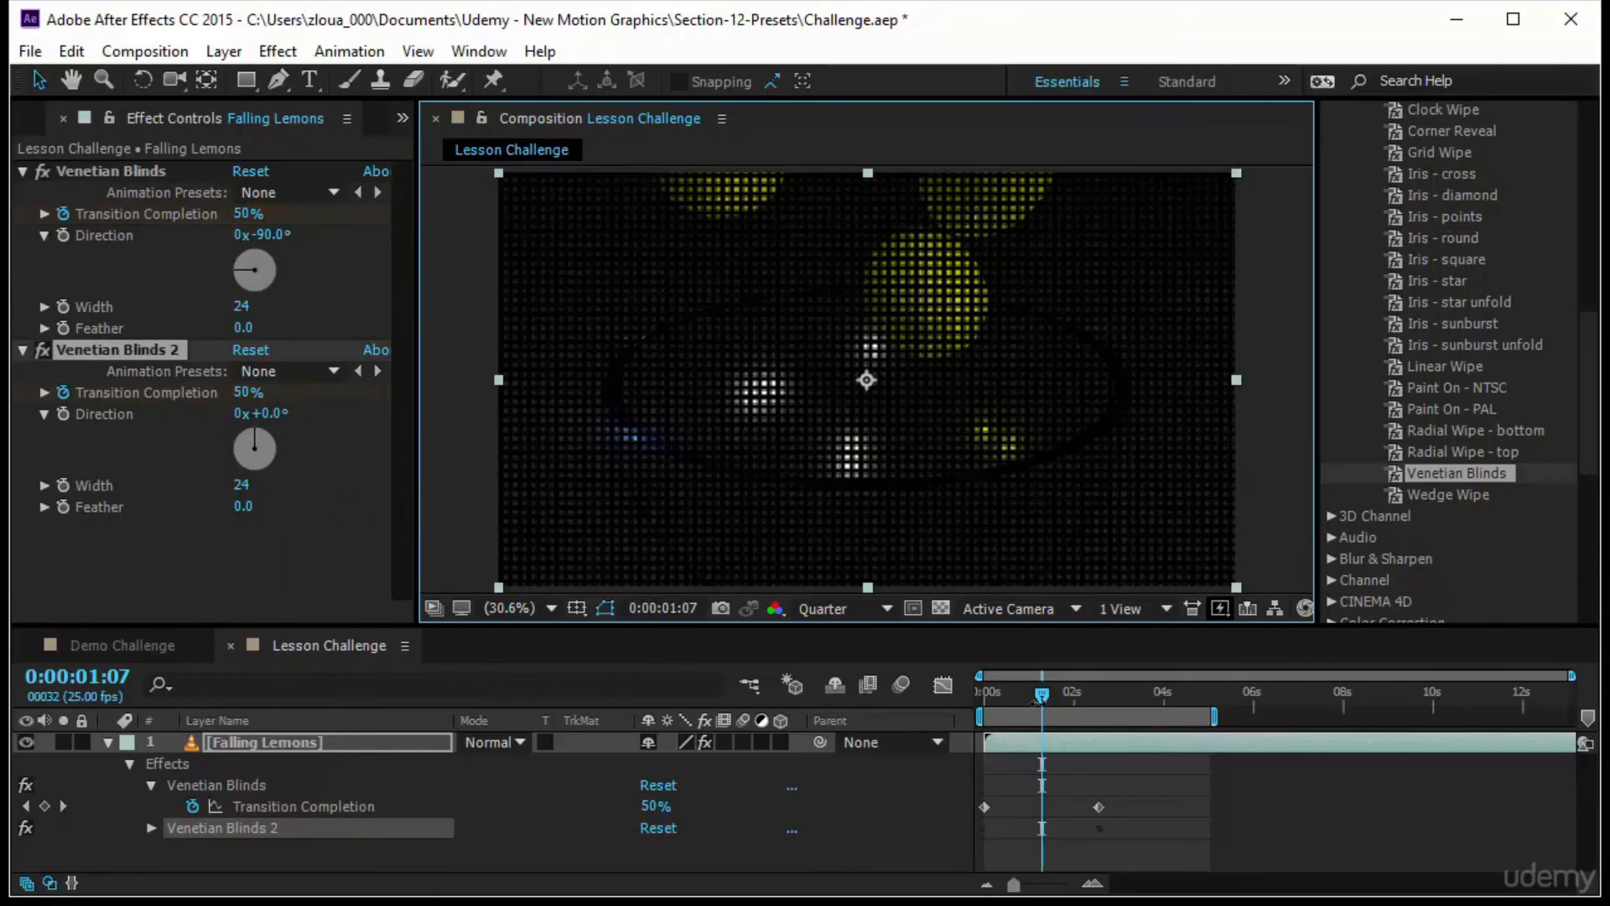
pyautogui.moveTo(1038, 694); pyautogui.dragTo(979, 698)
pyautogui.press('space')
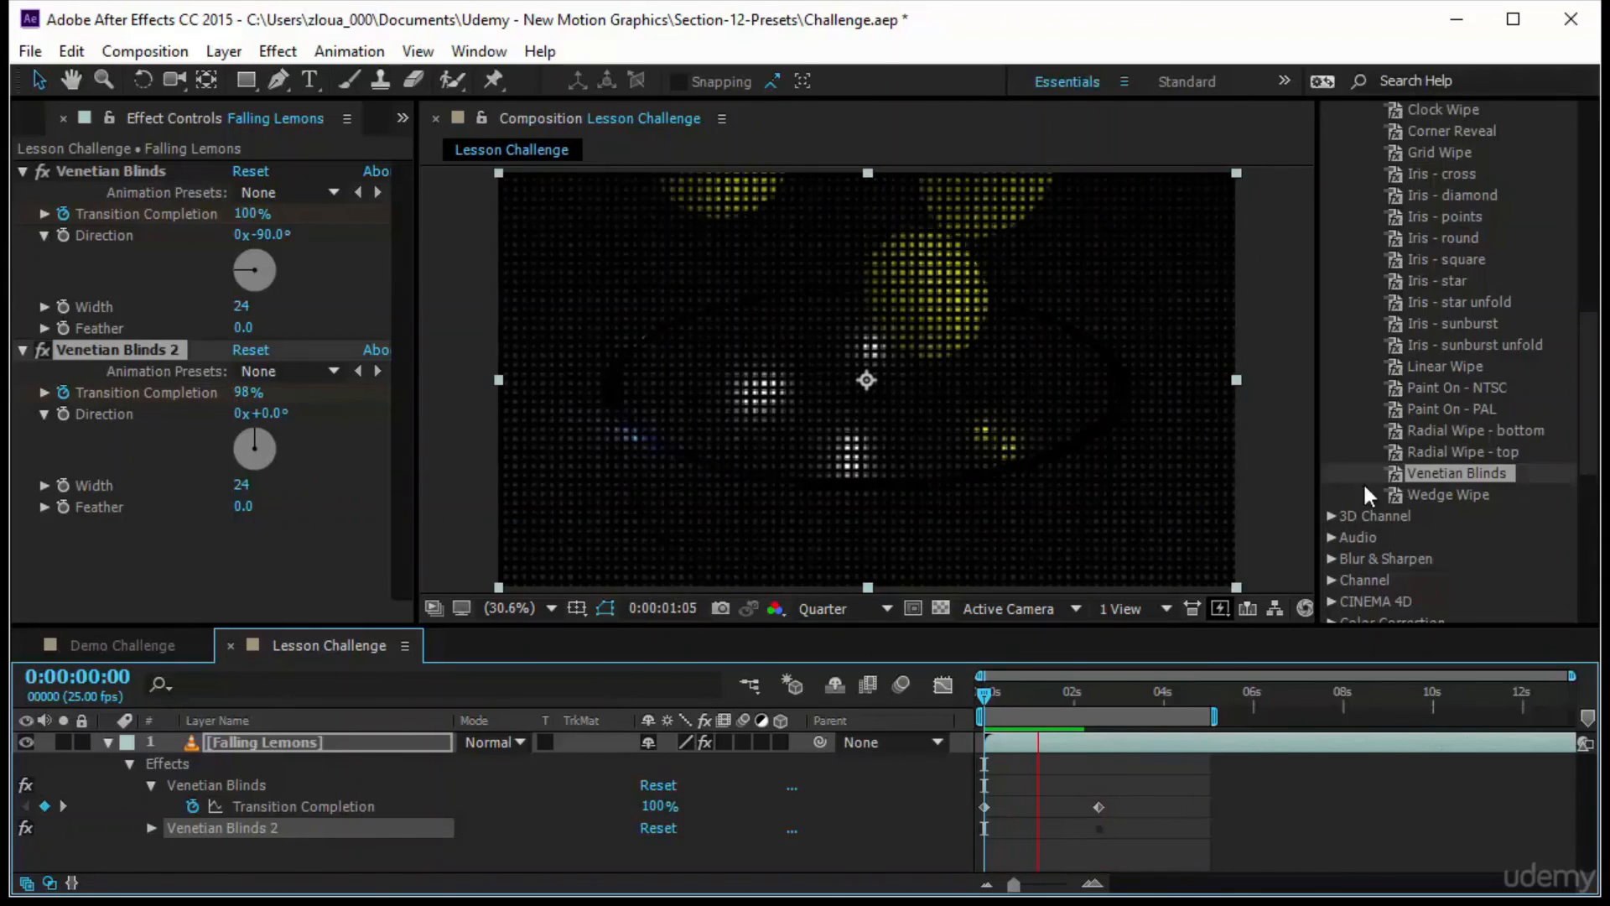
# Apply the Block Dissolve - digital preset from Transitions - Dissolves to the Falling Lemons layer.
pyautogui.scroll(7, 1505, 475)
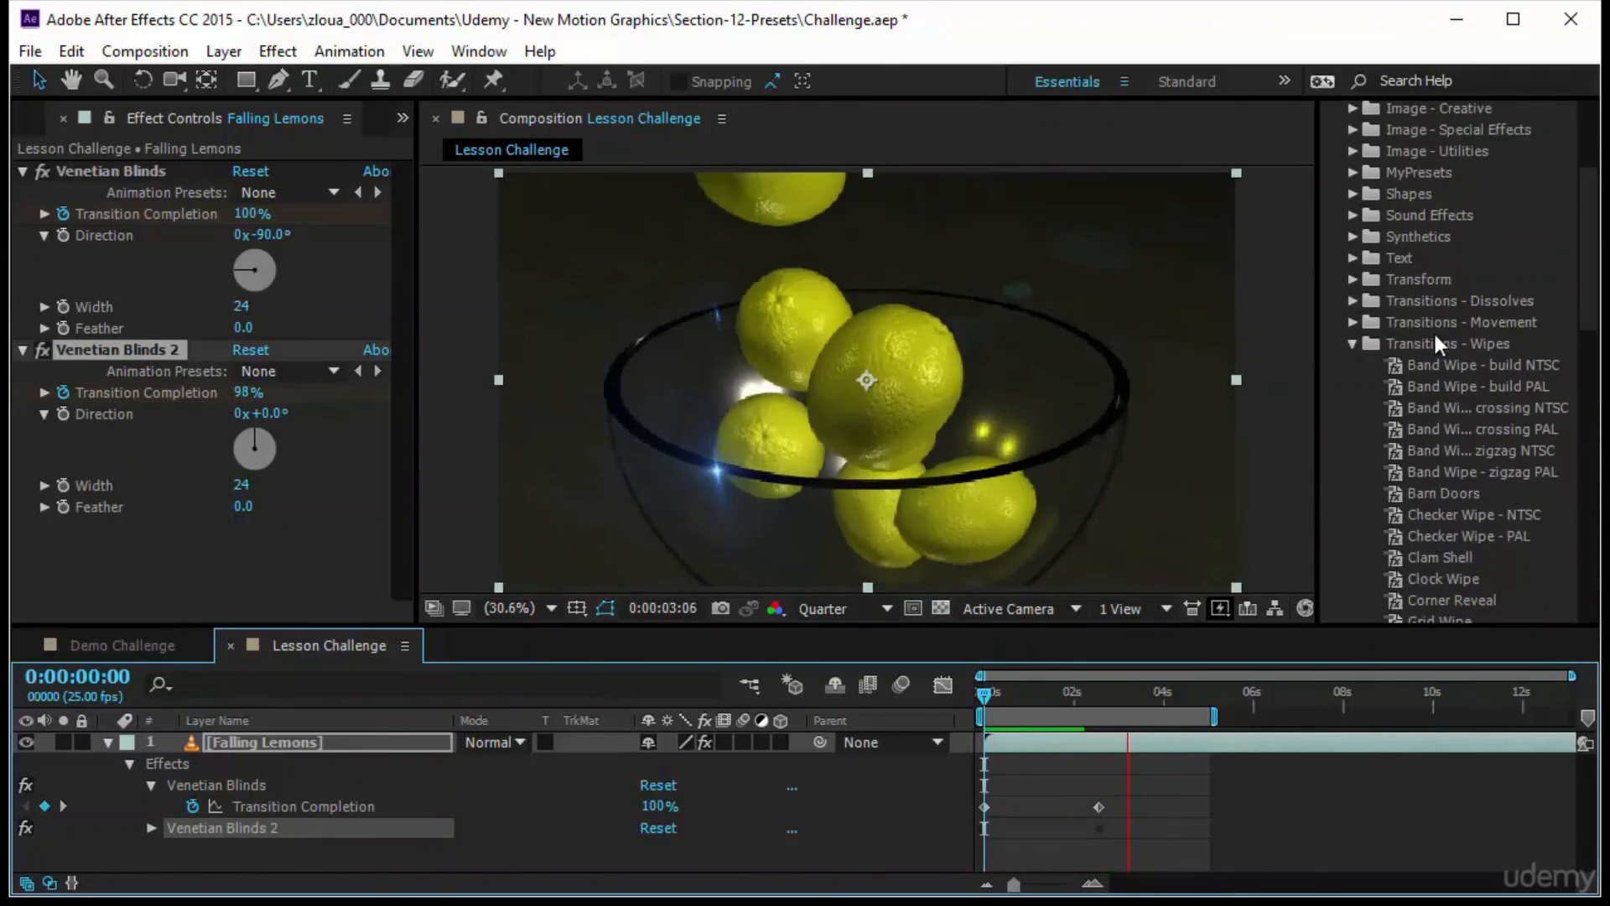
pyautogui.click(1353, 300)
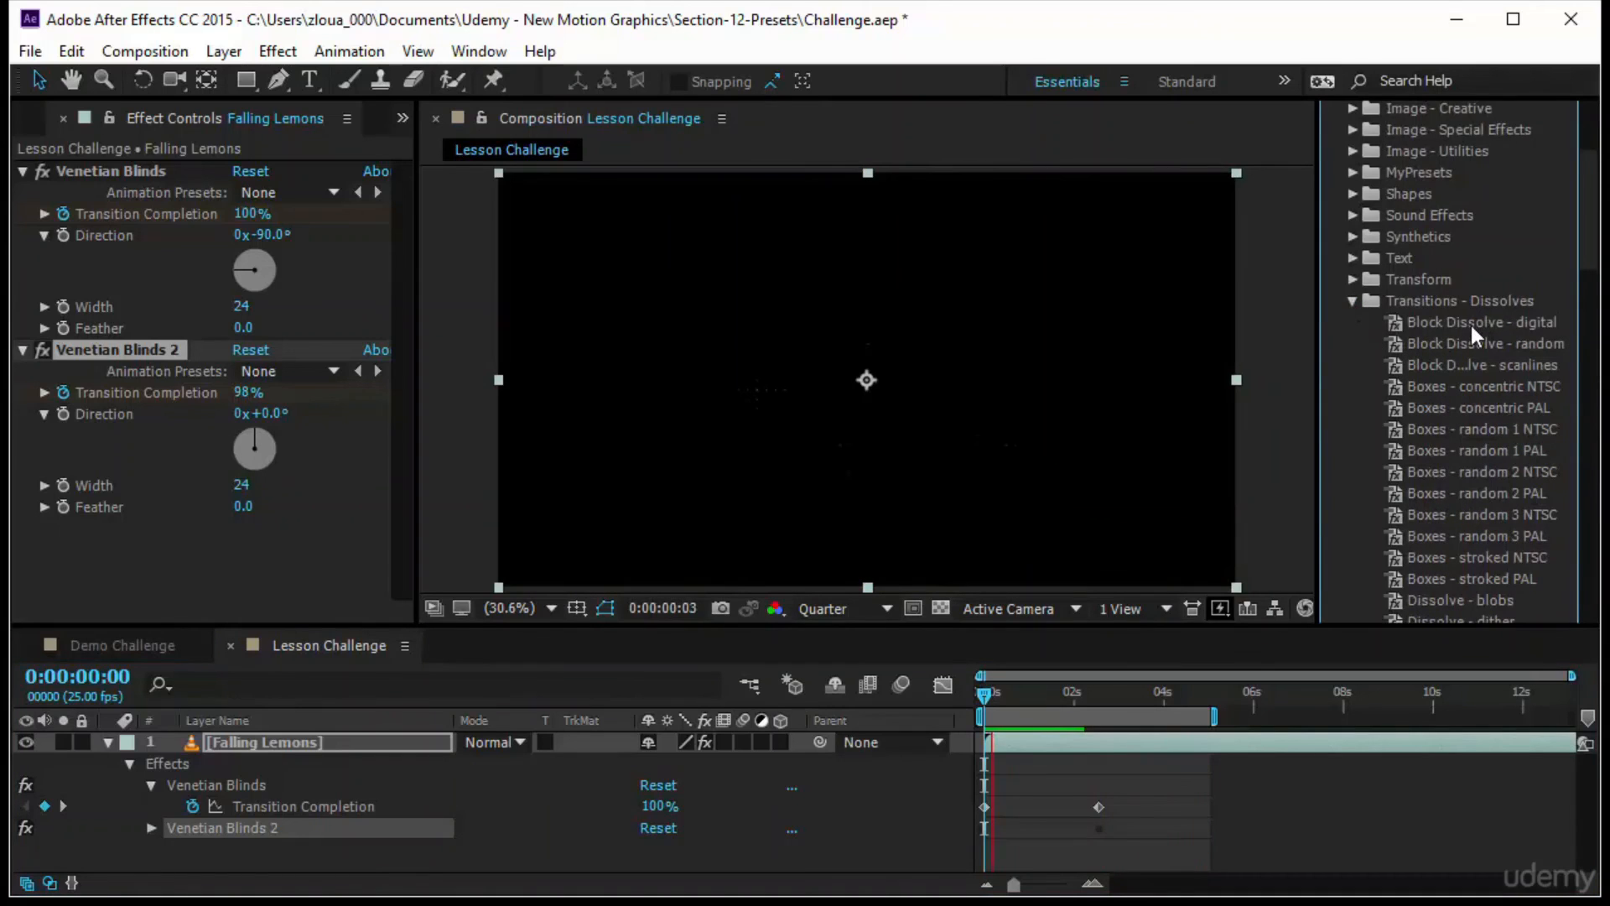
pyautogui.click(1470, 324)
pyautogui.moveTo(1456, 320); pyautogui.dragTo(300, 737)
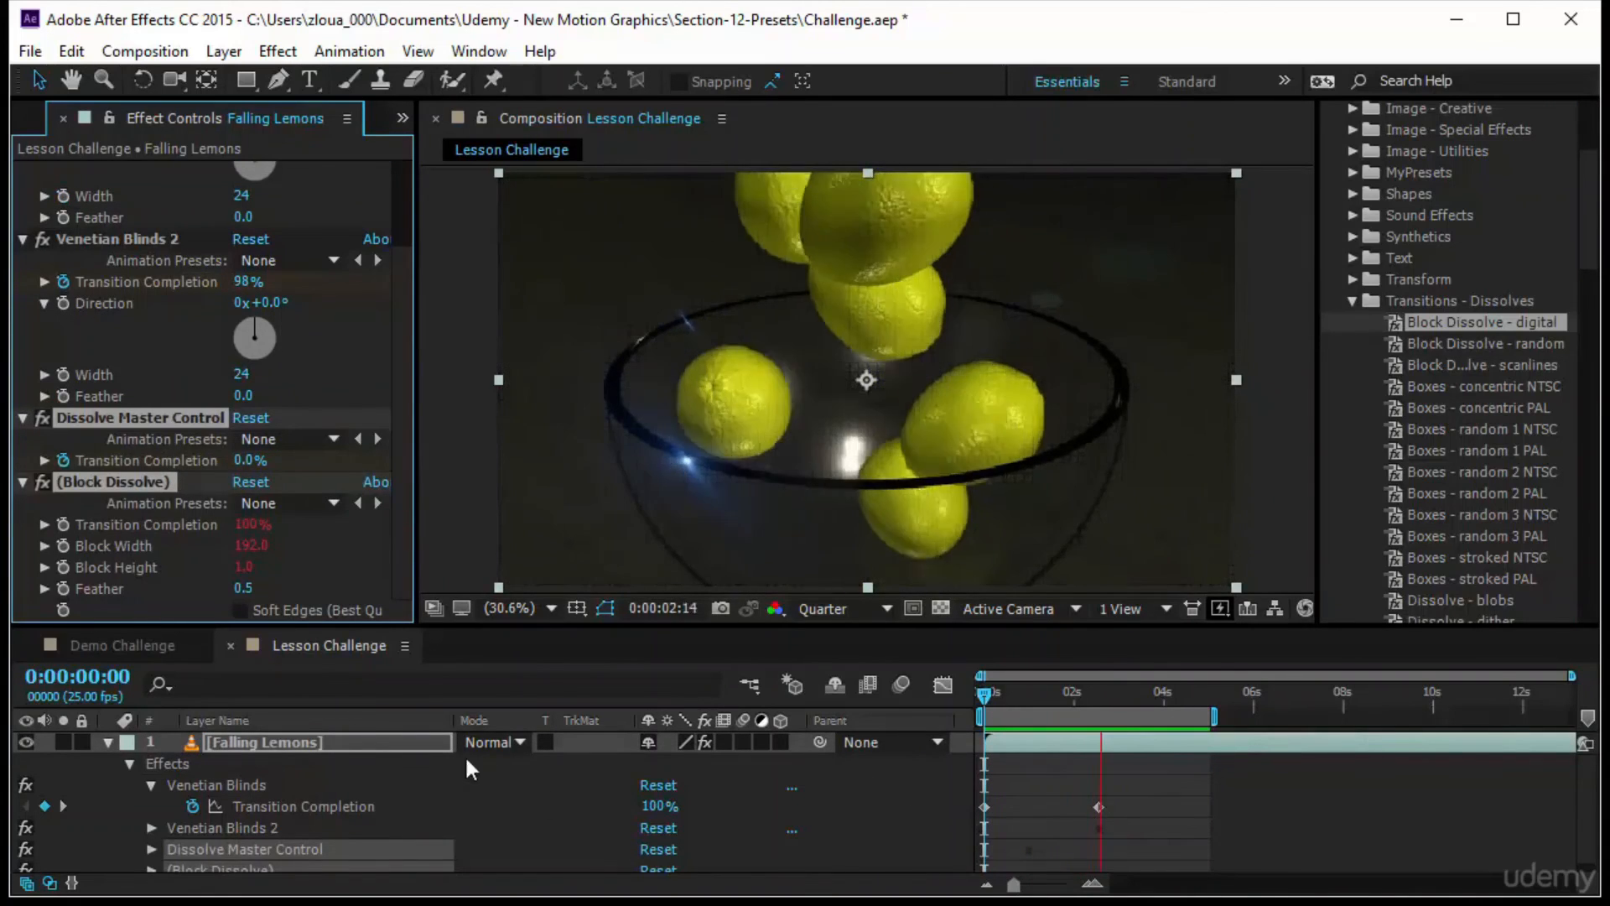
# Delay both Venetian Blinds effects' keyframes by about half a second and move the Dissolve Master Control's end keyframe to about 2 seconds.
pyautogui.click(406, 737)
pyautogui.press('u')
pyautogui.press('u')
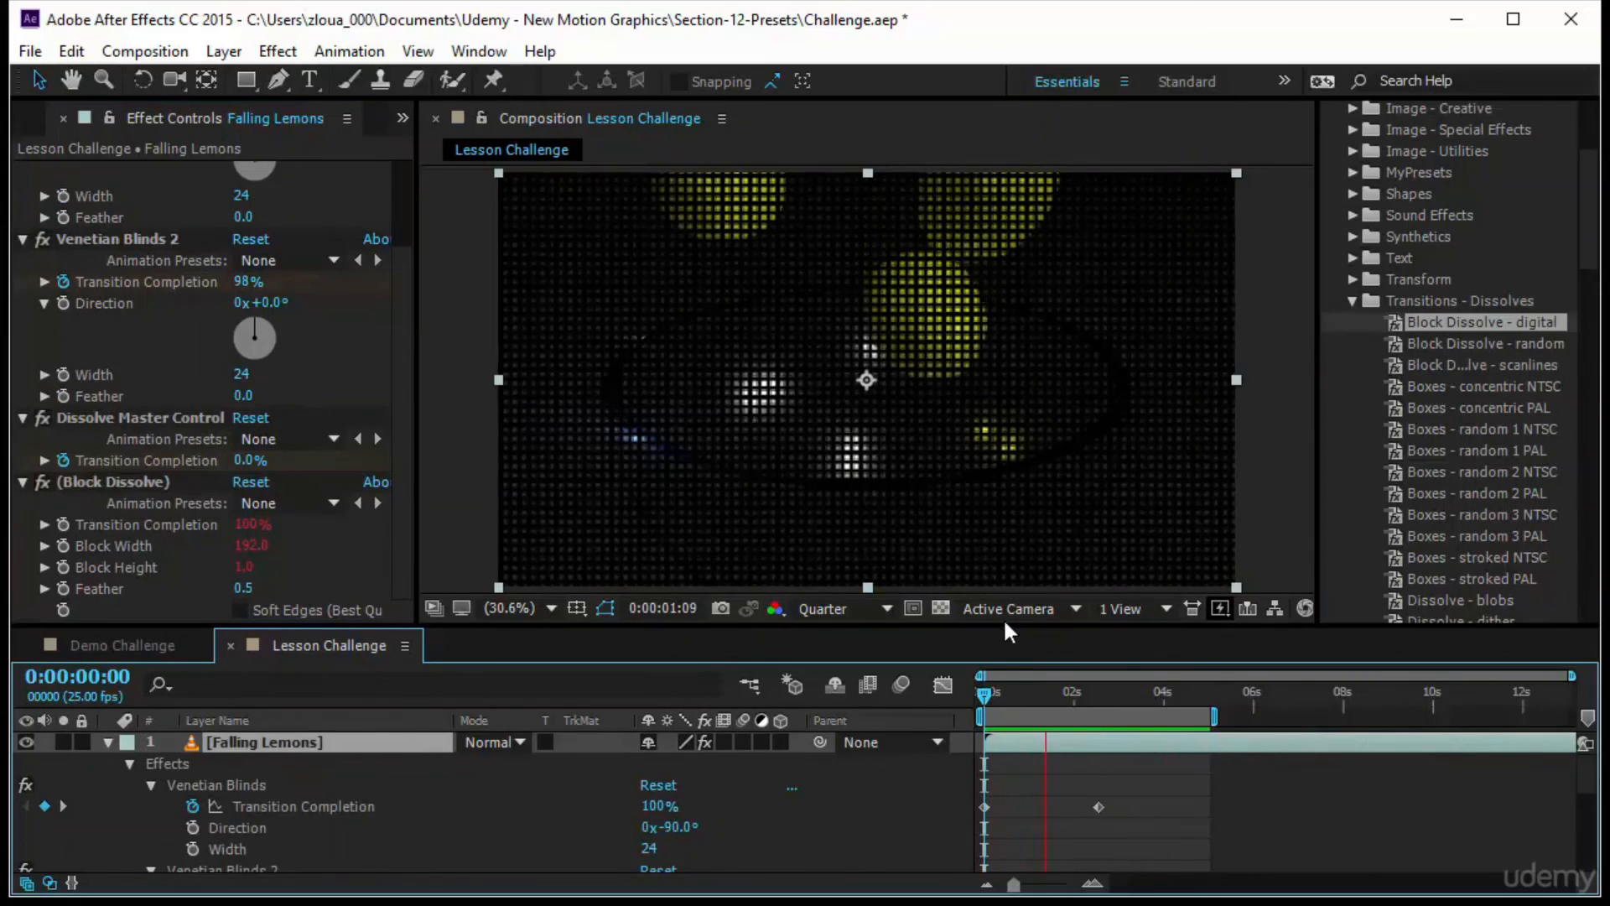
pyautogui.press('u')
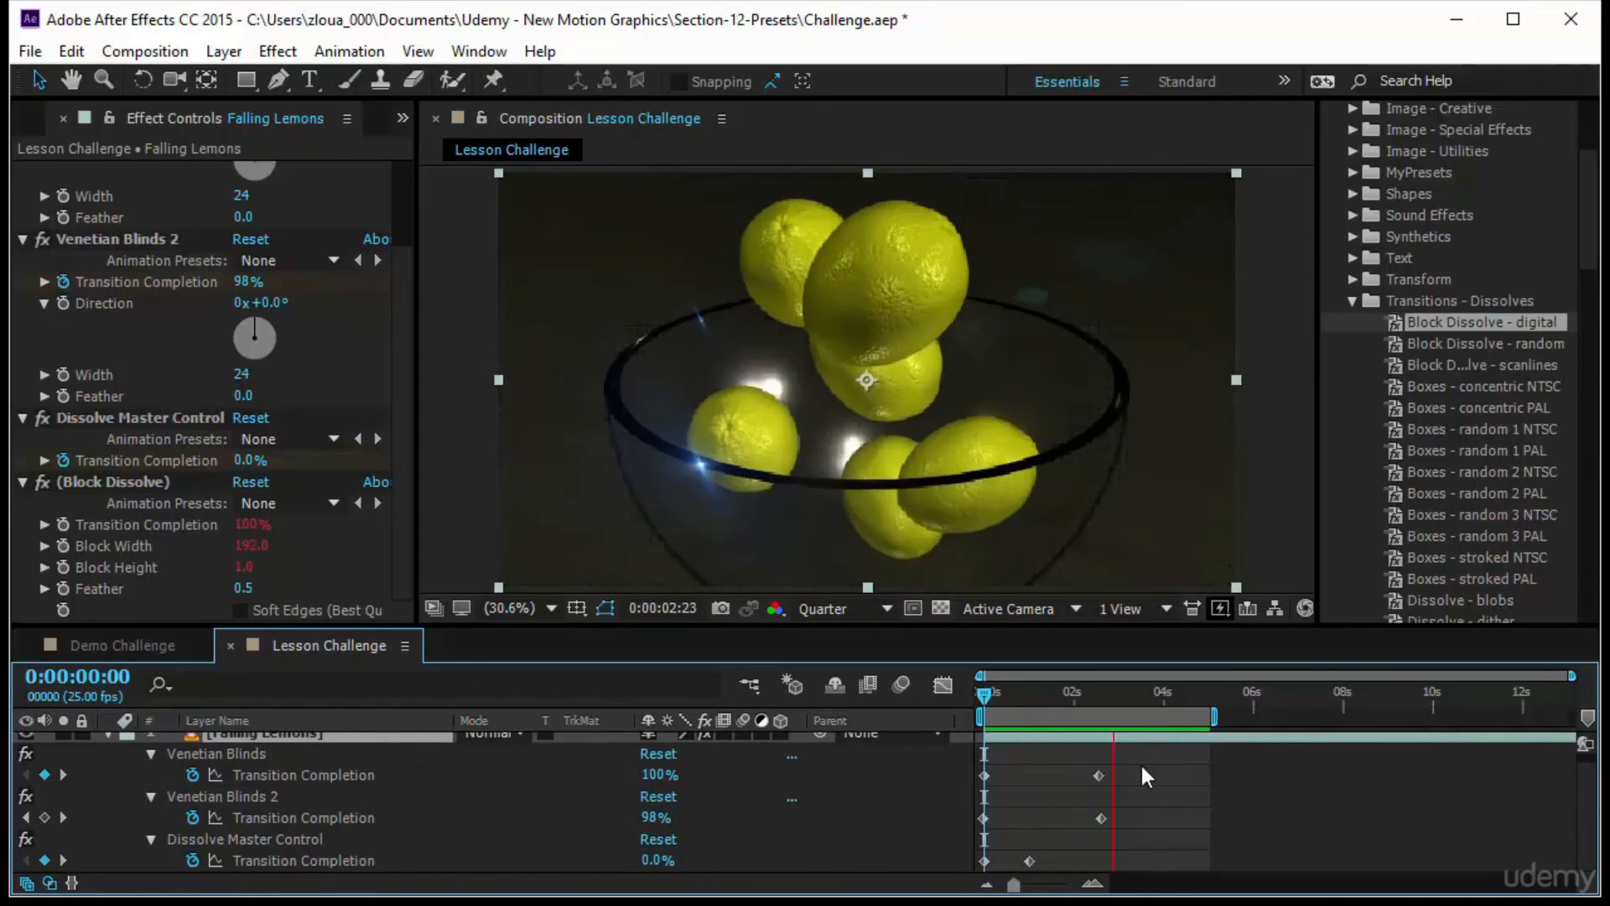
pyautogui.moveTo(1061, 828); pyautogui.dragTo(977, 834)
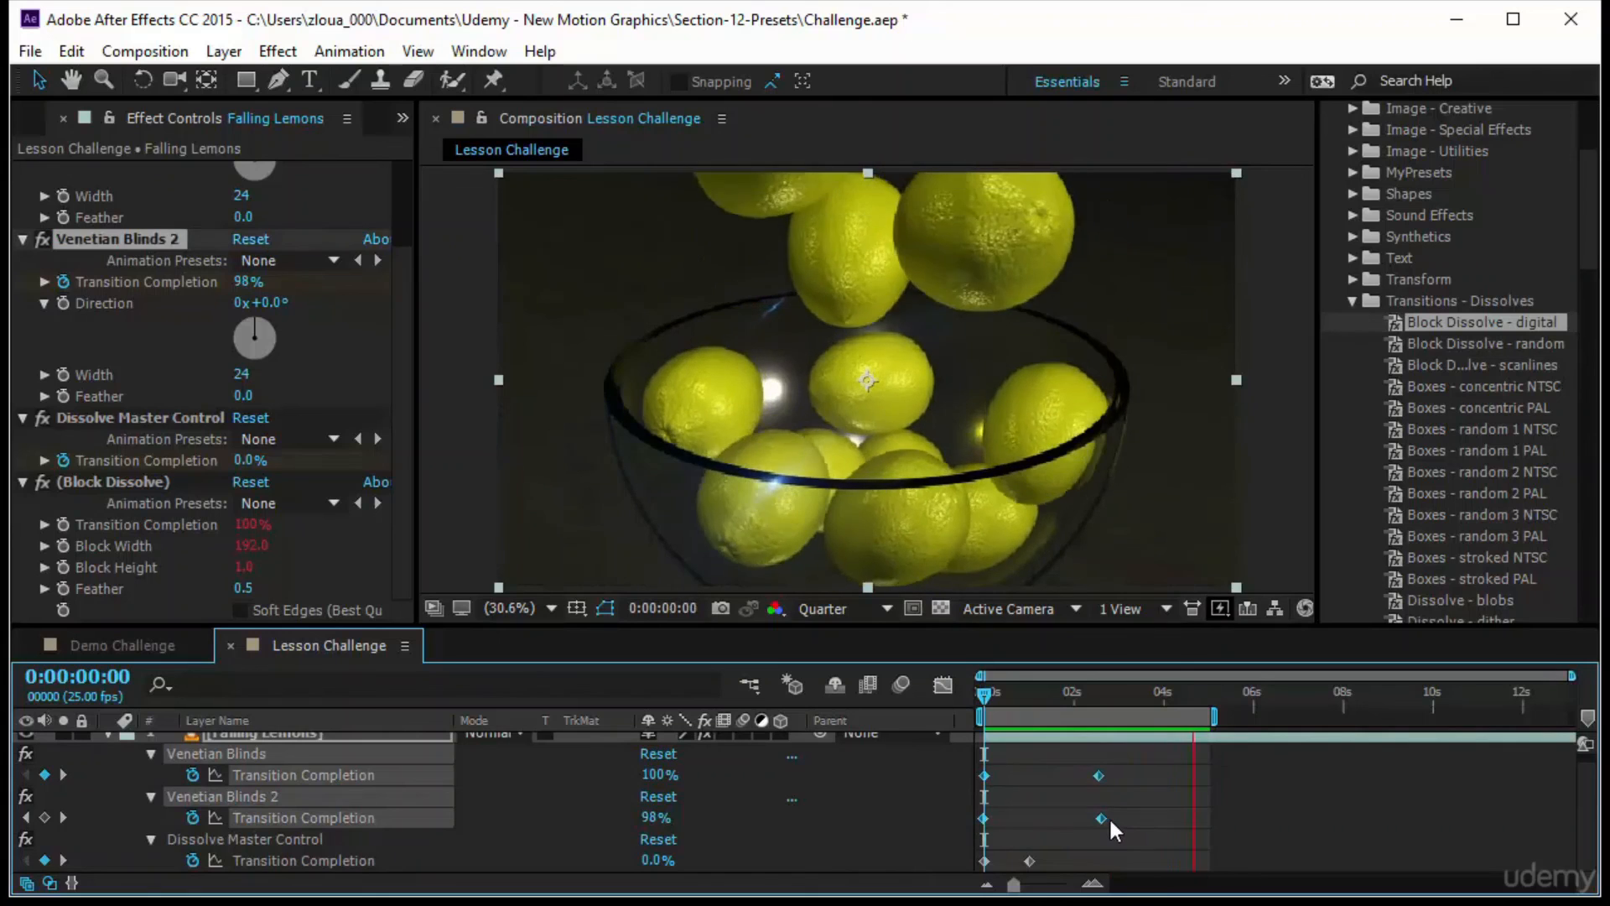
pyautogui.moveTo(1109, 817); pyautogui.dragTo(1130, 824)
pyautogui.moveTo(1031, 861); pyautogui.dragTo(1047, 863)
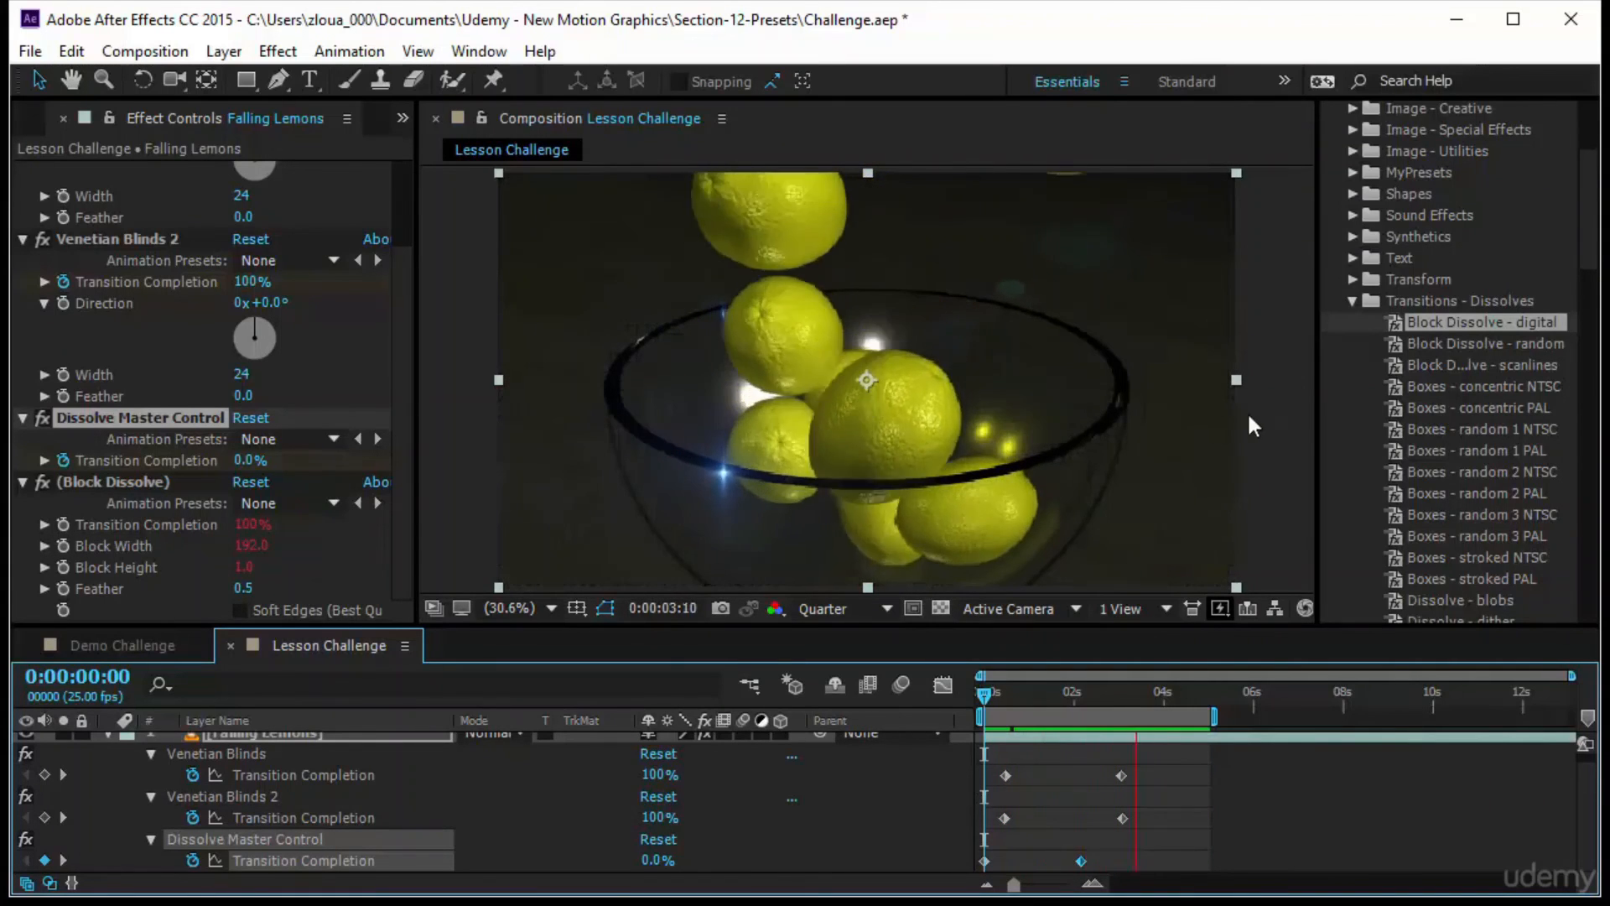
# Search the effects for "fast blur" and apply Fast Blur to the Falling Lemons layer.
pyautogui.click(1352, 300)
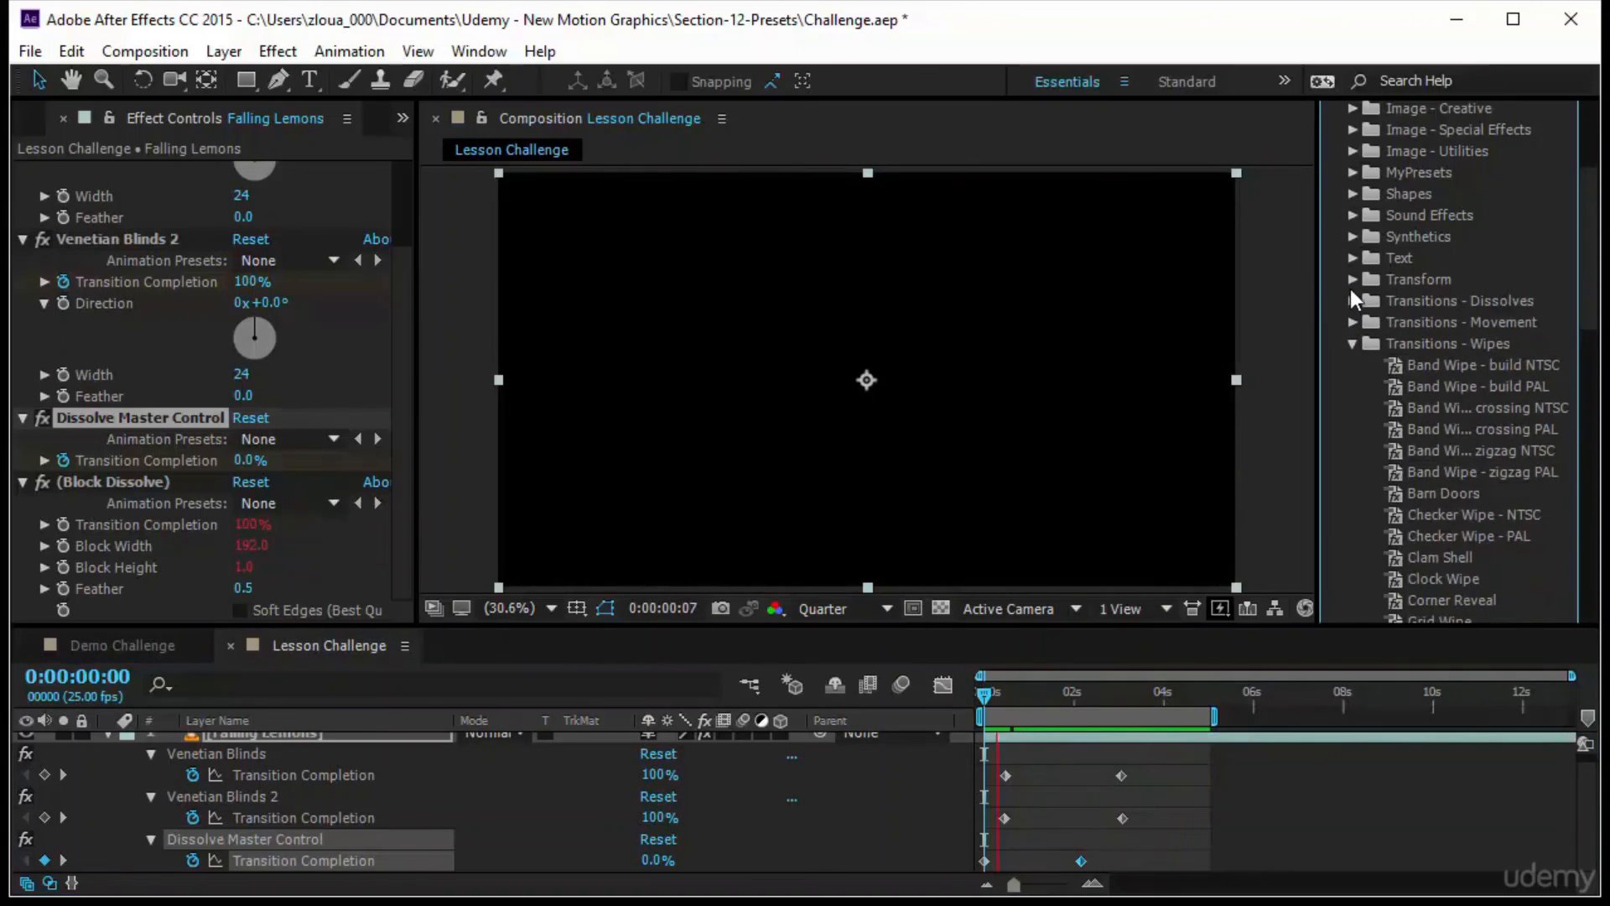
pyautogui.scroll(5, 1367, 299)
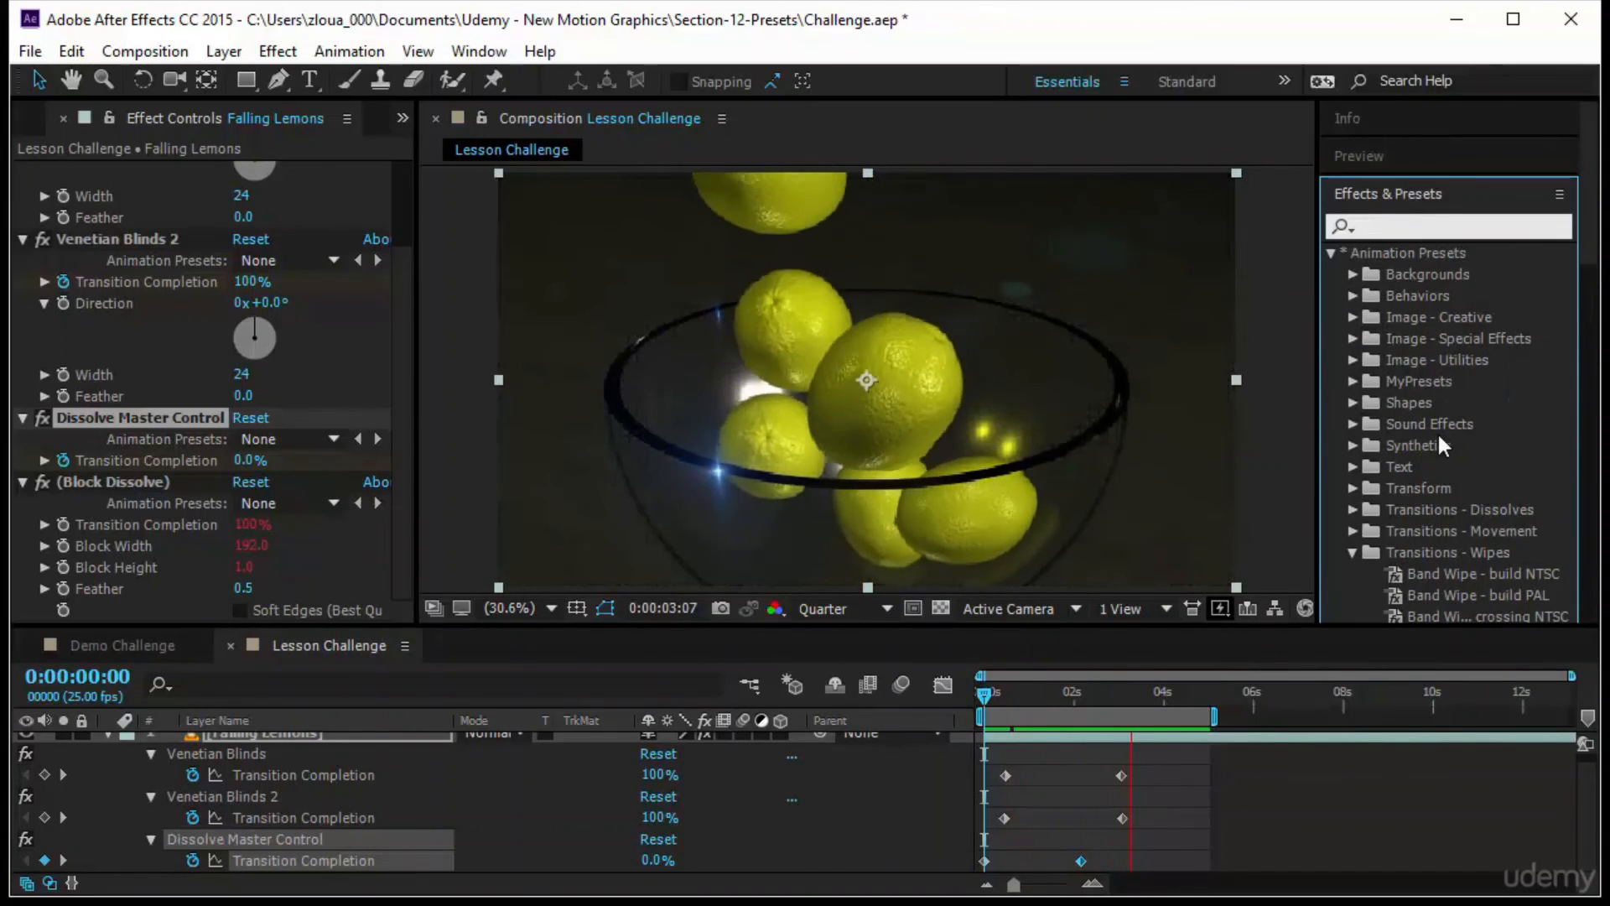
pyautogui.write('fas')
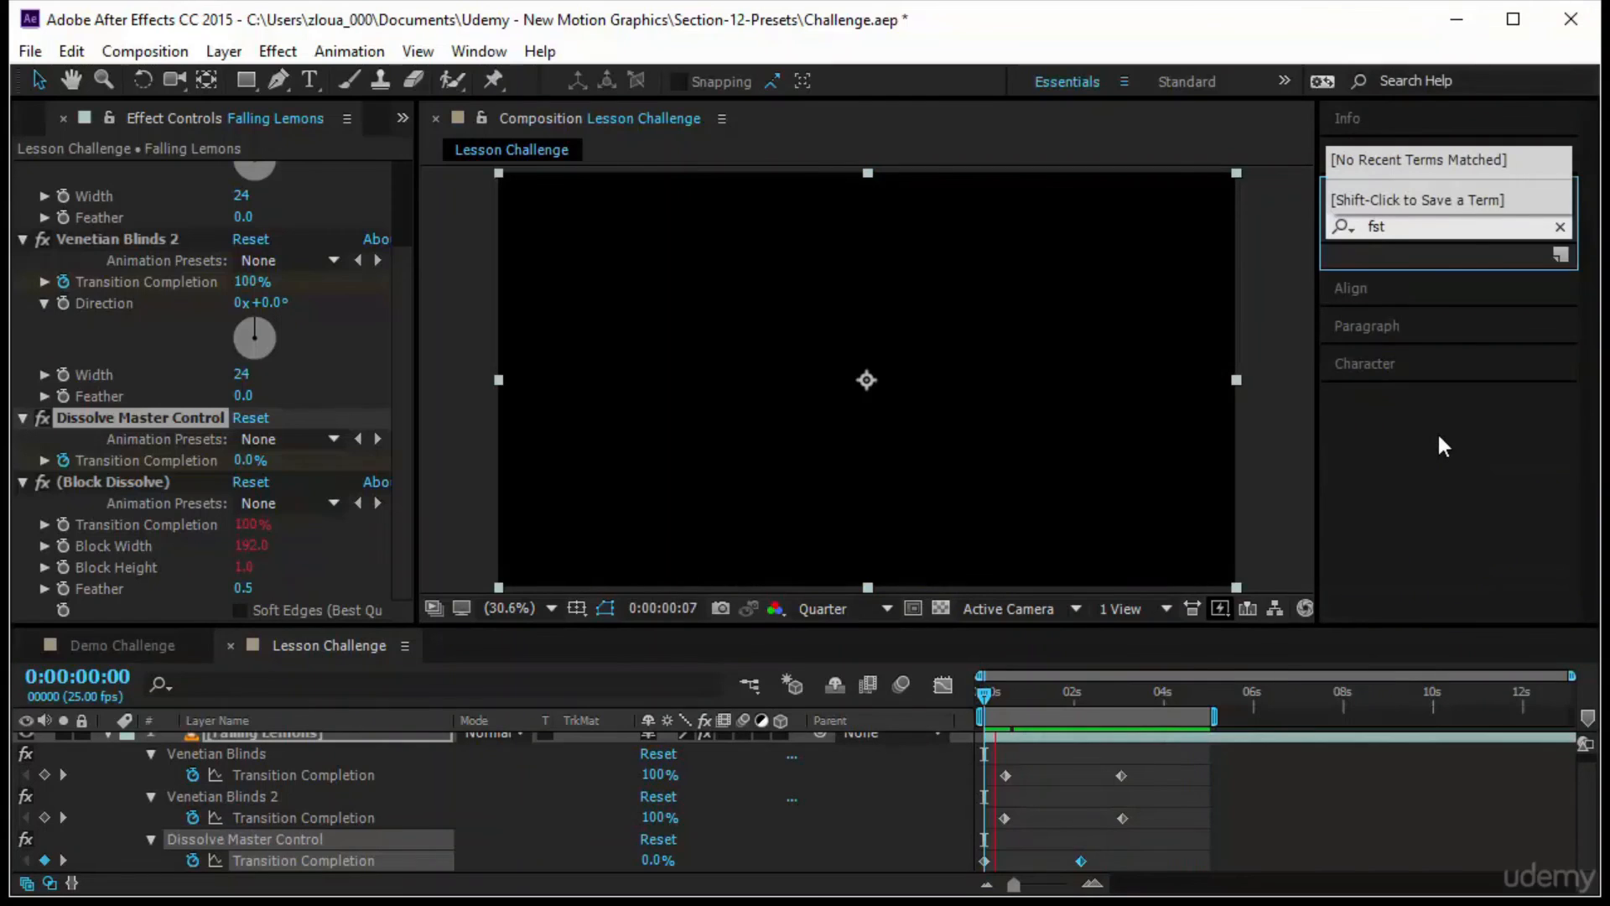
pyautogui.write('t blu')
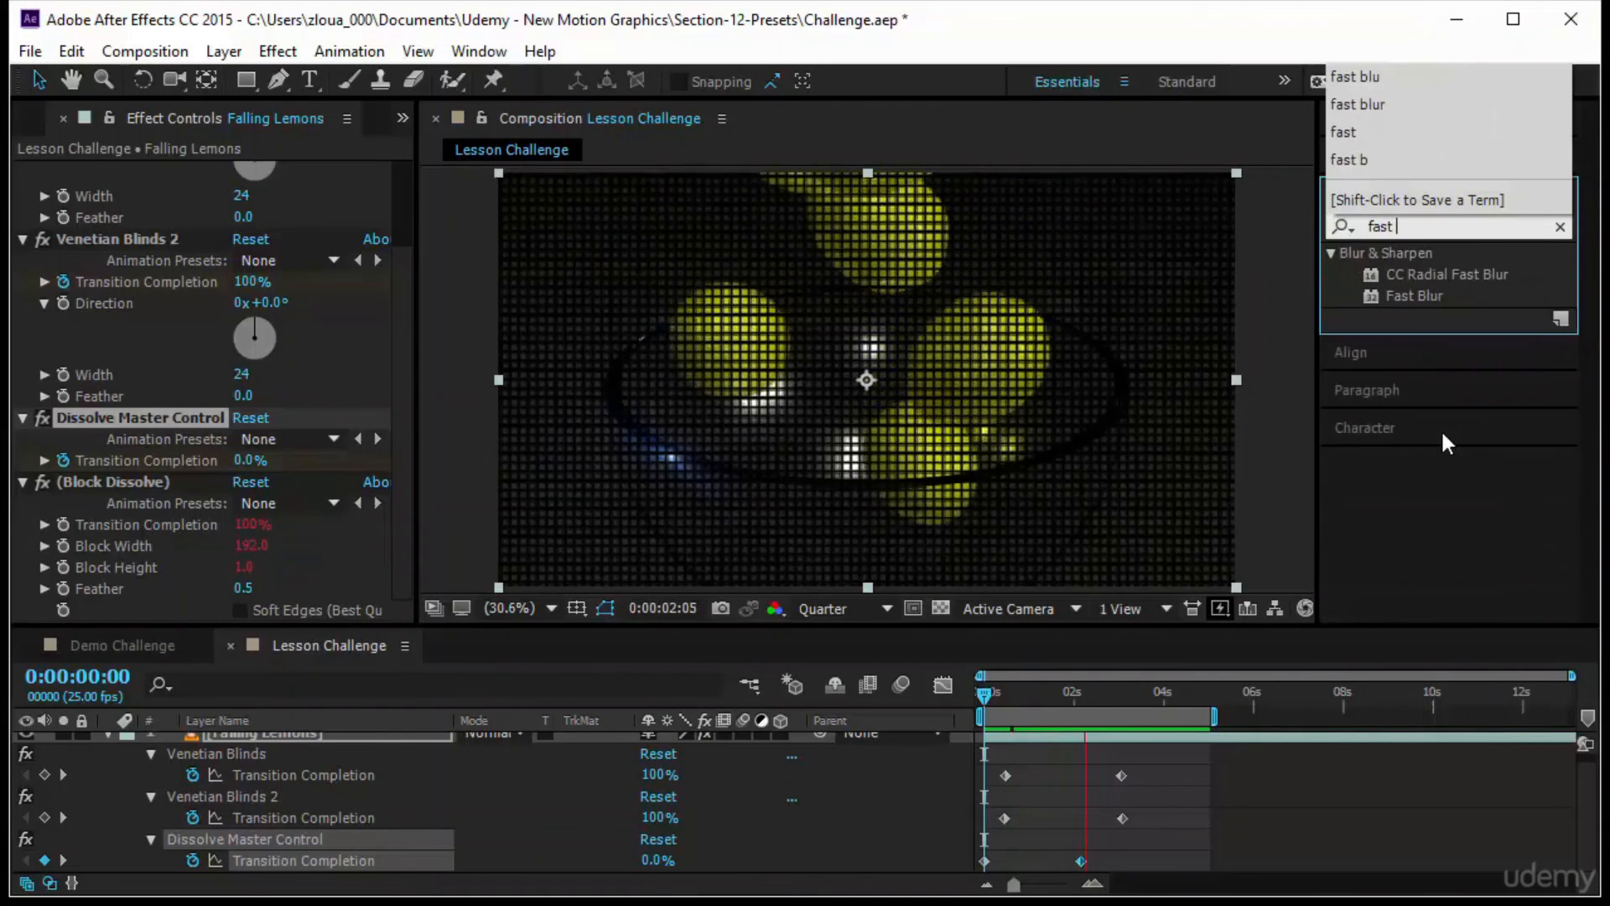
pyautogui.write('r')
pyautogui.click(1432, 290)
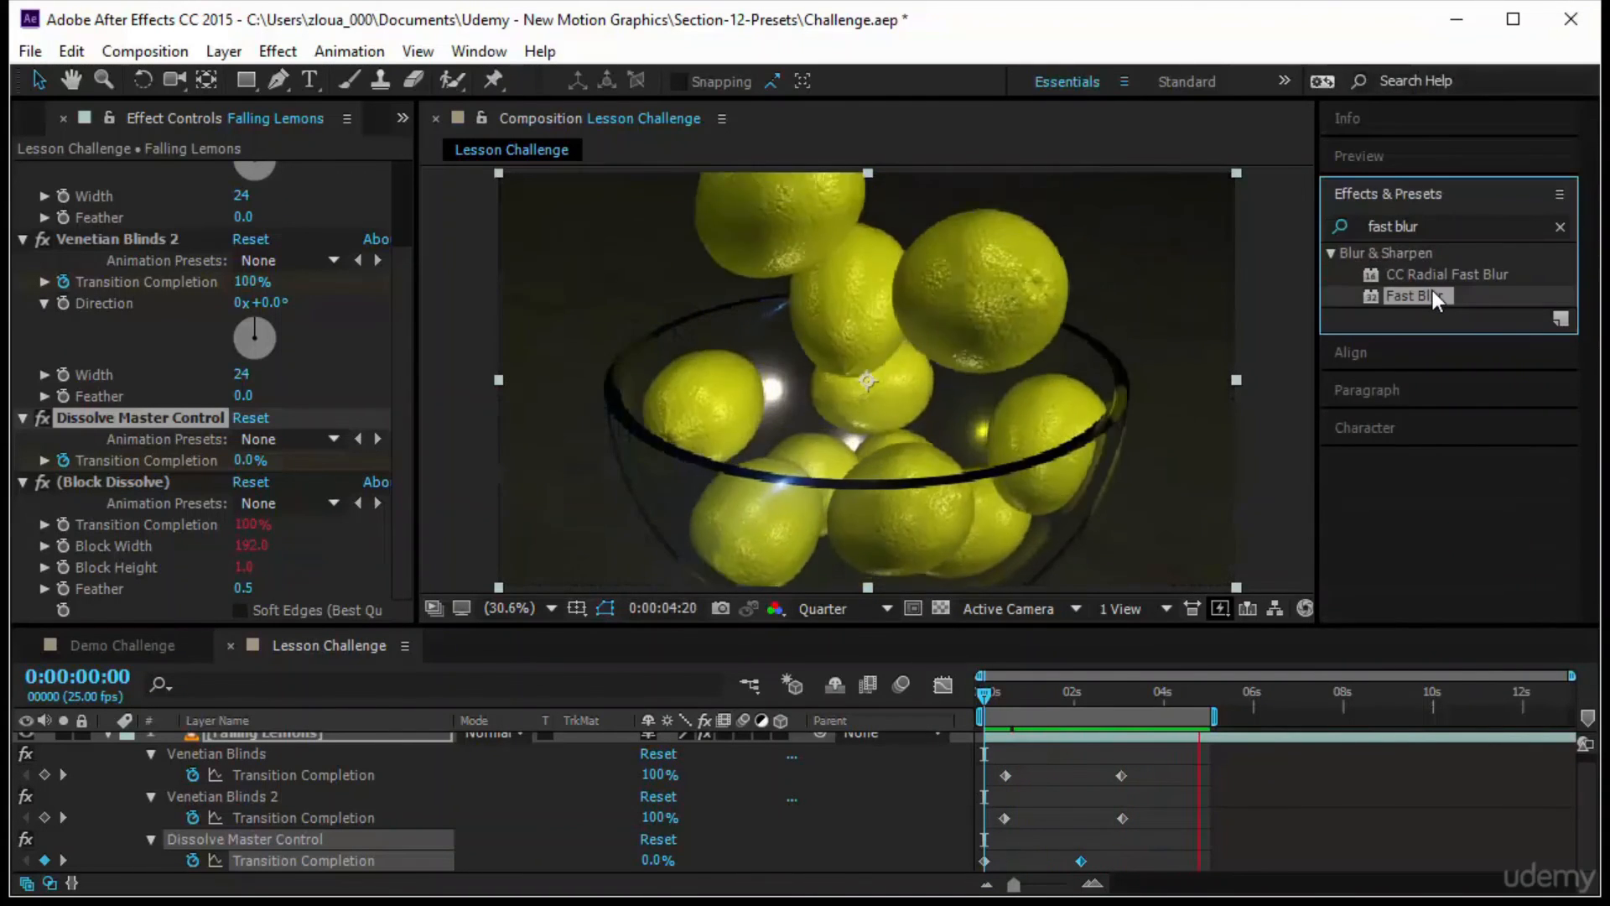
pyautogui.moveTo(1433, 290); pyautogui.dragTo(284, 737)
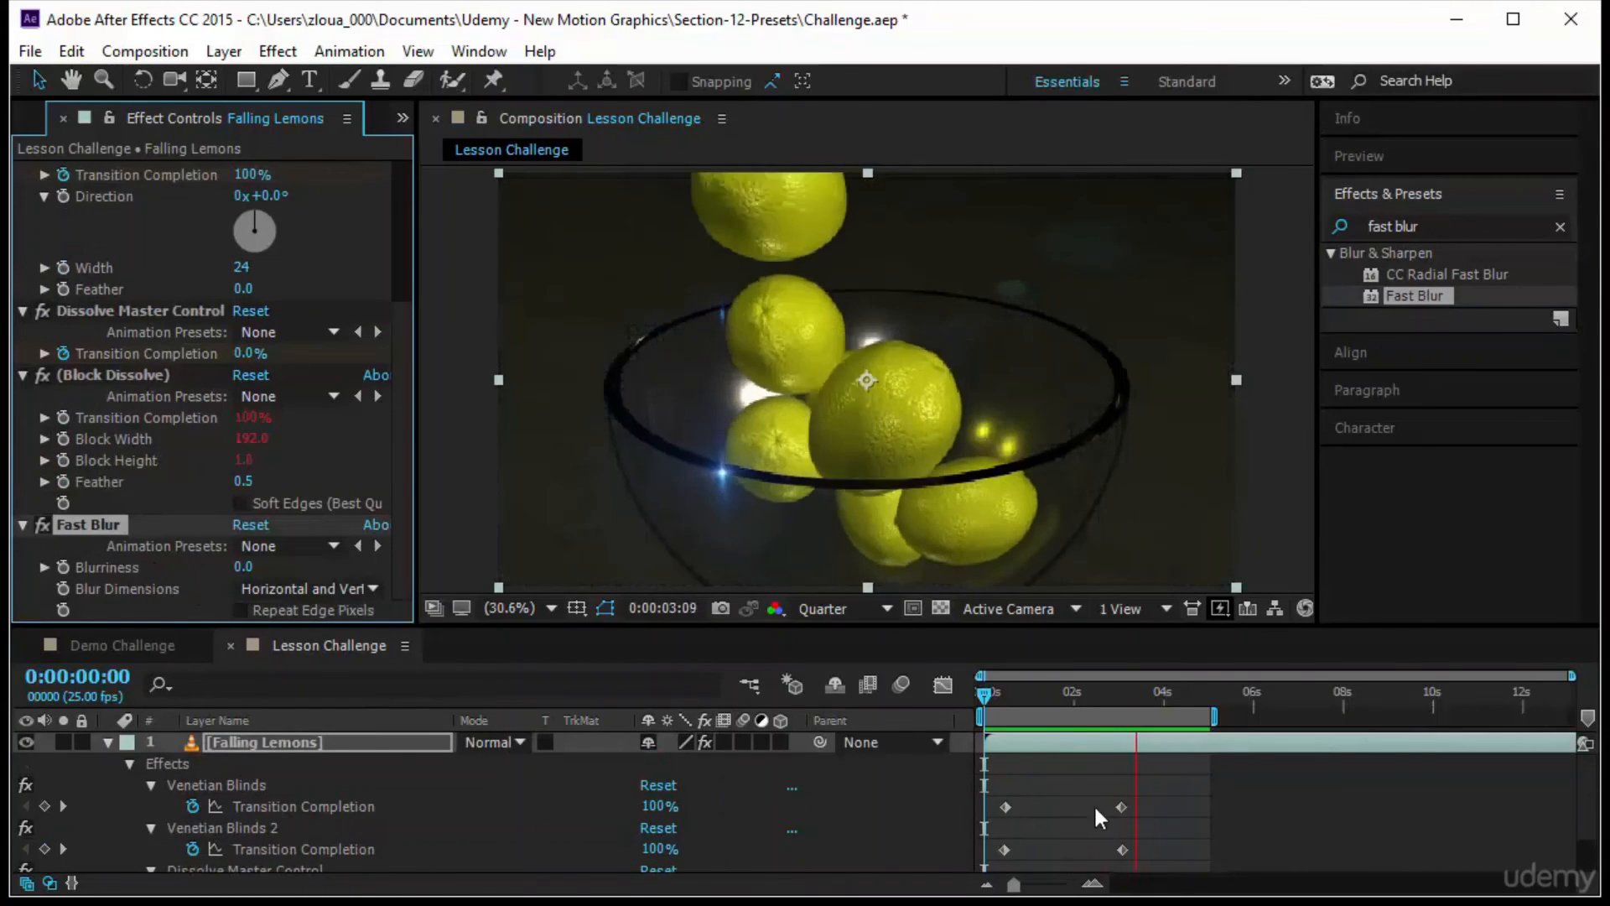
# Keyframe the Fast Blur's Blurriness from 50 at the start to 0 at frame 21.
pyautogui.scroll(-1, 1023, 860)
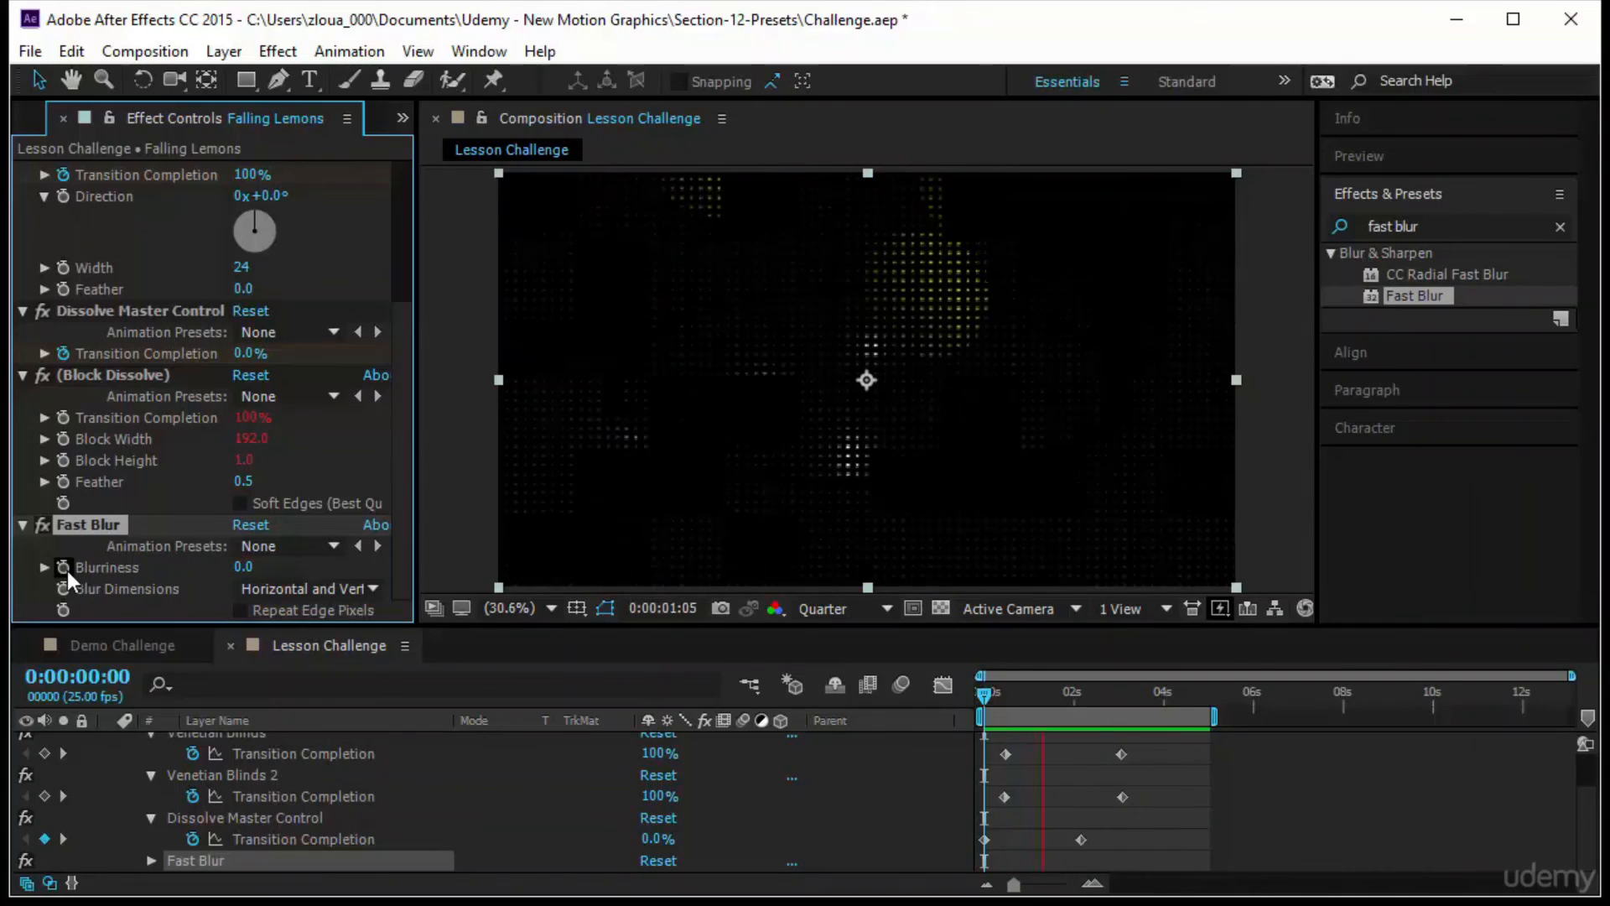
pyautogui.click(243, 567)
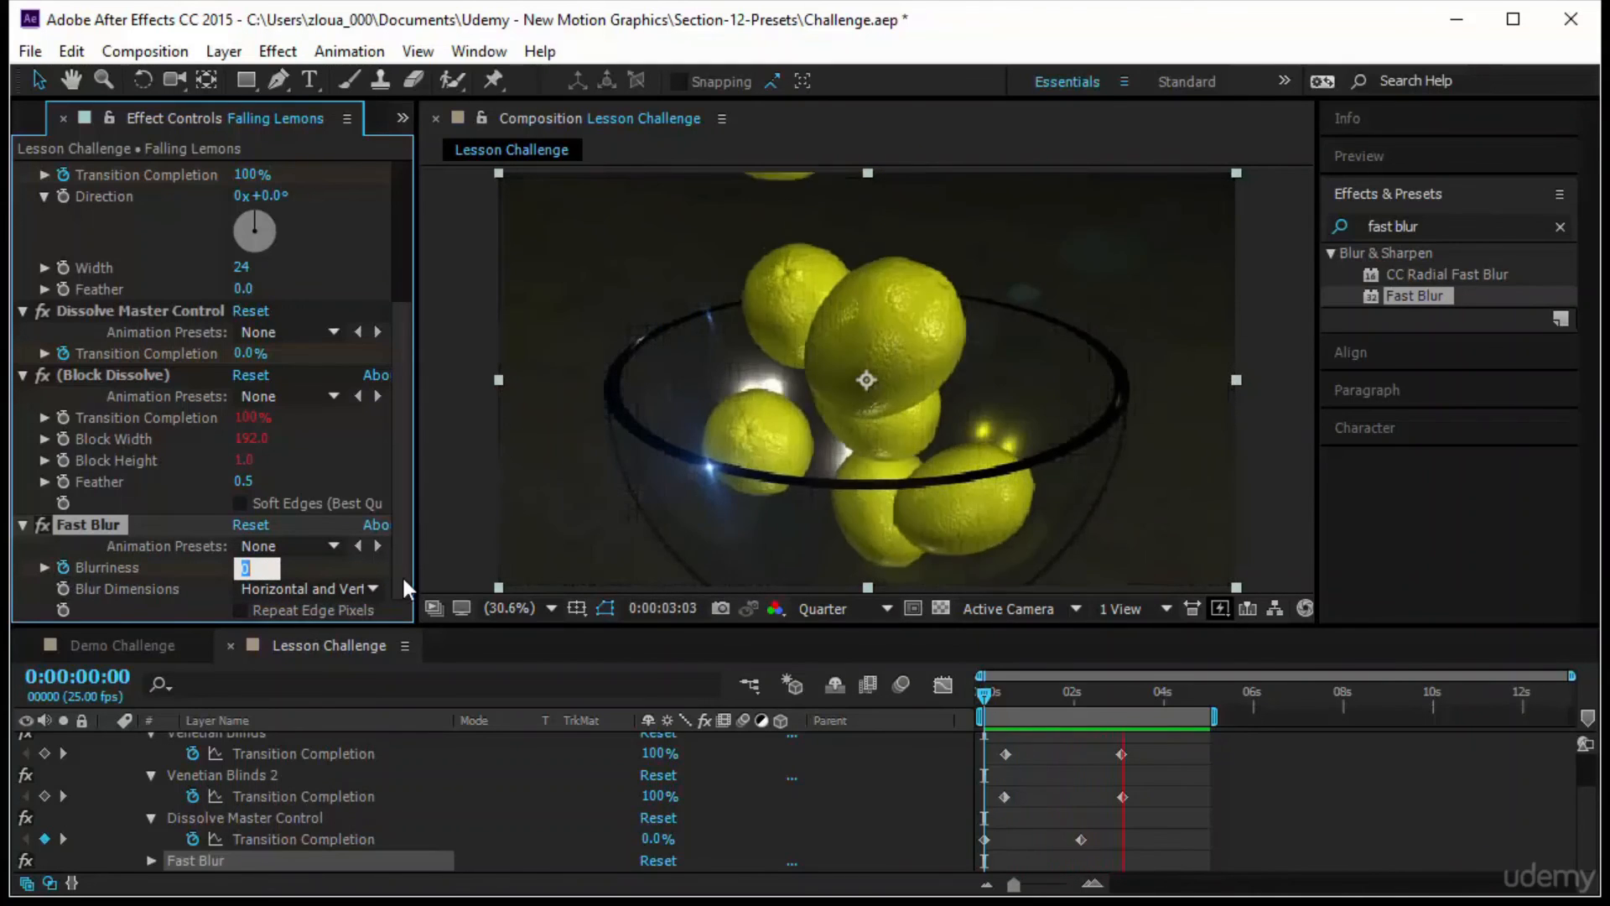
pyautogui.write('50')
pyautogui.press('Return')
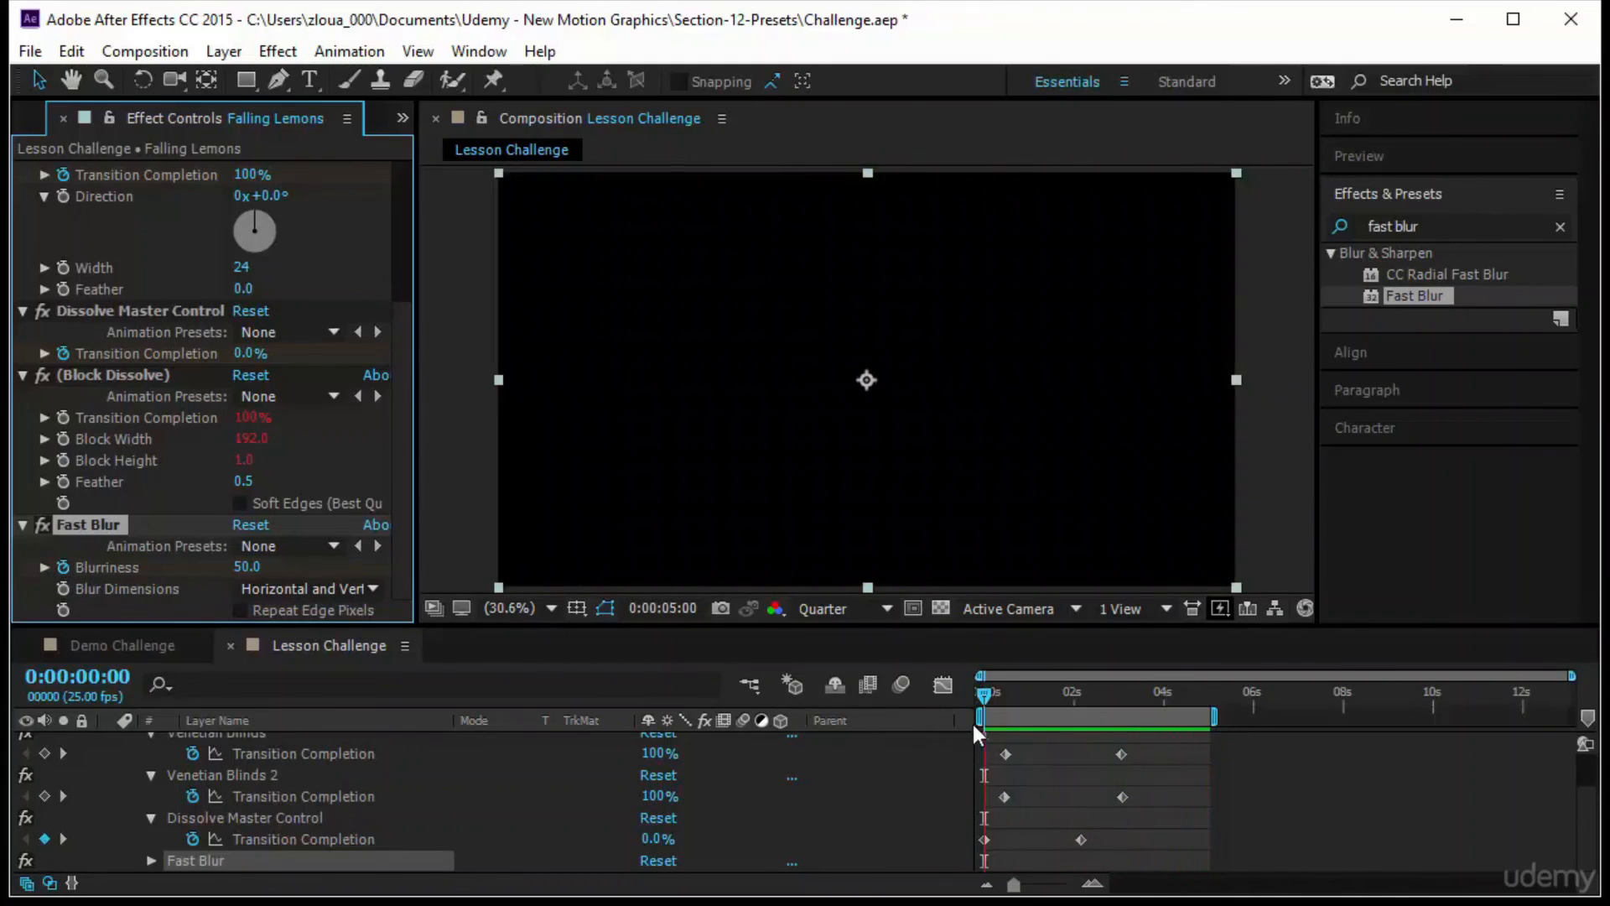
pyautogui.moveTo(988, 693); pyautogui.dragTo(1025, 696)
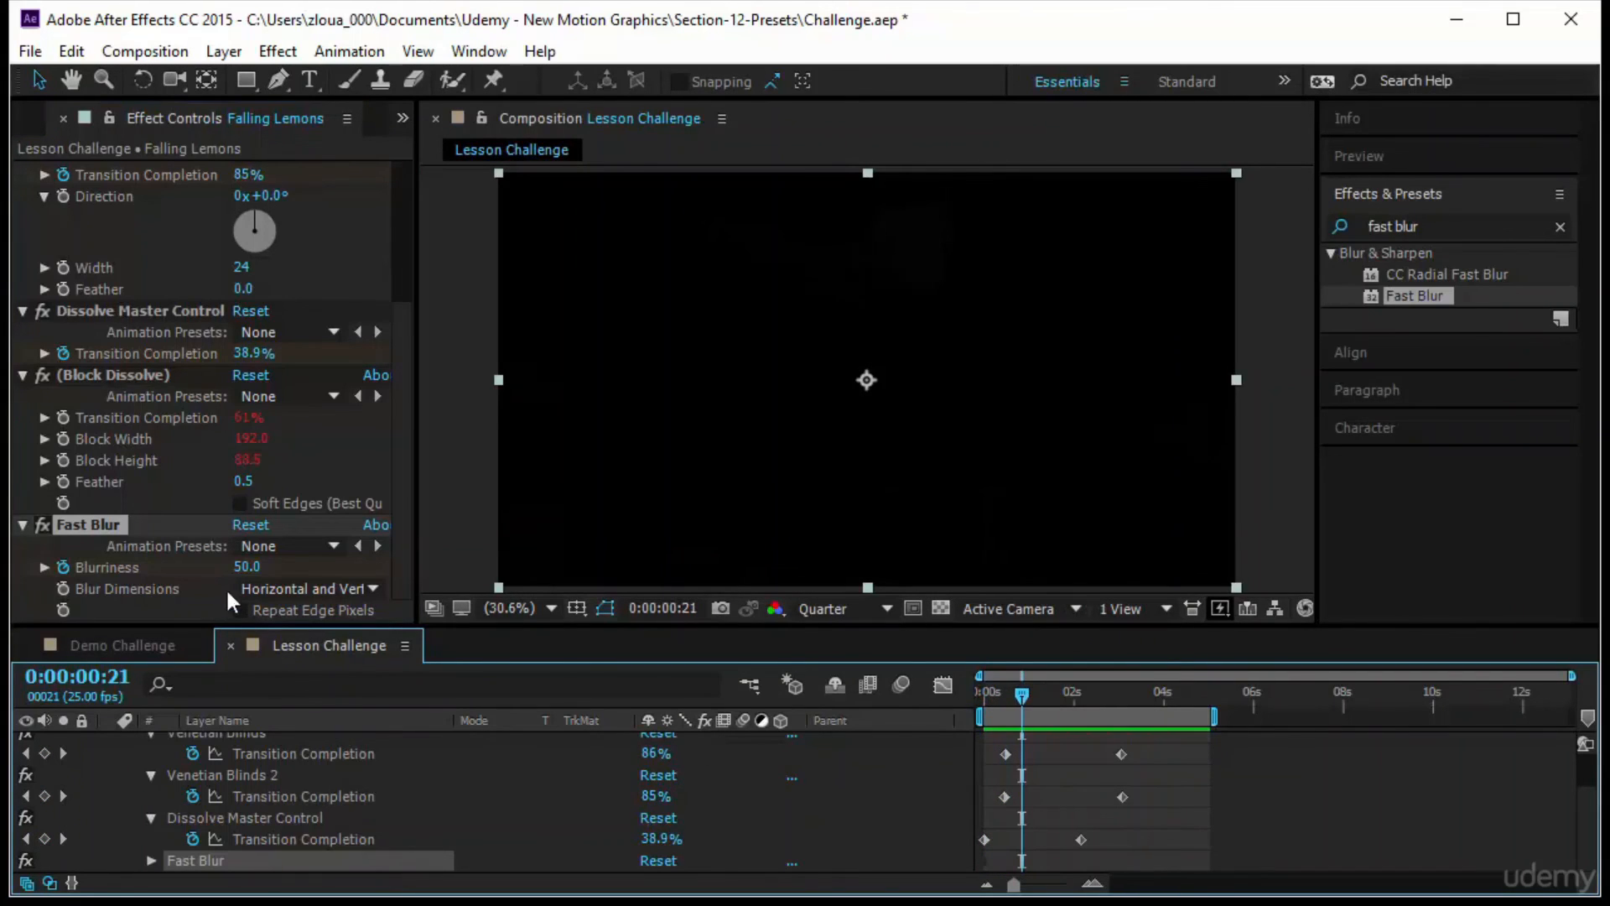
pyautogui.click(251, 567)
pyautogui.write('0')
pyautogui.press('Return')
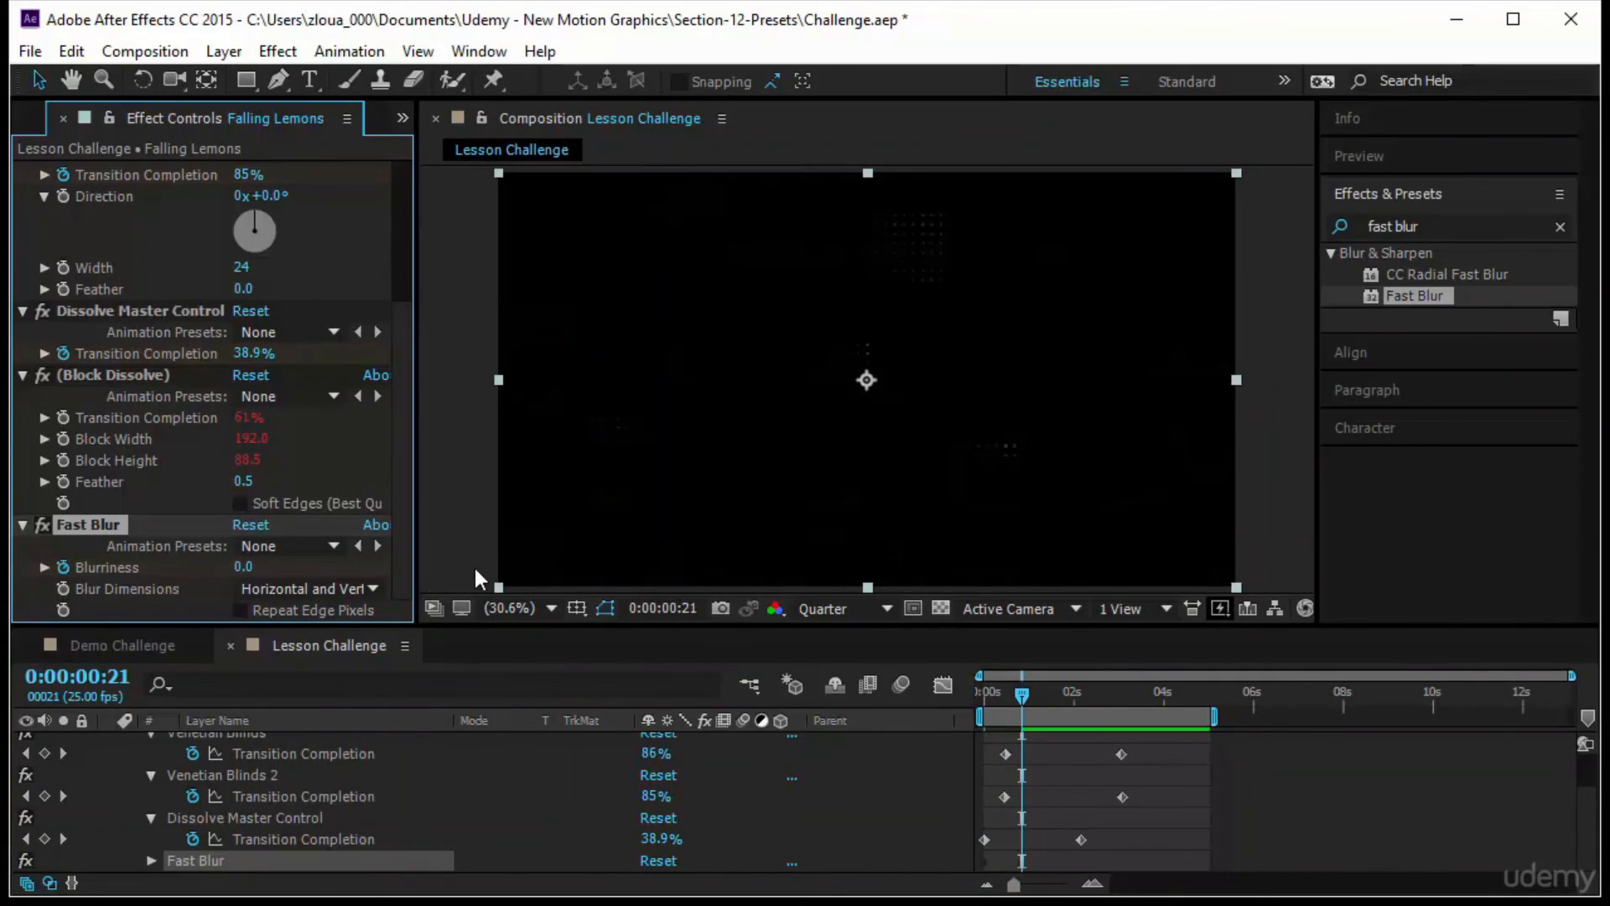
# Play back the transition from the start, enlarge the timeline area and show only the animated properties of Falling Lemons.
pyautogui.moveTo(1025, 698); pyautogui.dragTo(879, 706)
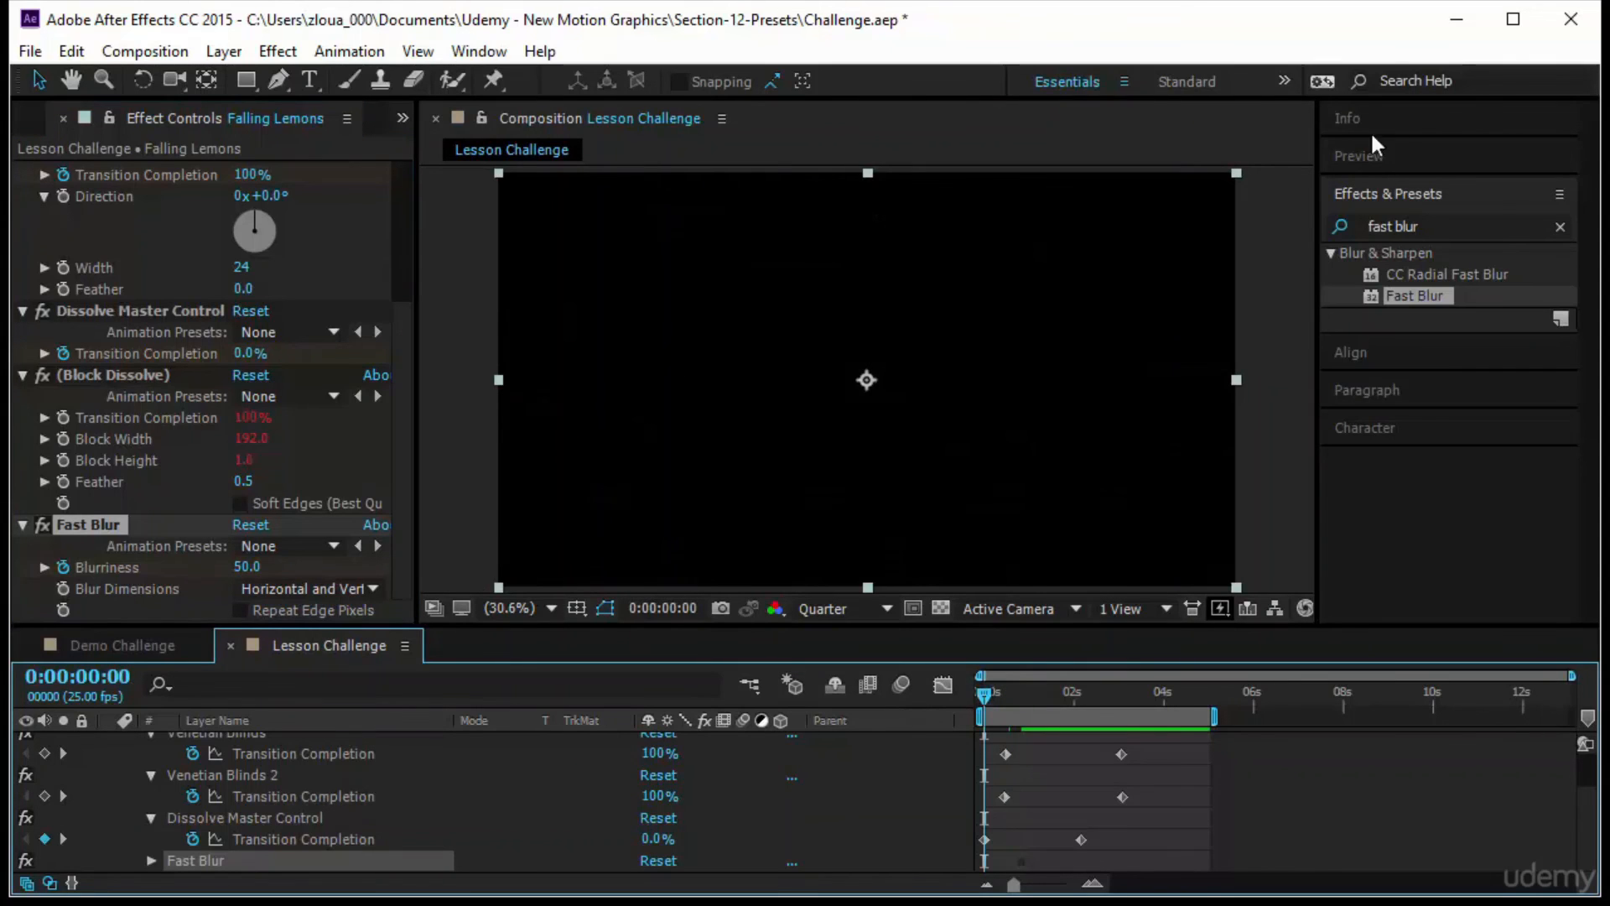
pyautogui.click(1376, 156)
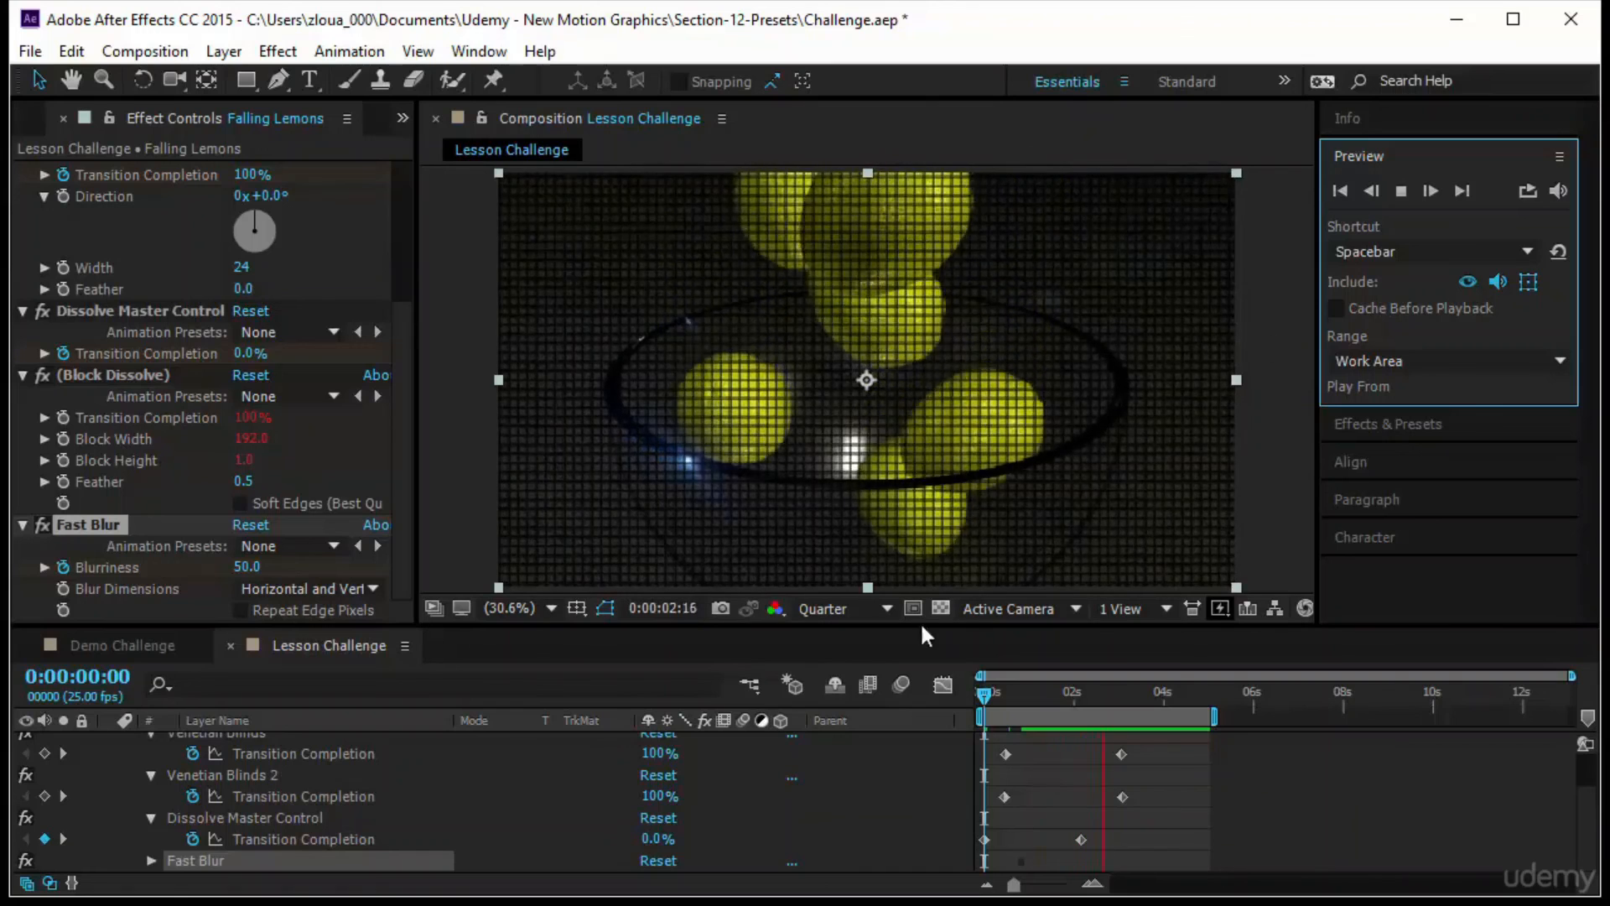
pyautogui.moveTo(839, 625); pyautogui.dragTo(839, 572)
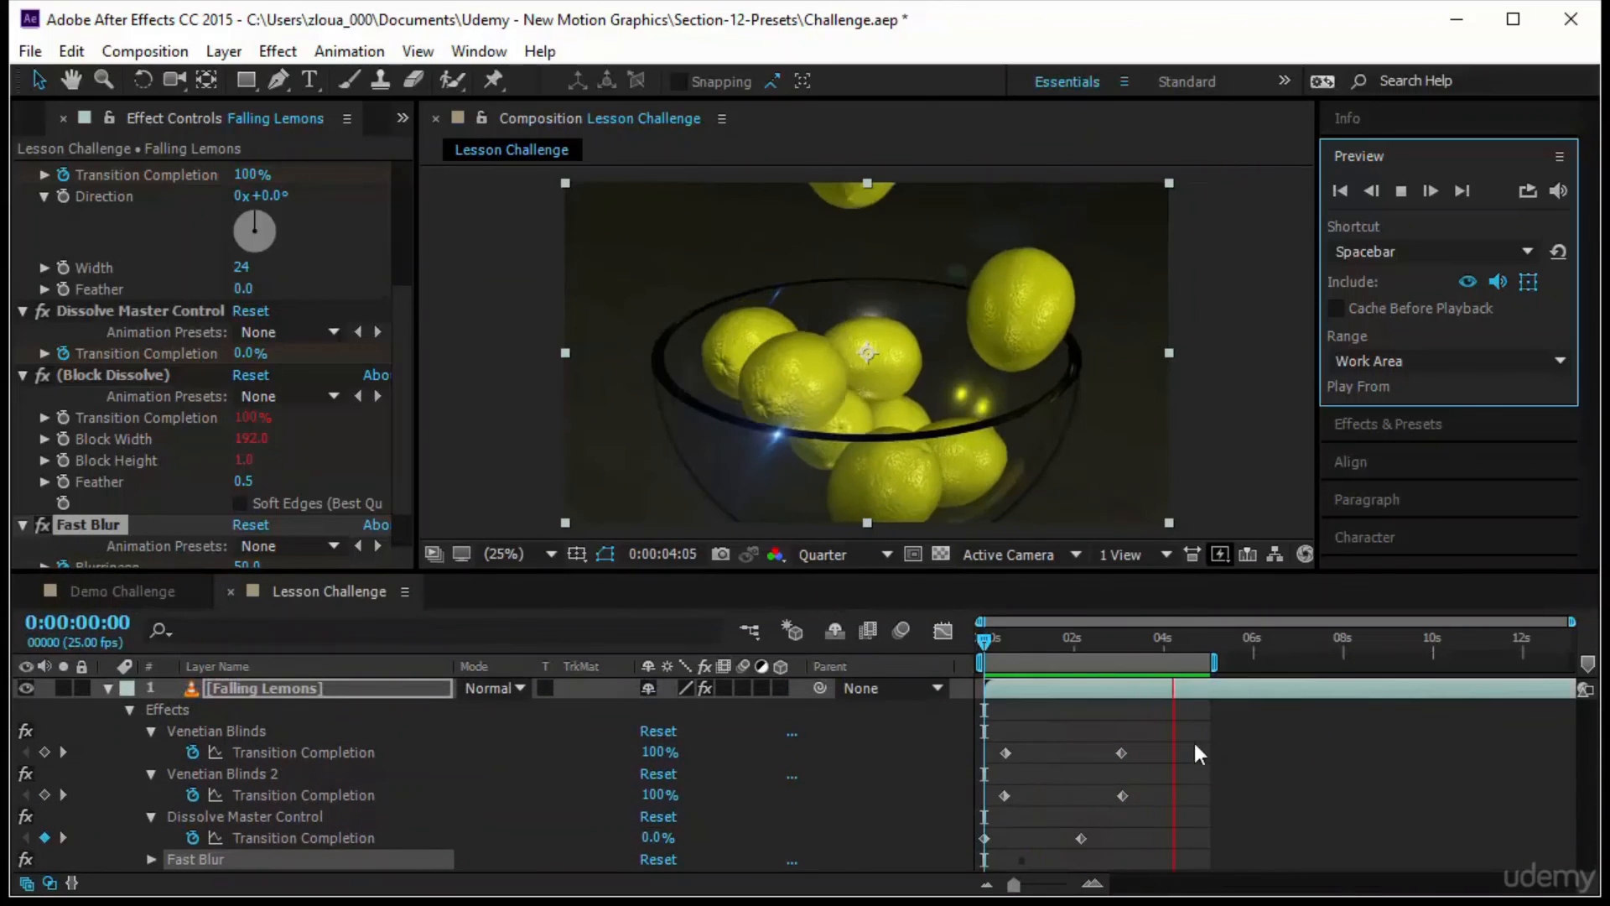
pyautogui.click(349, 686)
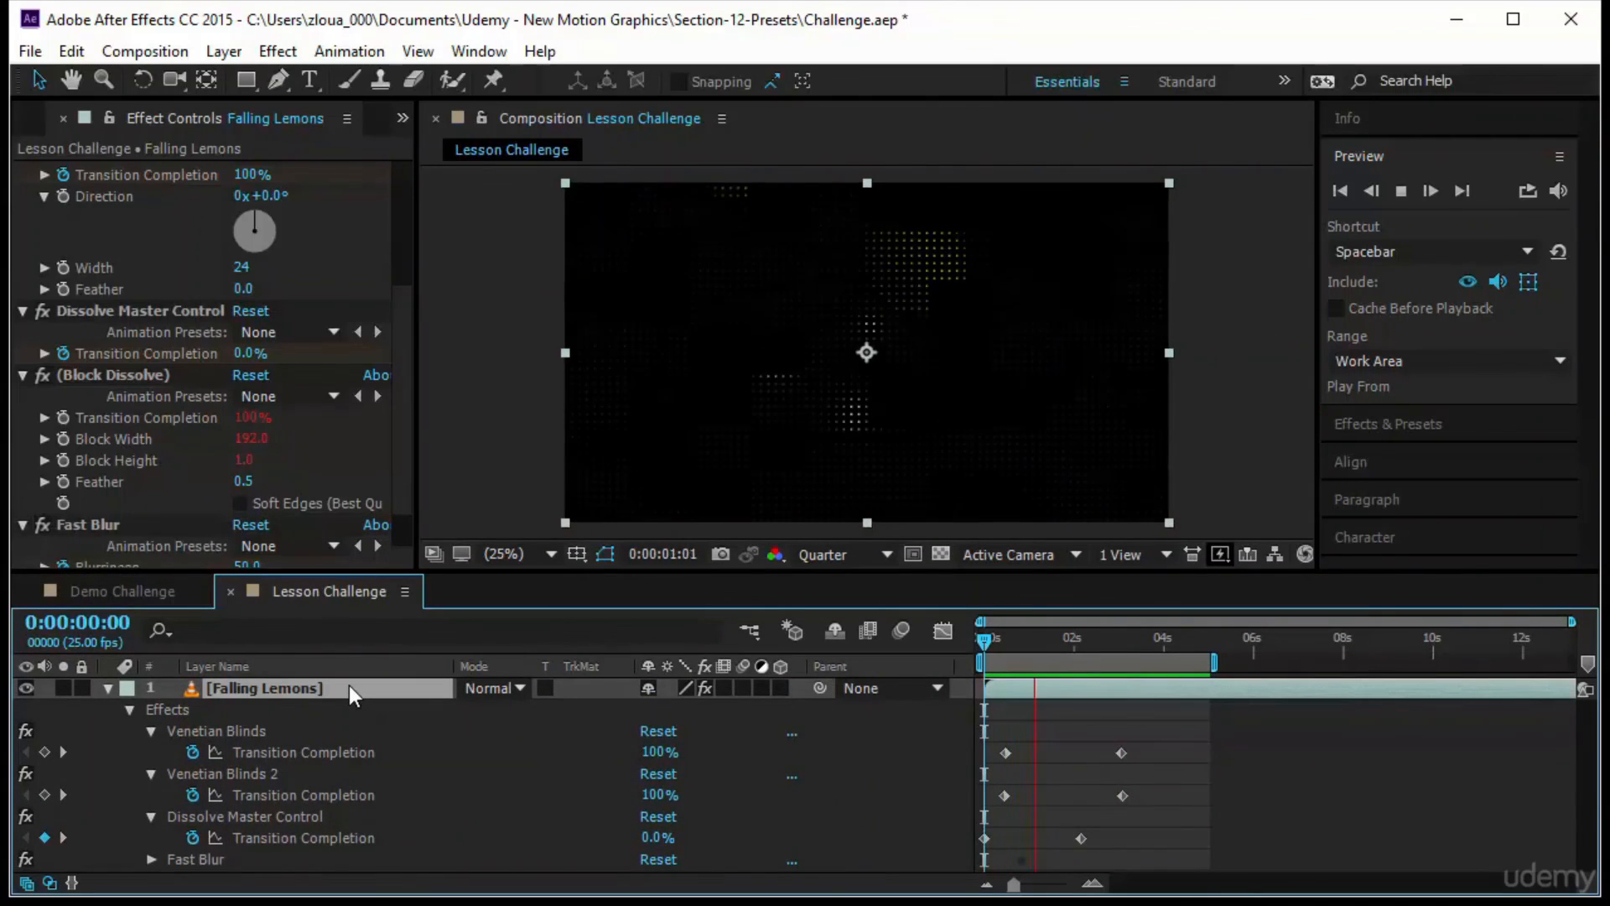
pyautogui.press('u')
pyautogui.press('u')
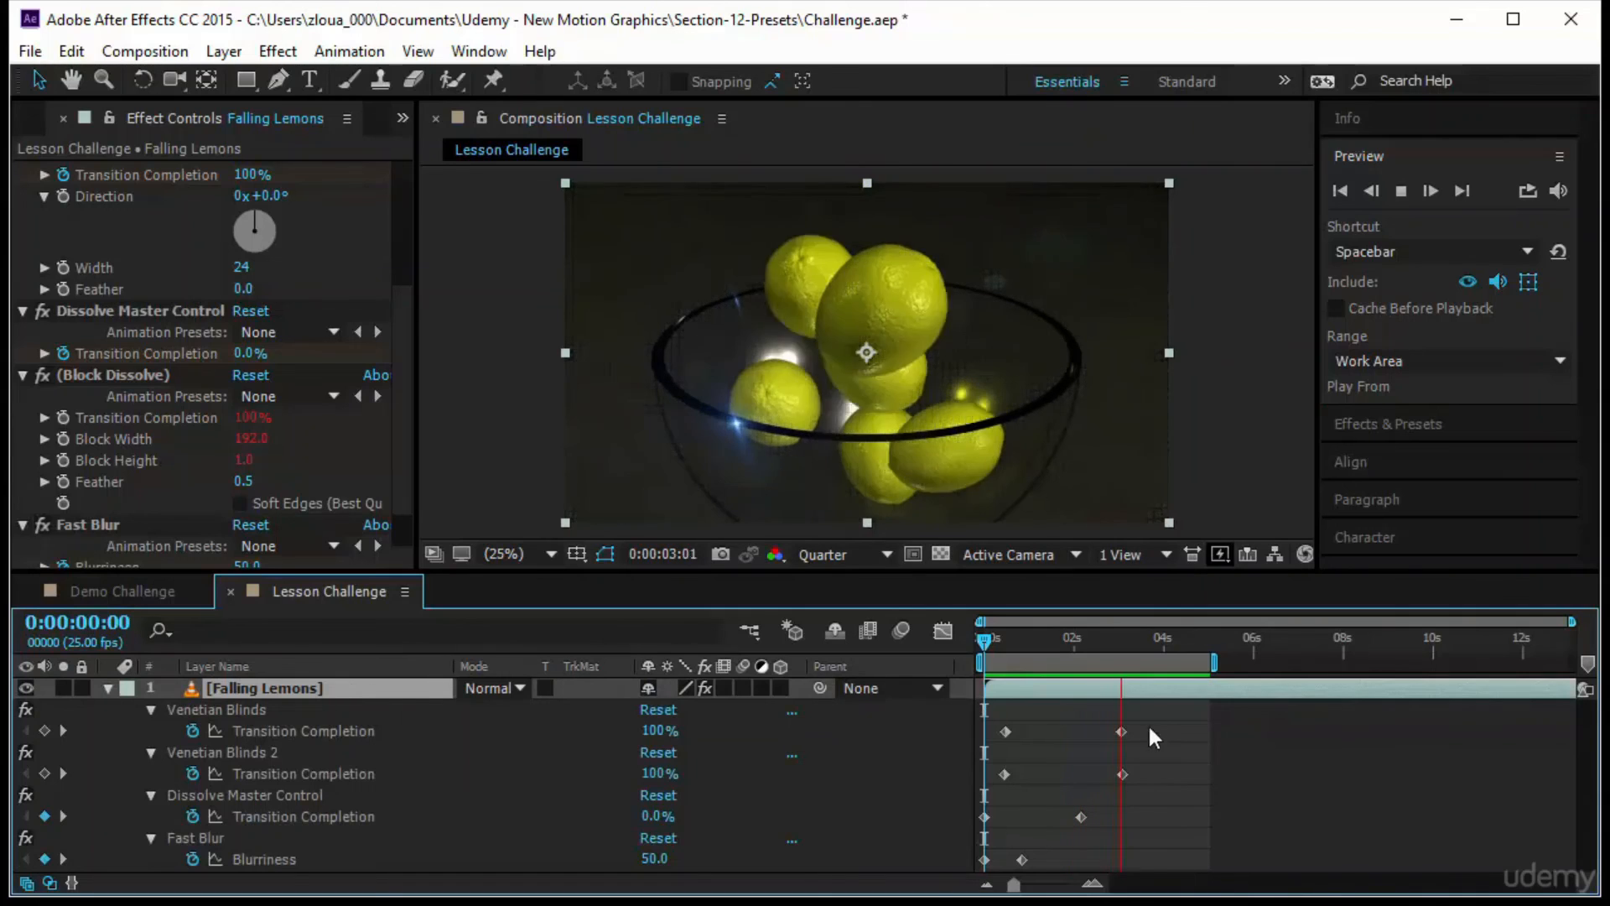
# Delay the Venetian Blinds and Dissolve keyframes by about a quarter second, move Blurriness's end keyframe to about 1.7 seconds and replay.
pyautogui.moveTo(1158, 724); pyautogui.dragTo(973, 833)
pyautogui.moveTo(1081, 817); pyautogui.dragTo(1092, 817)
pyautogui.moveTo(1022, 859); pyautogui.dragTo(1060, 859)
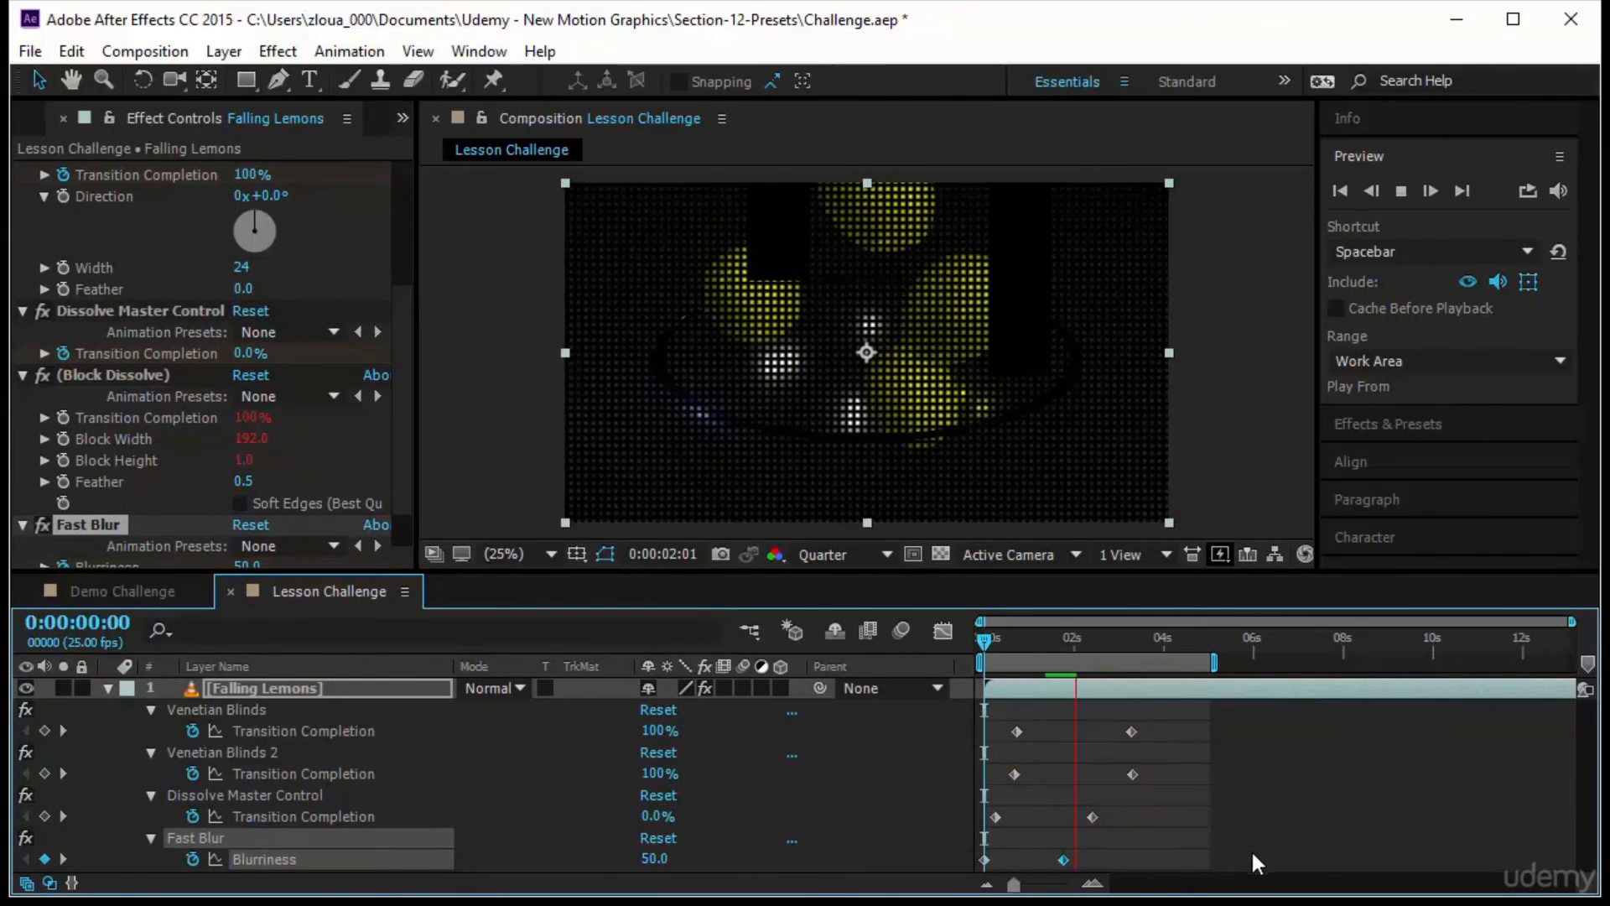
pyautogui.press('space')
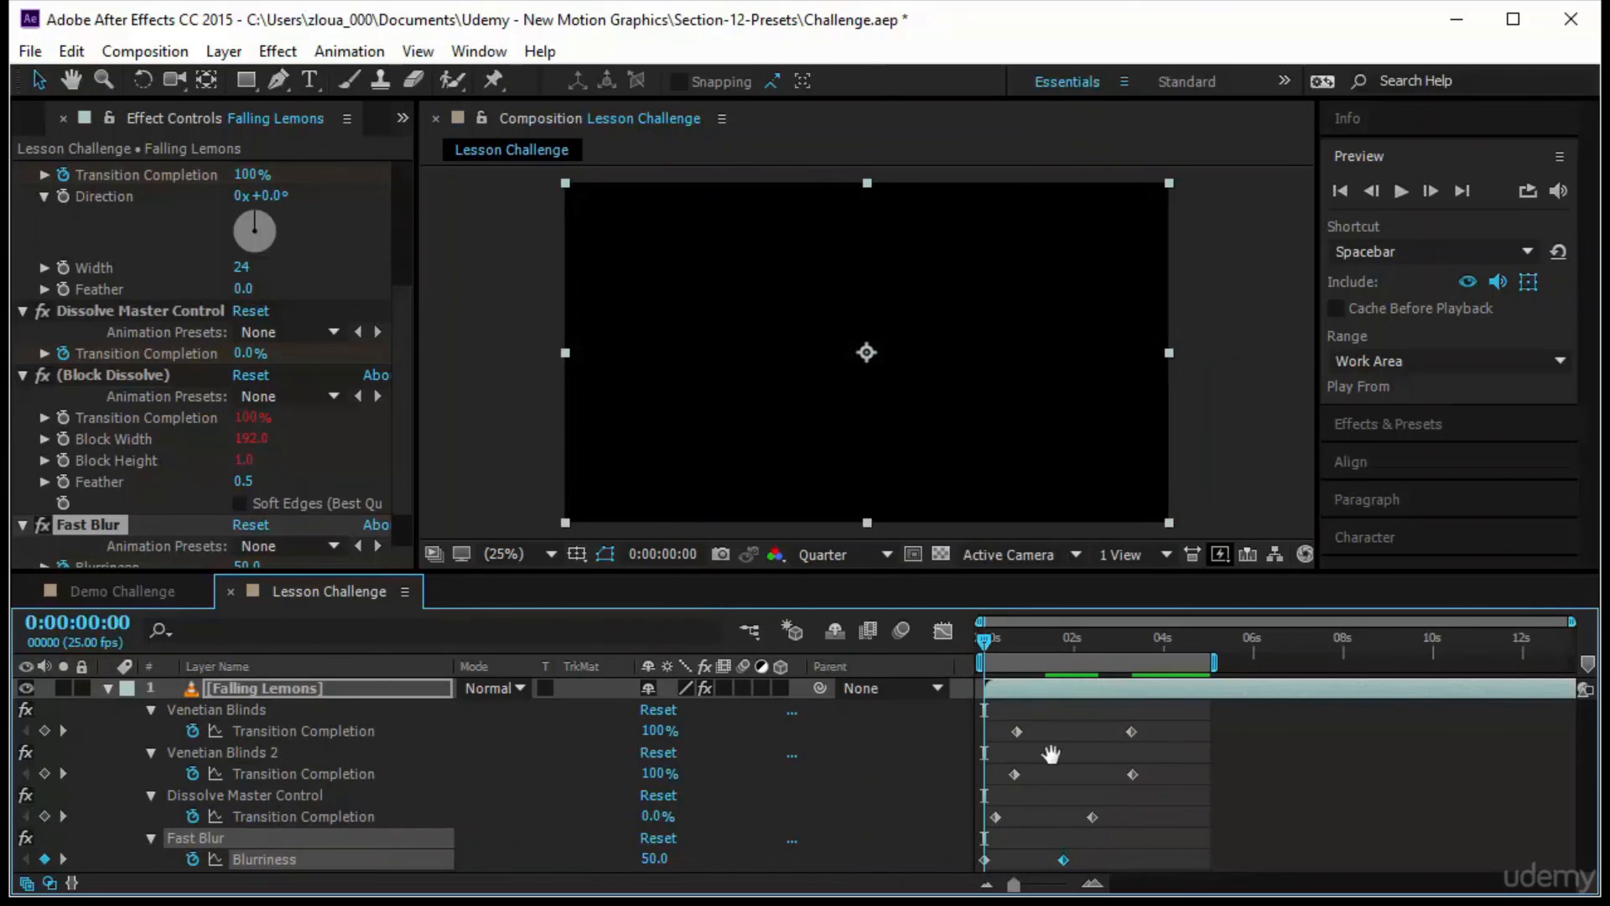
pyautogui.click(1400, 190)
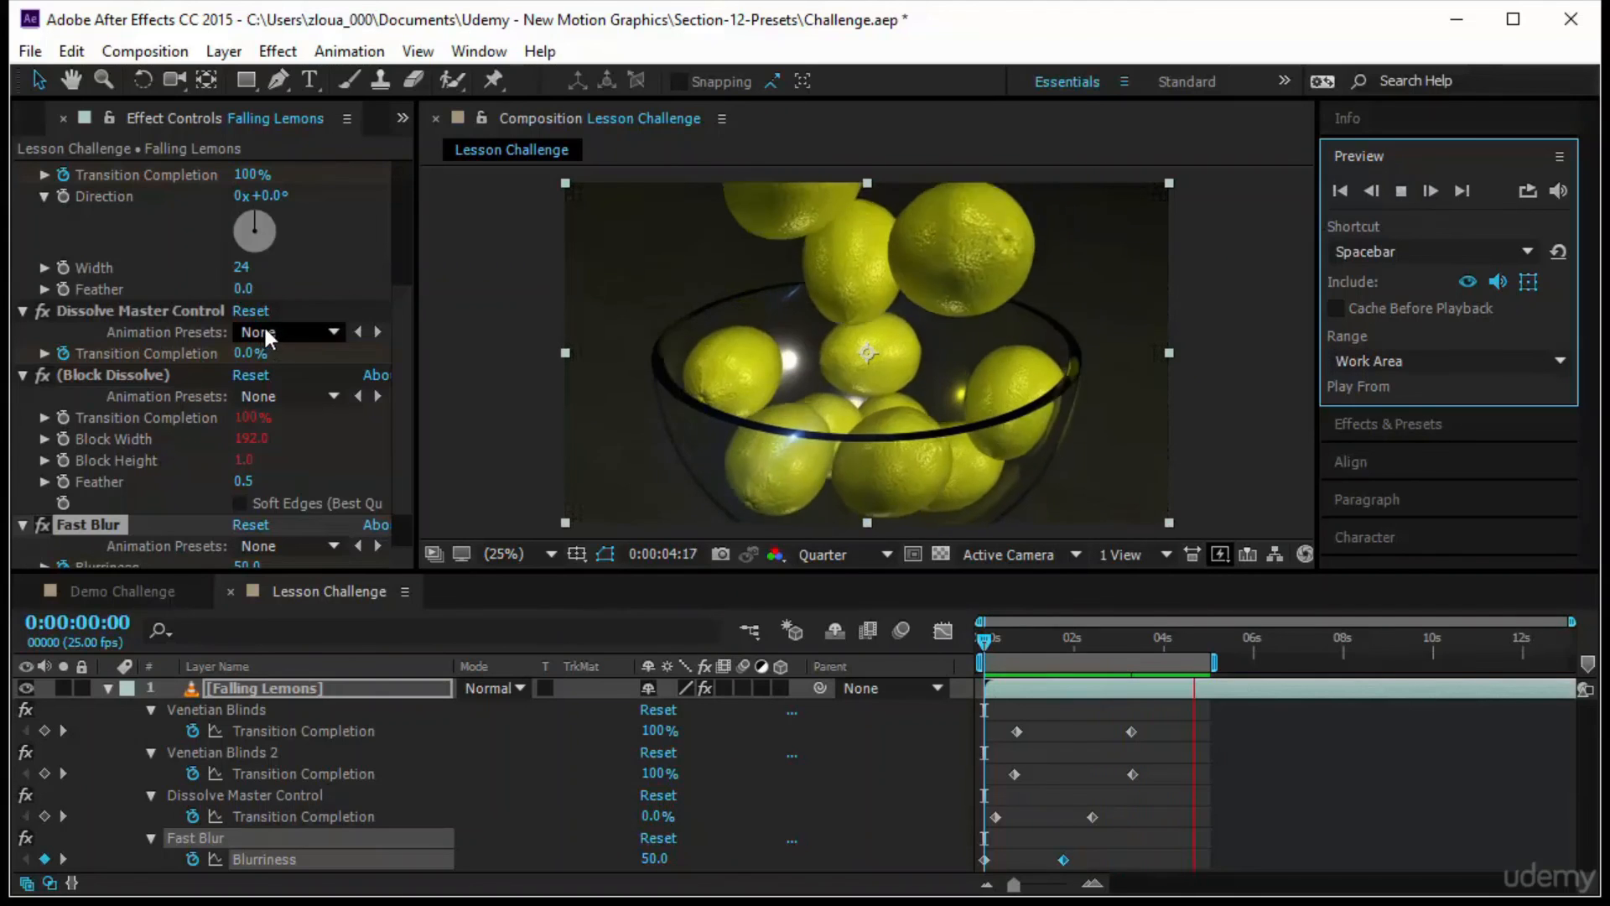
# Collapse the settings of all five effects on Falling Lemons, from Venetian Blinds to Fast Blur.
pyautogui.scroll(4, 263, 324)
pyautogui.click(22, 171)
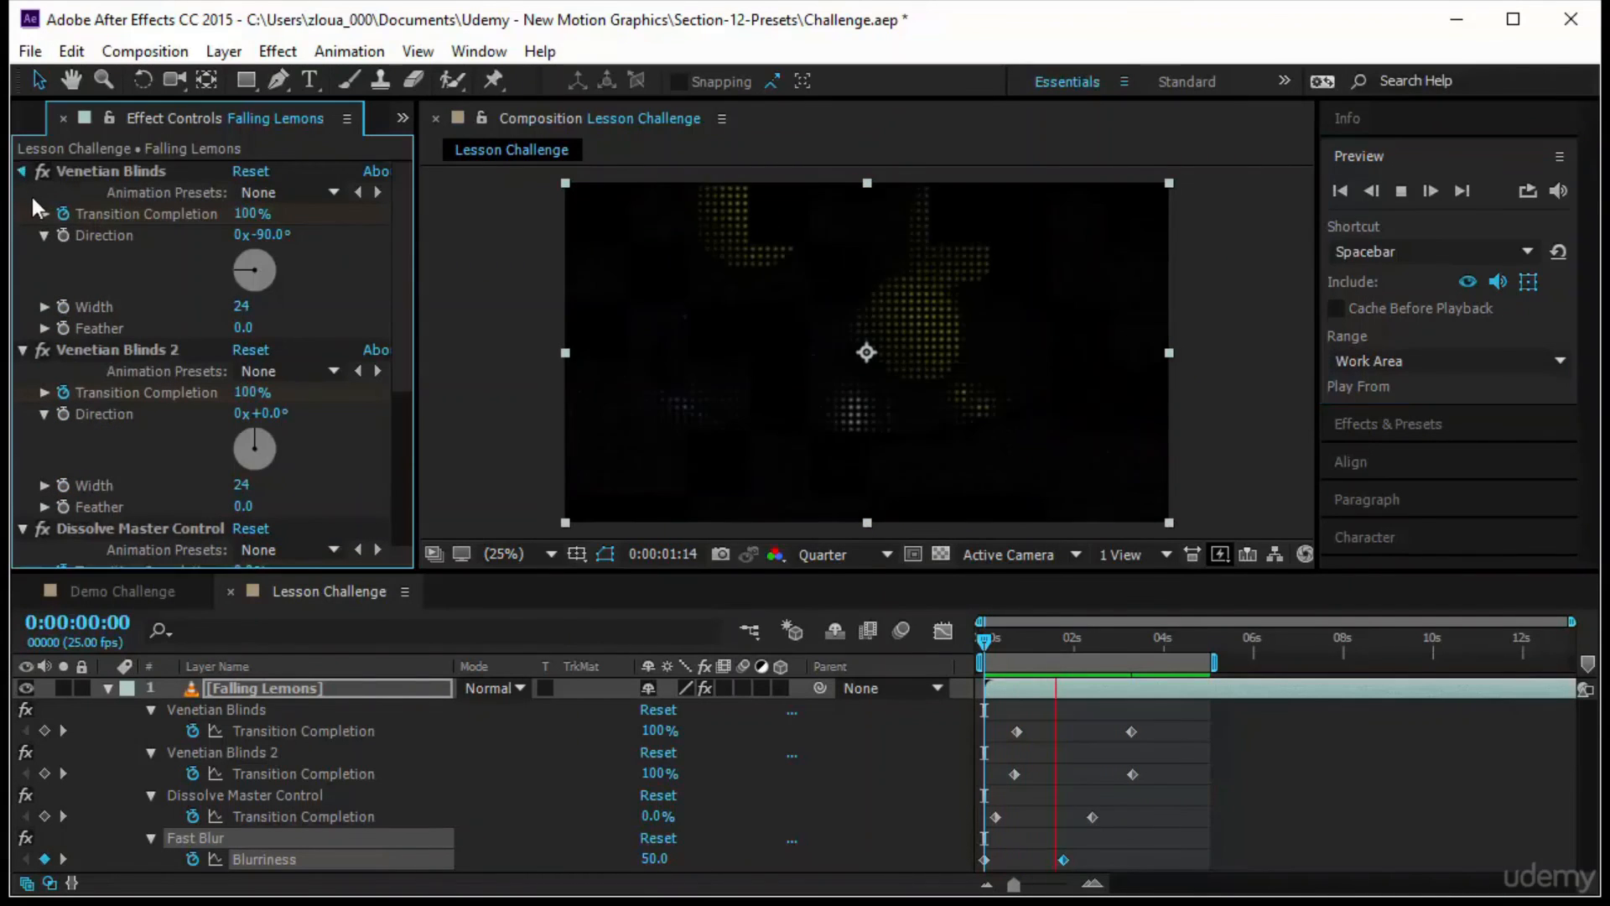
pyautogui.click(23, 192)
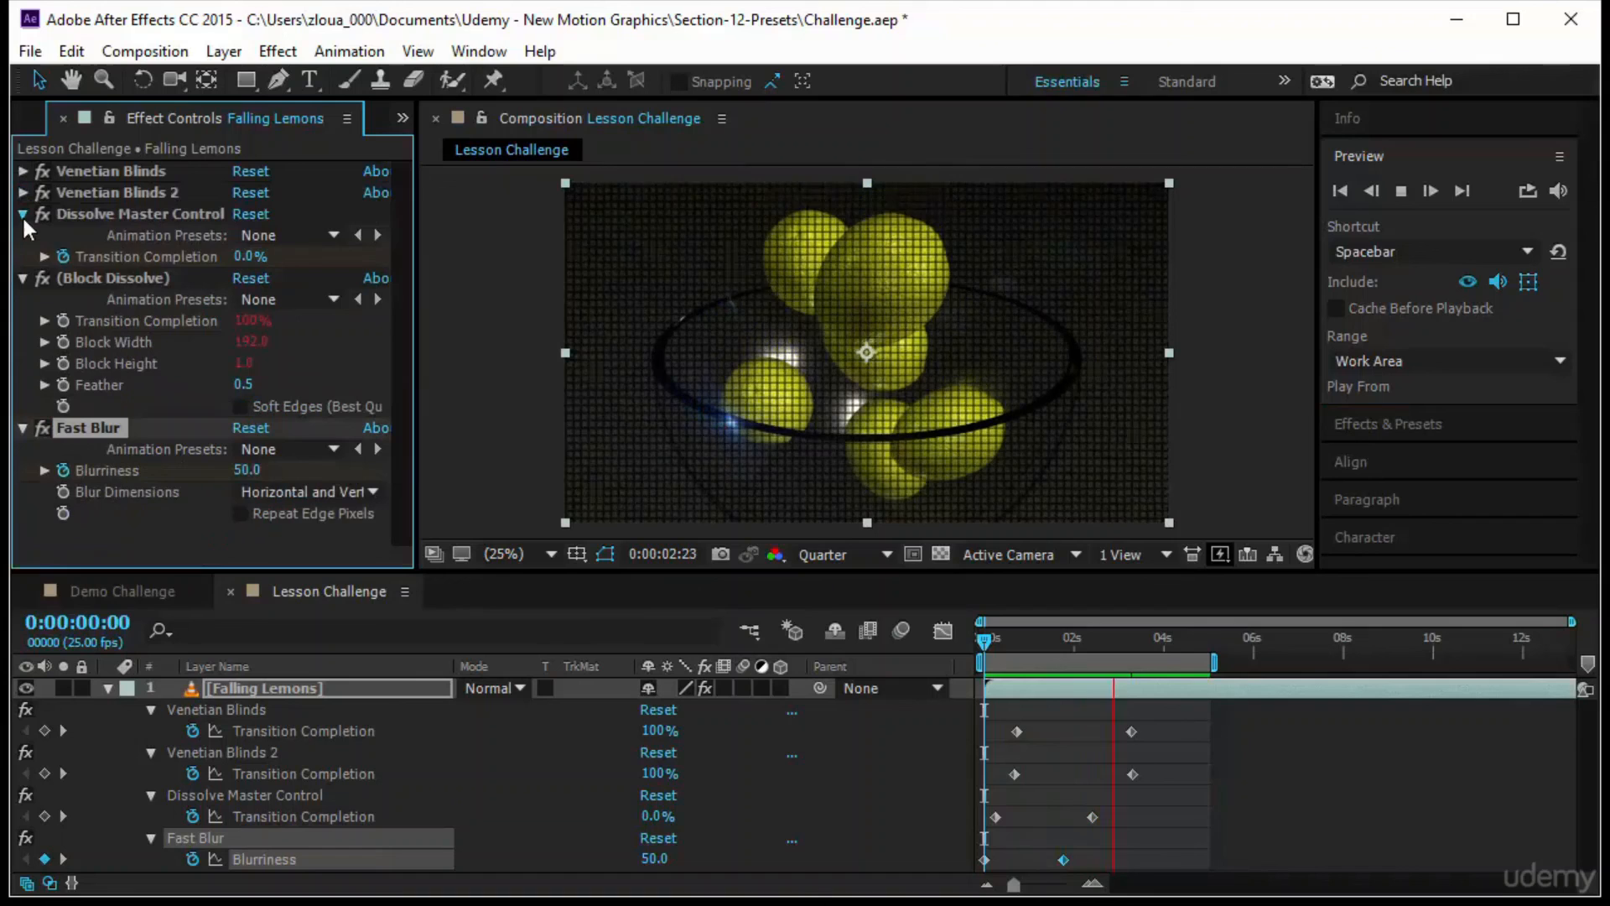
pyautogui.click(22, 215)
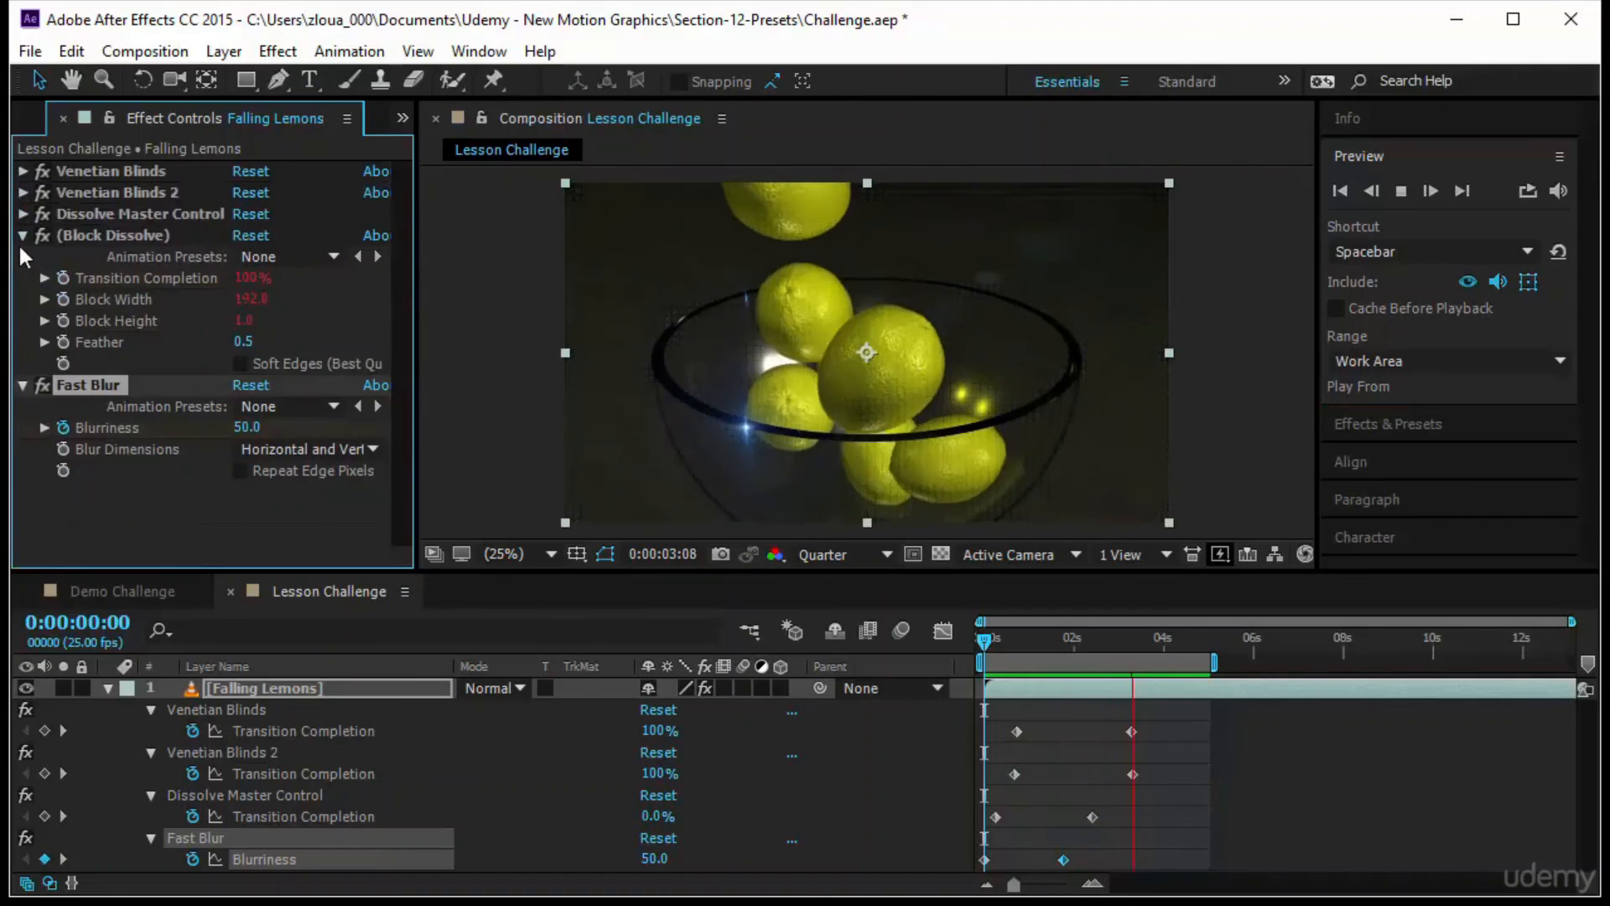
pyautogui.click(23, 234)
pyautogui.click(23, 256)
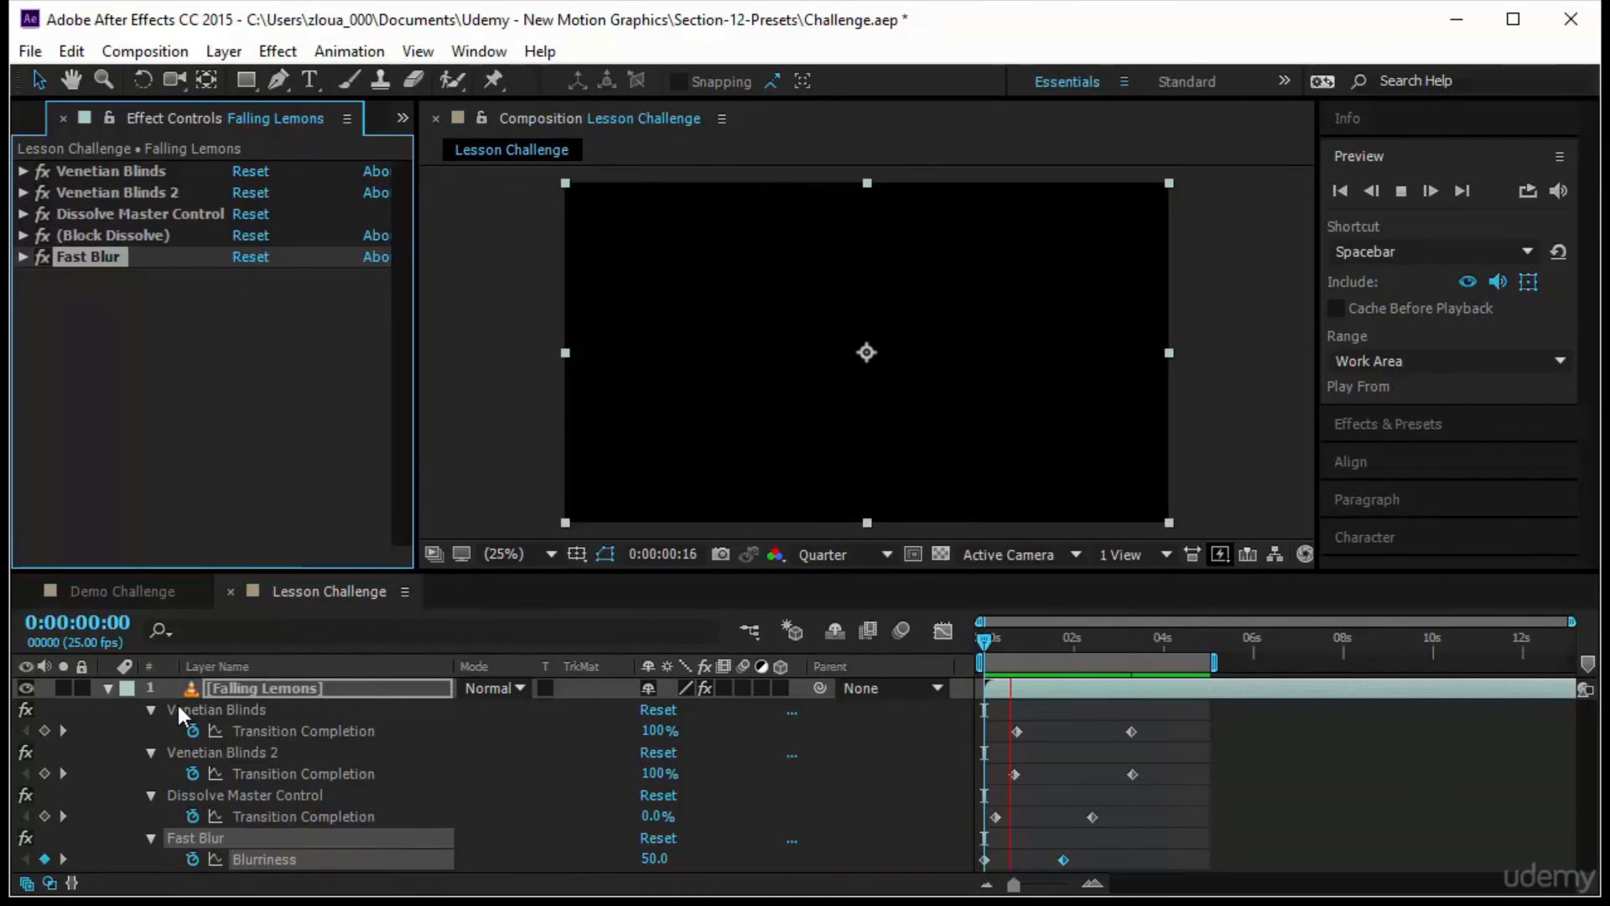
# Save the Falling Lemons layer's whole Effects group as an animation preset named Challenge in the MyPresets folder.
pyautogui.click(107, 689)
pyautogui.click(106, 689)
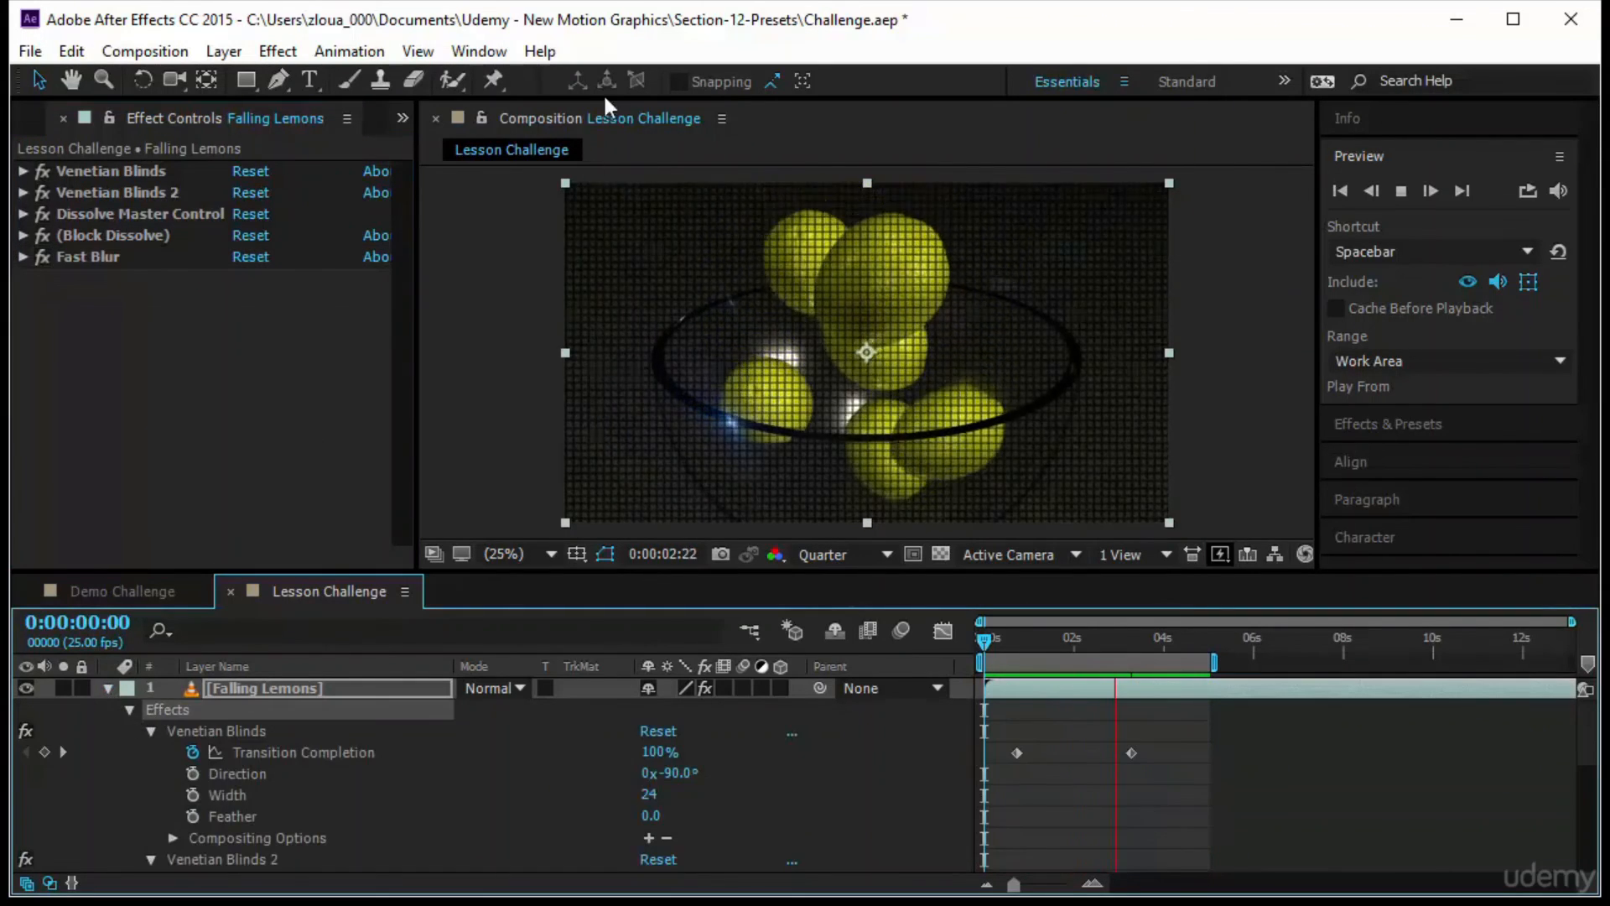
pyautogui.click(329, 52)
pyautogui.click(387, 82)
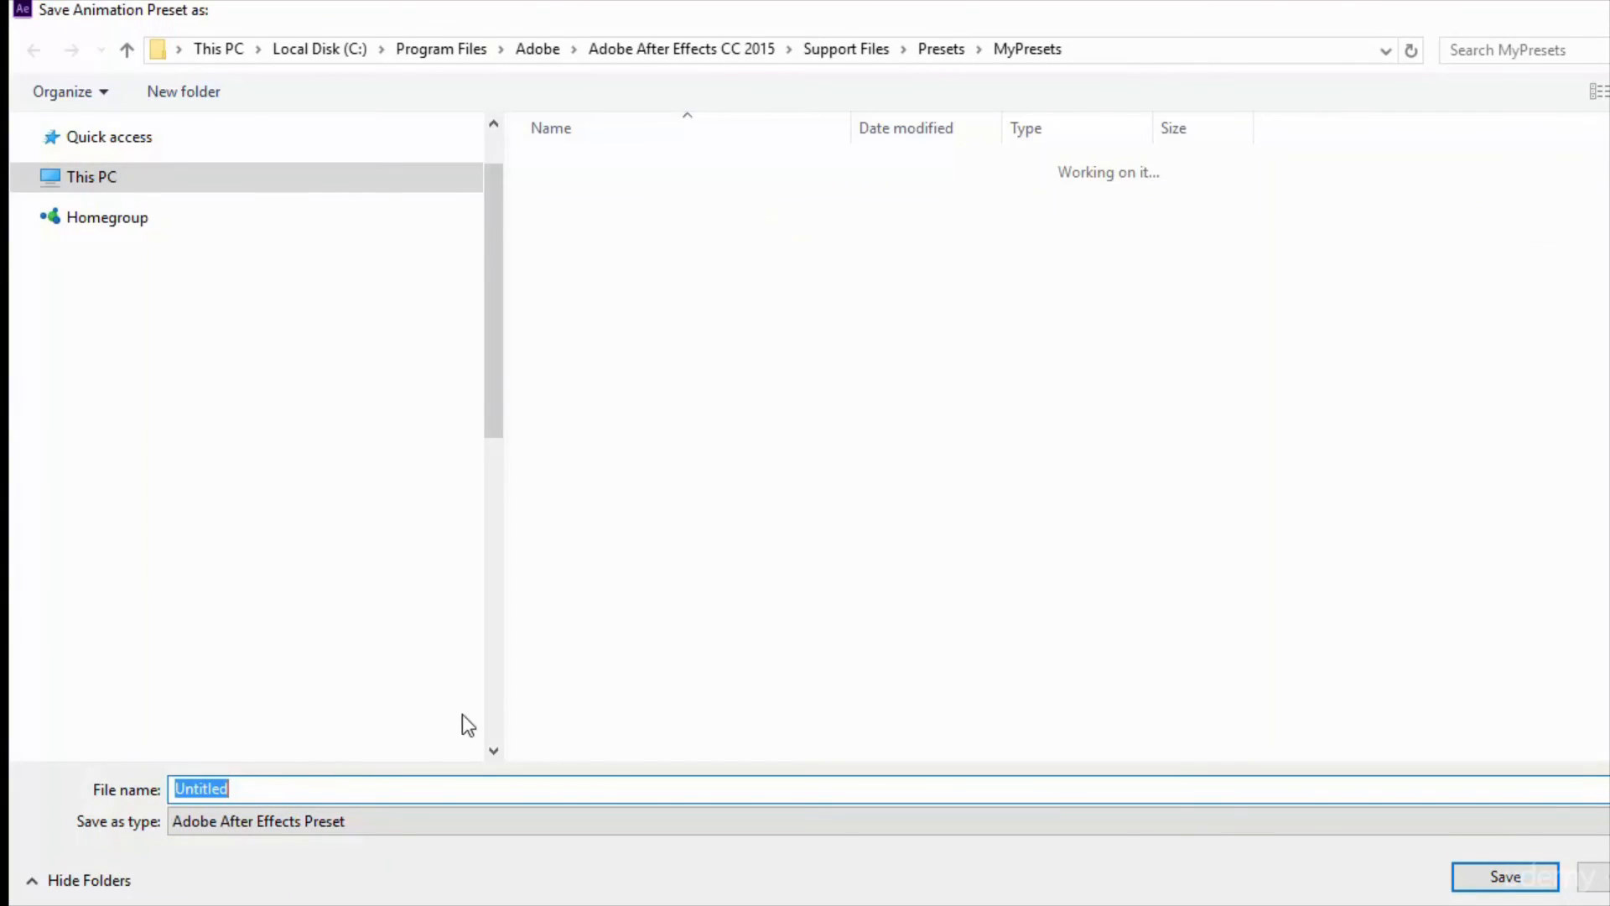
pyautogui.write('Ch')
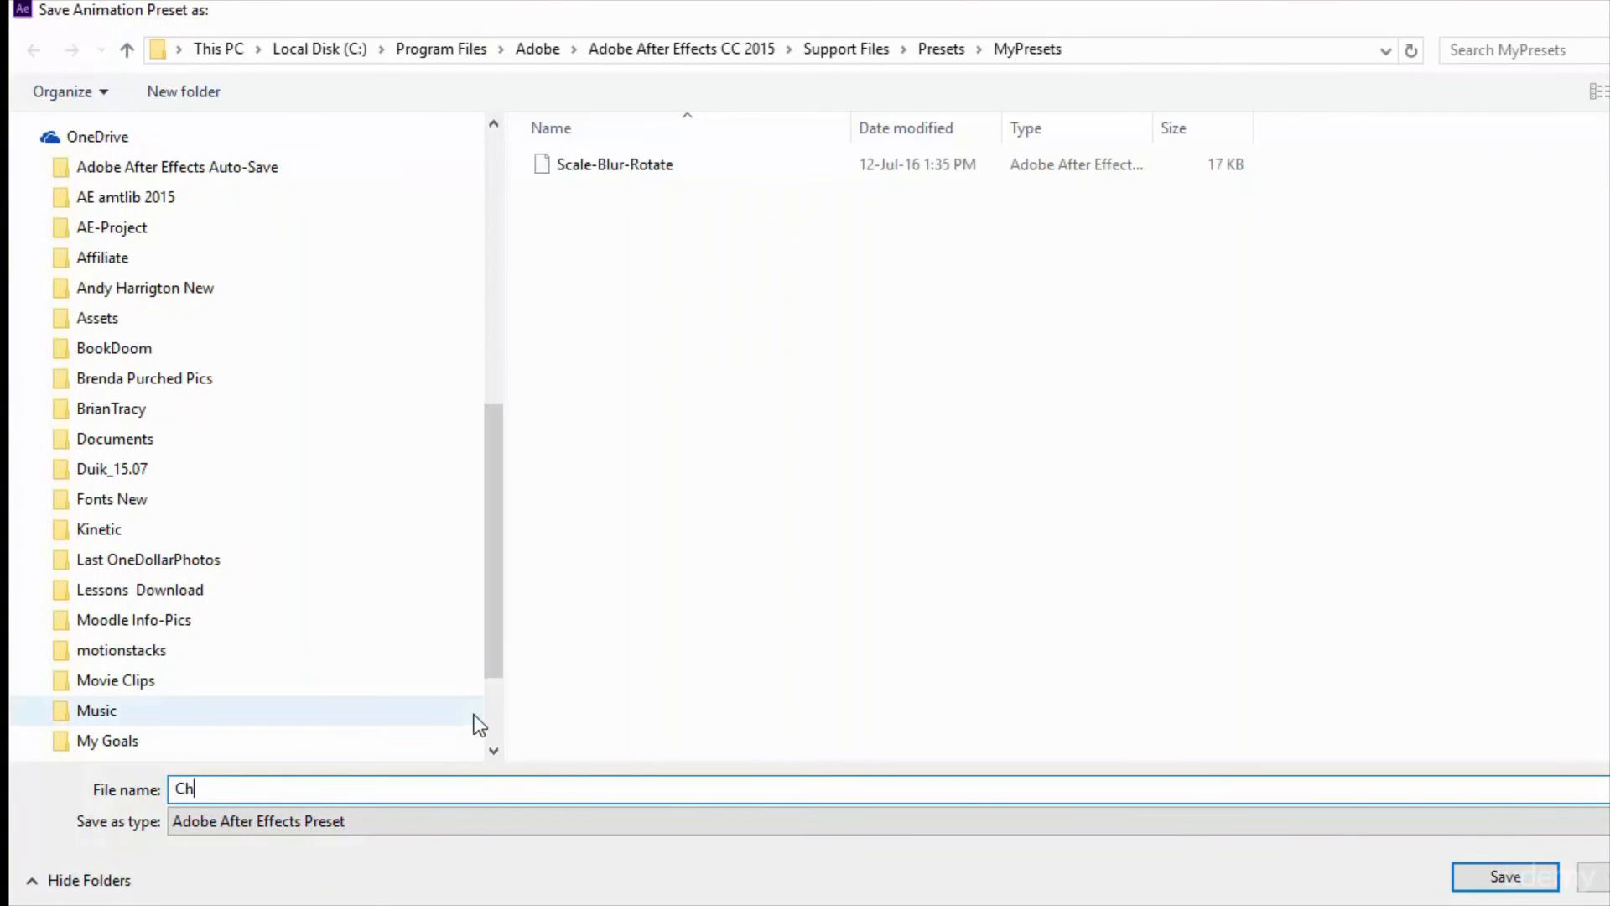
pyautogui.write('allenge')
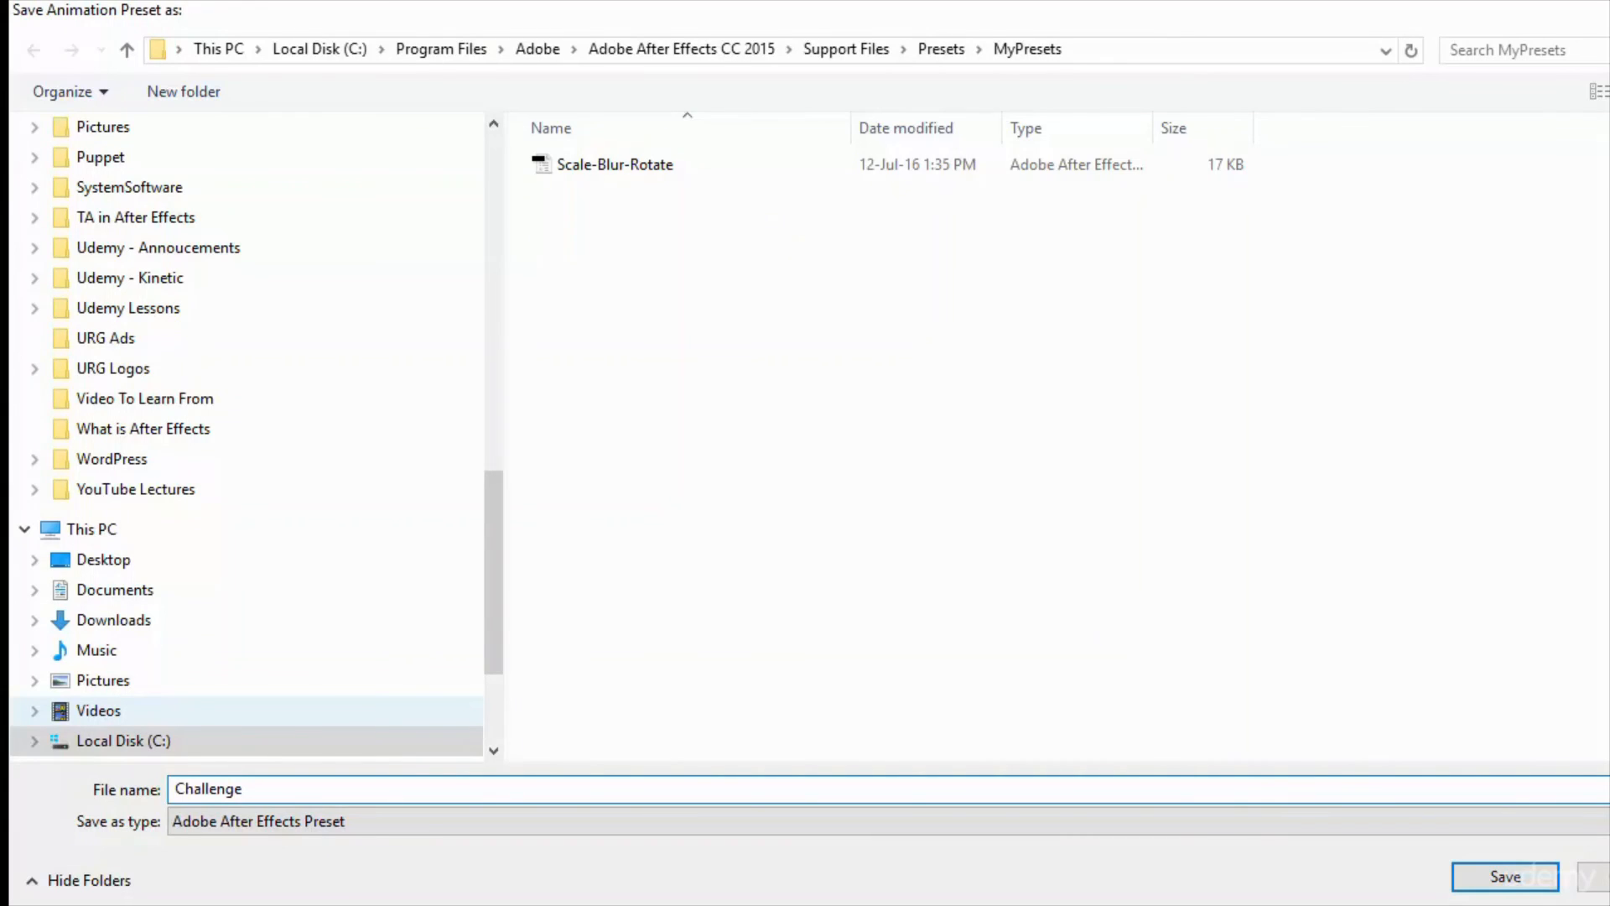
pyautogui.press('Return')
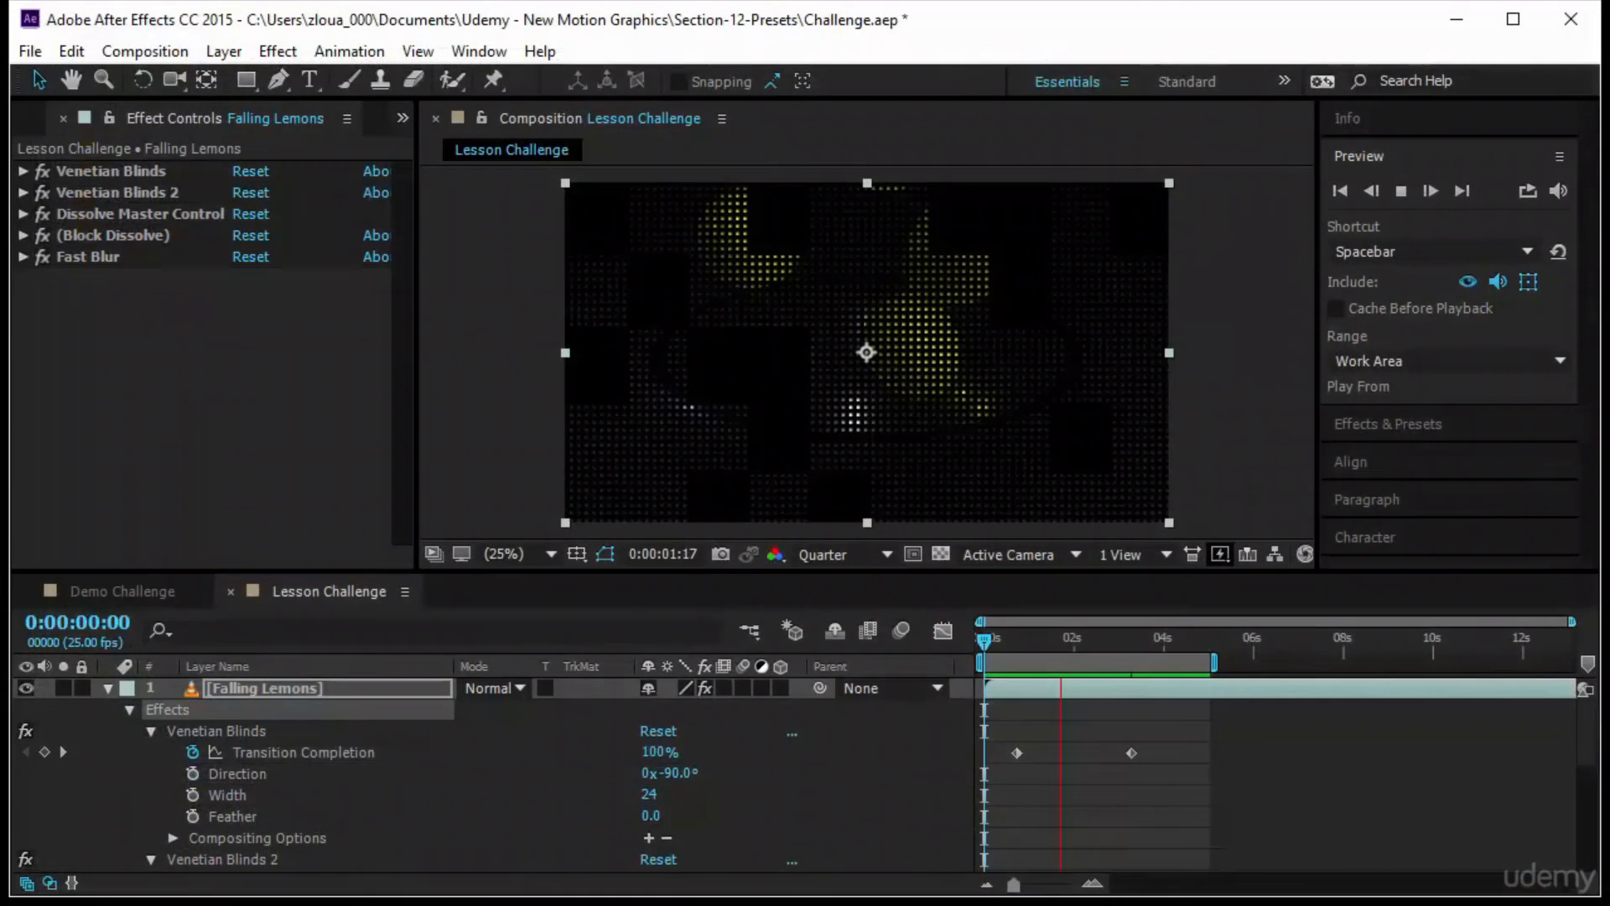